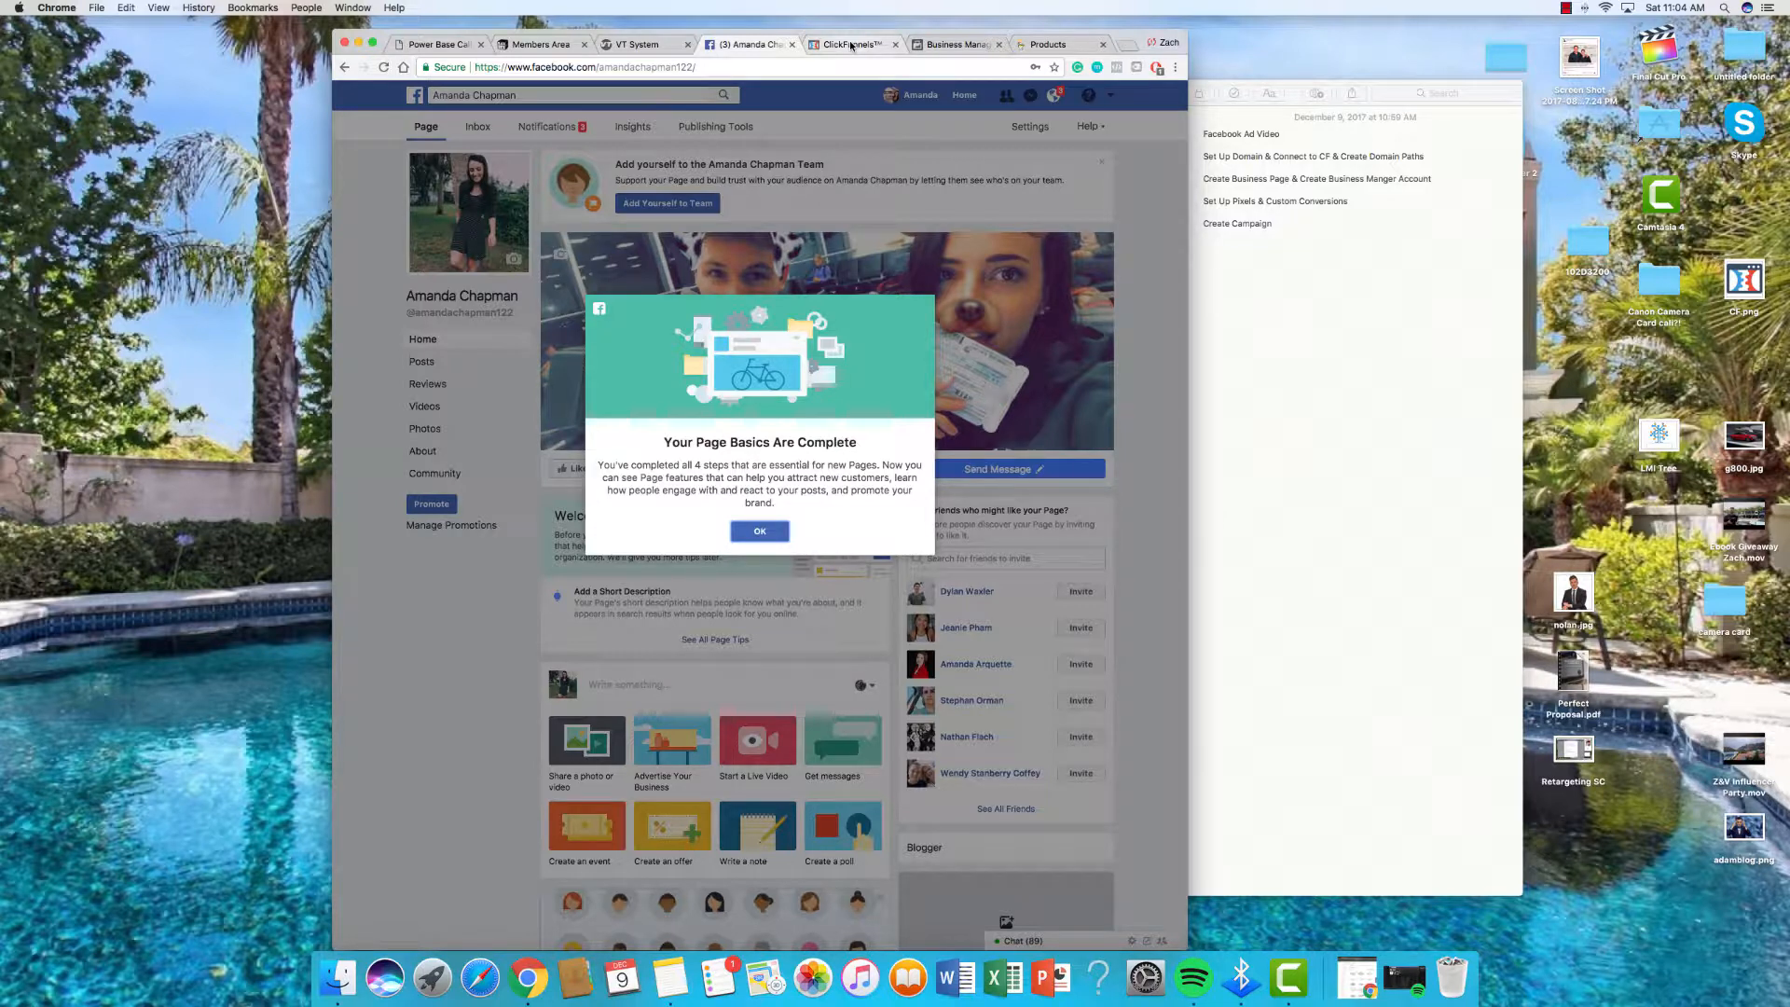
Step: Glance at the GoDaddy domain list, then switch to the ClickFunnels funnels dashboard
left_click(1018, 45)
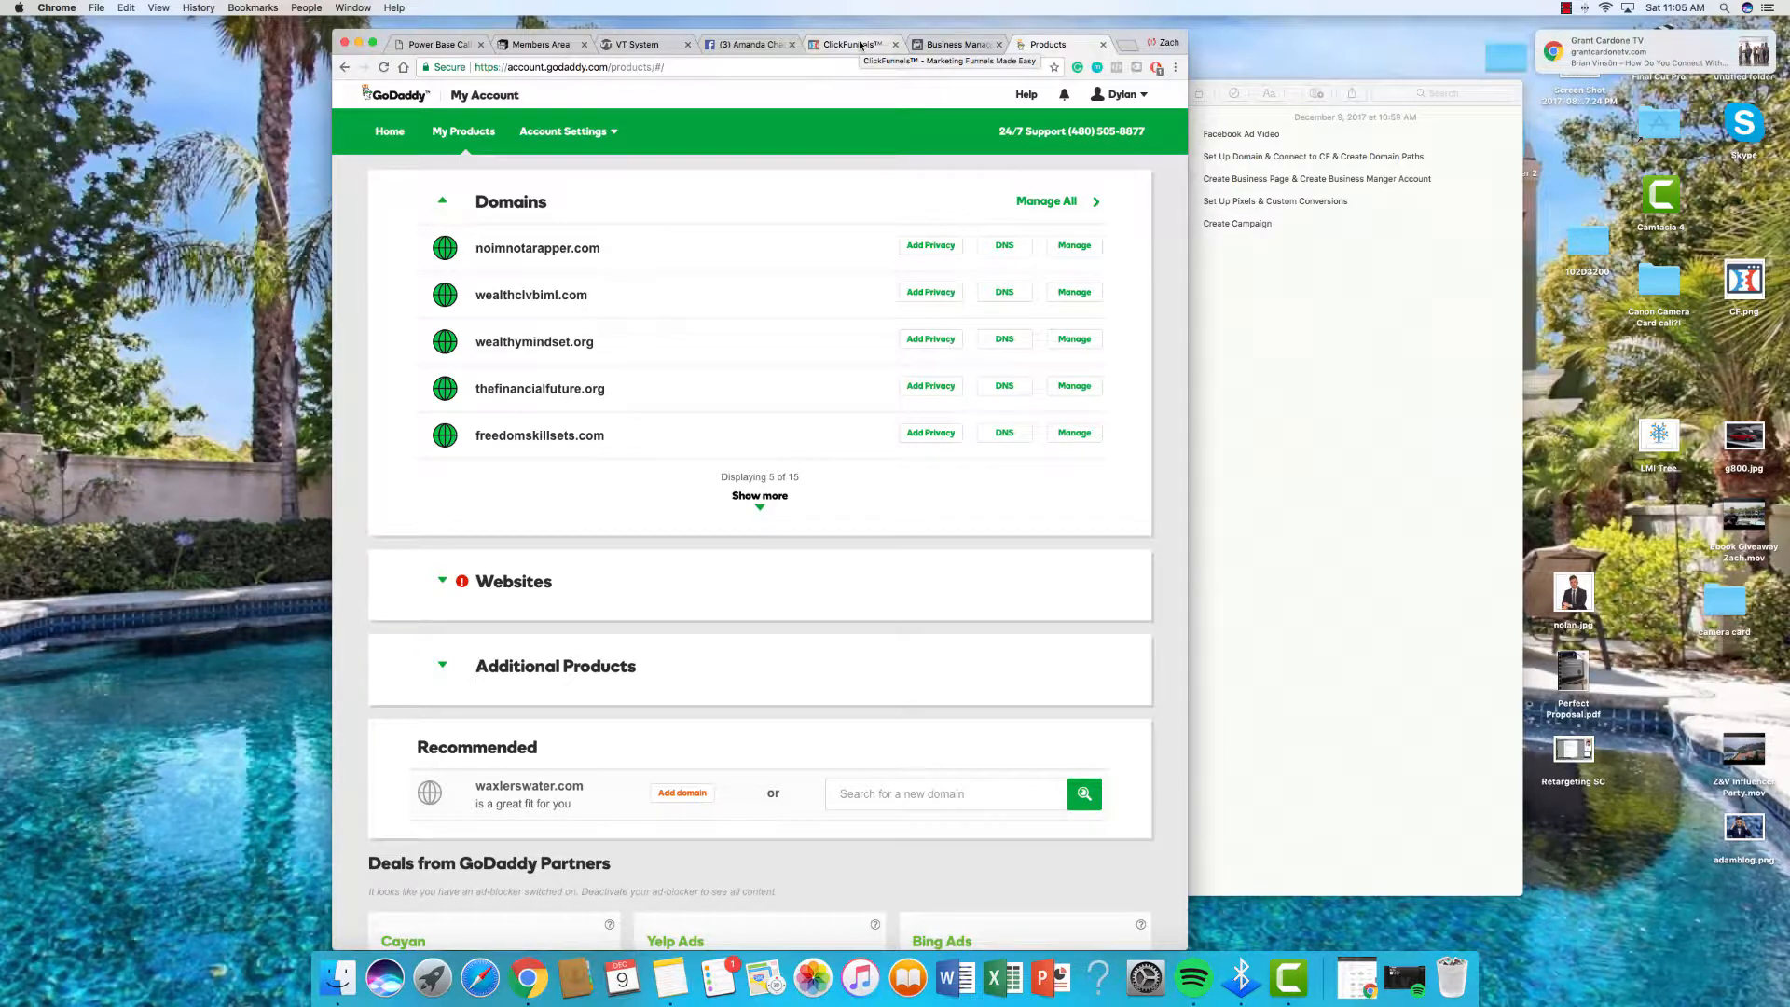
left_click(860, 45)
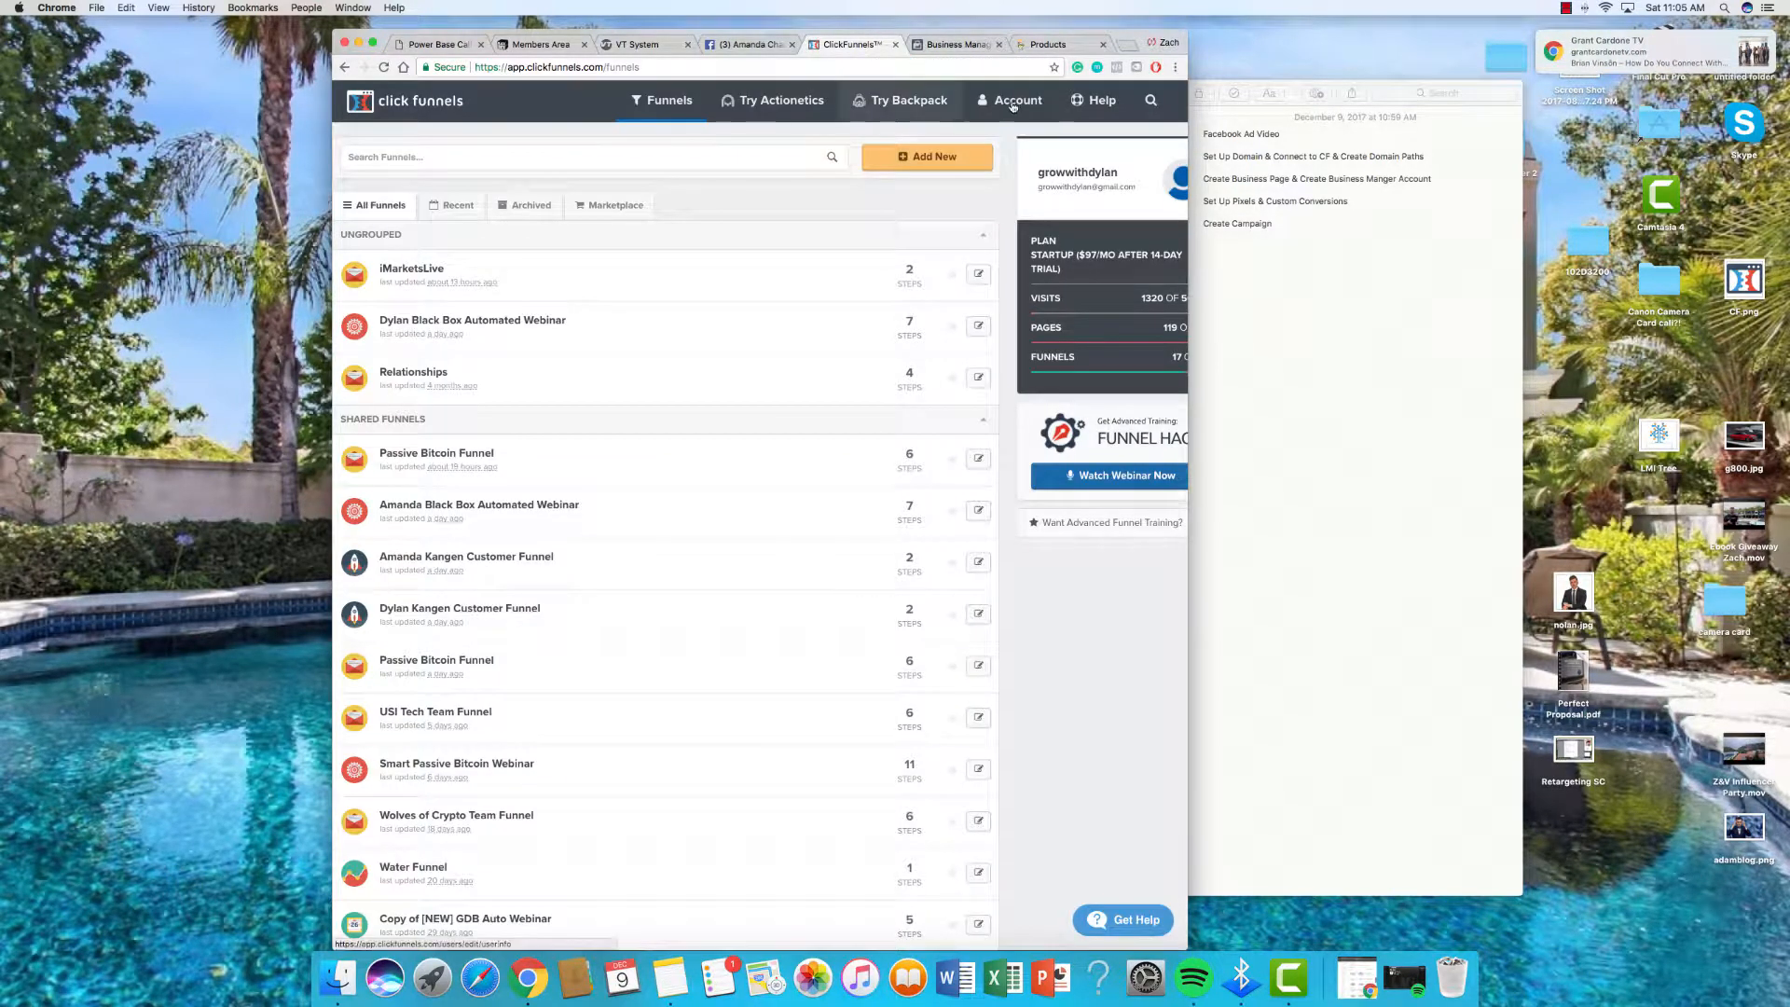
Step: Add the existing domain skillsforfreedom.com to the ClickFunnels account's domains
mouse_move(1010, 105)
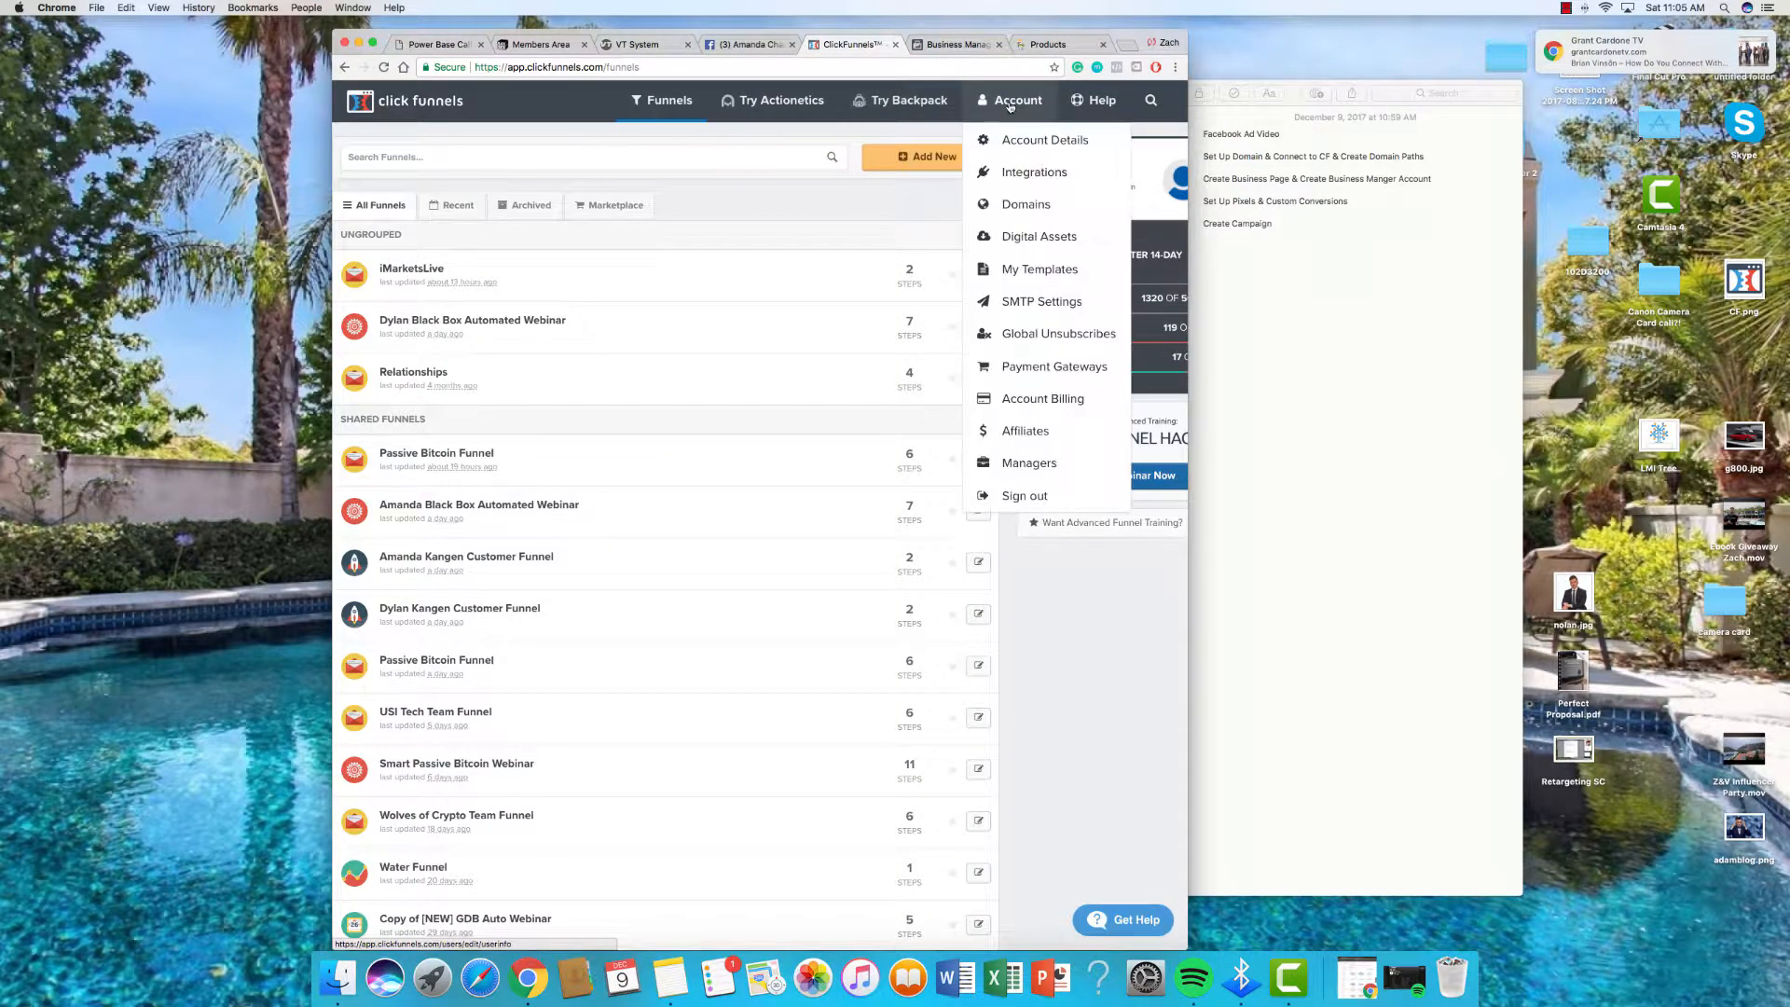
left_click(1010, 207)
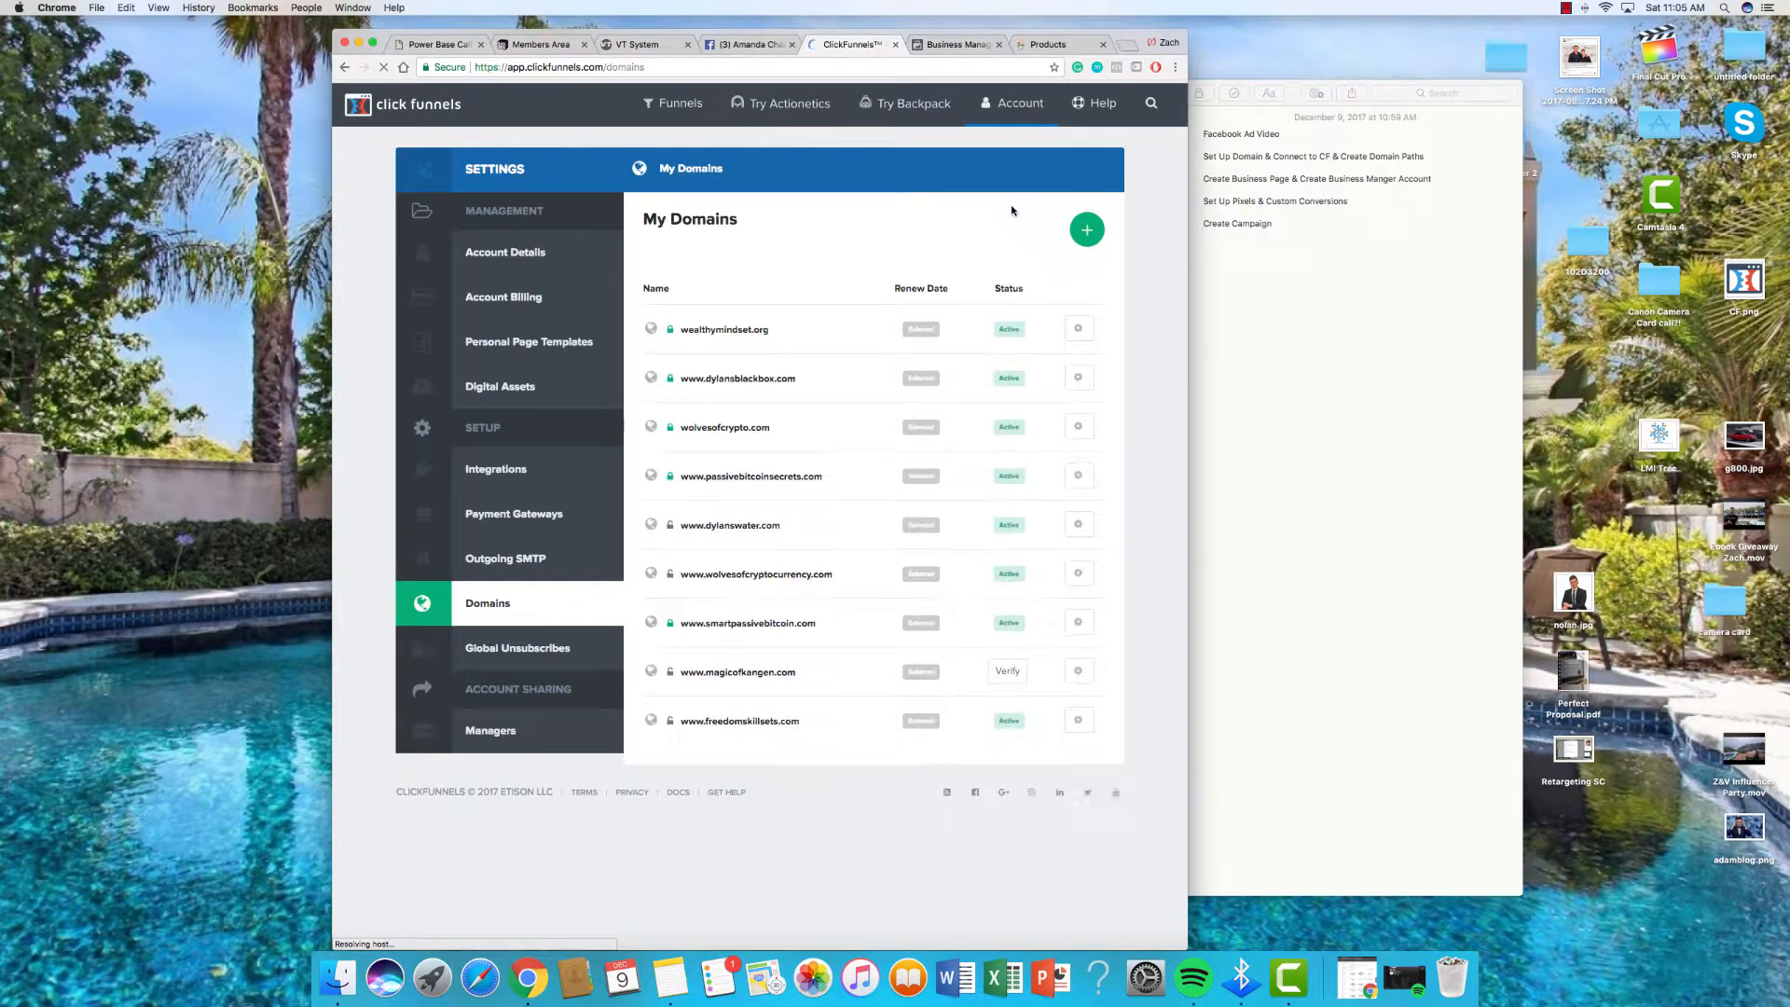
left_click(1086, 233)
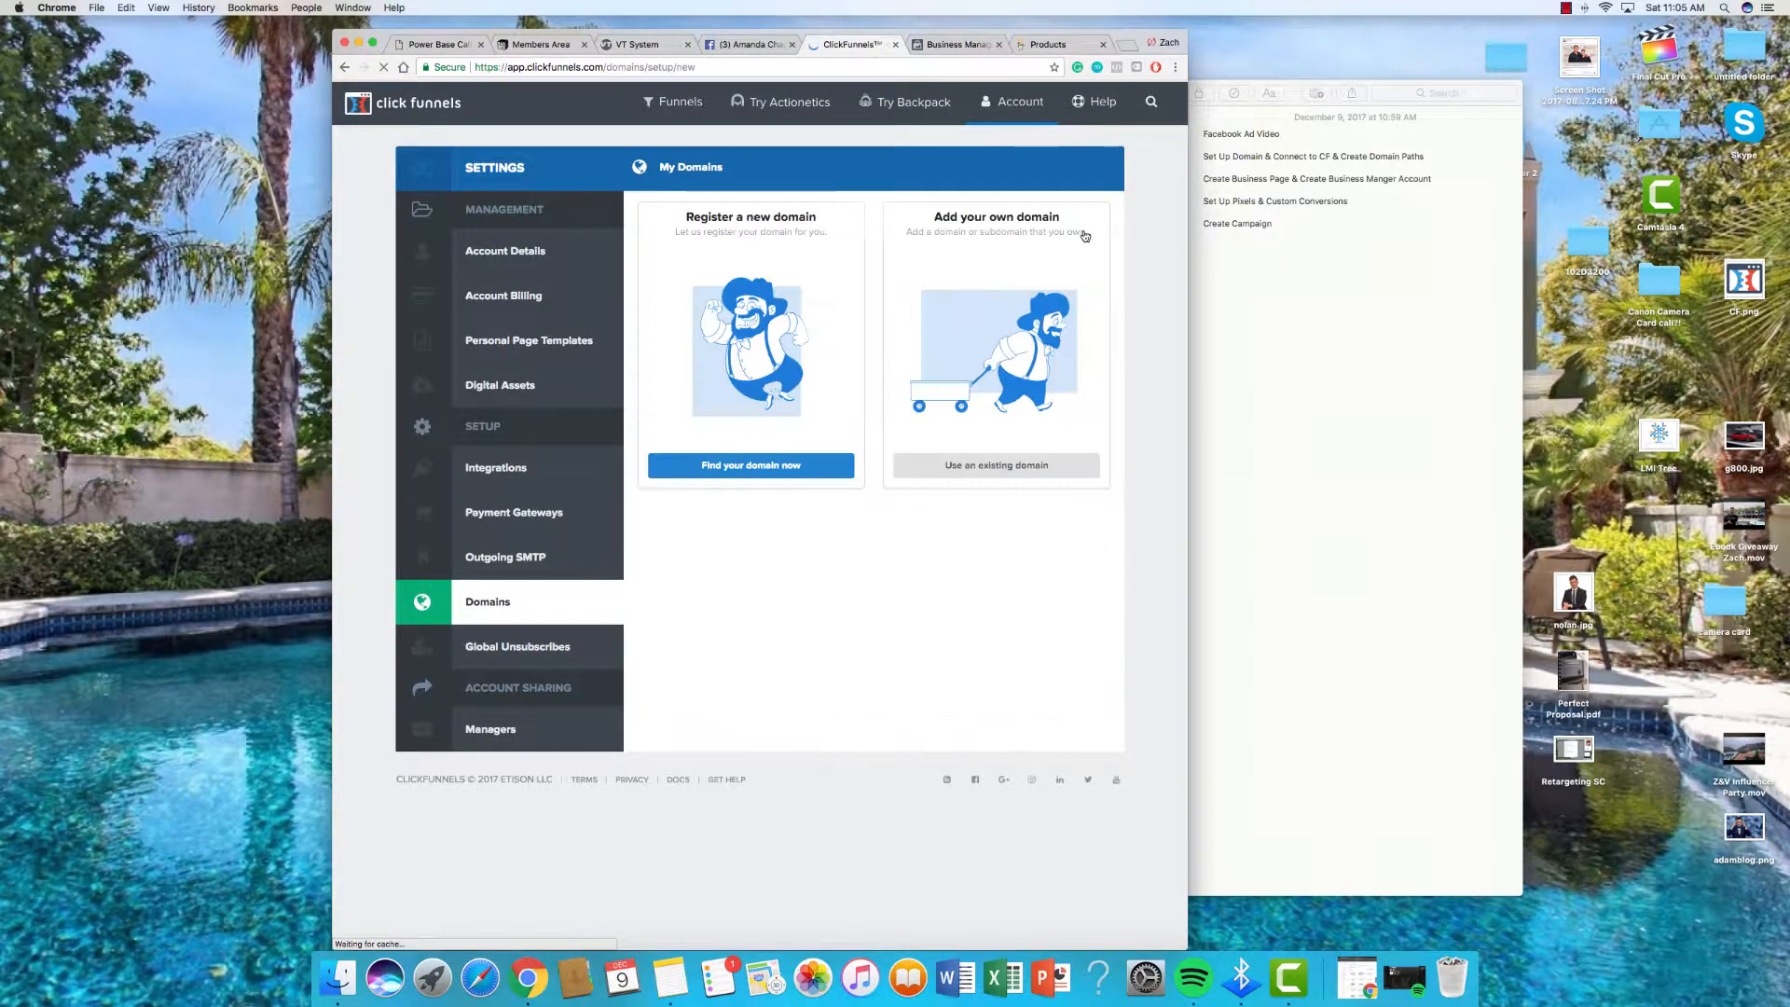
left_click(973, 473)
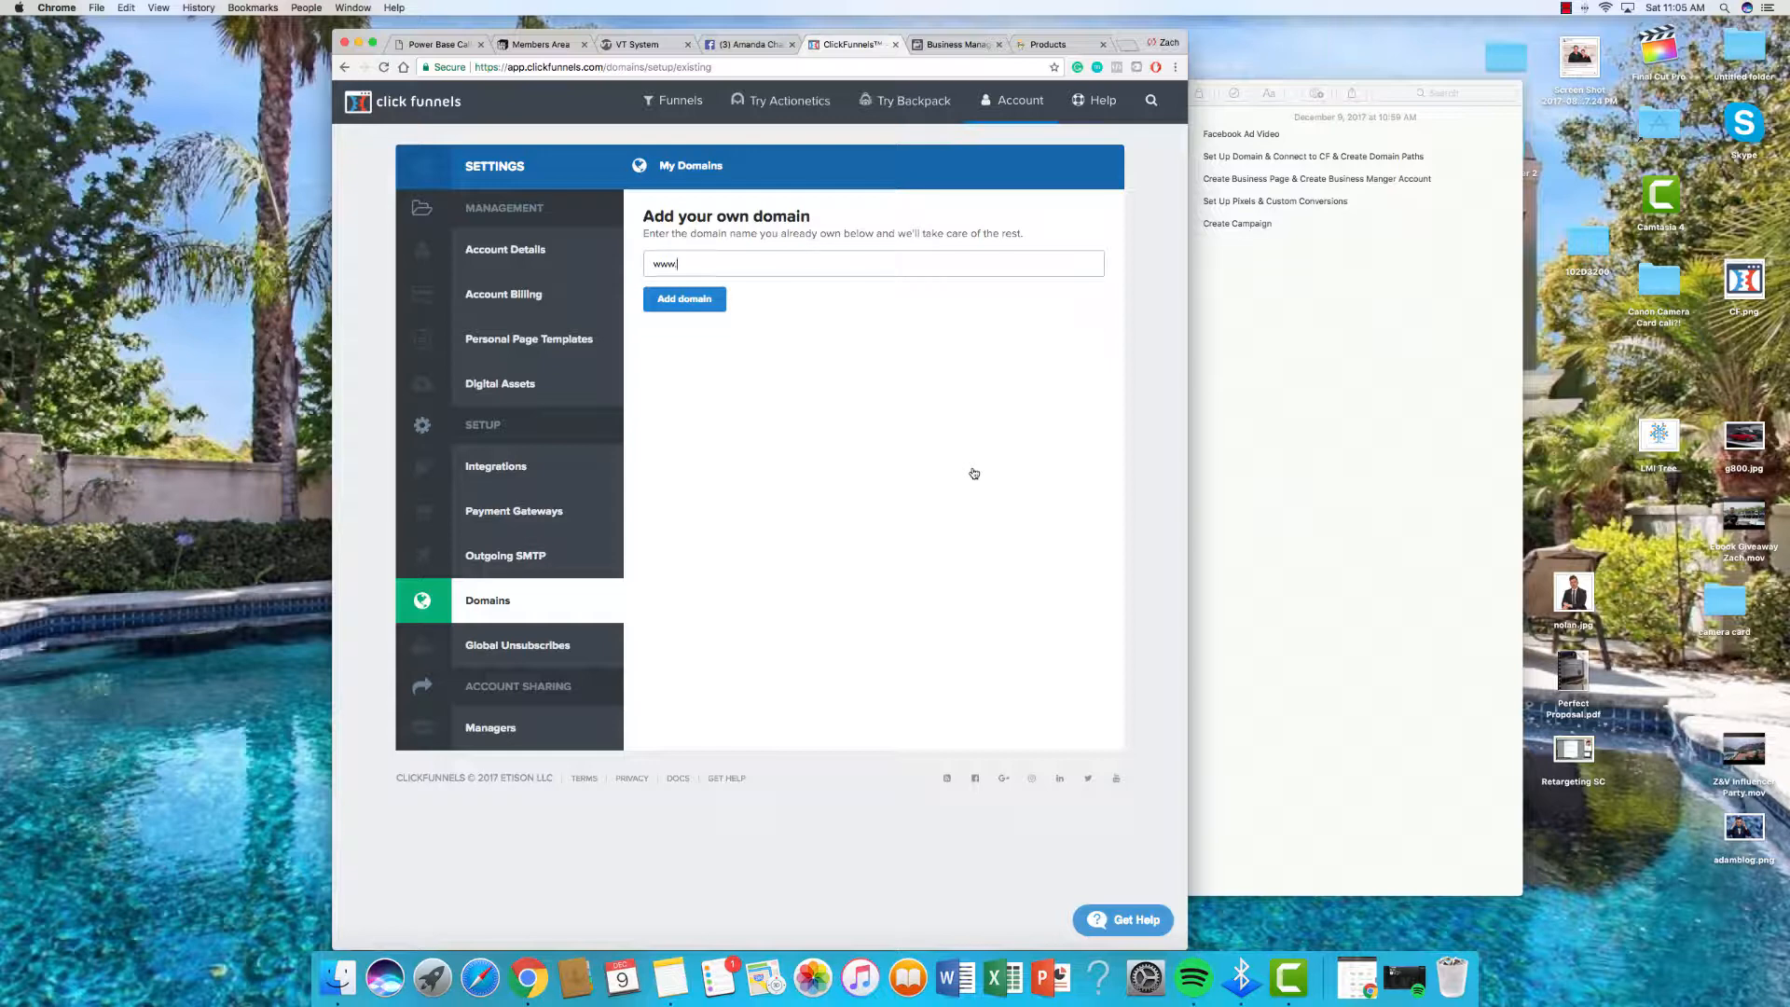
type("skillsforfreedom.com")
left_click(707, 302)
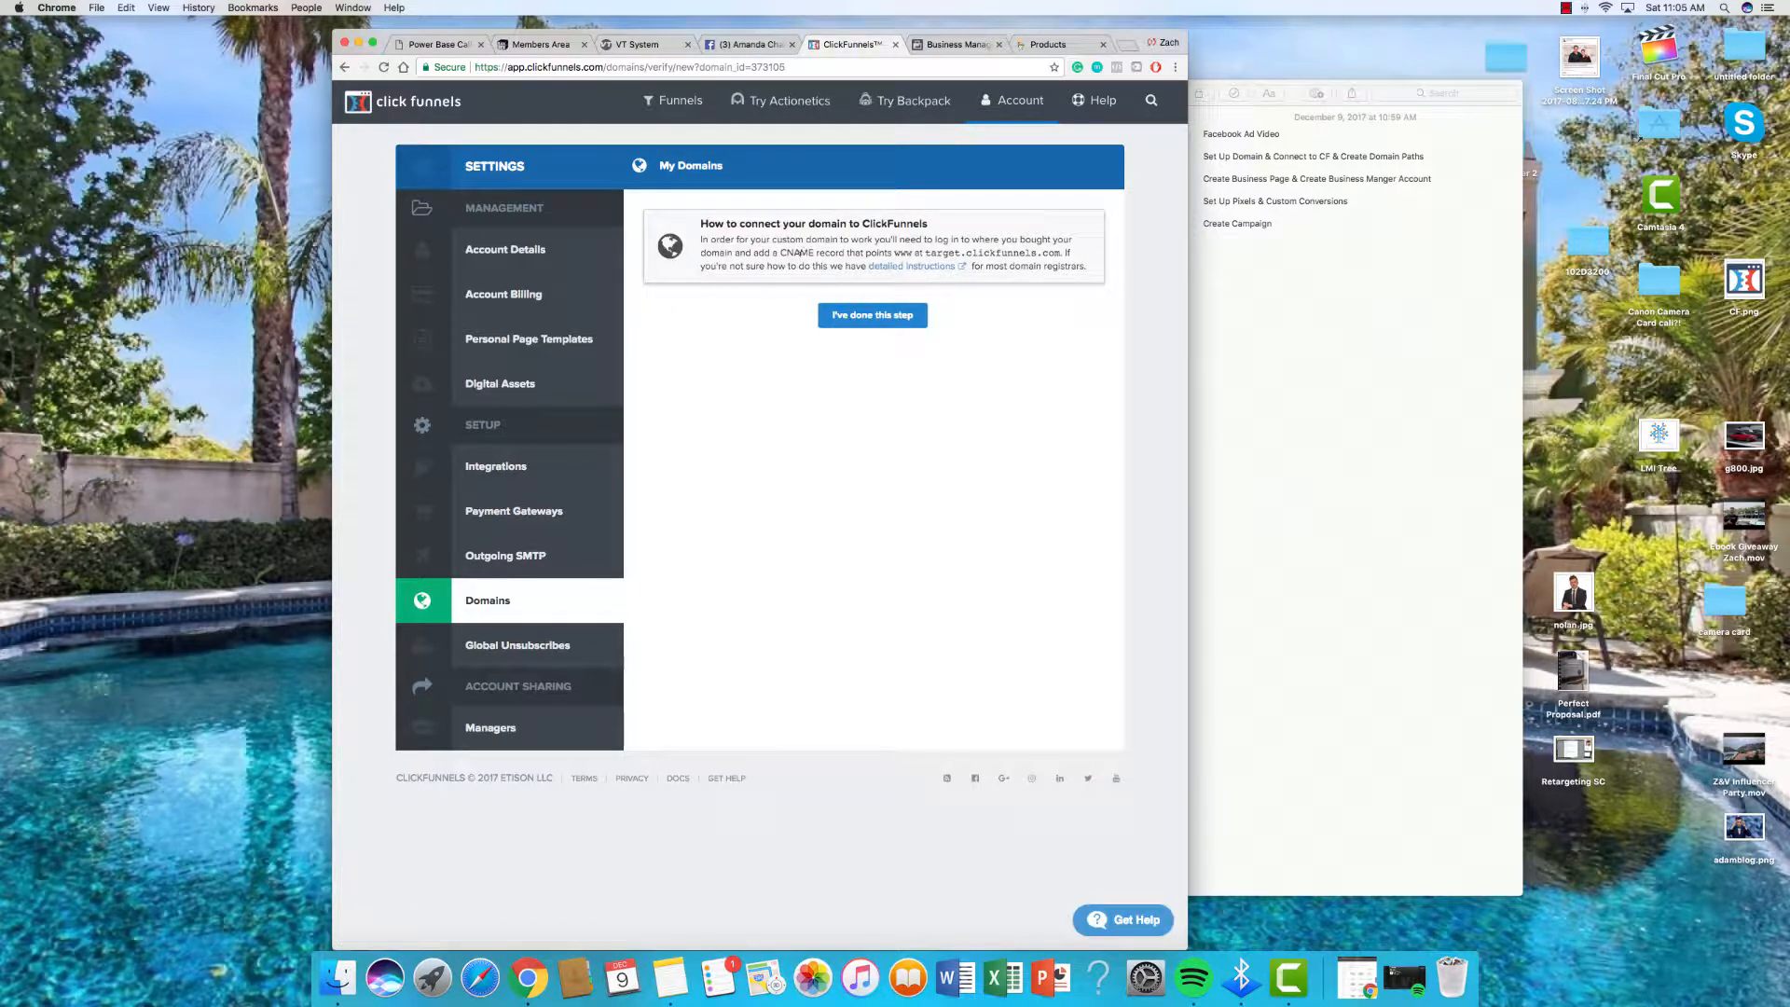
Step: Review the CNAME target instructions for the new domain, then go to the GoDaddy domain list
left_click_drag(783, 251, 1082, 260)
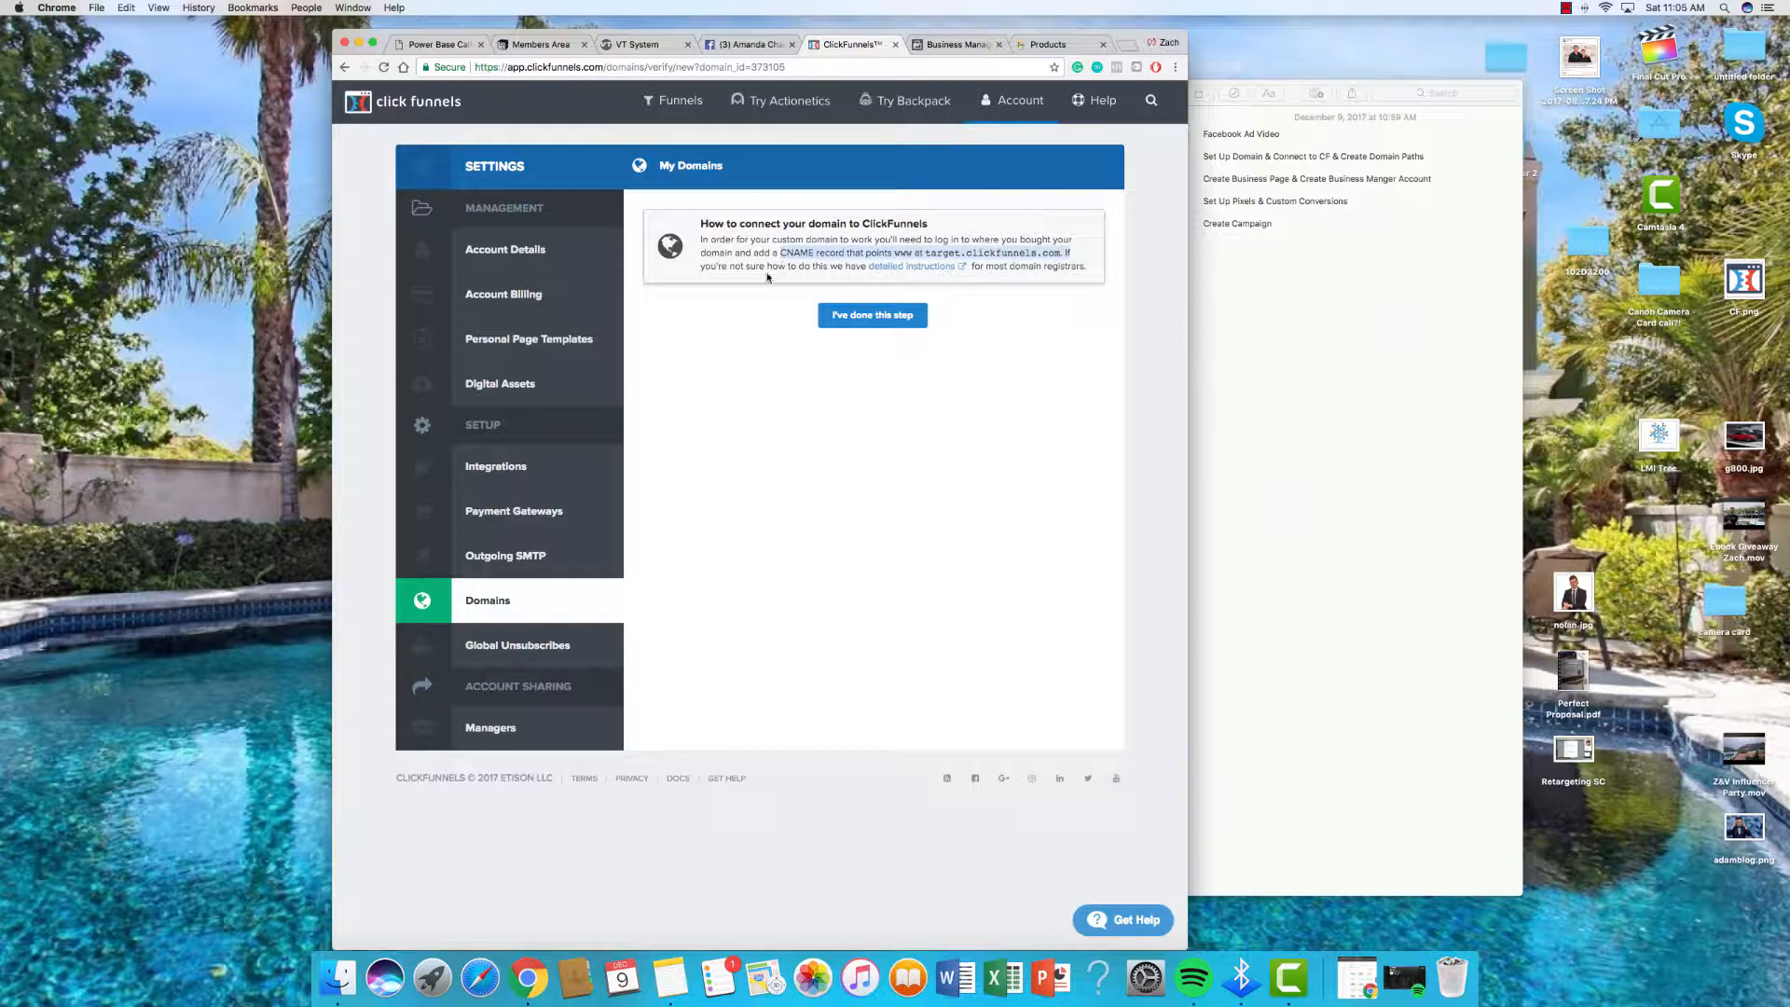
left_click(901, 251)
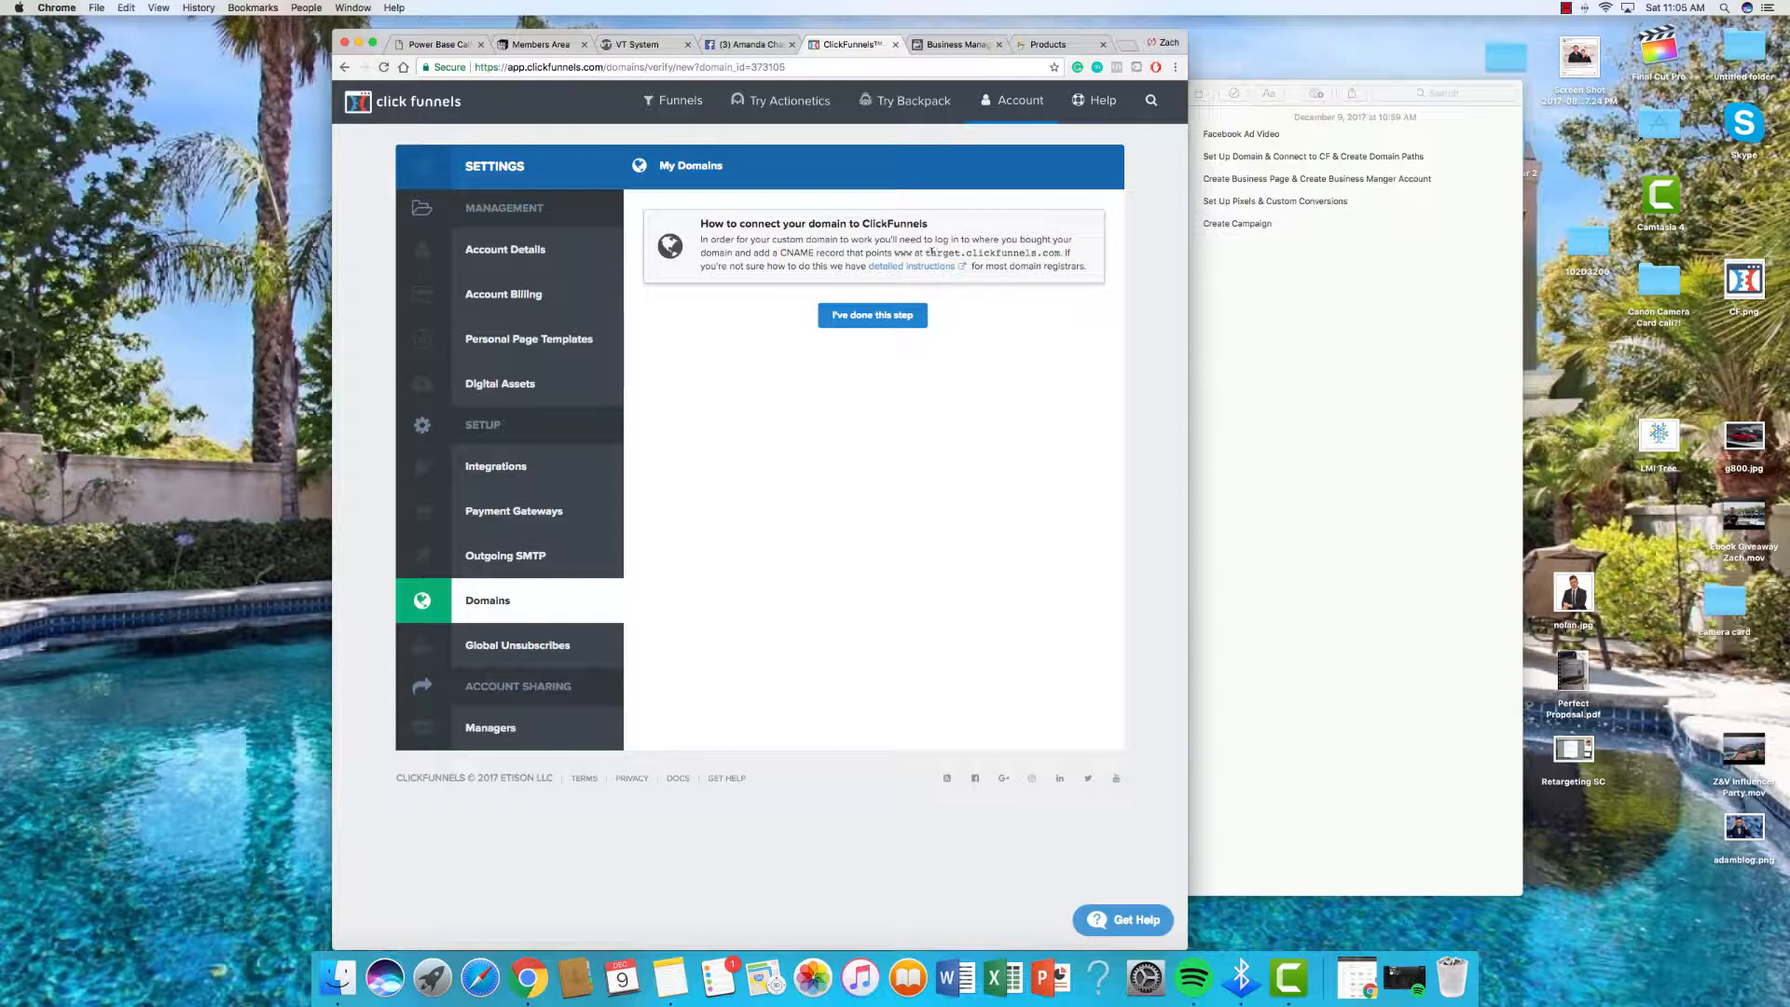
left_click(889, 268)
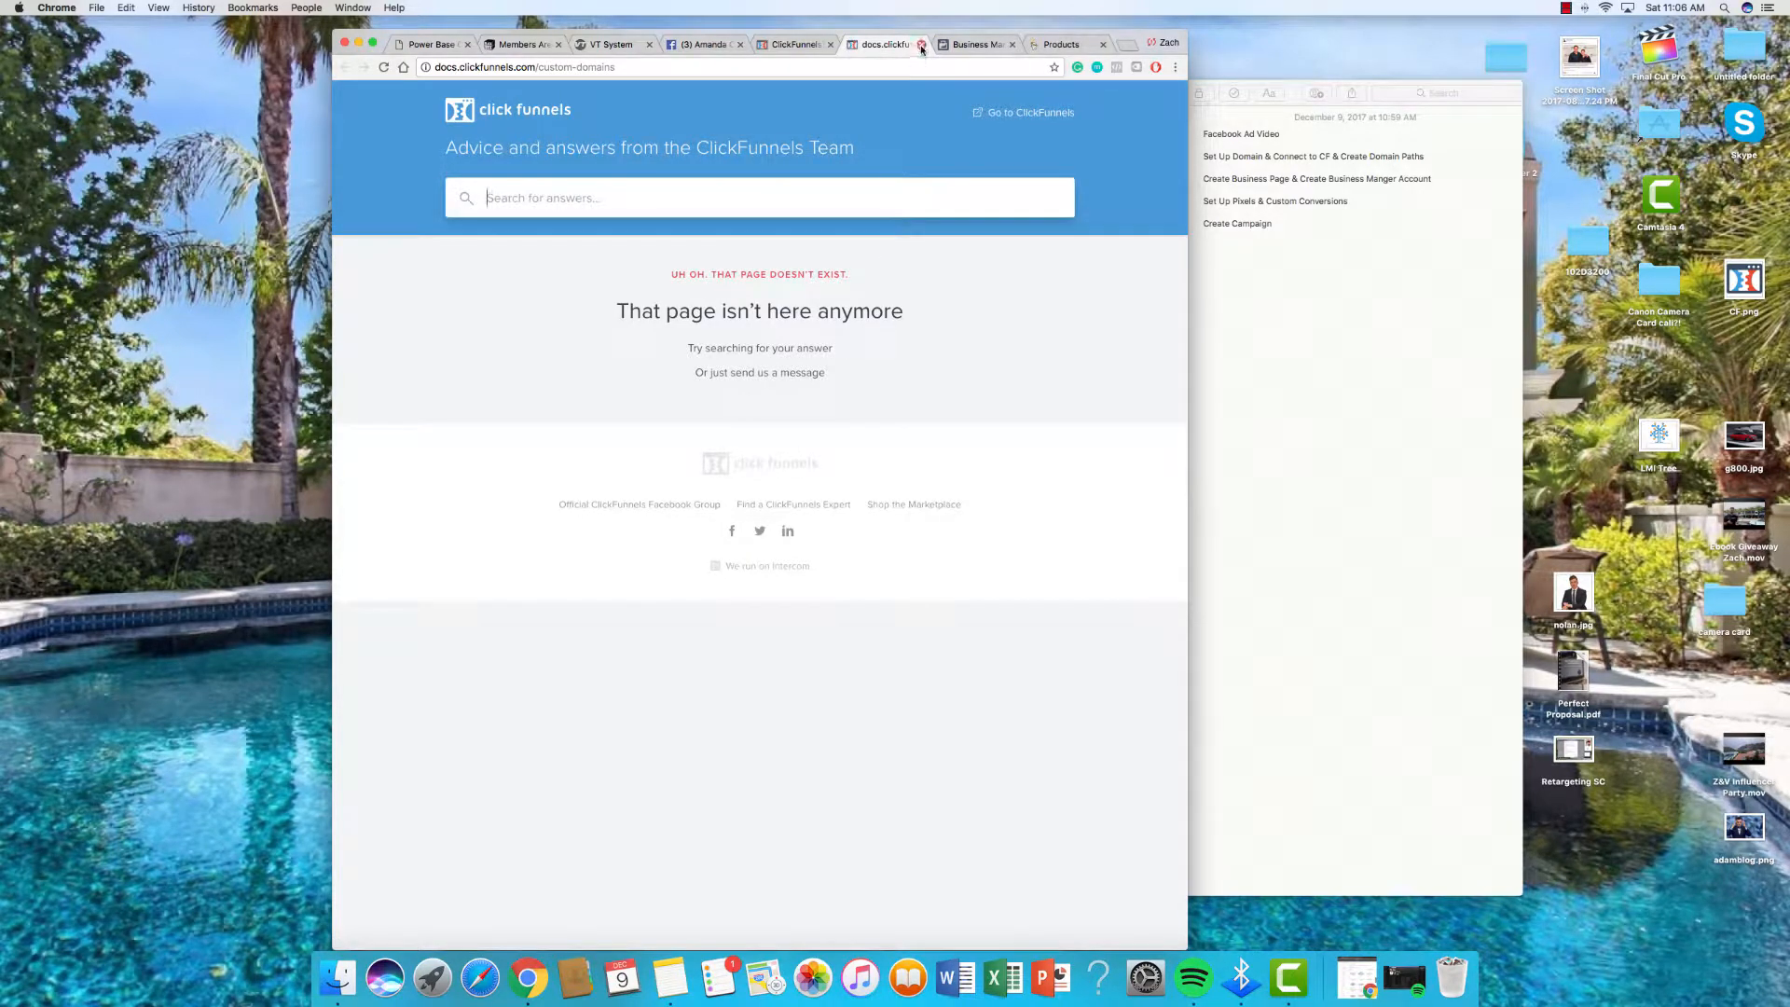
left_click(921, 44)
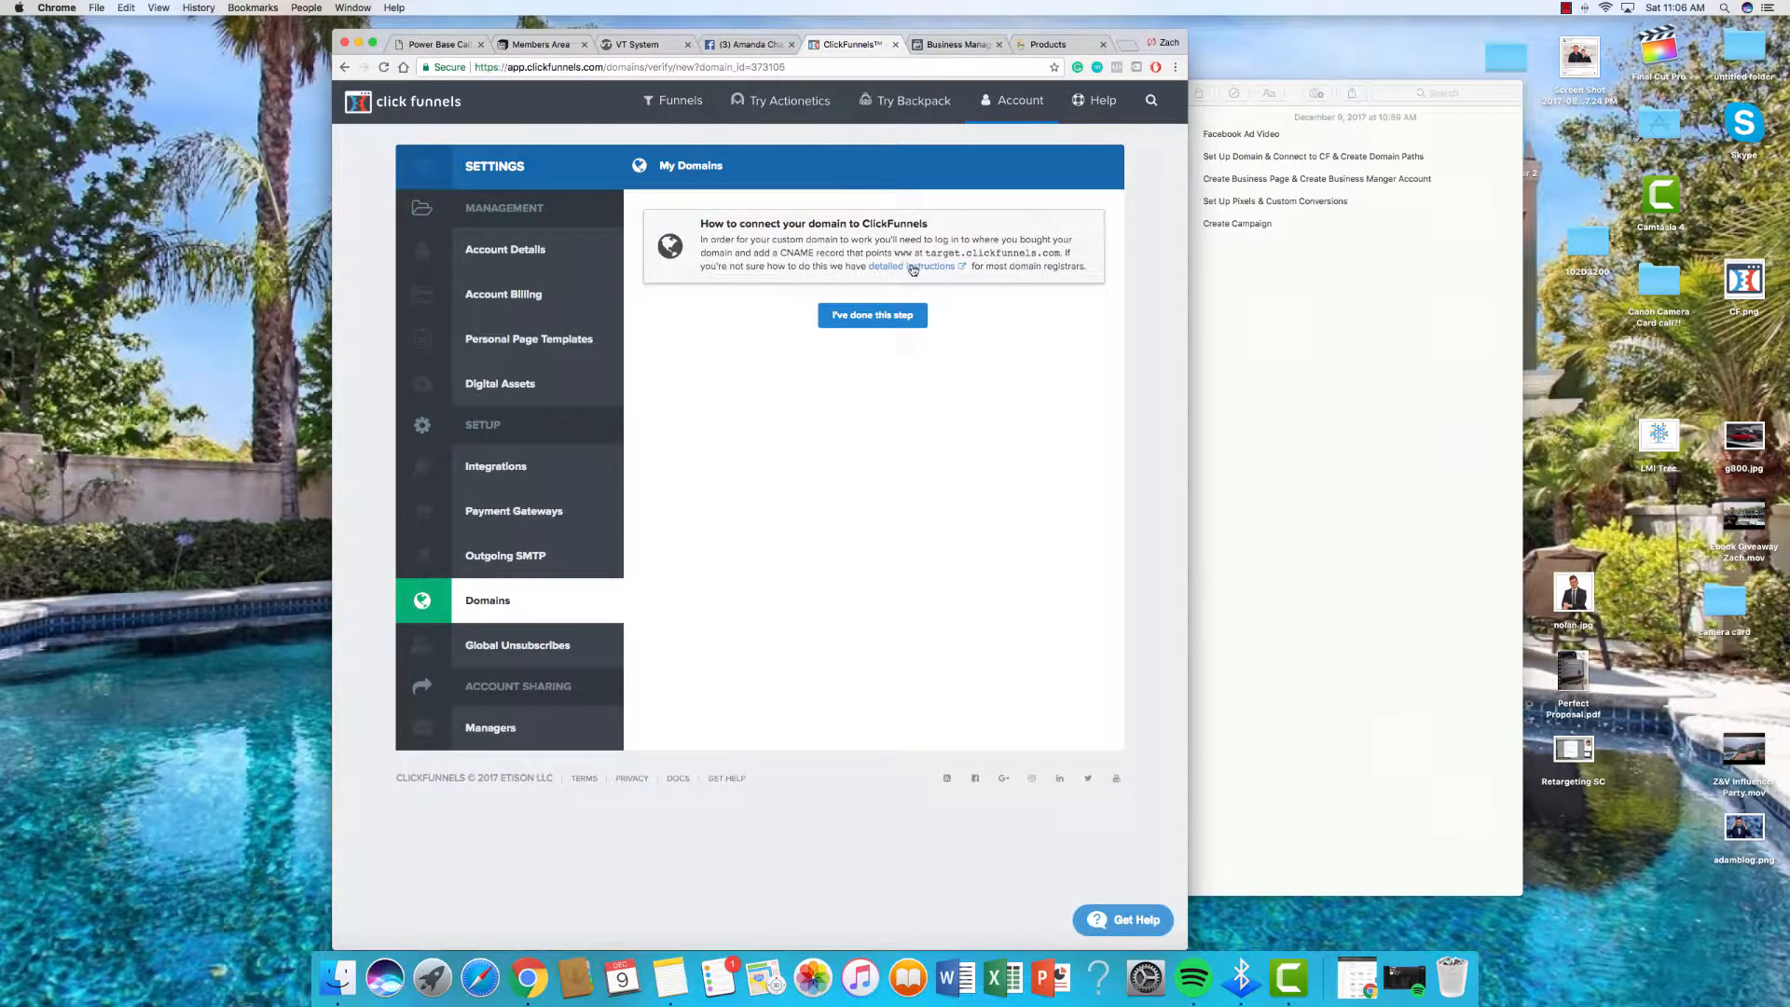
left_click(953, 44)
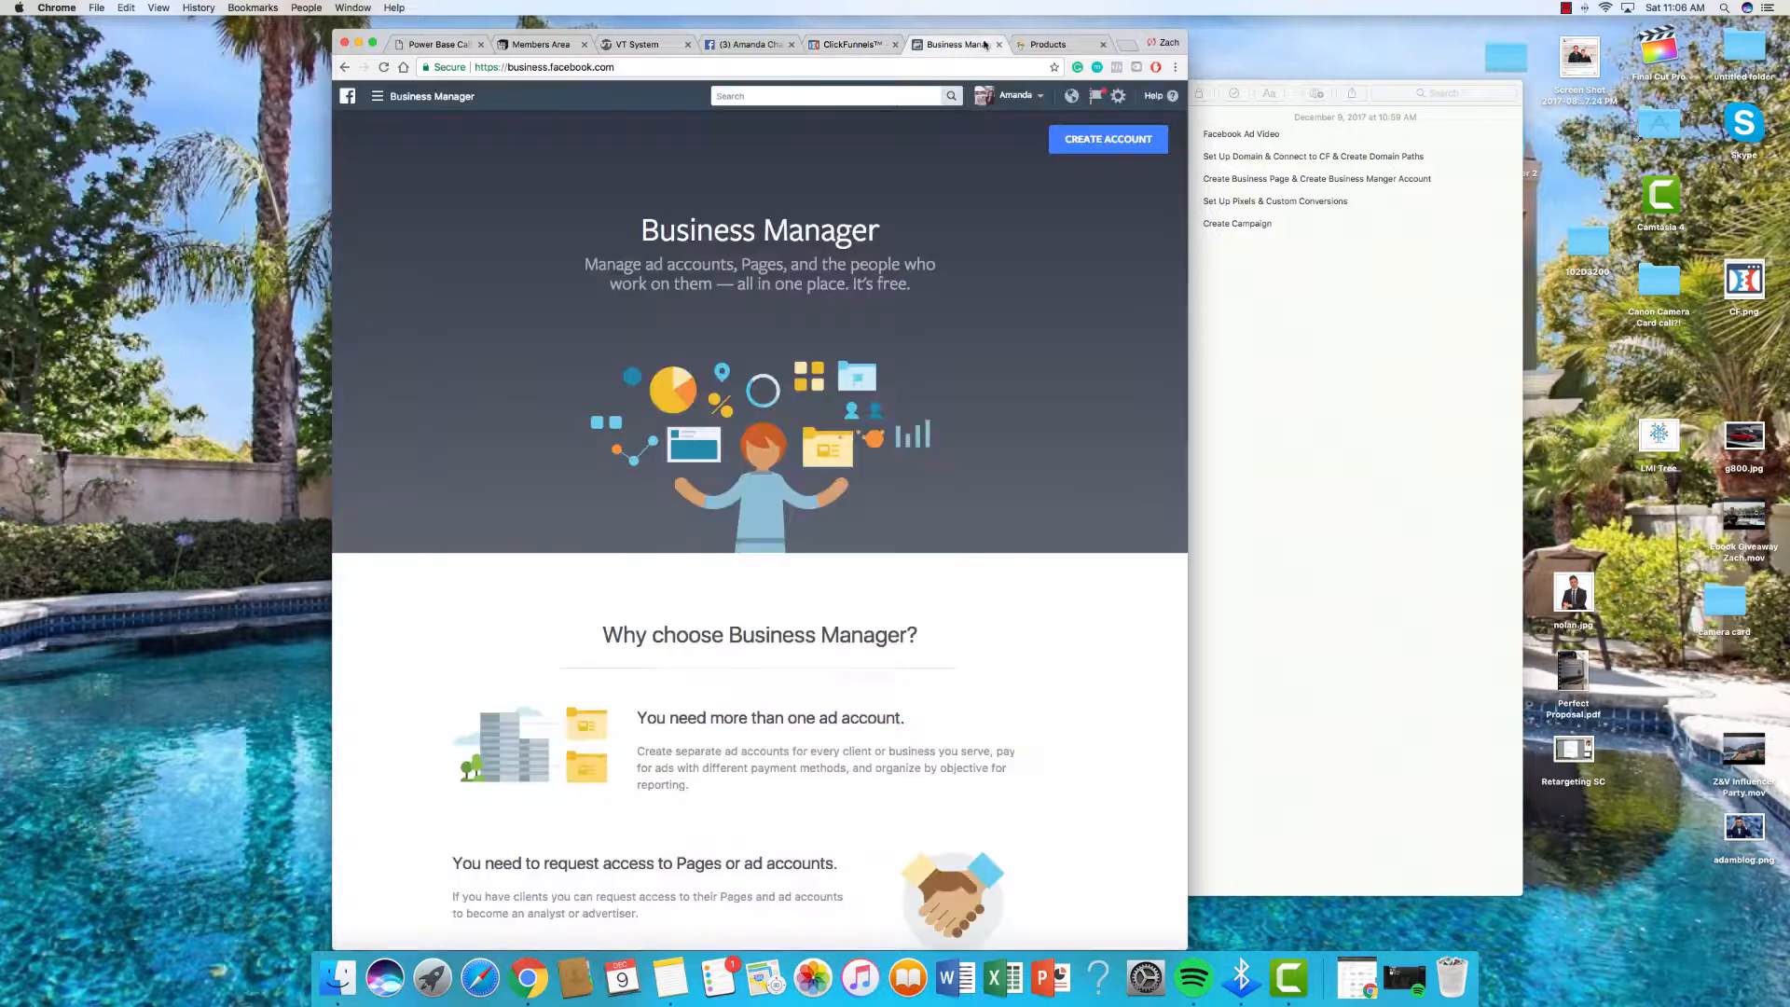
left_click(1052, 44)
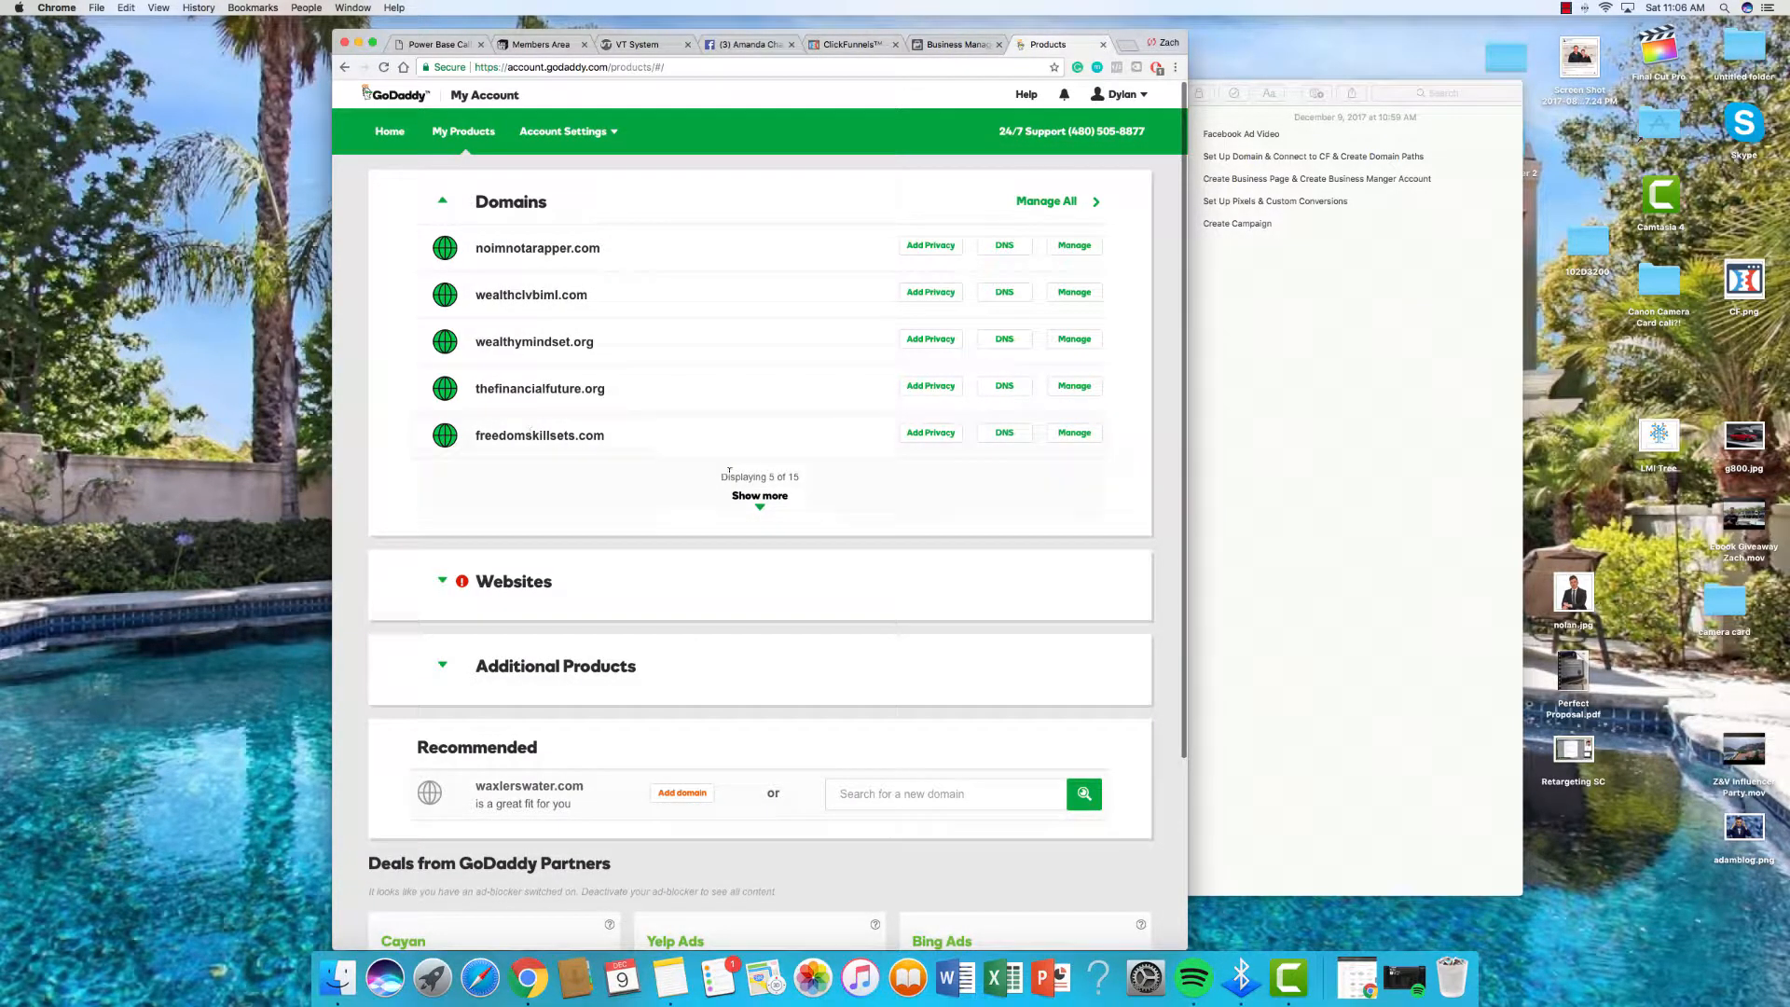
Step: Open the GoDaddy DNS records for skillsforfreedom.com
left_click(757, 500)
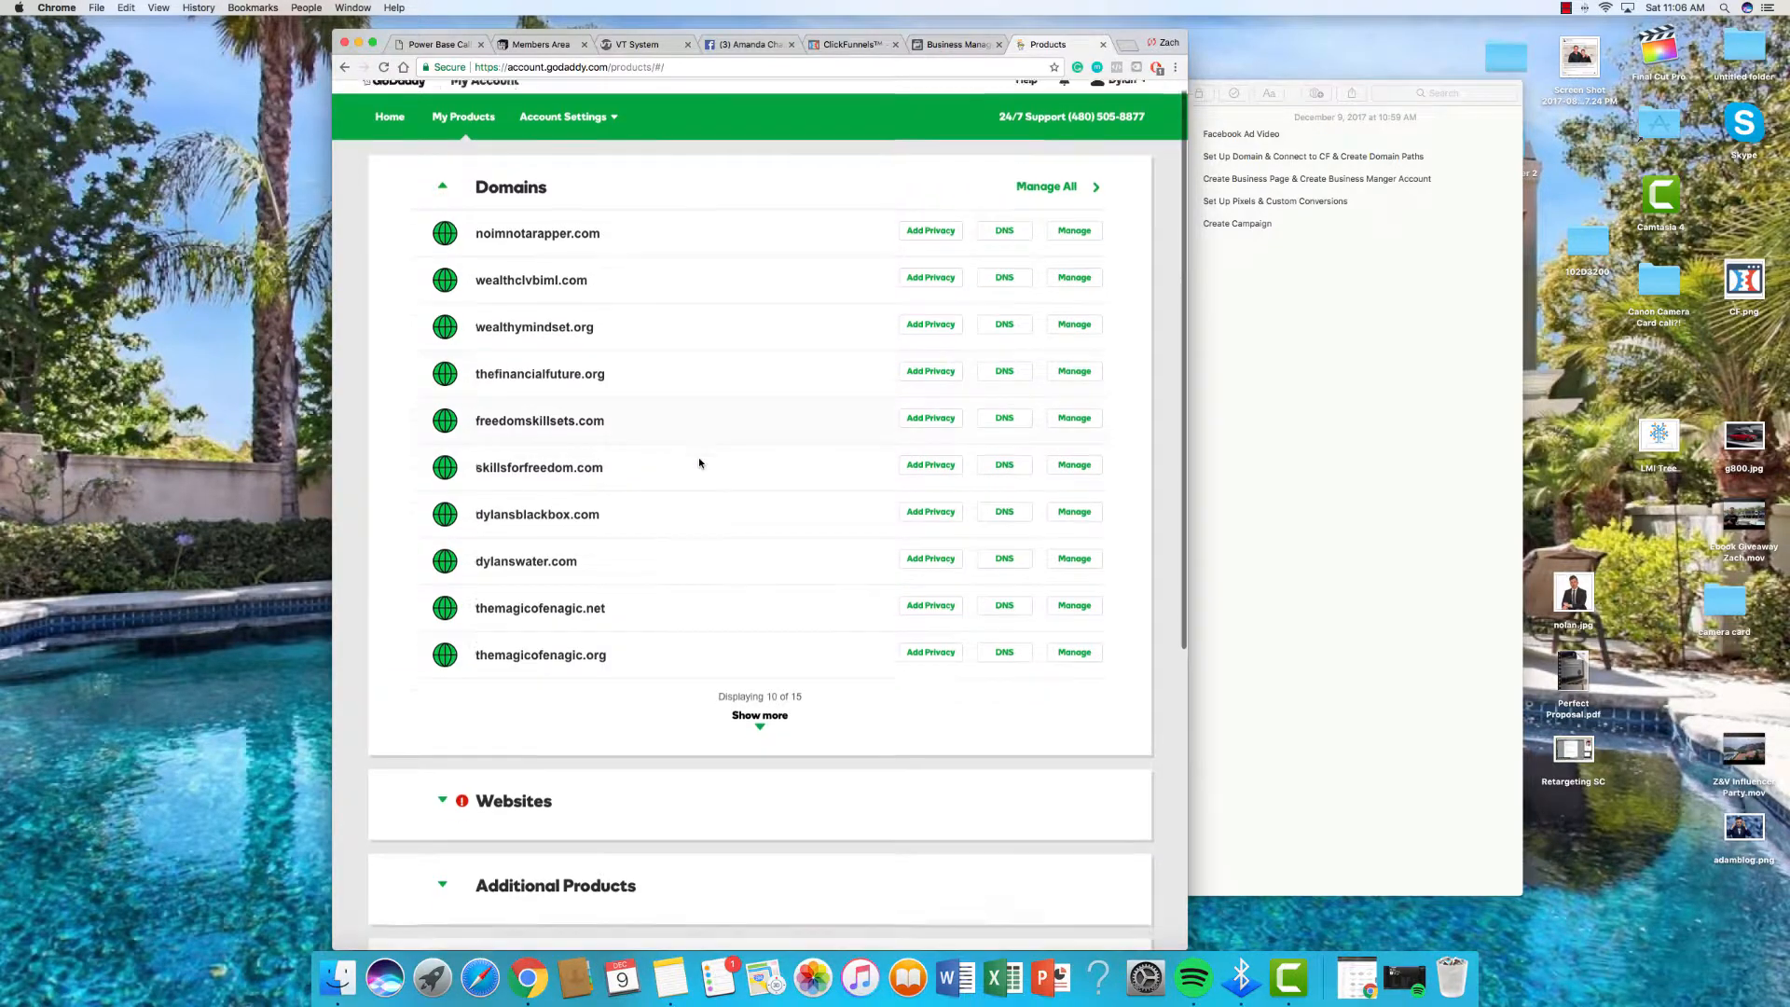
scroll(699, 461, "down", 1)
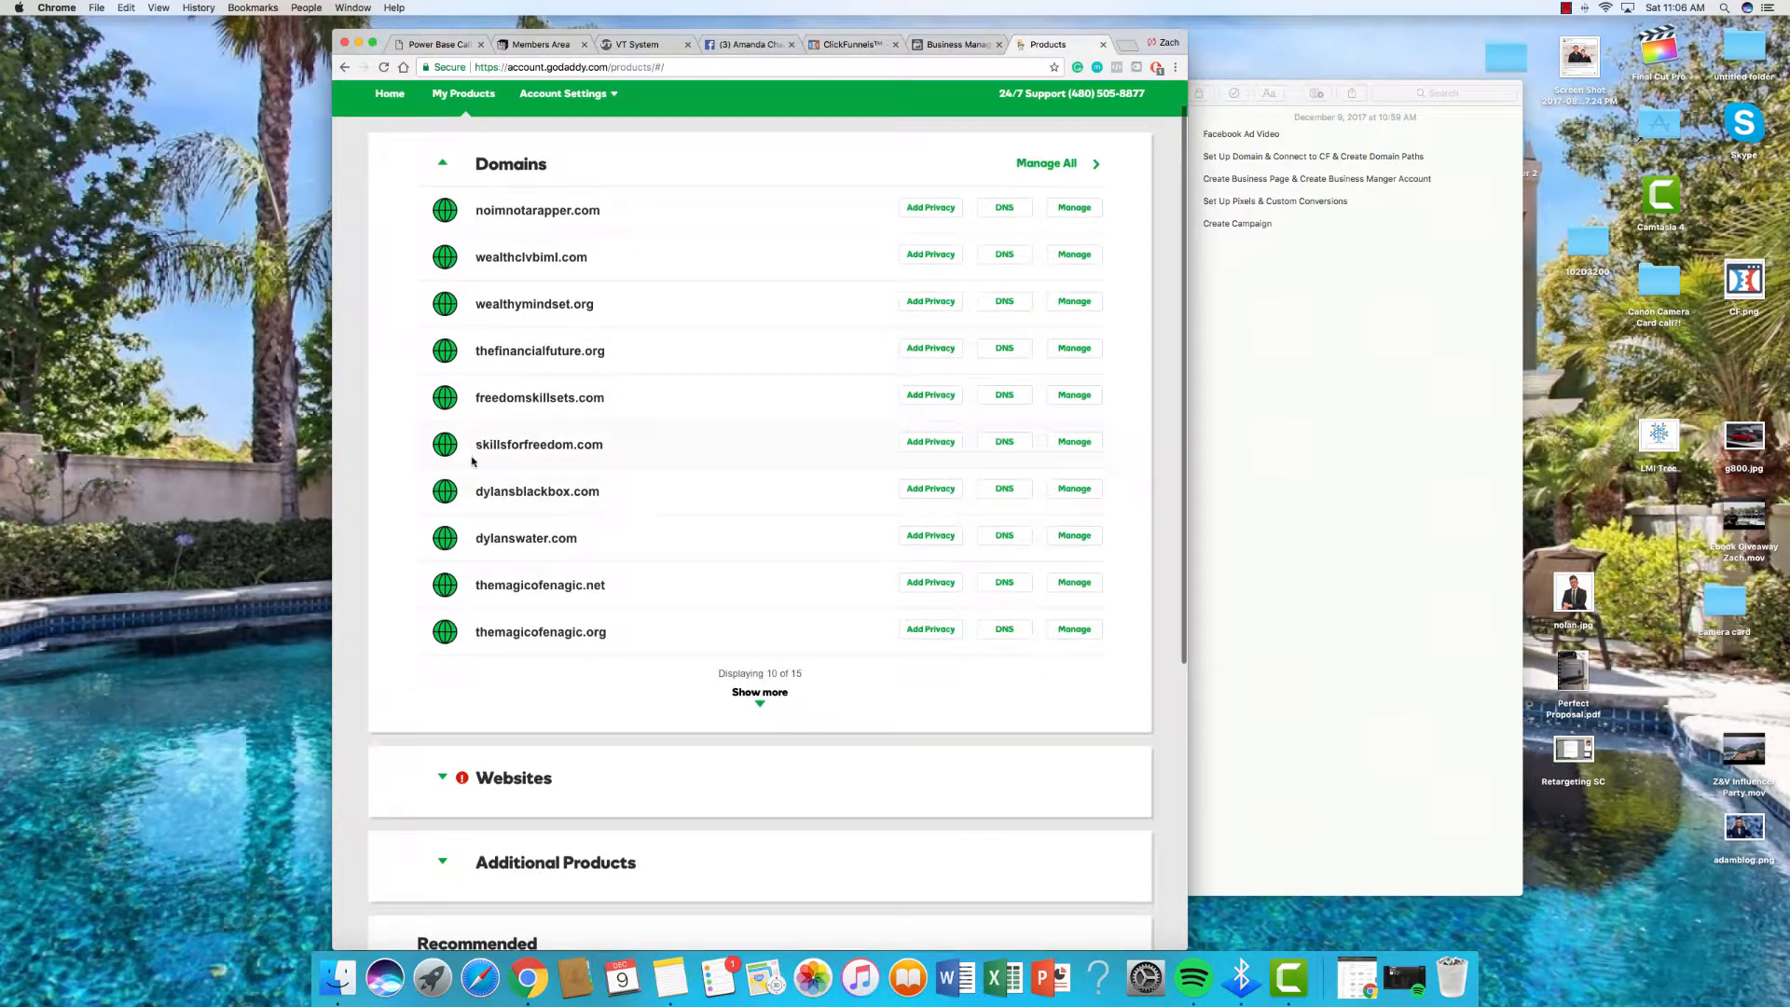
left_click(1002, 444)
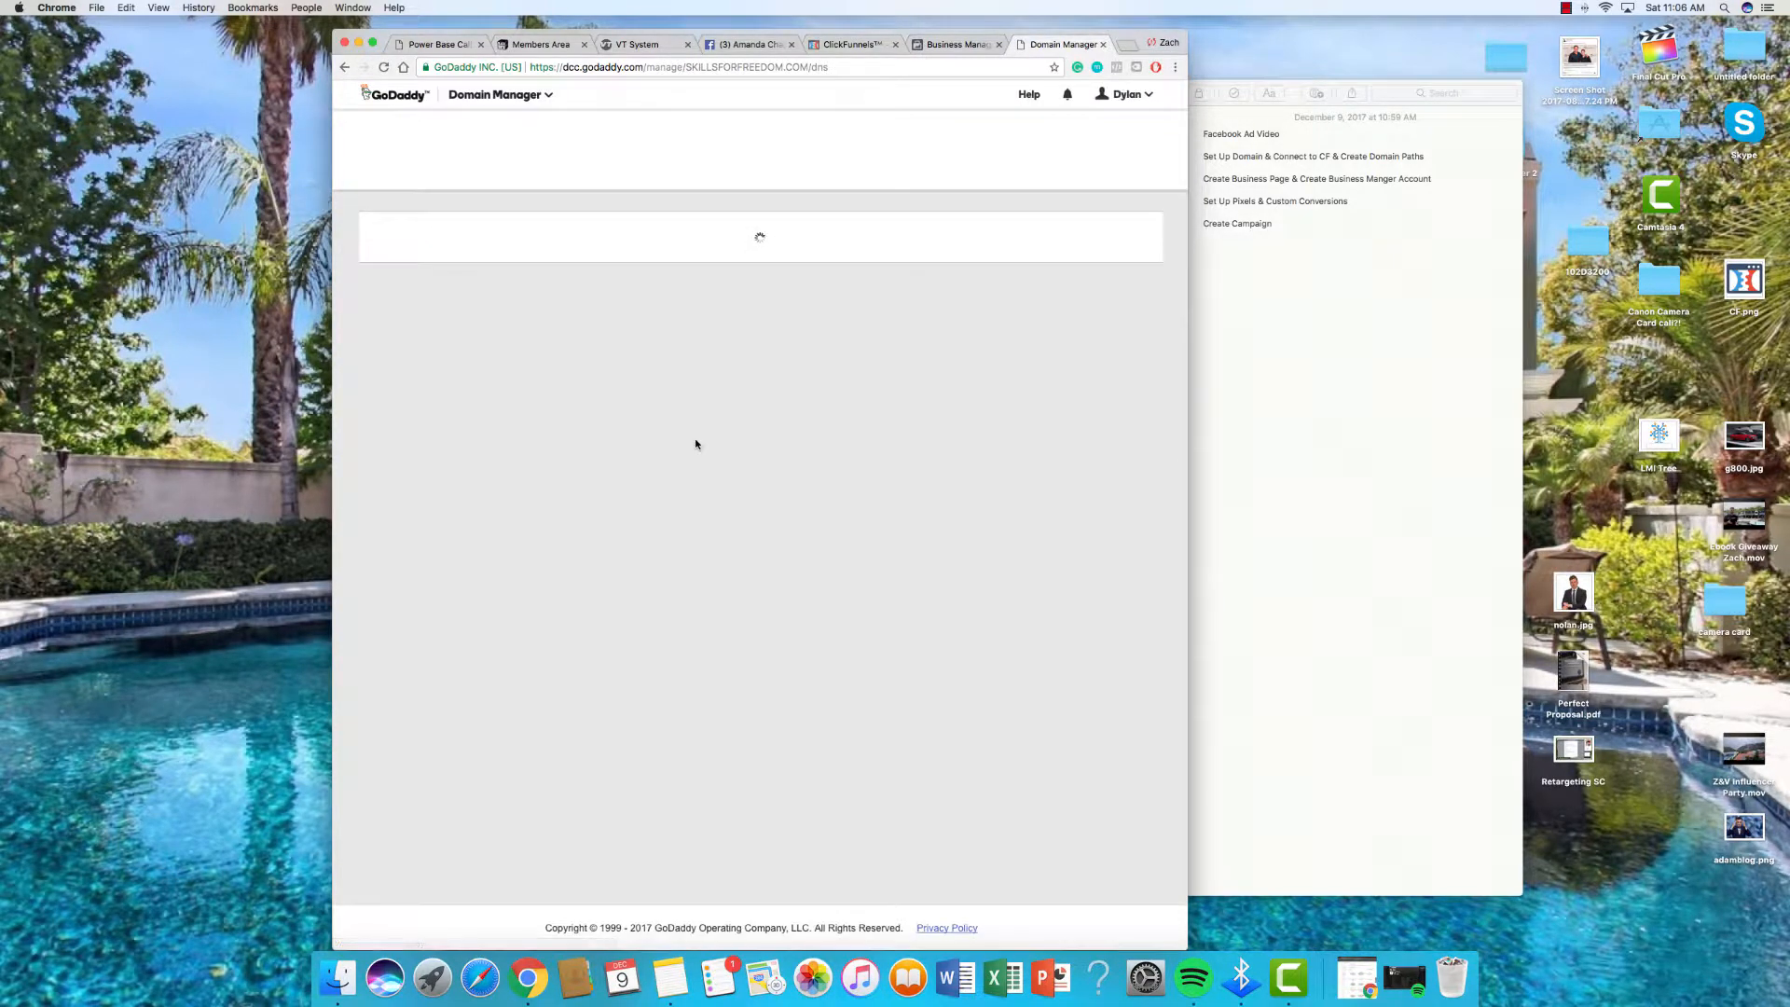
scroll(695, 442, "down", 1)
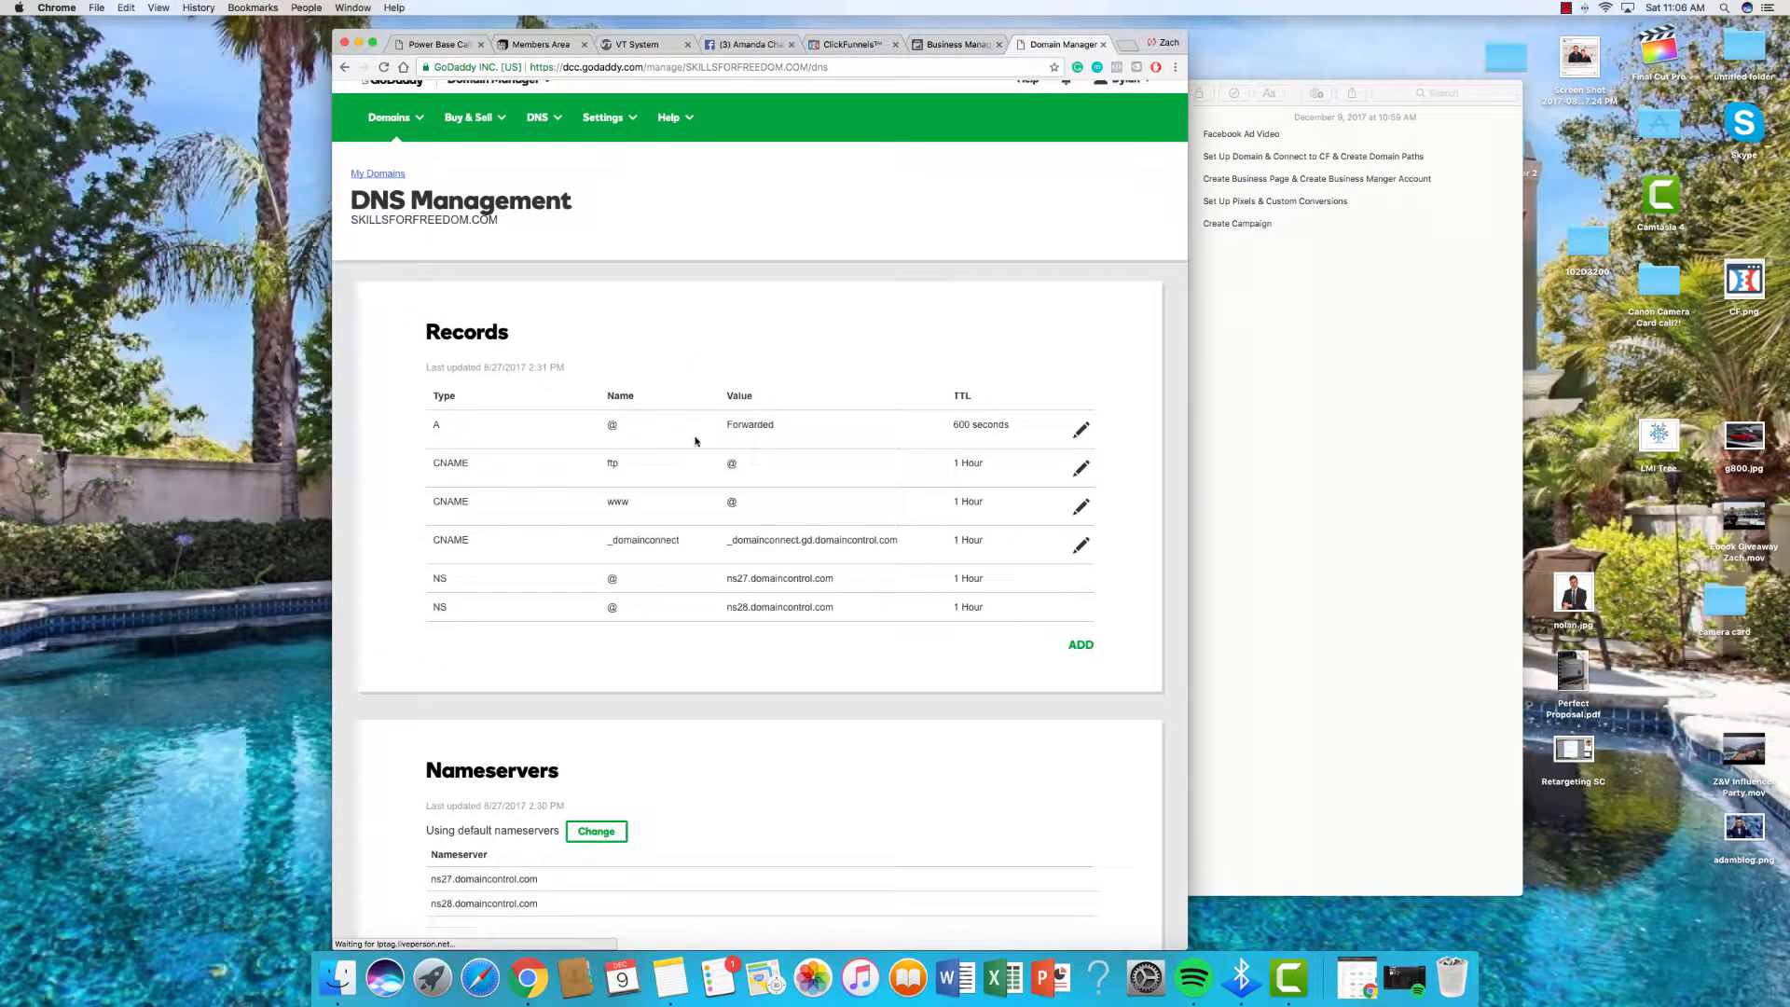
scroll(448, 436, "down", 1)
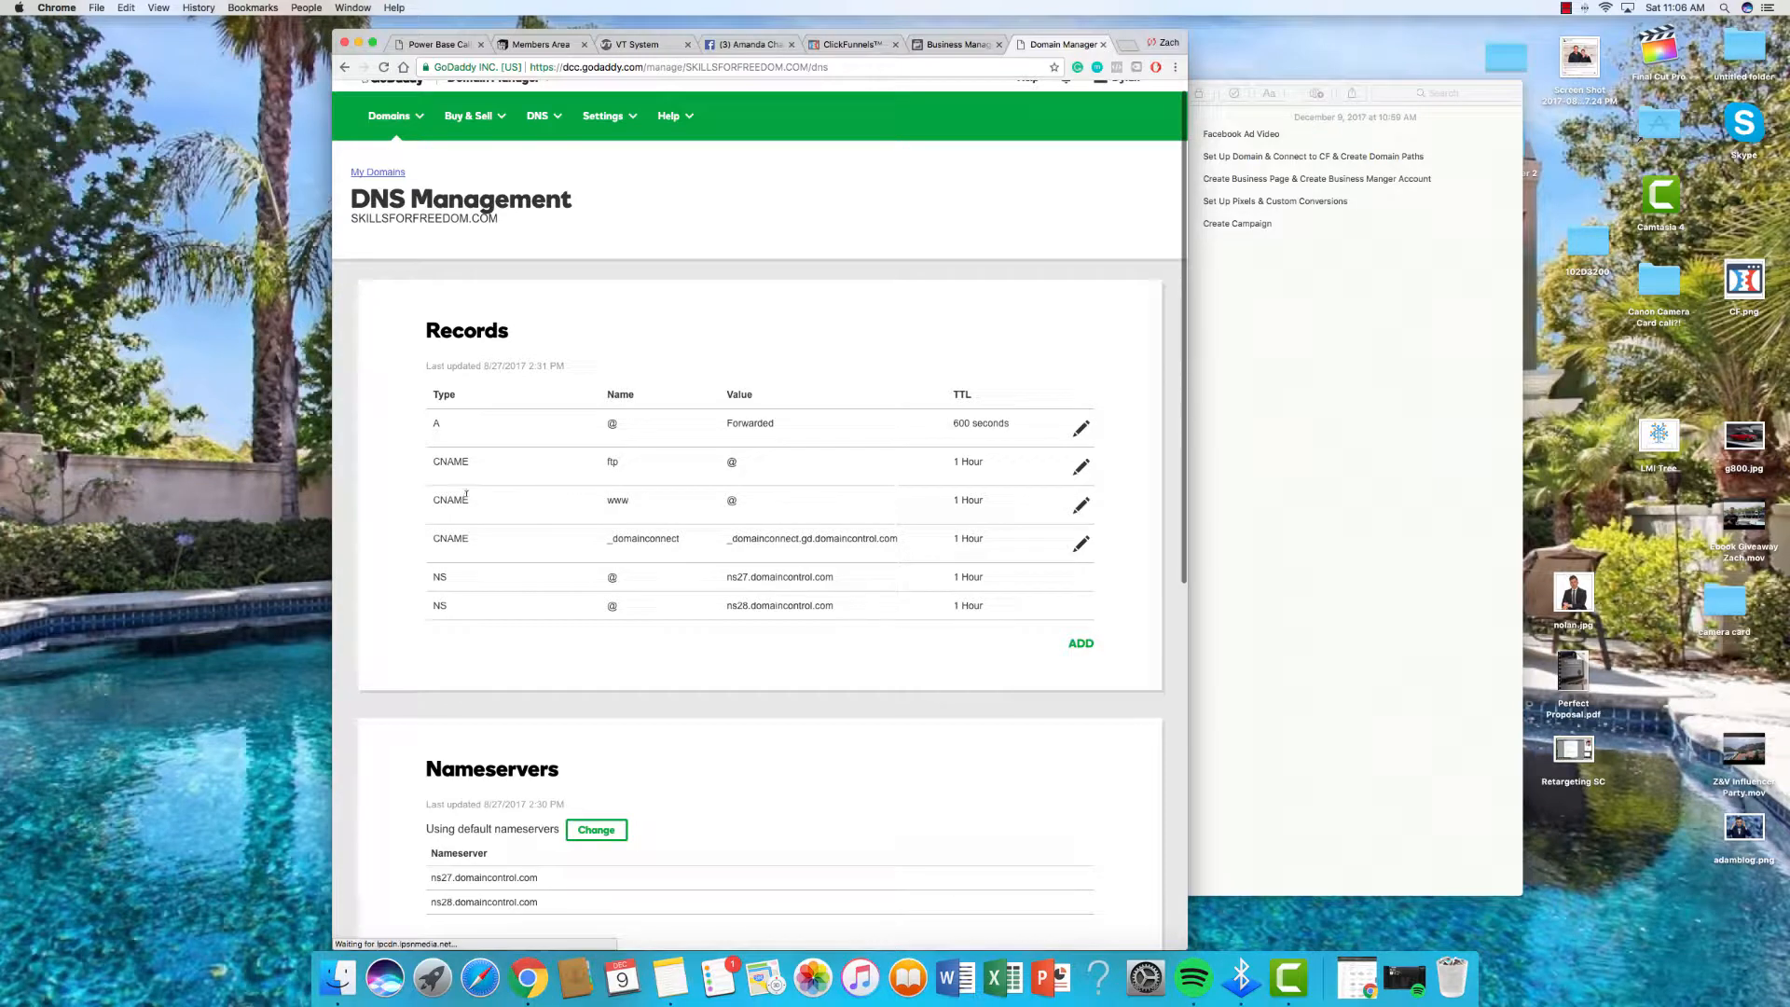
scroll(548, 505, "up", 1)
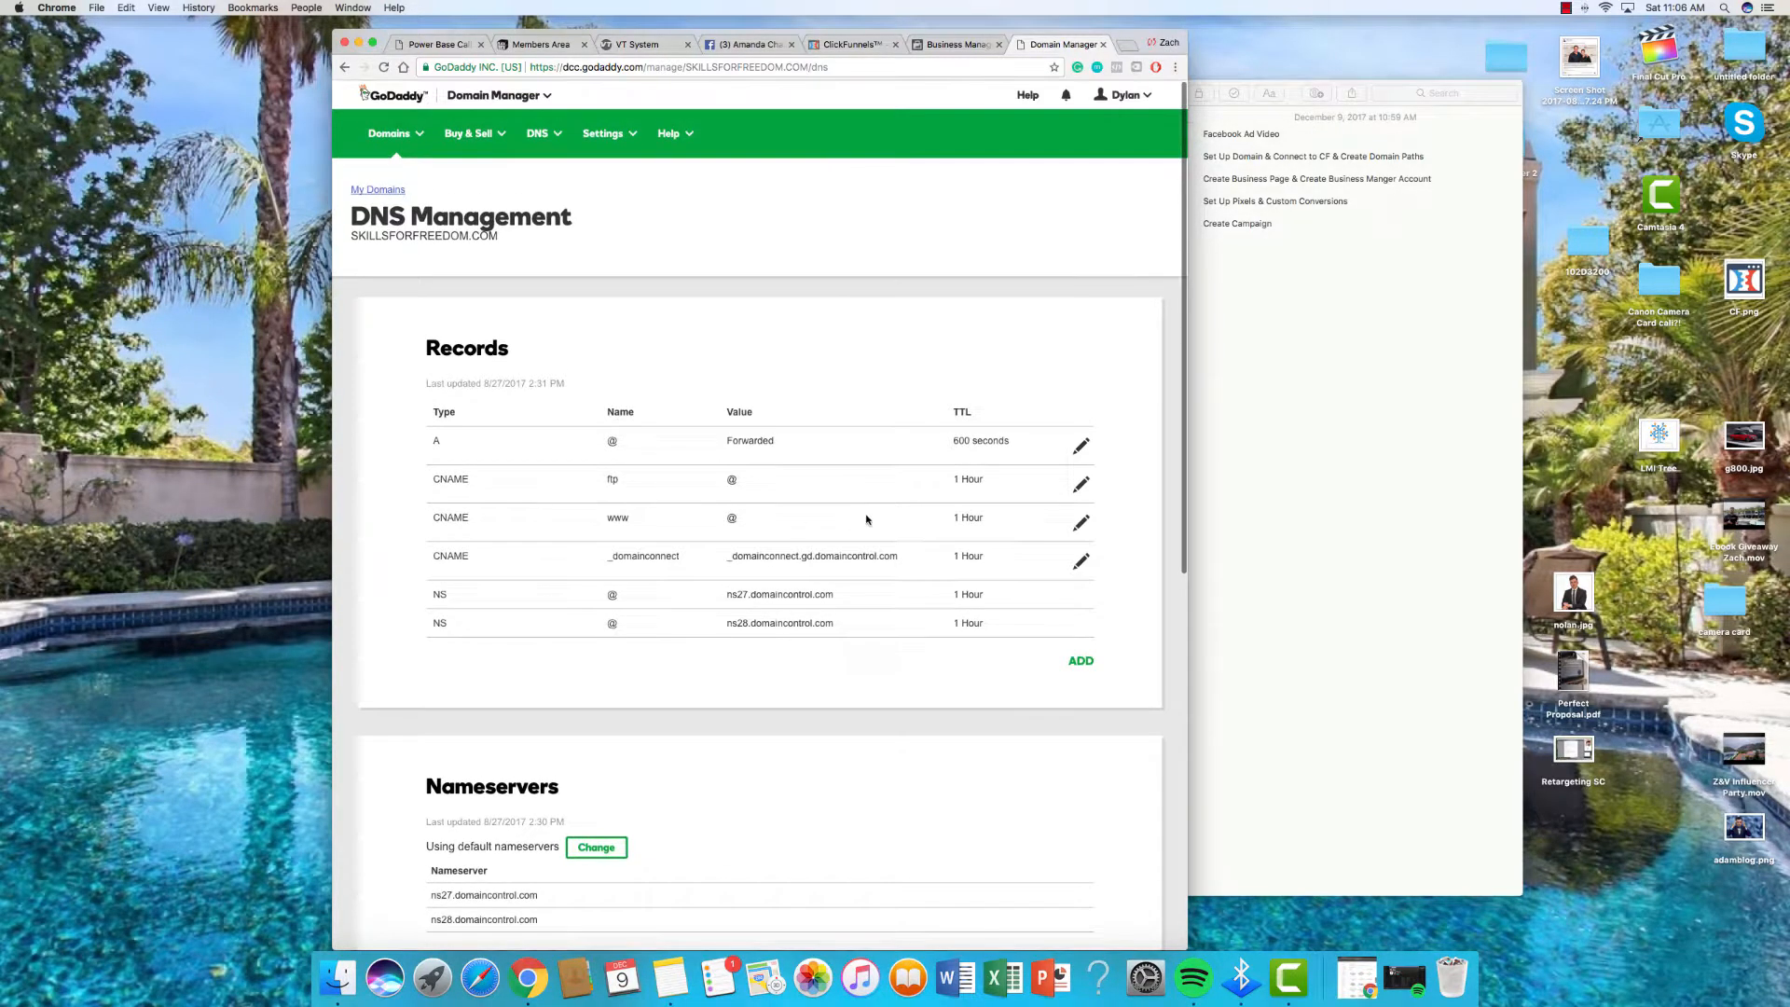
Step: Point the www CNAME record to target.clickfunnels.com and save it
left_click(1082, 523)
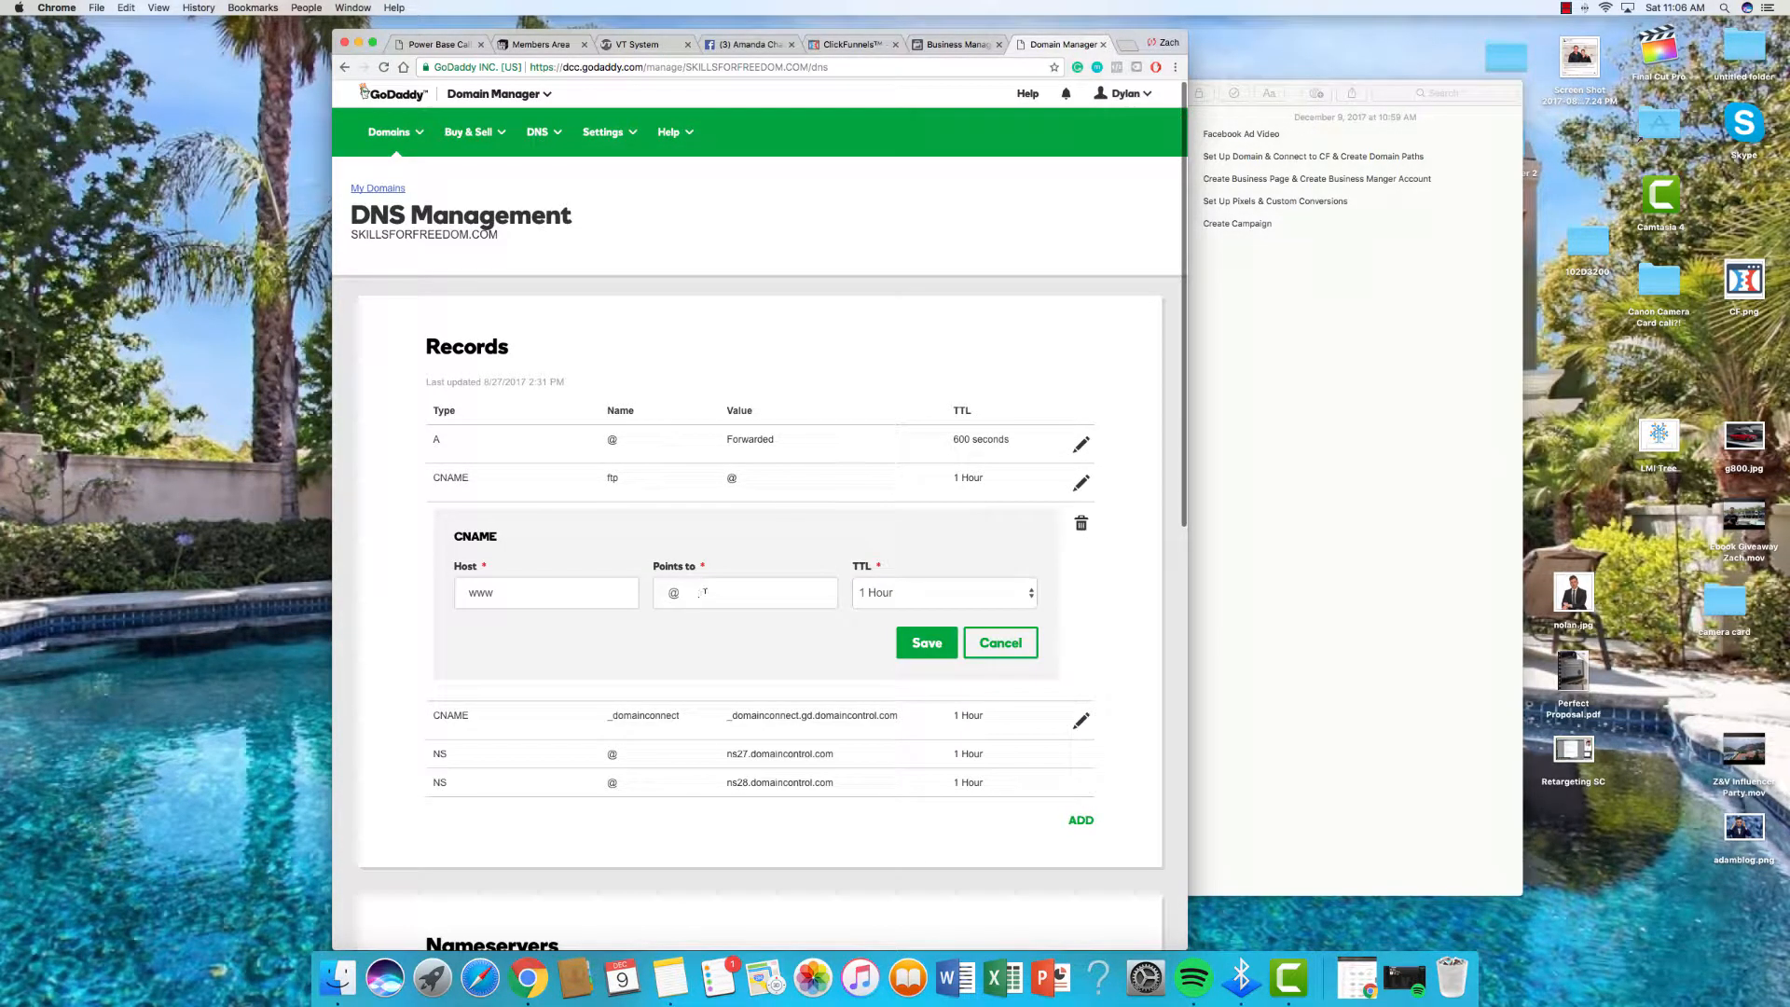
left_click(705, 592)
key("BackSpace")
type("targ")
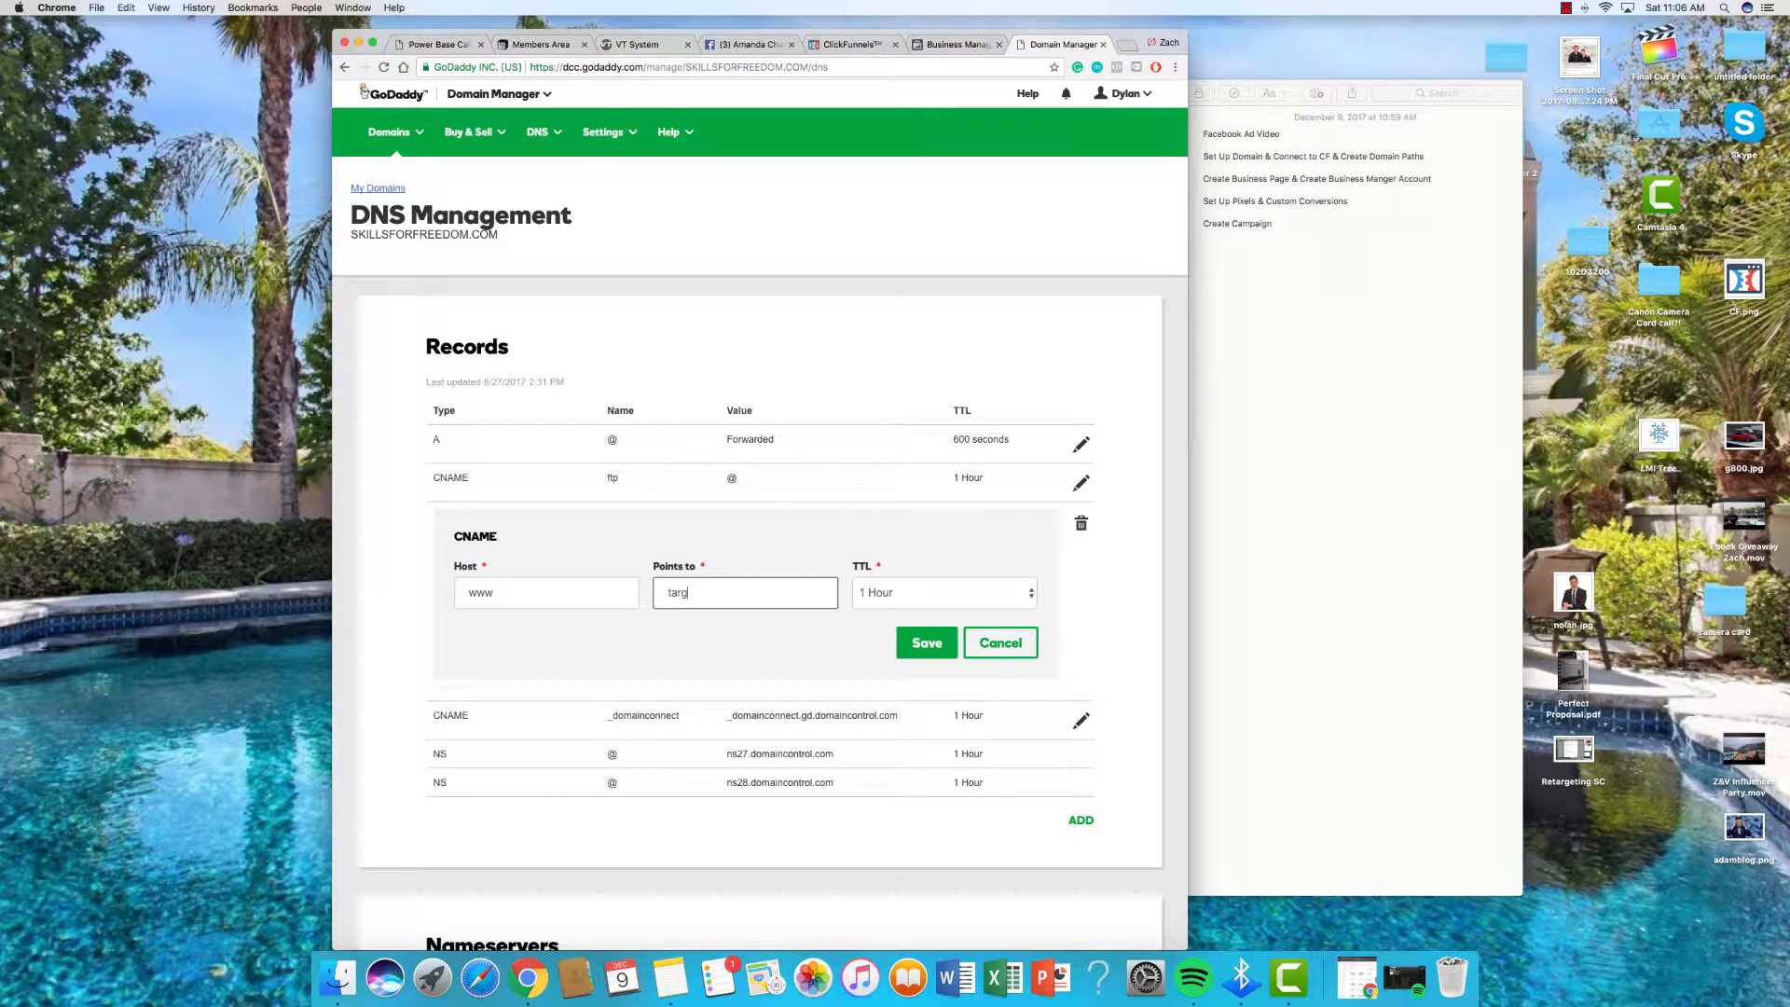
type("et.co")
type("ickfunnels.com")
left_click(909, 648)
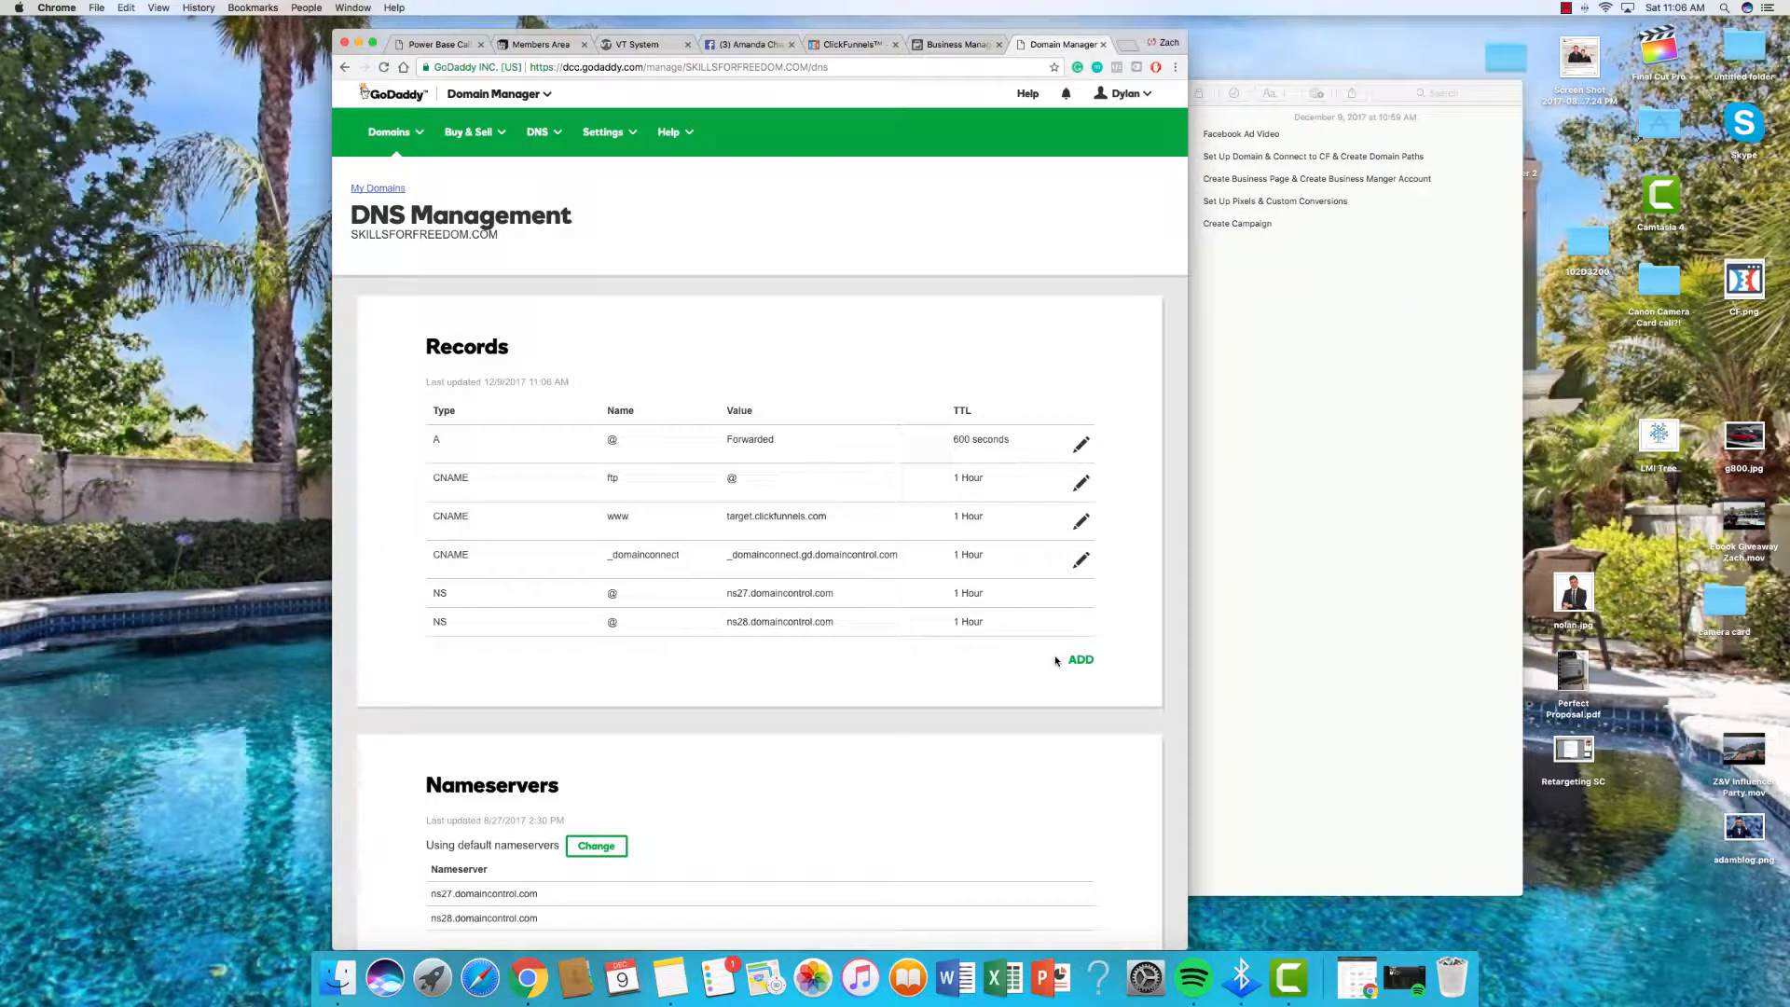
scroll(1057, 661, "down", 10)
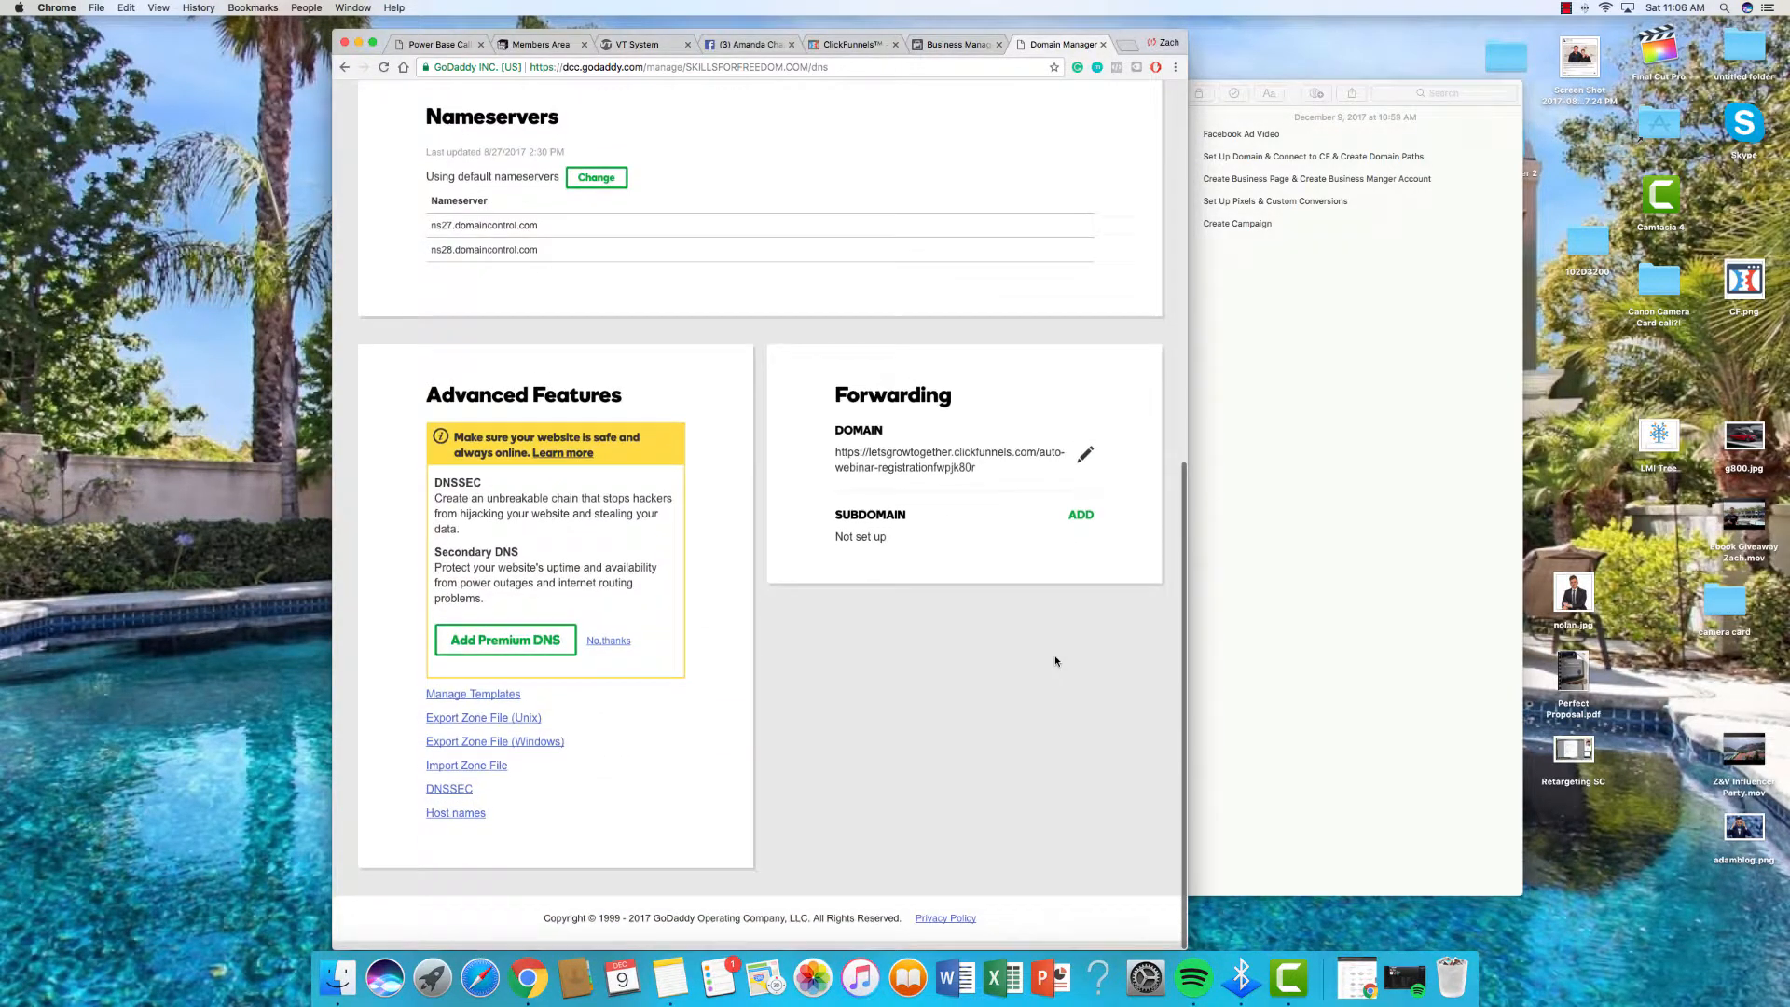
left_click(1085, 464)
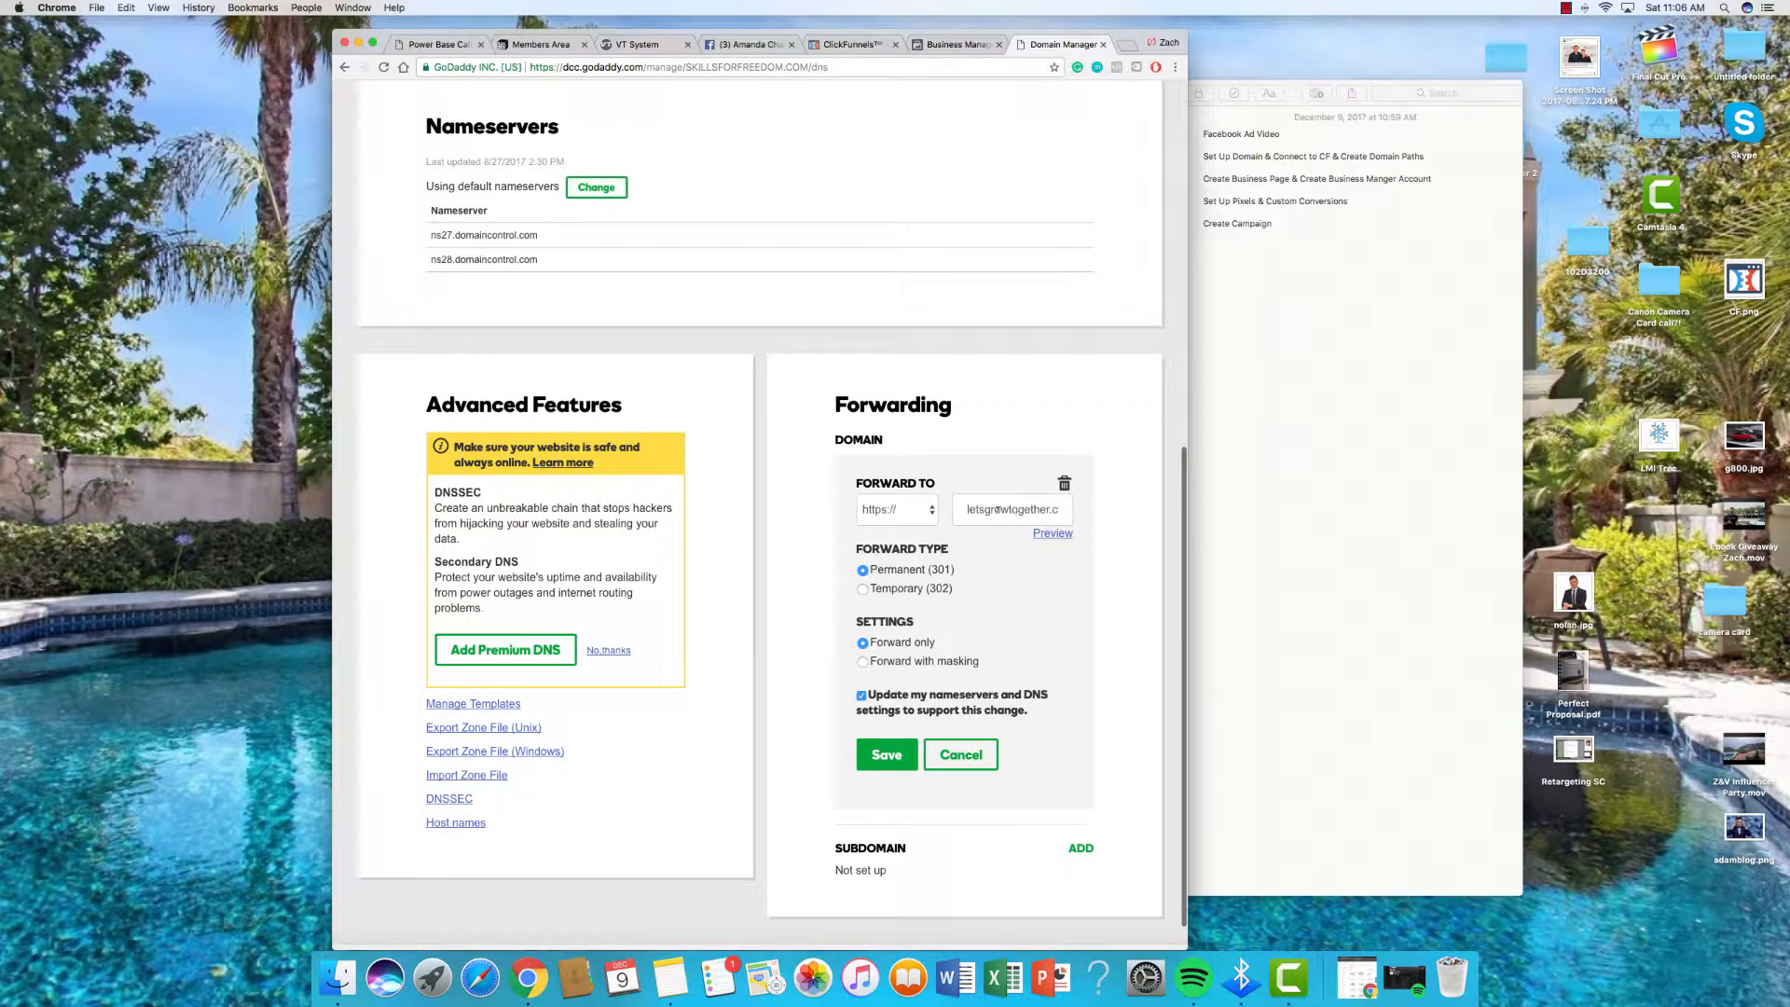
triple_click(996, 509)
key("BackSpace")
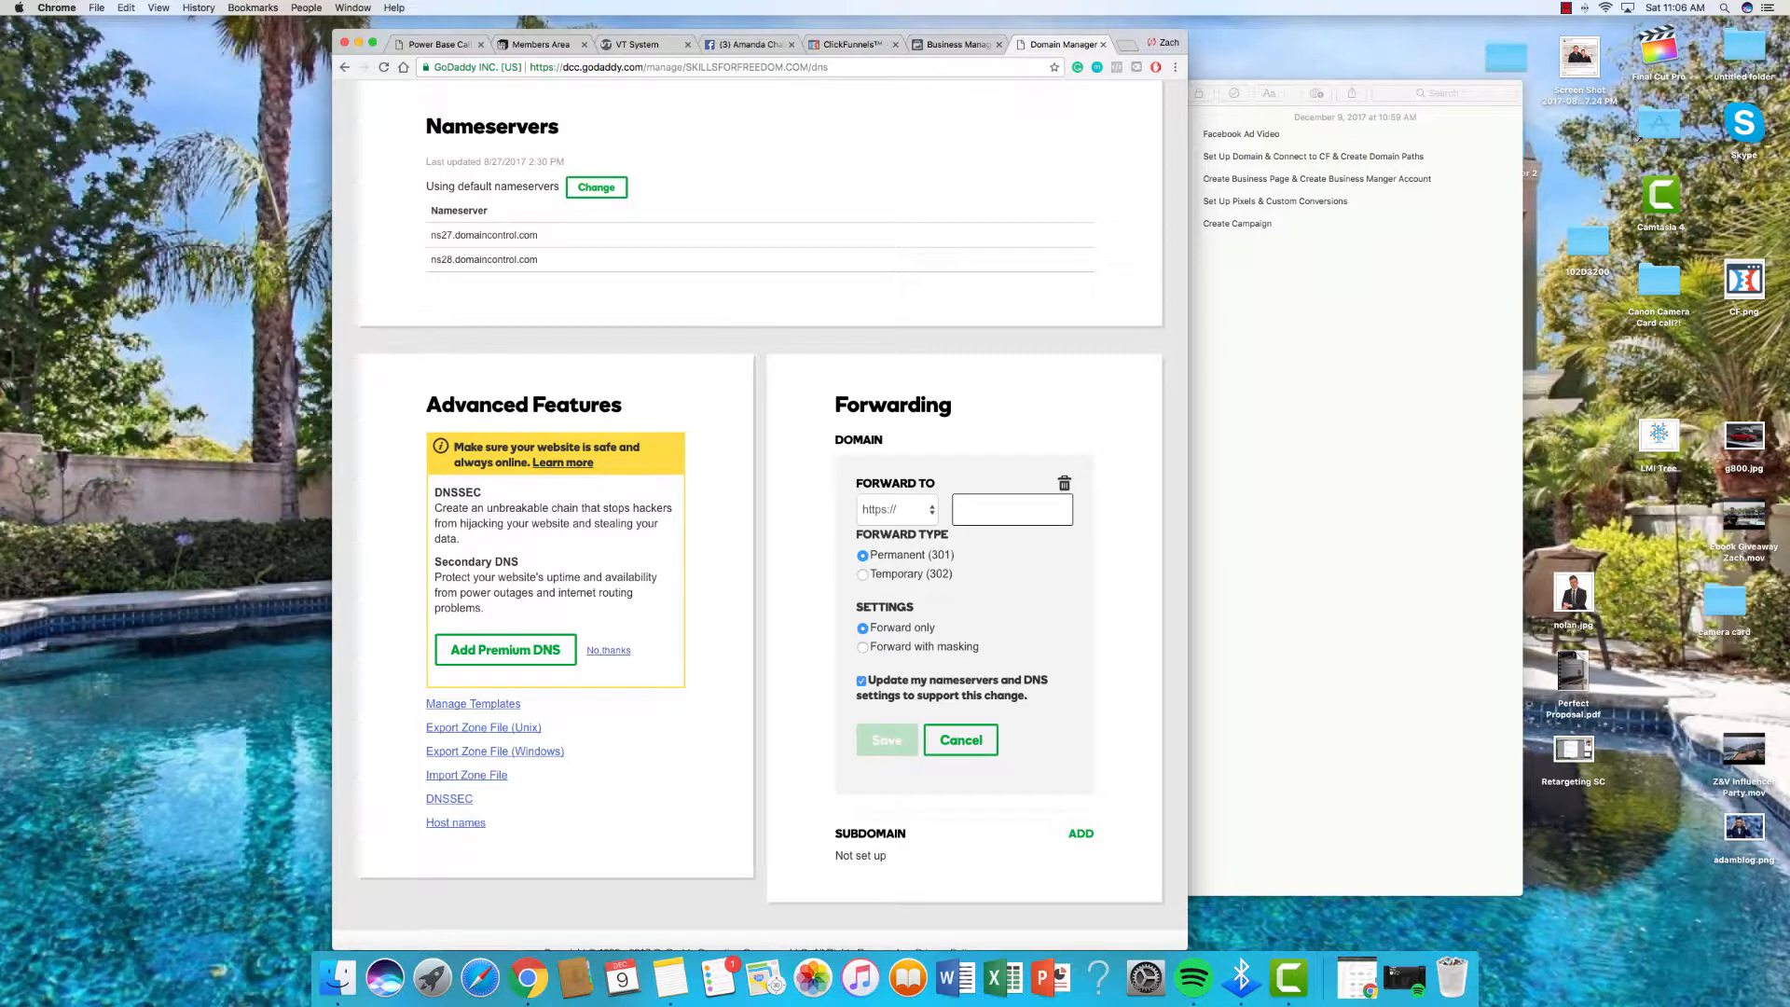
type("www.skill")
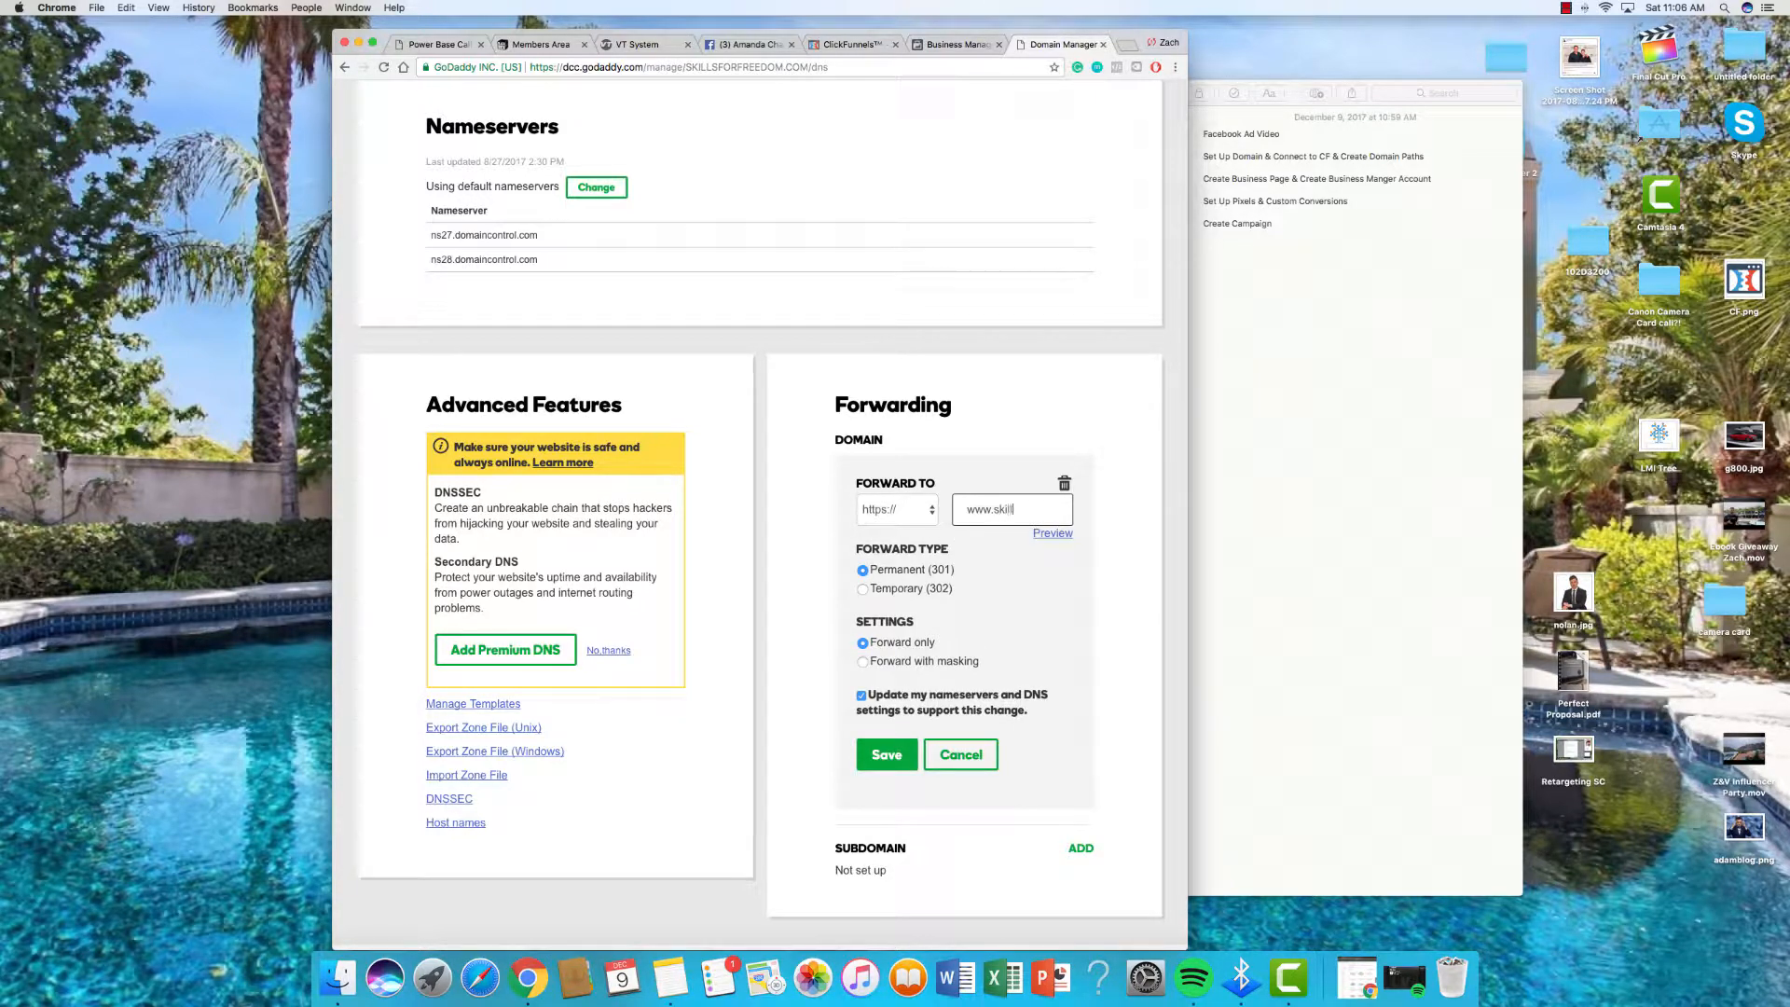
type("sf")
type("orfree")
type("dom.com")
scroll(863, 690, "up", 1)
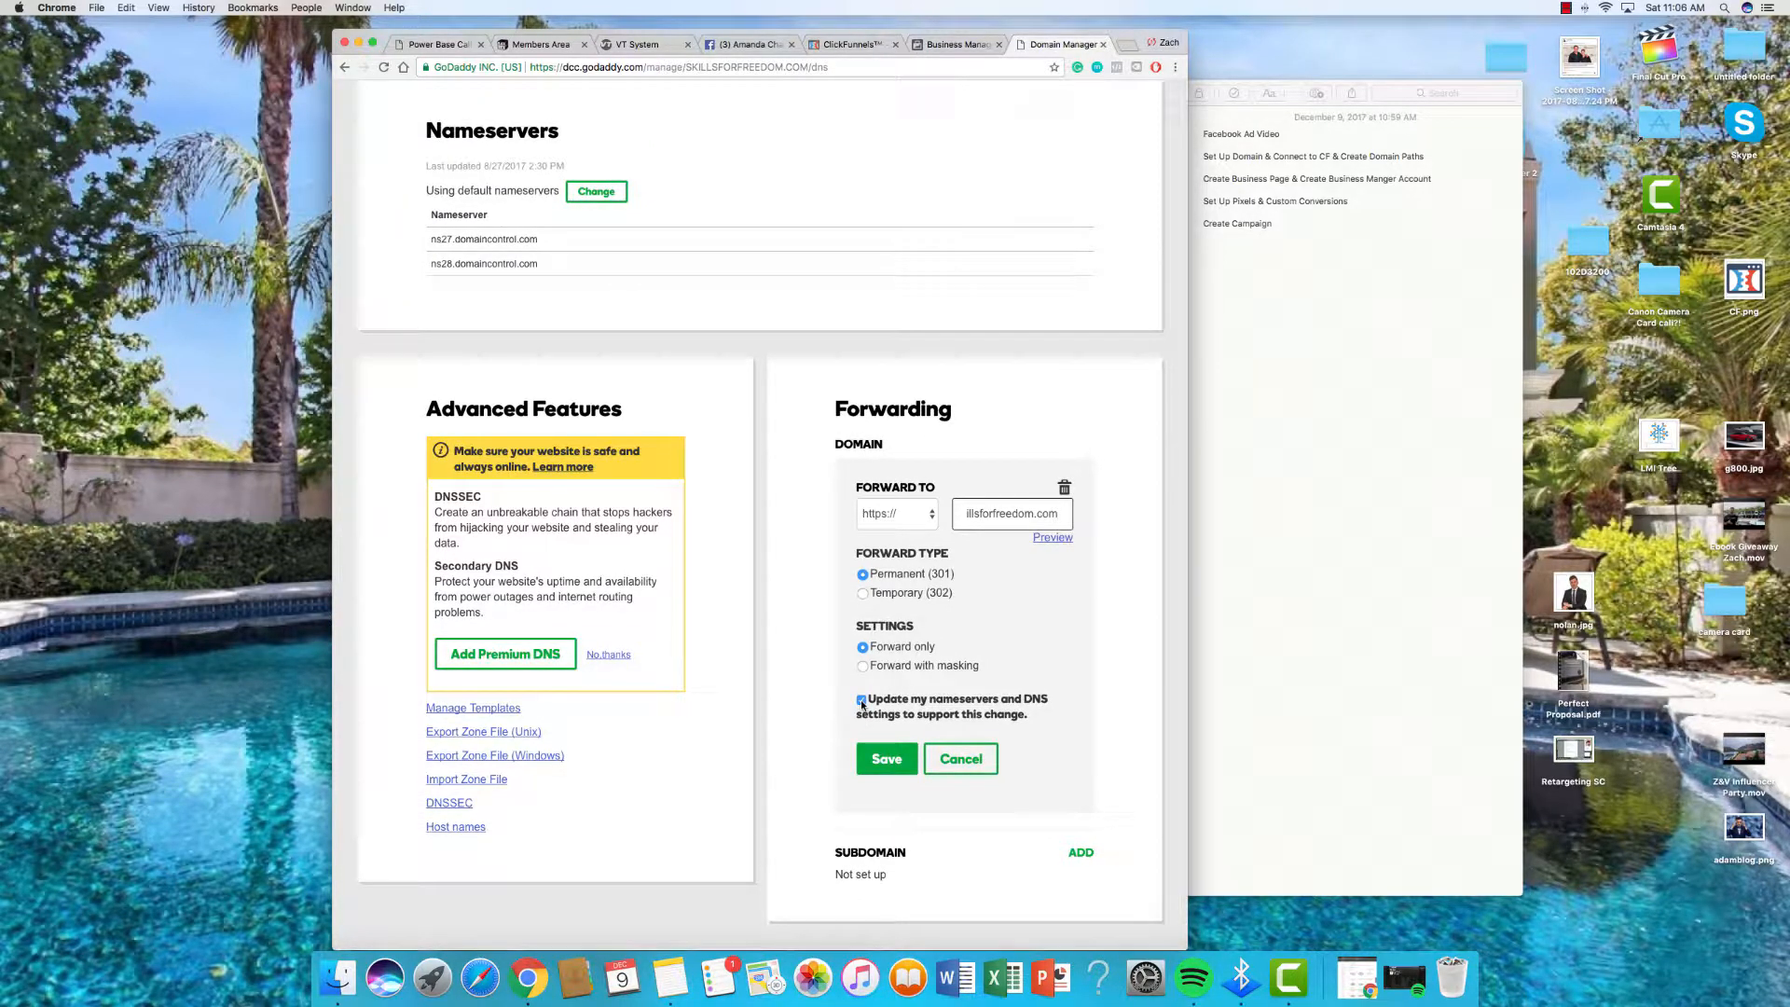
scroll(860, 708, "up", 2)
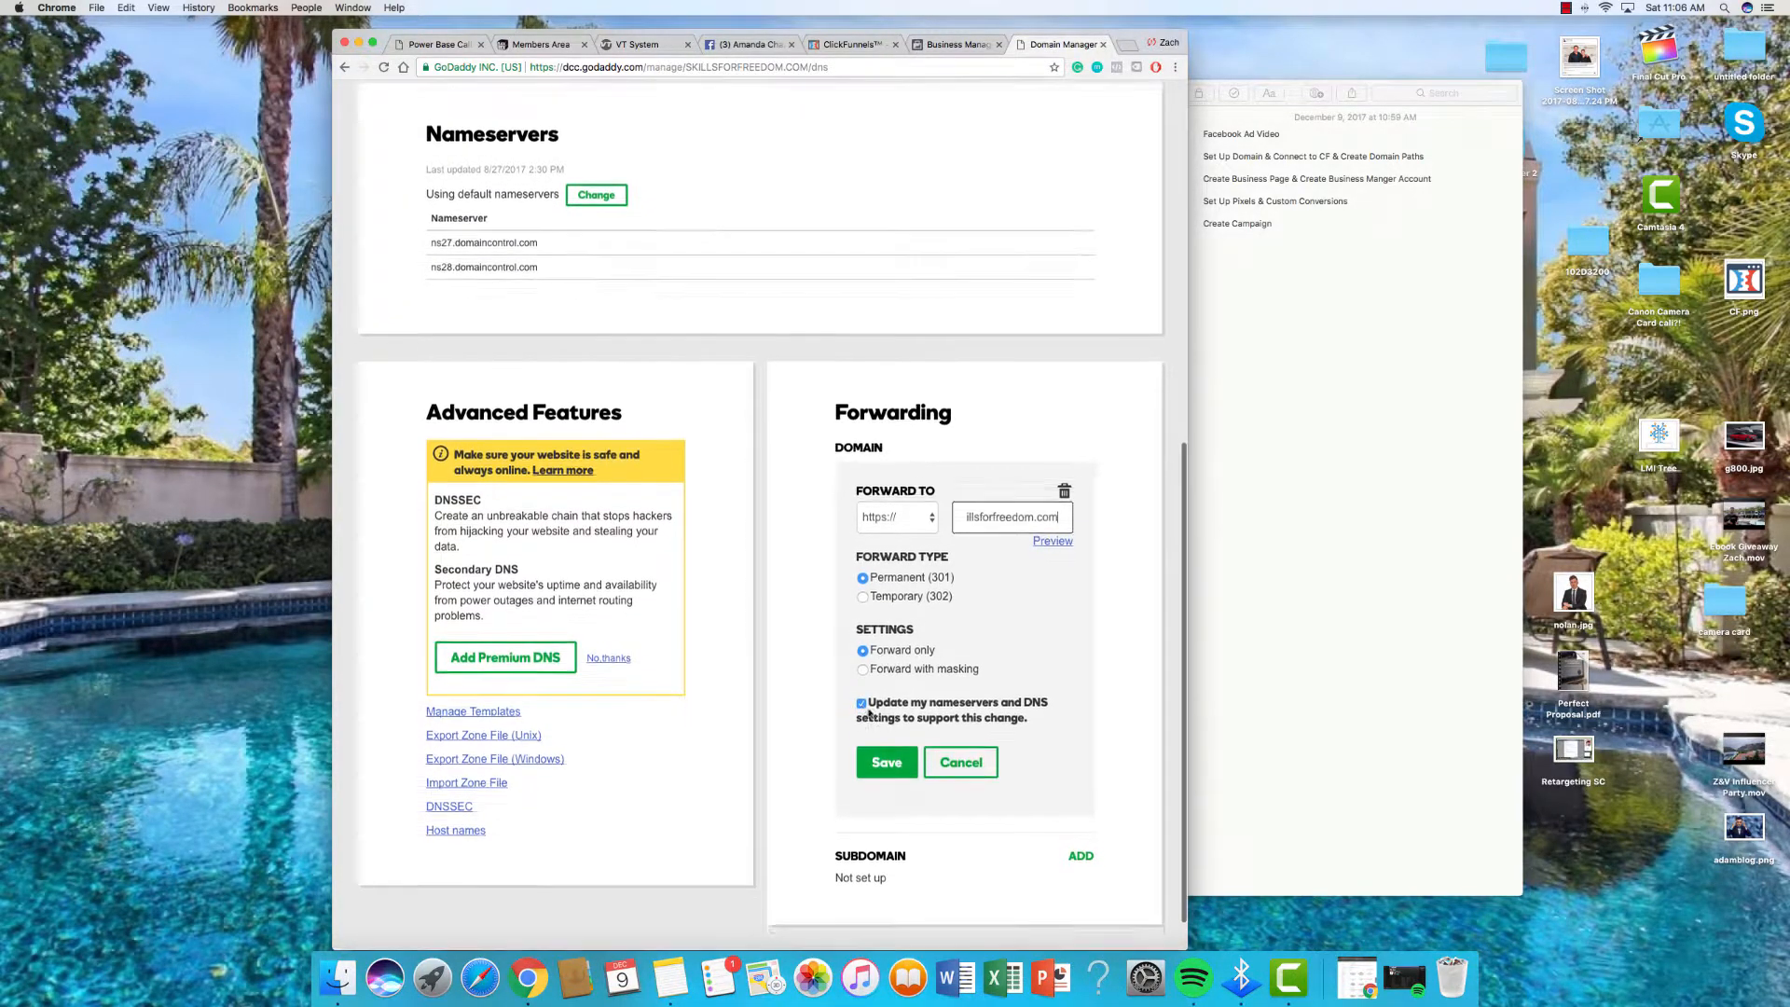
left_click(881, 773)
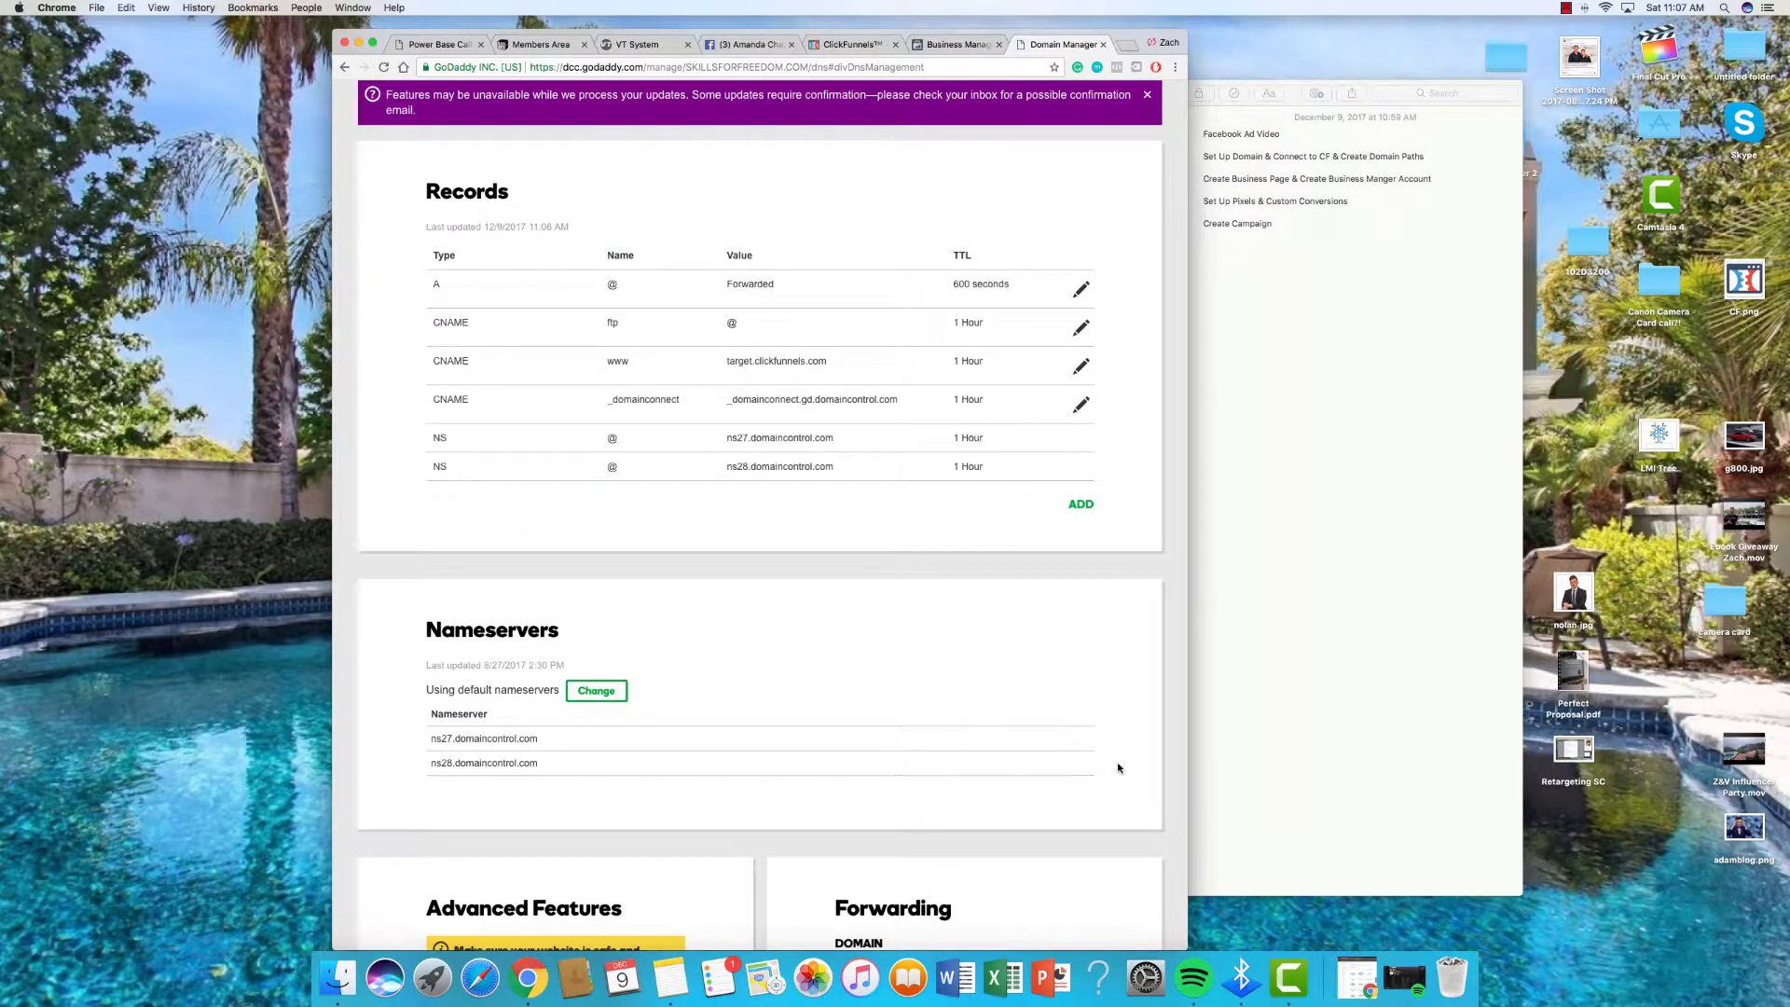
scroll(1118, 767, "down", 10)
scroll(1118, 768, "up", 15)
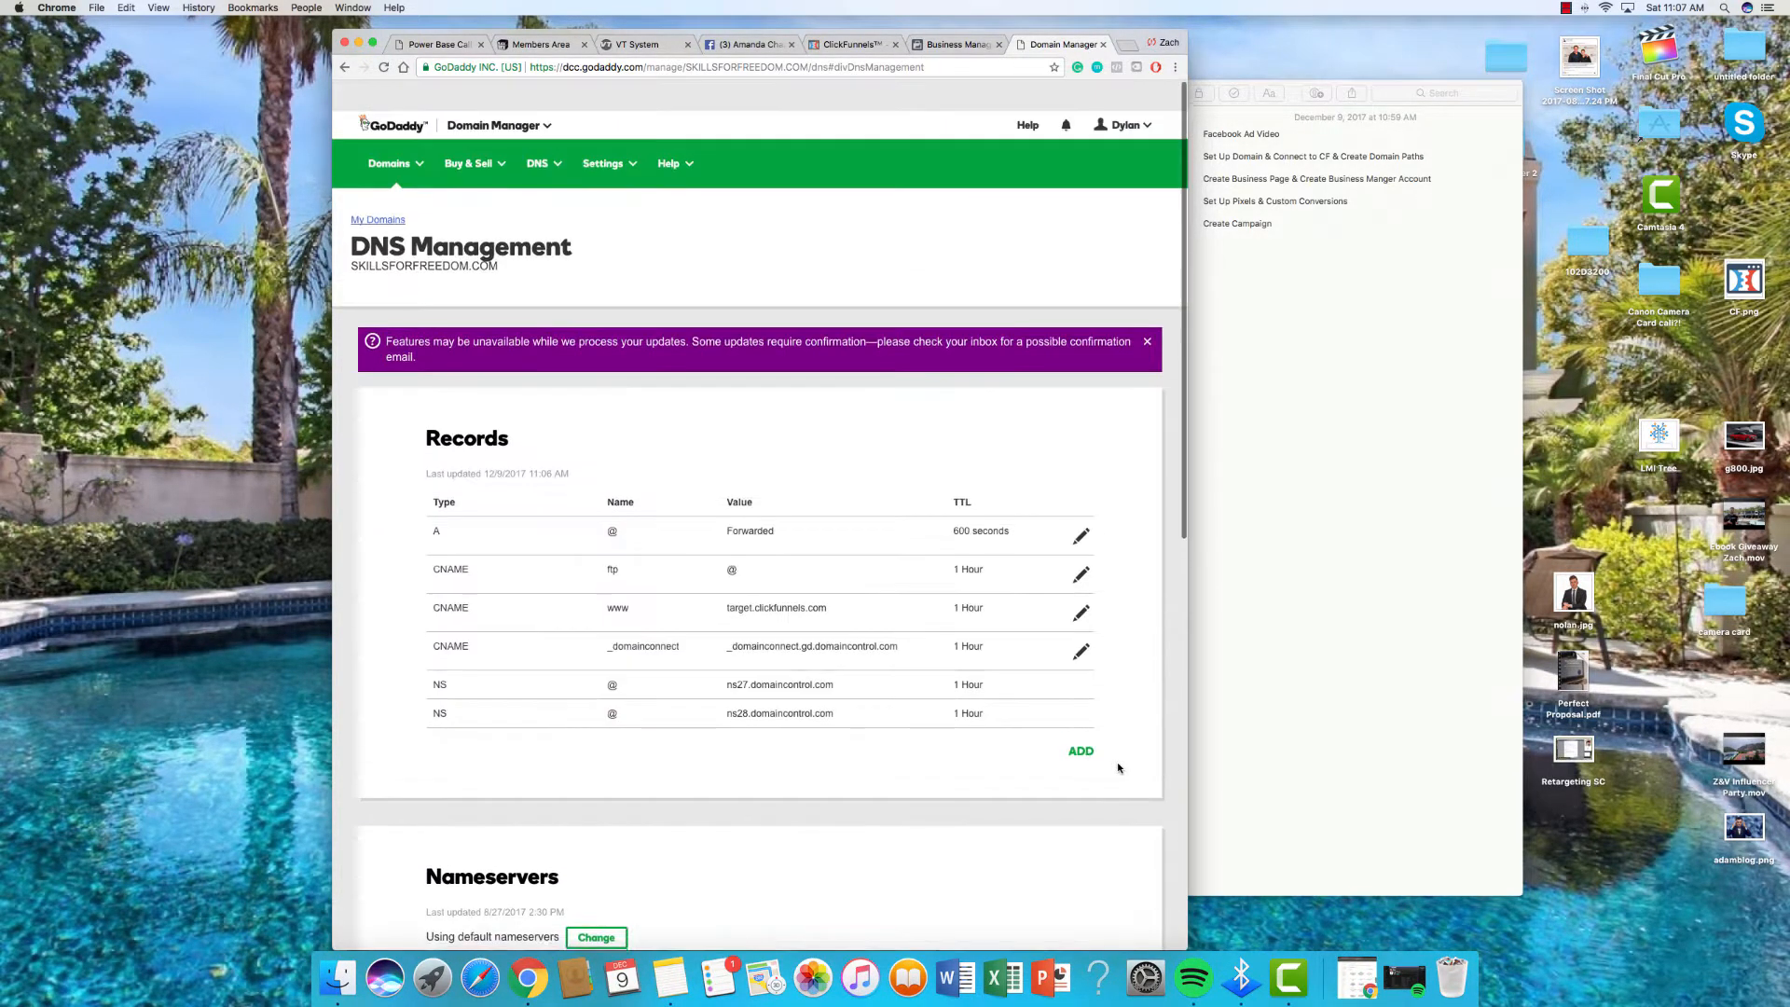
left_click(855, 45)
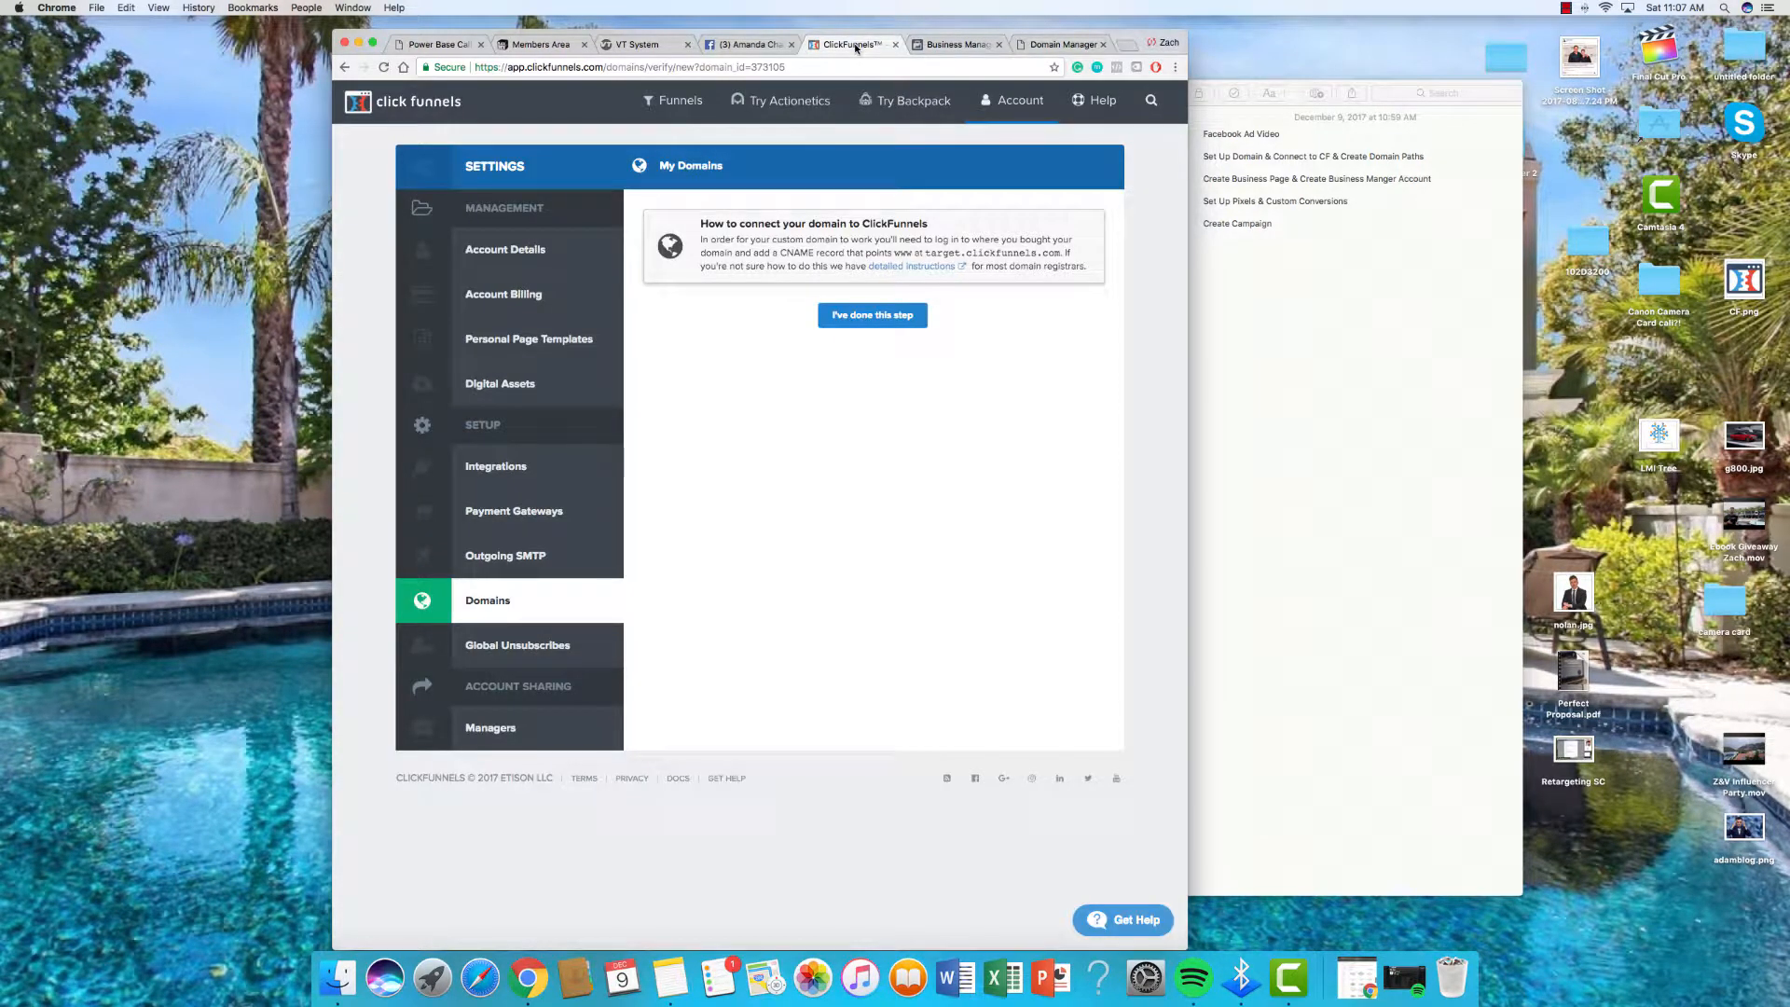
left_click(867, 317)
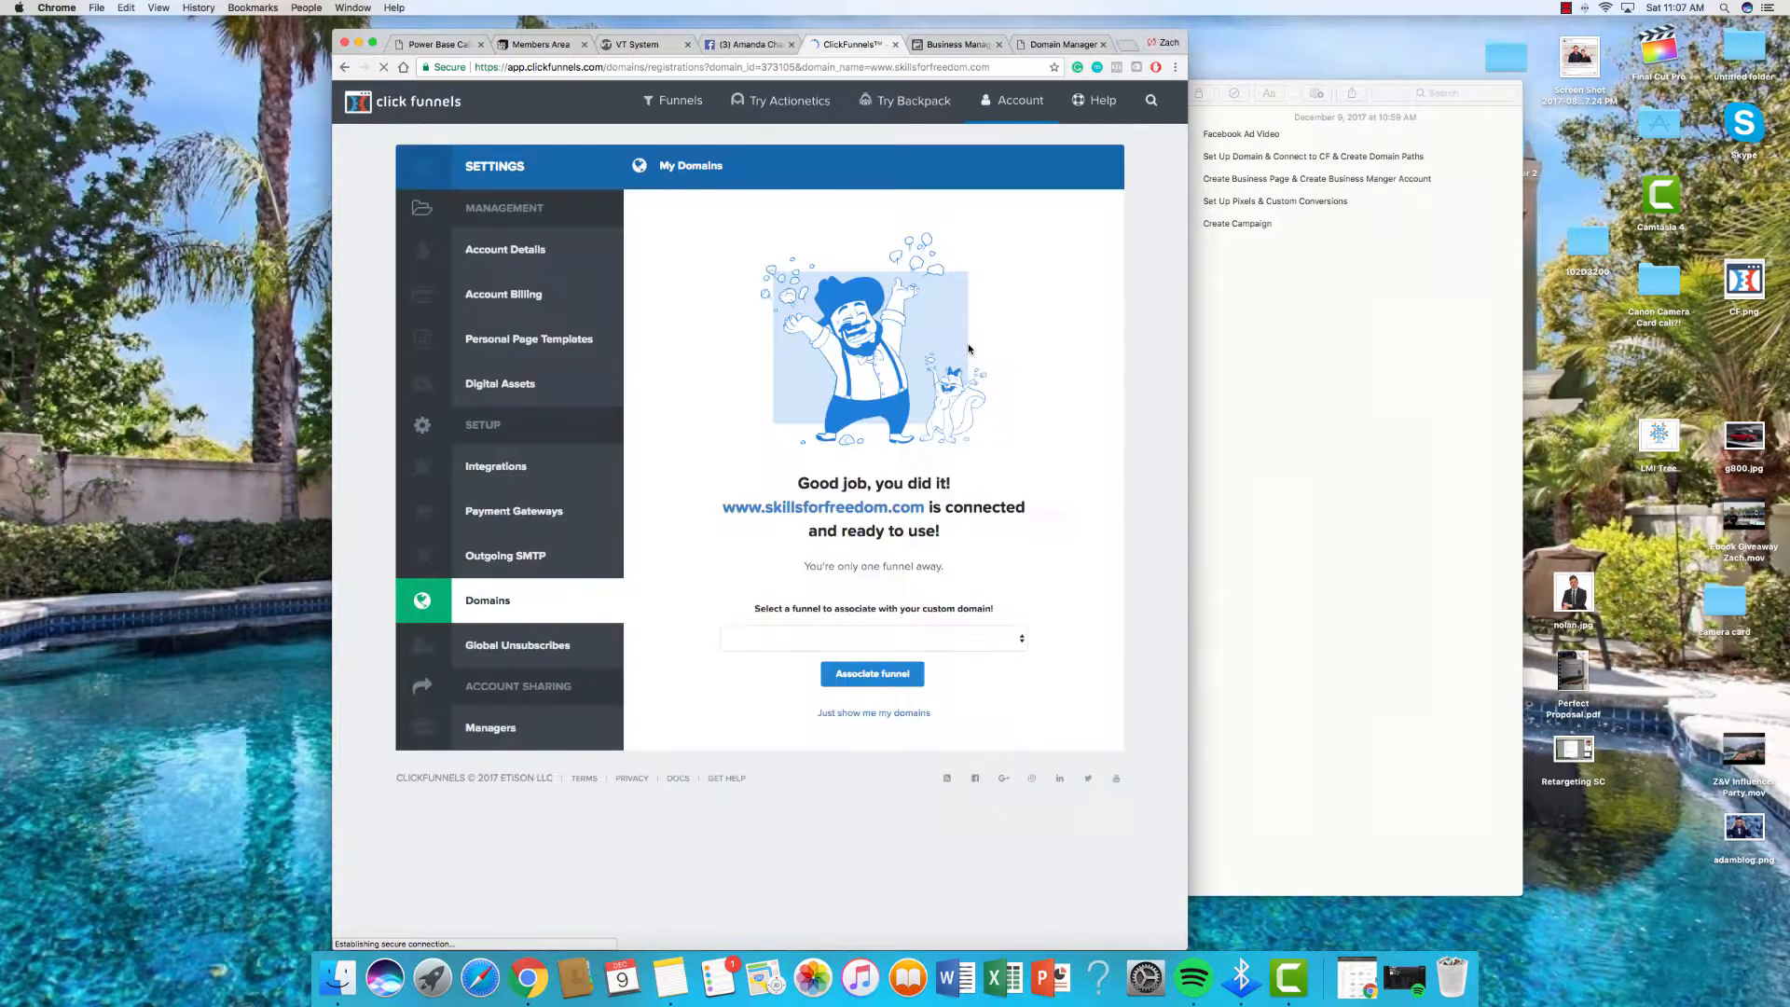
left_click(983, 641)
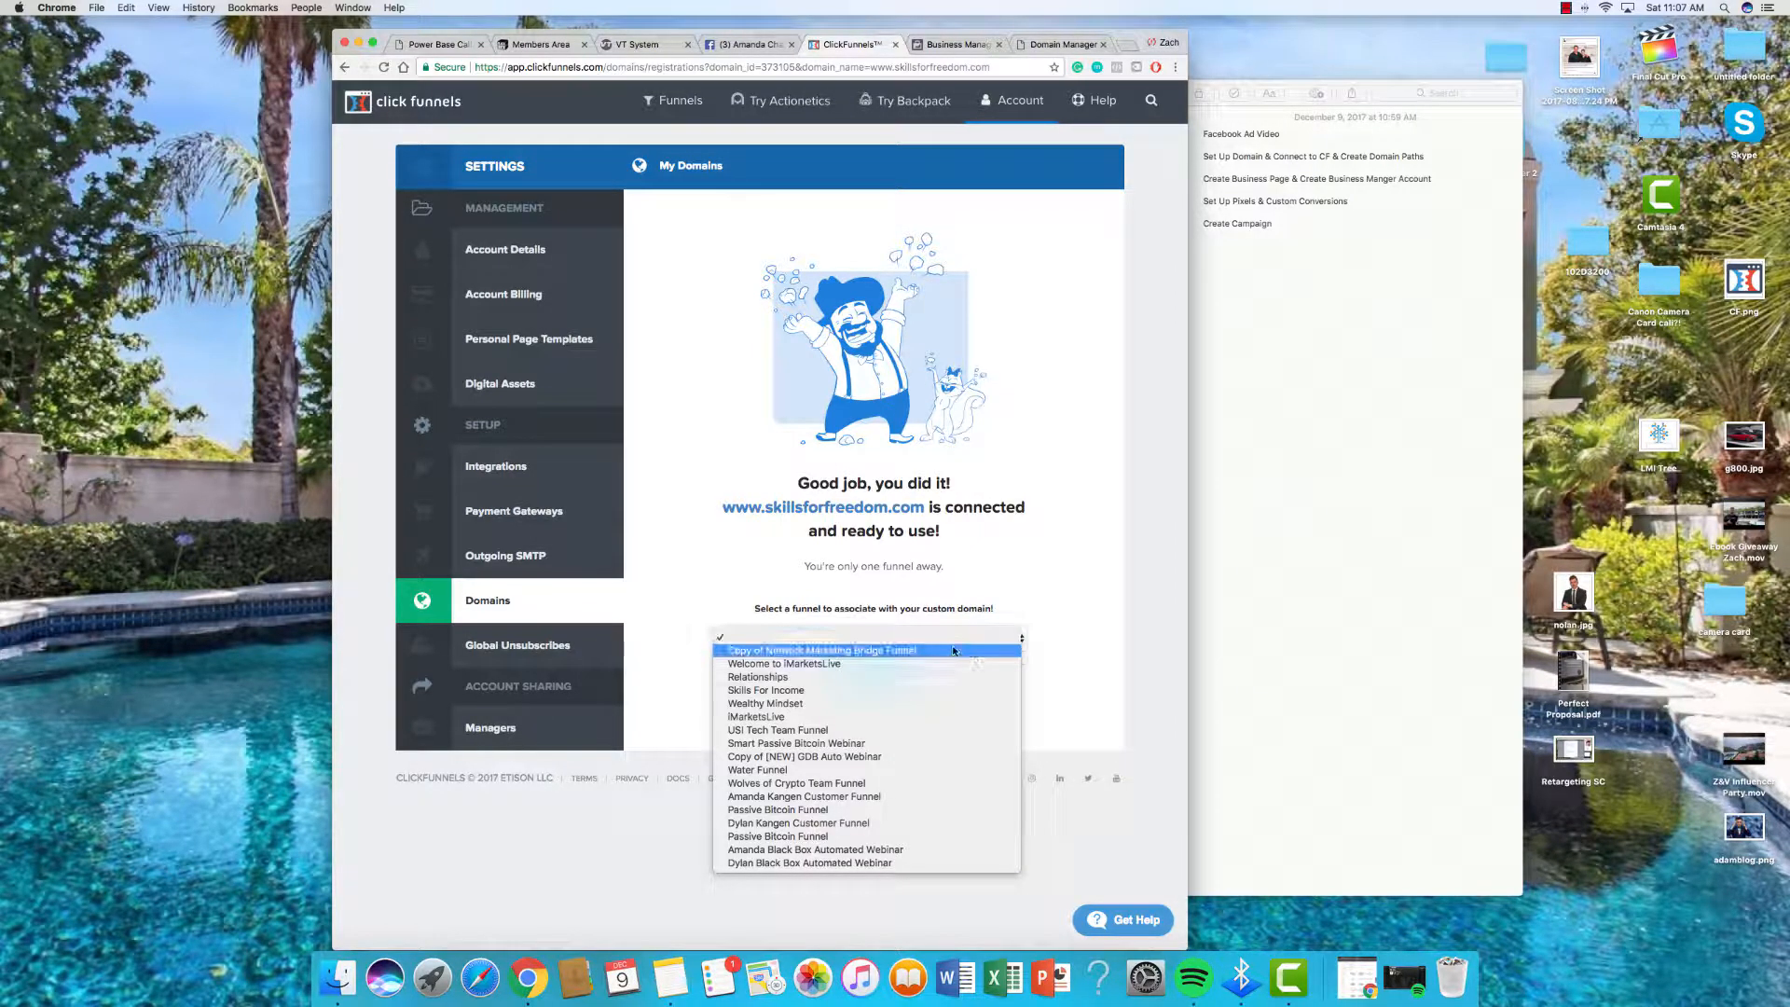
left_click(889, 851)
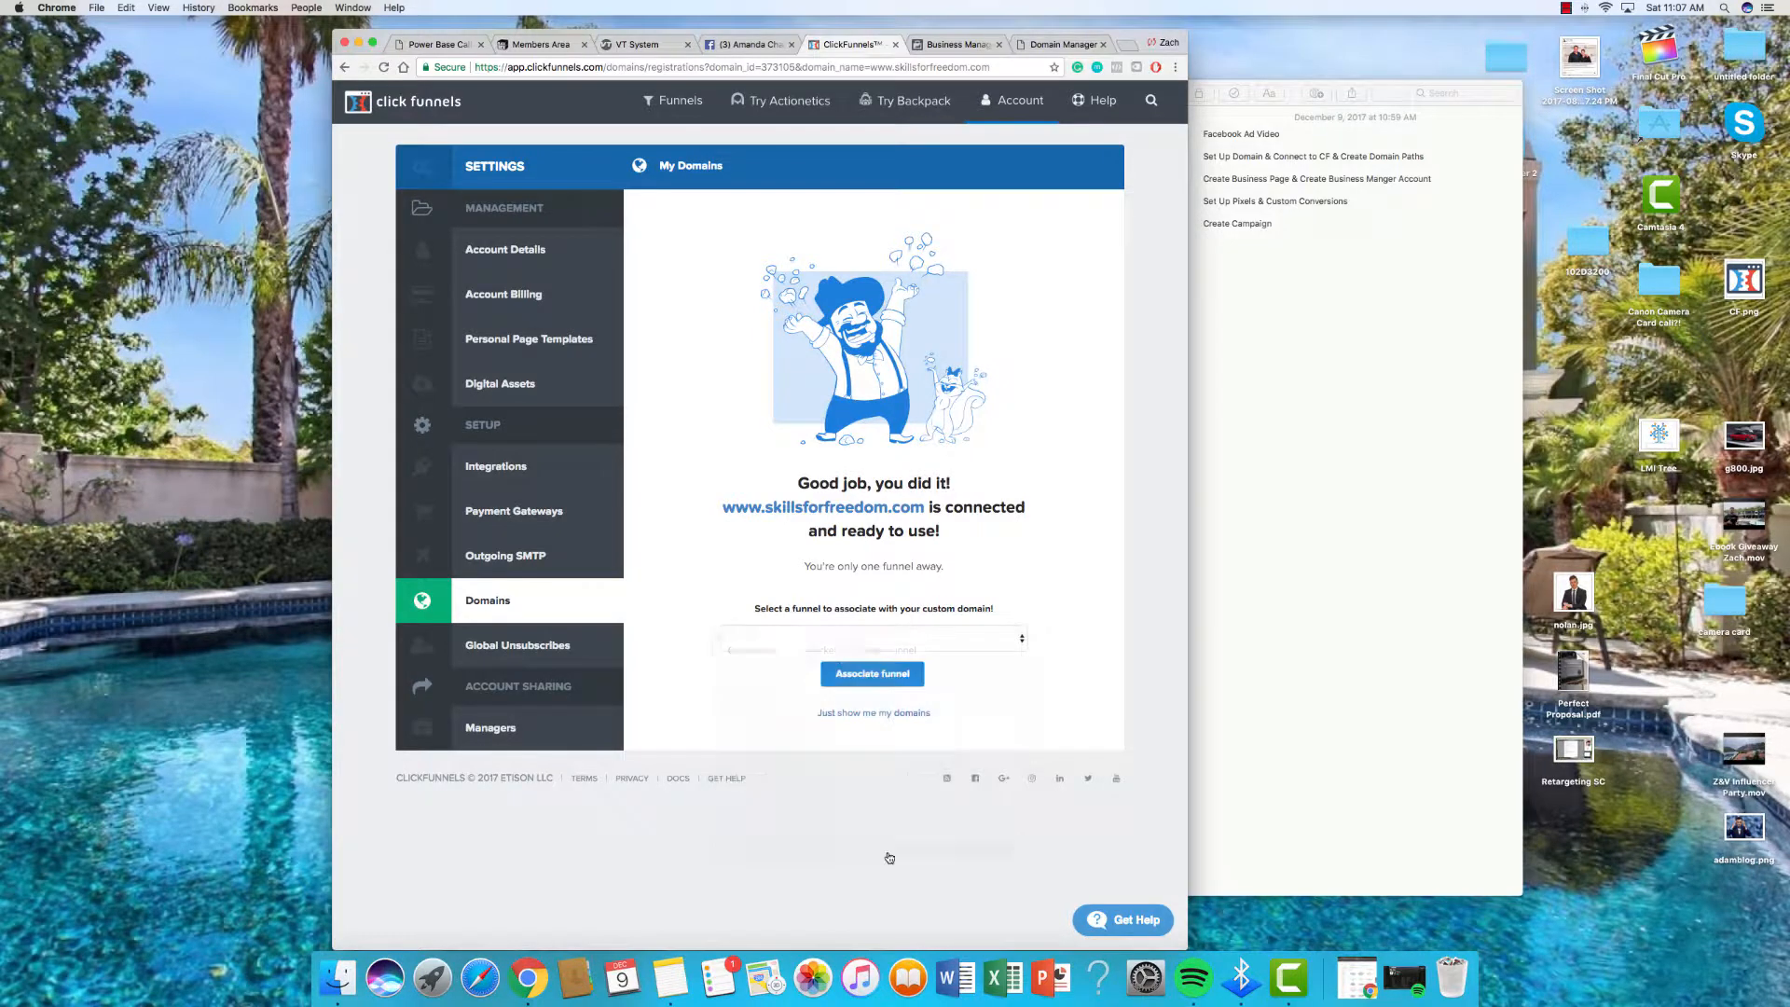
left_click(883, 684)
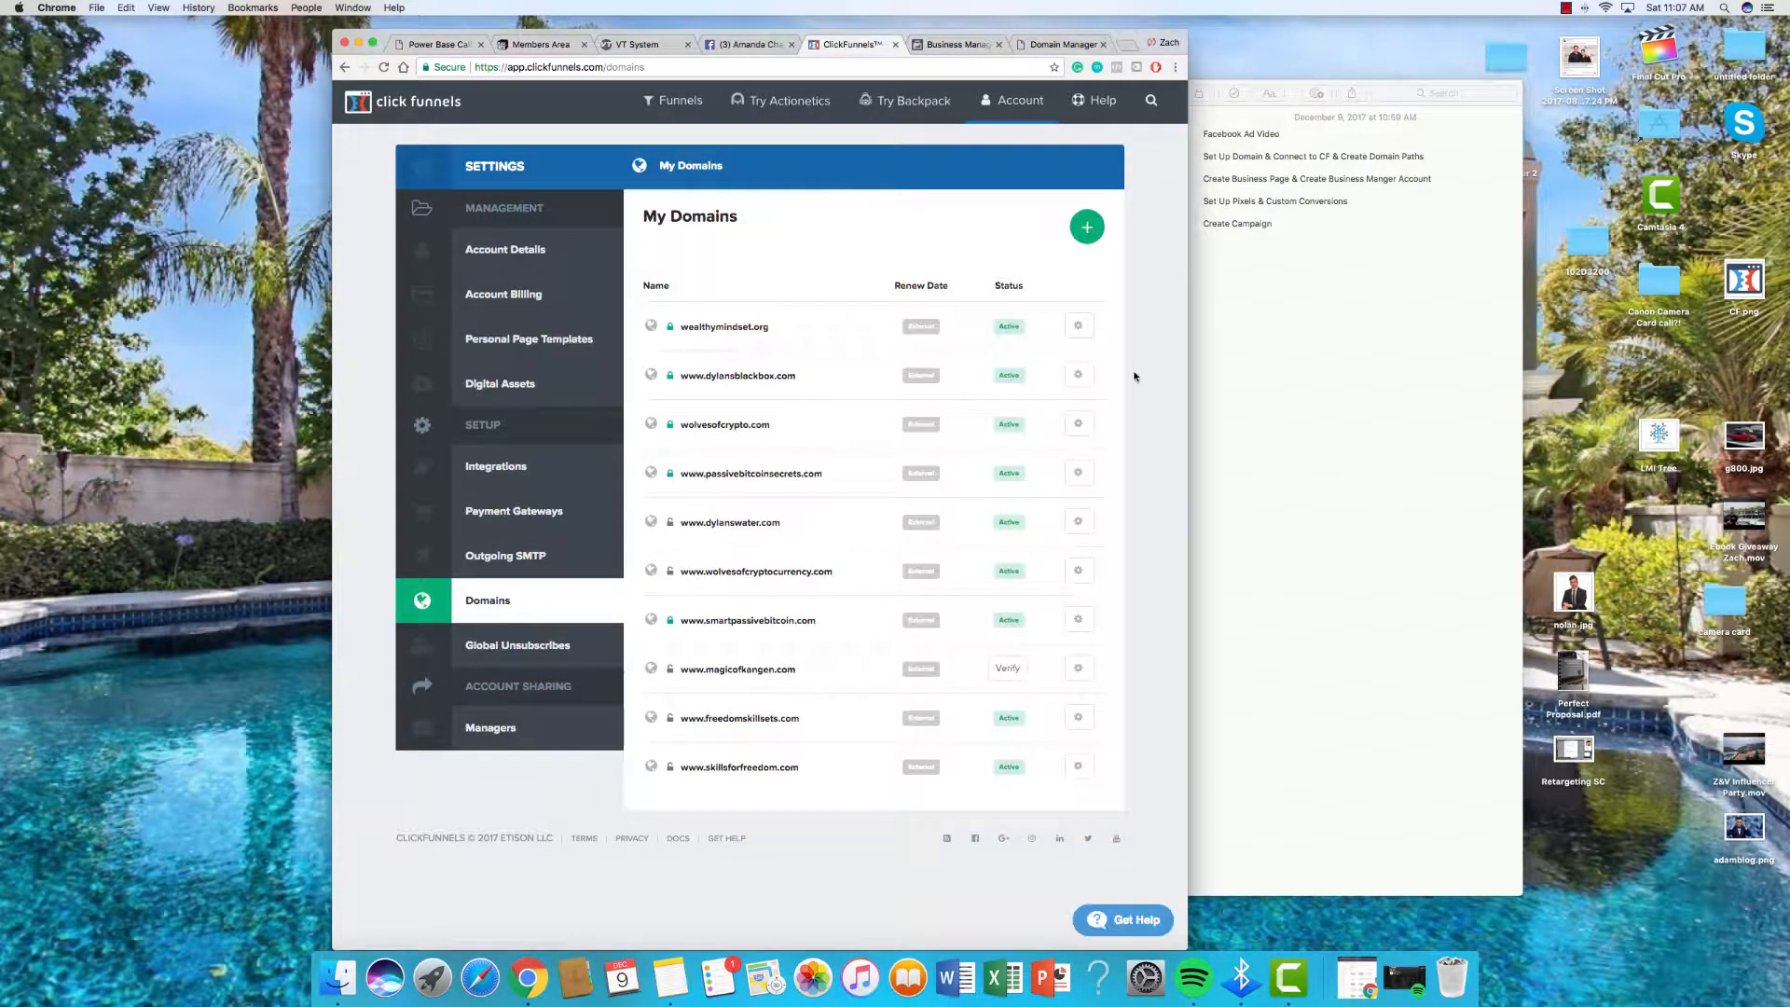
mouse_move(667, 771)
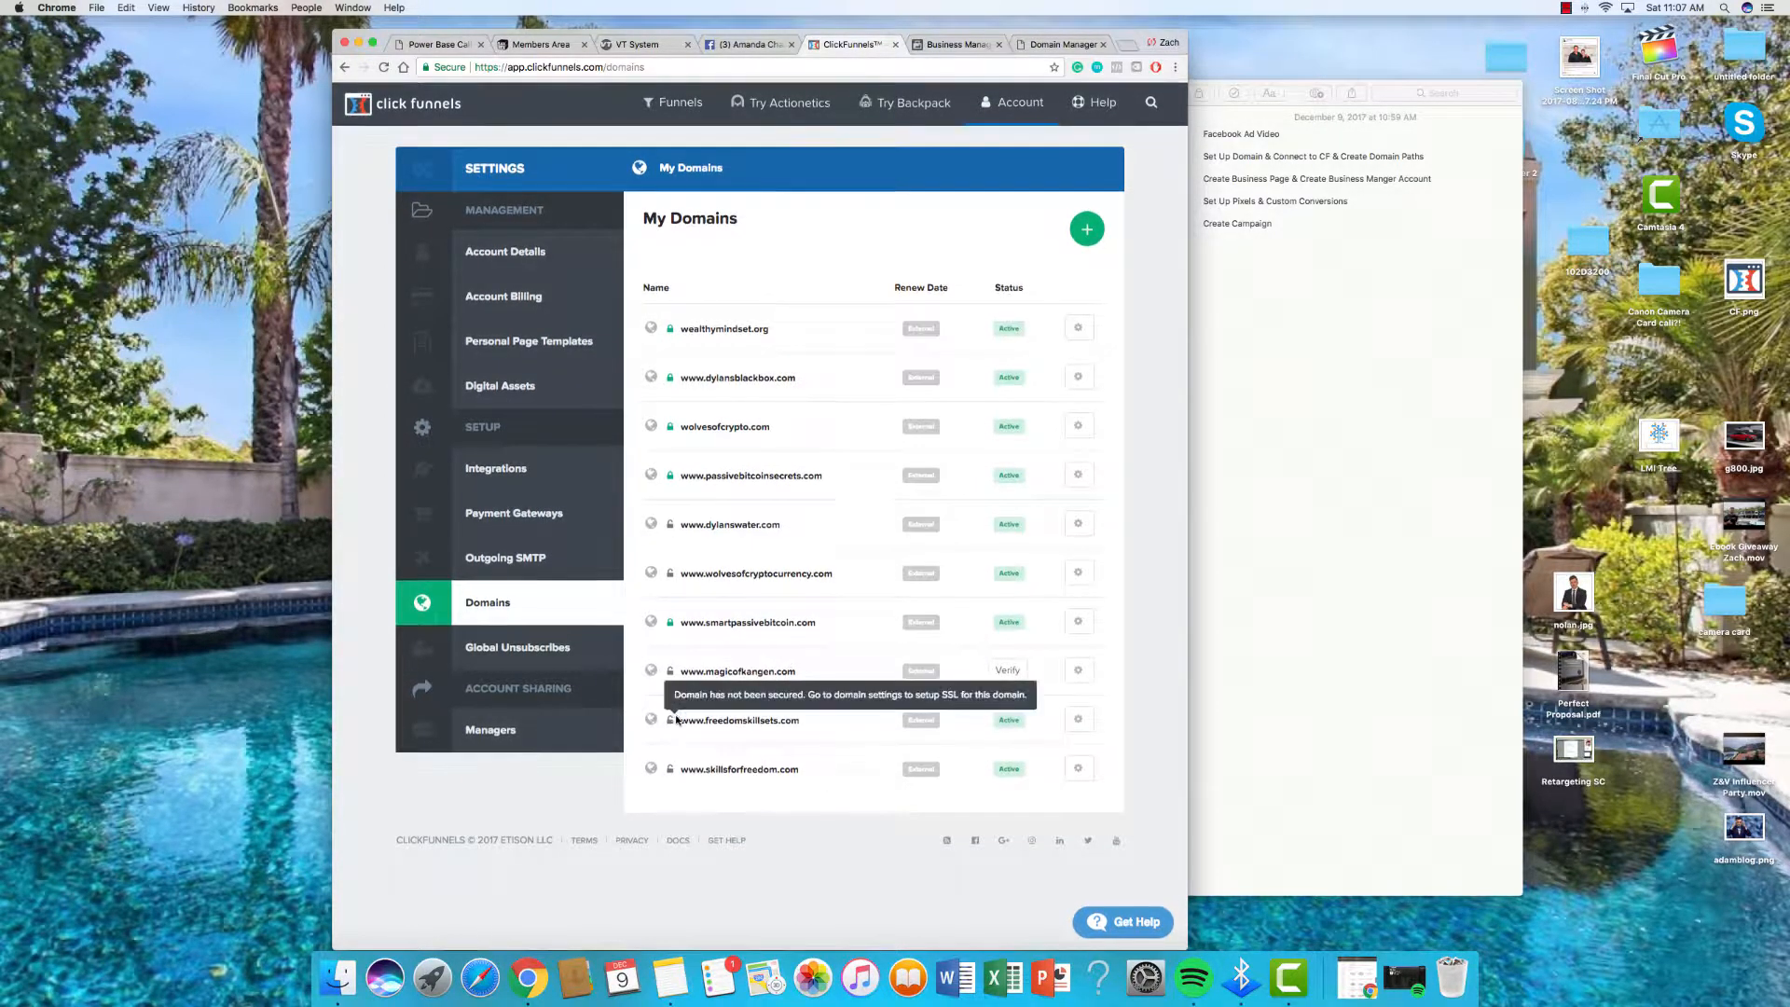
Step: Check the SSL settings of freedomskillsets.com and return to the domain list
left_click(1077, 724)
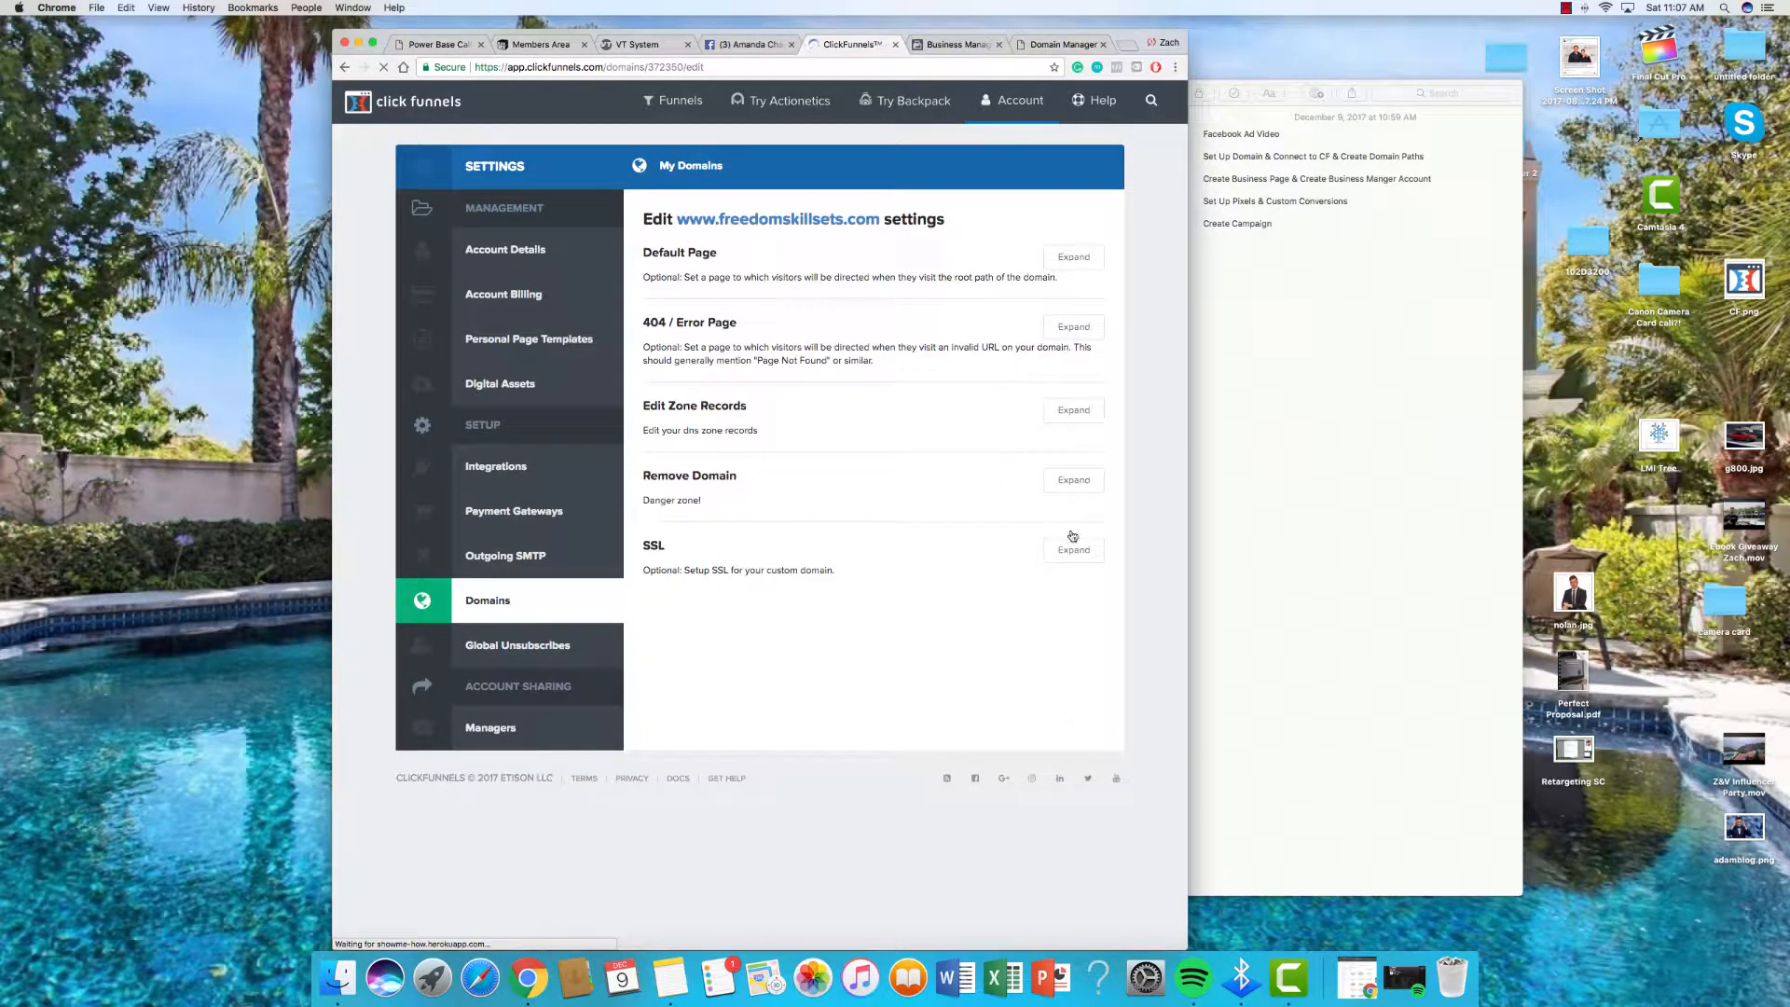
left_click(1074, 550)
mouse_move(1016, 102)
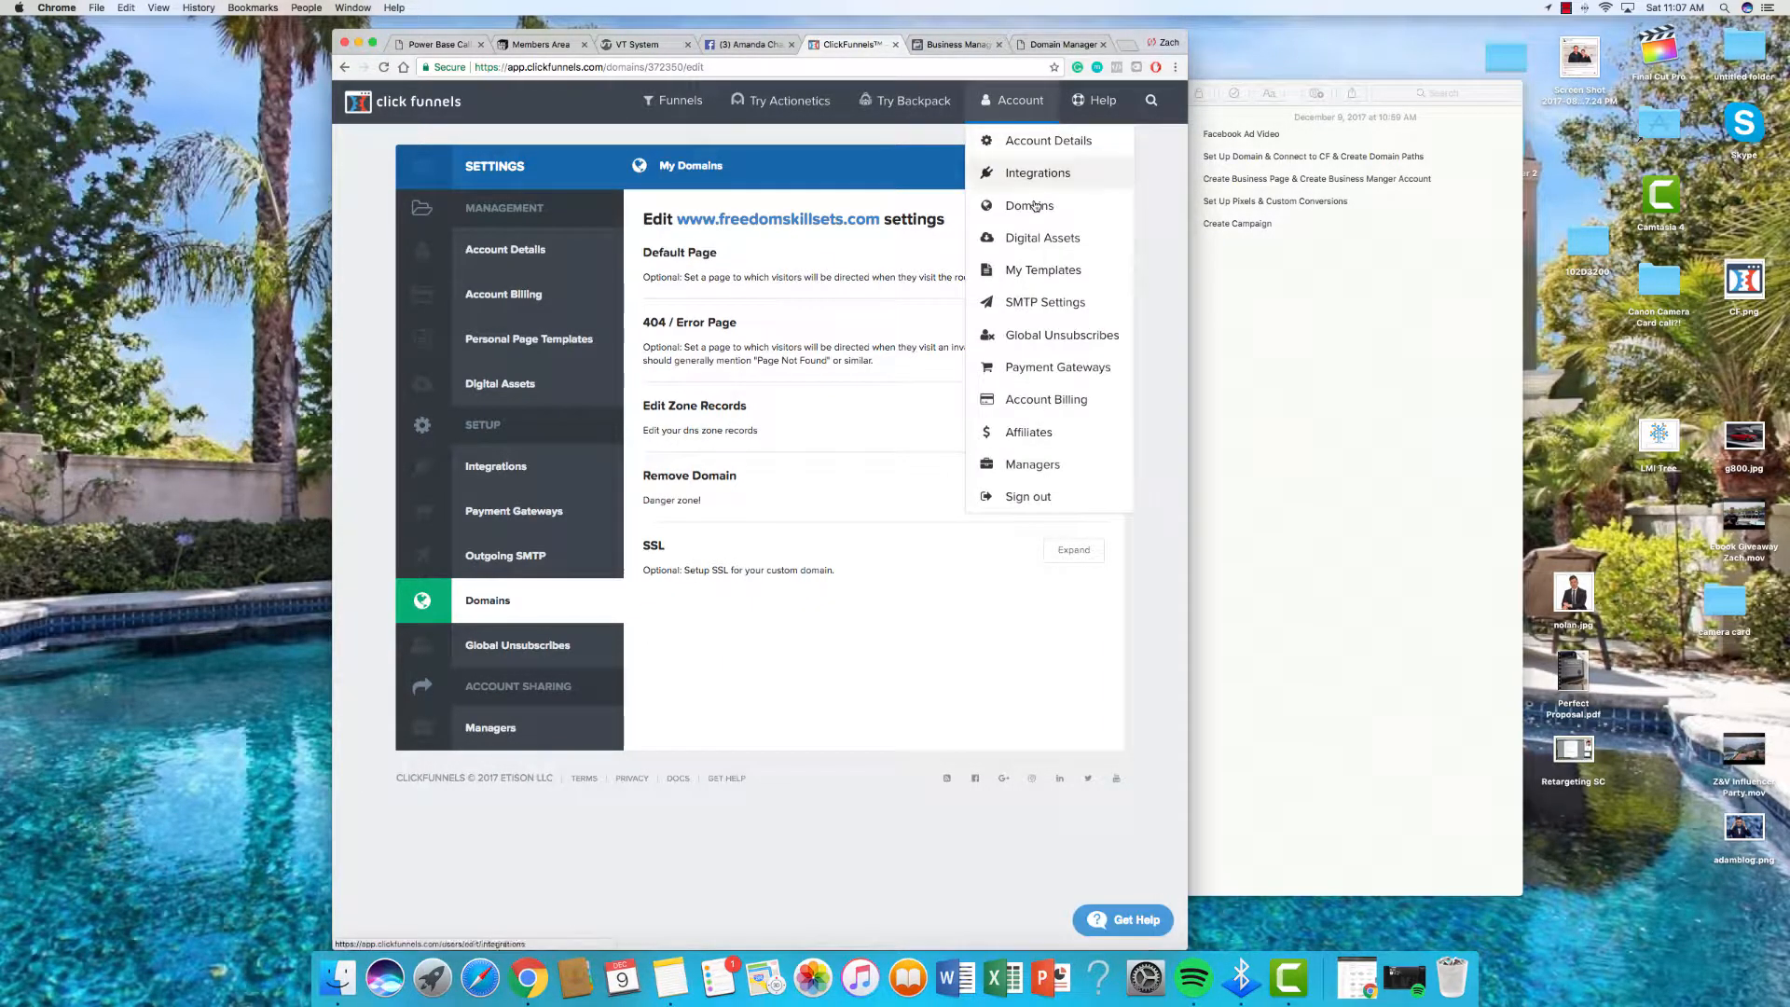
left_click(1025, 205)
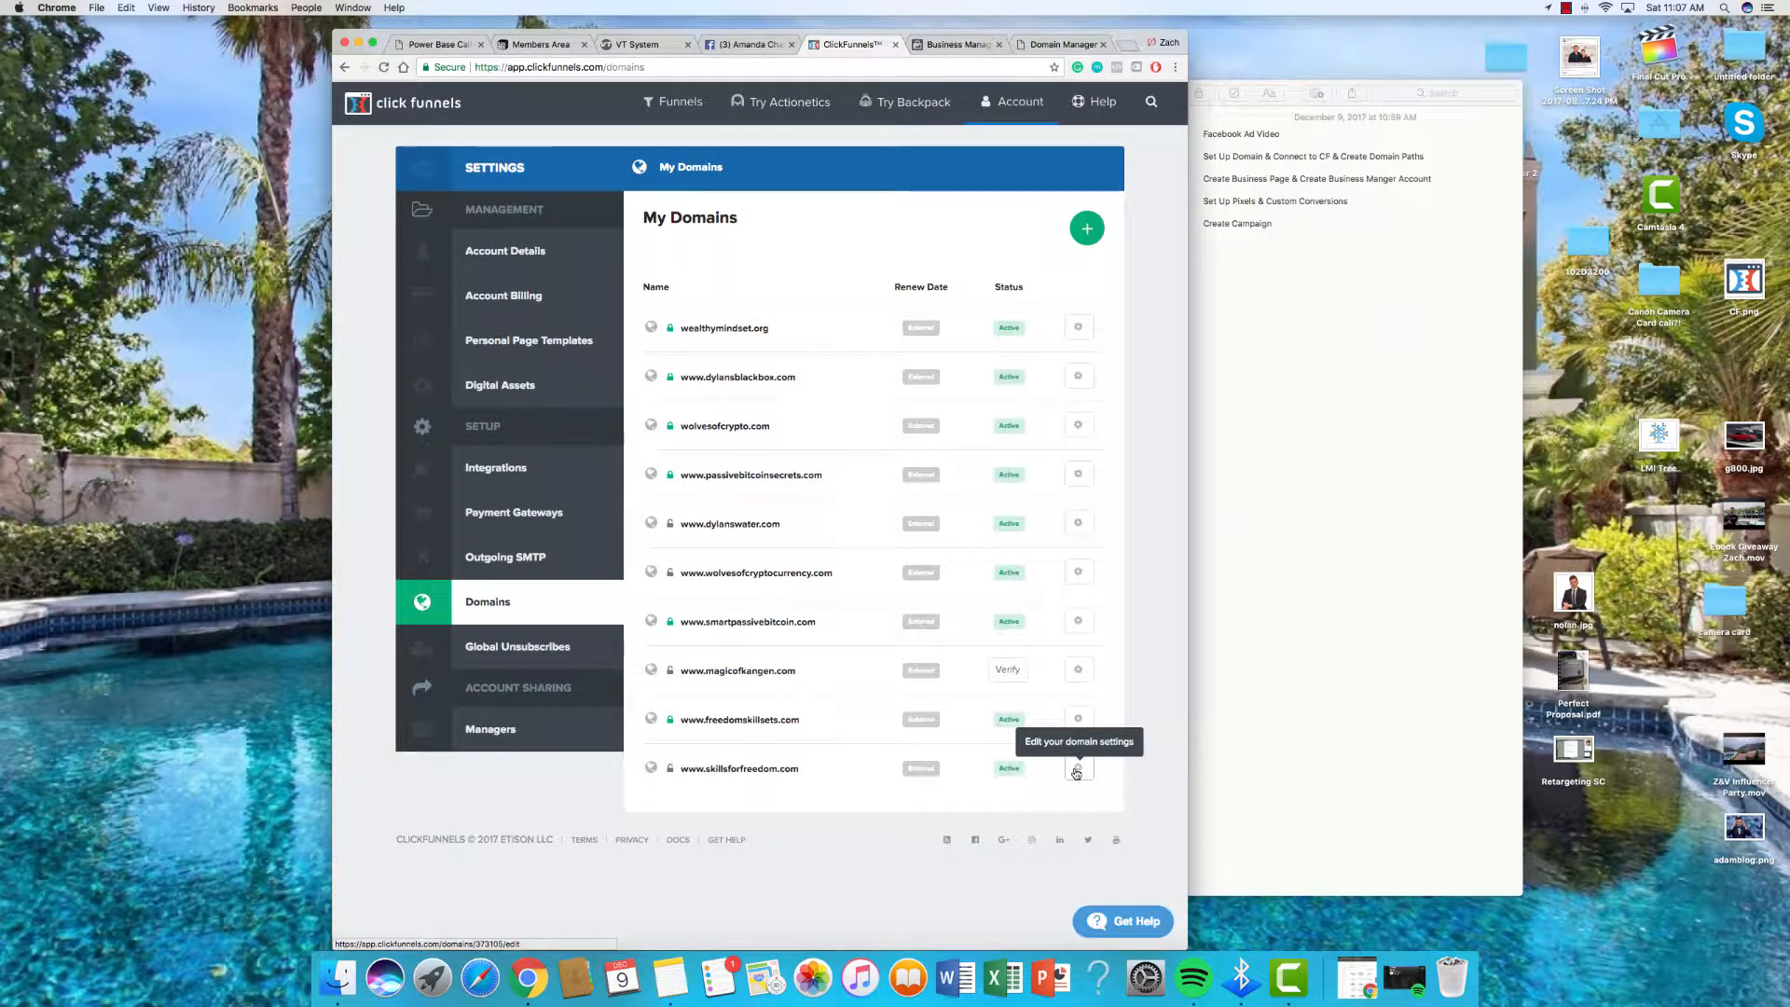
left_click(1077, 771)
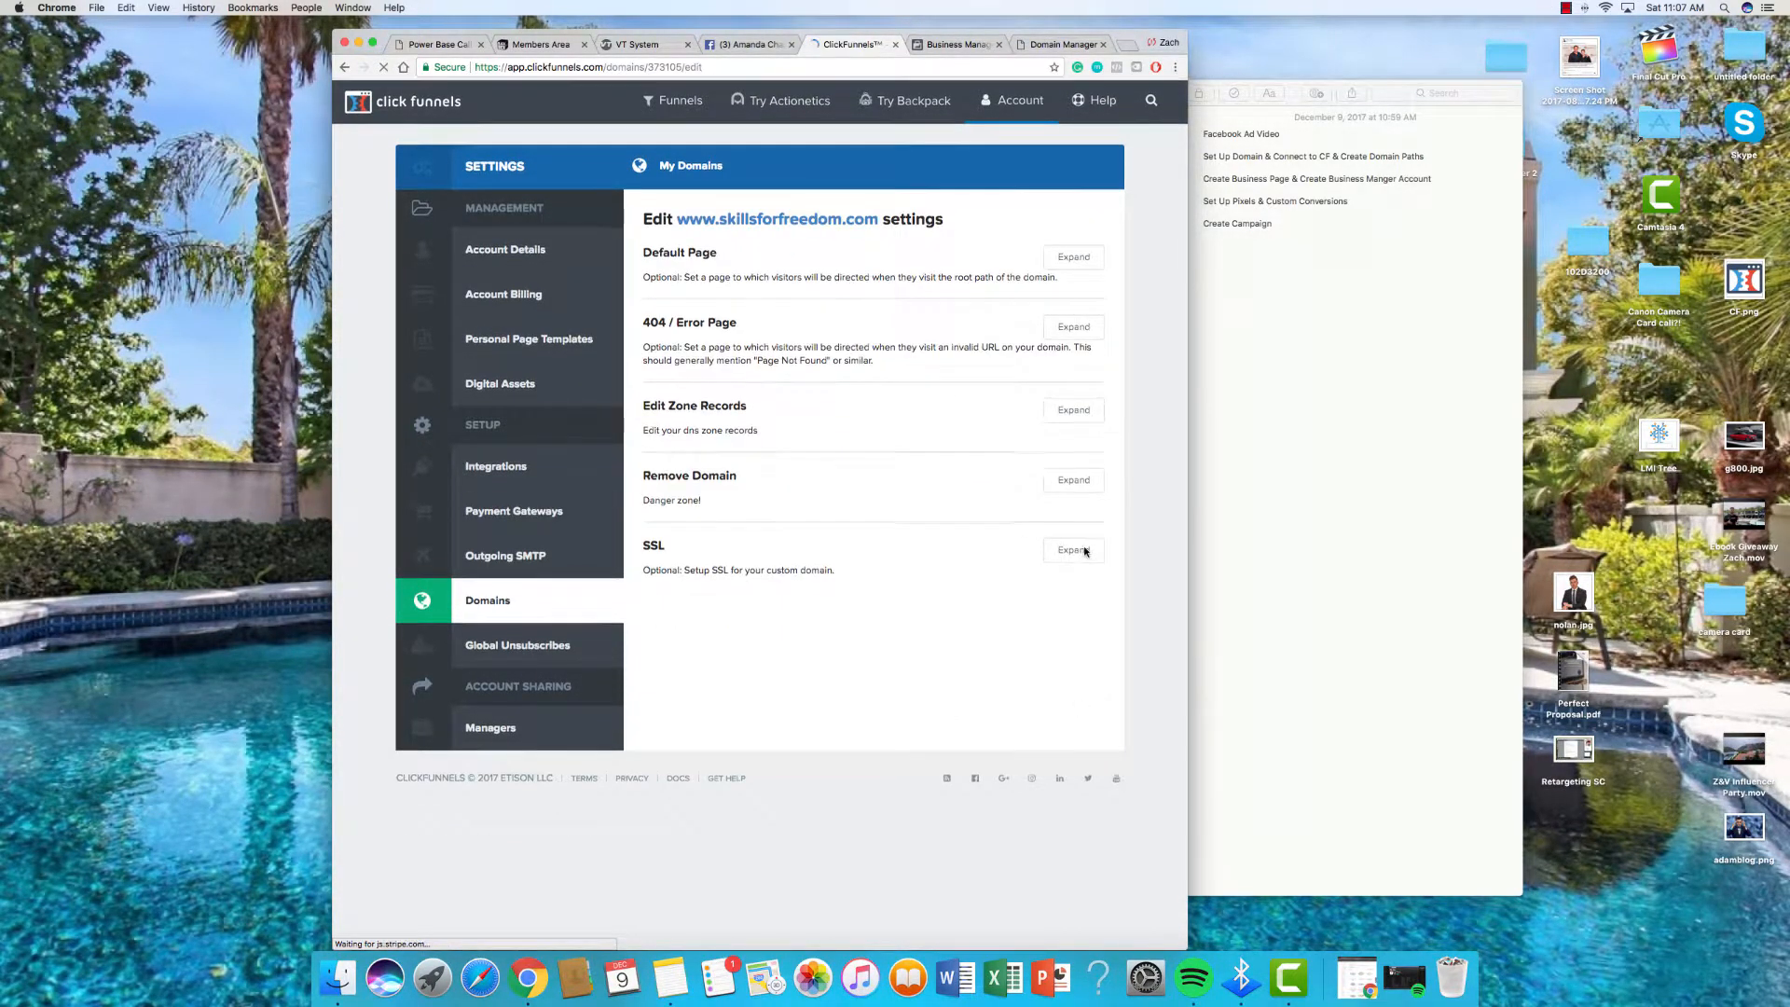
left_click(942, 290)
left_click(788, 328)
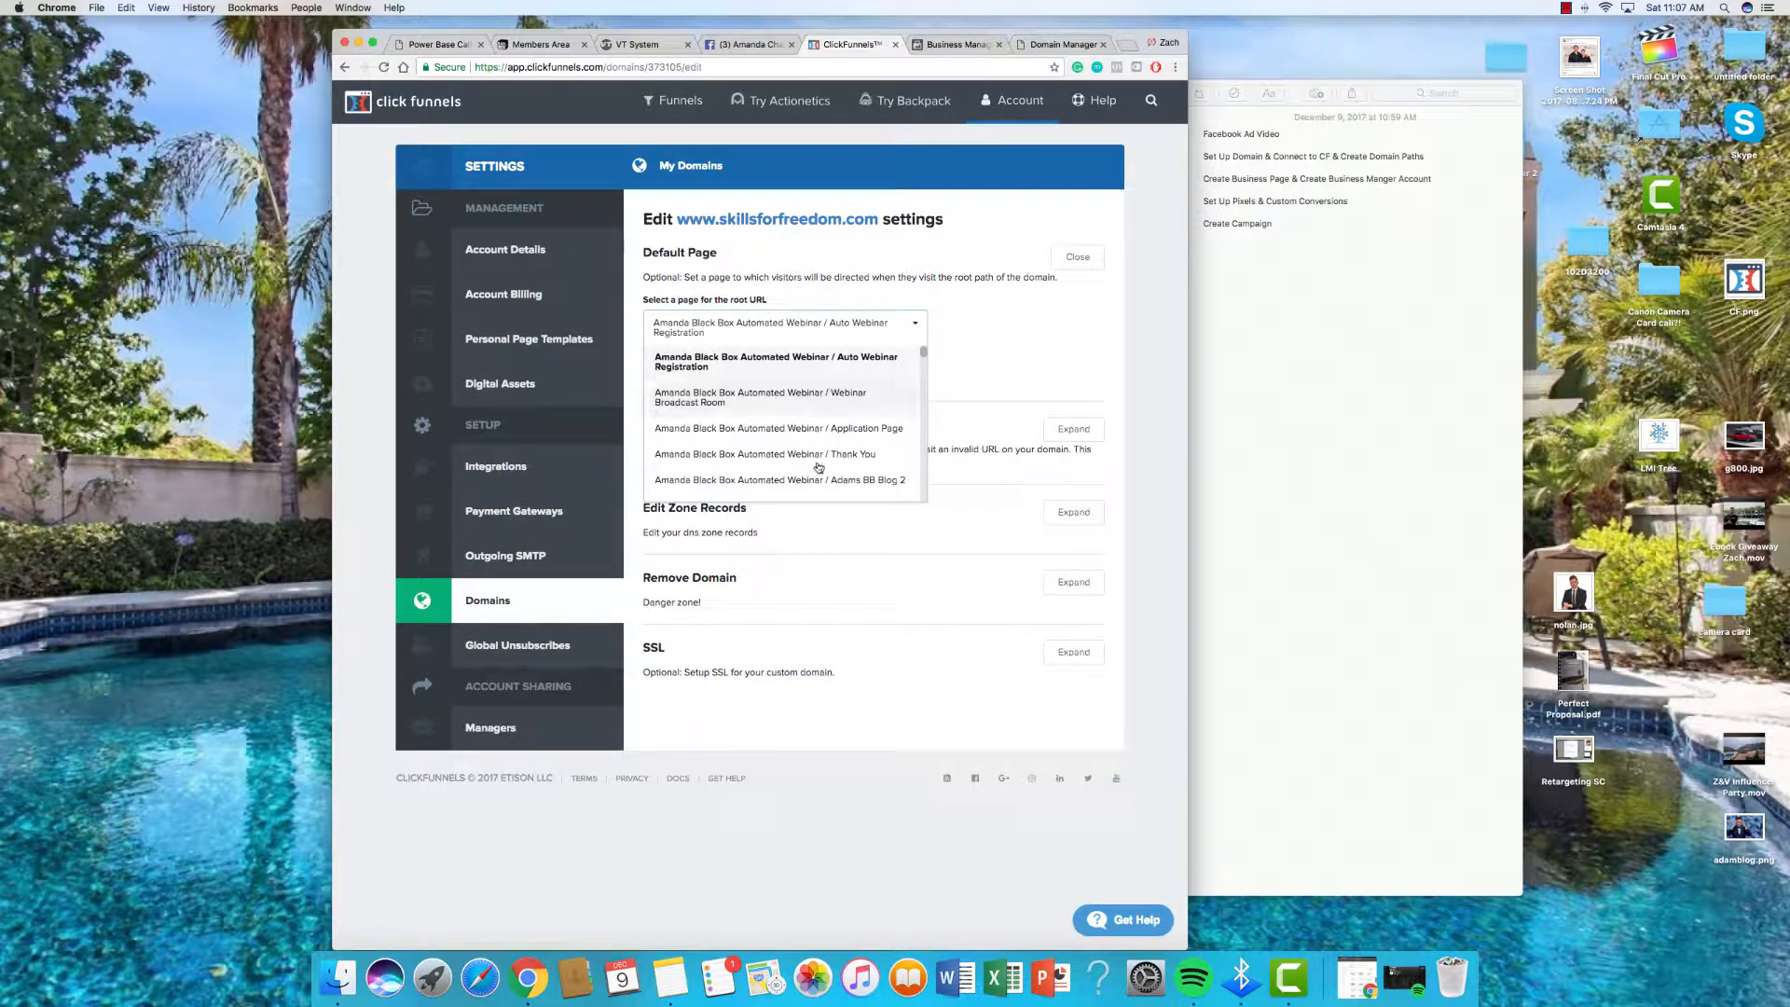
scroll(834, 432, "down", 2)
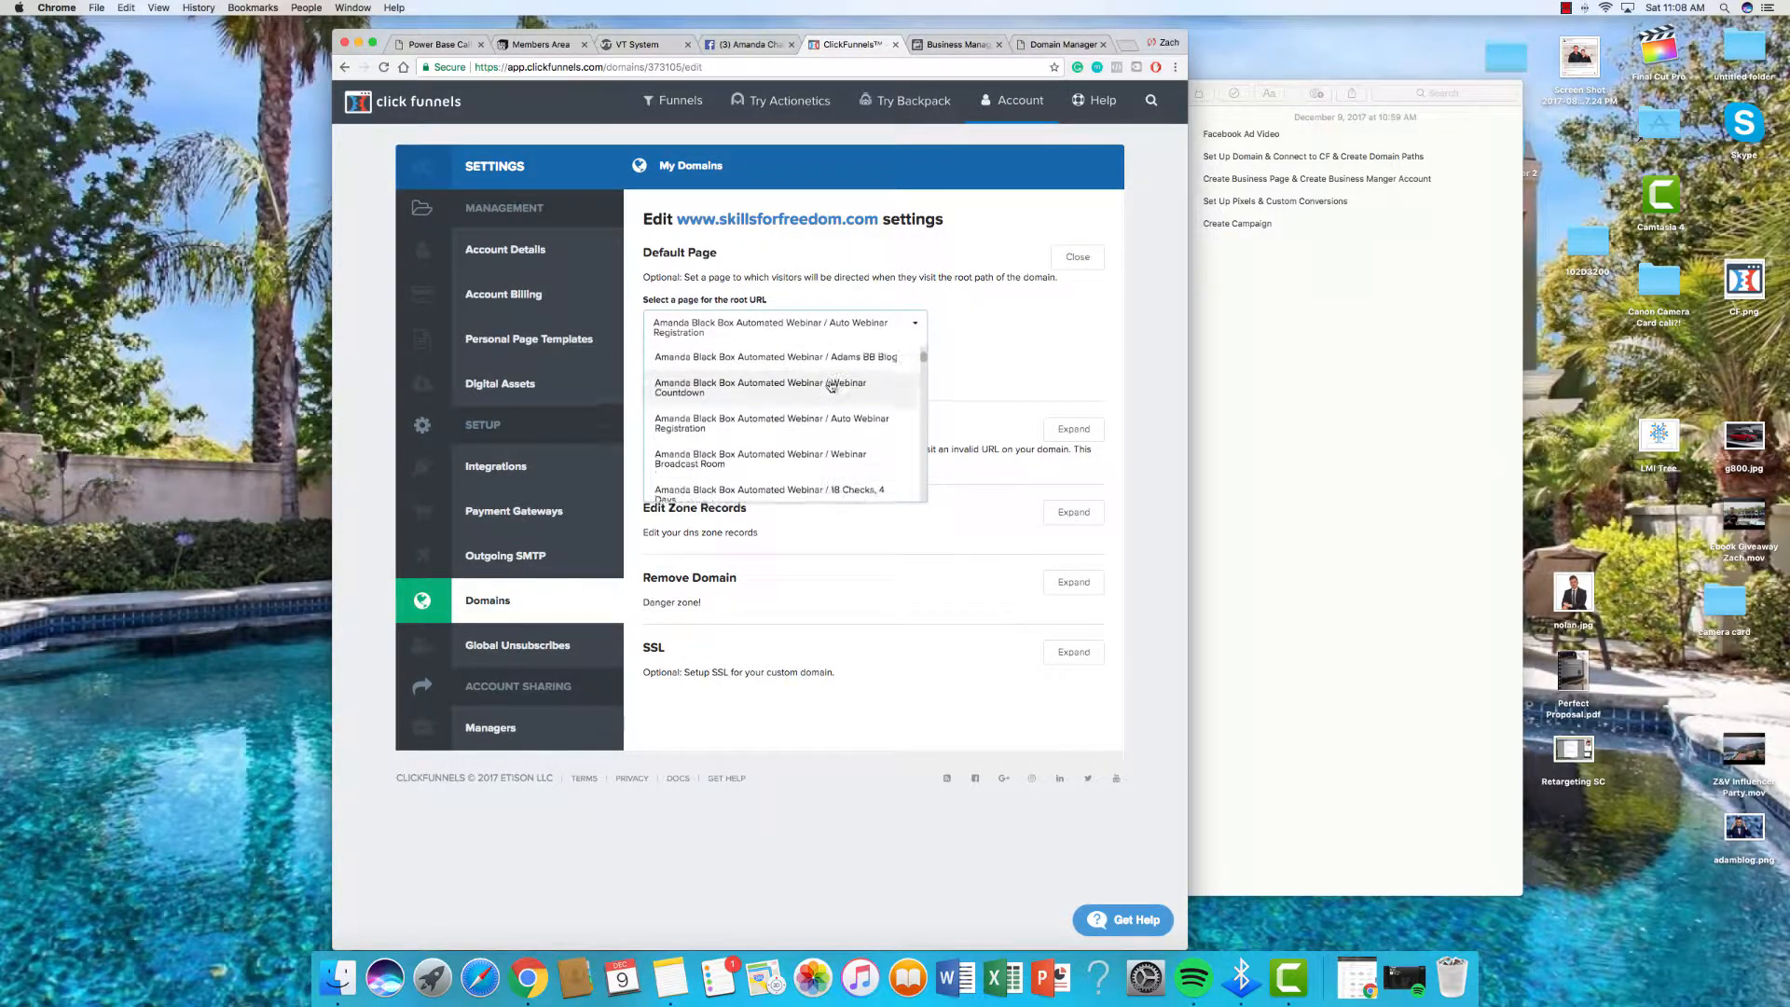
scroll(818, 418, "up", 3)
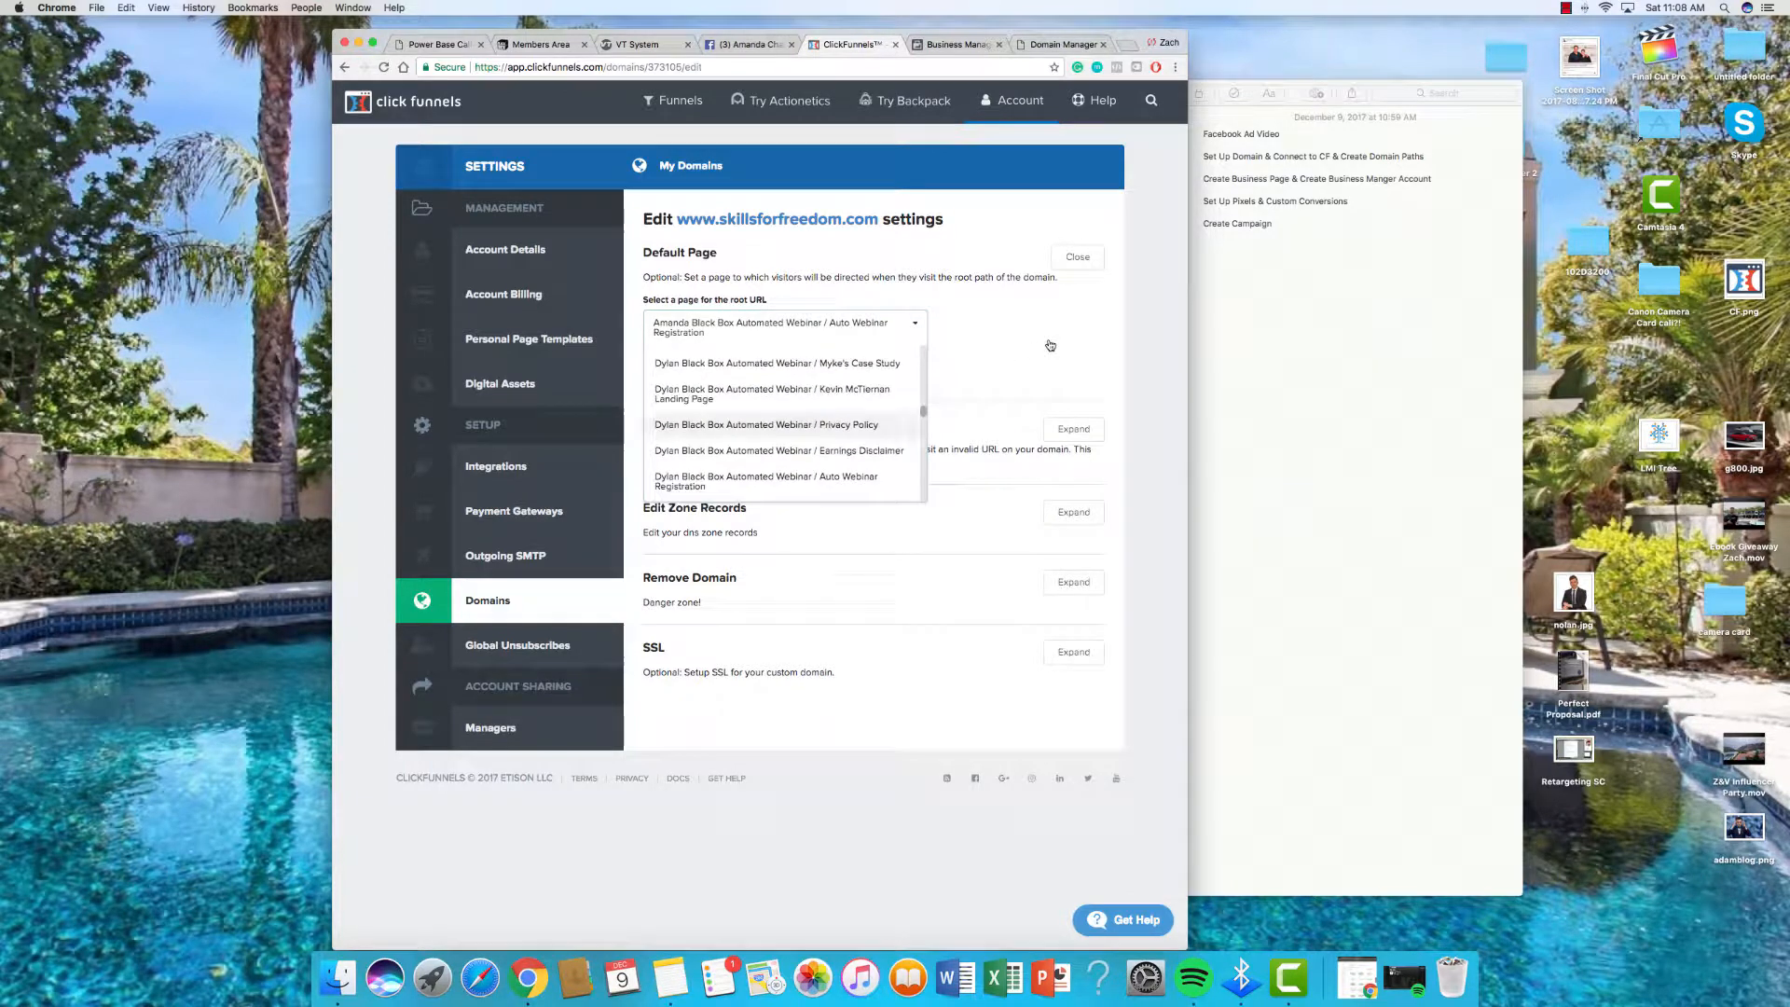
left_click(689, 377)
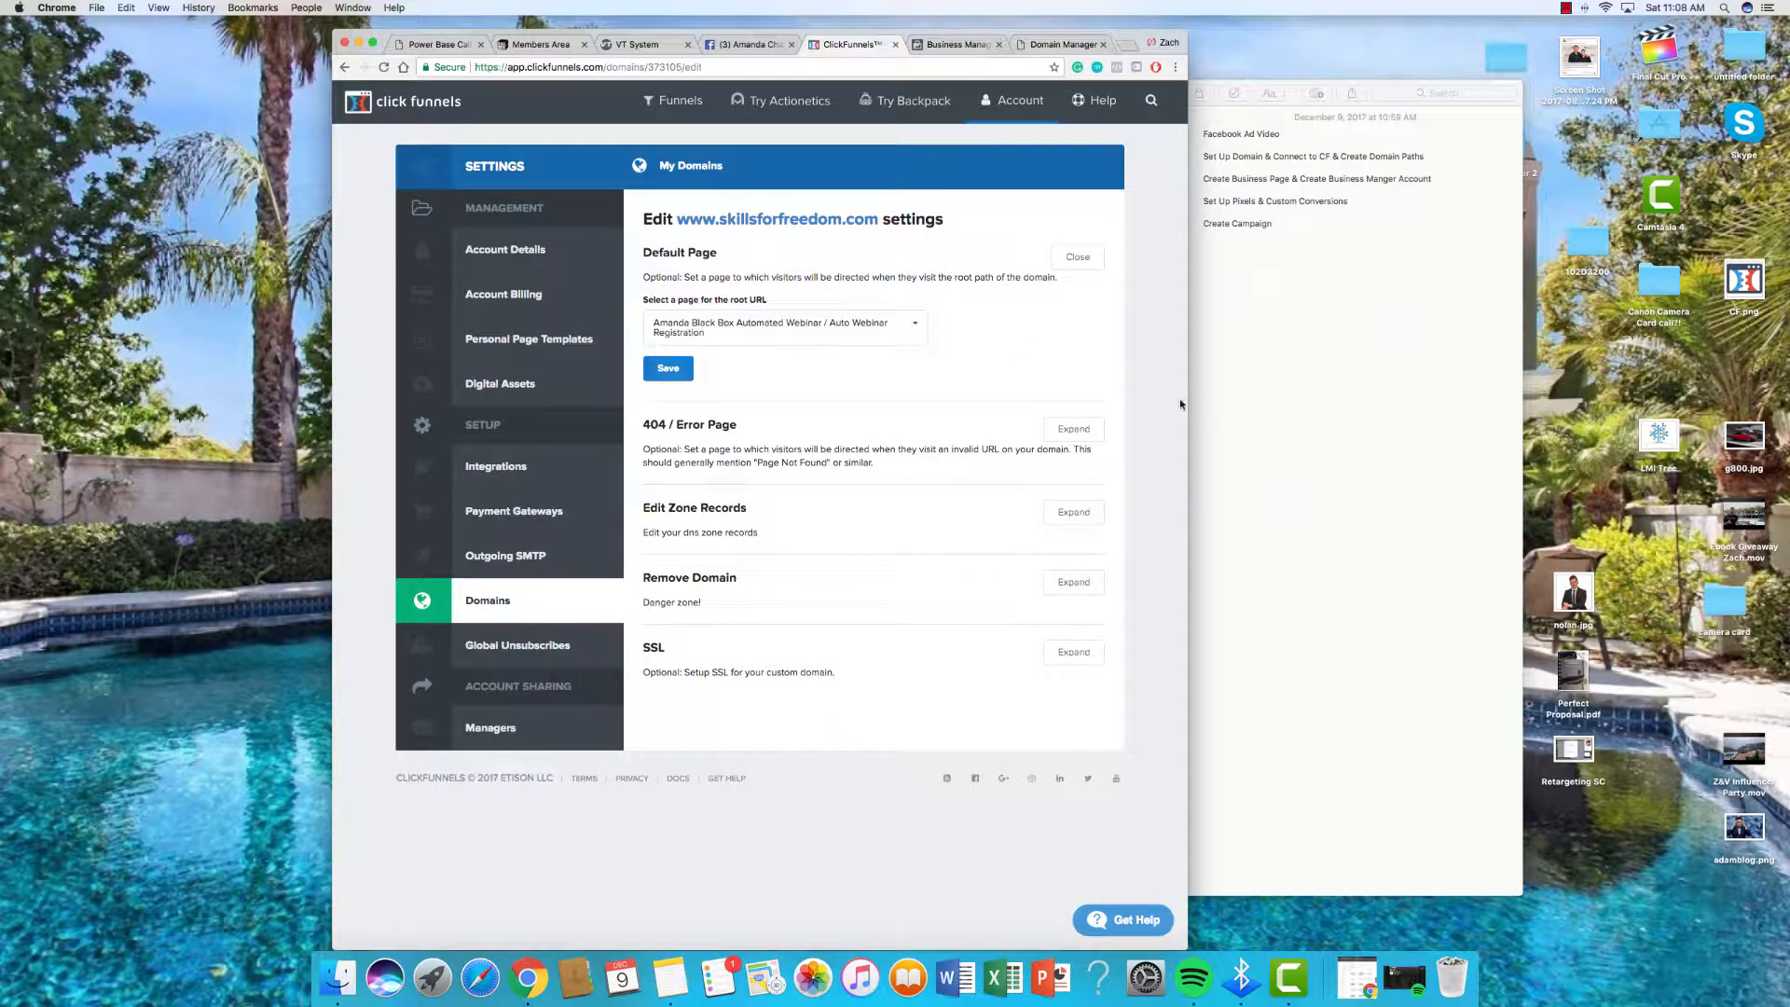
Step: Add SSL for skillsforfreedom.com and check its setup status
left_click(1085, 655)
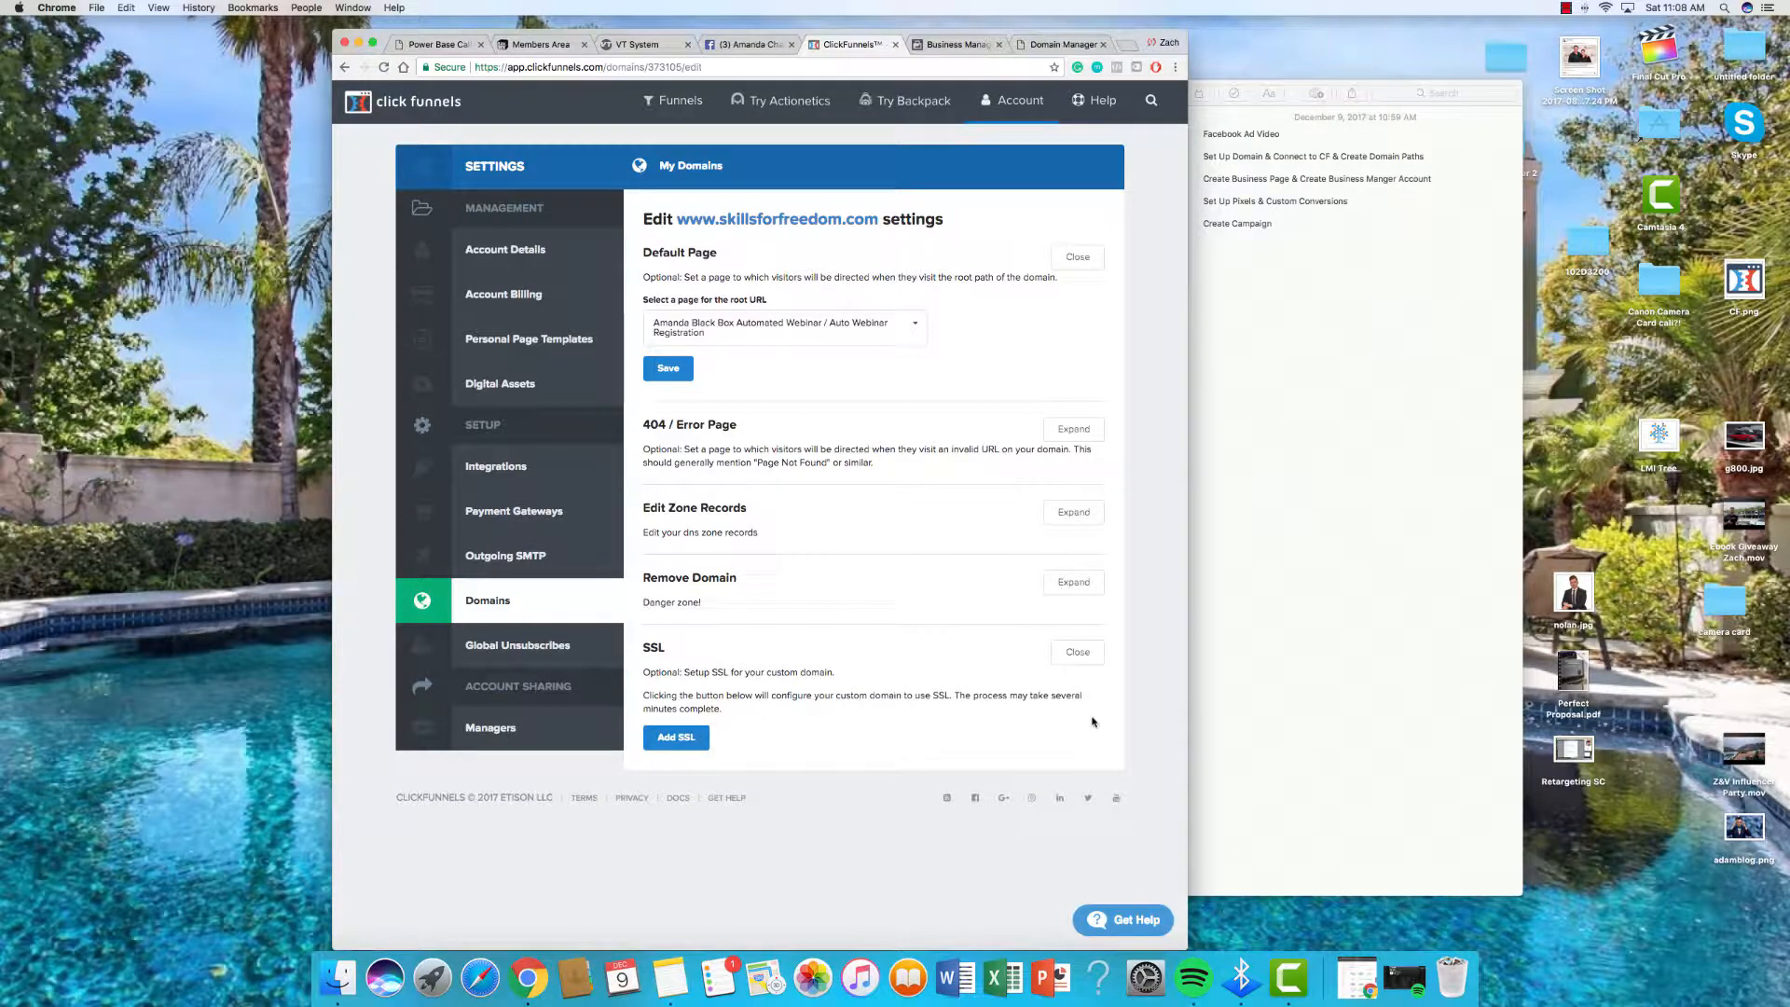
left_click_drag(982, 696, 752, 717)
left_click(740, 726)
left_click(695, 740)
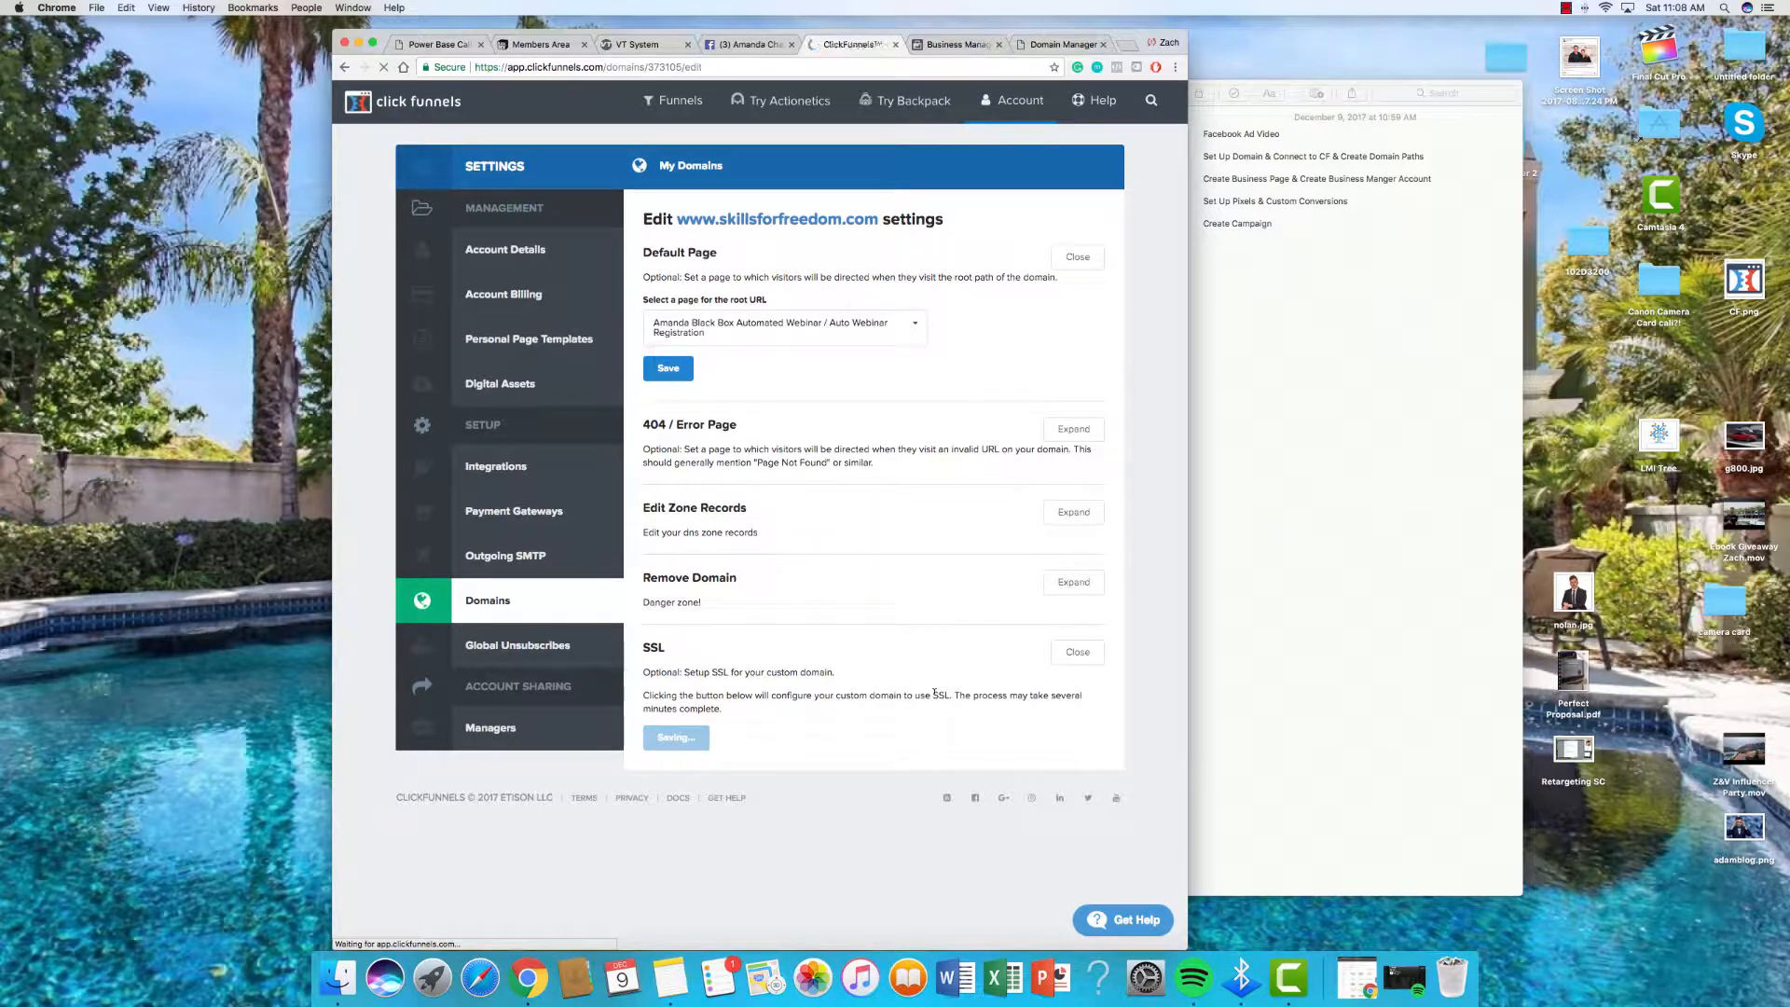
left_click(1073, 551)
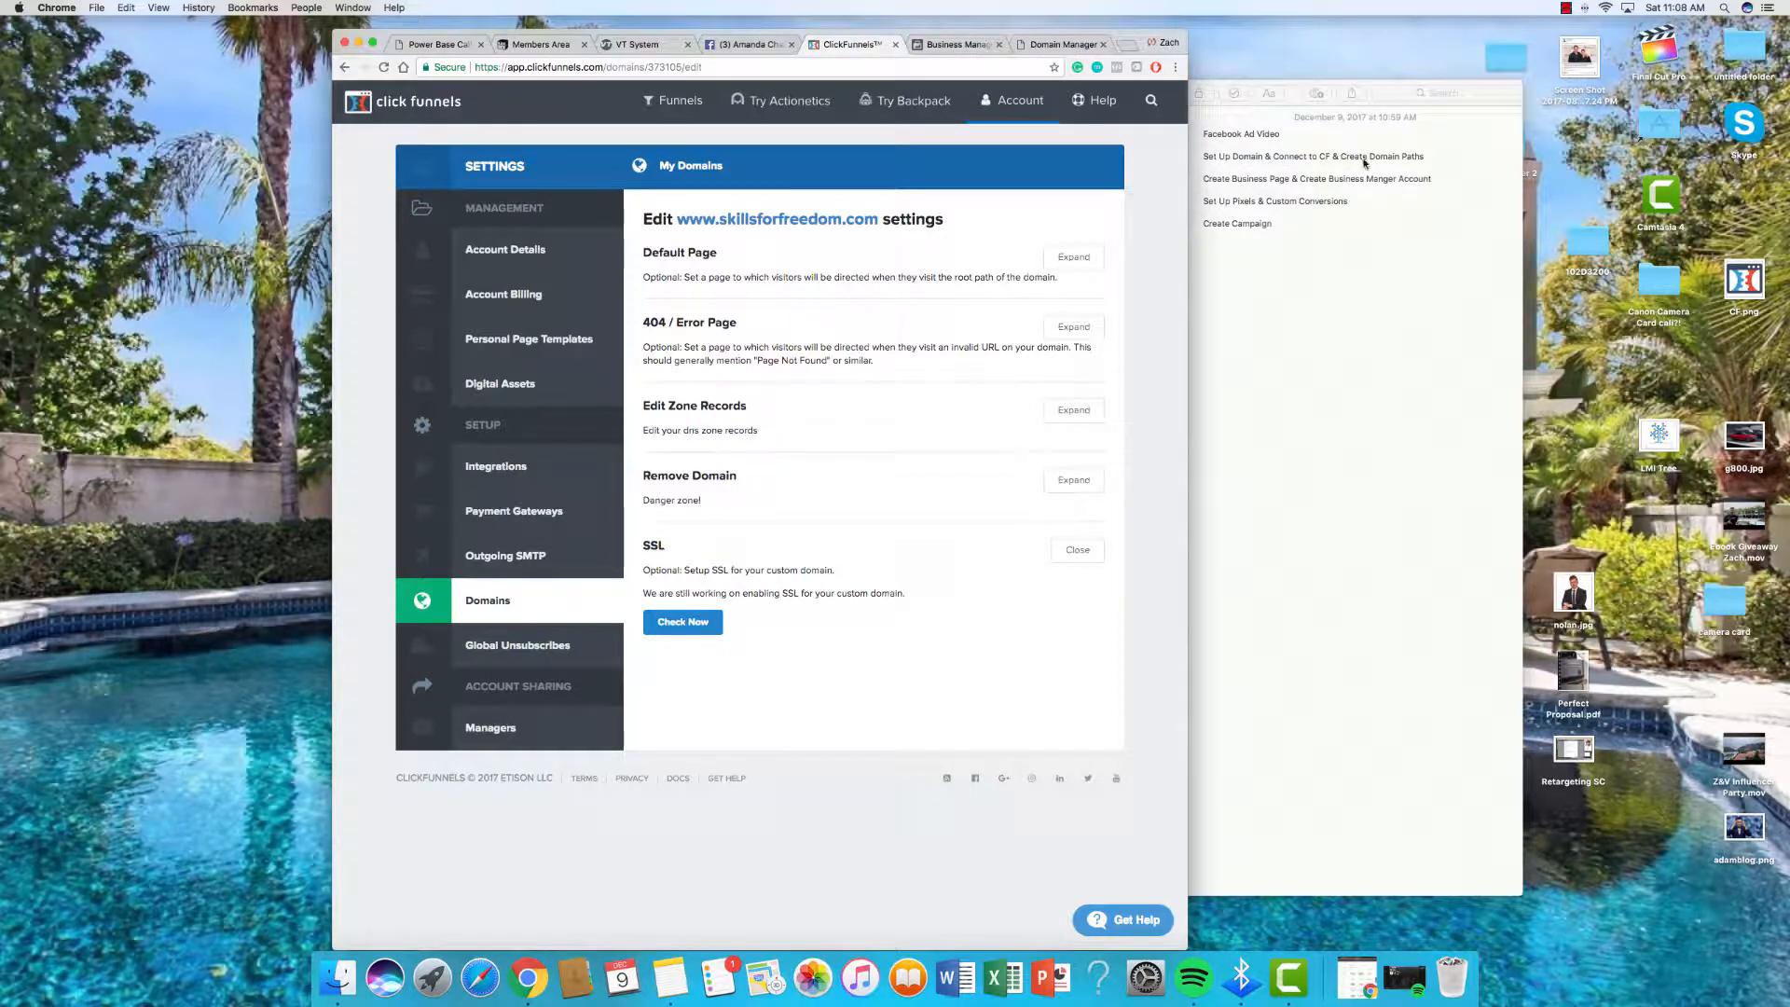
Step: Open the Amanda Black Box Automated Webinar funnel and inspect the registration step's URL path
left_click(681, 100)
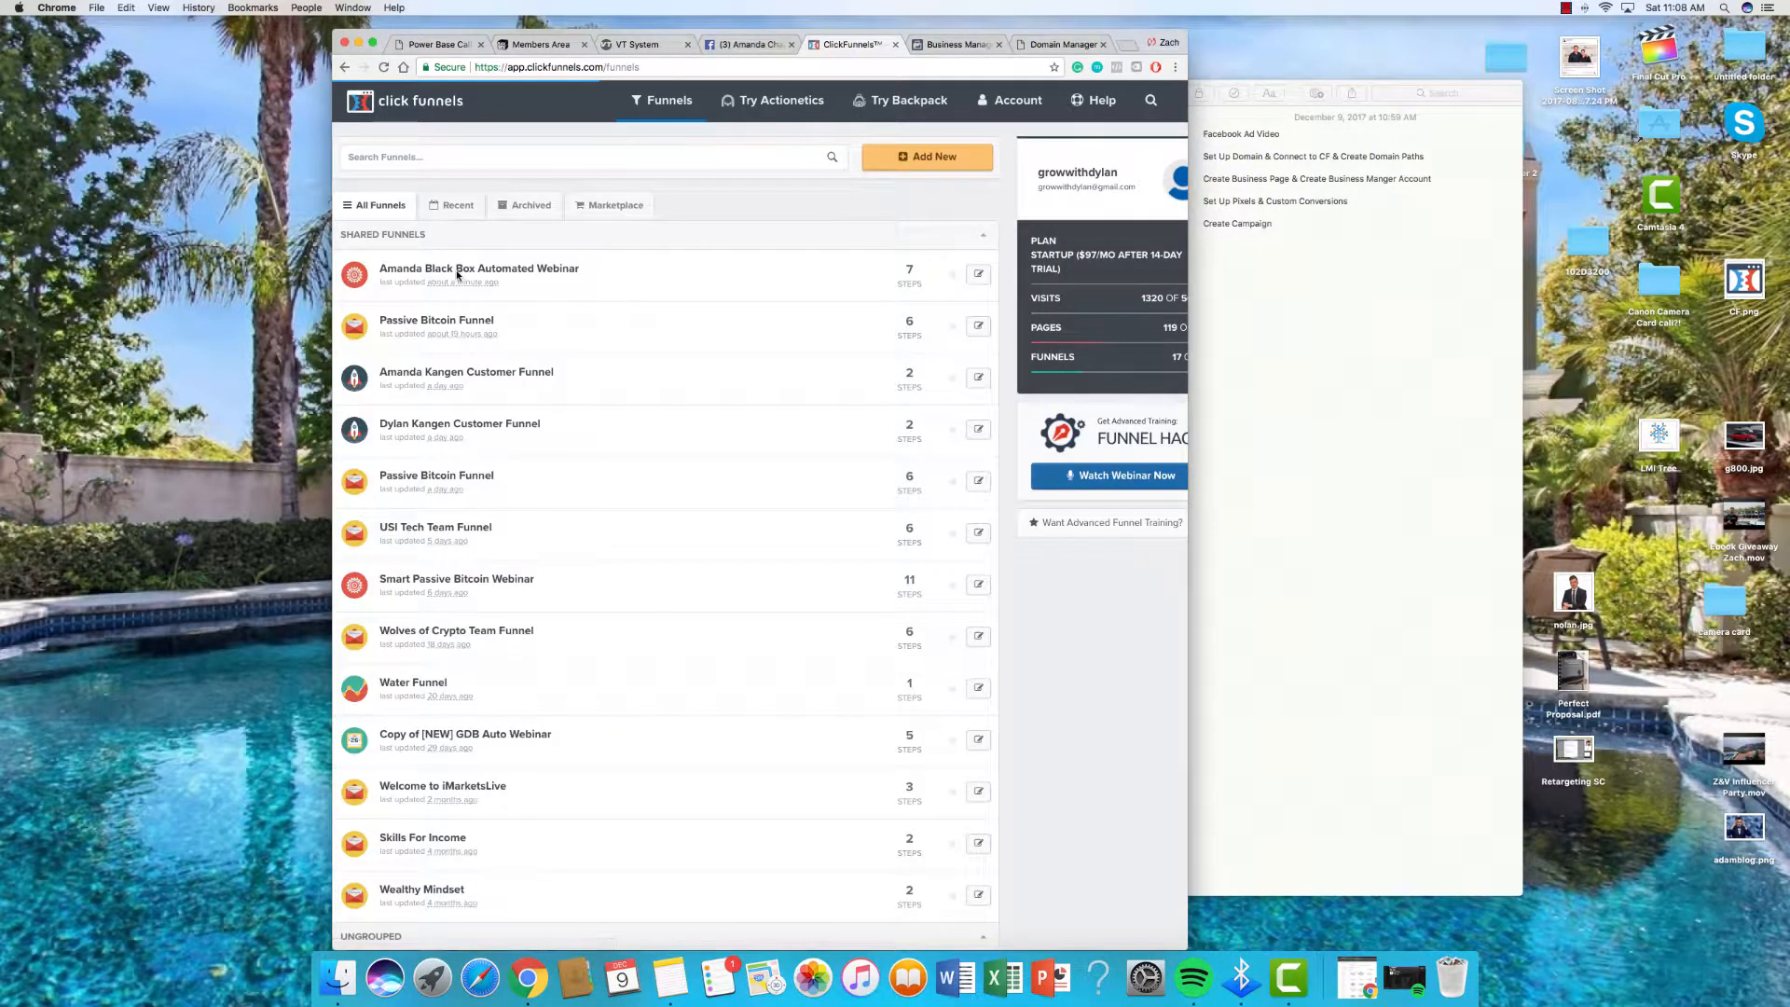
left_click(712, 301)
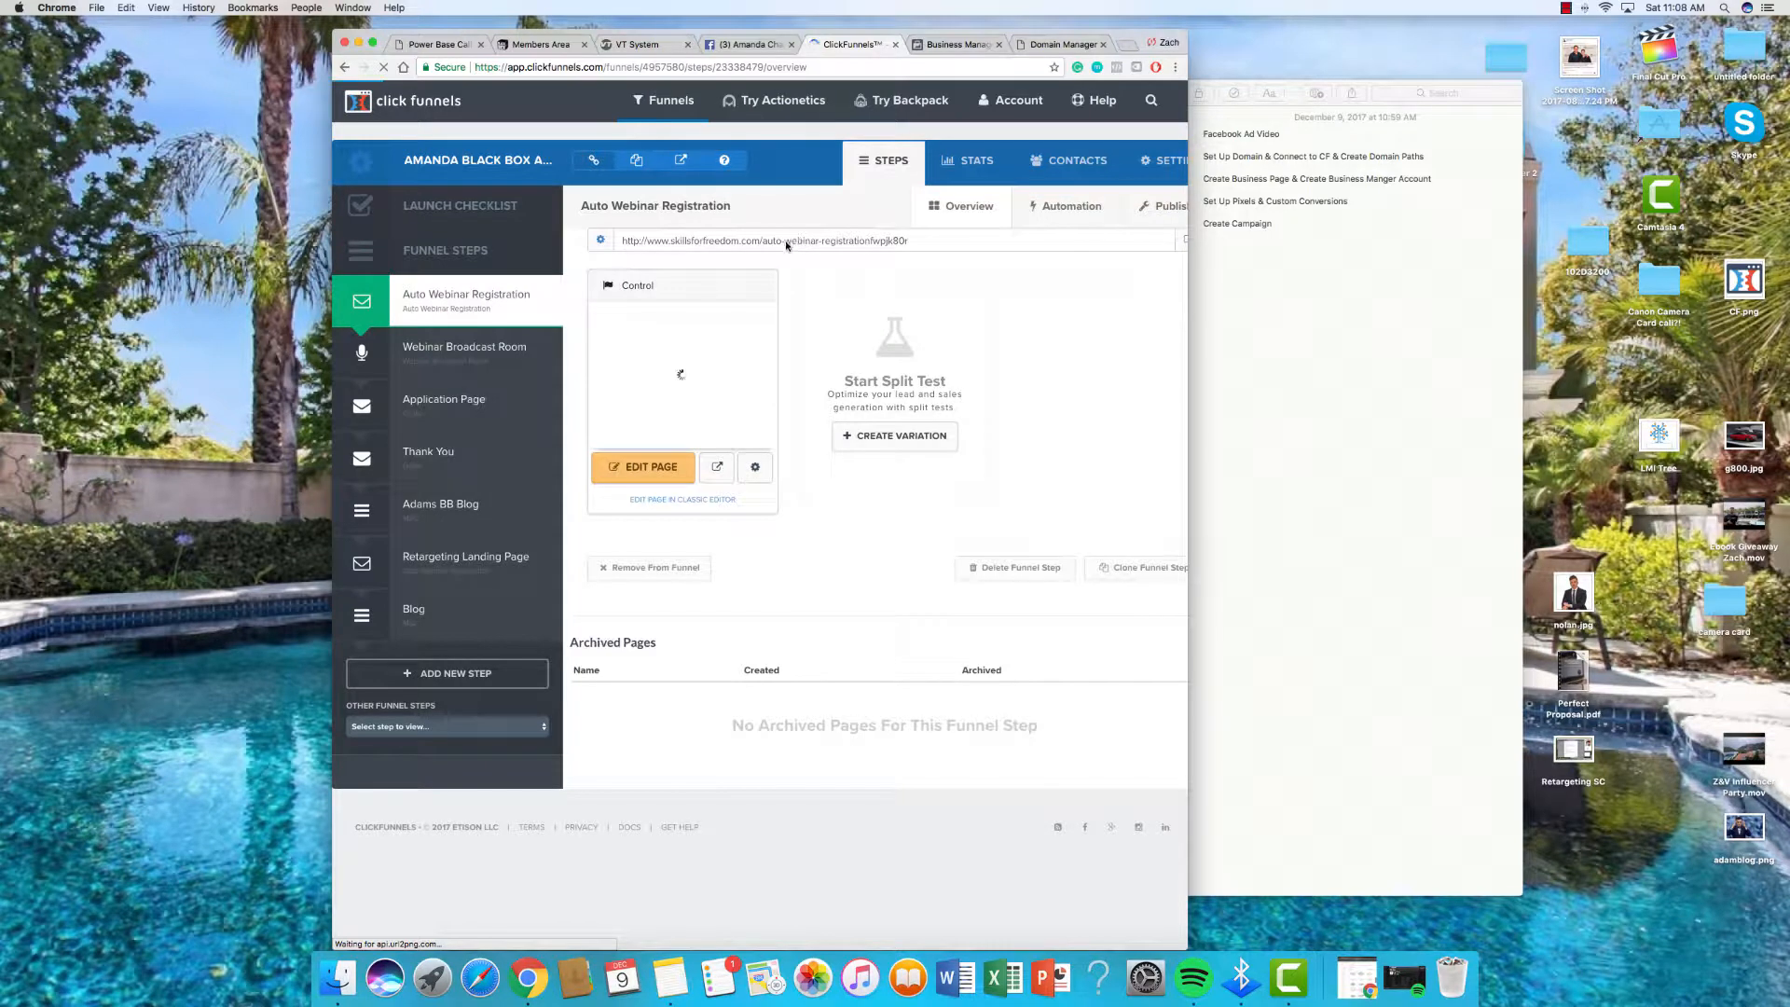
left_click_drag(760, 241, 968, 259)
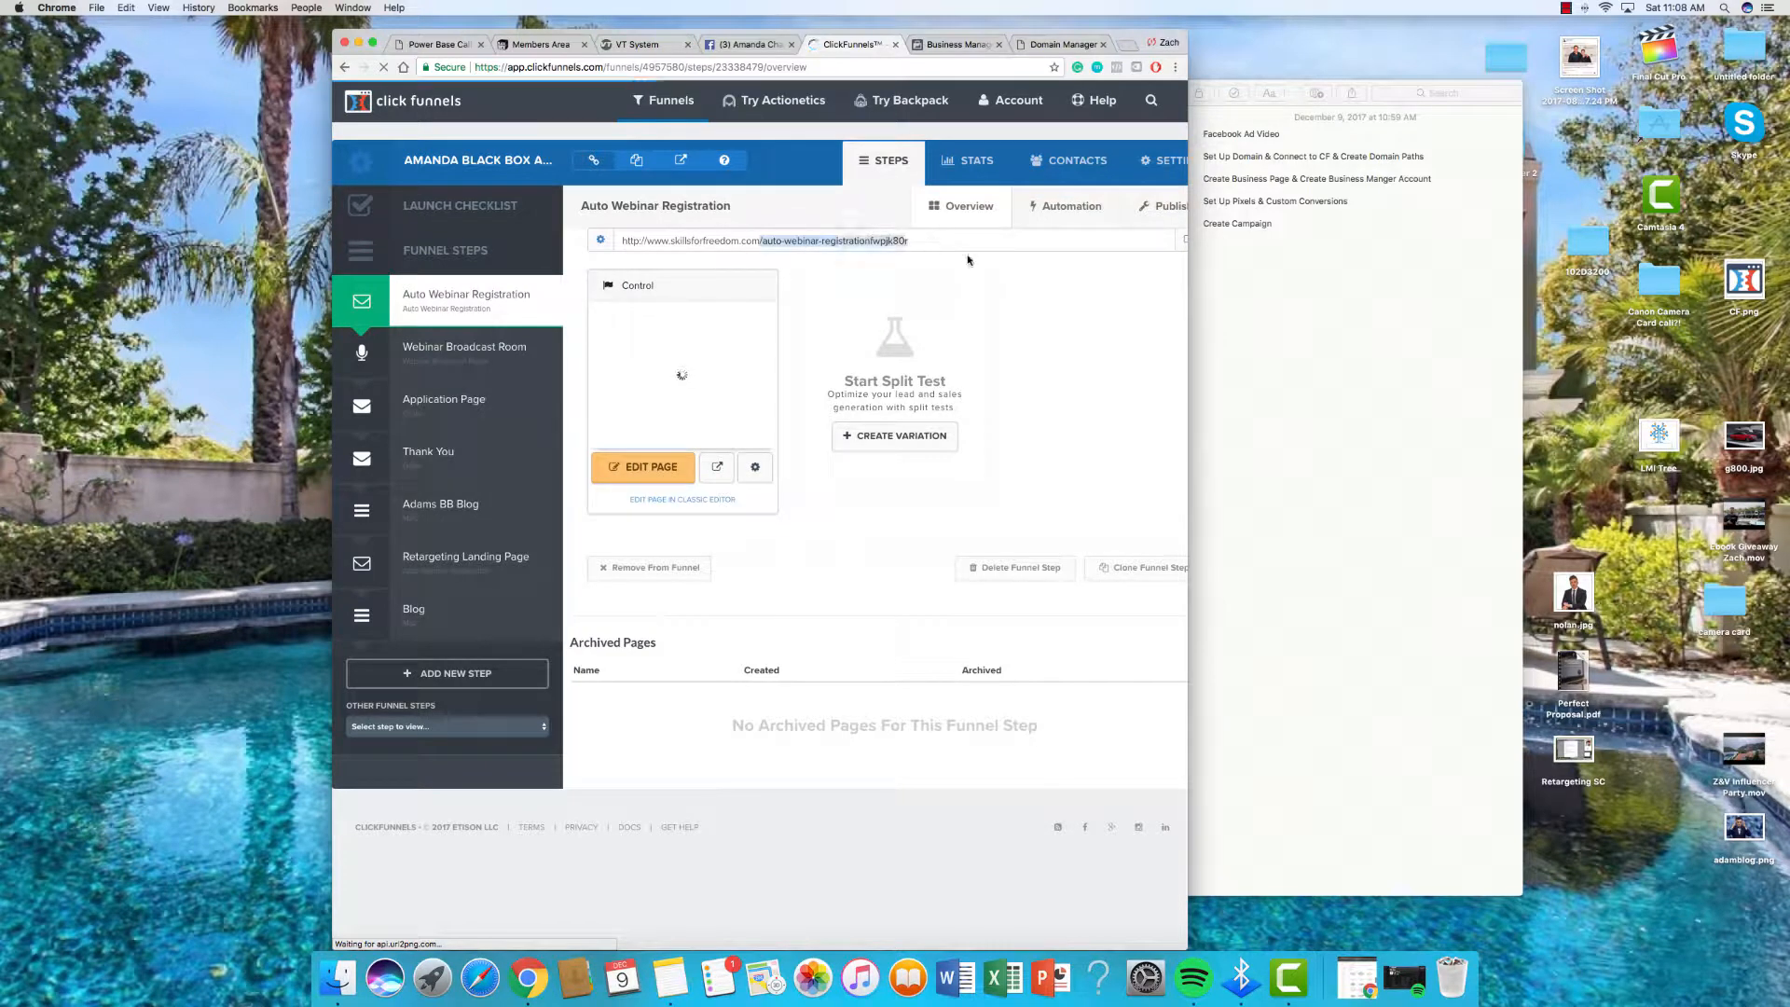
left_click(628, 250)
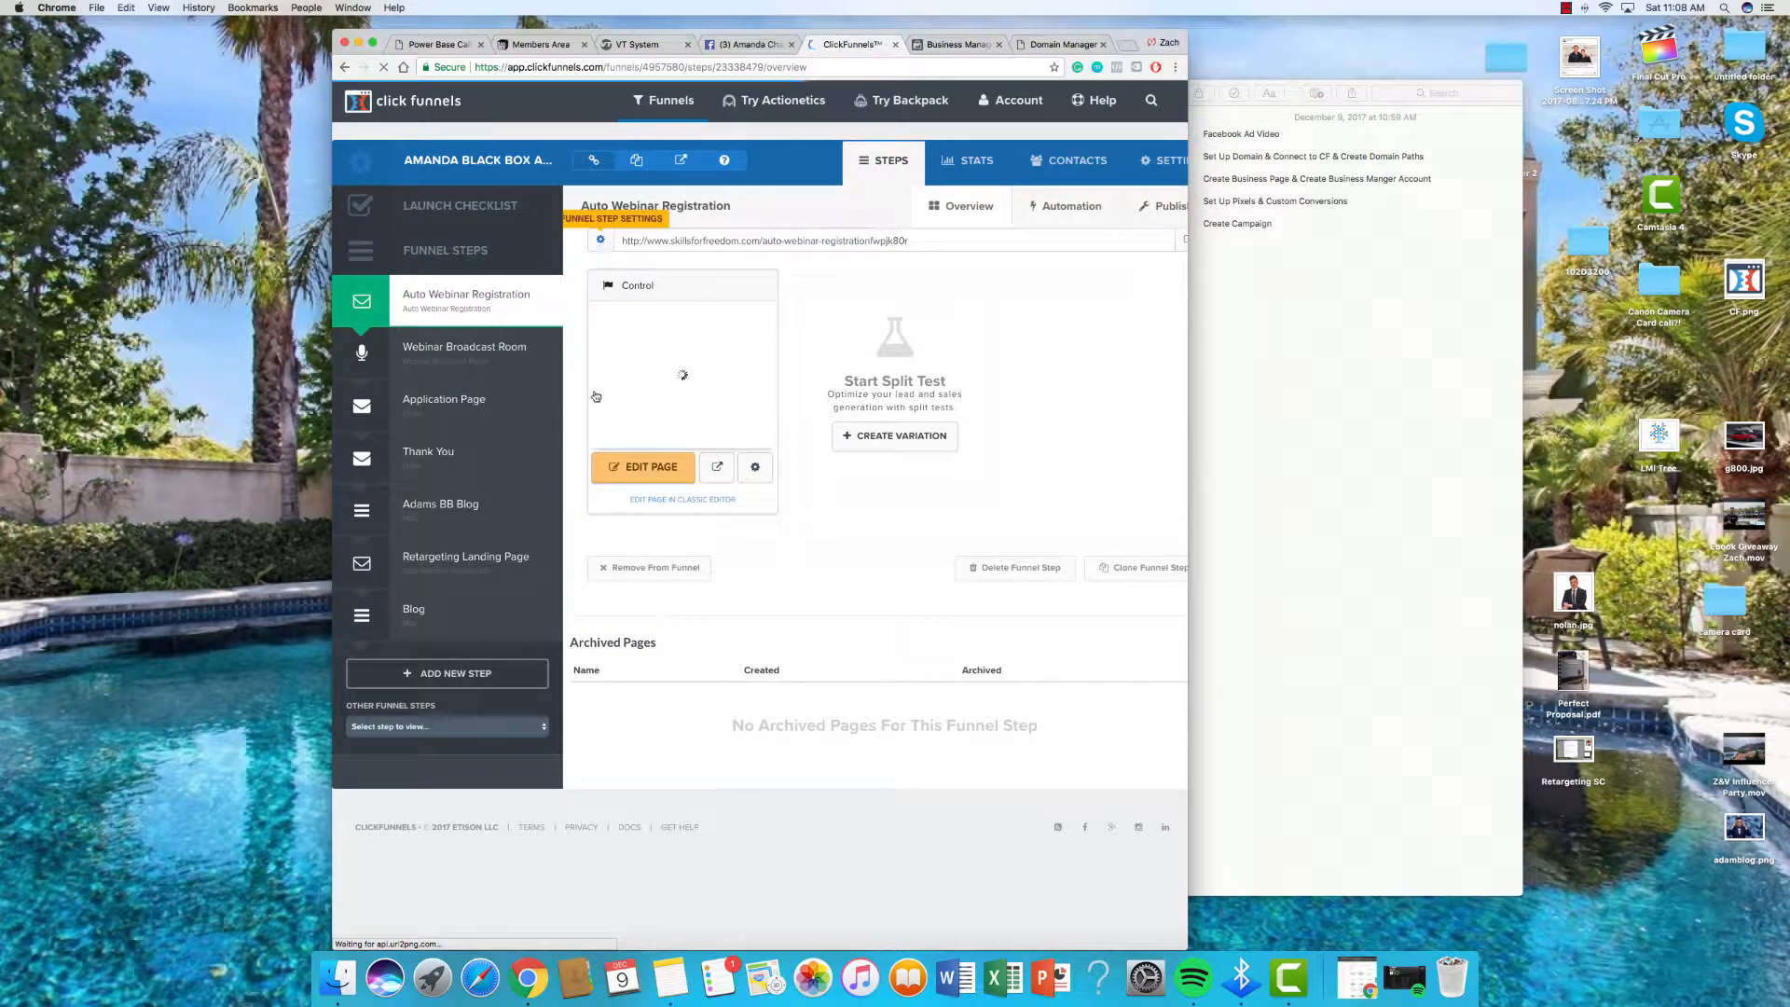
Step: Browse the Dylan Black Box funnel's Broadcast Room and Application steps, then reopen the Amanda funnel
left_click(664, 97)
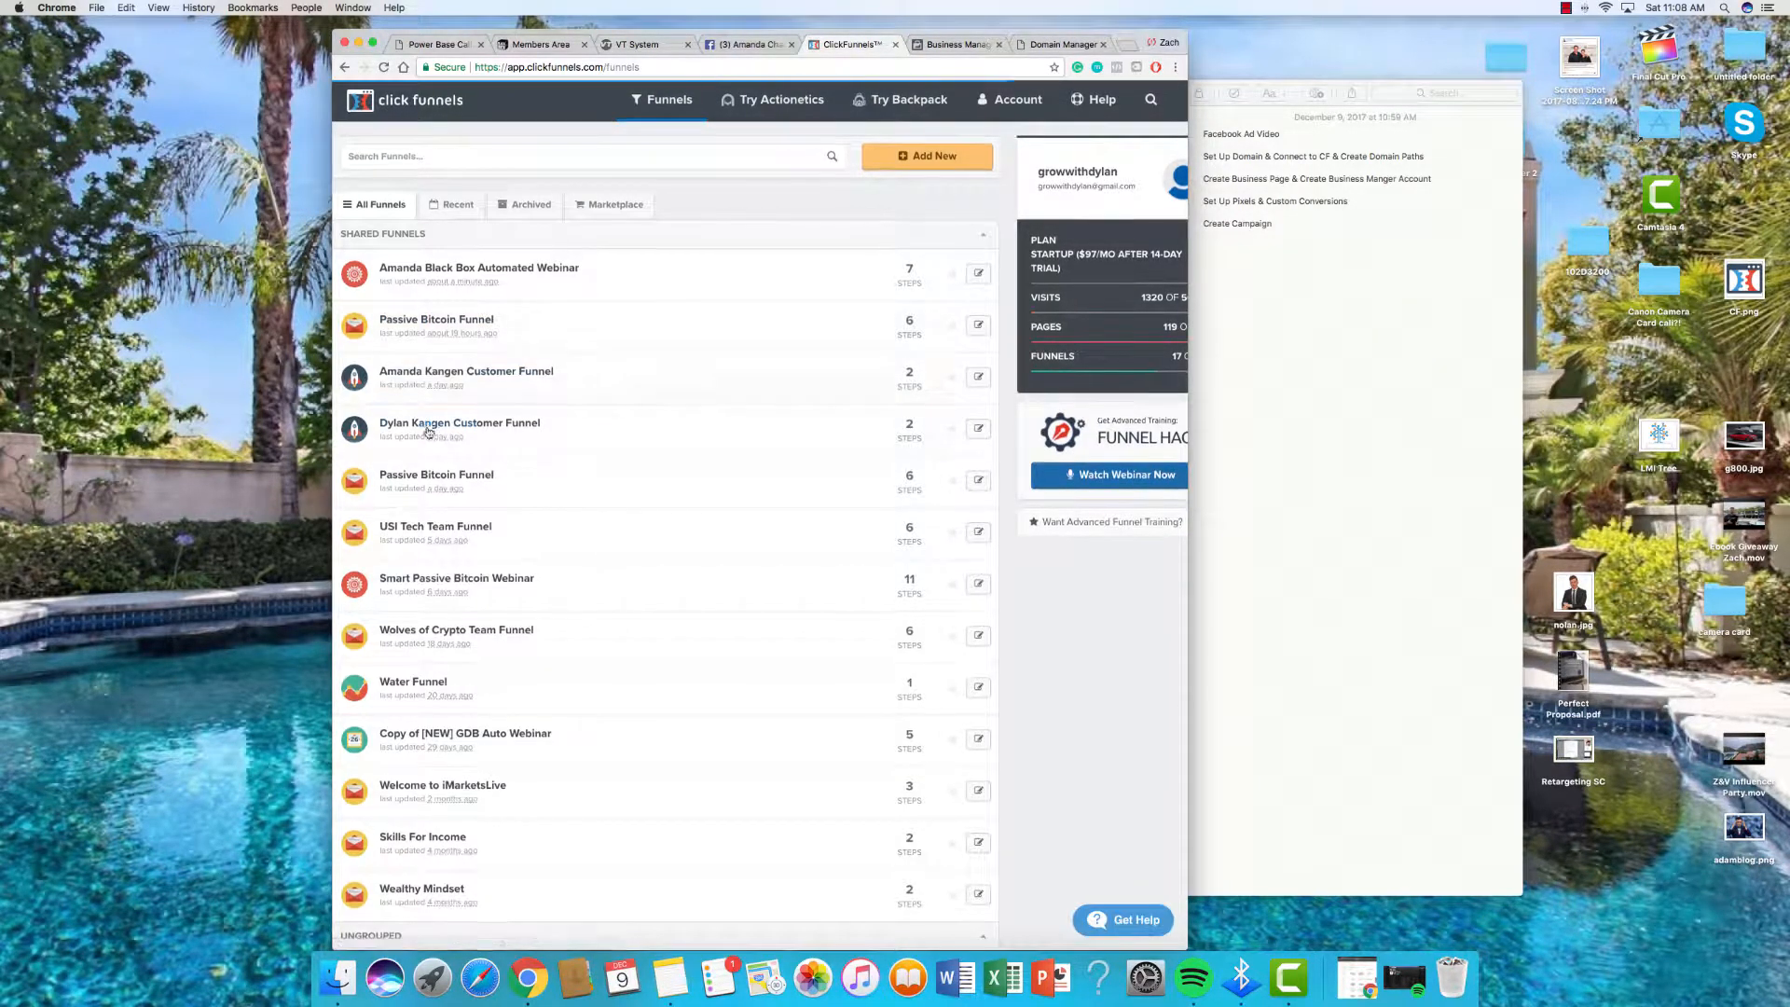
scroll(479, 475, "down", 5)
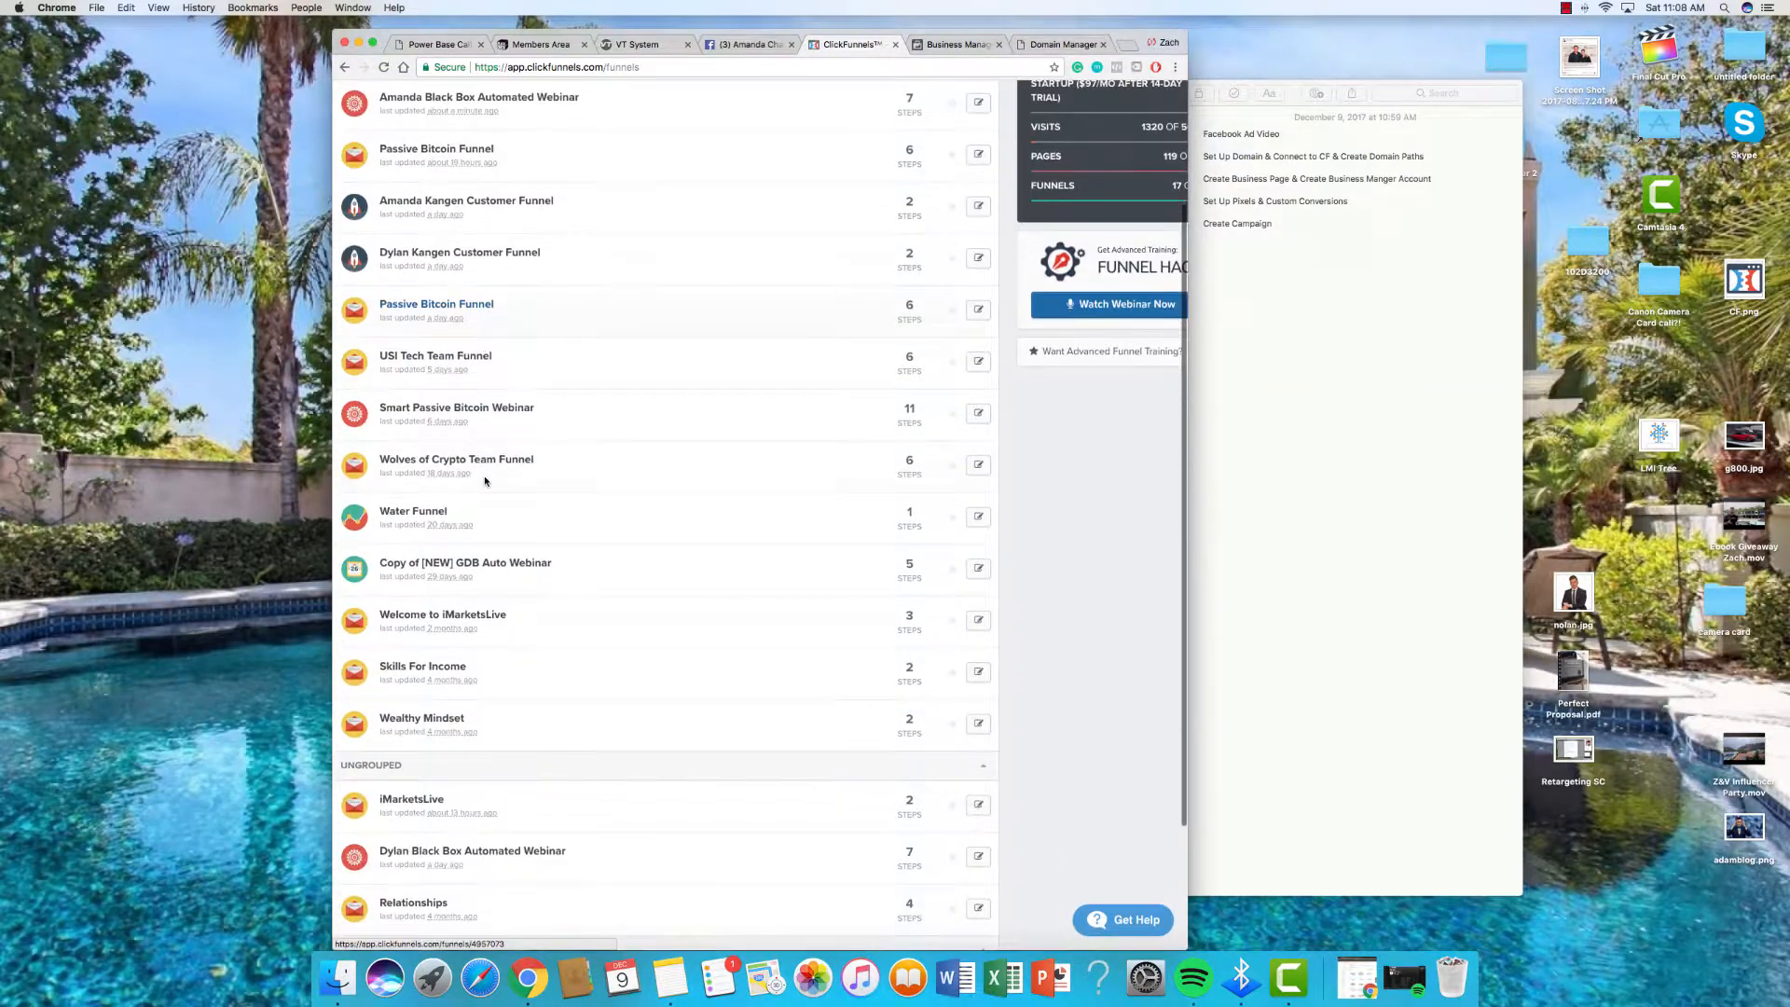
left_click(474, 759)
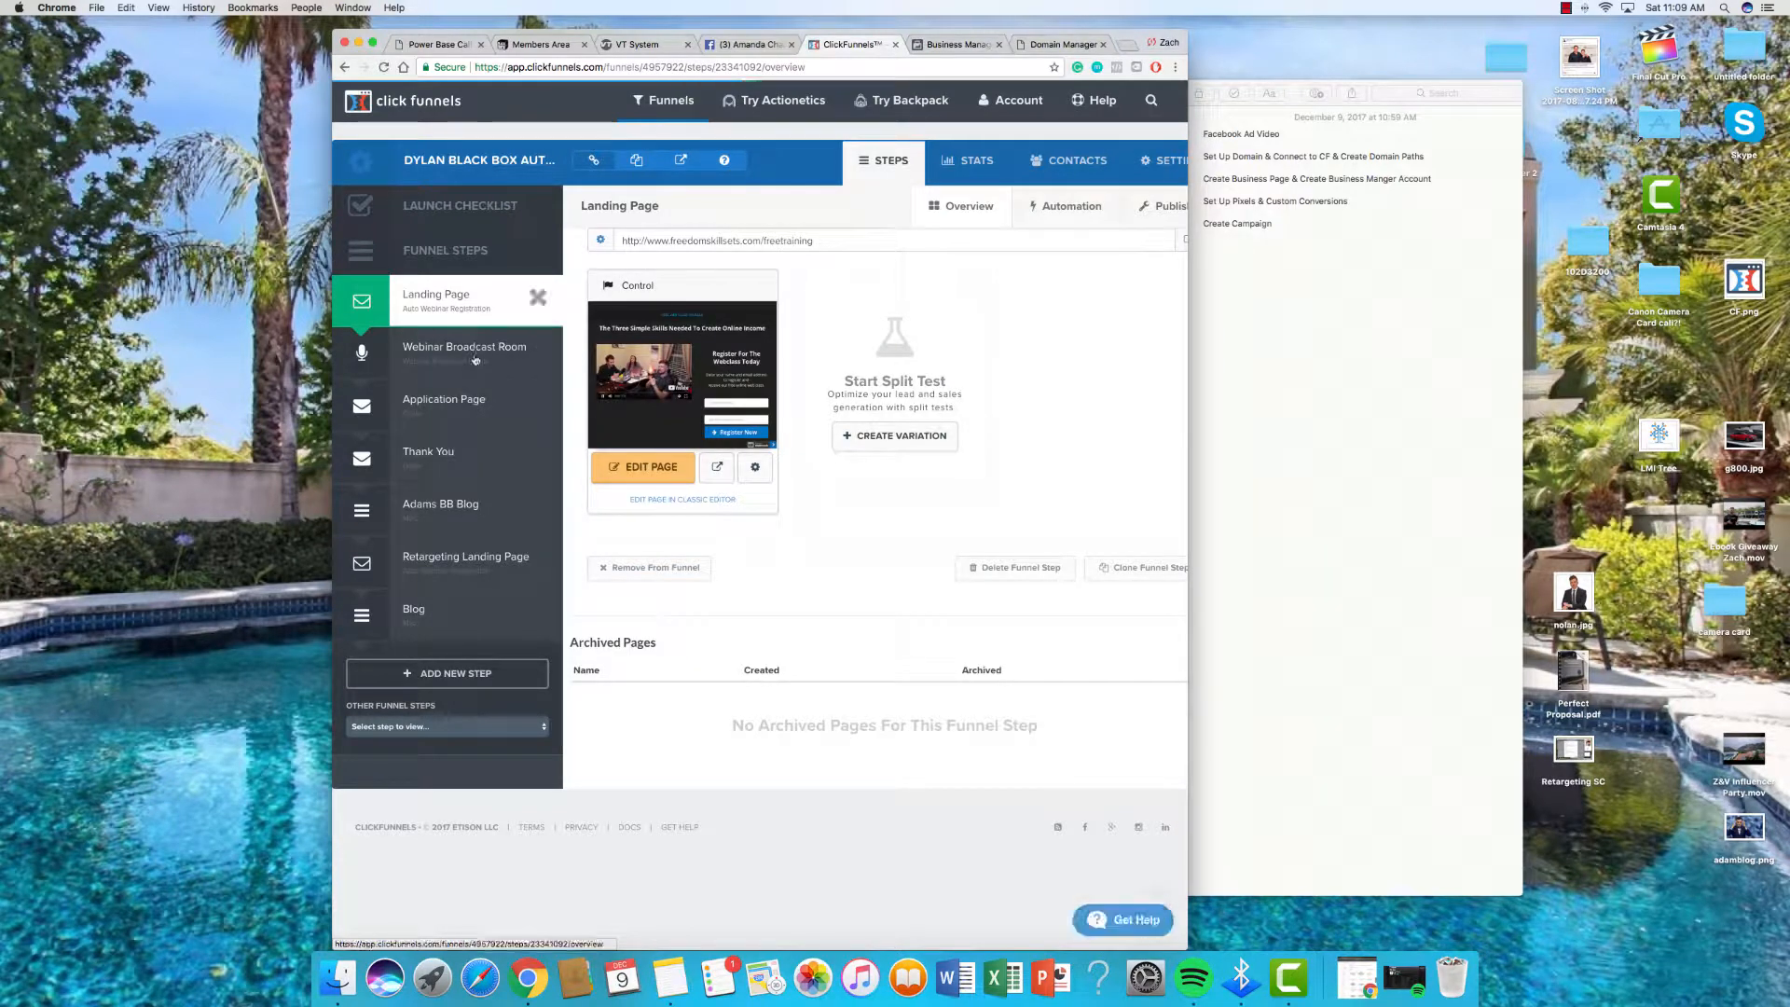
left_click(554, 354)
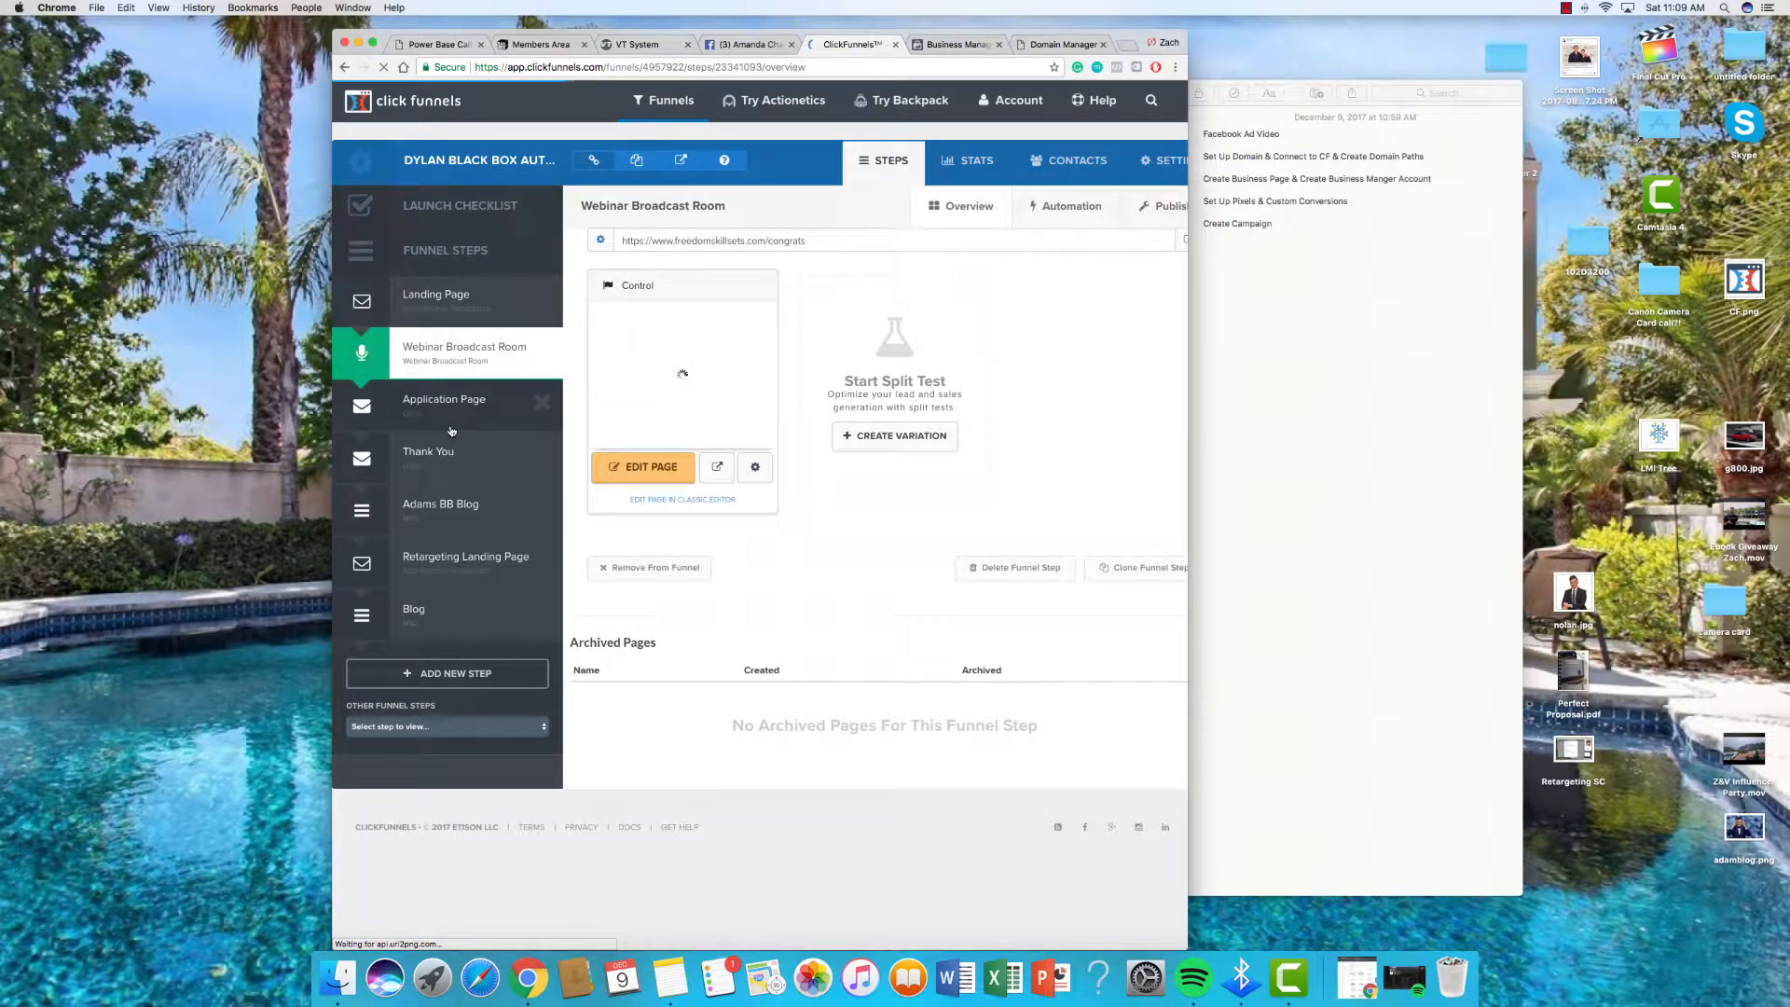
left_click(465, 439)
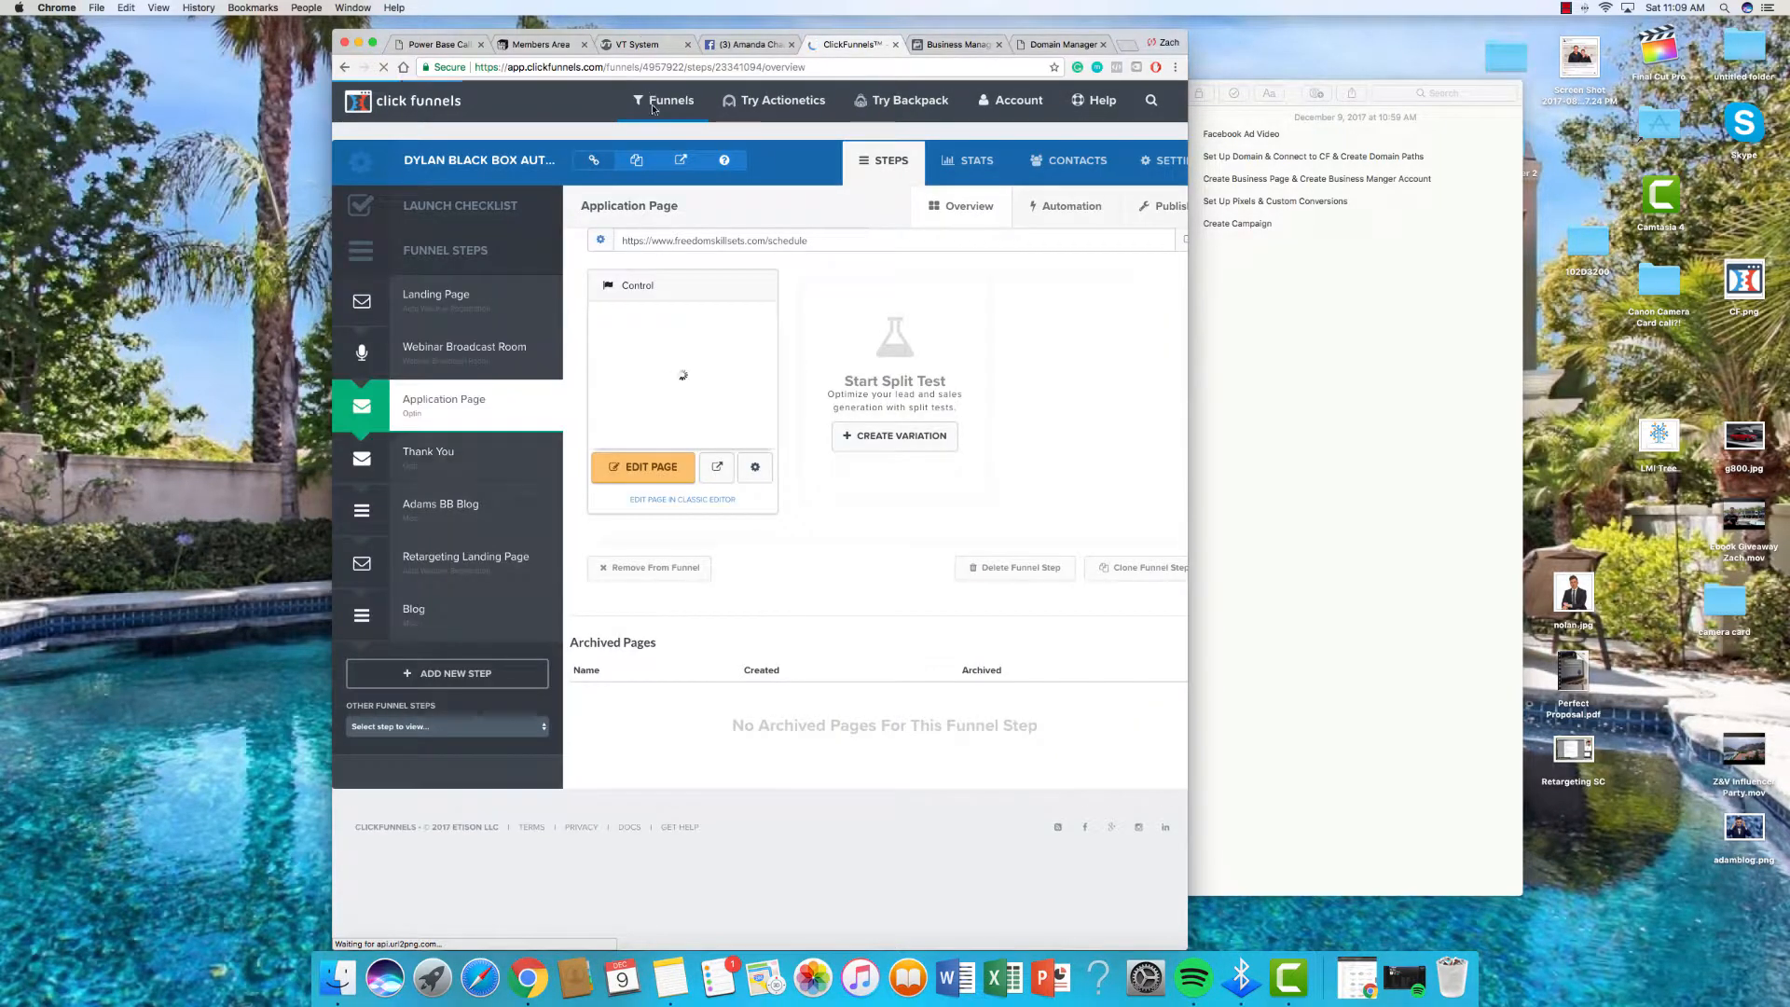
left_click(658, 140)
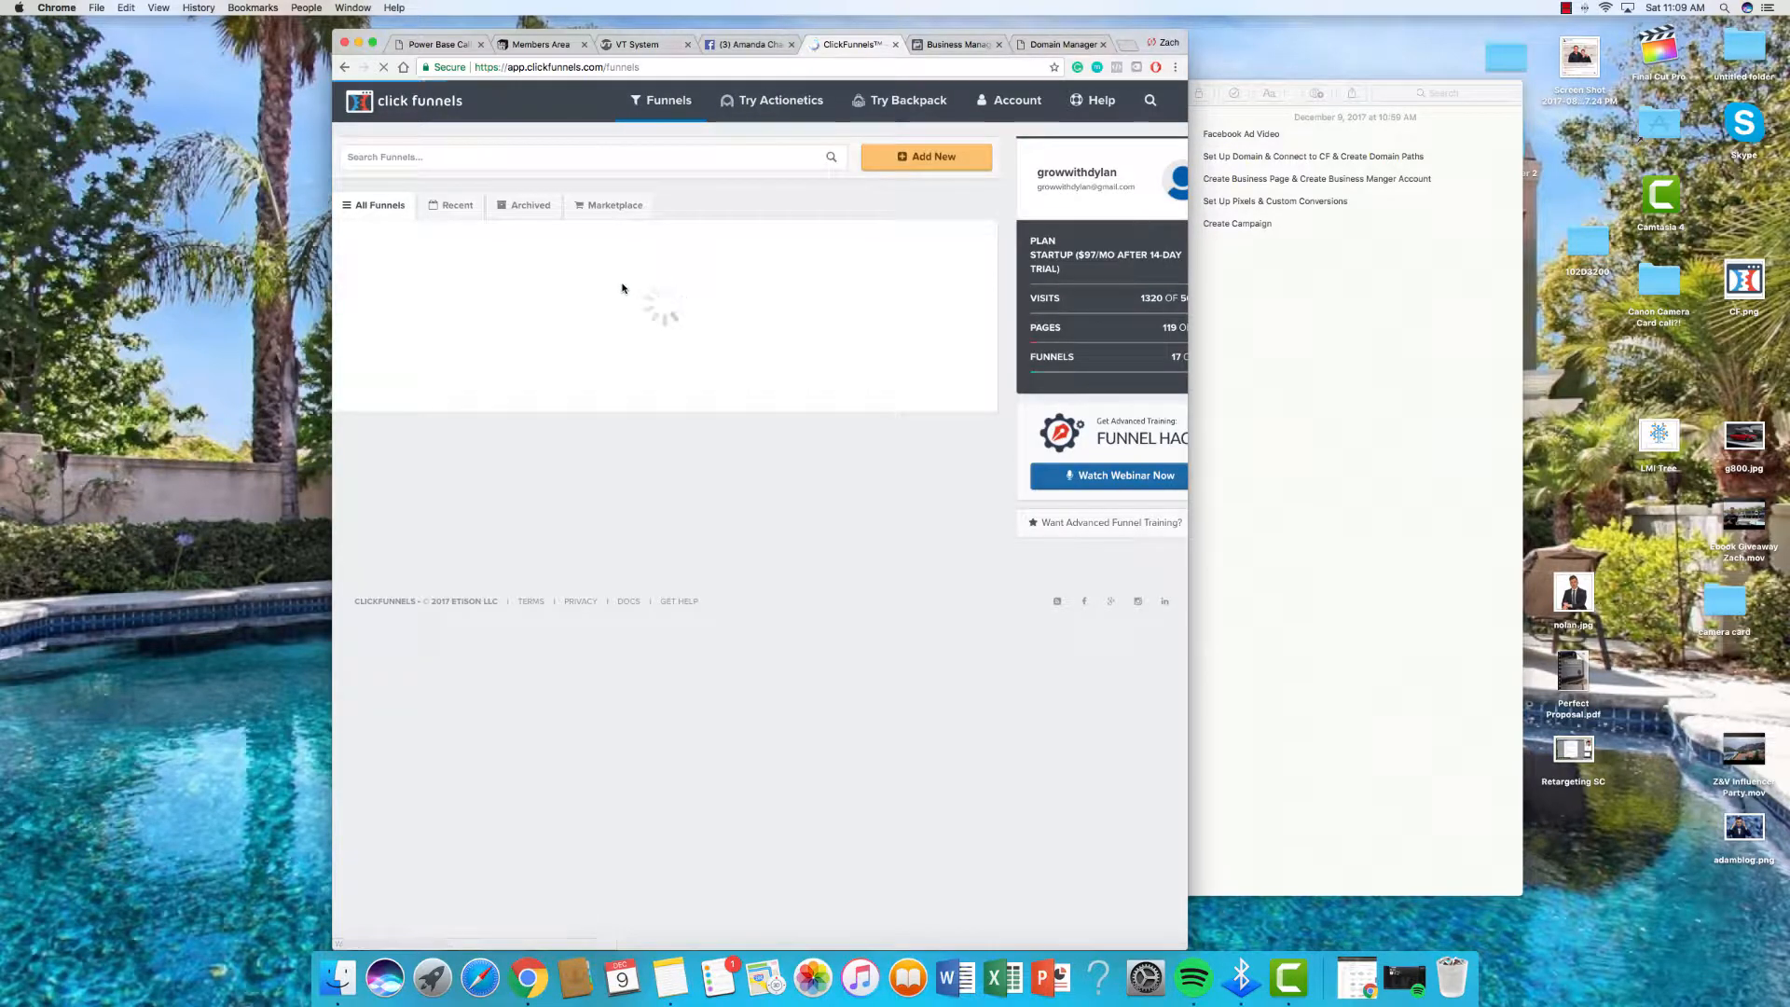
left_click(518, 273)
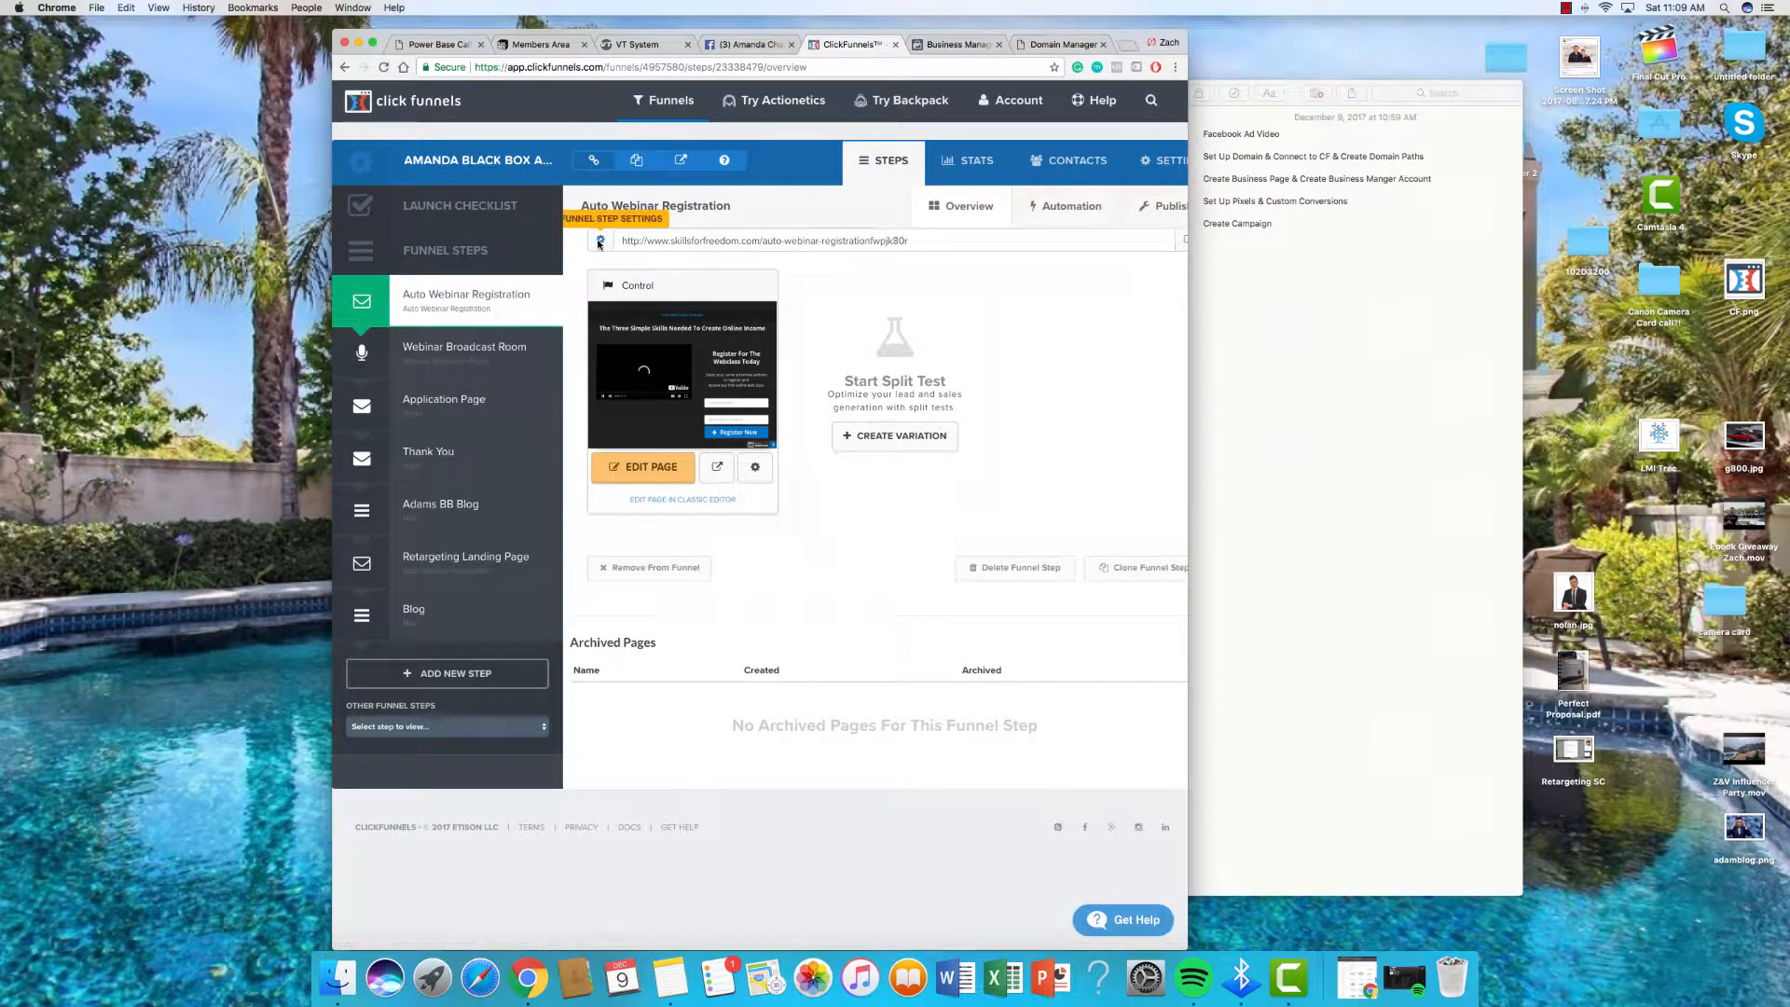
Step: Change the Auto Webinar Registration step's path to register
left_click(600, 243)
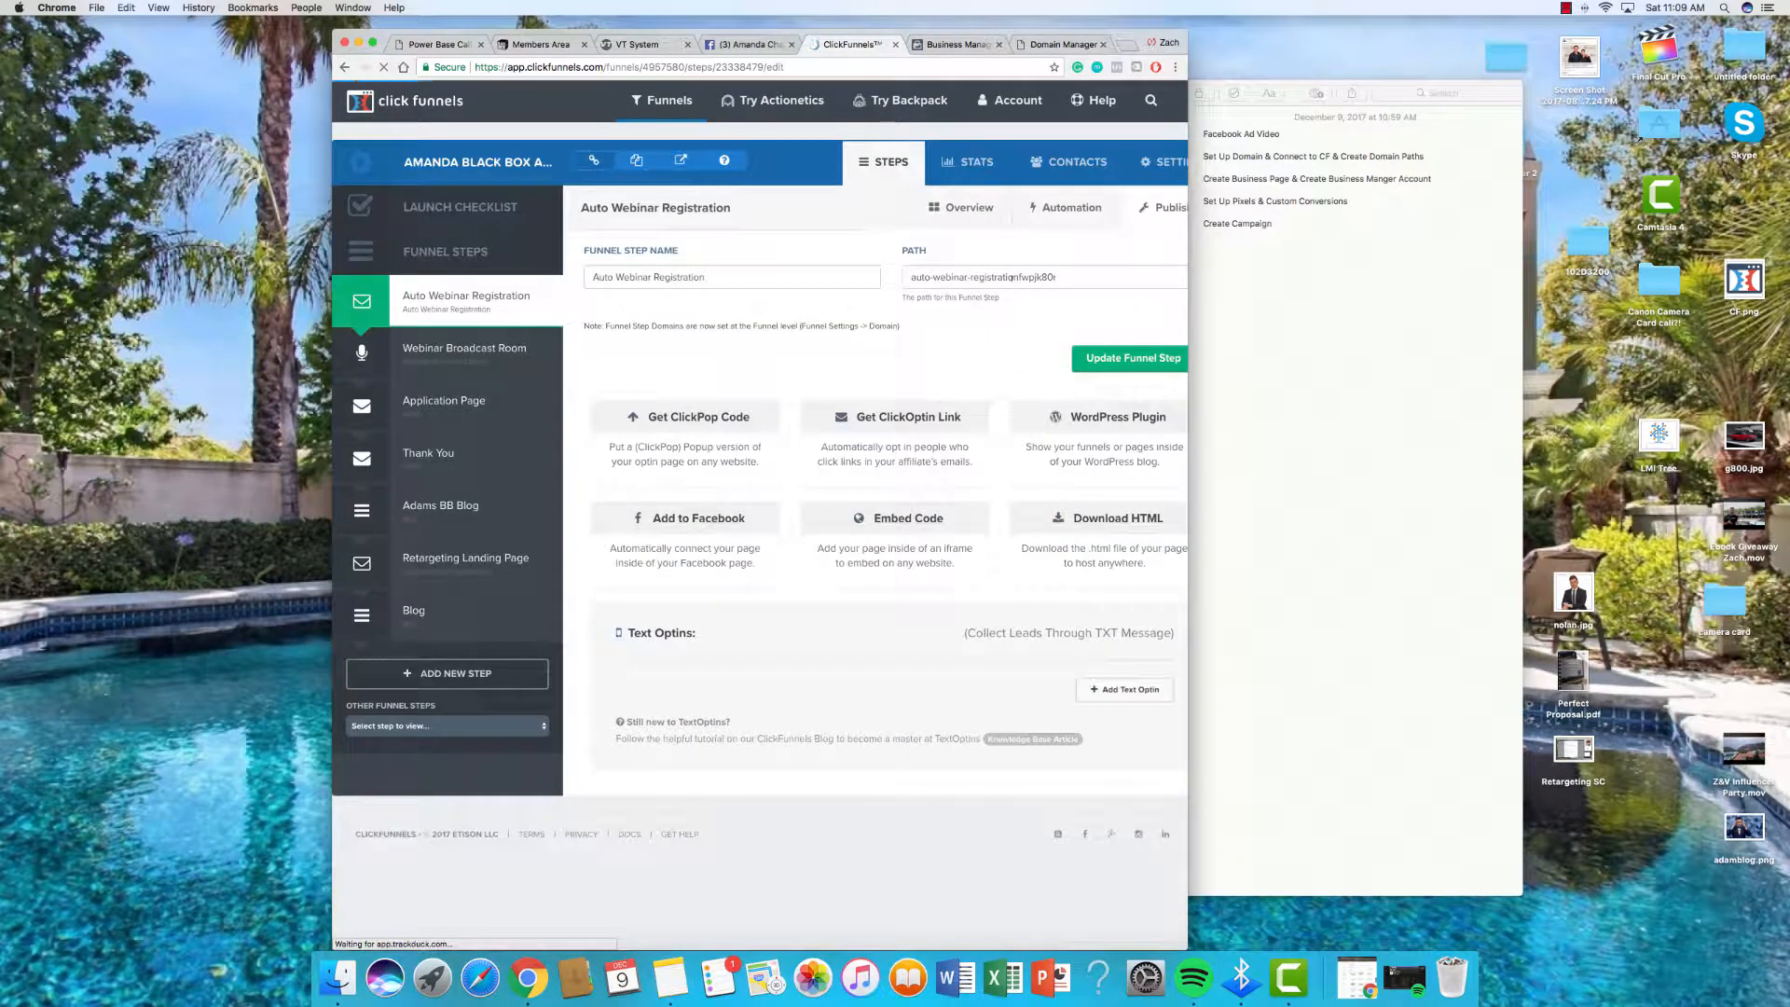
triple_click(1011, 277)
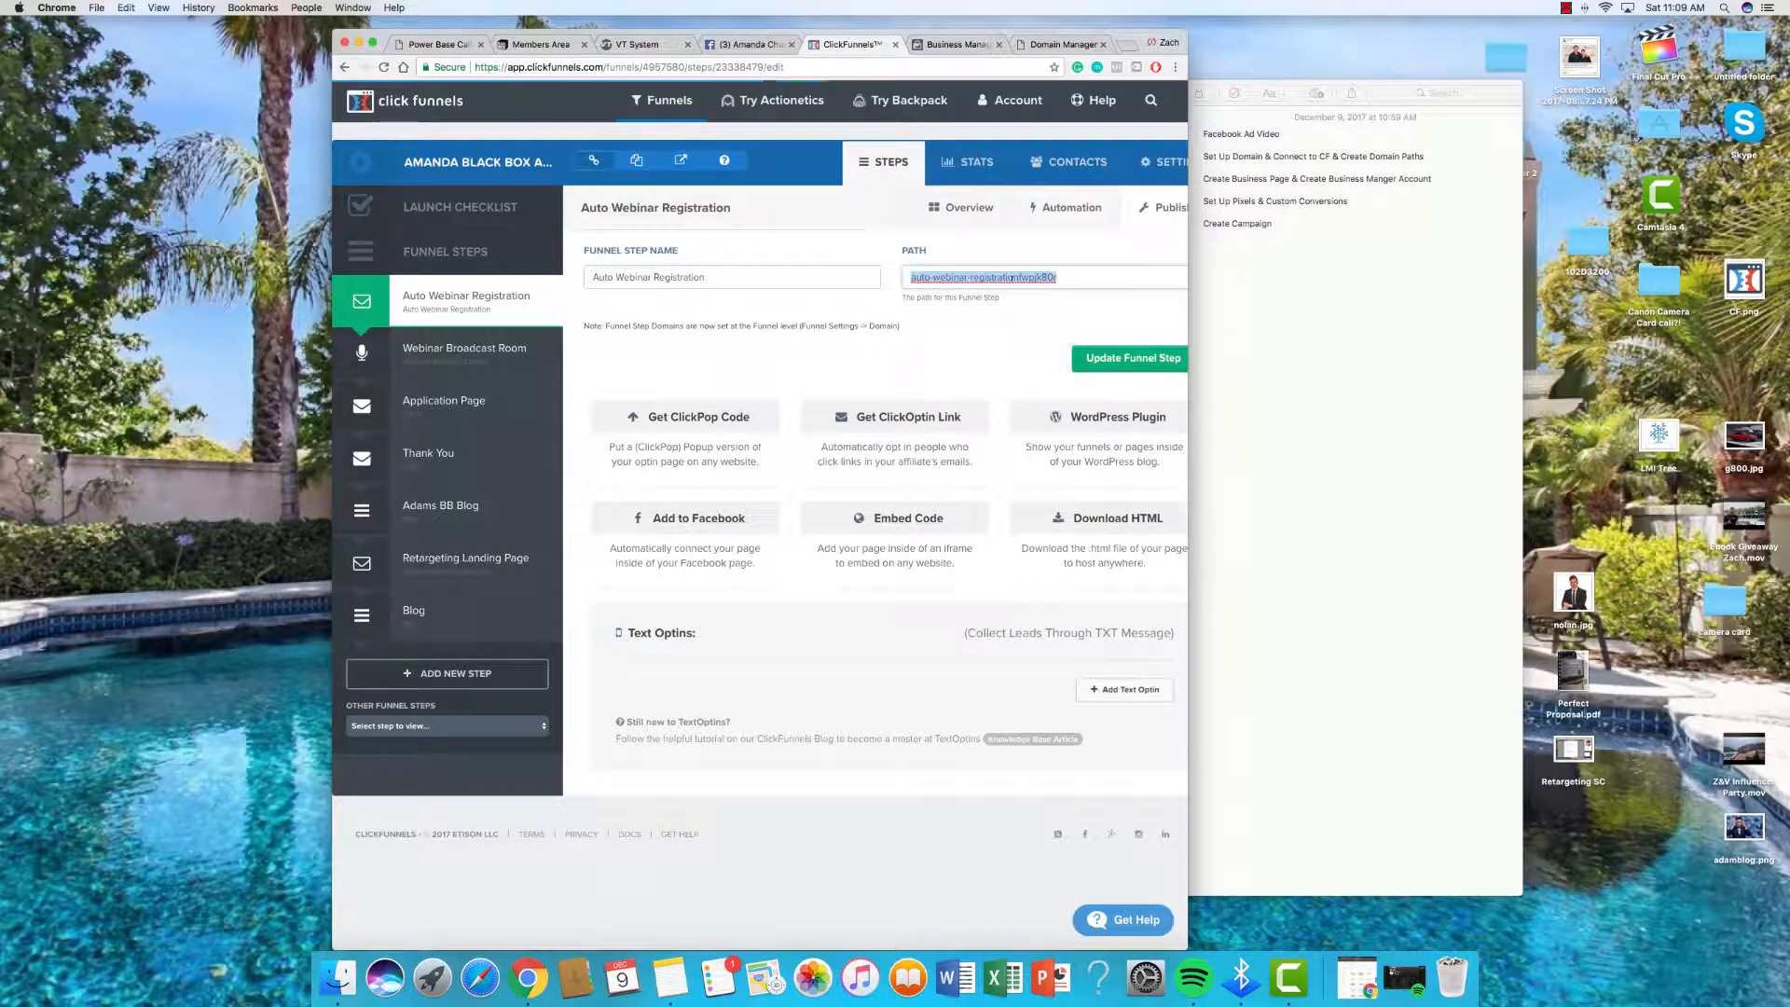
type("r")
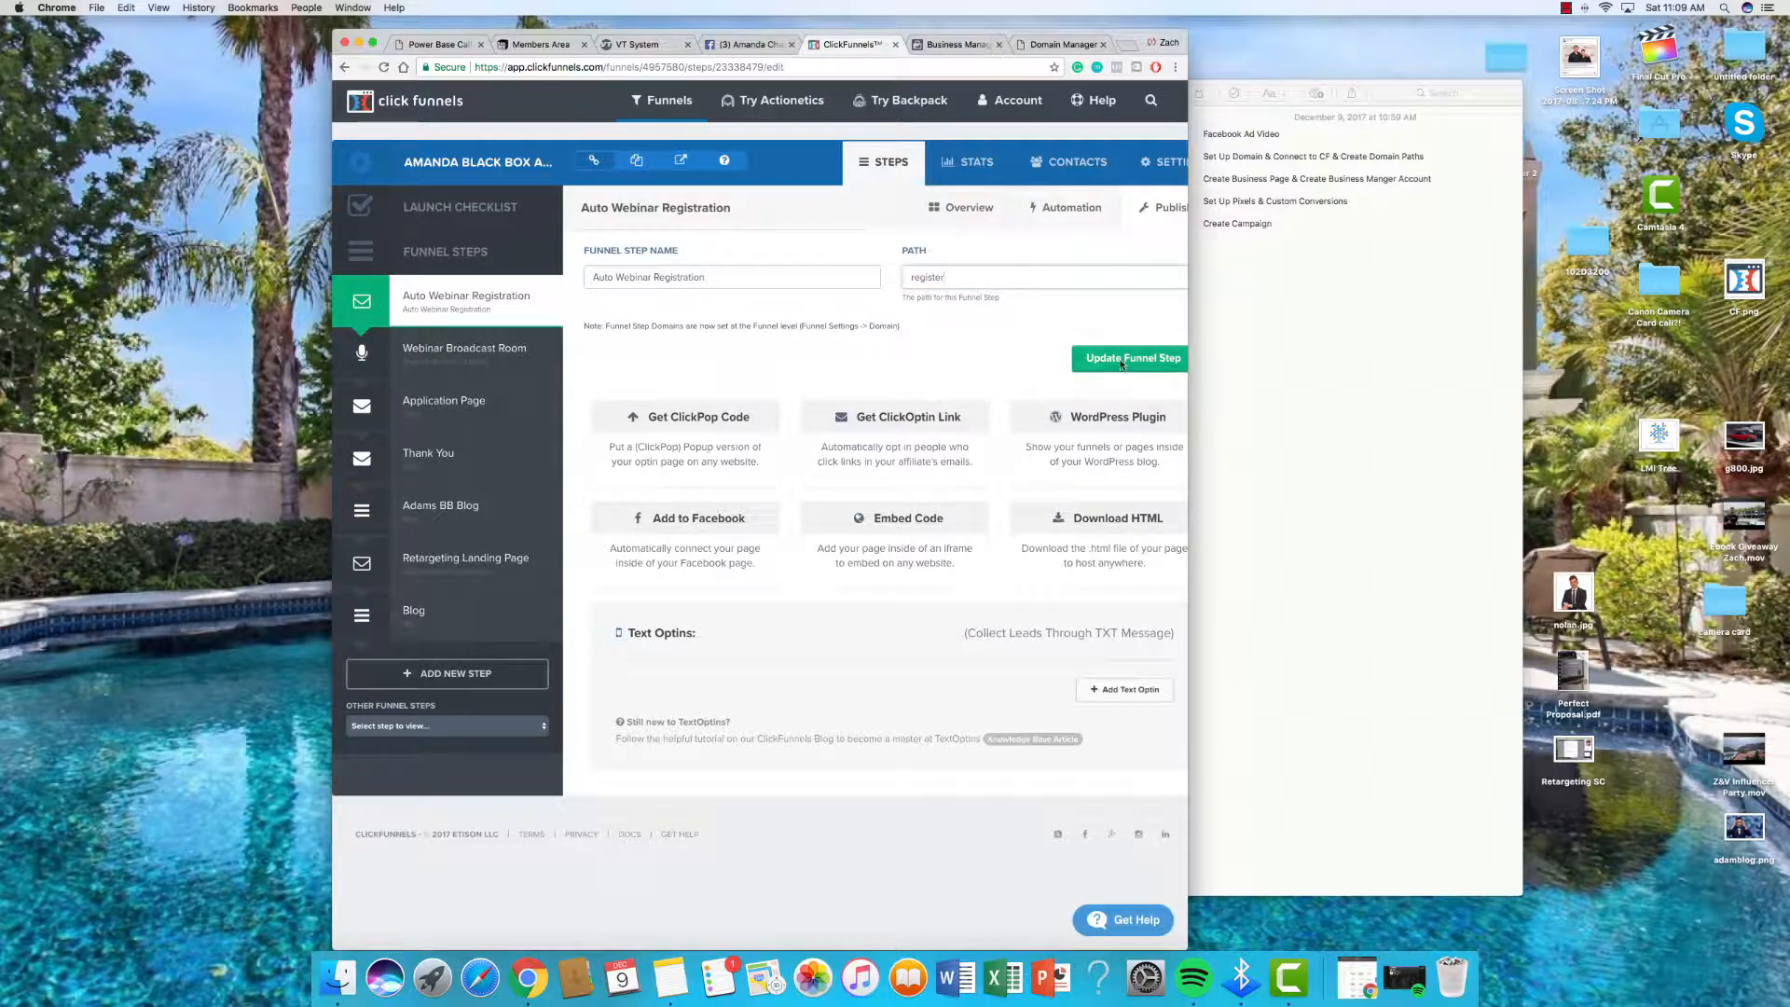
type("egister")
key("Return")
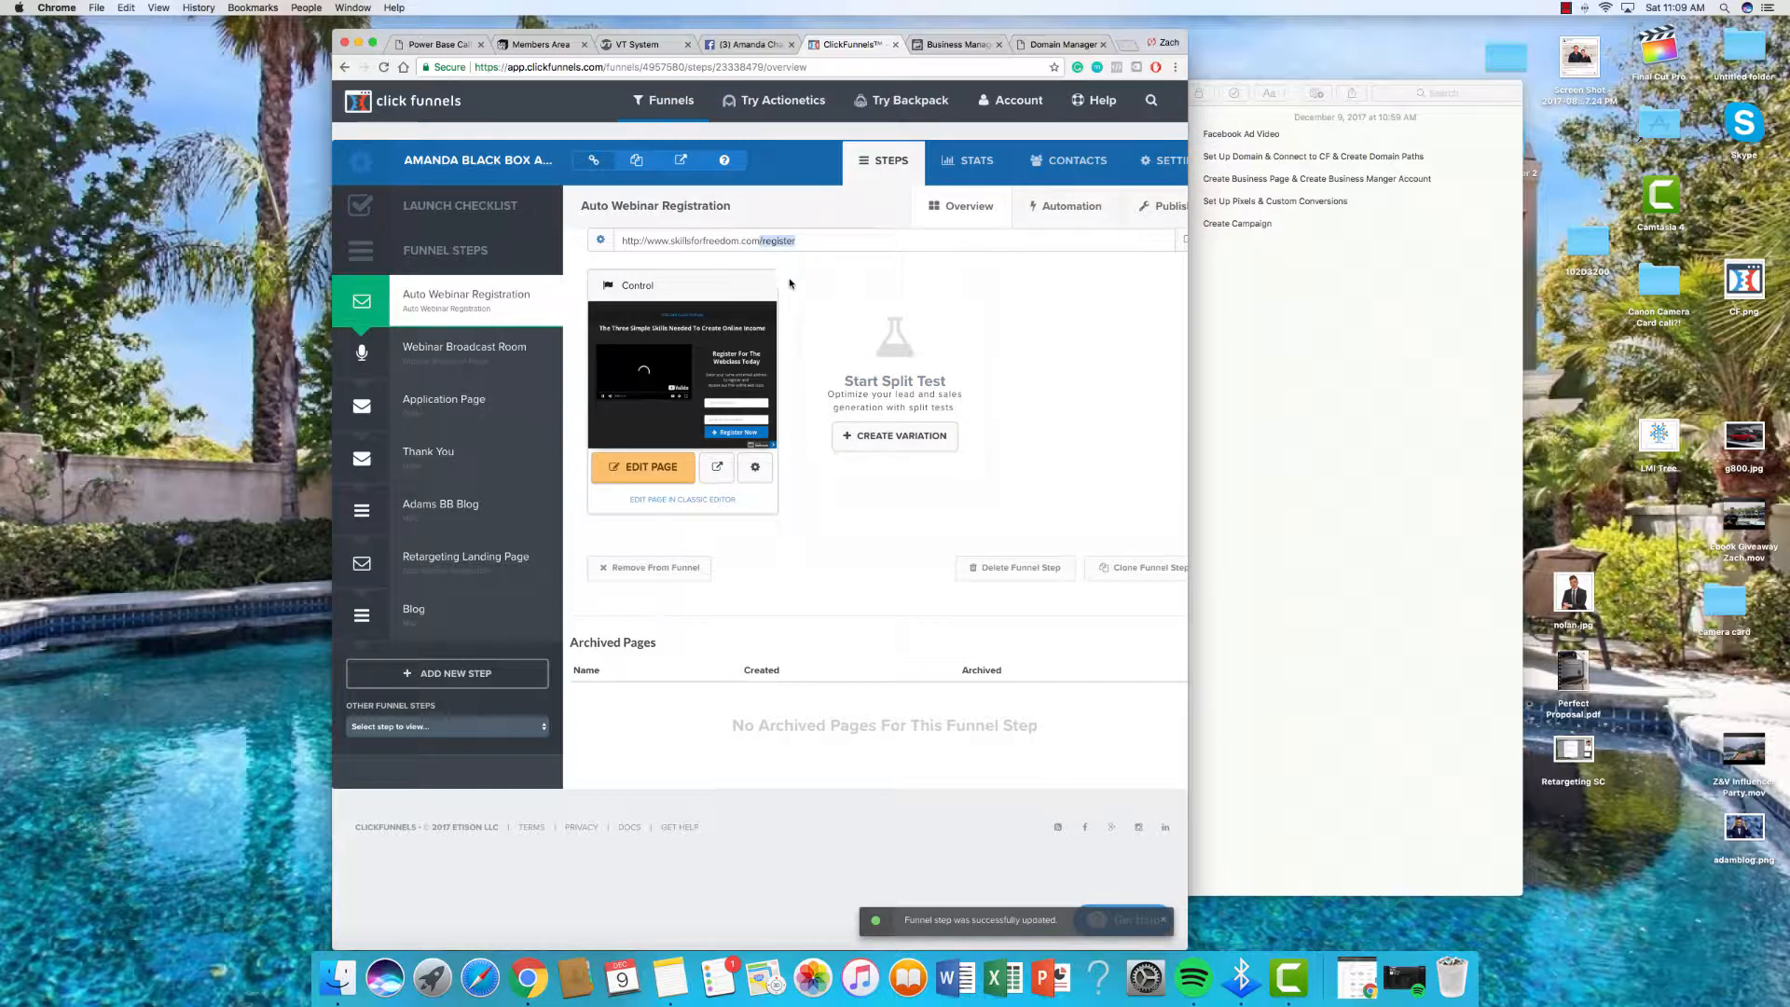
left_click(812, 241)
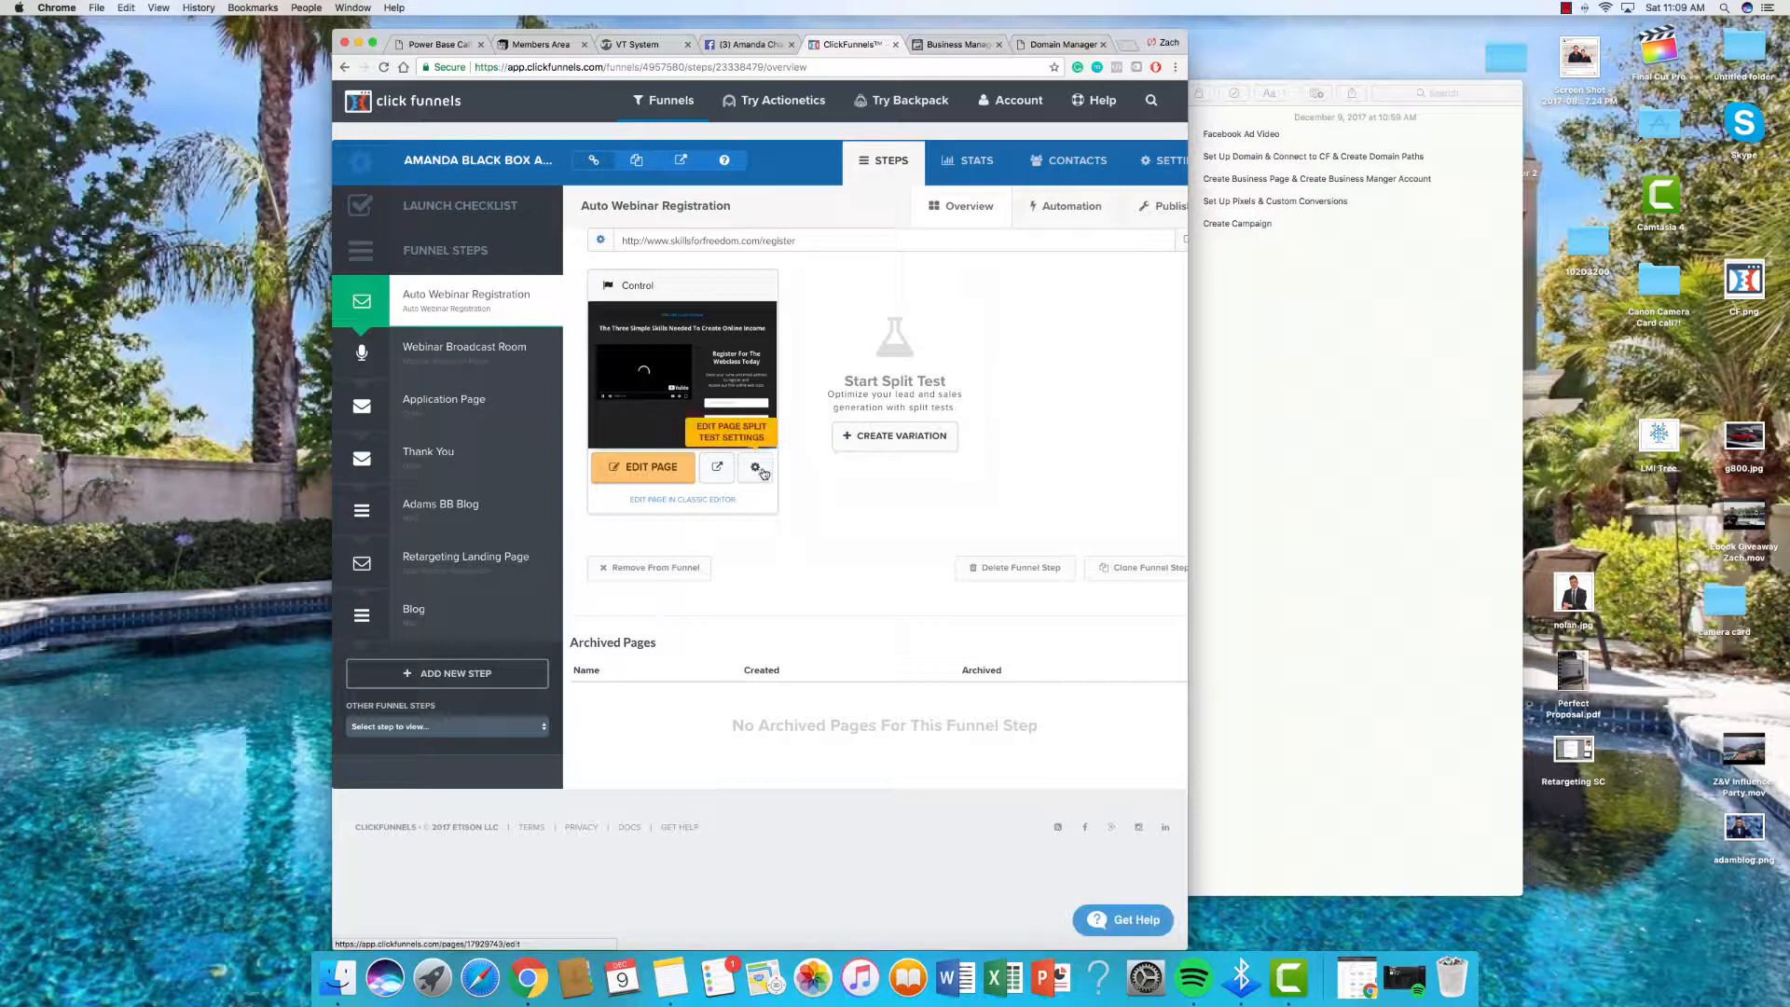
Step: Set the registration page's own path to register as well and save it
left_click(757, 468)
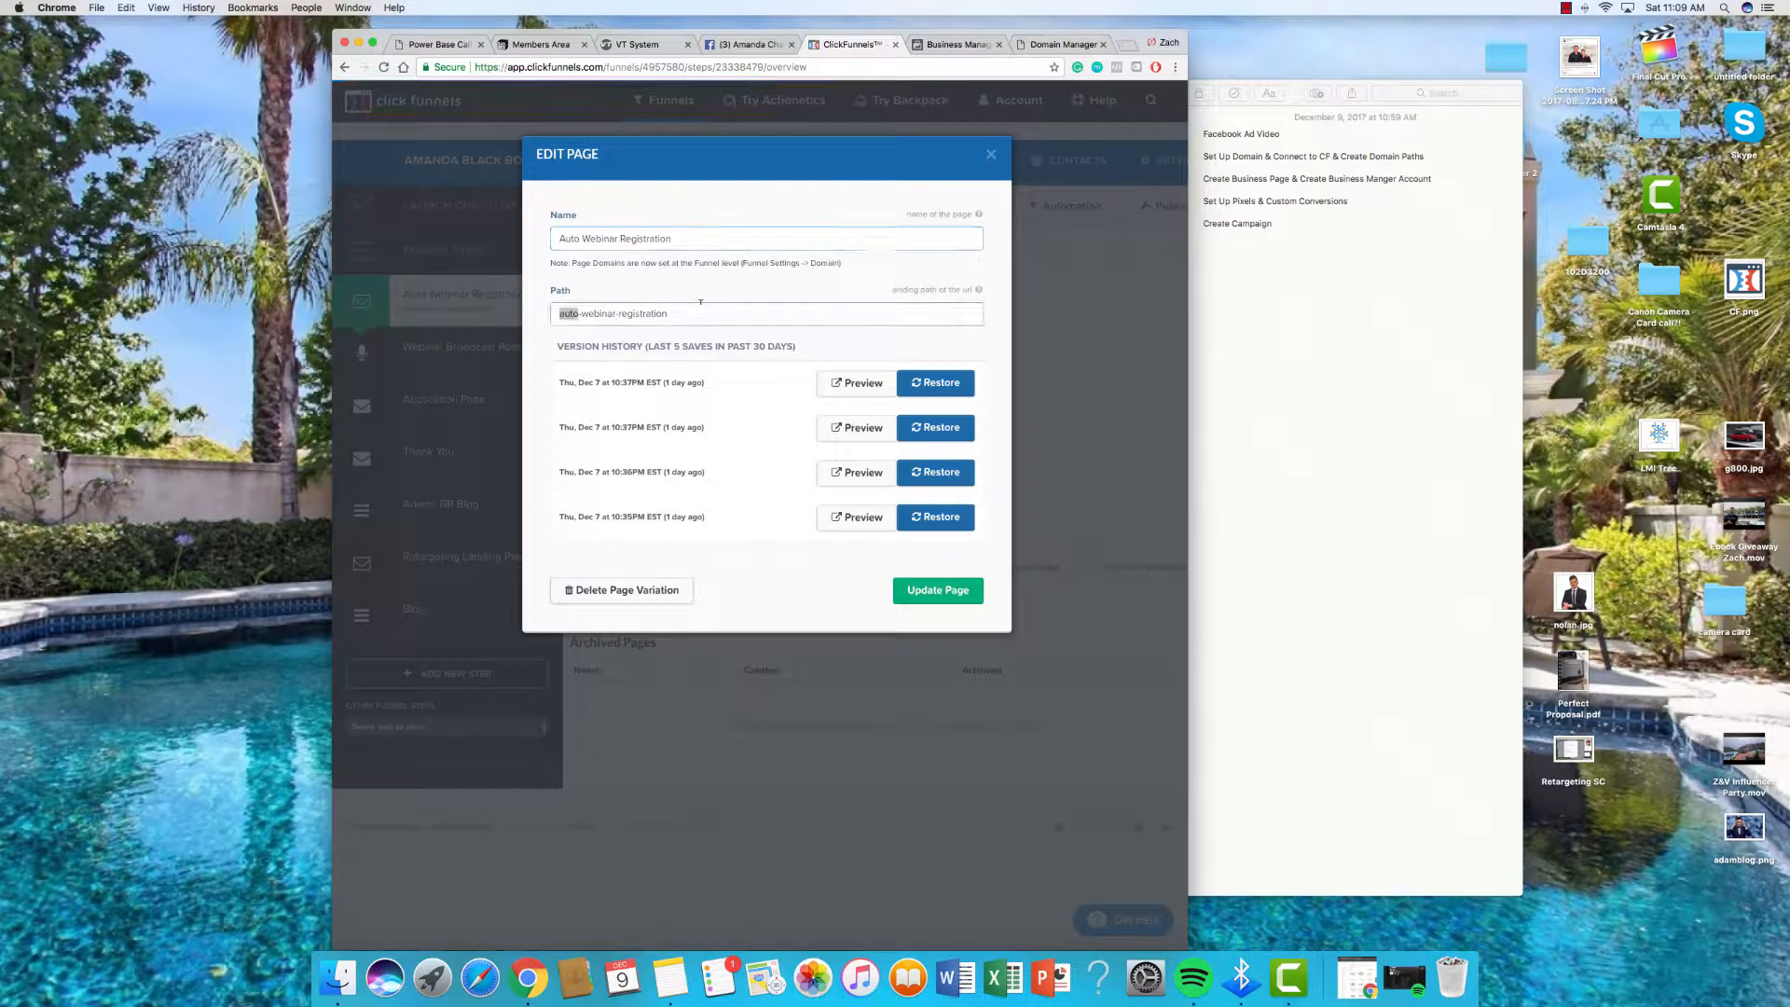
triple_click(701, 302)
type("register")
left_click(963, 604)
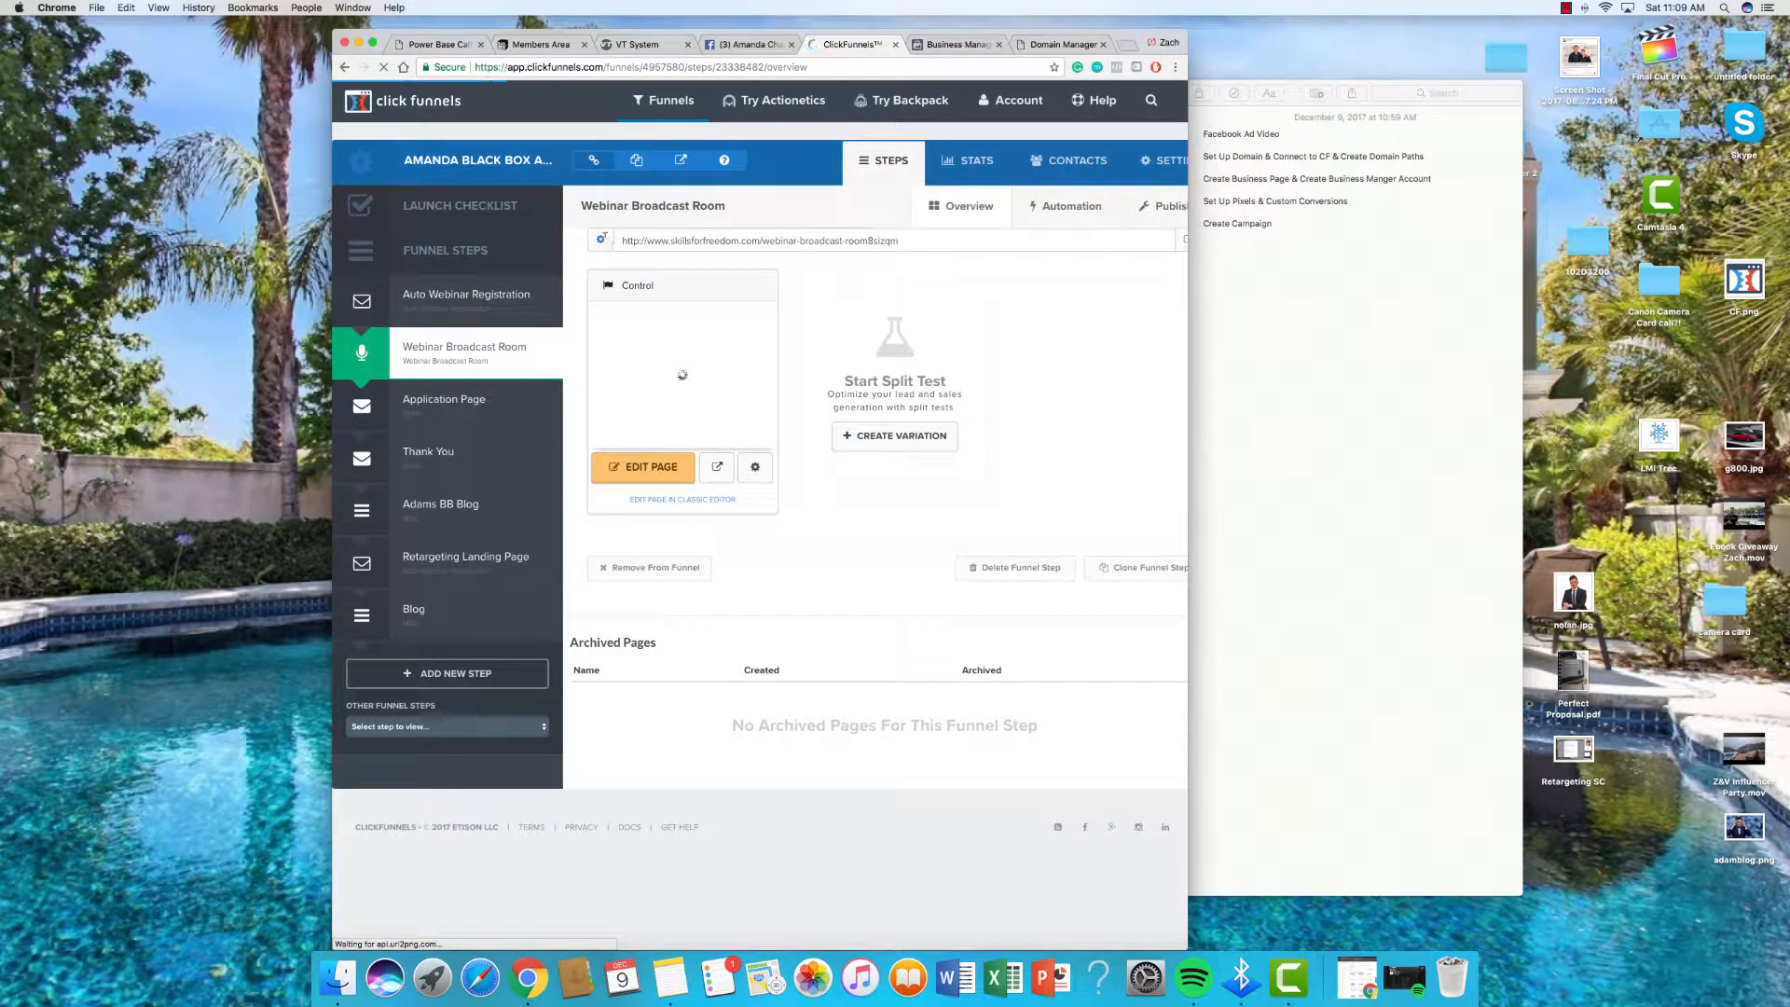
Step: Change the Webinar Broadcast Room step's path to webclass
left_click(599, 240)
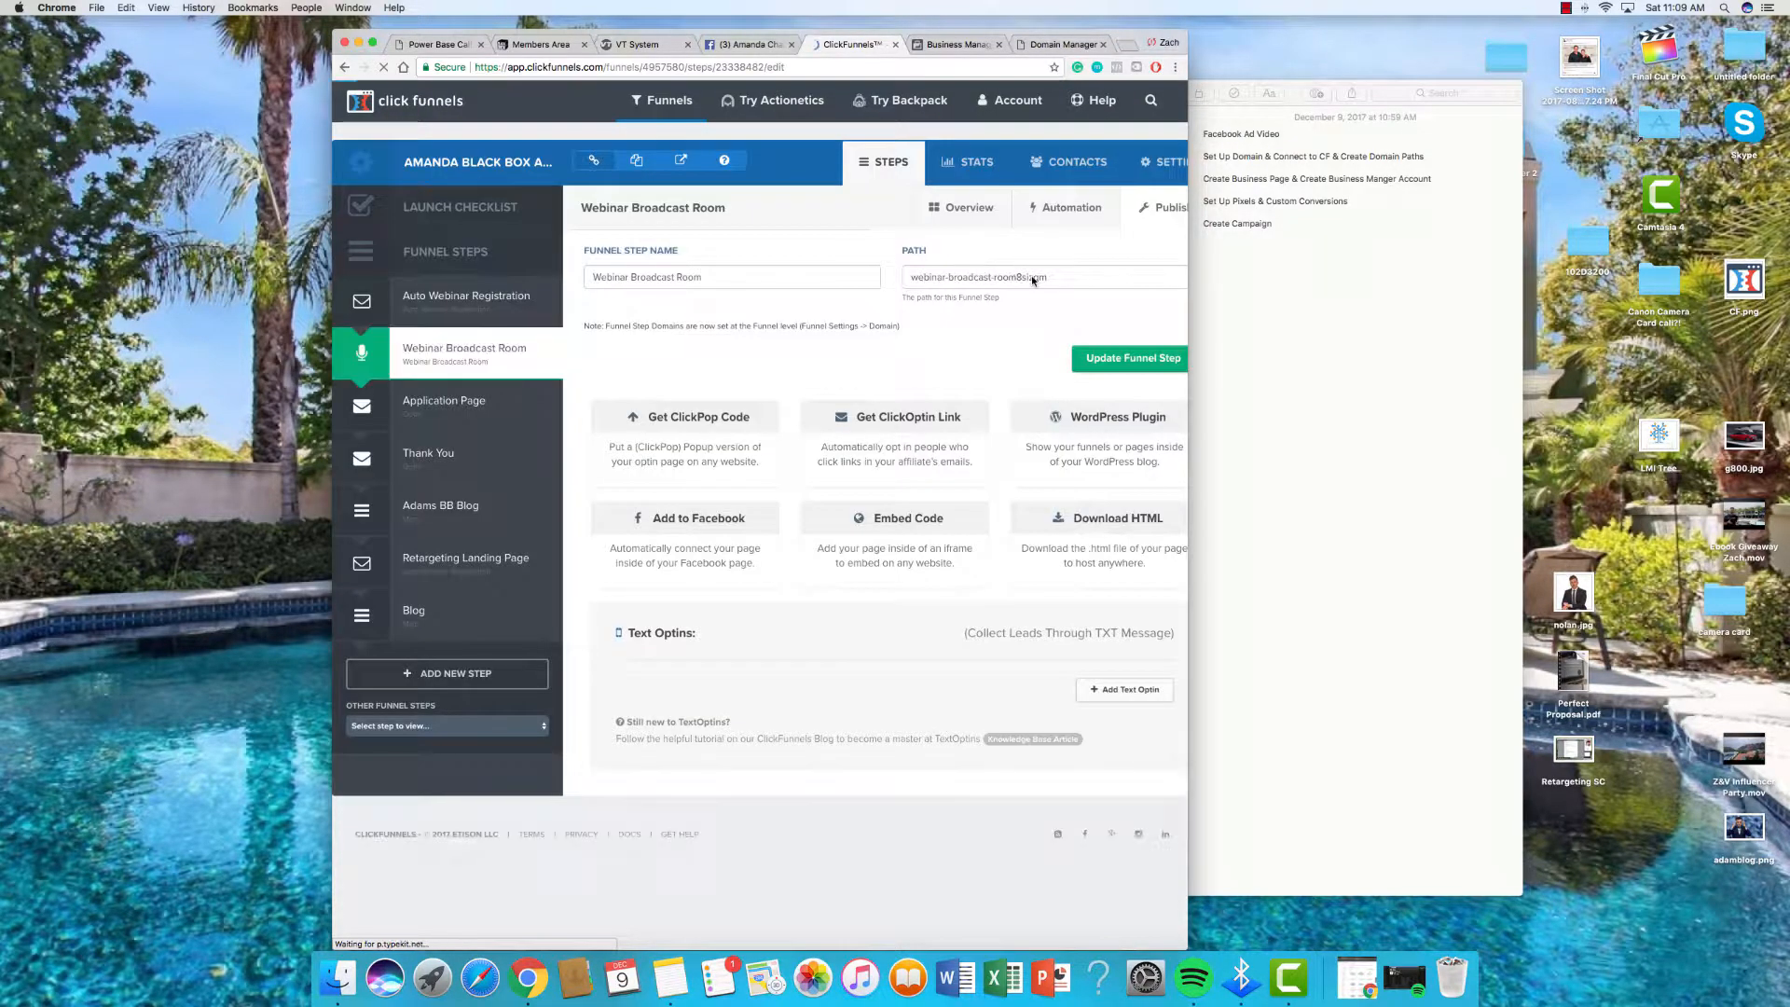
triple_click(1032, 276)
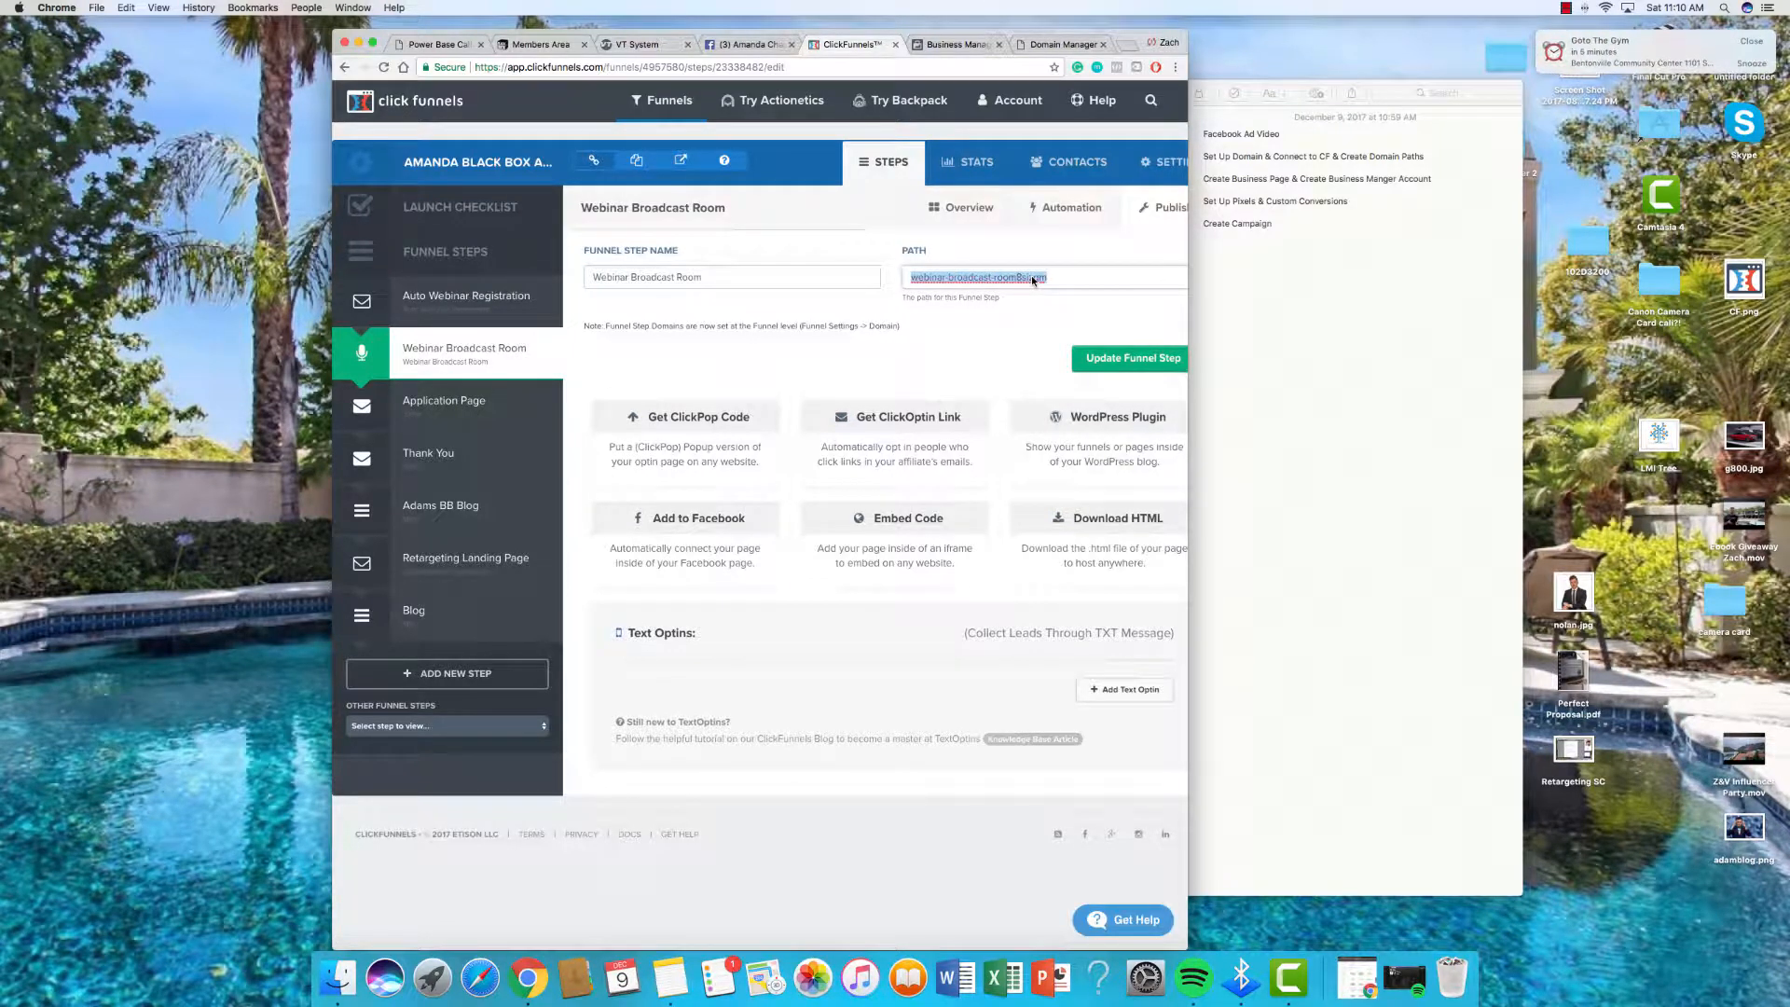
type("webclass")
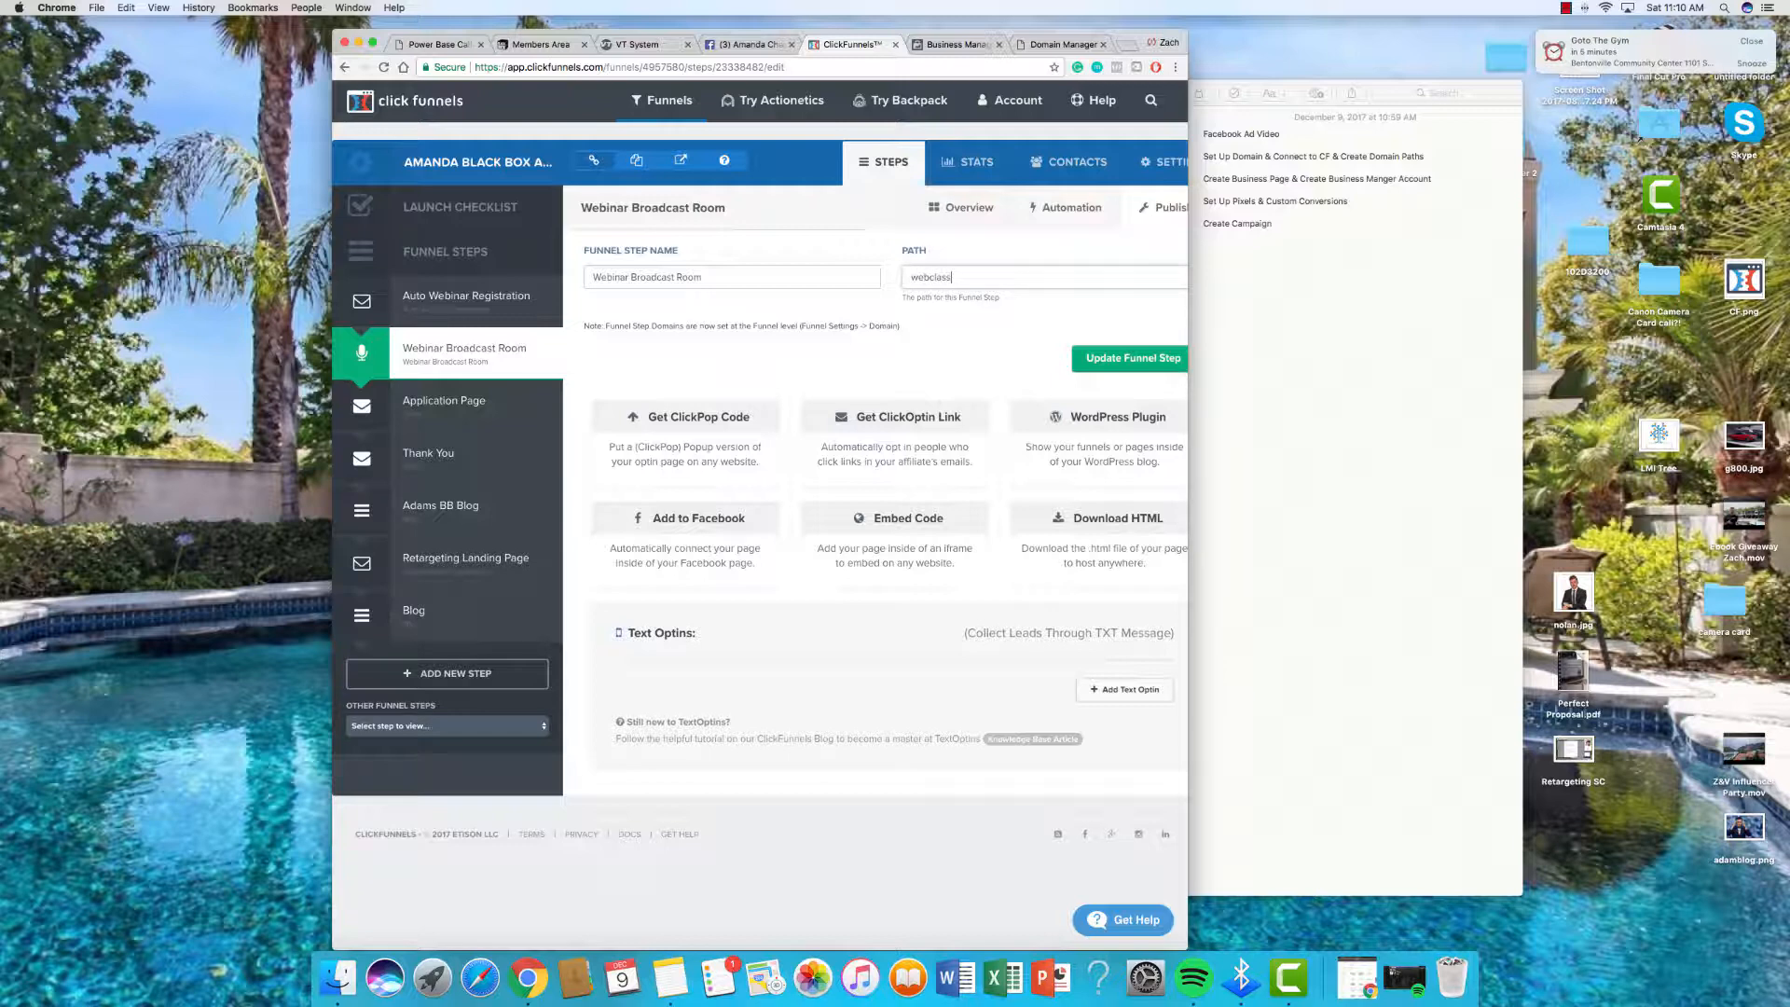
left_click(1128, 358)
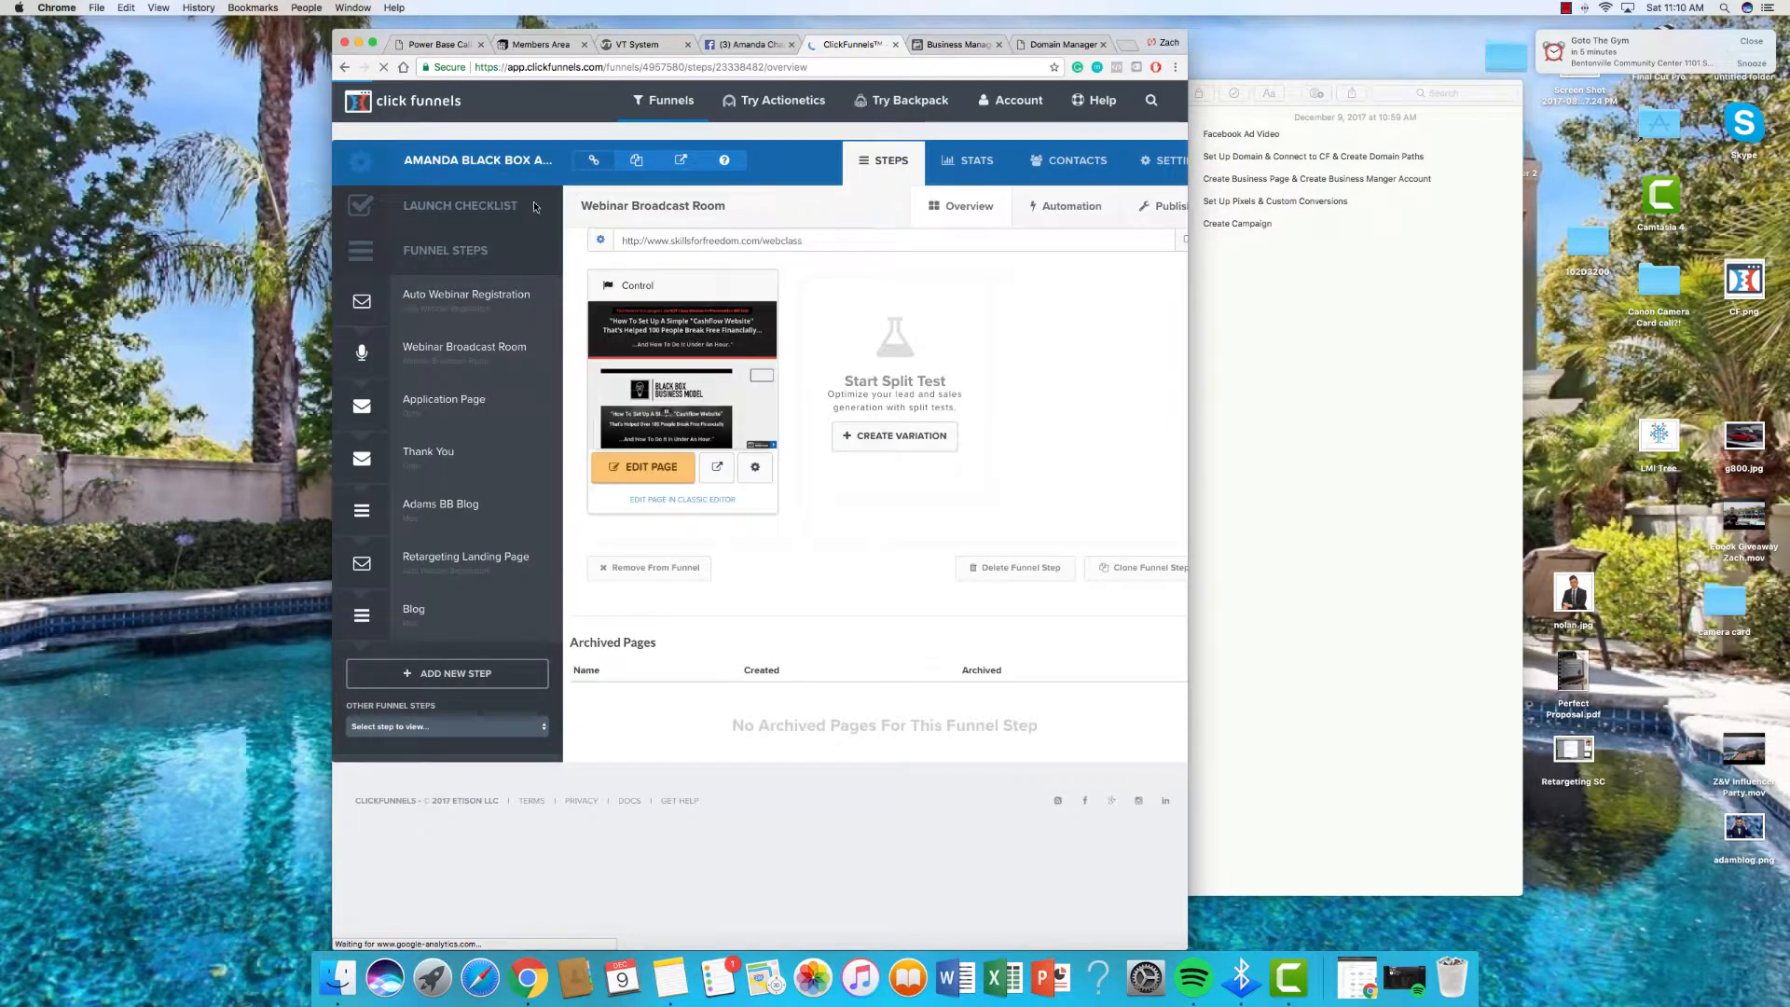
Step: Set the broadcast room page's path to webclass too
left_click(756, 466)
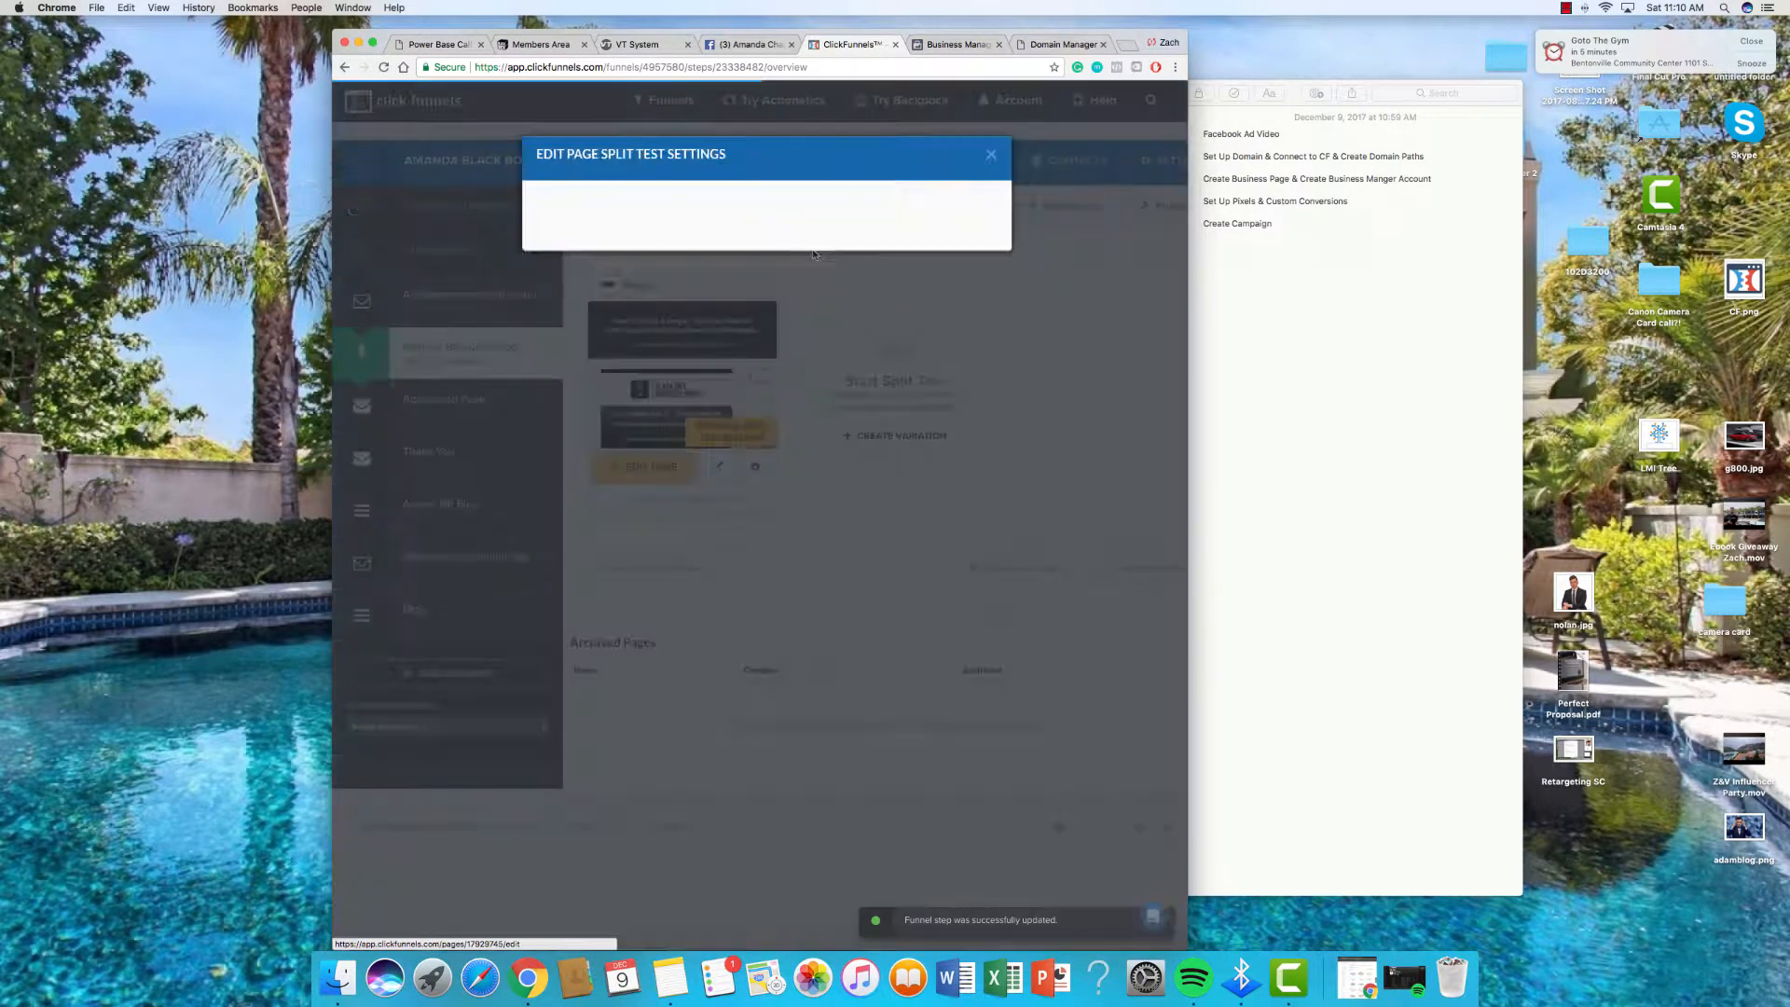
triple_click(758, 315)
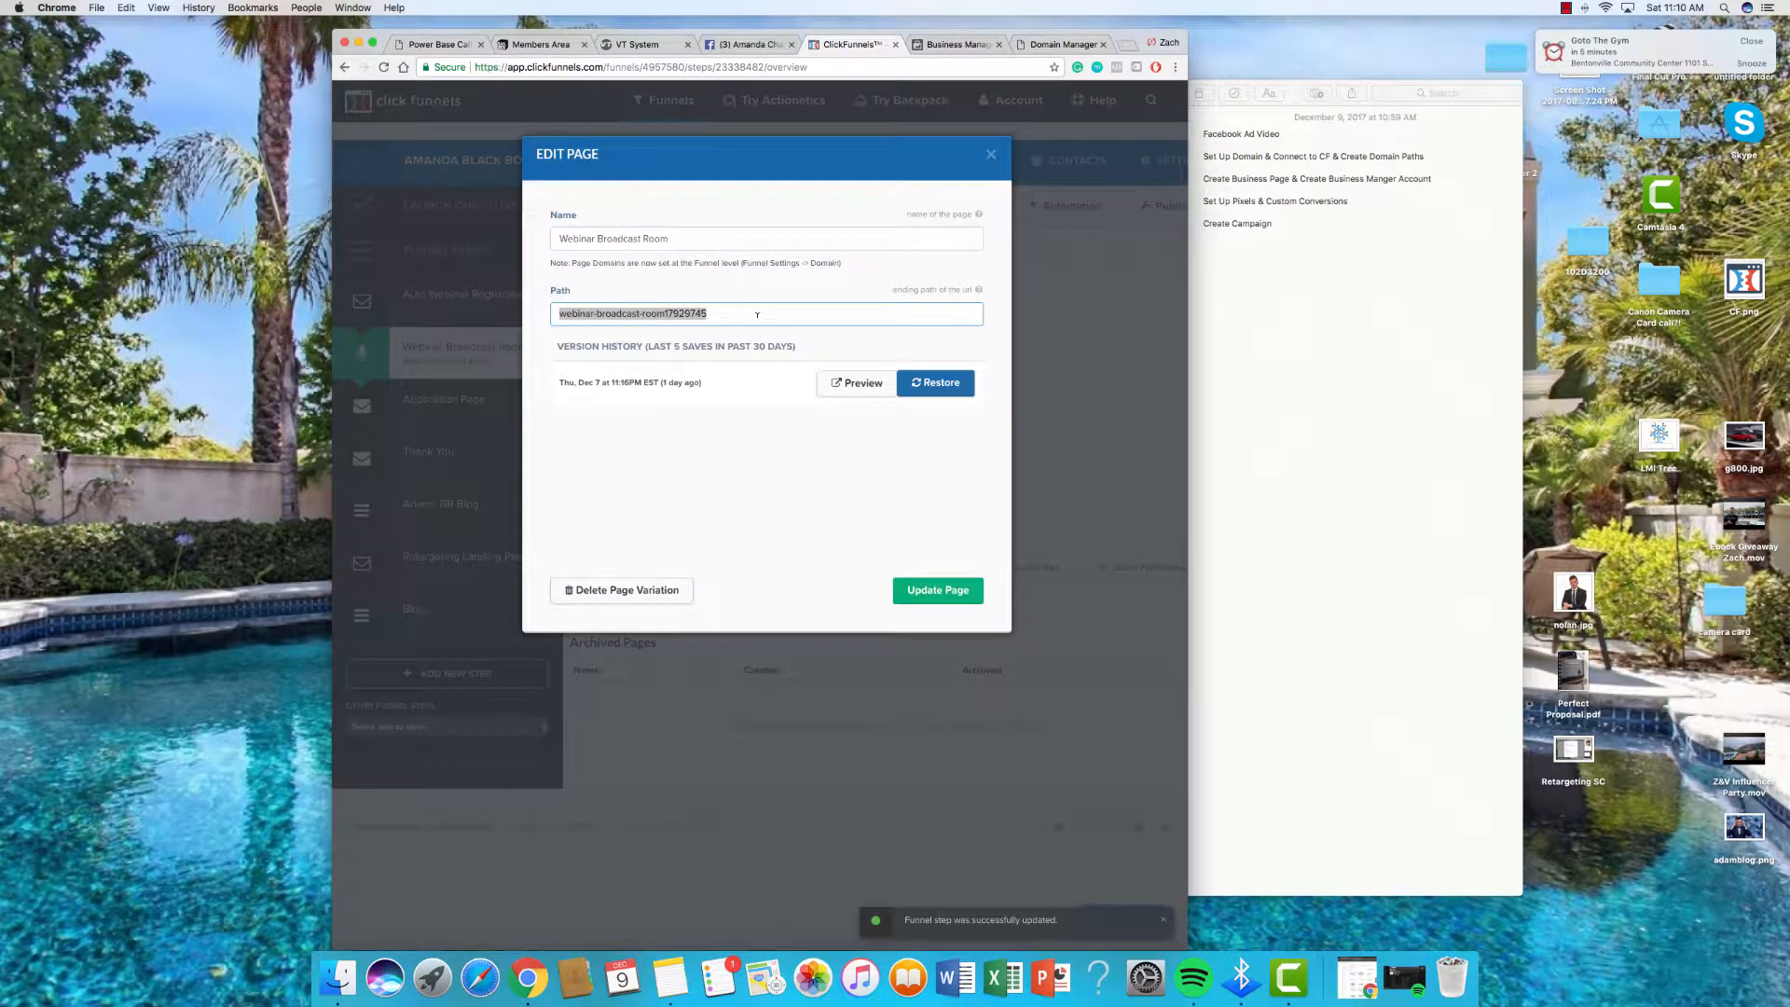
type("webclass")
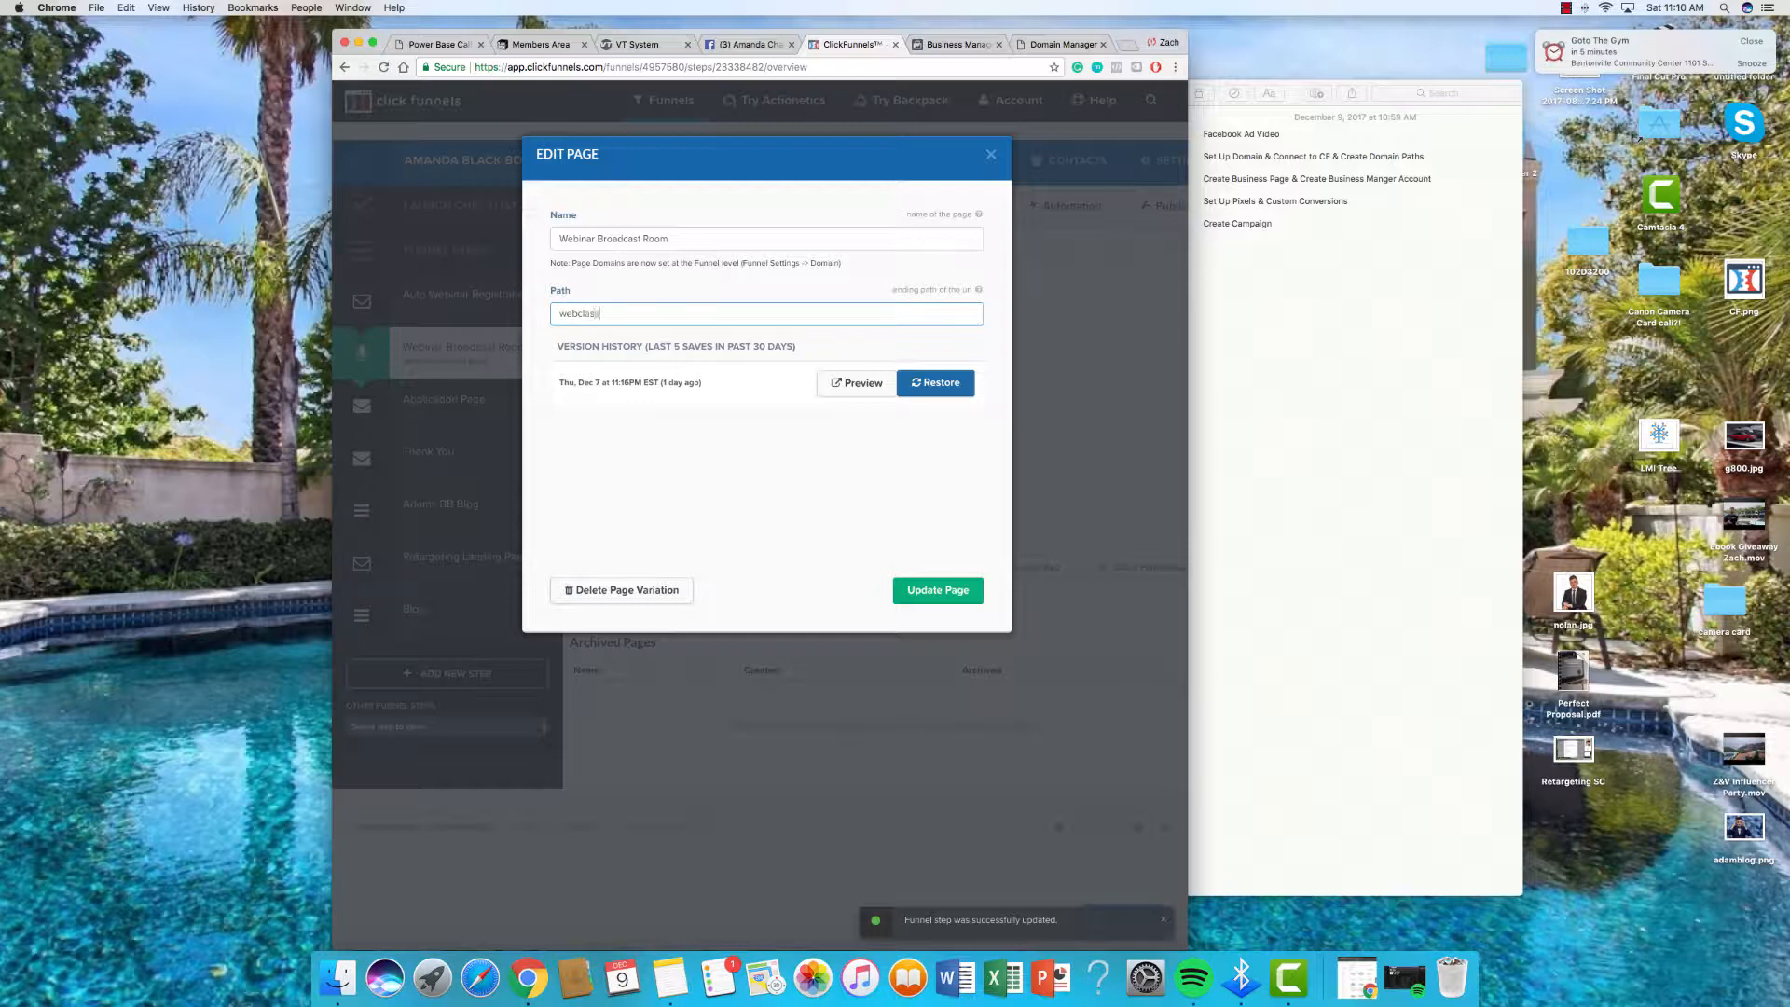
left_click(970, 590)
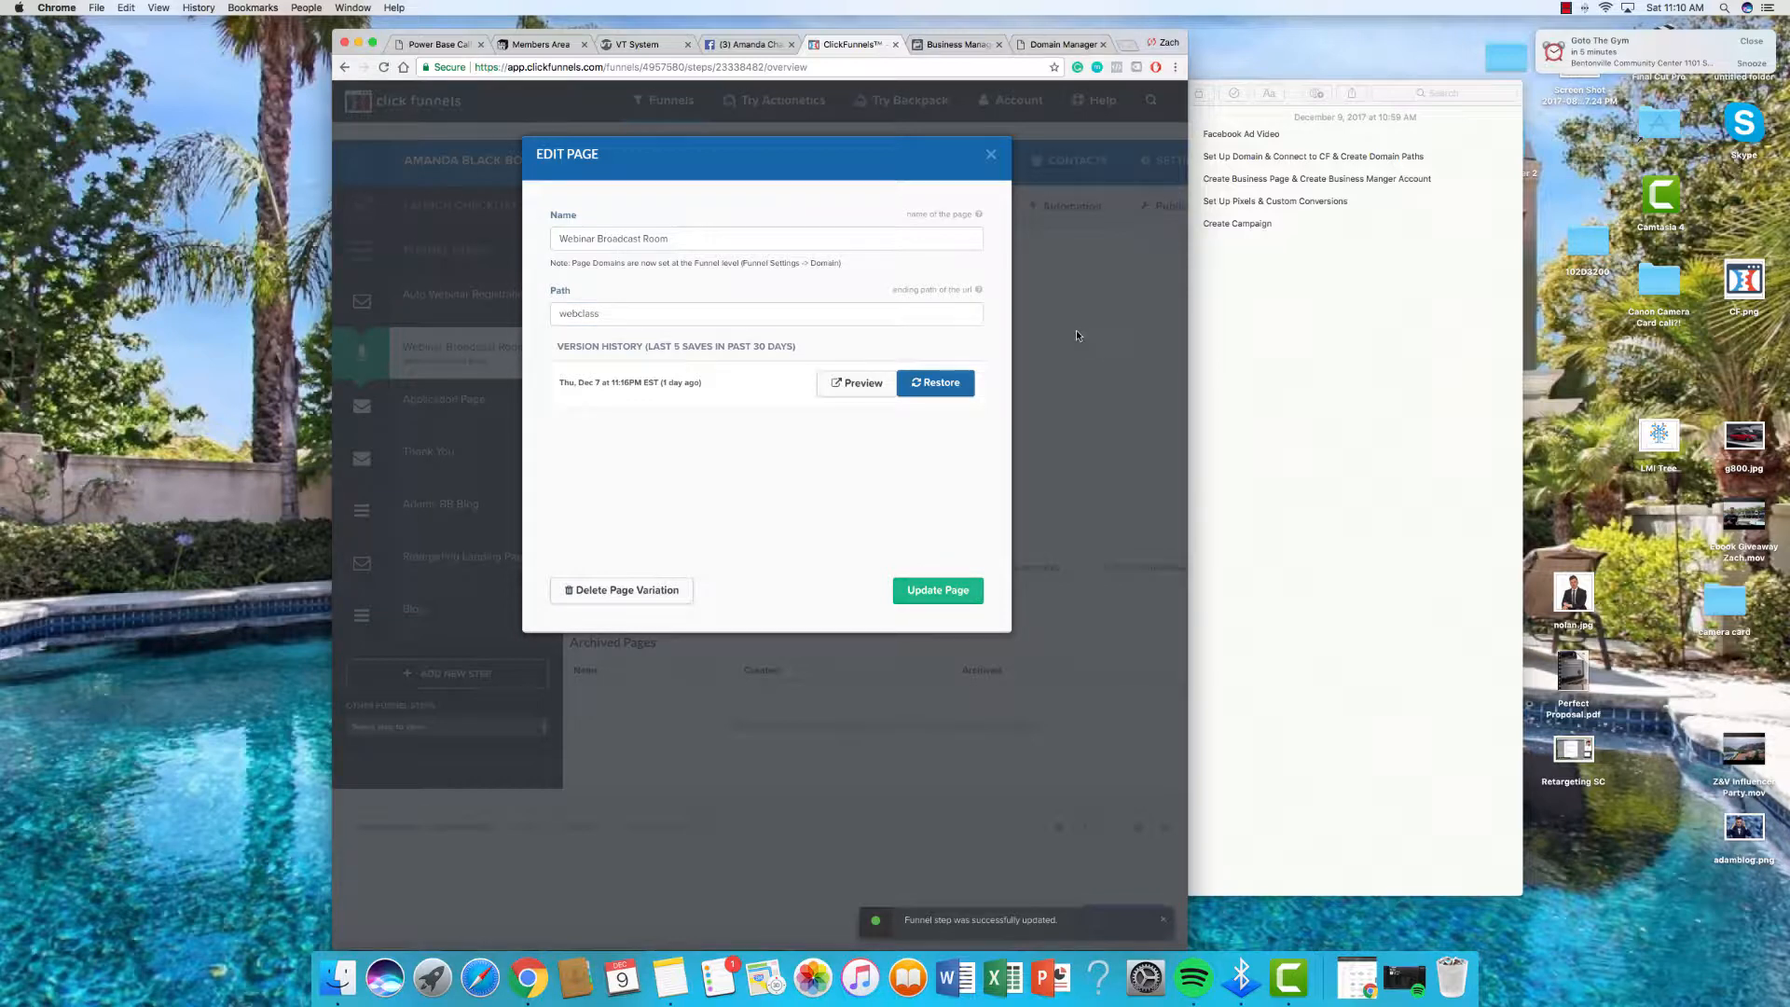
left_click(1076, 335)
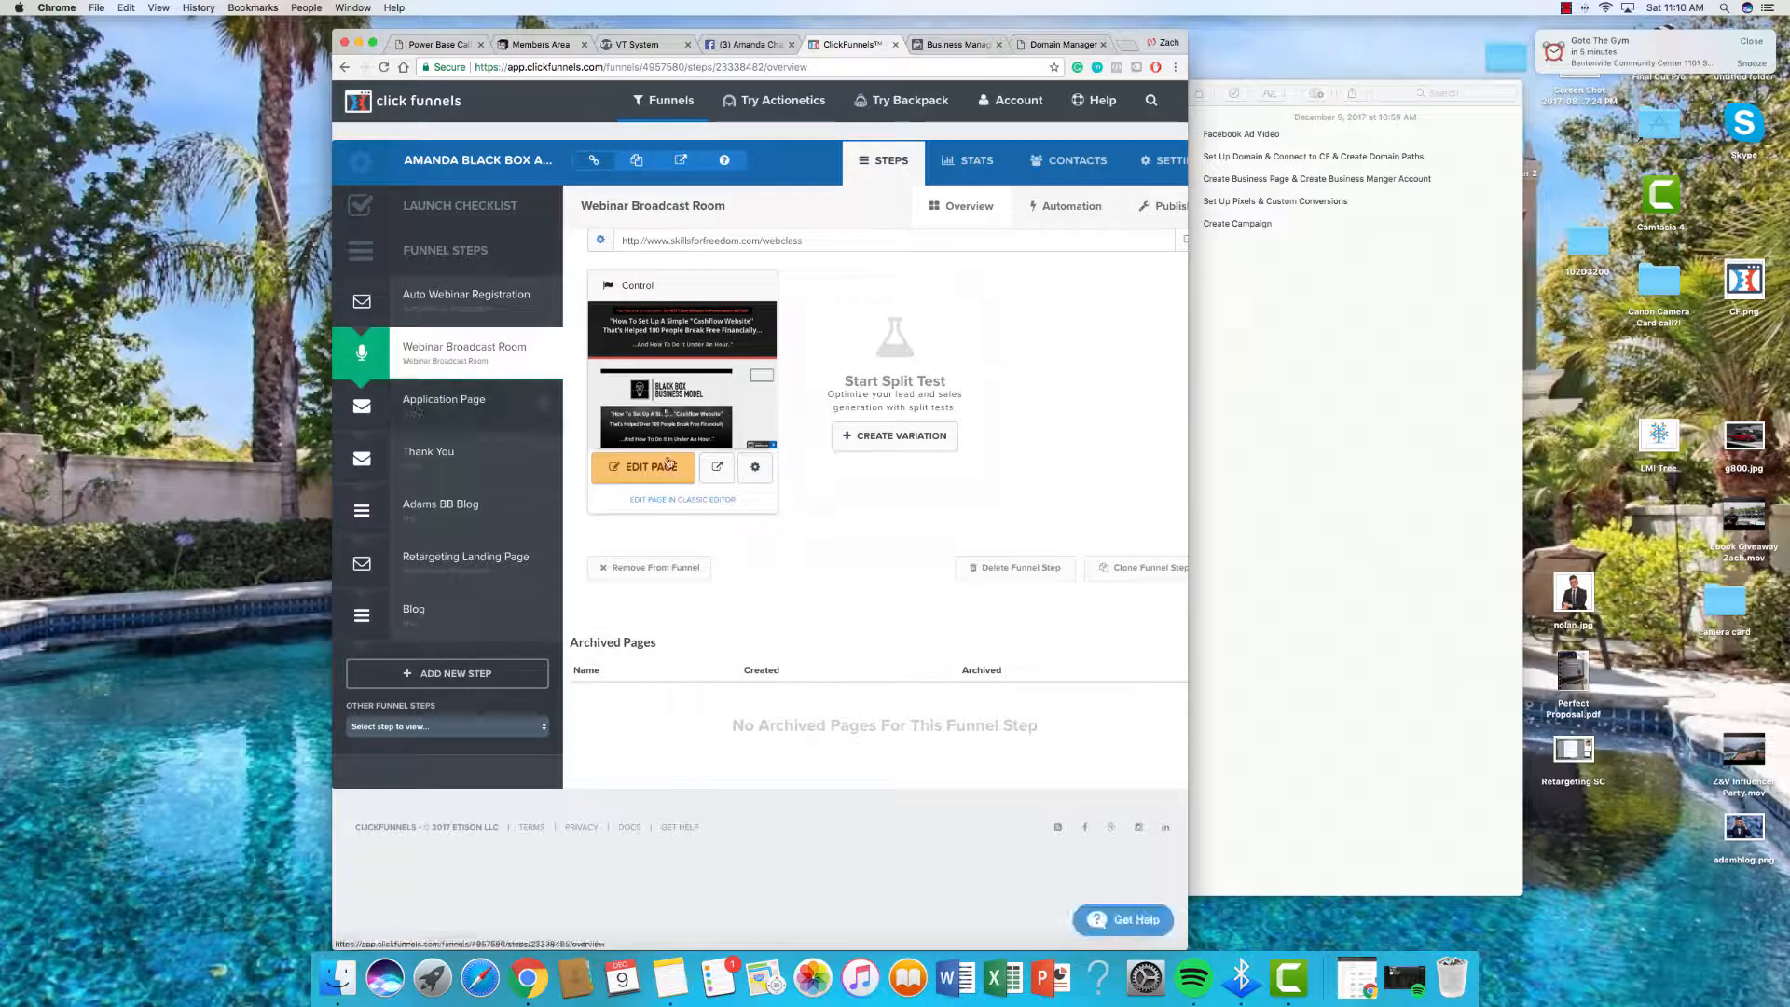
Step: Change the Application Page step's path to apply
left_click(444, 402)
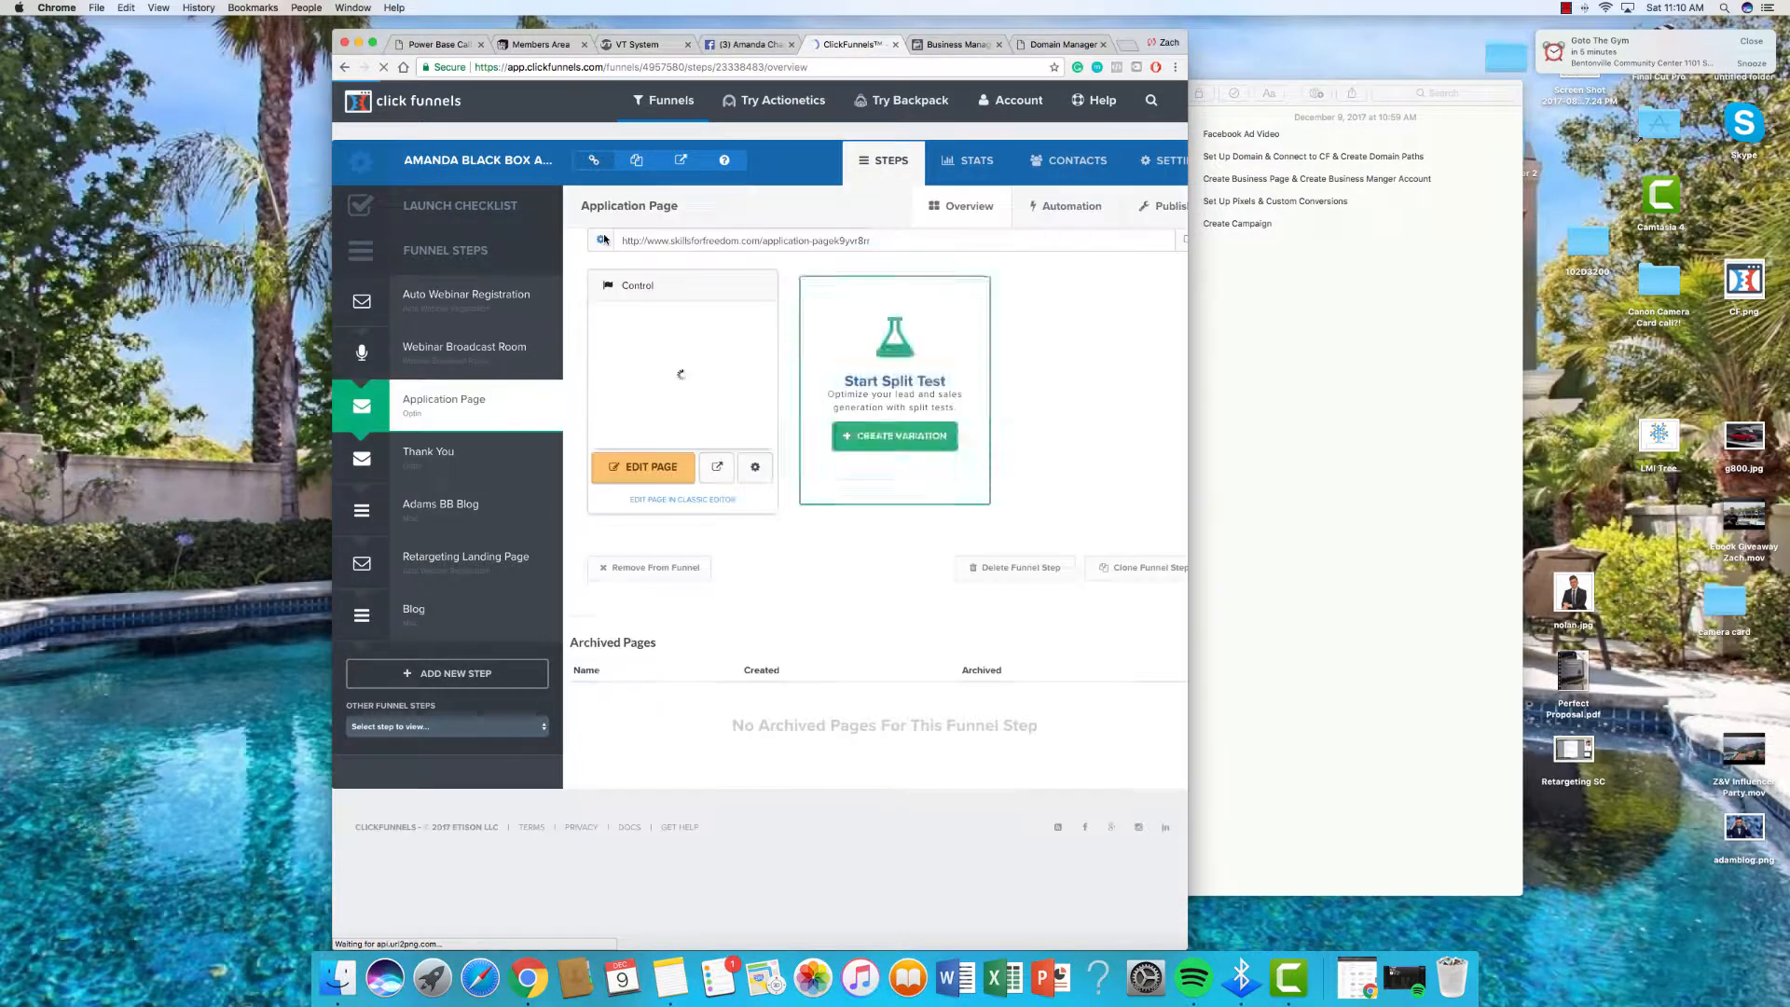
left_click(603, 240)
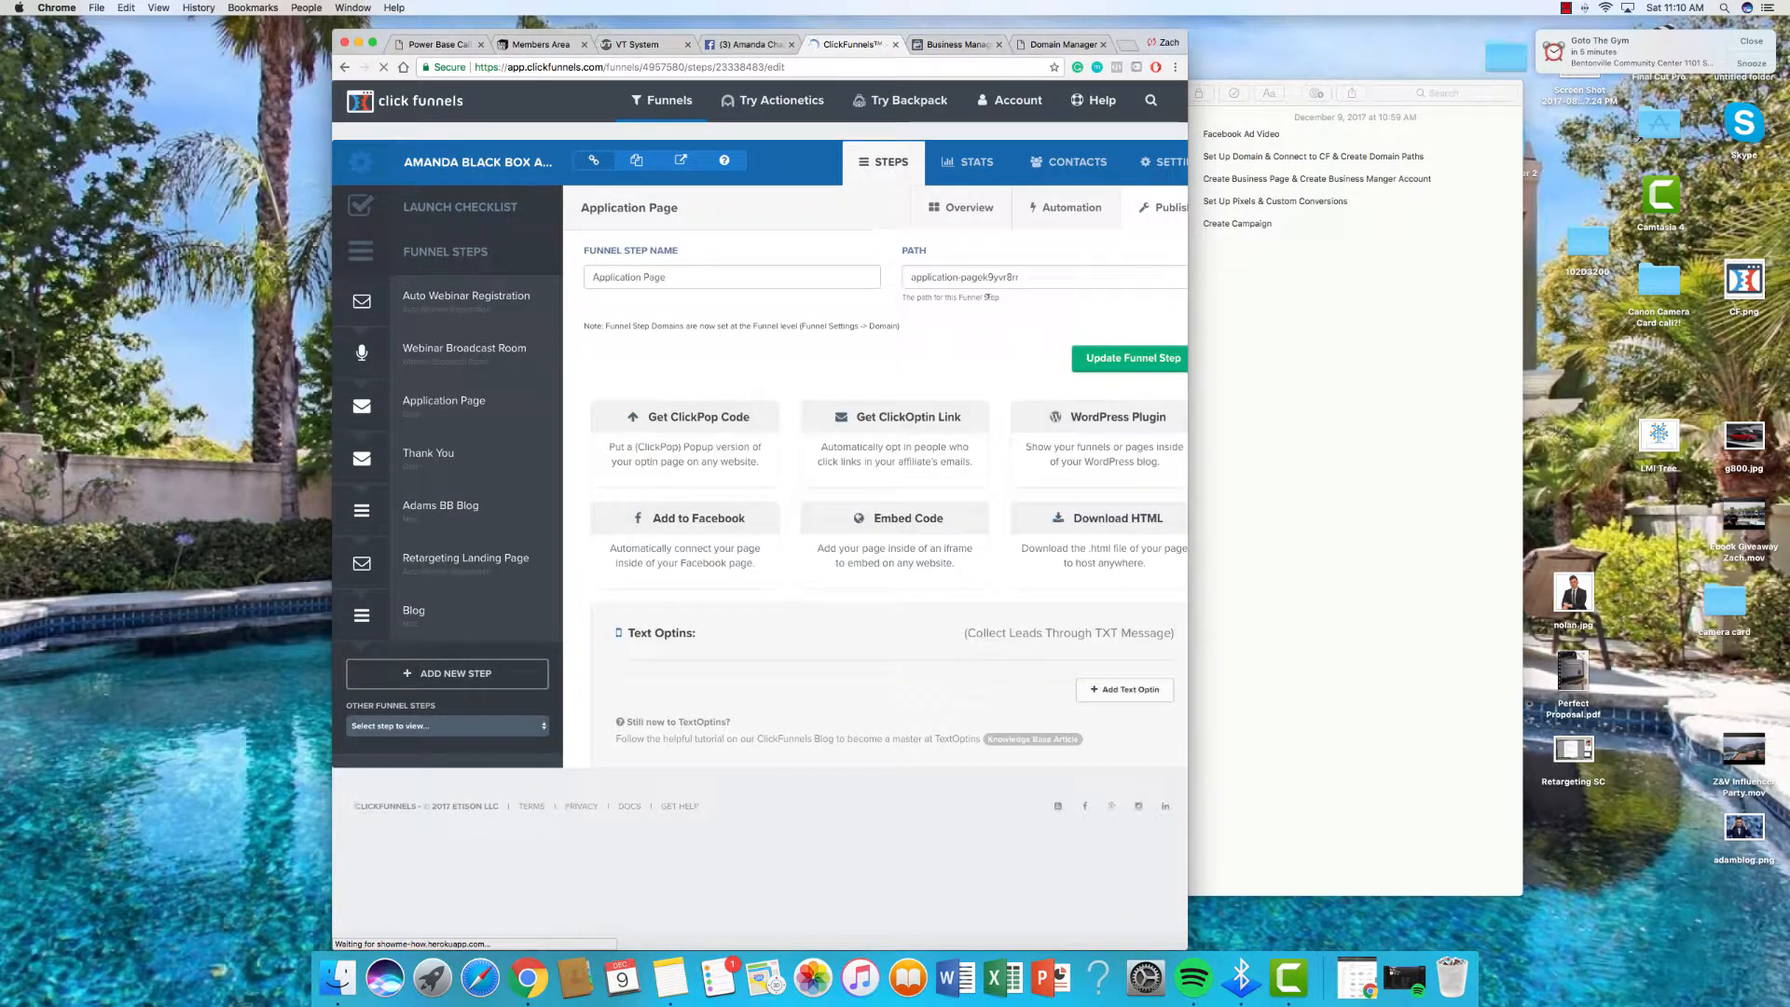
triple_click(991, 277)
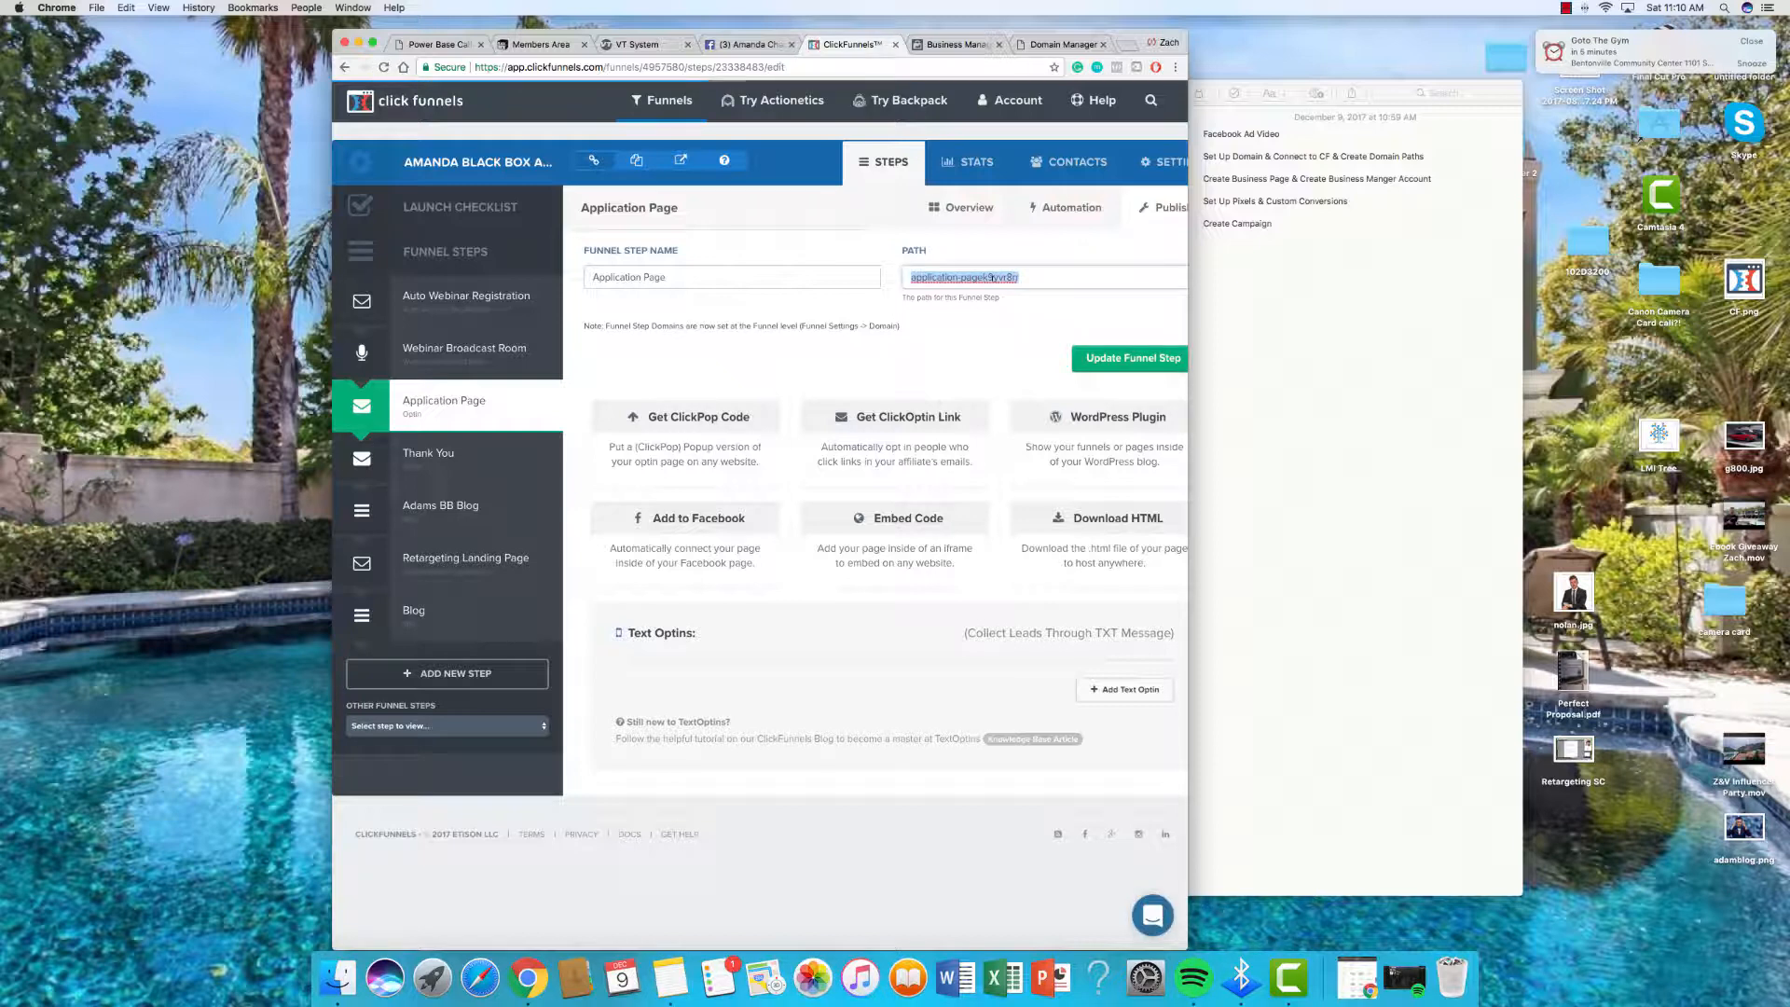
key("BackSpace")
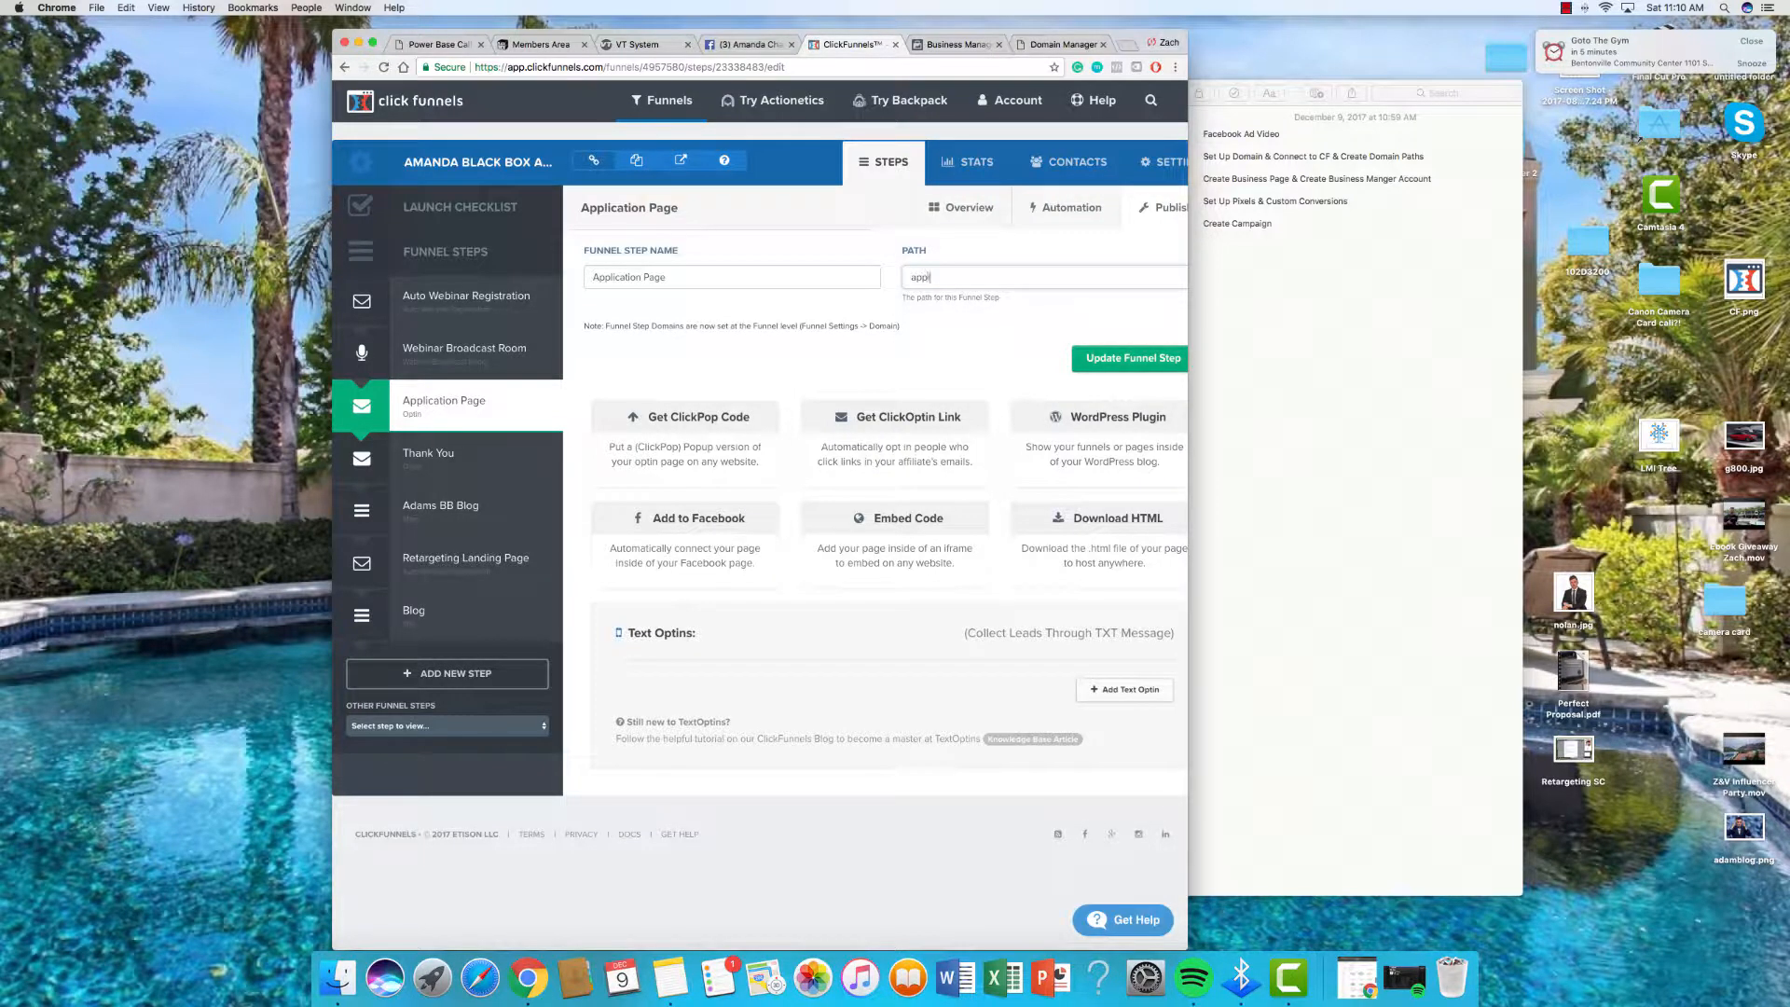
type("apply")
left_click(1152, 355)
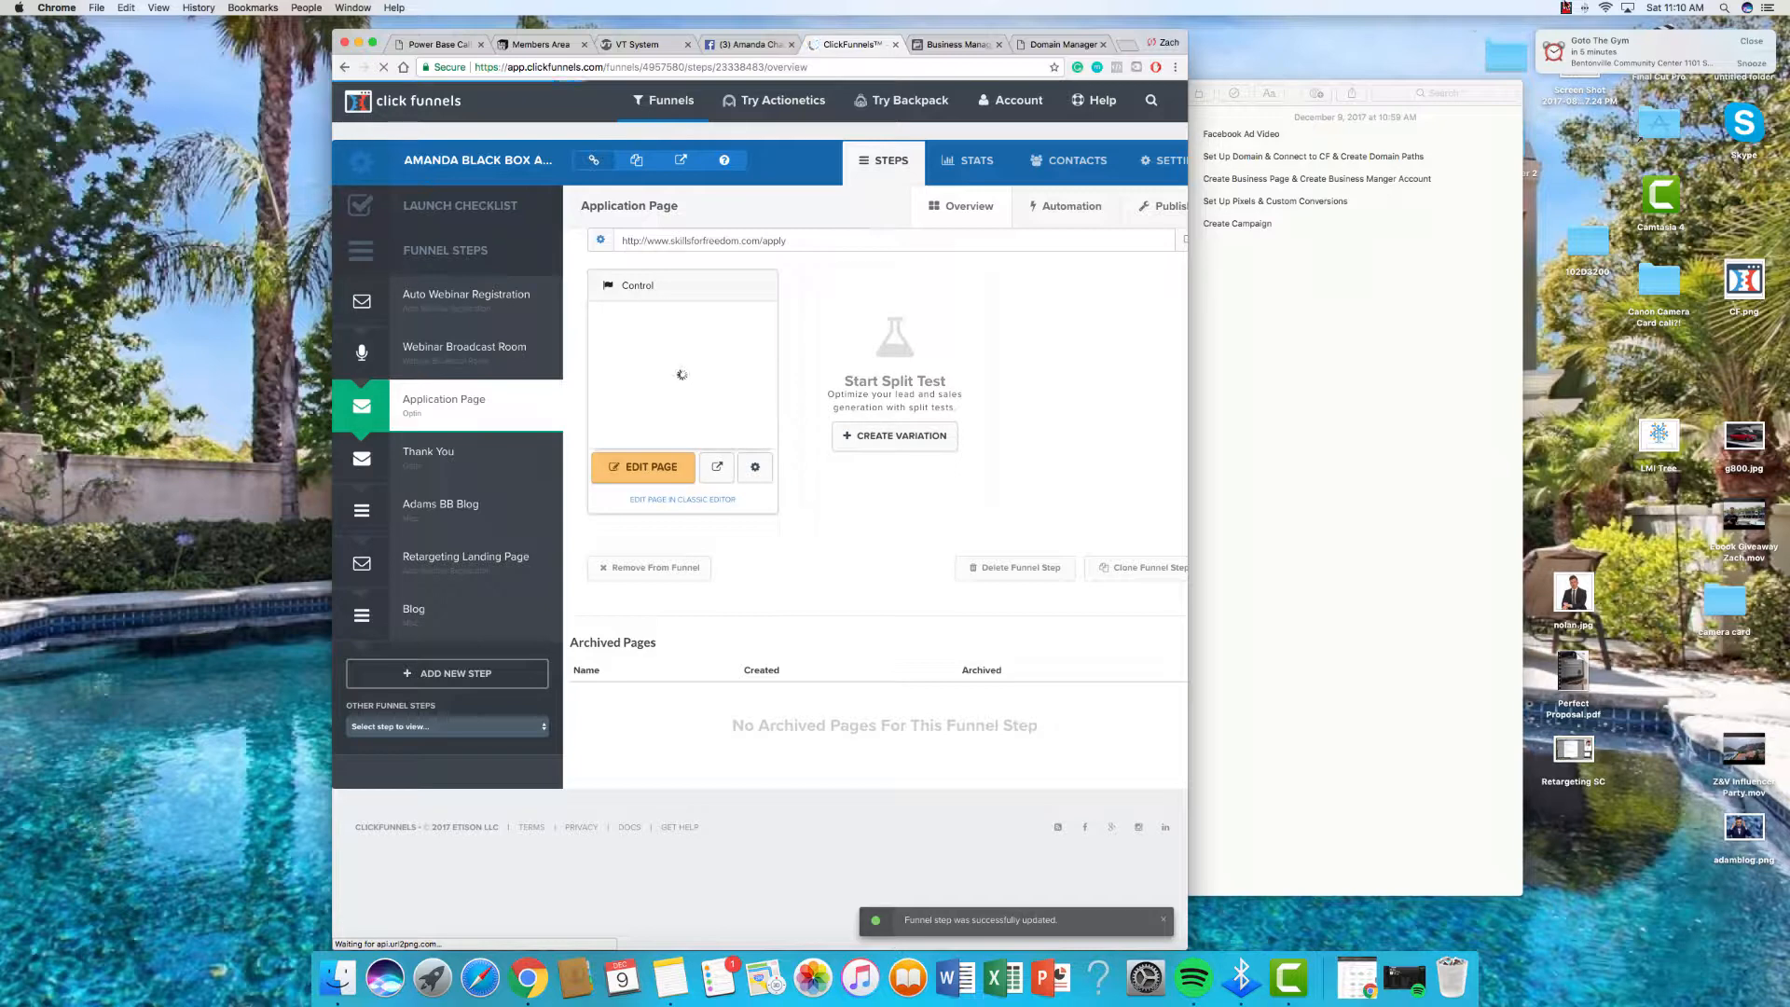
left_click(1567, 7)
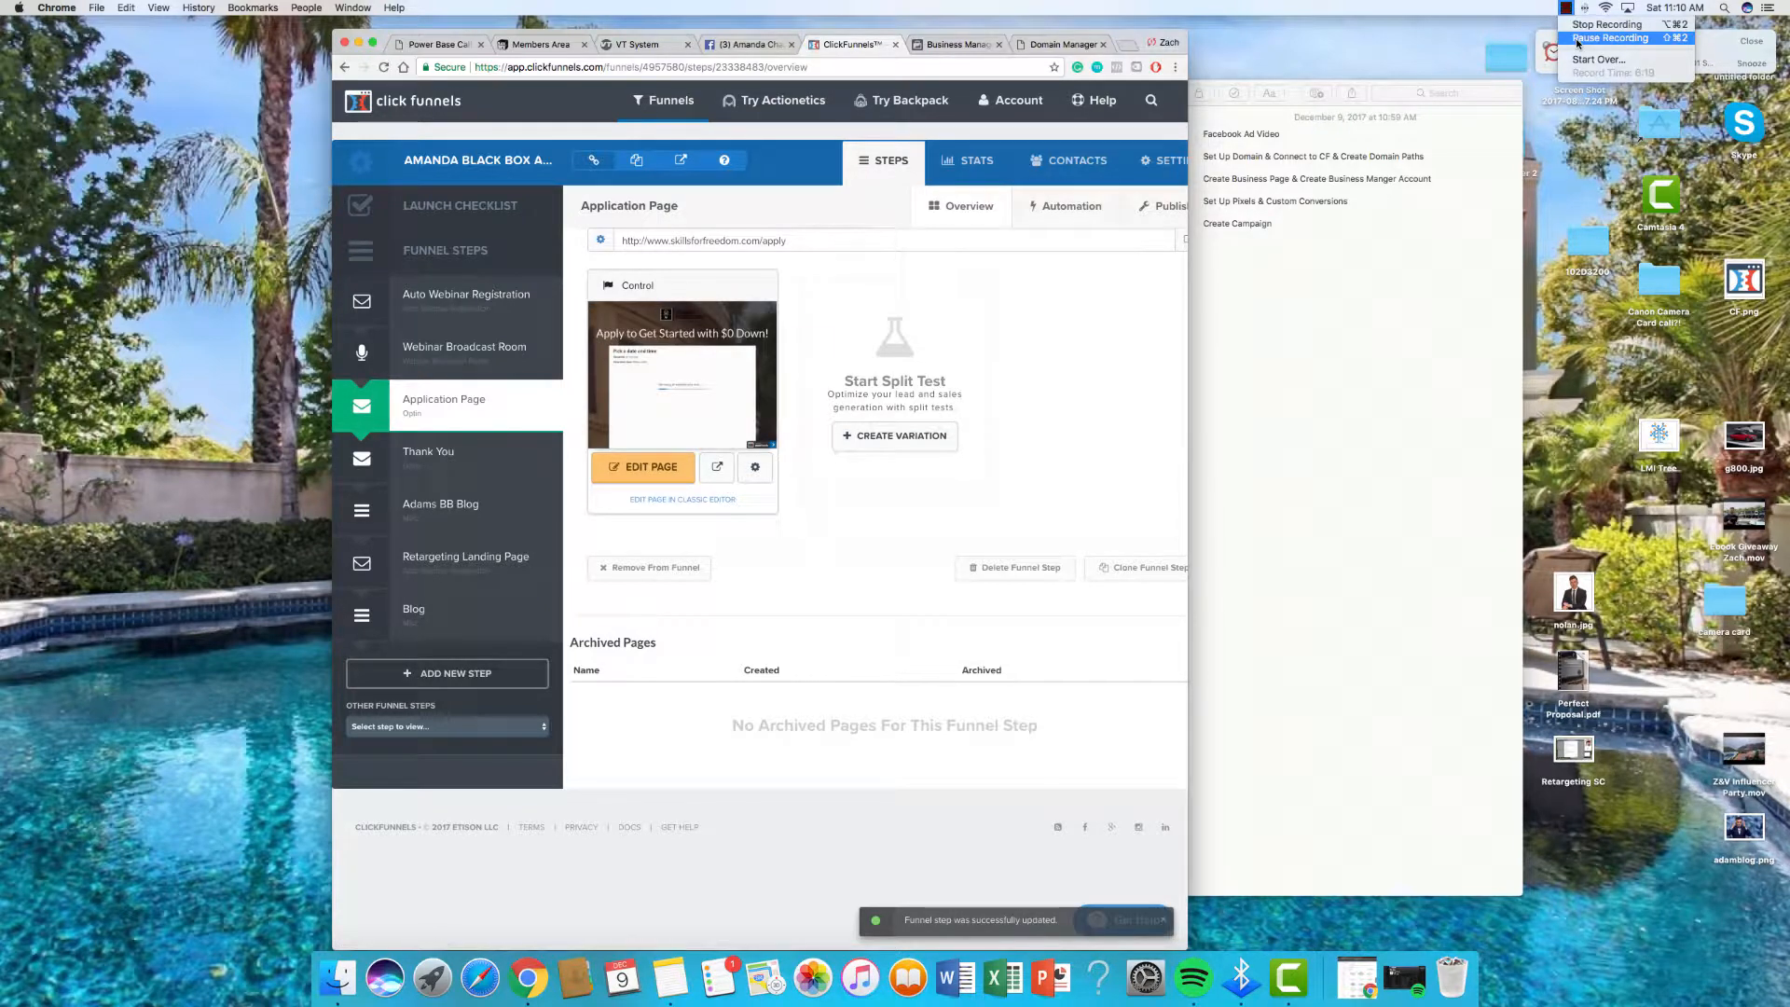
Step: Open the funnel-wide settings and retype the funnel path as blackbox
left_click(1577, 38)
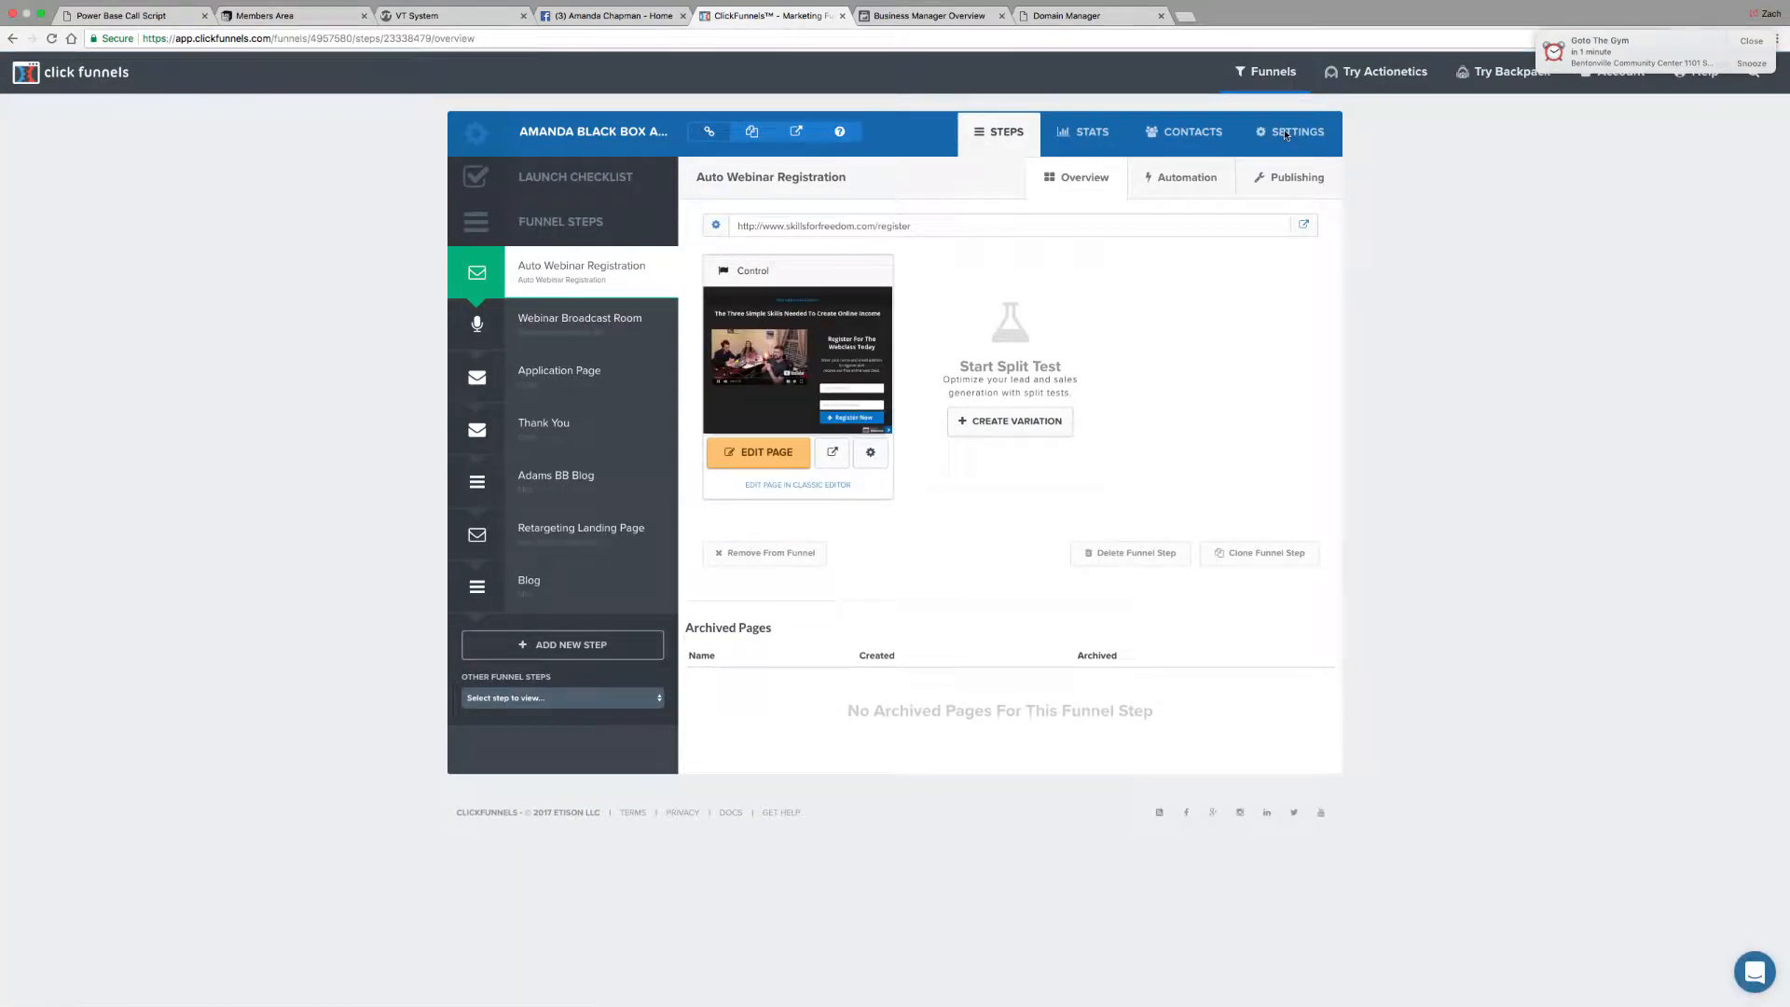
left_click(40, 13)
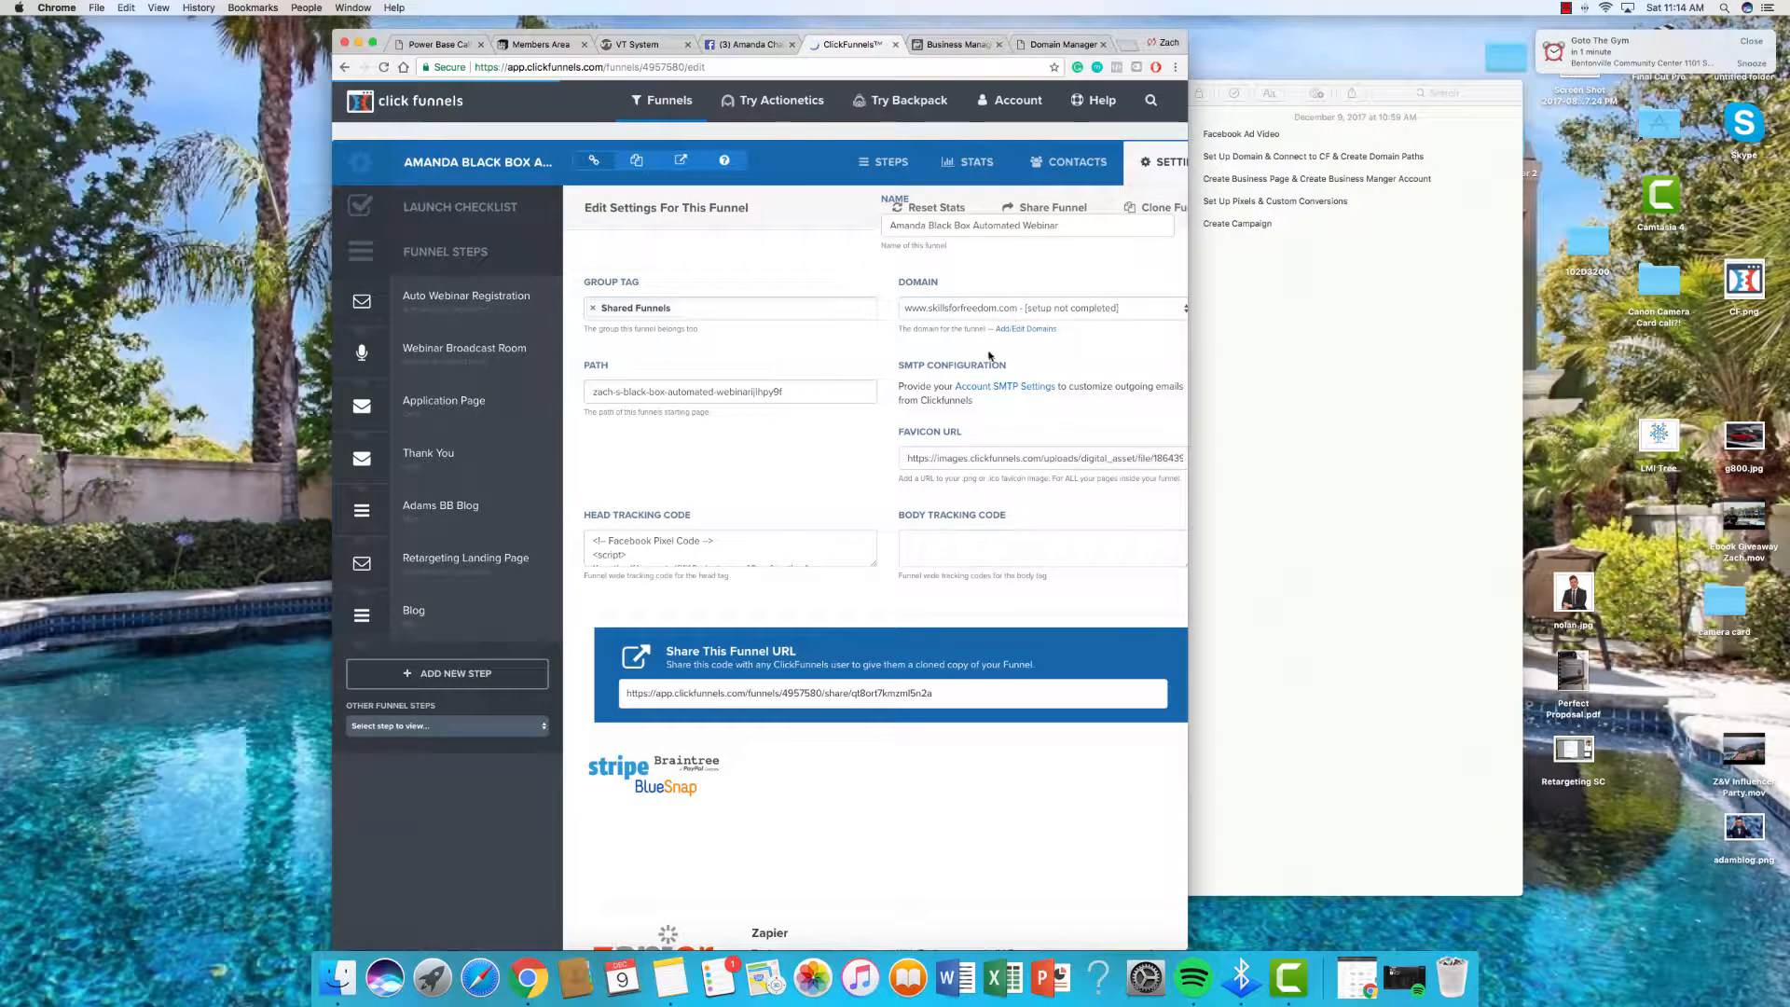
scroll(987, 459, "down", 2)
scroll(988, 456, "right", 1)
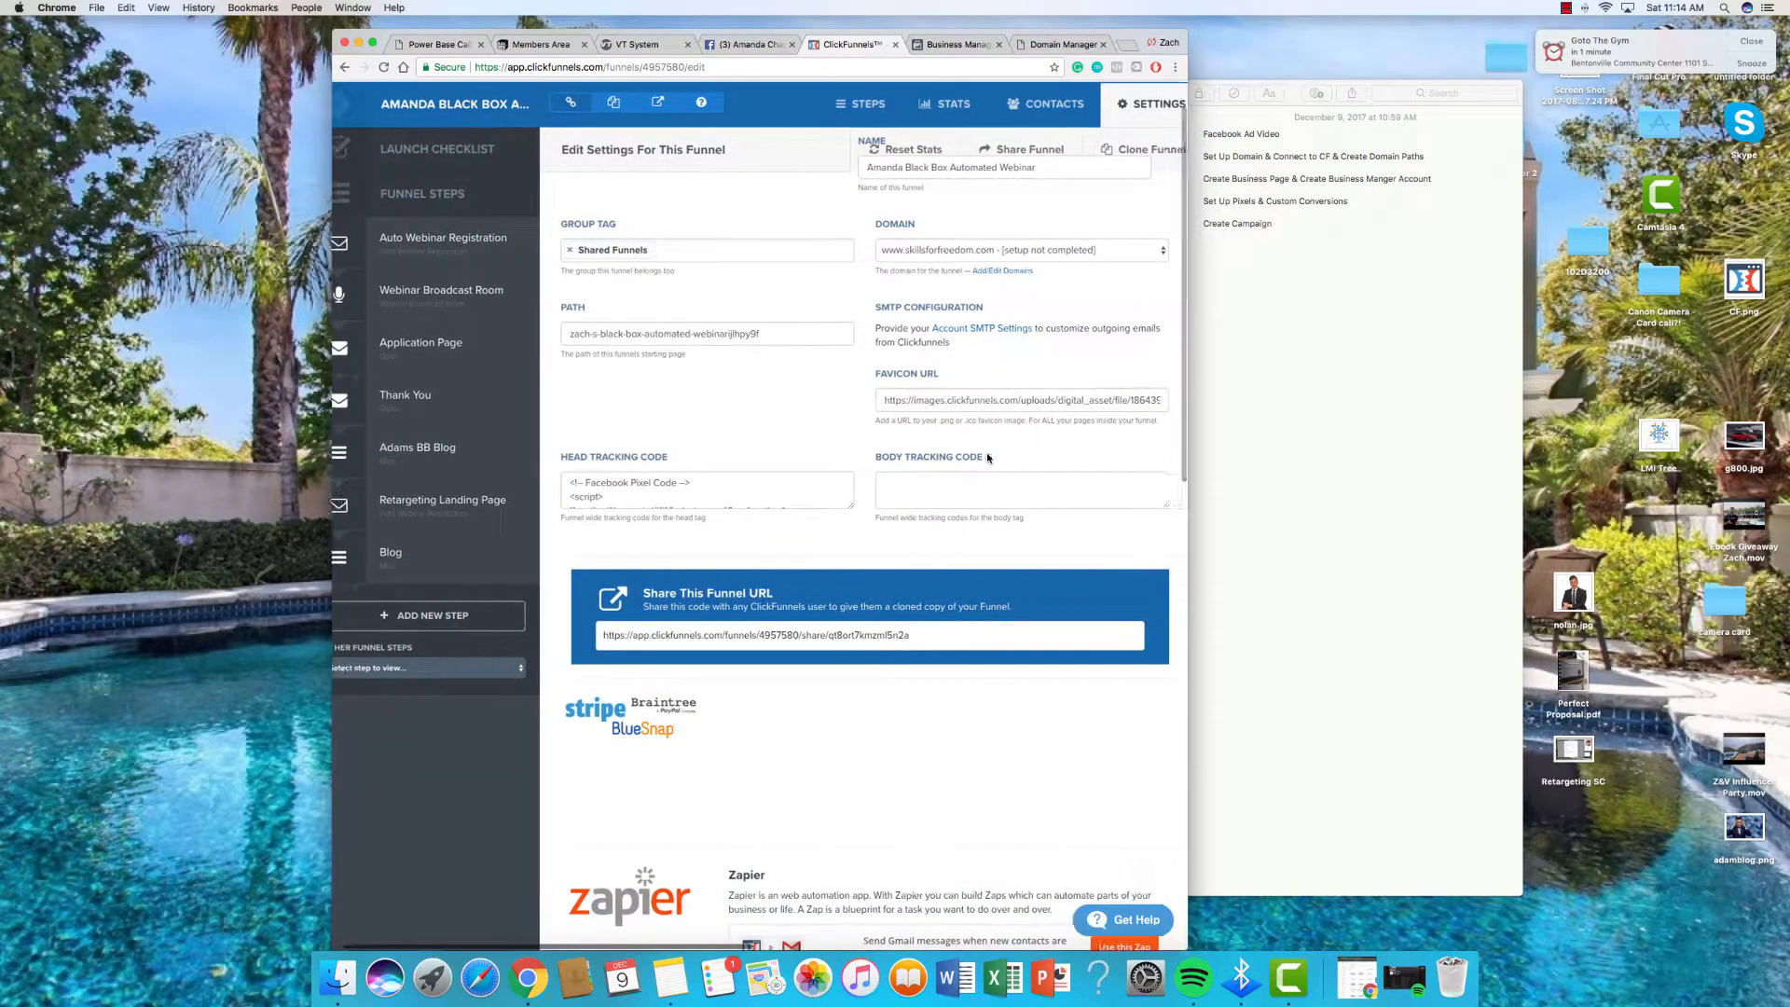
scroll(987, 456, "up", 2)
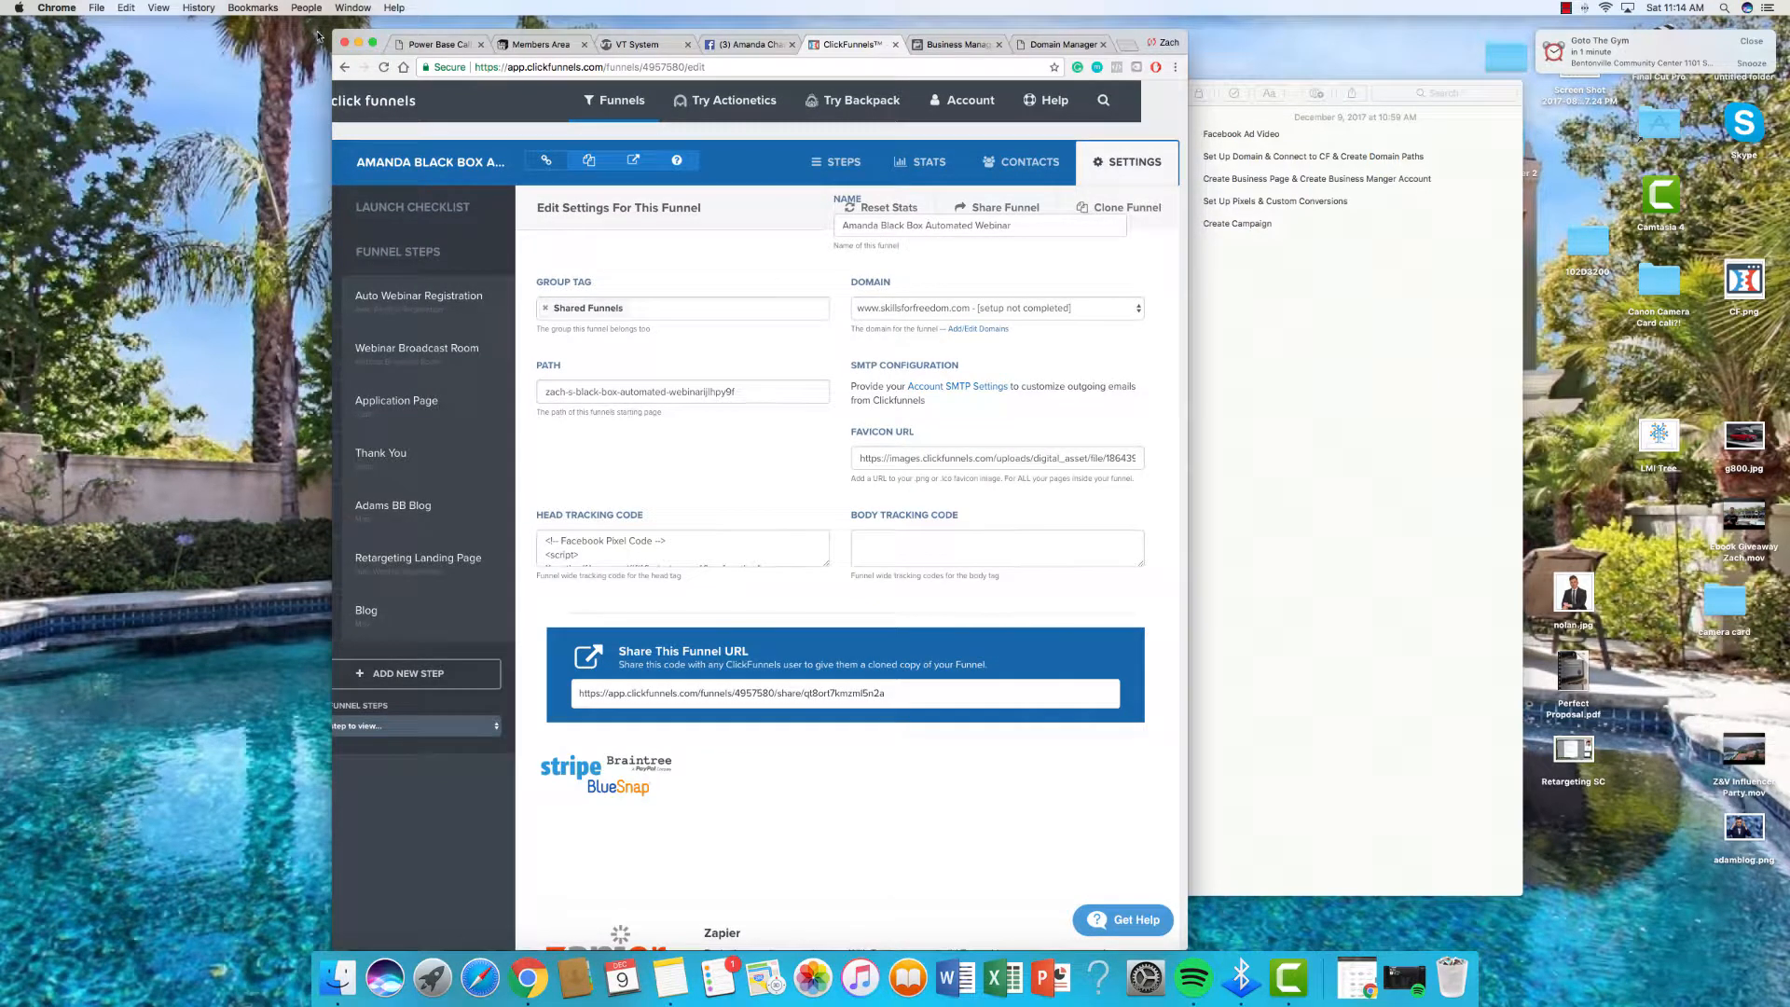
triple_click(730, 390)
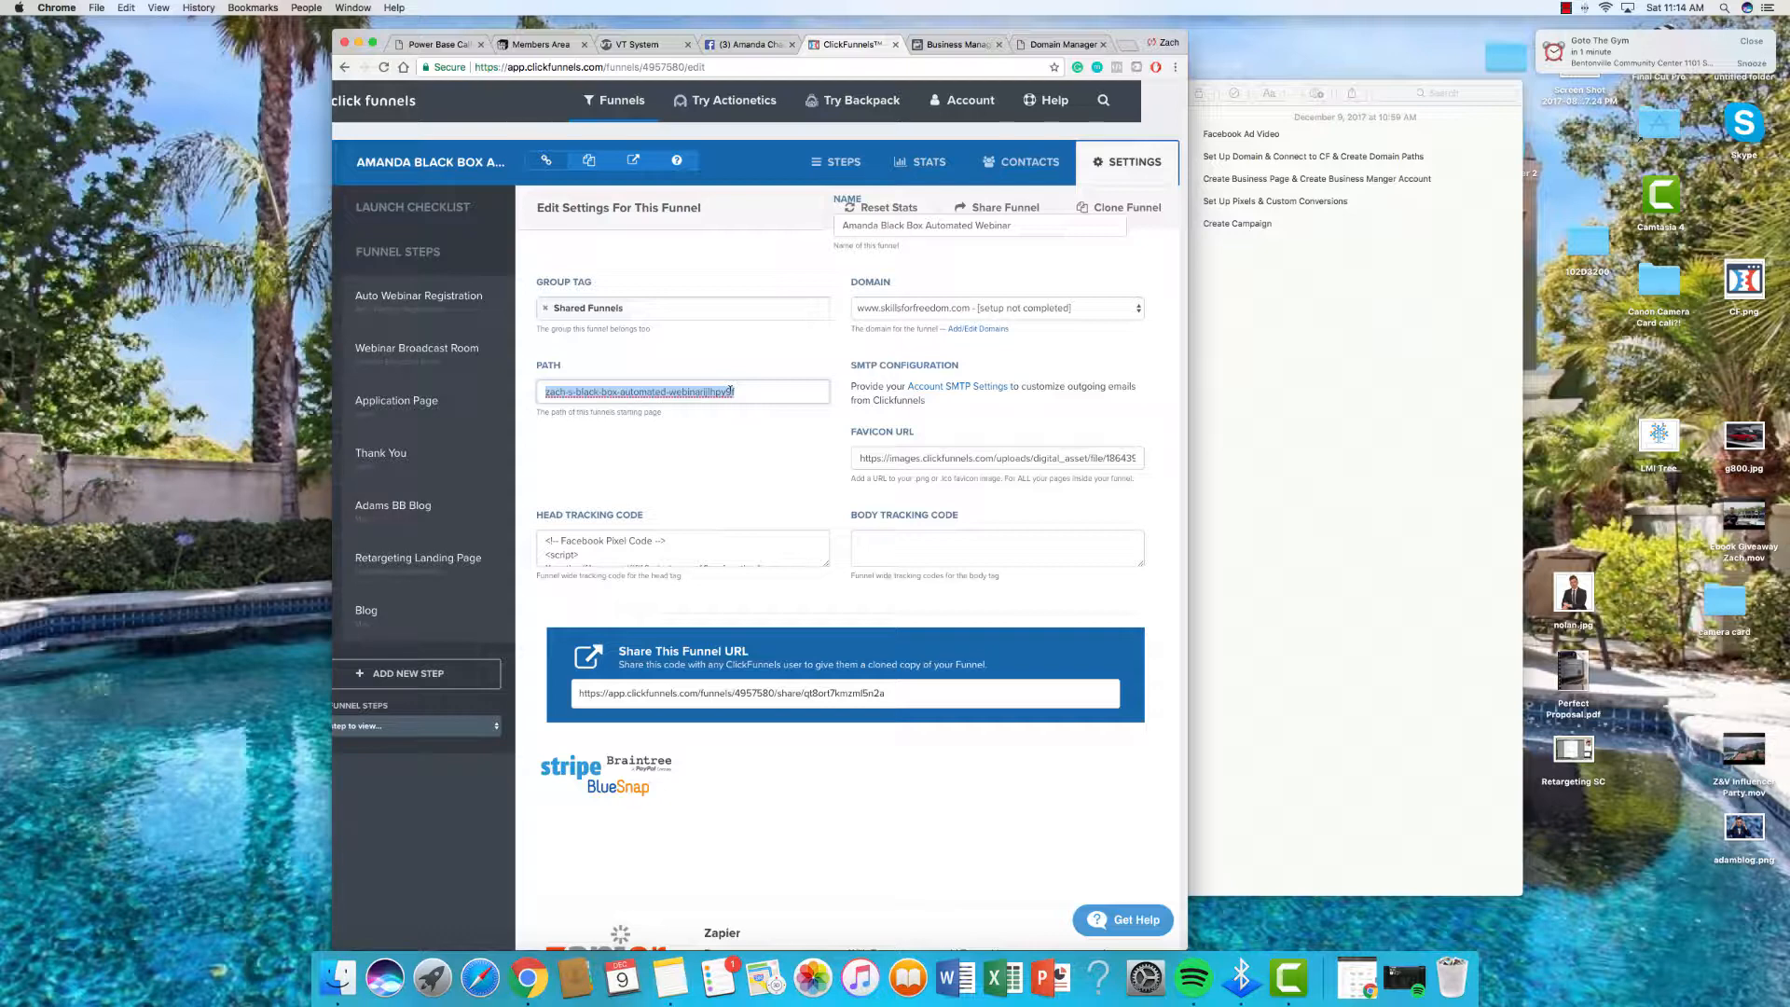
key("BackSpace")
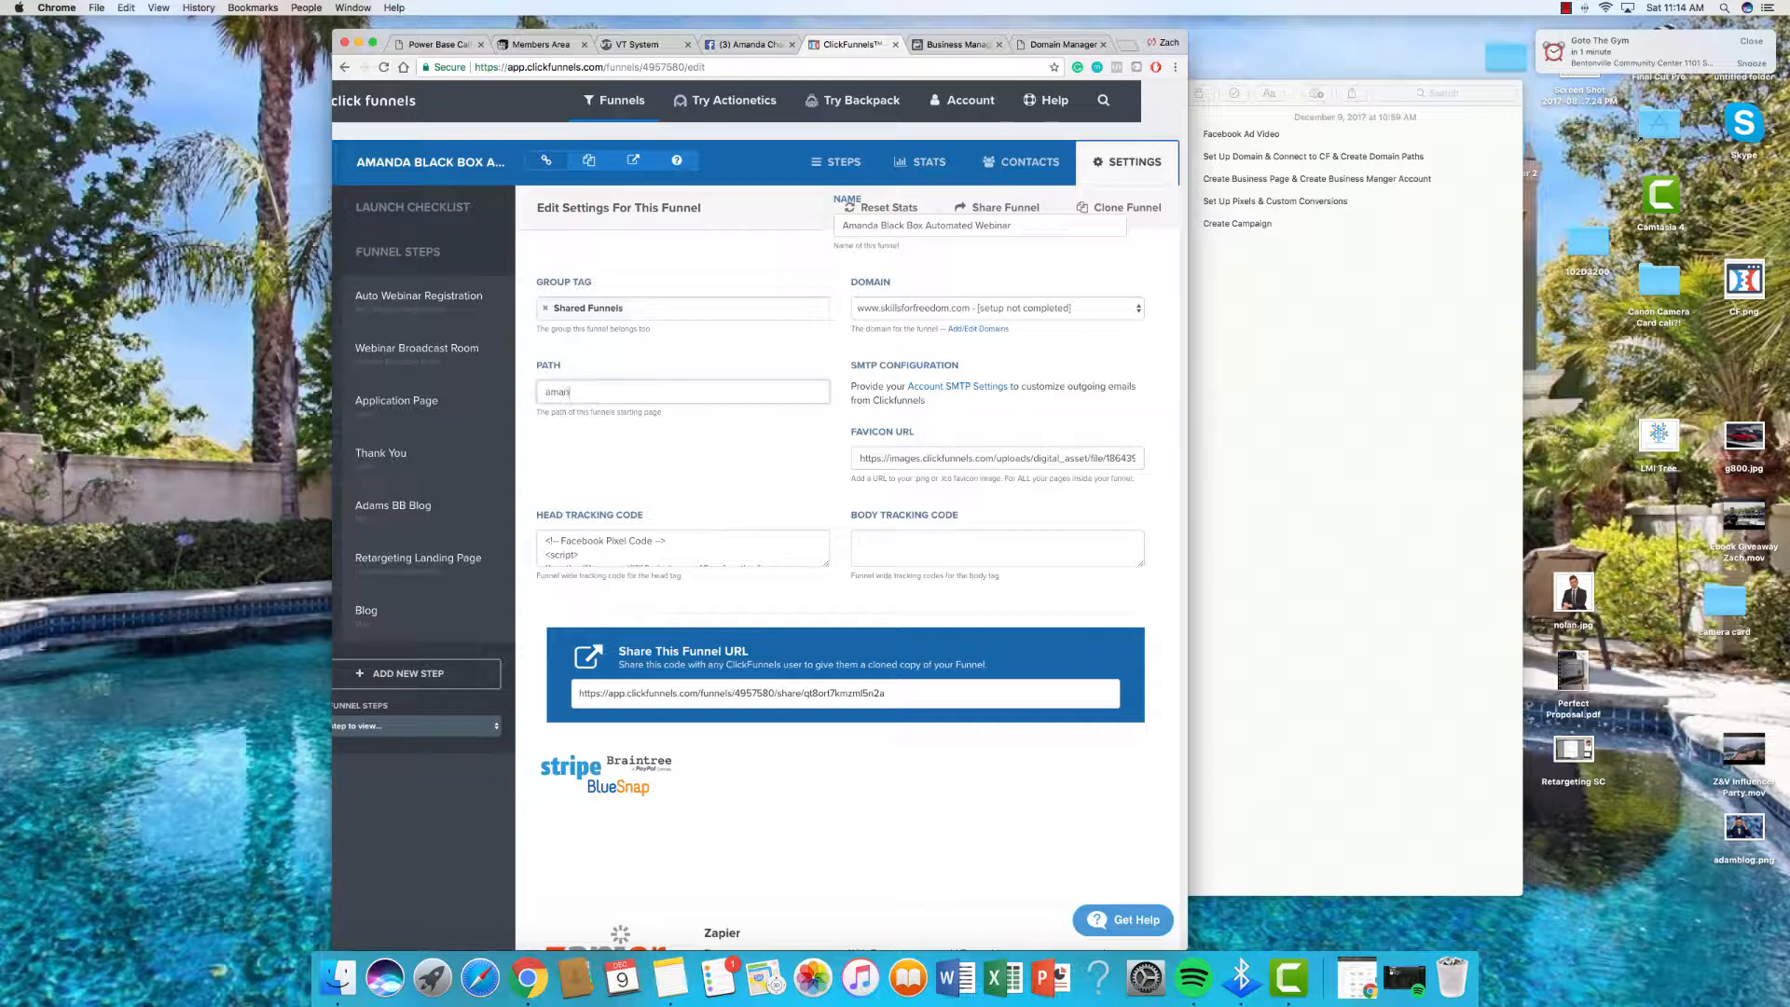
key("BackSpace")
type("ckbox")
scroll(704, 496, "down", 2)
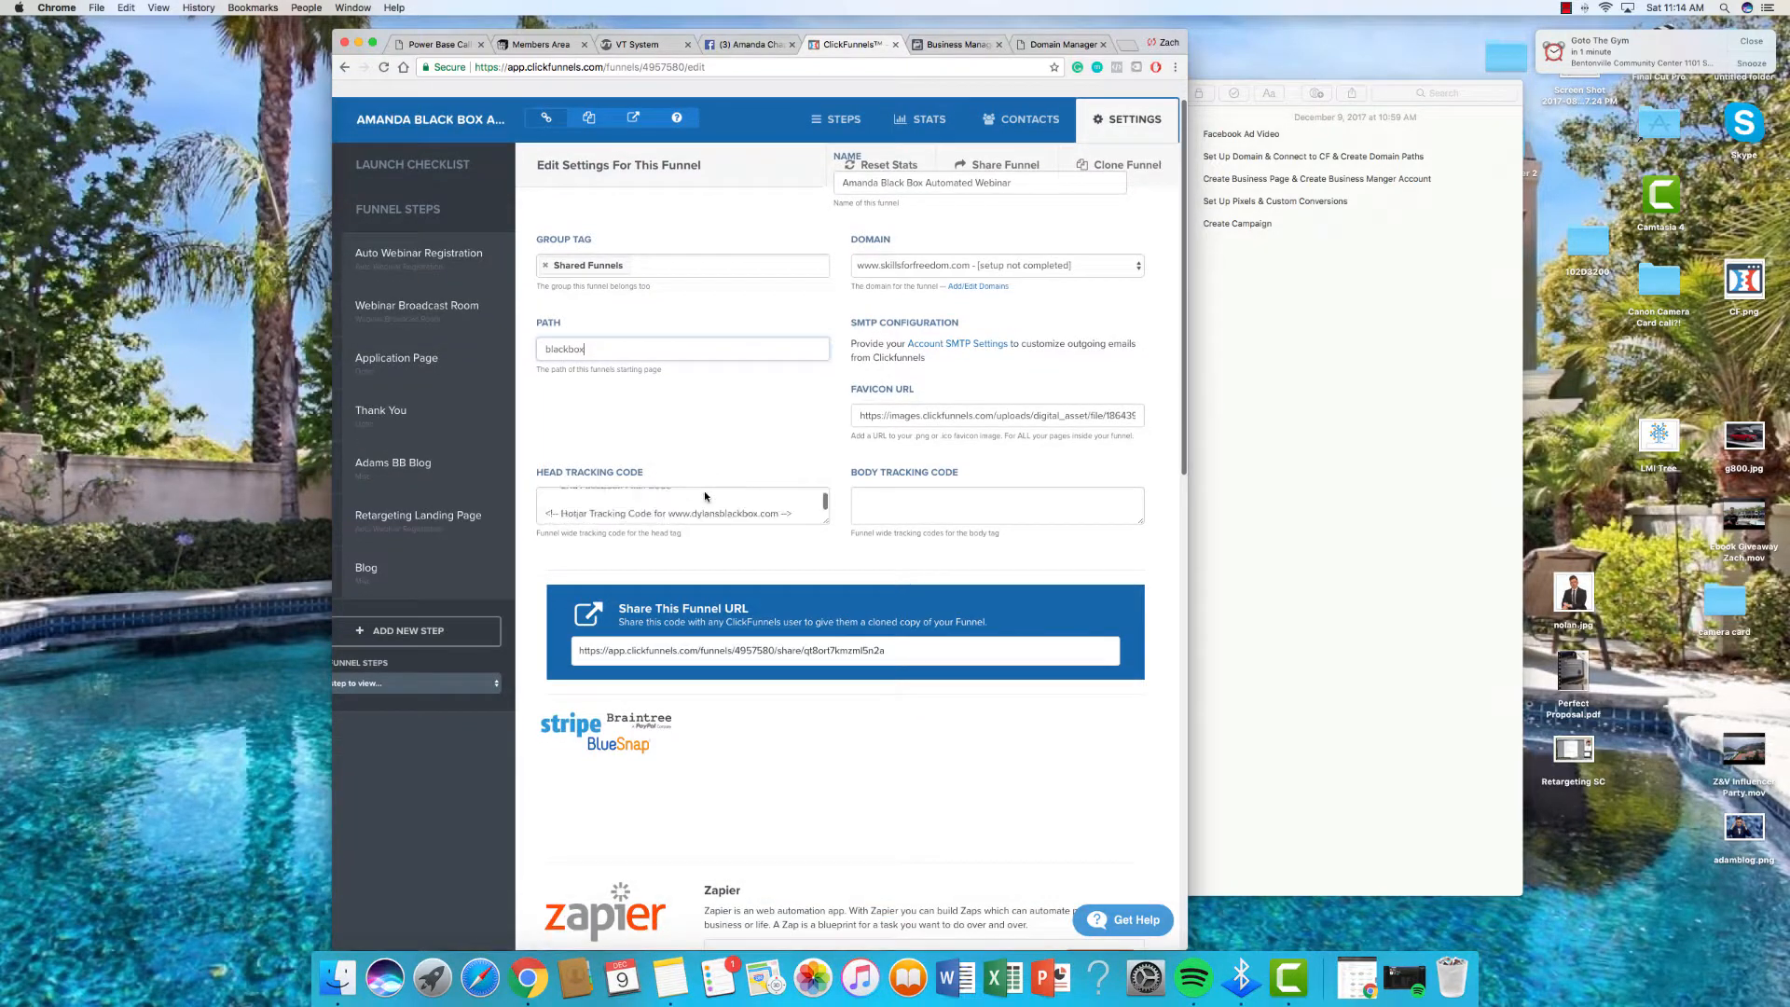
scroll(704, 496, "down", 20)
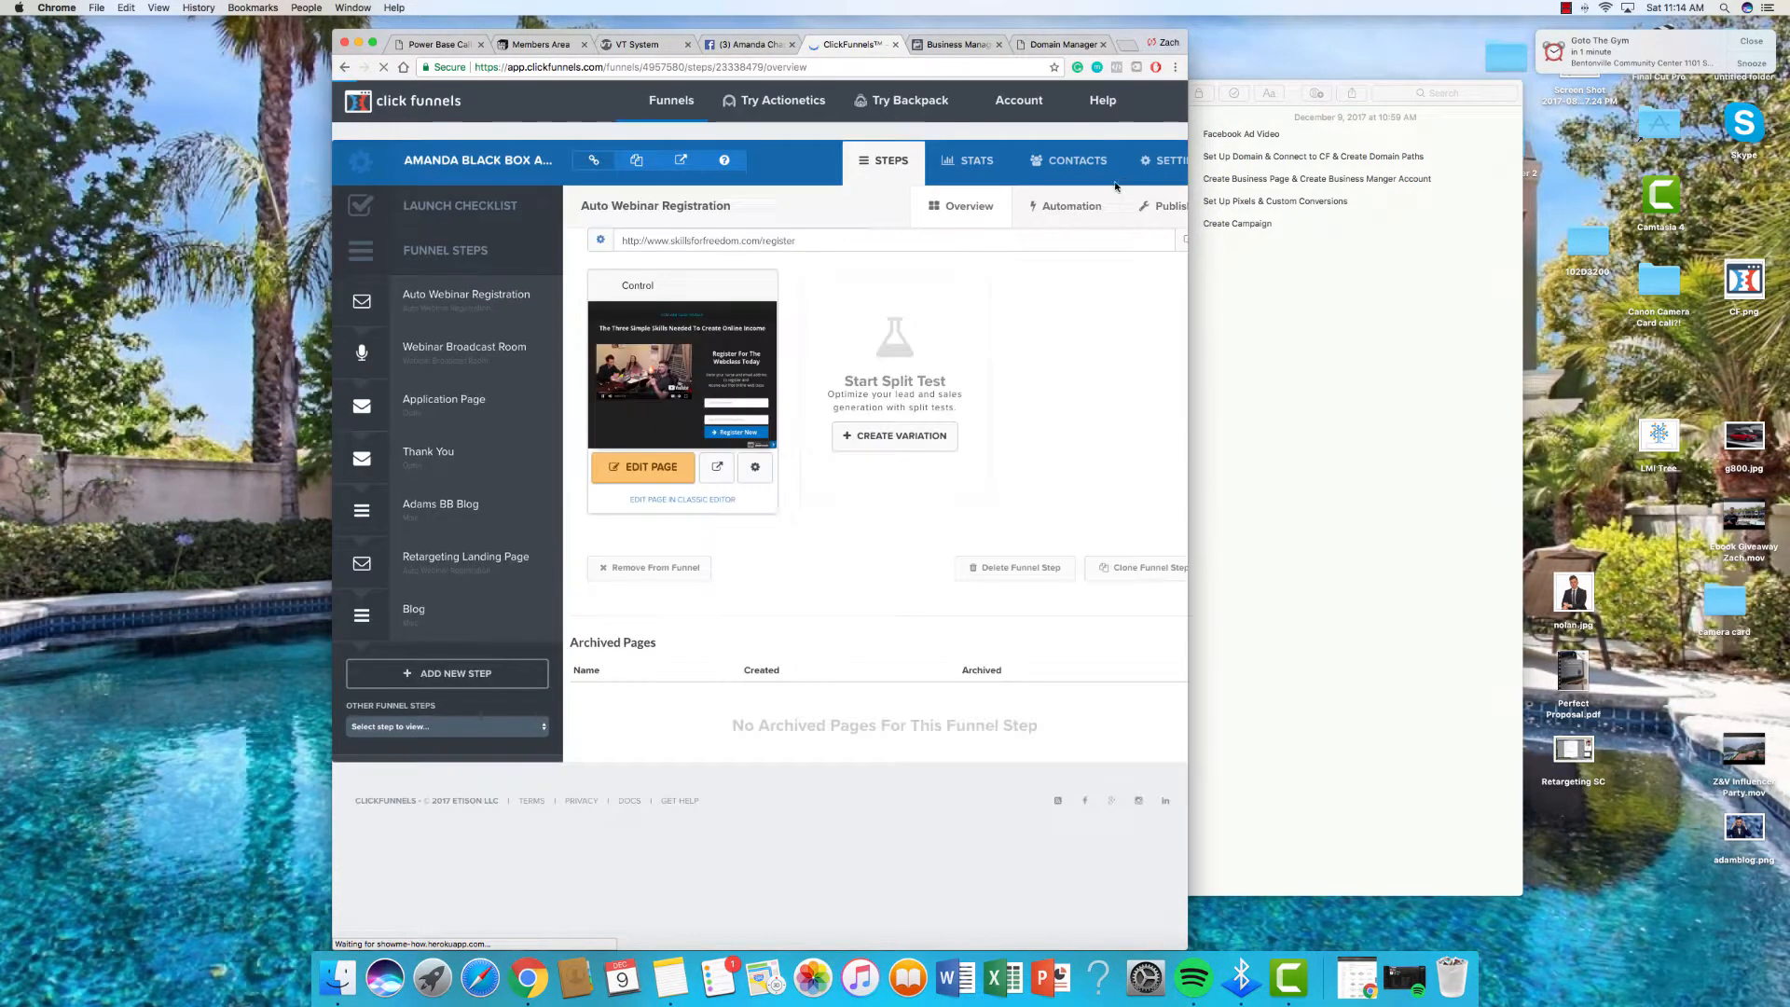
Step: Replace the funnel path blackbox with register and save the funnel settings
left_click(618, 506)
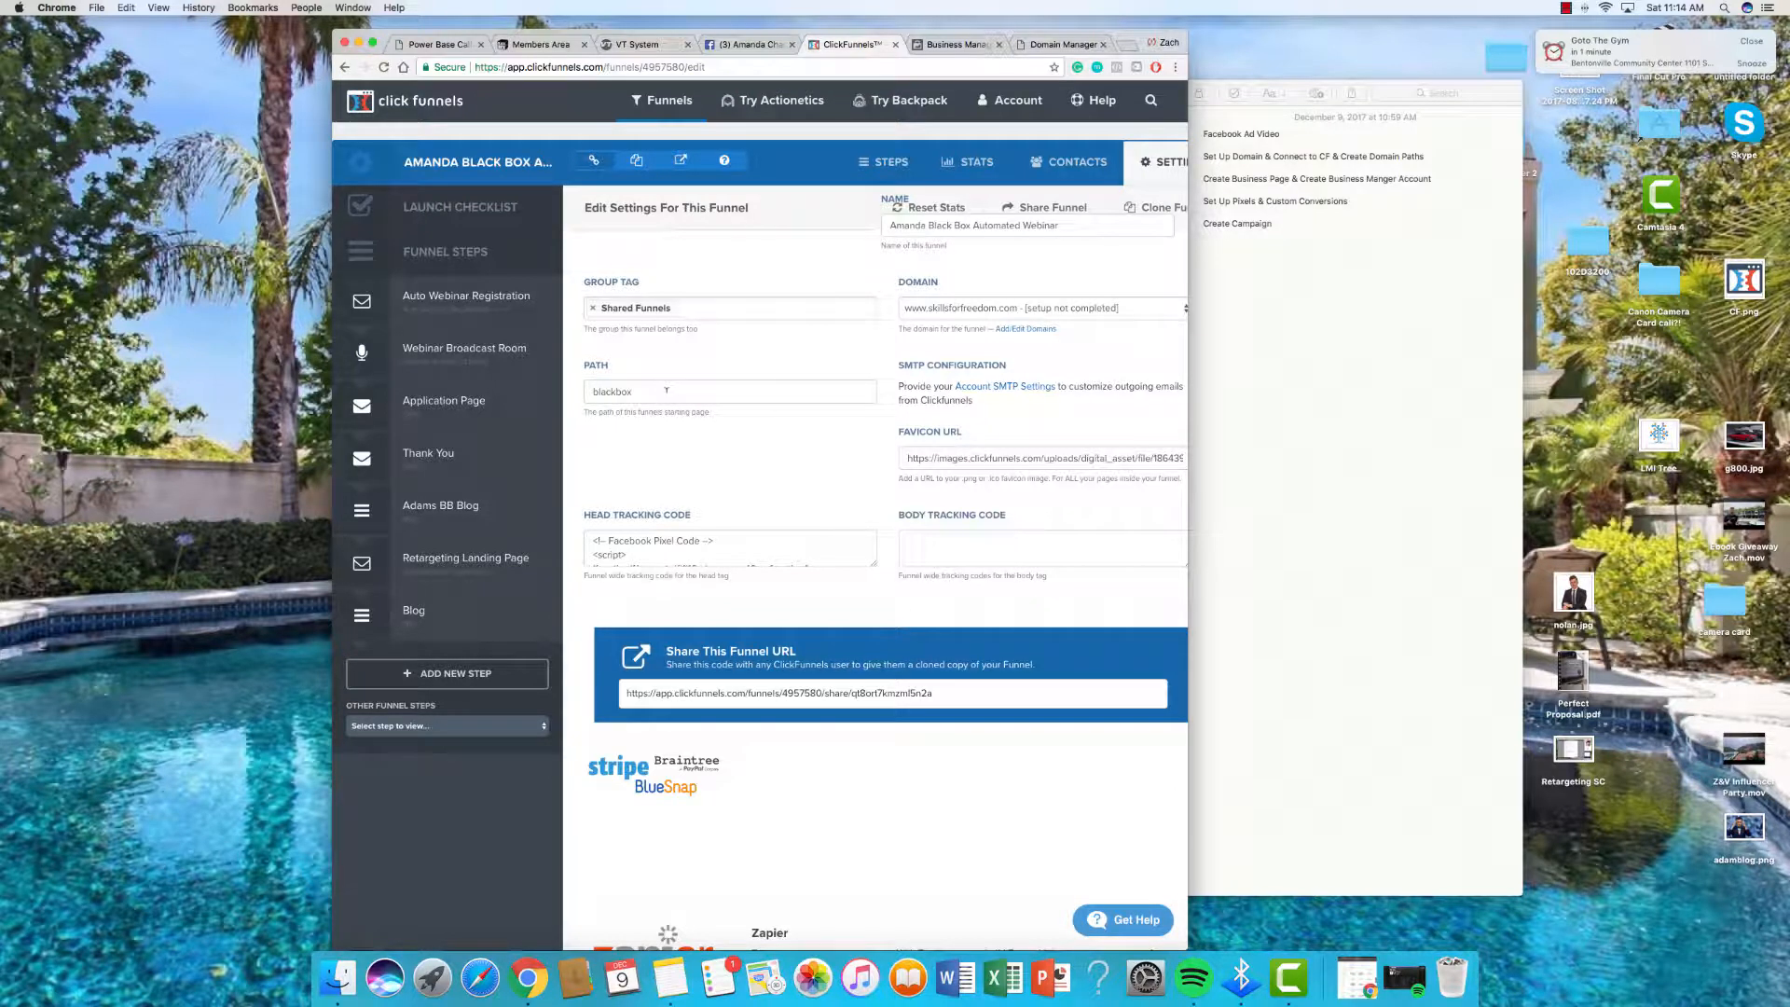
double_click(667, 389)
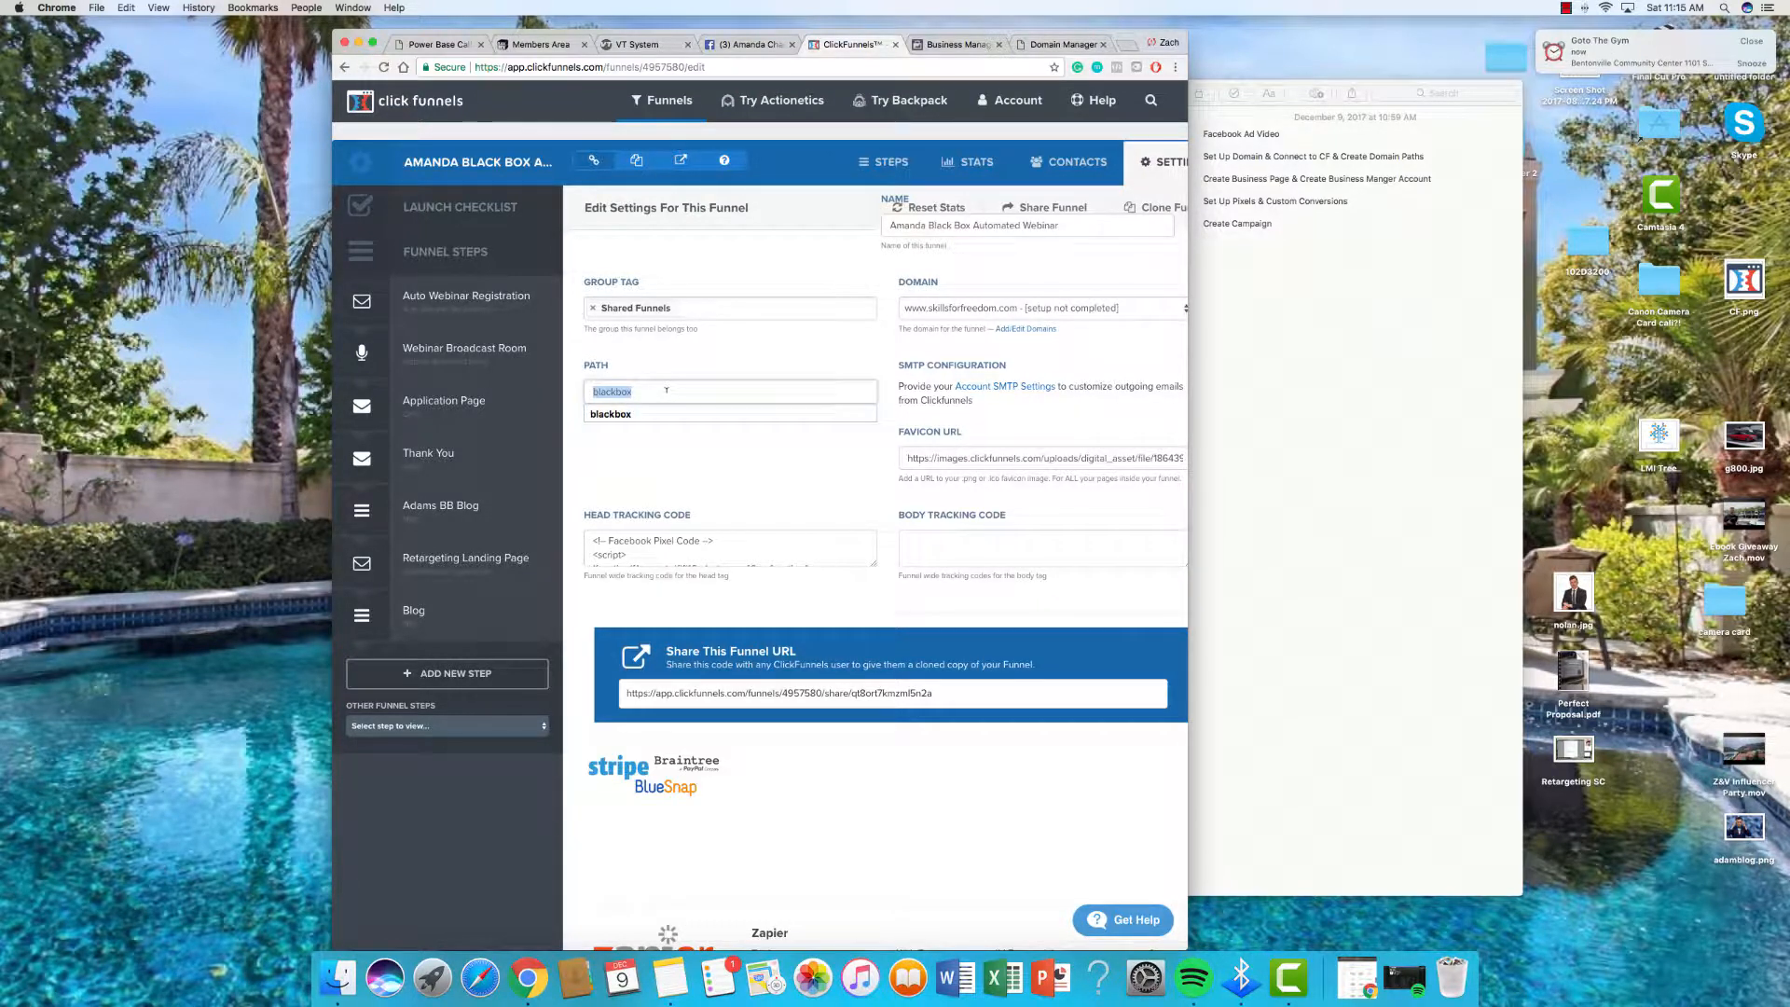
left_click(471, 298)
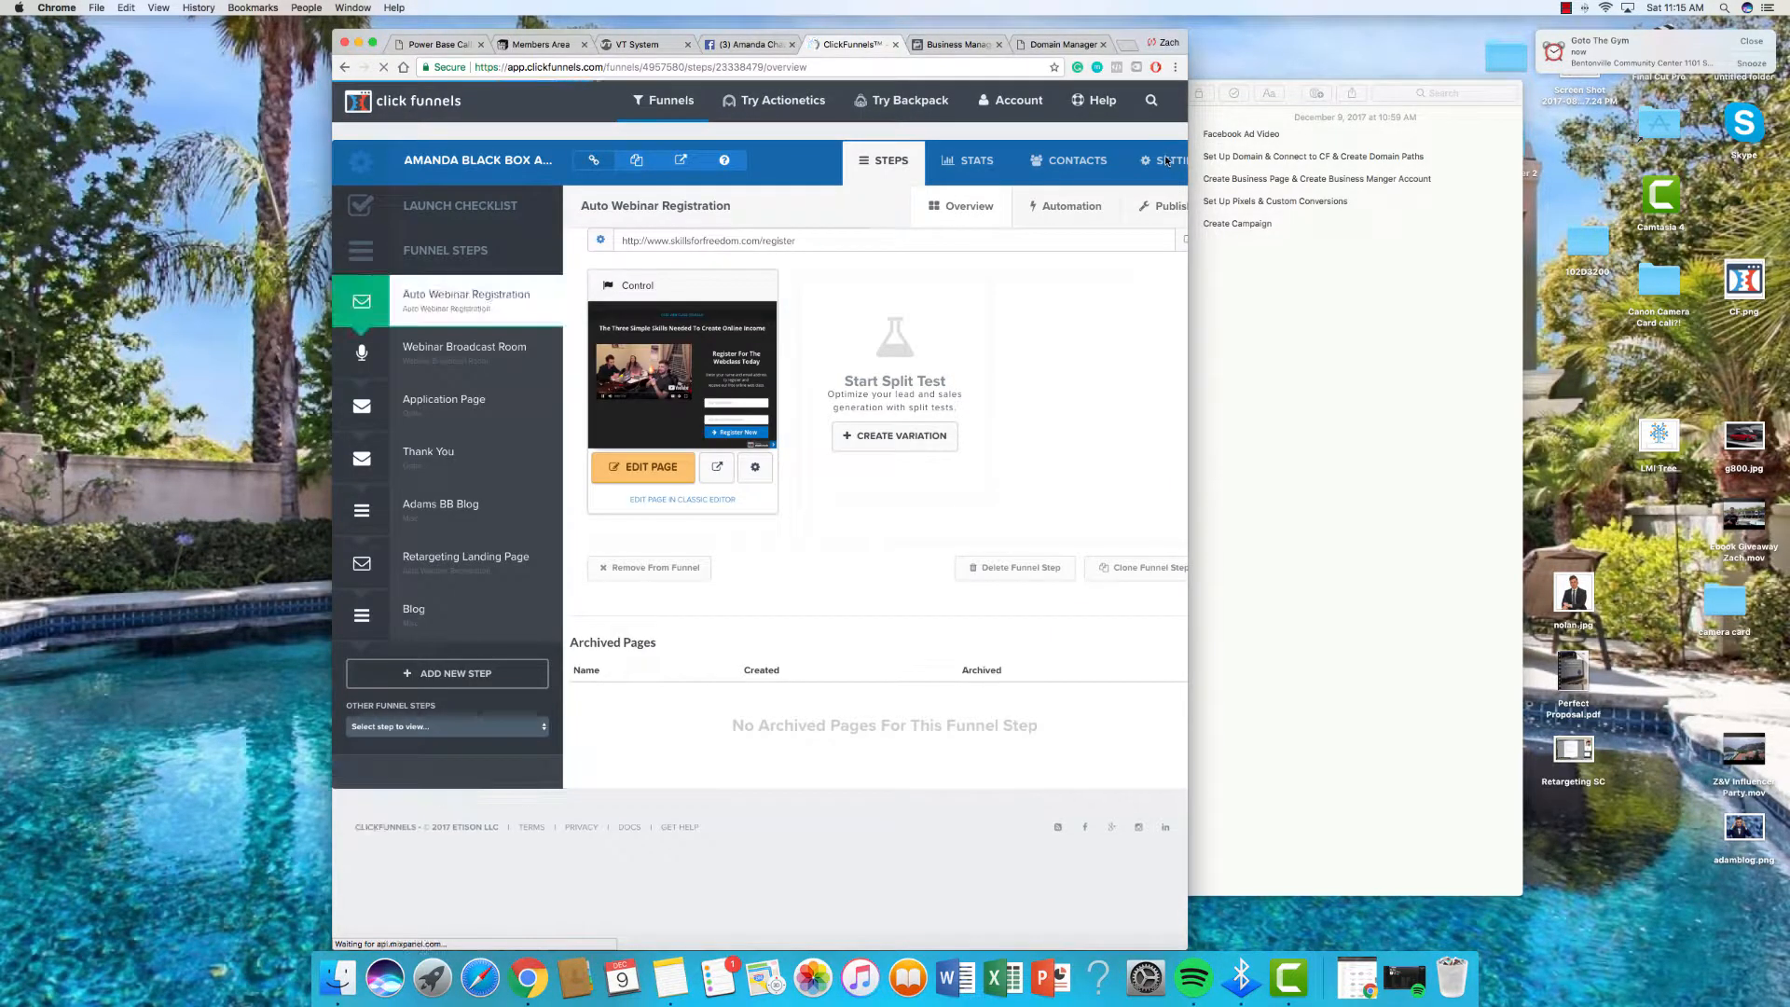
left_click(1168, 162)
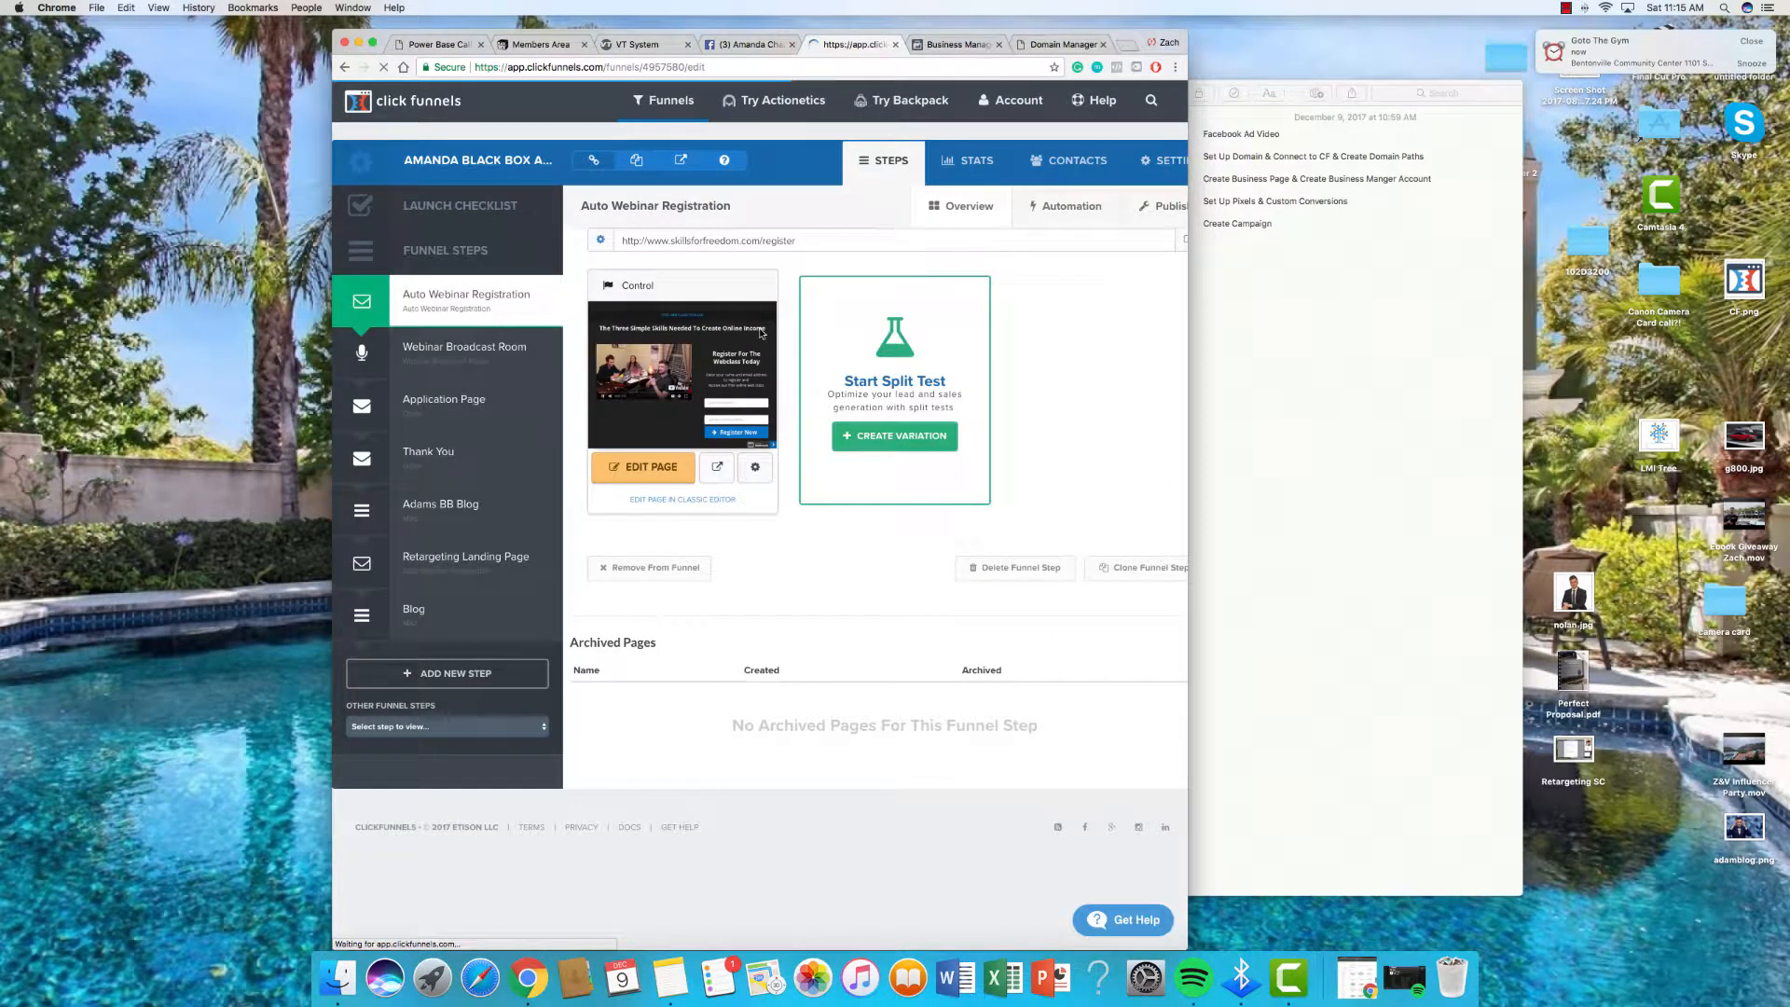
left_click(692, 386)
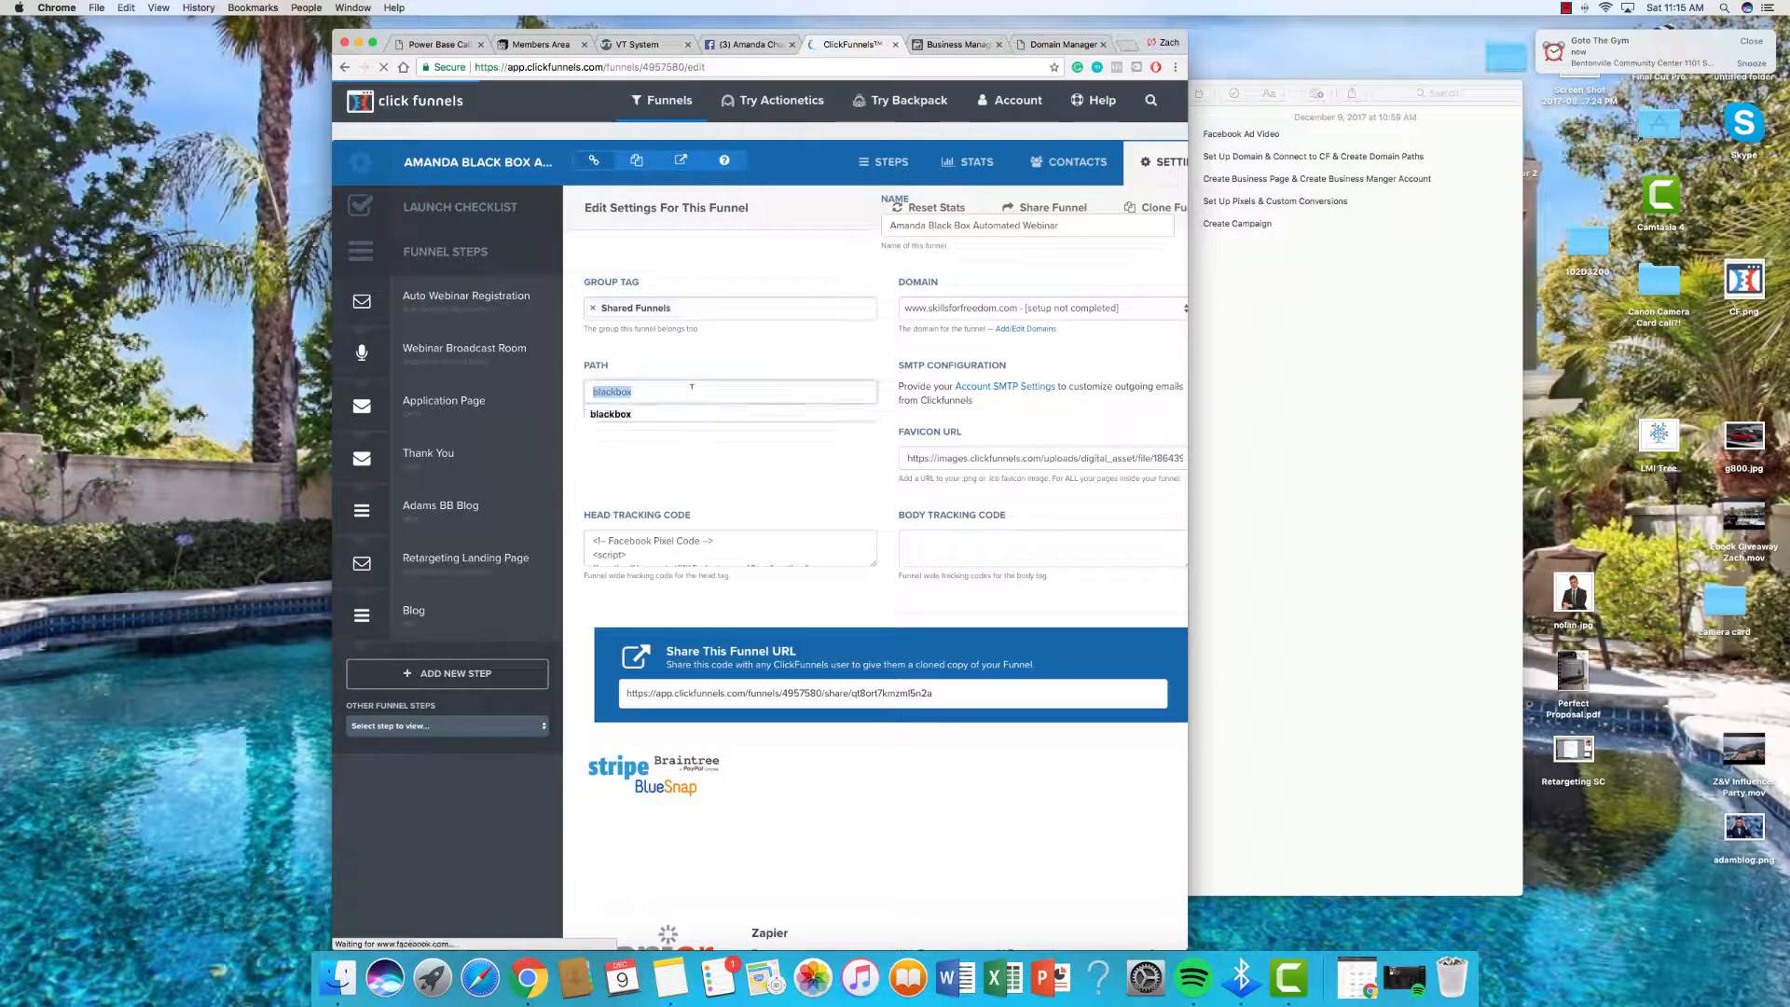
type("register")
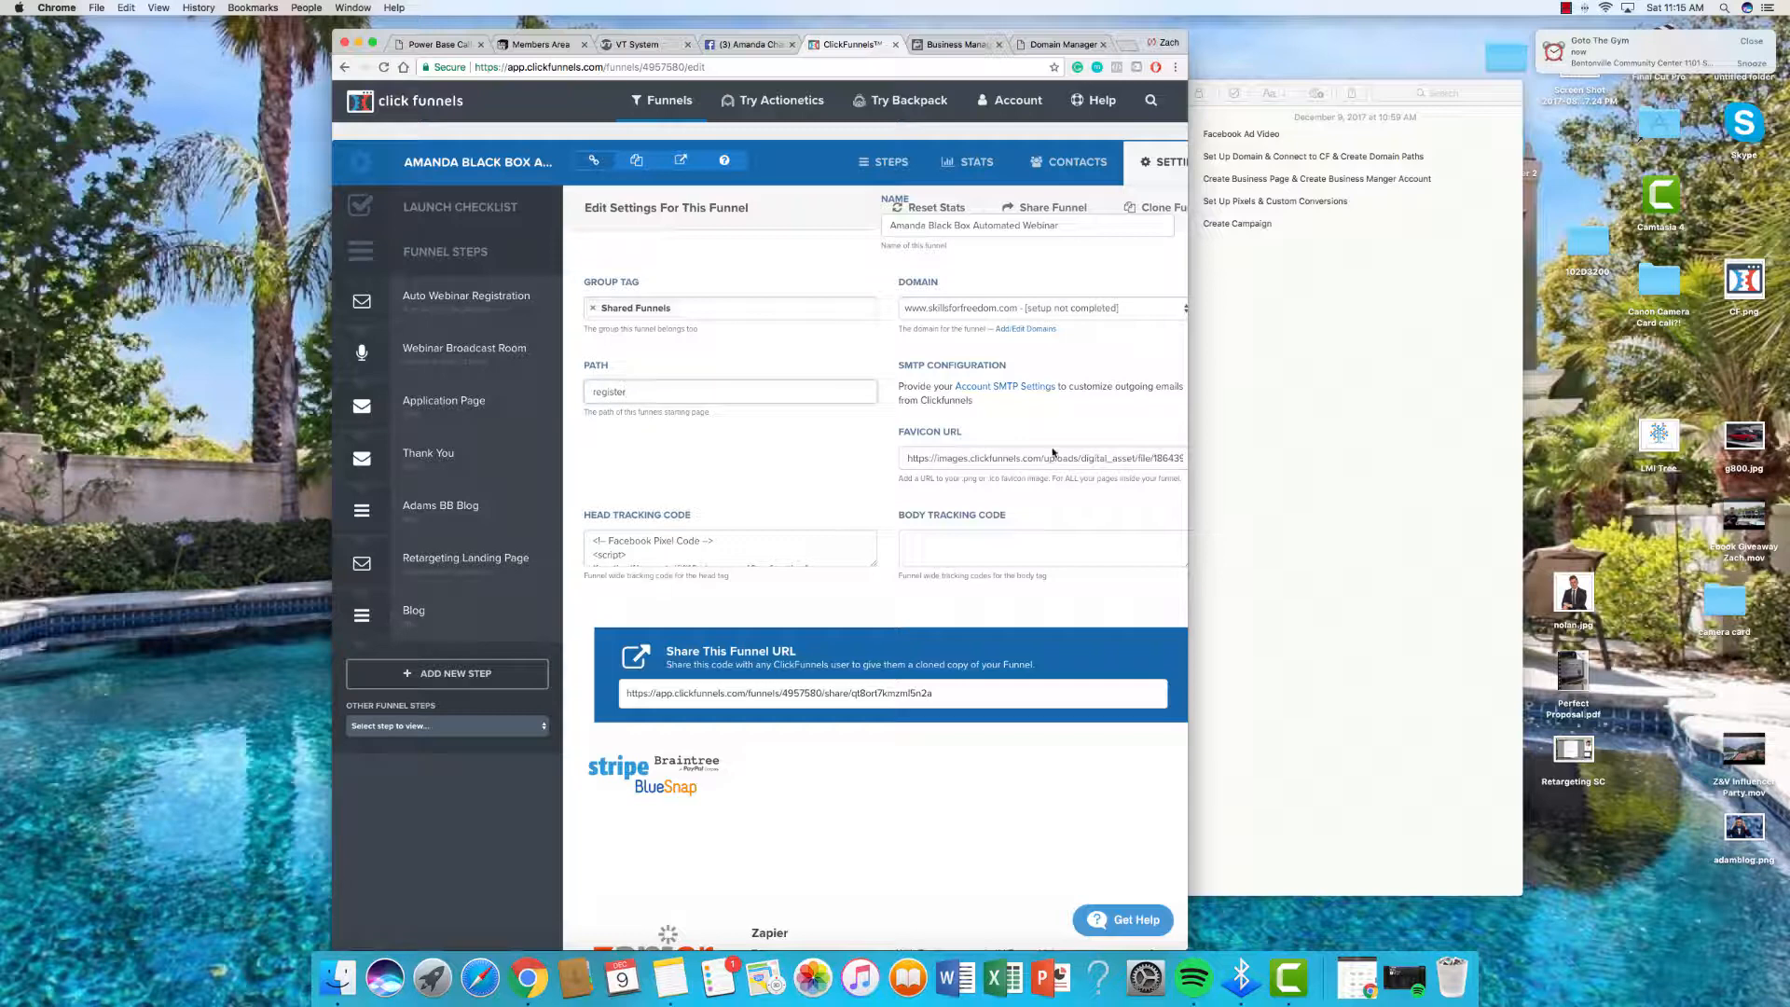
scroll(1053, 453, "down", 15)
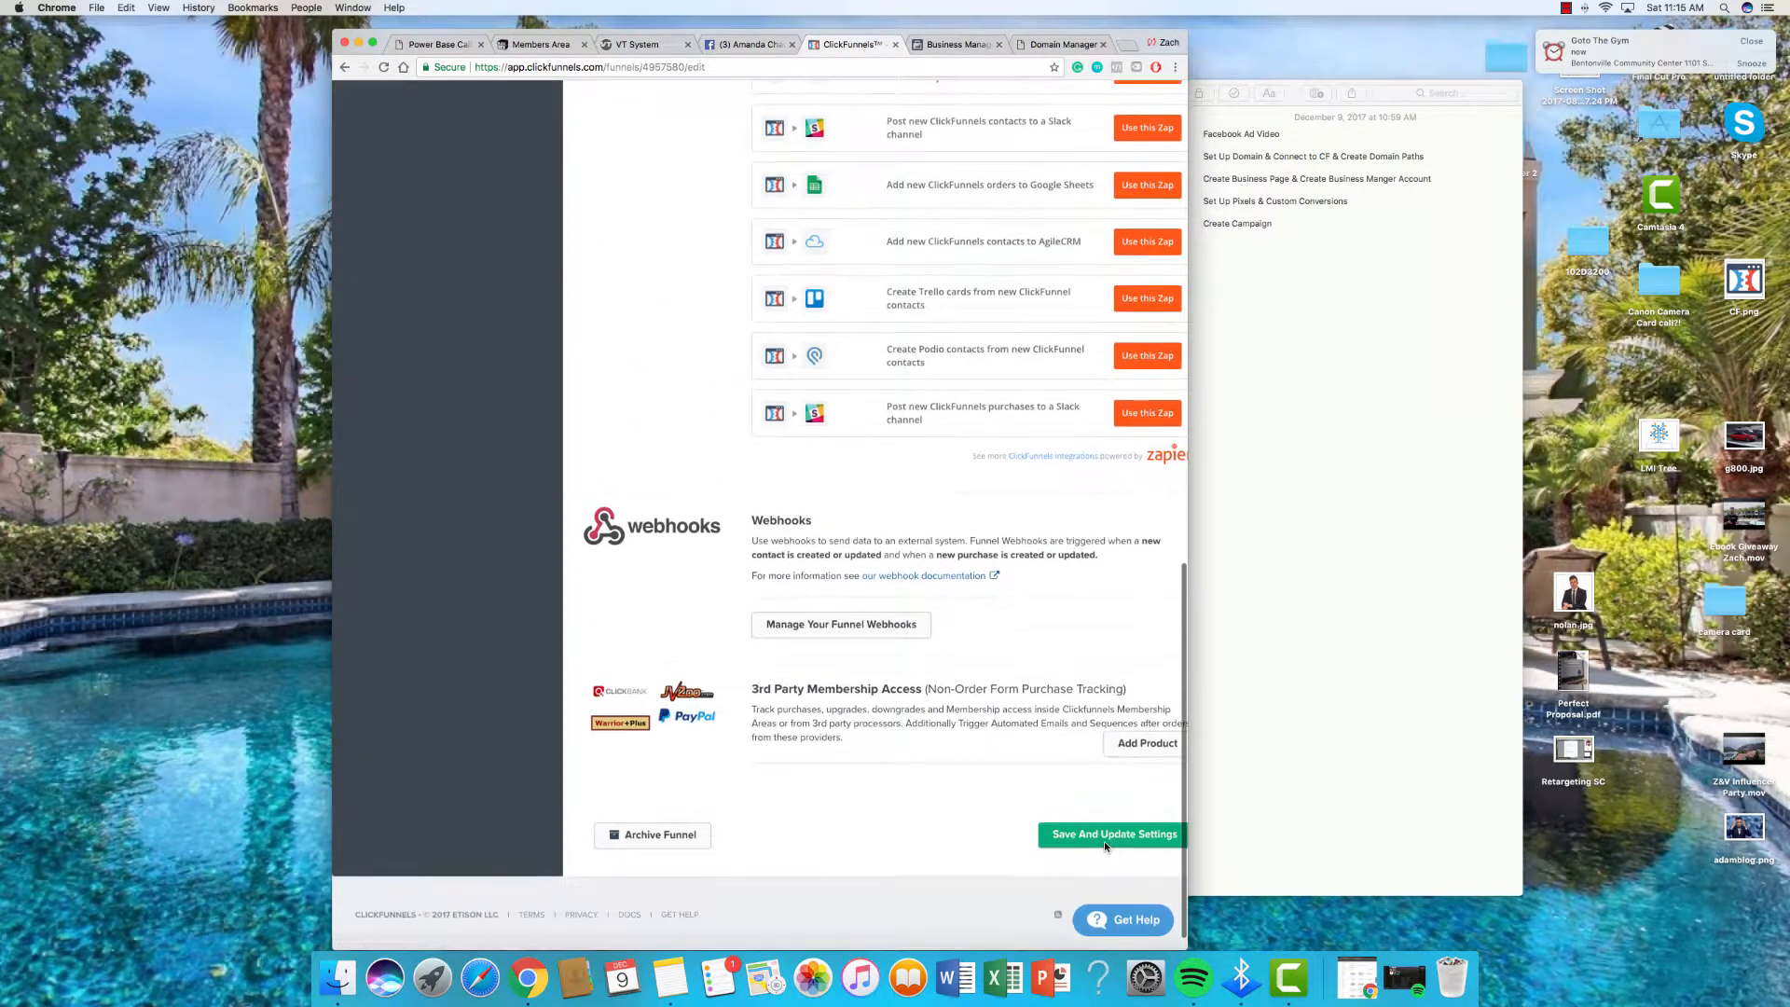
left_click(1104, 844)
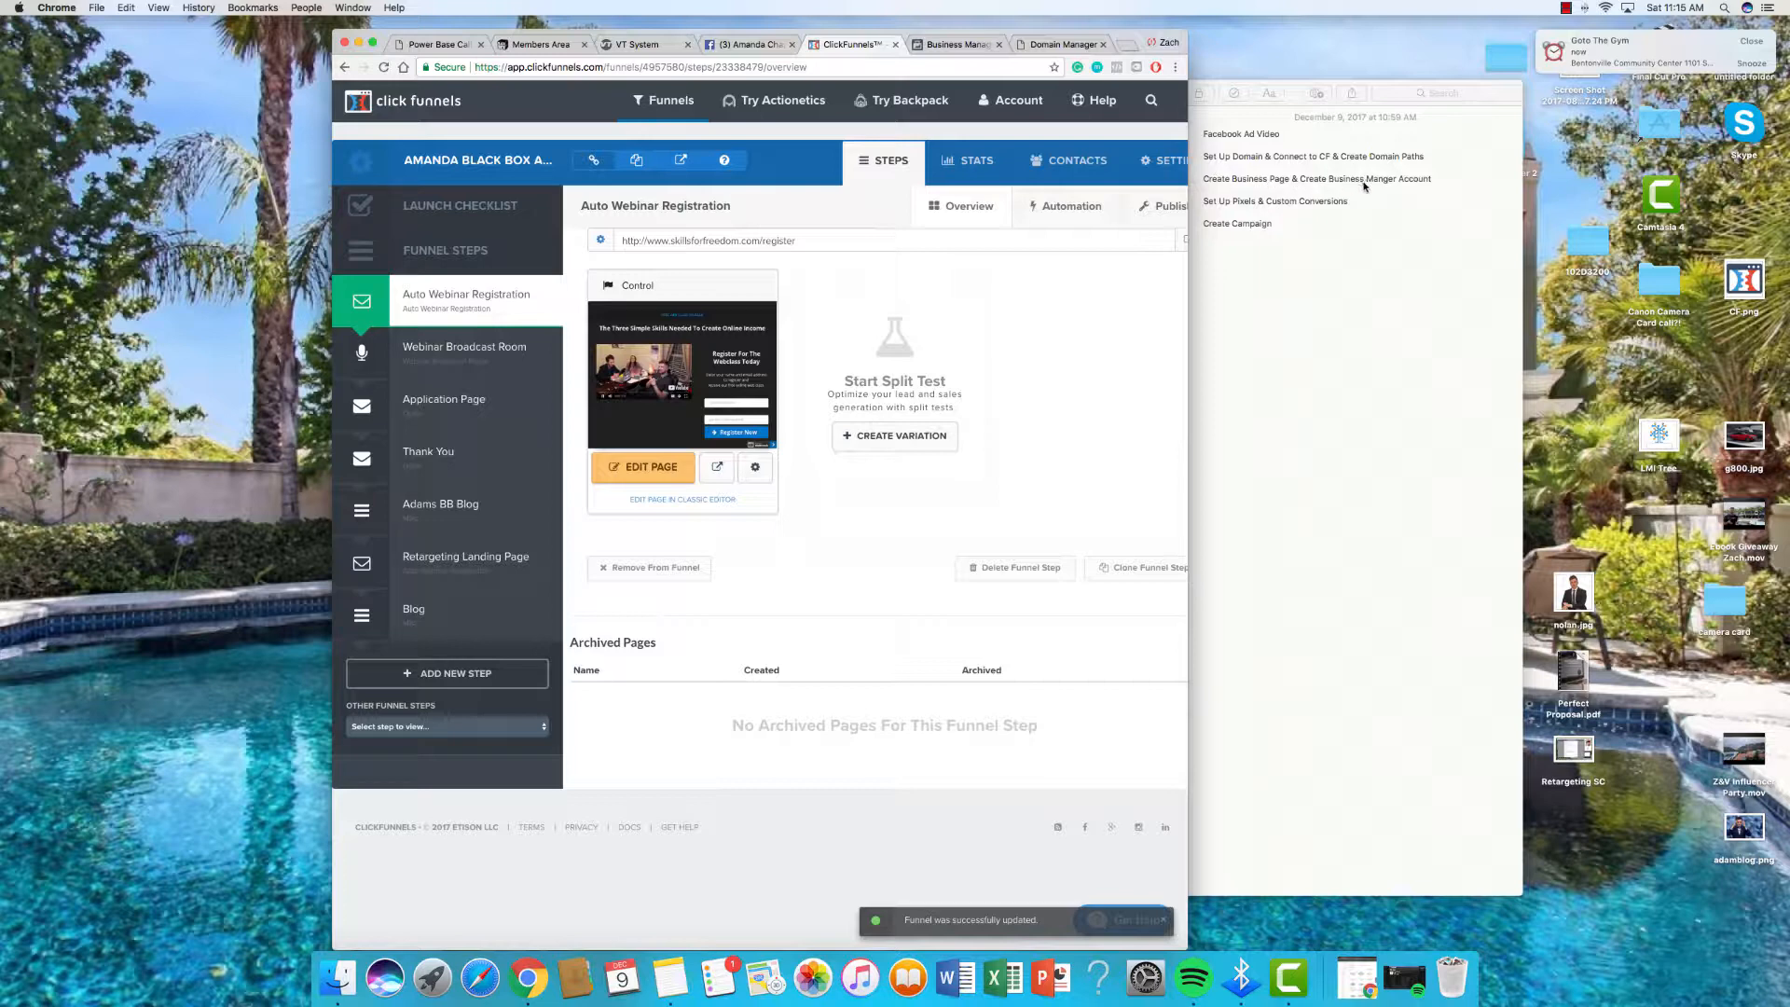
Step: Visit facebook.com/pages in a new tab, reach the Create a Page chooser, then close that tab
left_click(1054, 45)
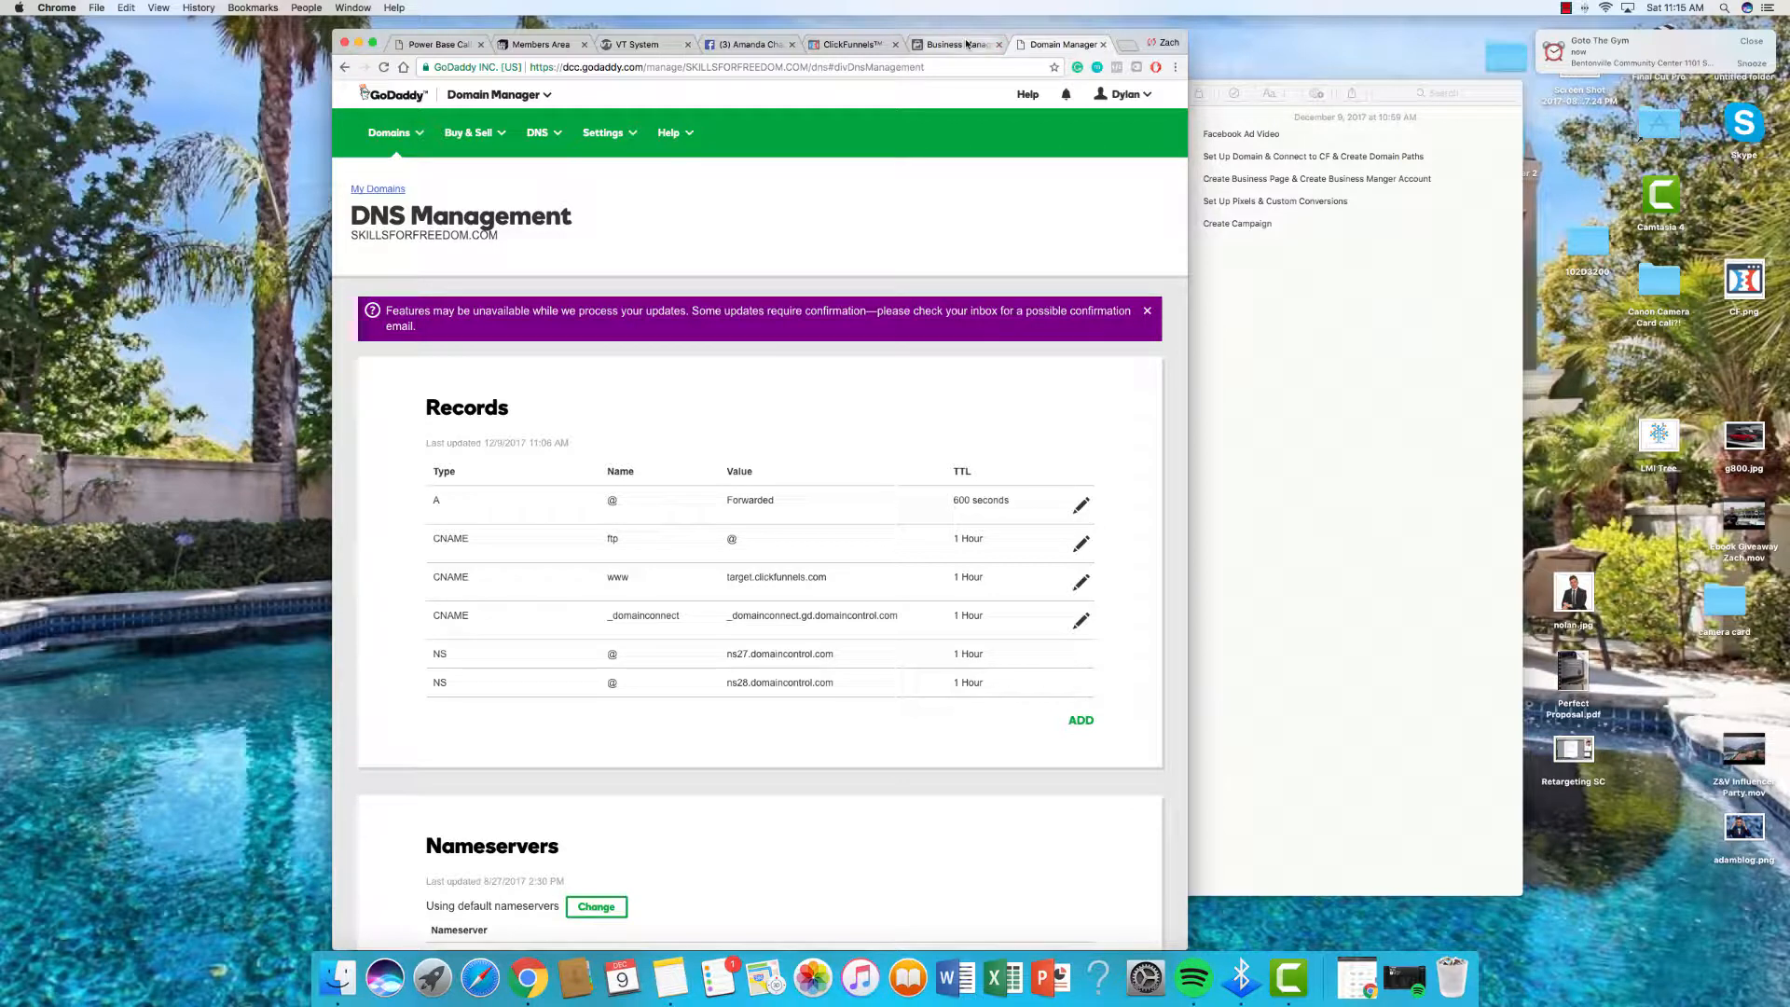
left_click(967, 44)
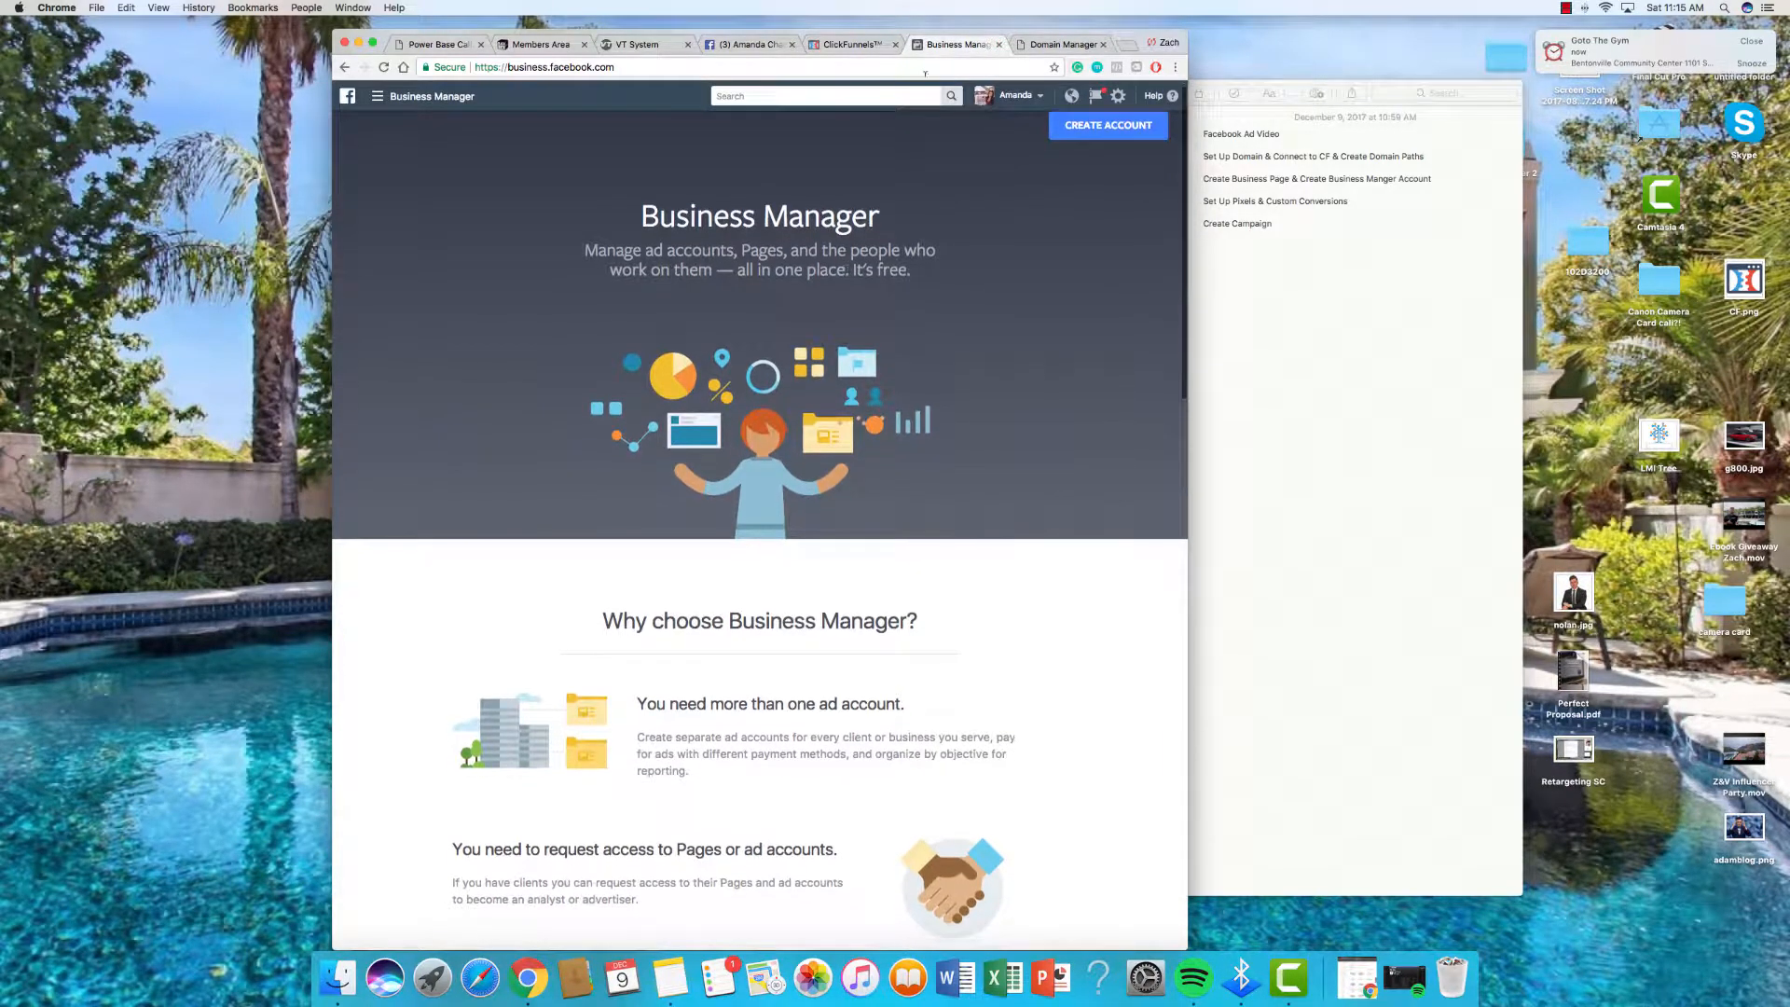
left_click(1130, 46)
type("fac")
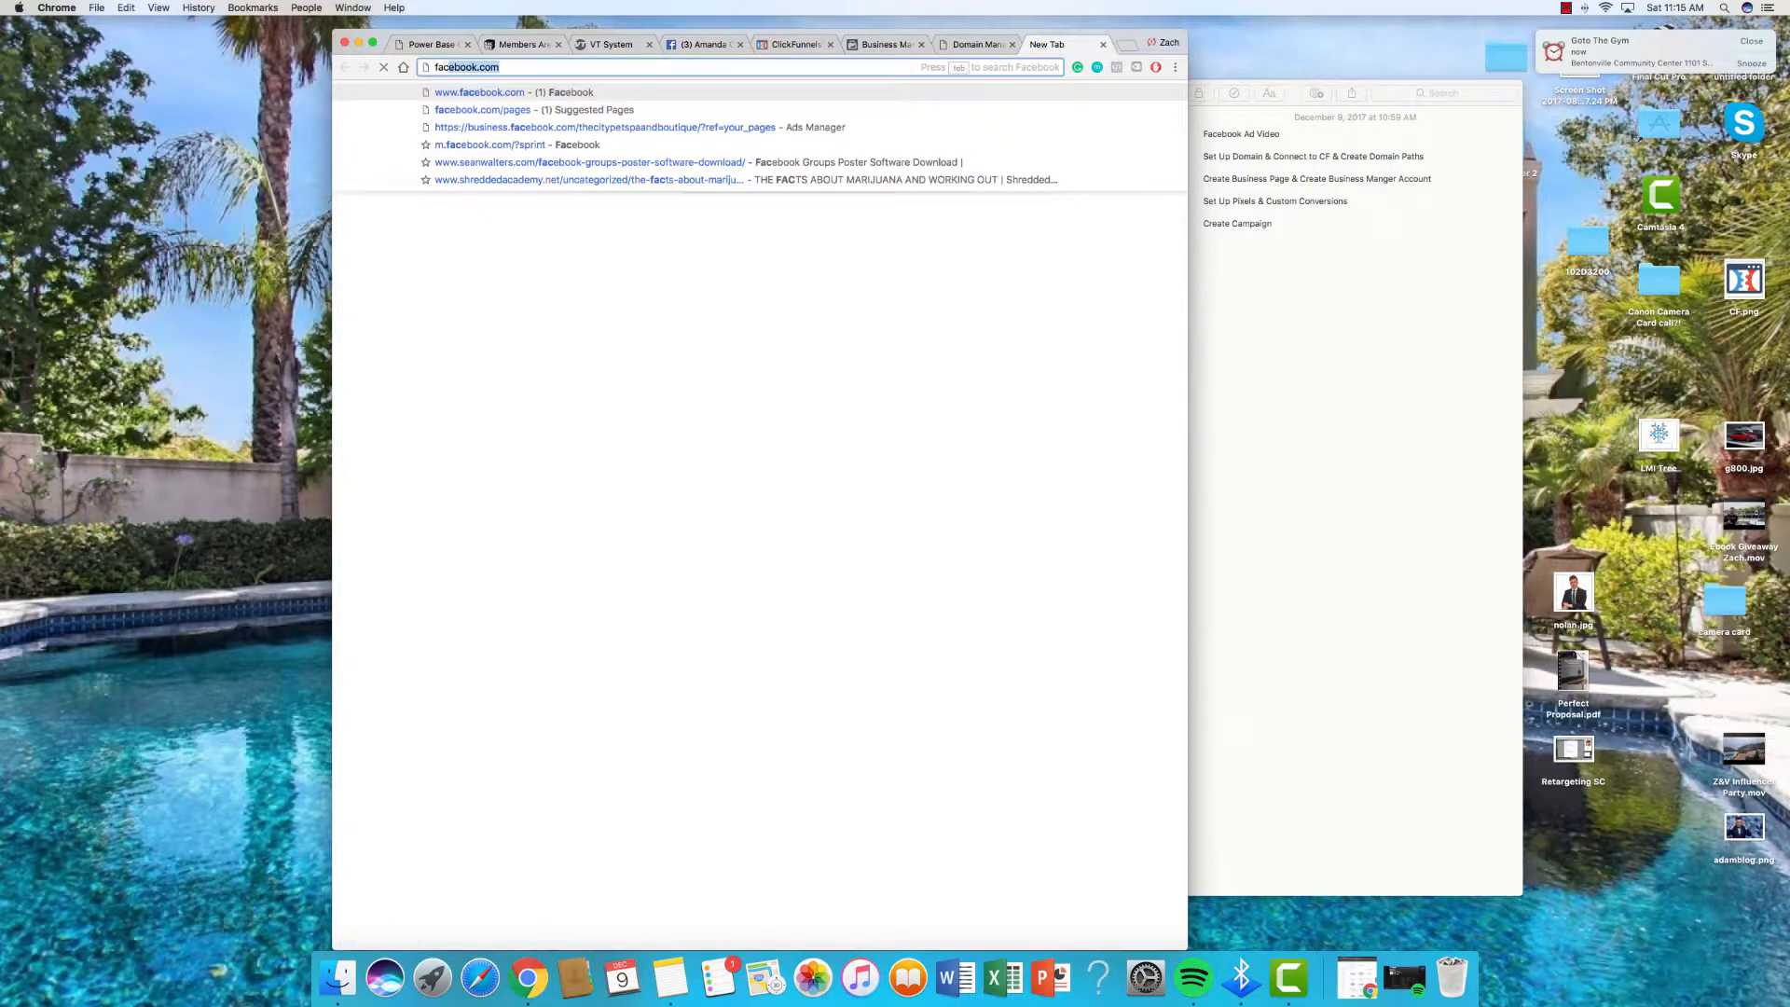
type("ebook.com/pa")
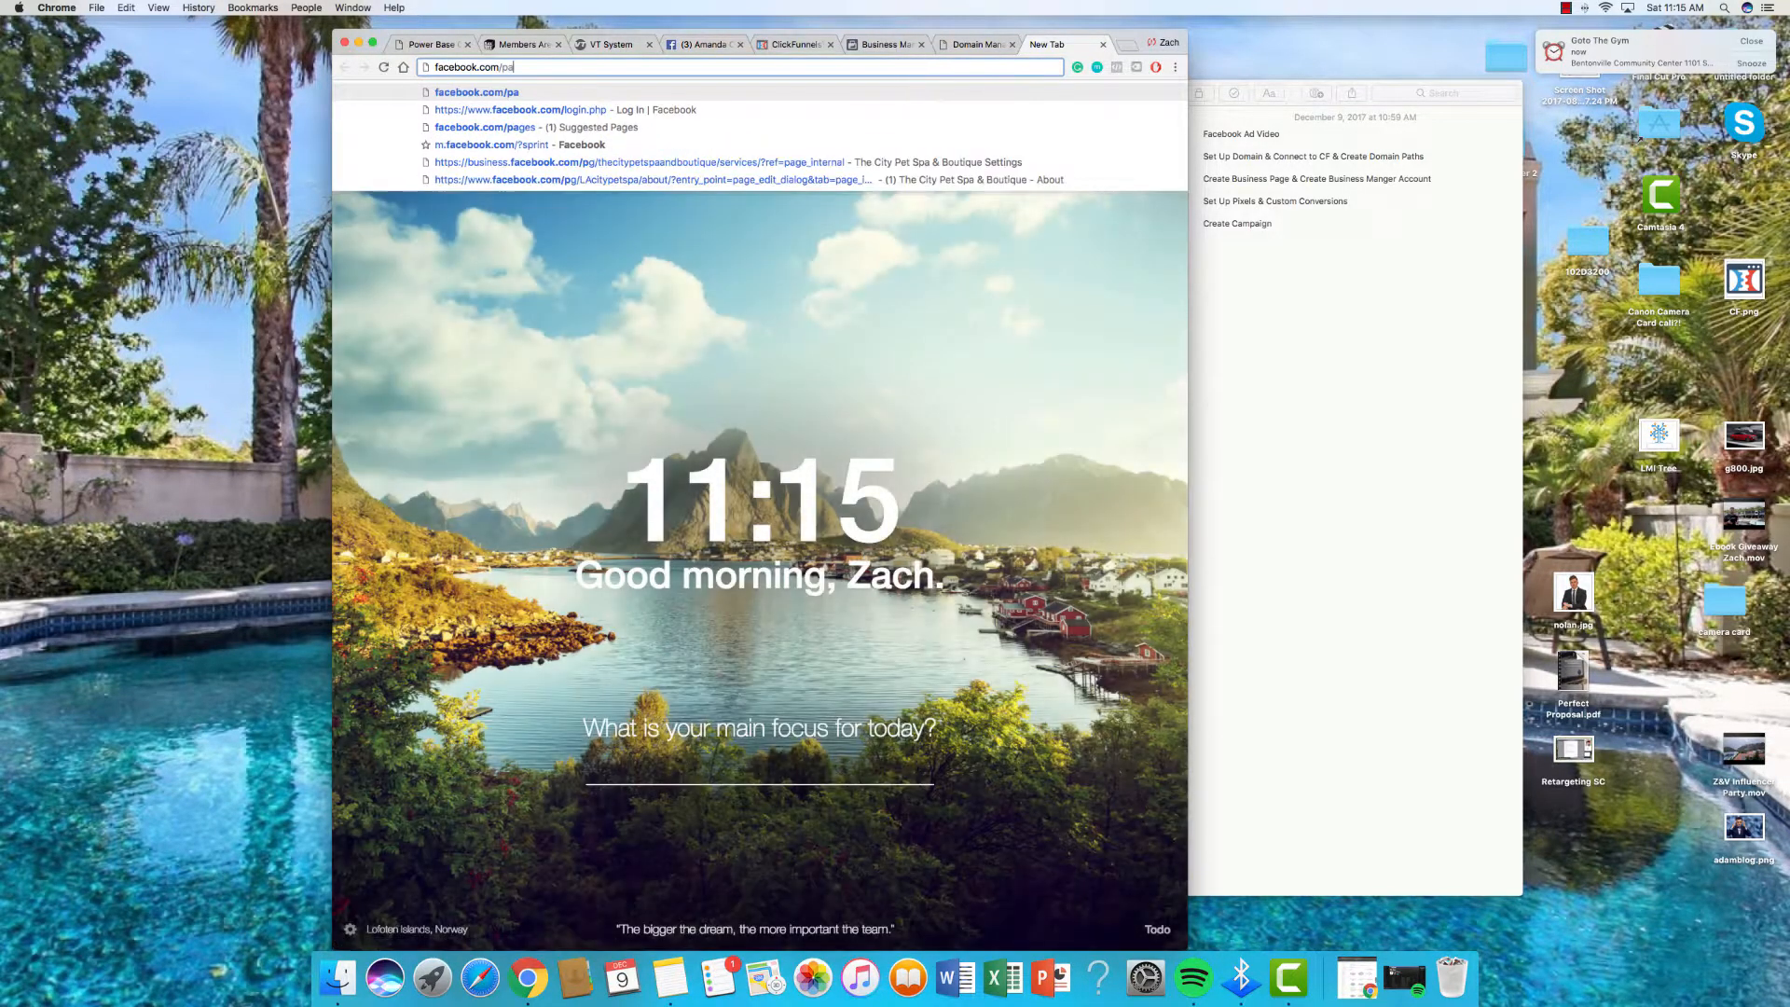
type("es")
key("Return")
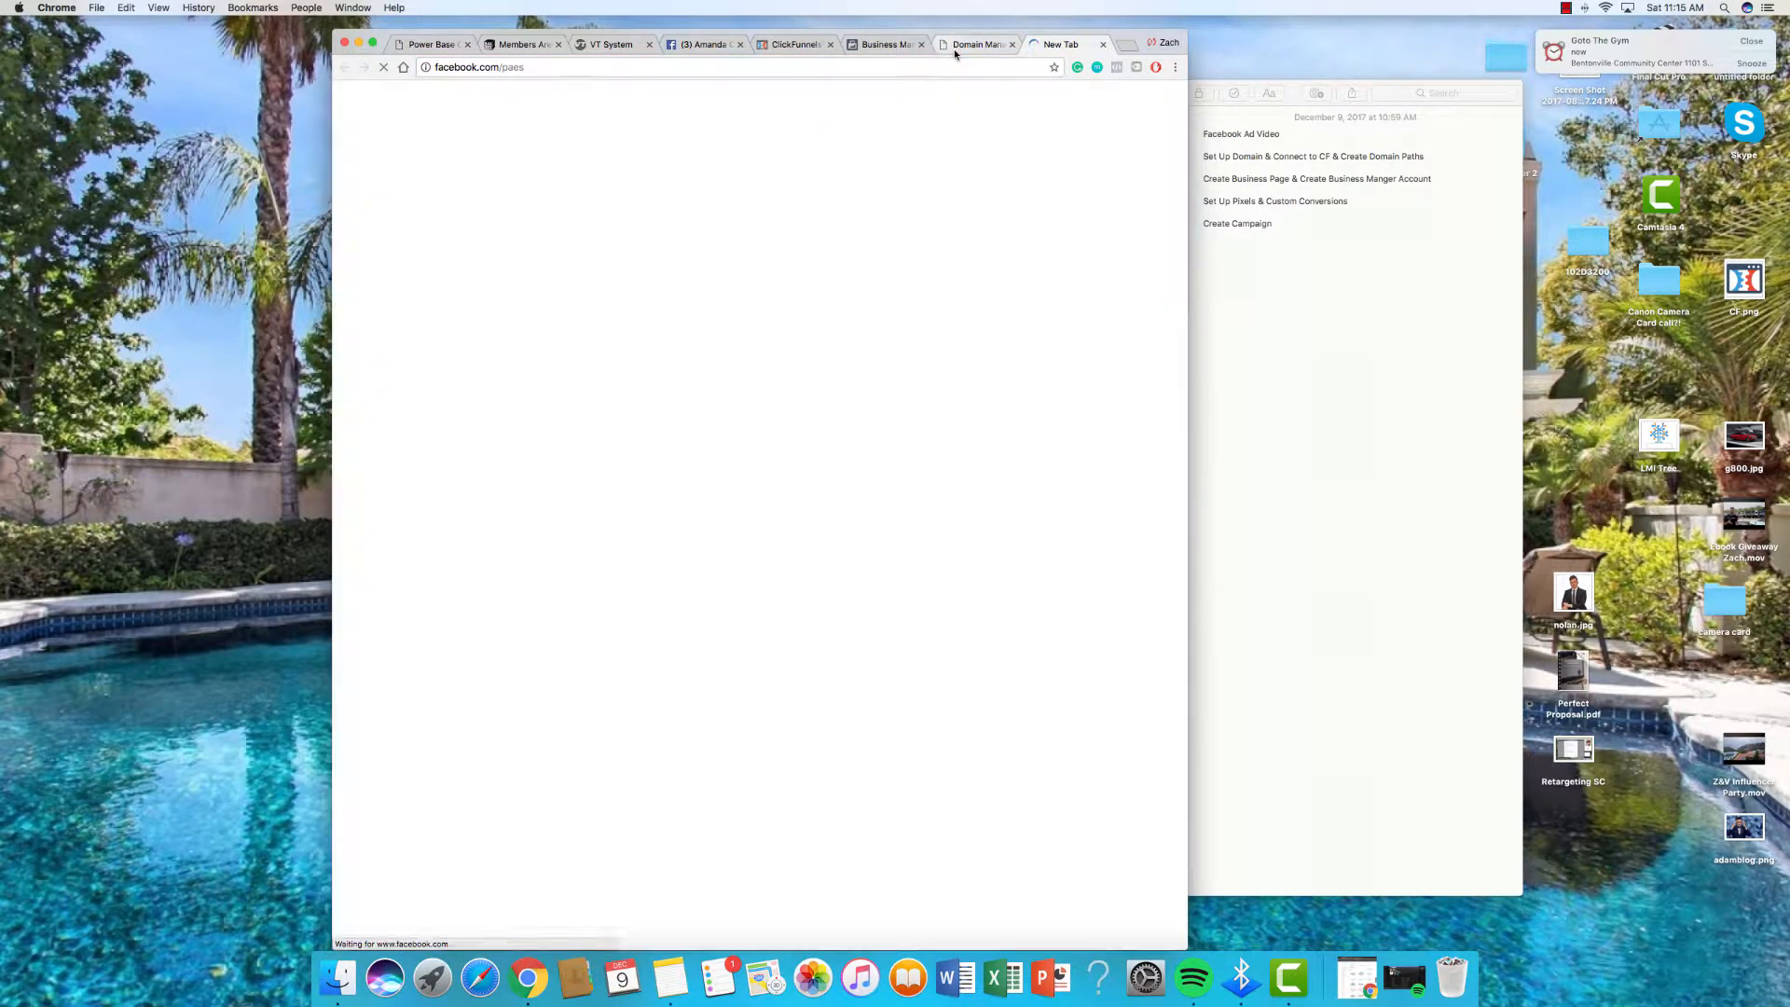
left_click(611, 67)
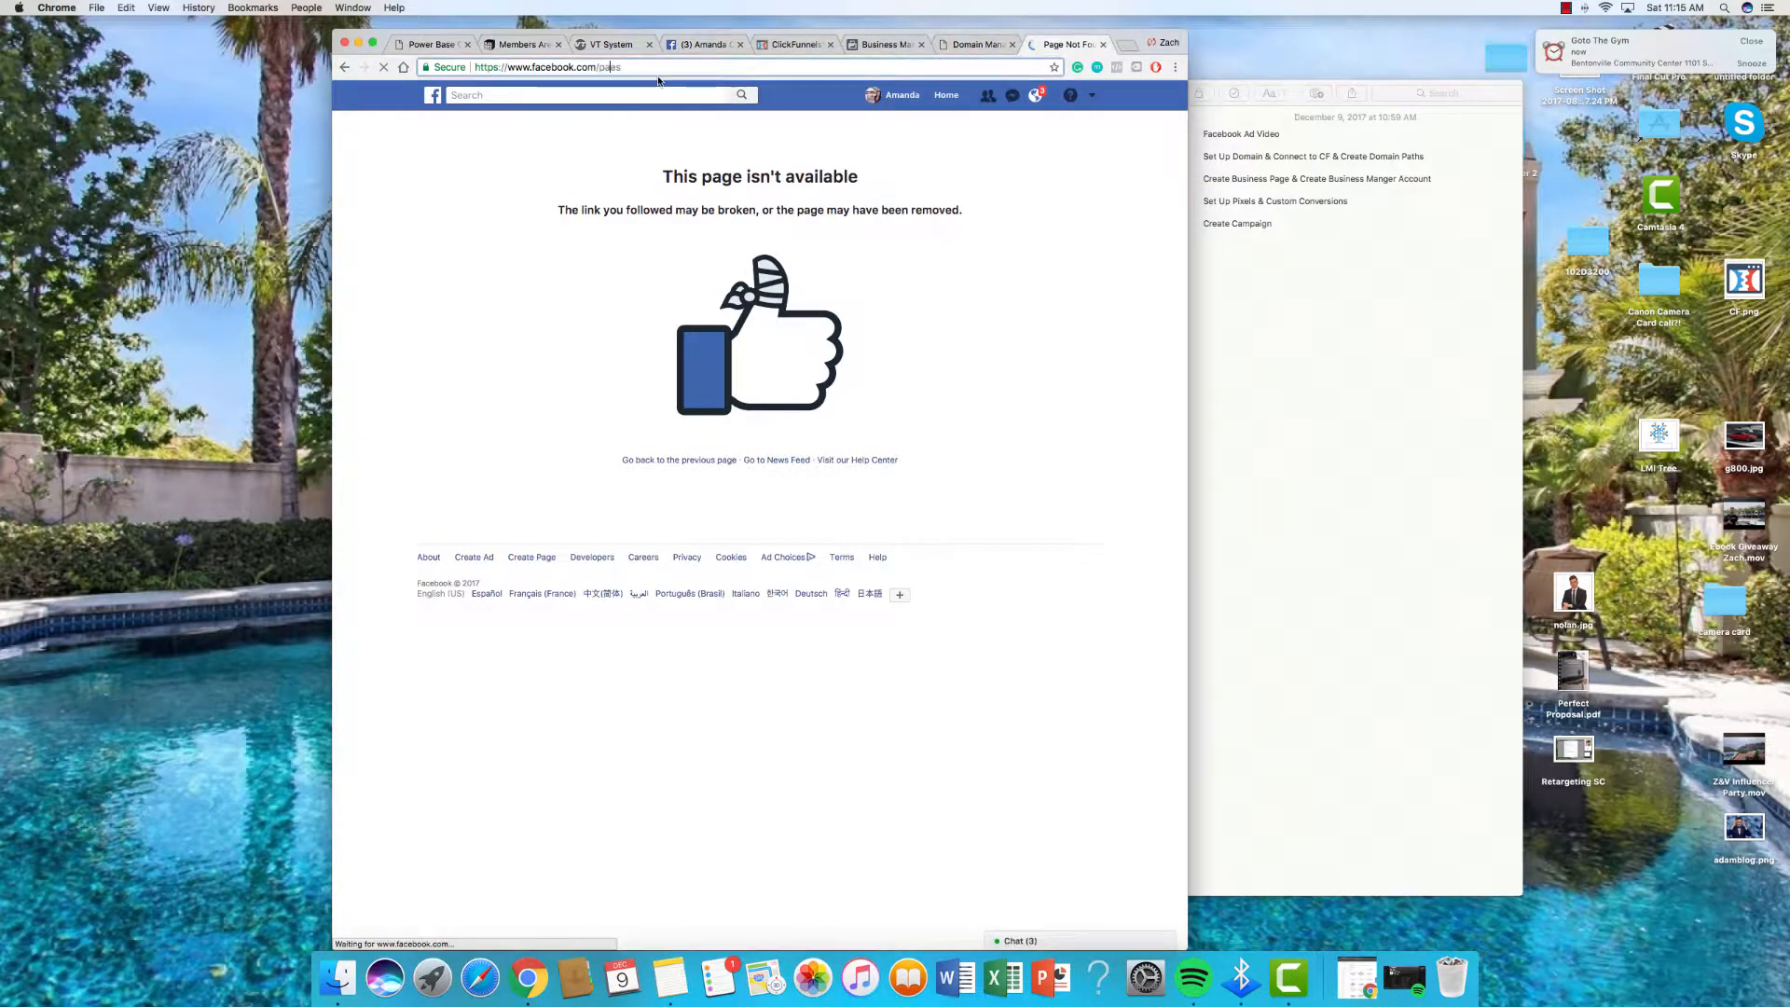
type("g")
key("Return")
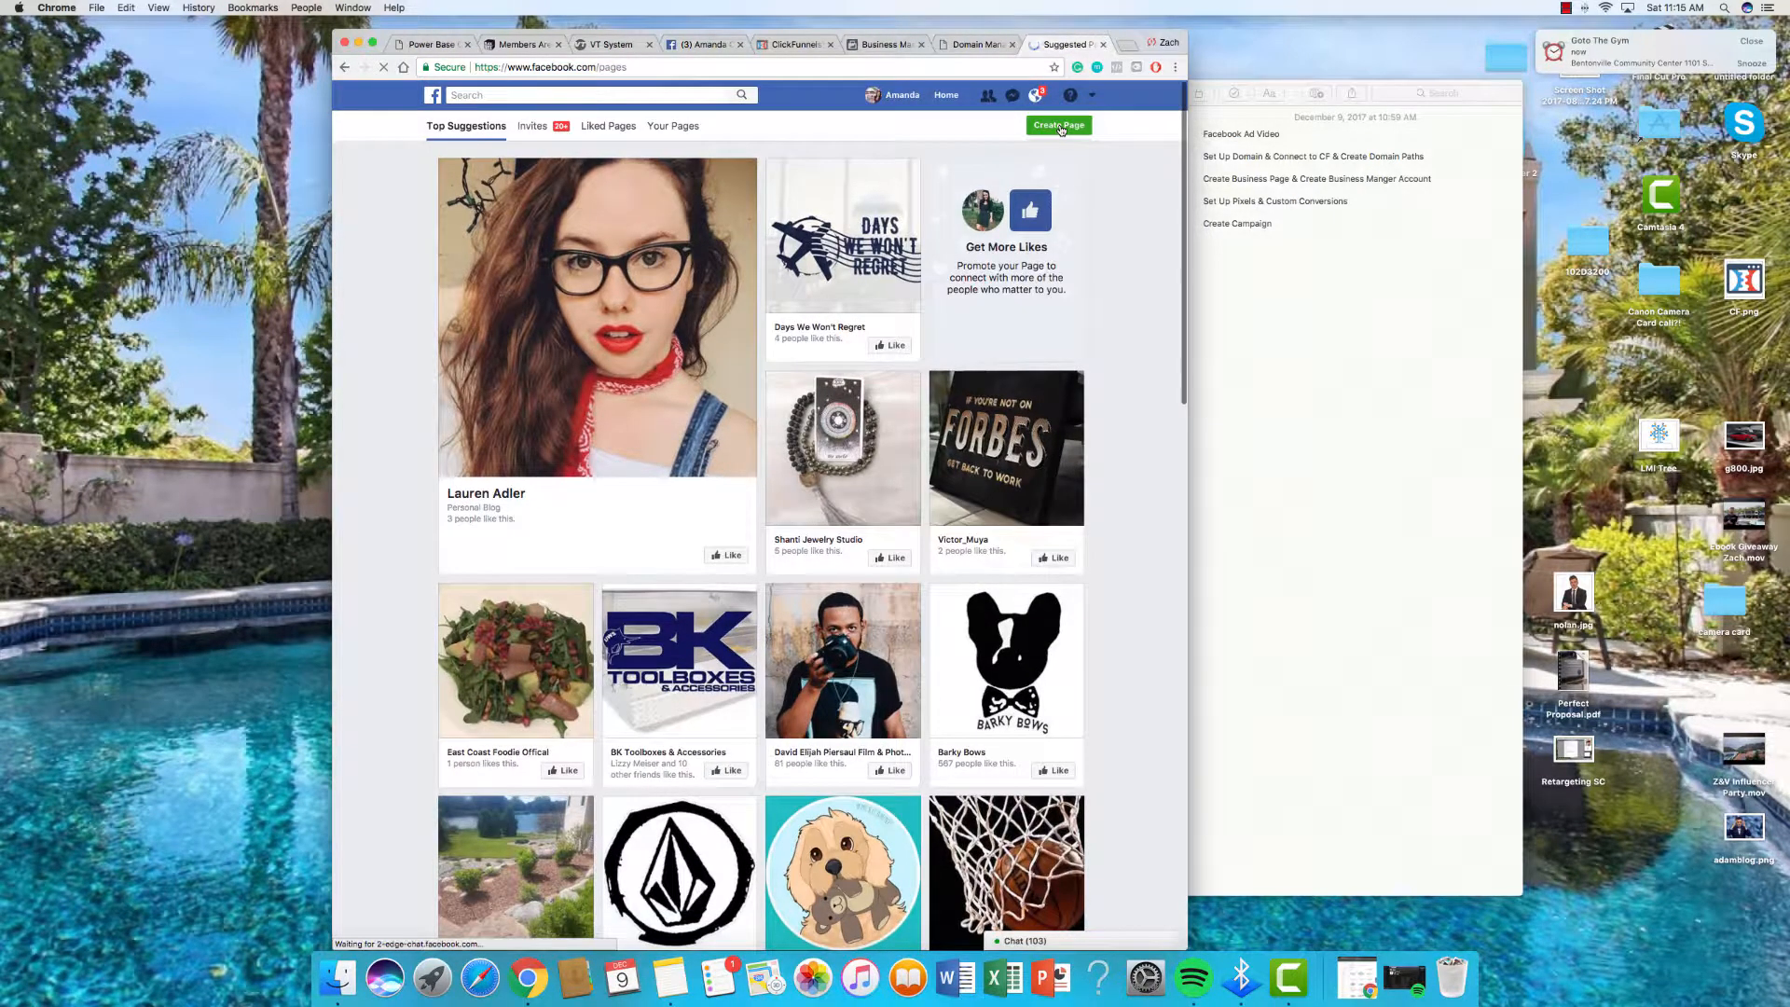
left_click(1060, 127)
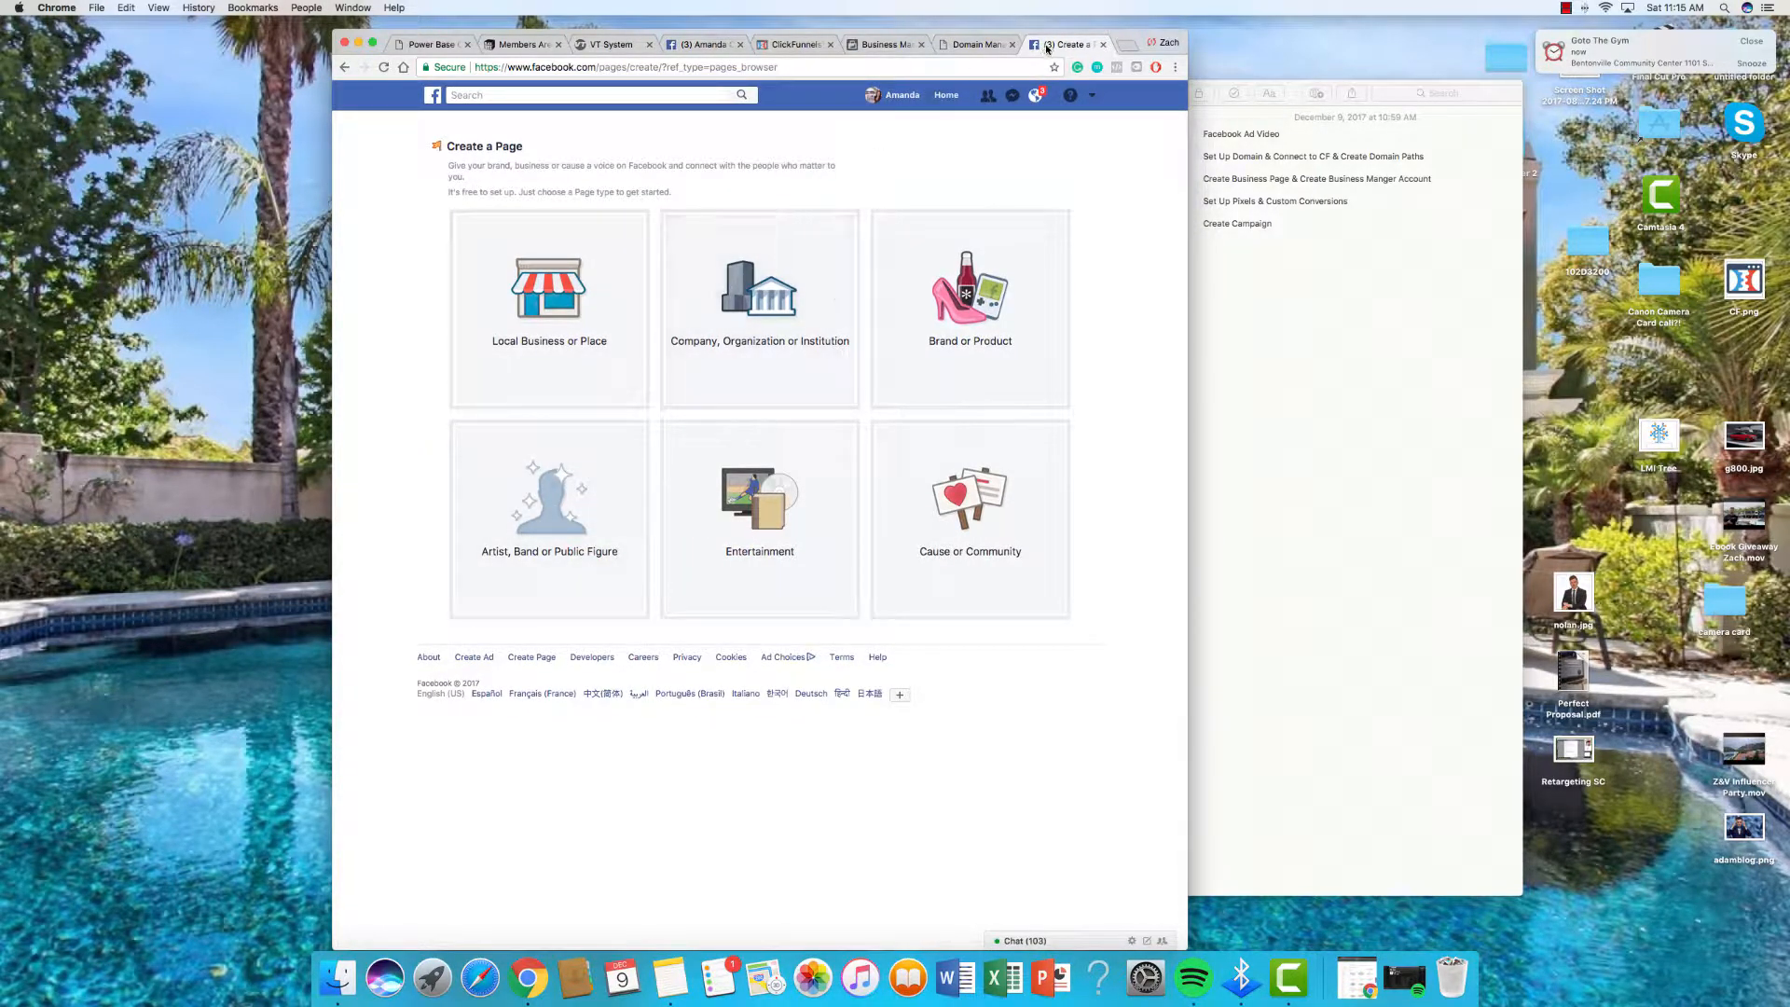
left_click(1102, 45)
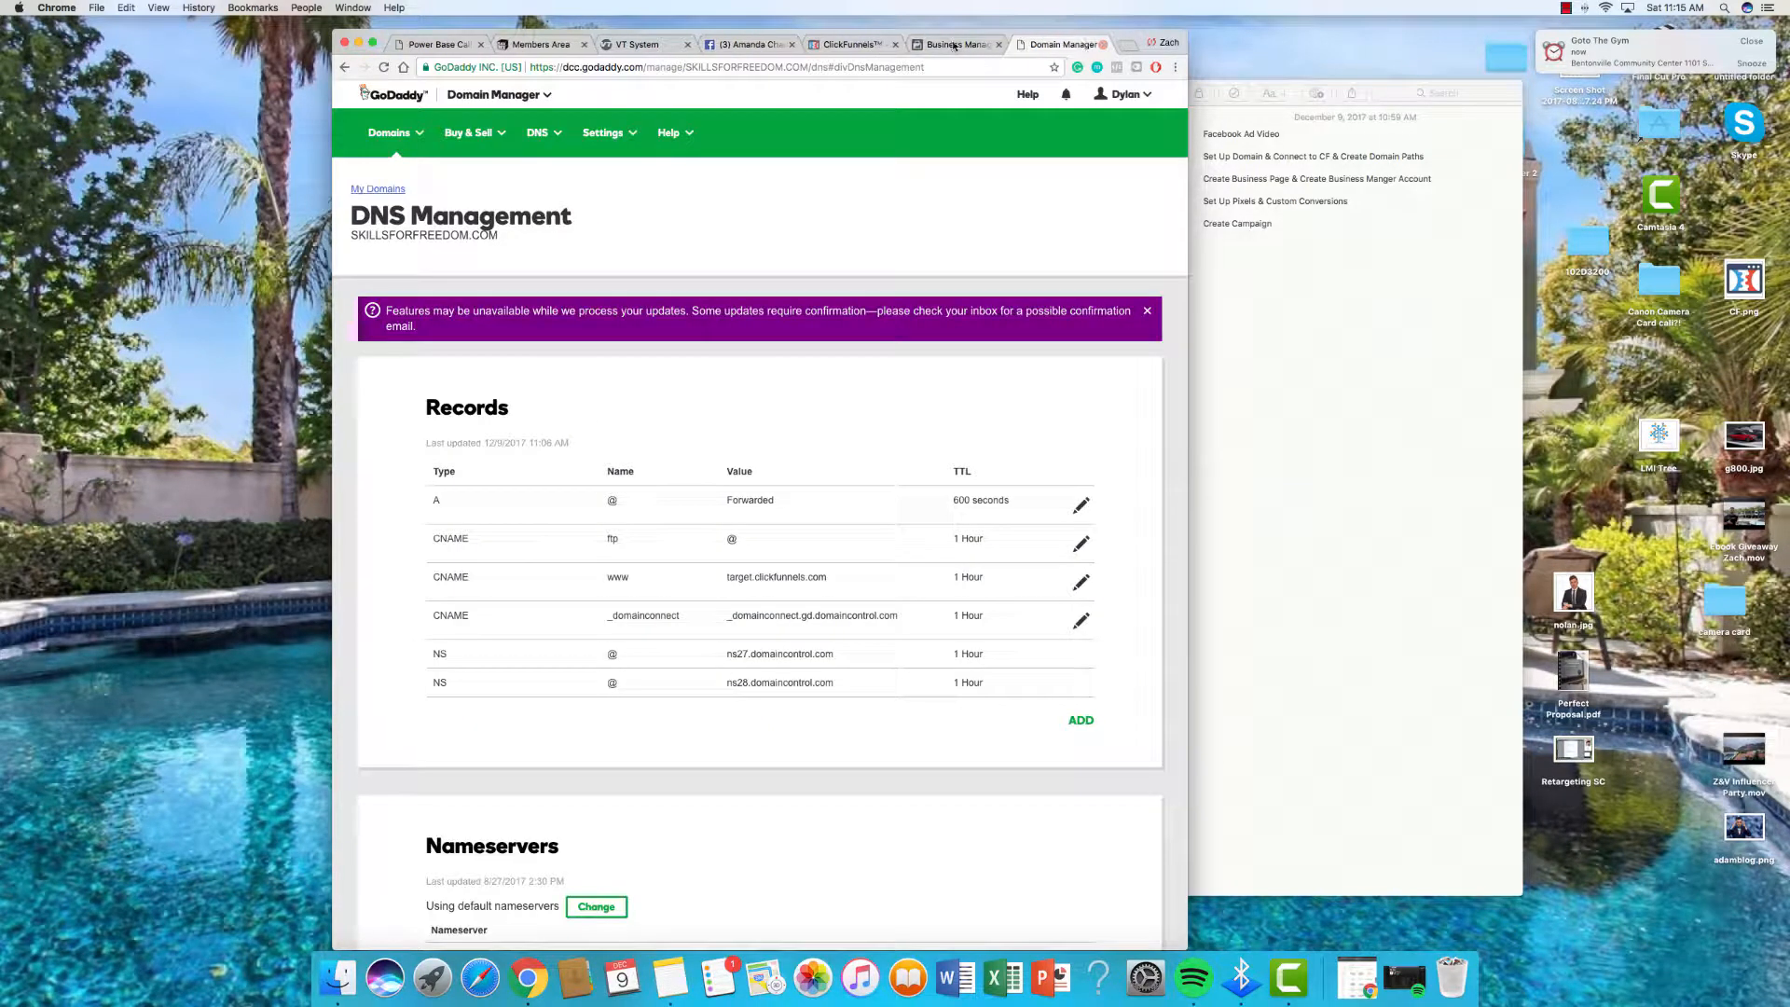
Step: Create the Business Manager account, entering the business name, your name and business e-mail
left_click(1103, 45)
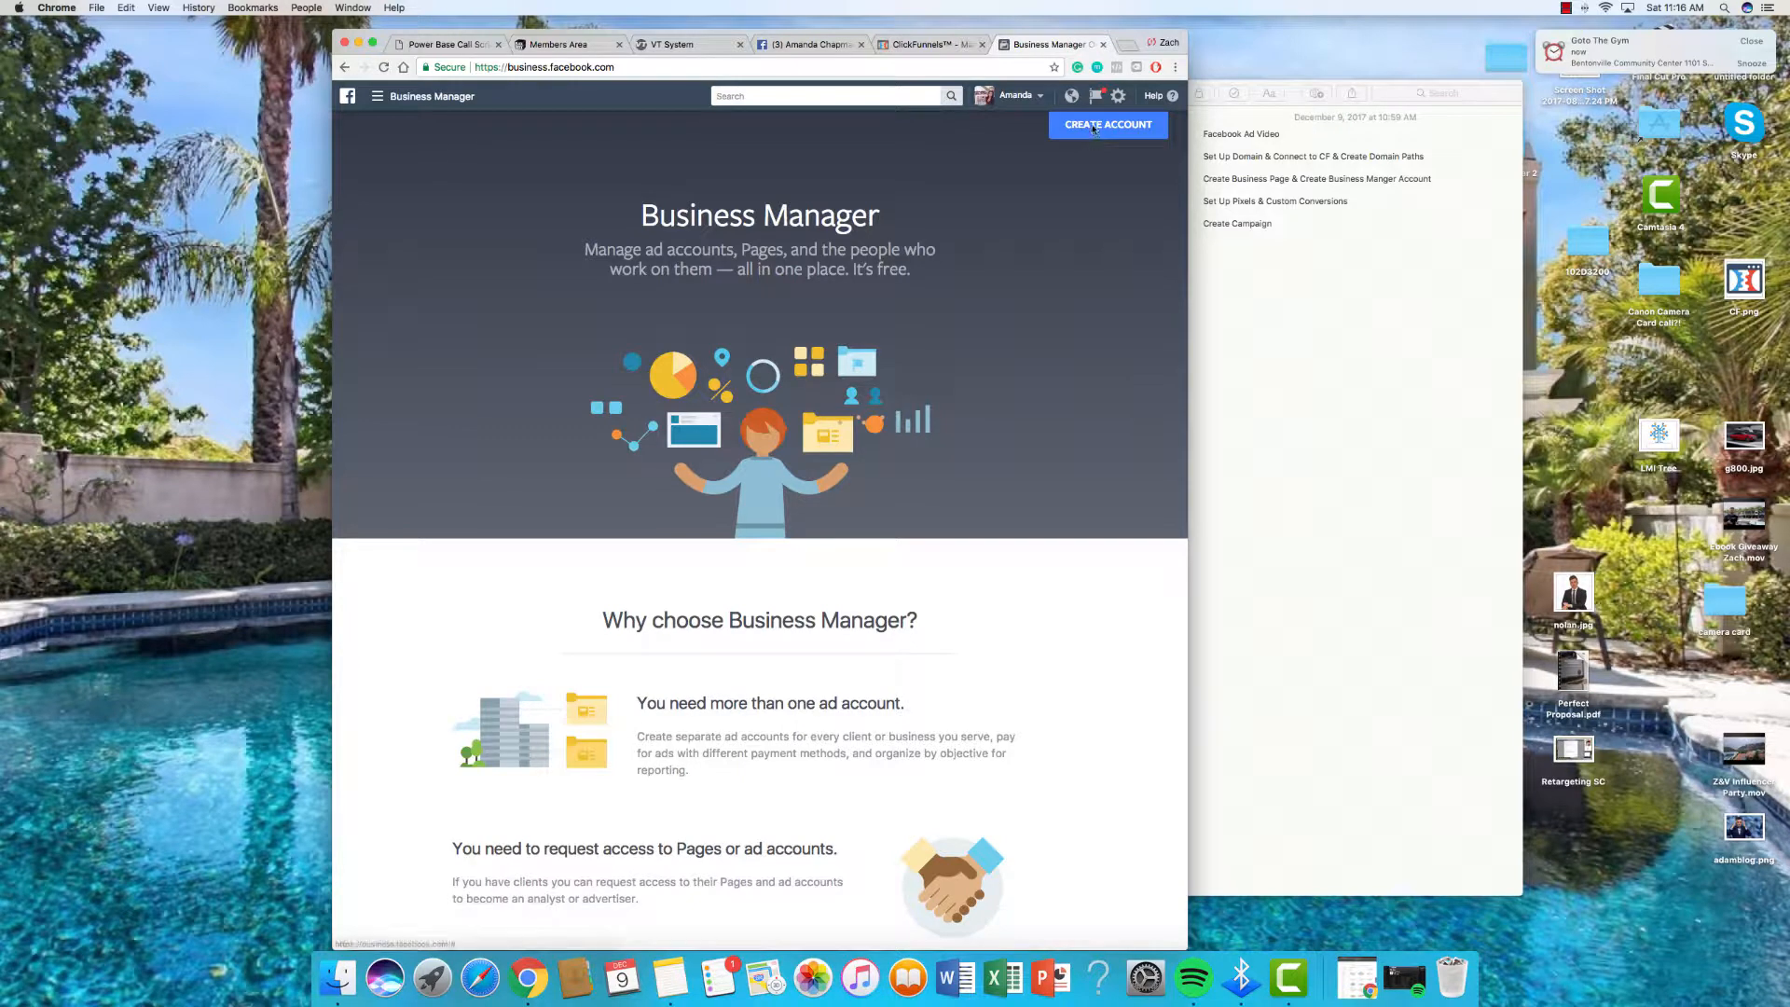
scroll(1025, 117, "up", 1)
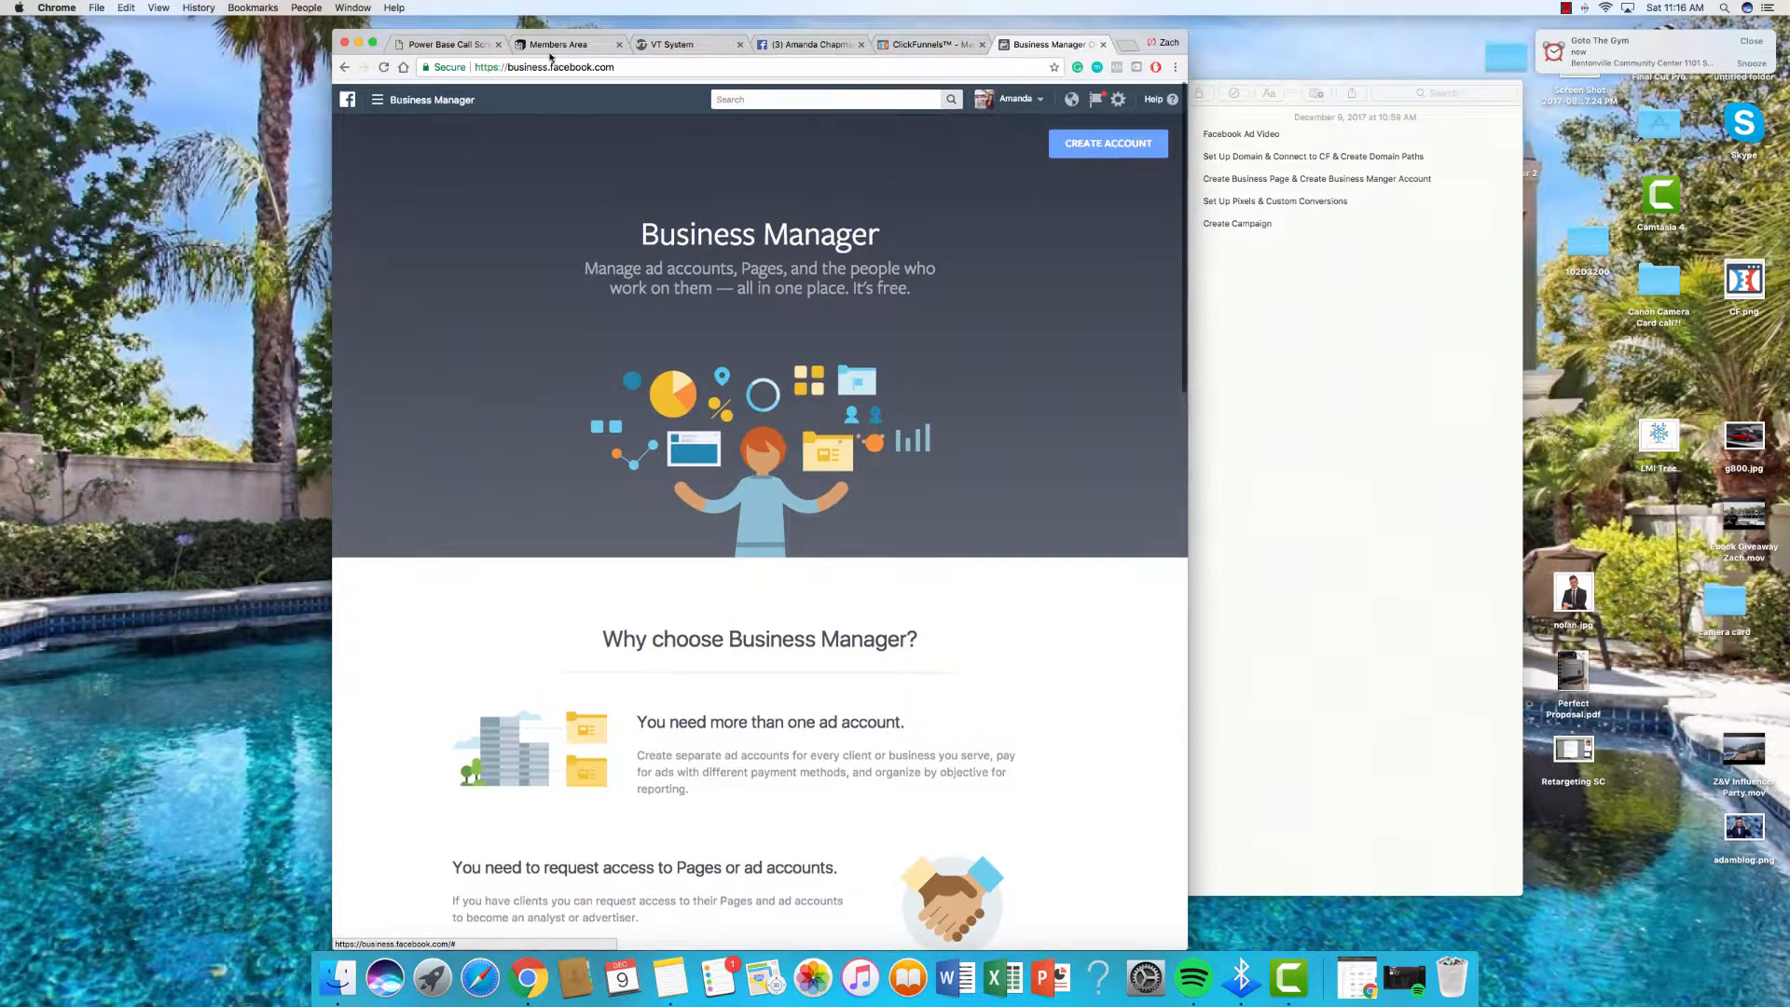
left_click(612, 67)
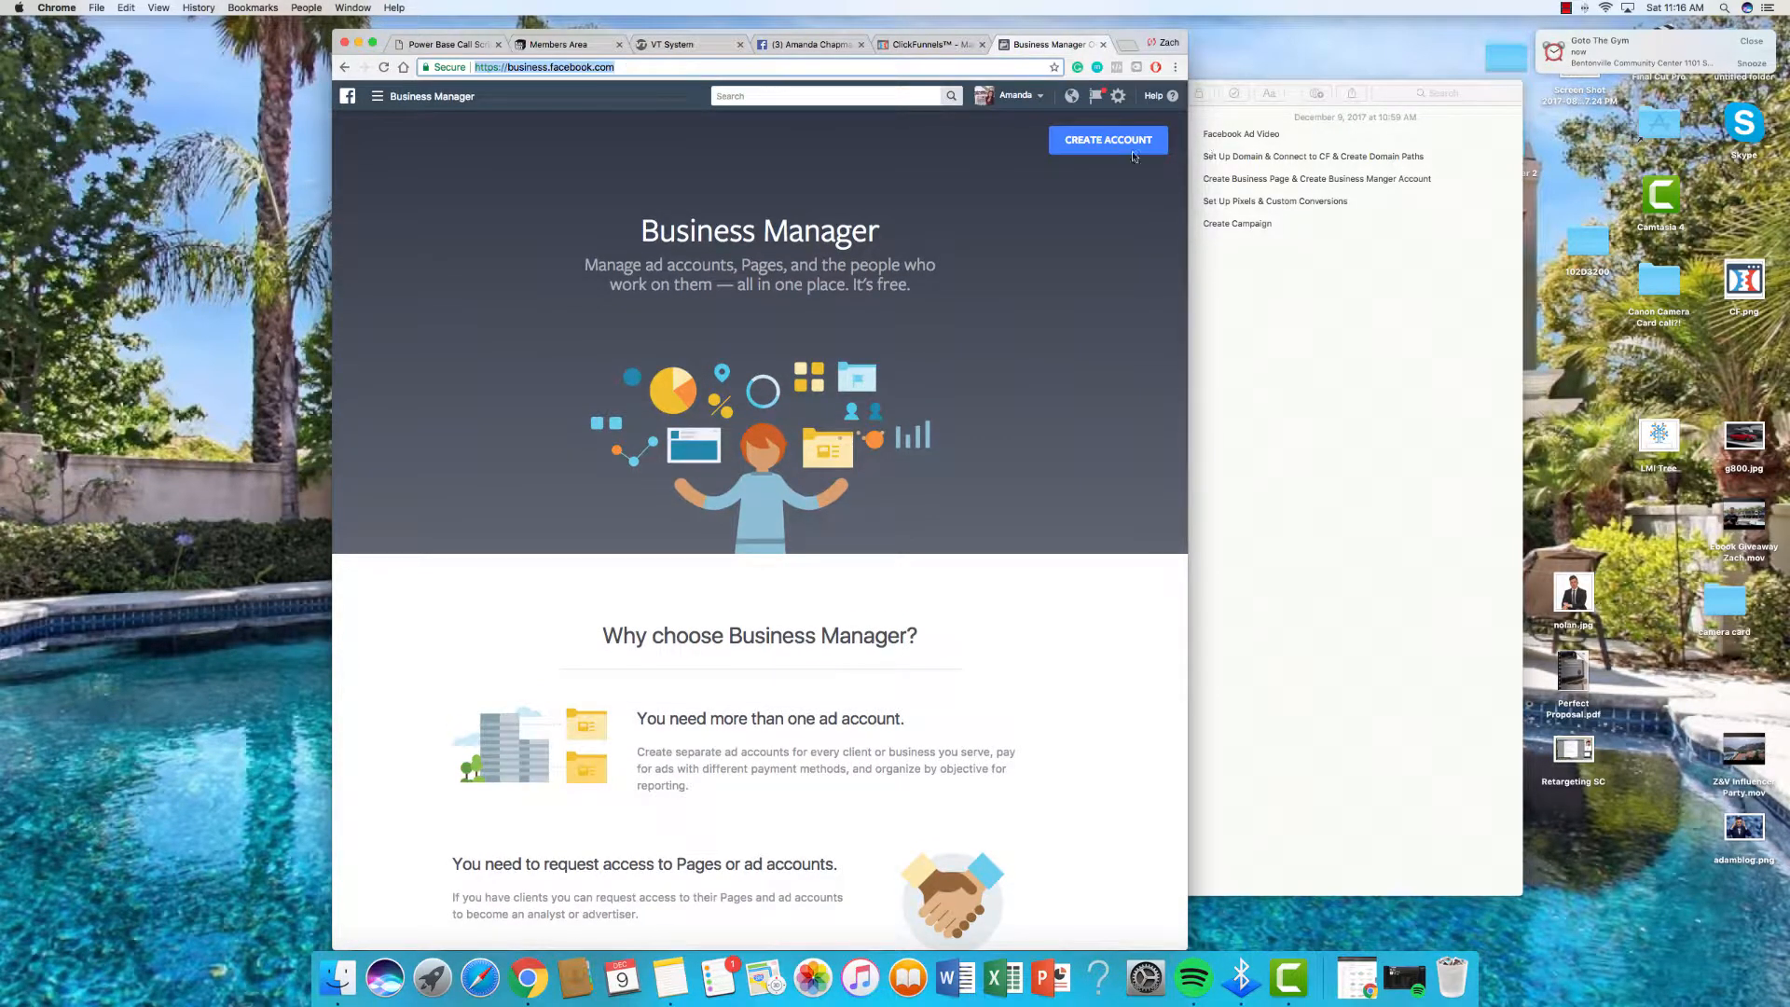
left_click(1079, 141)
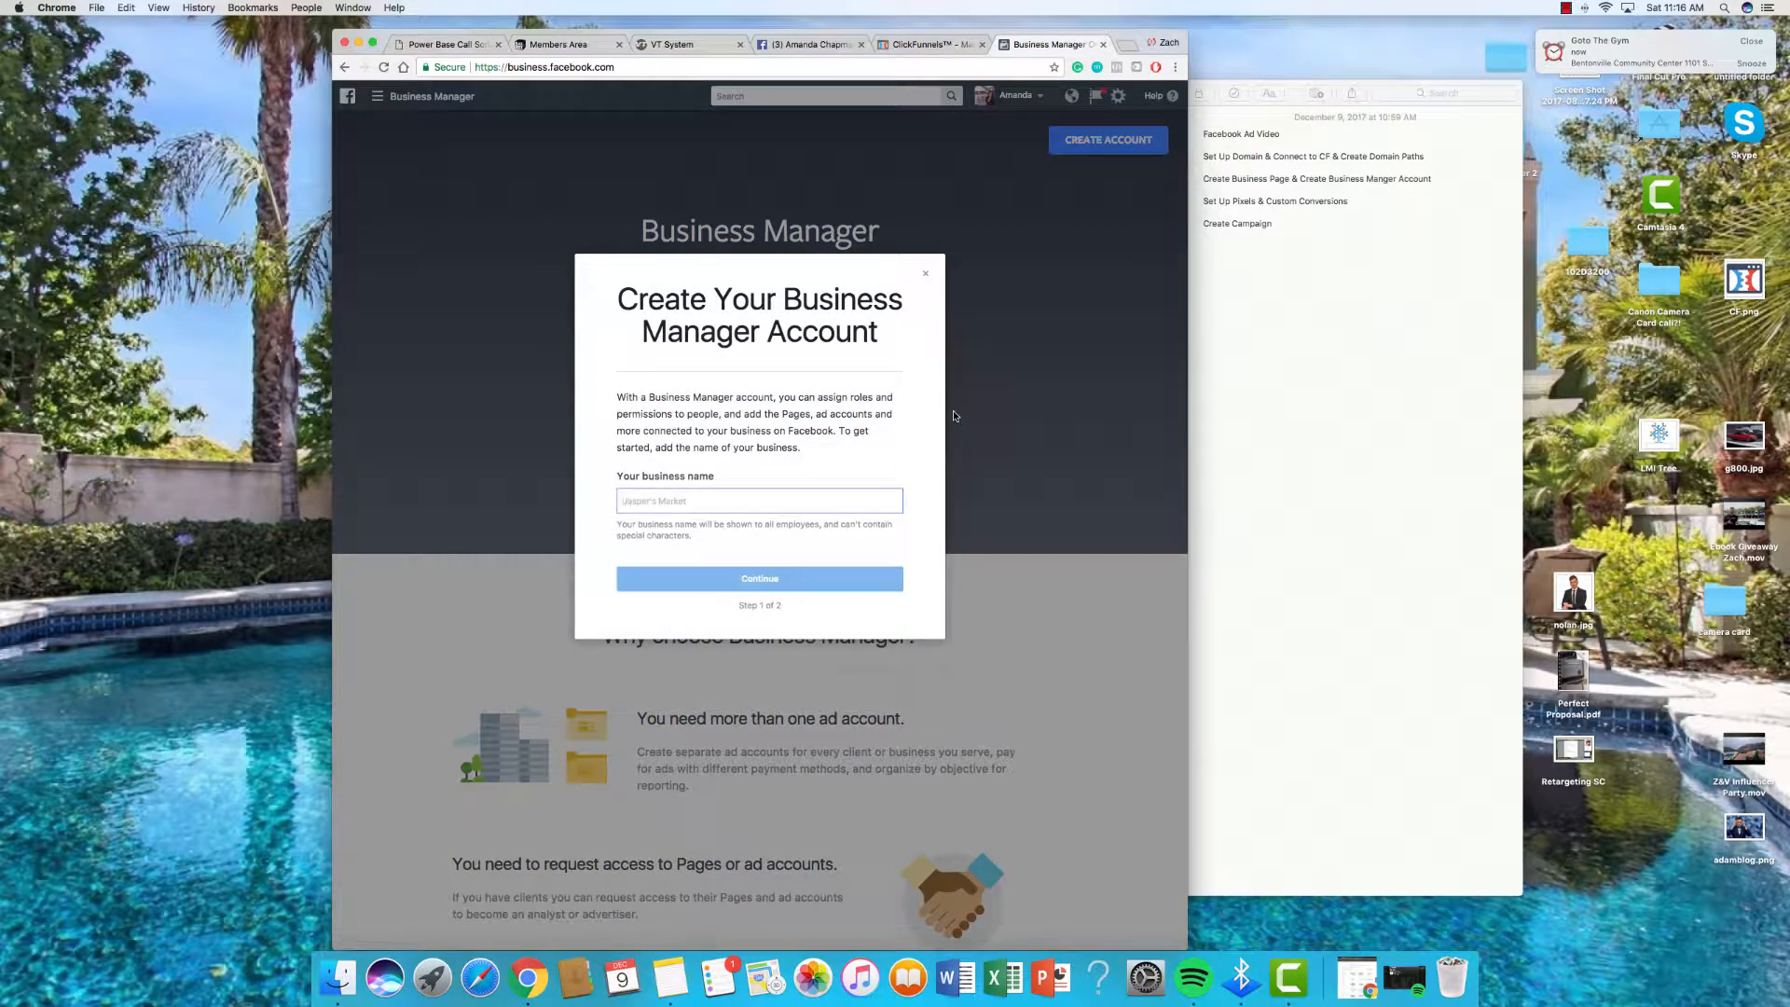
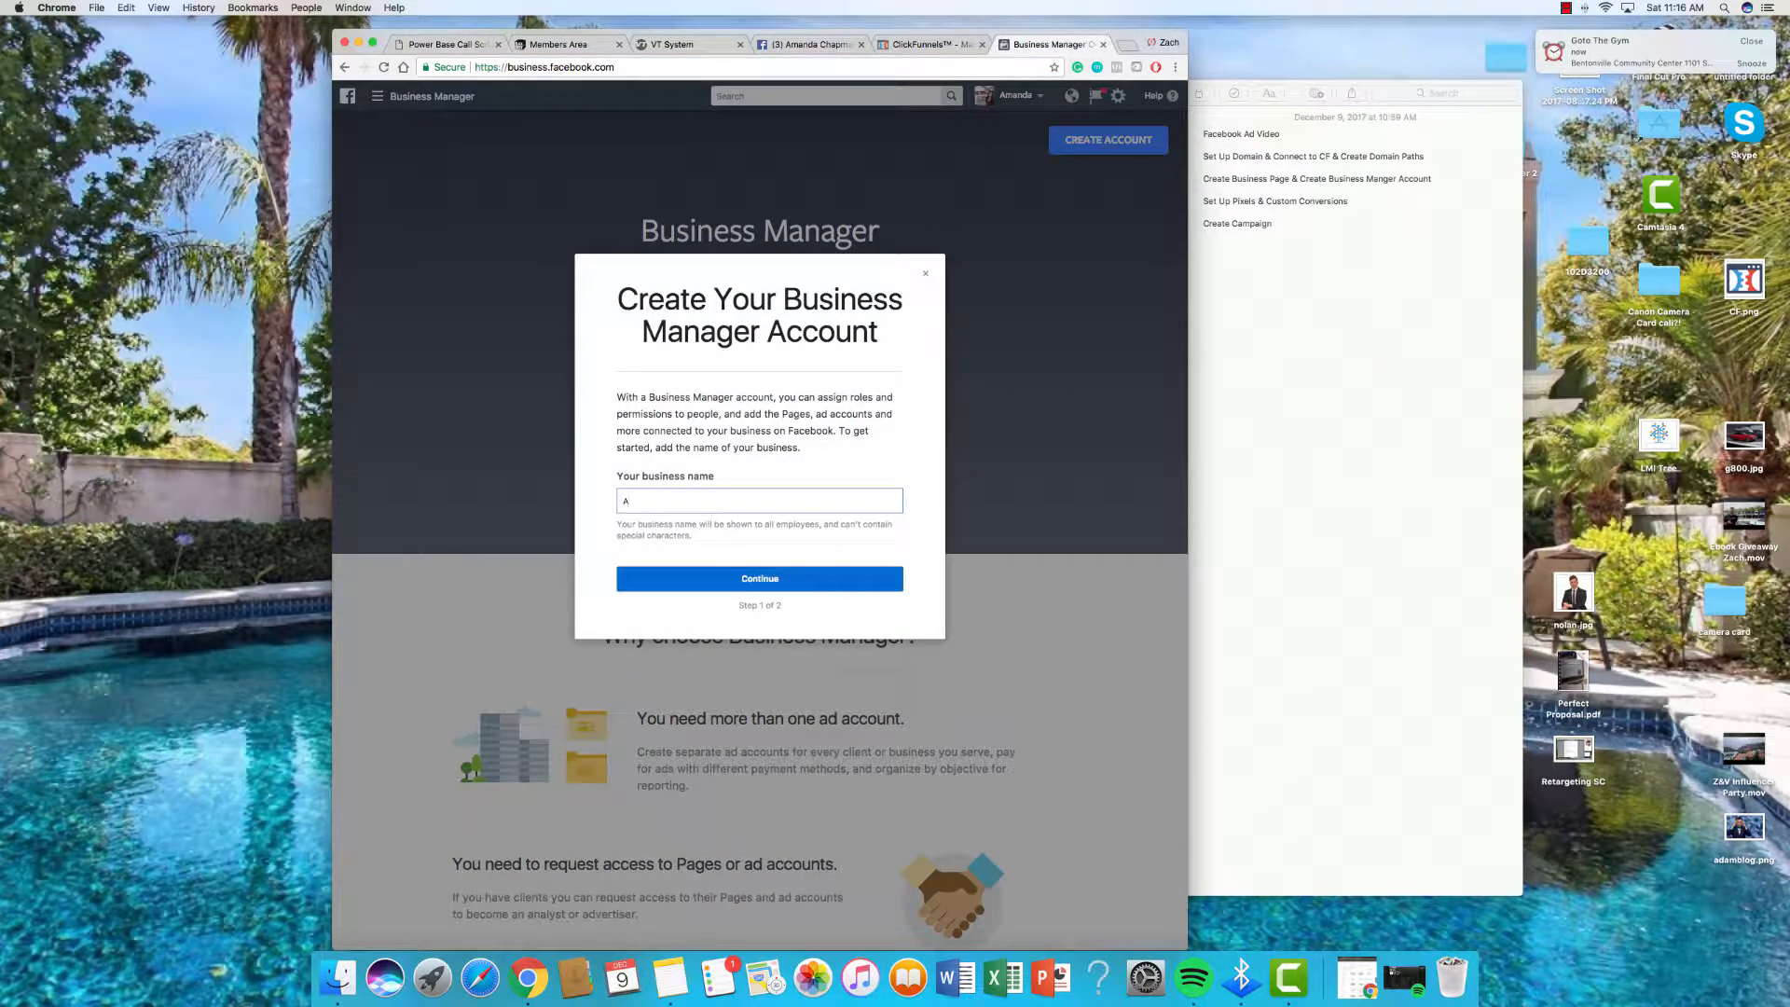
left_click(774, 581)
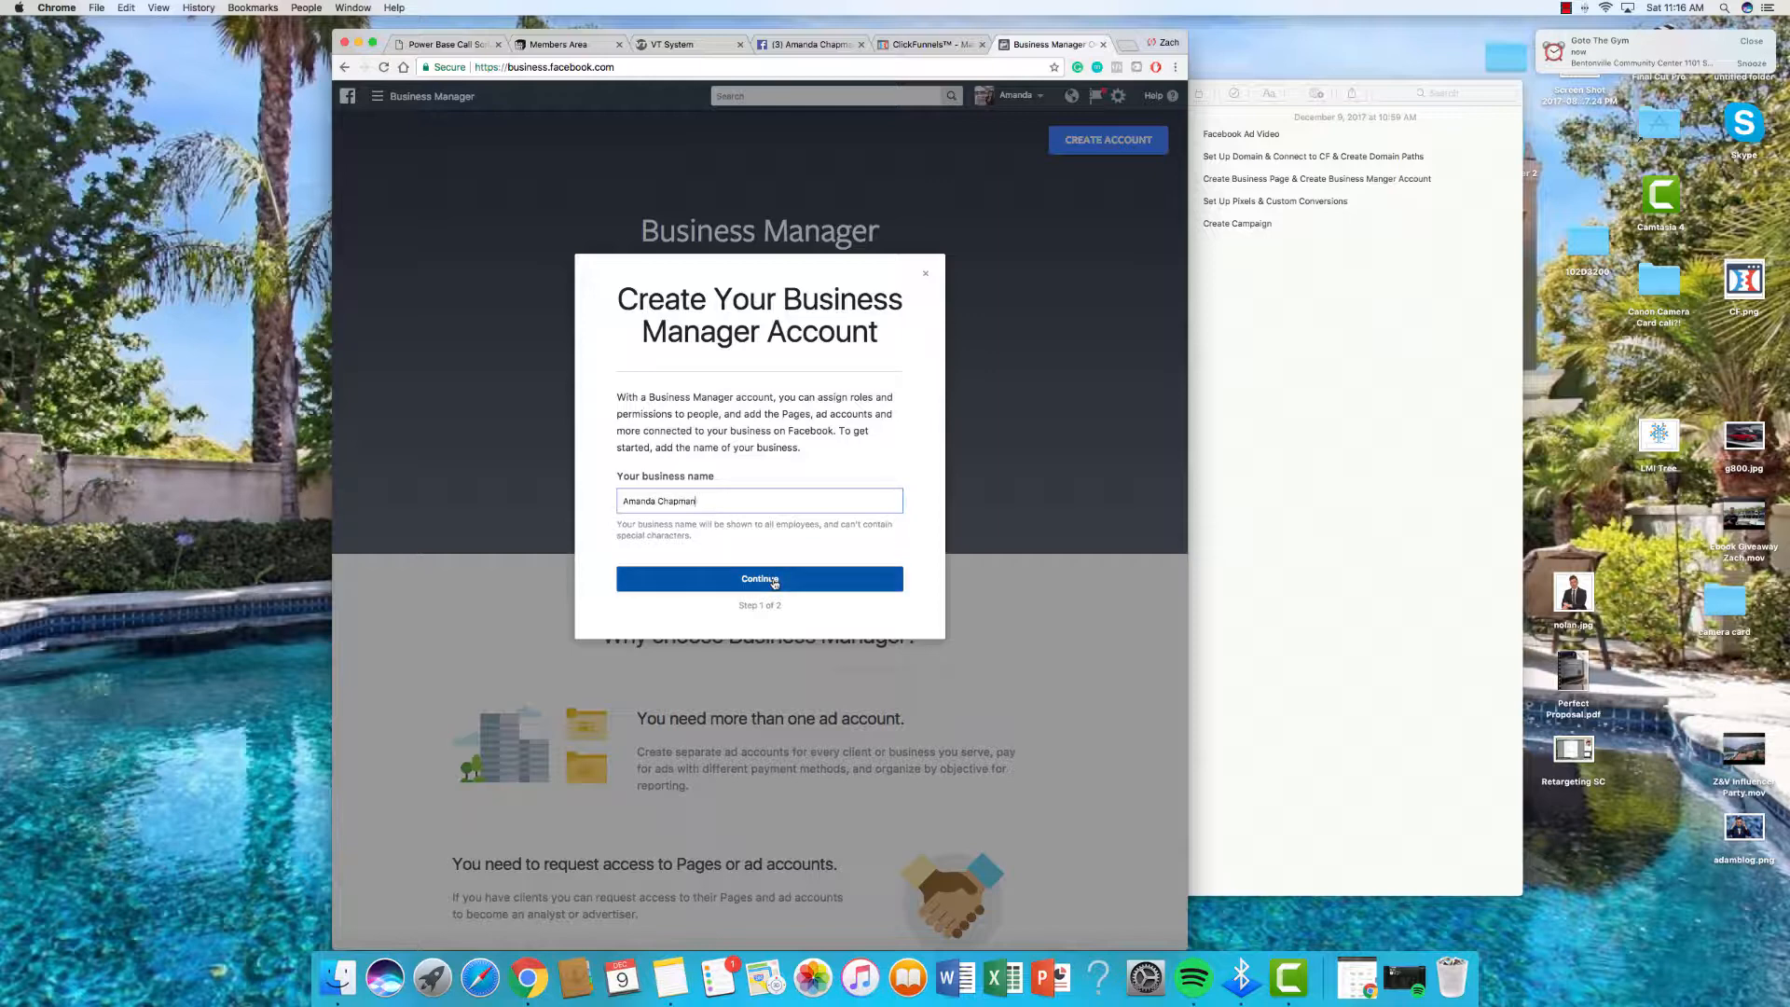
left_click(774, 581)
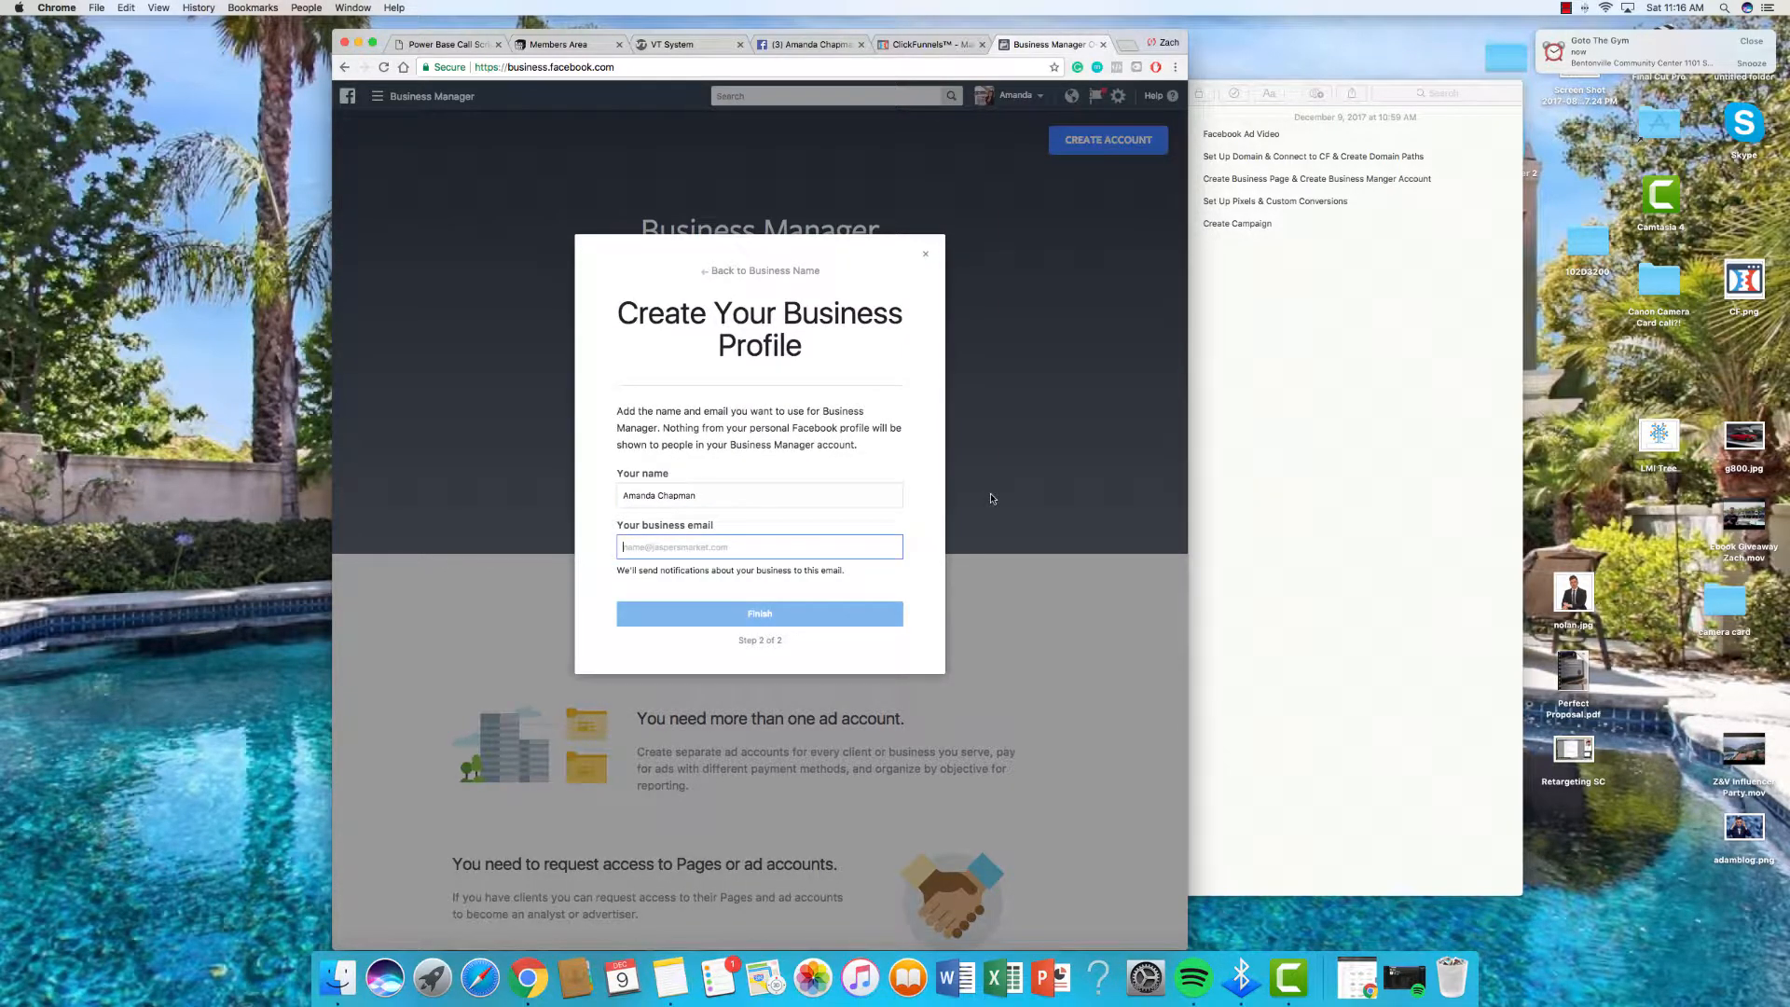
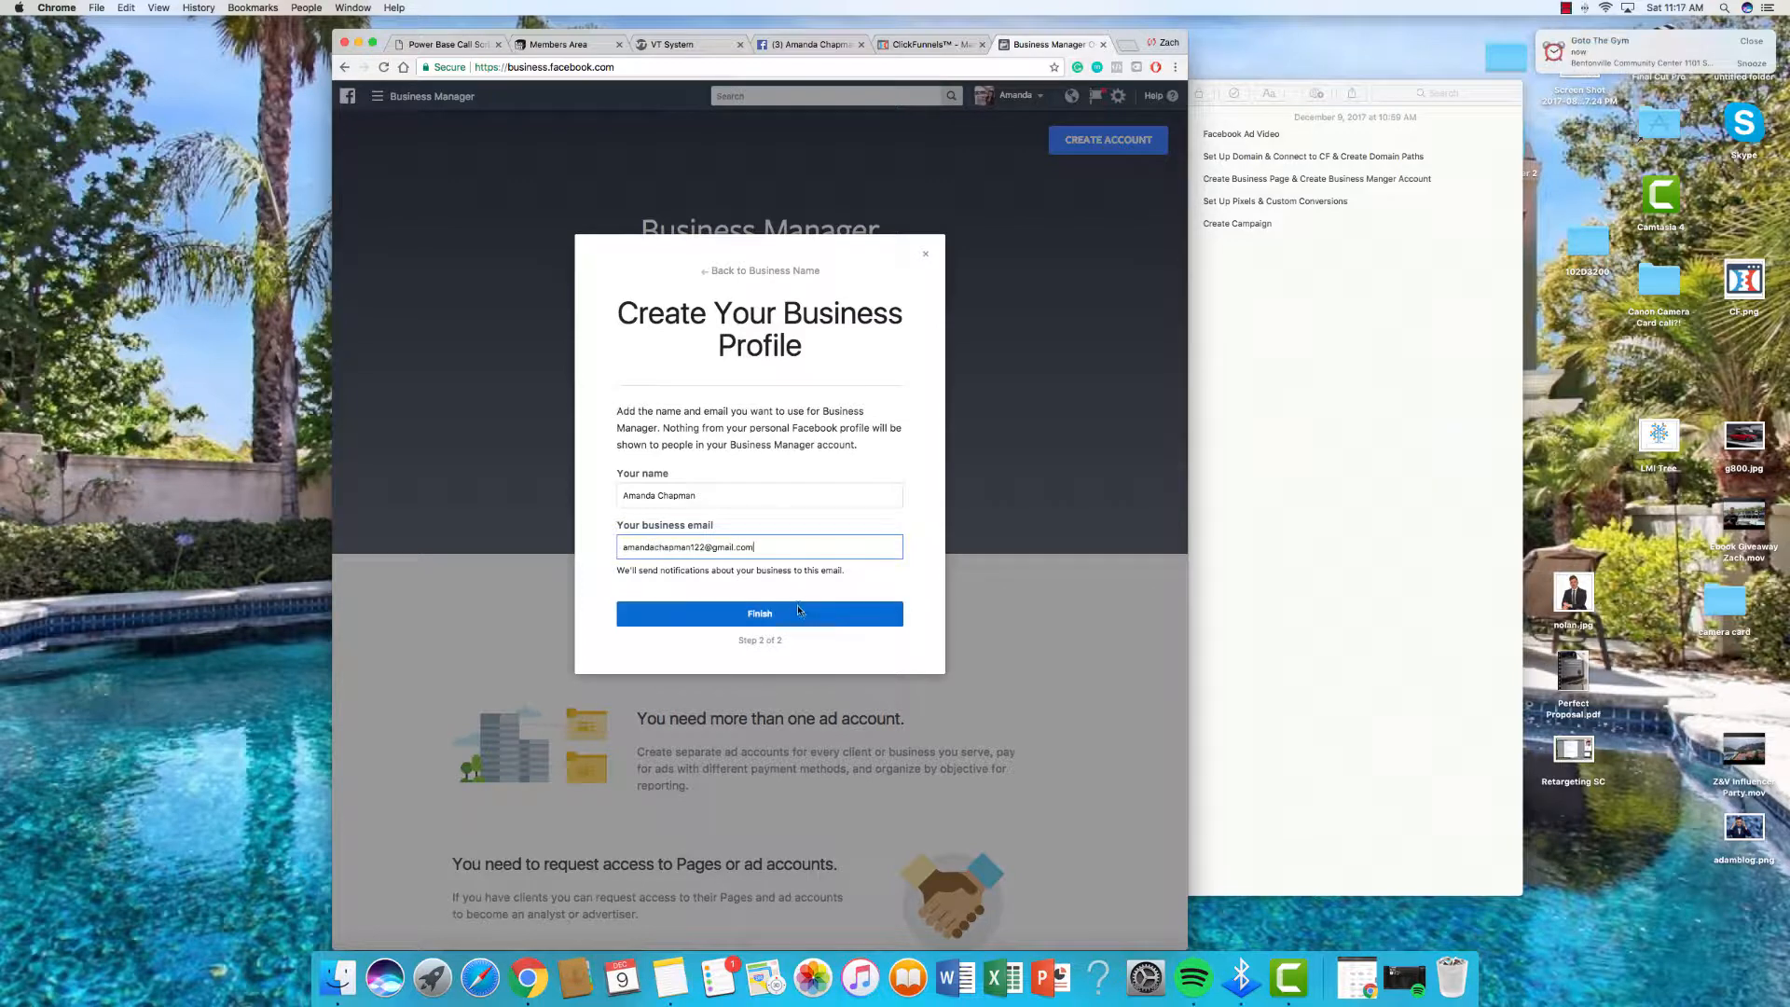
left_click(798, 612)
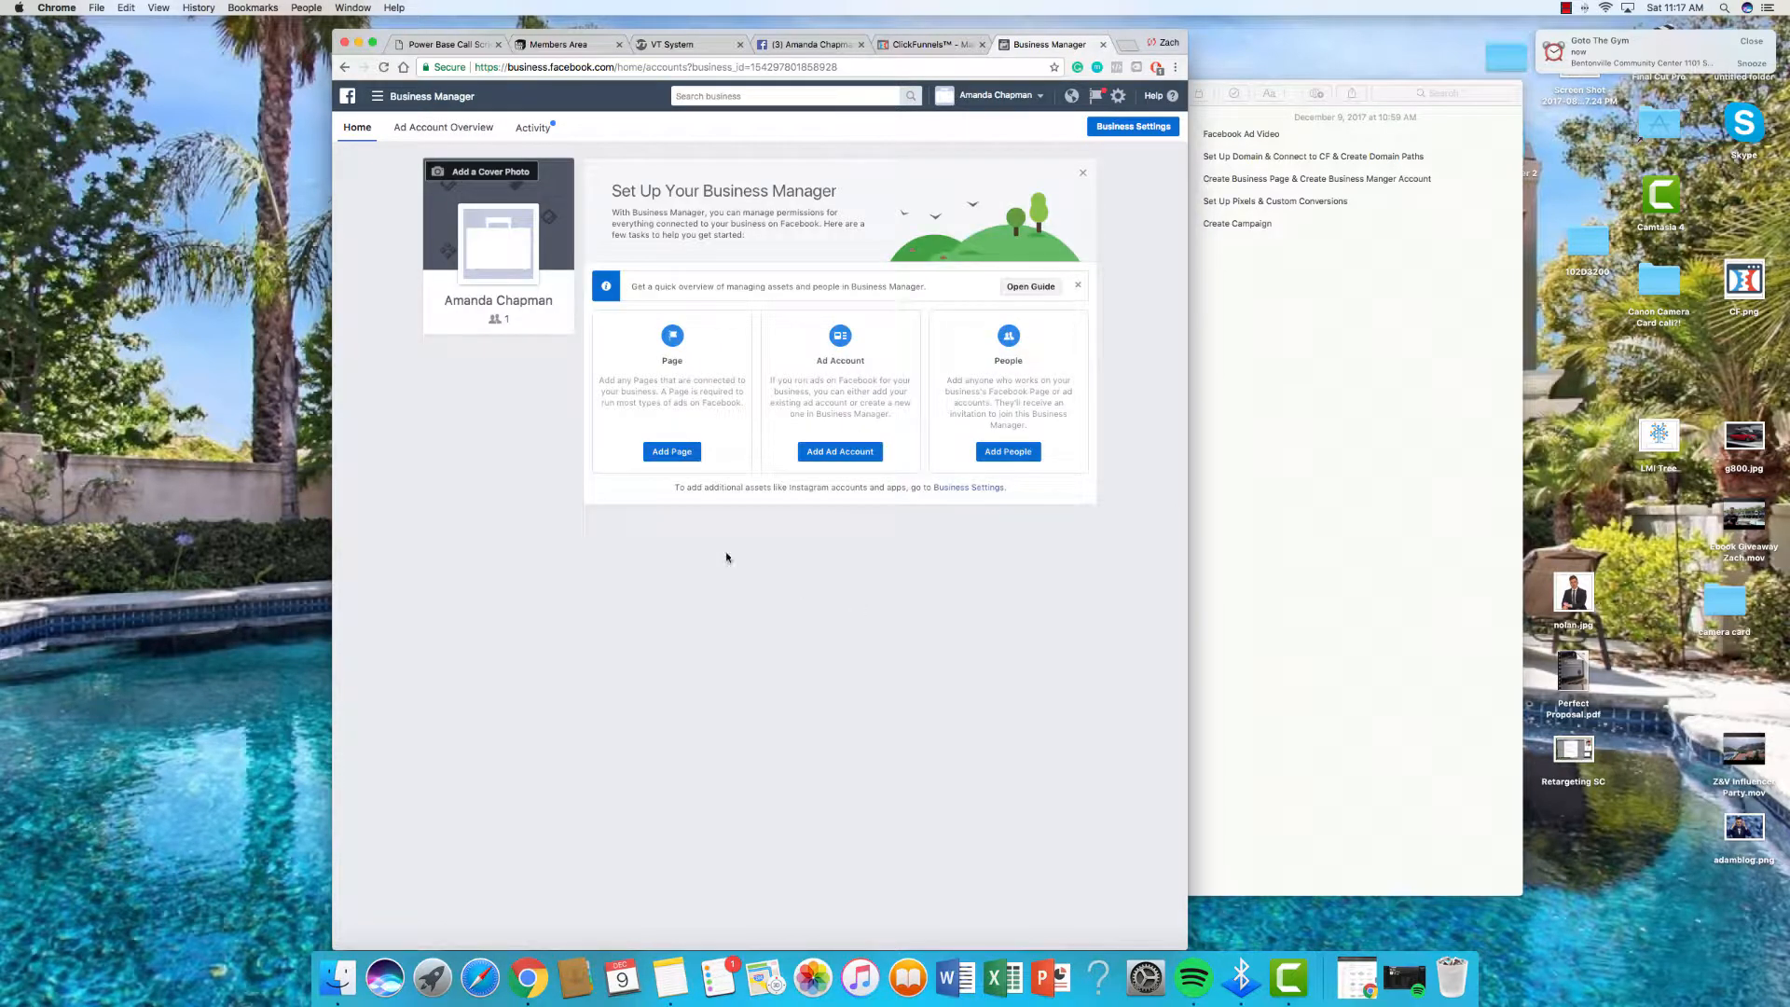
Step: Begin adding a Page you own and look up the Page's name in its tab
left_click(663, 453)
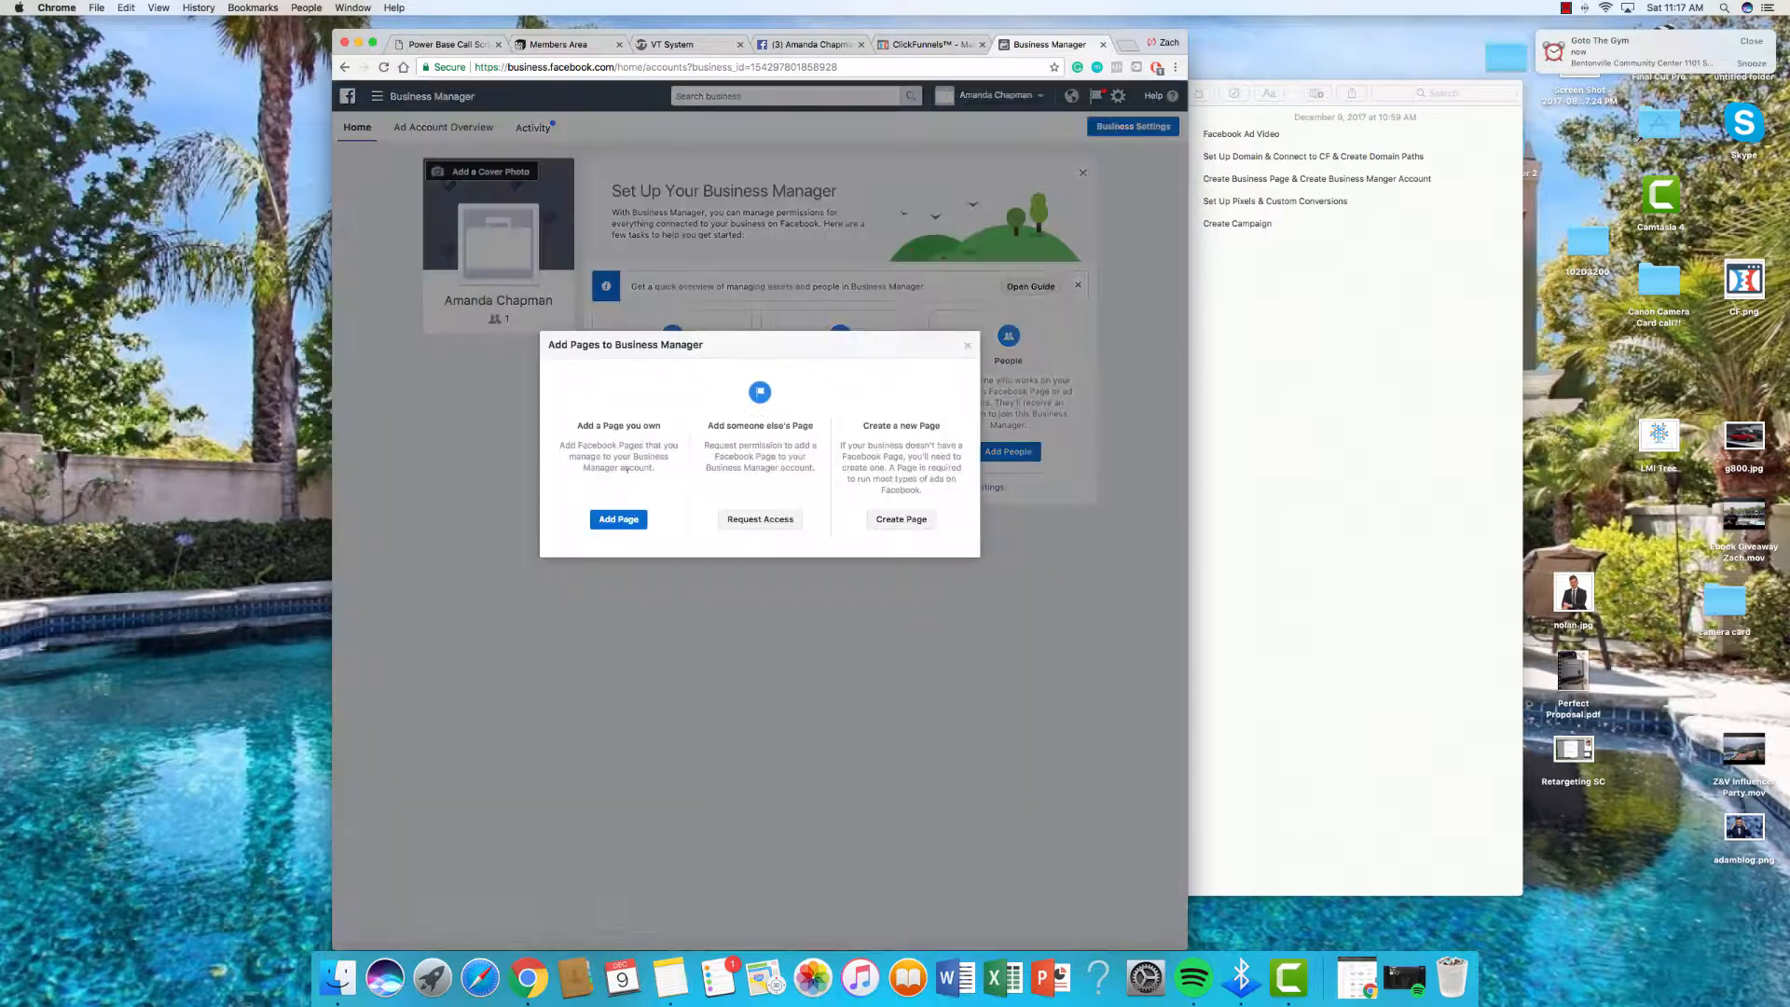
left_click(616, 519)
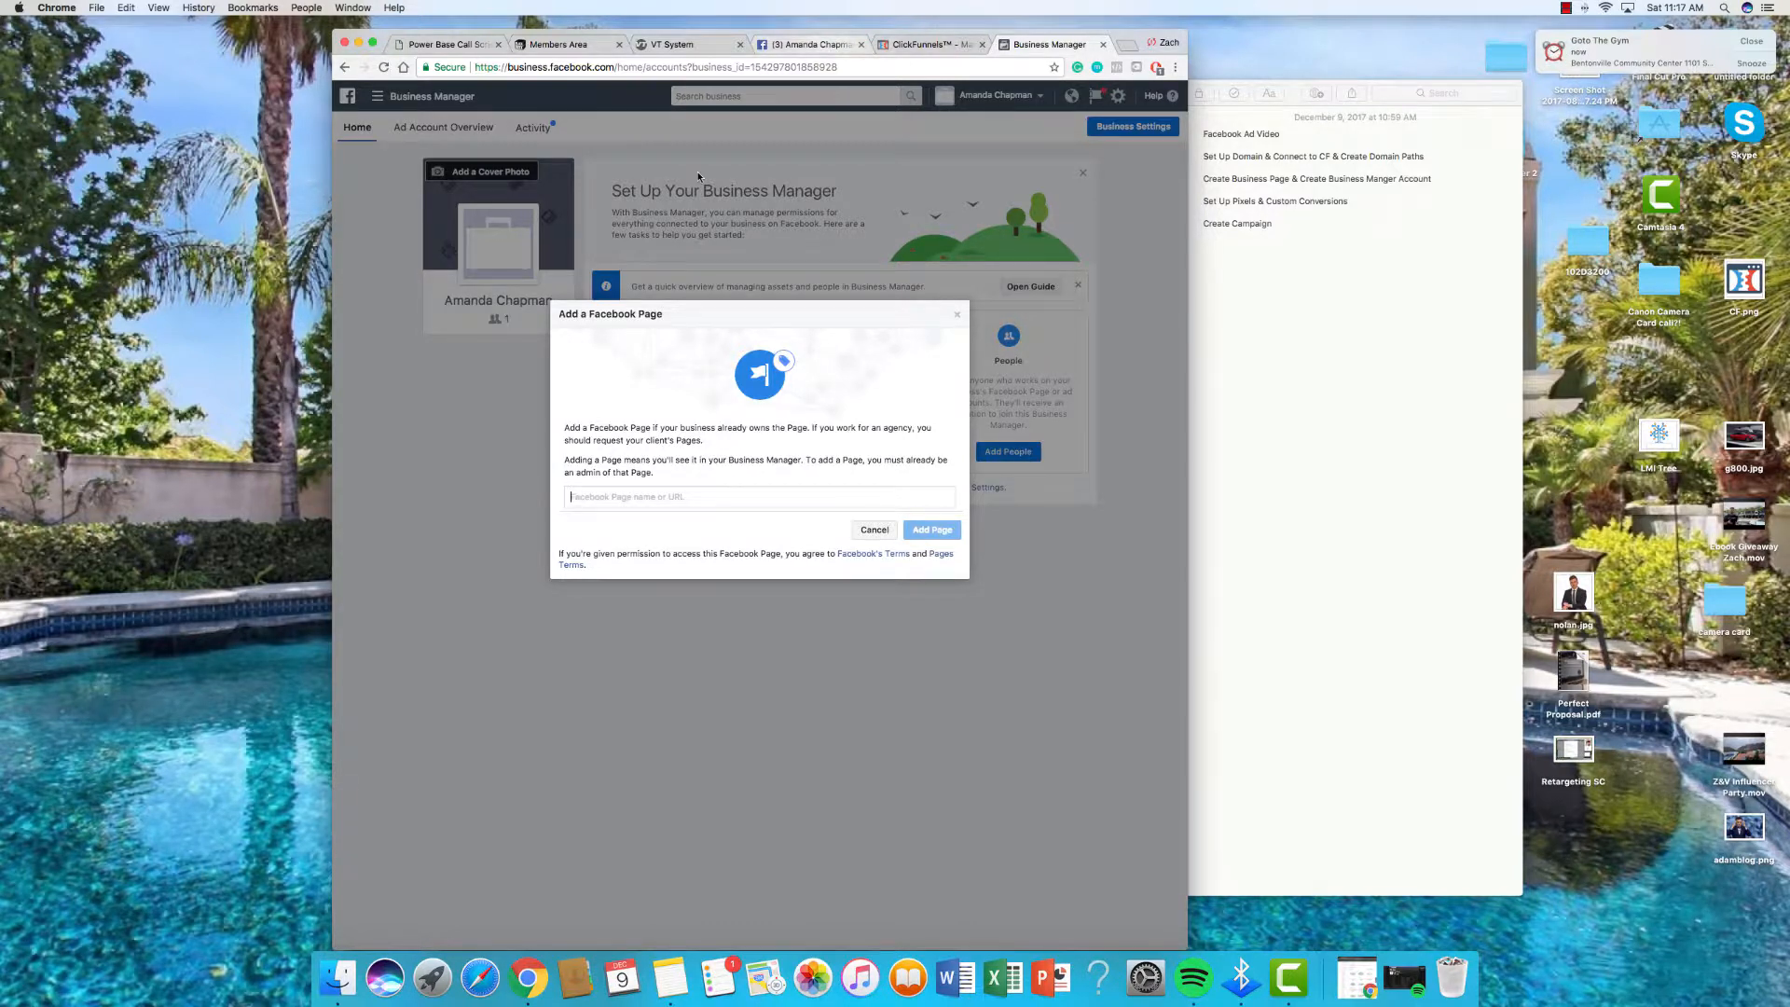
left_click(826, 51)
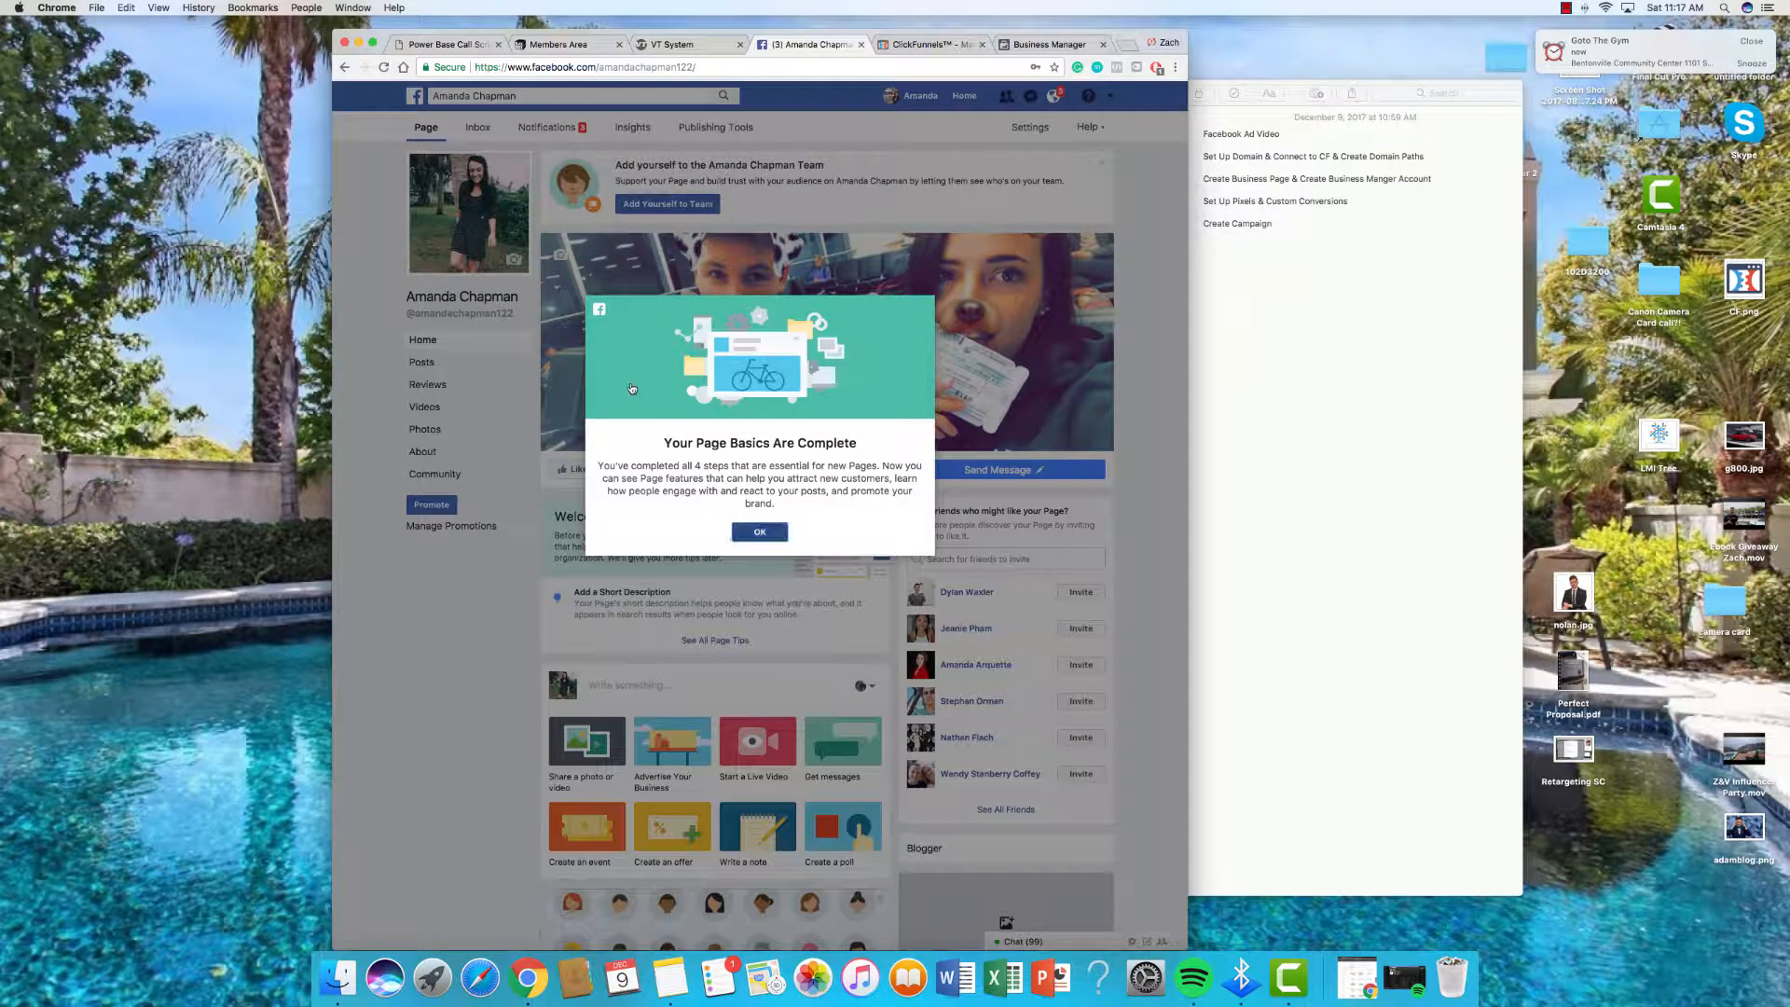
left_click(760, 531)
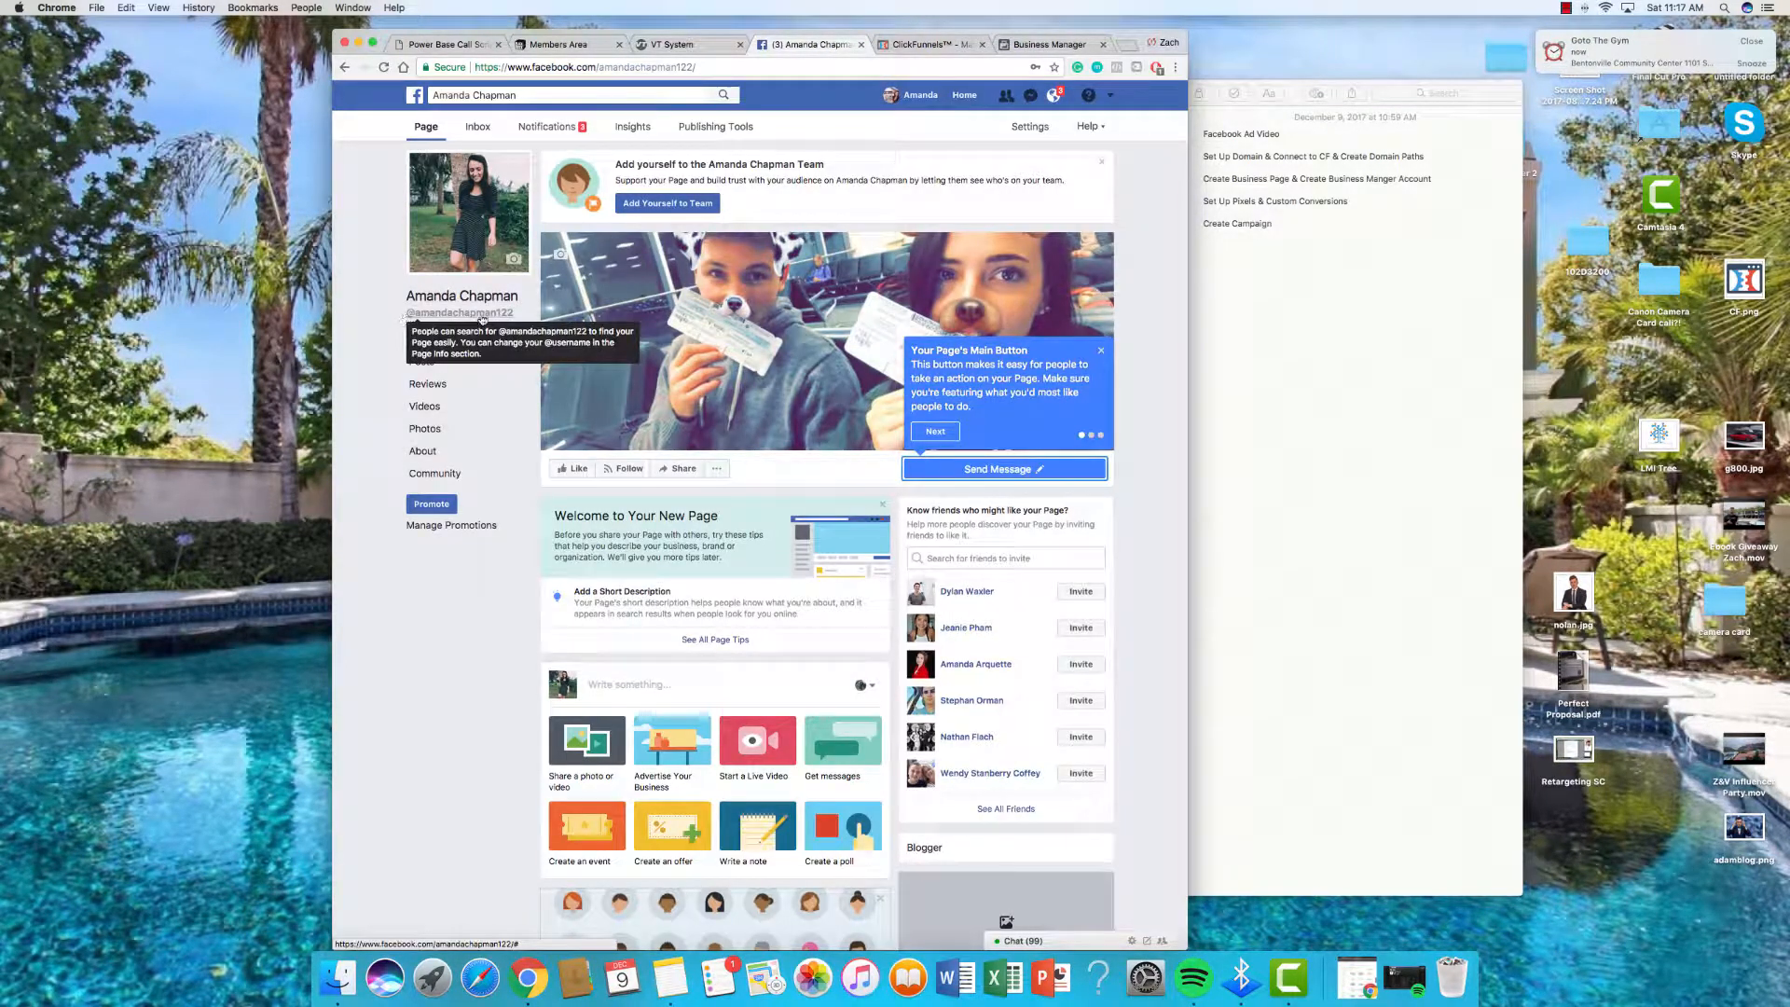
left_click_drag(403, 318, 538, 318)
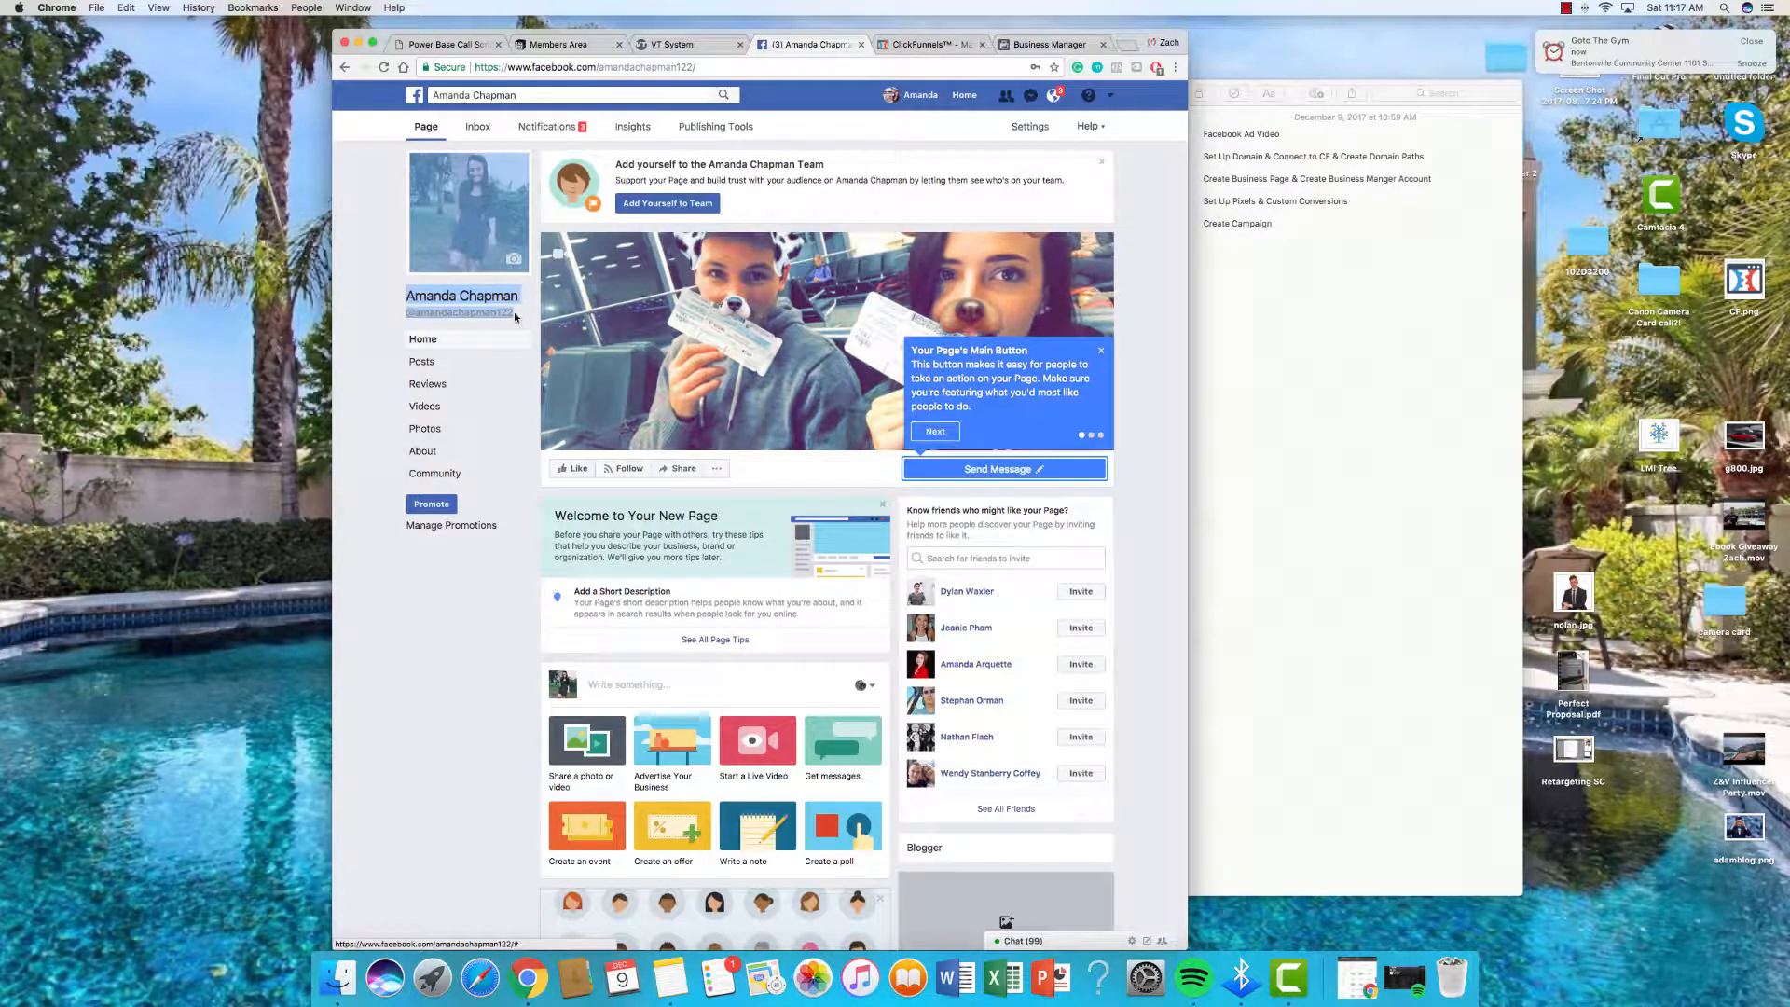
left_click(518, 319)
left_click_drag(410, 316, 355, 316)
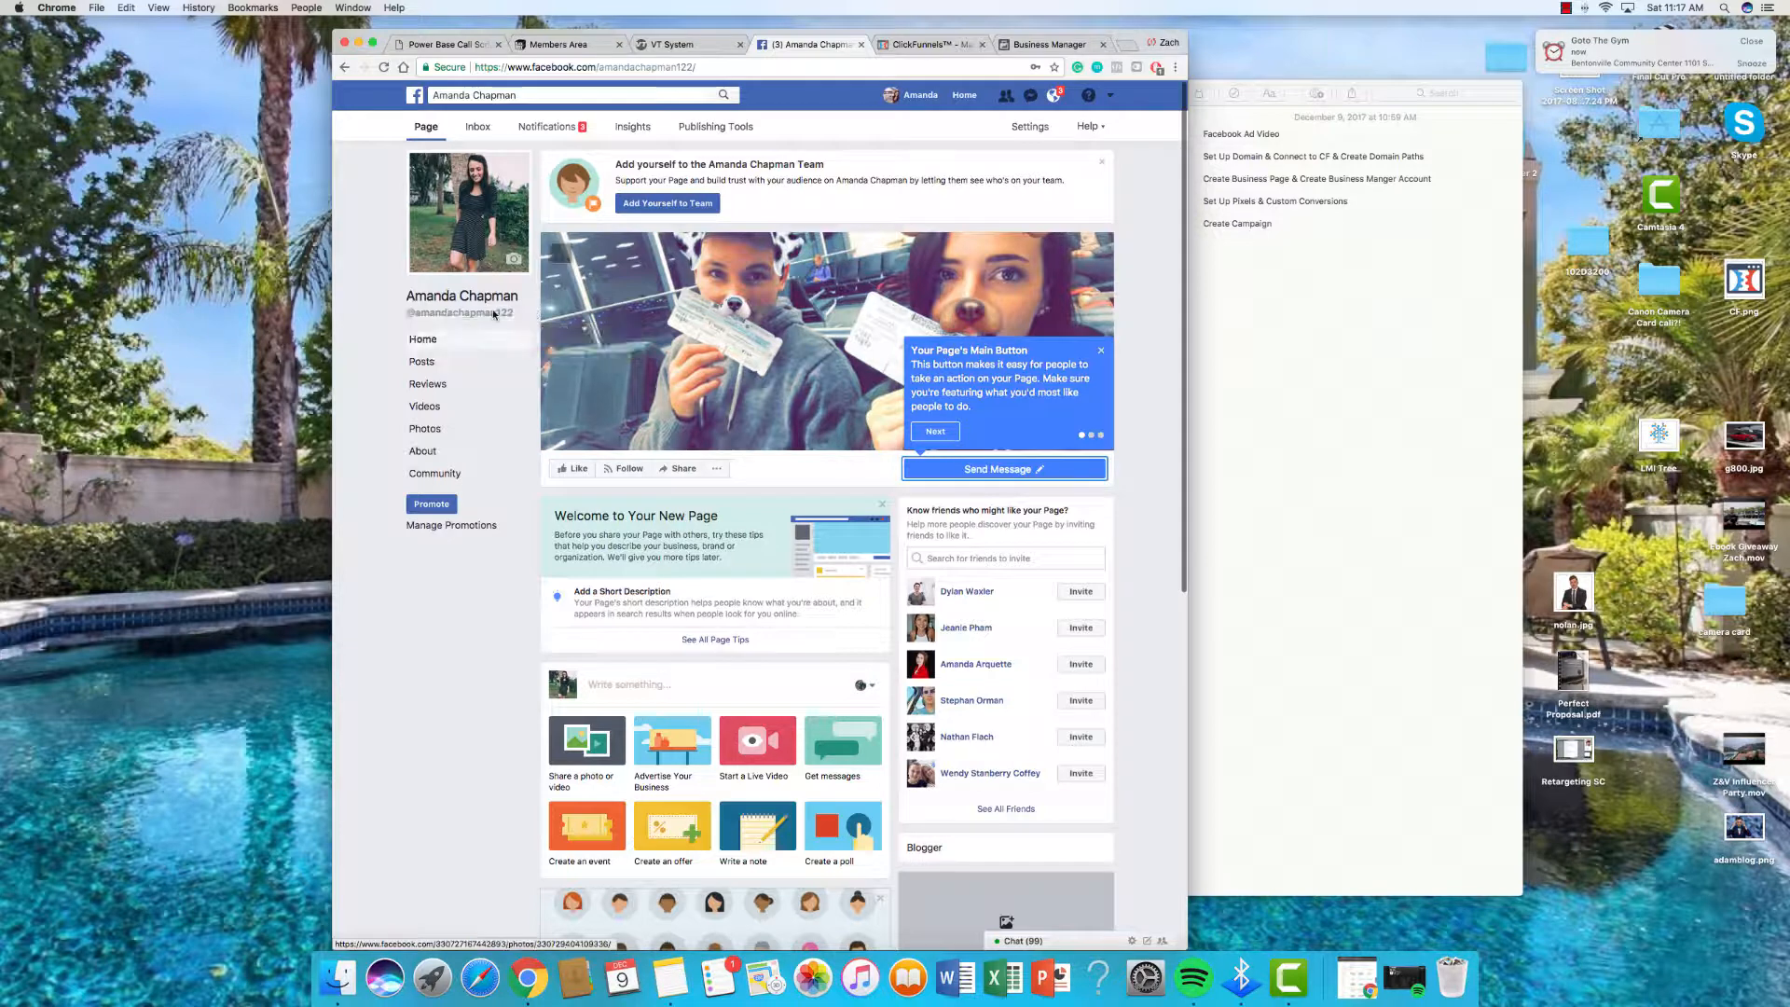
left_click_drag(428, 315, 378, 312)
left_click(379, 311)
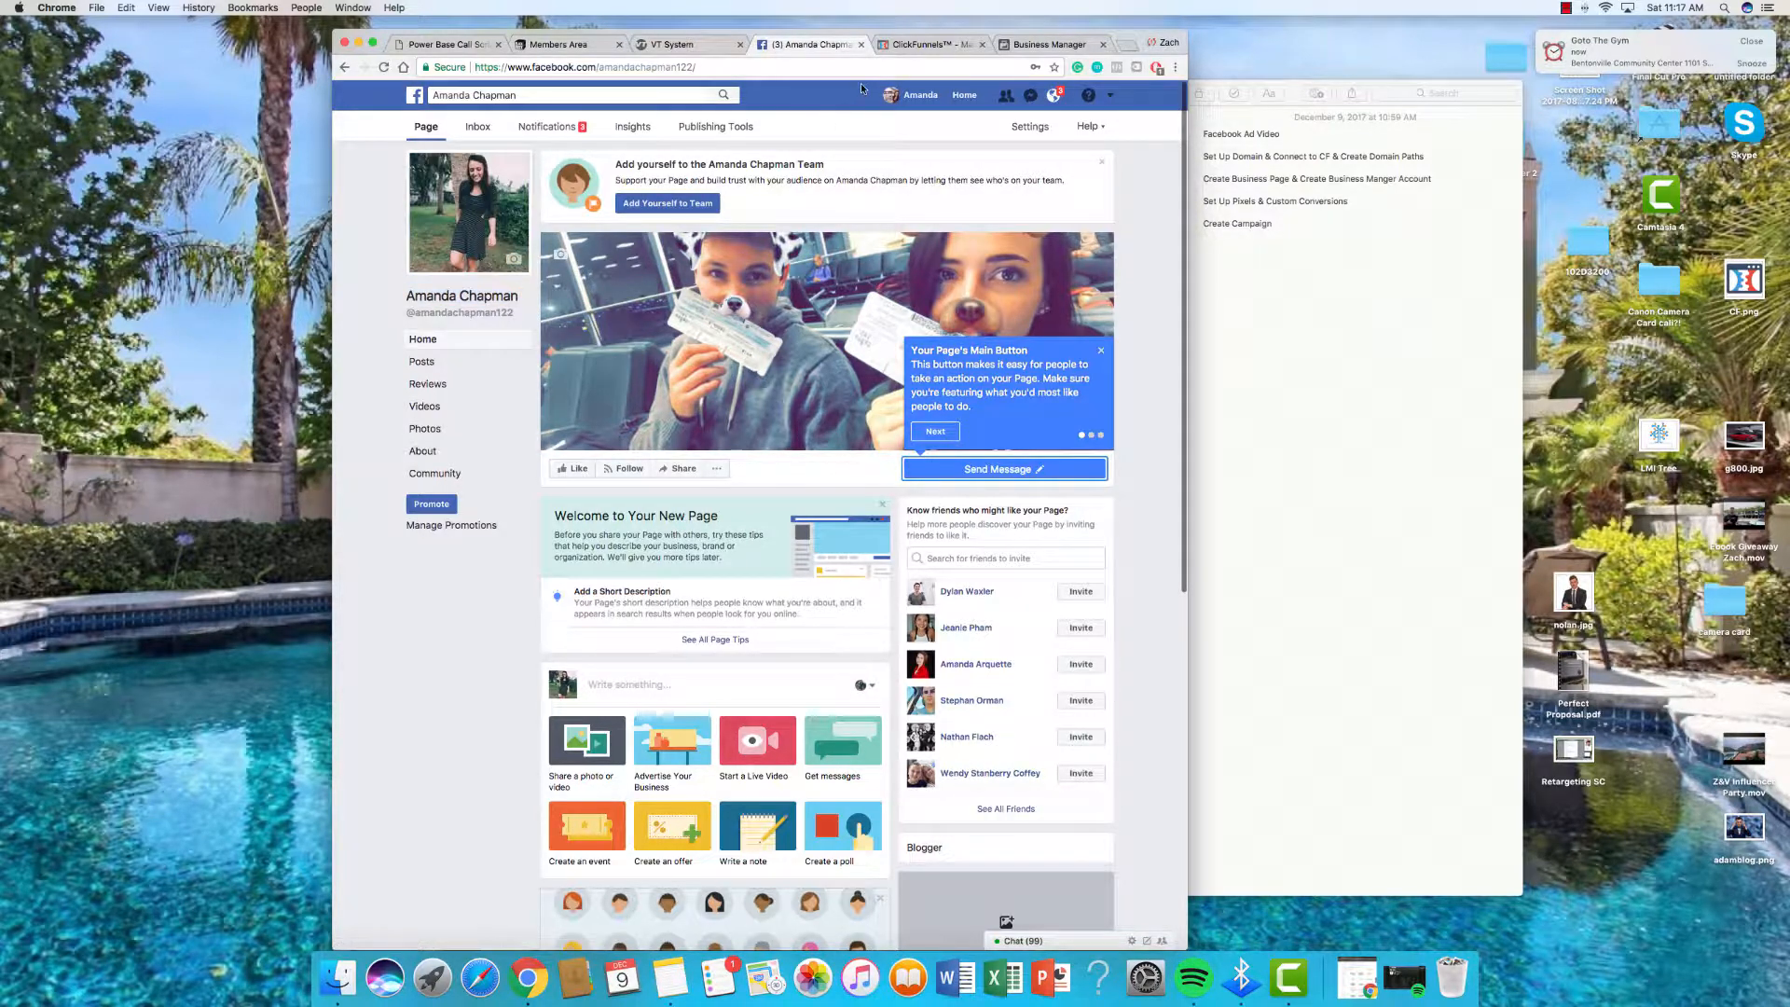
Step: Search for your Page, try adding it, and dismiss the Instagram-link error
left_click(1048, 45)
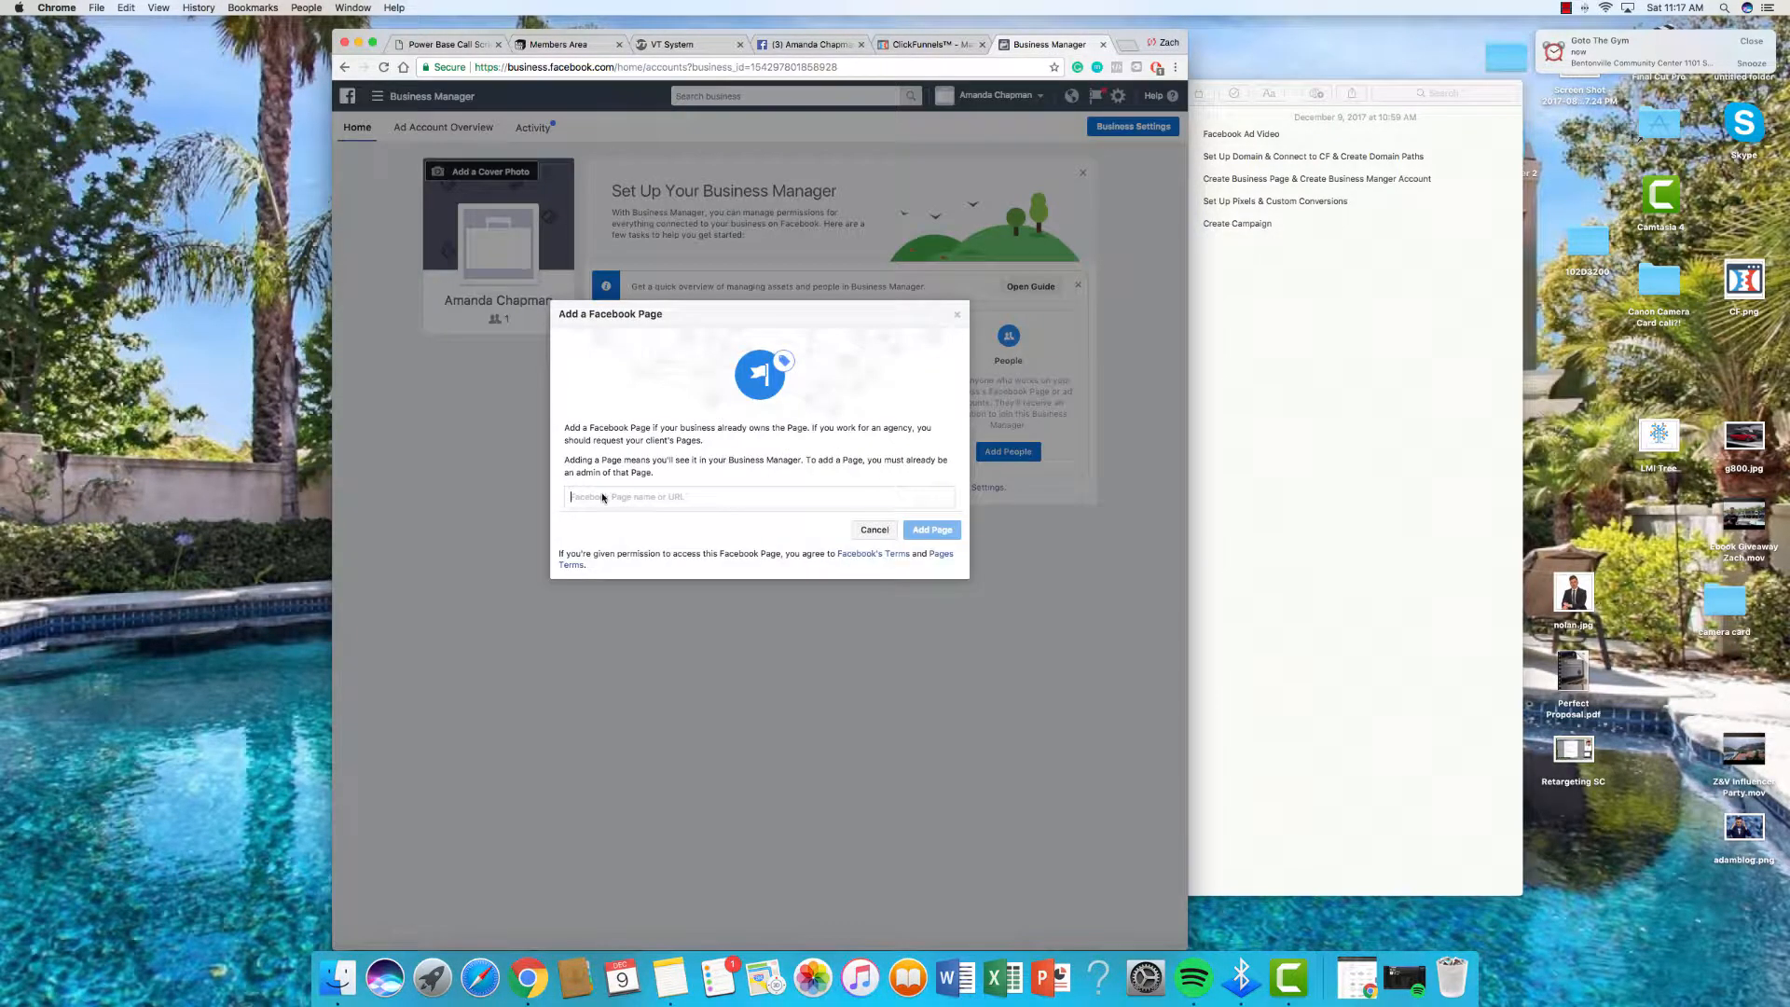
left_click(603, 491)
type("am")
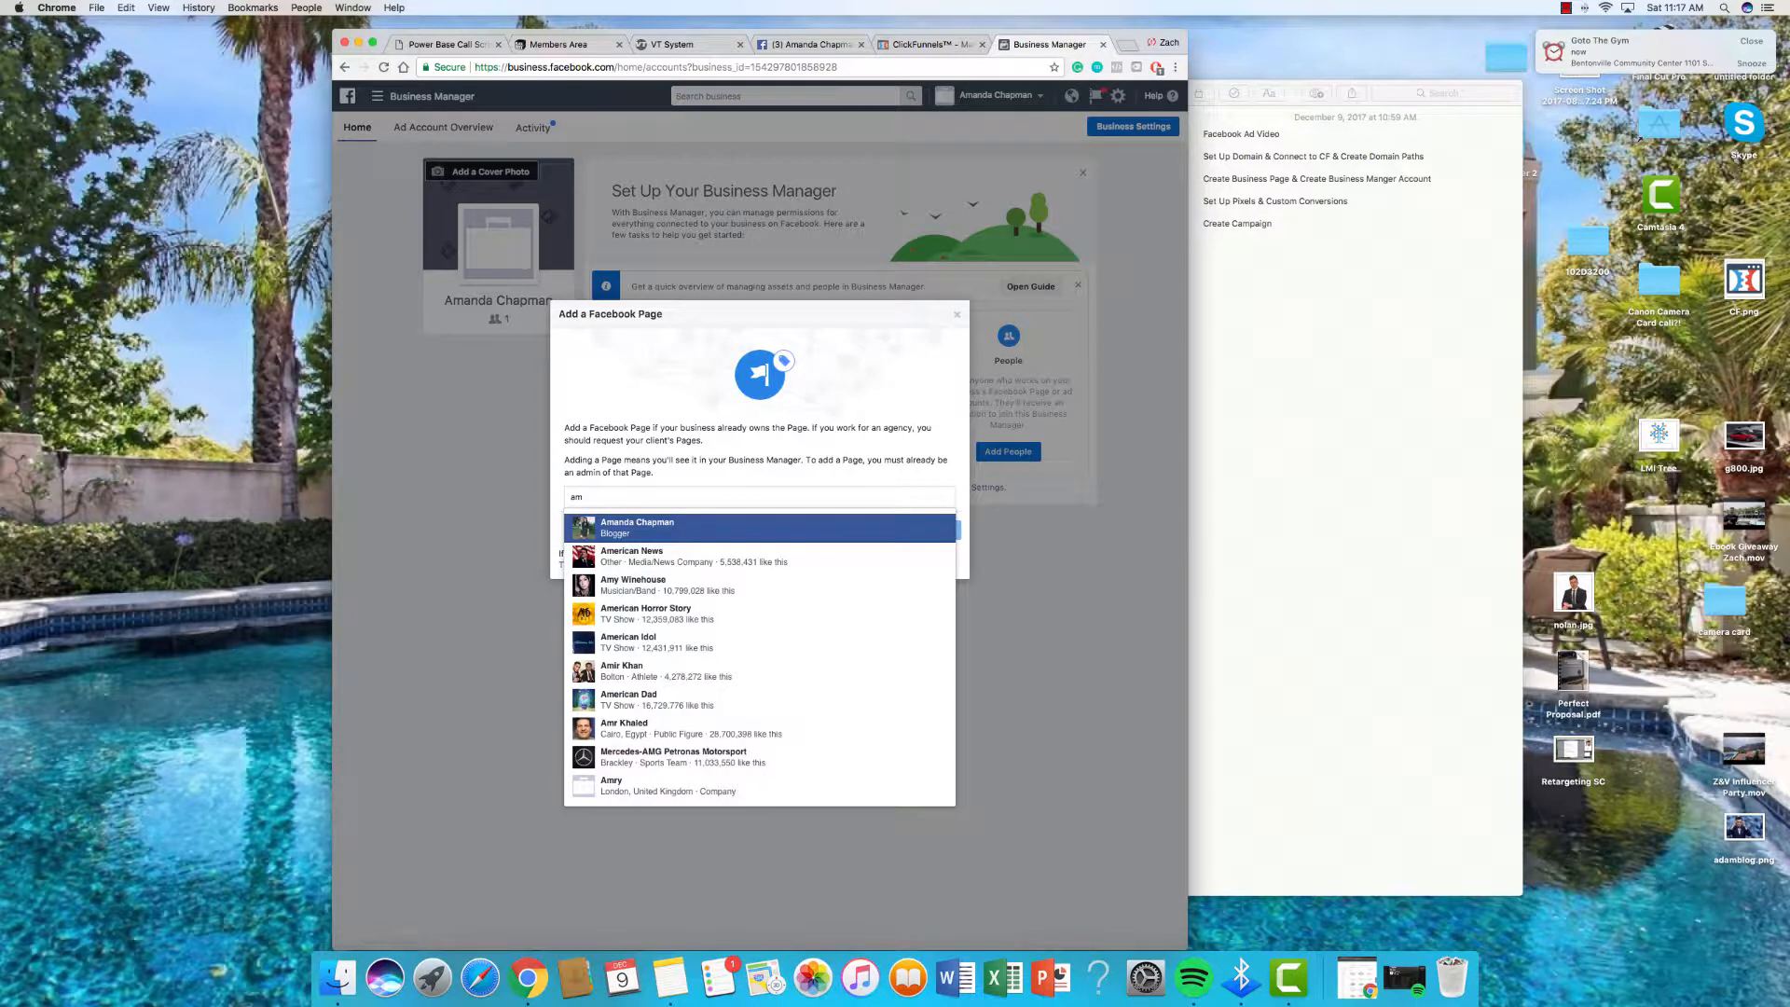
left_click(639, 531)
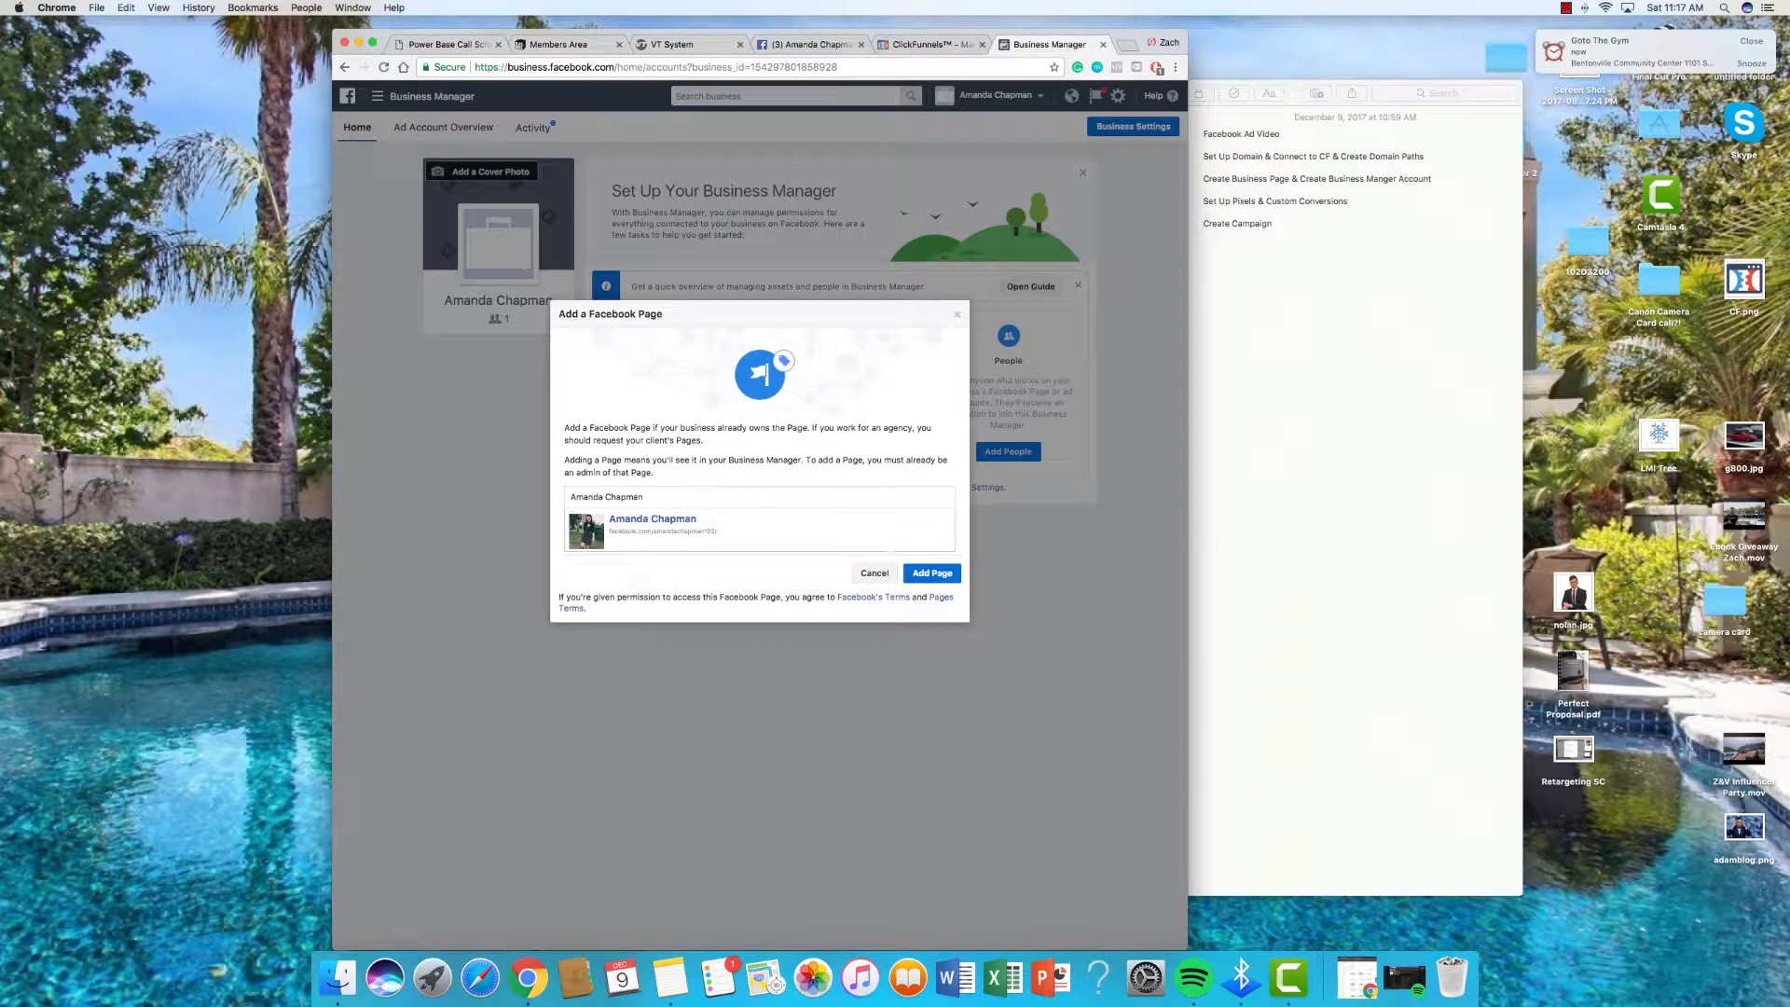
left_click(931, 577)
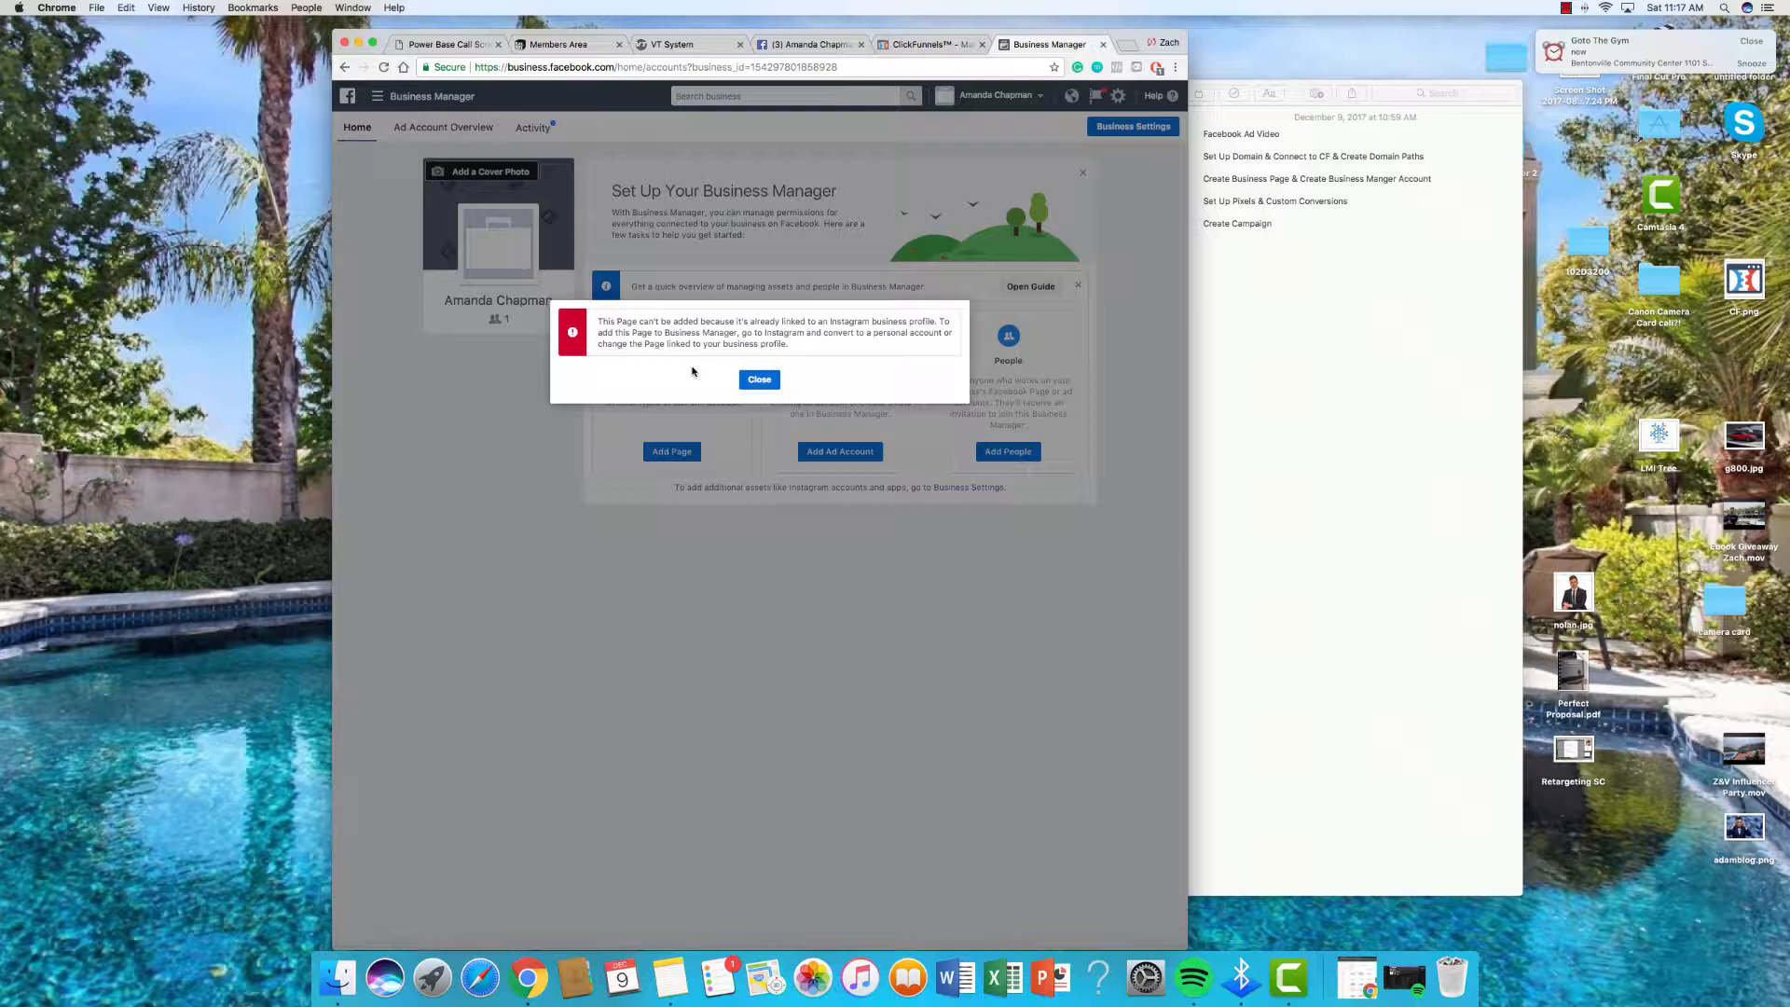
left_click(776, 381)
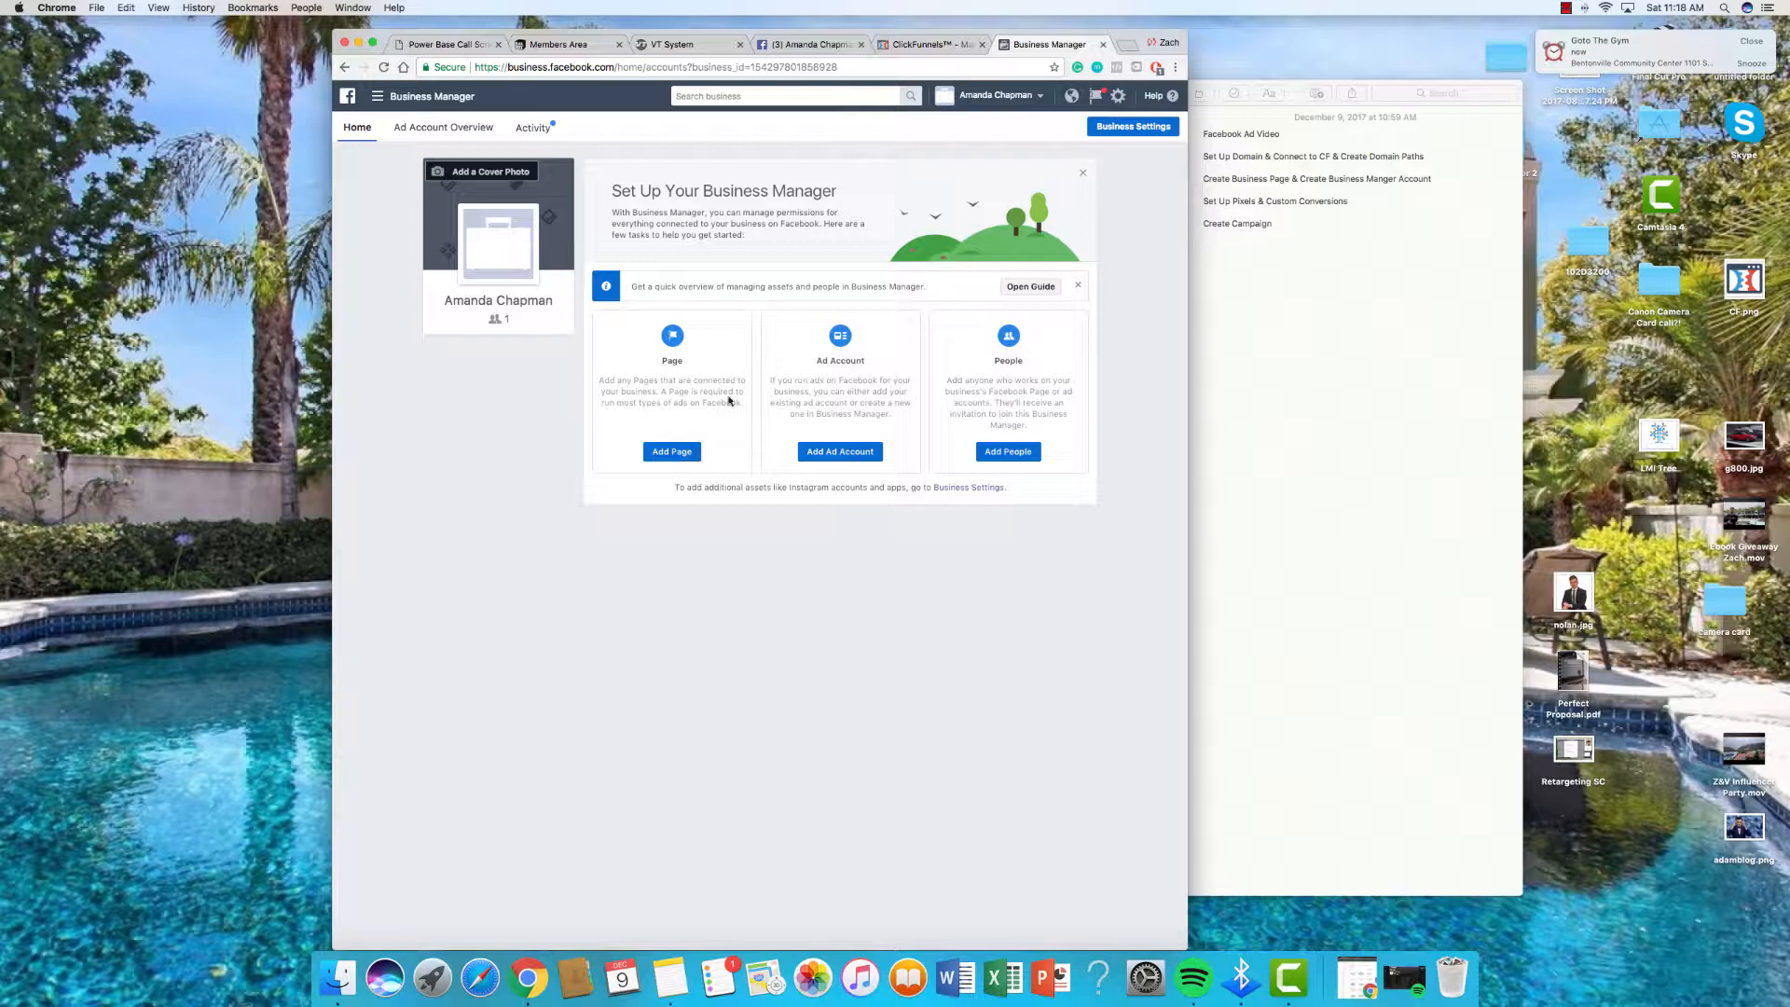
Step: Open the form for adding an owned ad account, then close it without adding anything
left_click(818, 455)
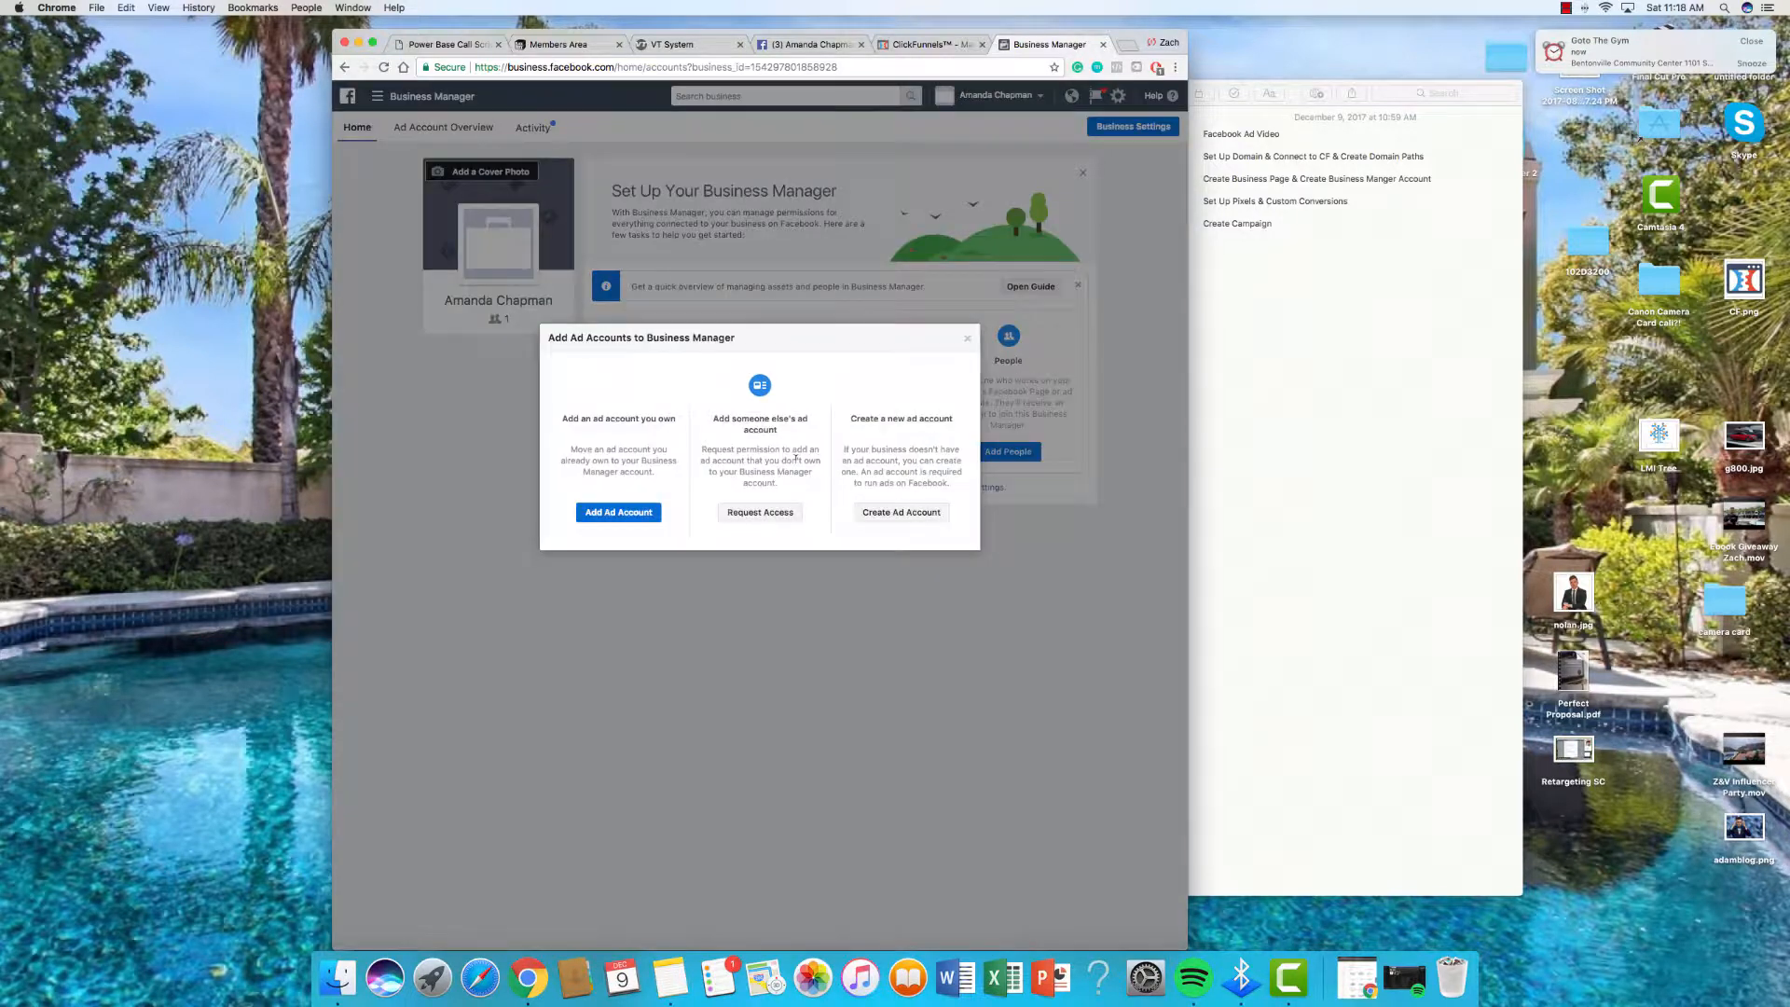
left_click(653, 516)
left_click(765, 508)
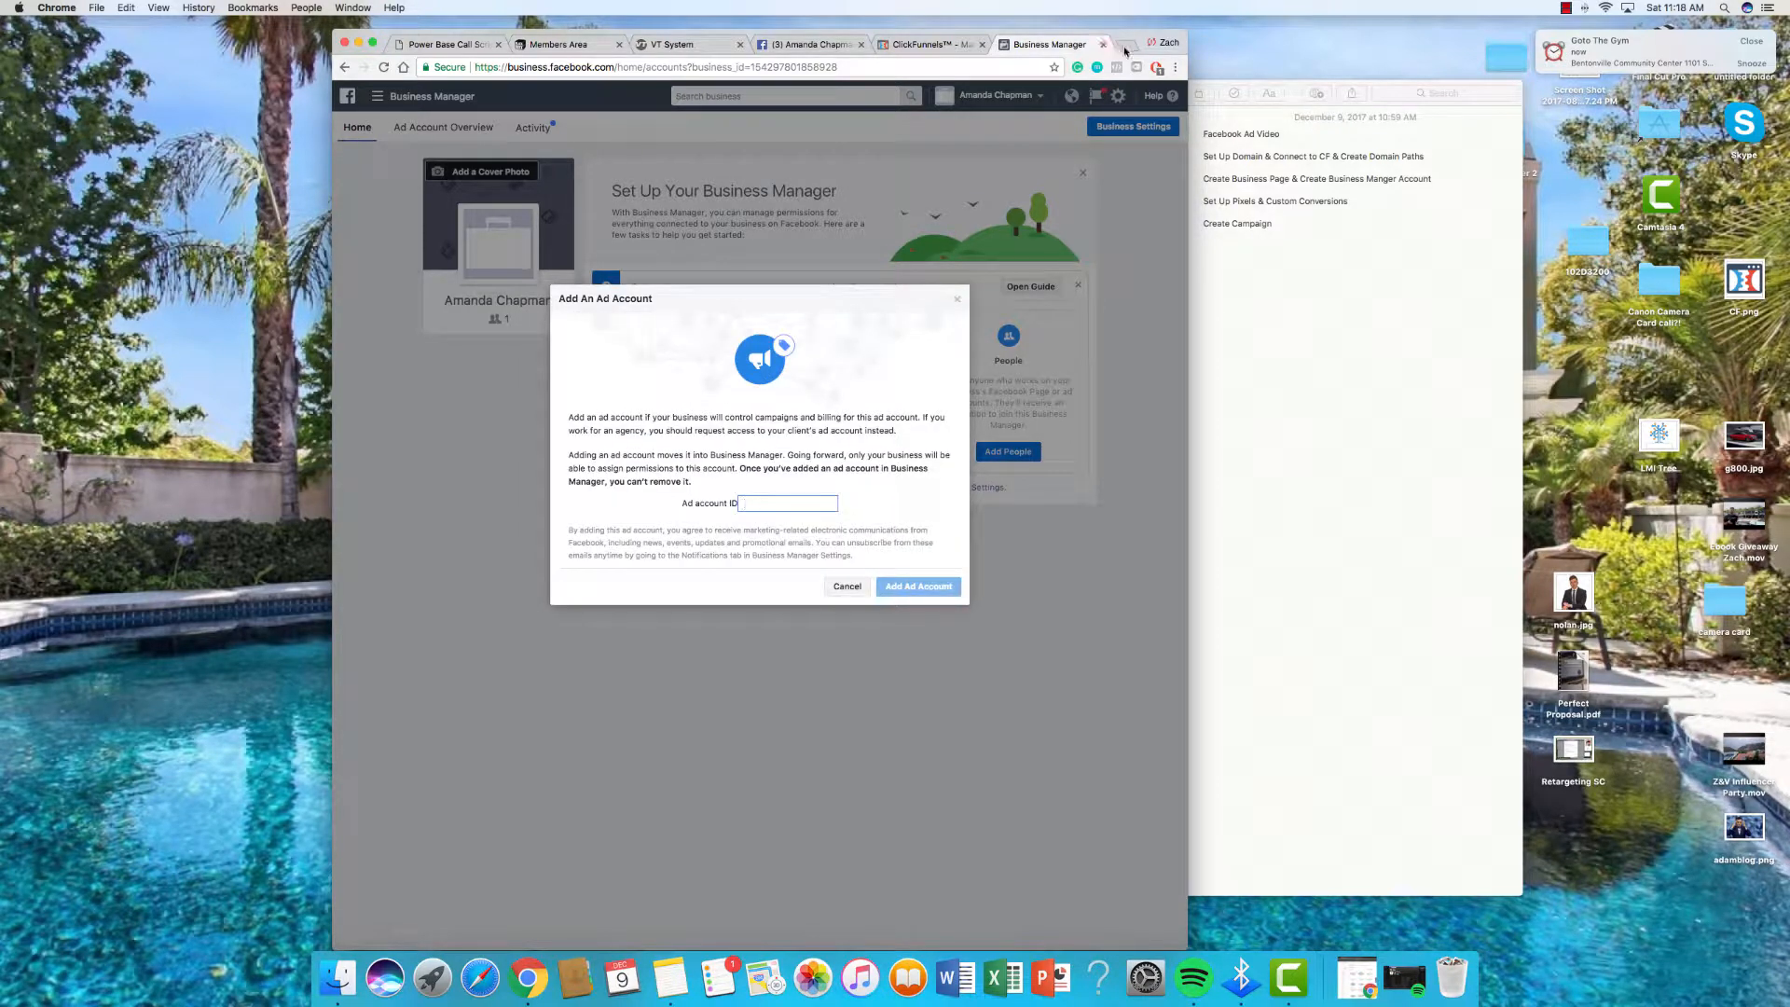
left_click(956, 301)
Step: Add the Page so its card is checked, and bring up the Add Ad Accounts choices
left_click(378, 97)
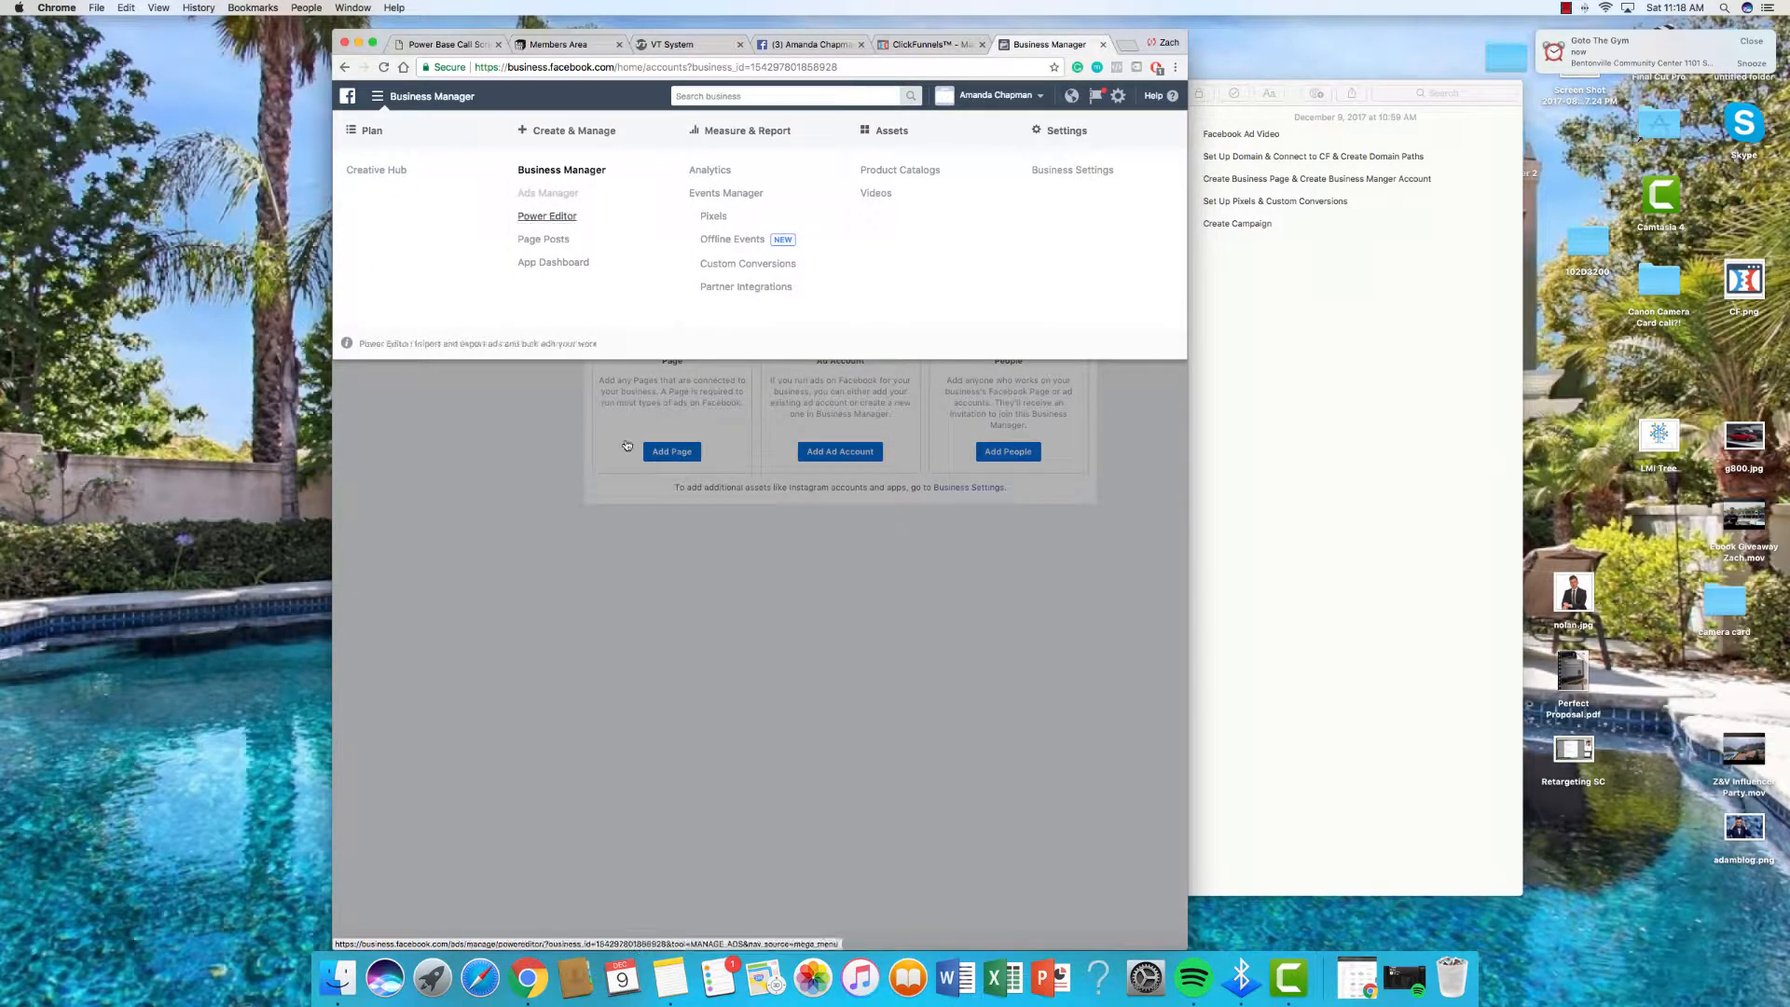
left_click(417, 405)
left_click(997, 457)
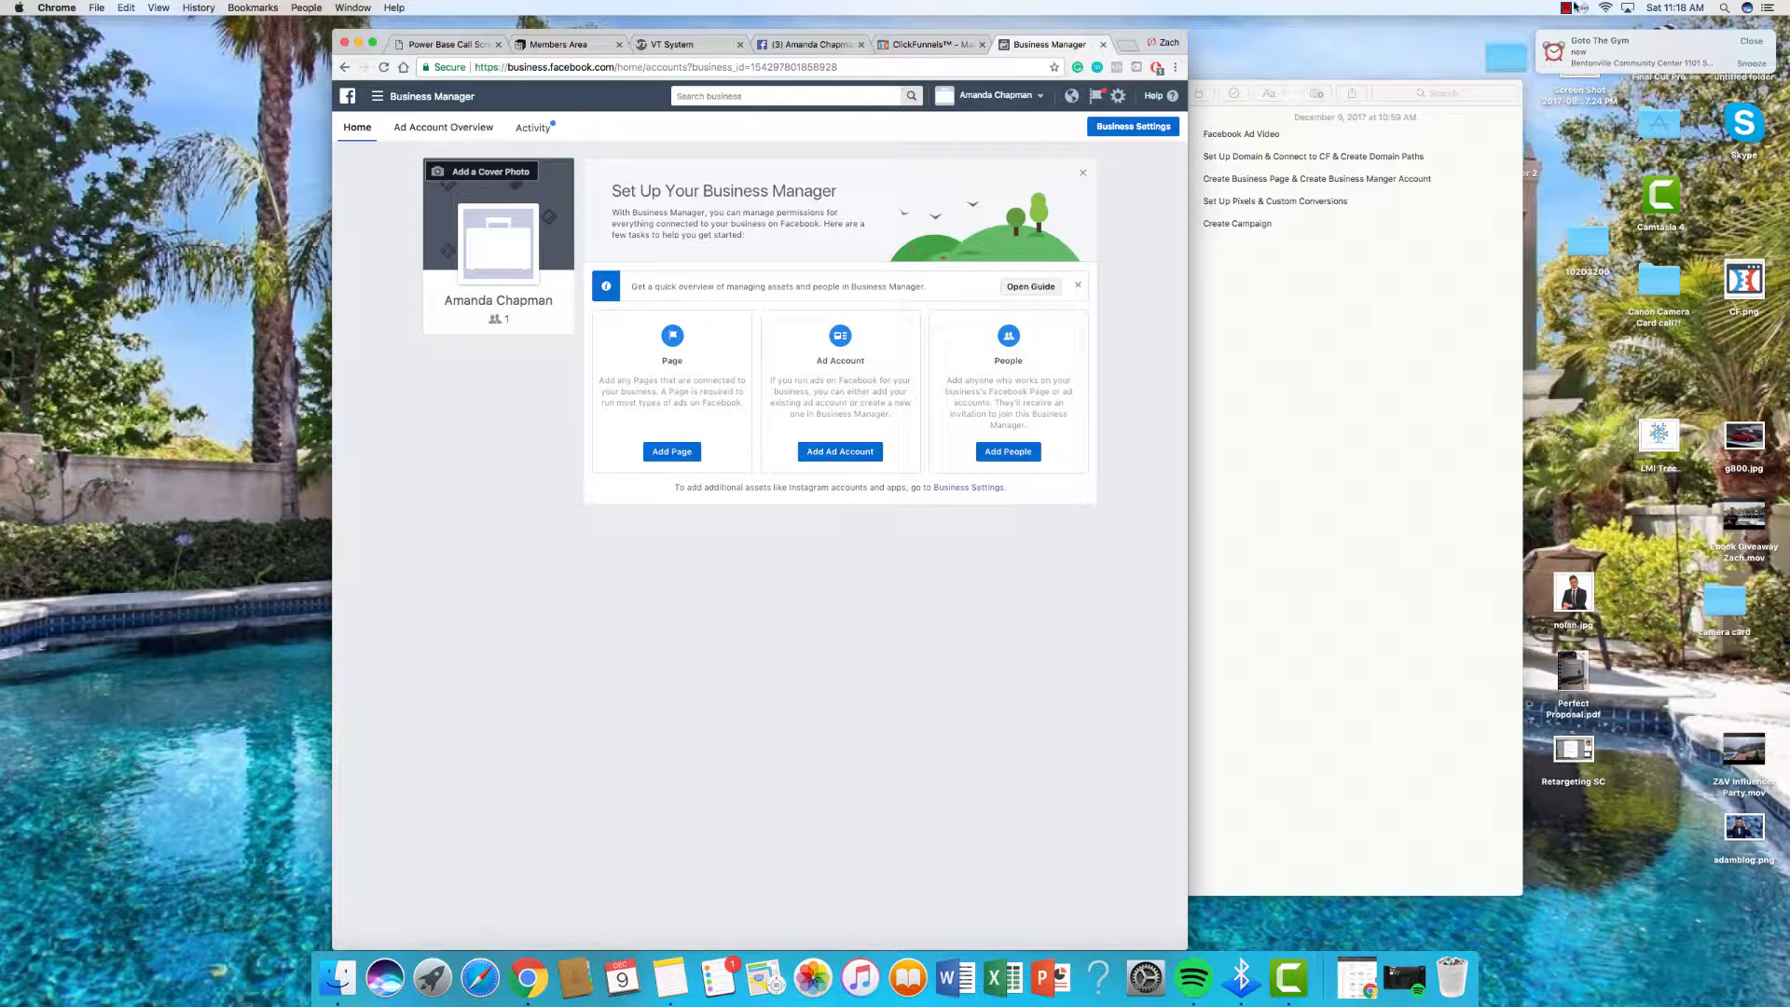
left_click(1566, 8)
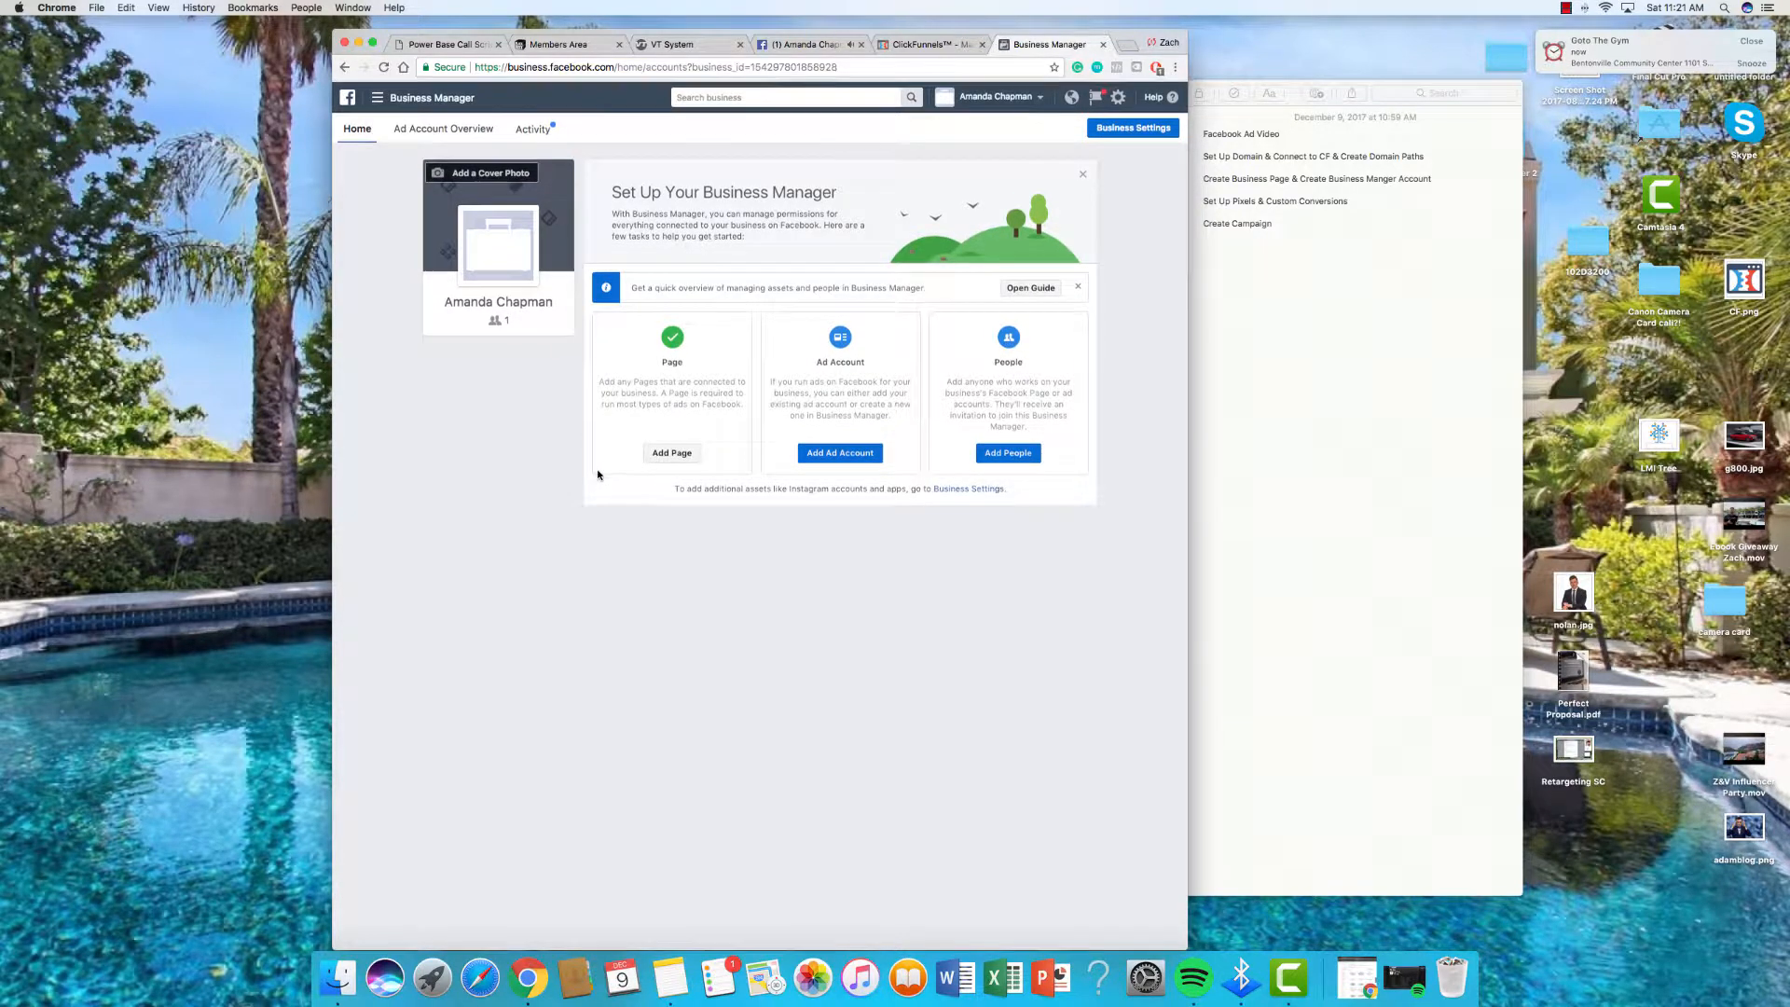
left_click(836, 453)
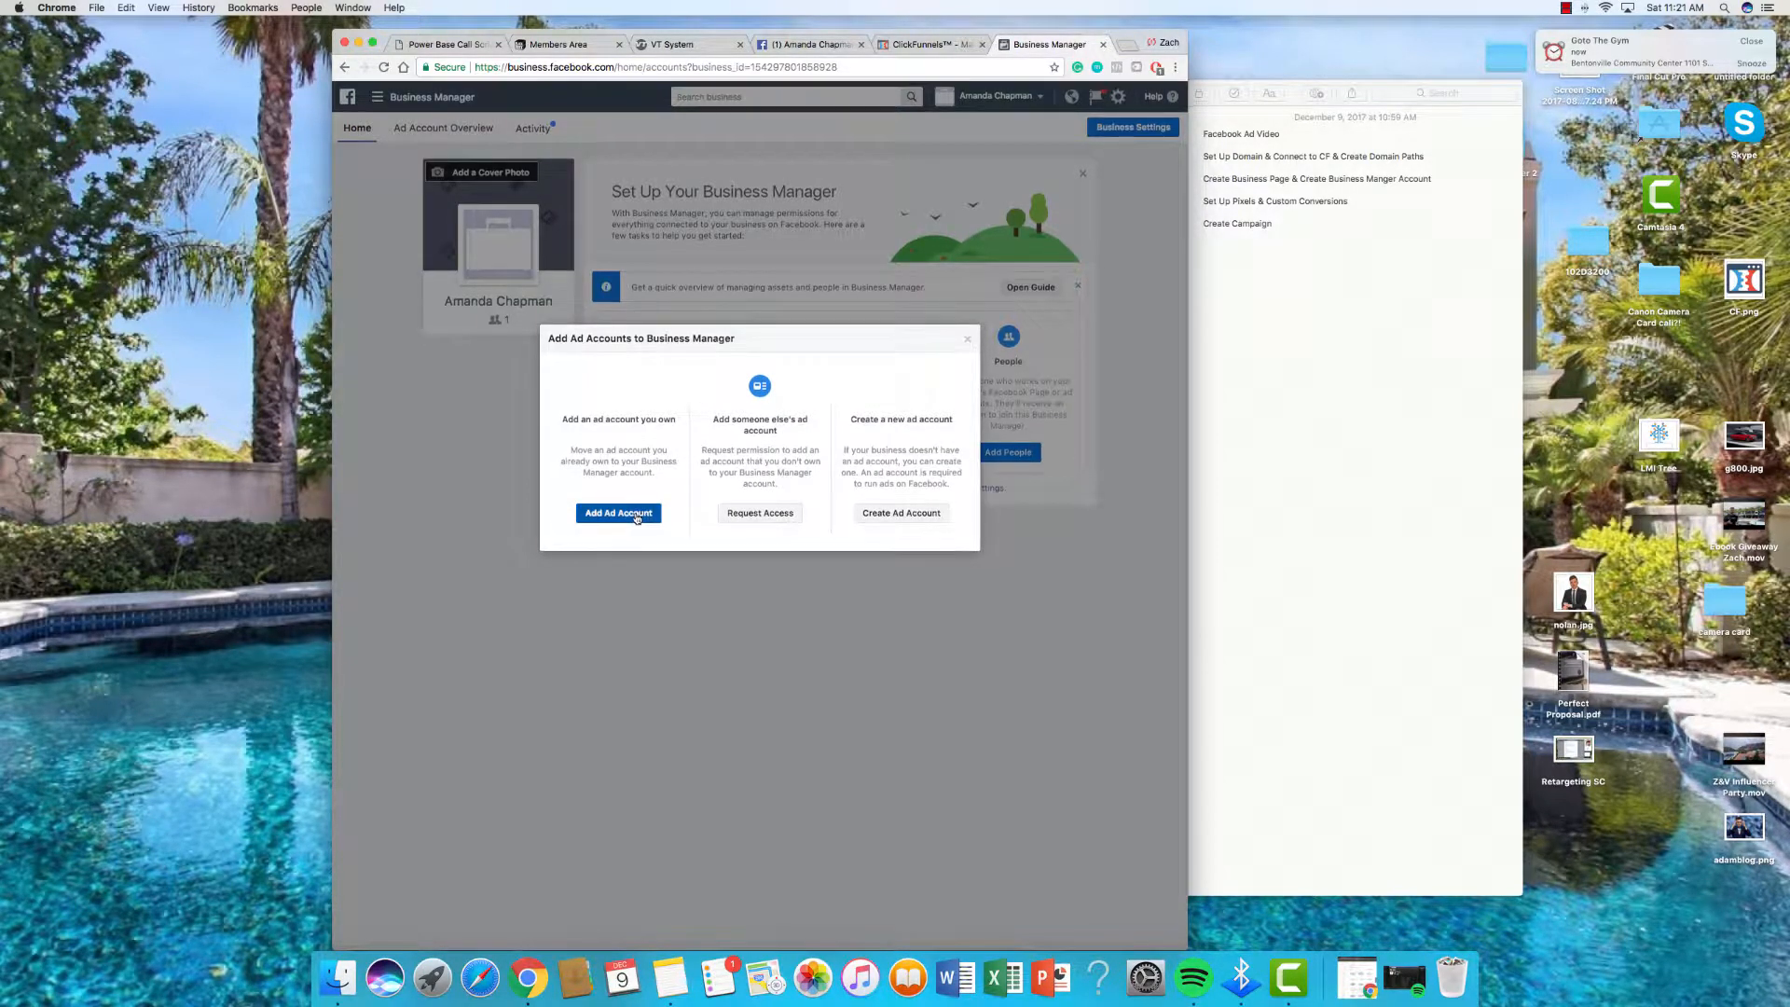
Step: Start a new ad account named Enagic in USD with time zone (GMT-05:00) America/New York
left_click(894, 520)
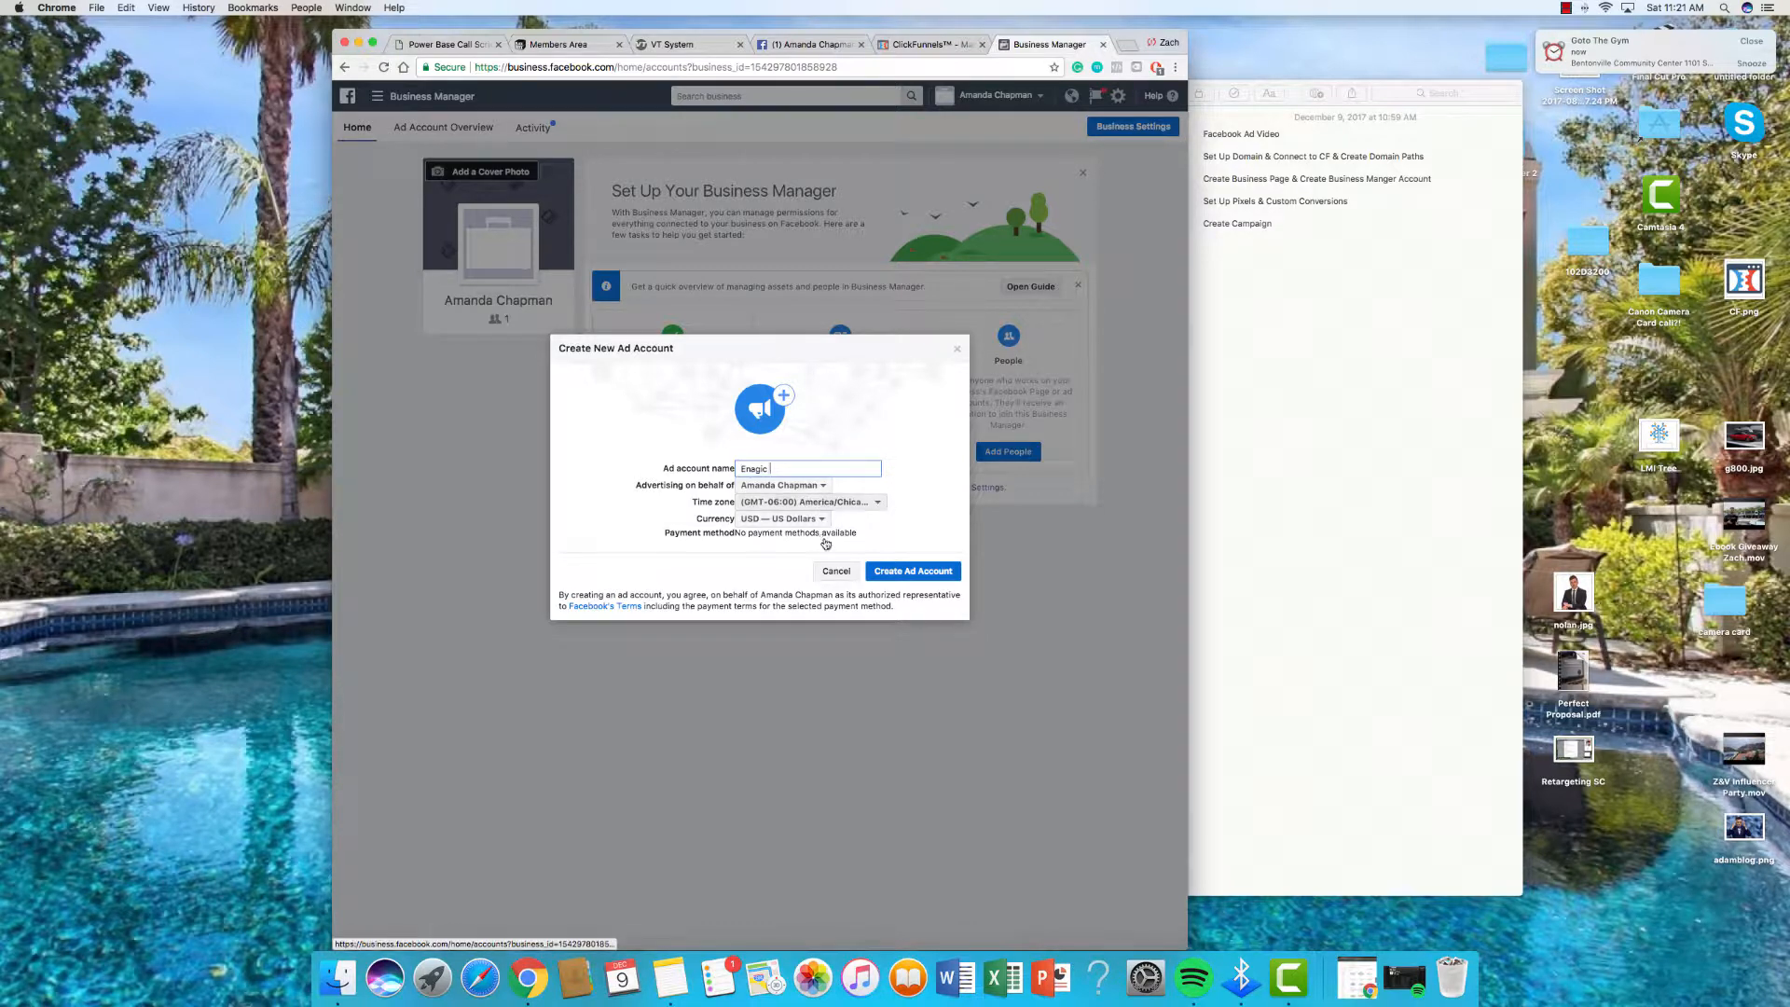
left_click(809, 501)
scroll(837, 560, "up", 3)
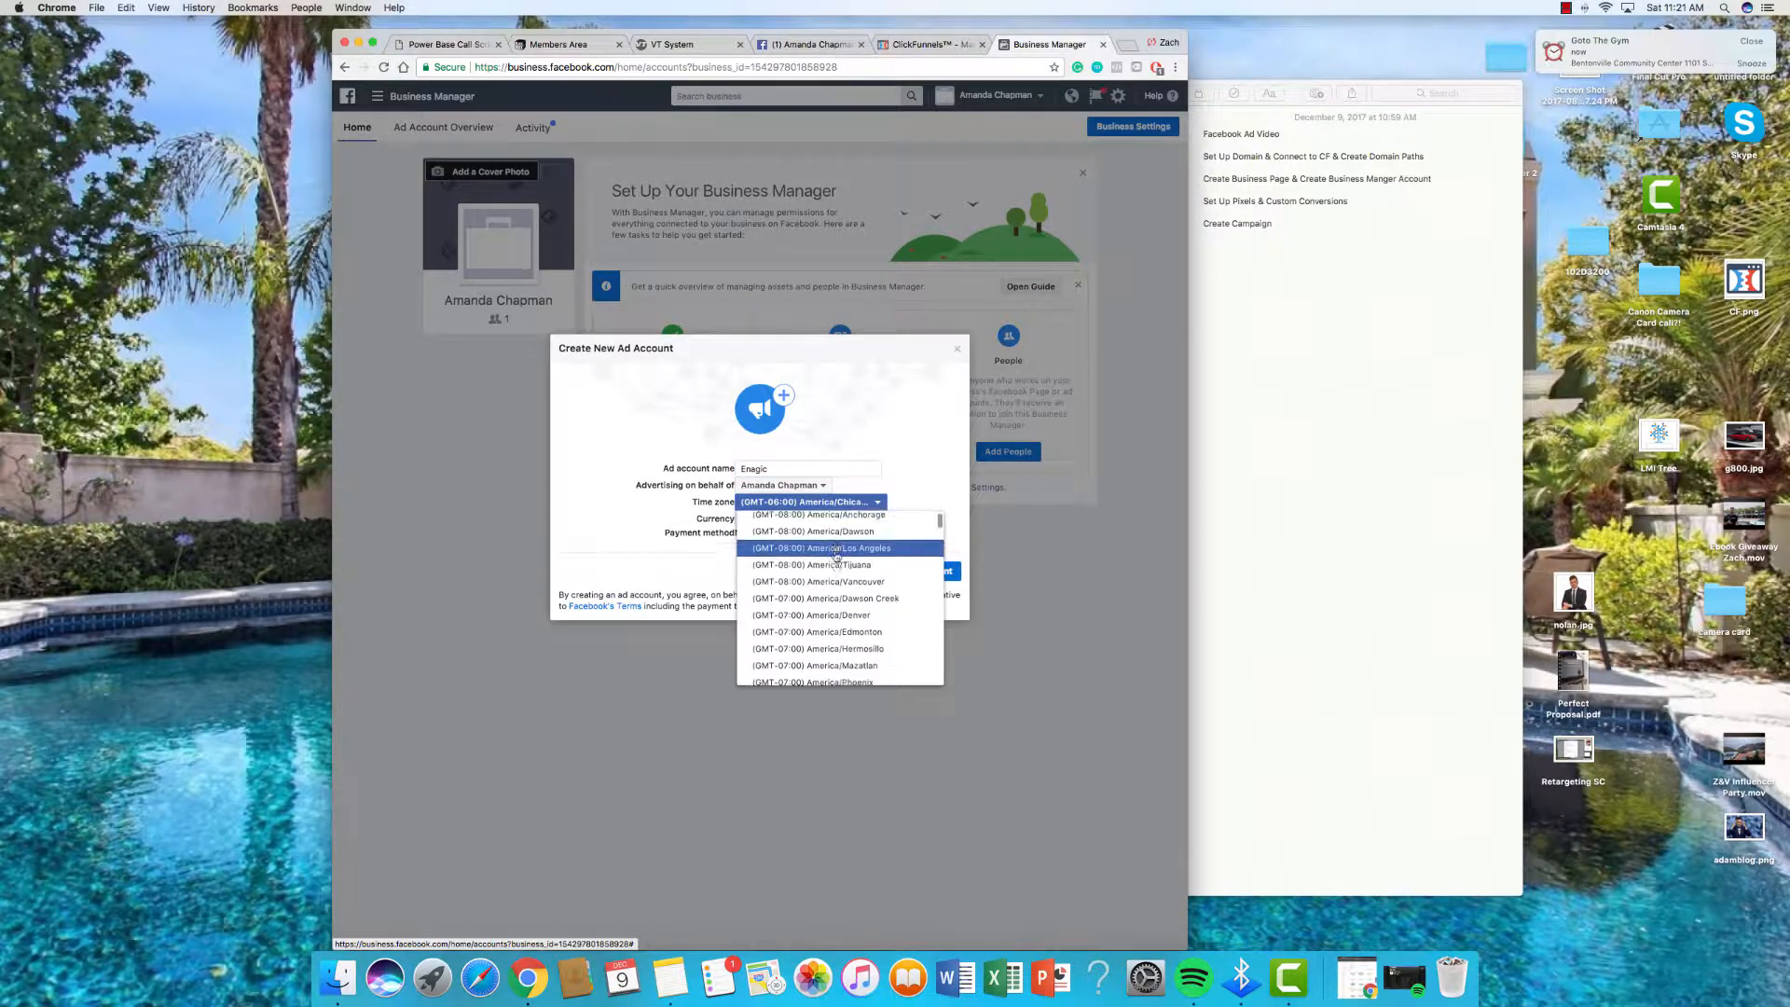
scroll(844, 597, "down", 3)
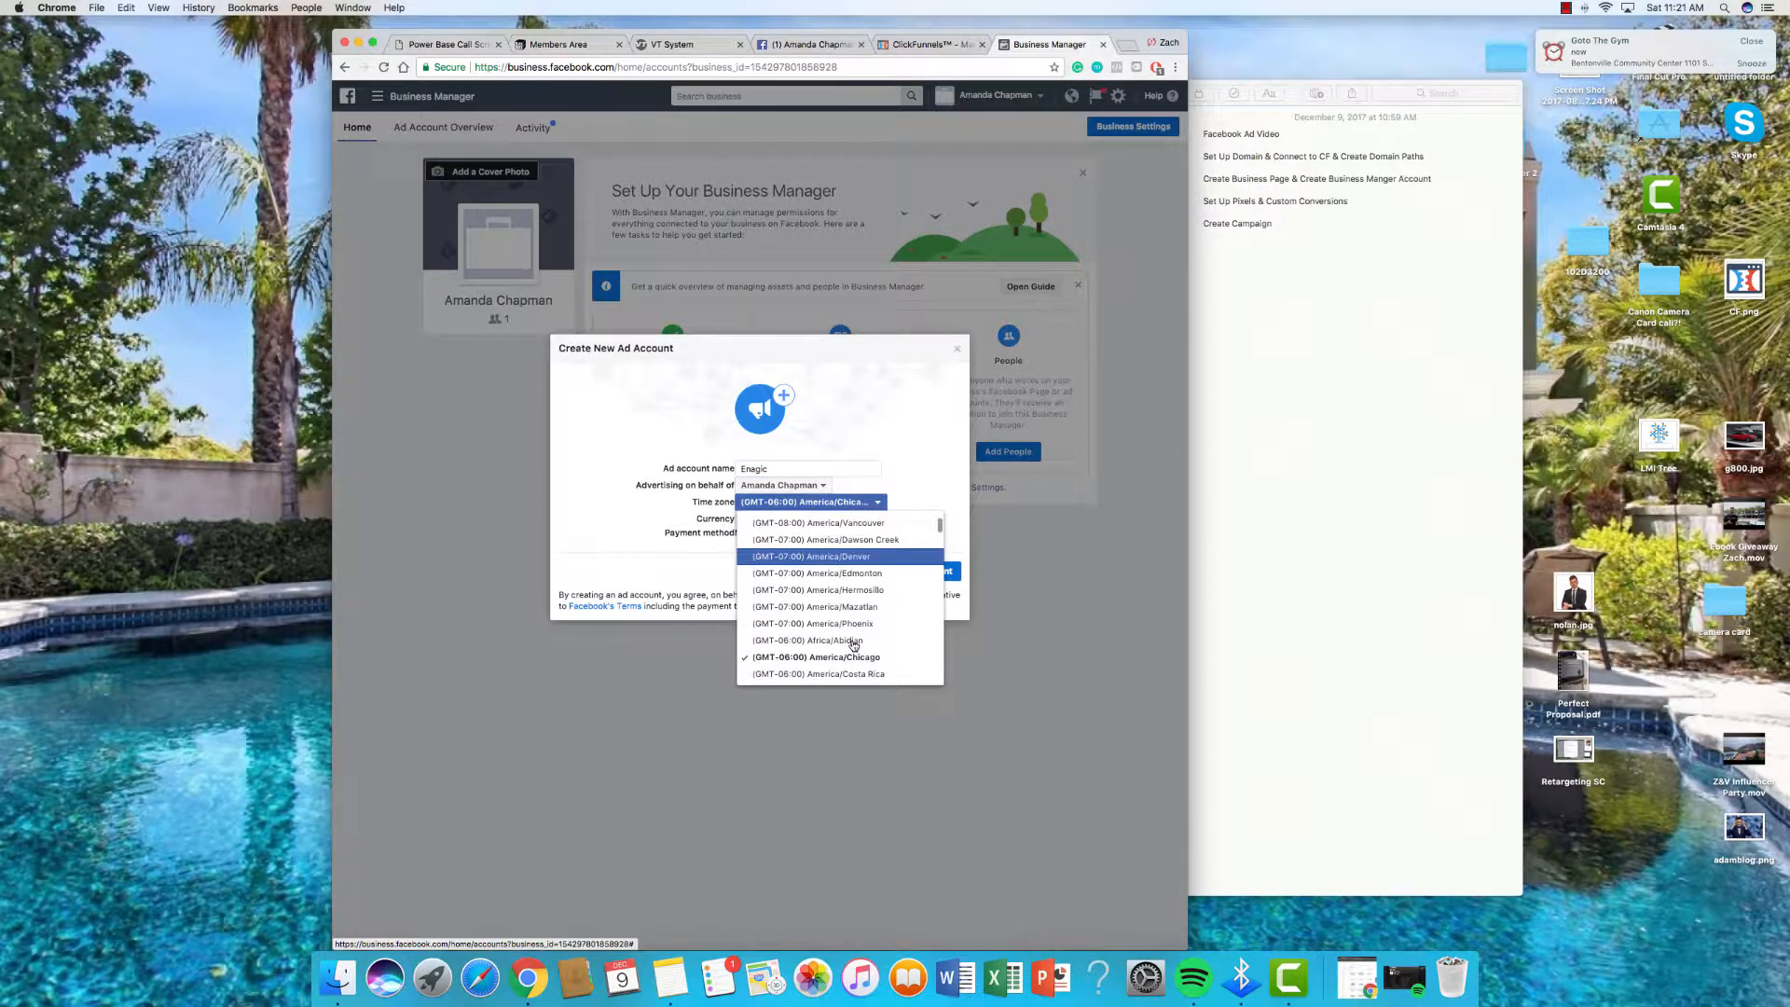
scroll(856, 645, "down", 2)
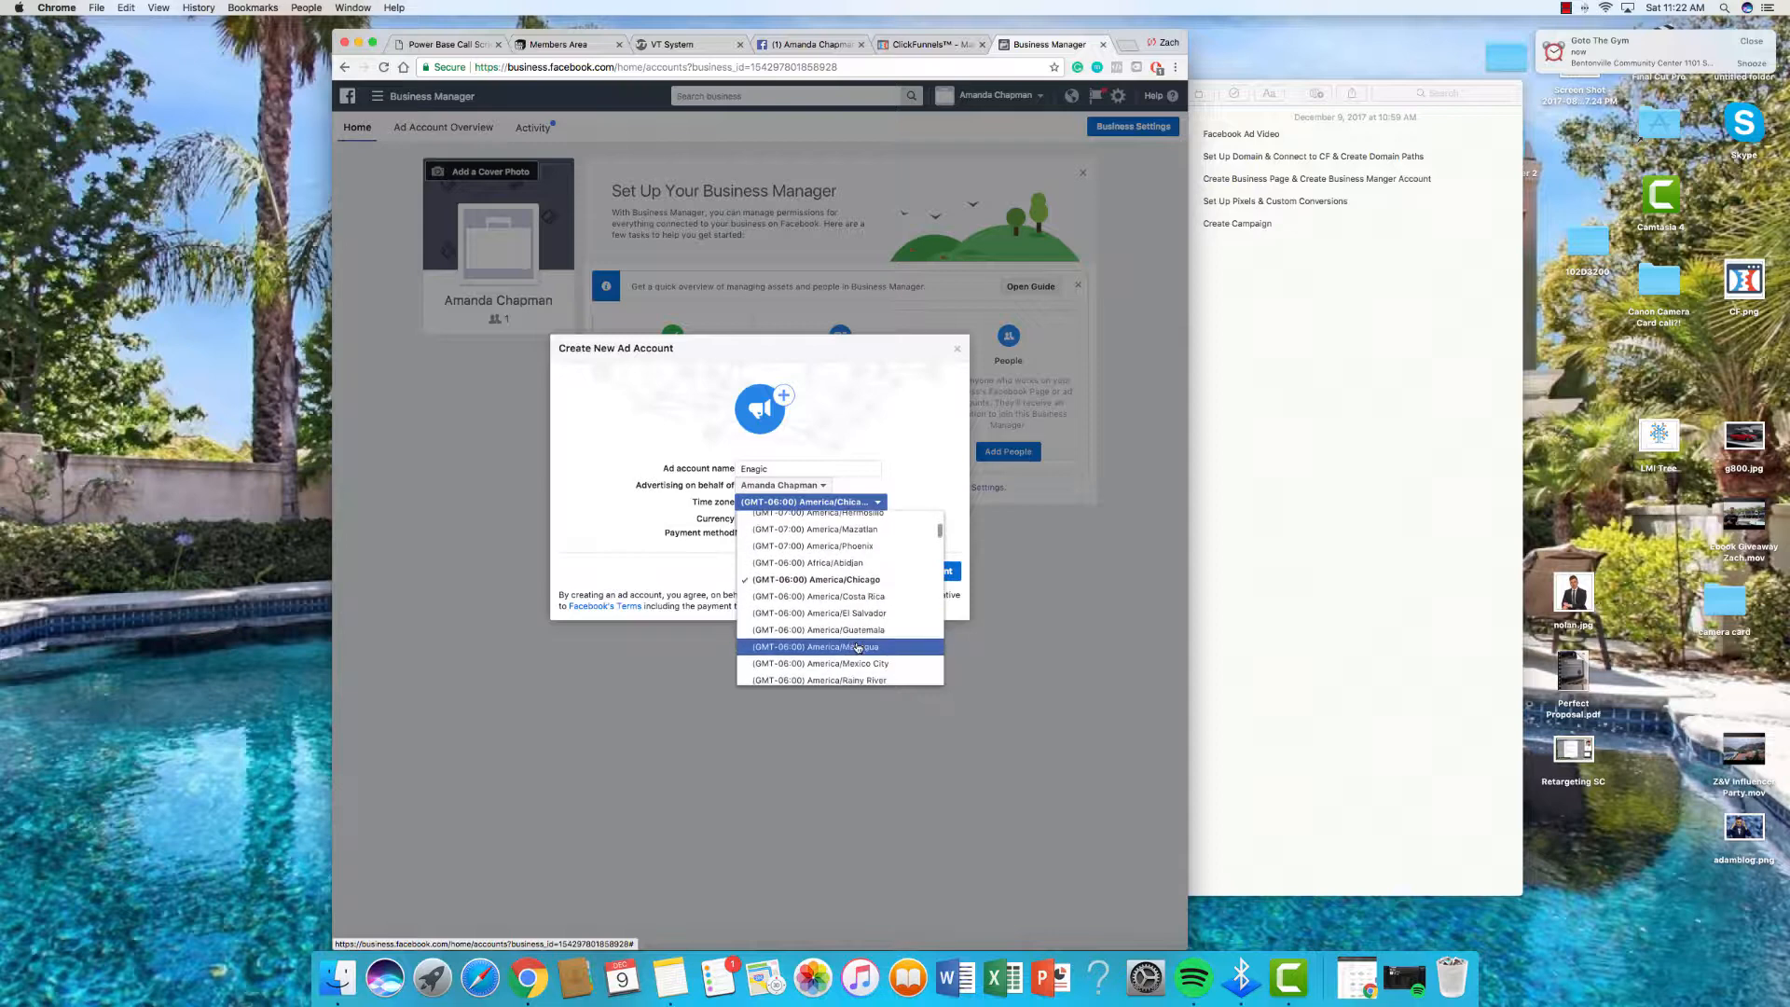
scroll(858, 648, "up", 4)
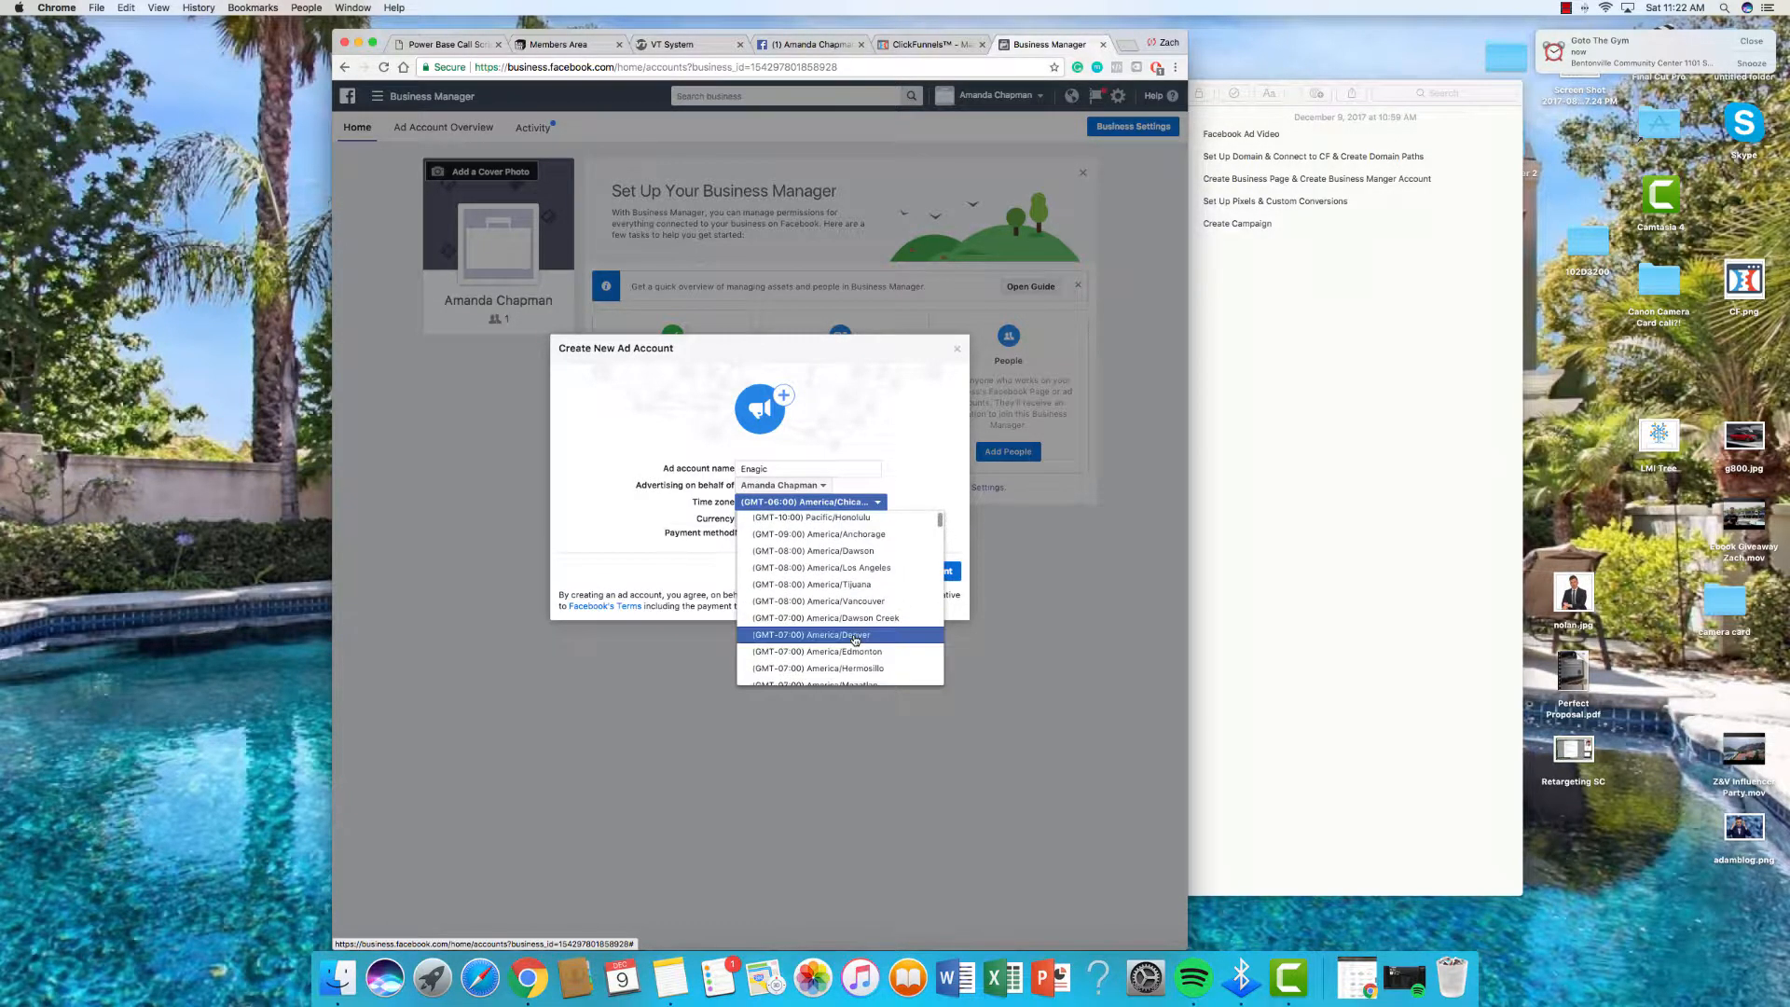
scroll(855, 641, "down", 1)
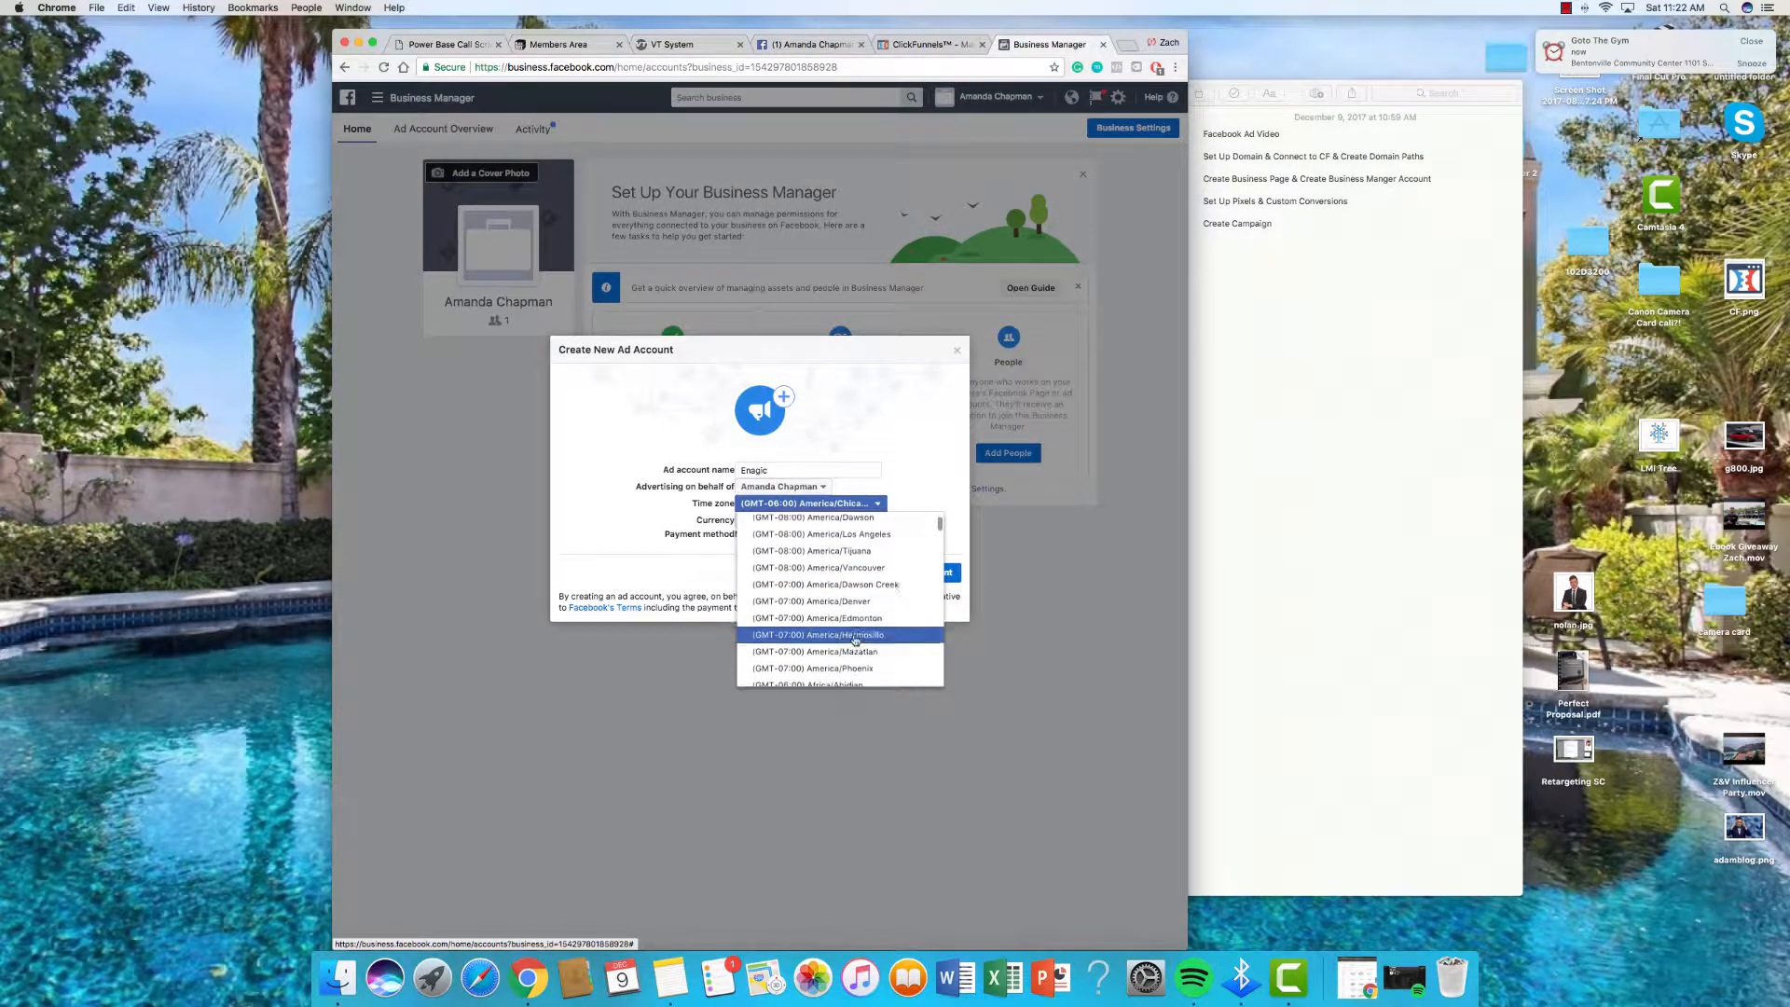
scroll(855, 640, "down", 2)
scroll(855, 640, "down", 4)
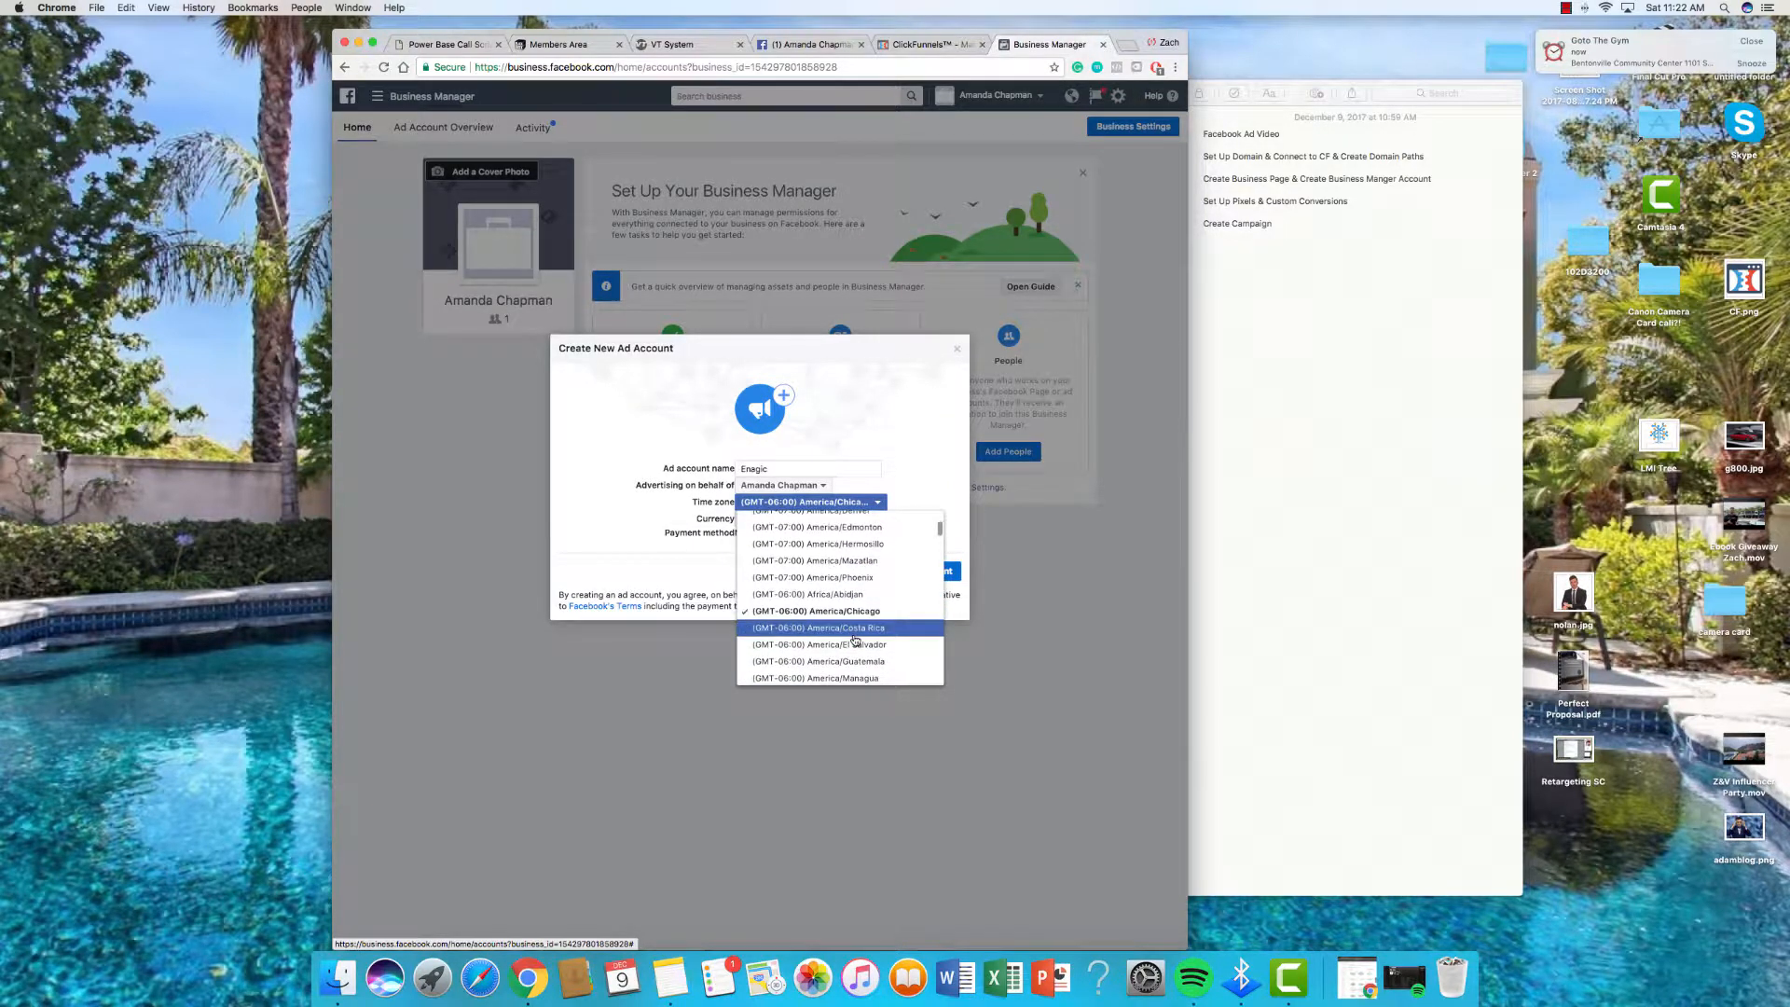
scroll(856, 639, "down", 3)
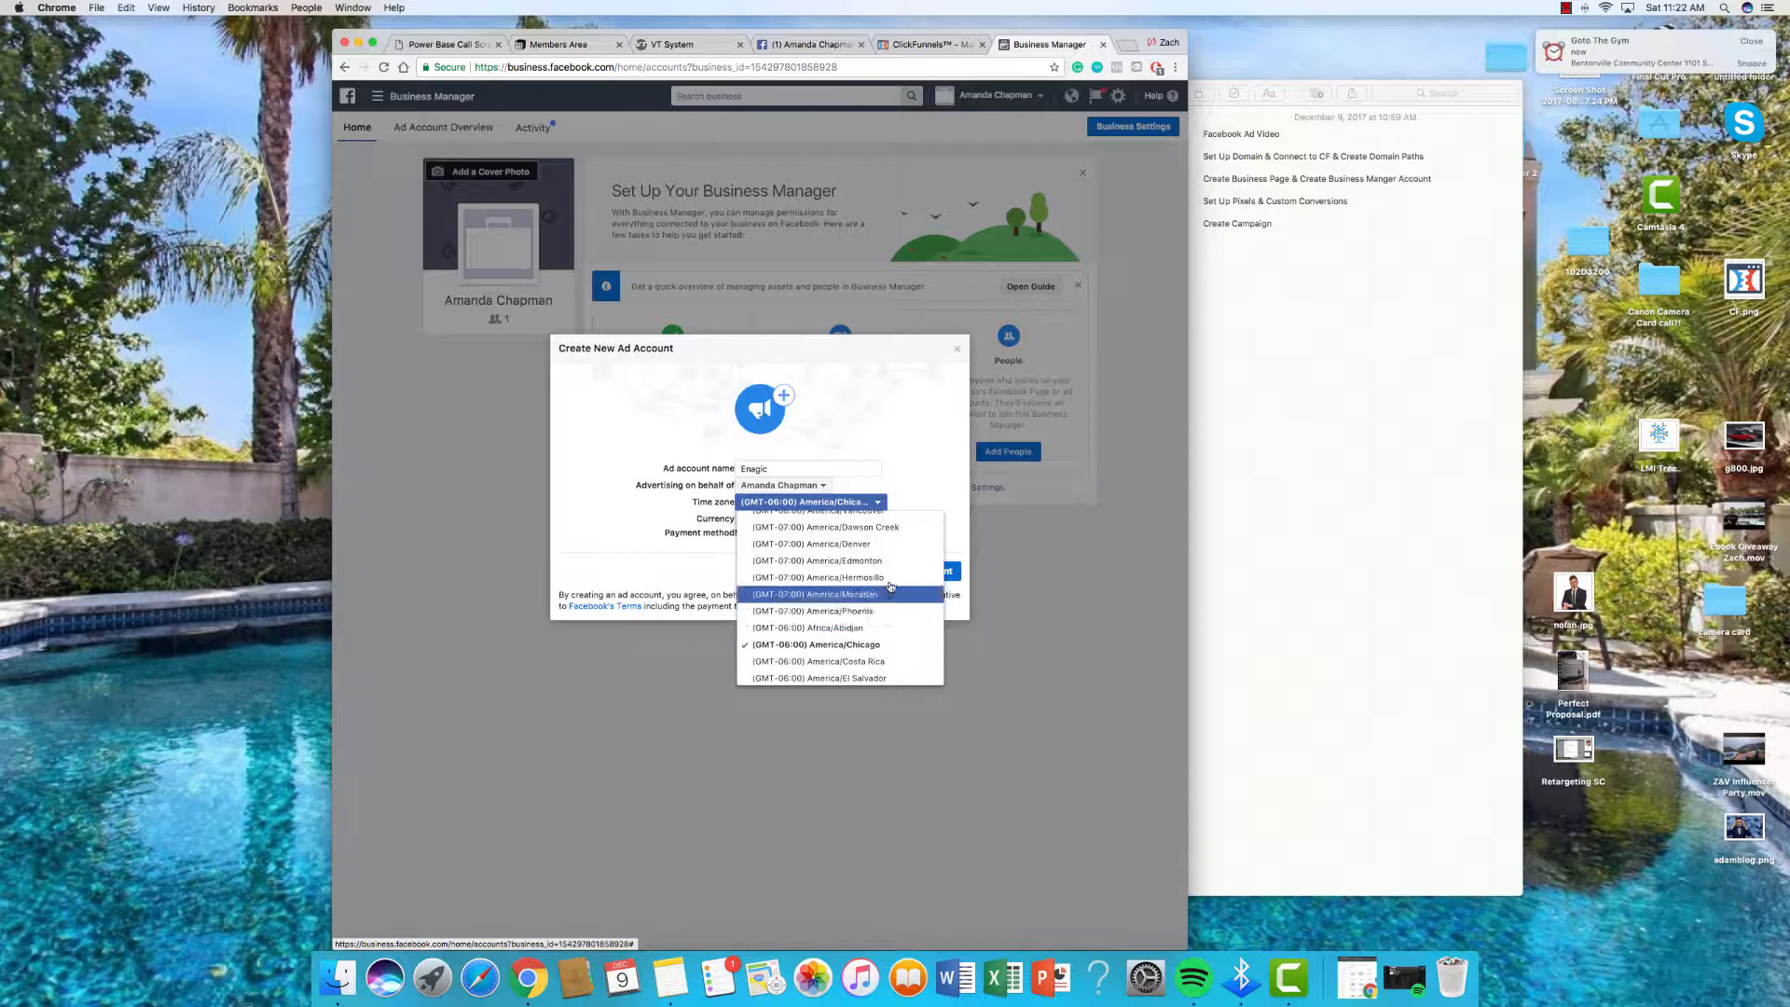
scroll(890, 583, "up", 3)
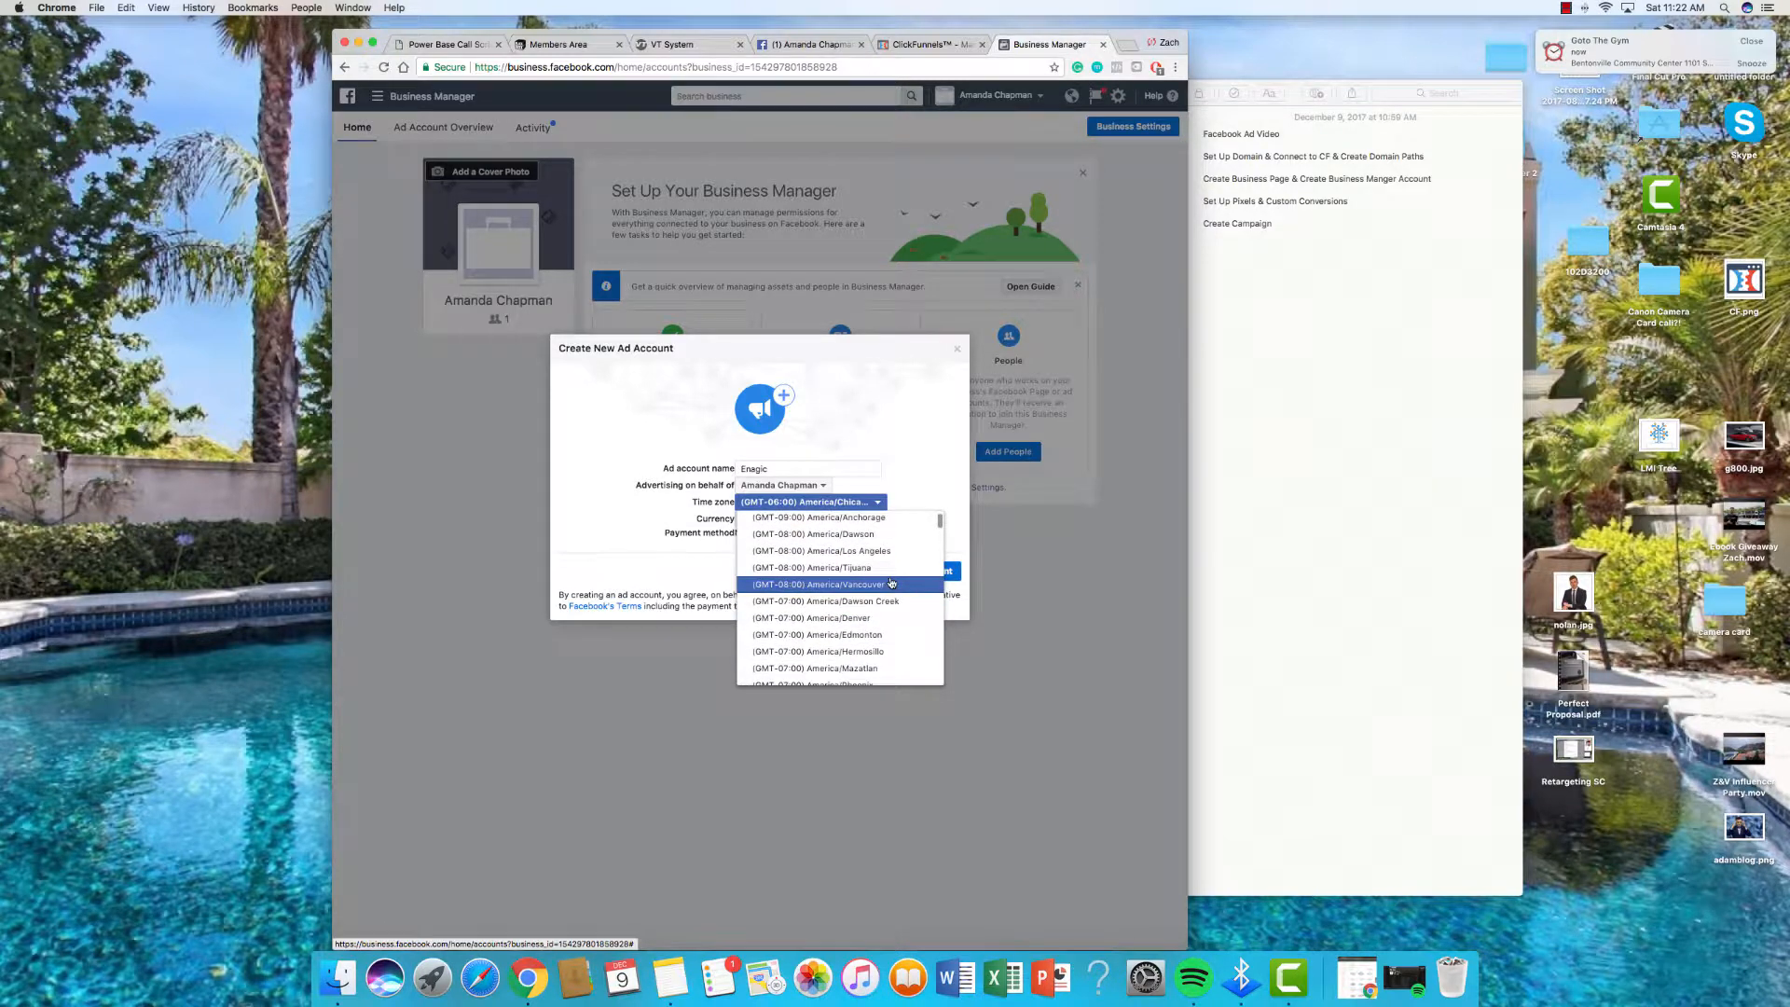
scroll(890, 582, "up", 2)
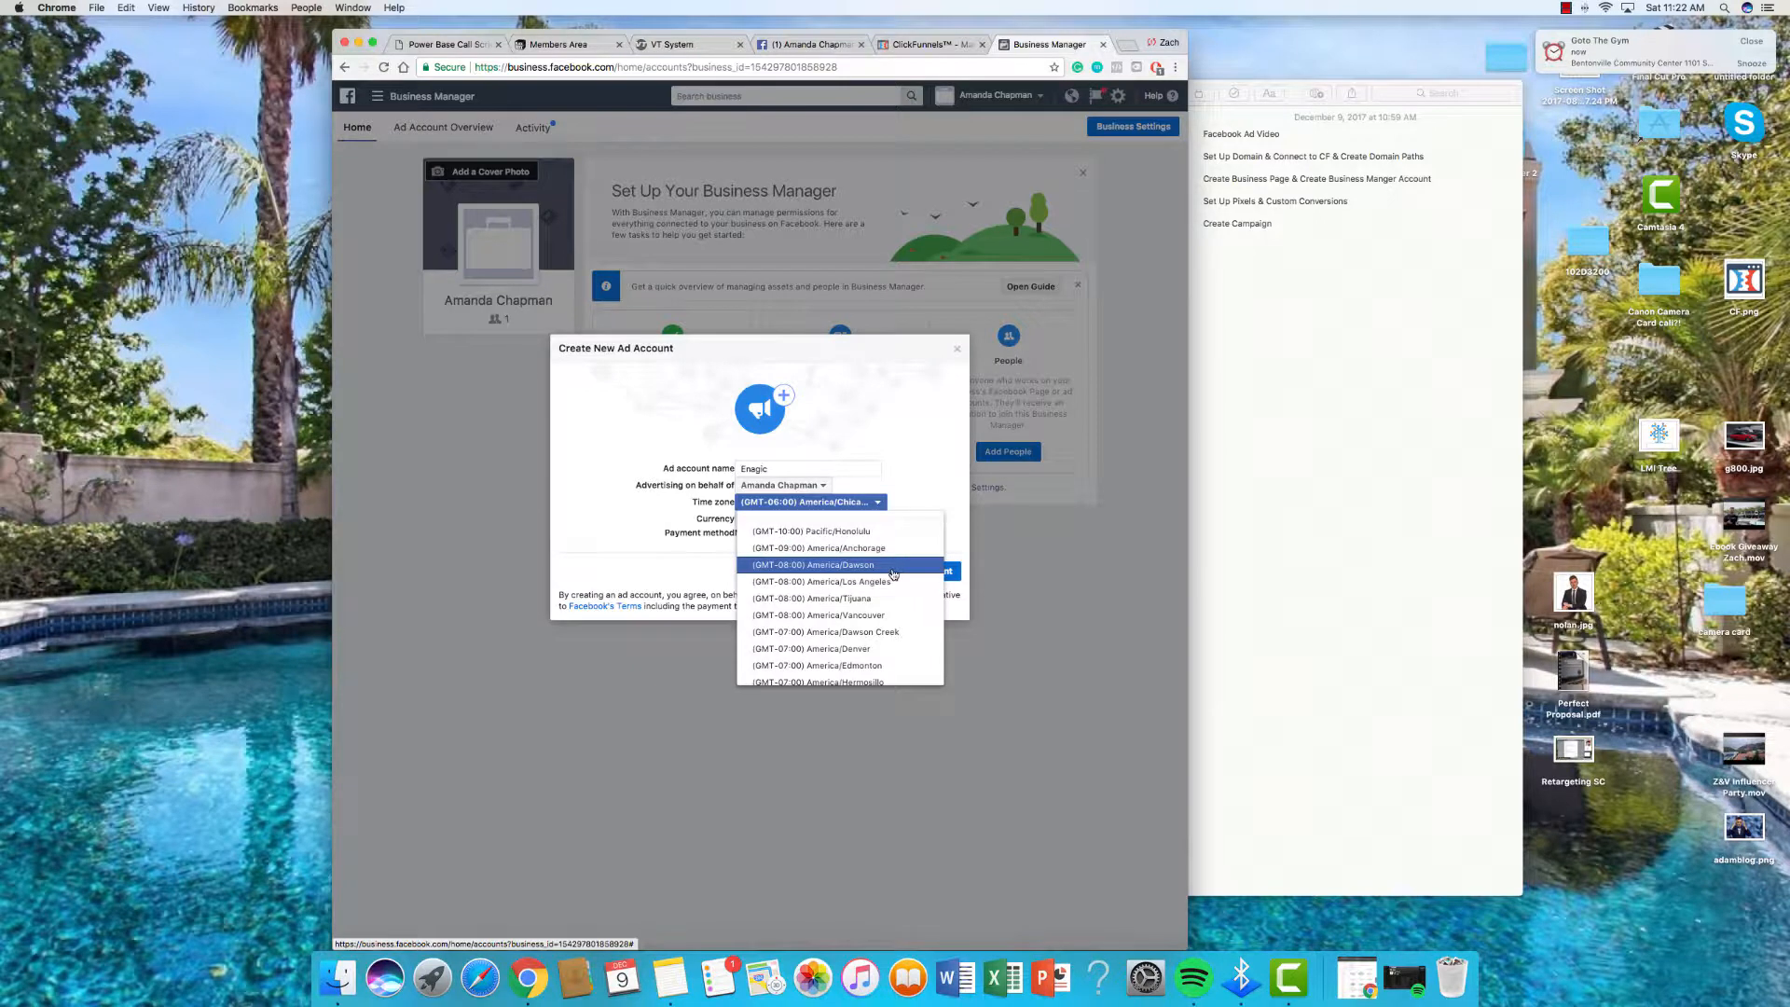
scroll(853, 621, "down", 4)
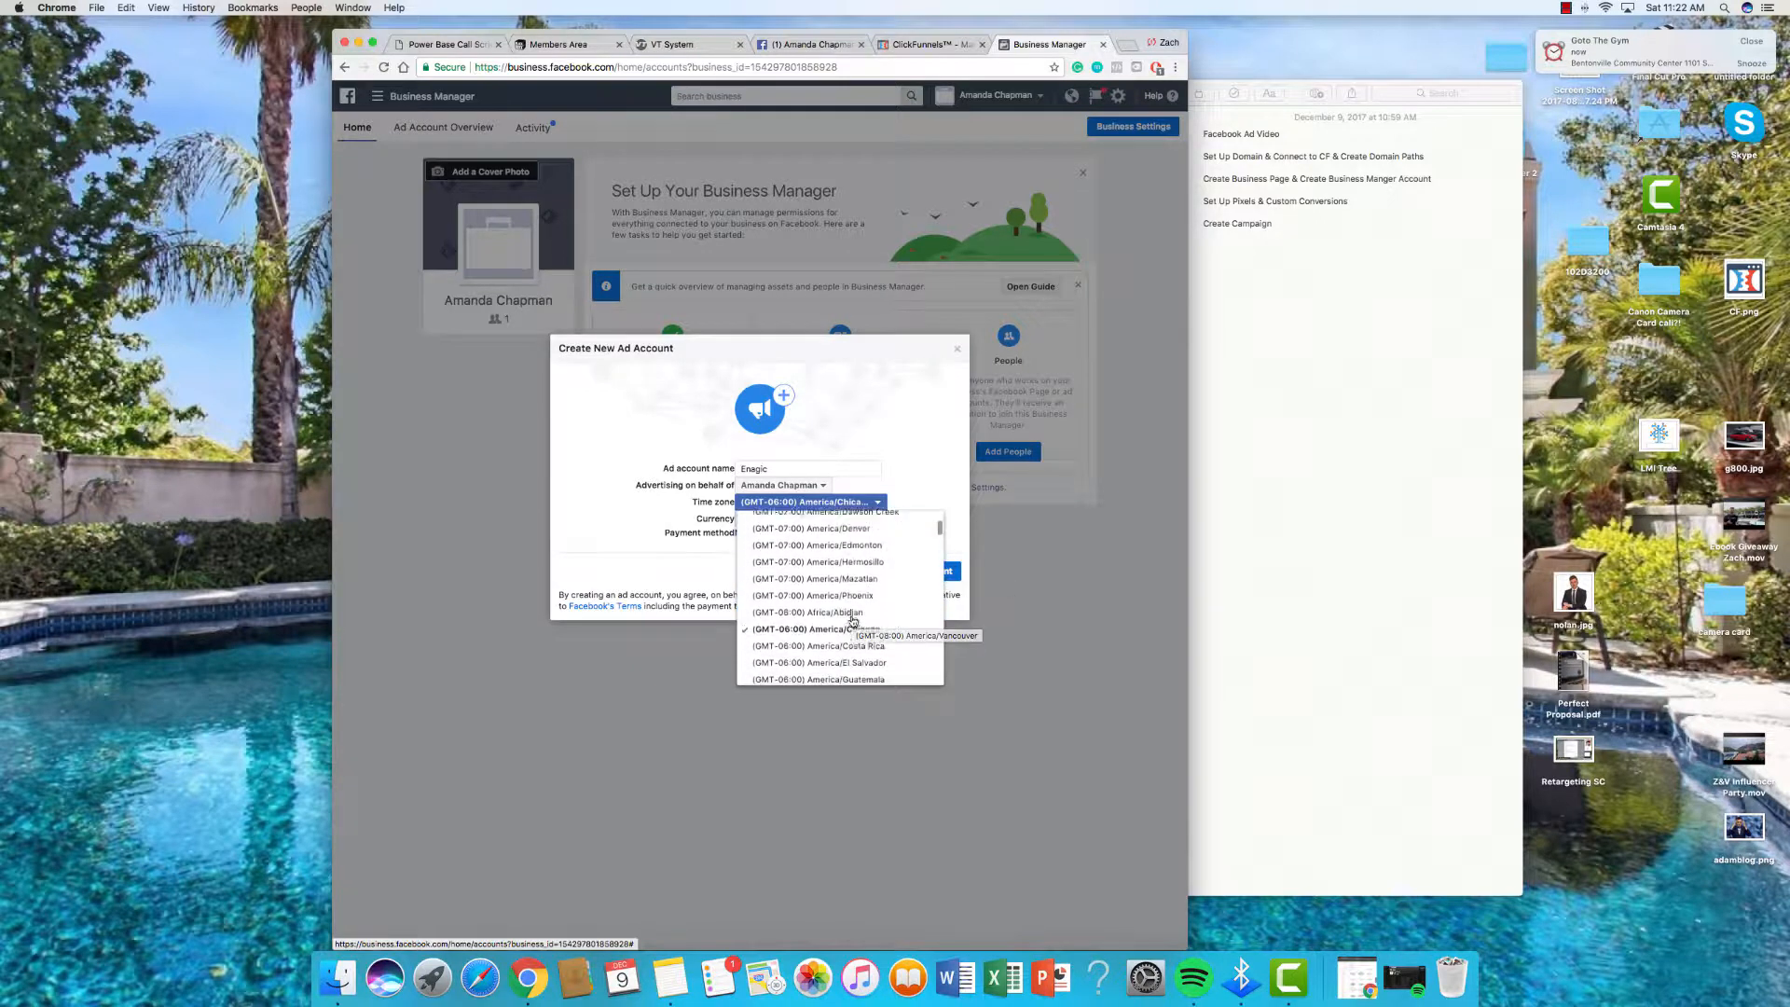
scroll(852, 621, "down", 4)
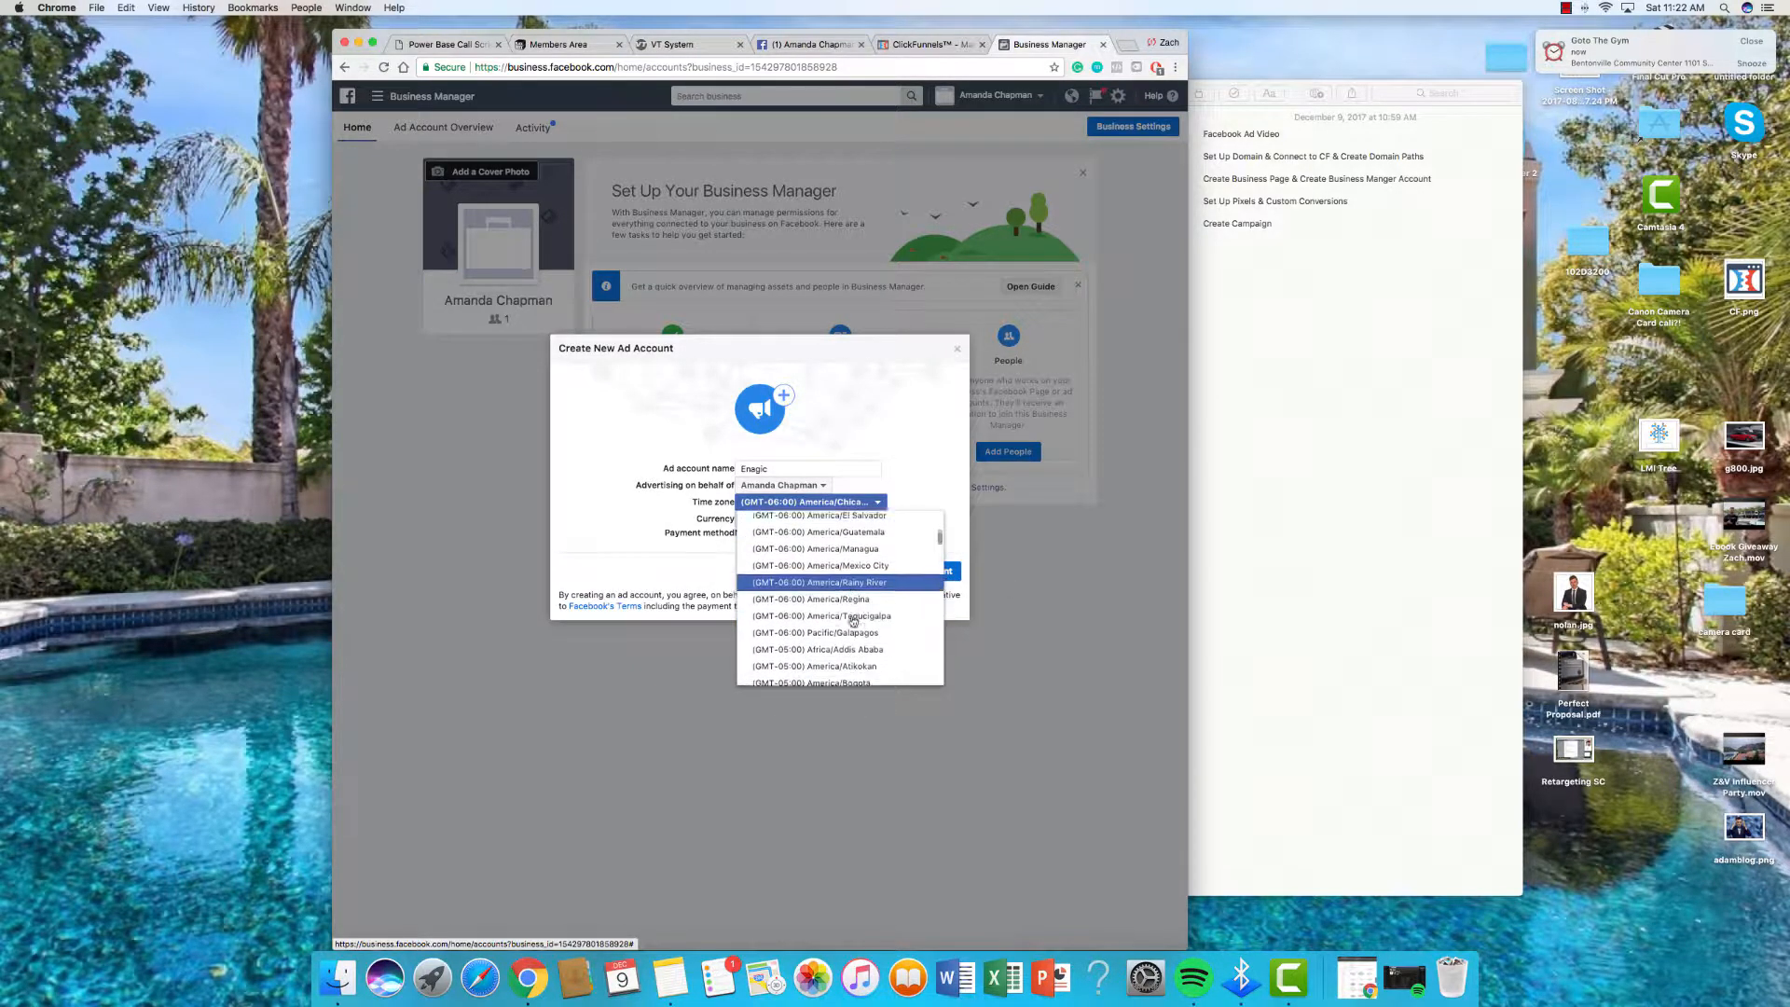
scroll(852, 621, "down", 4)
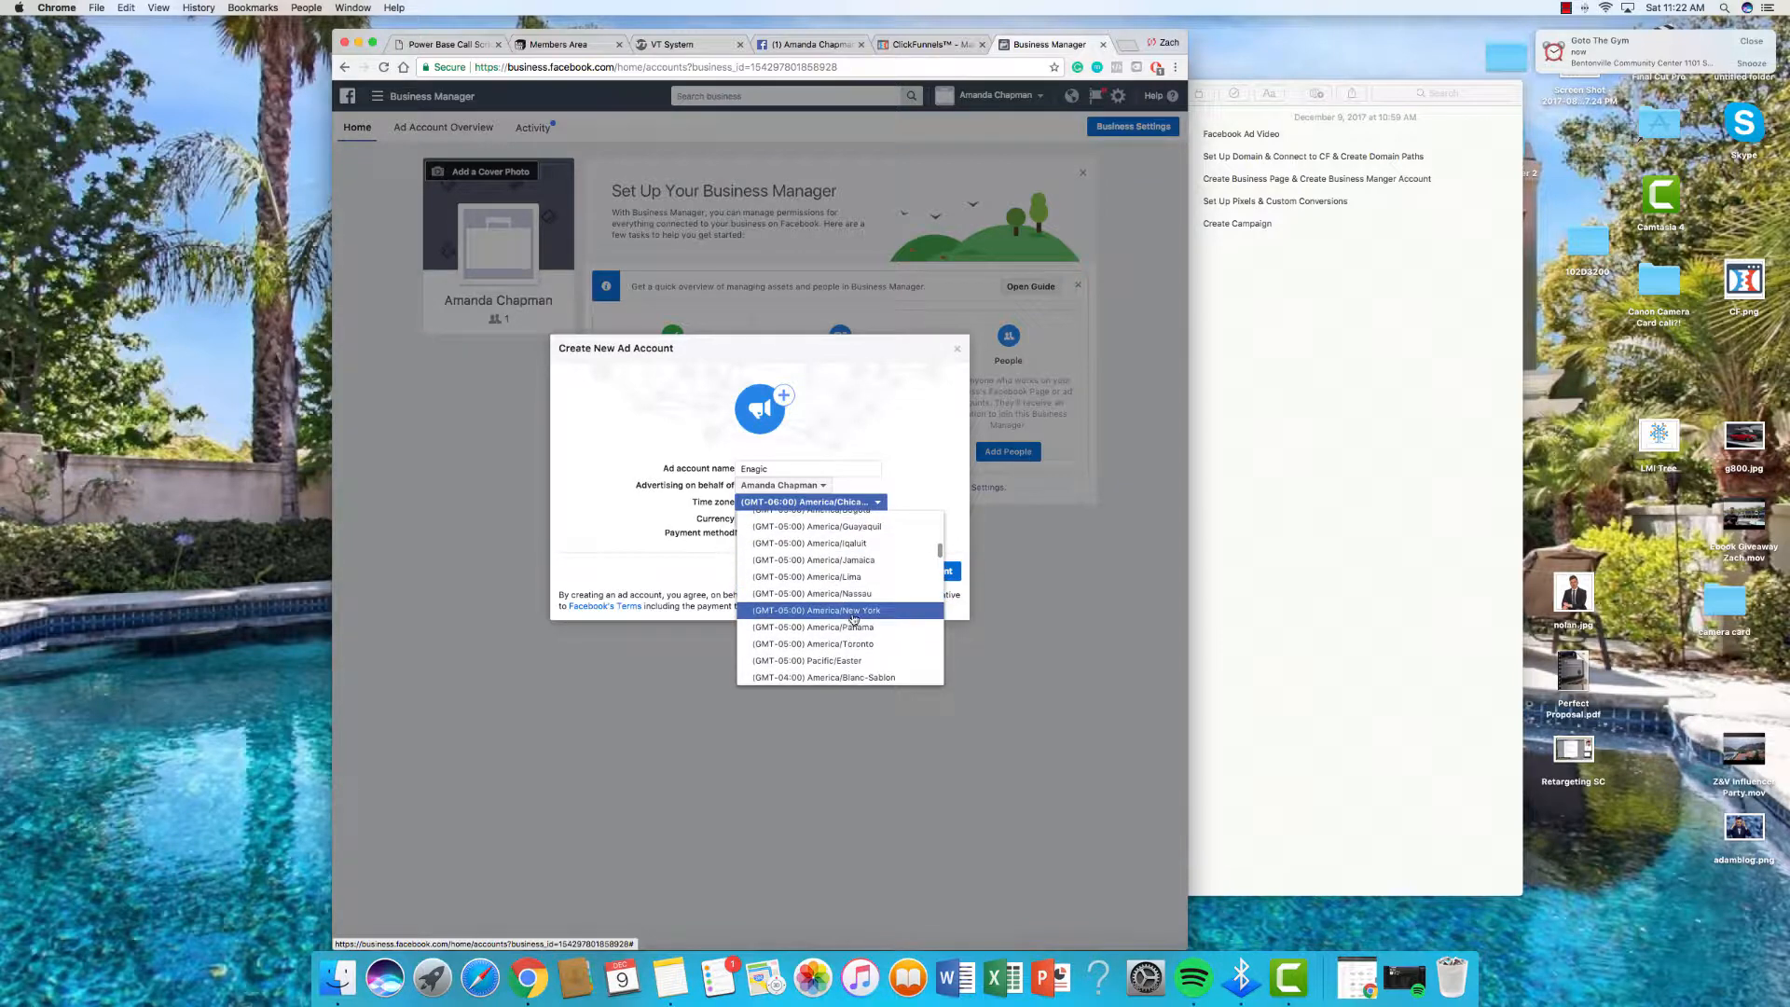
left_click(852, 611)
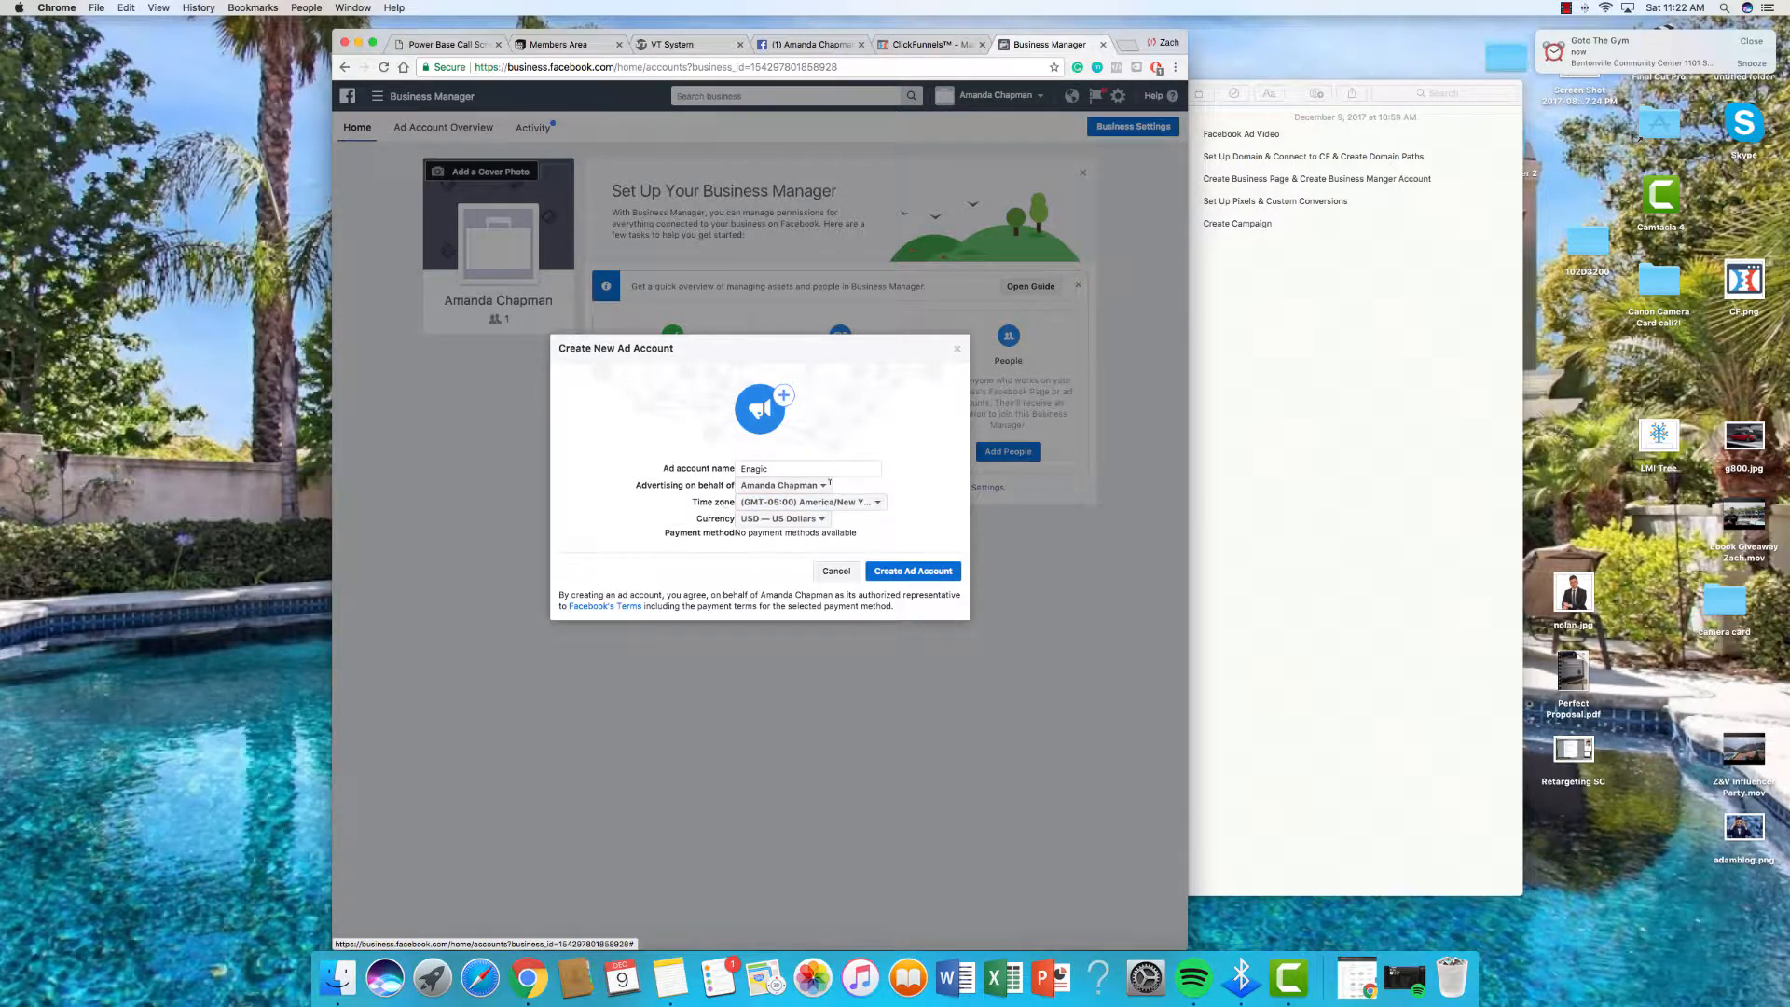
Step: Create the Enagic ad account, give yourself the Ad account admin role, and save
left_click(914, 571)
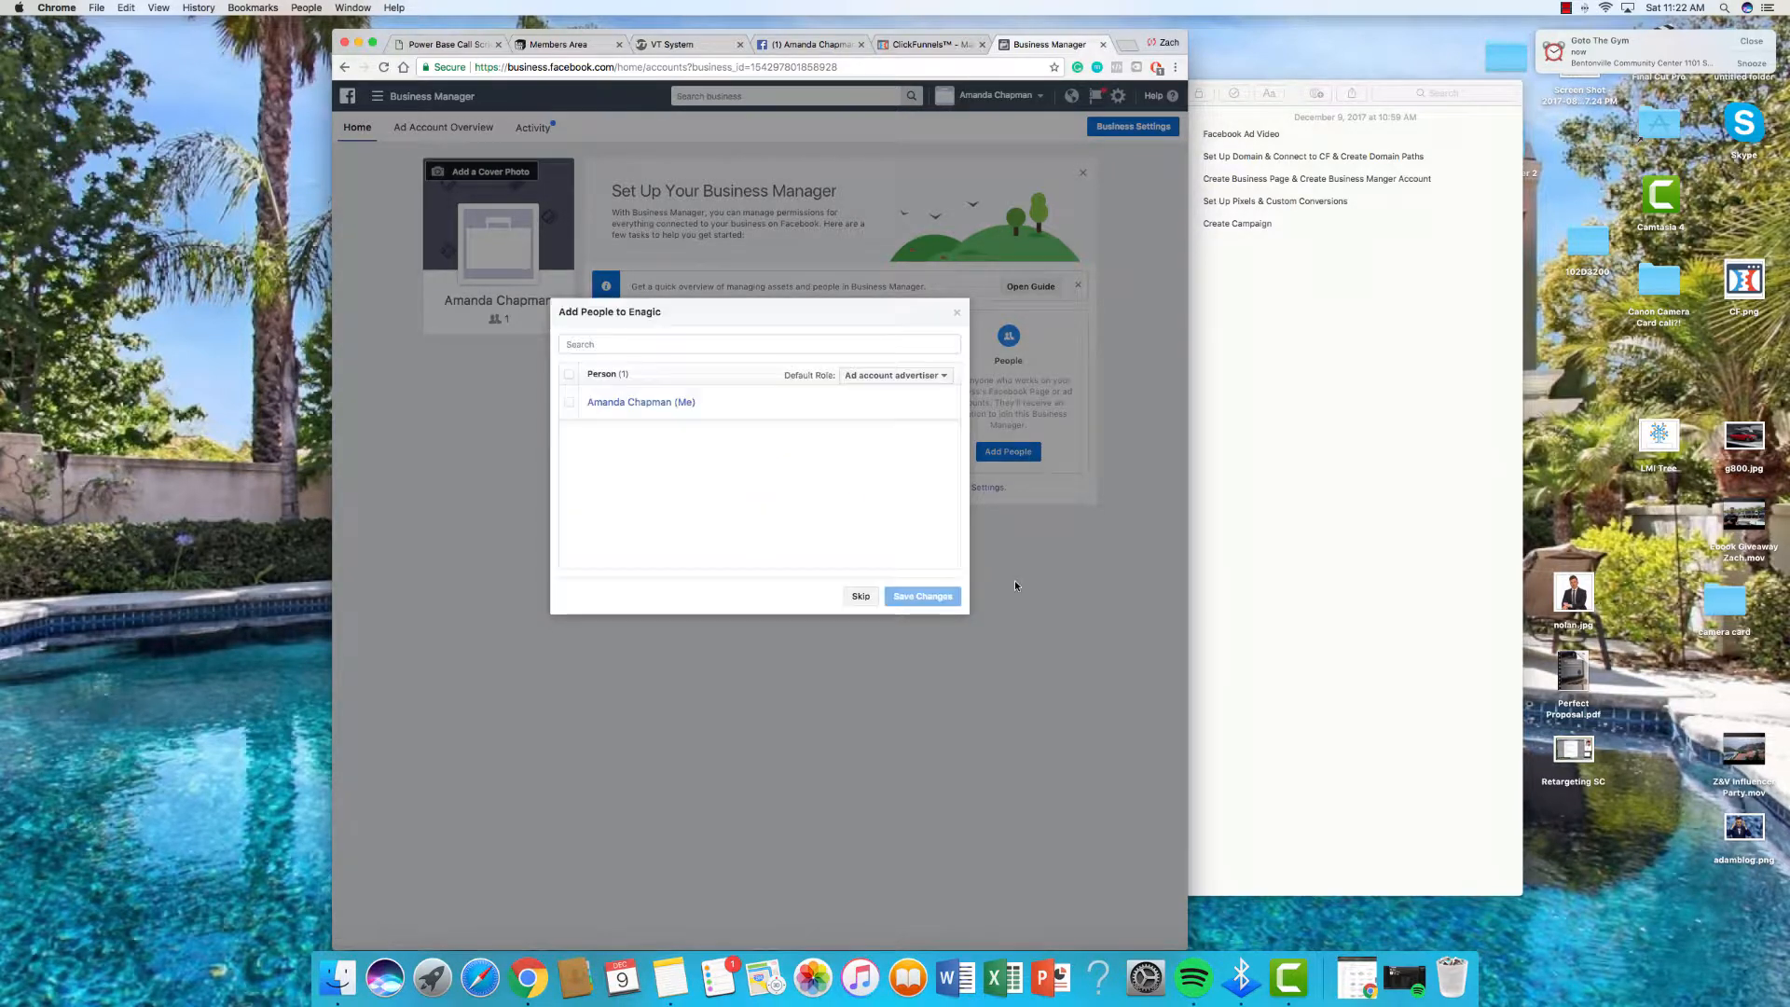
left_click(570, 403)
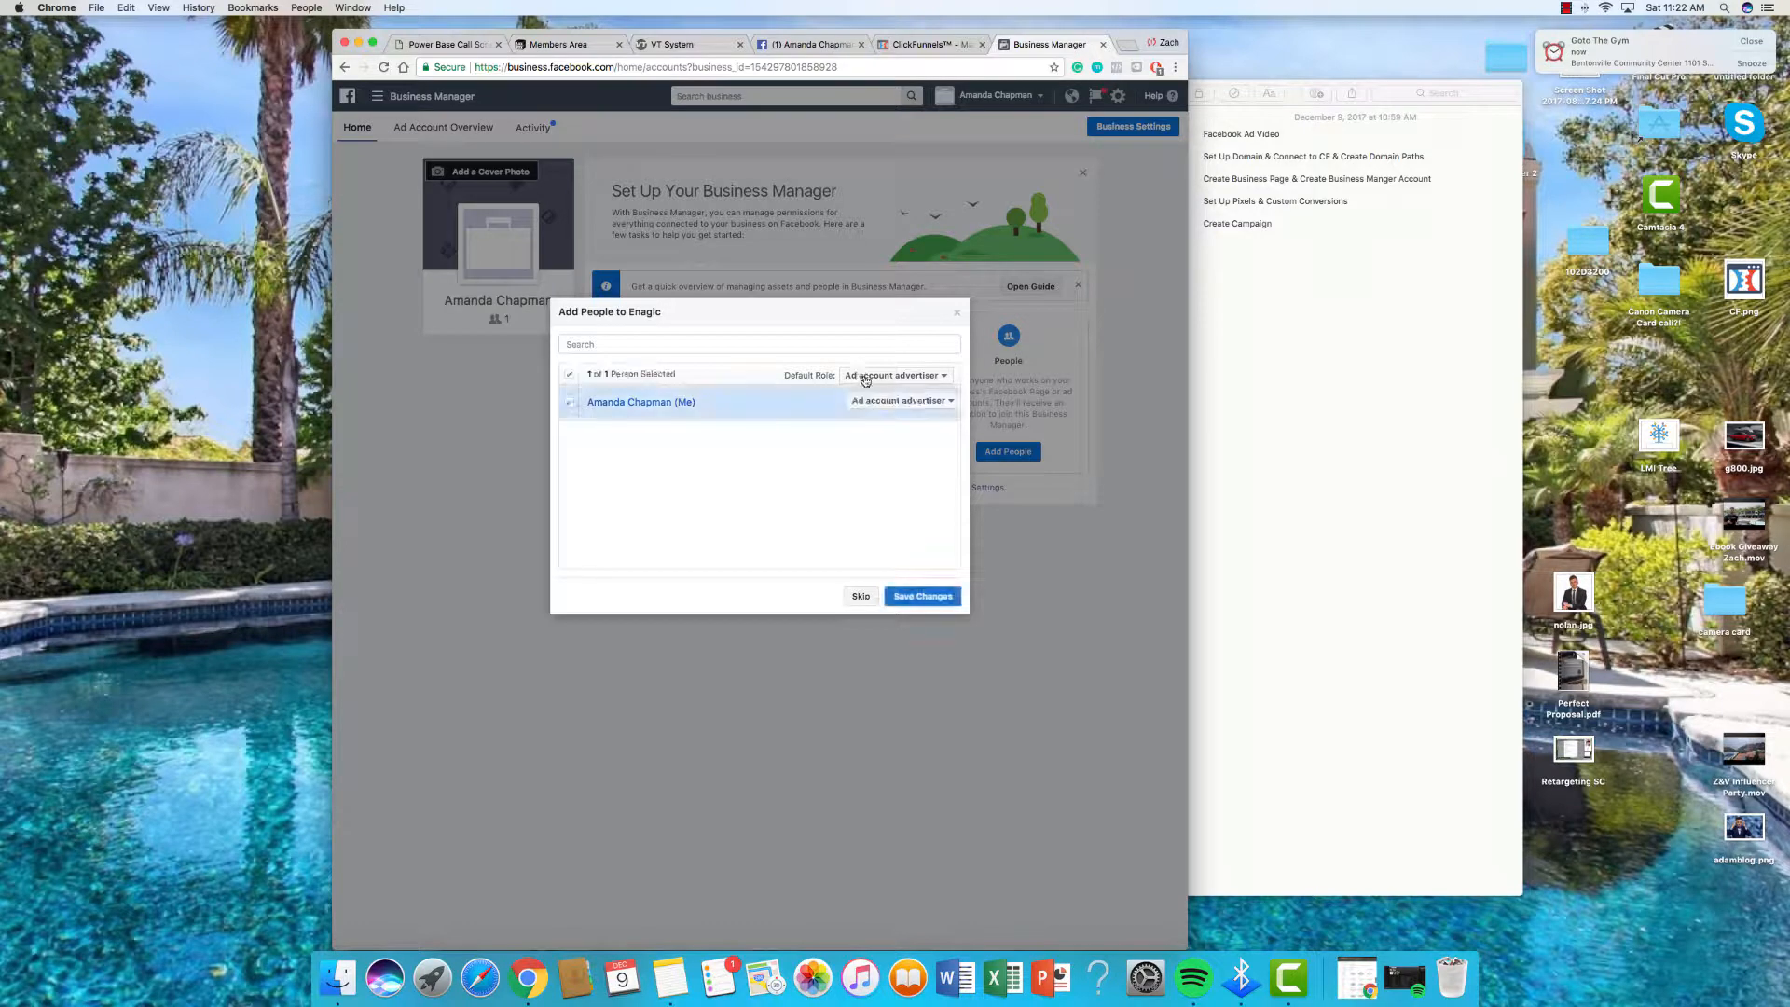
left_click(865, 377)
left_click(895, 408)
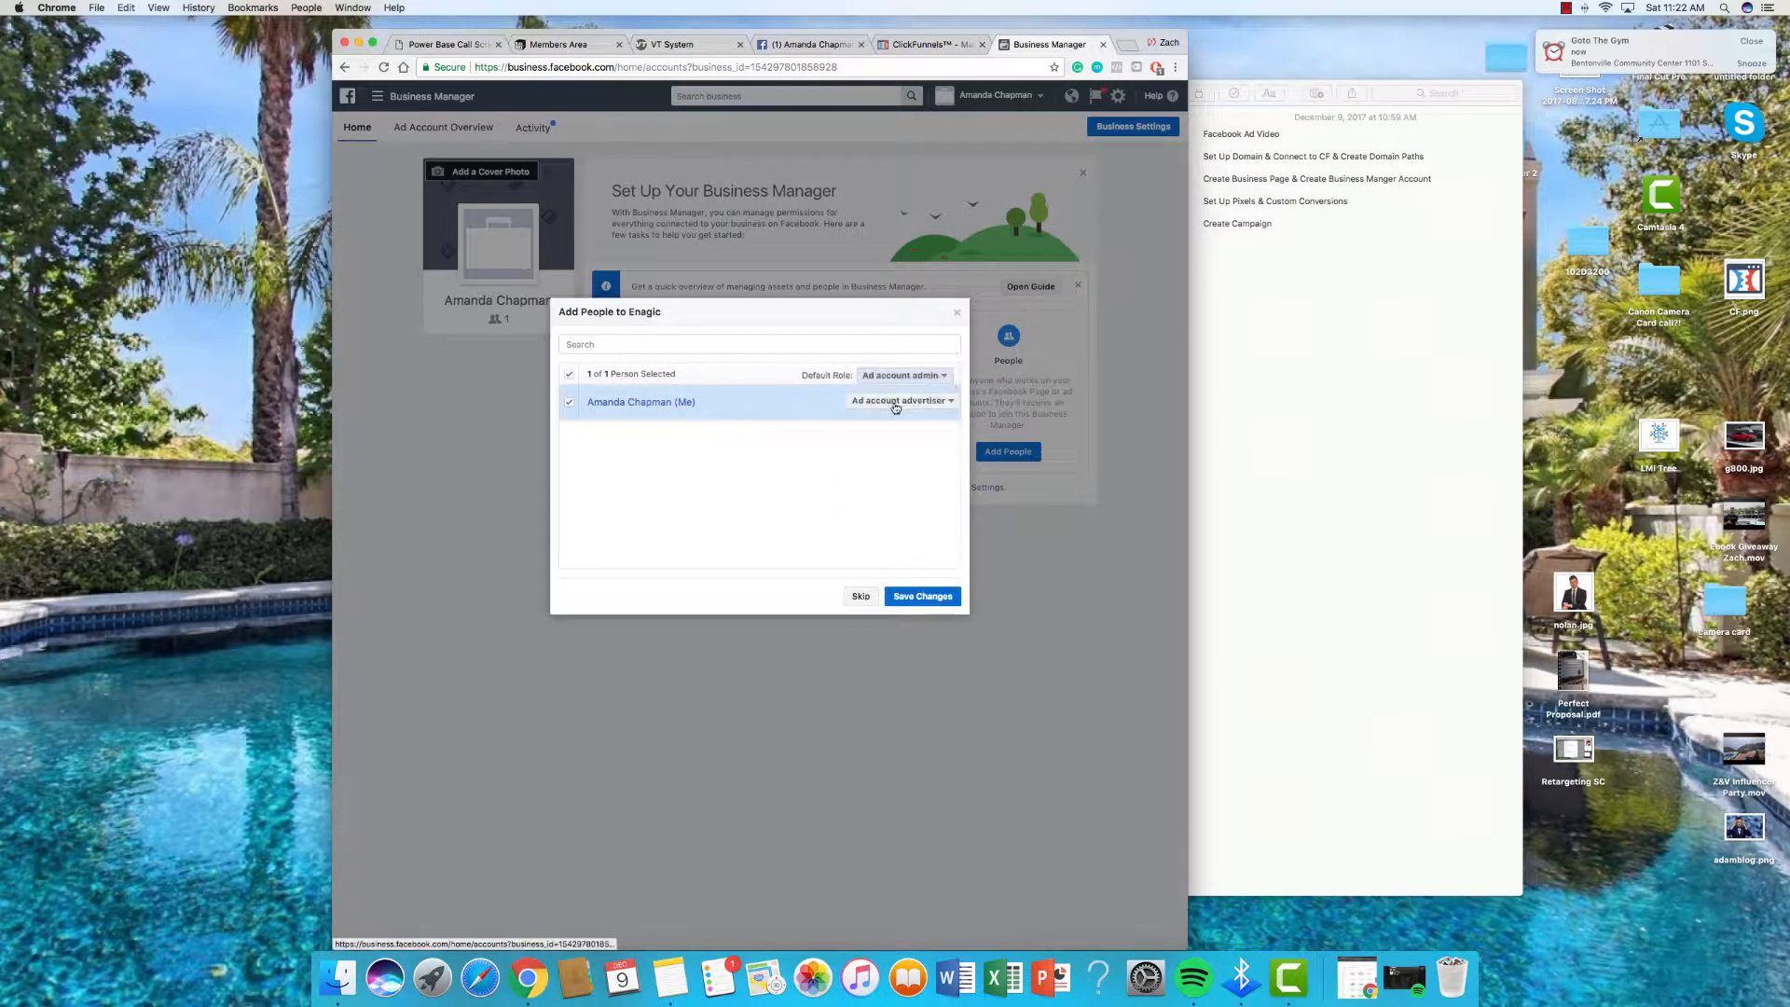
left_click(896, 403)
left_click(882, 435)
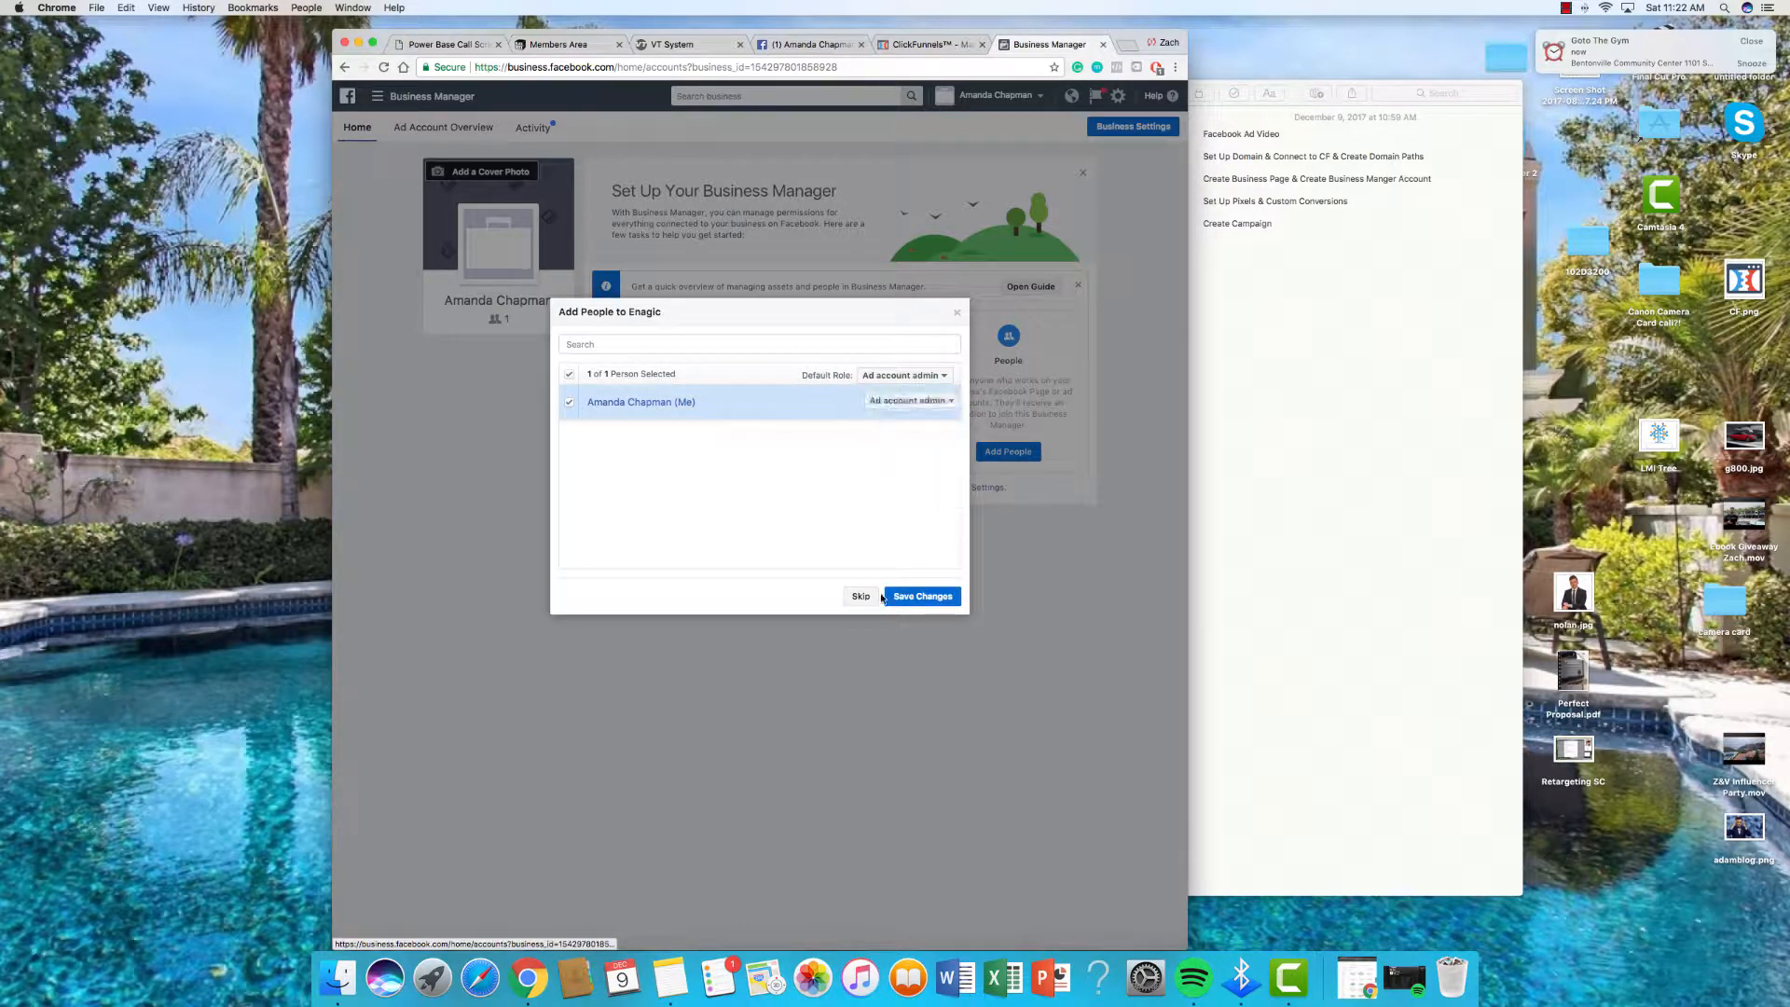
left_click(918, 597)
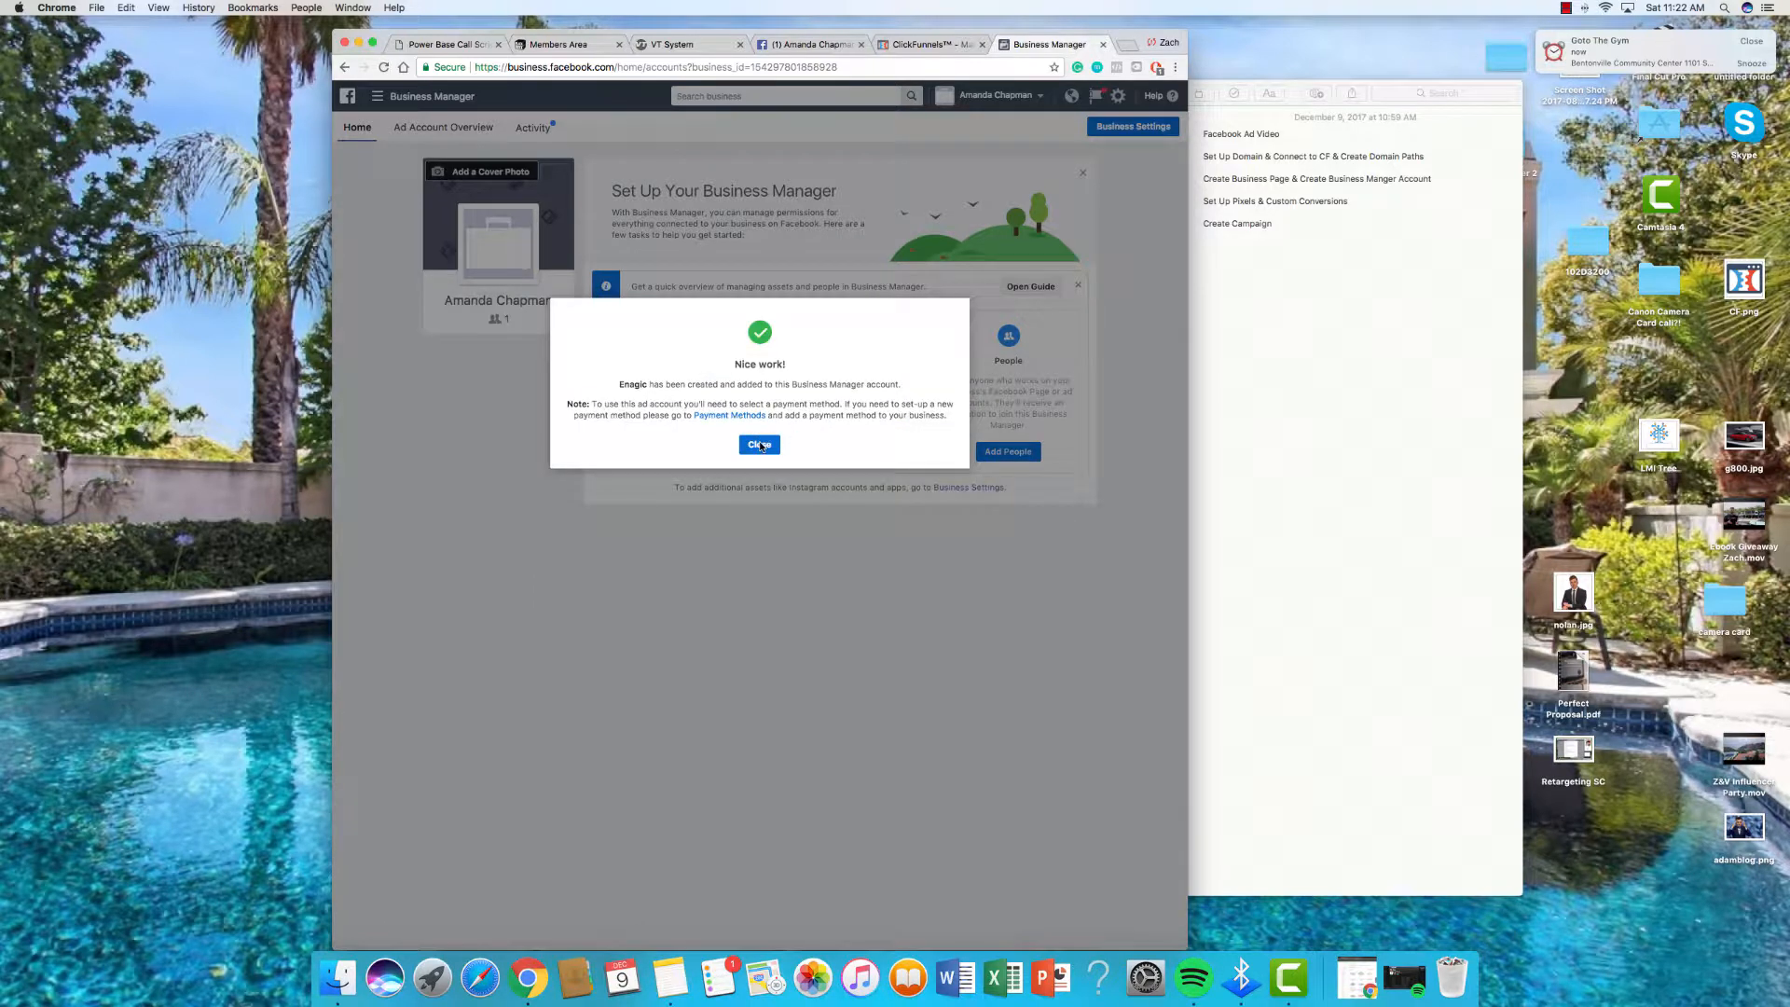
left_click(761, 446)
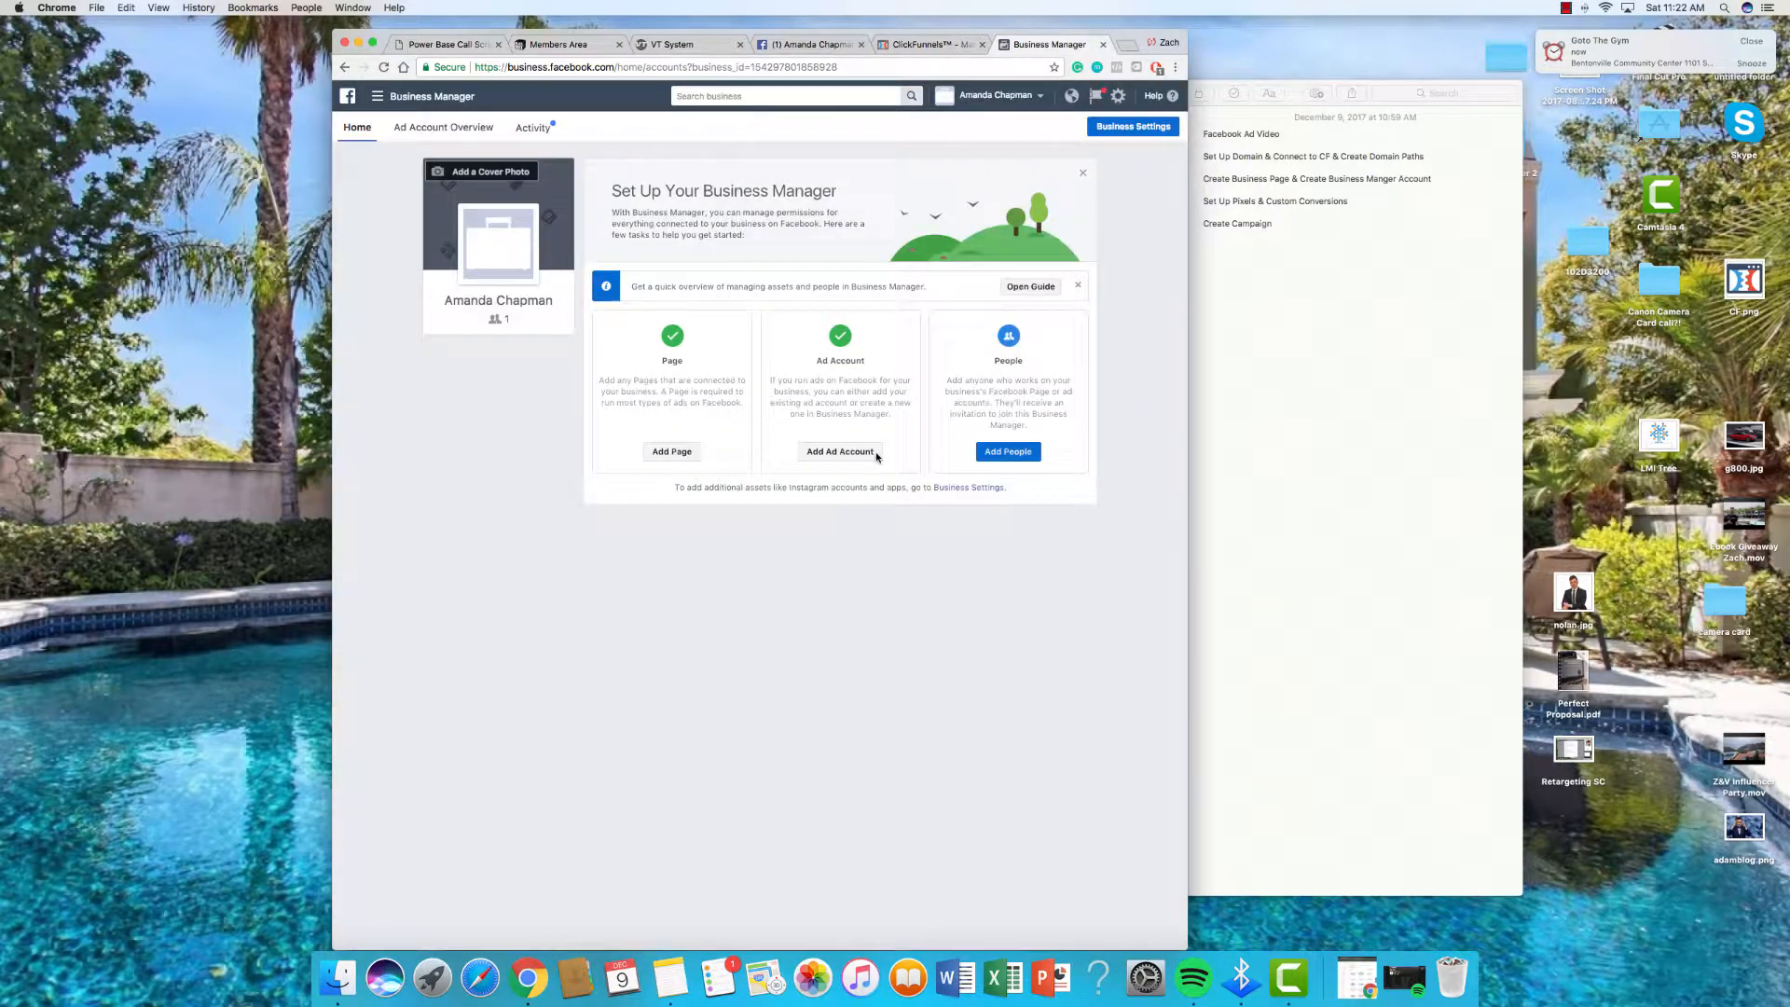
Step: Invite a new person with Admin access by entering their e-mail address and sending it
left_click(1000, 454)
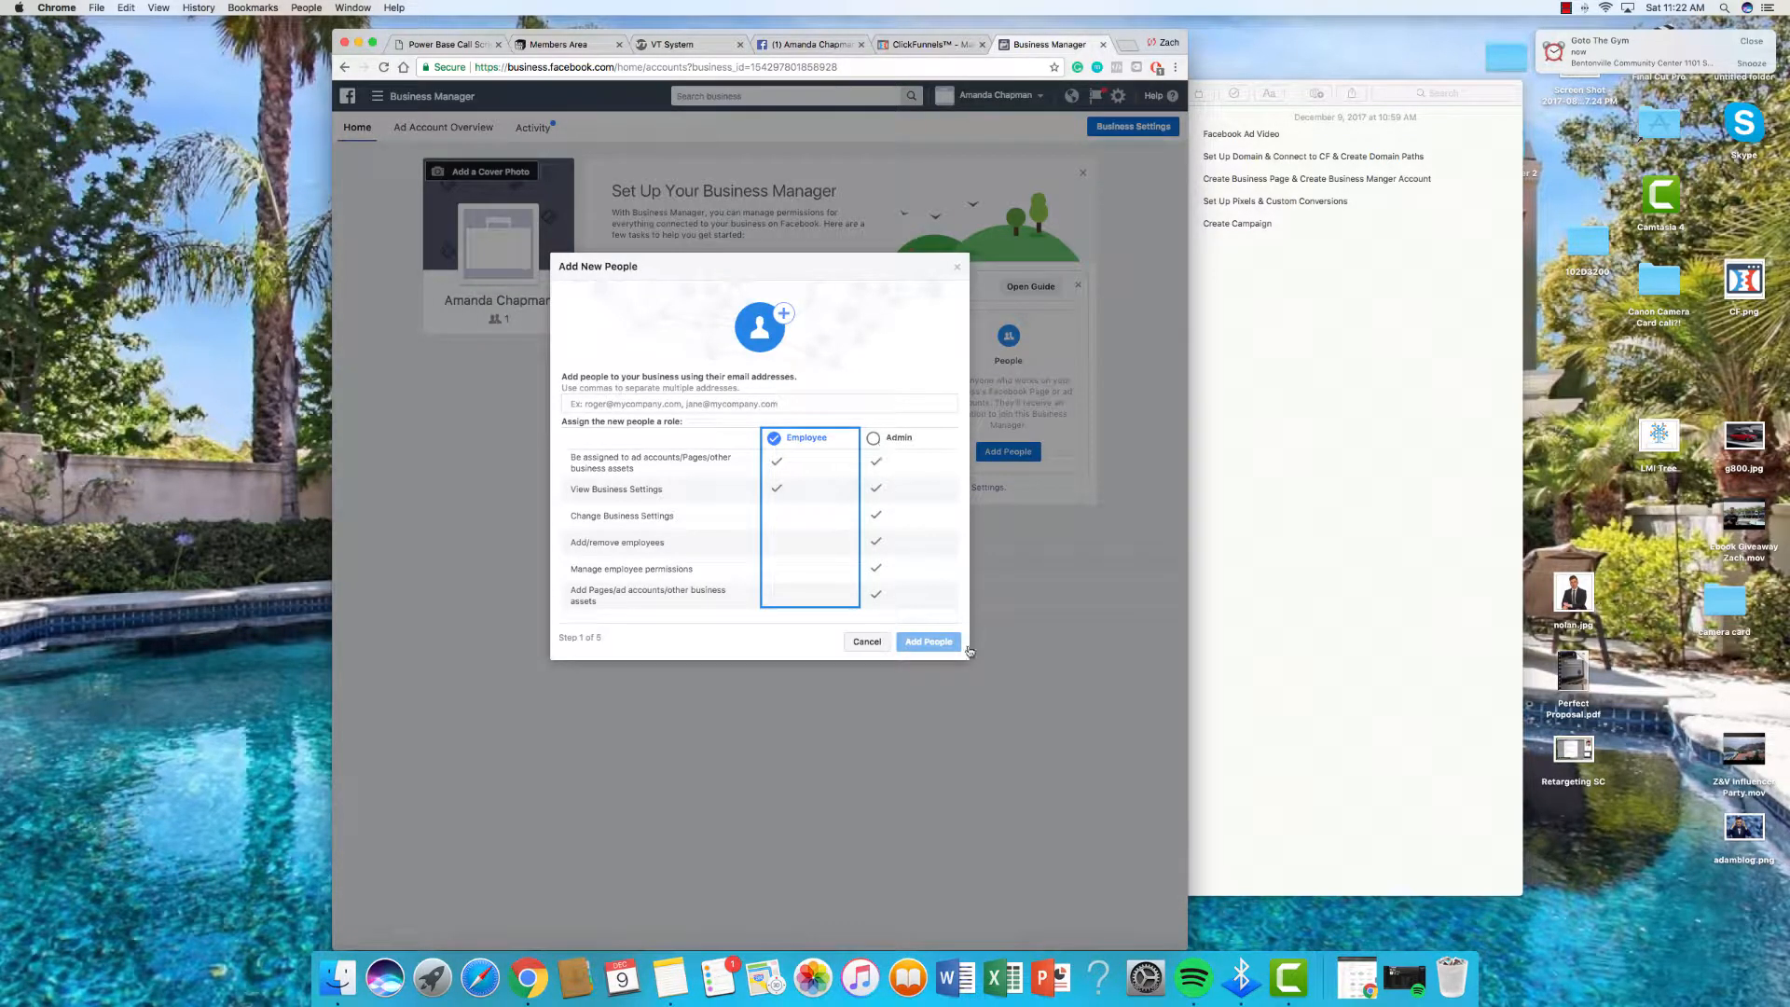
left_click(874, 437)
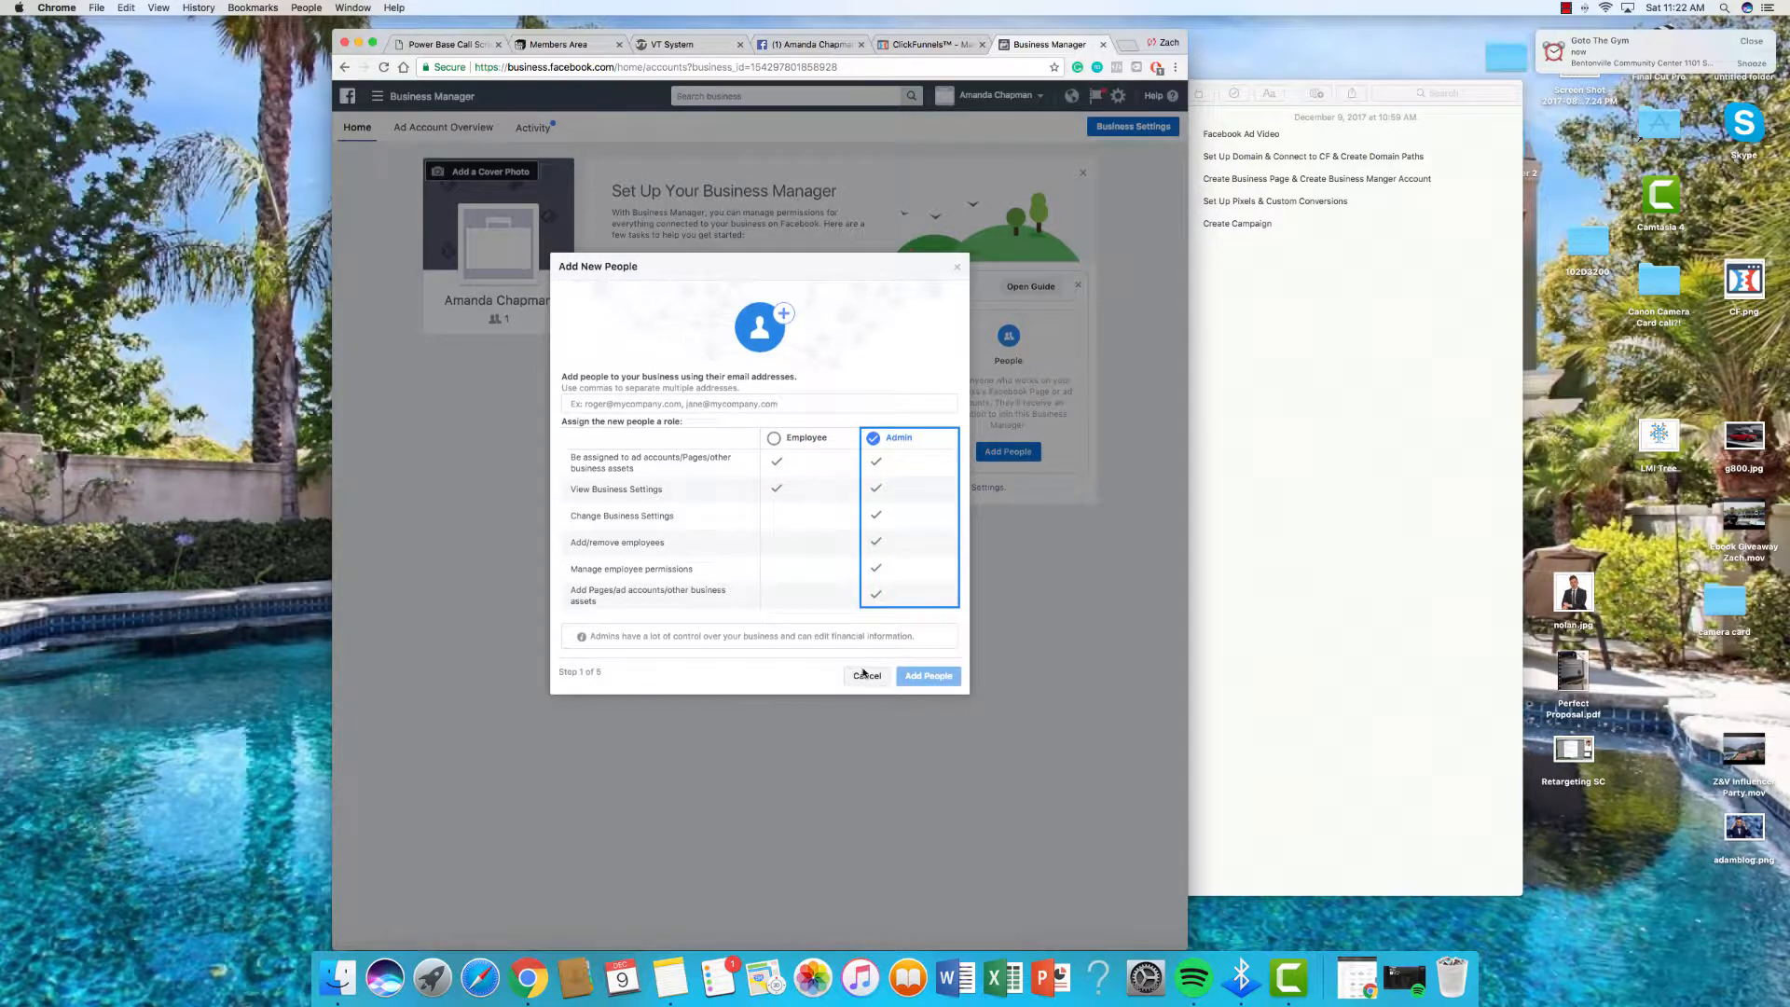
left_click(701, 403)
type("z")
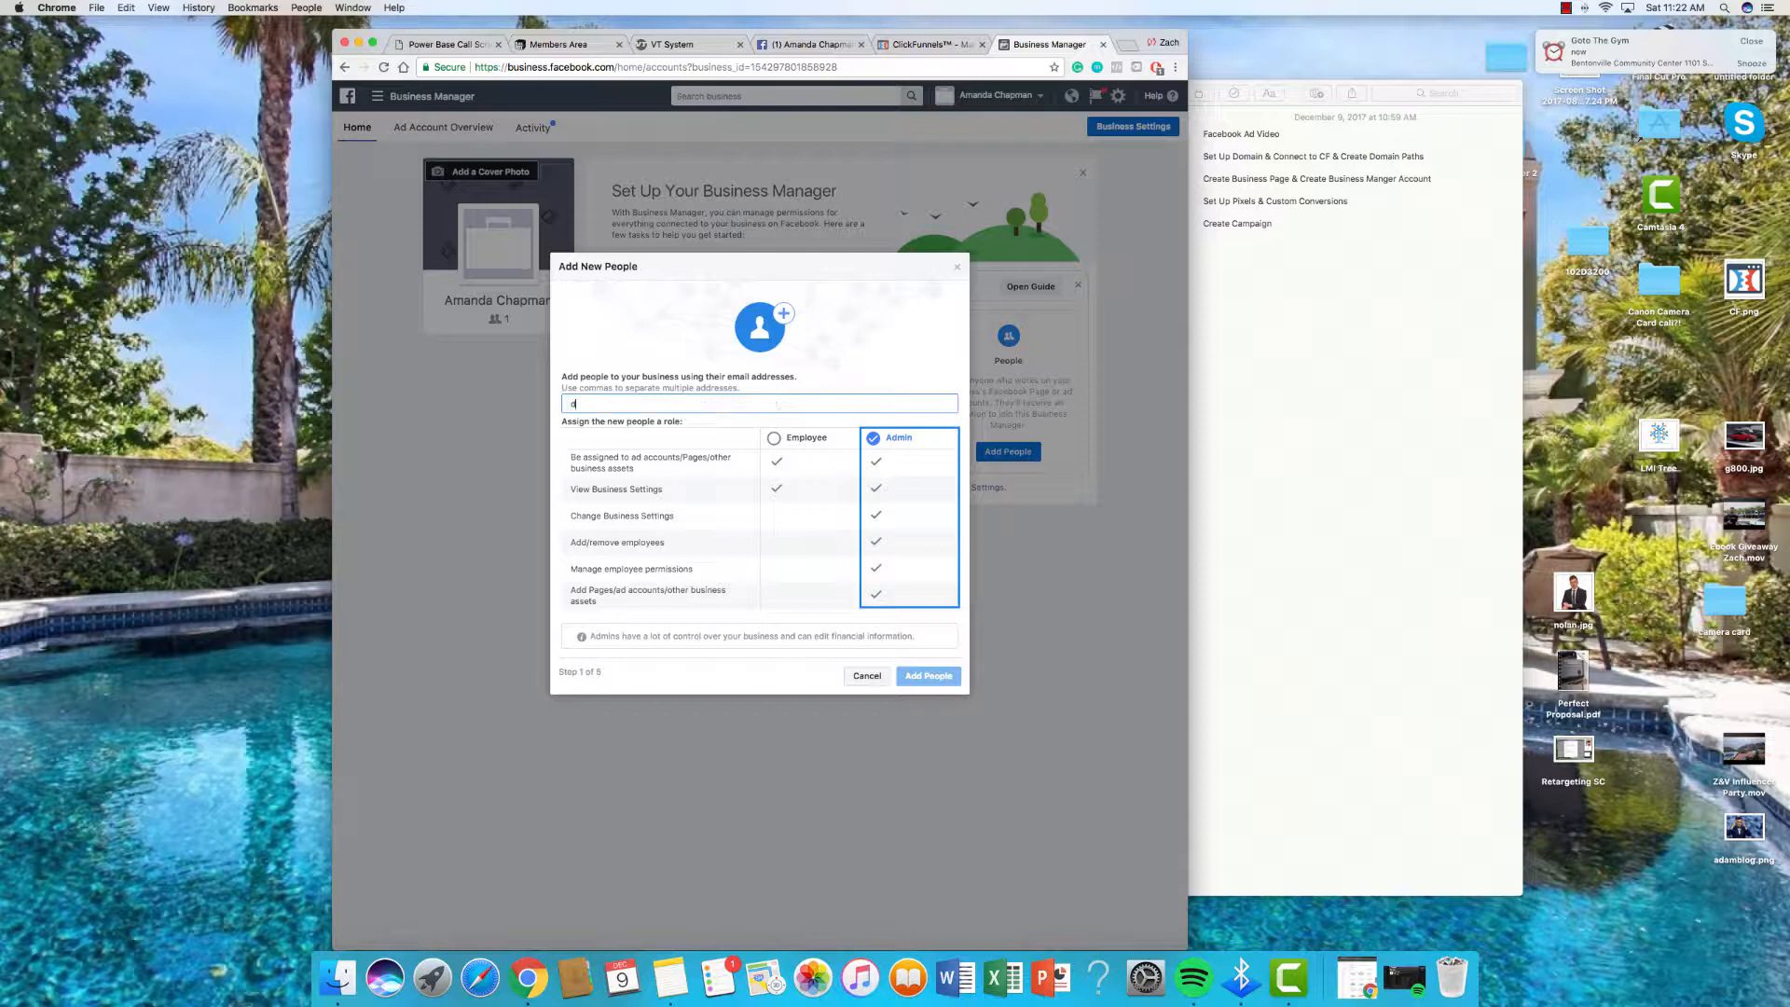
key("BackSpace")
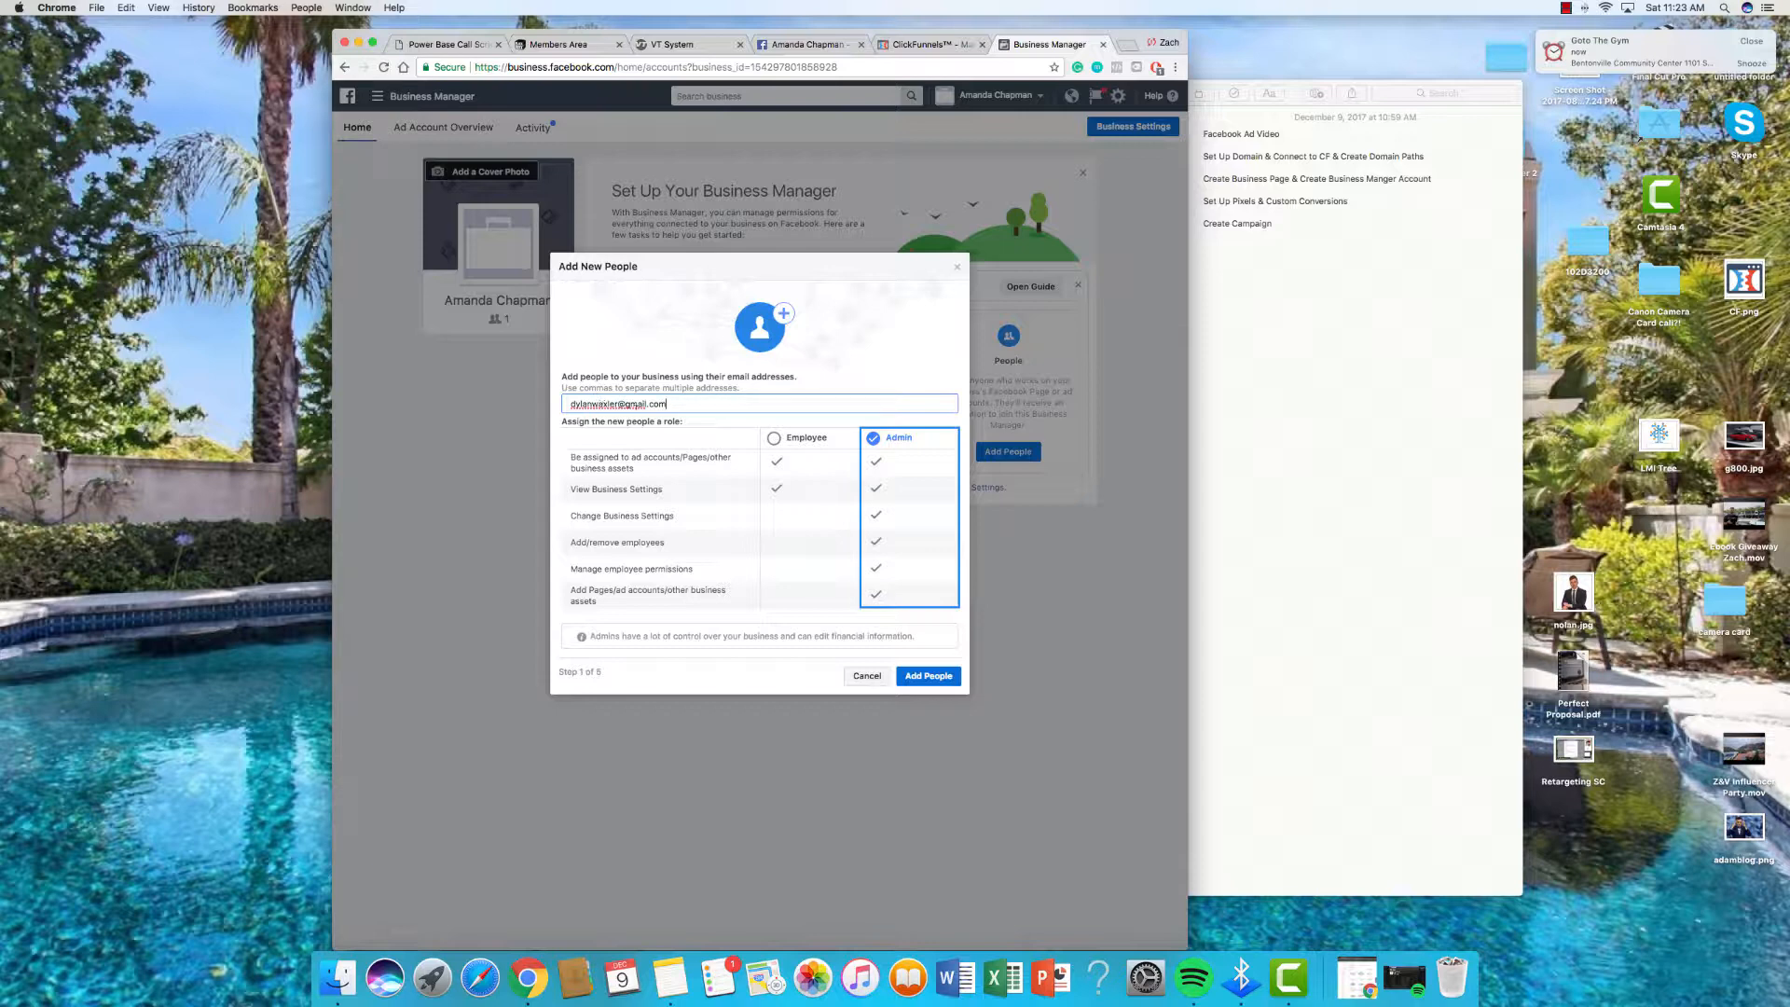
type(".")
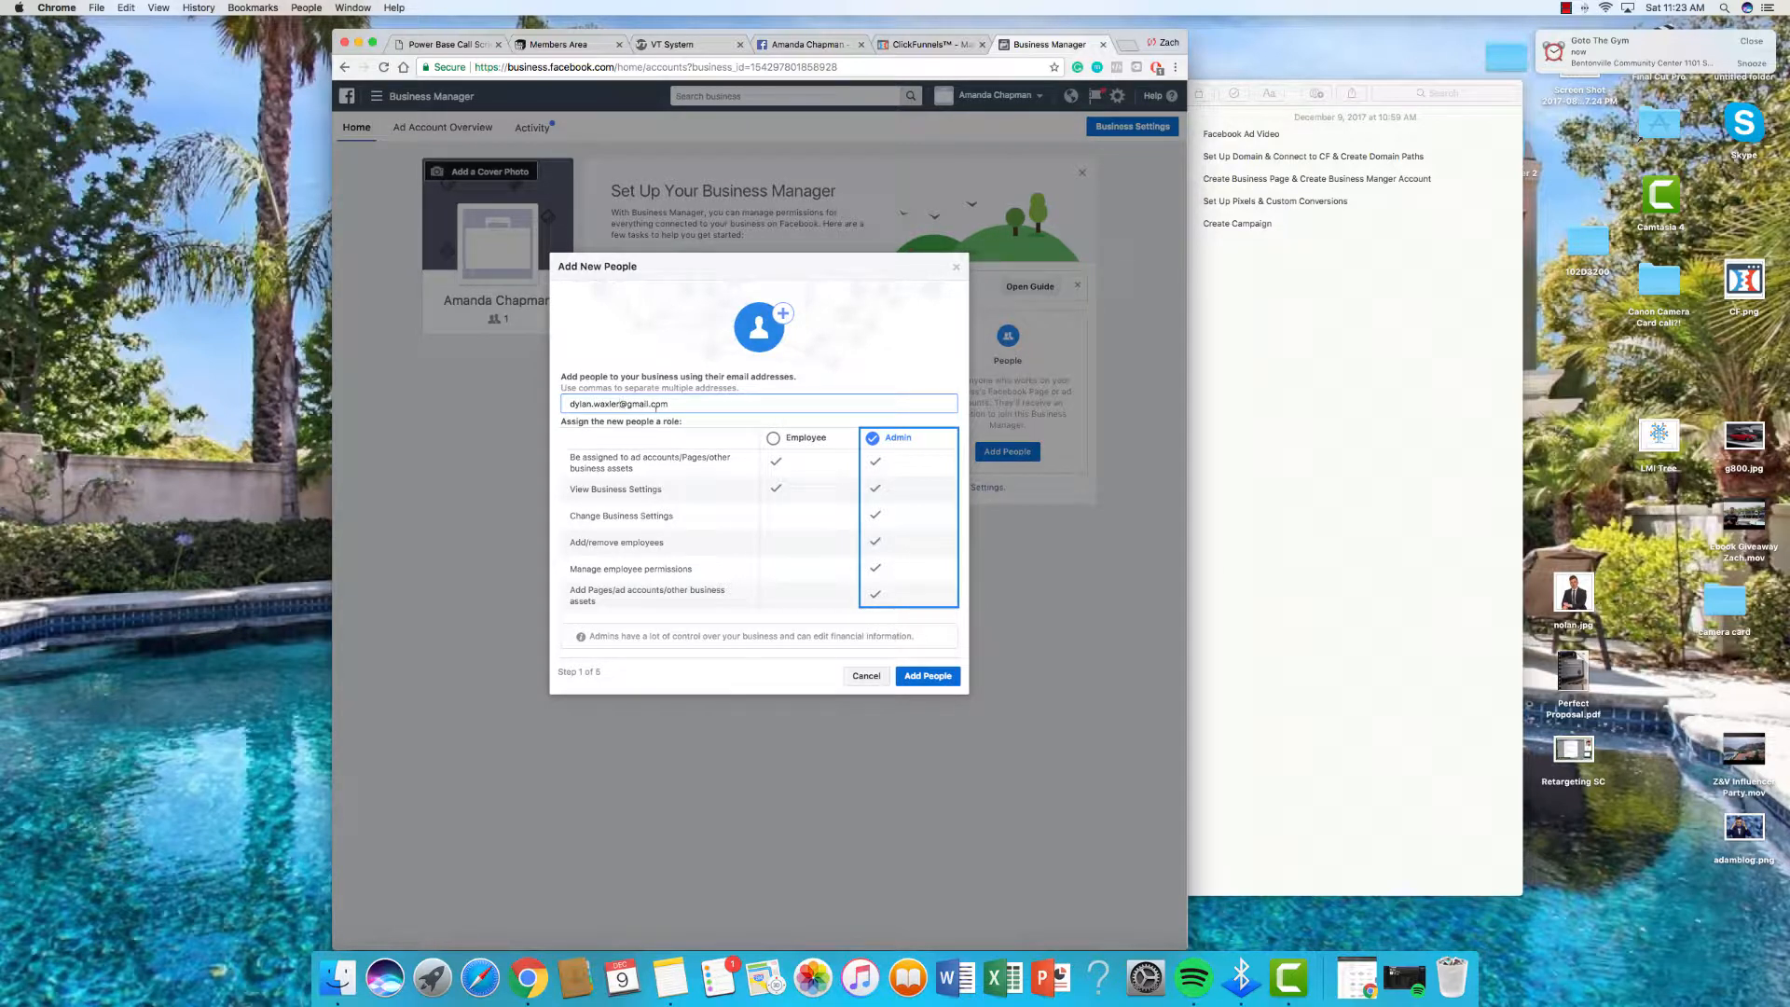
left_click(624, 404)
type("29")
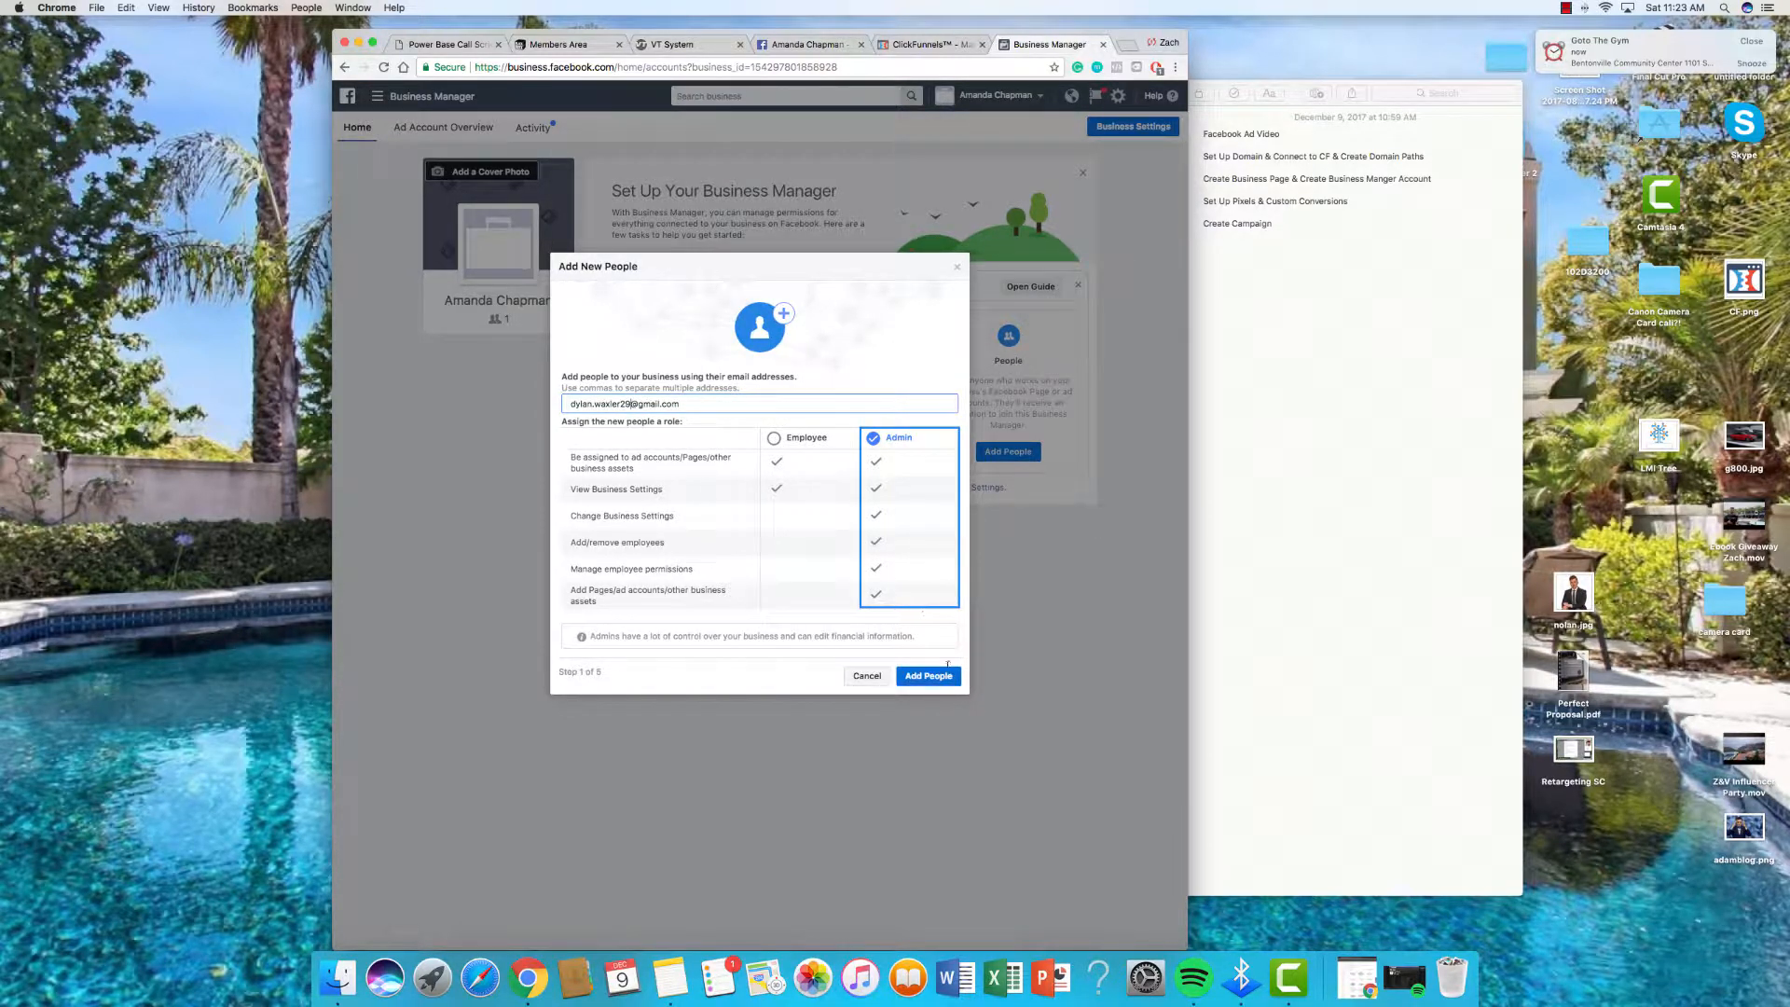
left_click(937, 680)
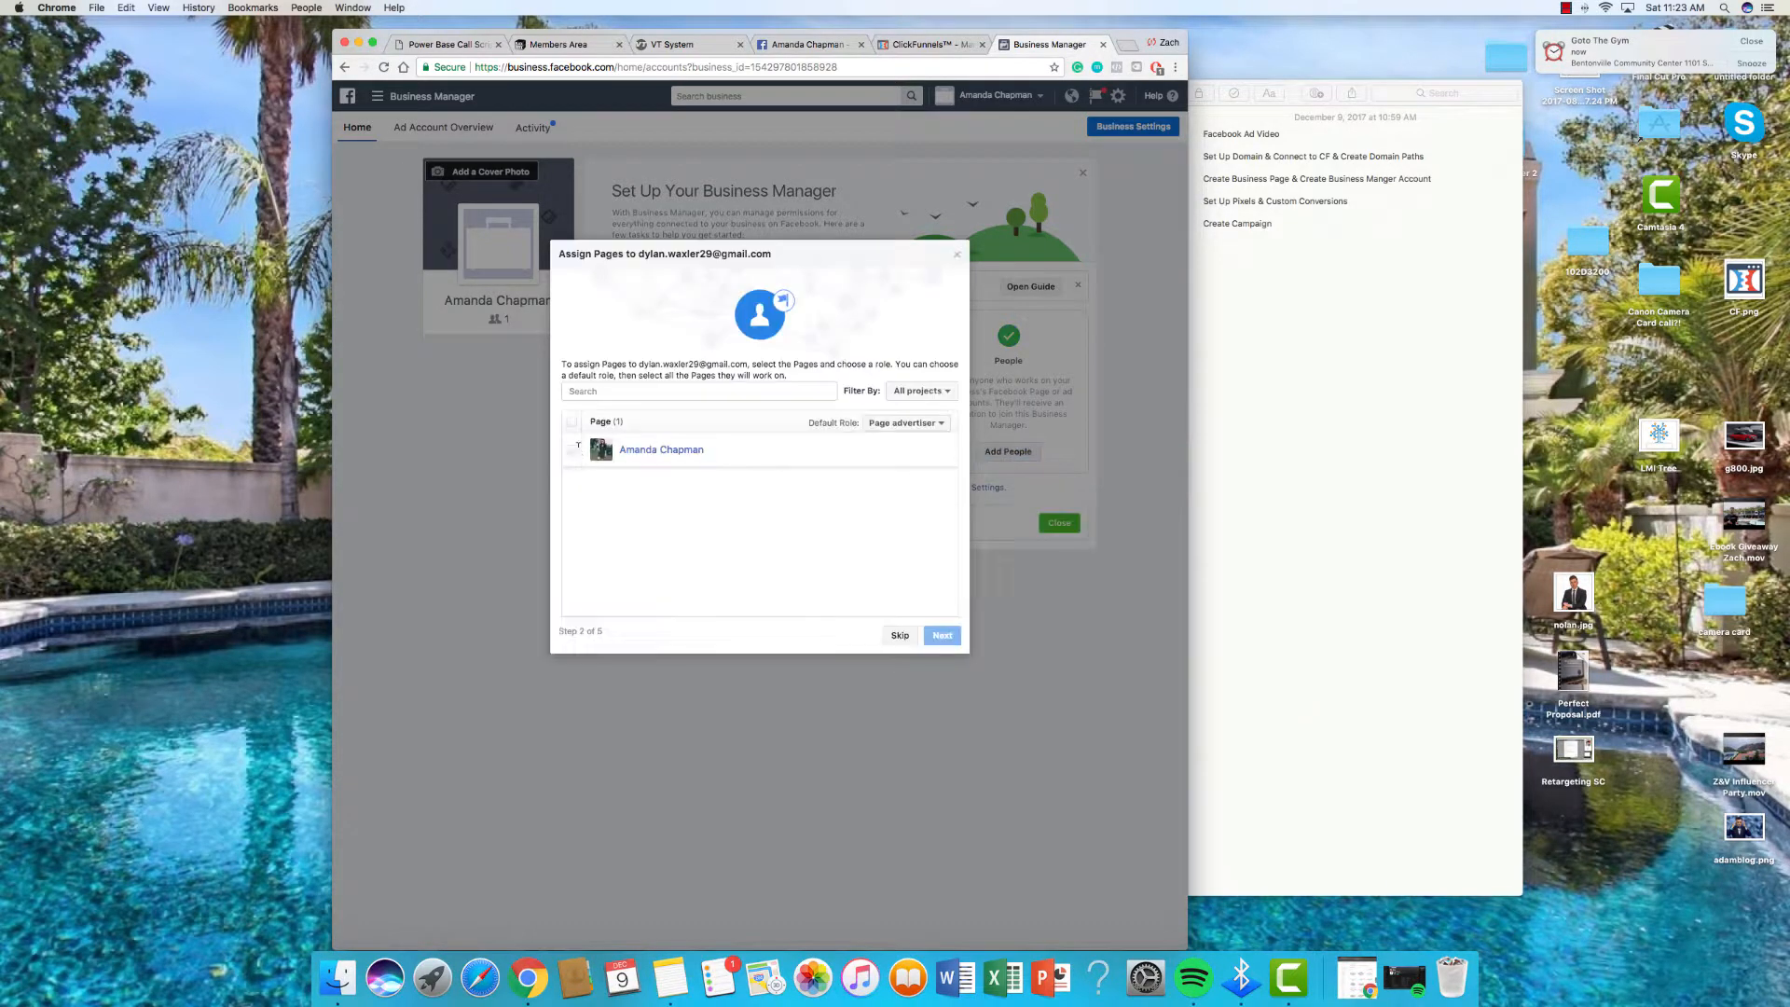
Step: Assign the invitee the business Page with the Page admin role
left_click(881, 451)
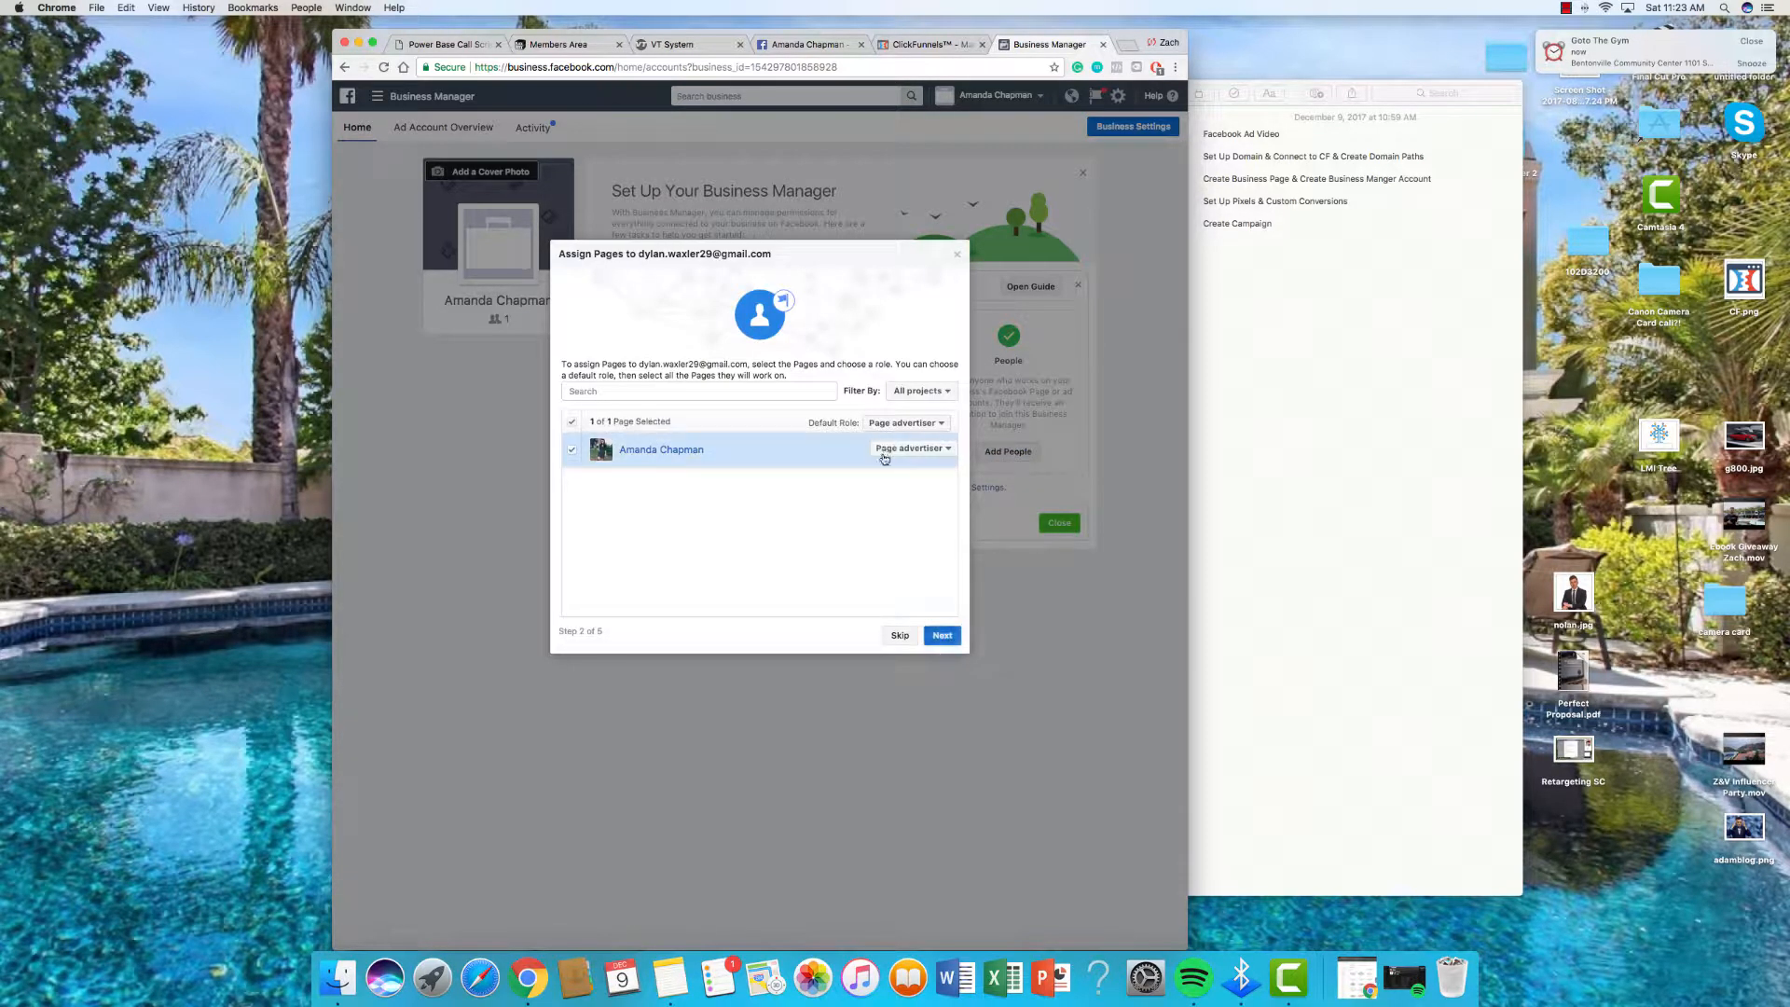
left_click(921, 448)
left_click(918, 449)
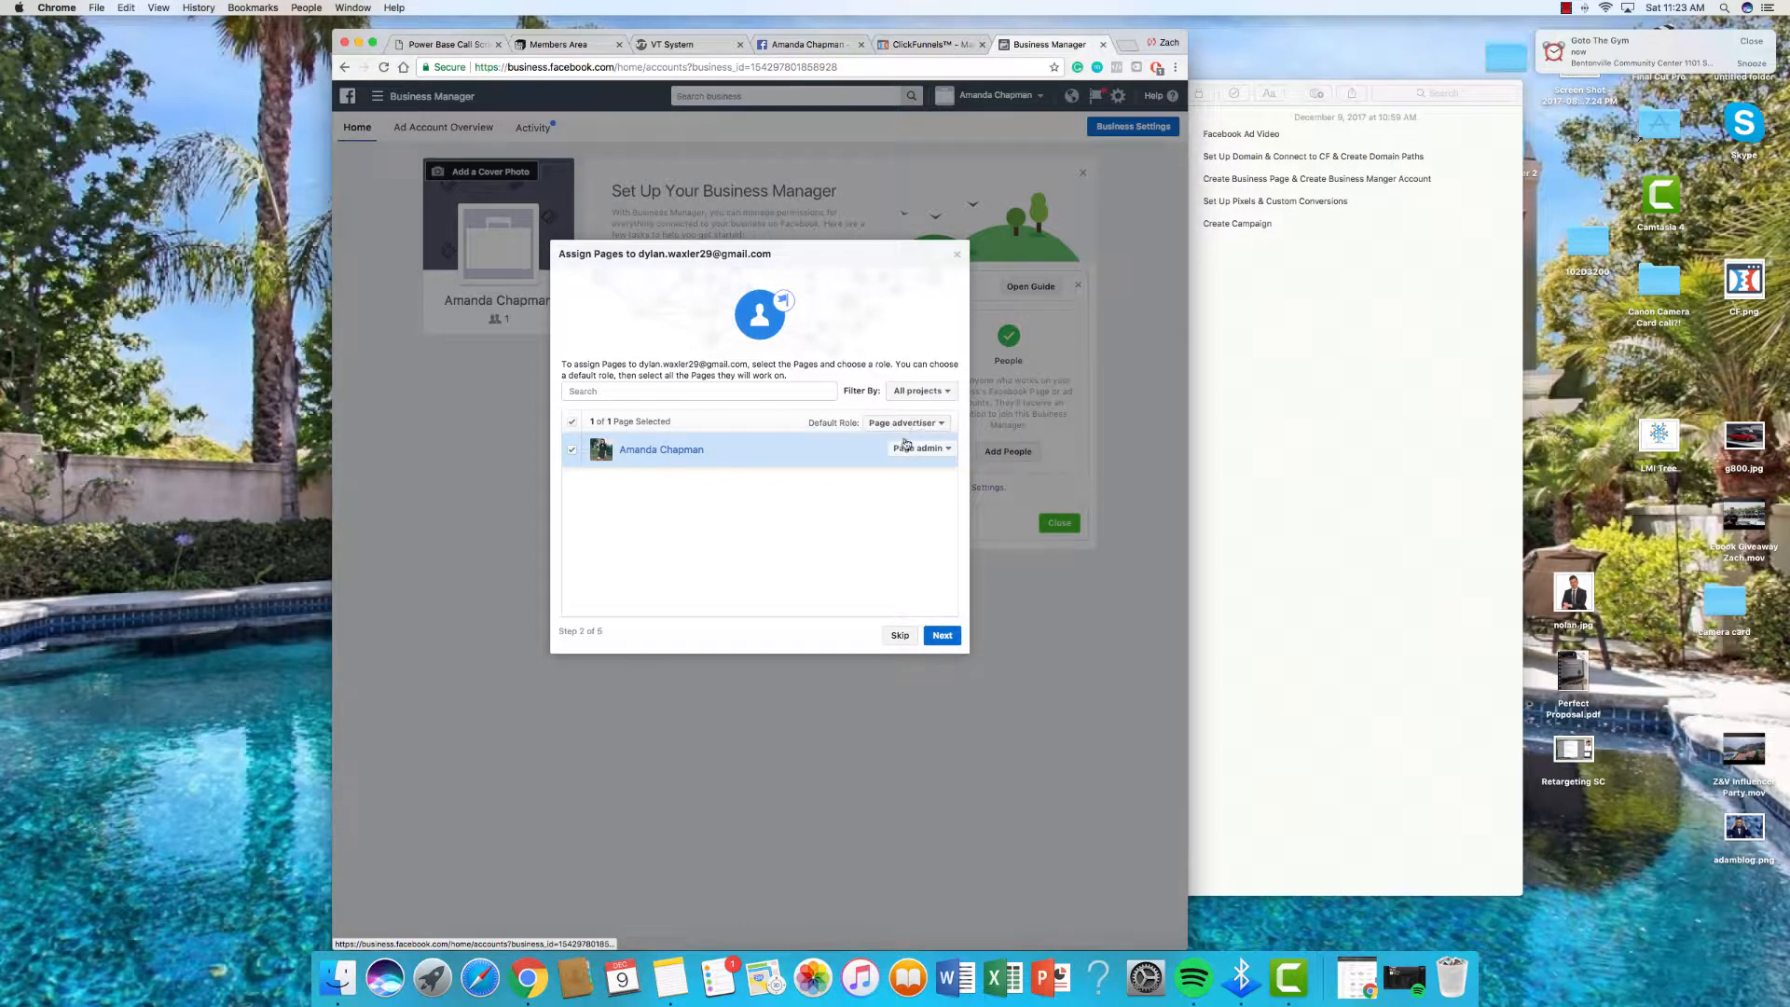
left_click(917, 425)
left_click(898, 448)
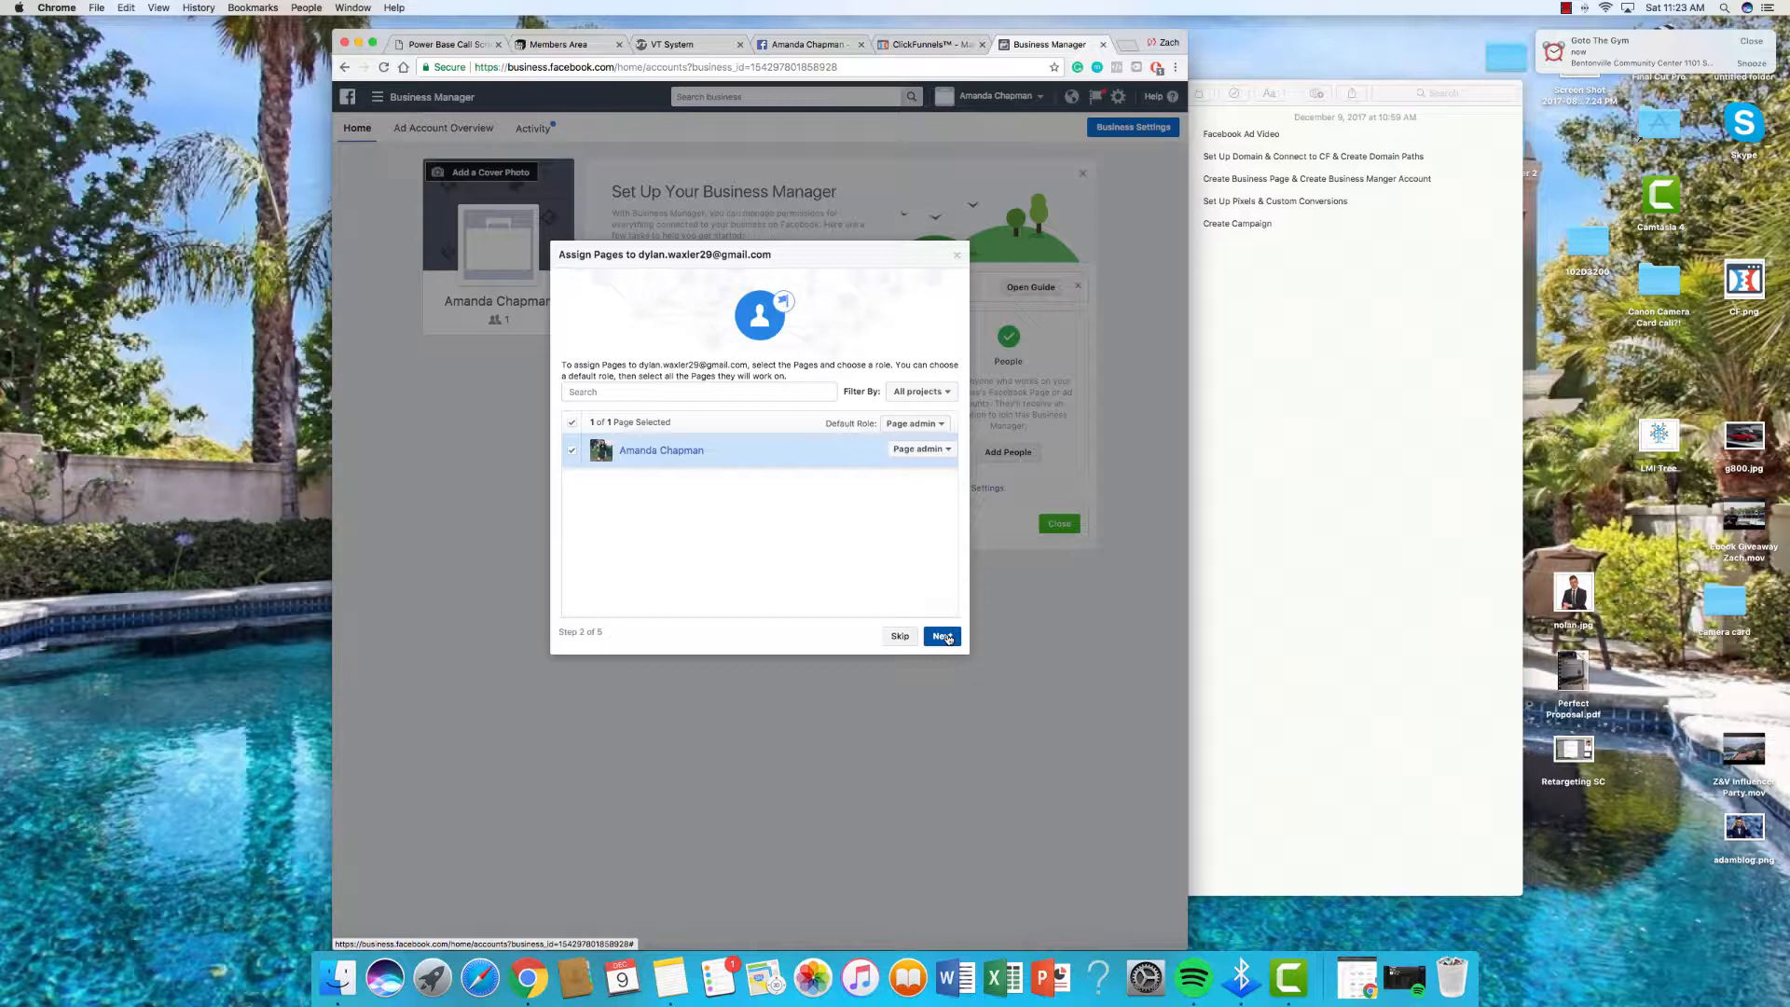
left_click(942, 636)
Step: Give the invitee Ad account admin on Enagic and skip the catalogs step
left_click(866, 454)
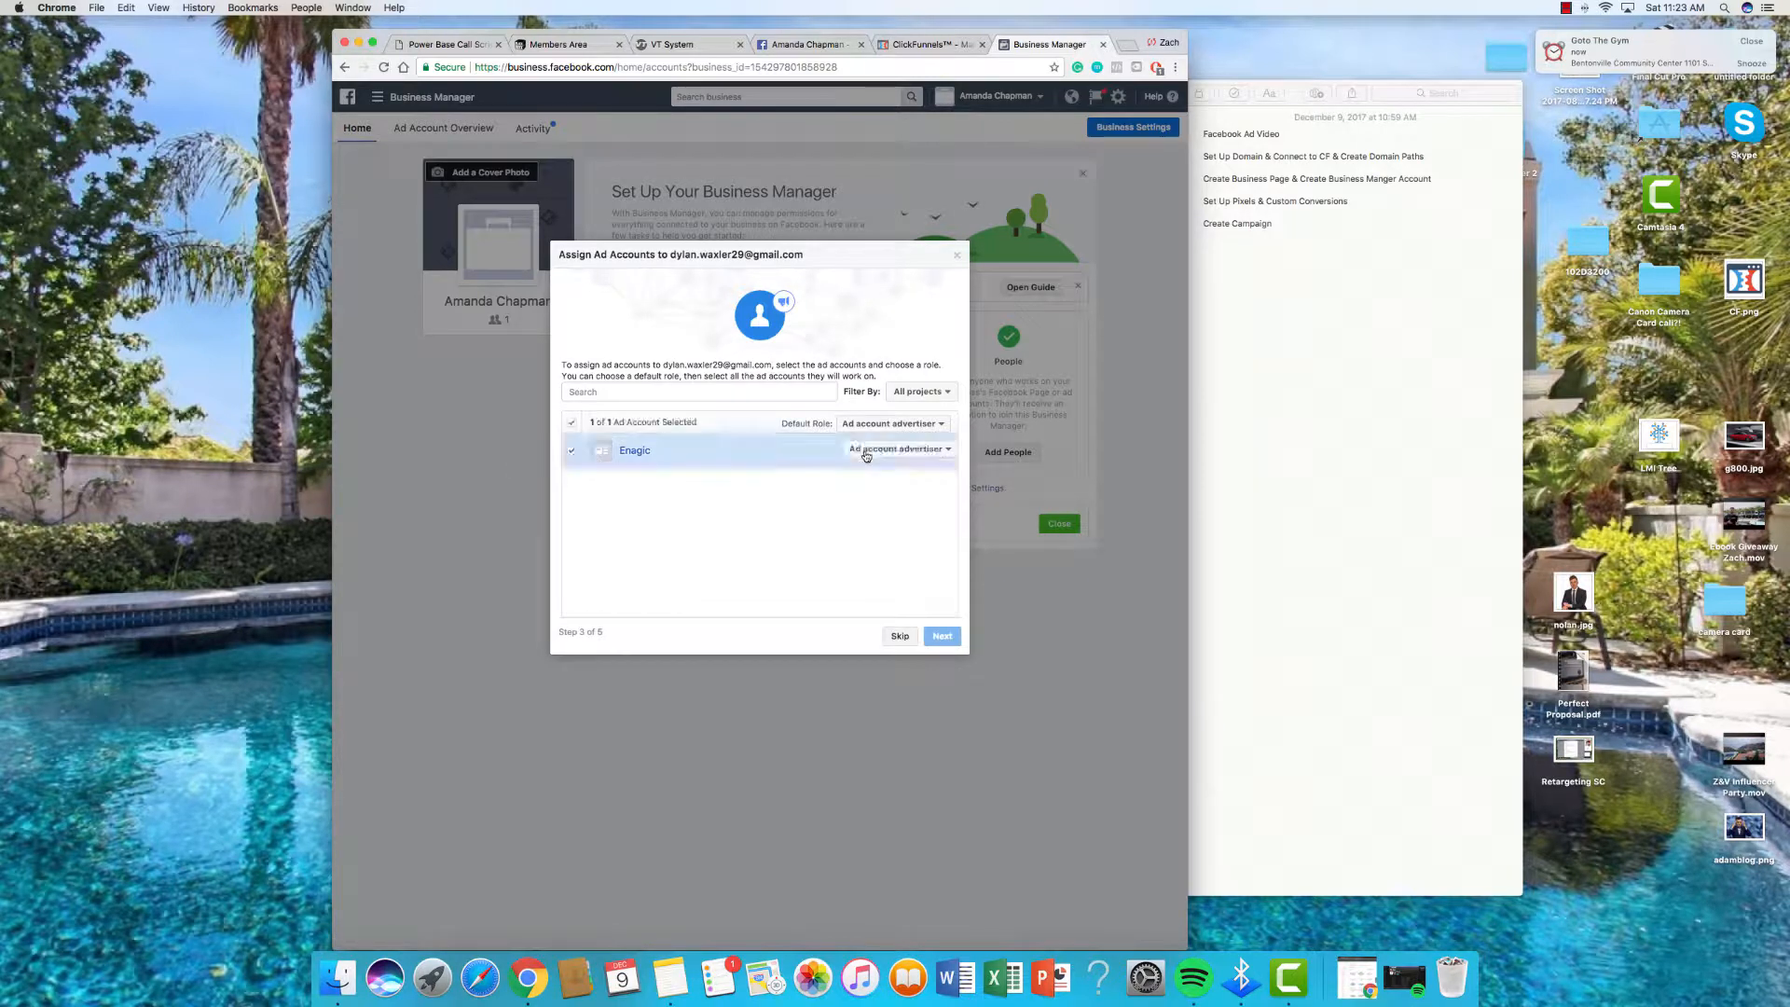
left_click(872, 450)
left_click(877, 465)
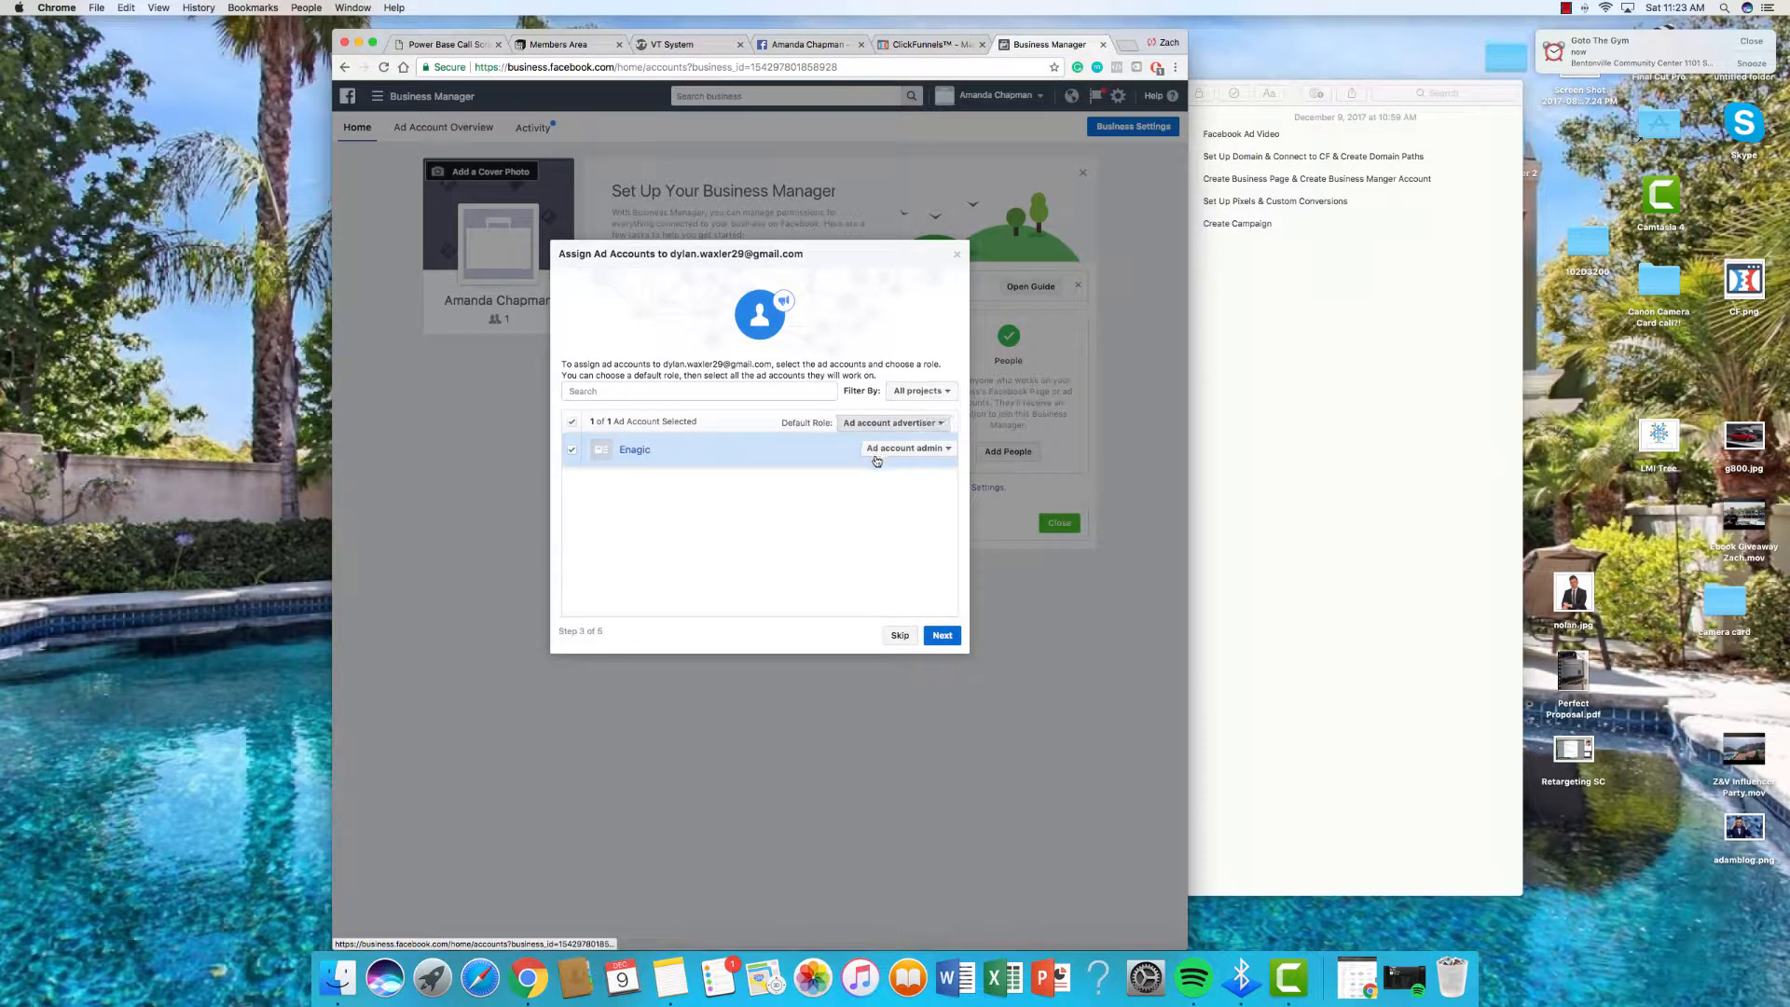
left_click(877, 423)
left_click(878, 461)
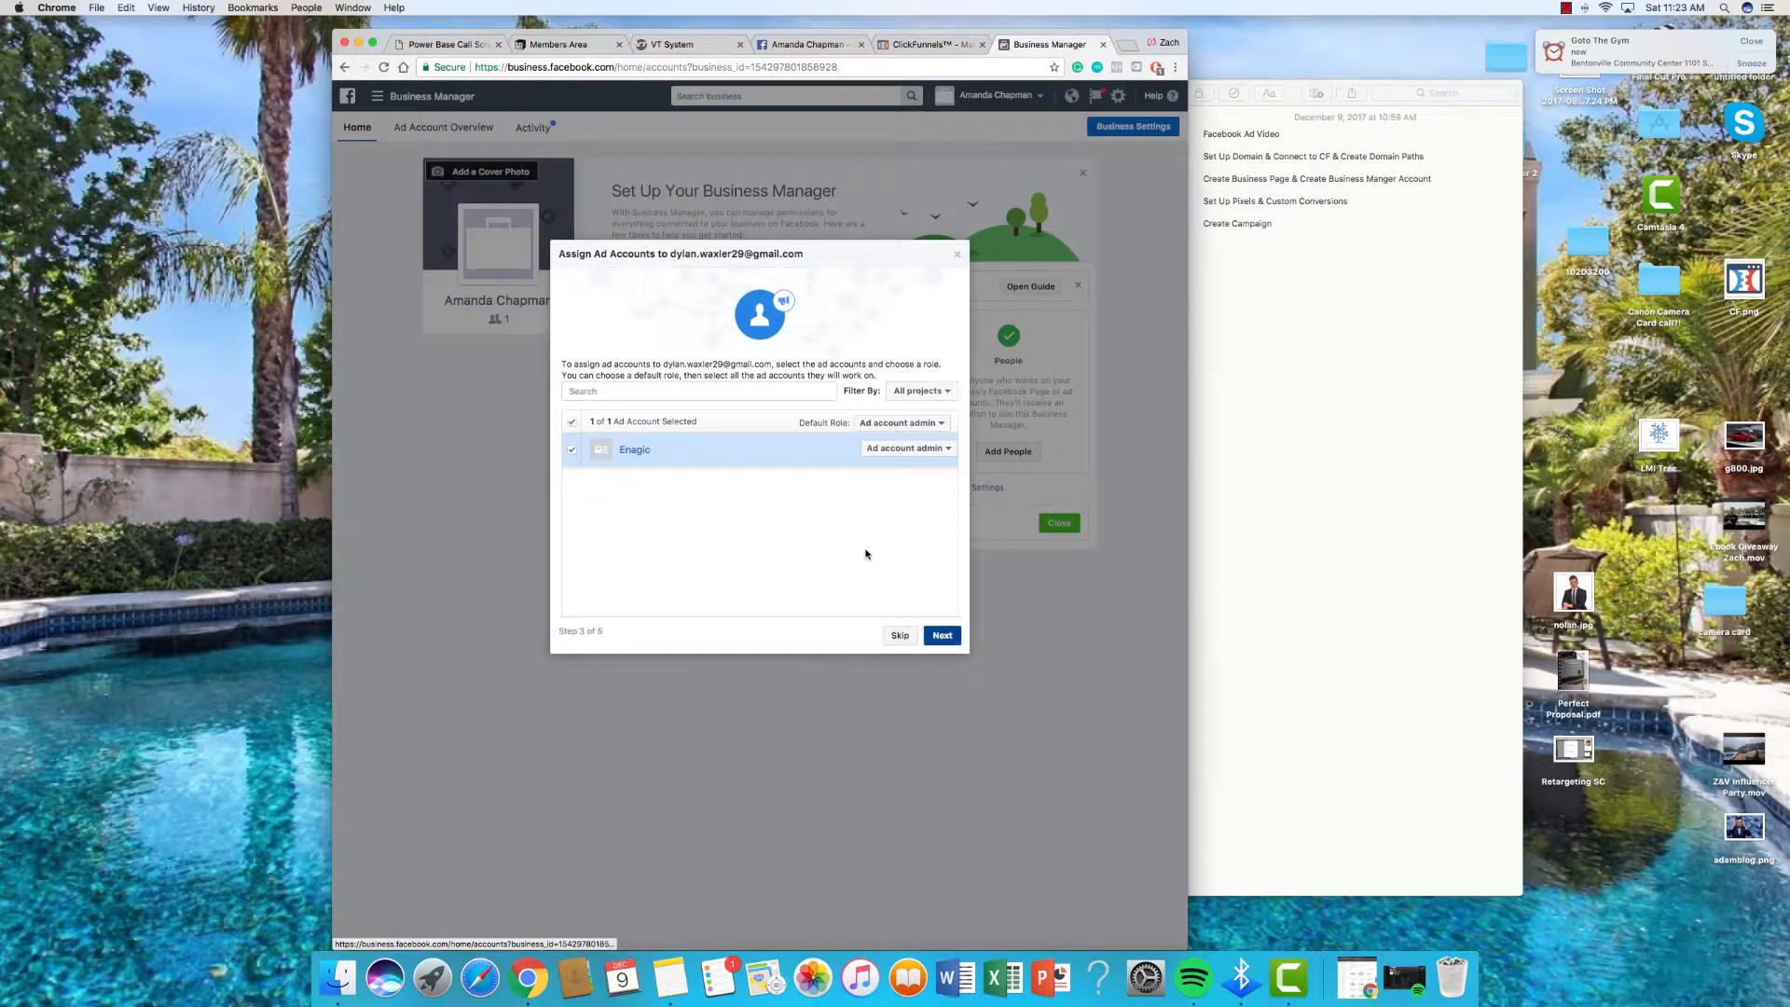
left_click(943, 636)
left_click(900, 638)
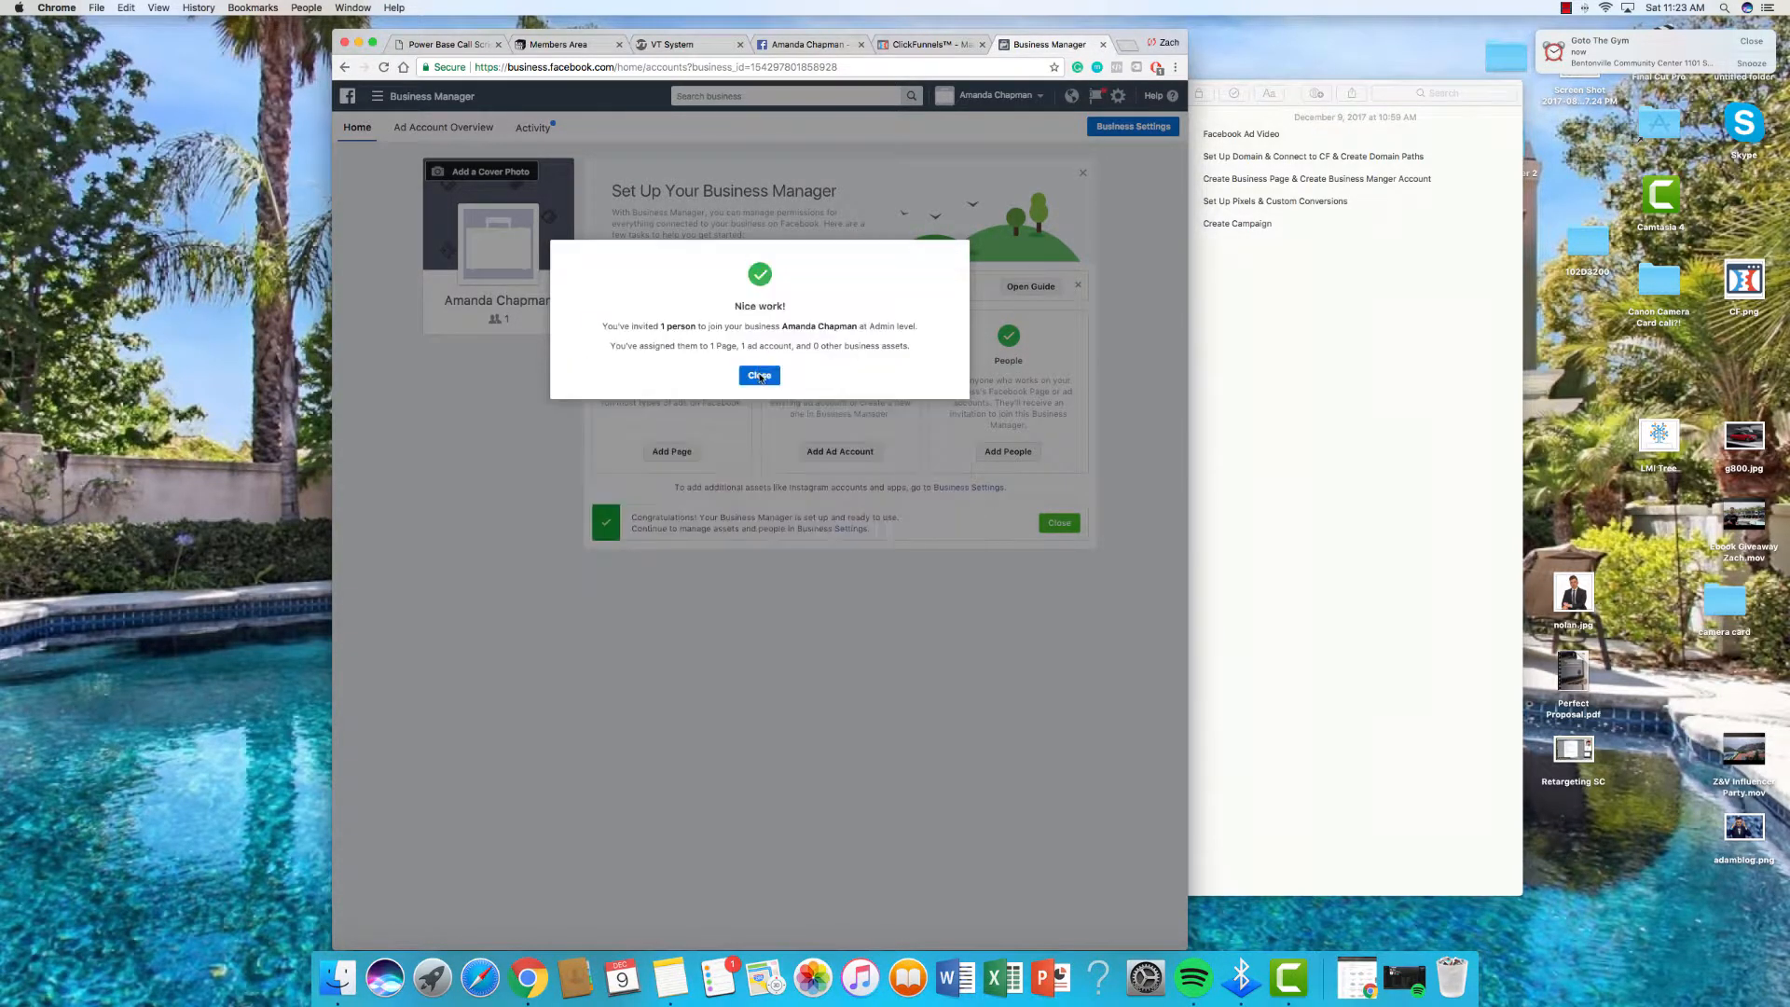
Step: Close the Nice work! dialog and go to Pixels under Events Manager
left_click(760, 376)
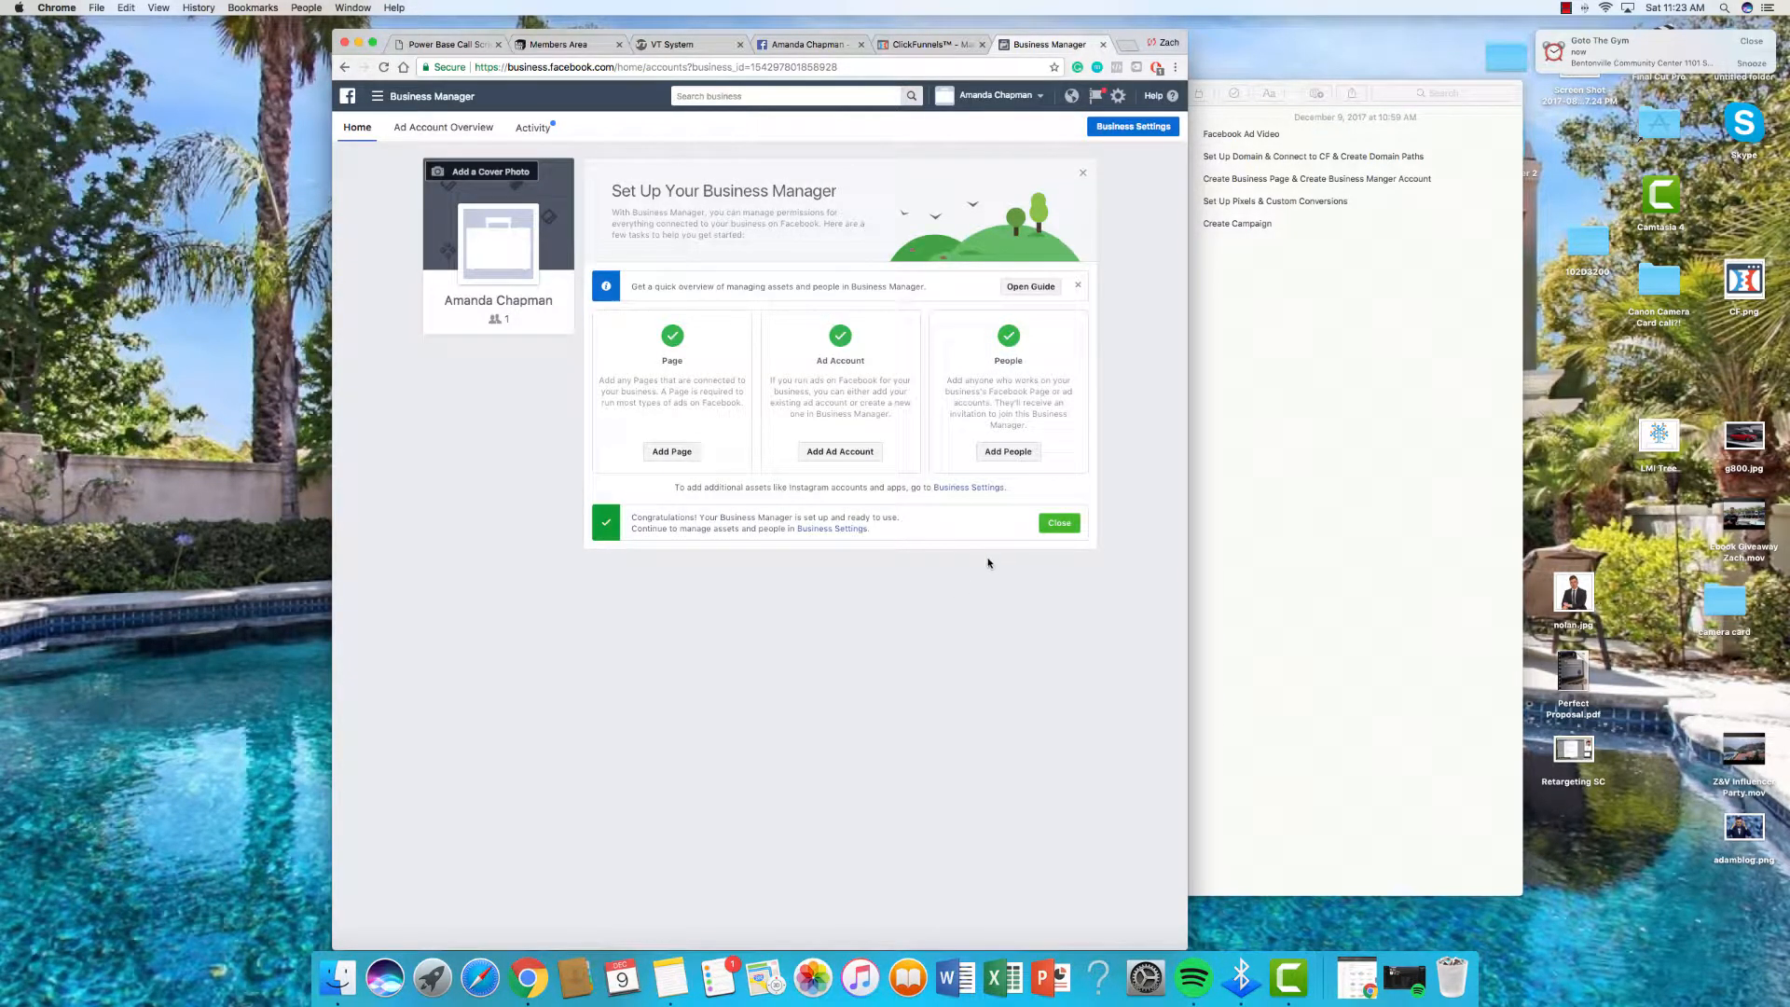
left_click_drag(678, 529, 908, 520)
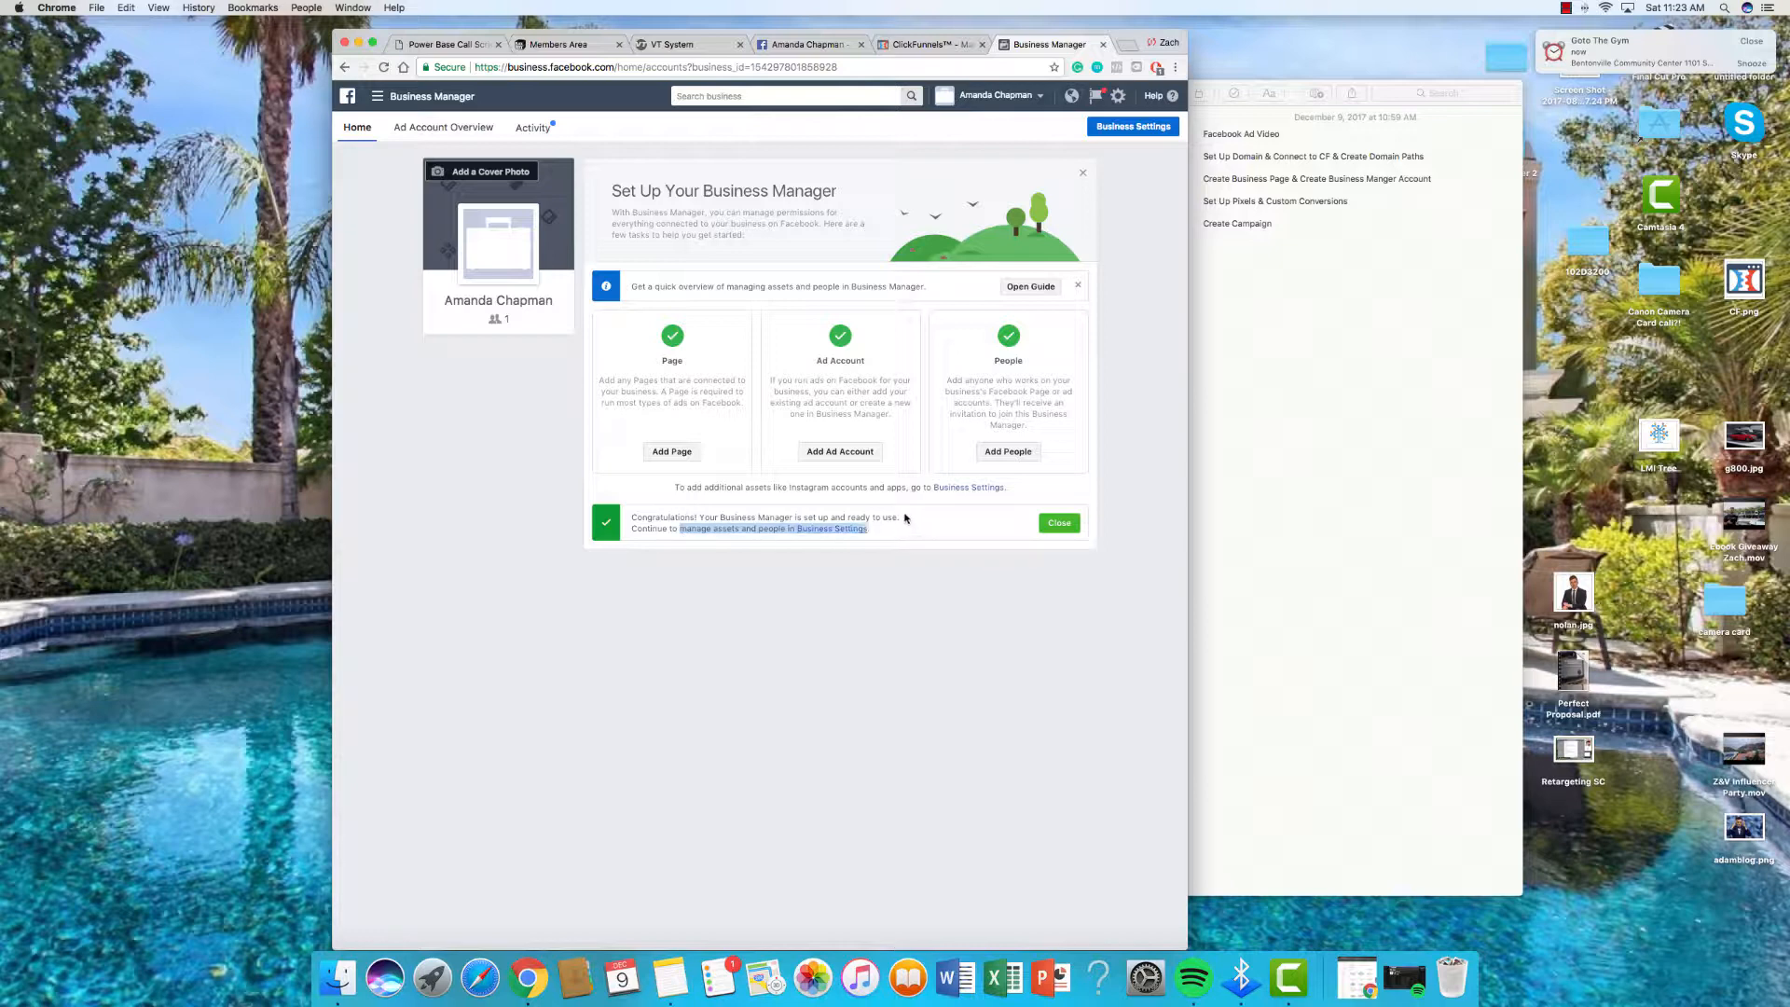
left_click_drag(734, 519, 867, 519)
left_click(955, 582)
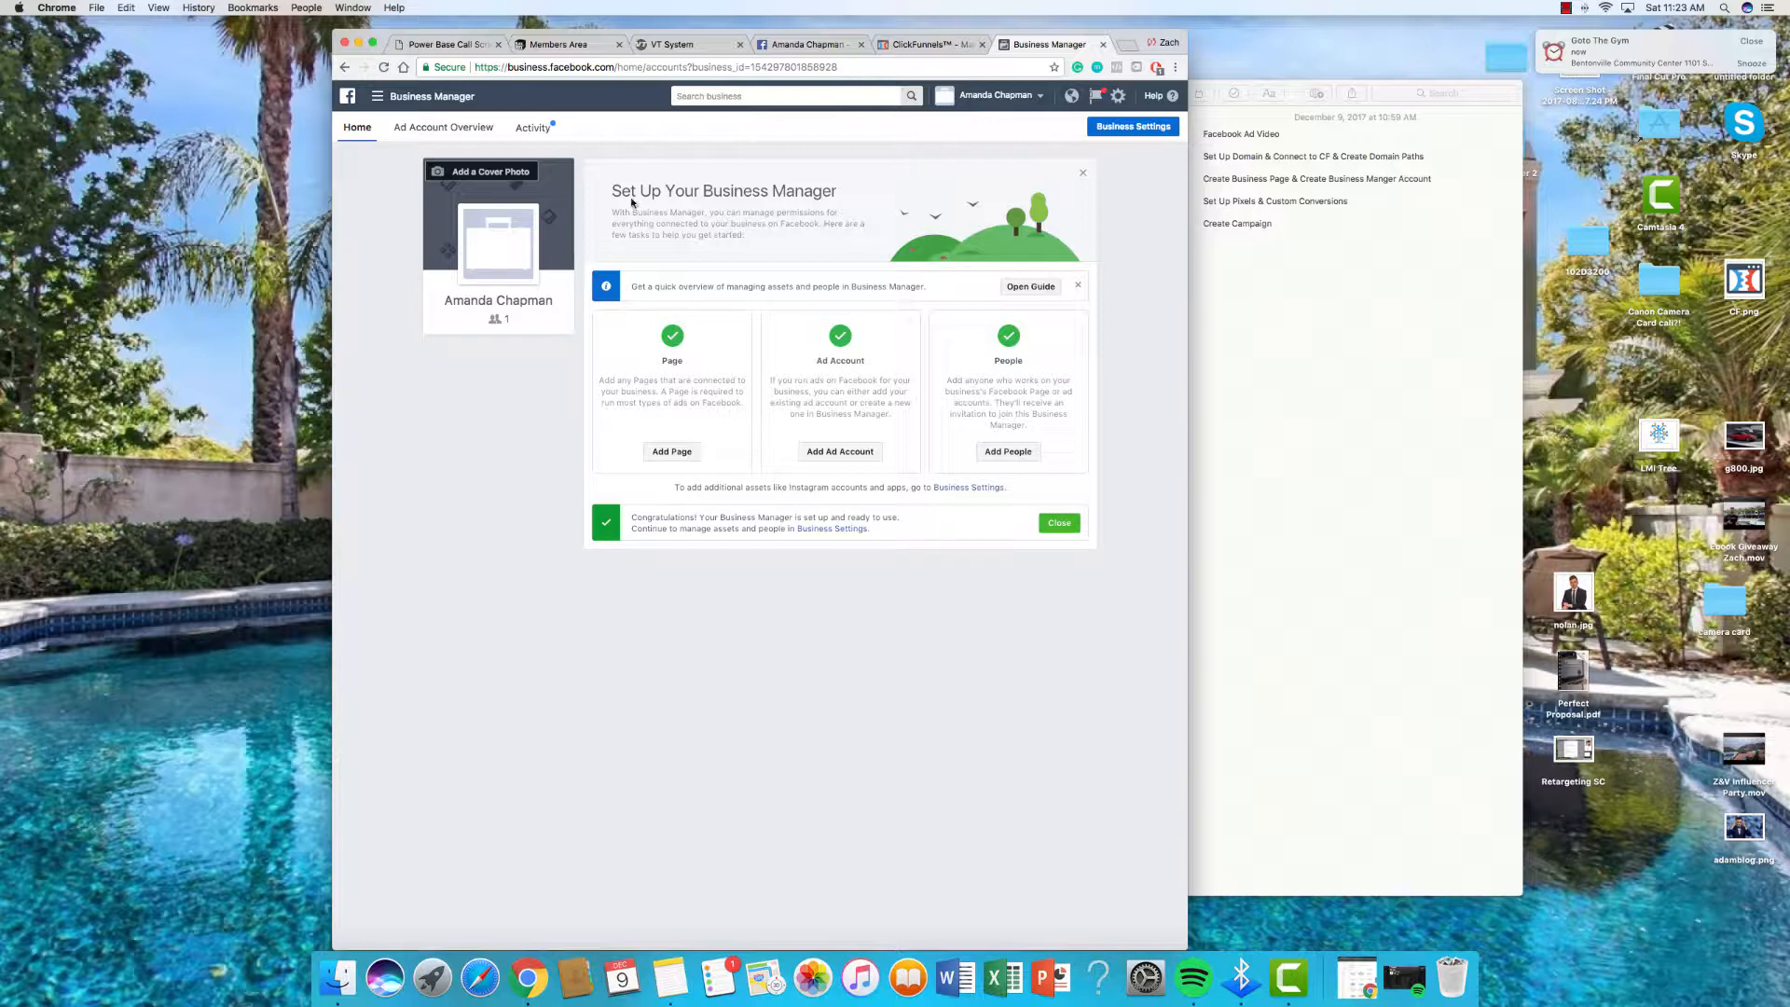
left_click(406, 95)
left_click(382, 96)
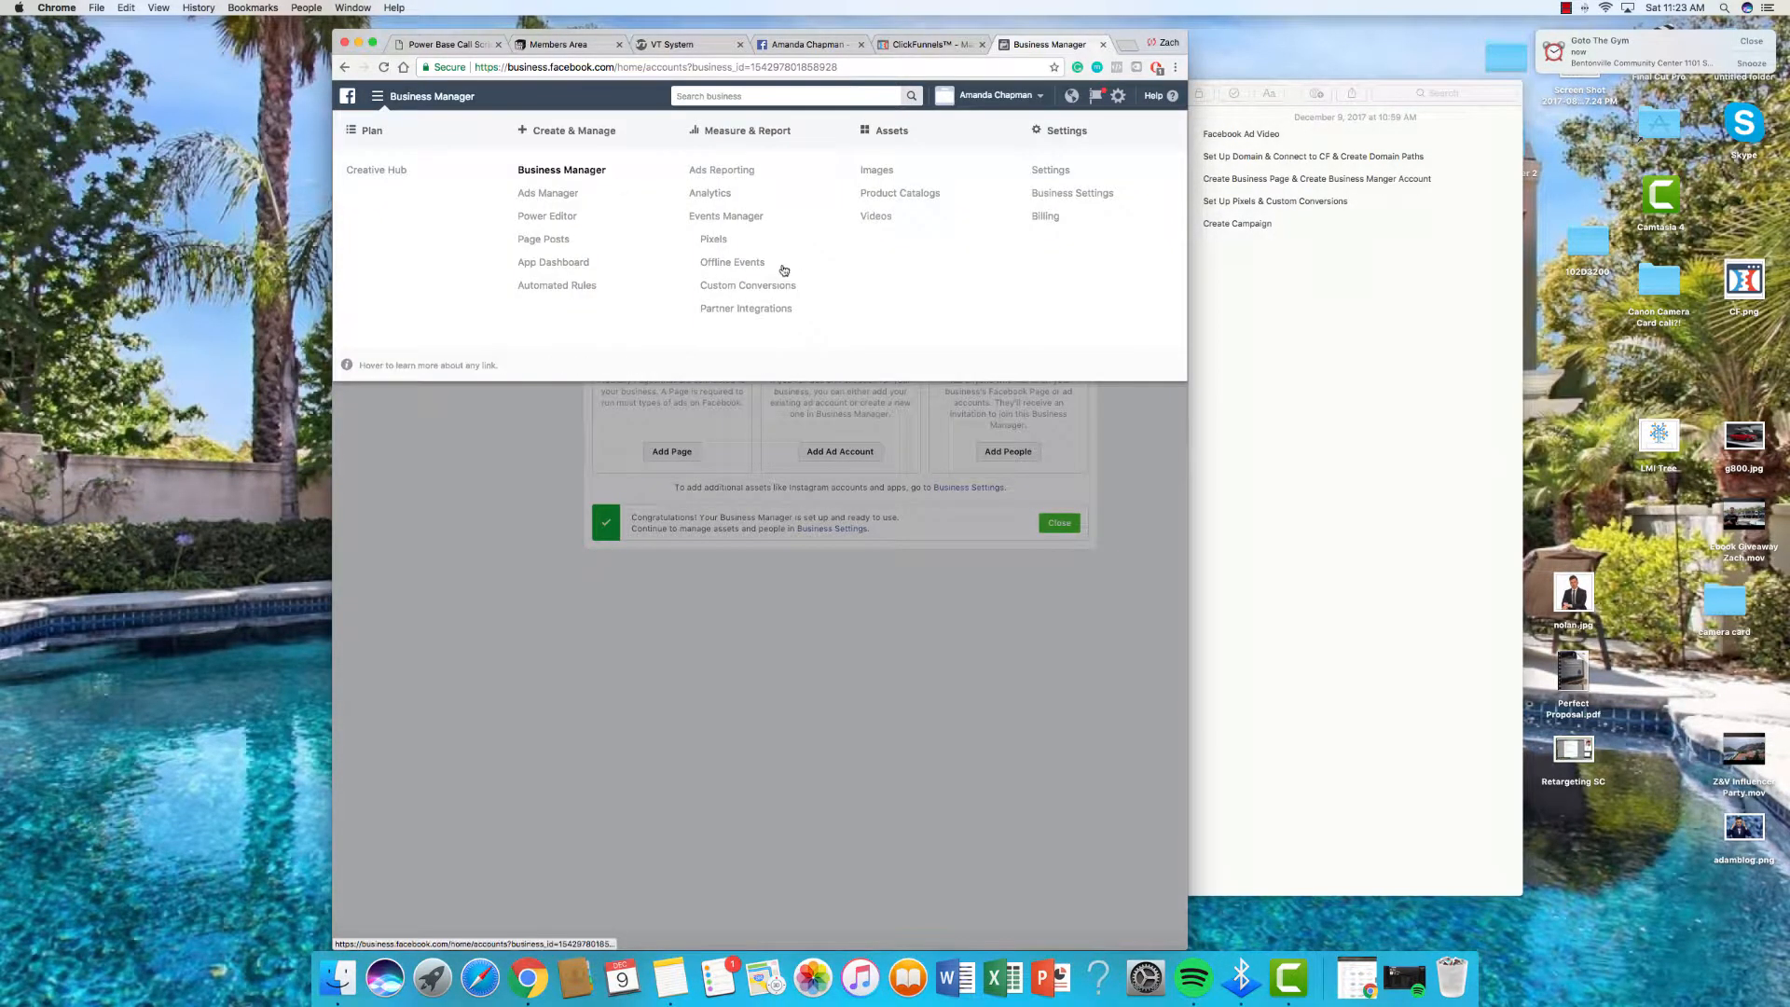
left_click(757, 250)
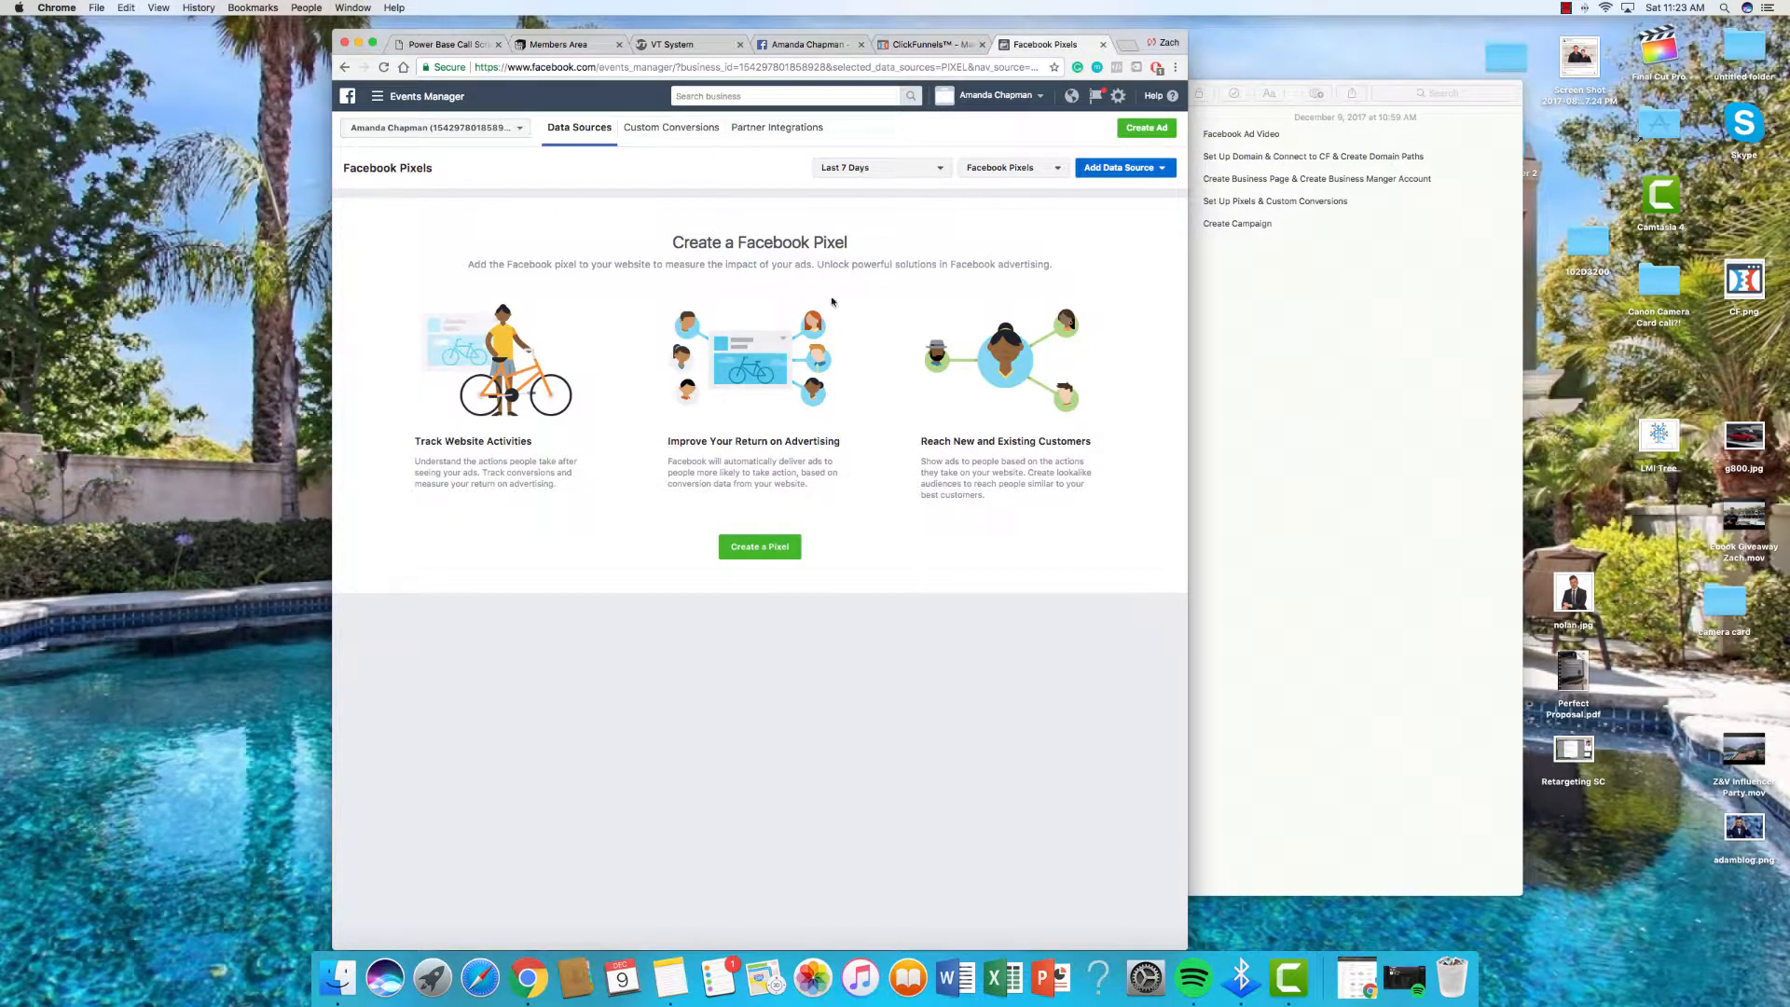
Step: Create a new Facebook pixel, keeping the suggested pixel name
left_click(771, 556)
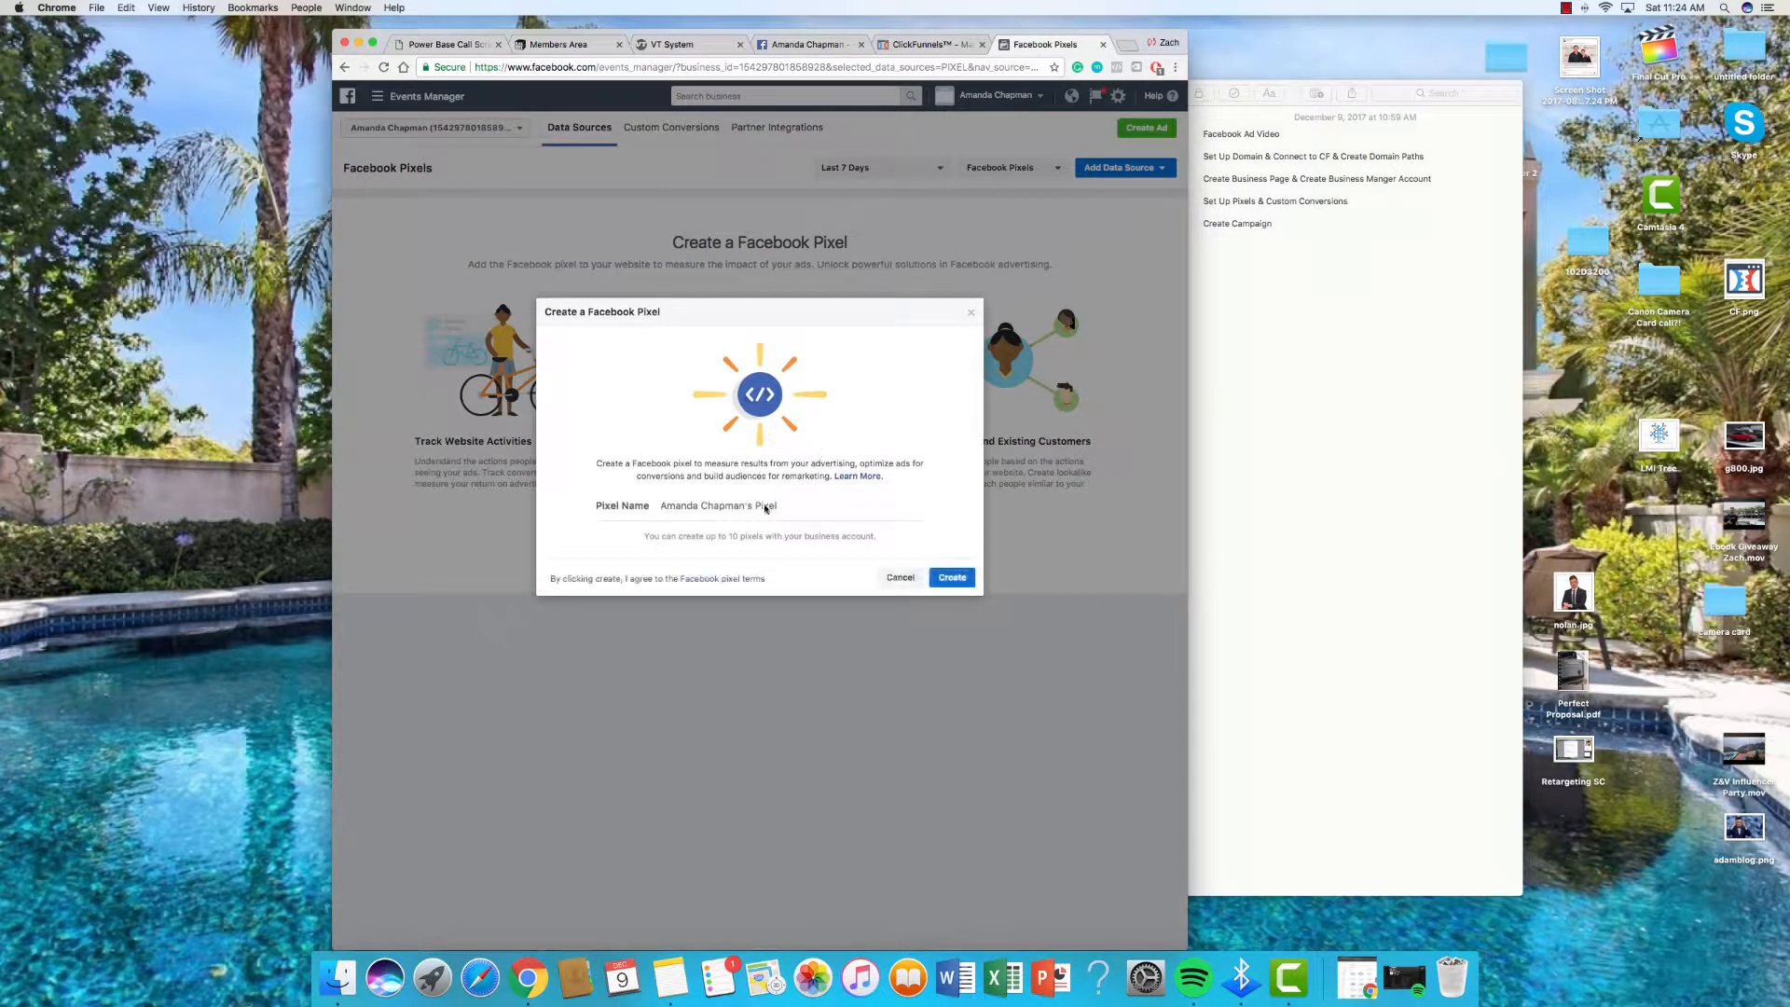
left_click(779, 510)
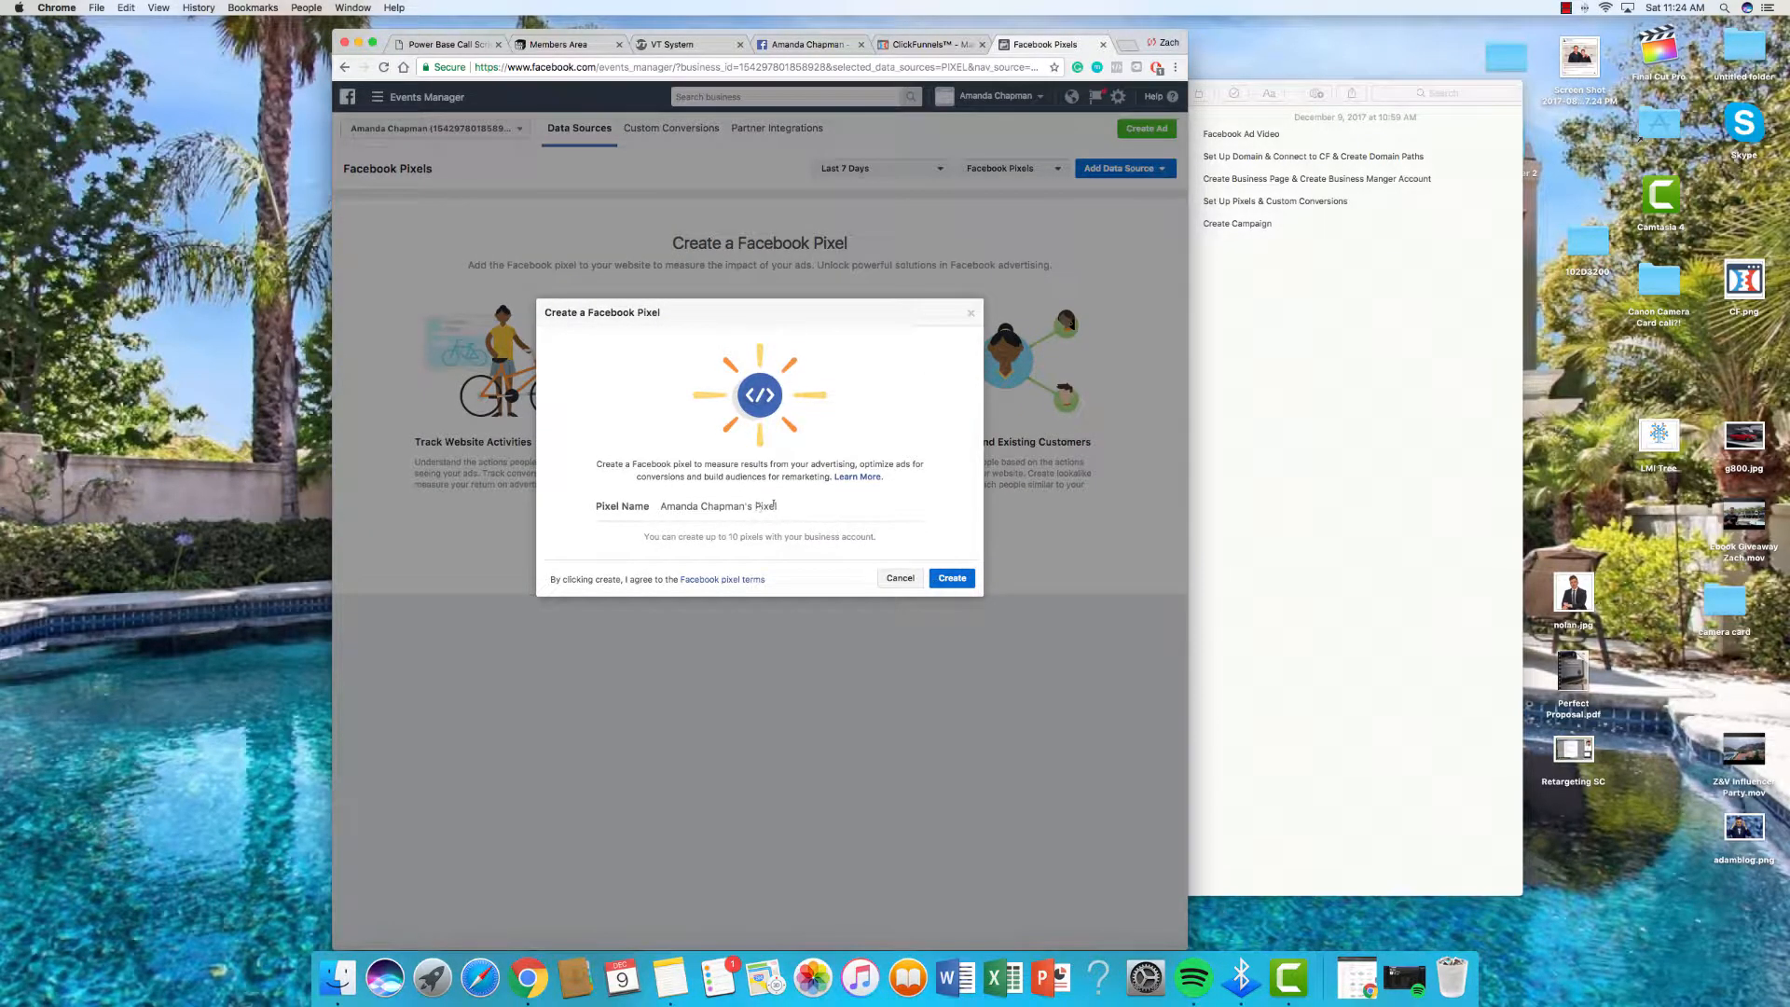
left_click_drag(694, 508, 790, 509)
left_click(785, 508)
left_click(954, 580)
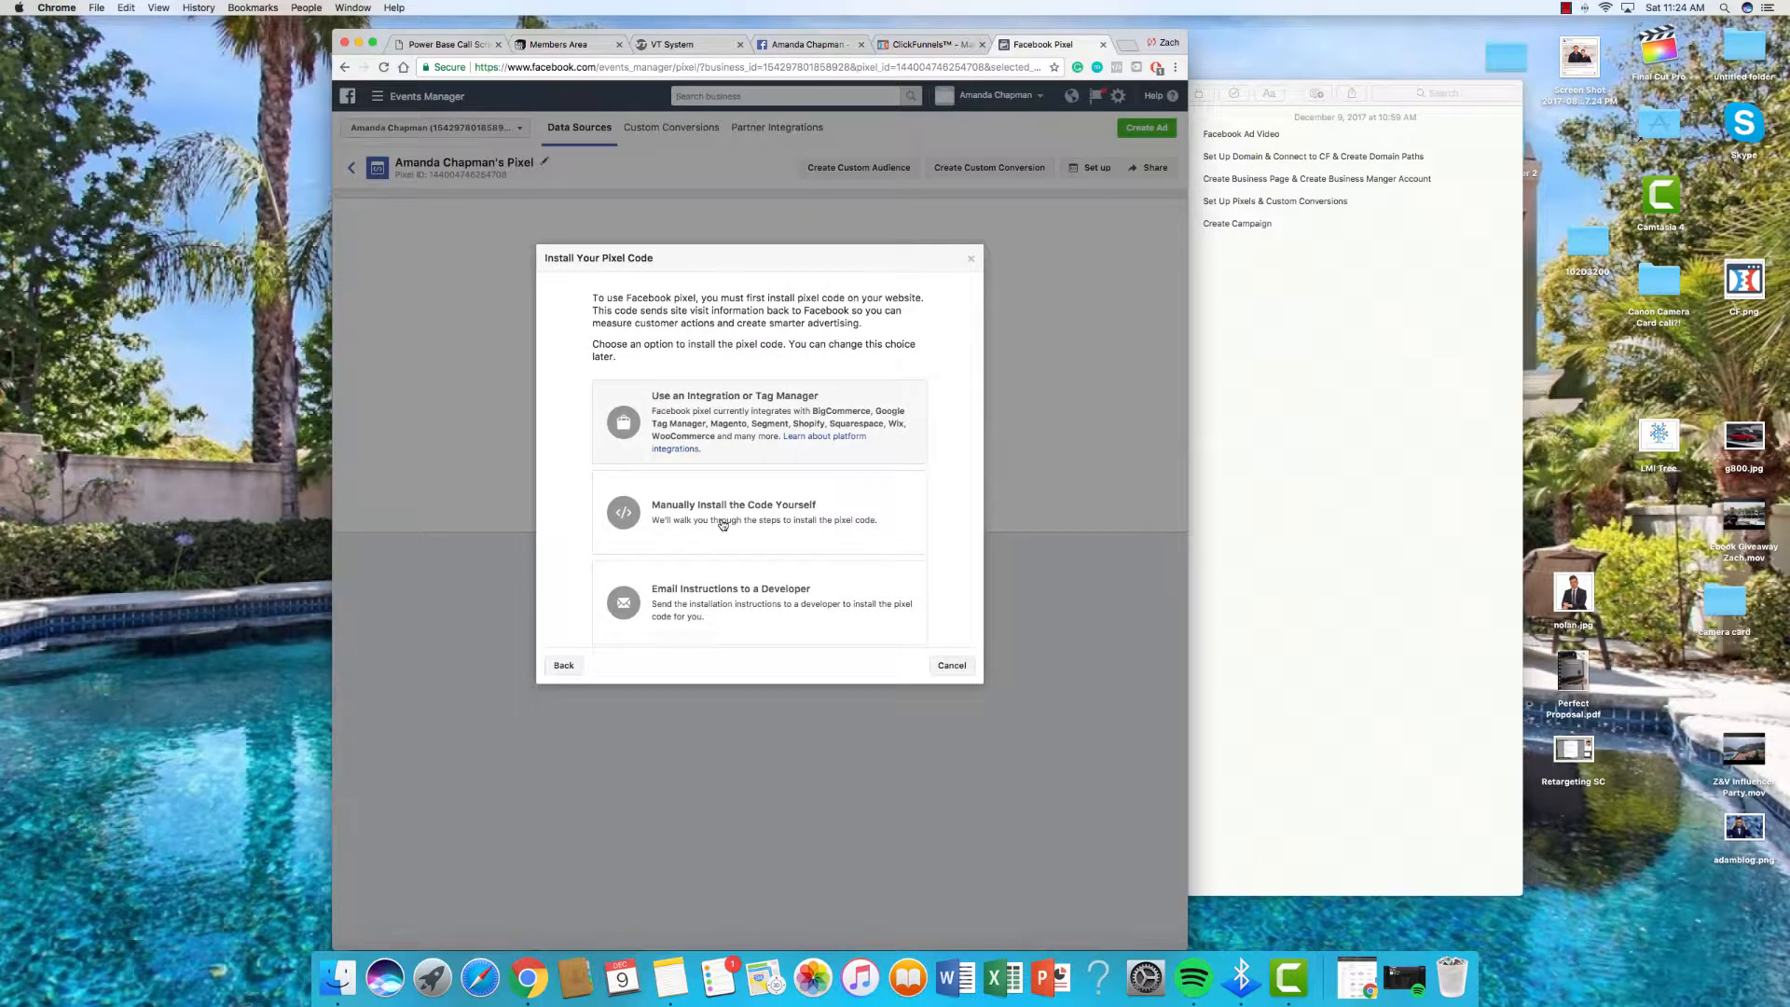
Step: Choose manual installation and copy the pixel base code, then return to ClickFunnels
left_click(893, 497)
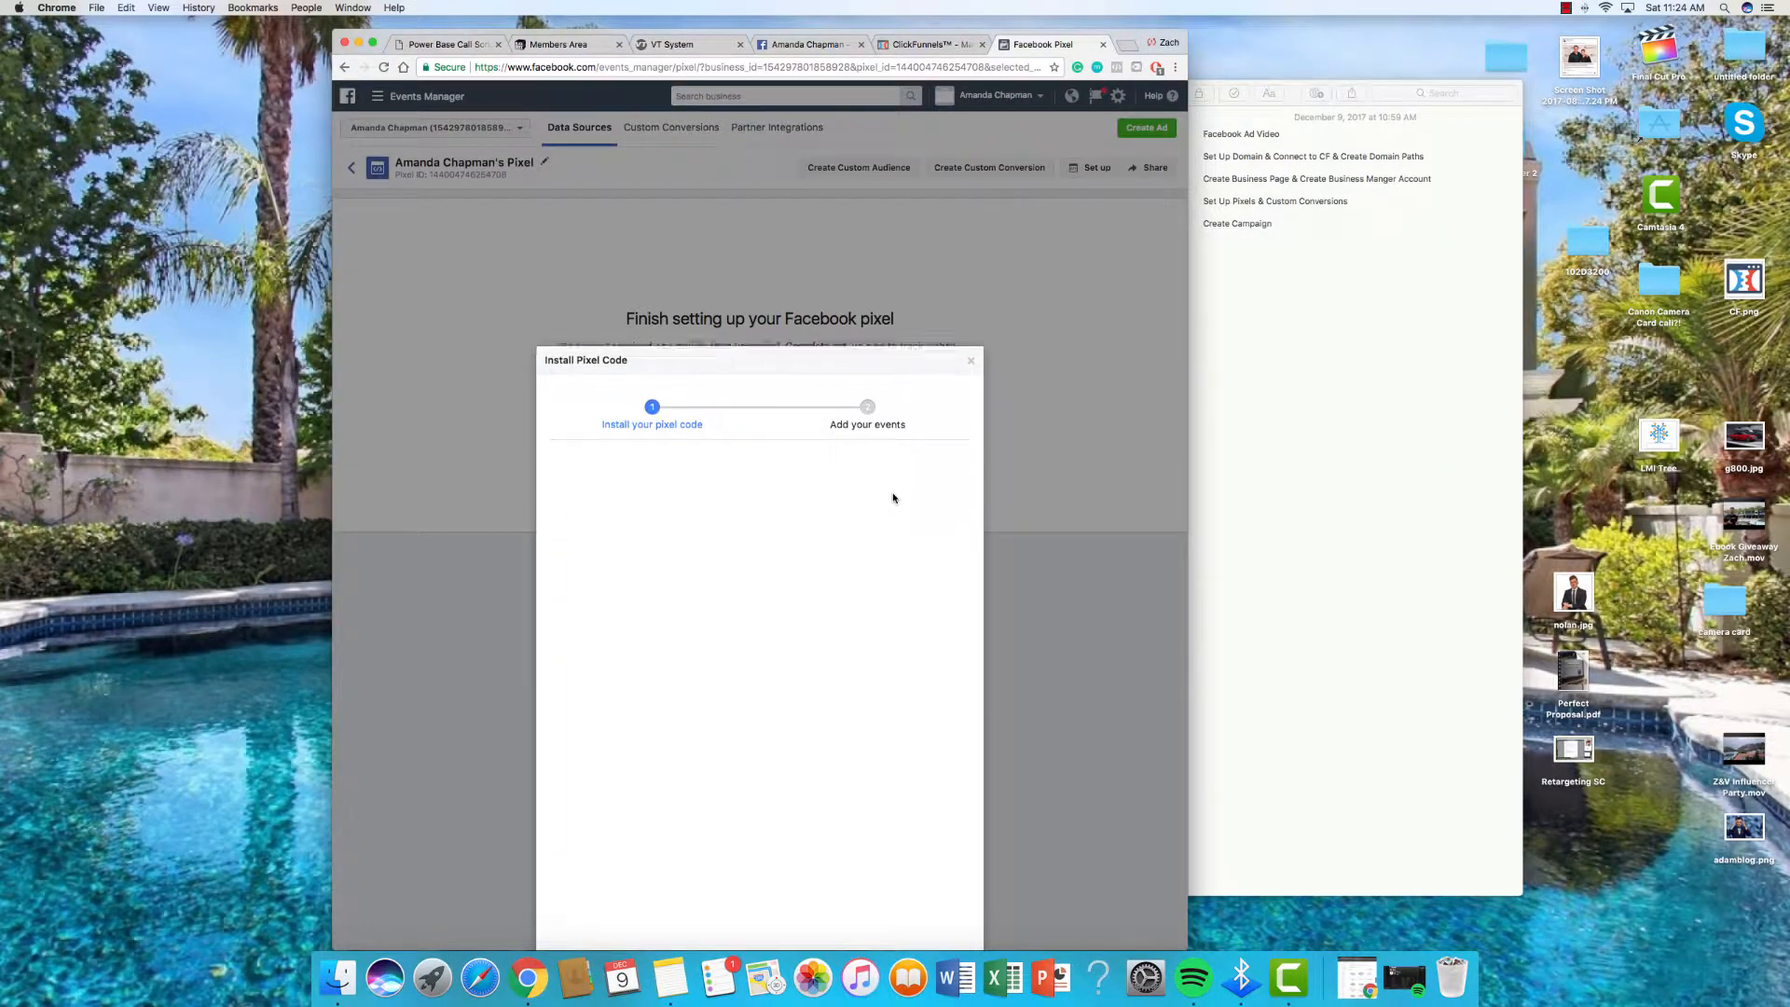
scroll(892, 497, "down", 3)
left_click(759, 635)
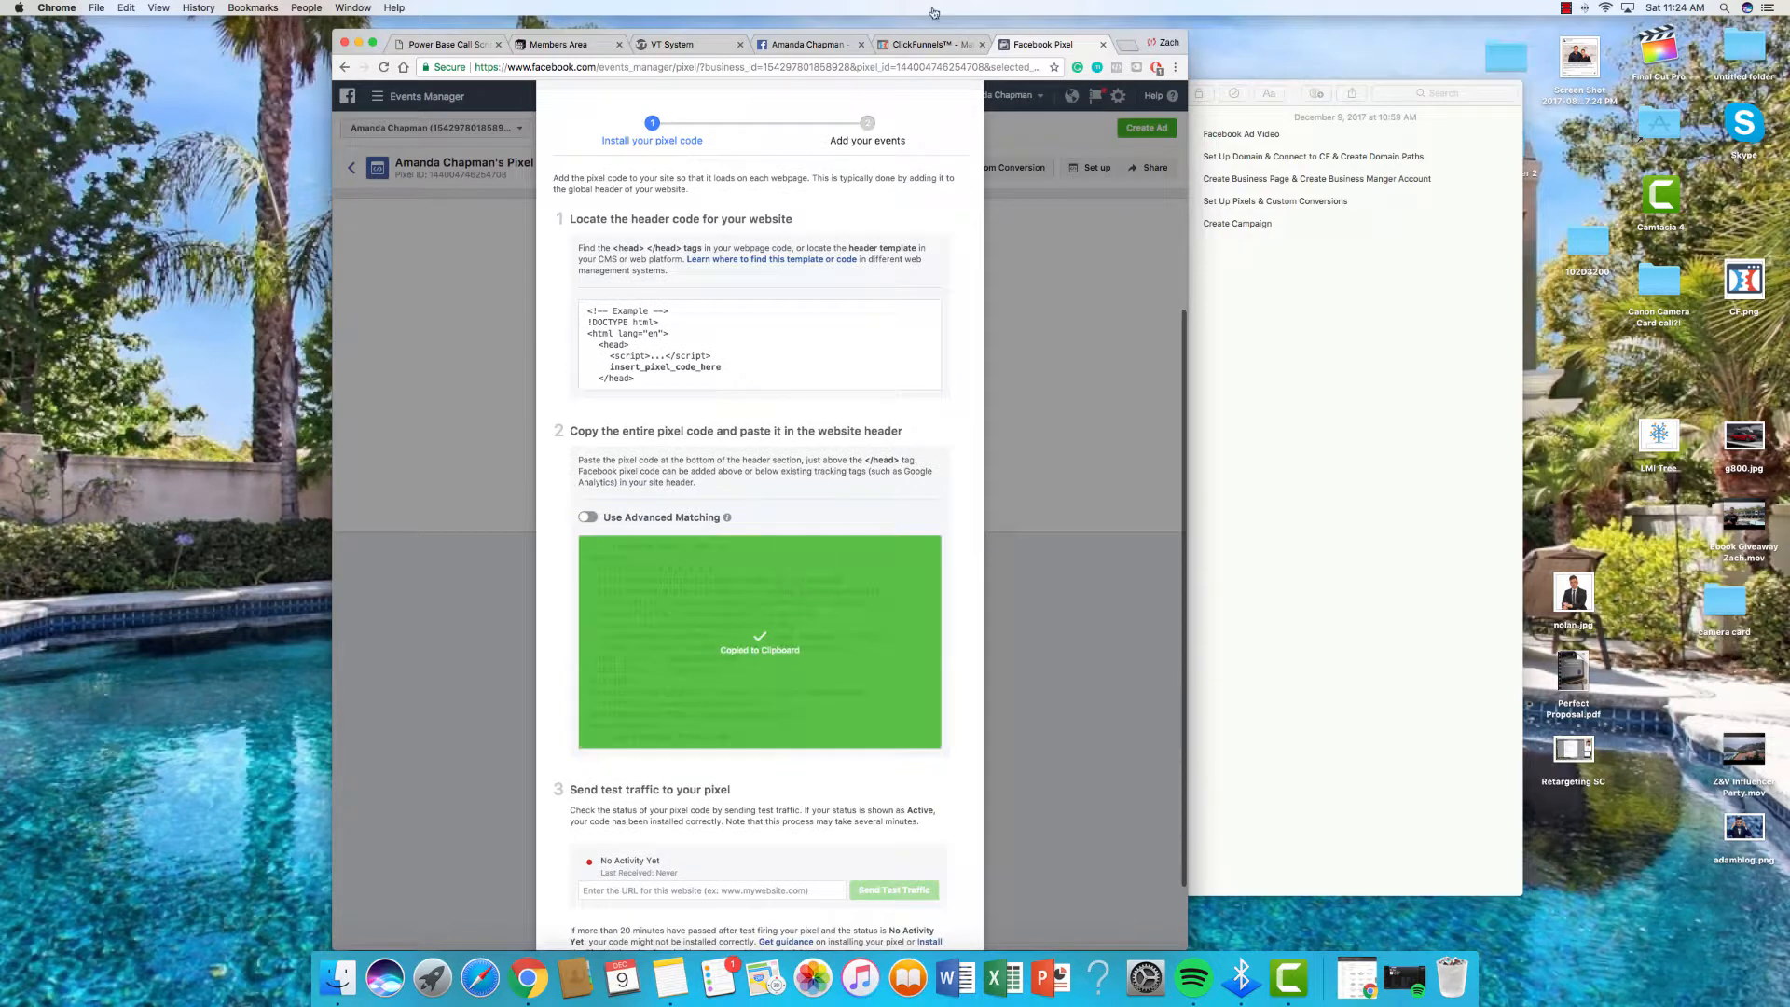
left_click(916, 46)
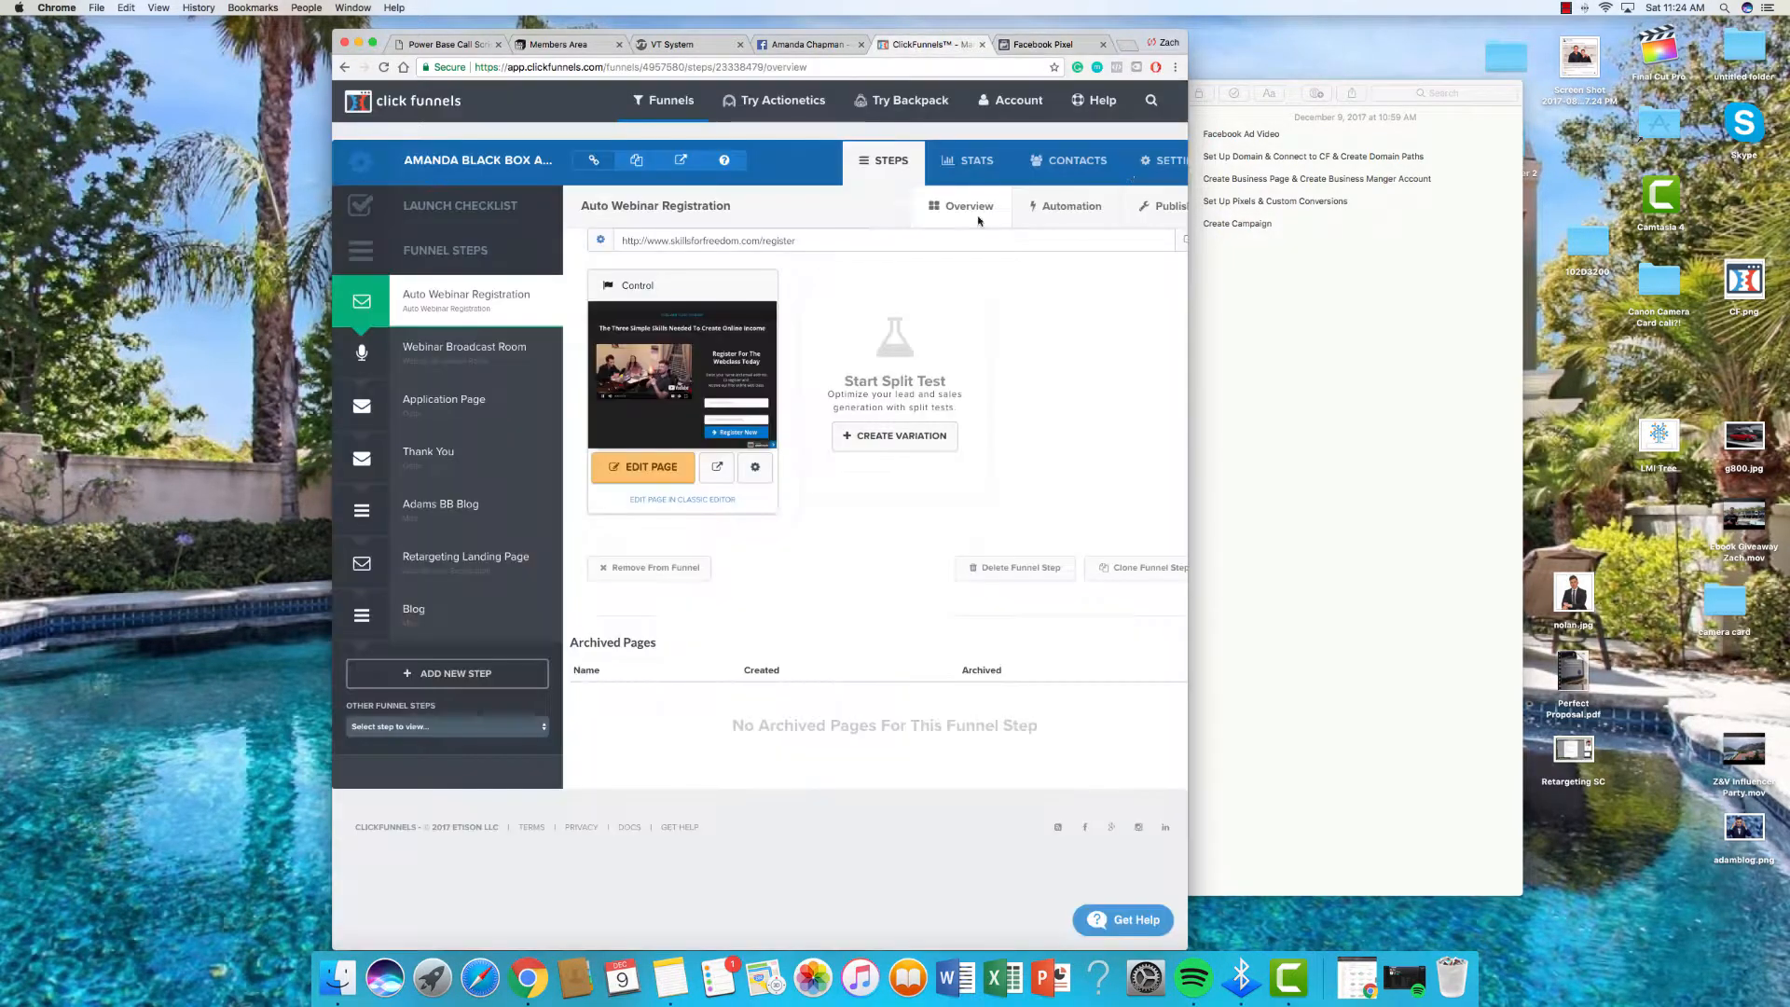
Step: Replace the funnel's head tracking code with the pasted Facebook pixel base code and save the settings
left_click(1154, 160)
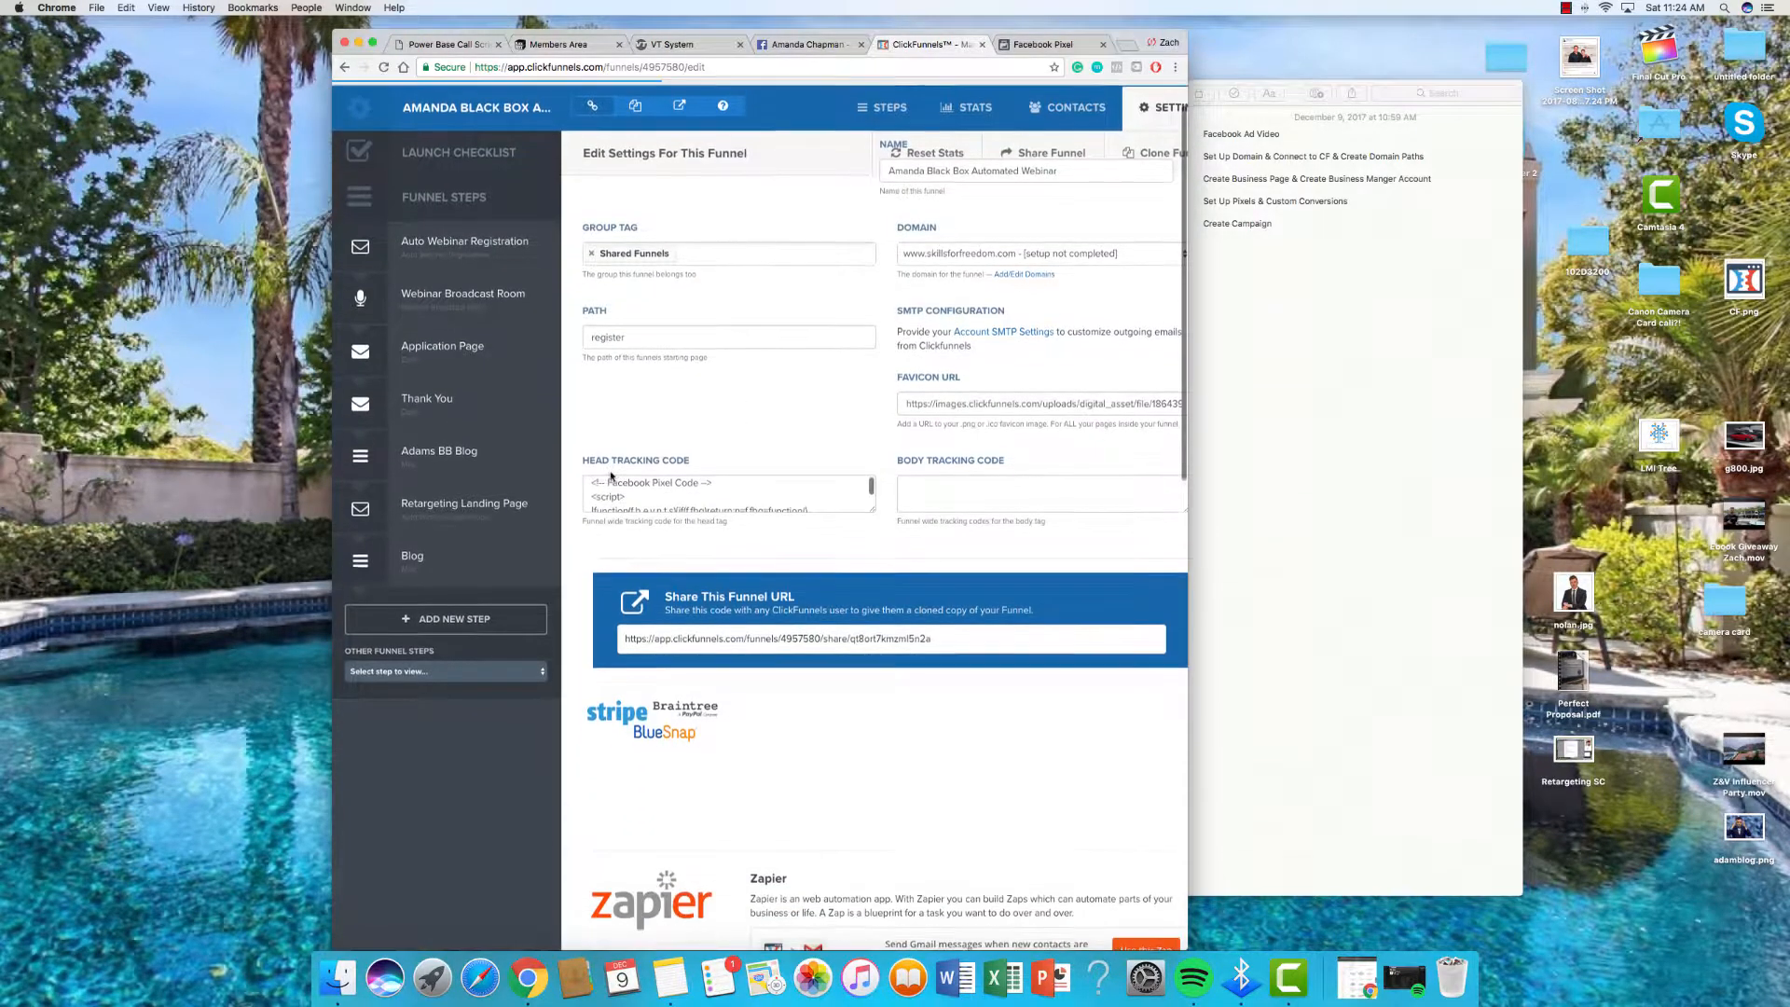
scroll(588, 486, "down", 2)
left_click_drag(588, 486, 824, 513)
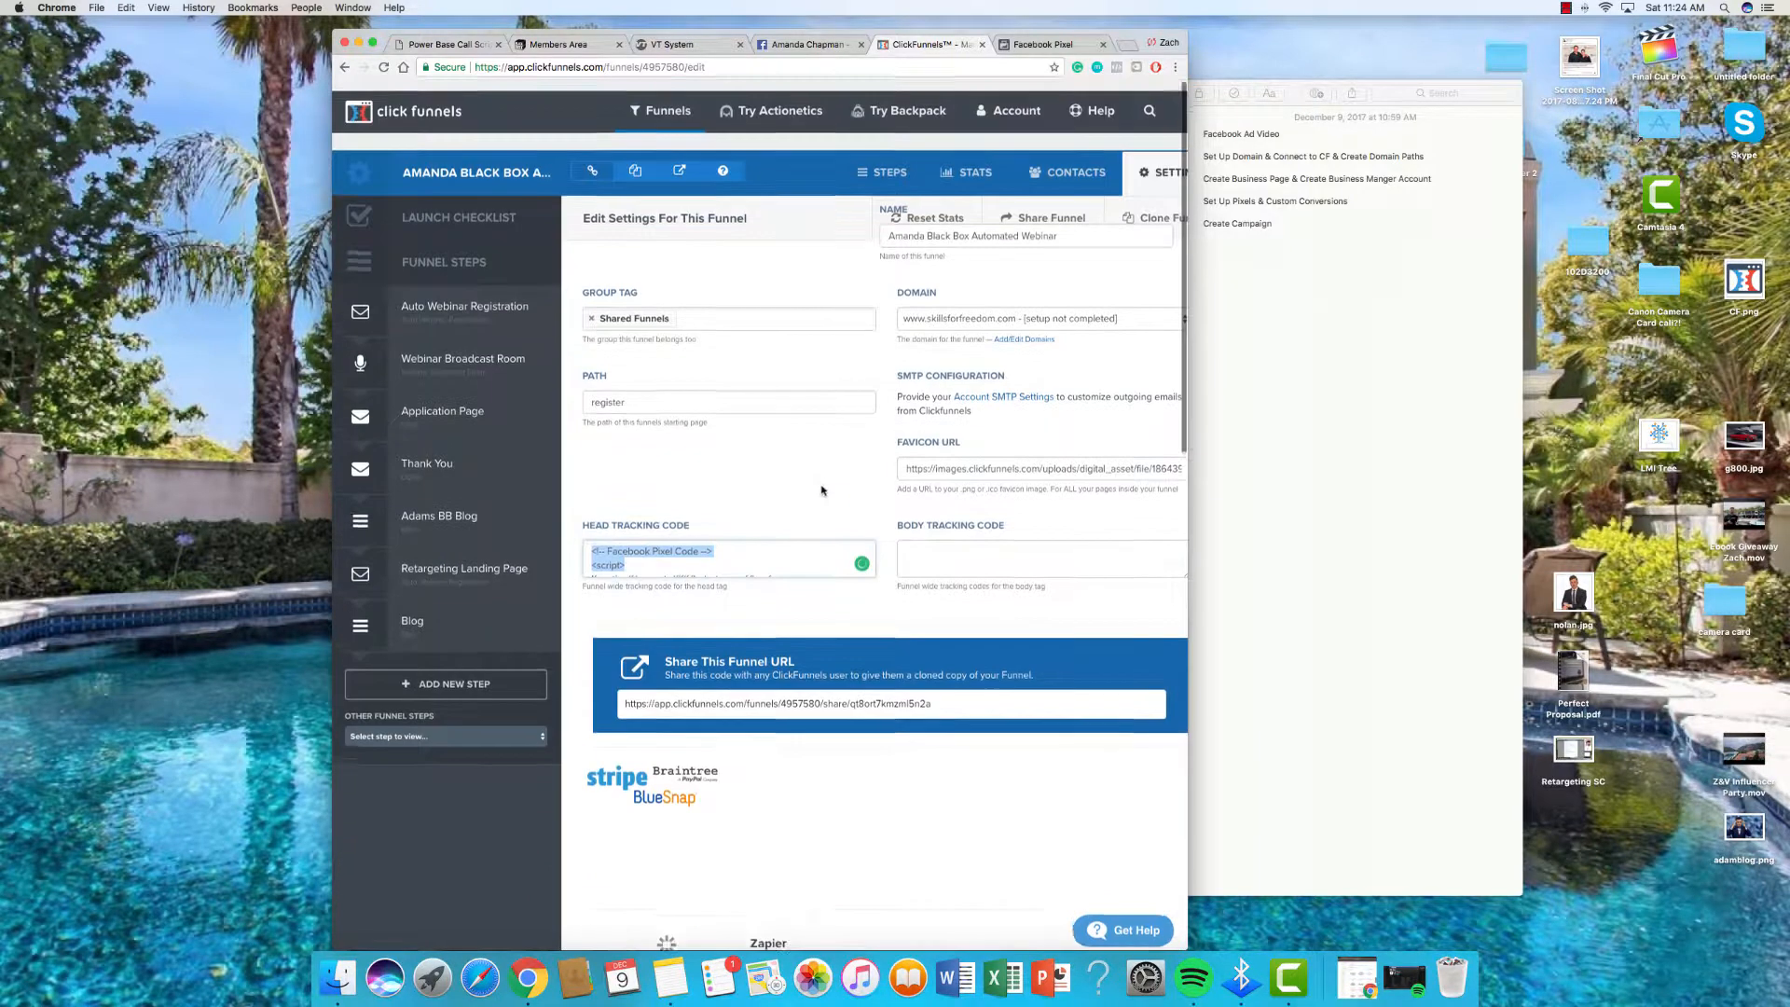
scroll(817, 516, "up", 2)
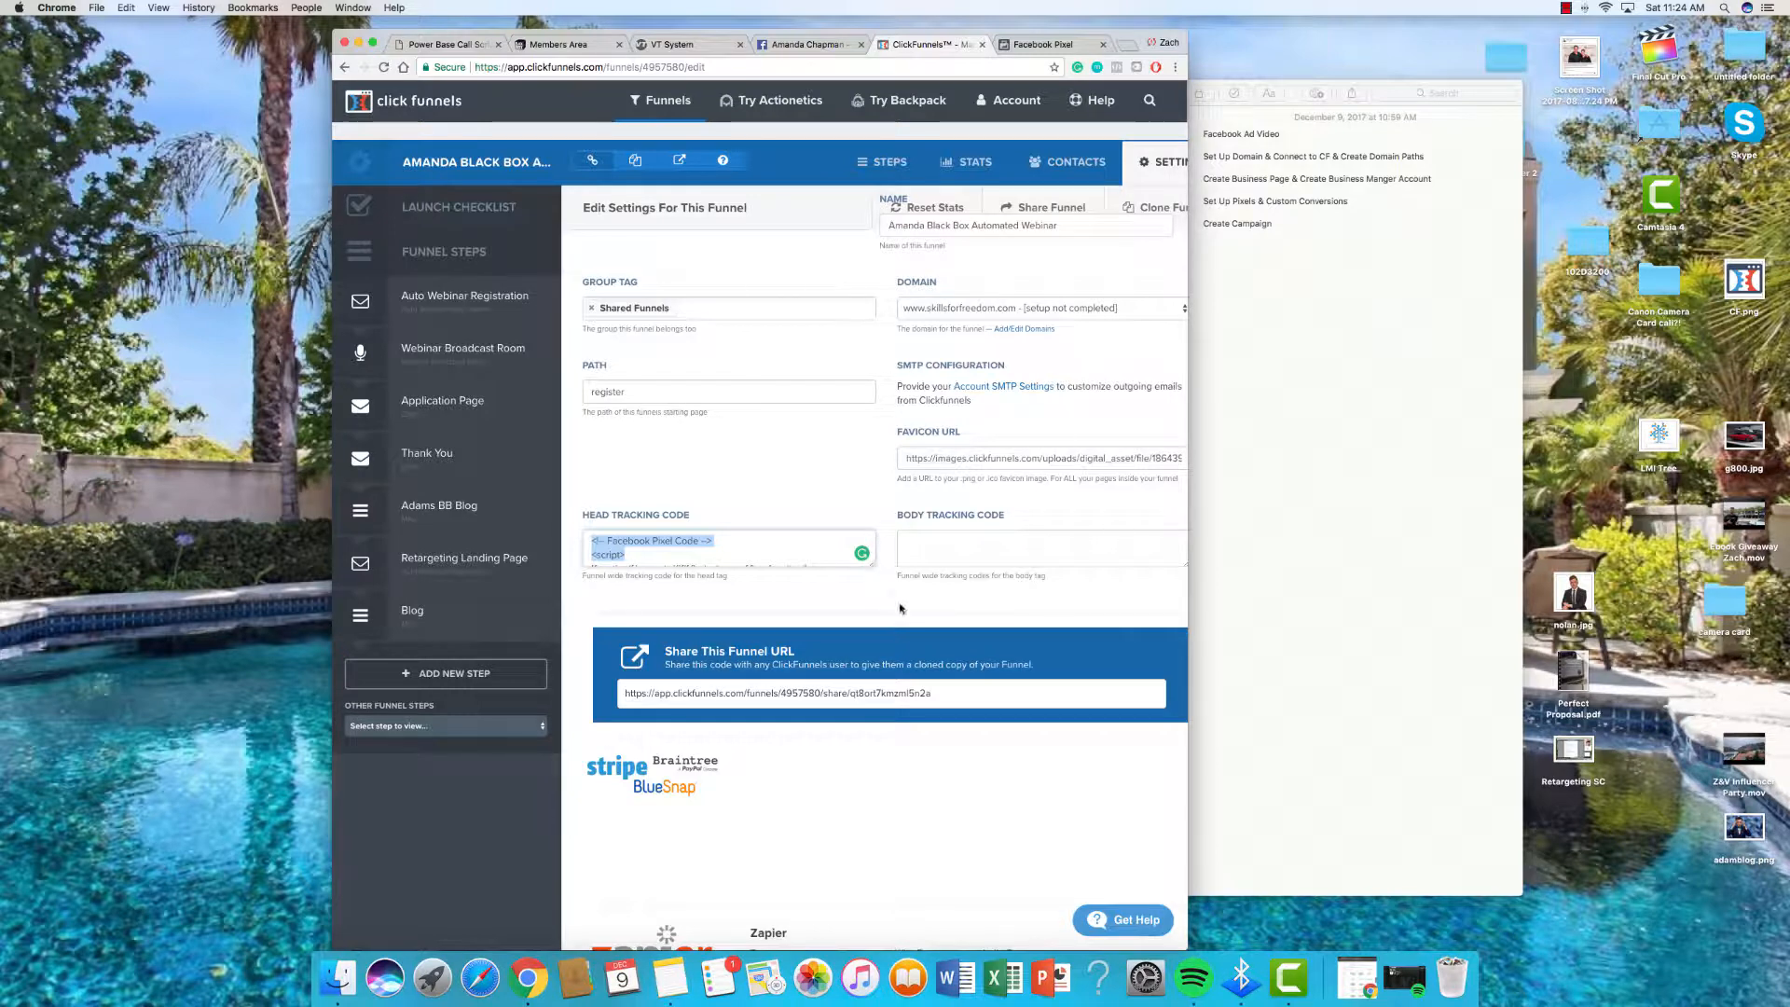
left_click_drag(873, 563, 963, 685)
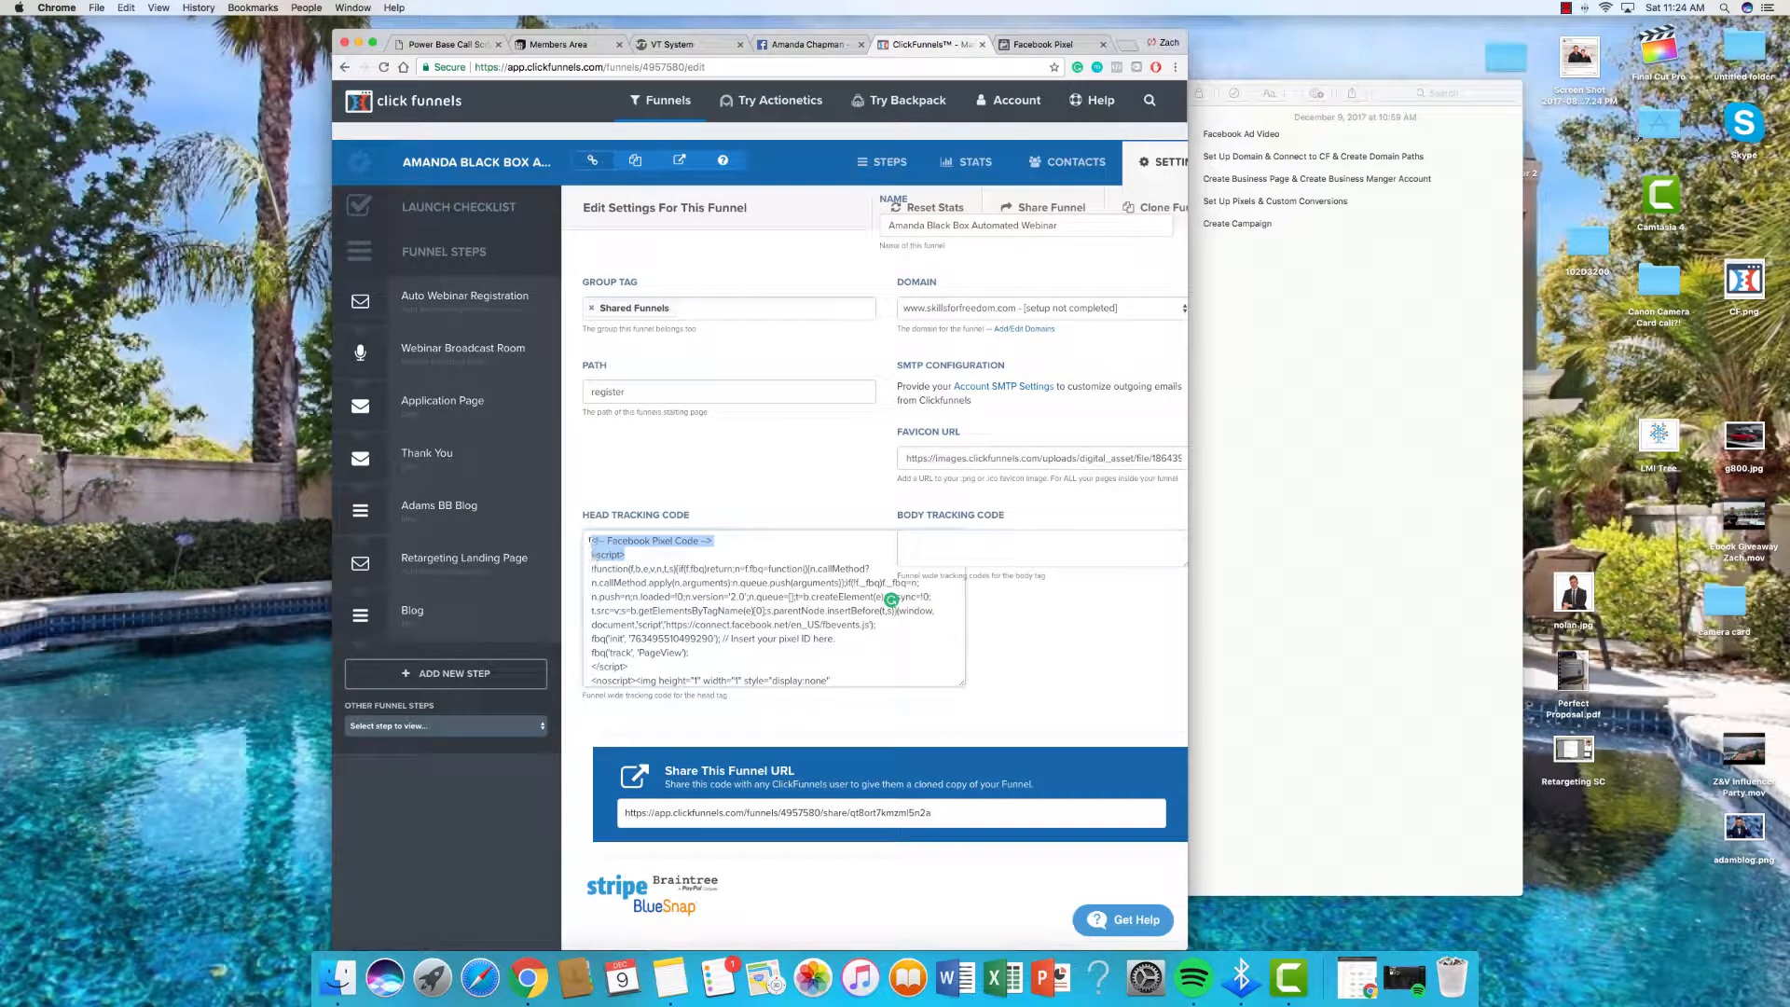
left_click_drag(591, 541, 838, 711)
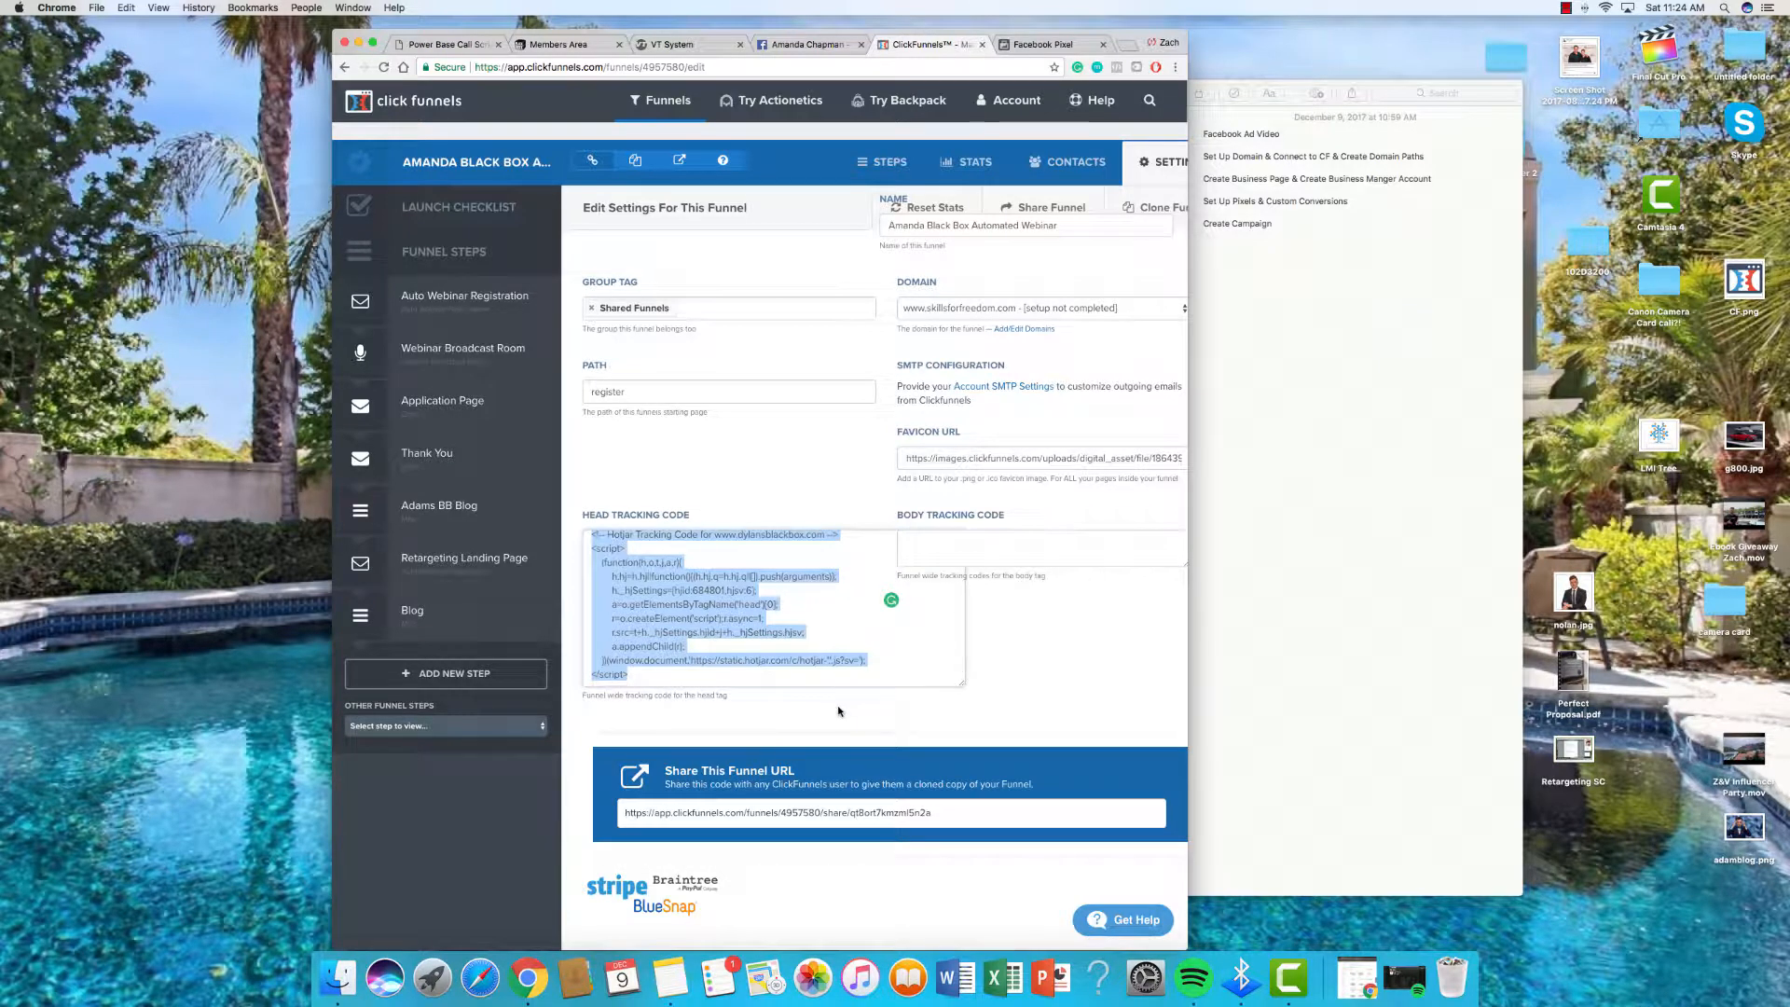
key("BackSpace")
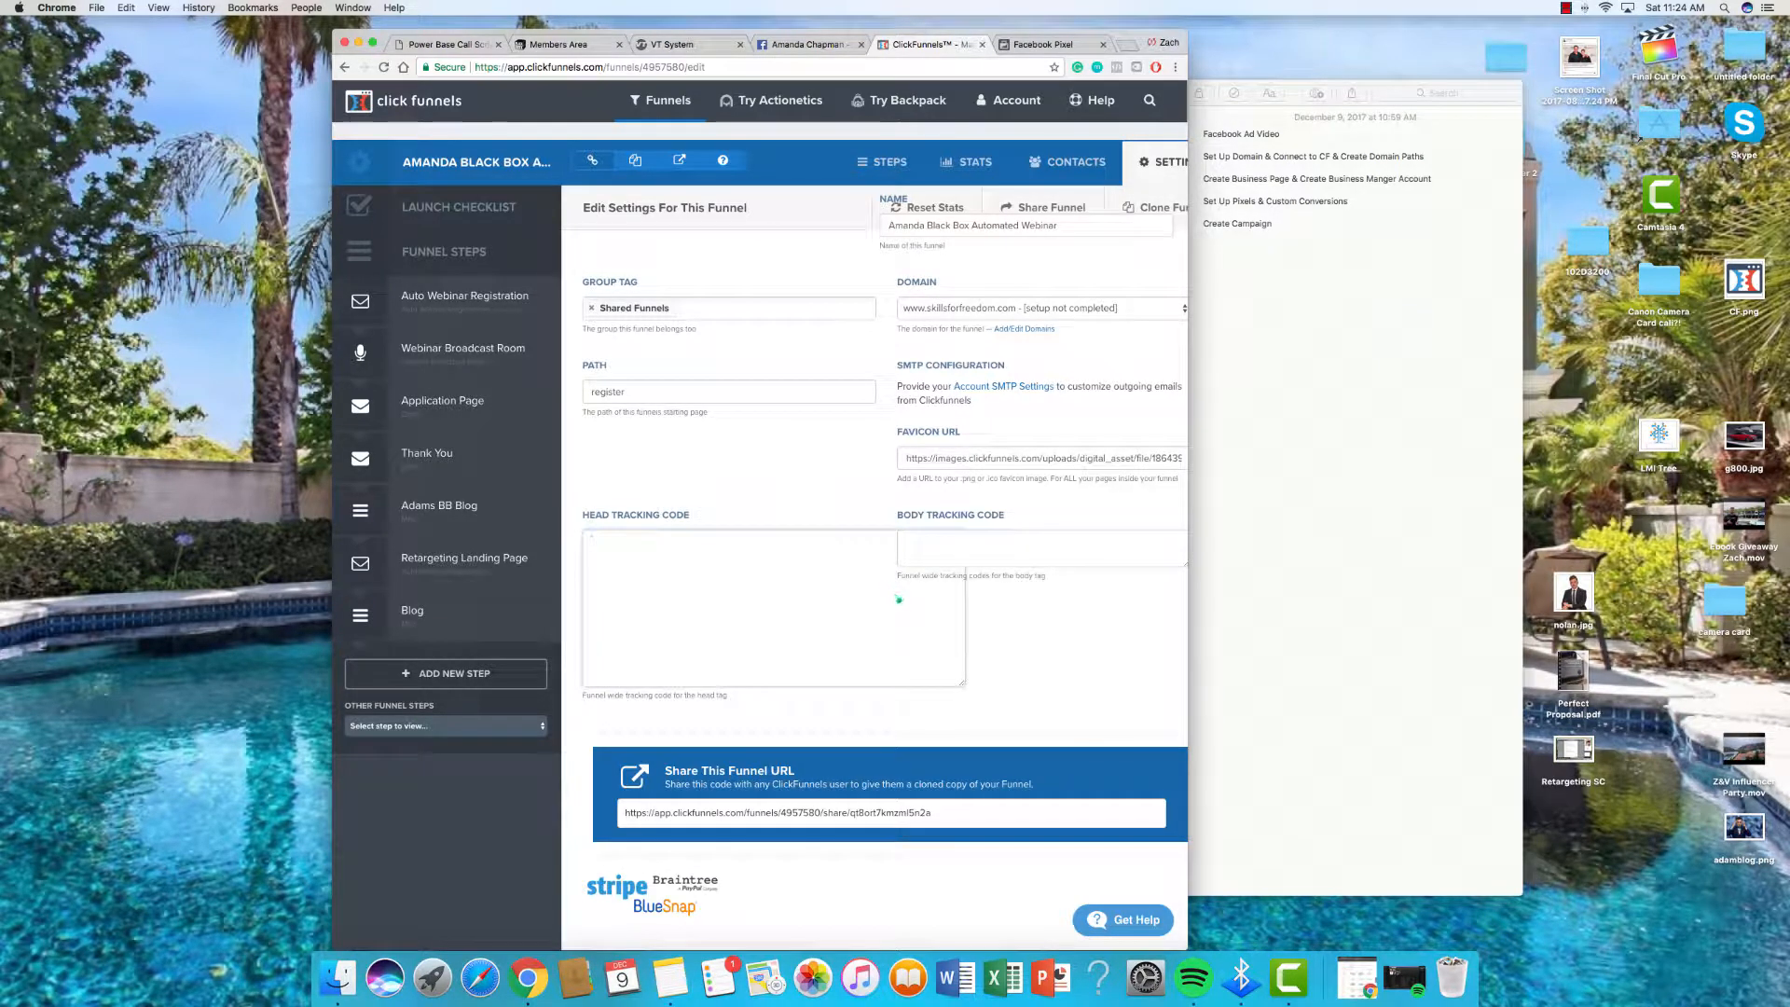
key("super+v")
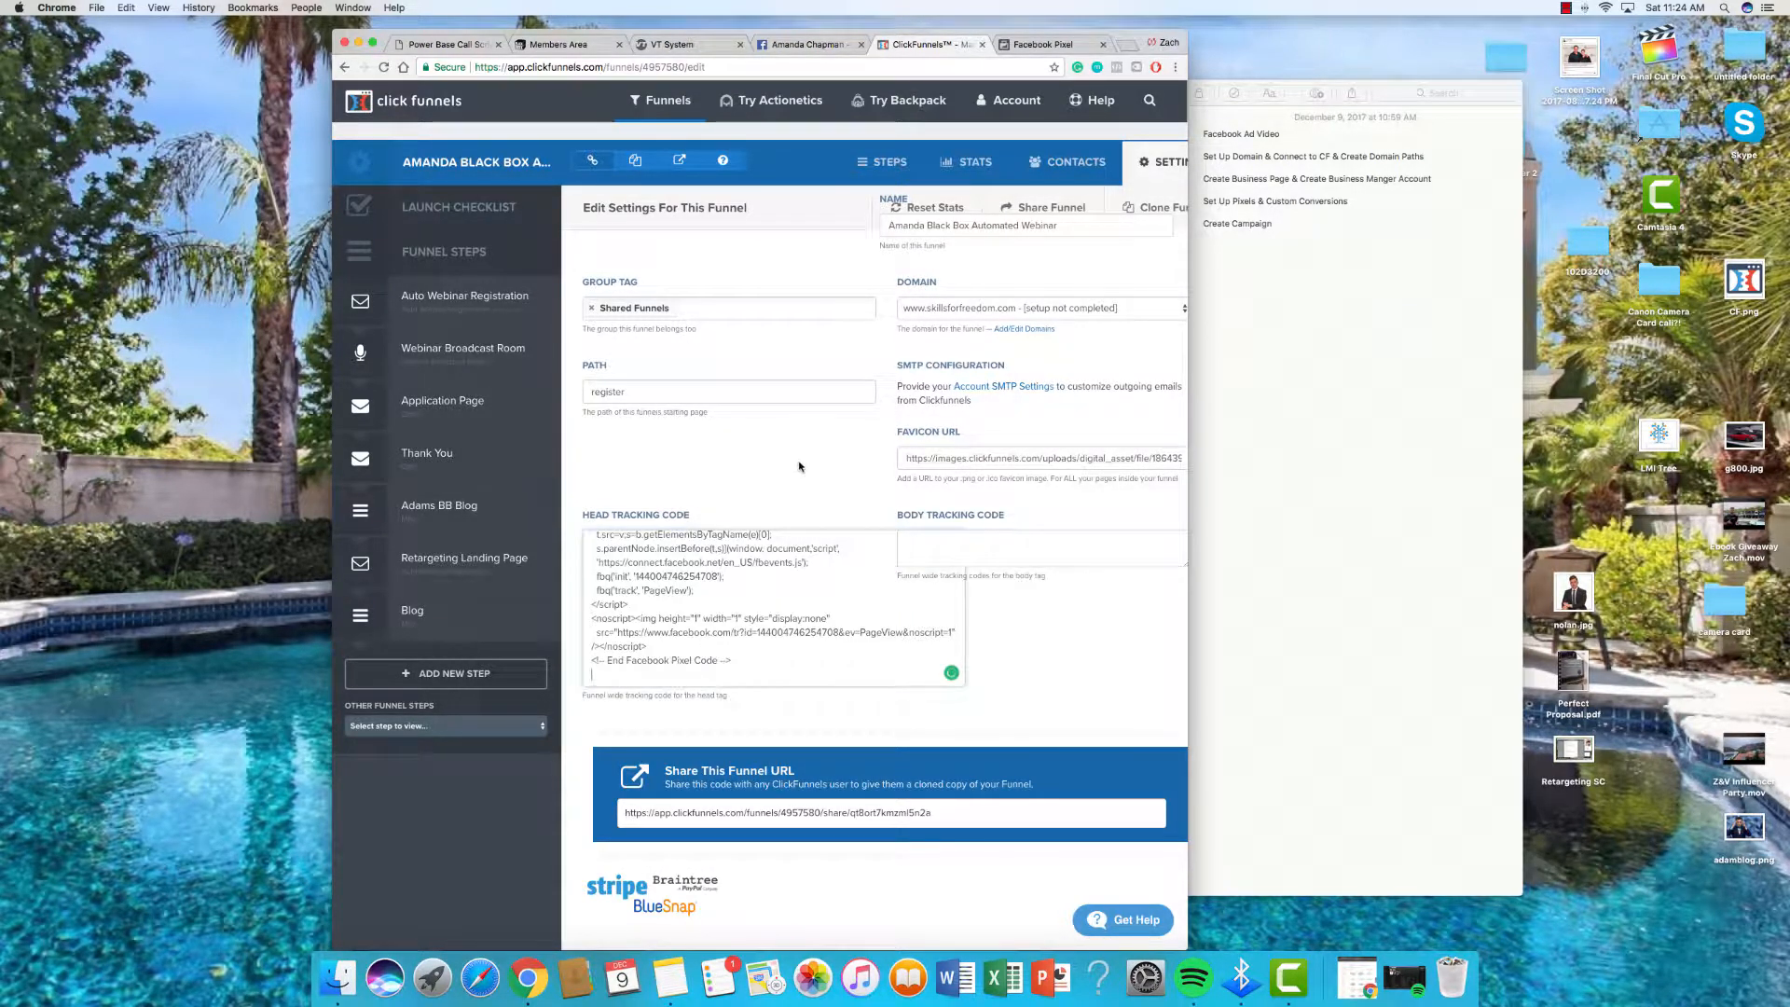
scroll(802, 466, "down", 15)
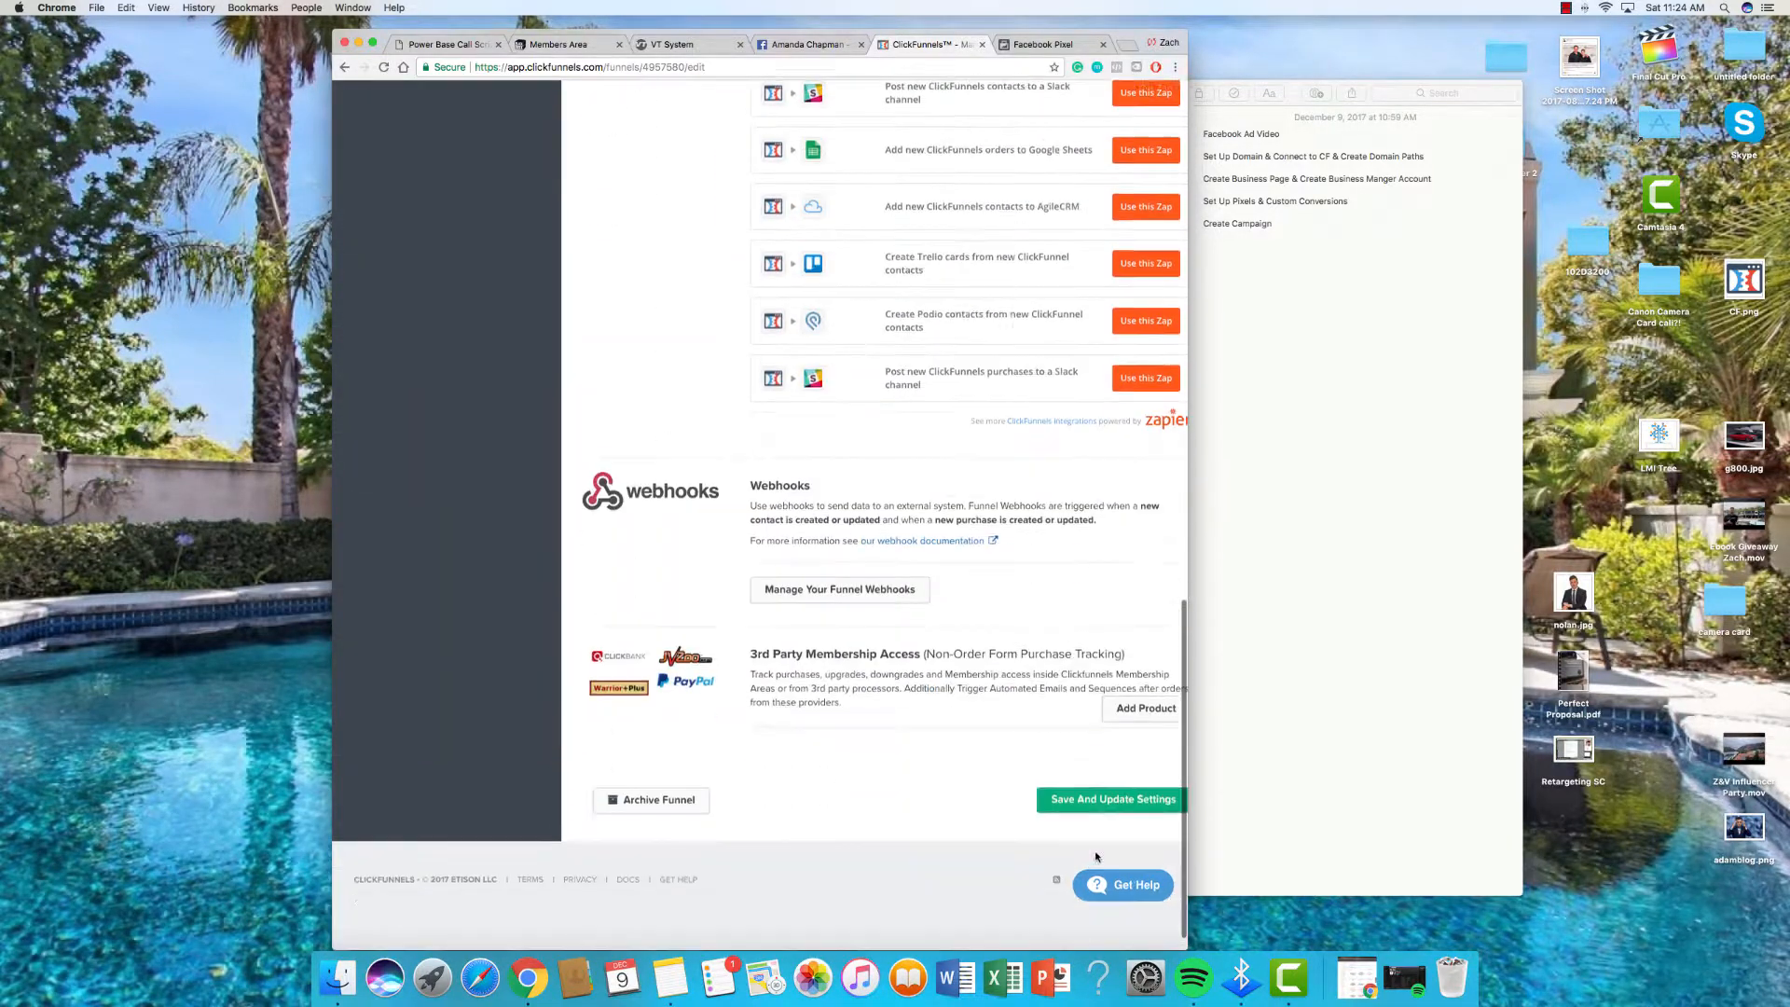
left_click(1081, 835)
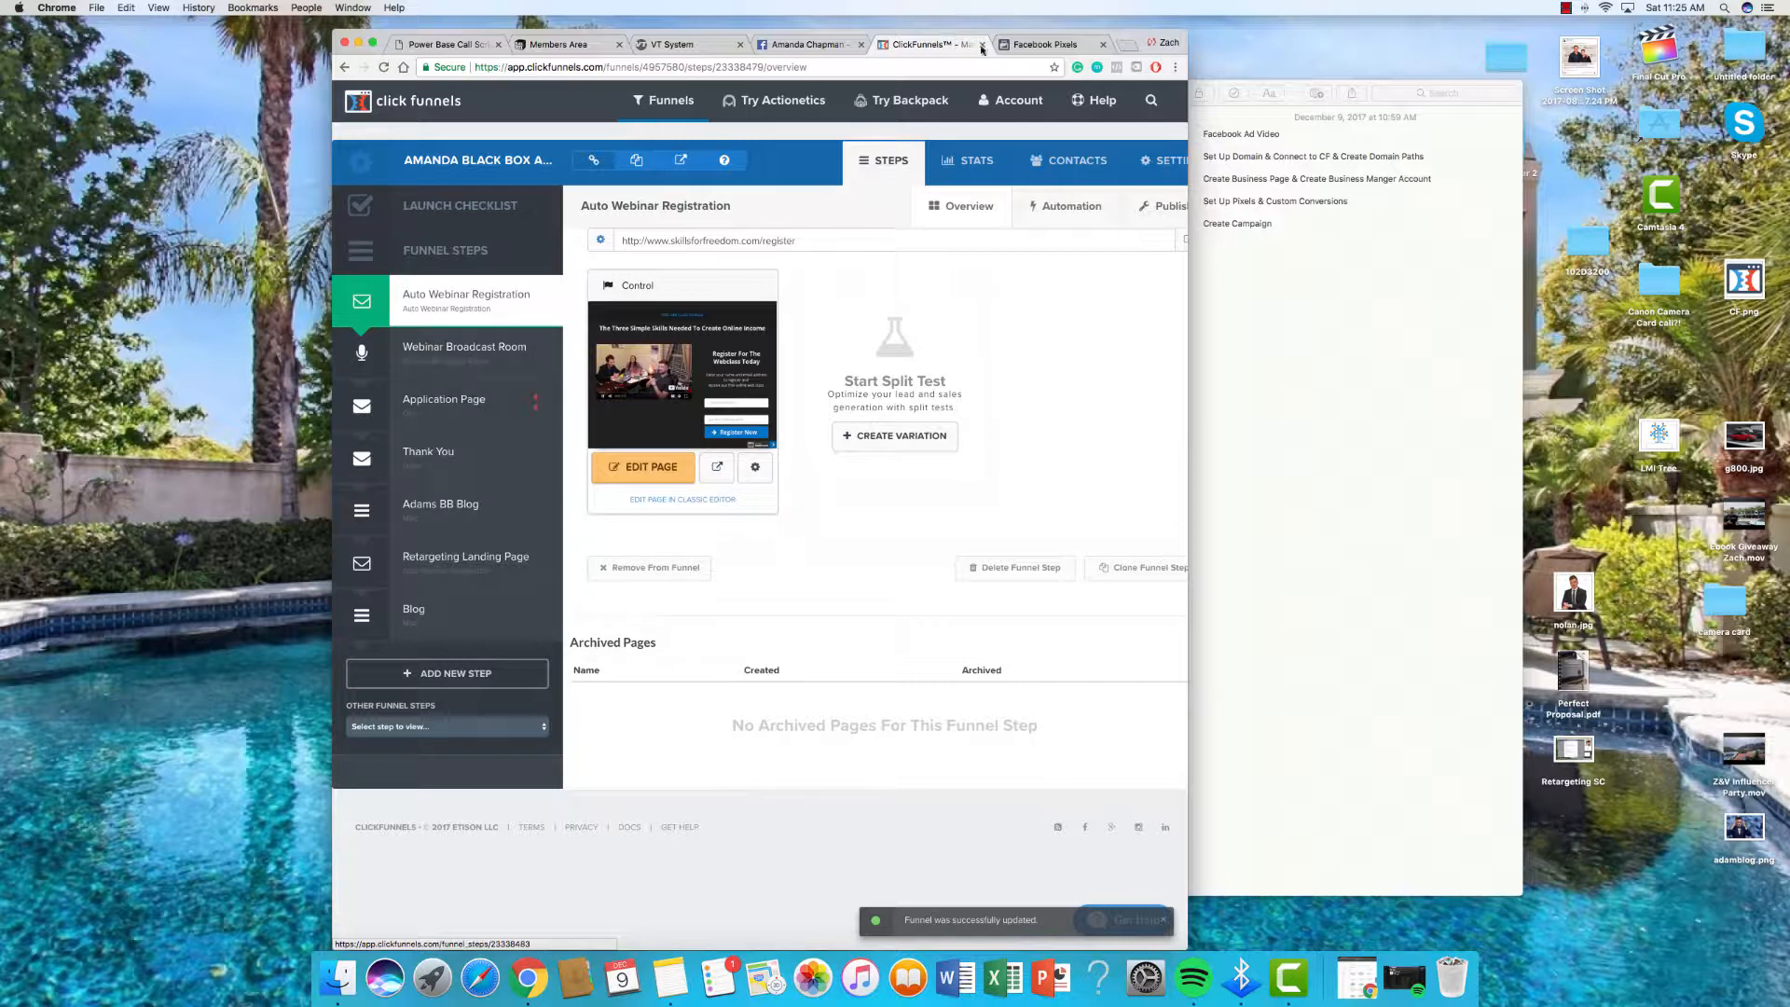
Step: Continue to the pixel's event setup and turn on View Content tracking
left_click(1044, 44)
scroll(733, 483, "down", 3)
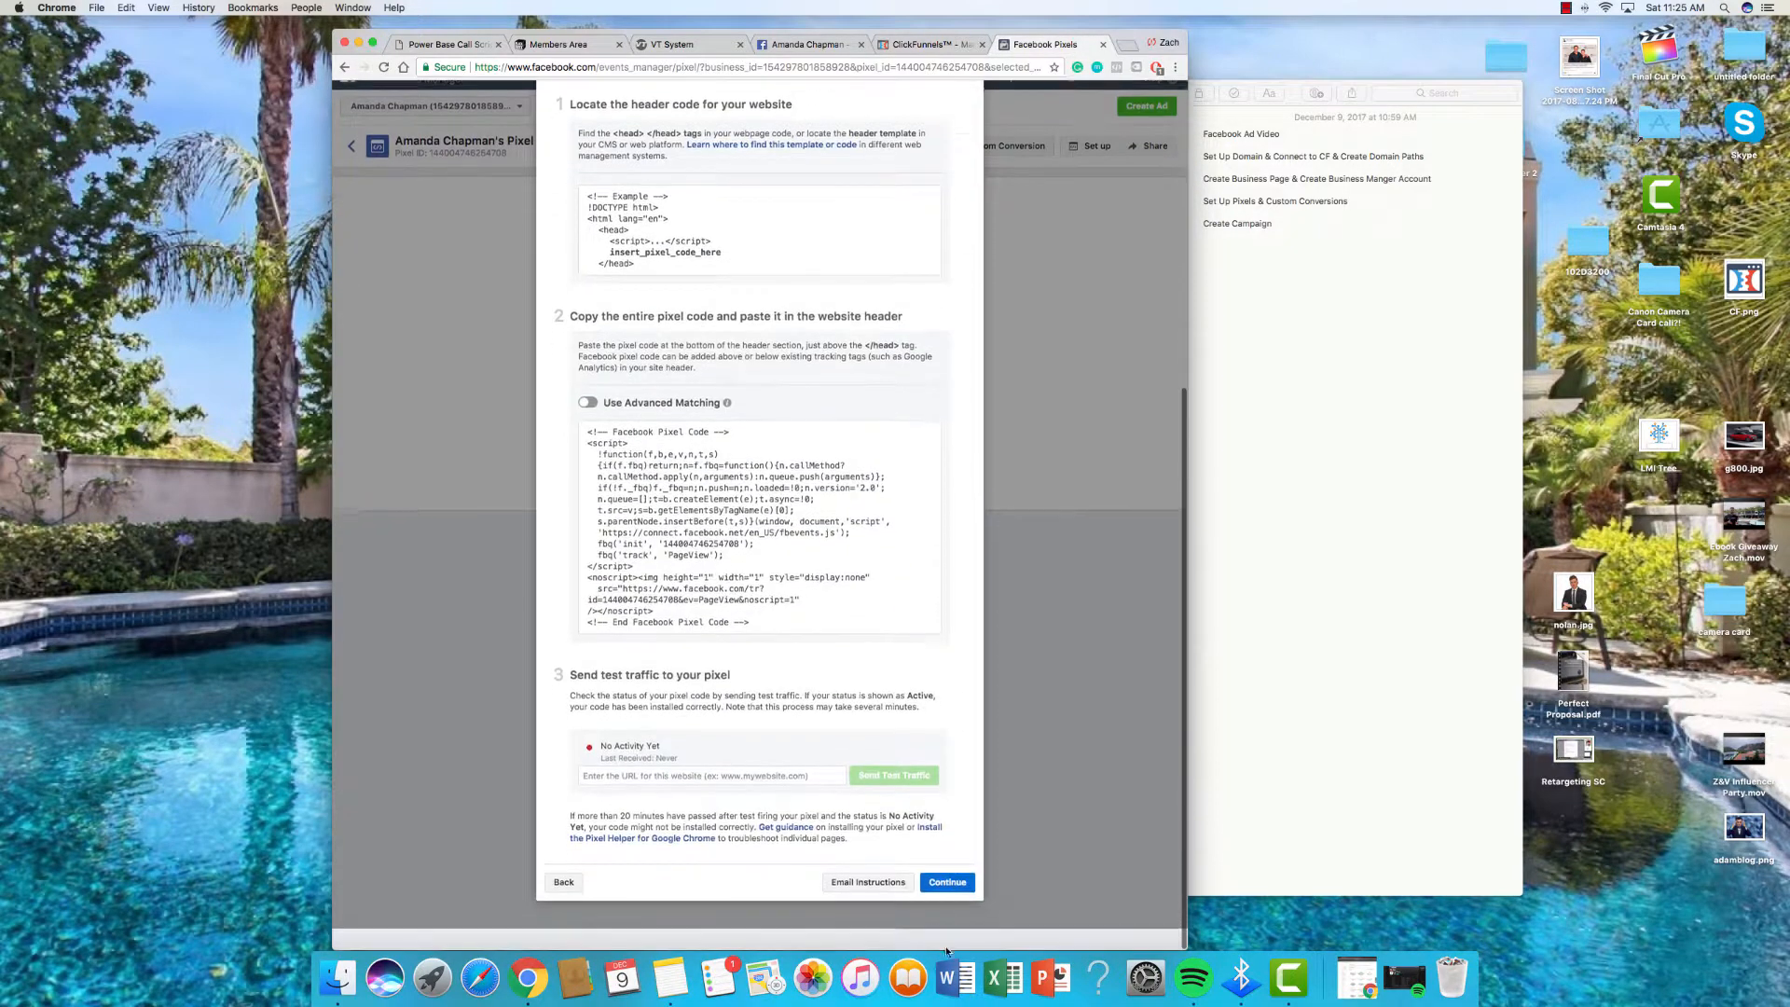
left_click(857, 882)
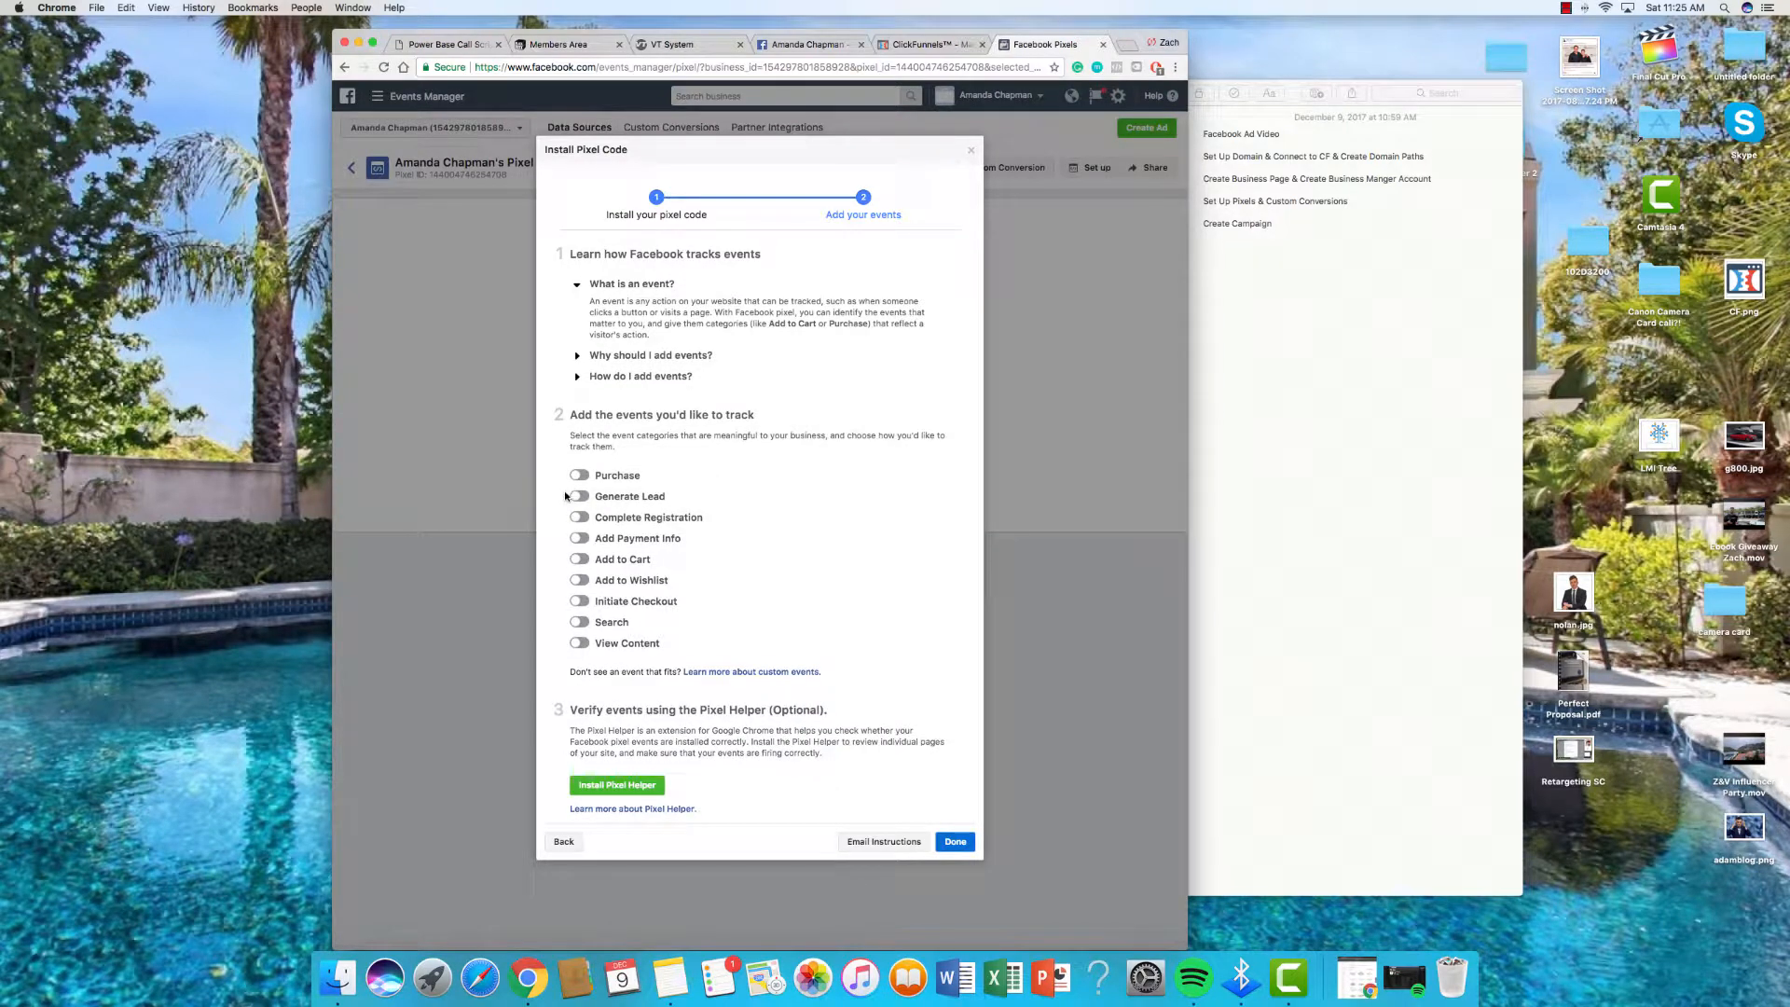
left_click(580, 644)
scroll(794, 458, "down", 5)
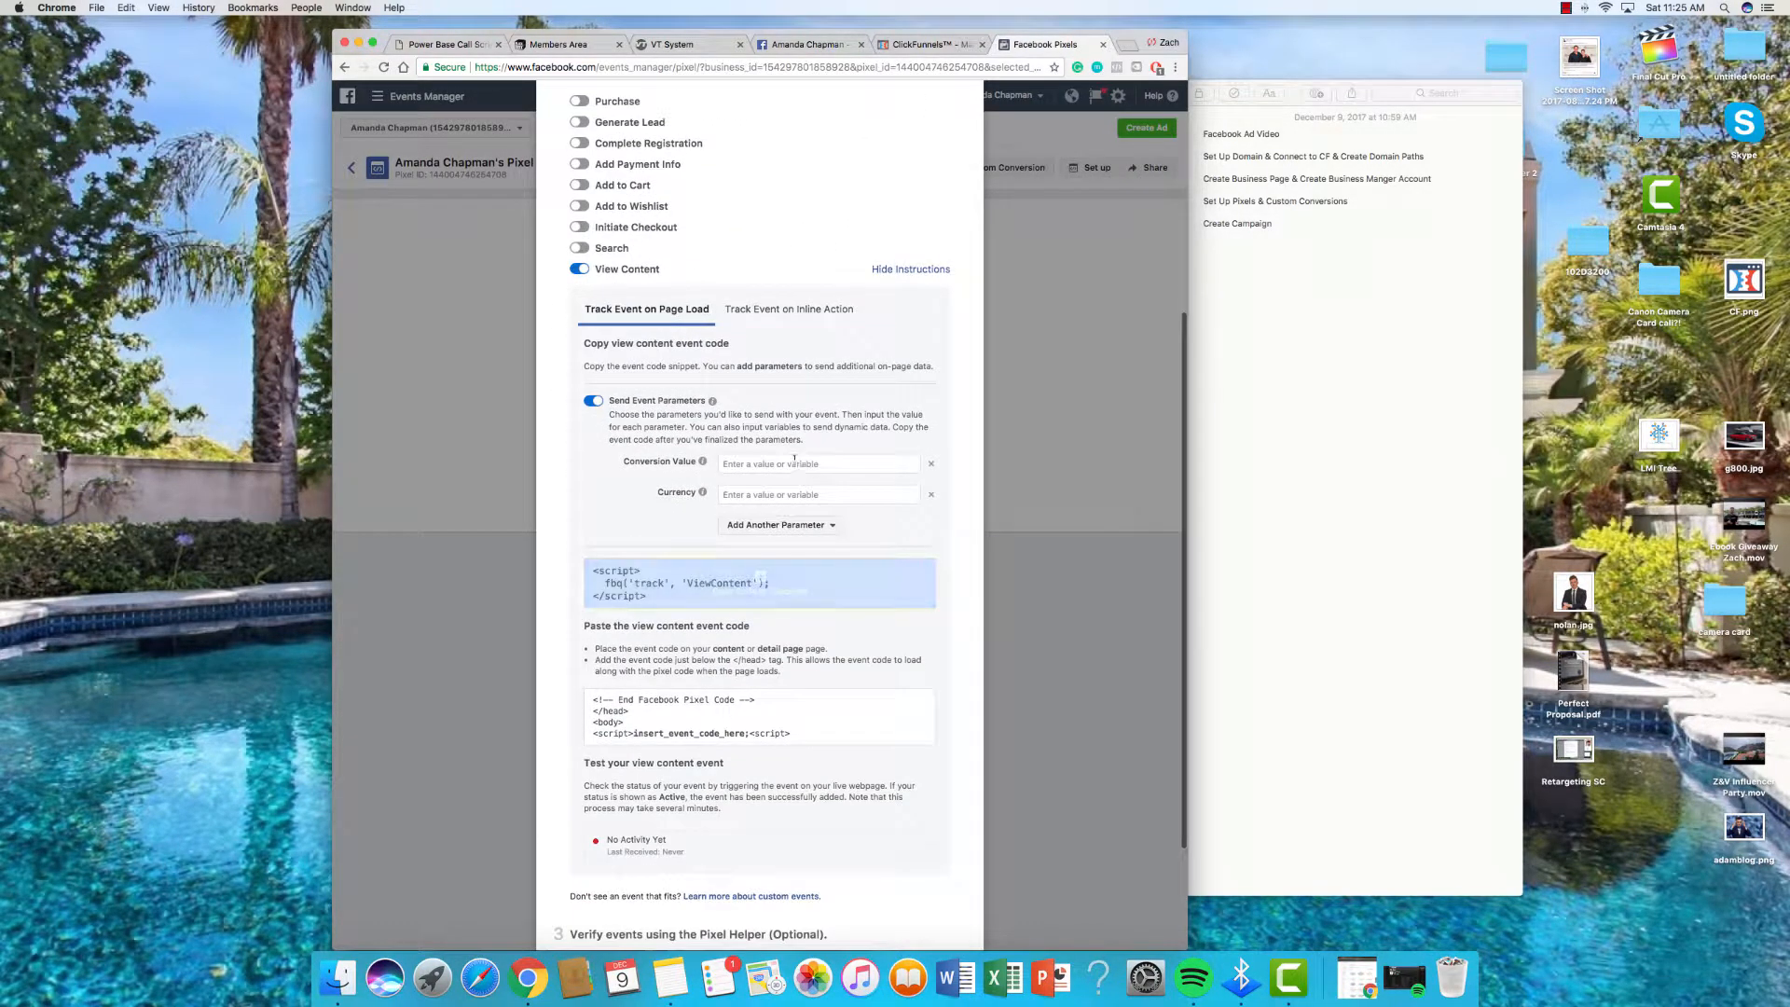
Step: Give View Content a value of 0.00 in USD and copy its event code
left_click(795, 462)
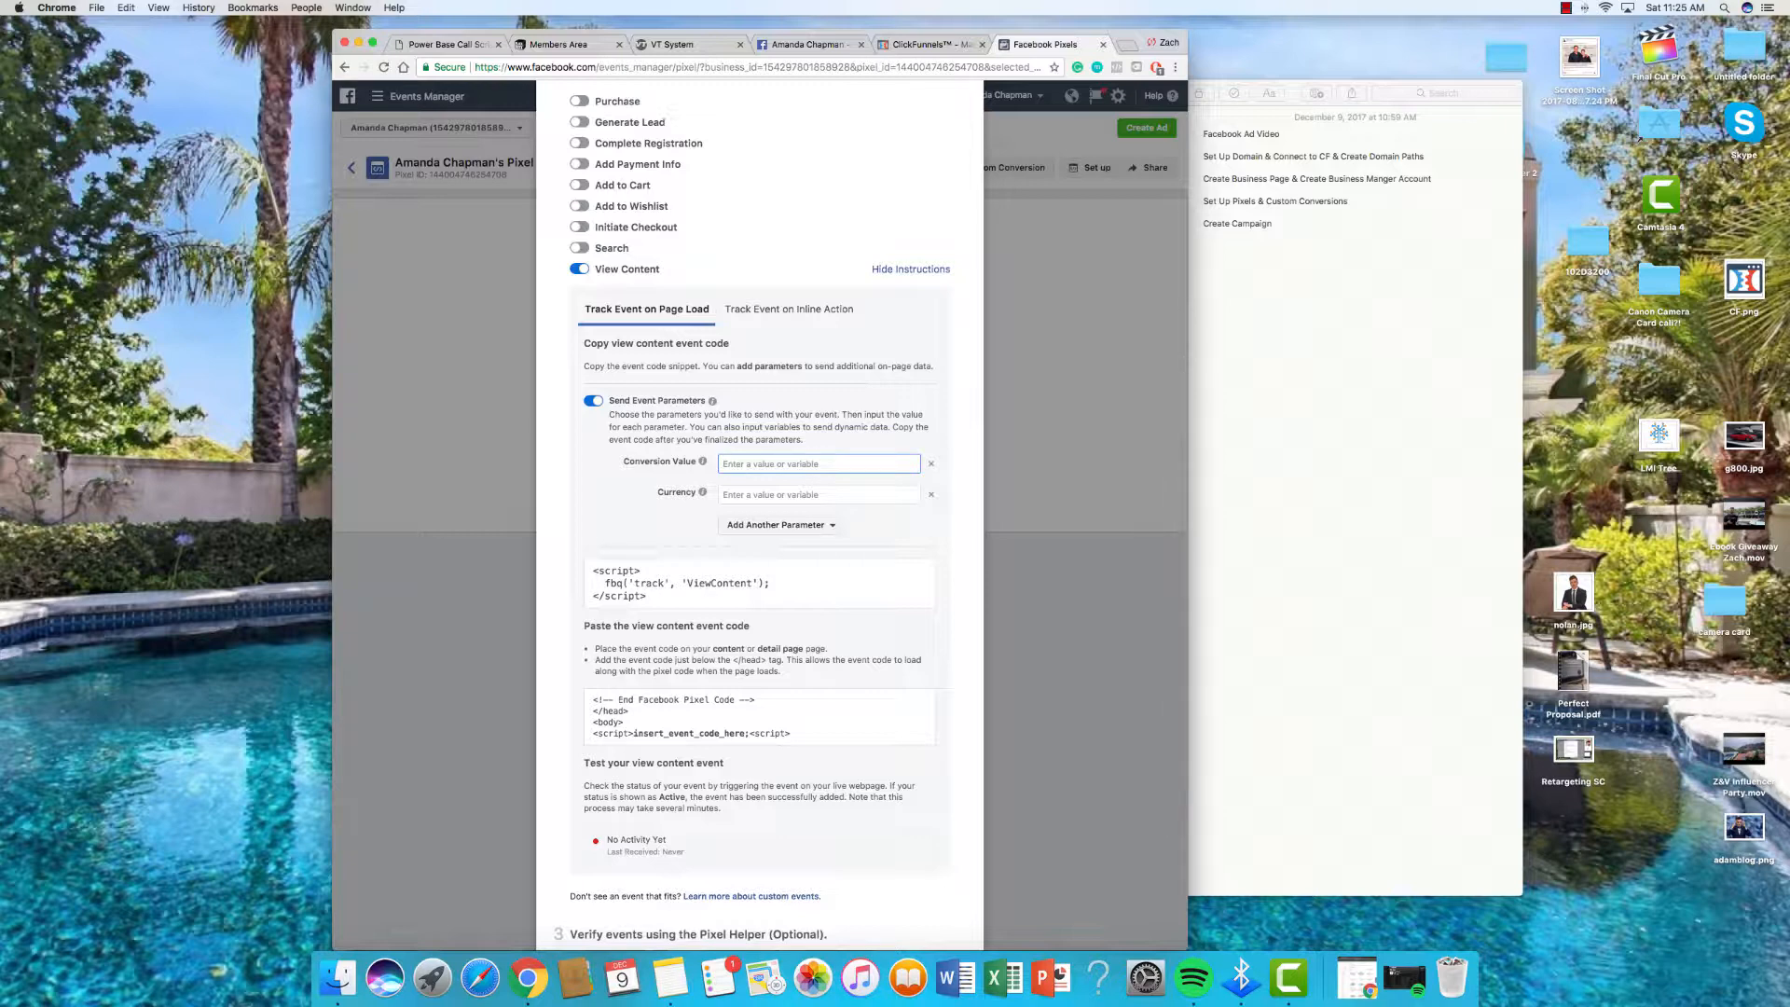
type("0.0")
key("Tab")
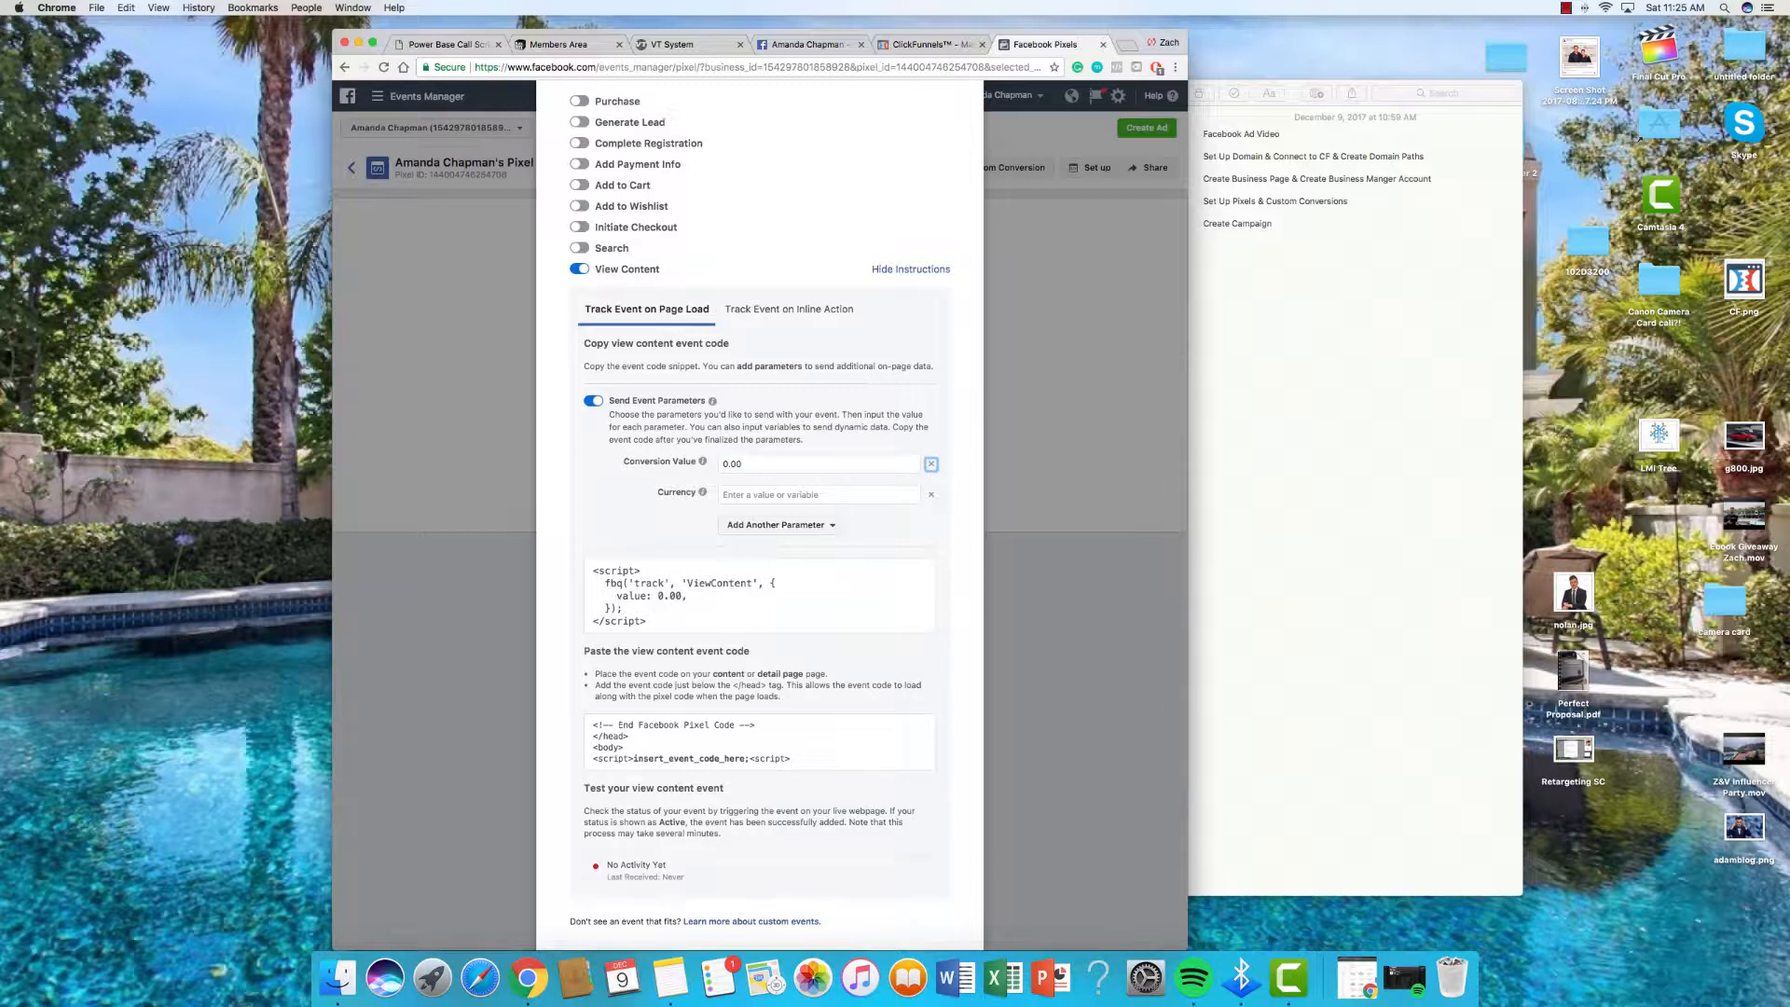
left_click(749, 494)
type("USD")
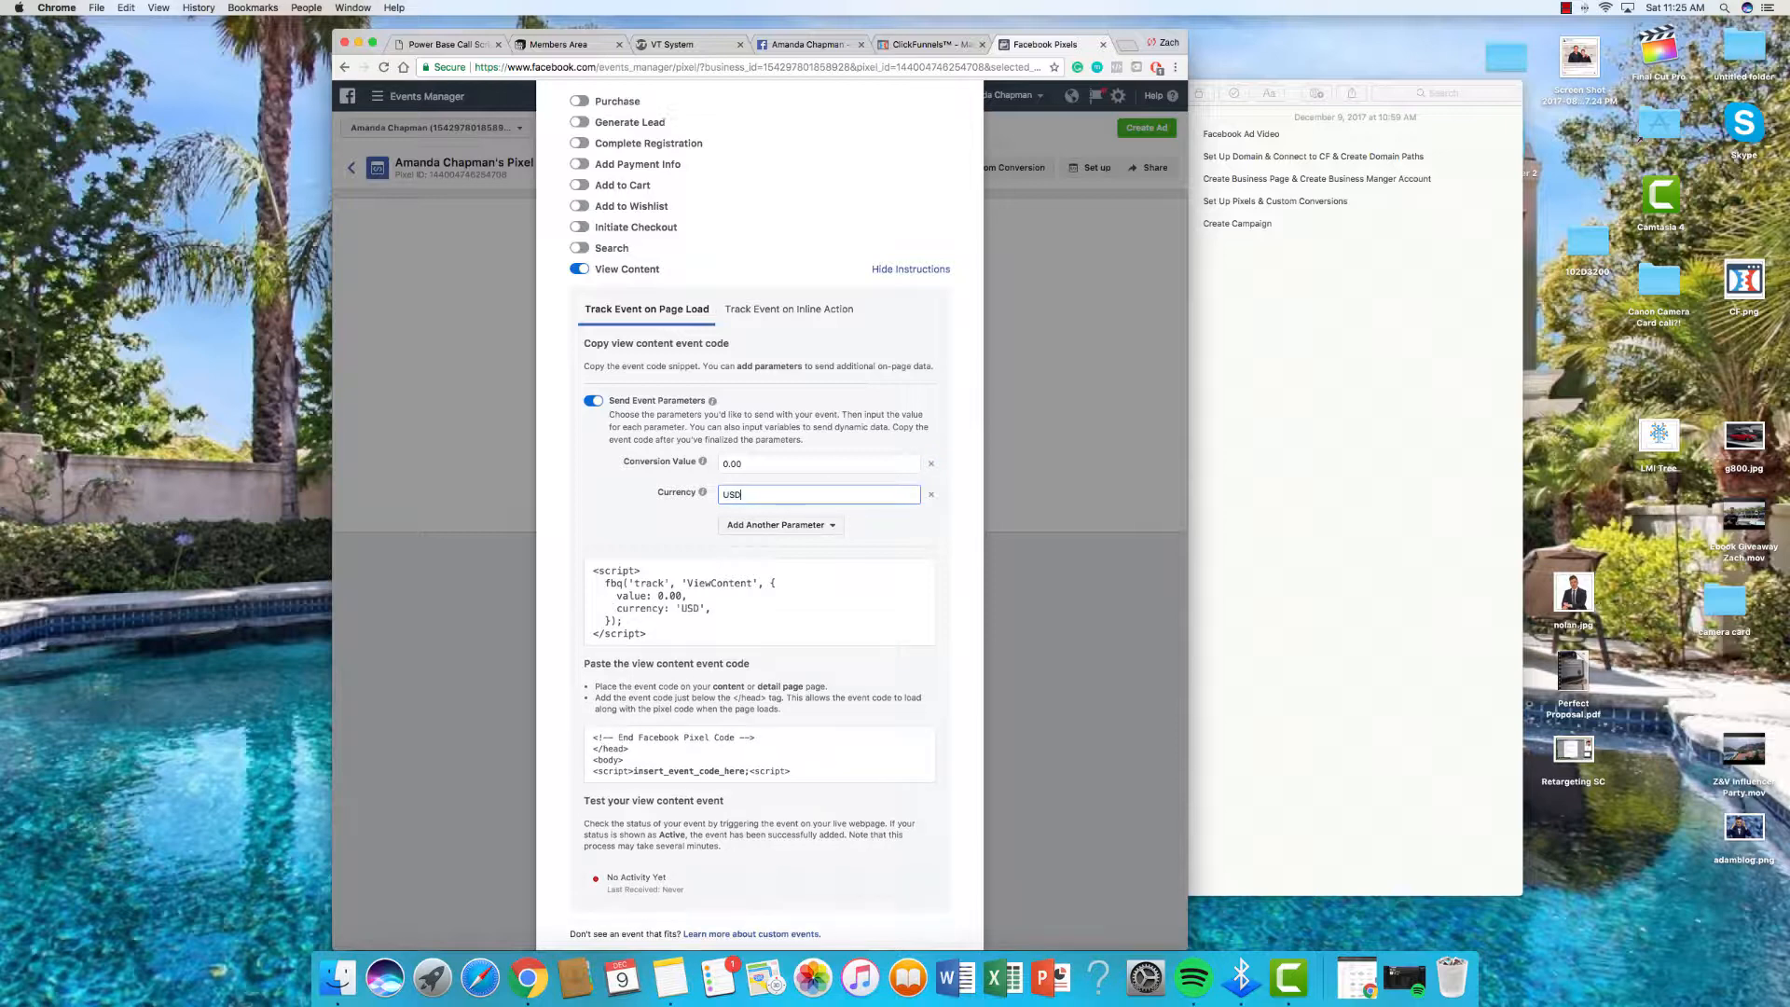
left_click(780, 581)
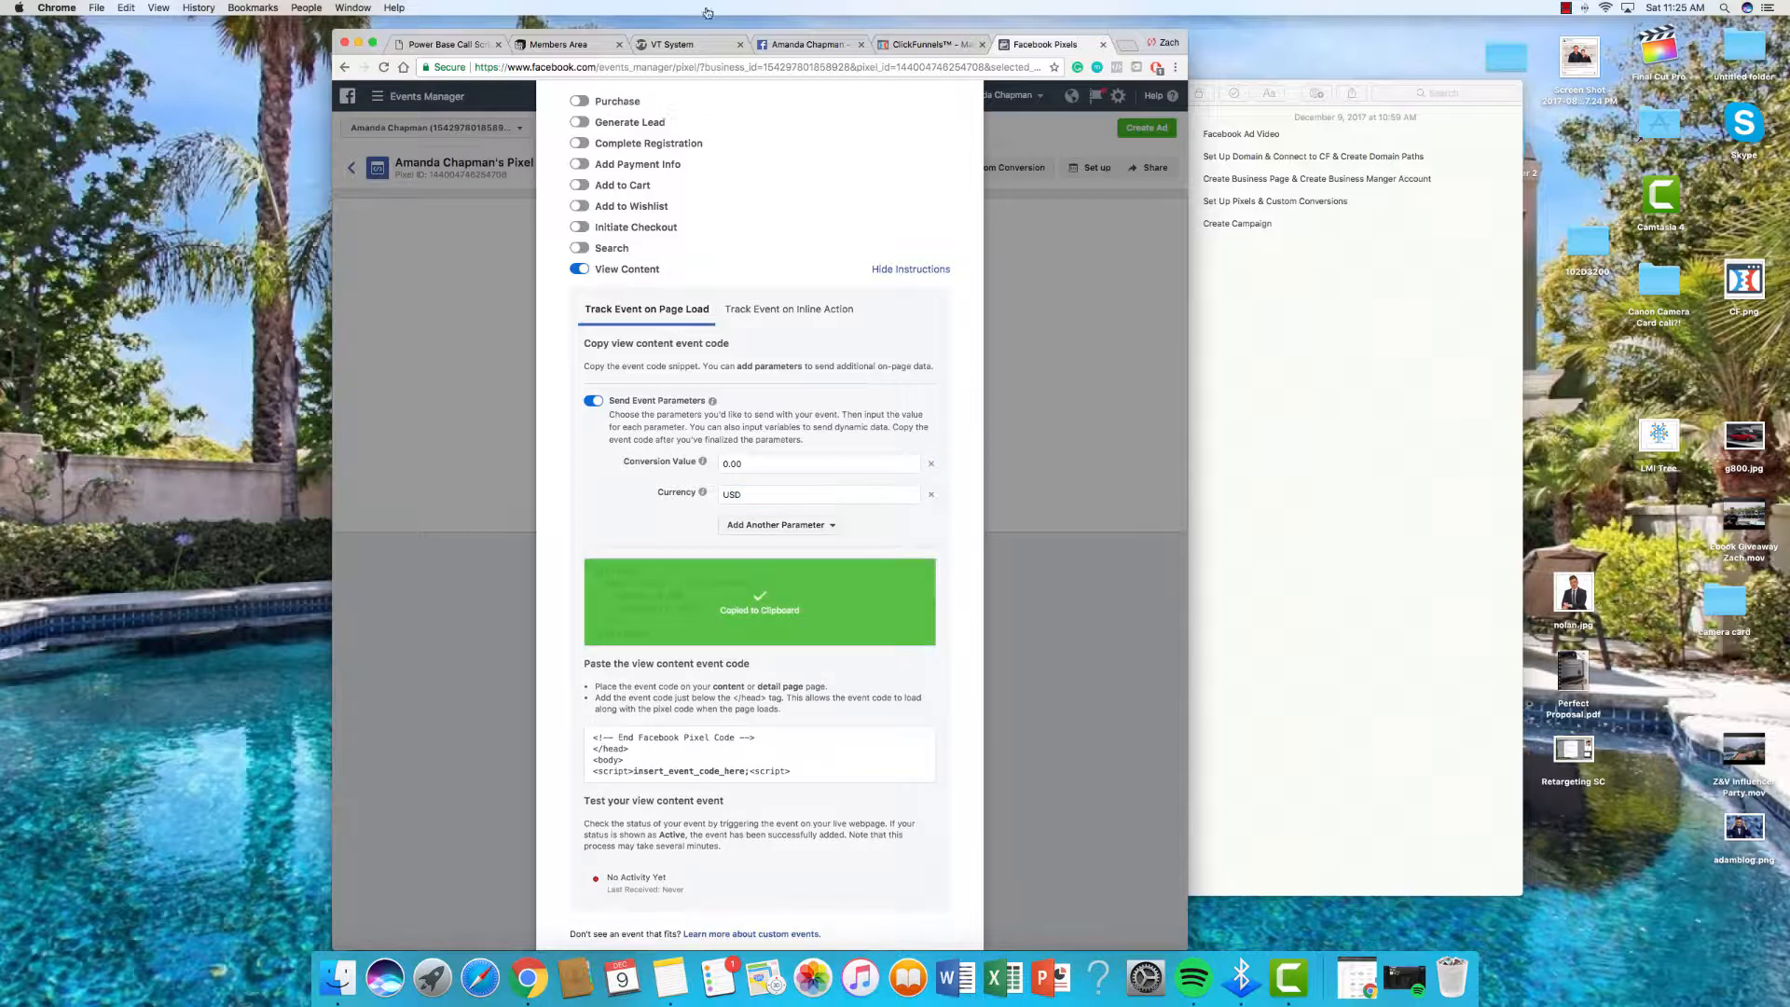
left_click(928, 44)
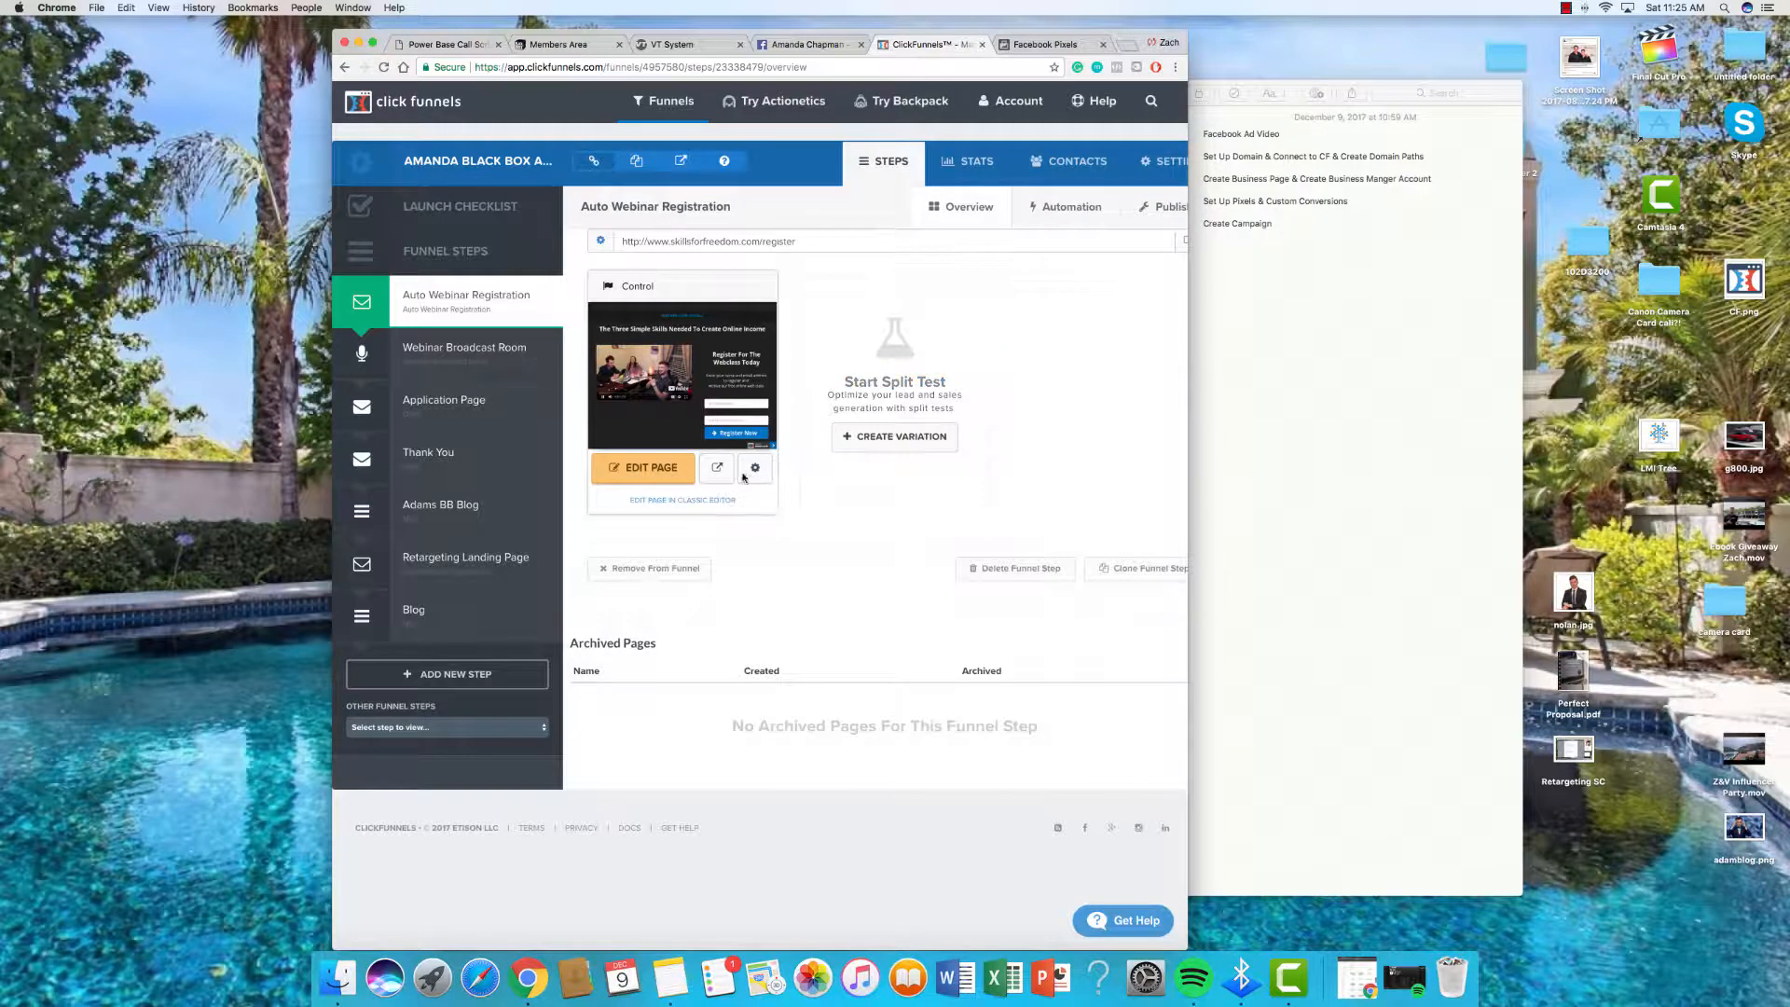
Step: Replace the registration page's header tracking code with the ViewContent event script and save the page
left_click(684, 459)
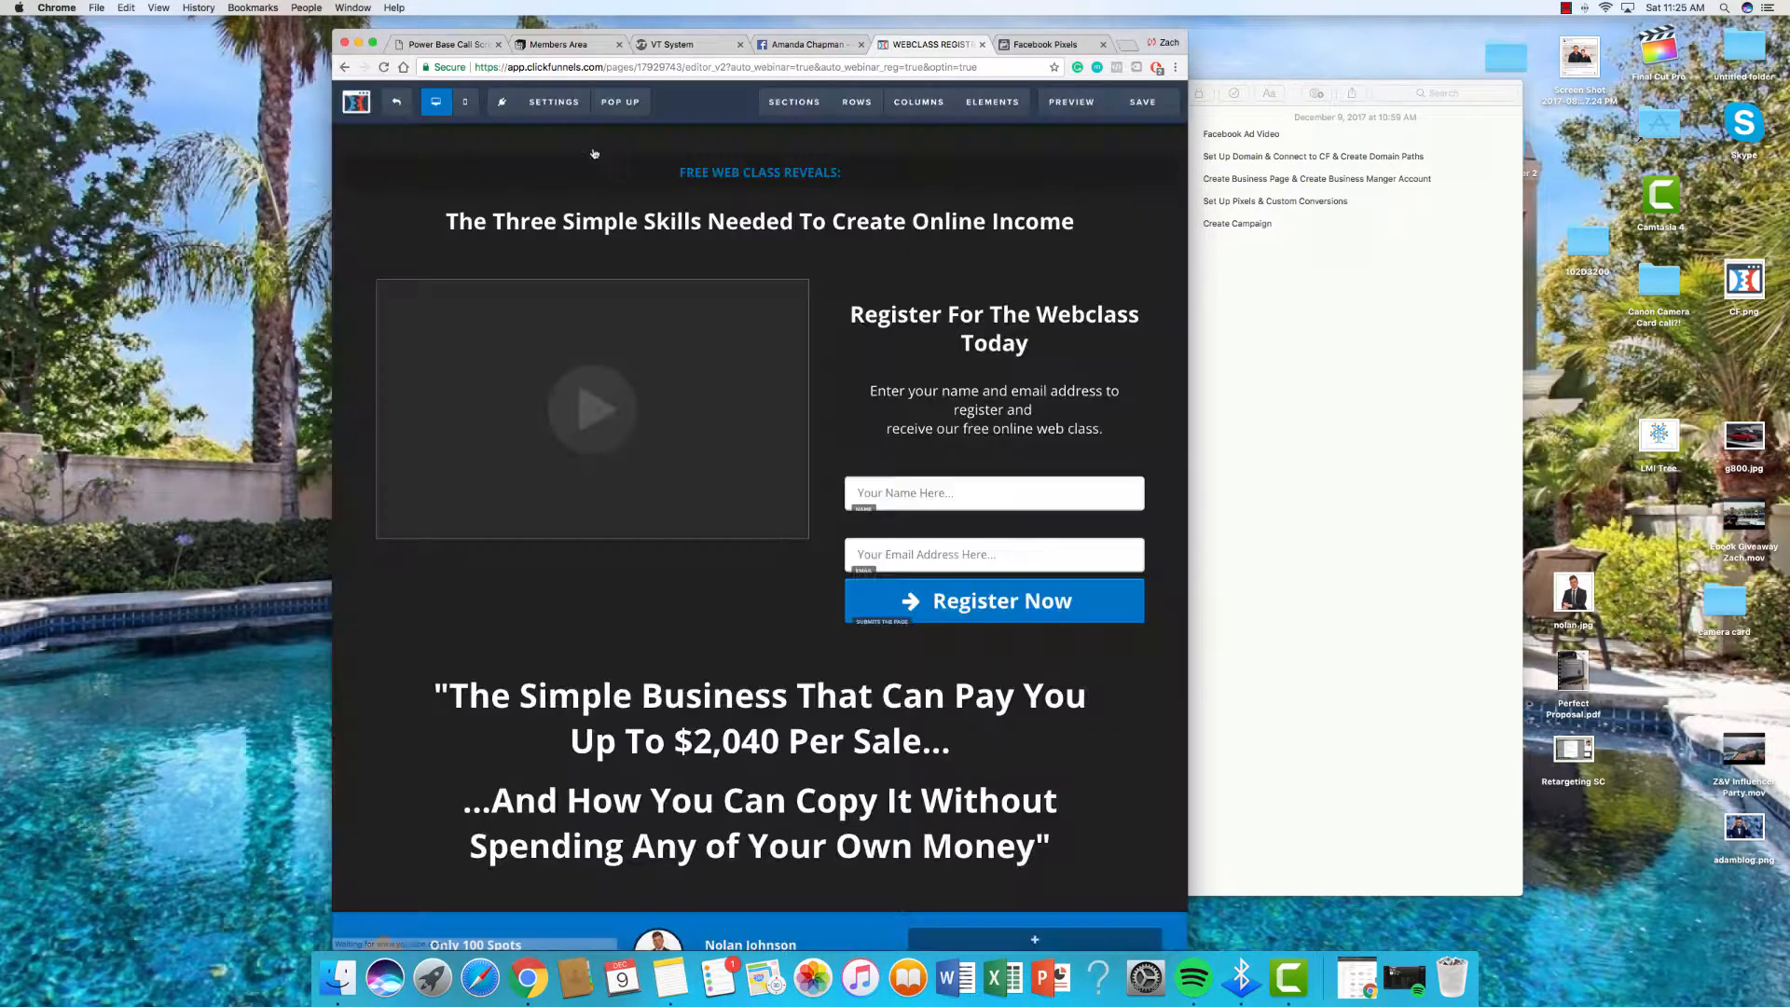
mouse_move(554, 101)
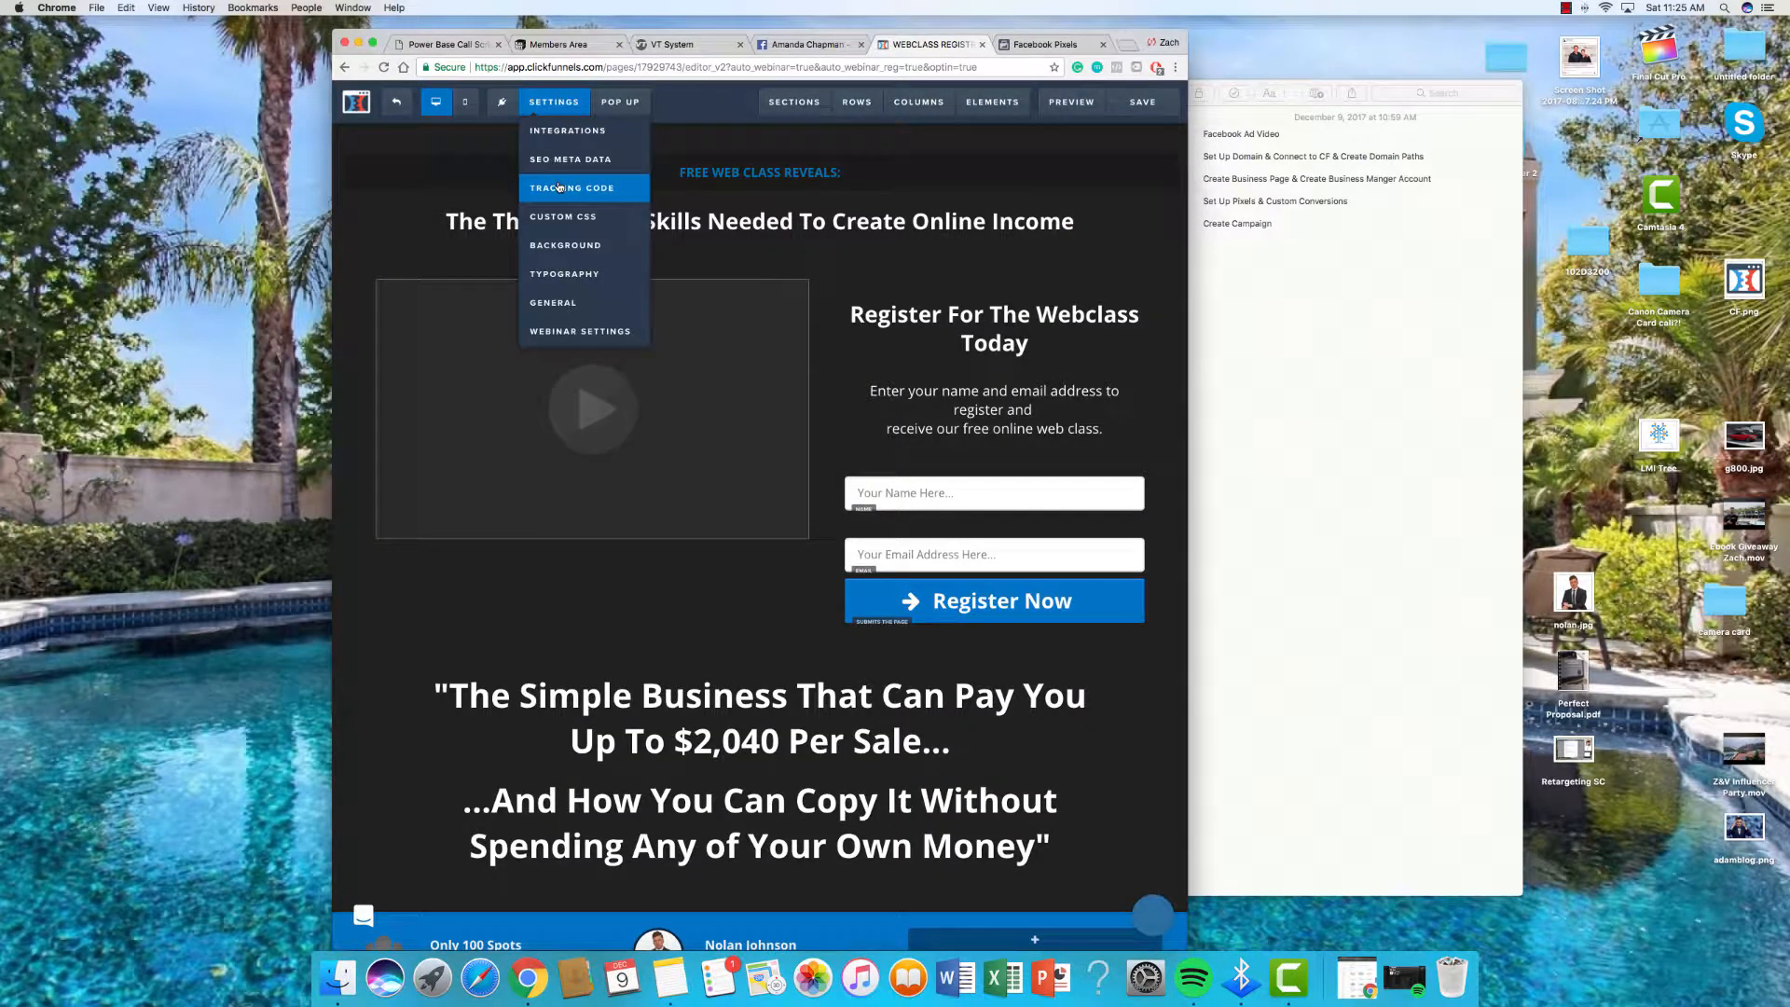
left_click(560, 188)
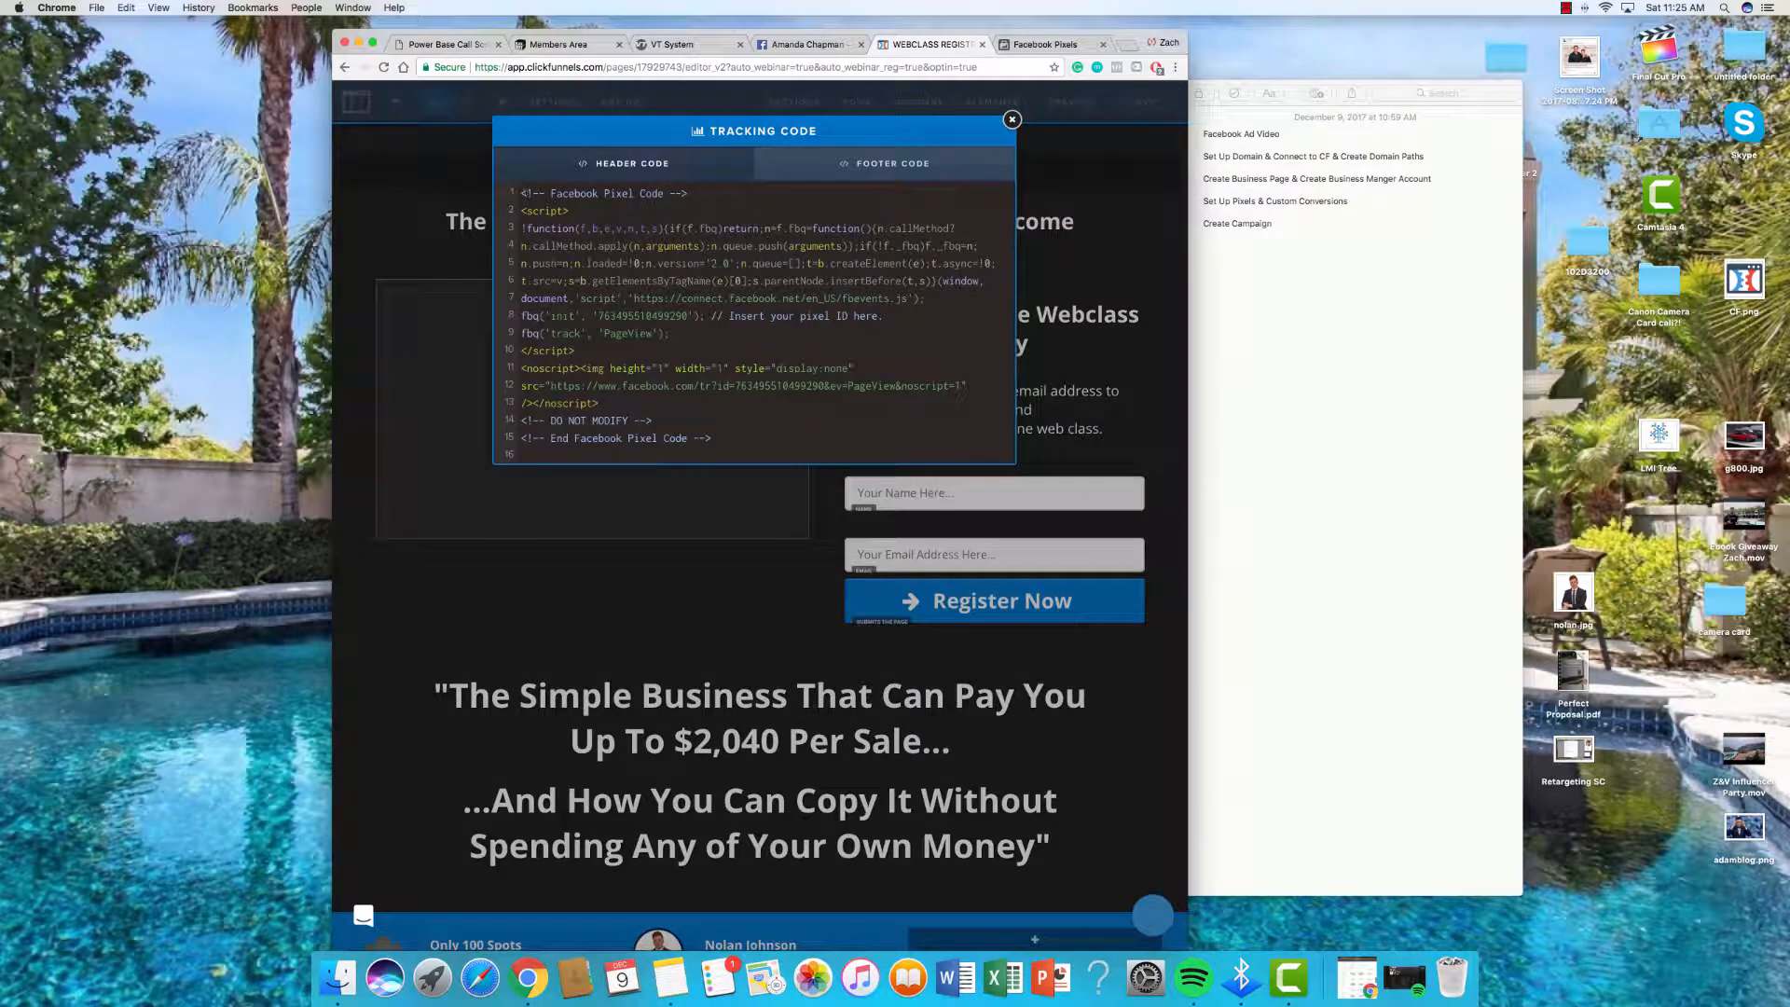
left_click_drag(521, 193, 786, 451)
key("BackSpace")
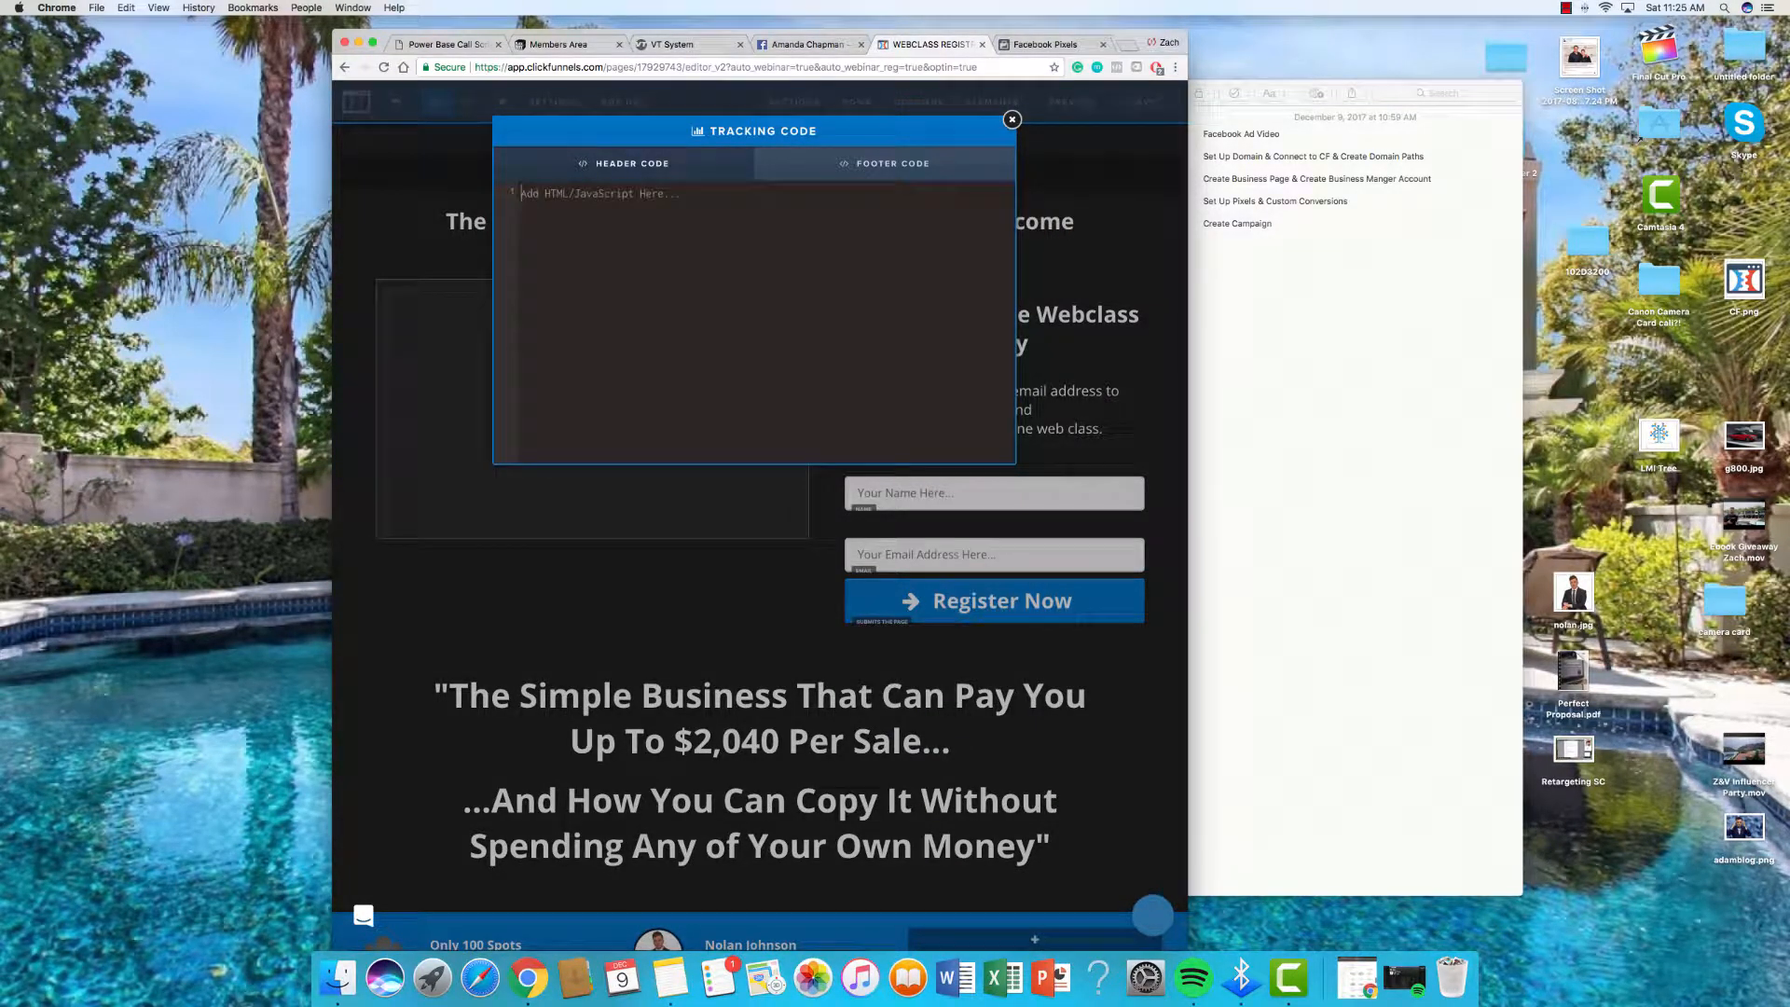
key("super+v")
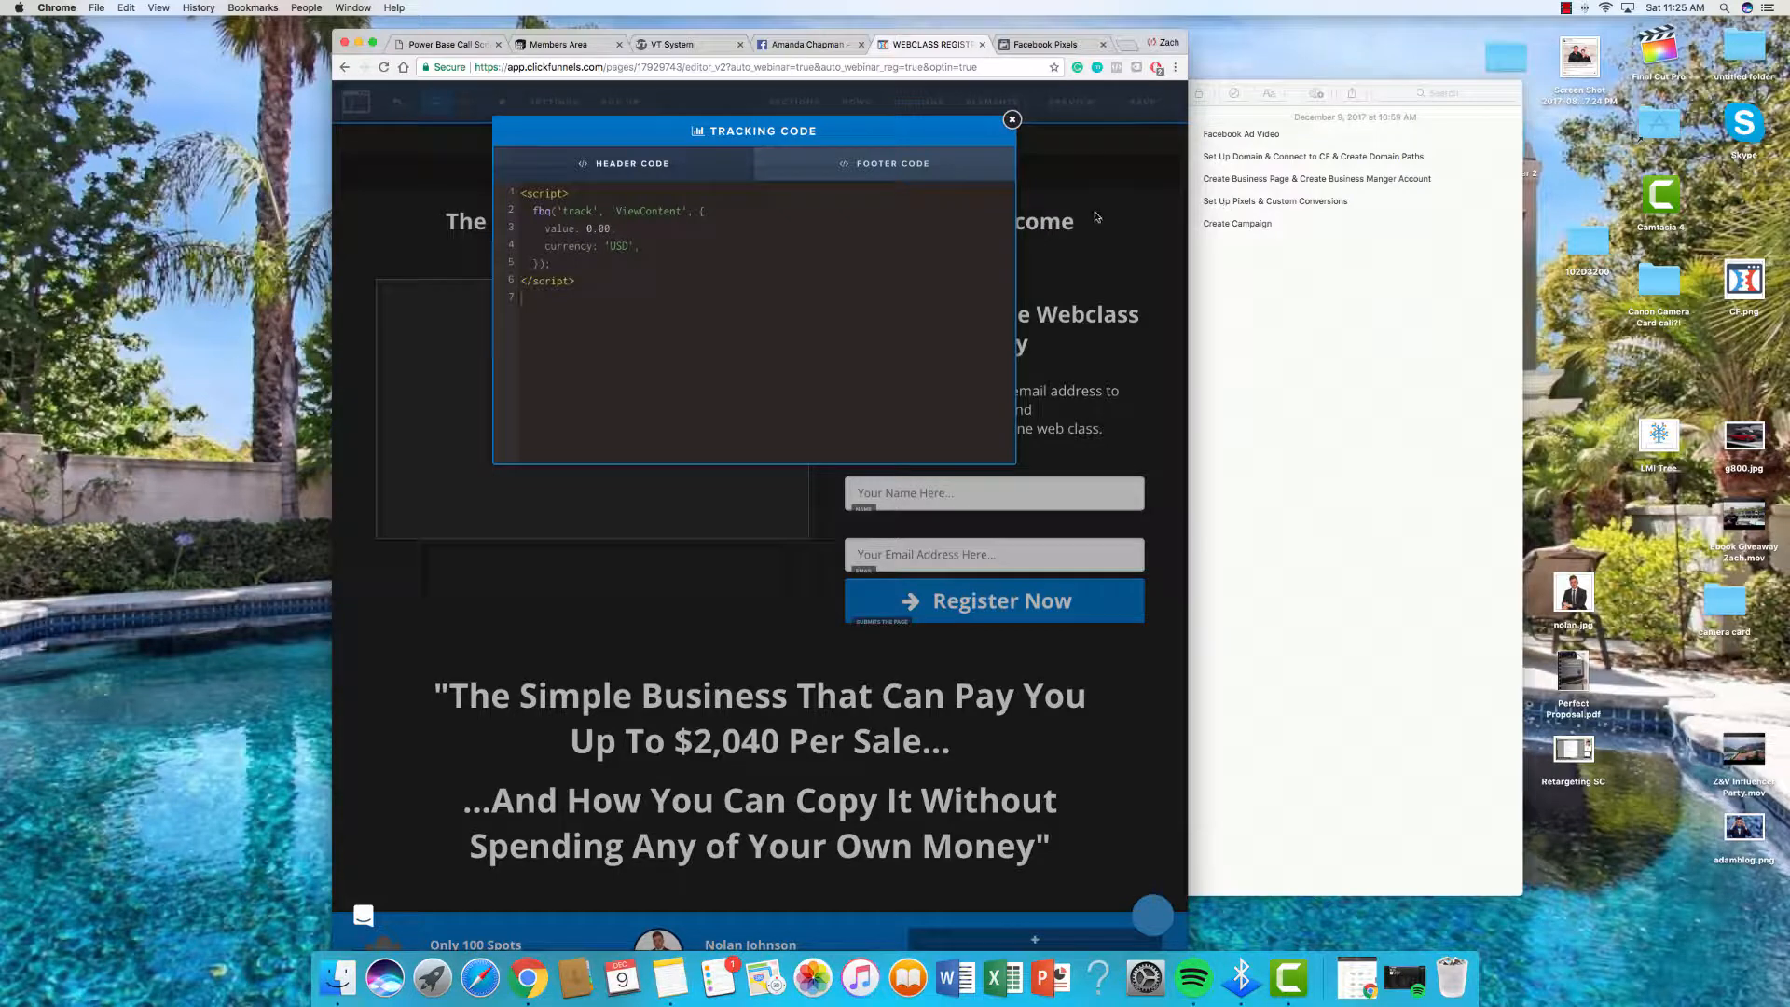
left_click(1063, 151)
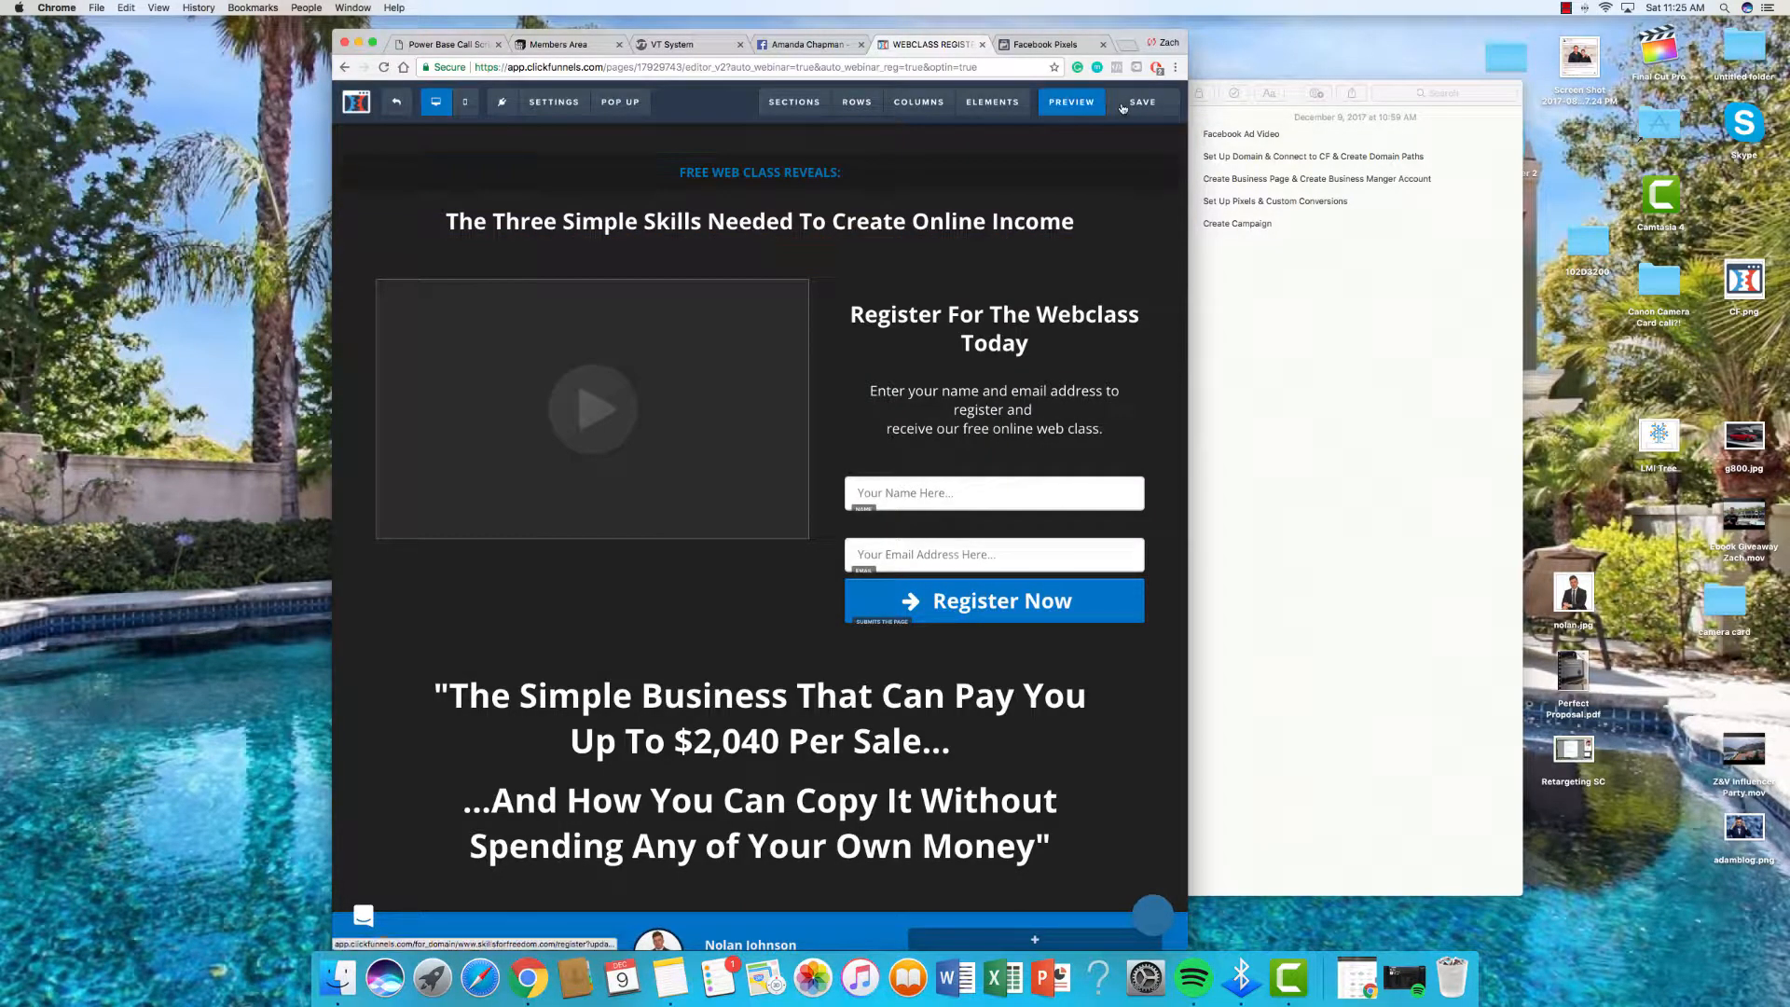
left_click(1123, 108)
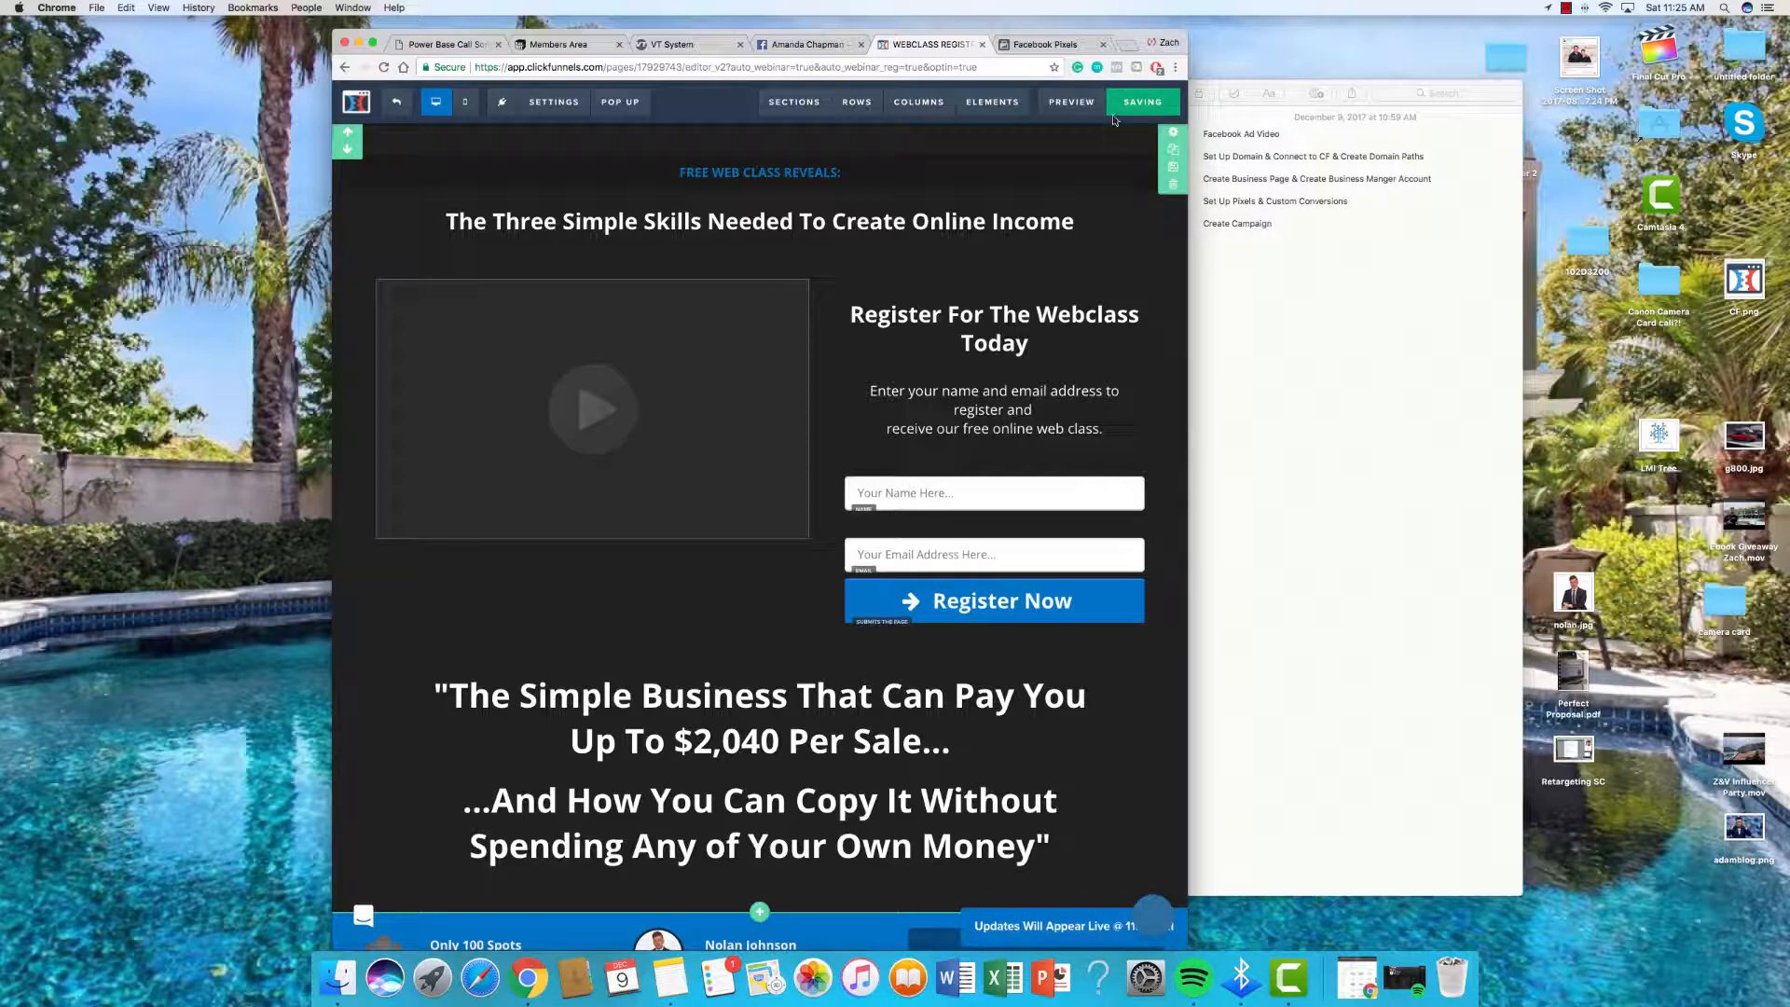
left_click(396, 100)
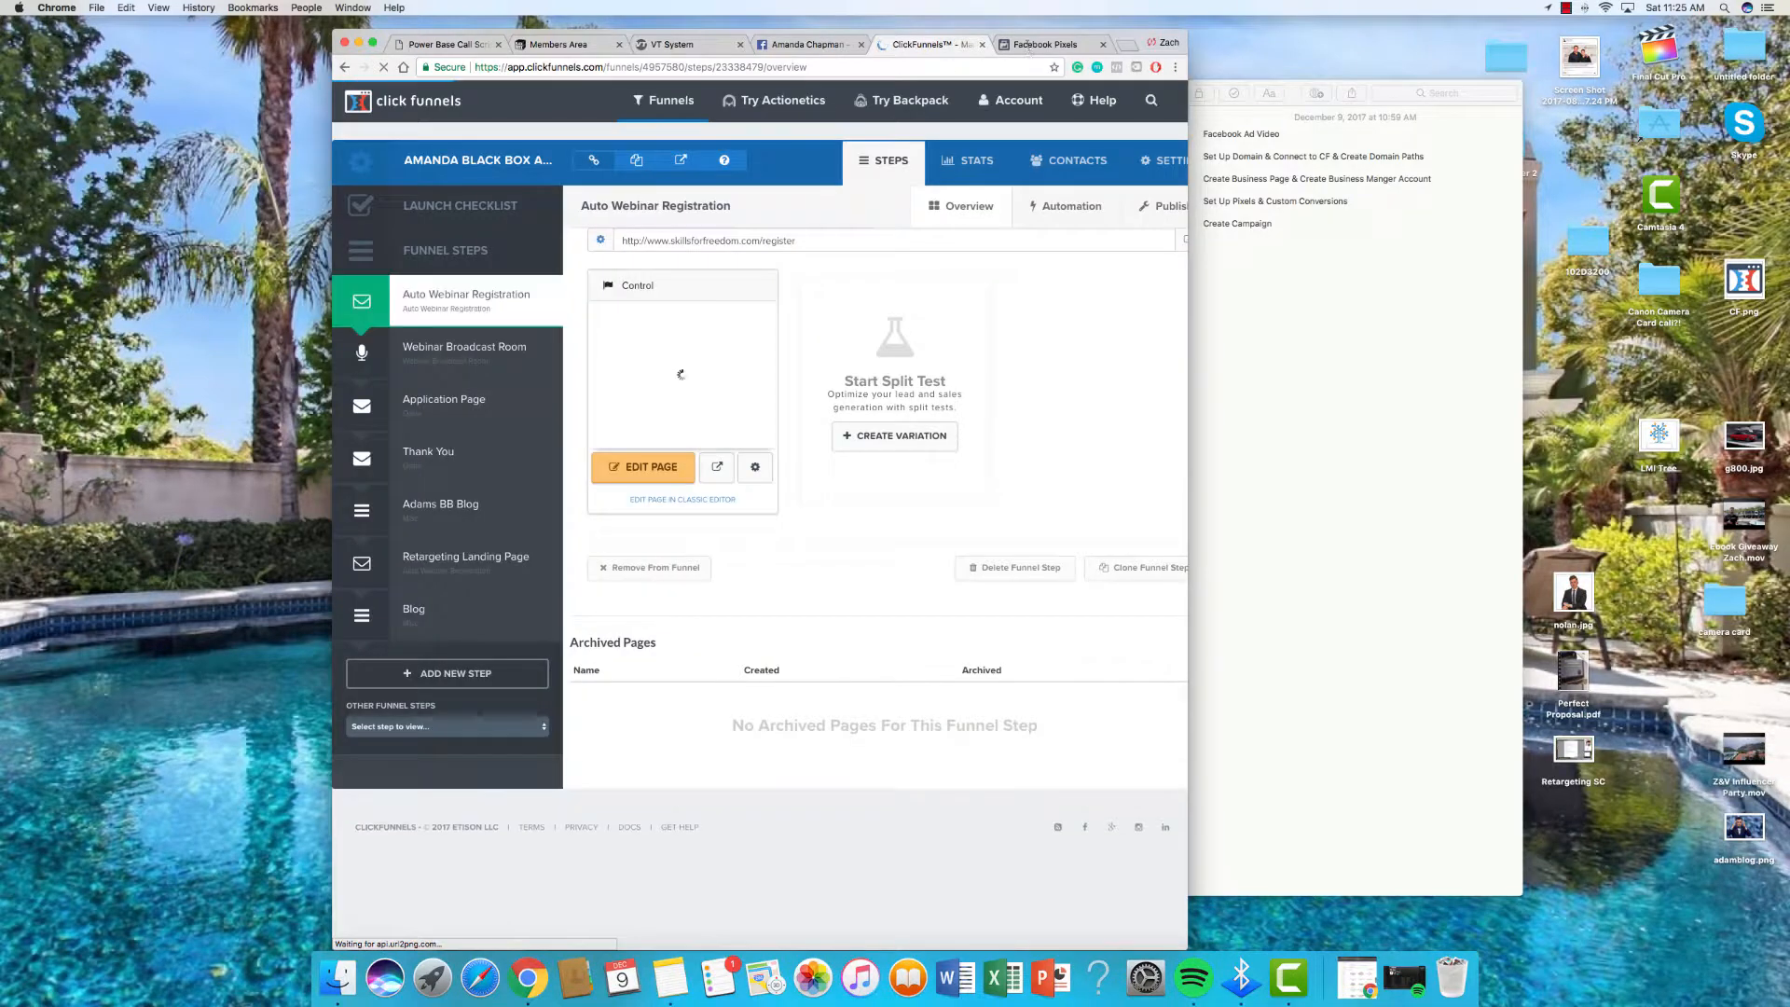
Step: Turn on Generate Lead tracking with event parameters enabled in Events Manager
left_click(1037, 46)
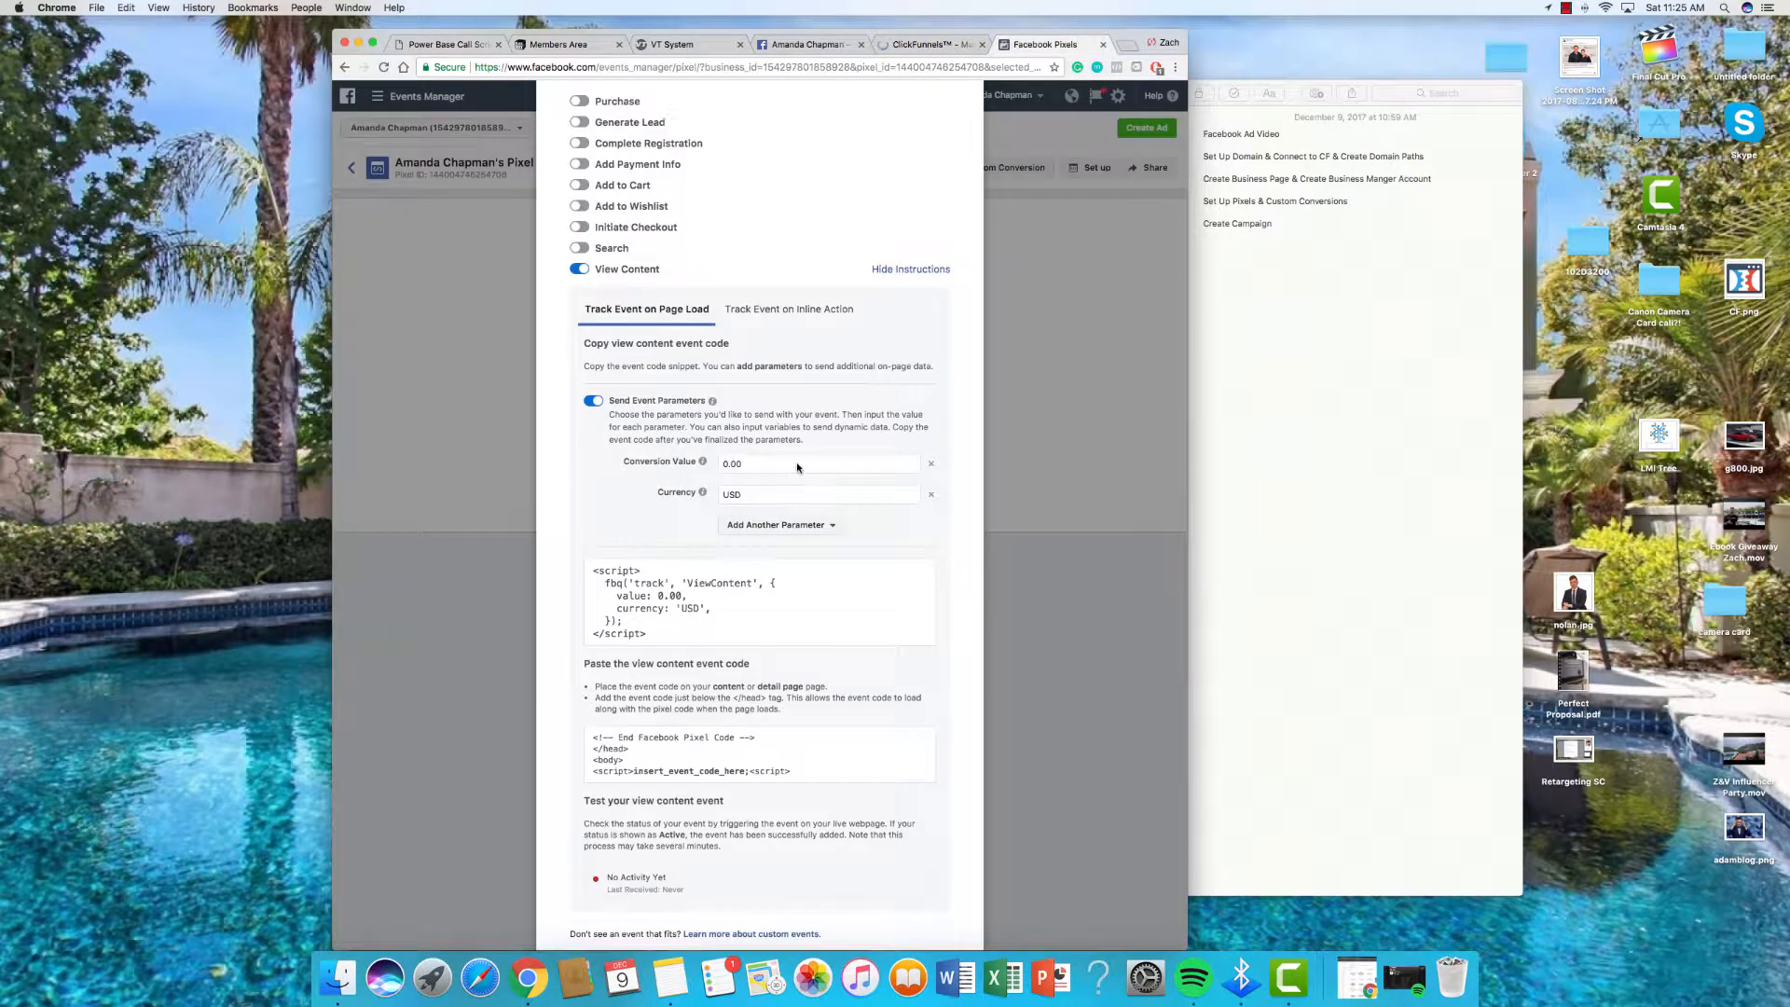
scroll(797, 462, "up", 3)
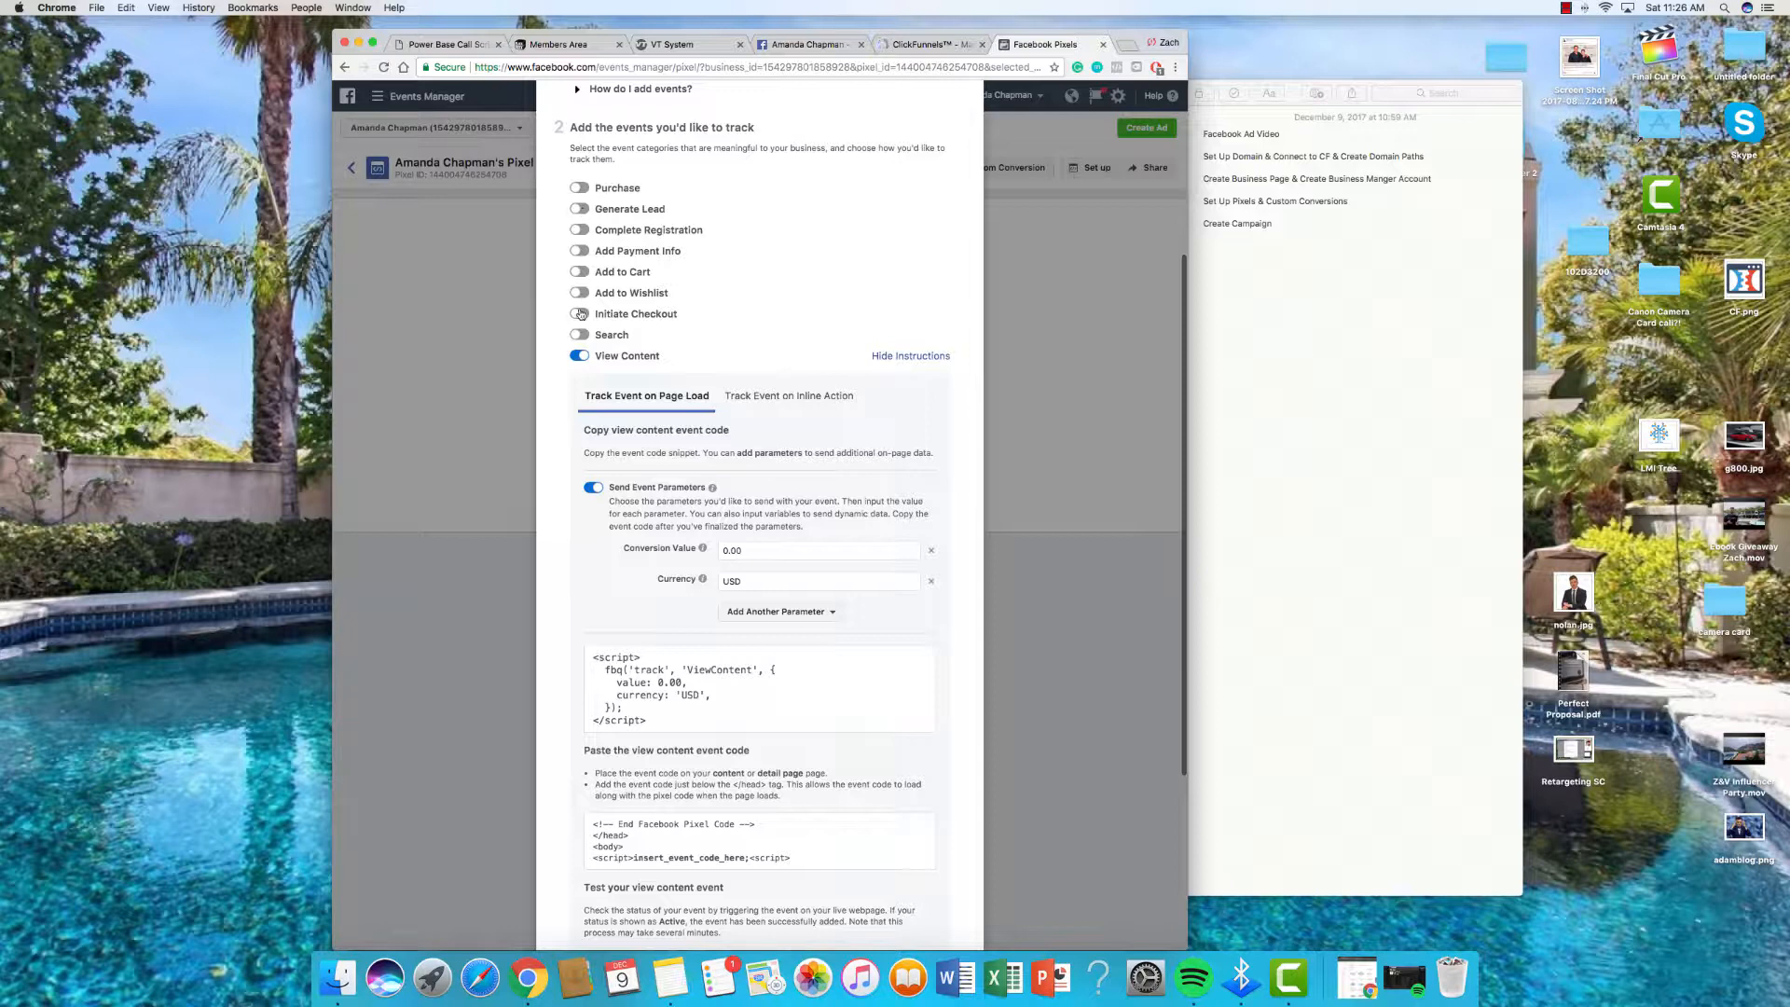
left_click(581, 211)
scroll(652, 280, "up", 1)
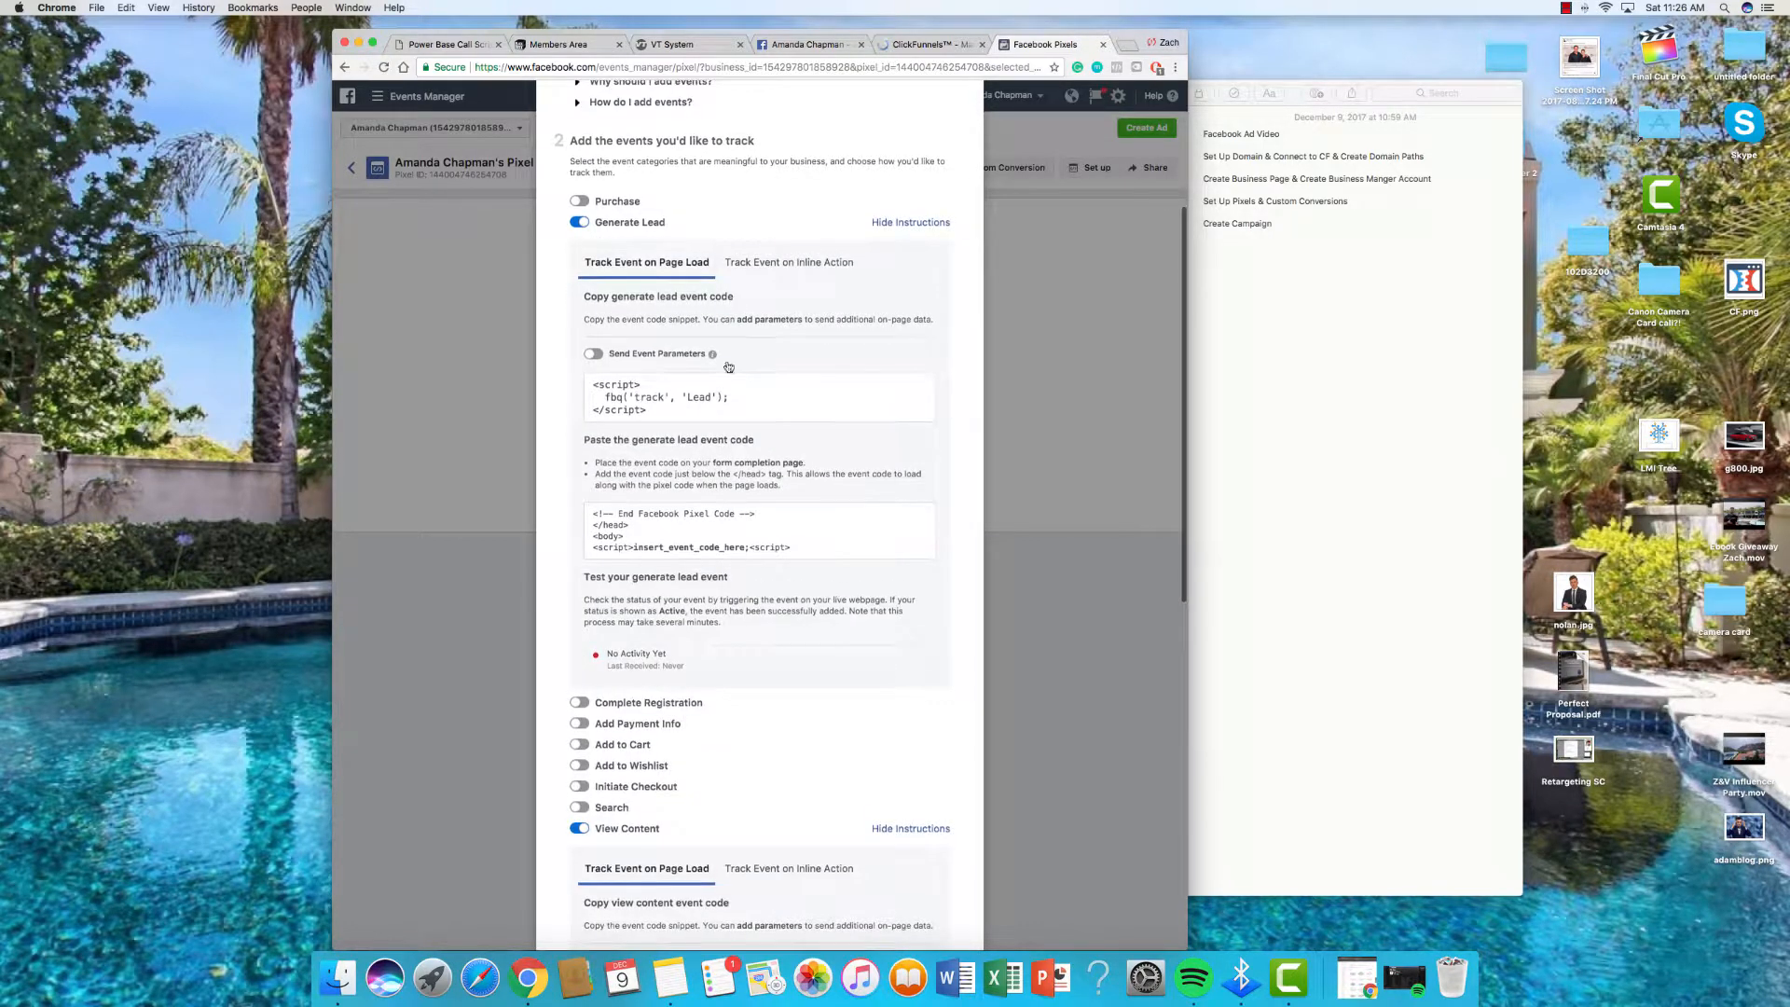
left_click(594, 361)
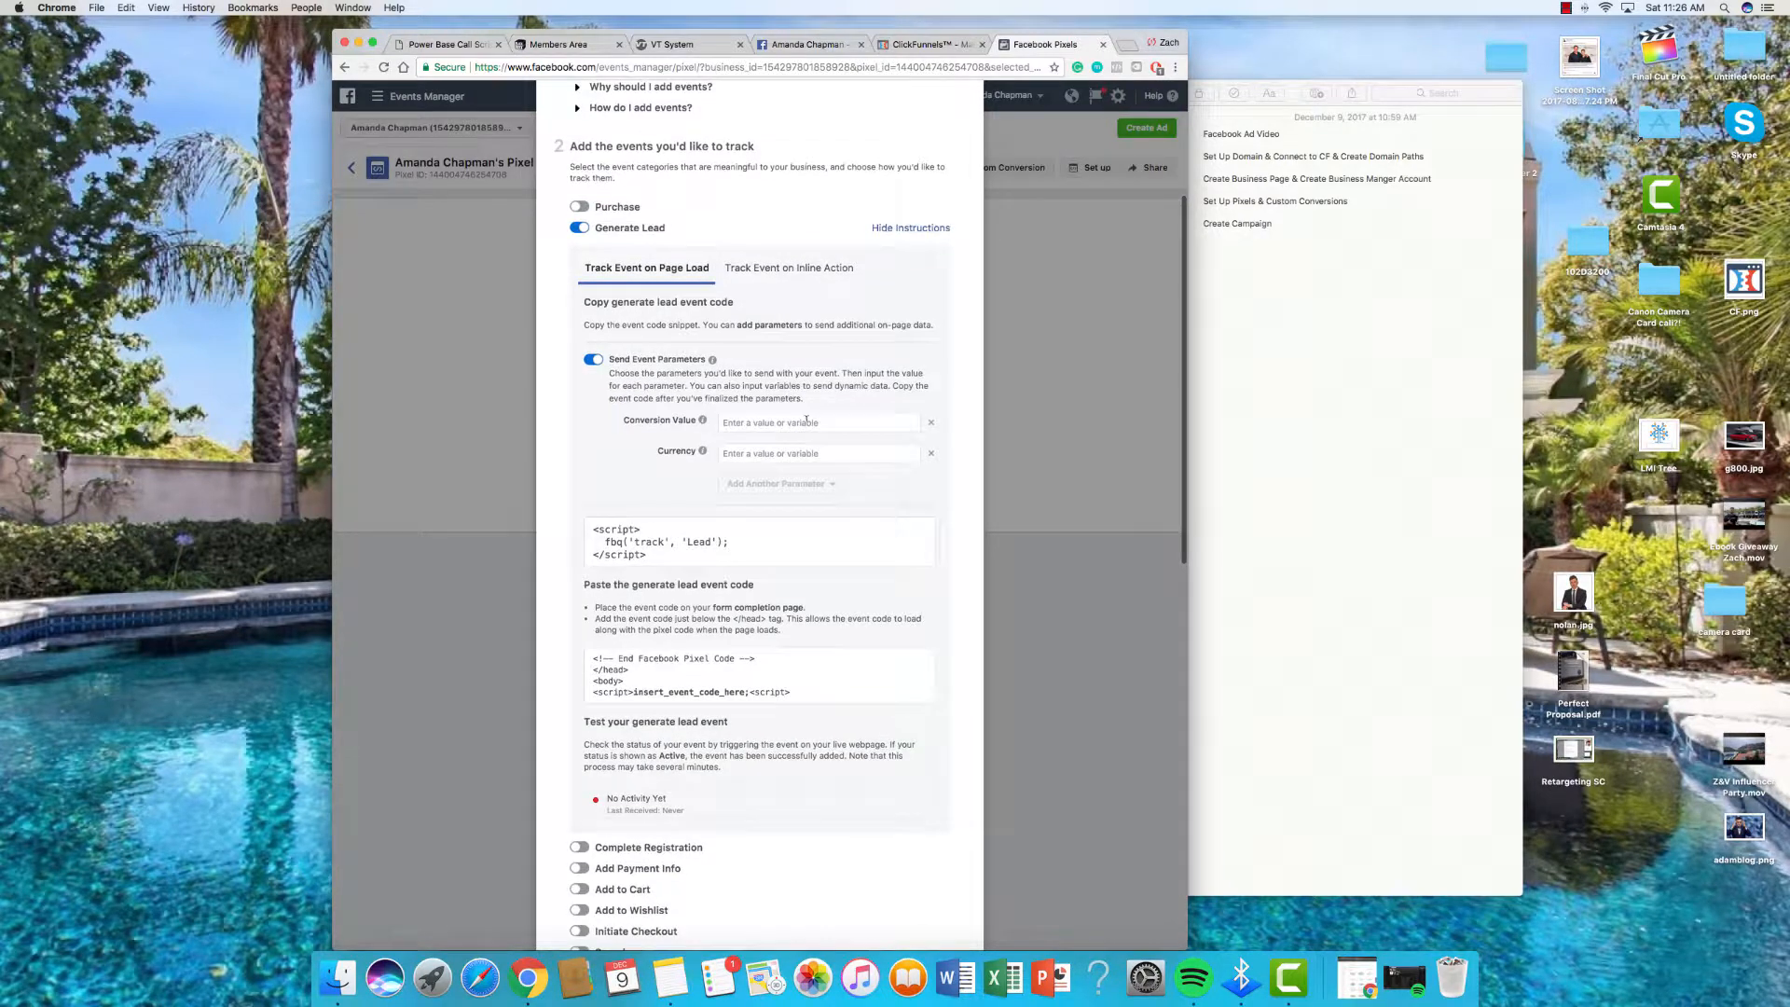
Step: Set Generate Lead's value to 0.00 in USD, copy its code, and open the Webinar Broadcast Room step
left_click(806, 421)
type("00")
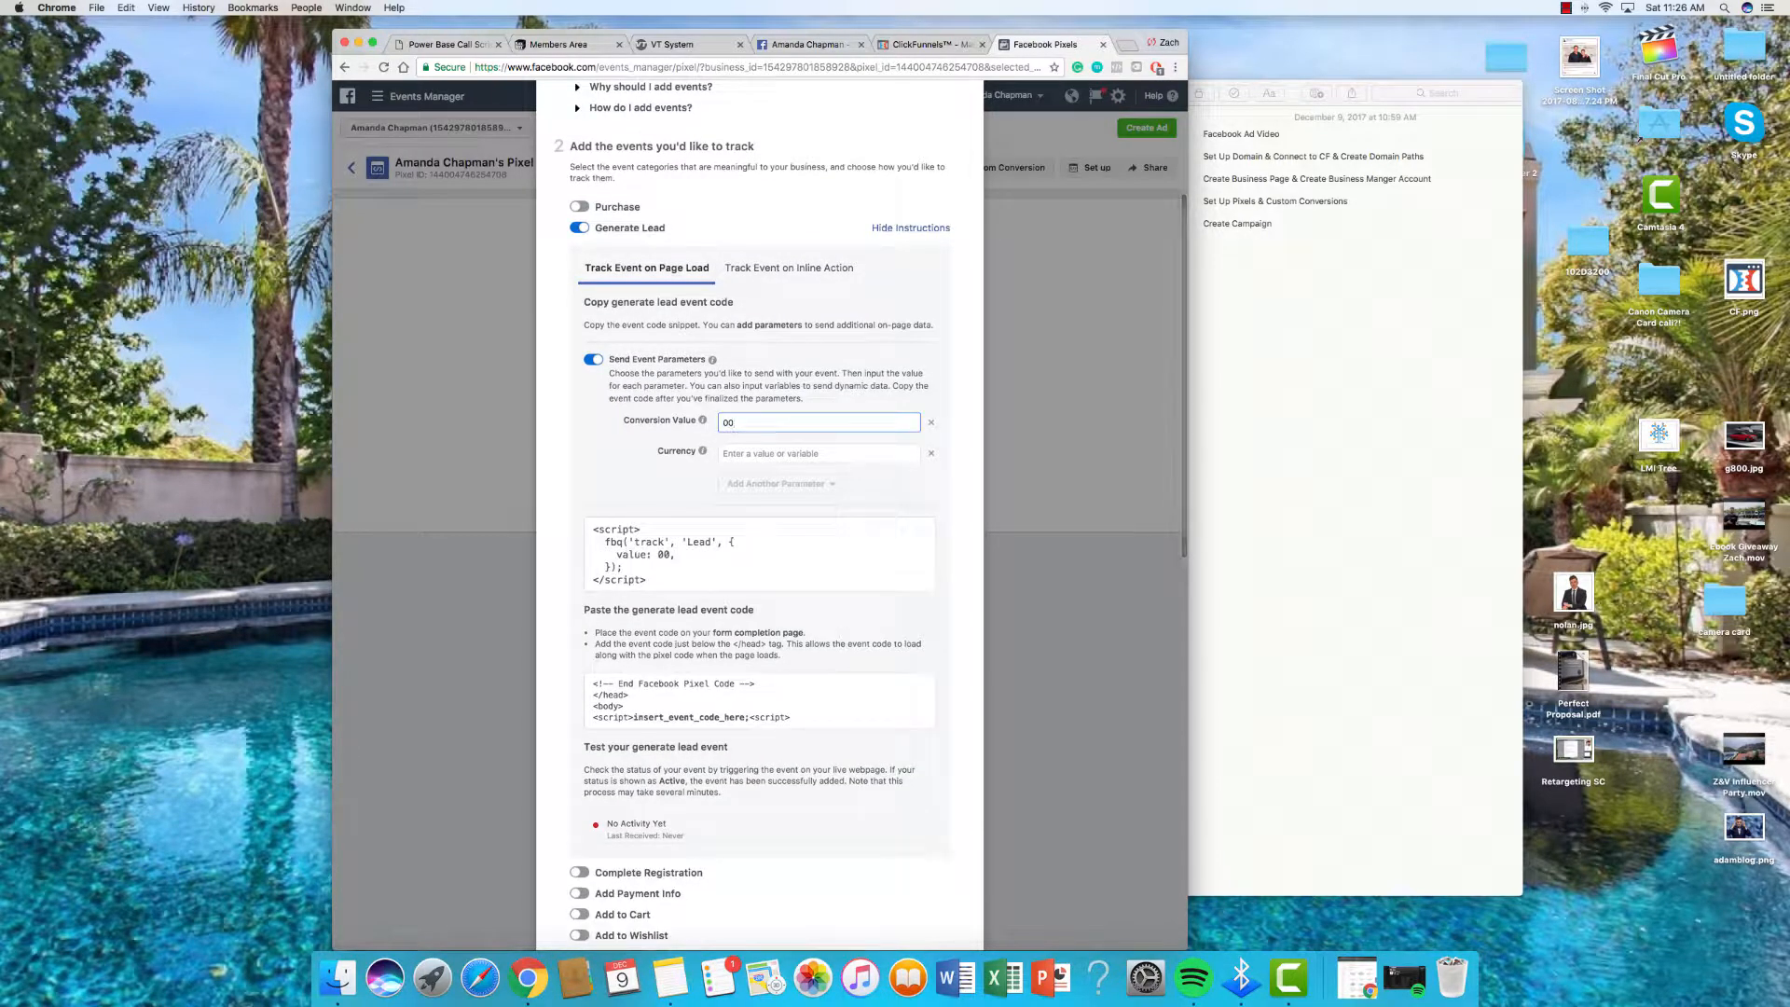
key("BackSpace")
type(".")
key("Tab")
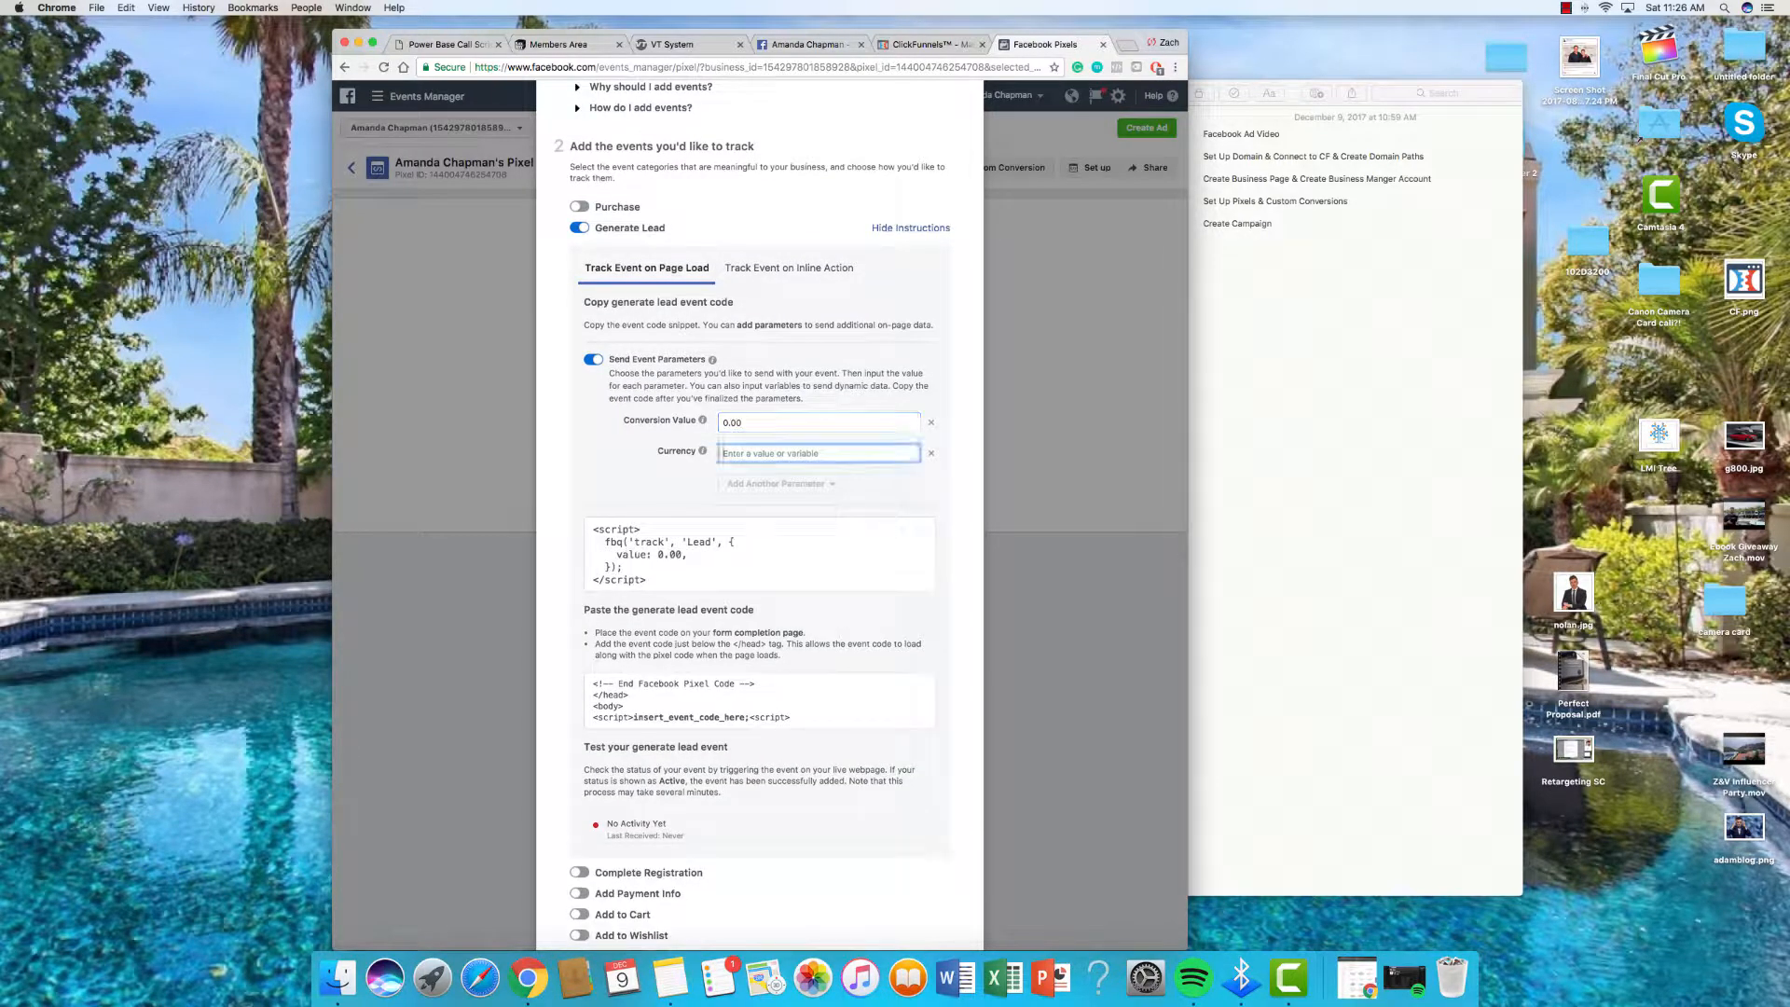
type("USD")
left_click(781, 554)
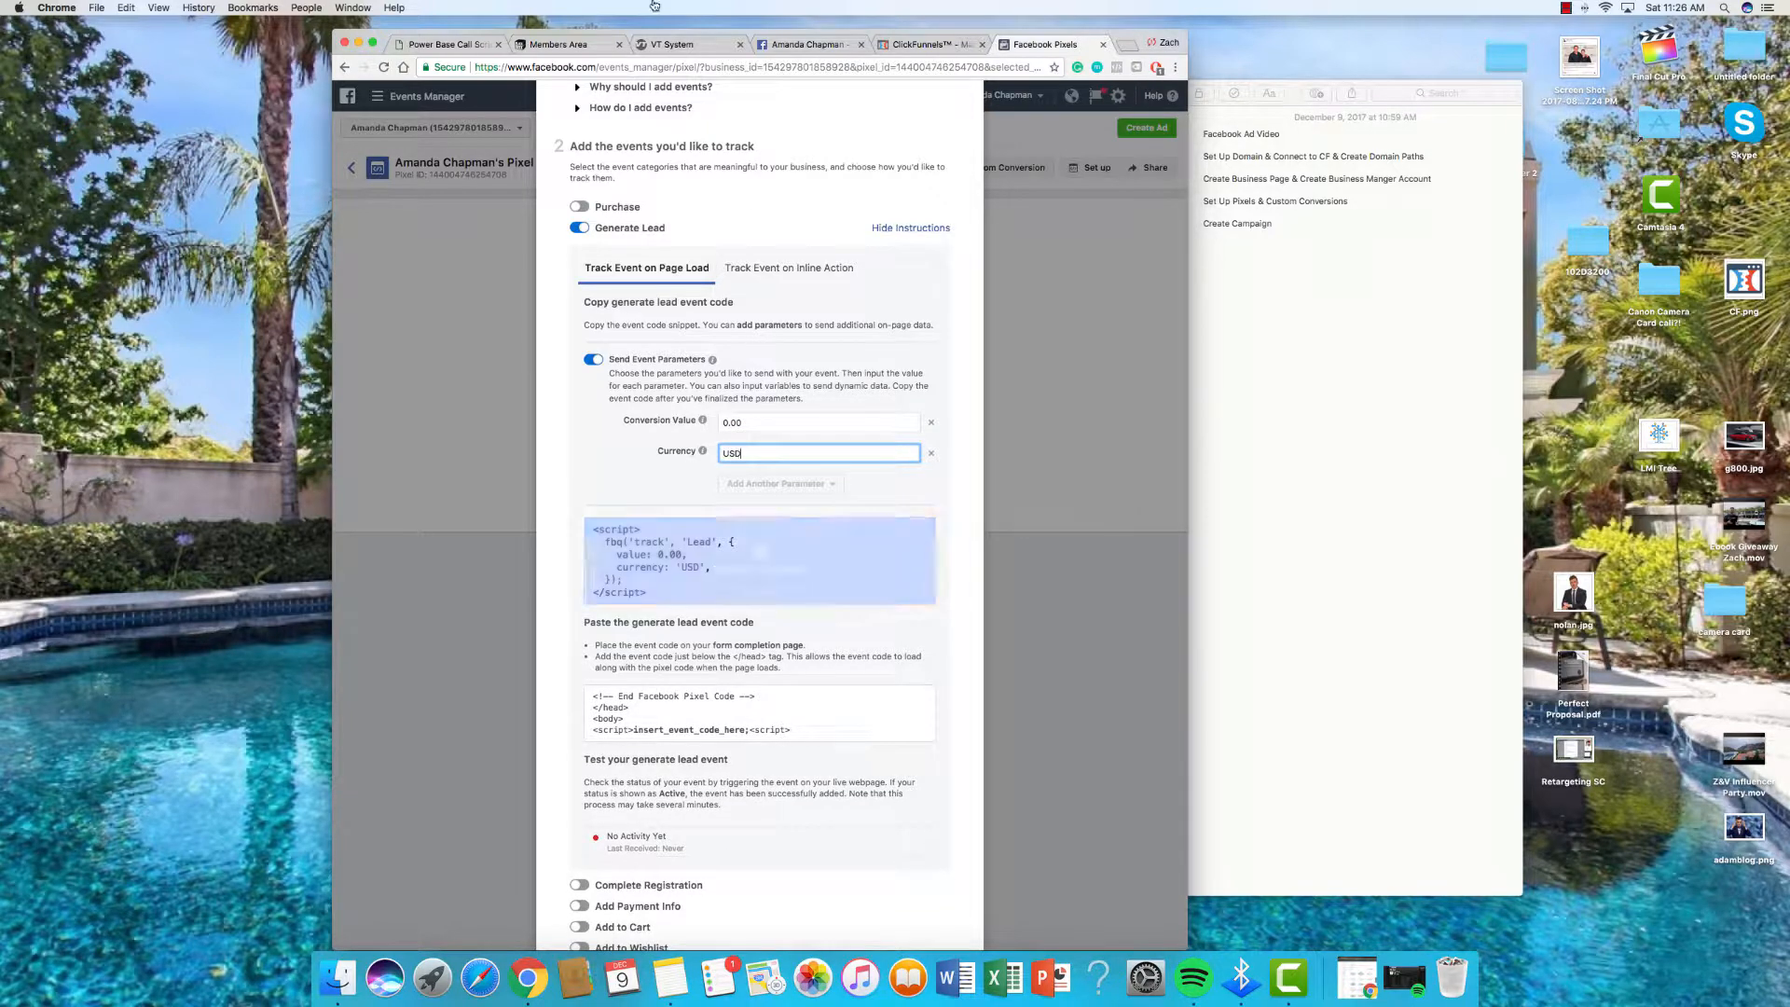
left_click(917, 49)
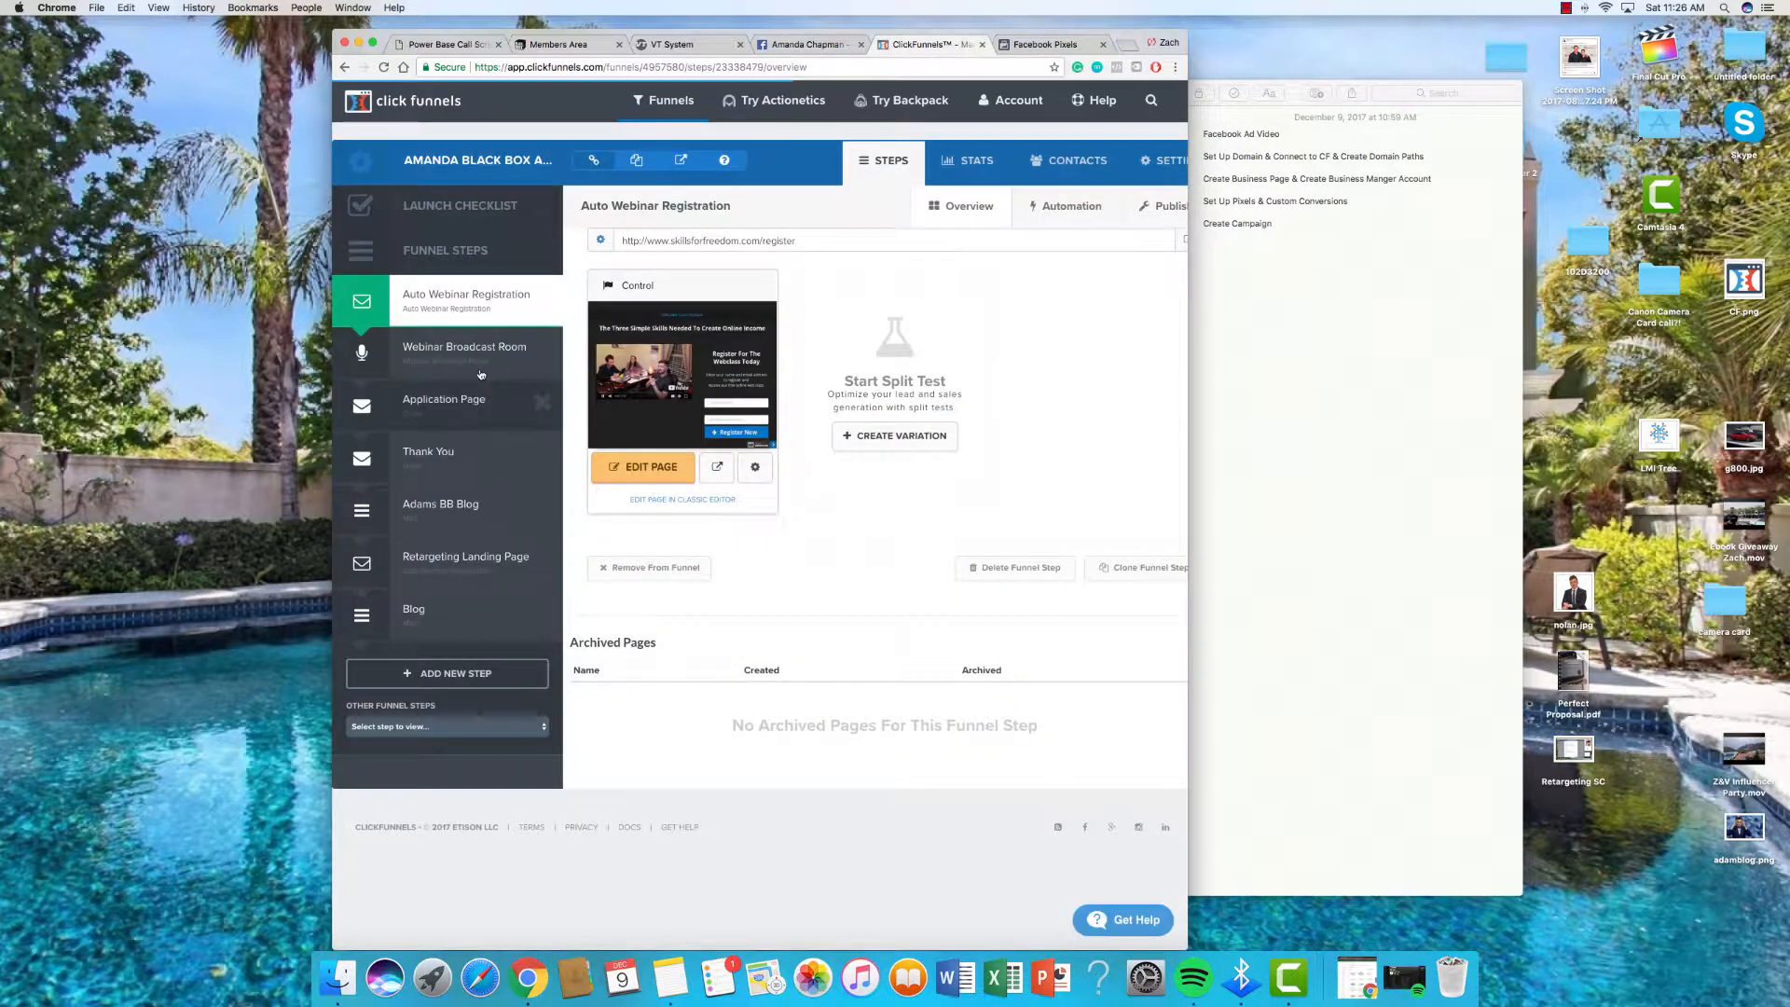
left_click(492, 380)
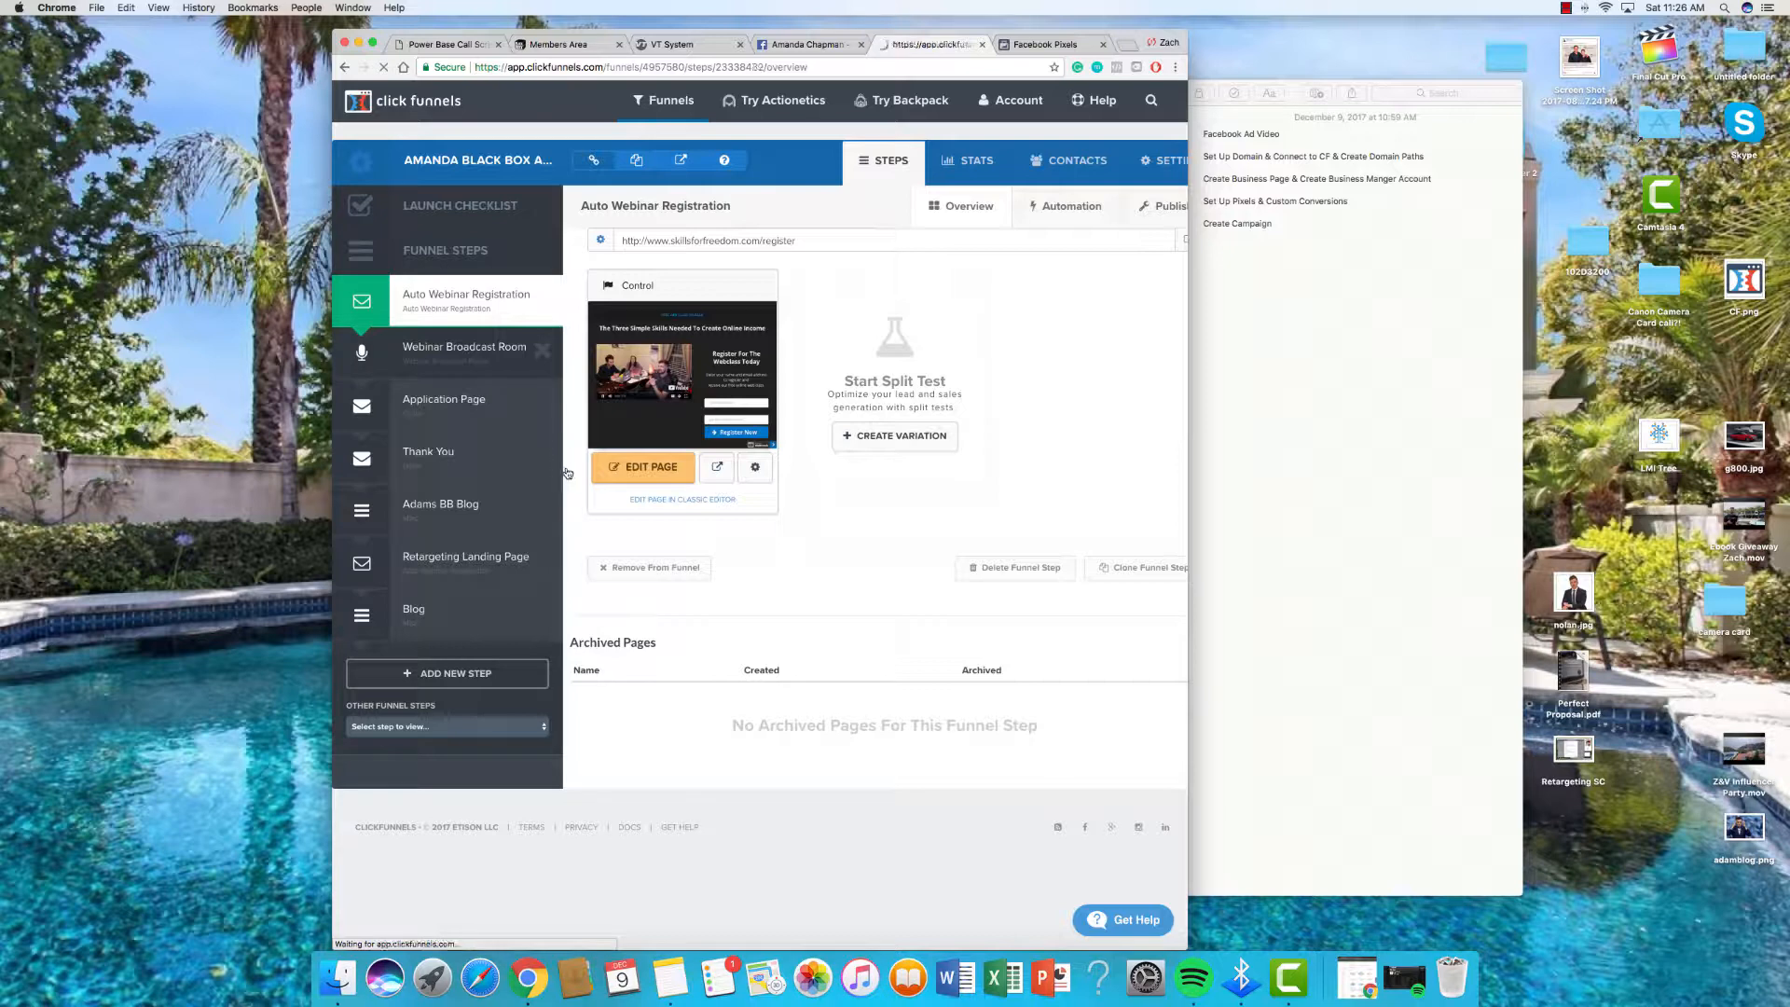
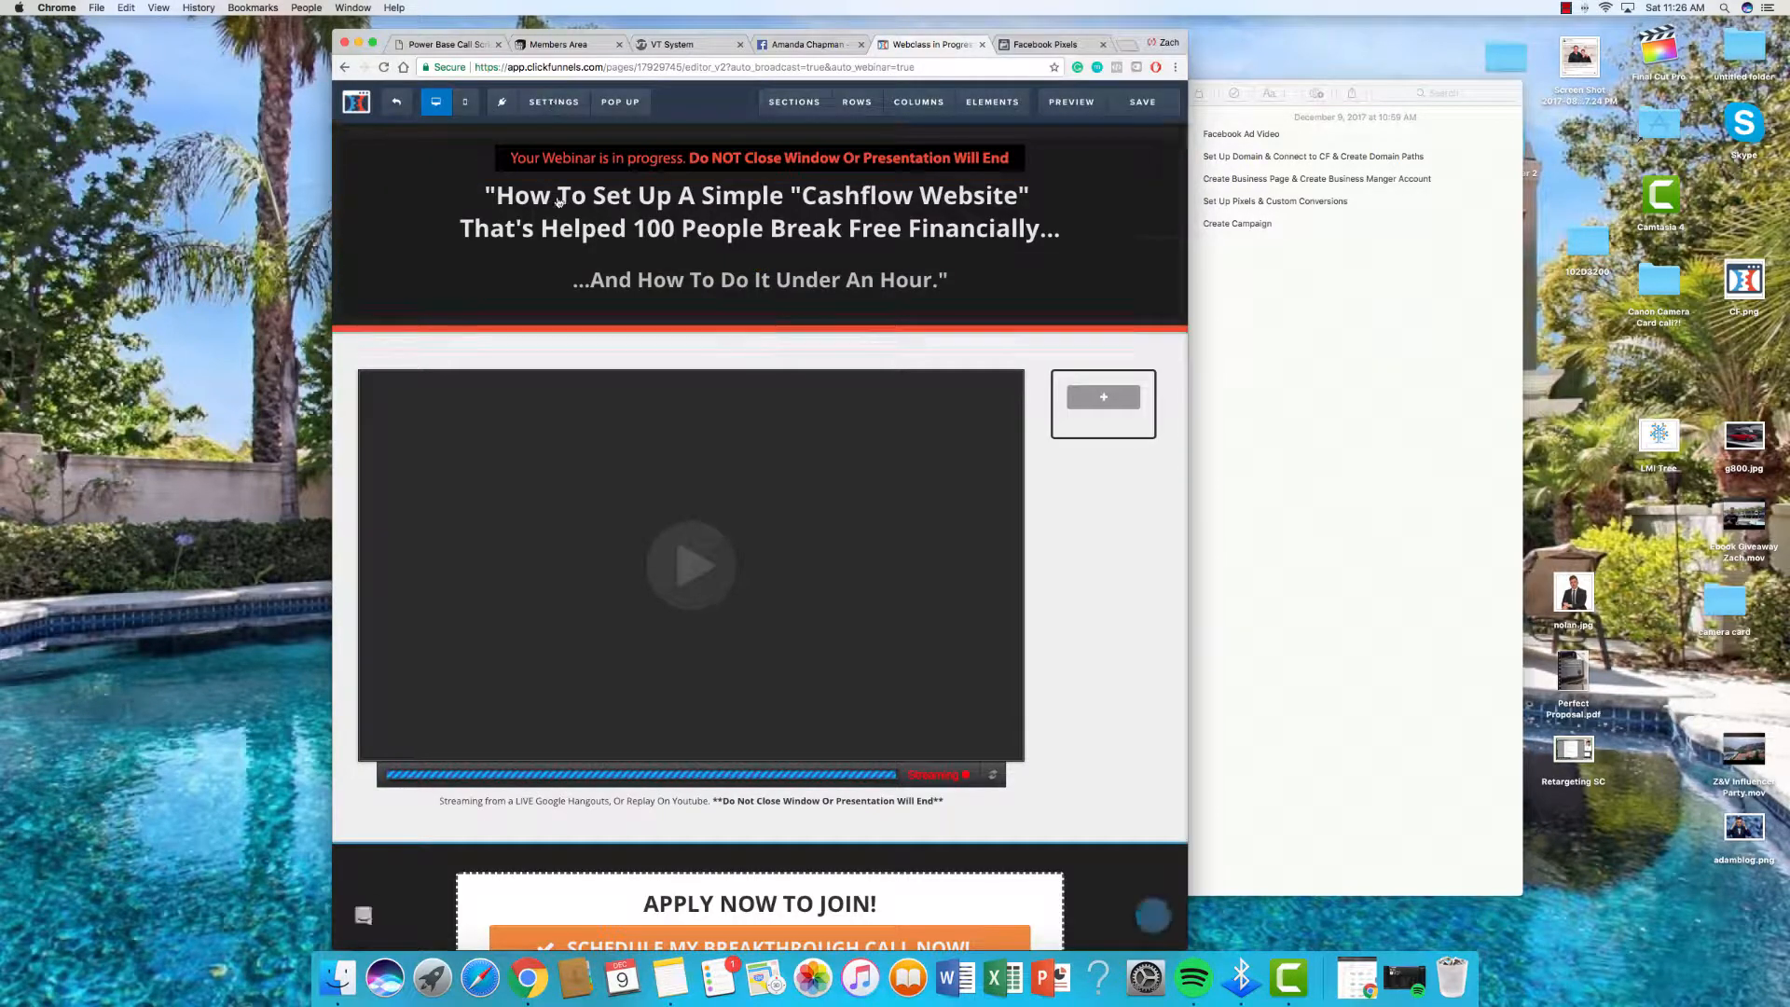
Step: Check that the Webinar Broadcast Room header holds the fbq Lead script, then save the page
mouse_move(552, 106)
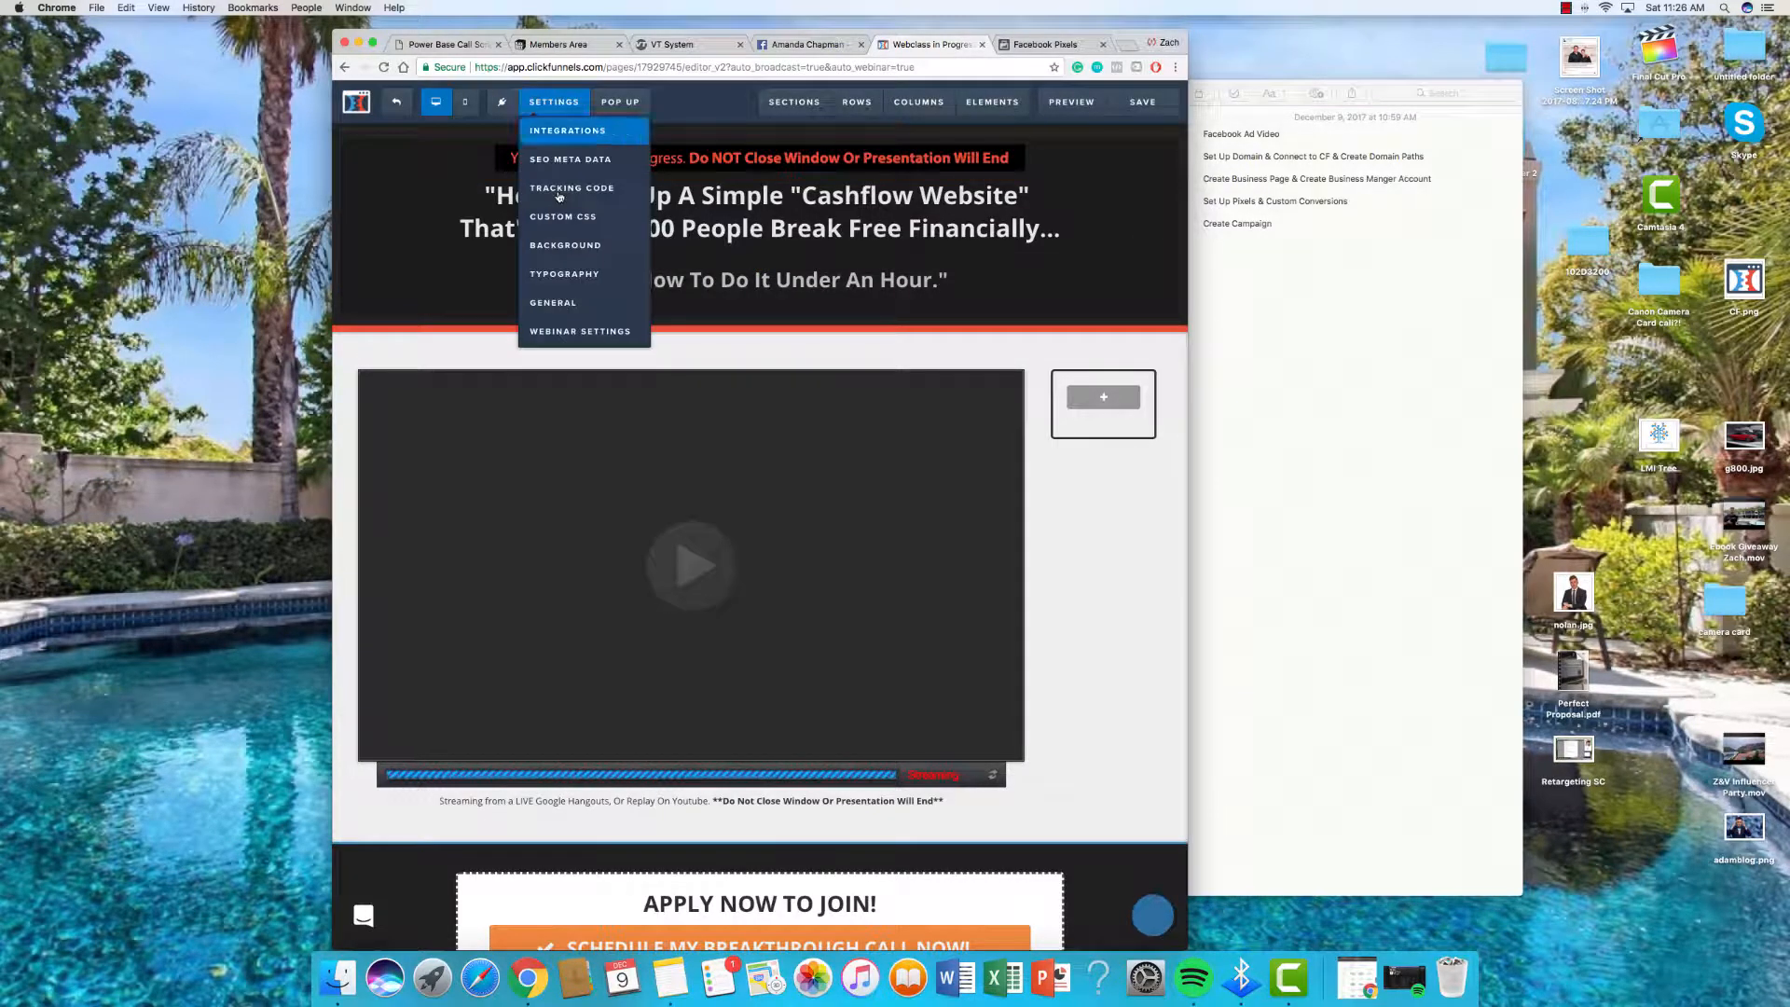
left_click(554, 203)
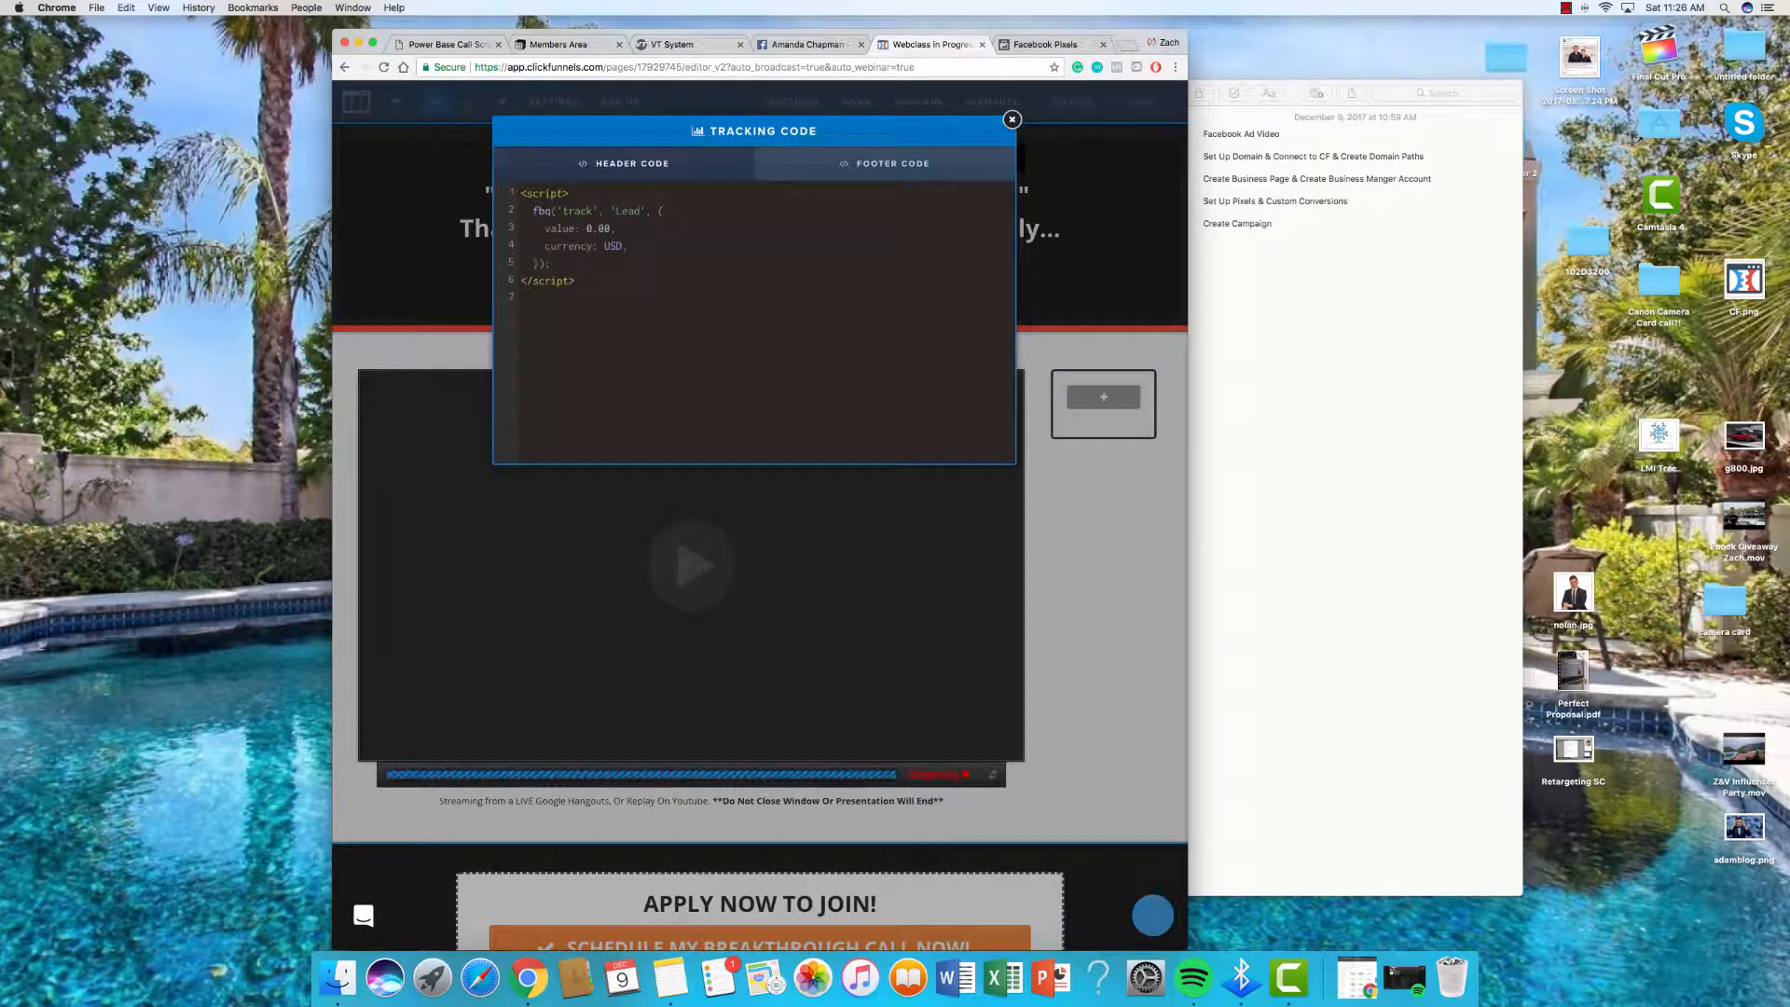
key("super+a")
left_click(681, 401)
left_click(1139, 109)
left_click(1143, 103)
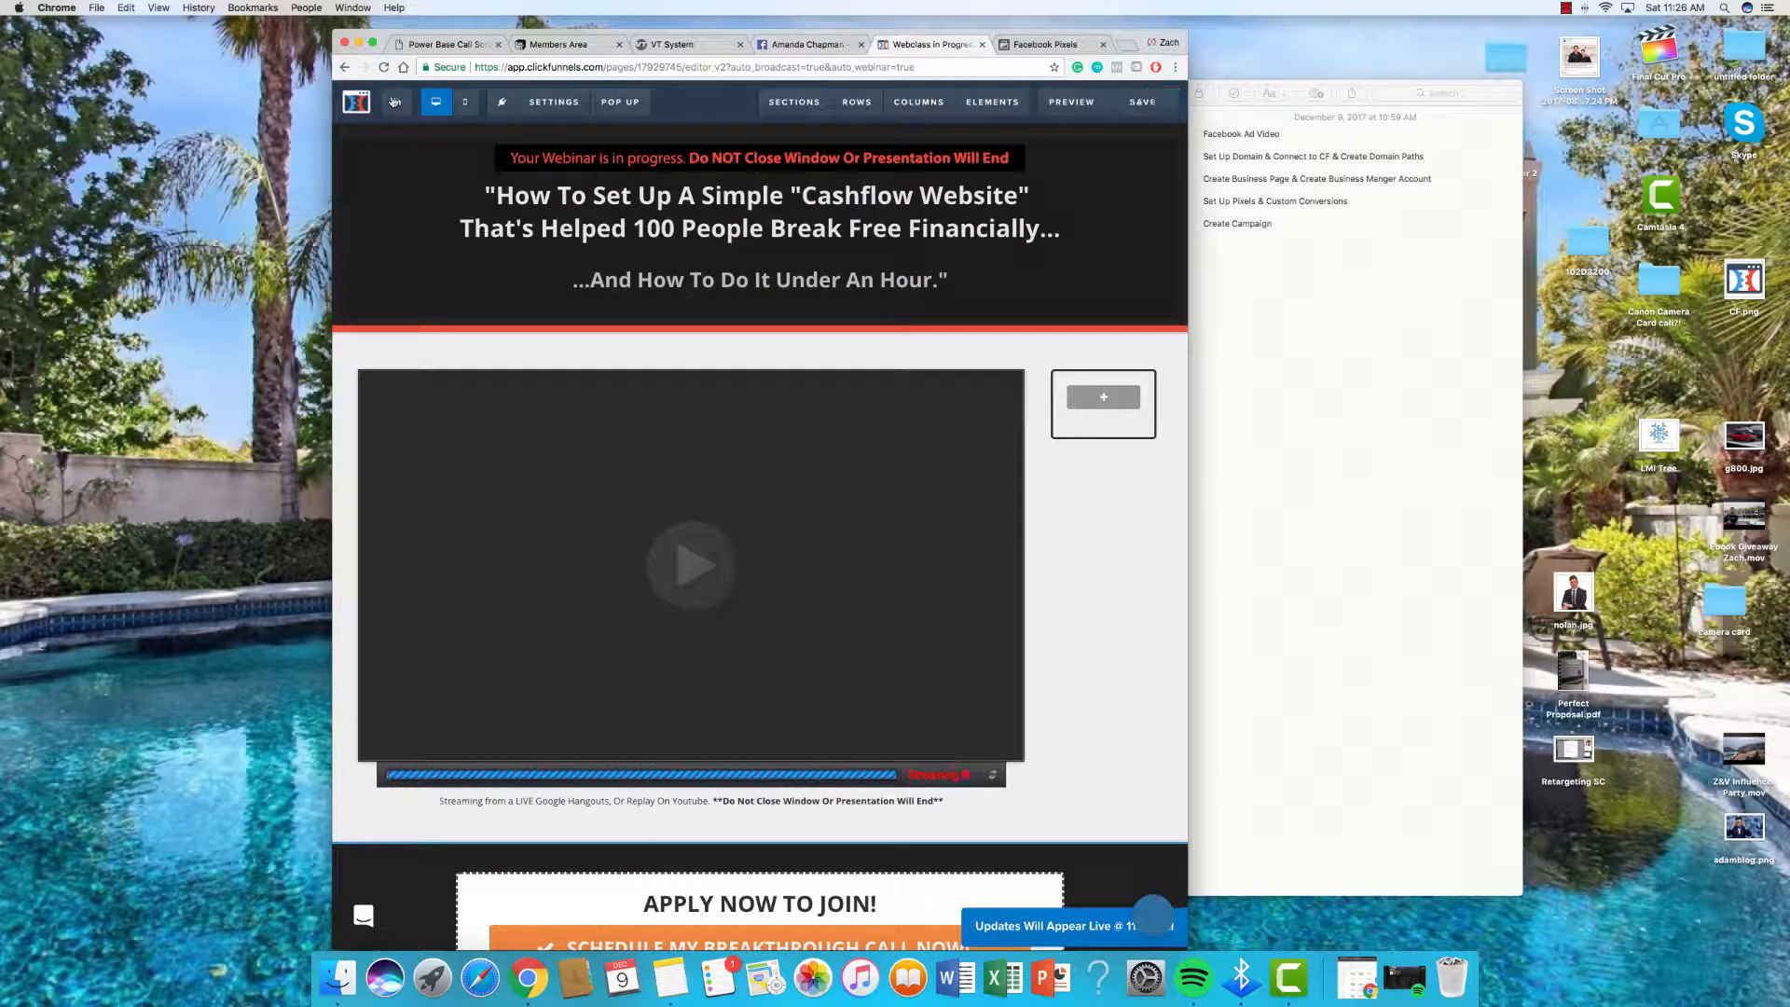
Step: Enable Complete Registration with value 0.00 in USD and copy its event code
left_click(1035, 43)
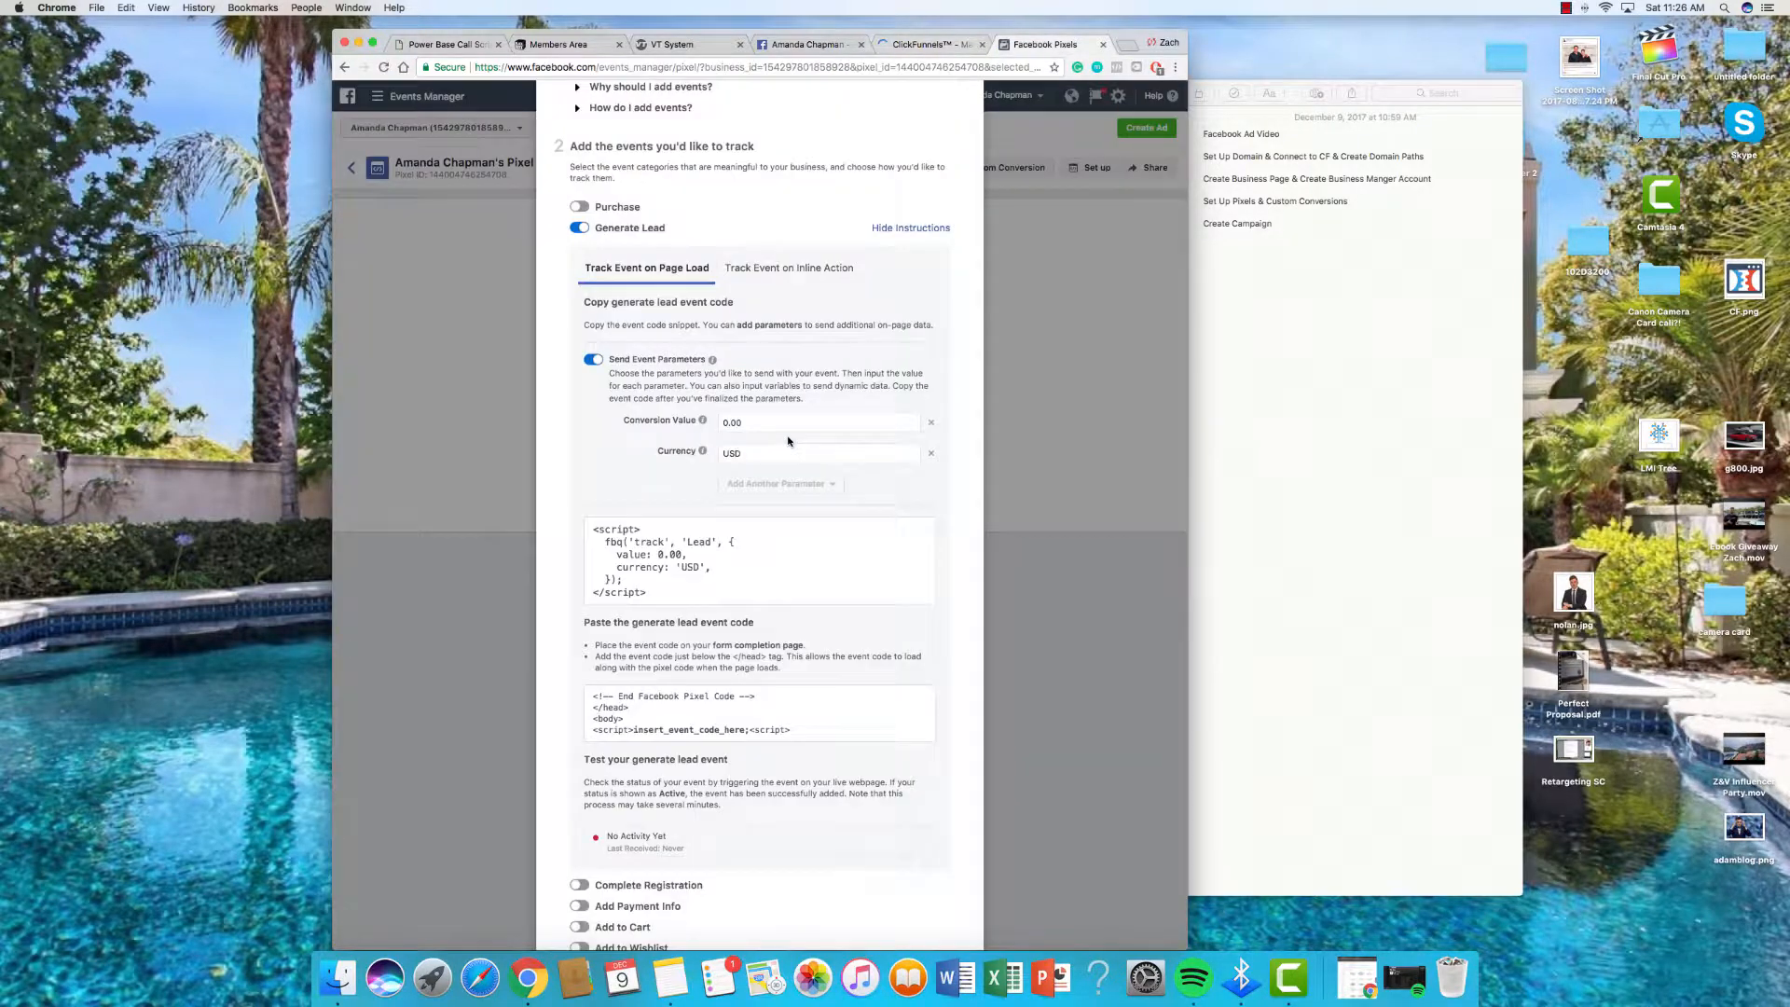
scroll(784, 438, "down", 3)
scroll(784, 438, "down", 2)
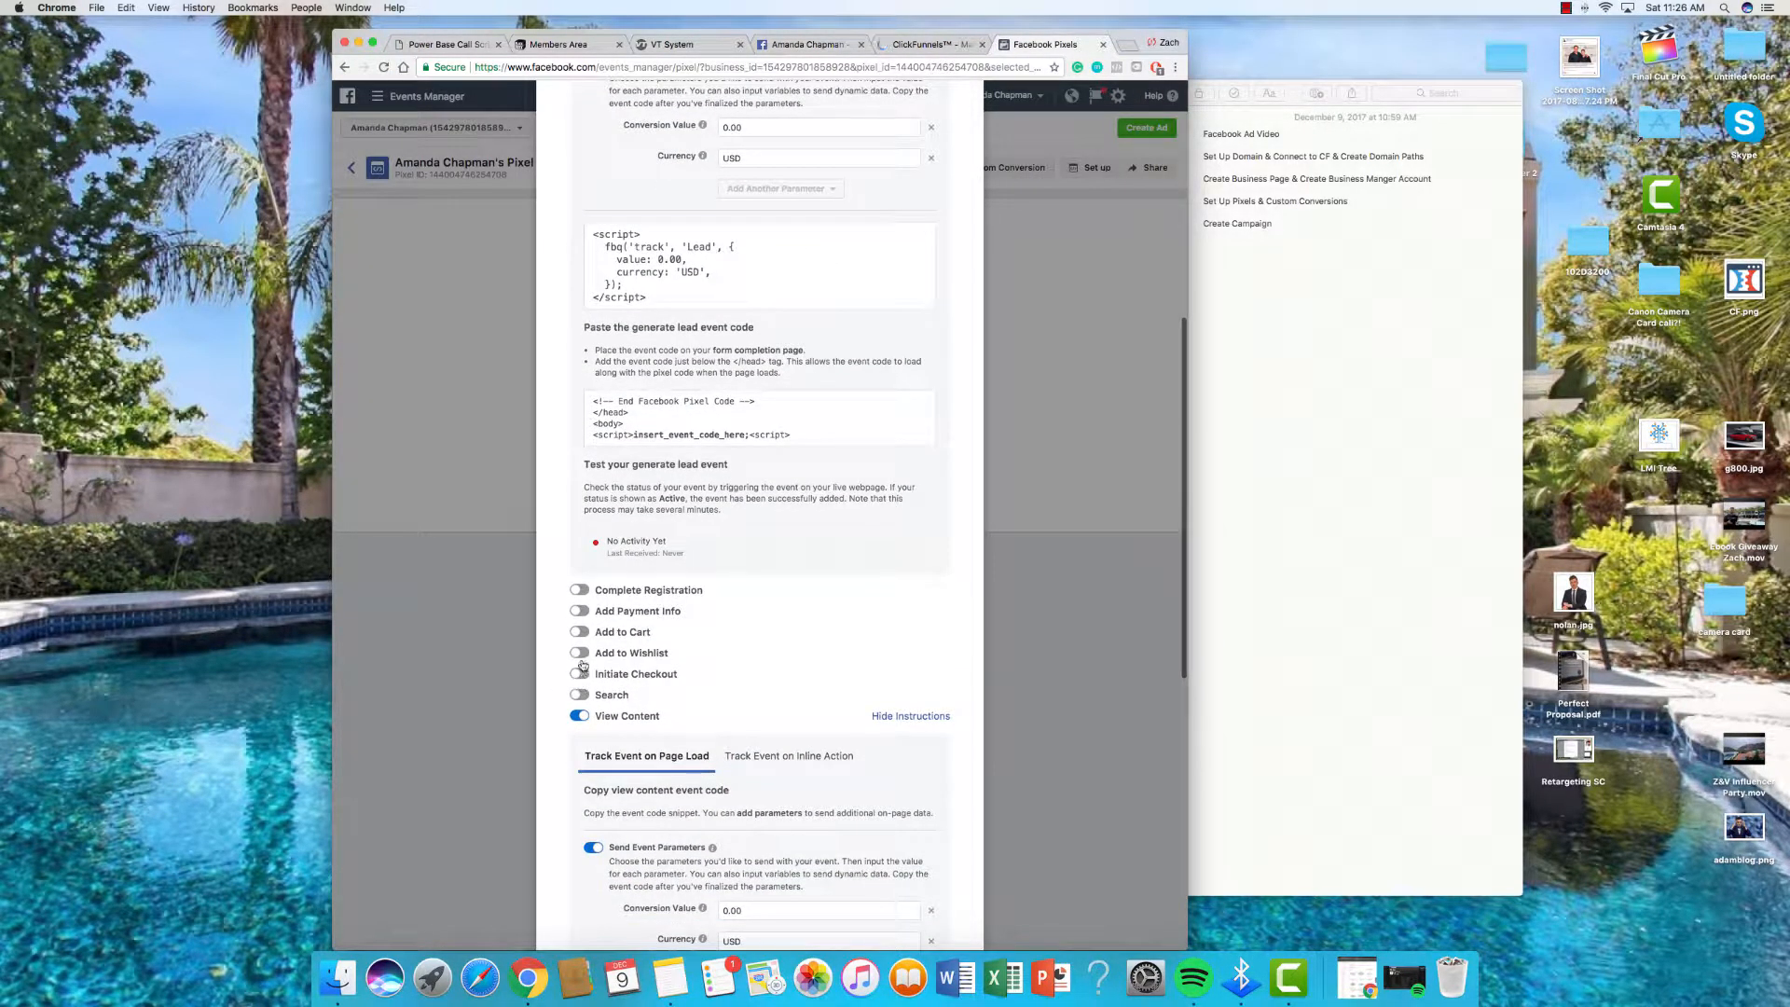
left_click(580, 592)
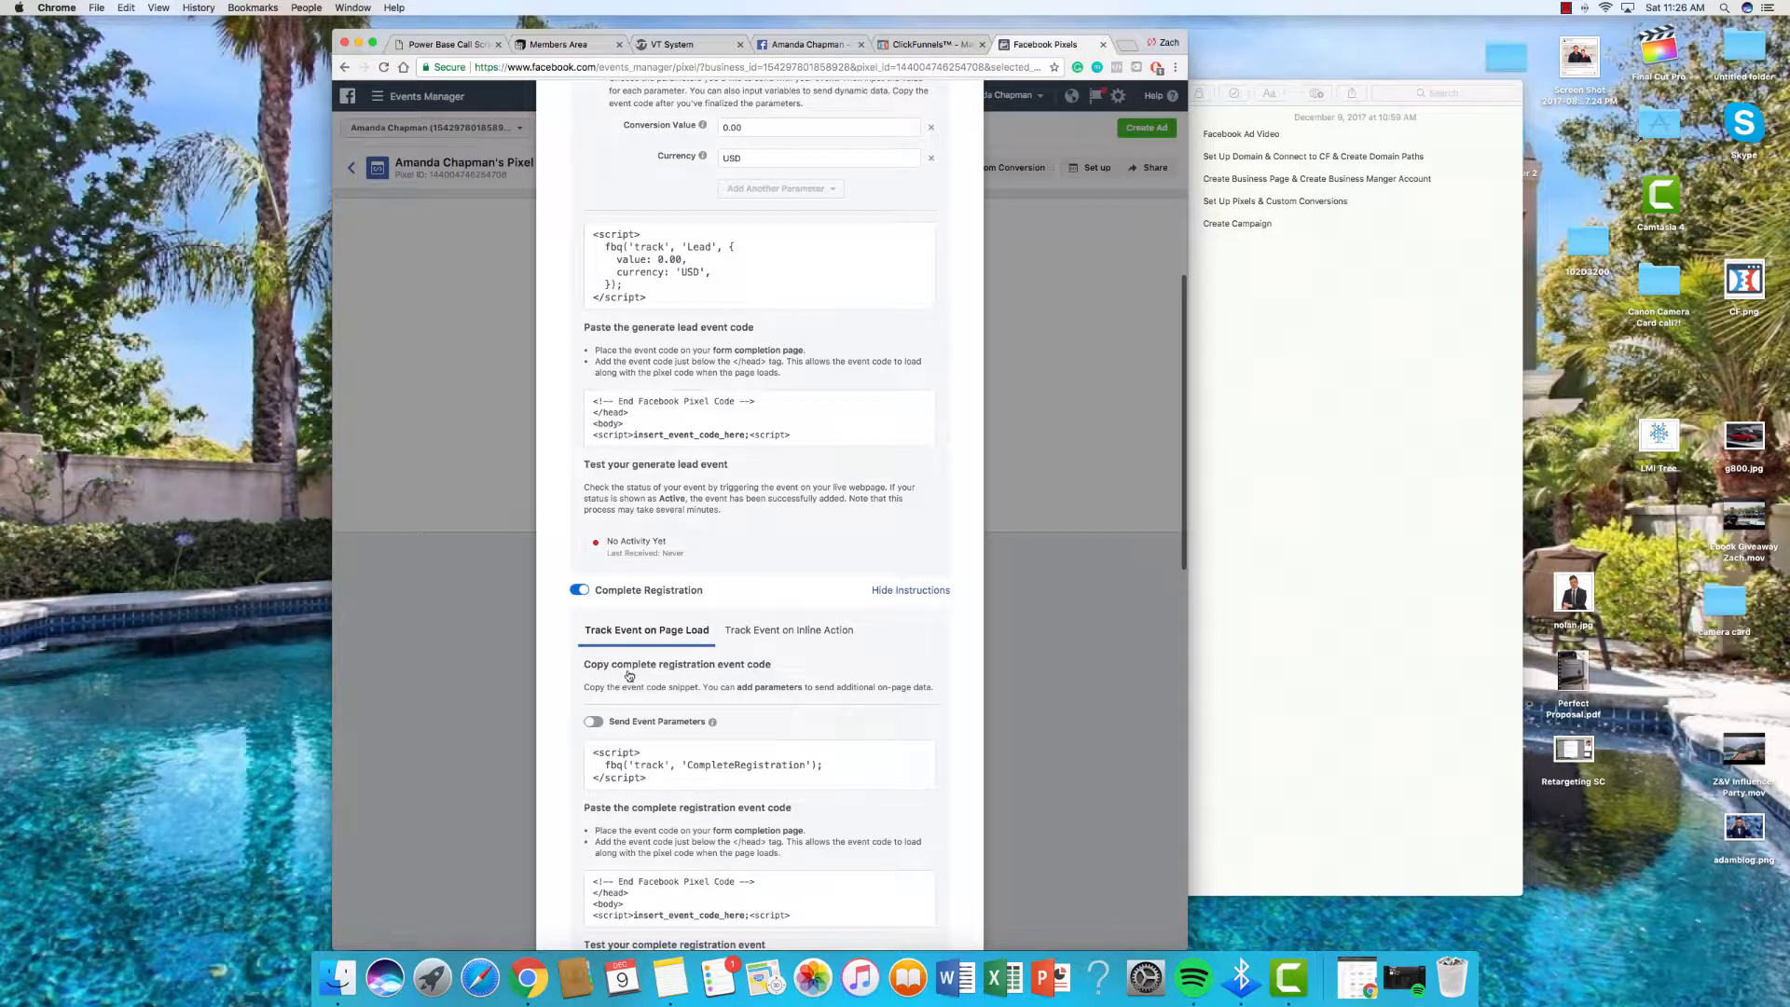
scroll(650, 676, "down", 2)
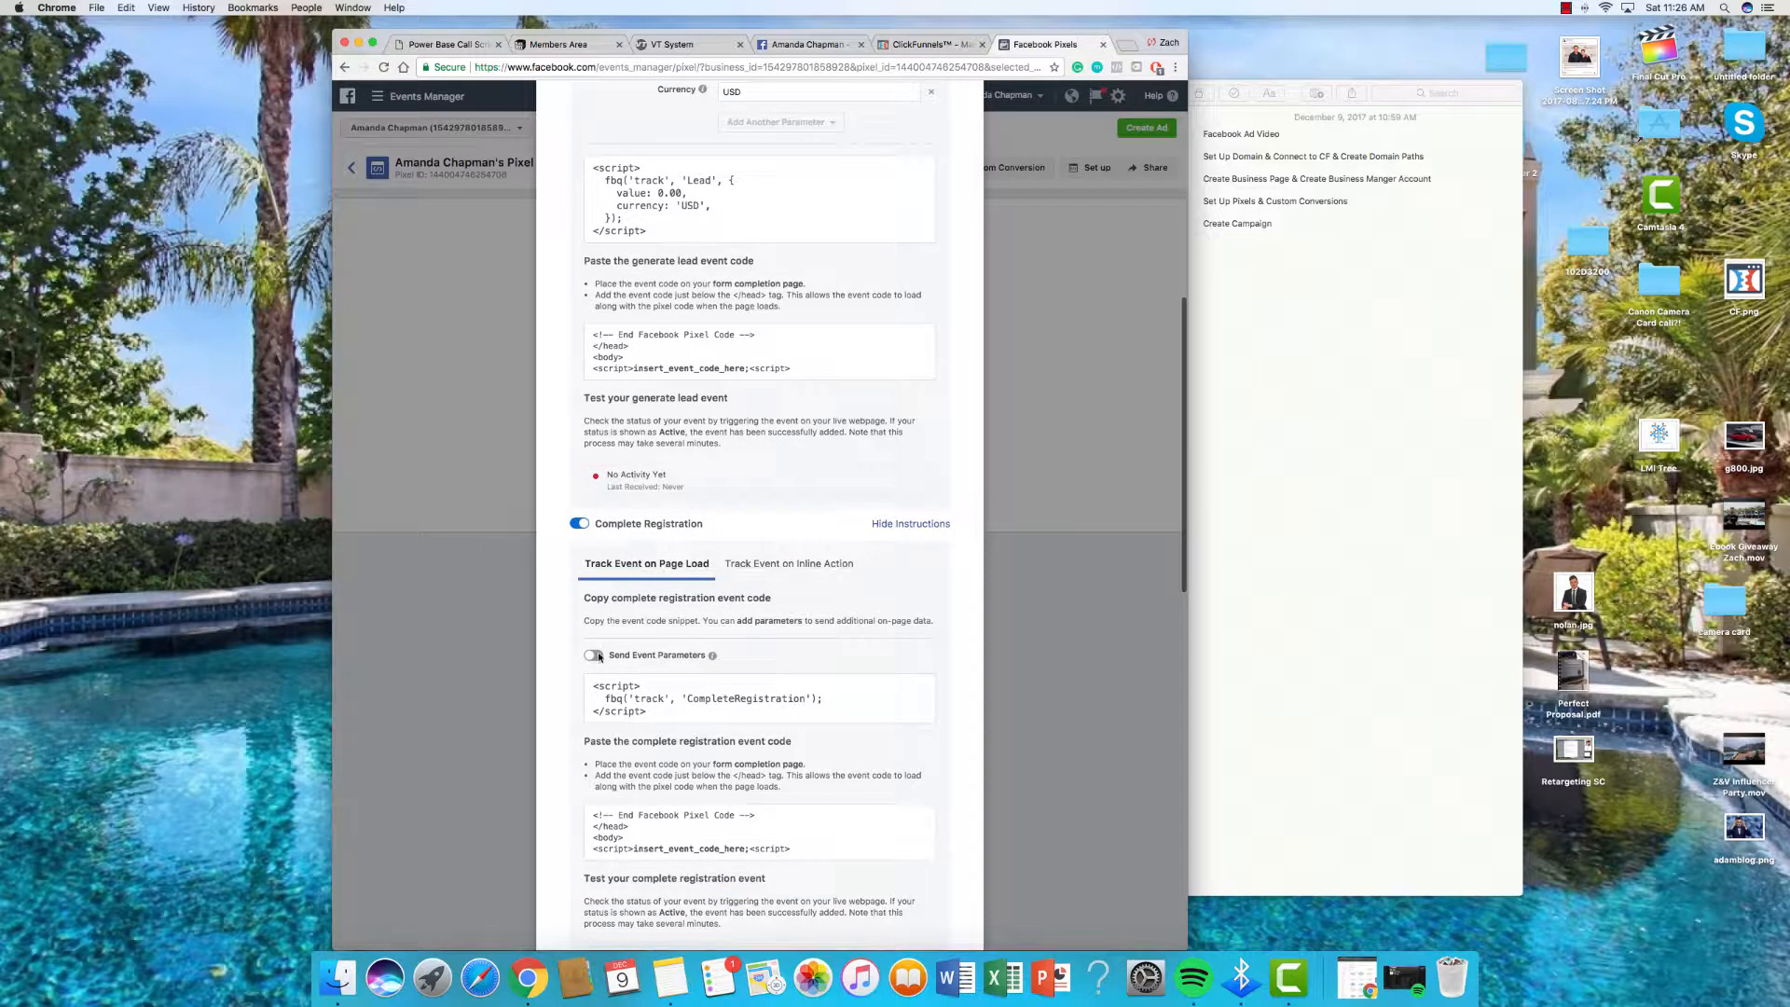
left_click(809, 716)
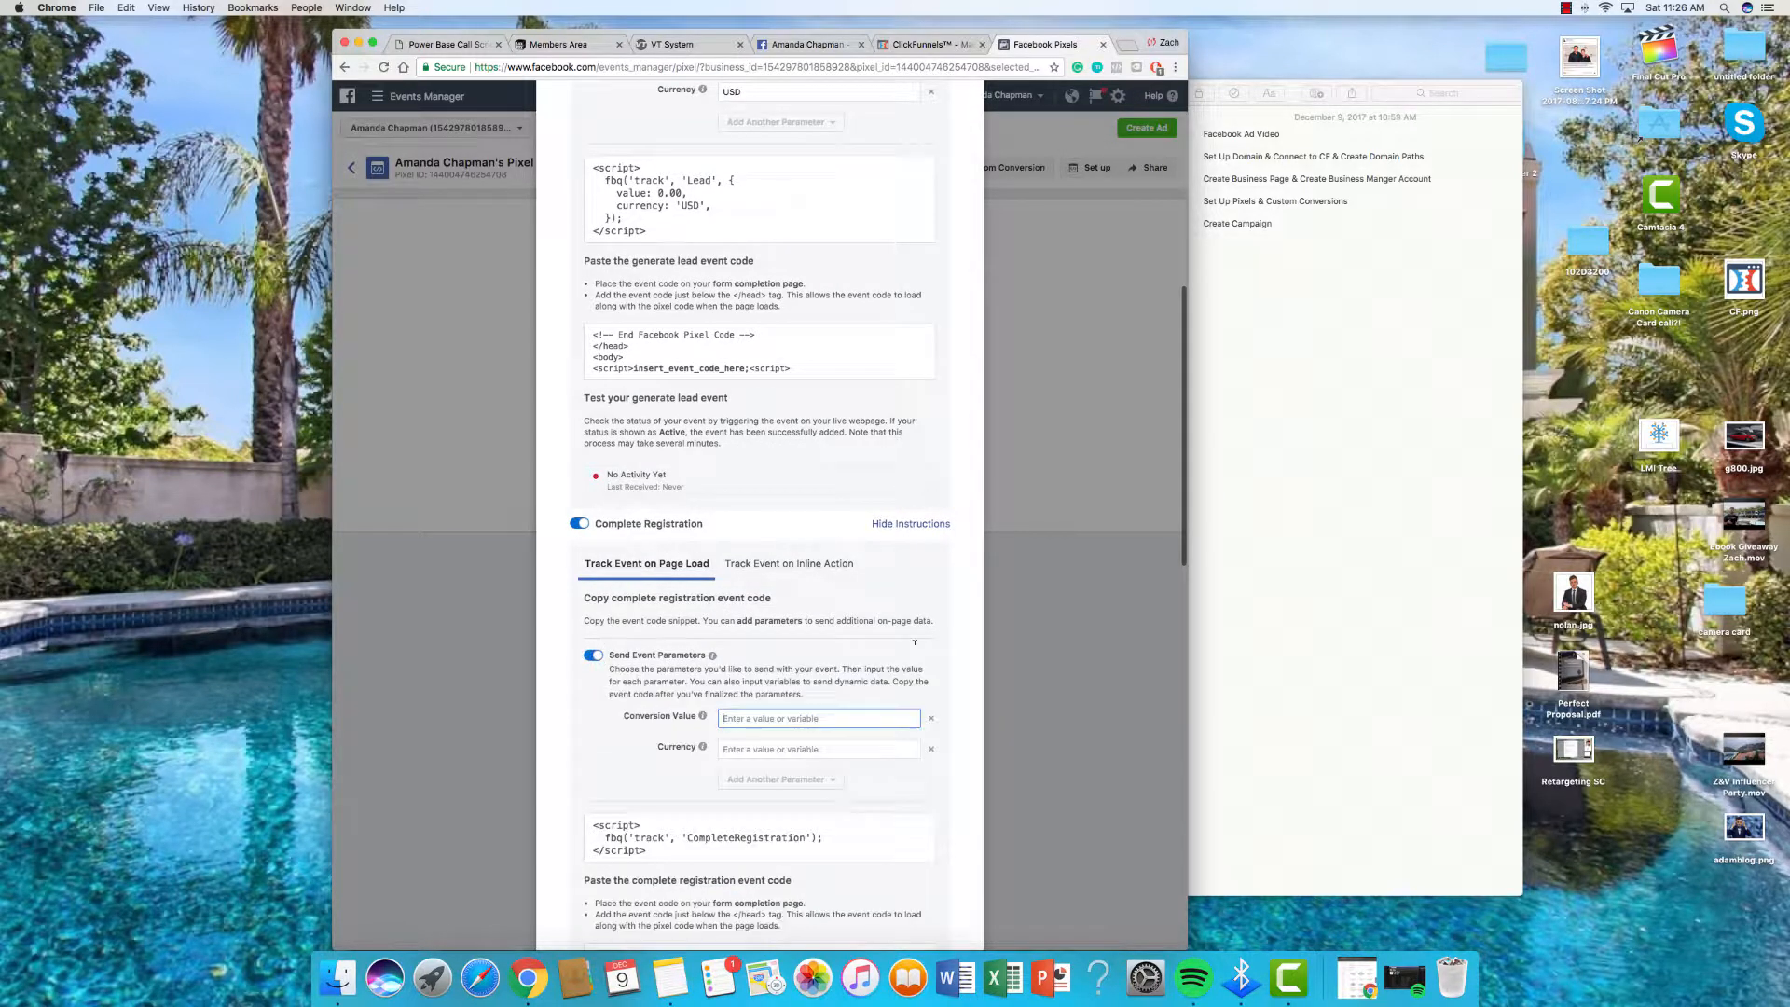
type("0")
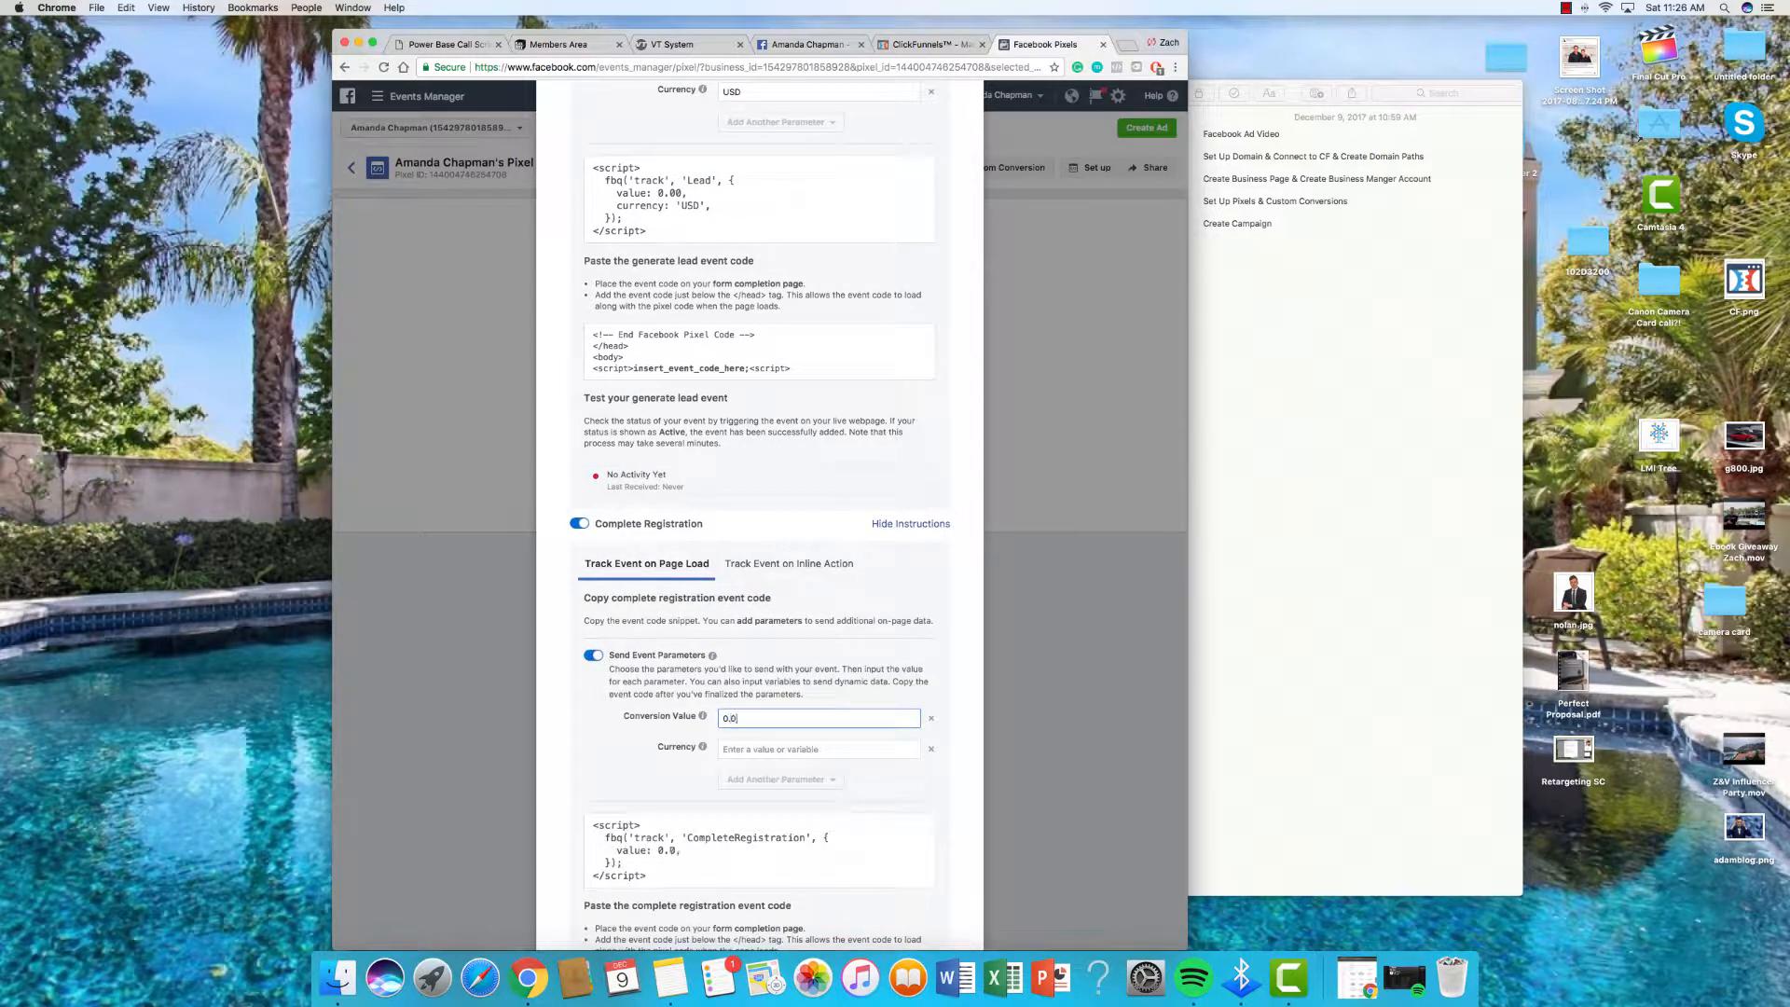
key("Tab")
key("Tab")
type("U")
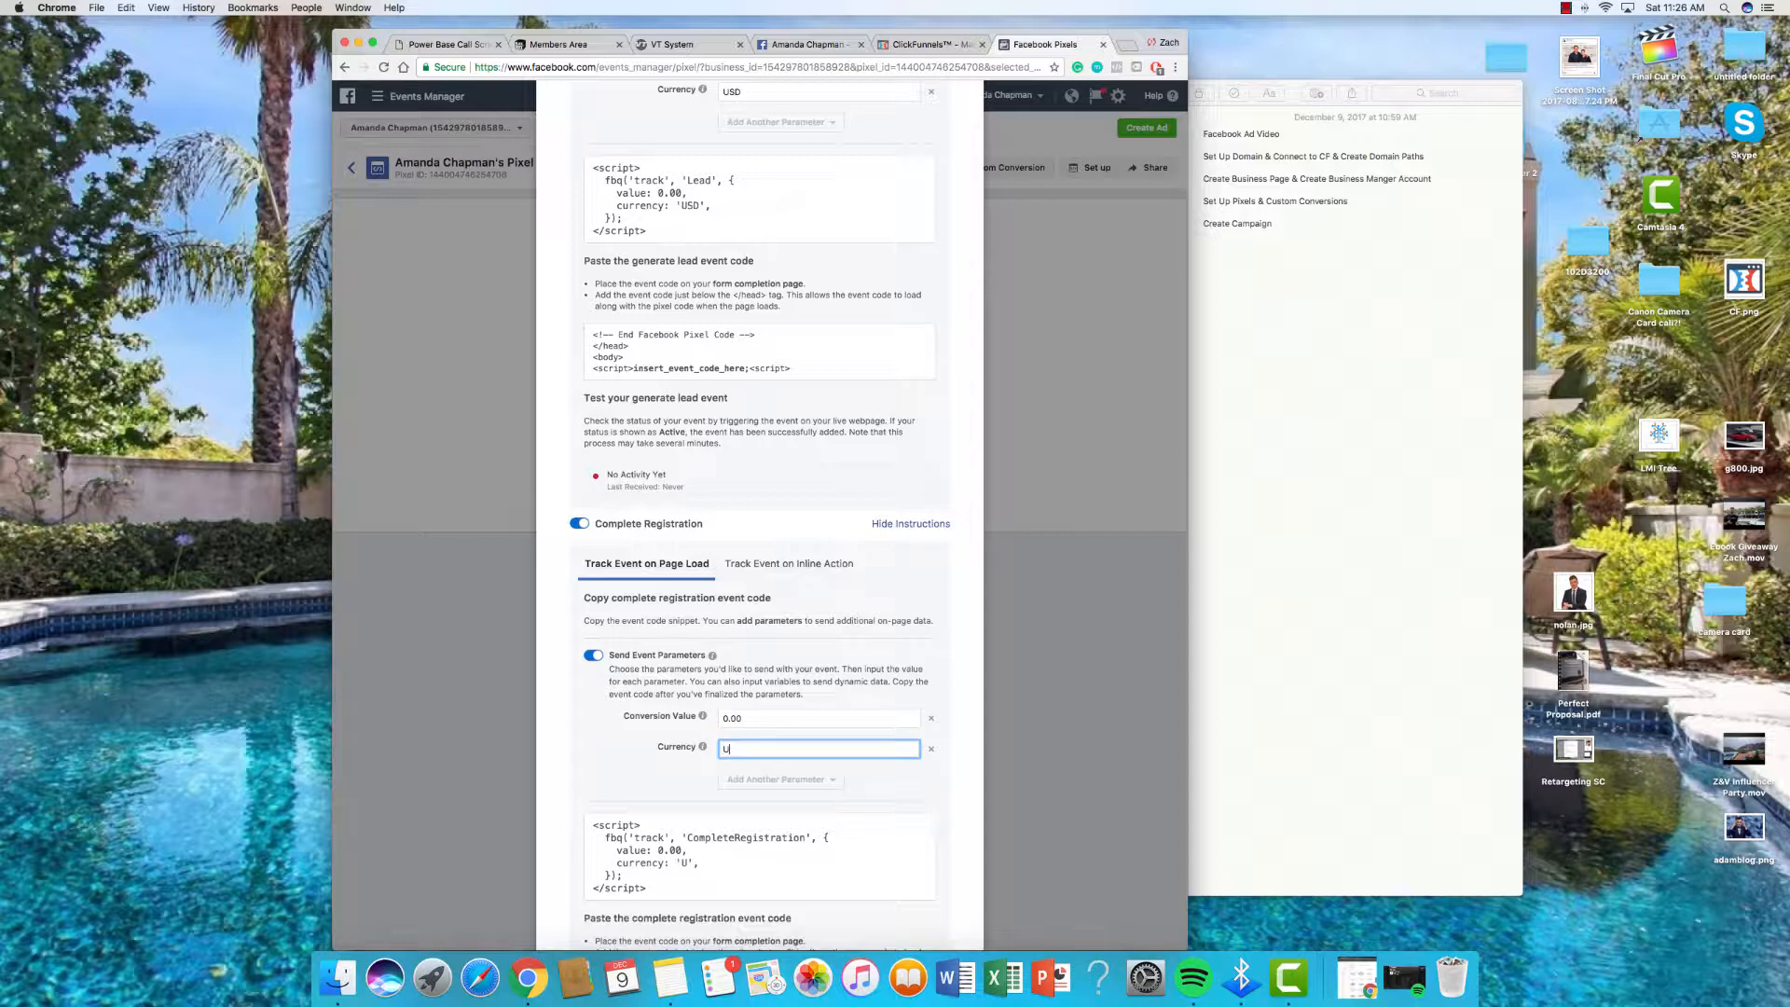
scroll(753, 743, "down", 5)
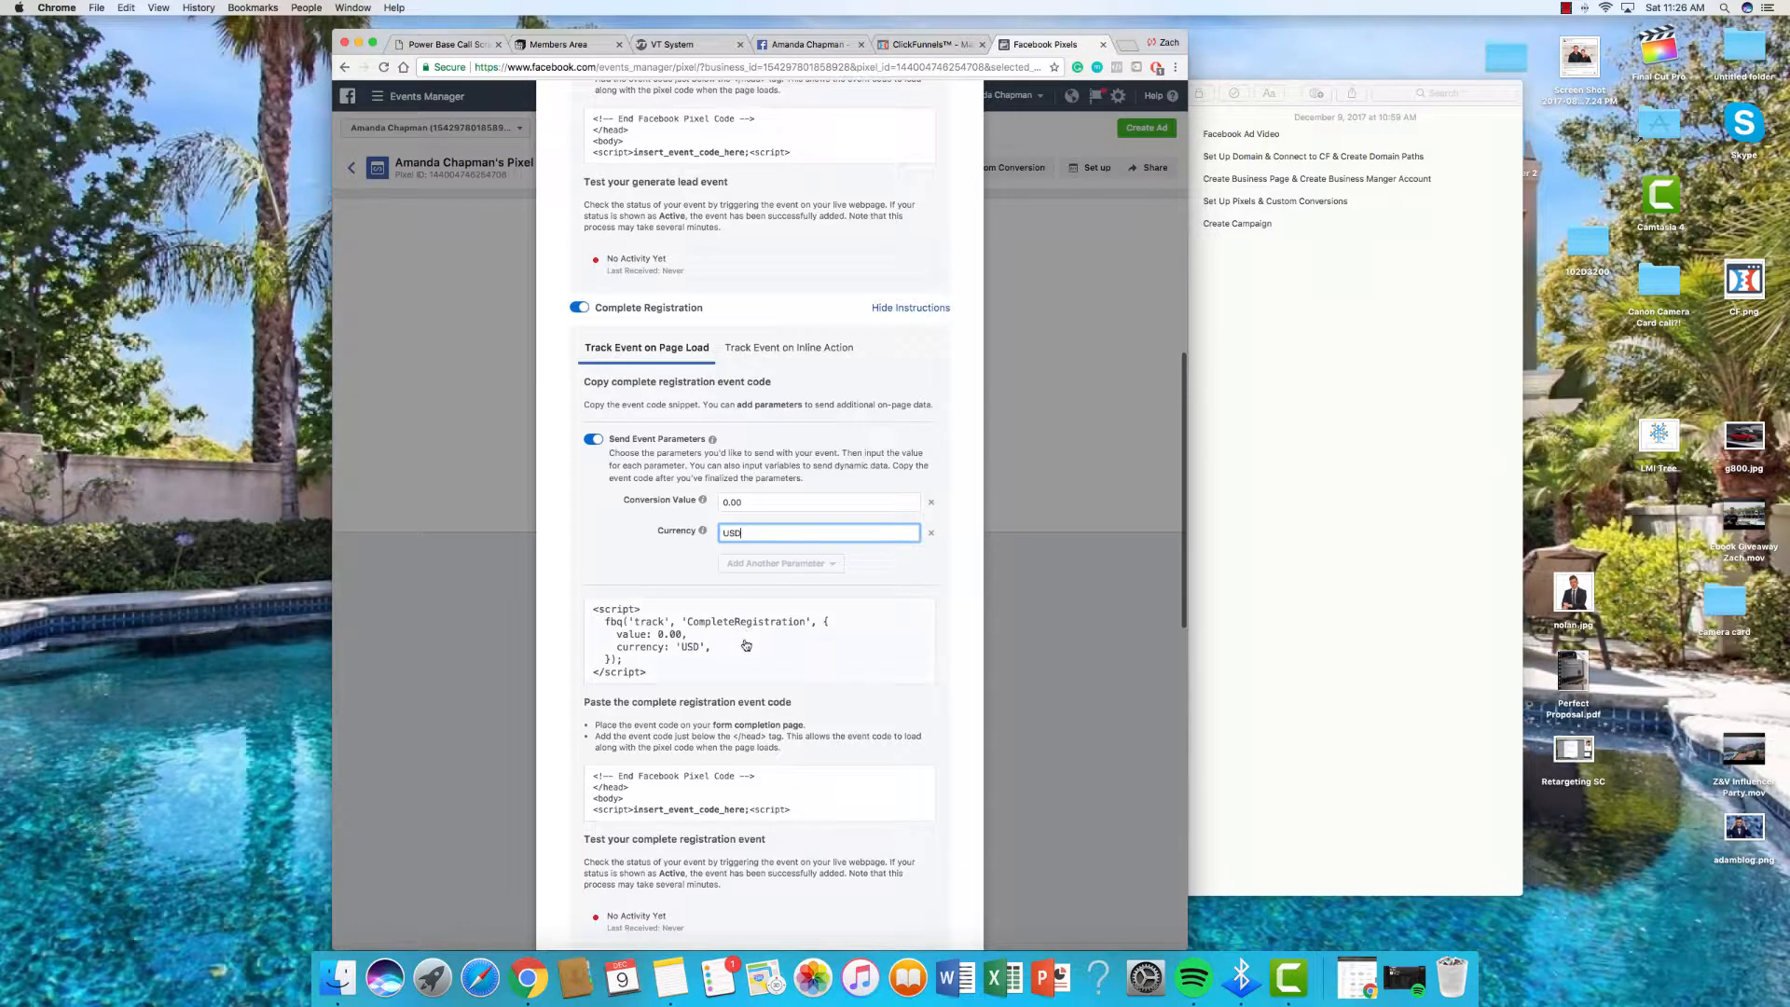
left_click(746, 645)
Step: Replace the Thank You page's header tracking code with the copied CompleteRegistration script
left_click(951, 45)
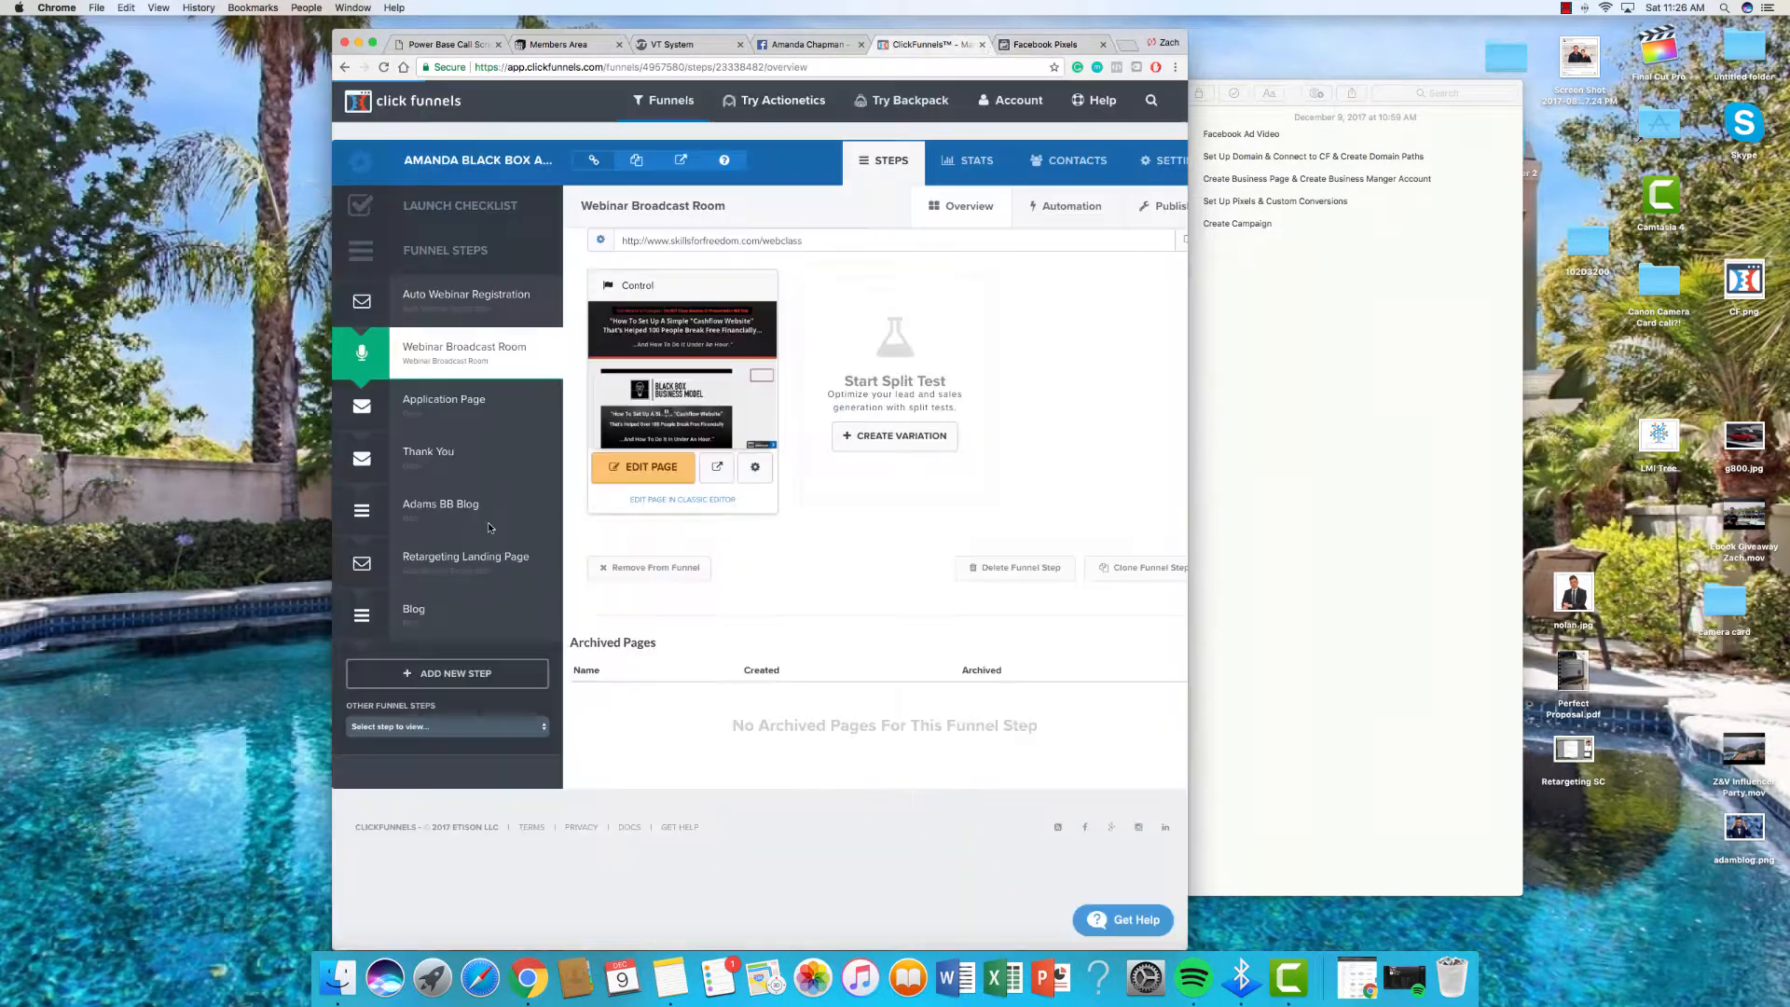
left_click(457, 454)
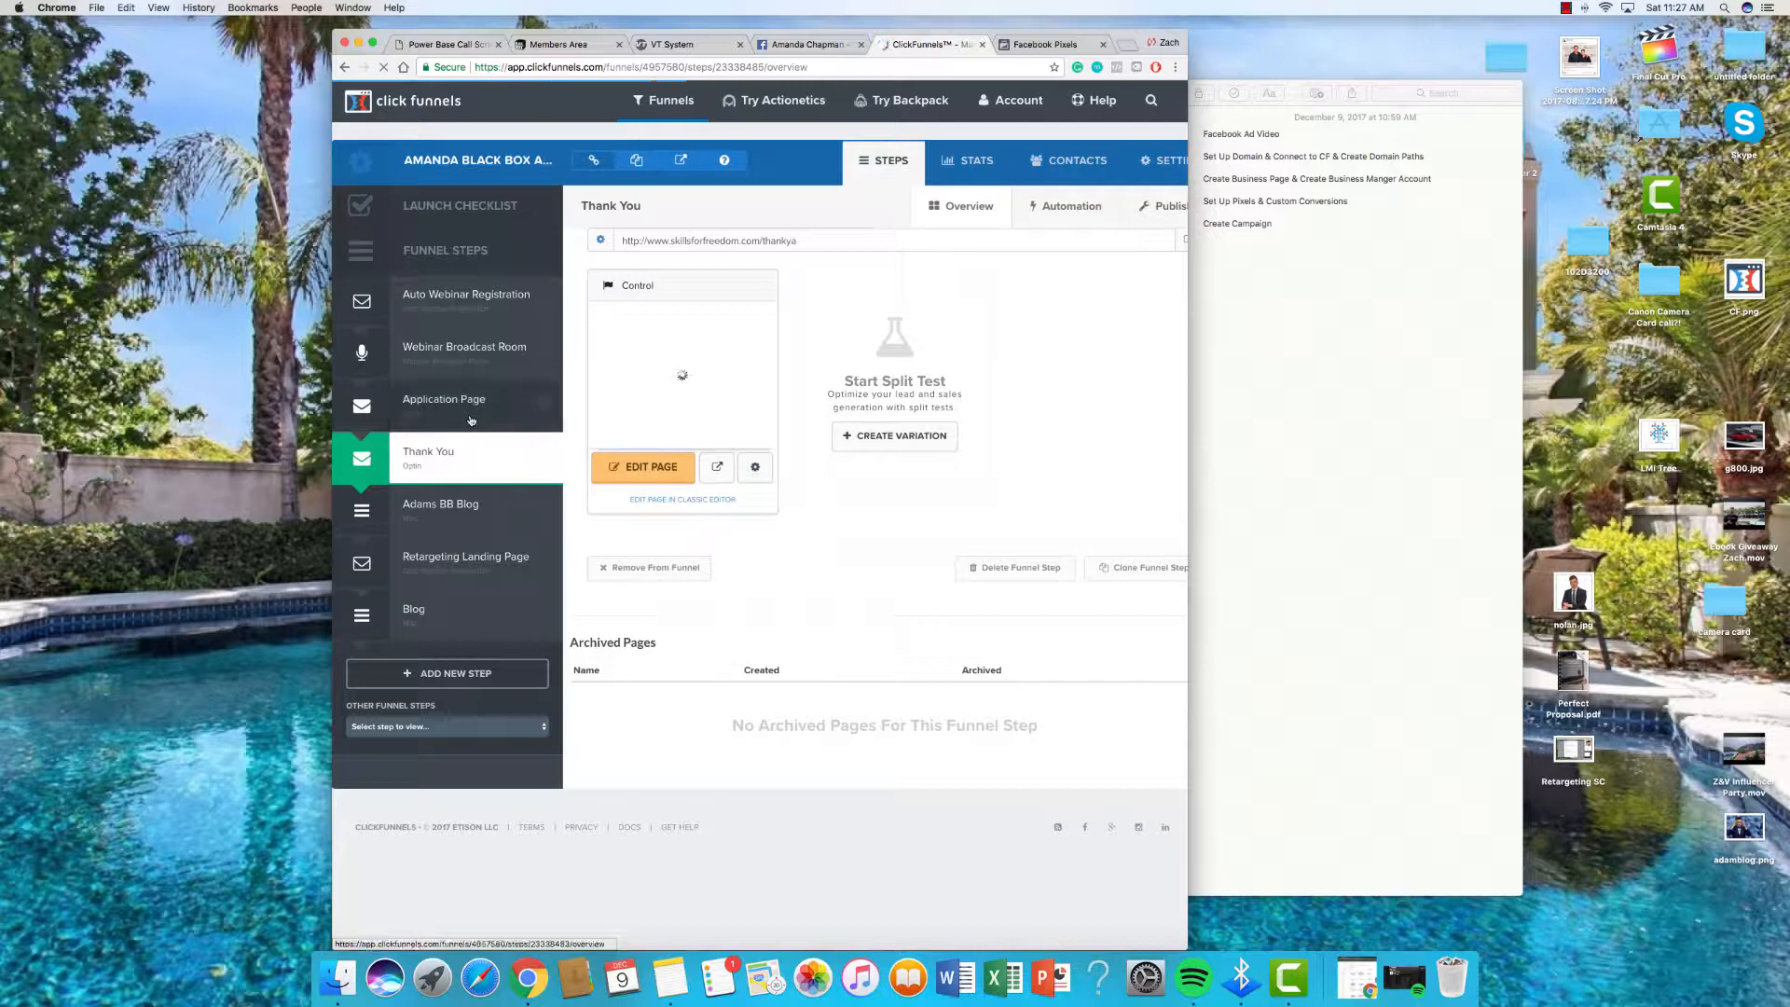
left_click(643, 472)
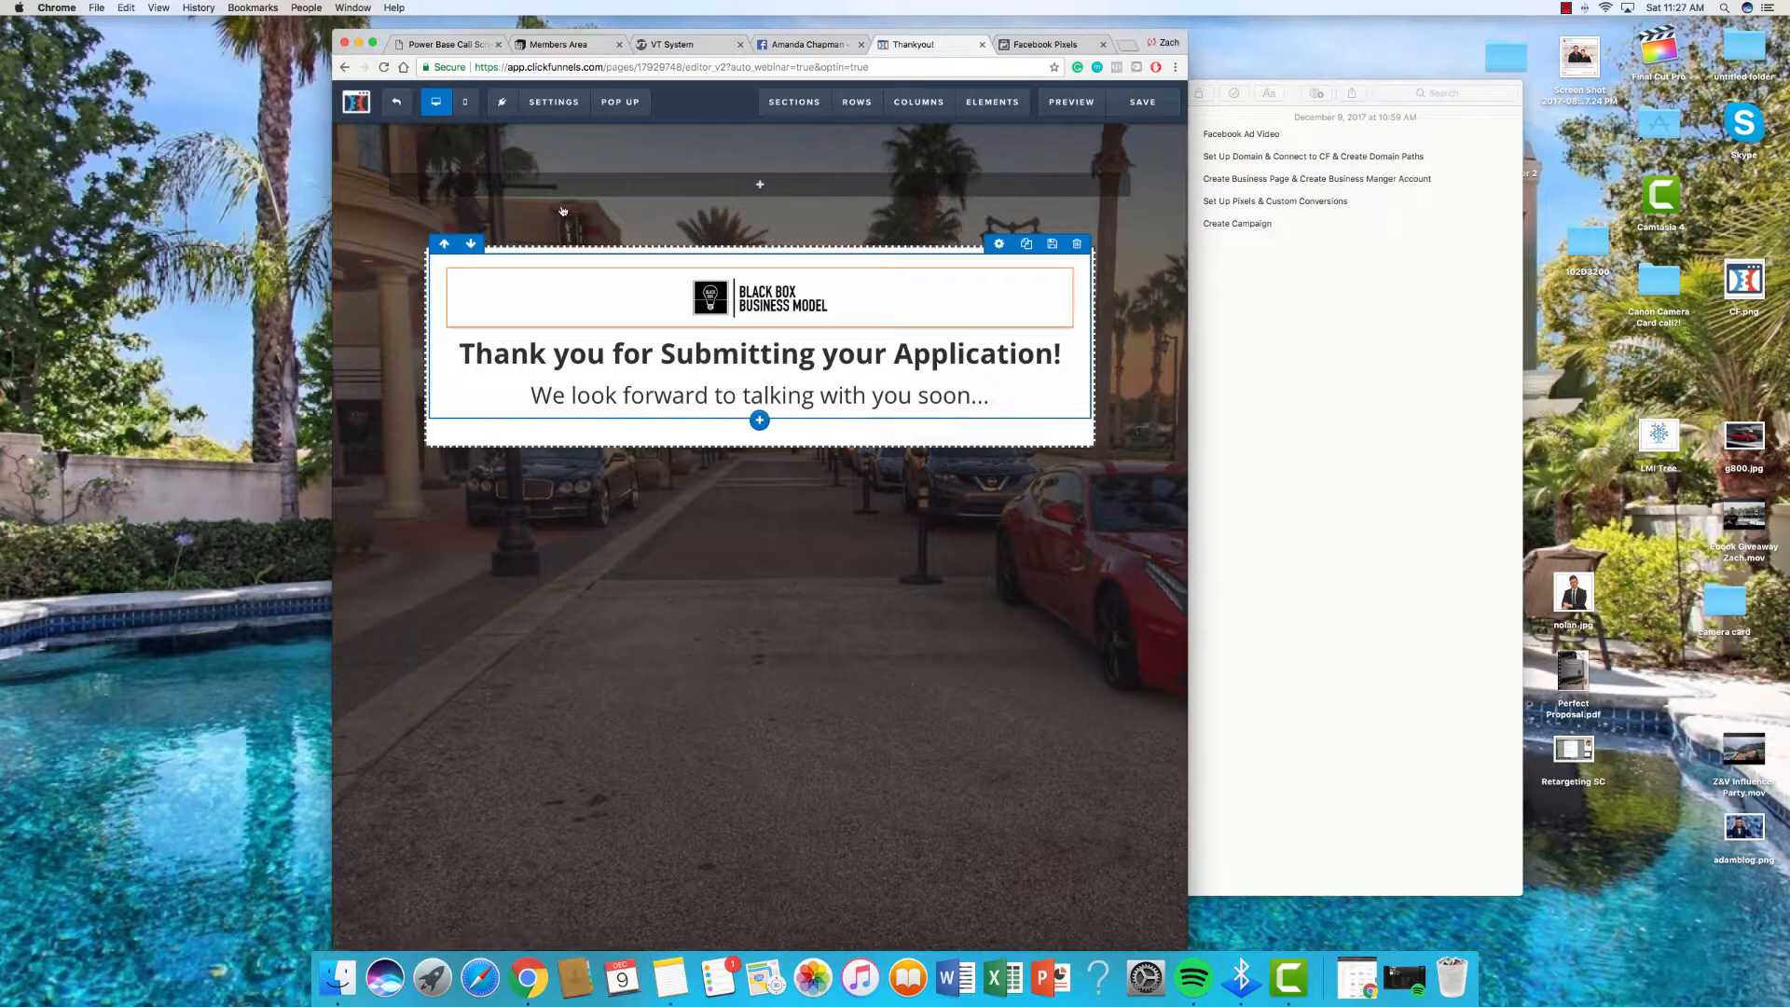
left_click(554, 102)
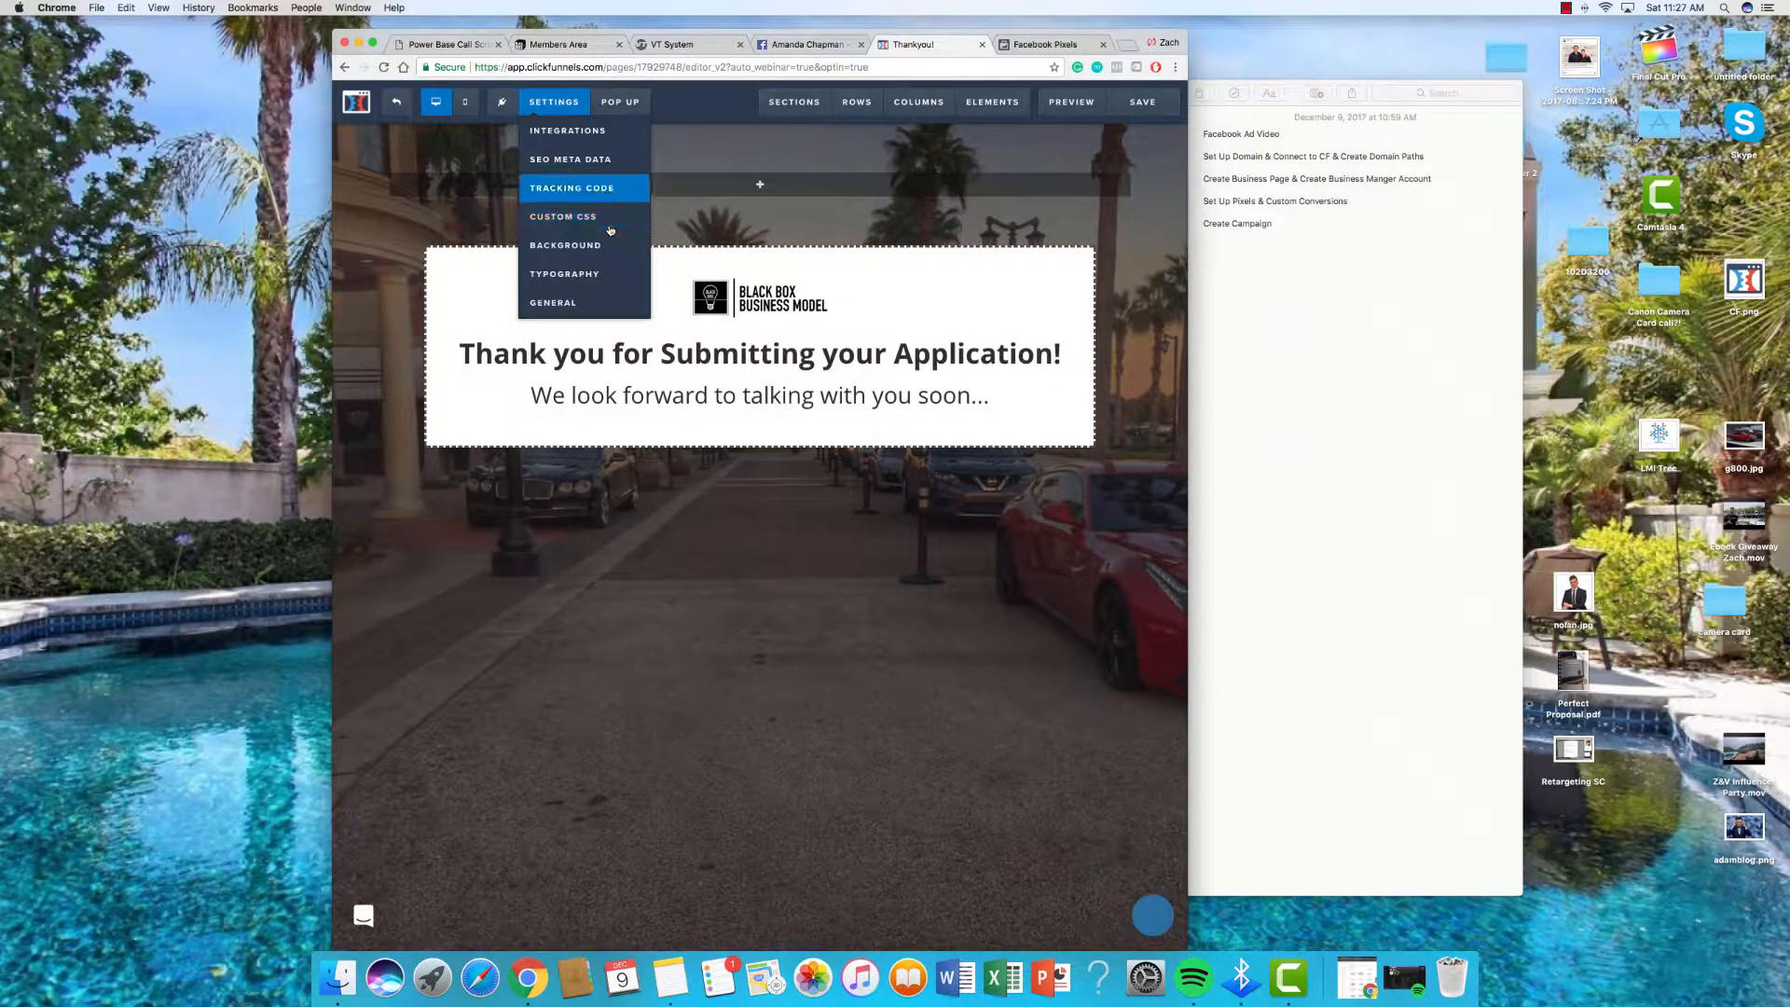
left_click(572, 188)
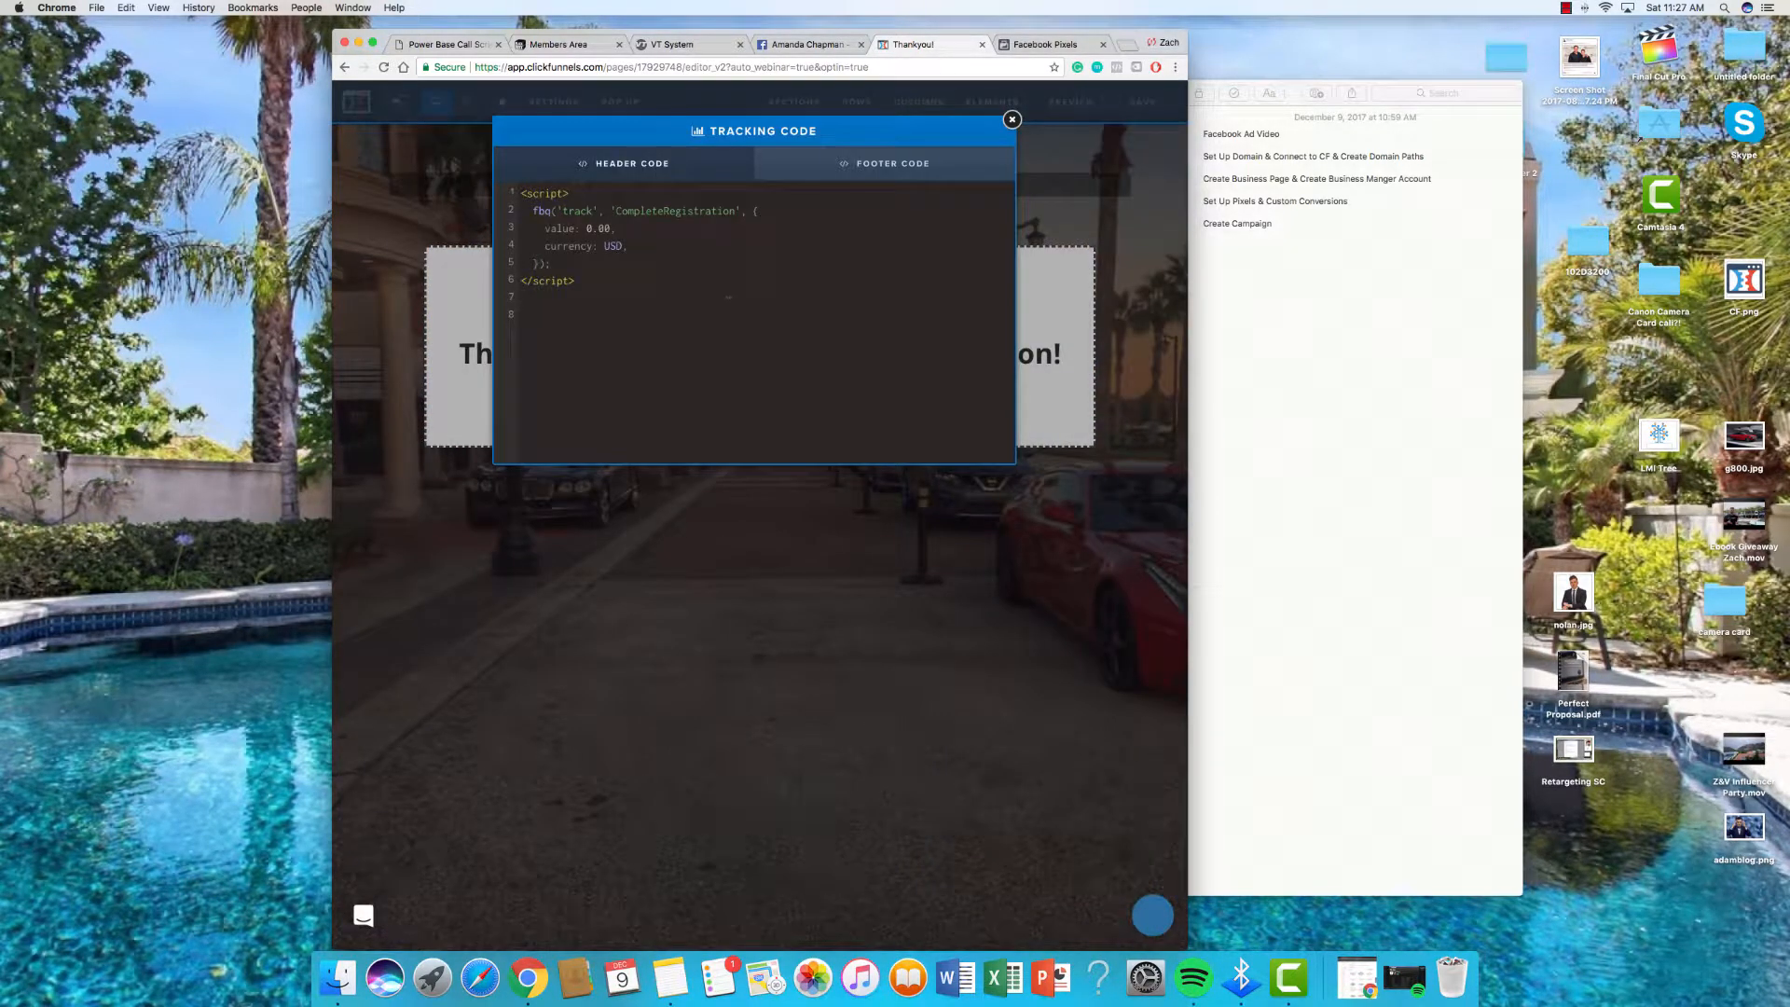
key("super+a")
key("BackSpace")
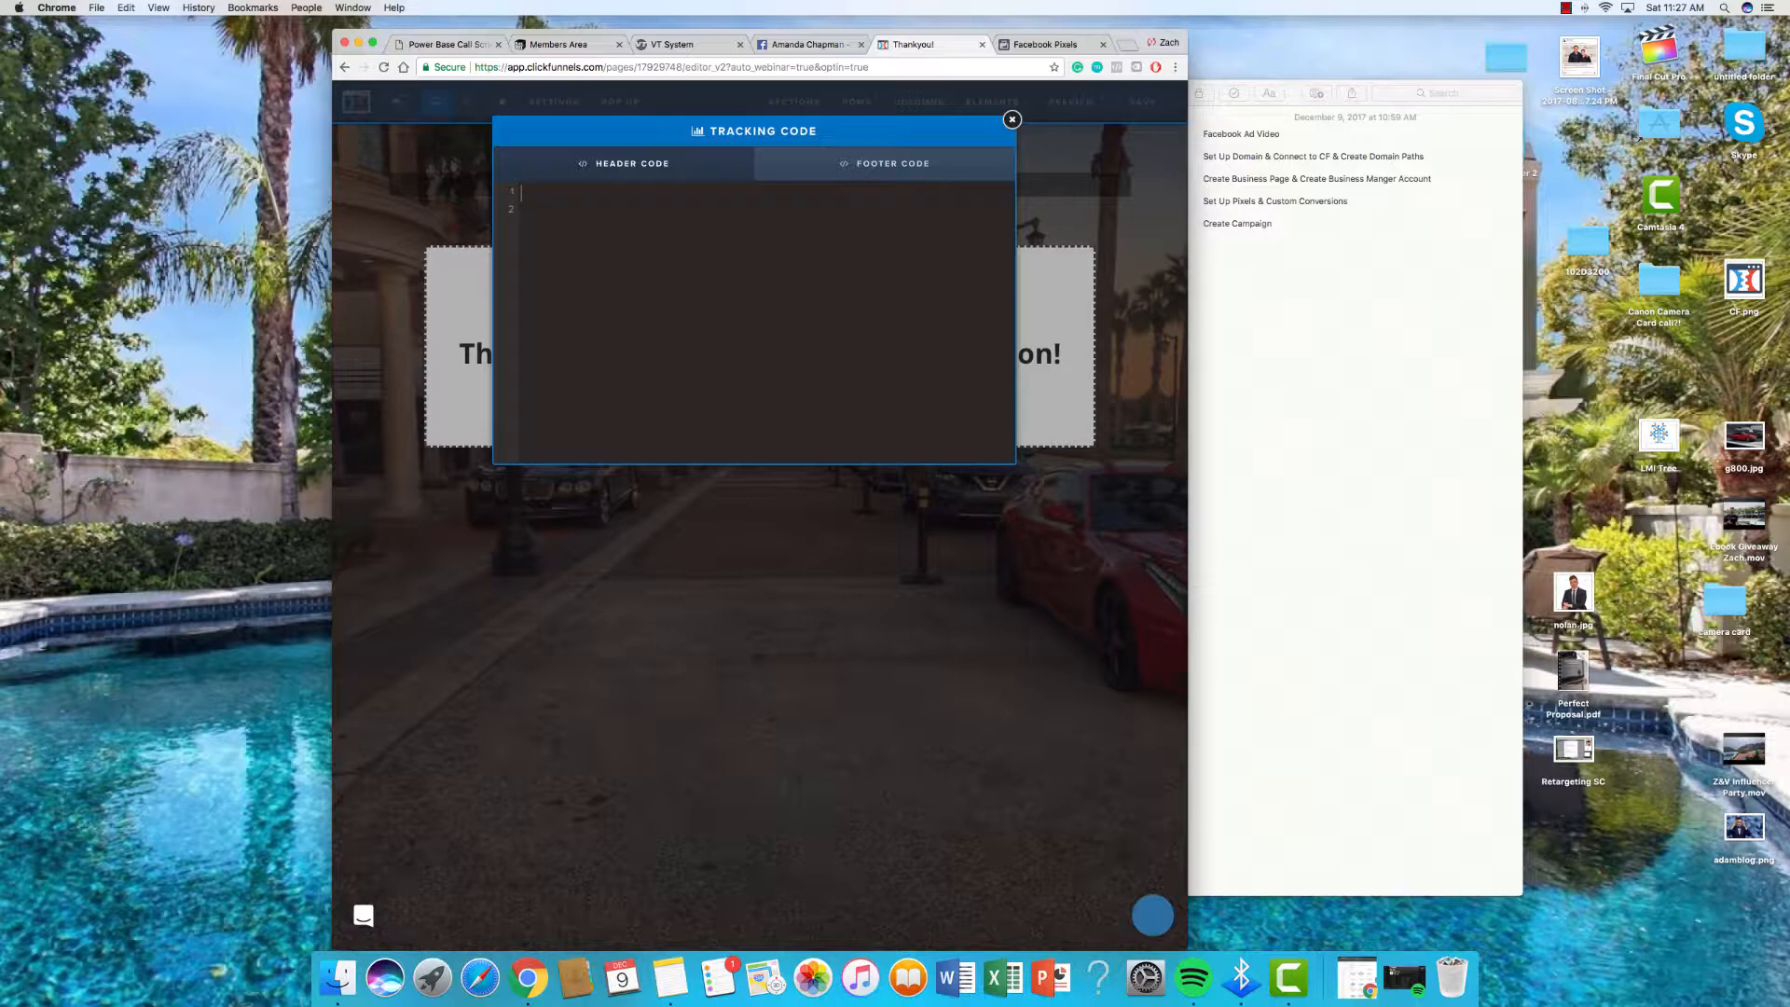
key("super+v")
left_click(1139, 107)
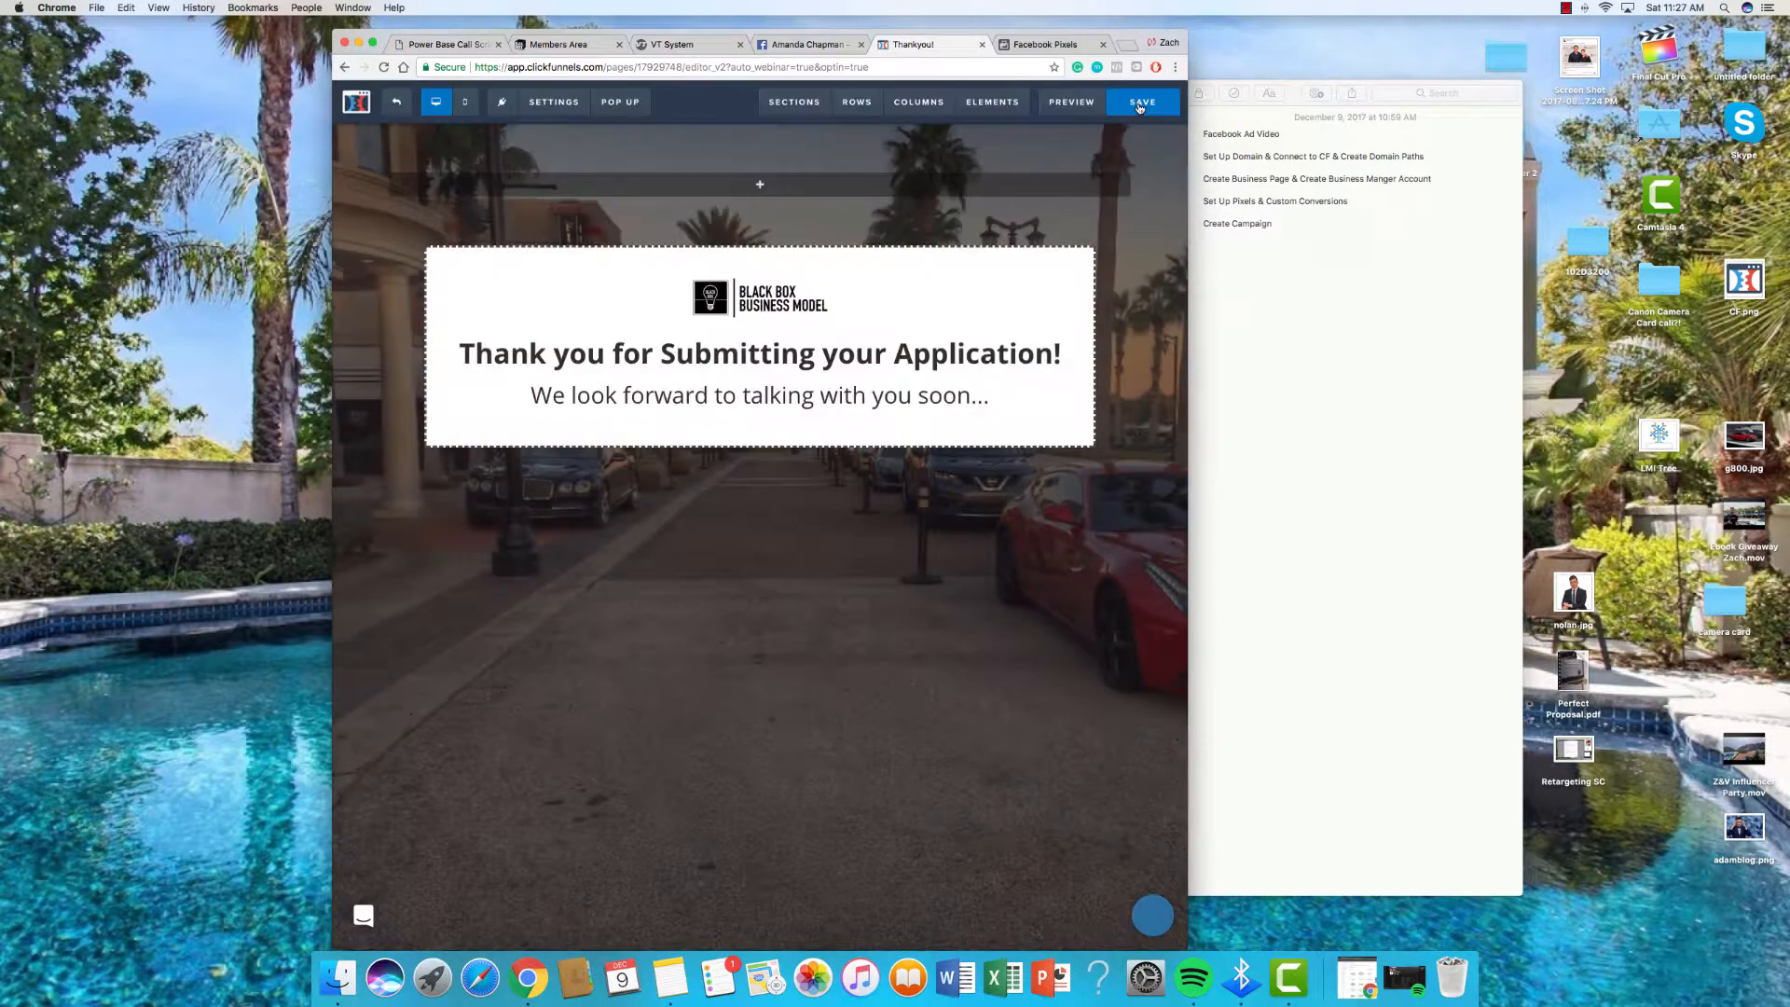
left_click(1038, 45)
Step: Enable Initiate Checkout with event parameters, value 0.00 in USD, and copy its code
scroll(687, 323, "up", 1)
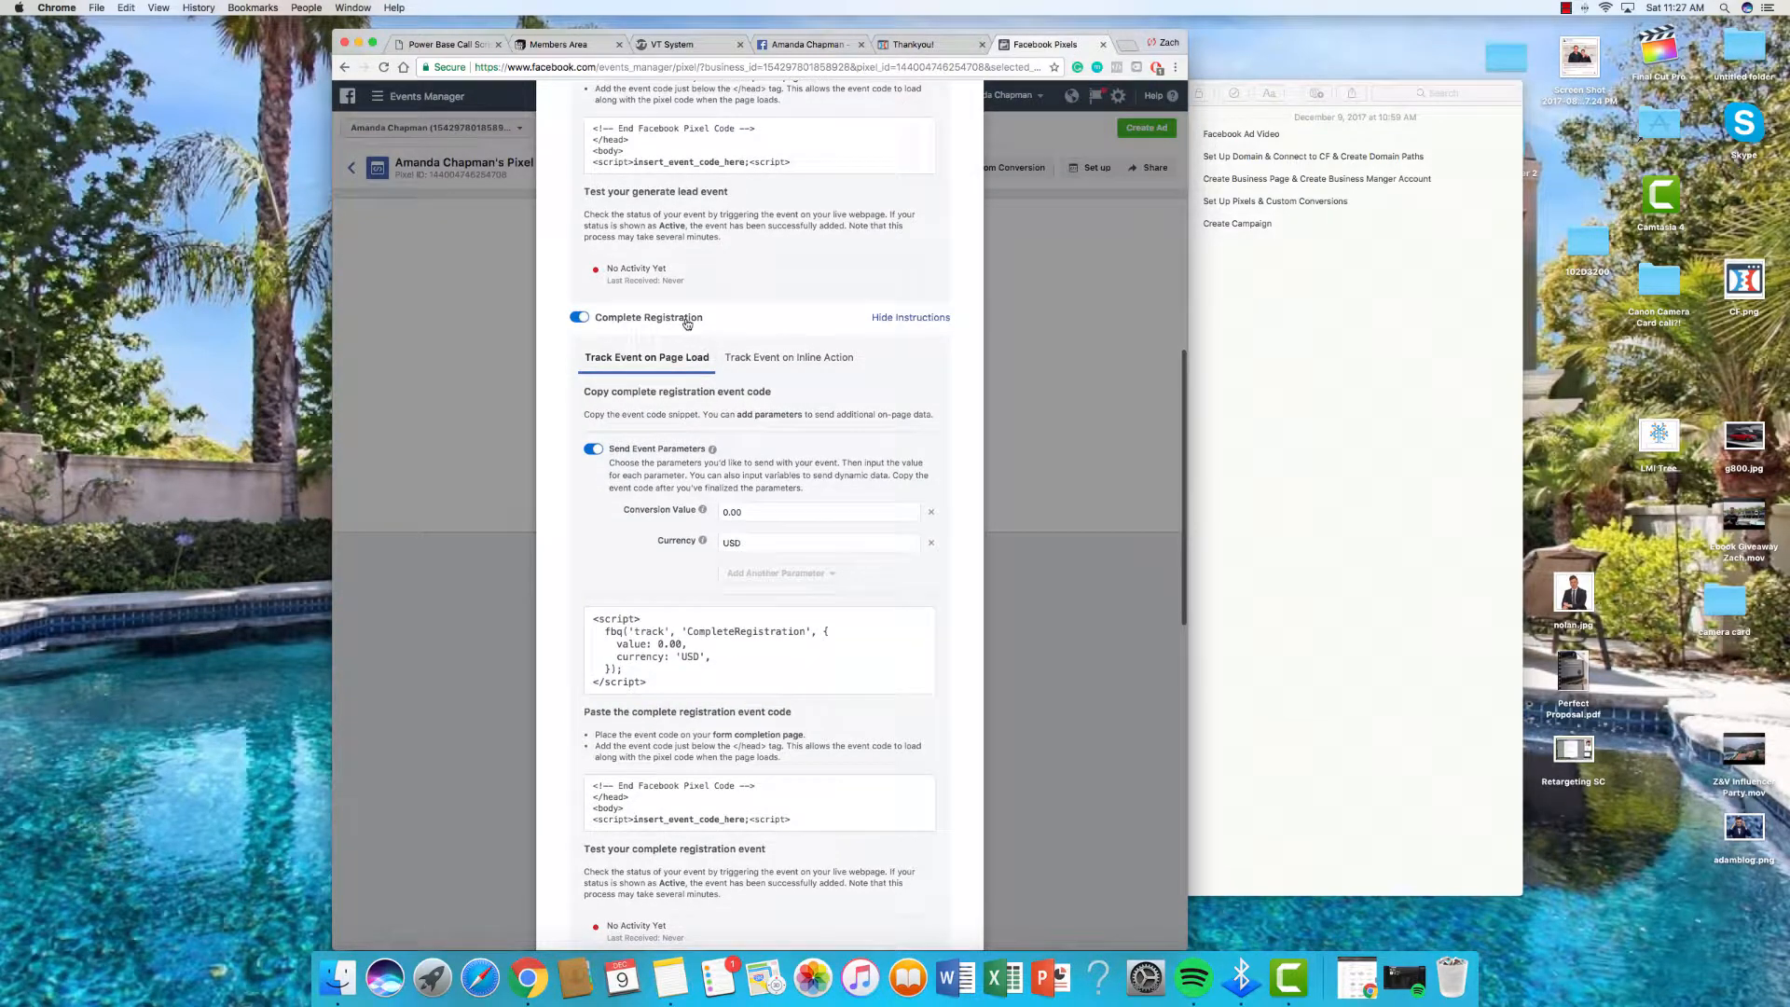
scroll(688, 327, "down", 5)
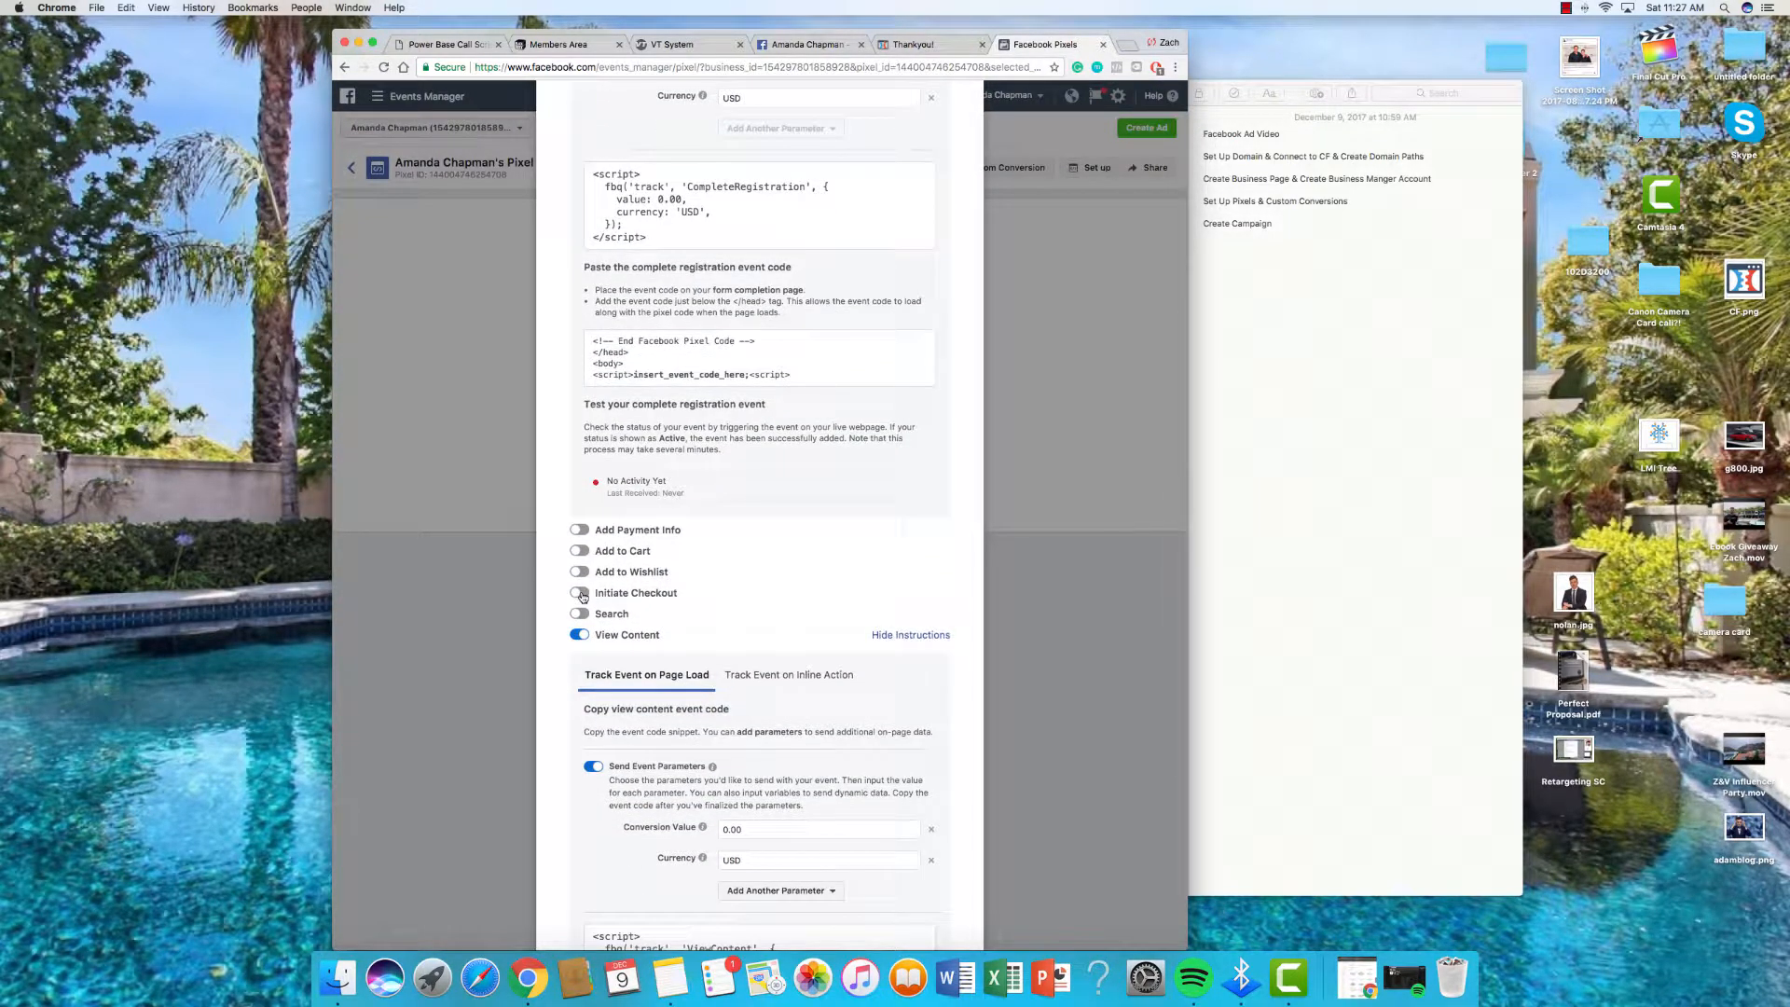
left_click(580, 593)
scroll(600, 660, "down", 1)
left_click(596, 651)
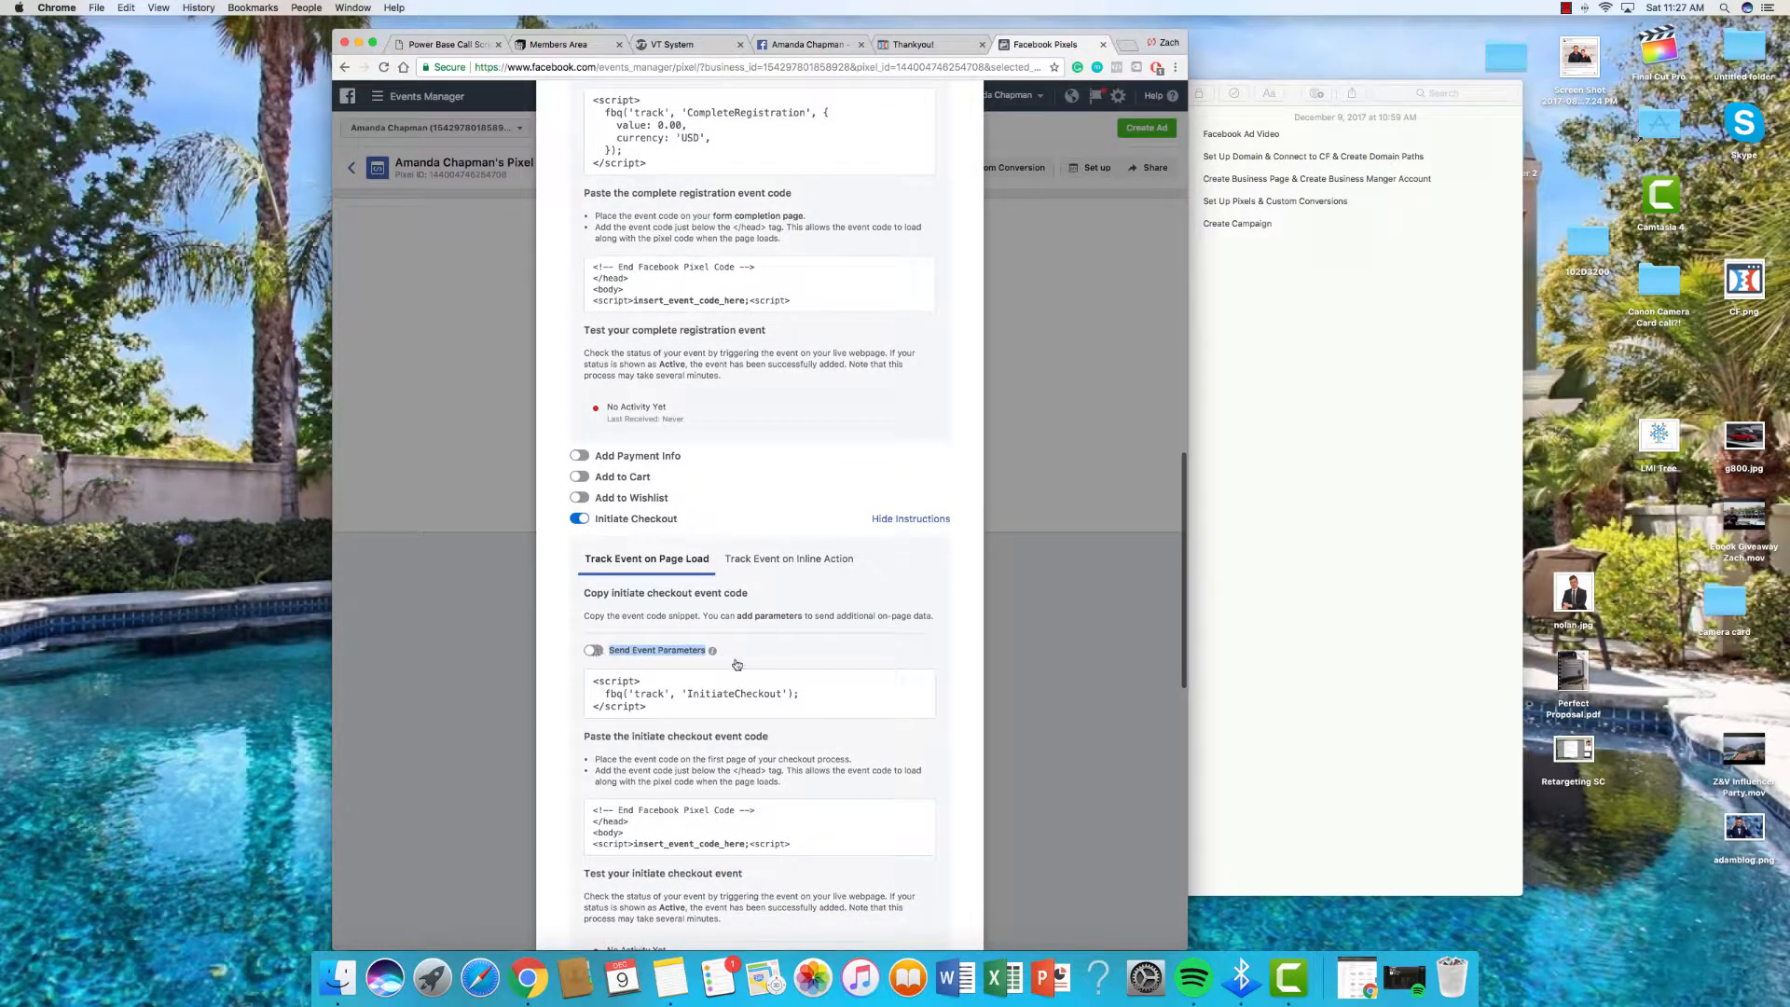
left_click(805, 713)
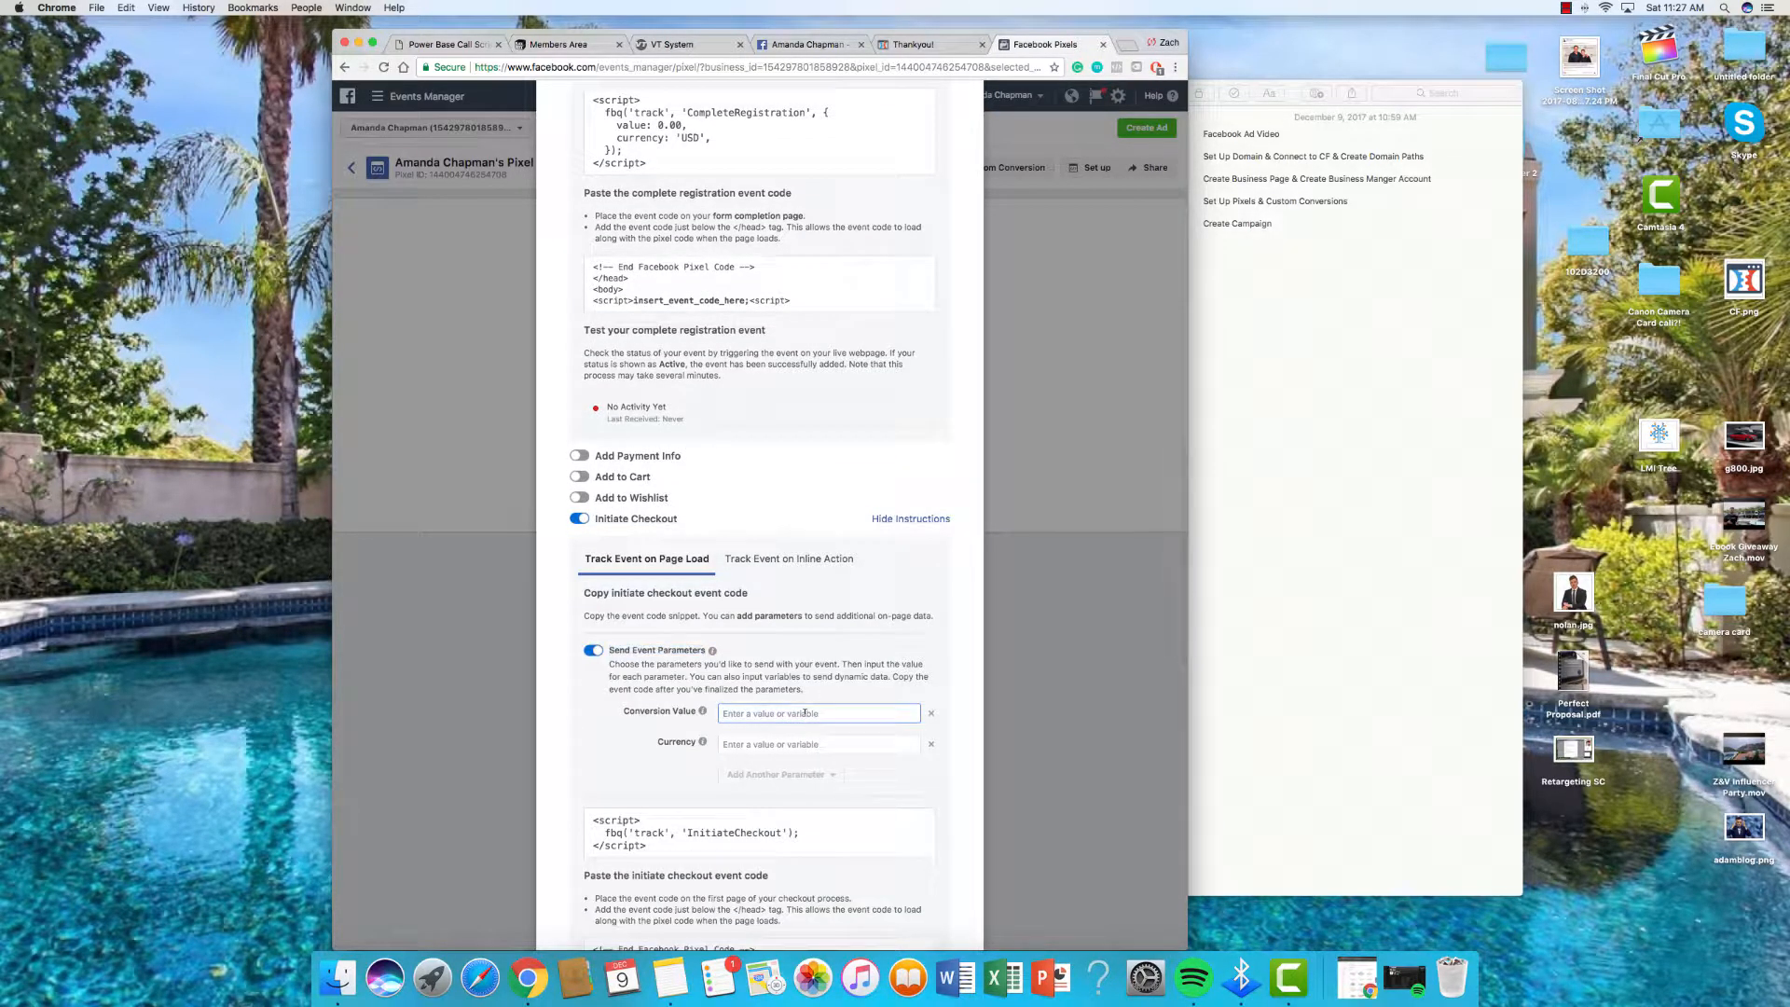
type("0")
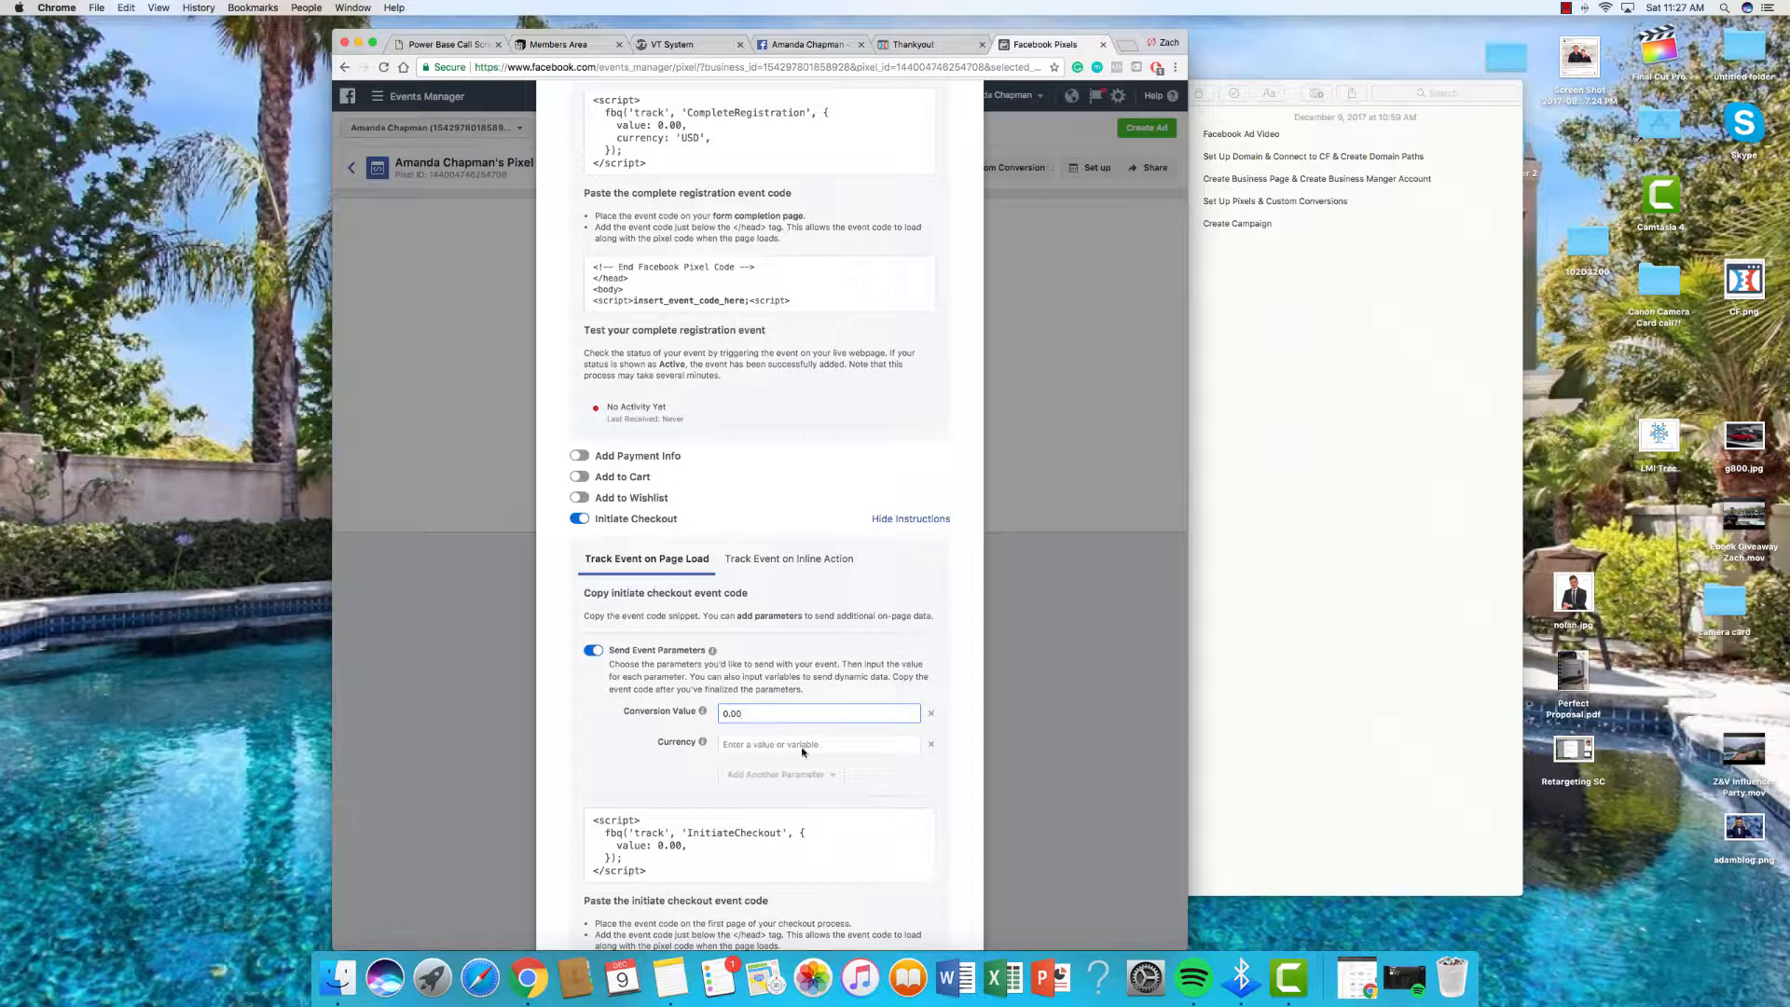
left_click(802, 746)
type("USD")
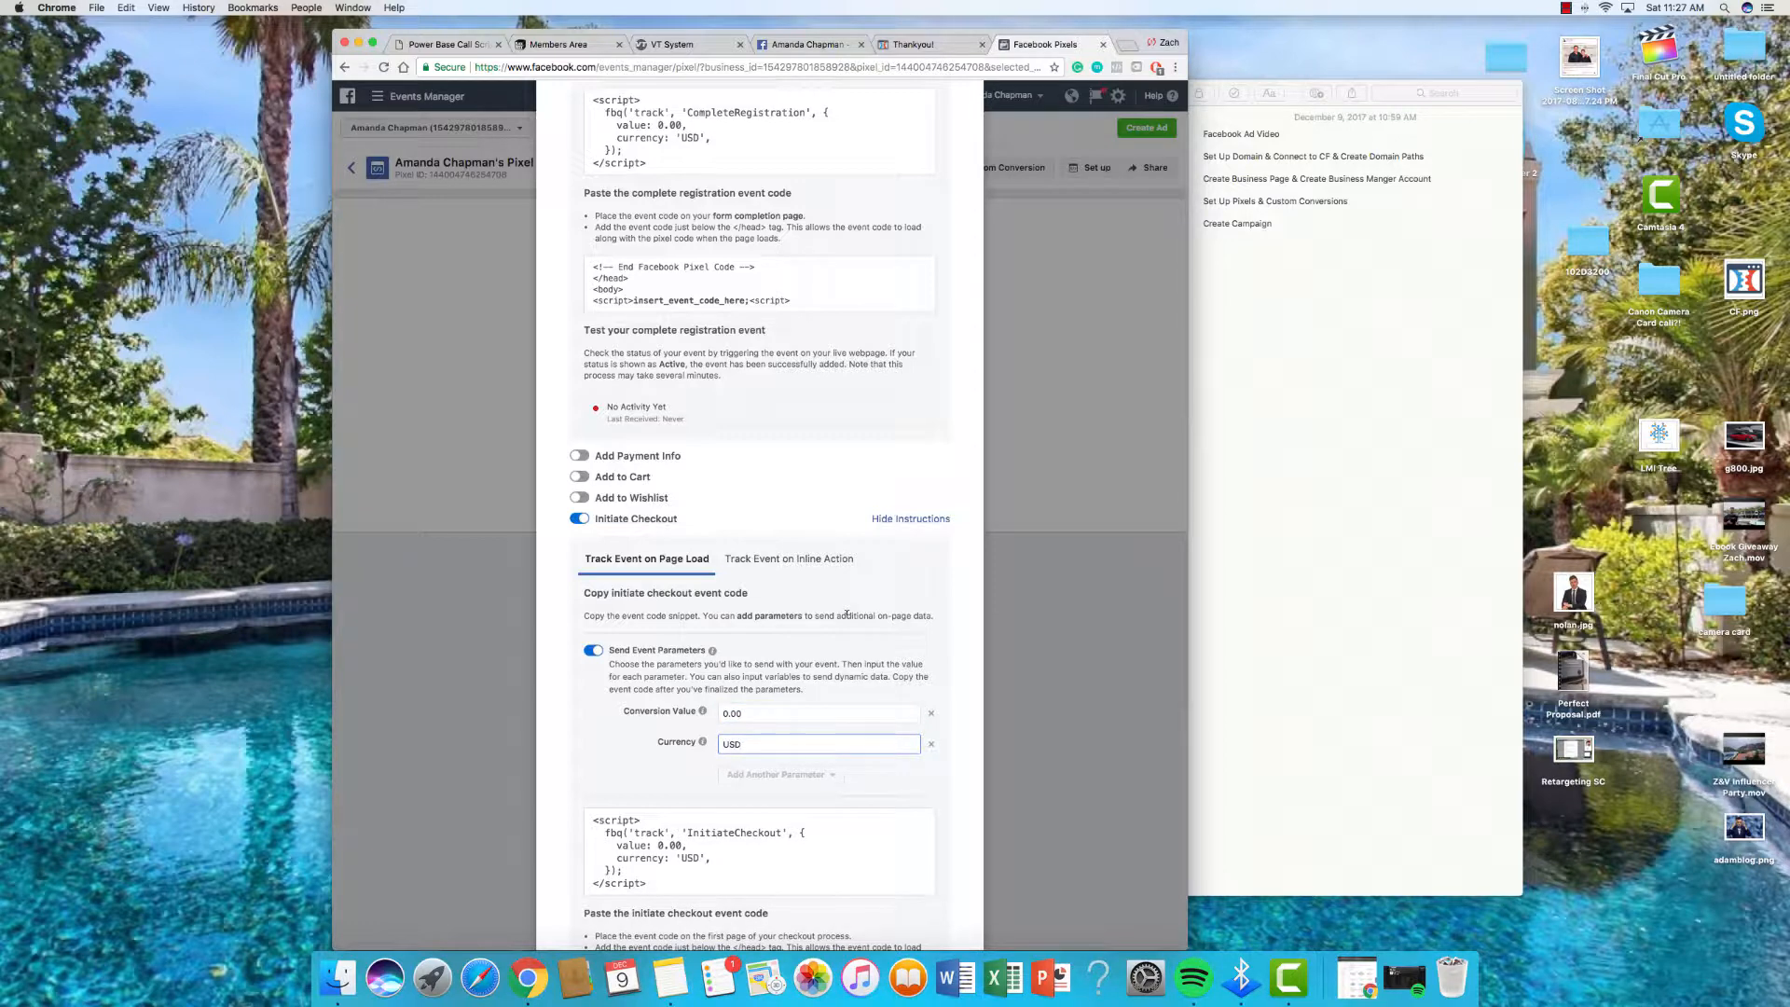
scroll(847, 615, "down", 6)
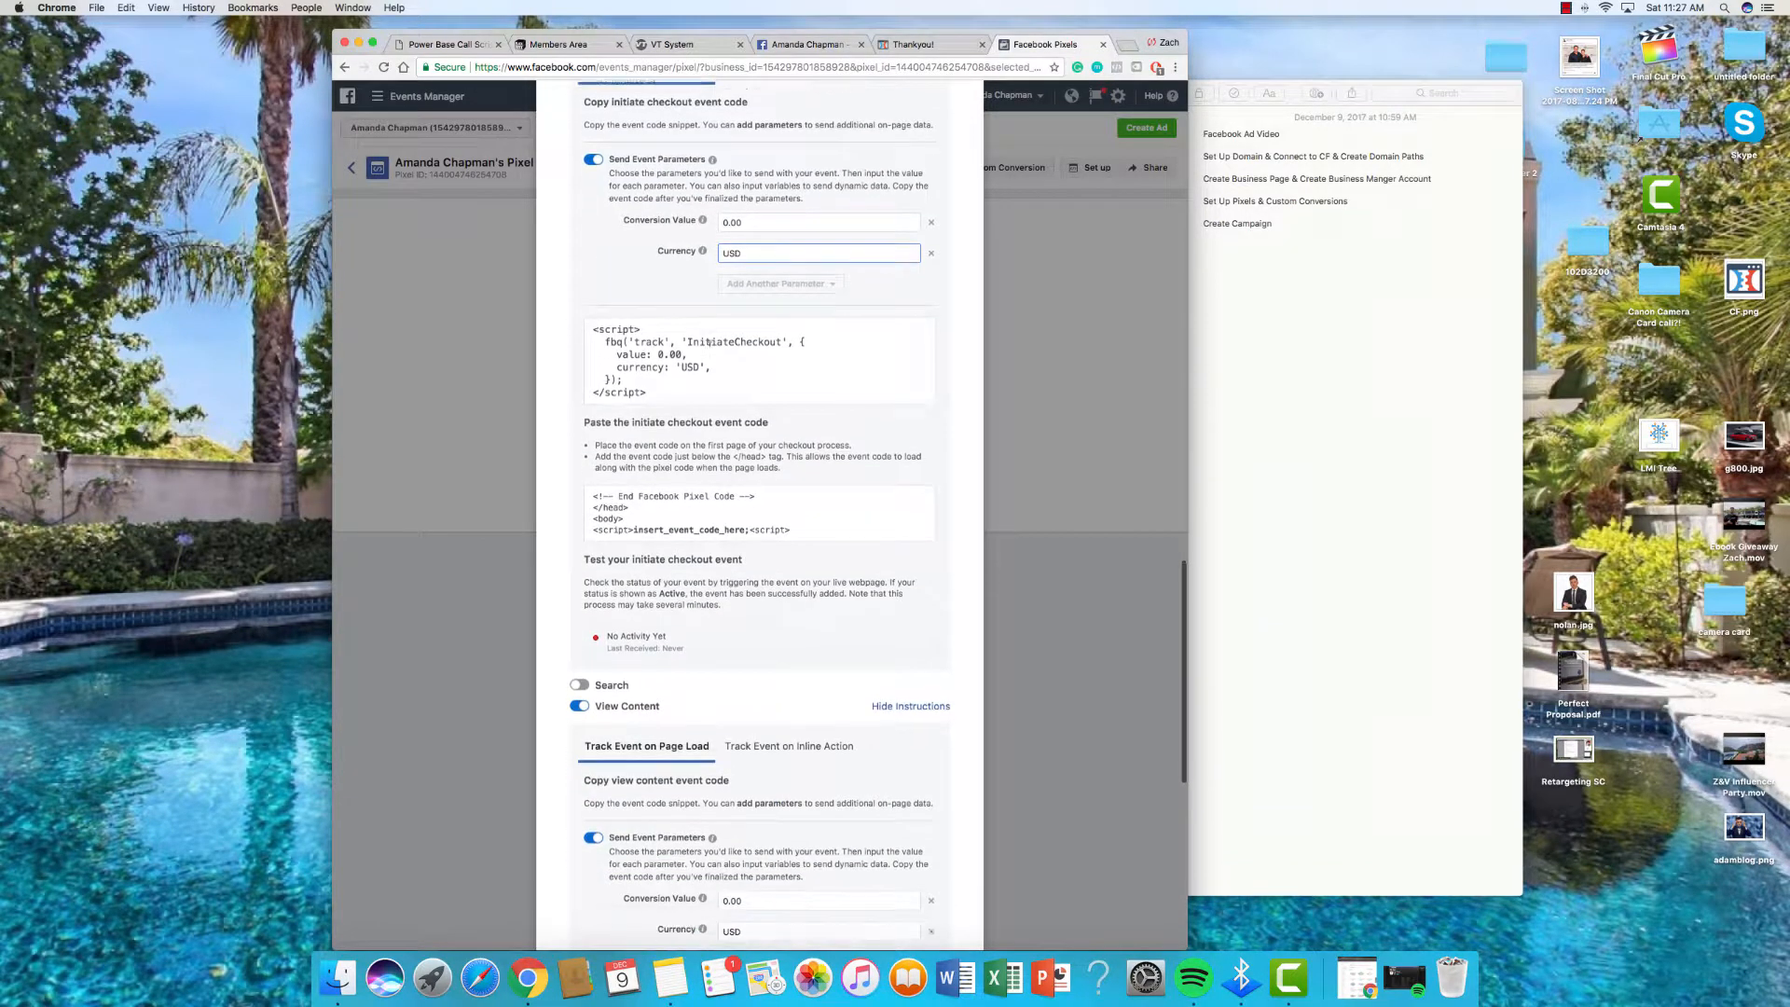
left_click(720, 350)
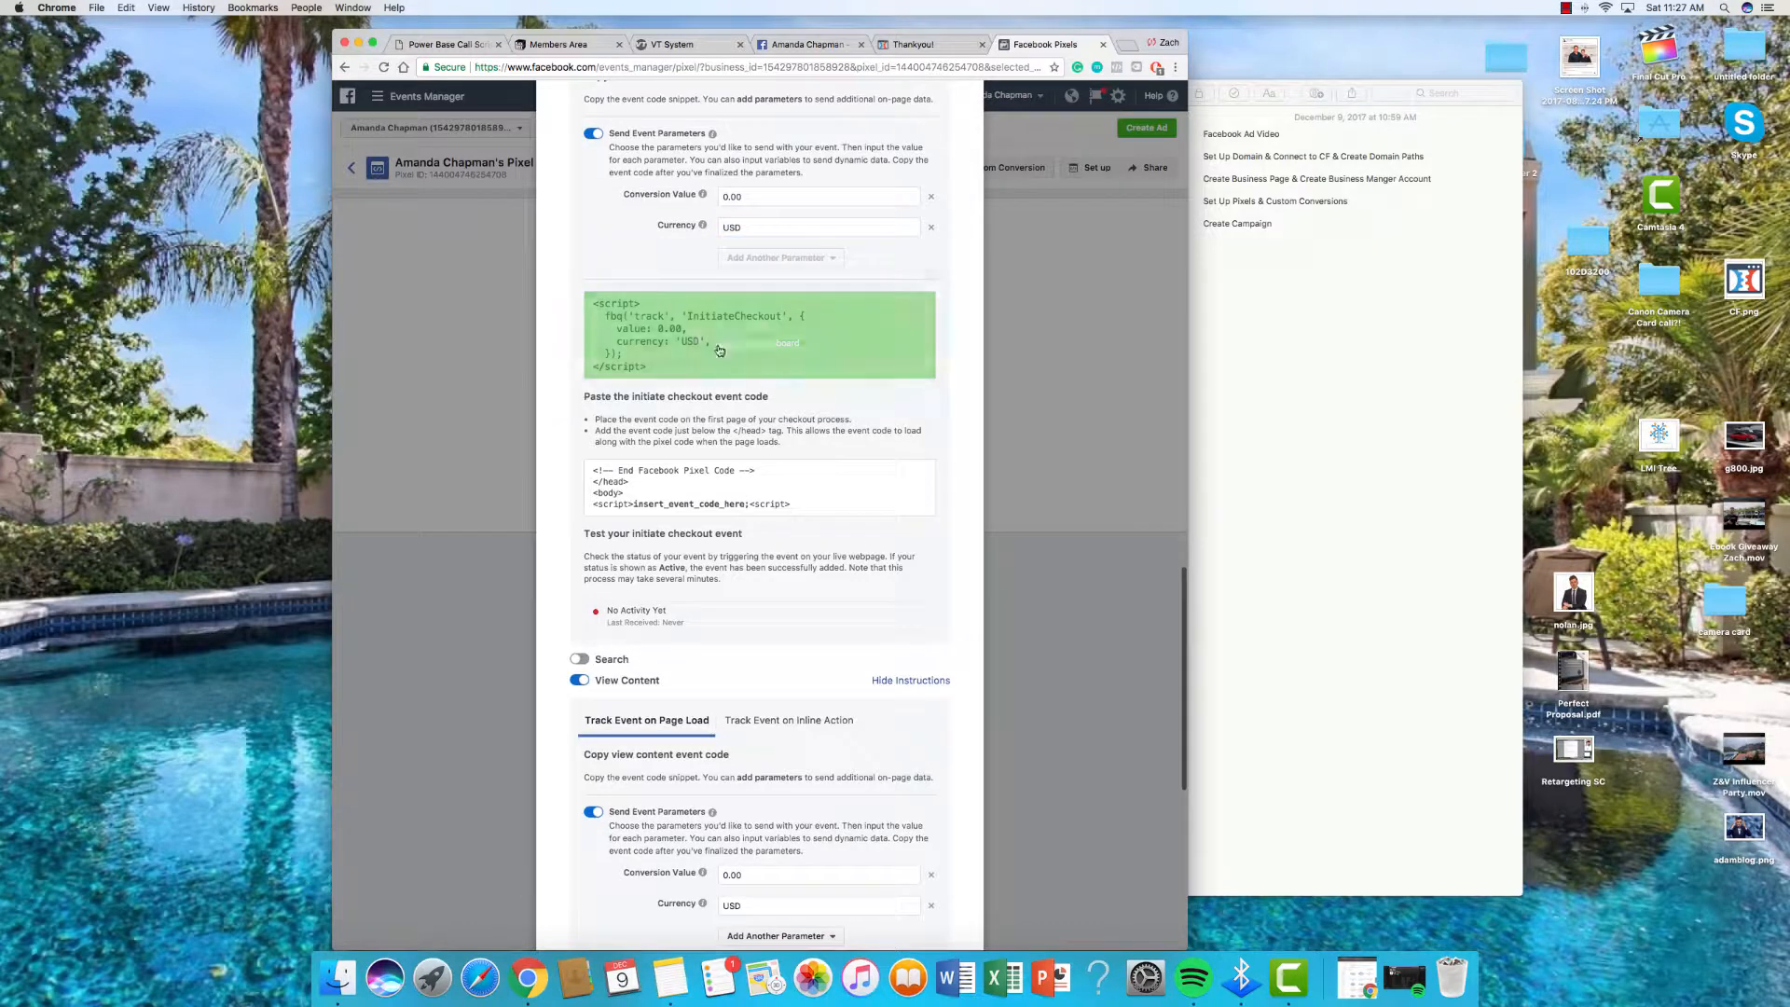
left_click(937, 44)
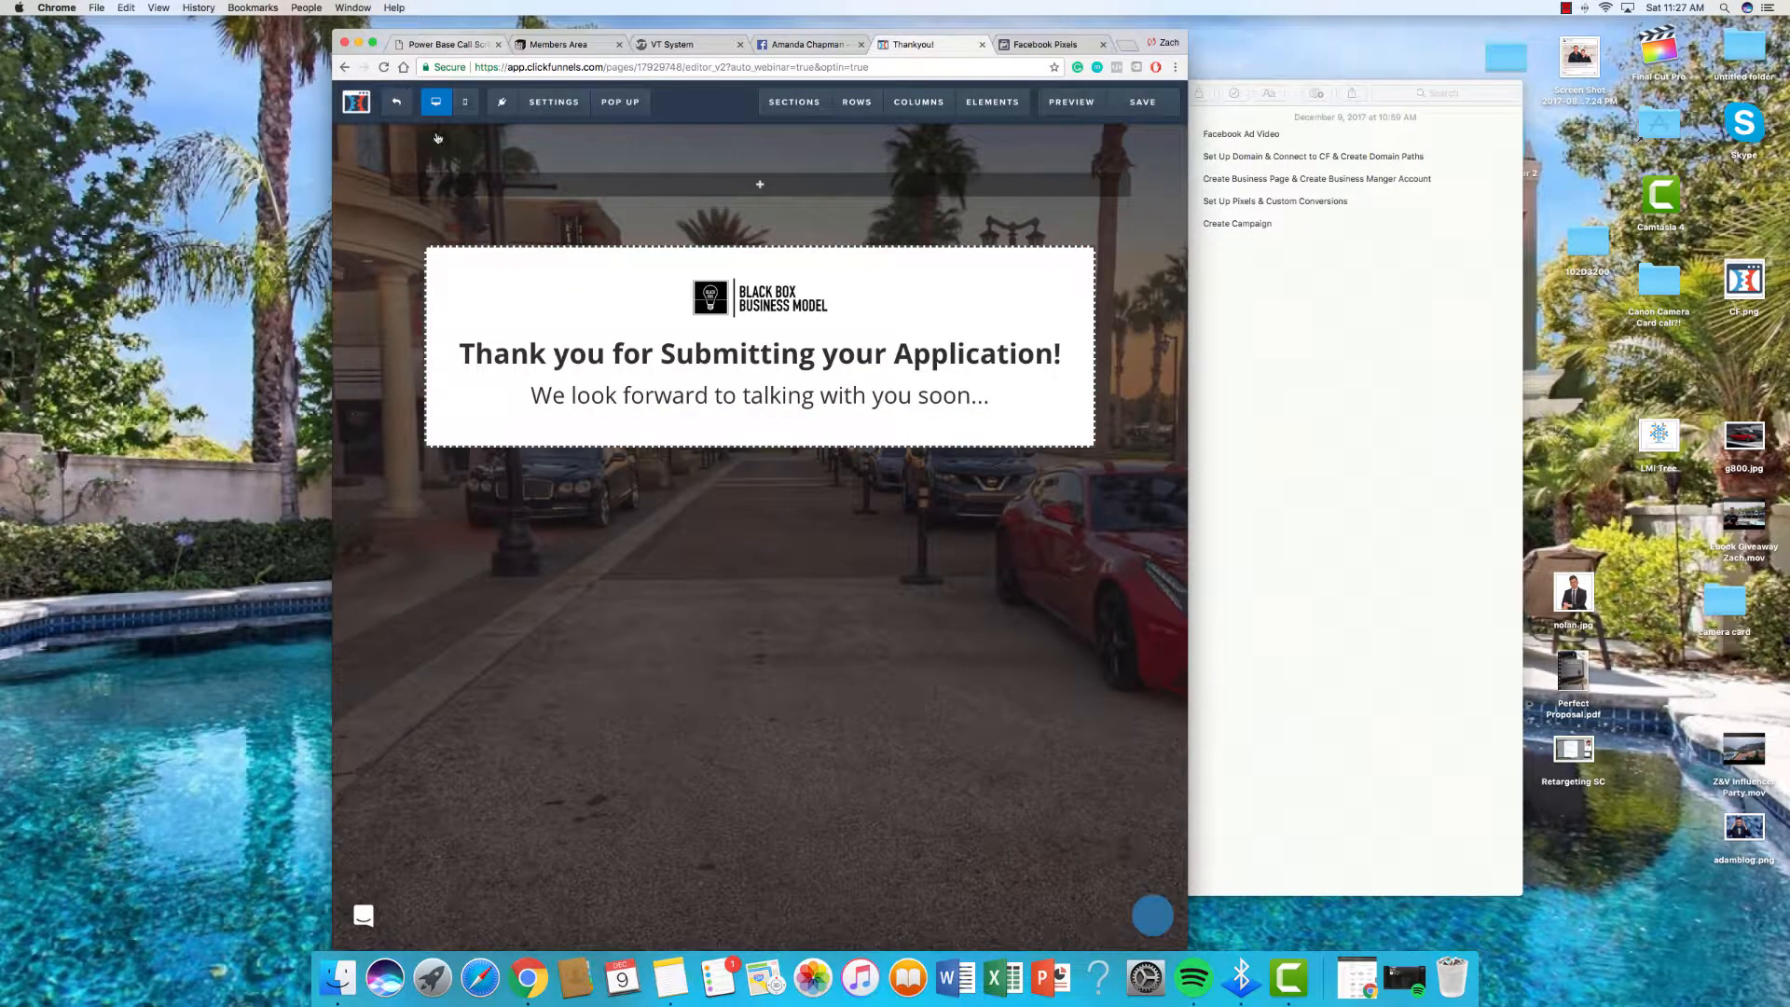
Step: Paste the InitiateCheckout script into the Application Page's header code and save the page
left_click(356, 101)
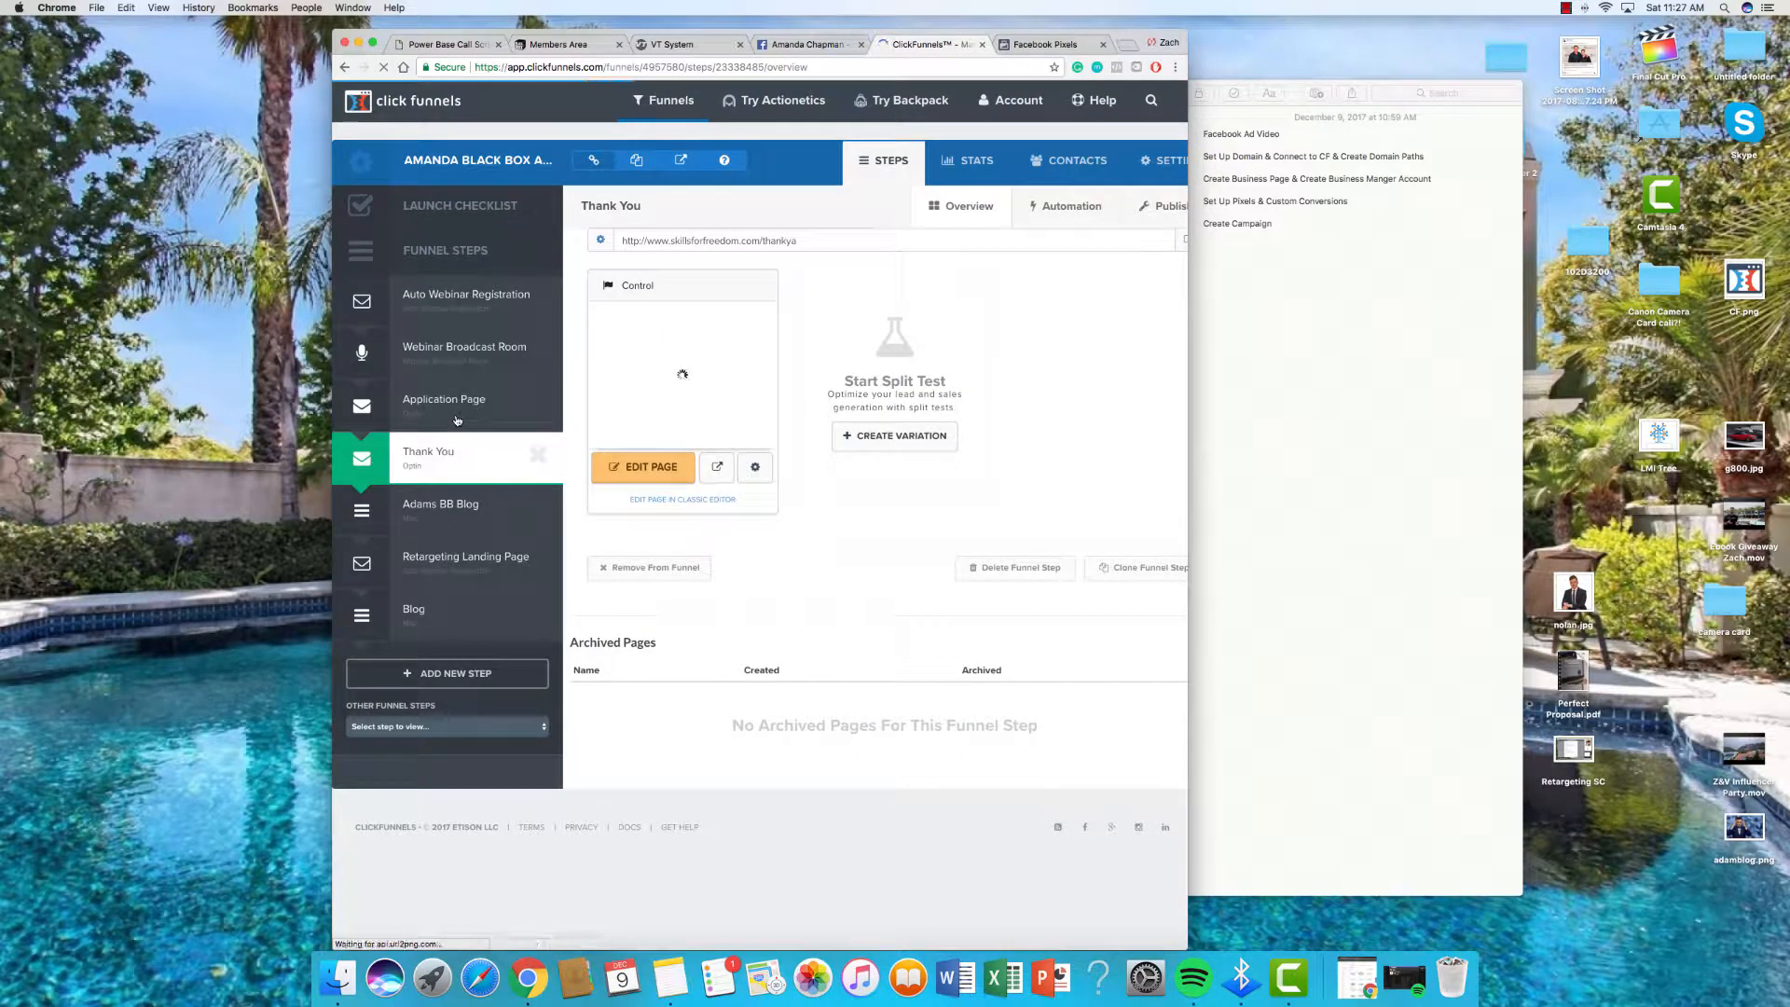
left_click(457, 419)
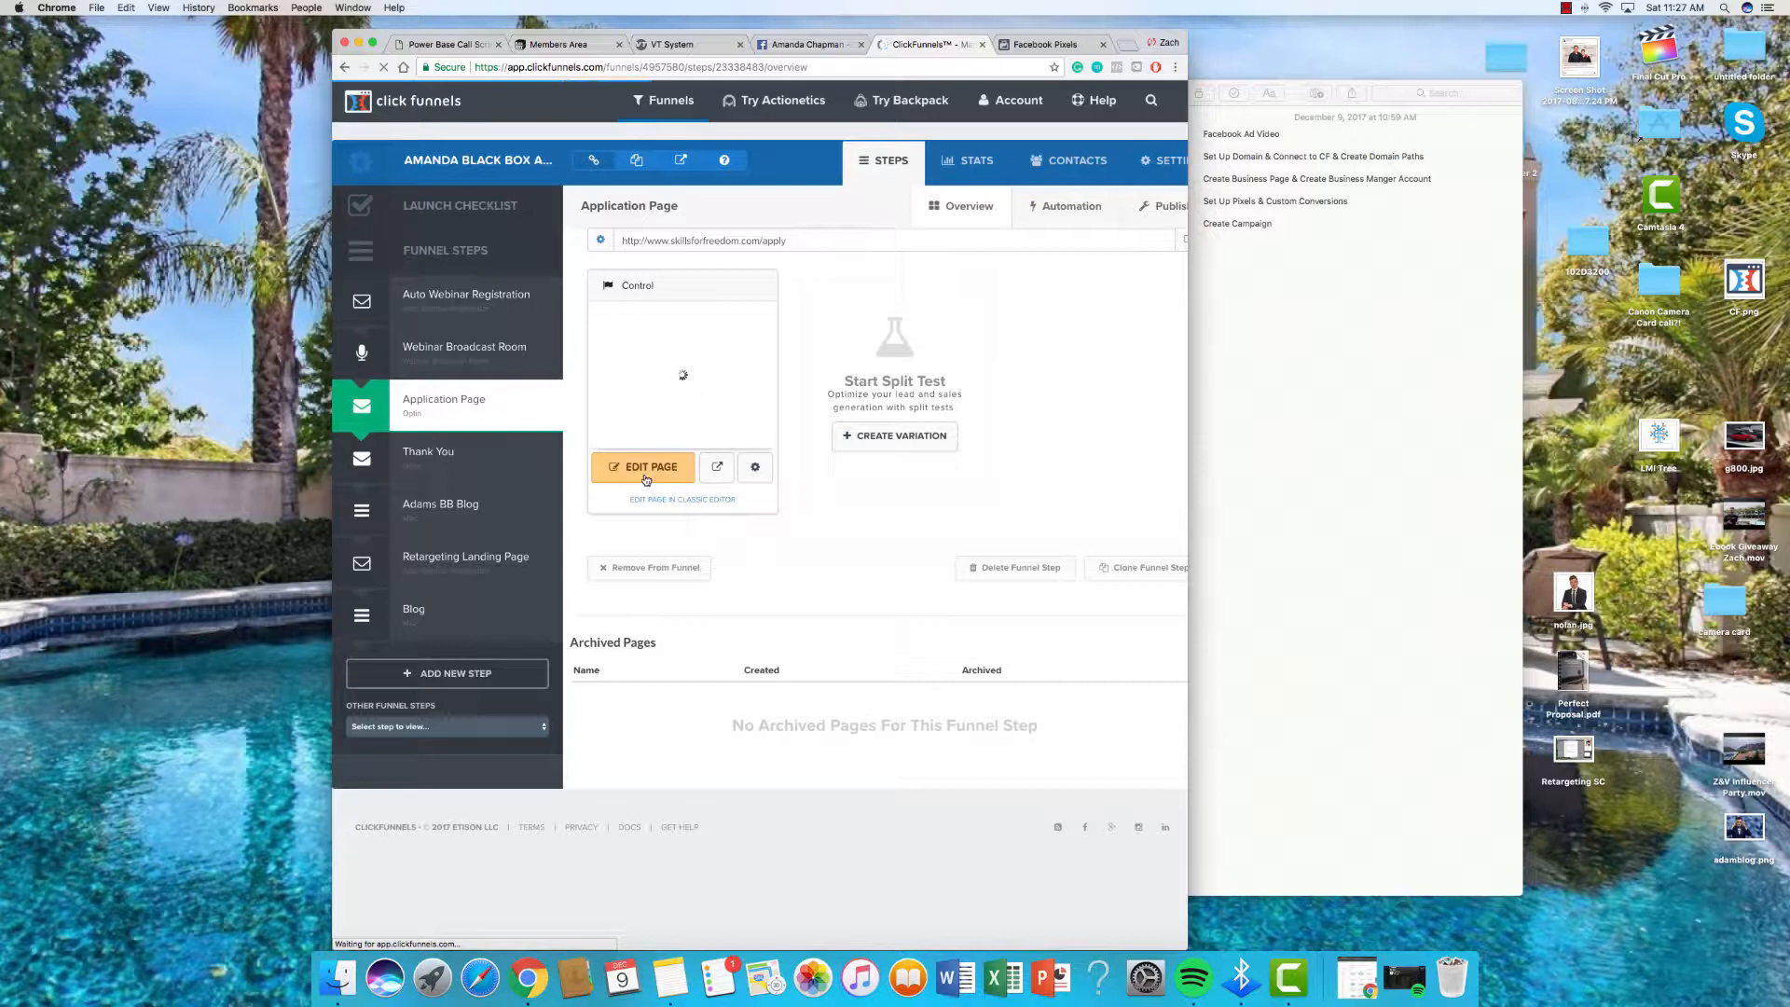
left_click(646, 473)
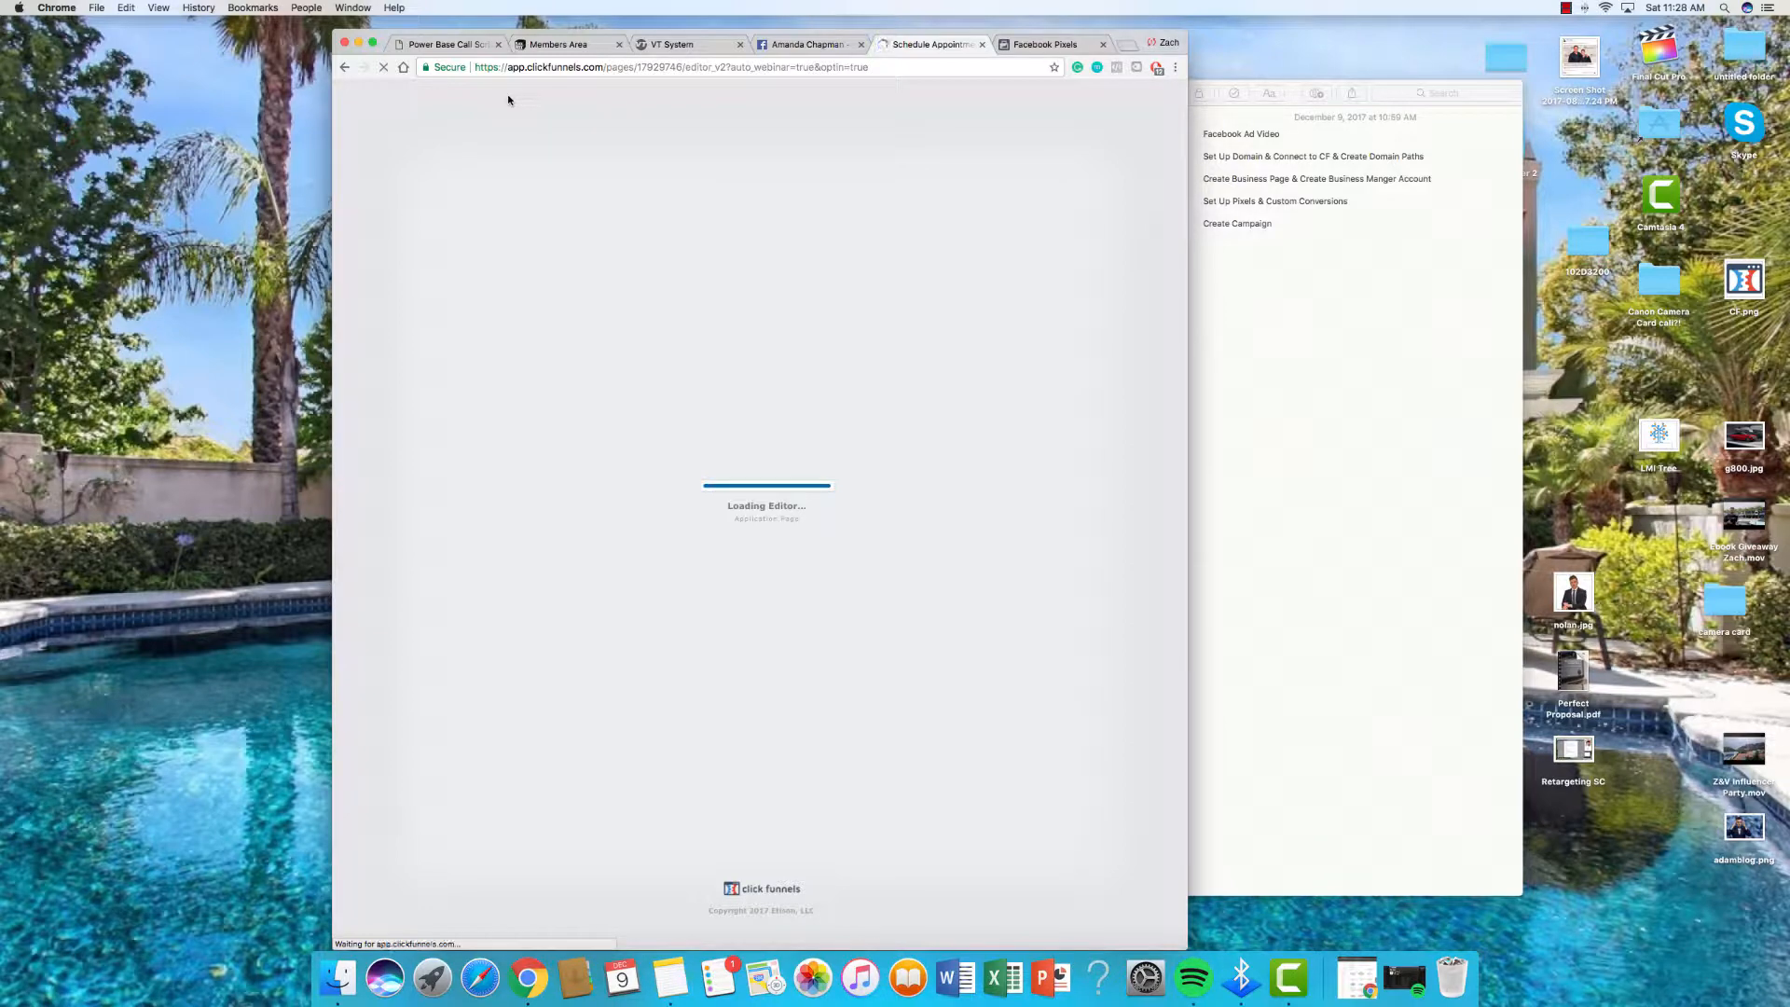
mouse_move(555, 105)
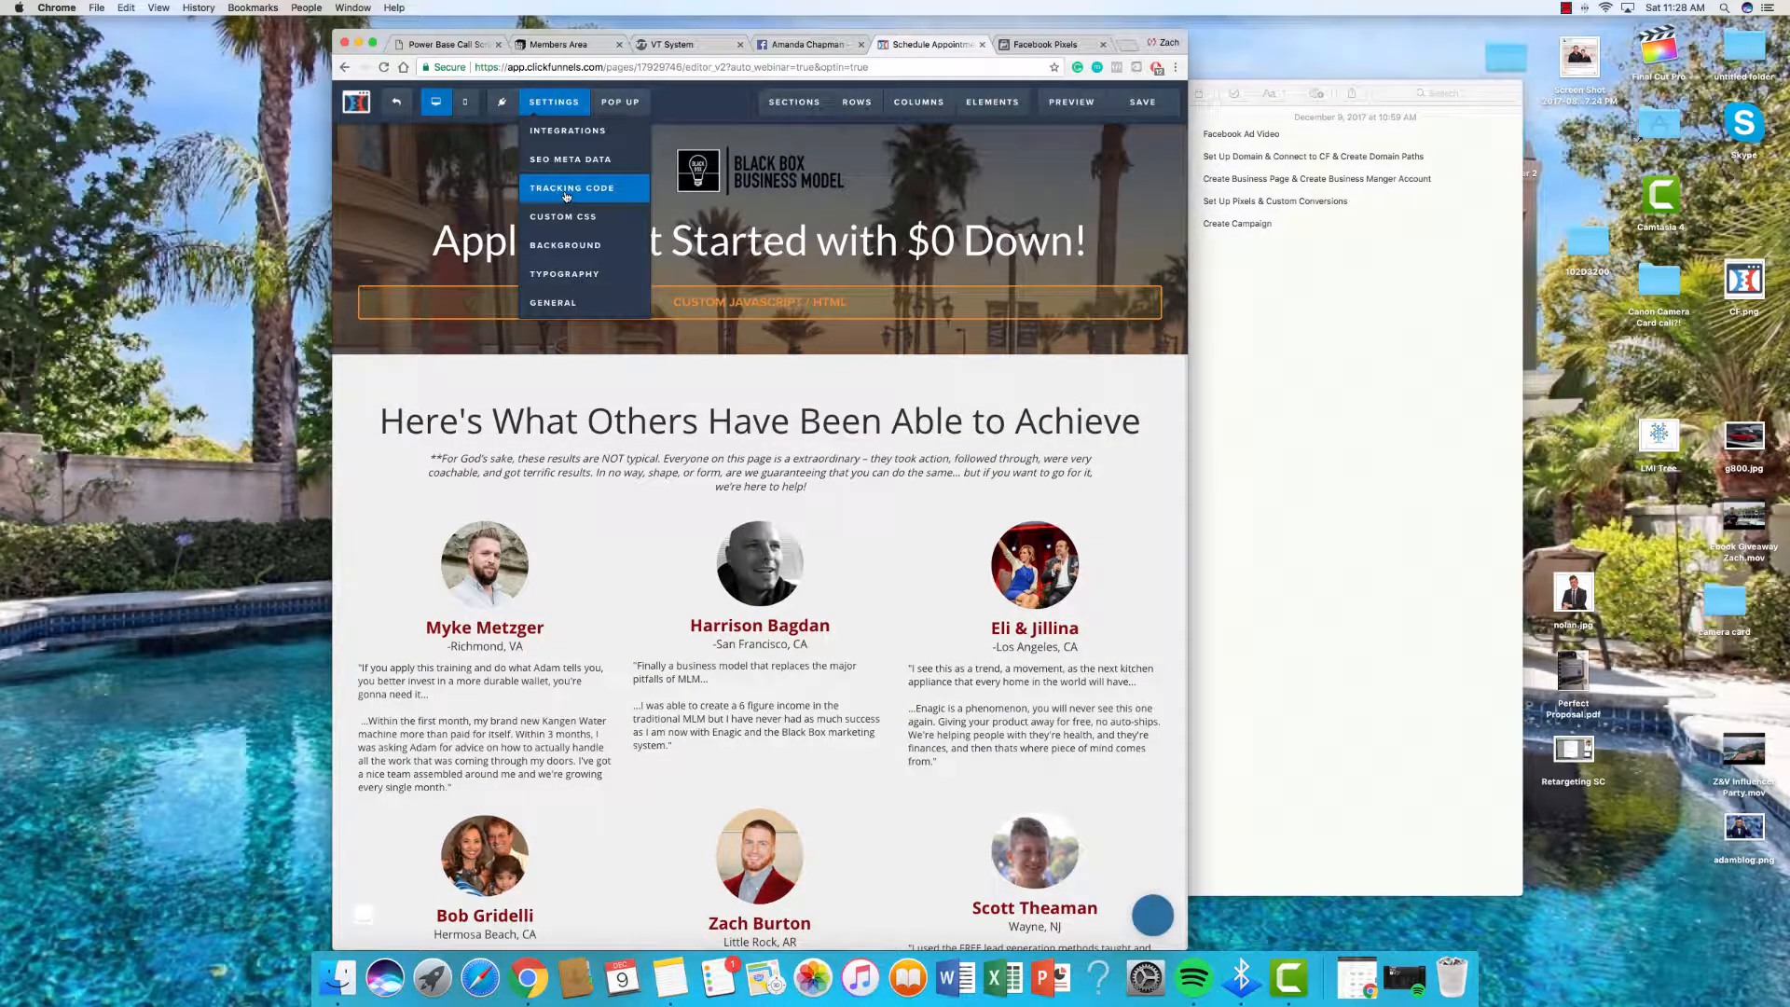
left_click(566, 191)
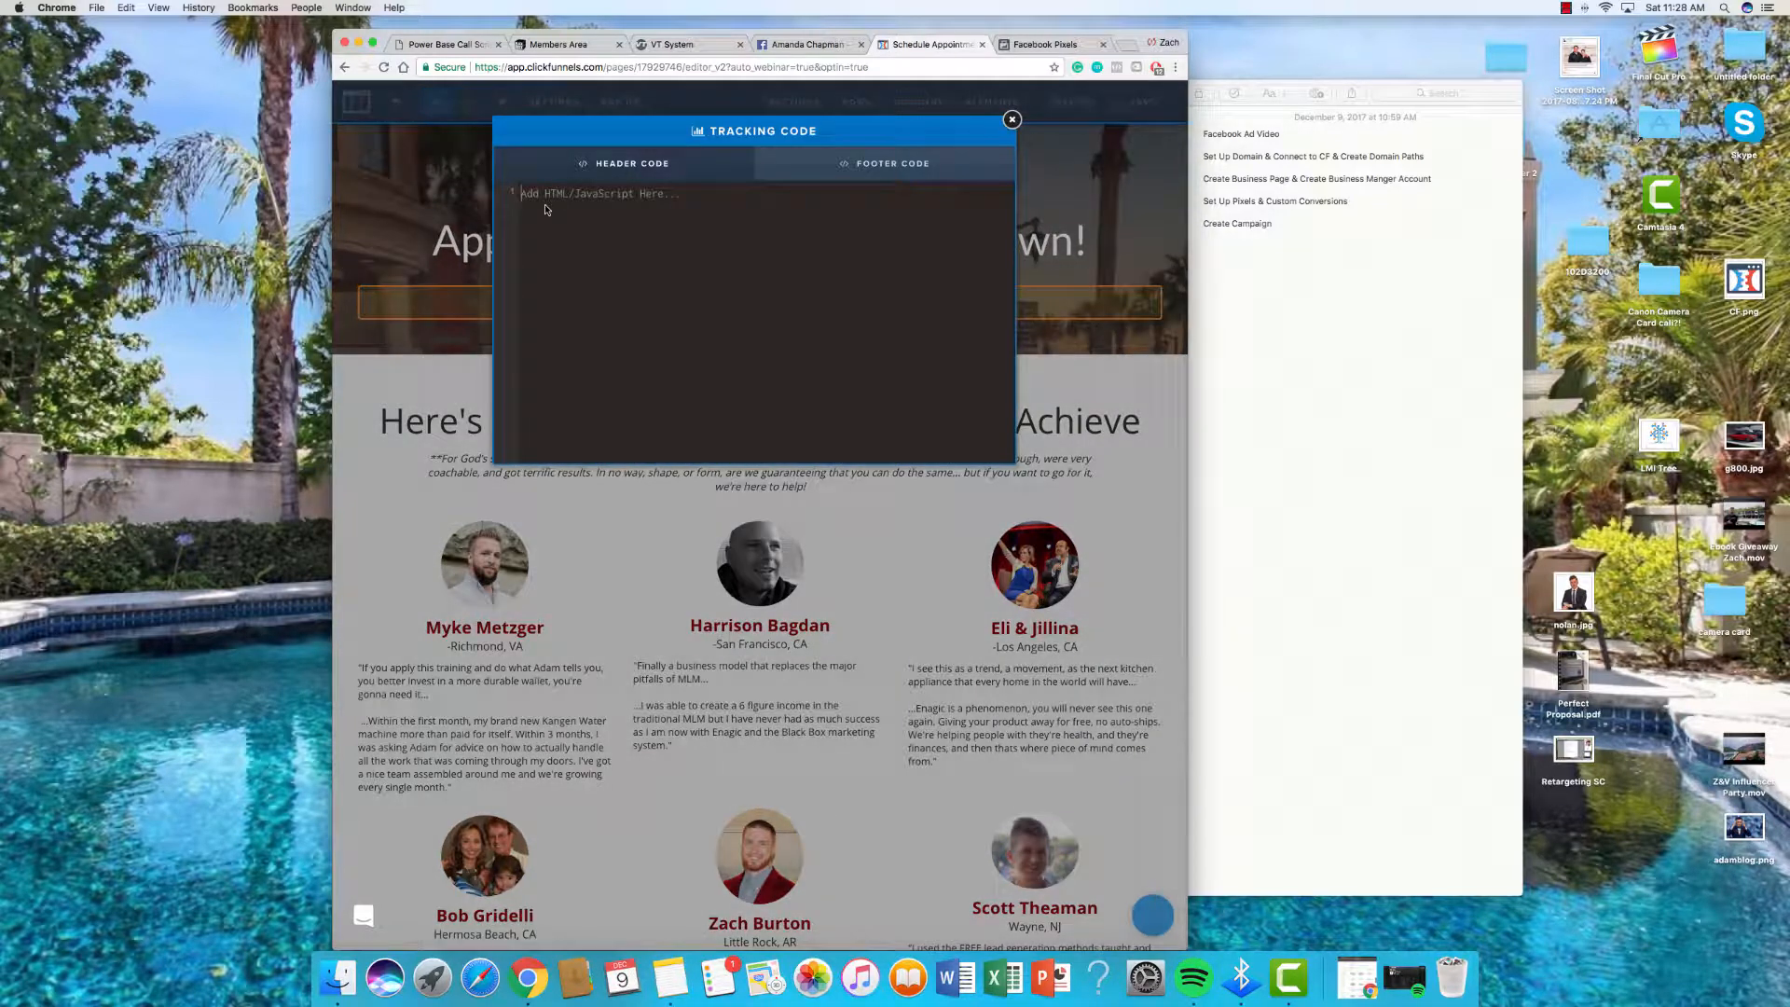
type("<script>   fbq('track', 'InitiateCheckout', {     value: 0.00,     currency: 'USD',   }); </script>")
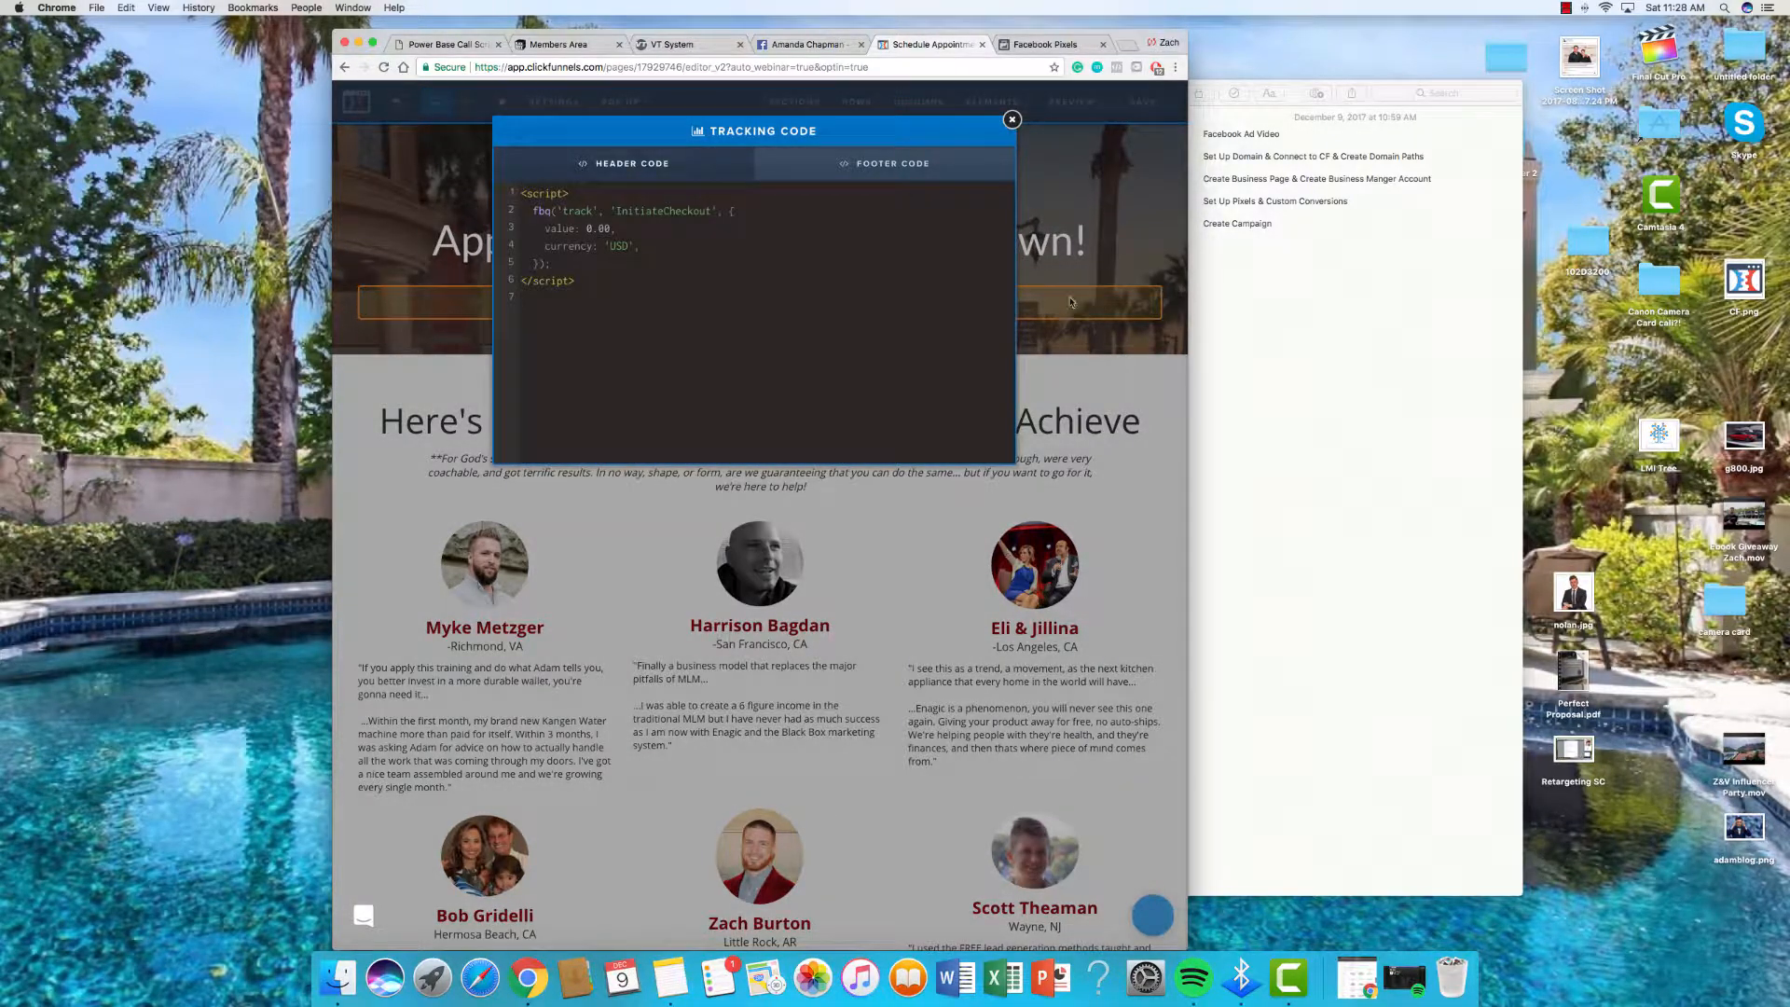
left_click(1071, 302)
left_click(1139, 107)
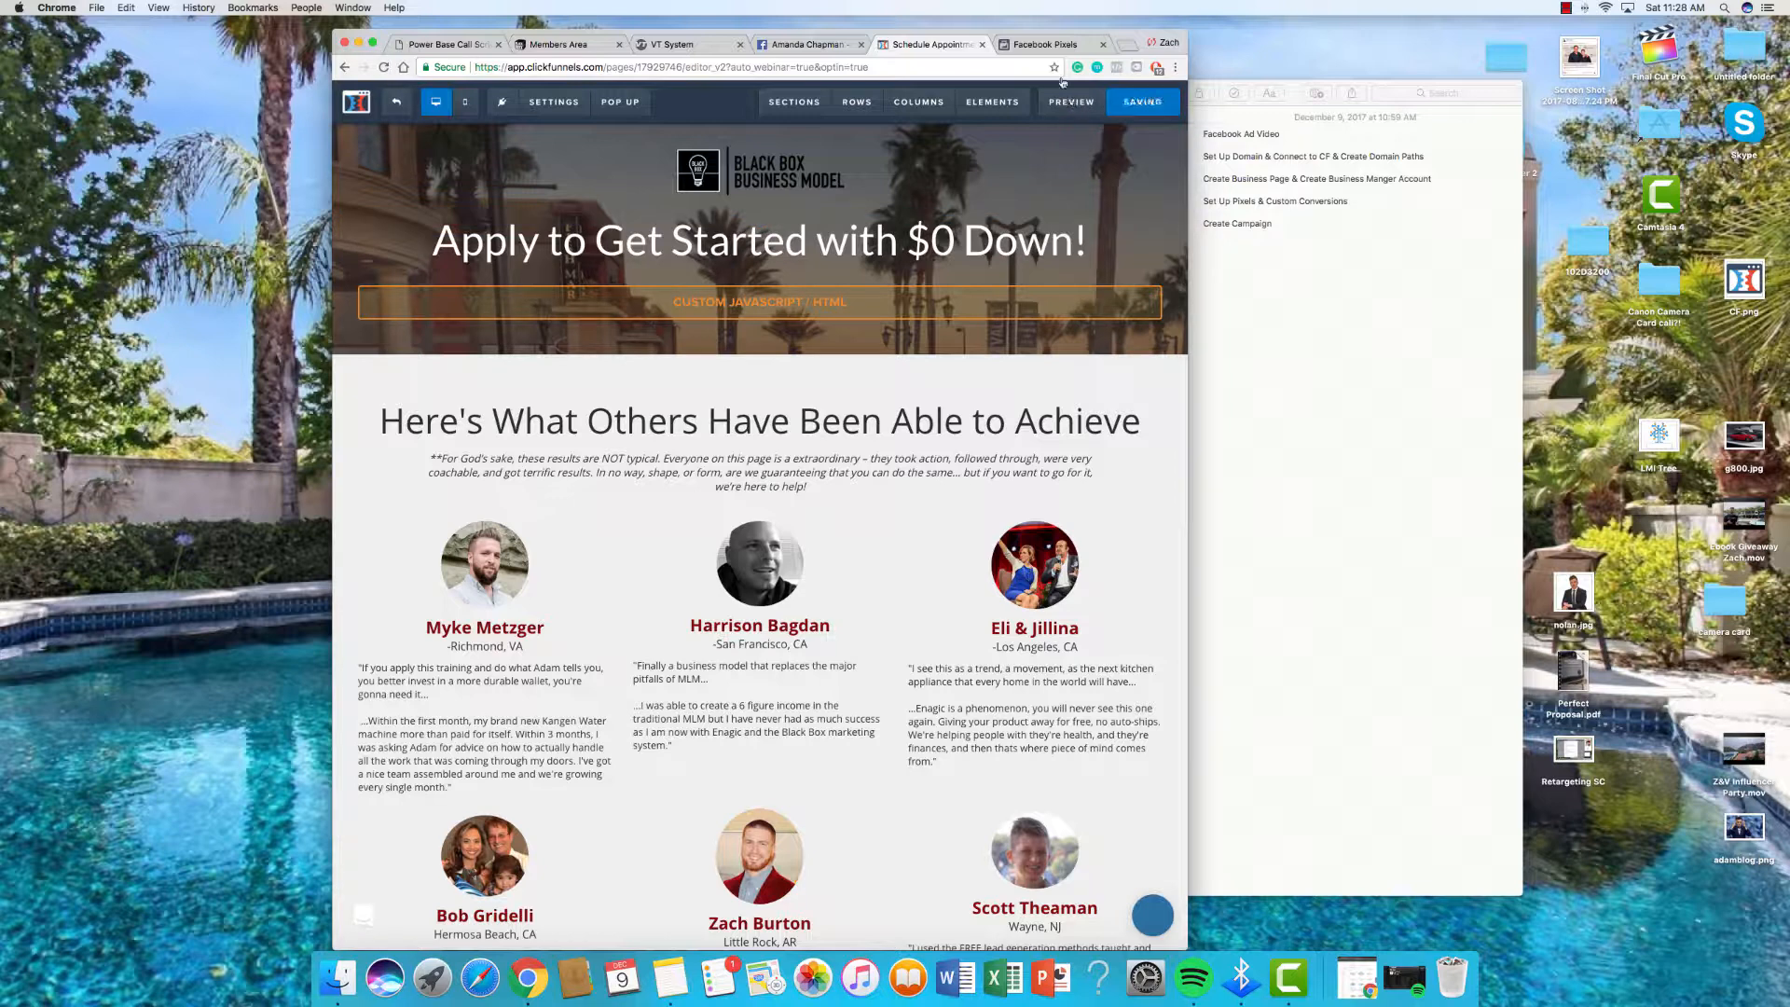
Step: Go to the Custom Conversions page in Facebook Events Manager
left_click(1044, 46)
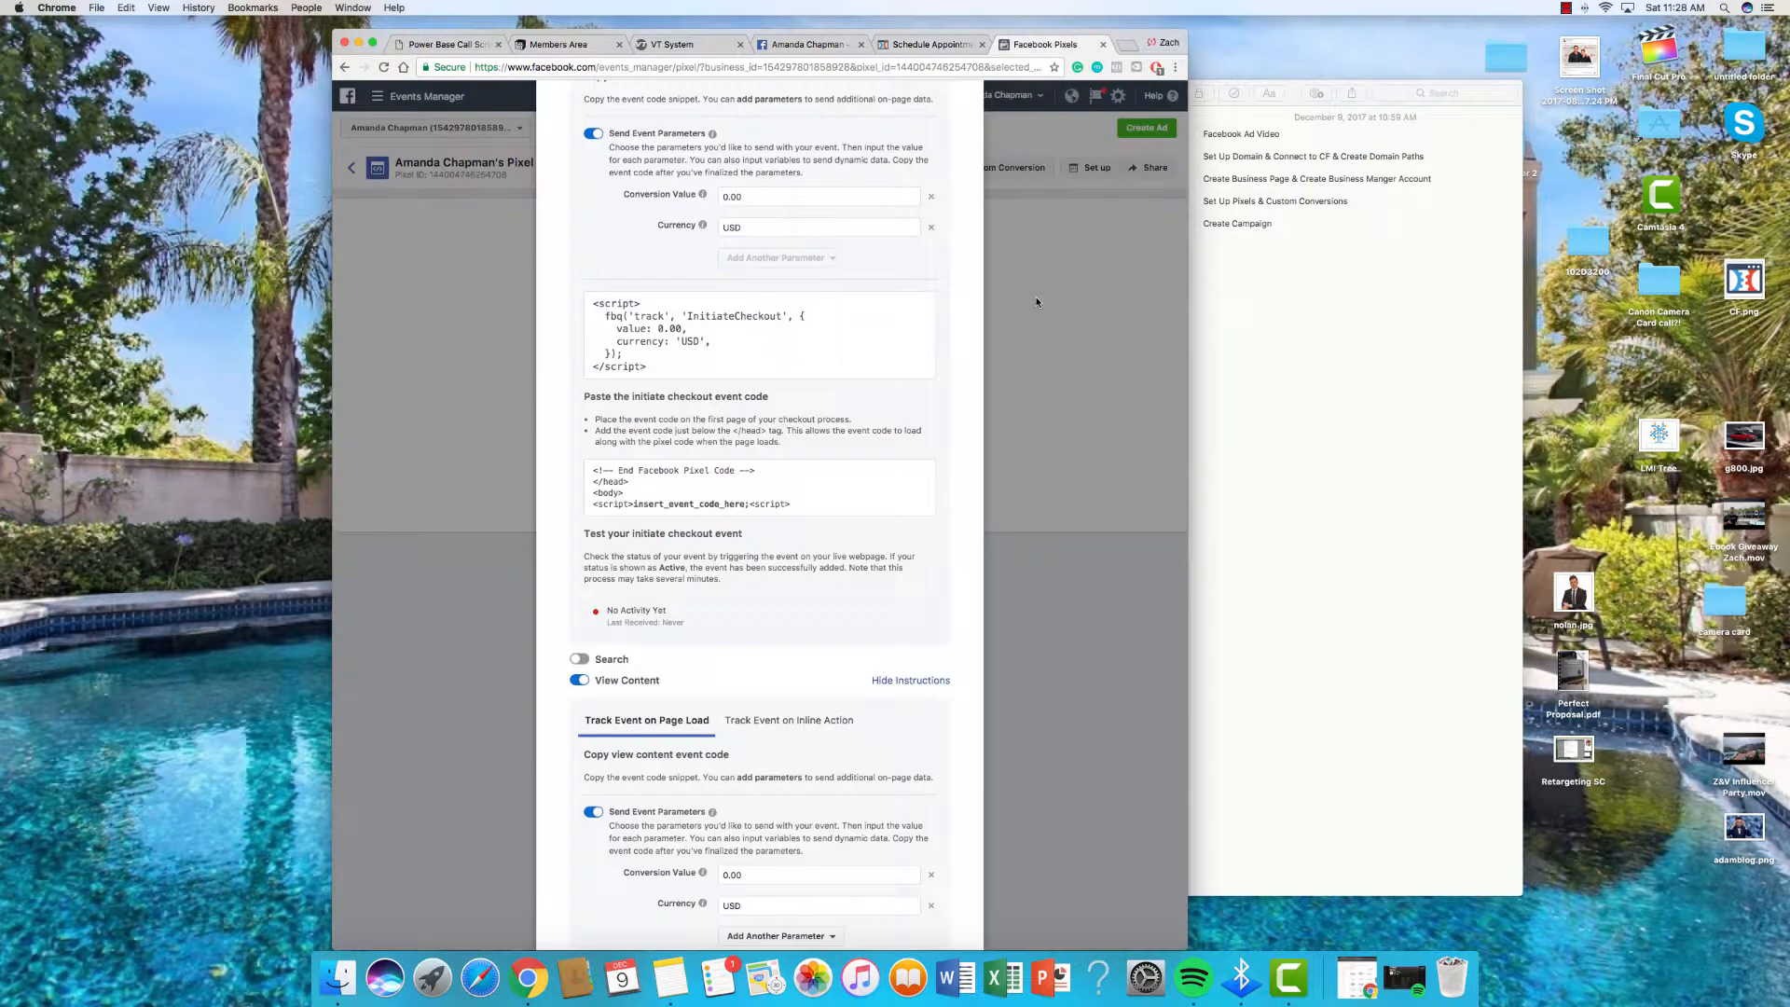
left_click(1048, 278)
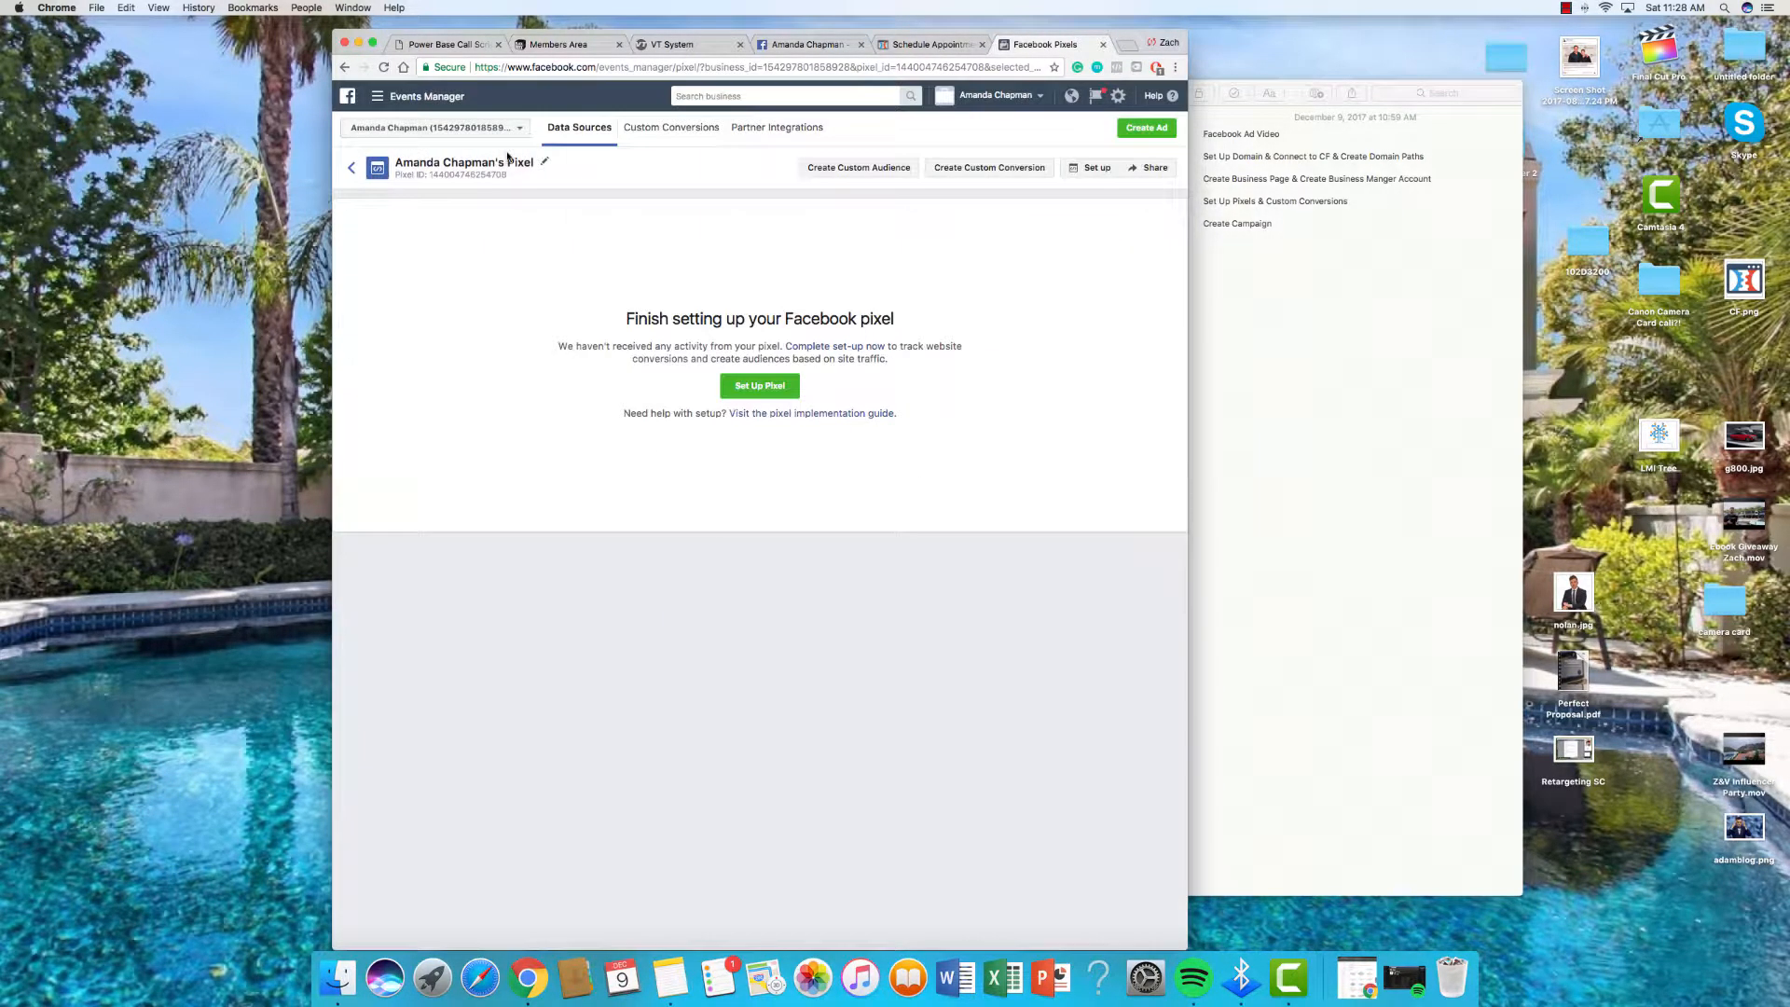
left_click(970, 171)
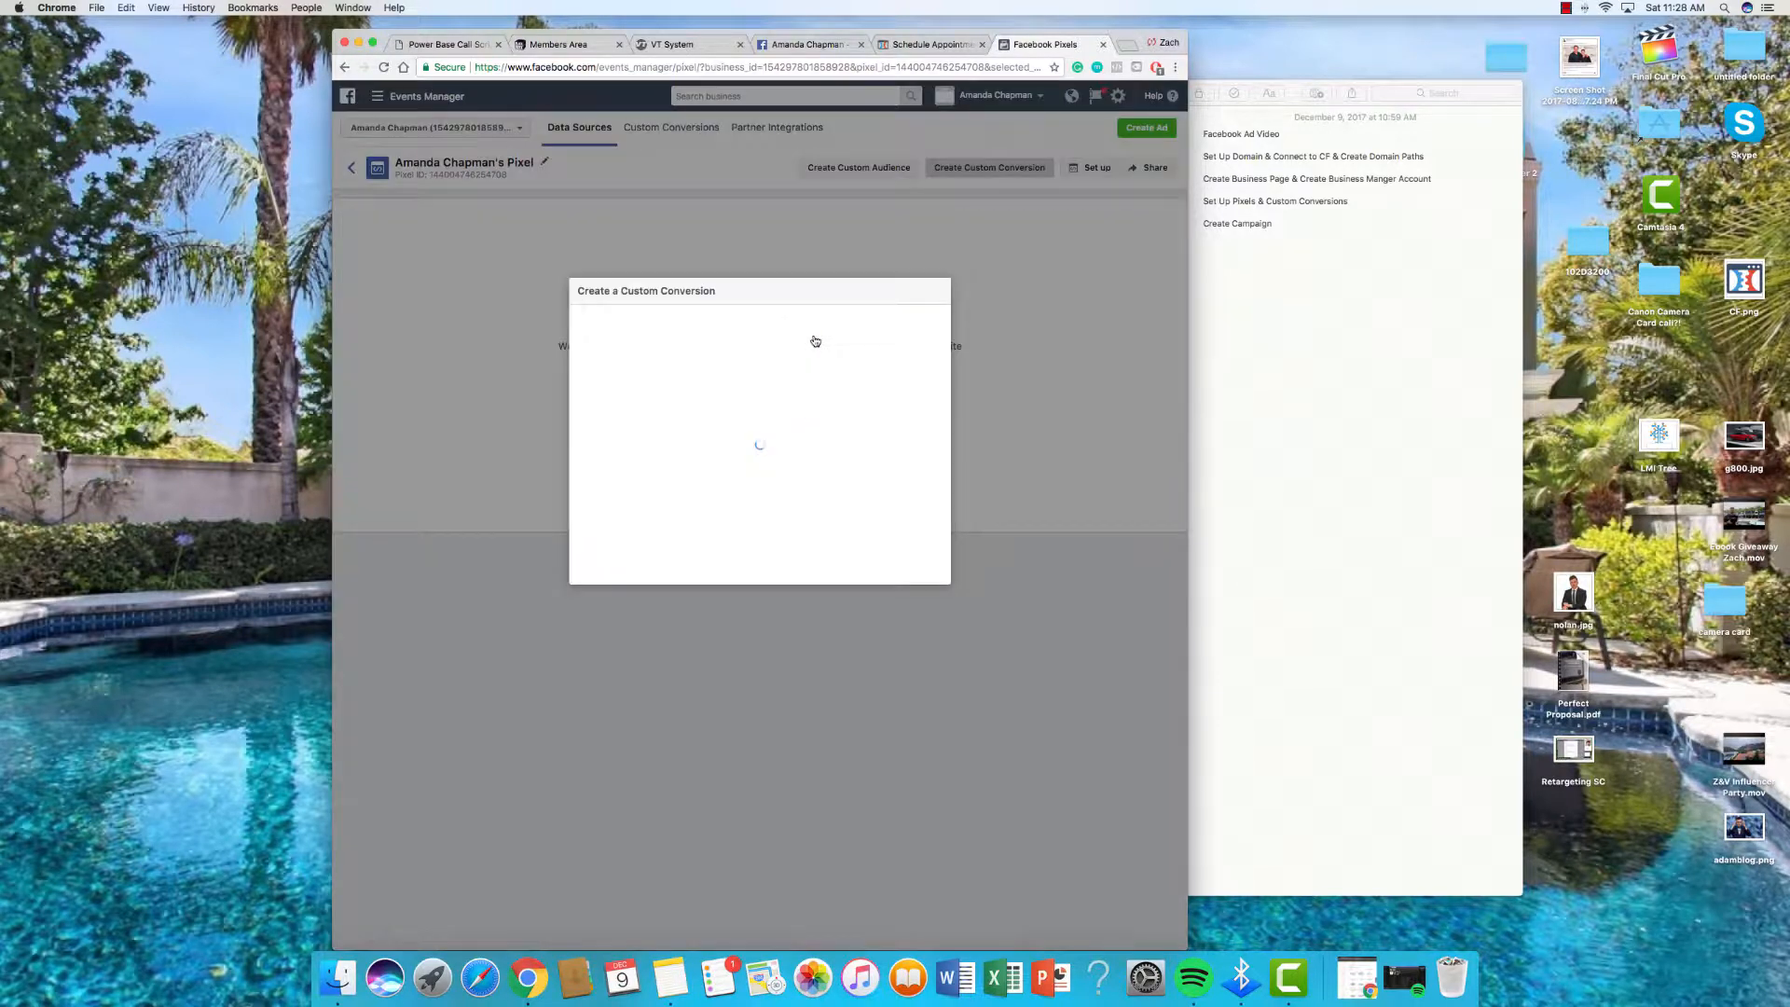
left_click(382, 205)
left_click(375, 97)
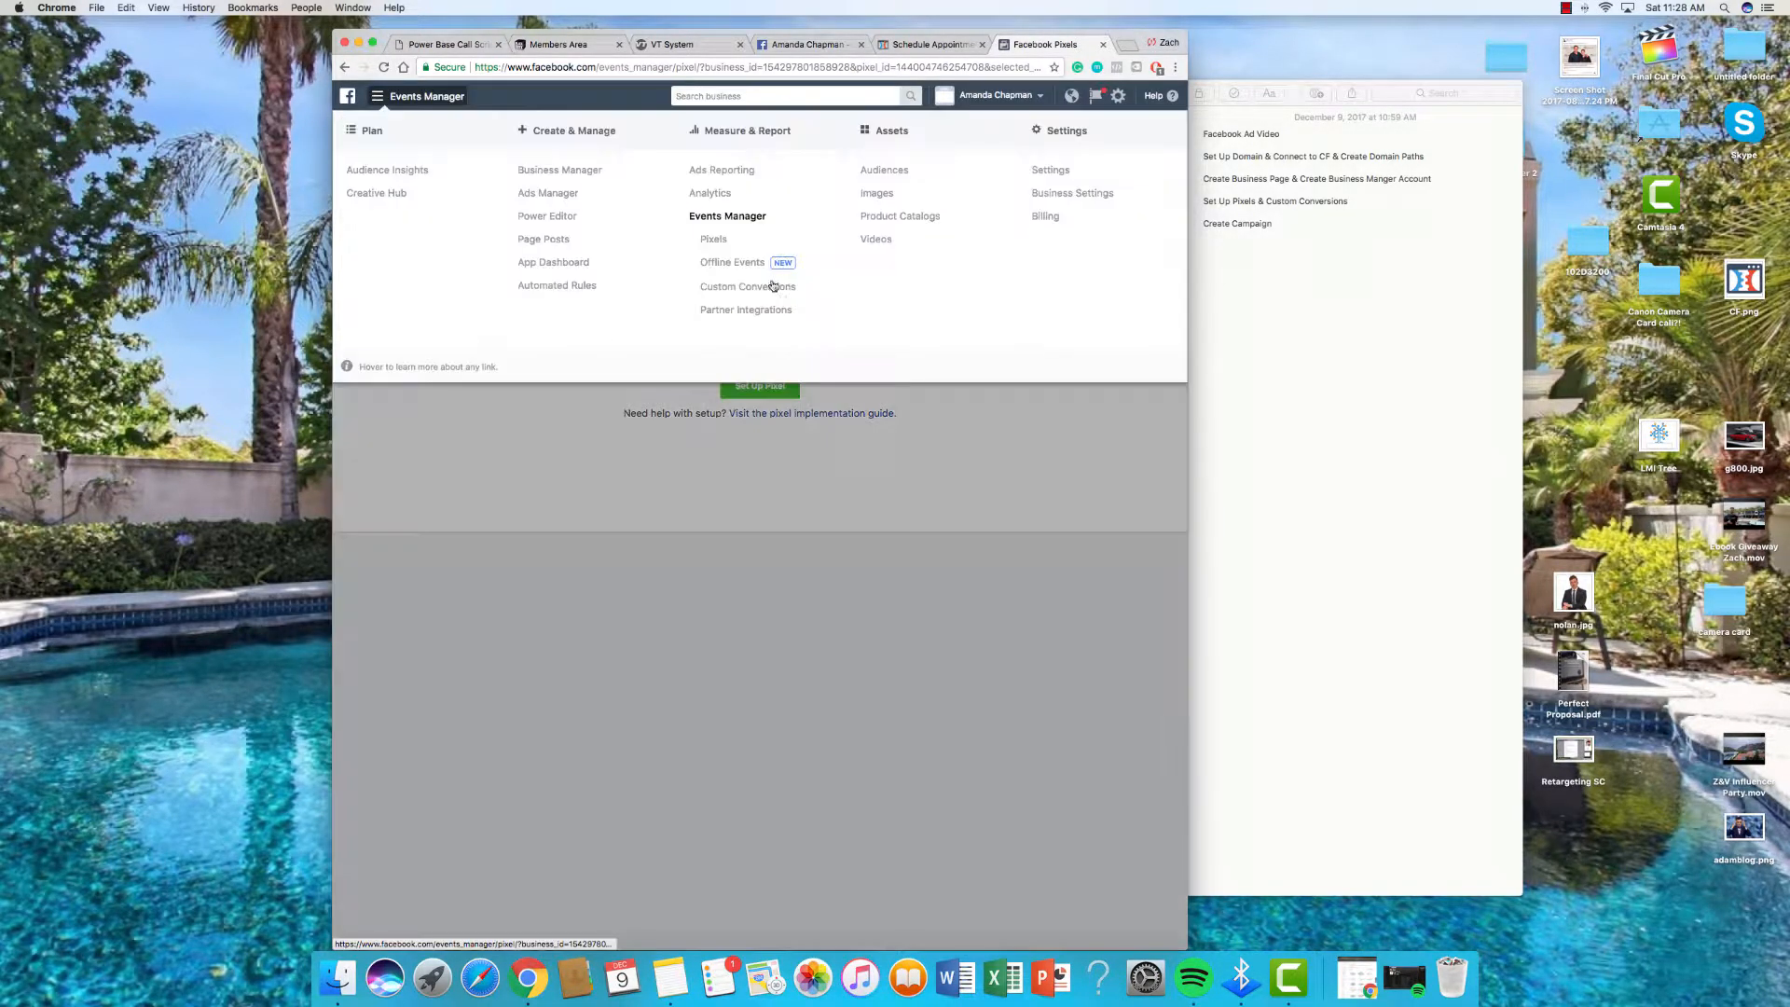
left_click(767, 291)
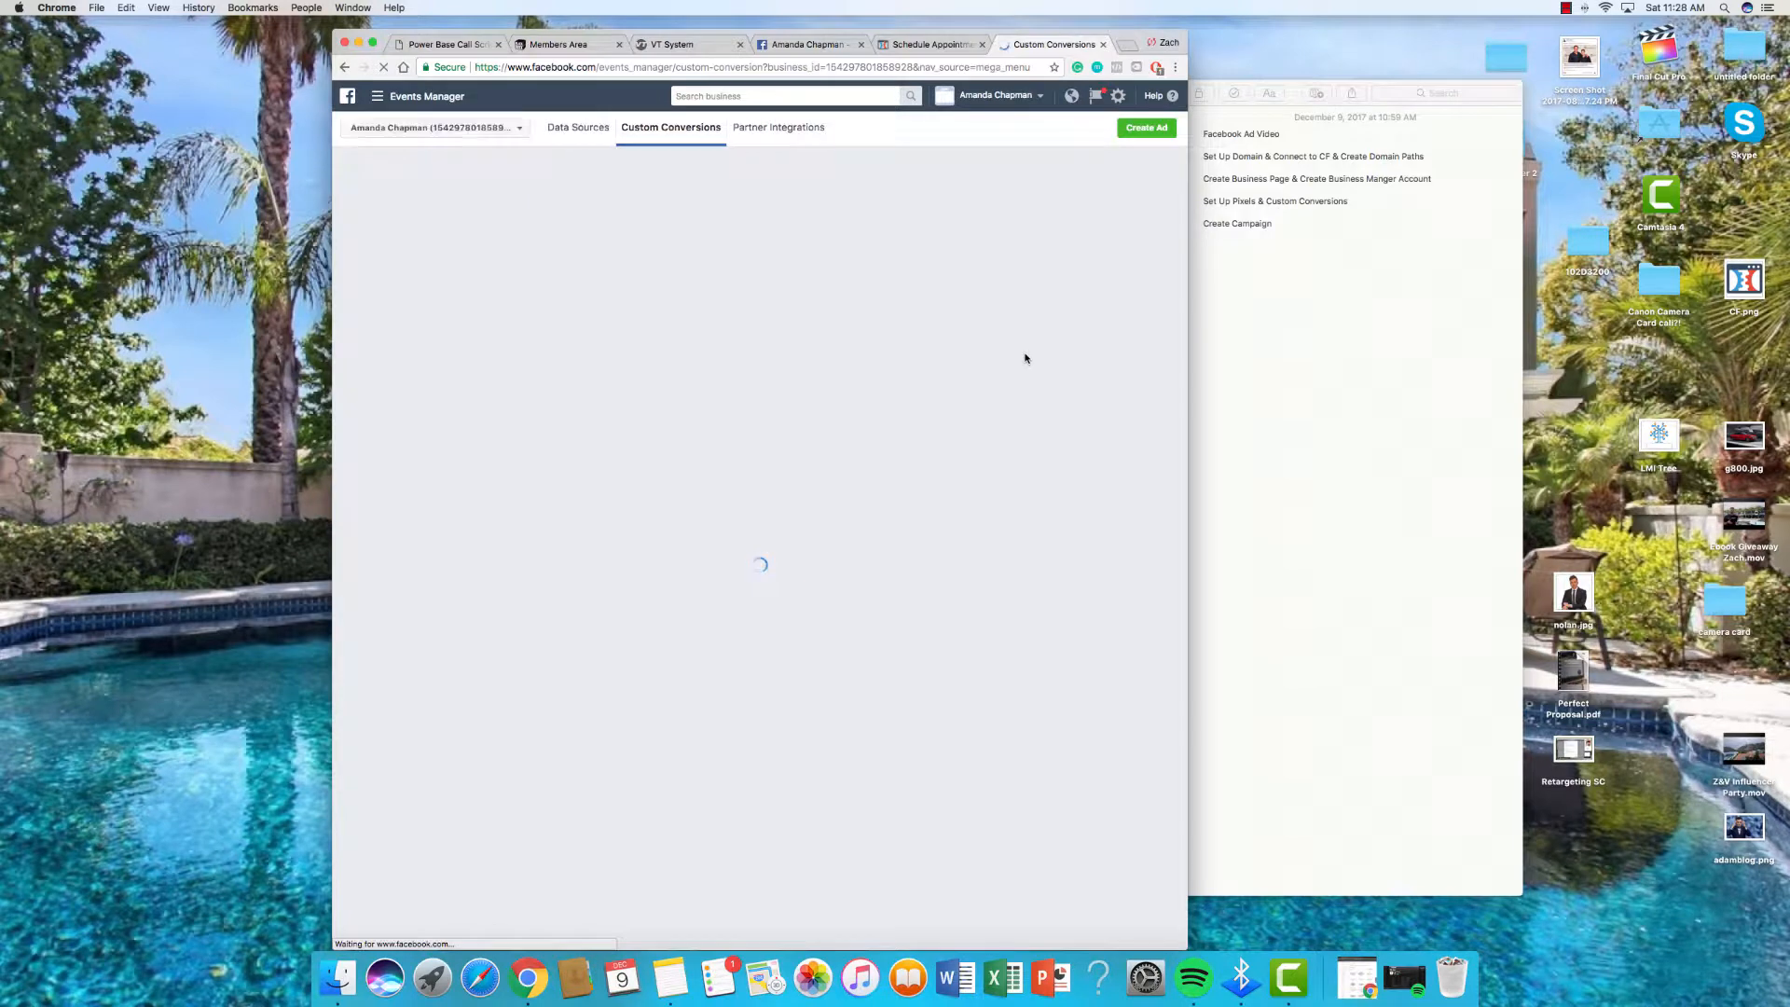
Step: Start a new custom conversion on All URL Traffic with a URL-contains rule
left_click(760, 383)
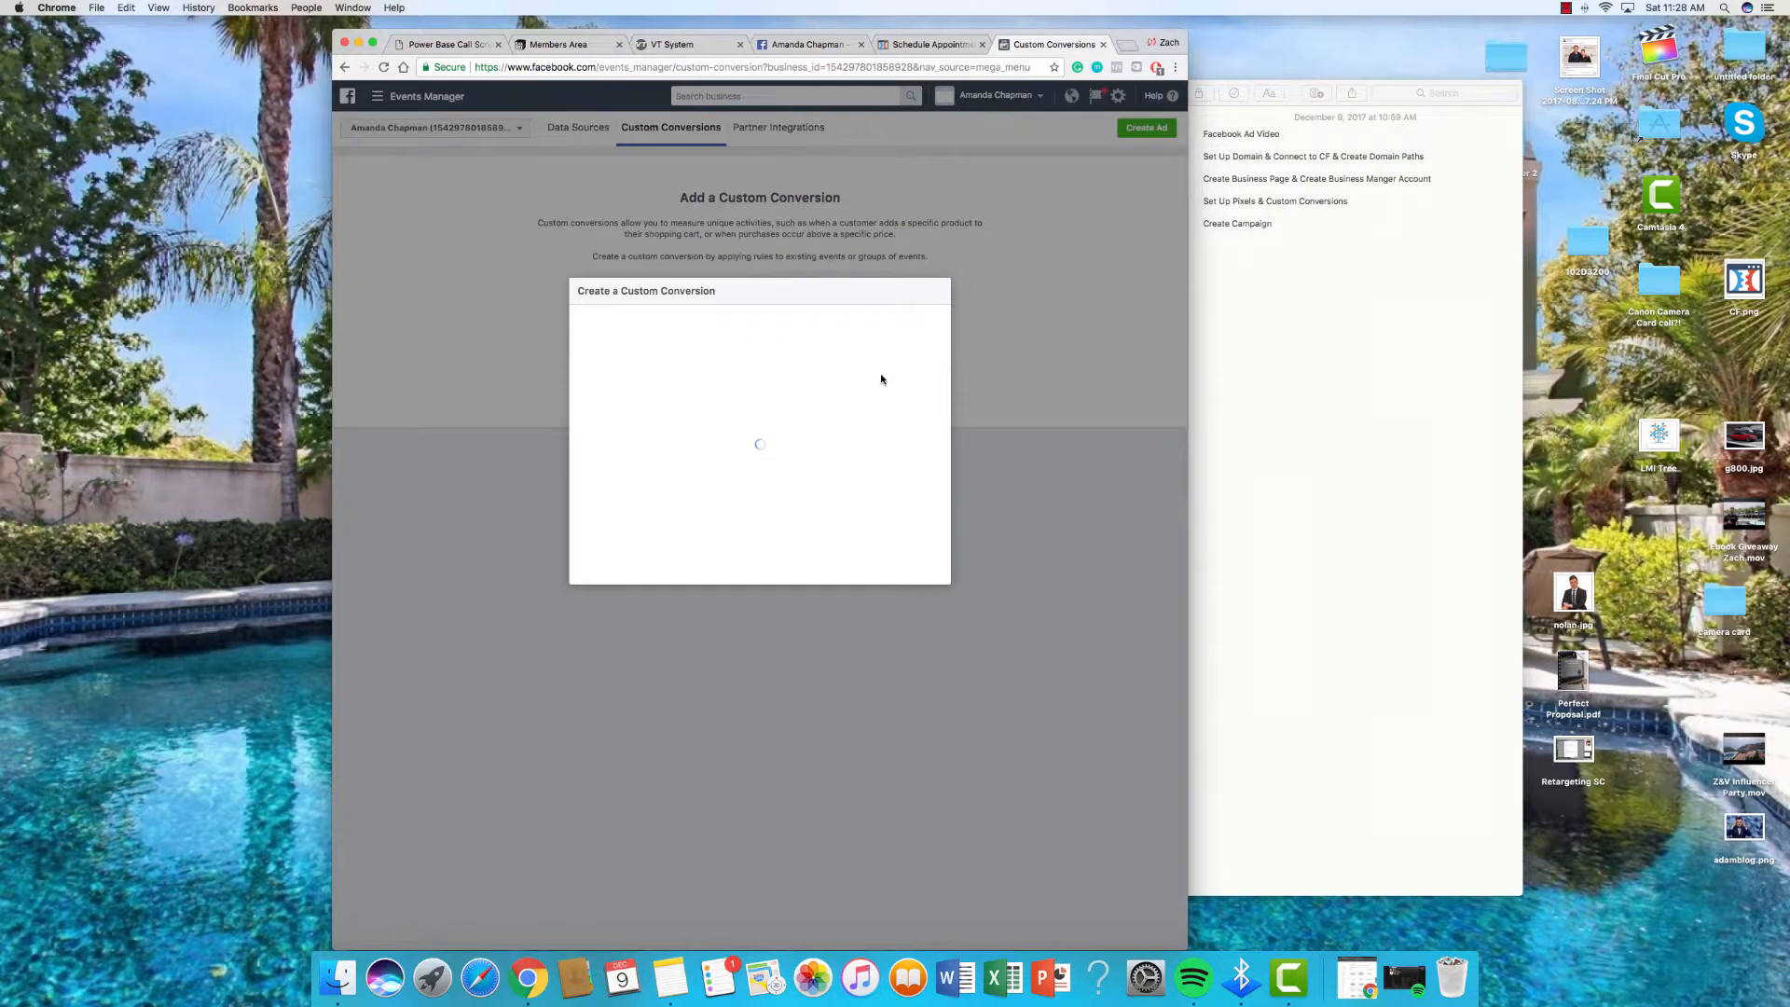
left_click(724, 457)
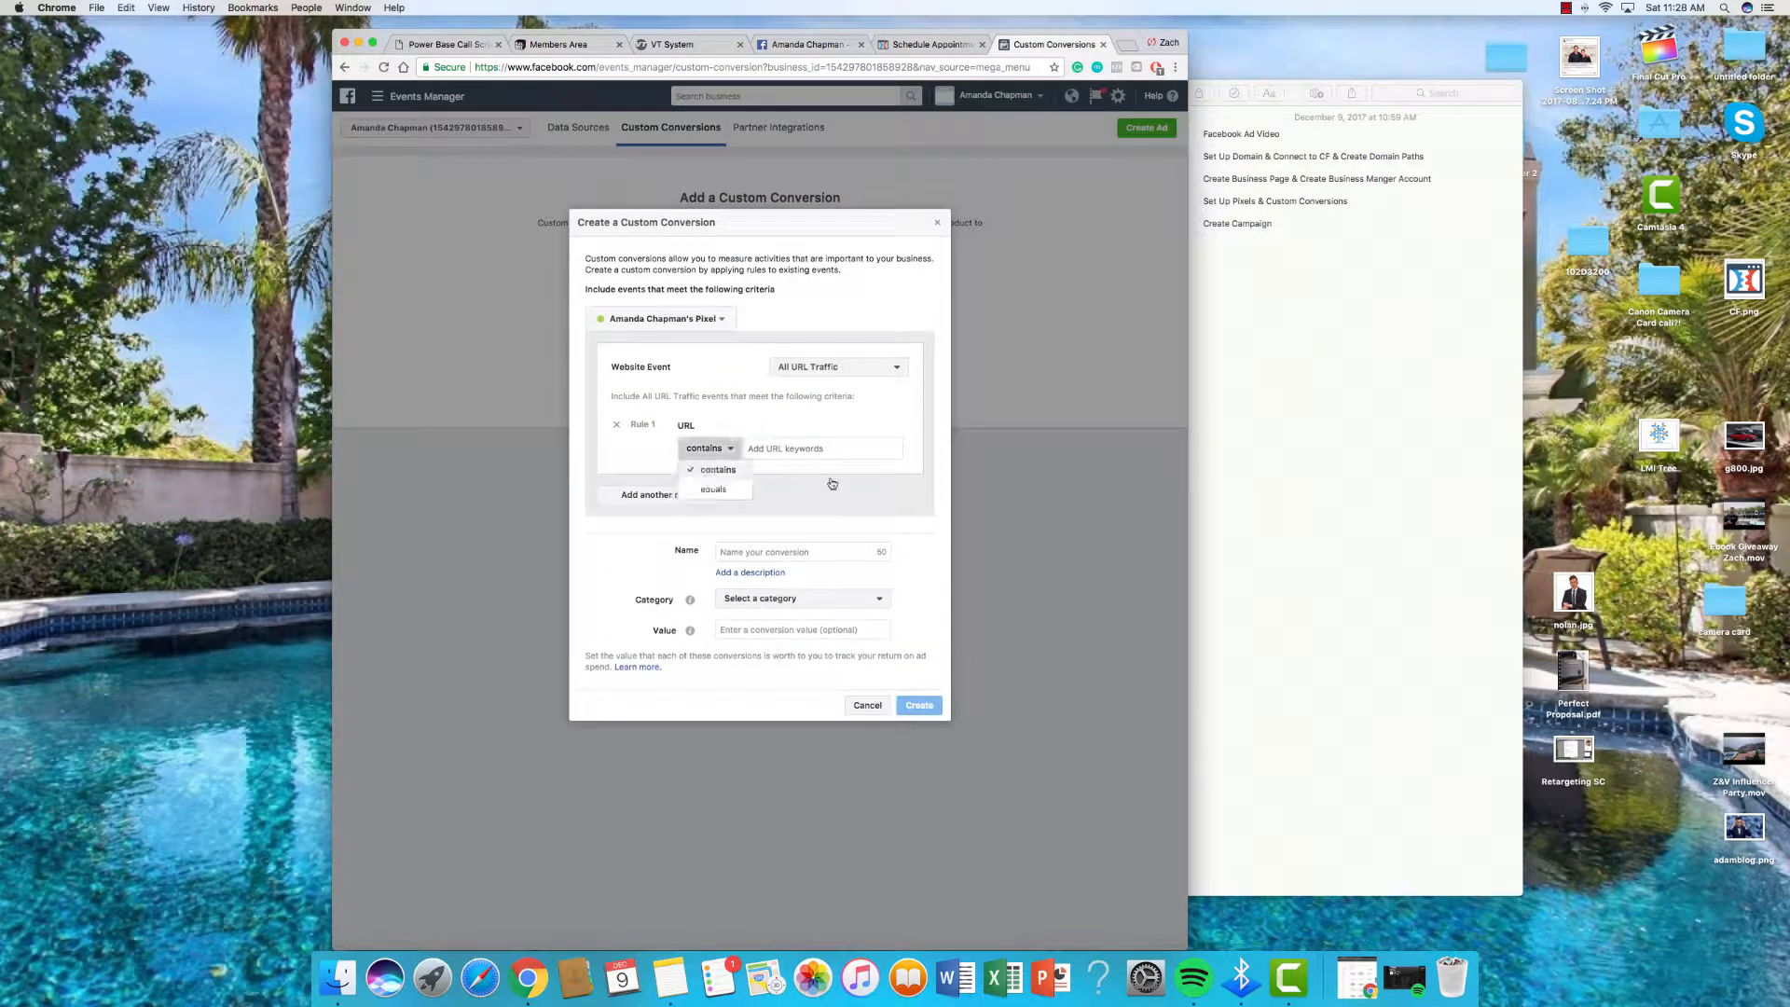
left_click(836, 368)
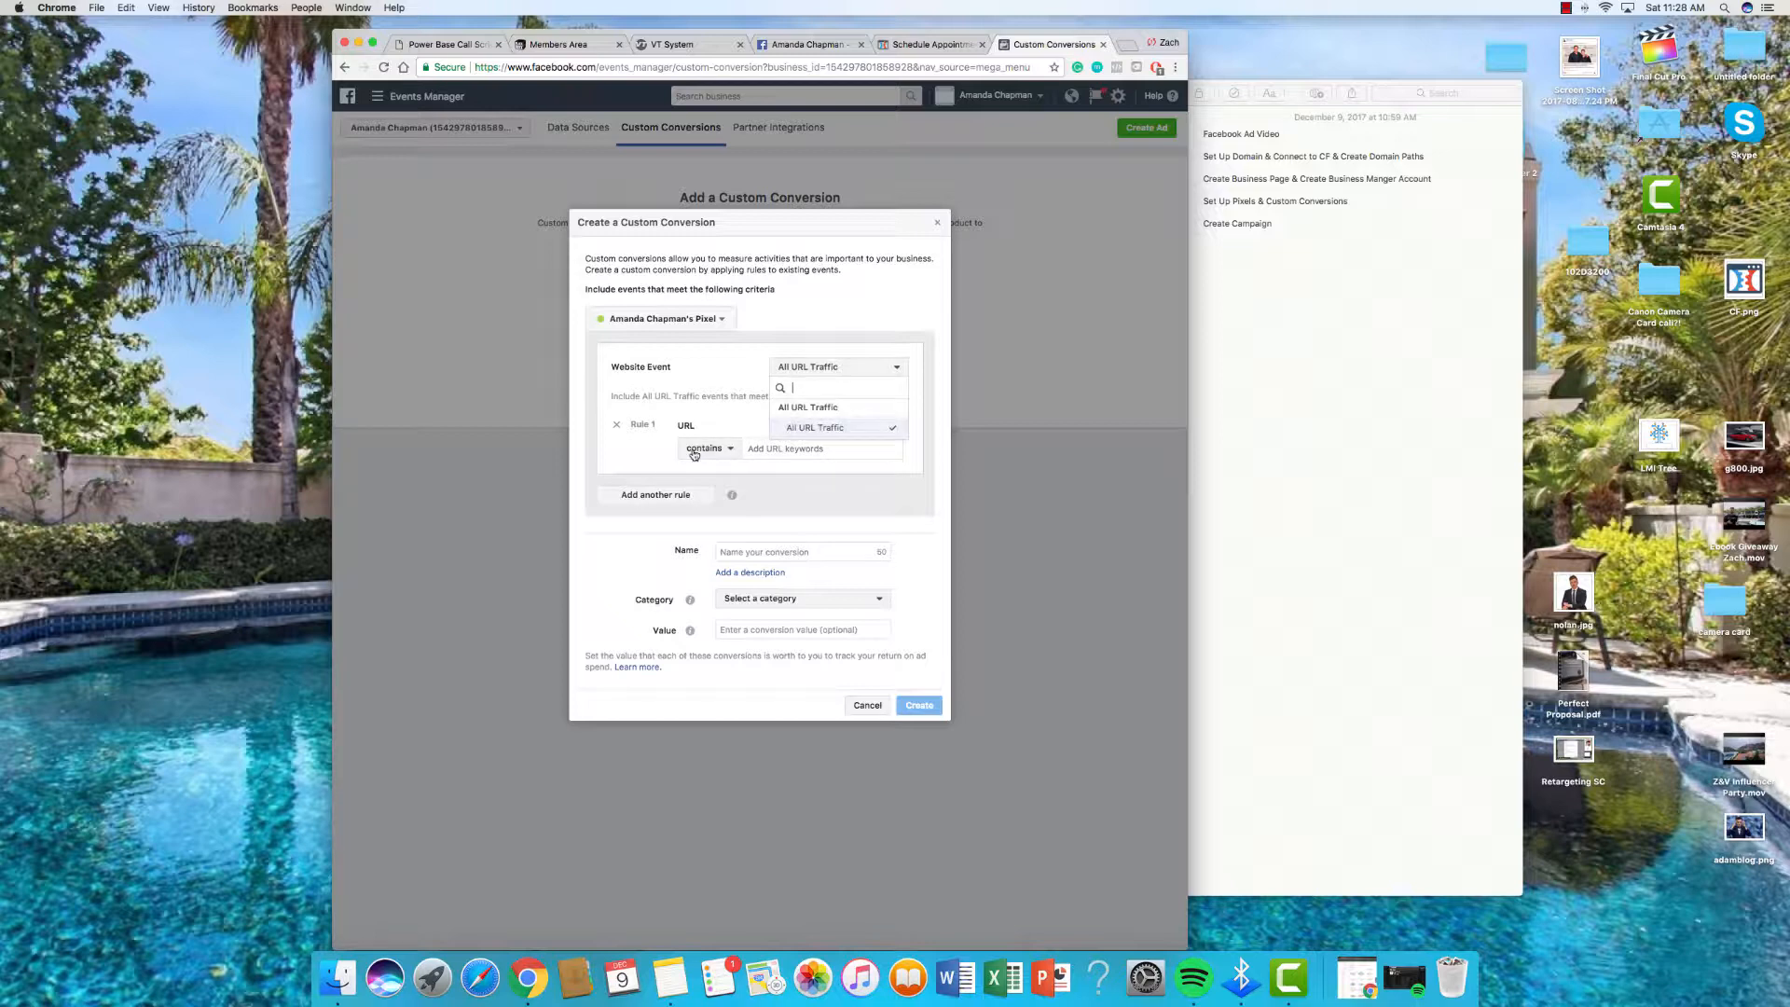
left_click(800, 449)
left_click(819, 448)
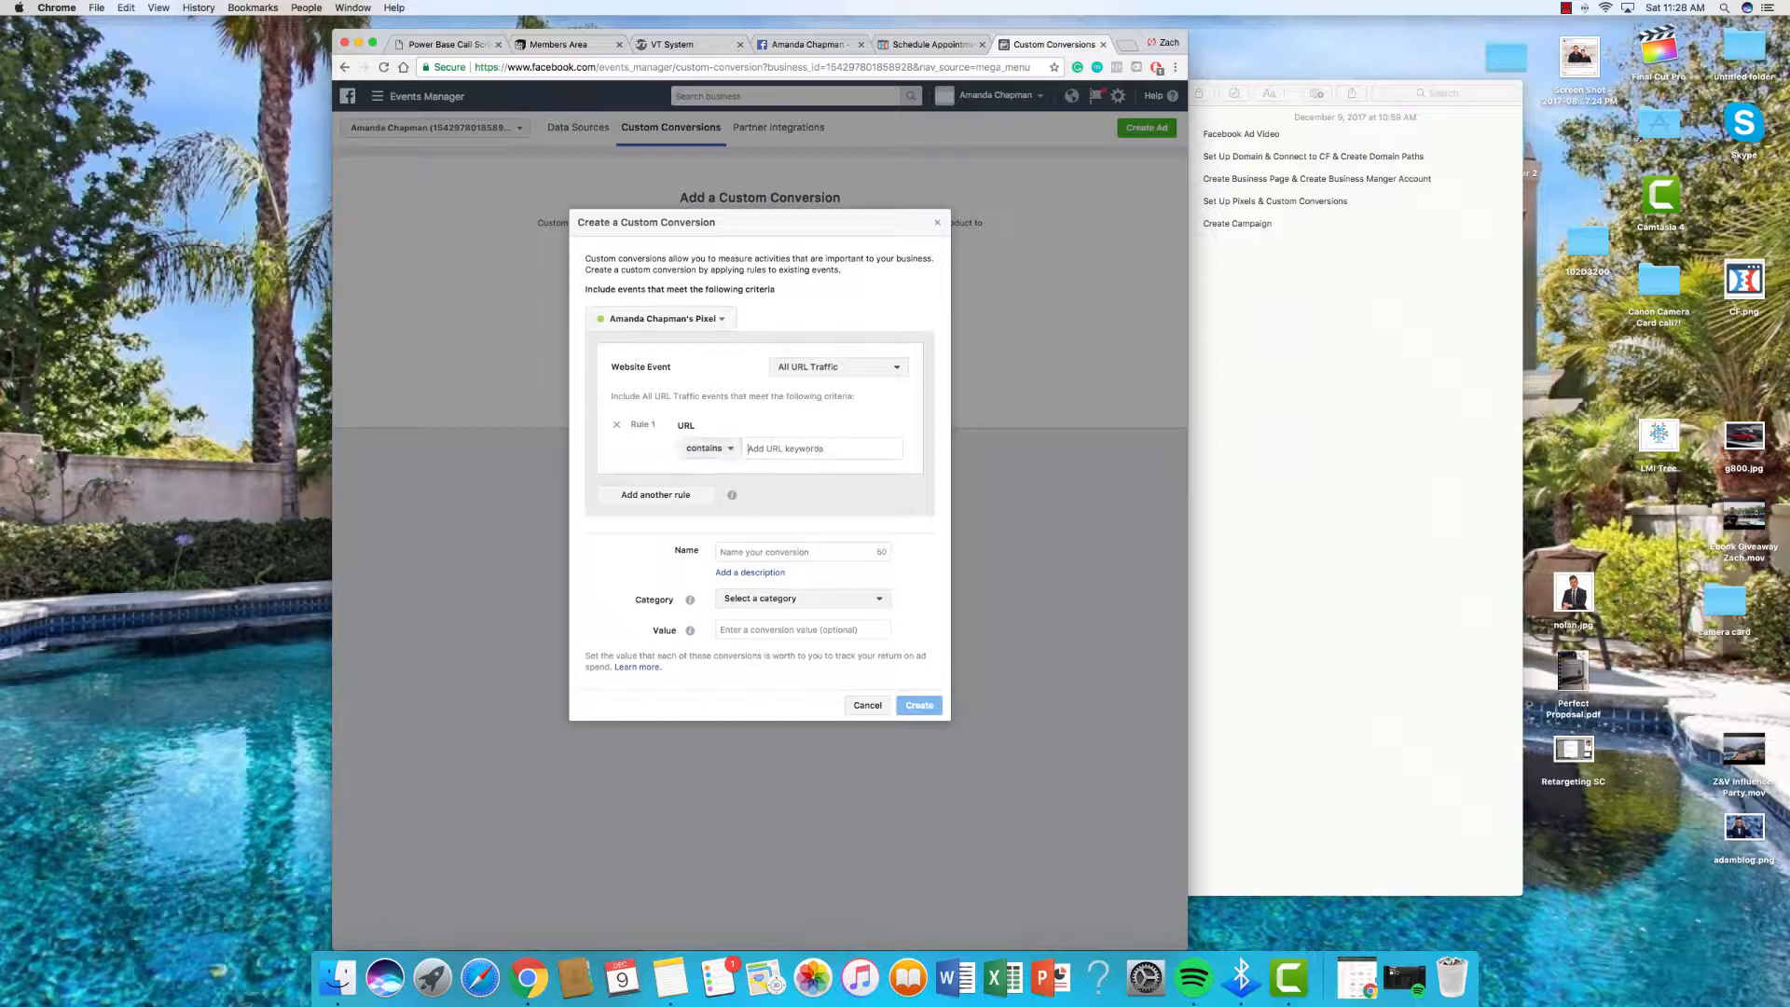
left_click(918, 44)
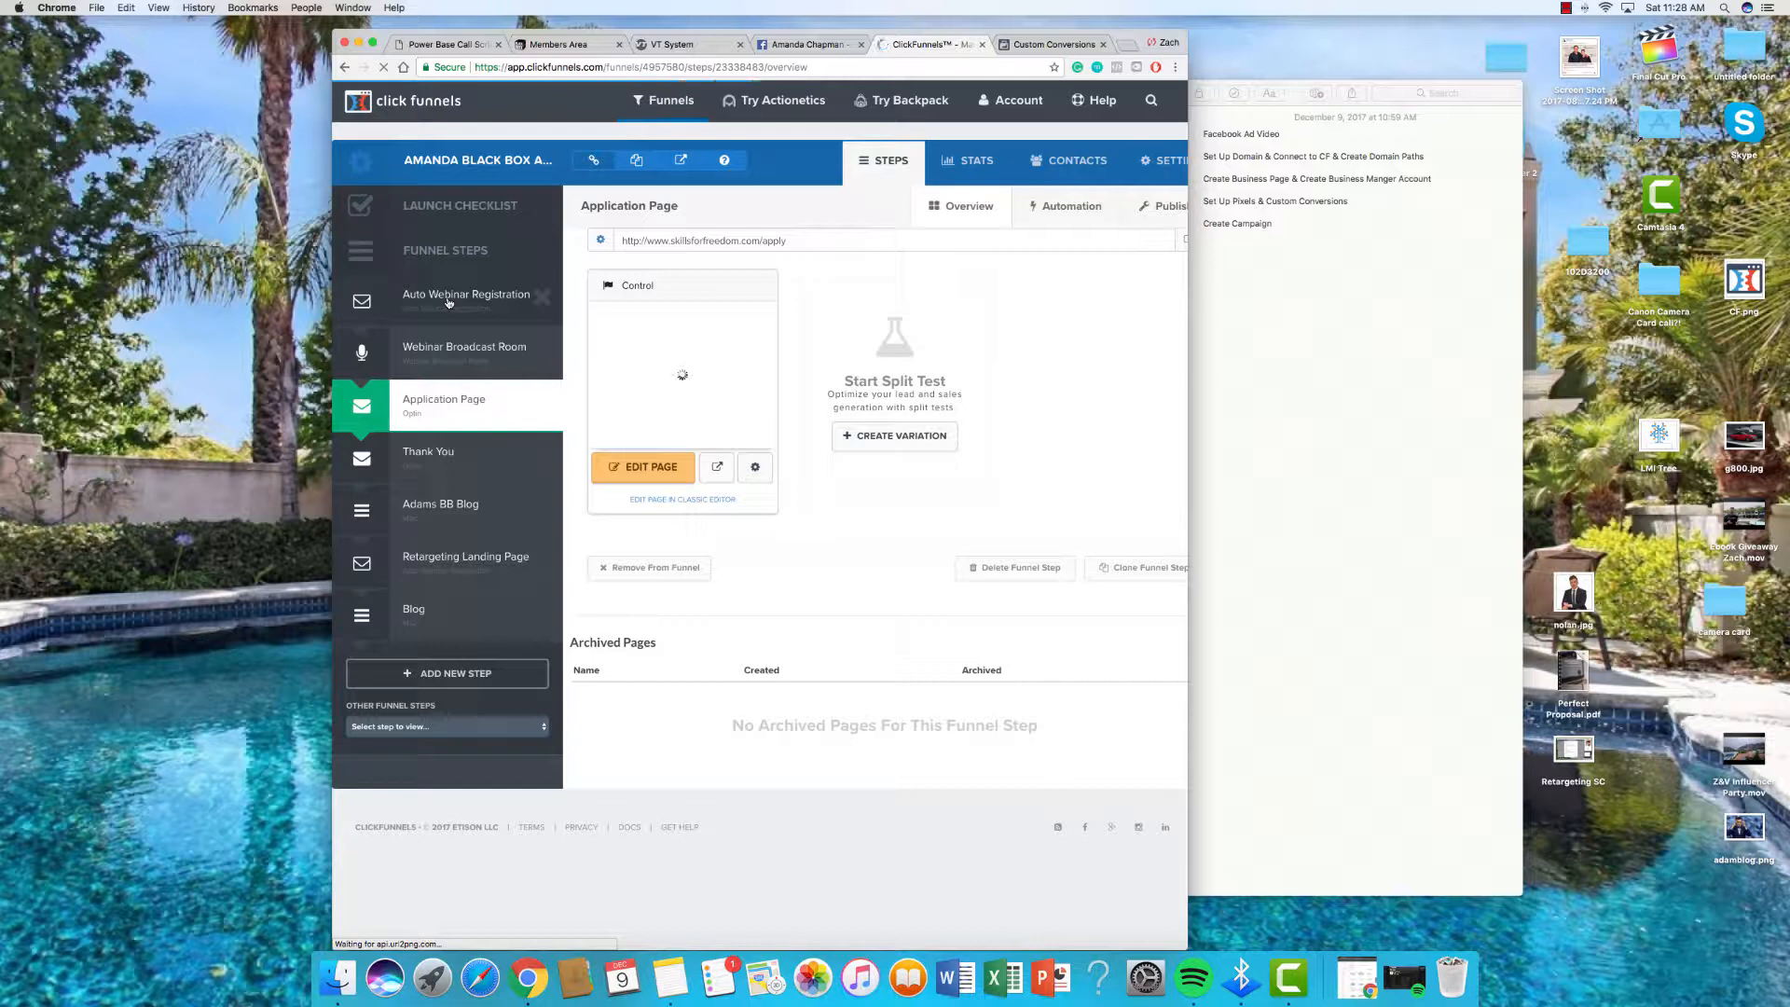
Step: Change the Blog funnel step's publishing path to zbblog
left_click(432, 609)
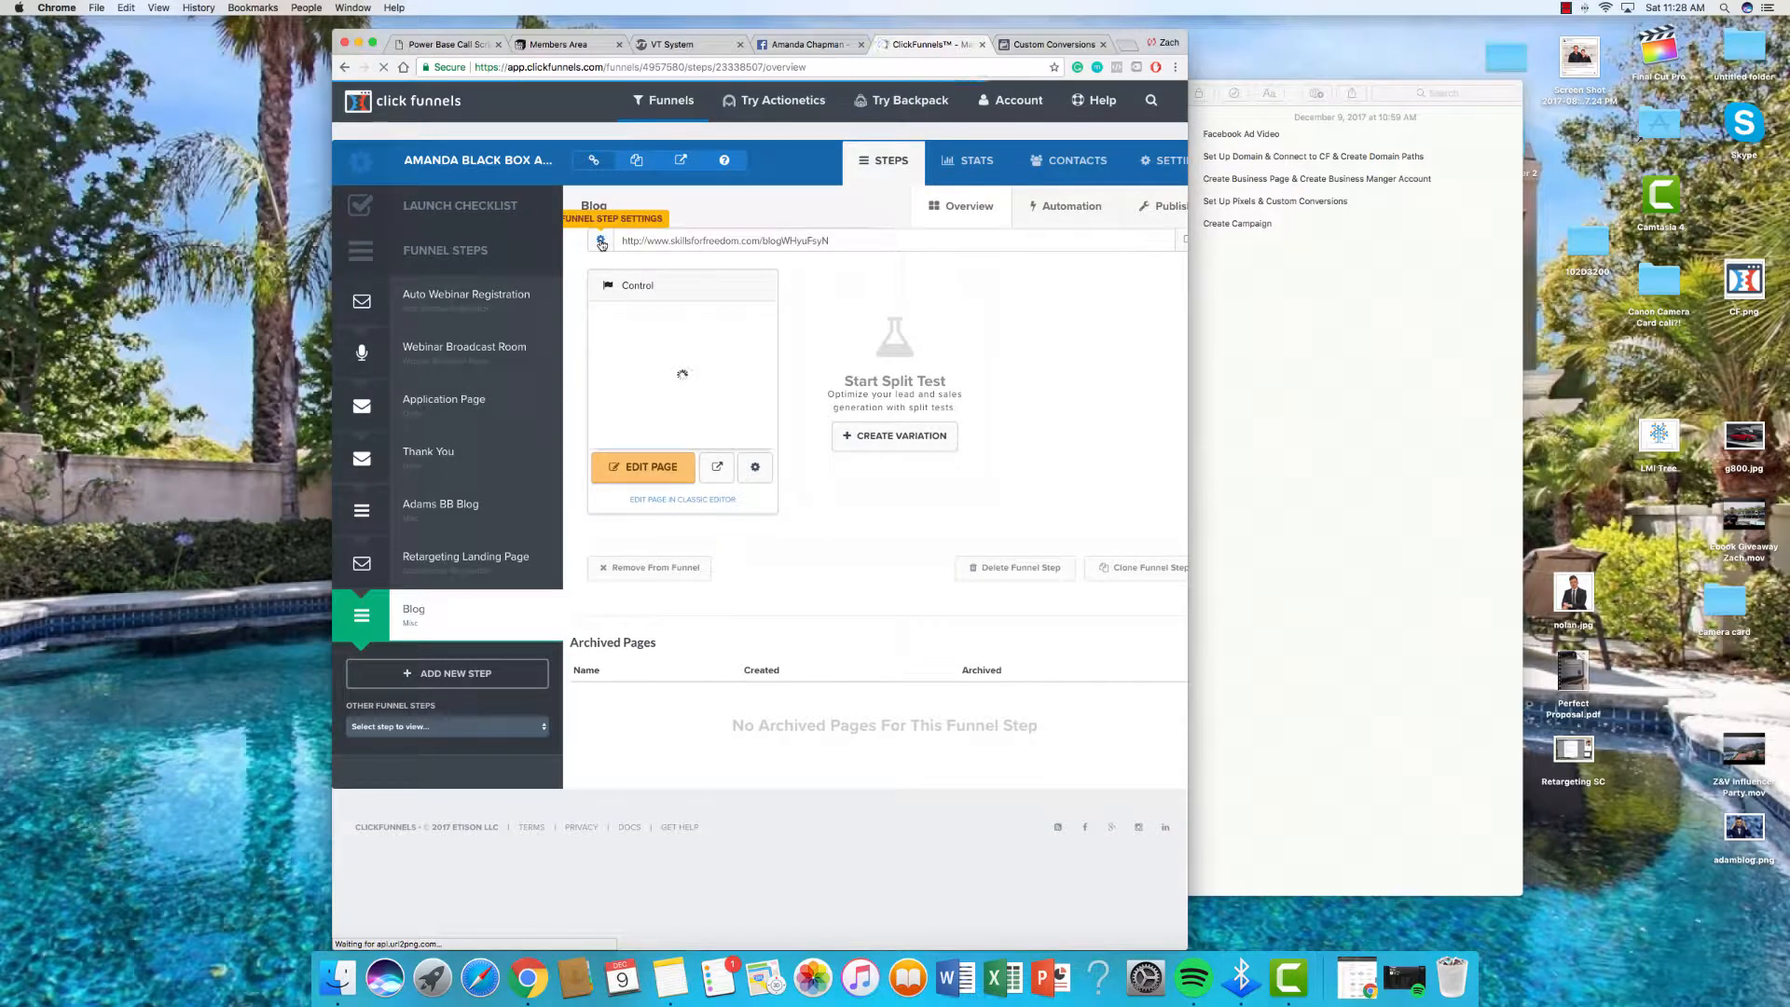
left_click(602, 244)
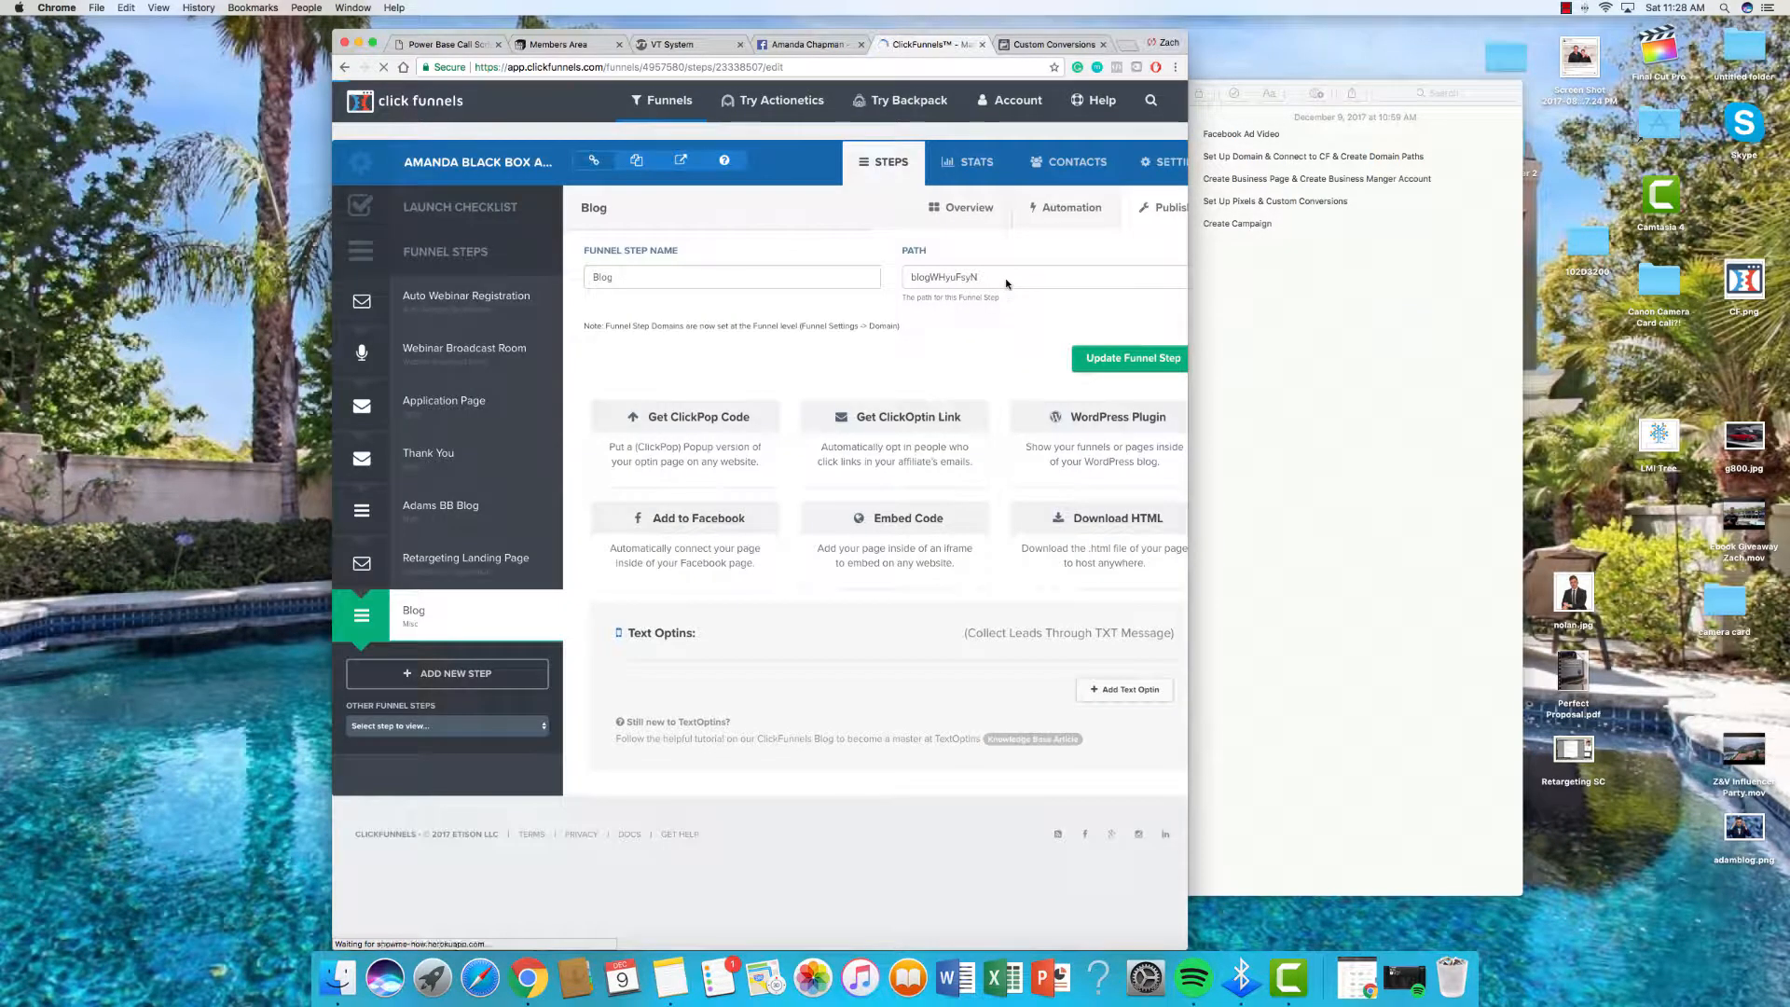
left_click(1006, 277)
key("super+a")
type("ZBBL")
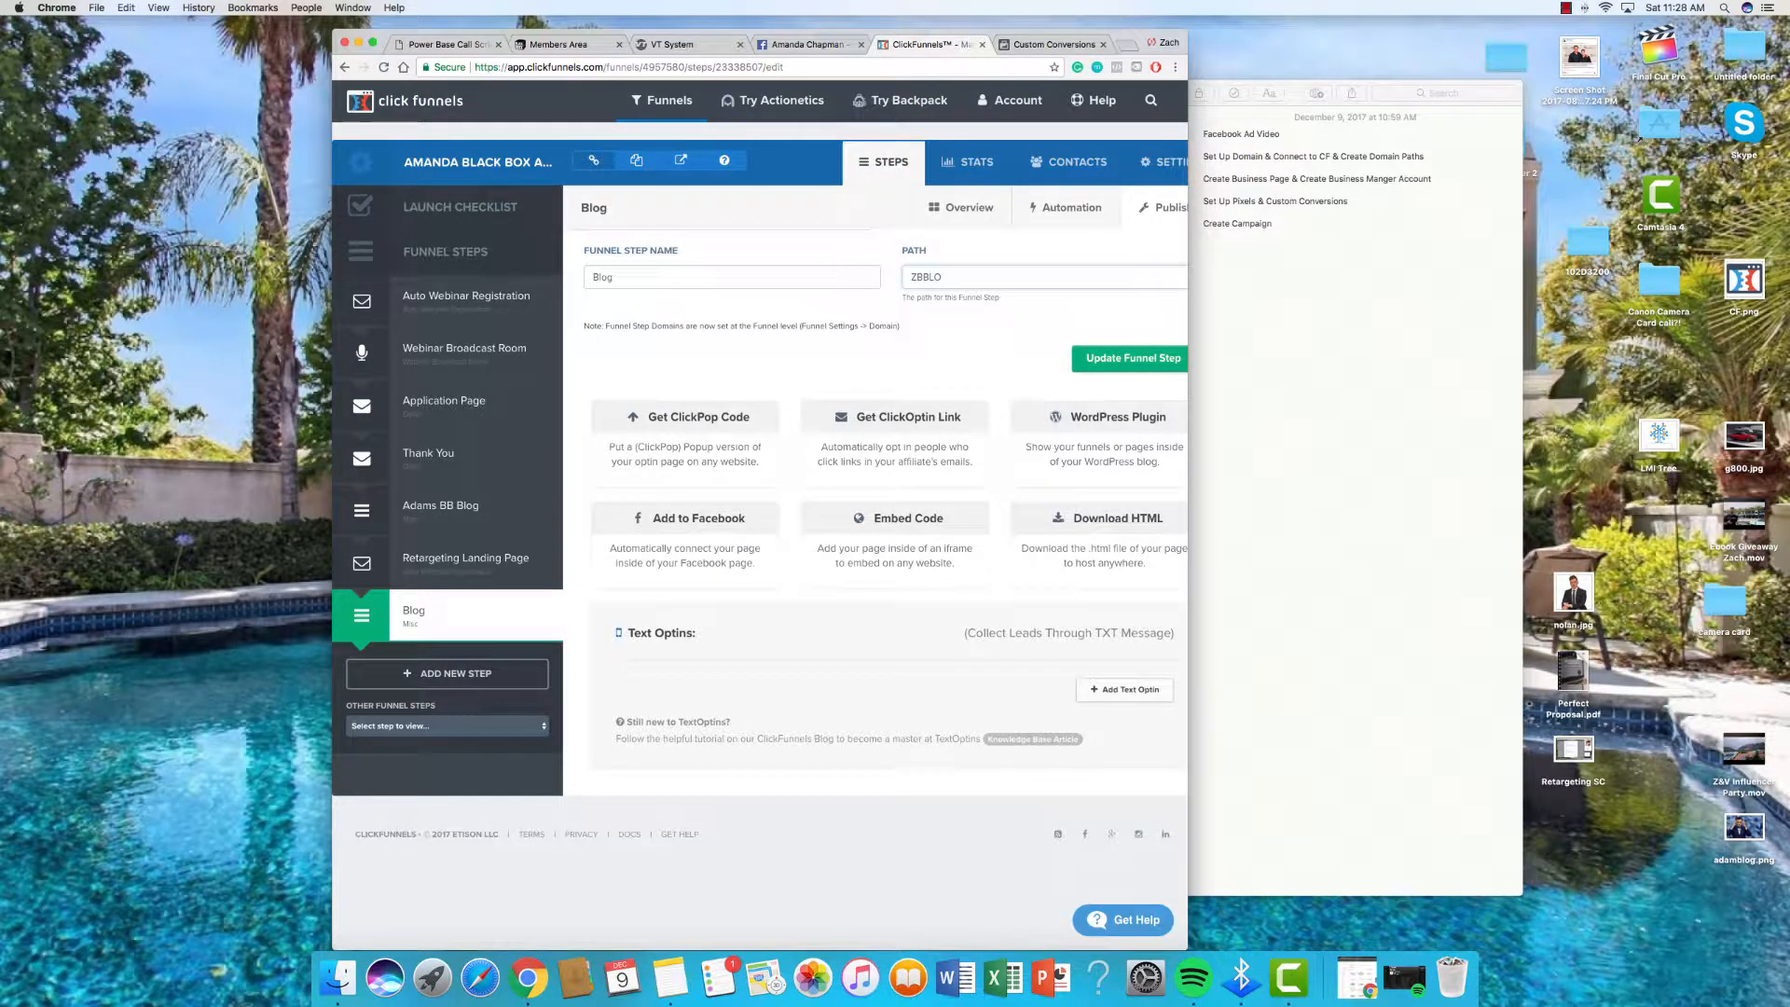
type("O")
key("BackSpace")
key("BackSpace")
key("BackSpace")
key("BackSpace")
key("BackSpace")
type("zb")
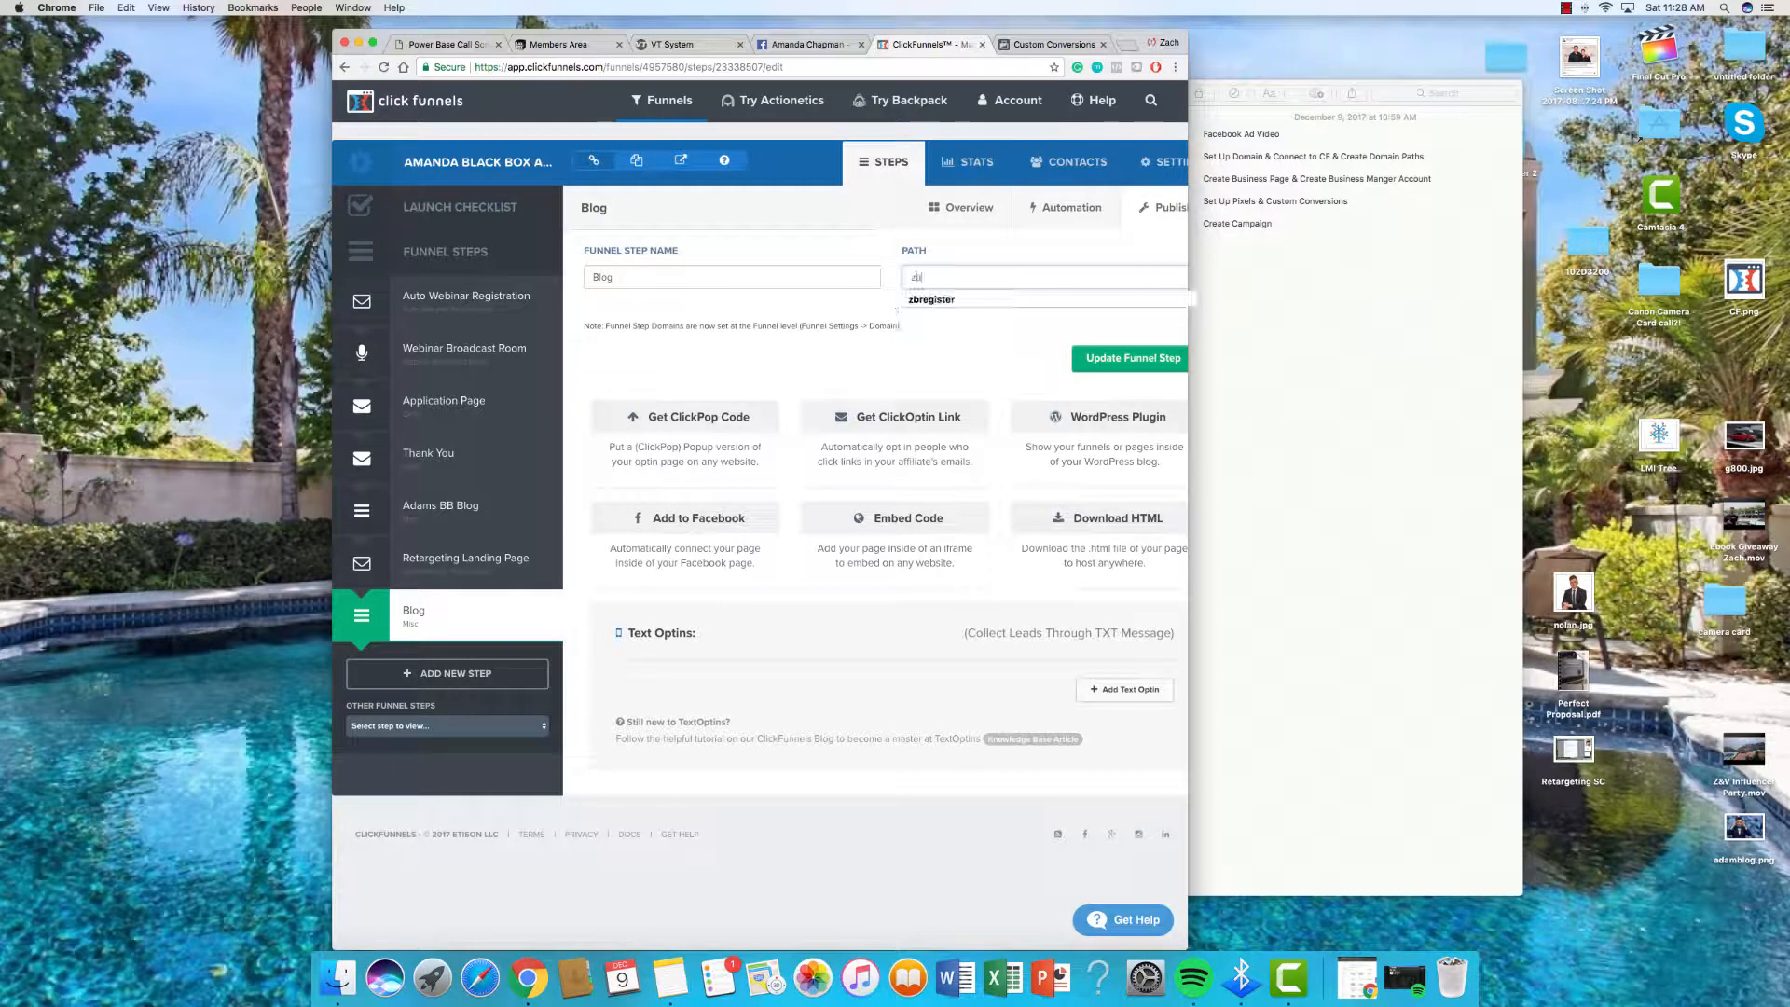
type("blog")
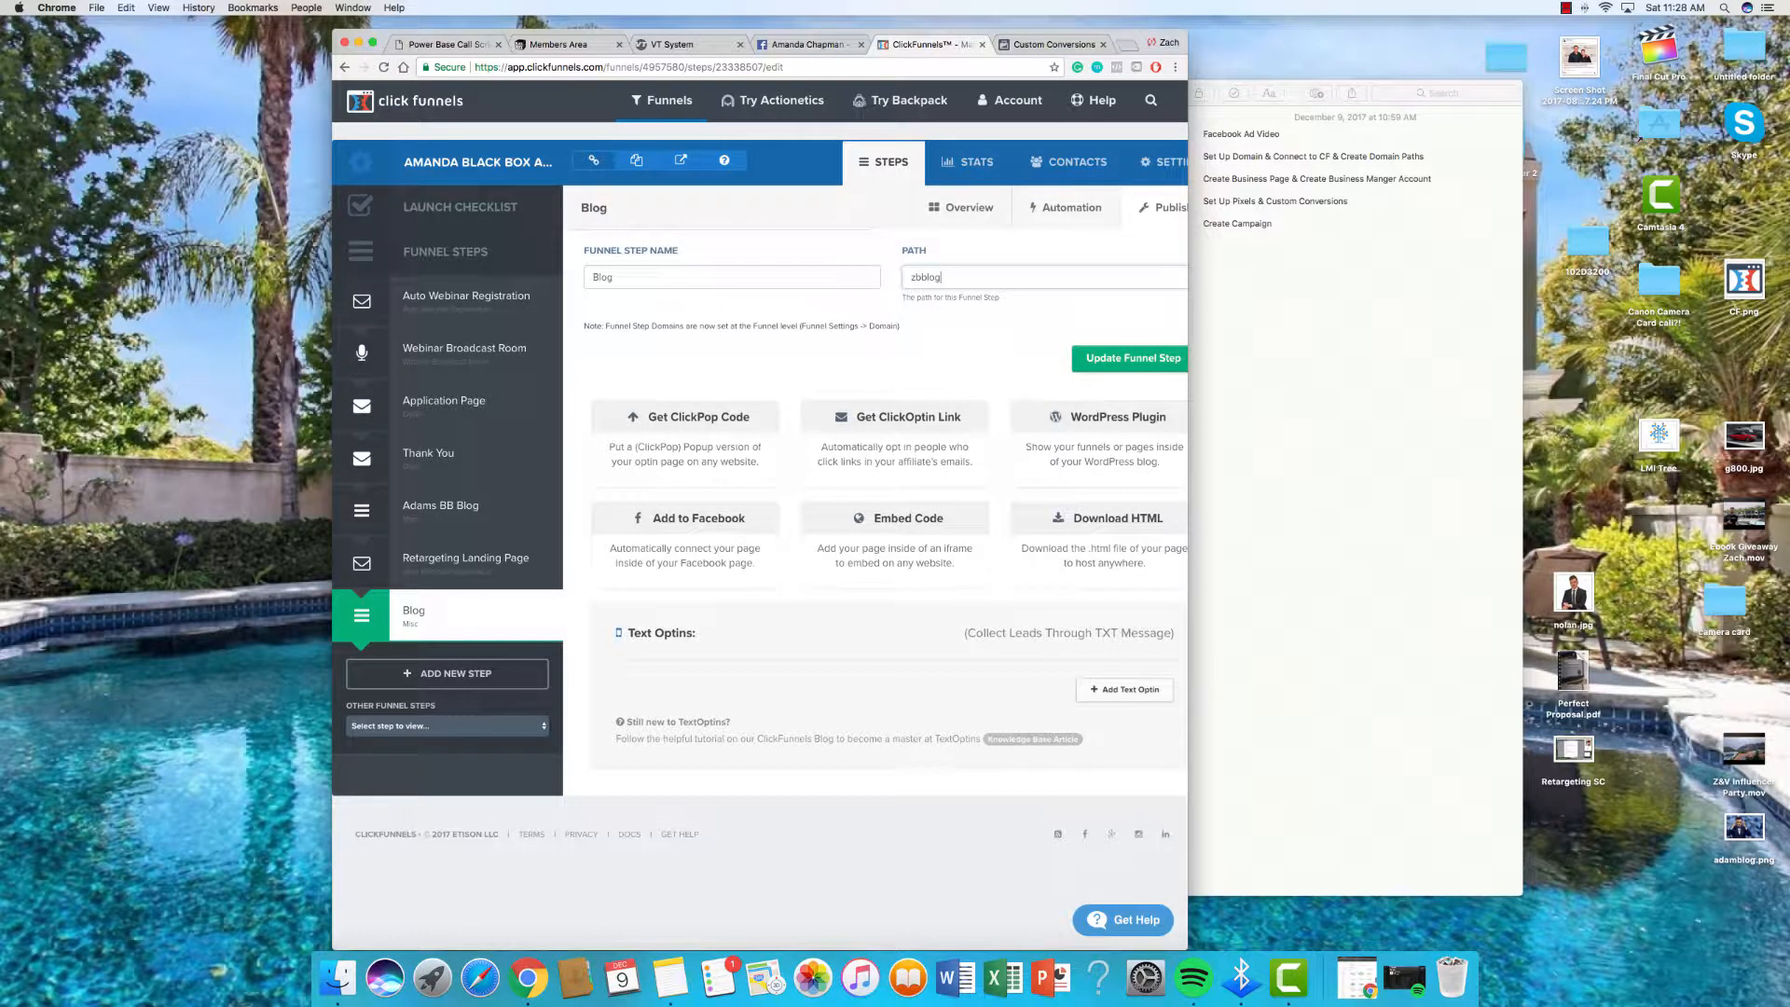
scroll(1103, 371, "right", 1)
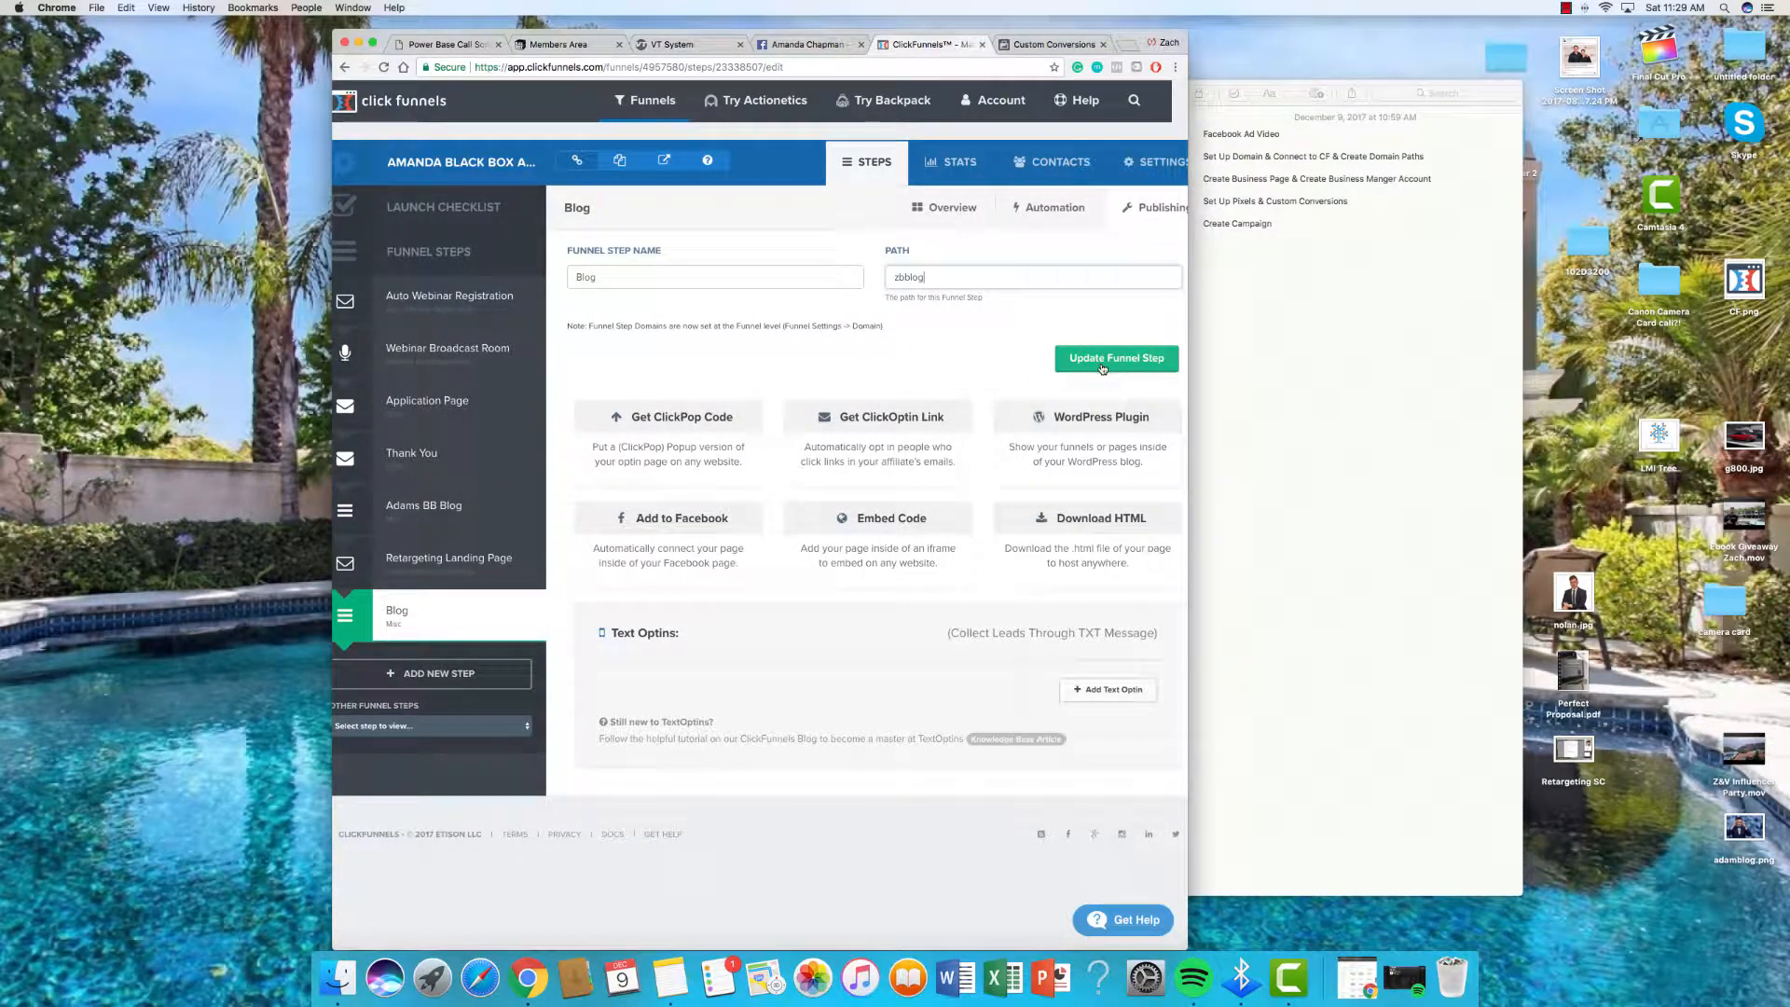
left_click(1103, 360)
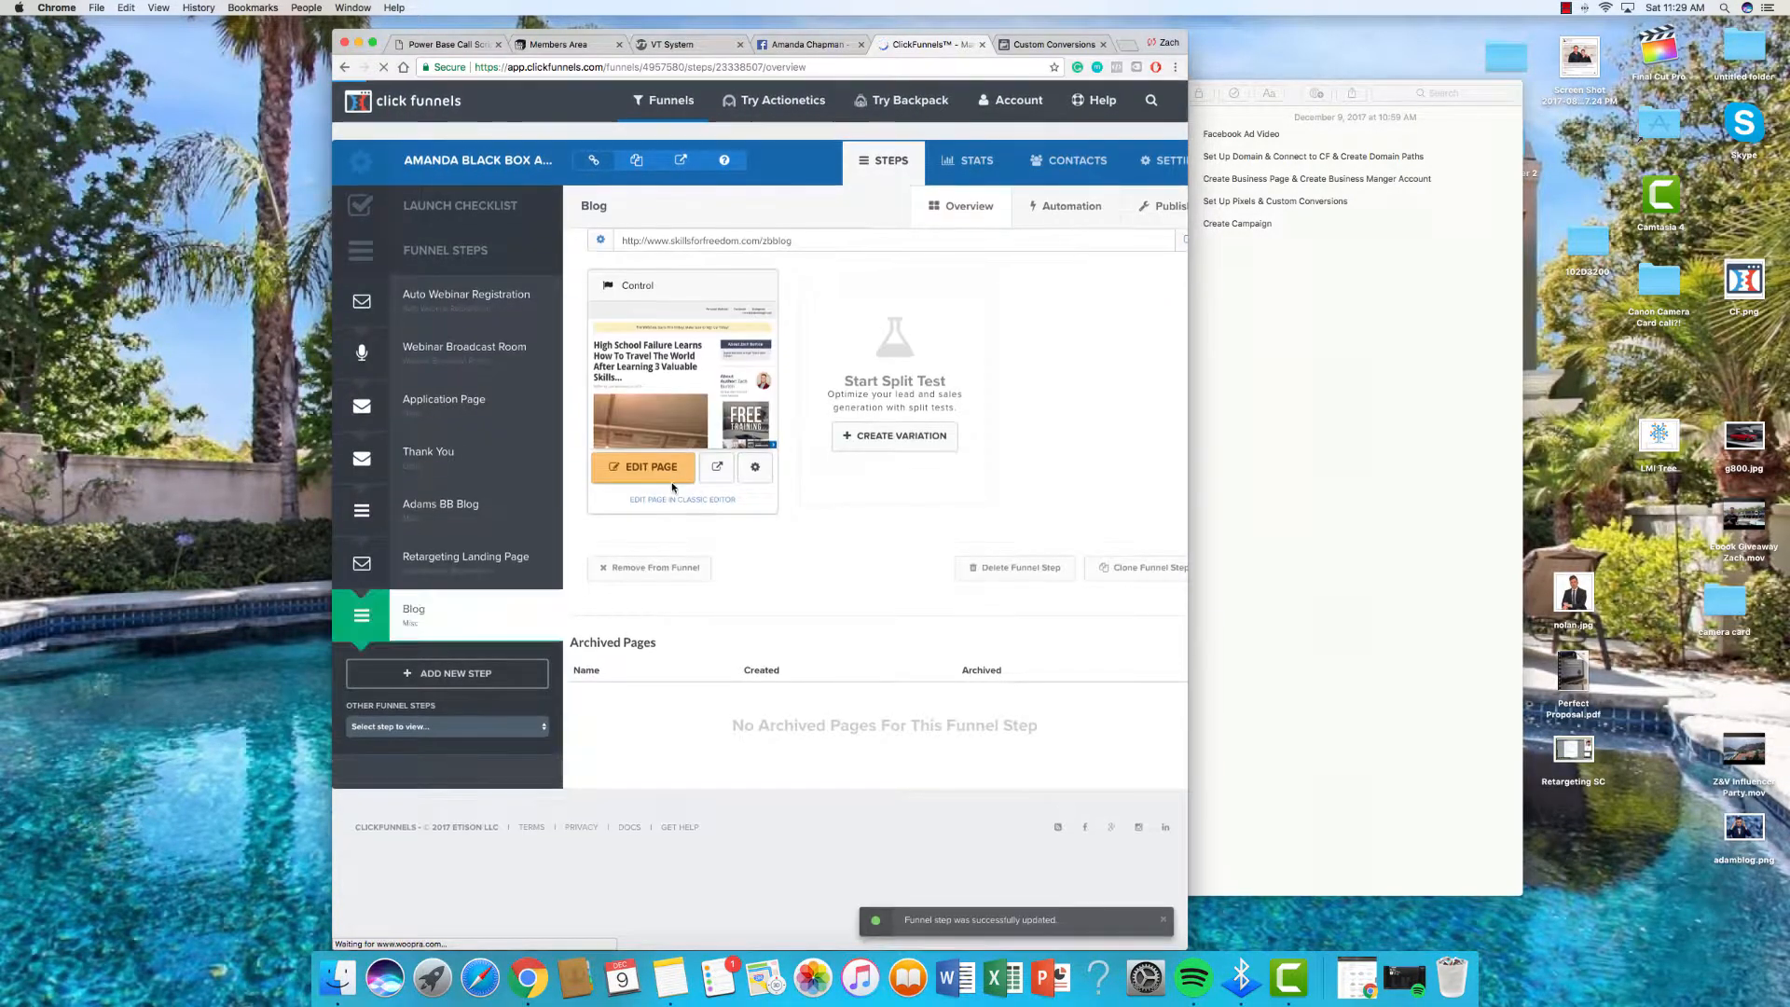
Step: Set the Blog page's own path to zbblog as well
left_click(754, 471)
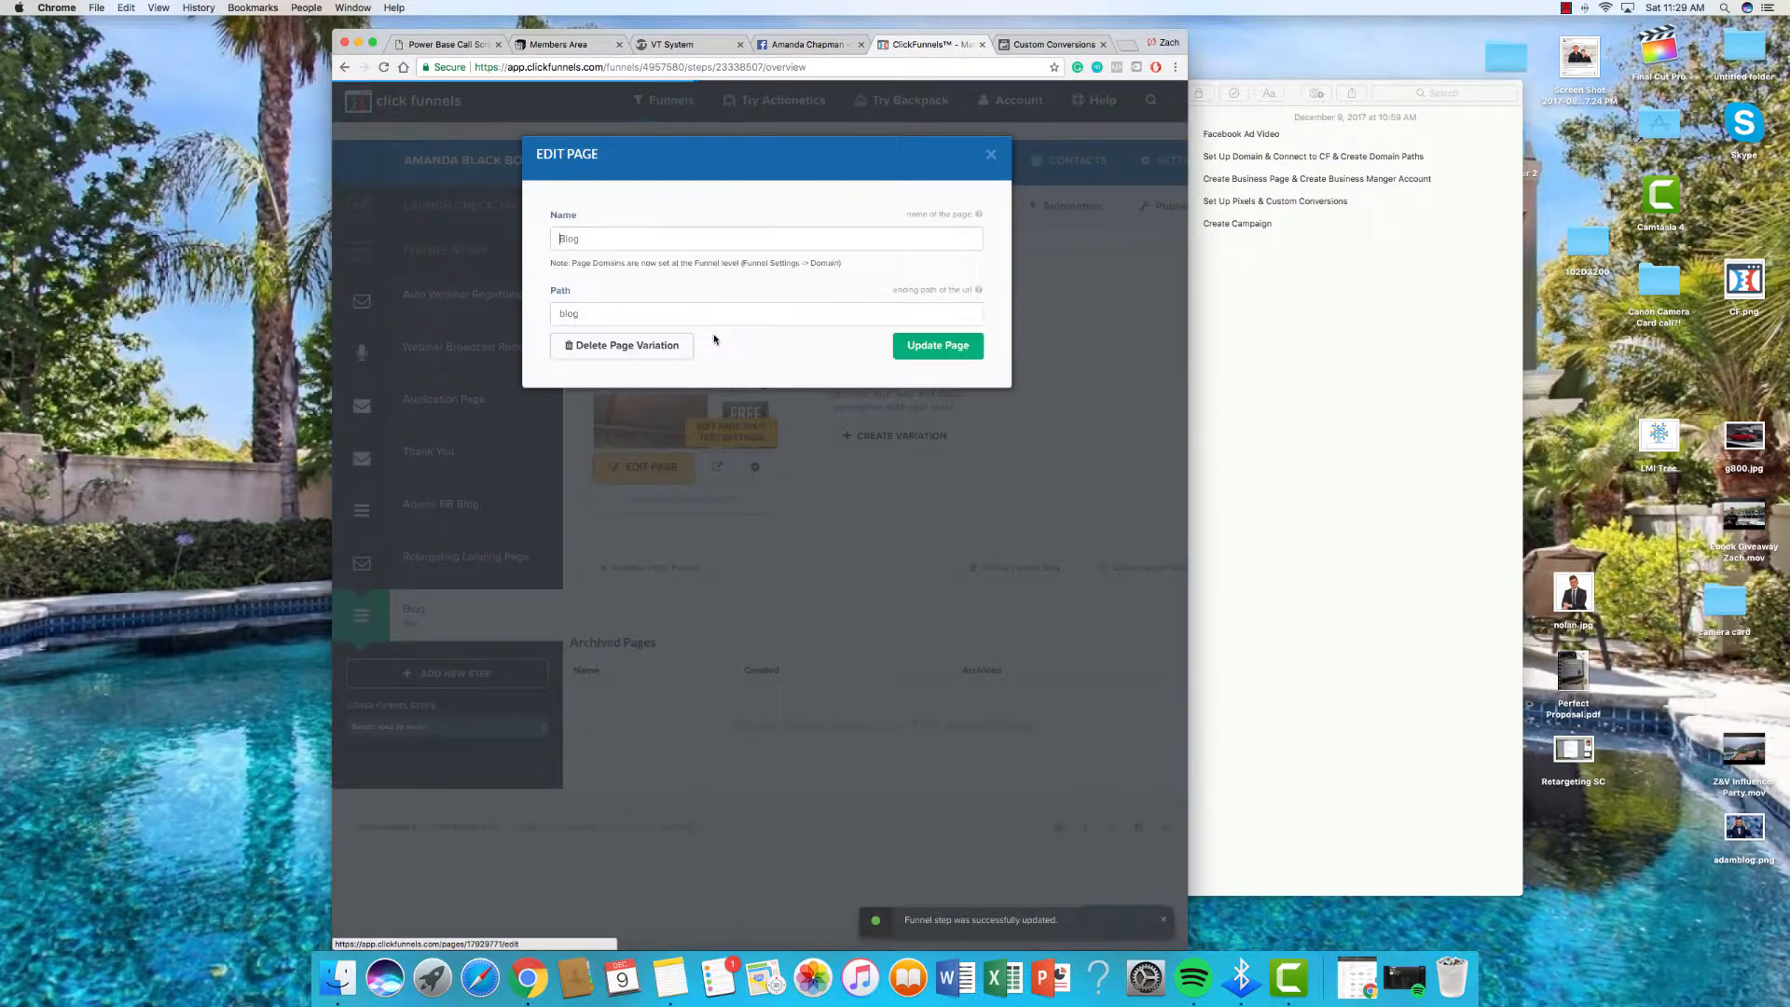
double_click(713, 317)
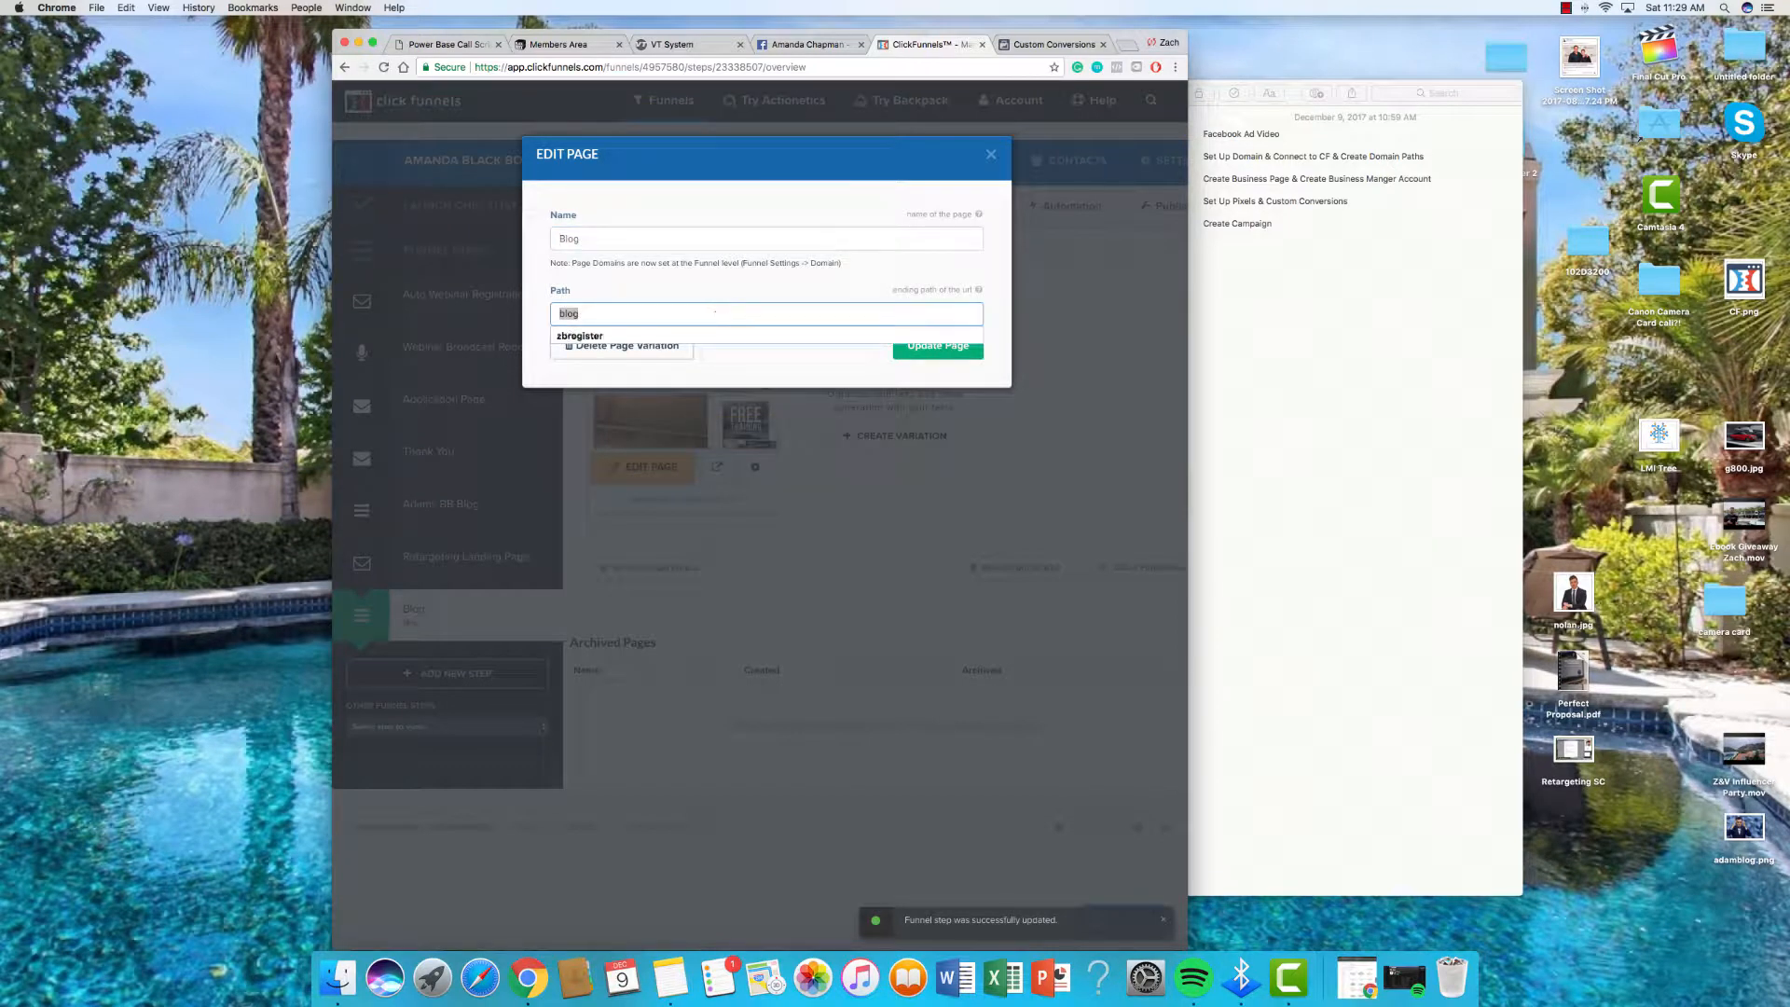
type("zbb")
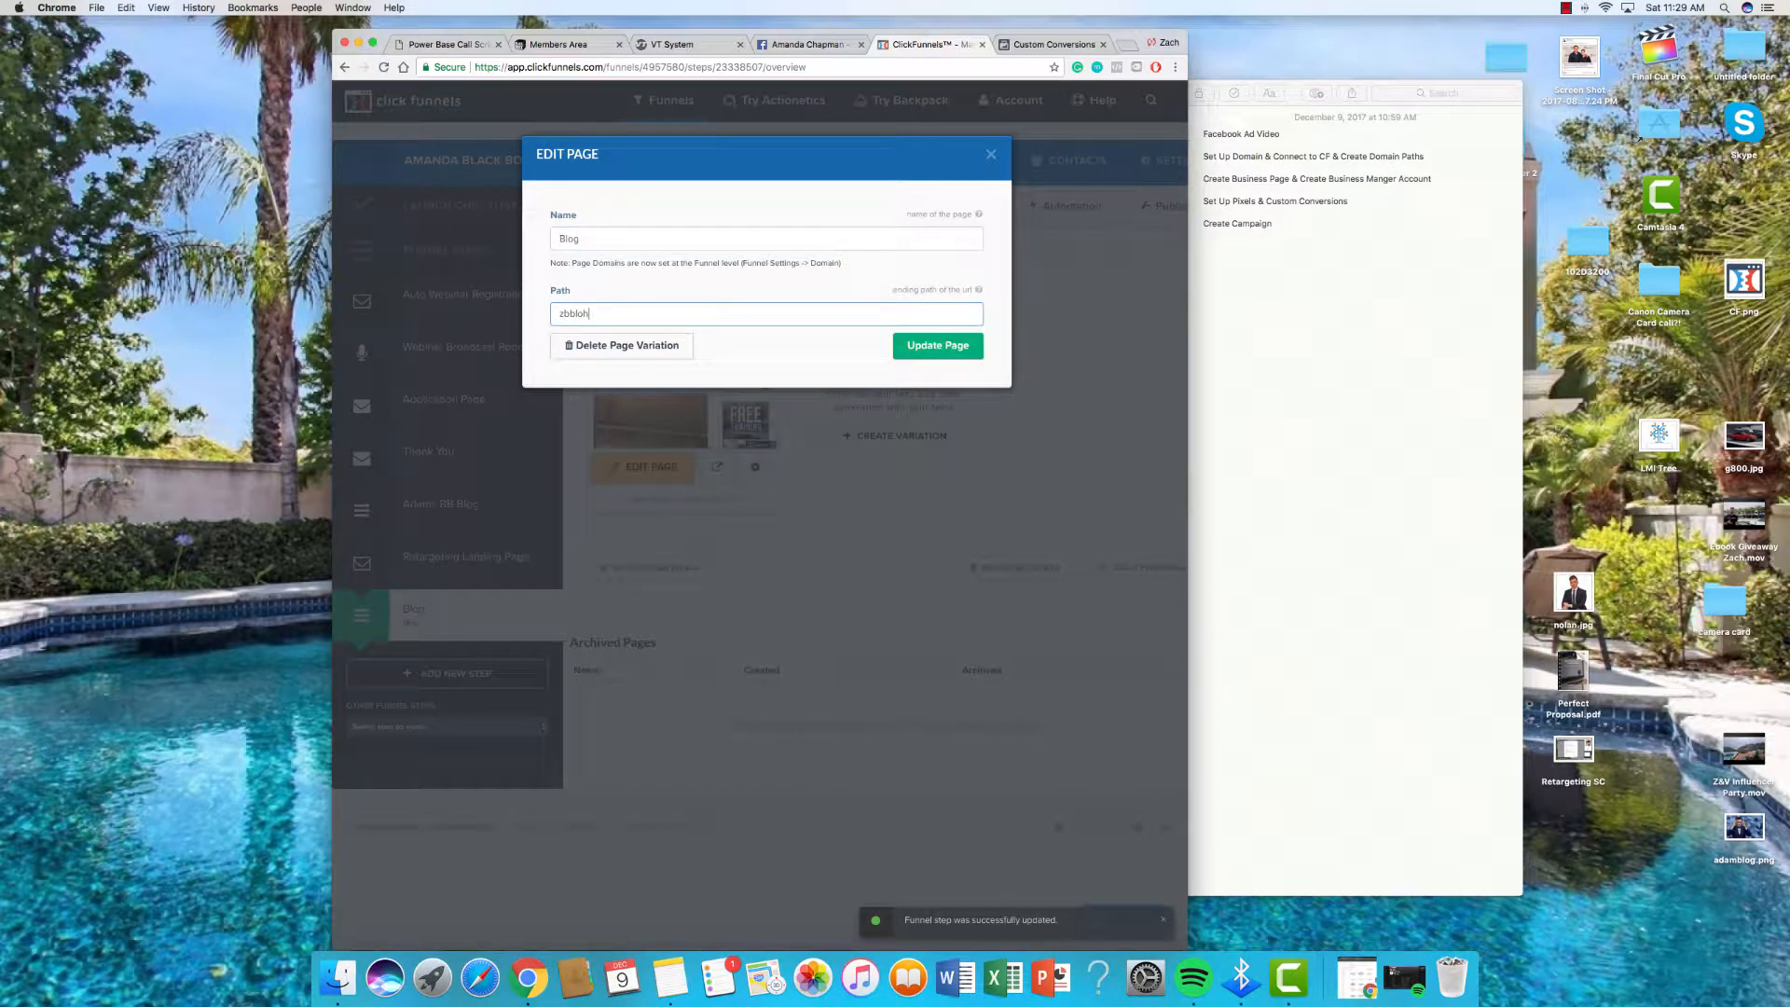
left_click(968, 355)
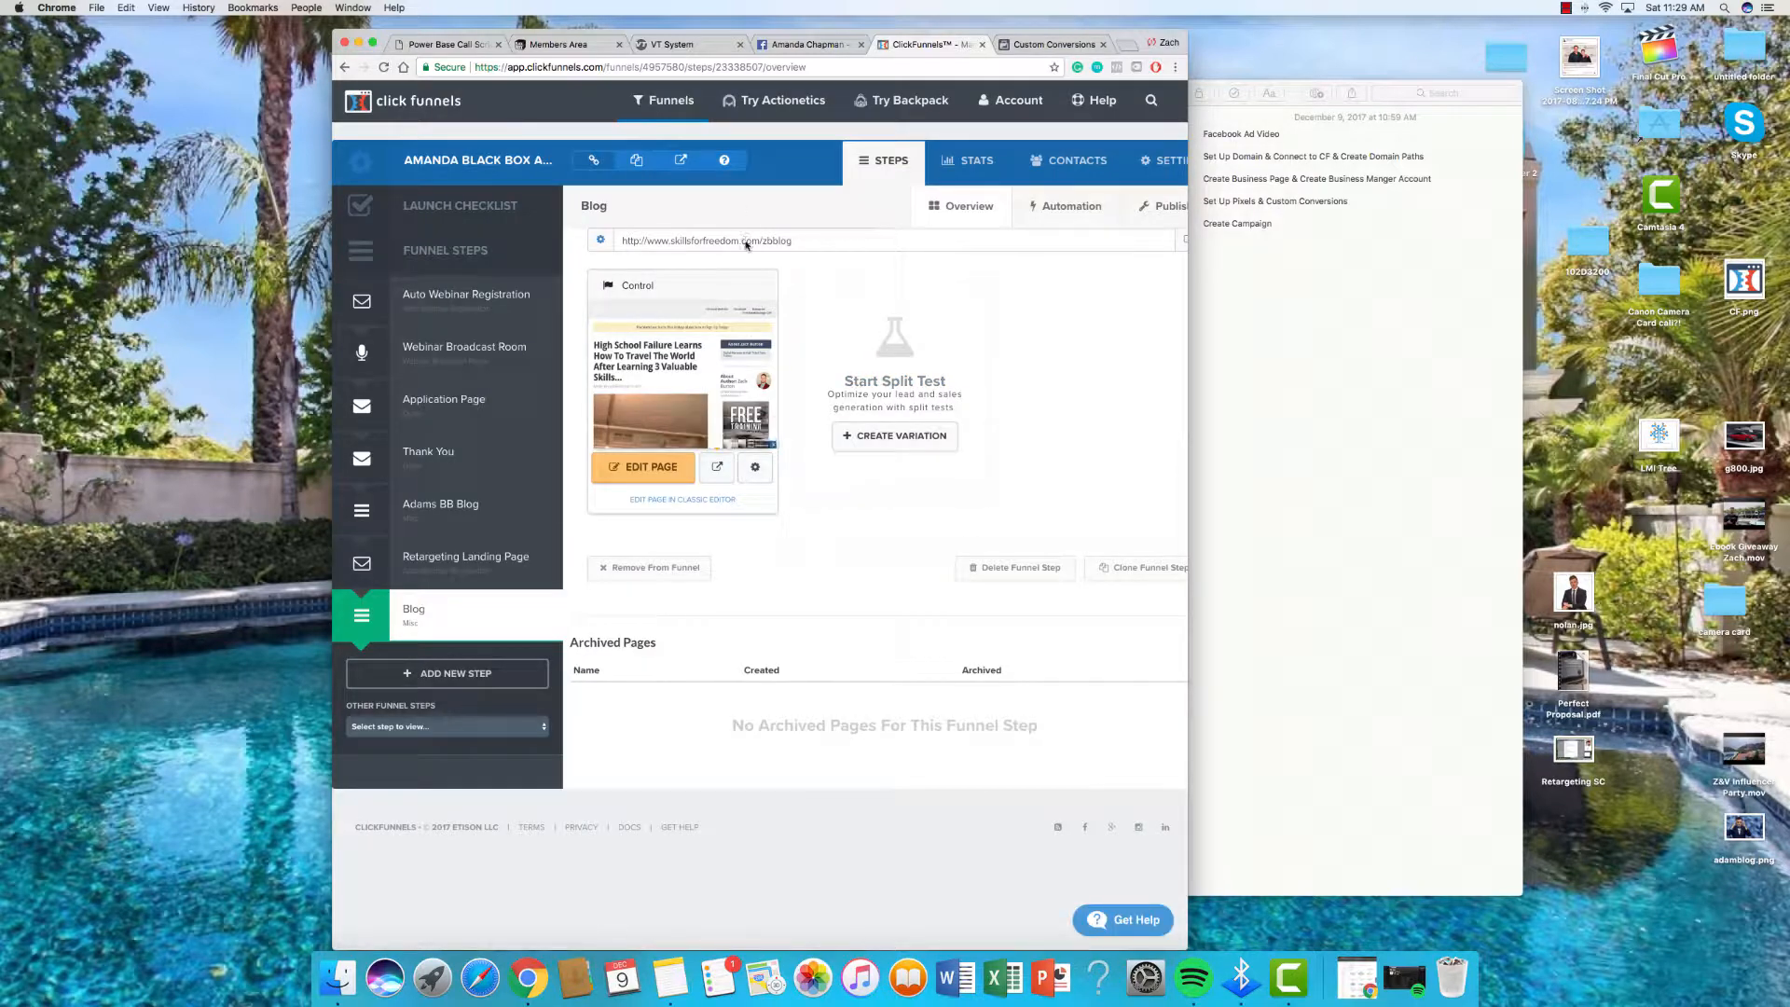
left_click(745, 239)
key("cmd+c")
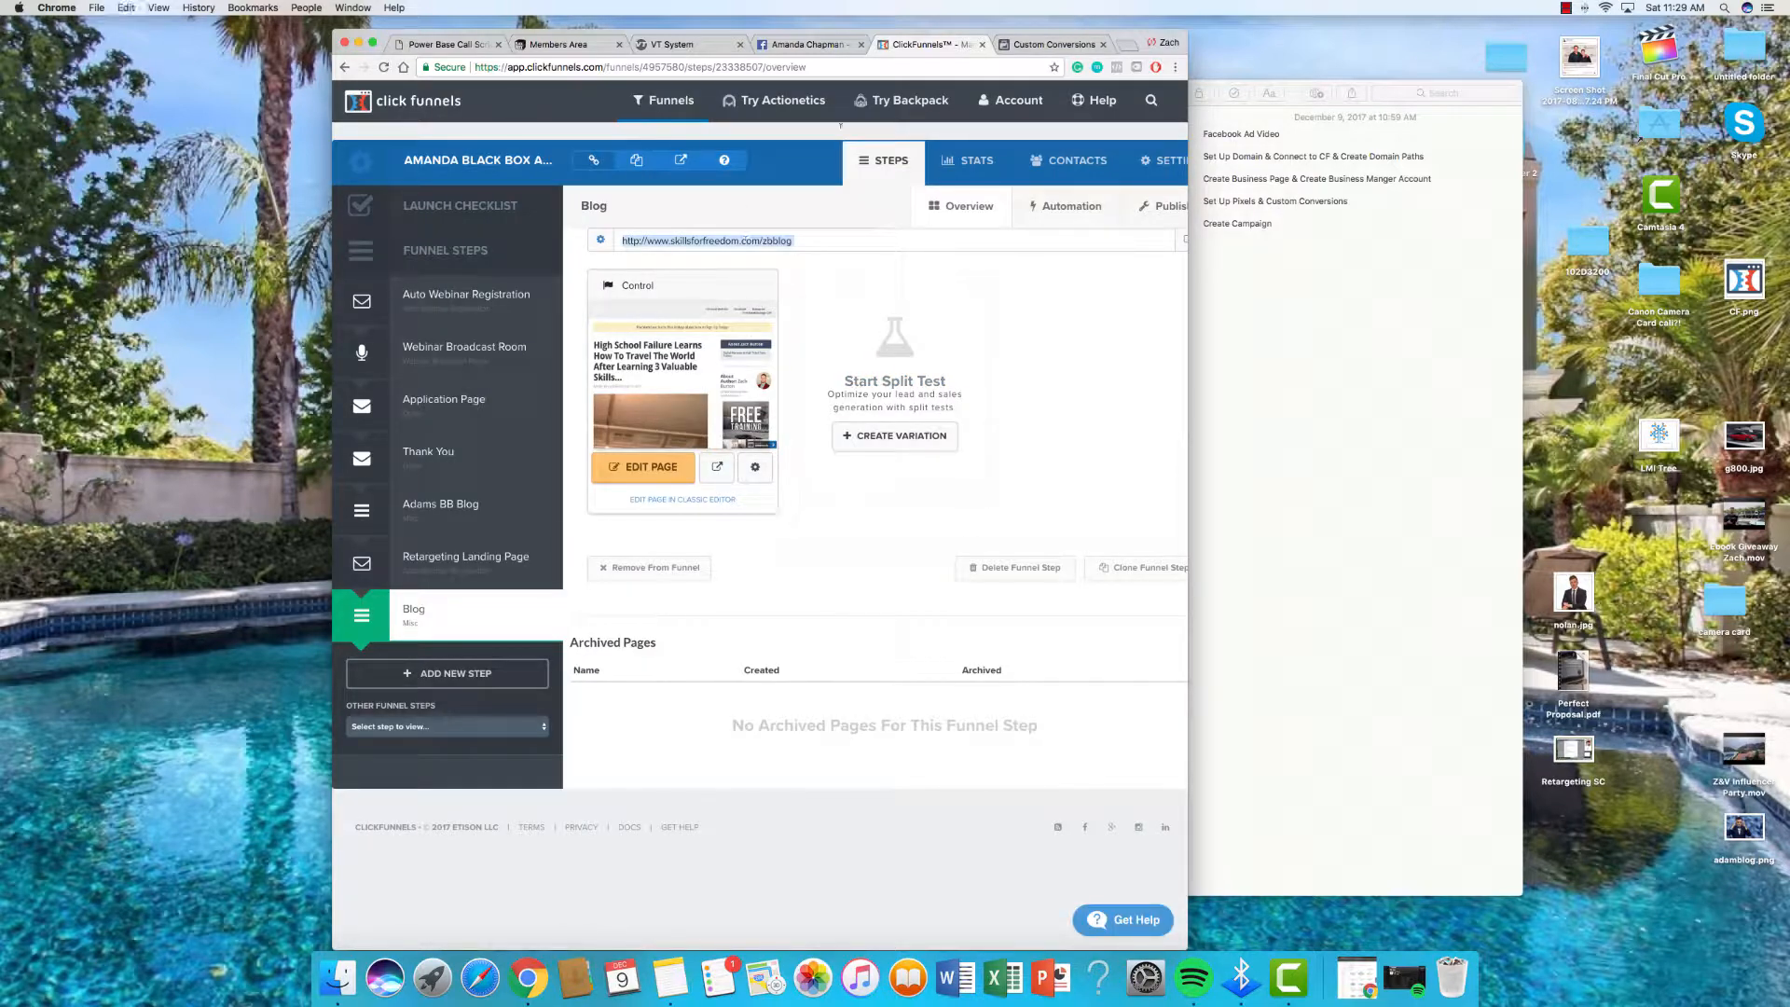
left_click(1132, 48)
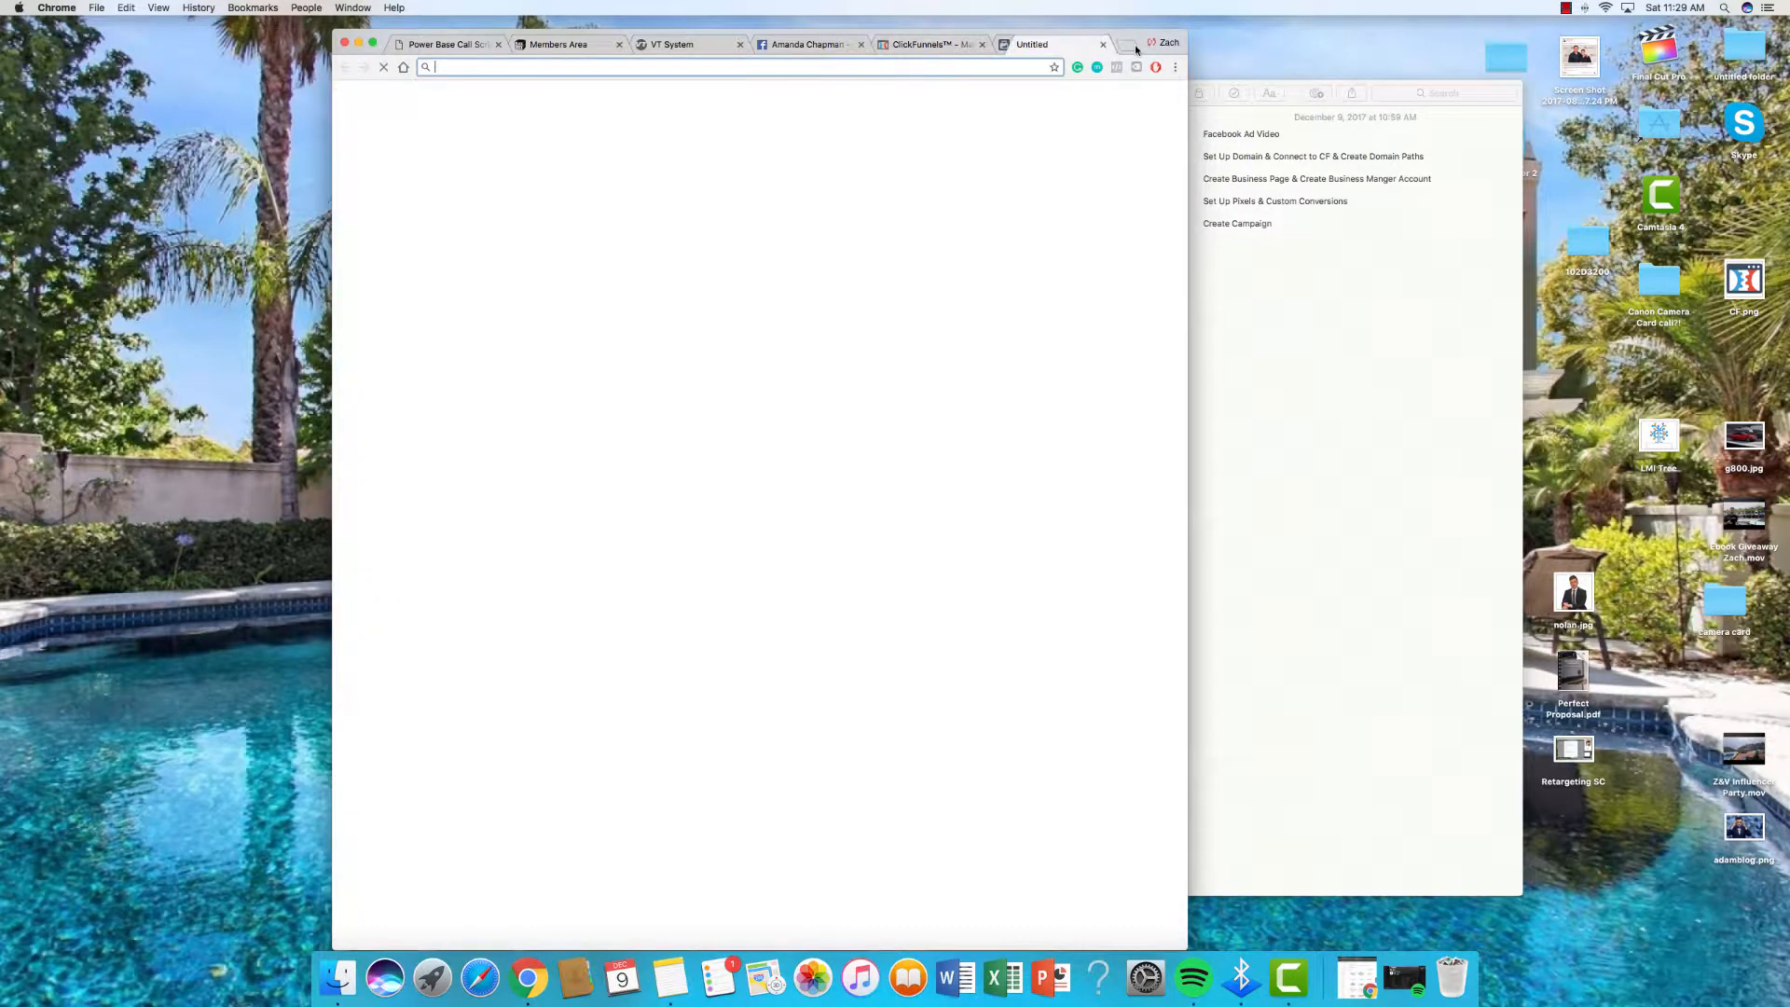
key("cmd+v")
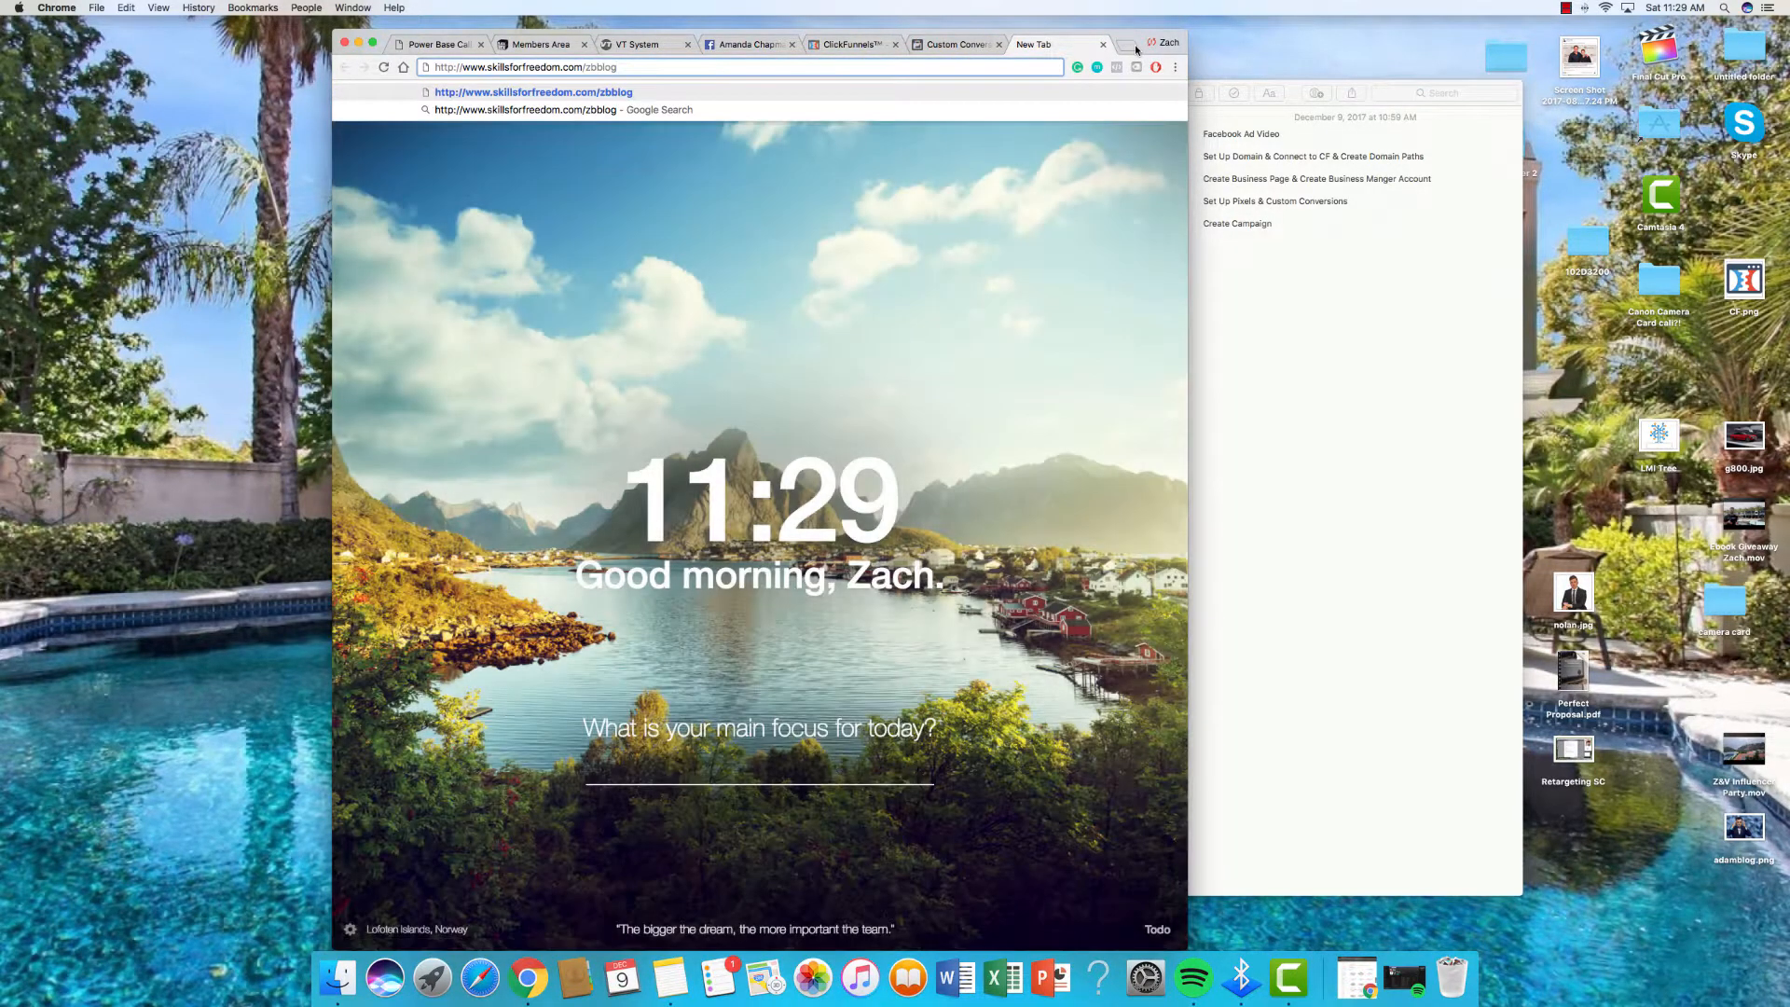
key("Return")
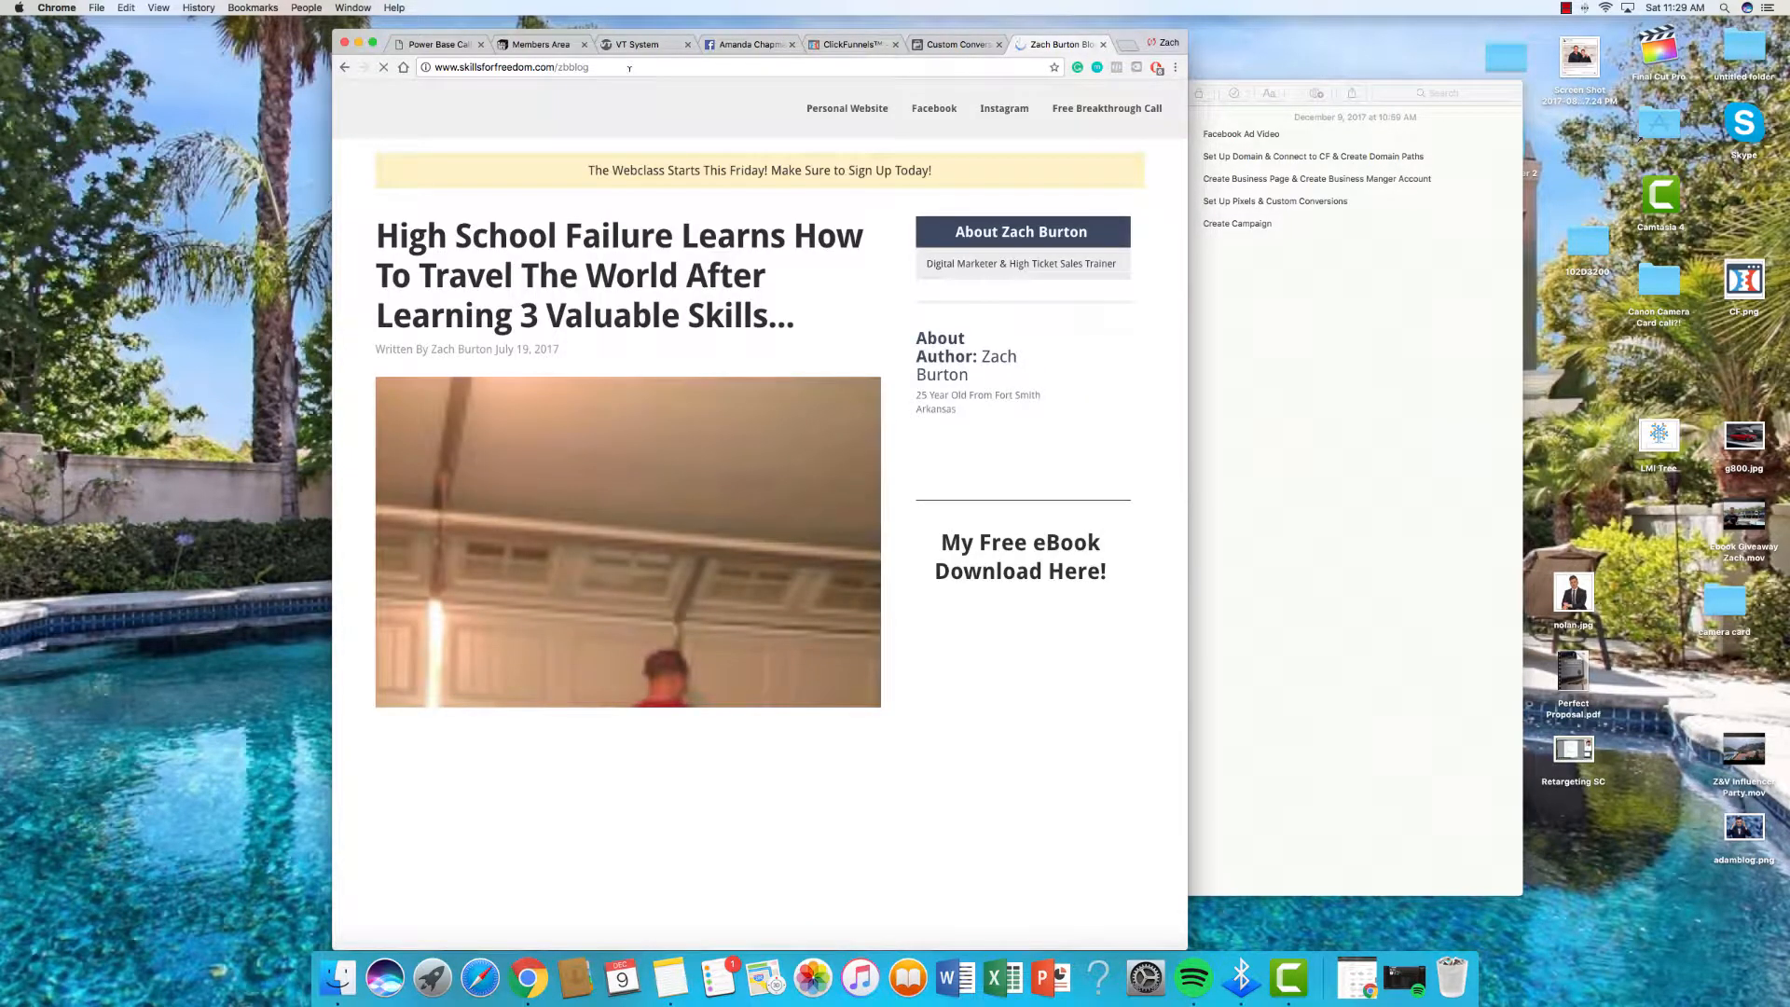
left_click(628, 73)
key("super+c")
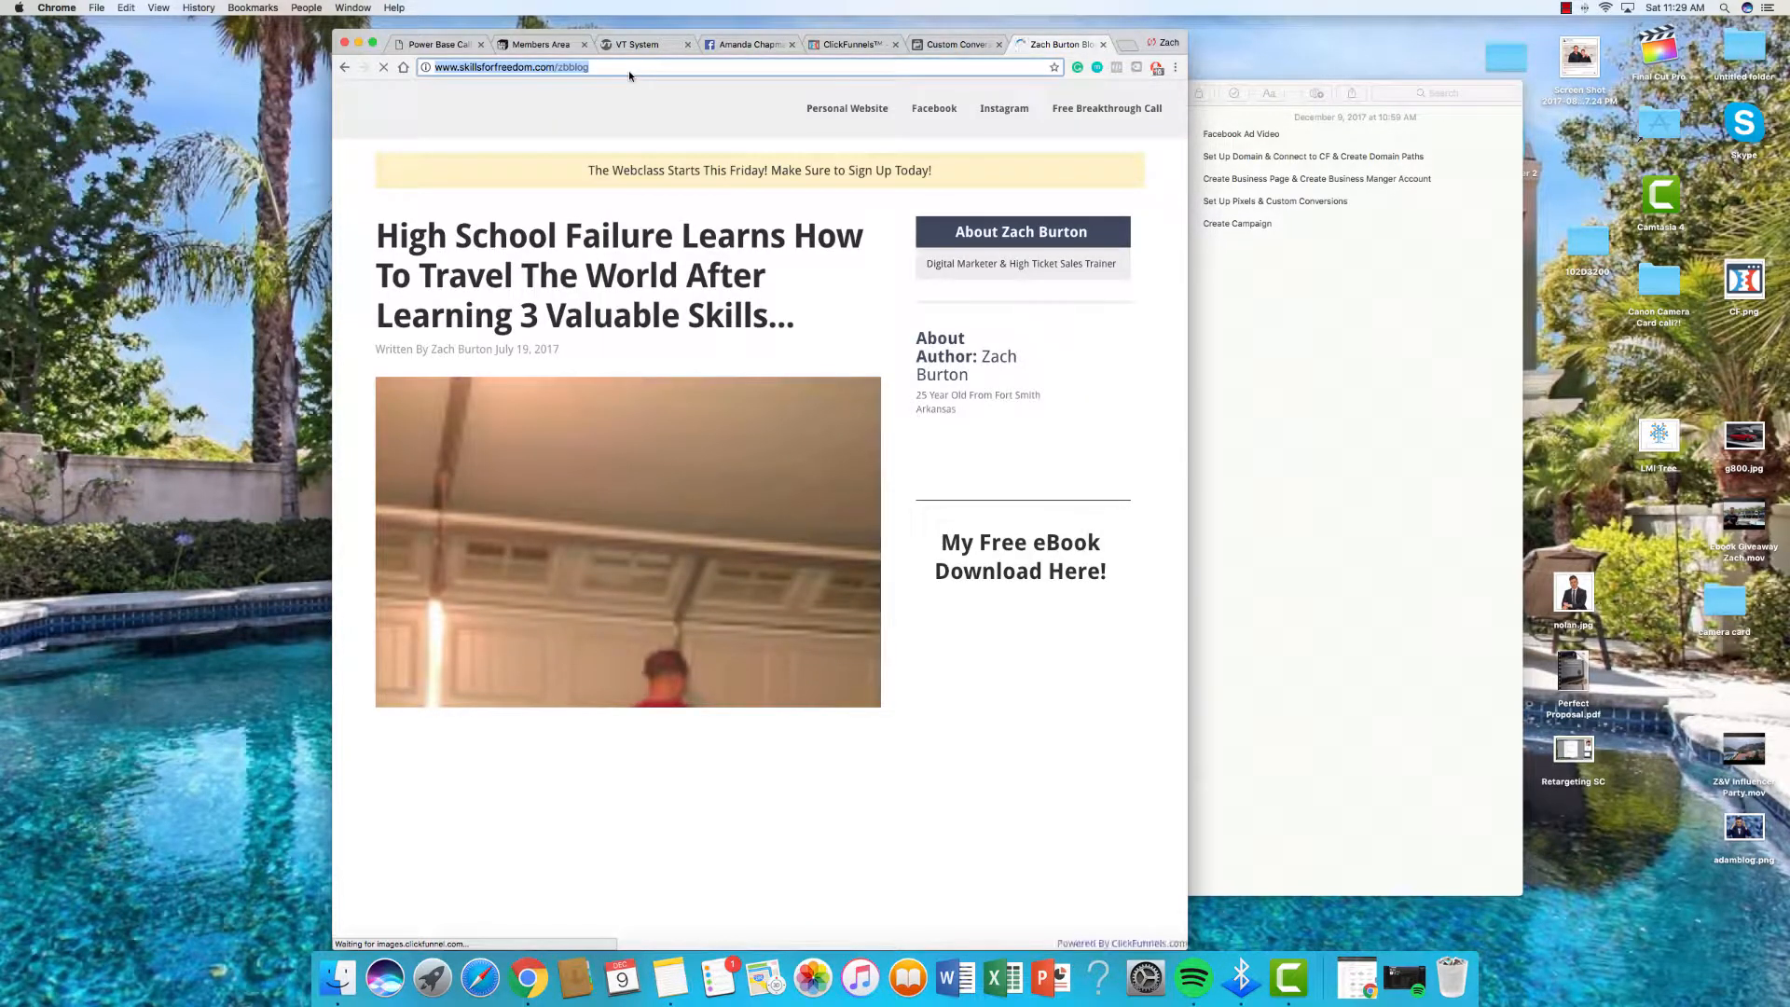
left_click(1104, 45)
Step: Create the blog custom conversion for the zbblog URL with category View Content
left_click(1037, 45)
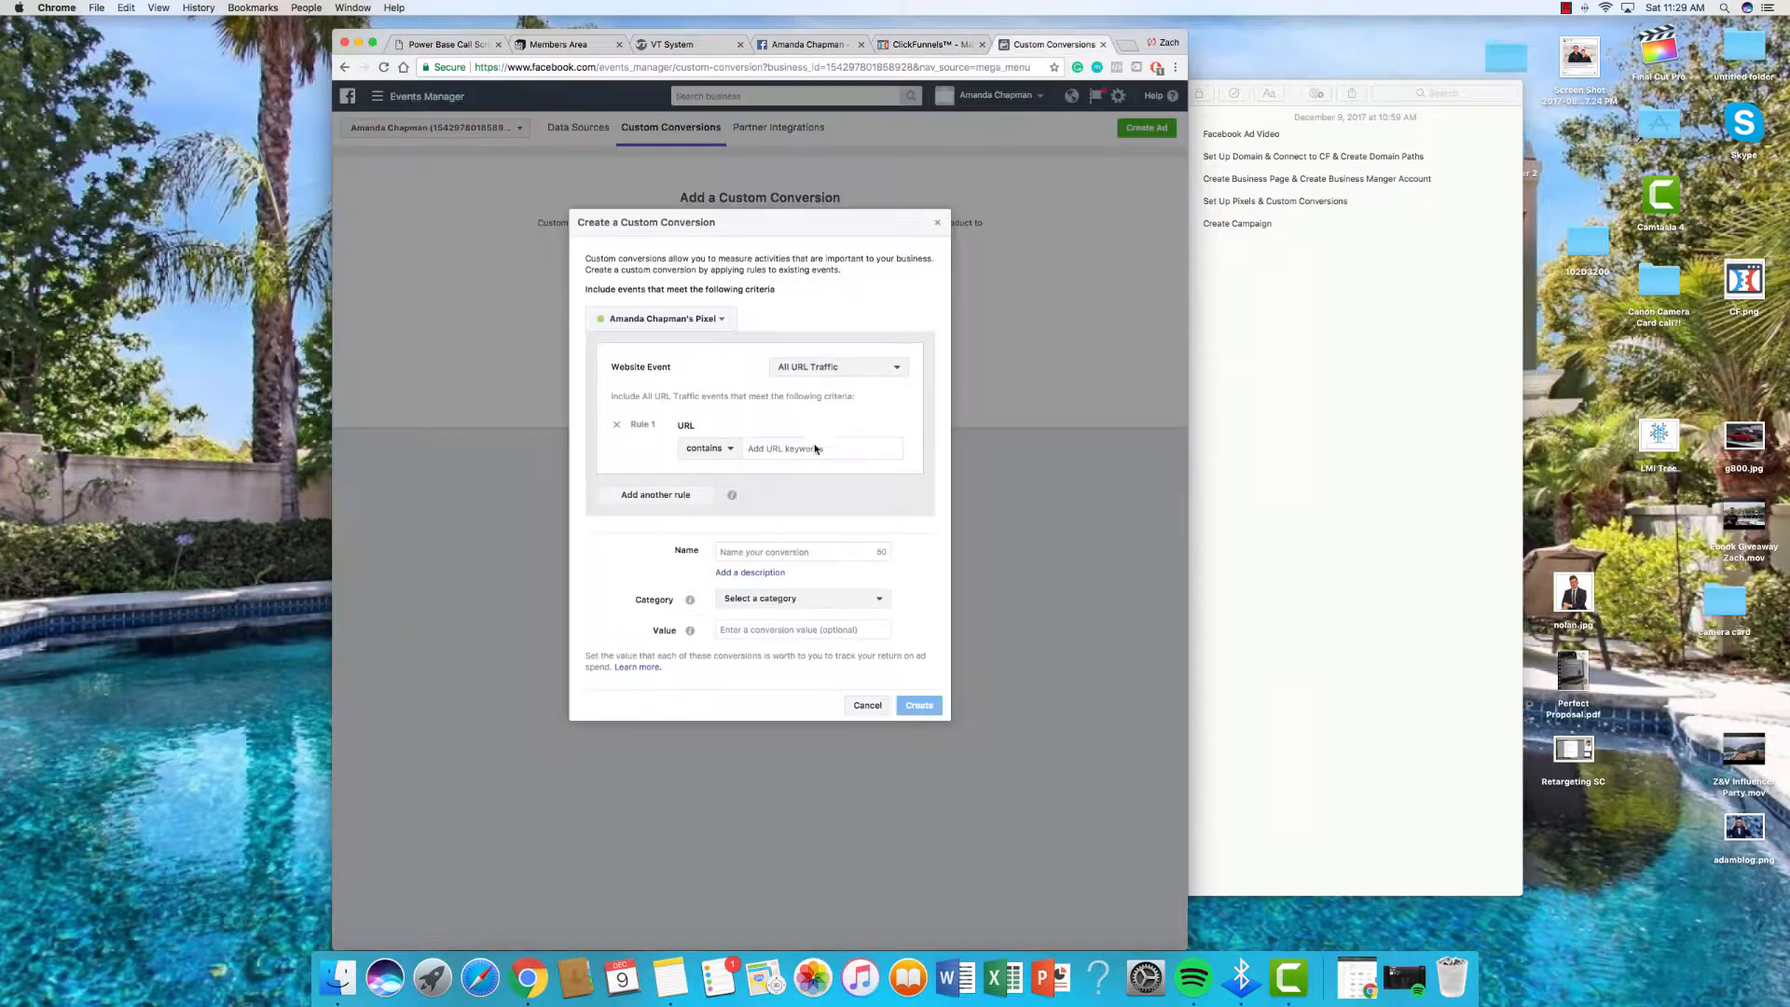
left_click(815, 448)
key("super+v")
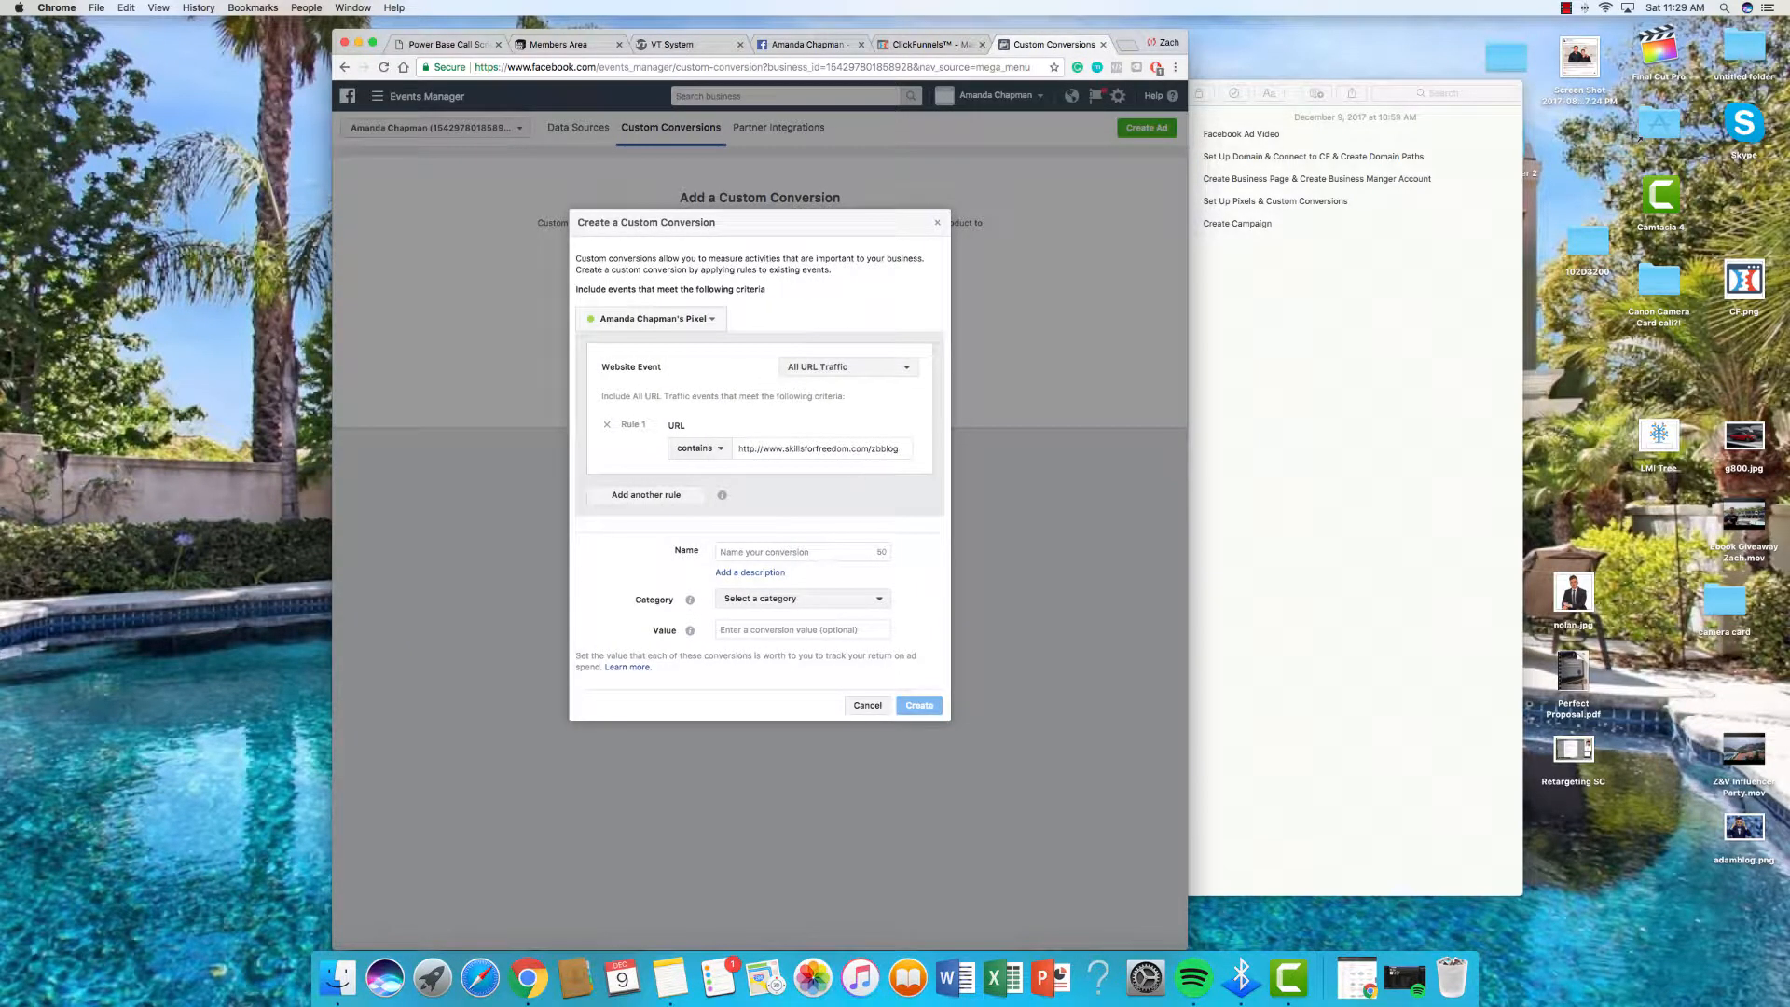
key("Tab")
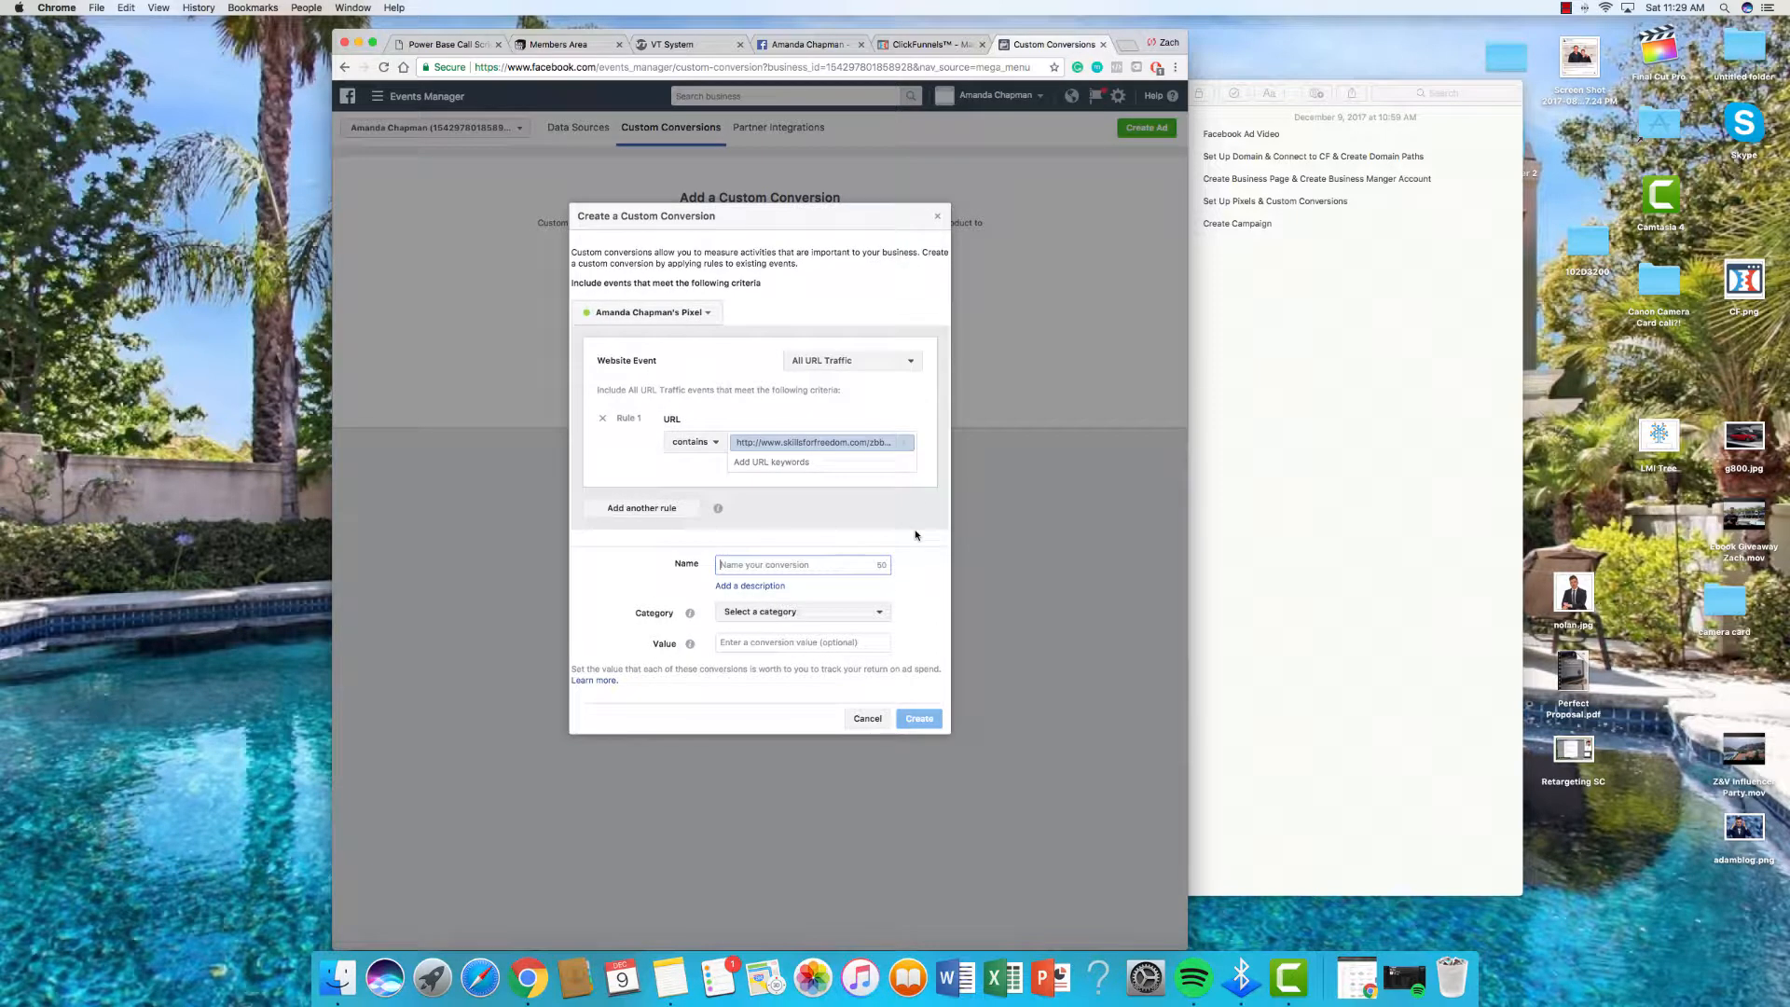
type("Zach's Blog")
left_click(840, 614)
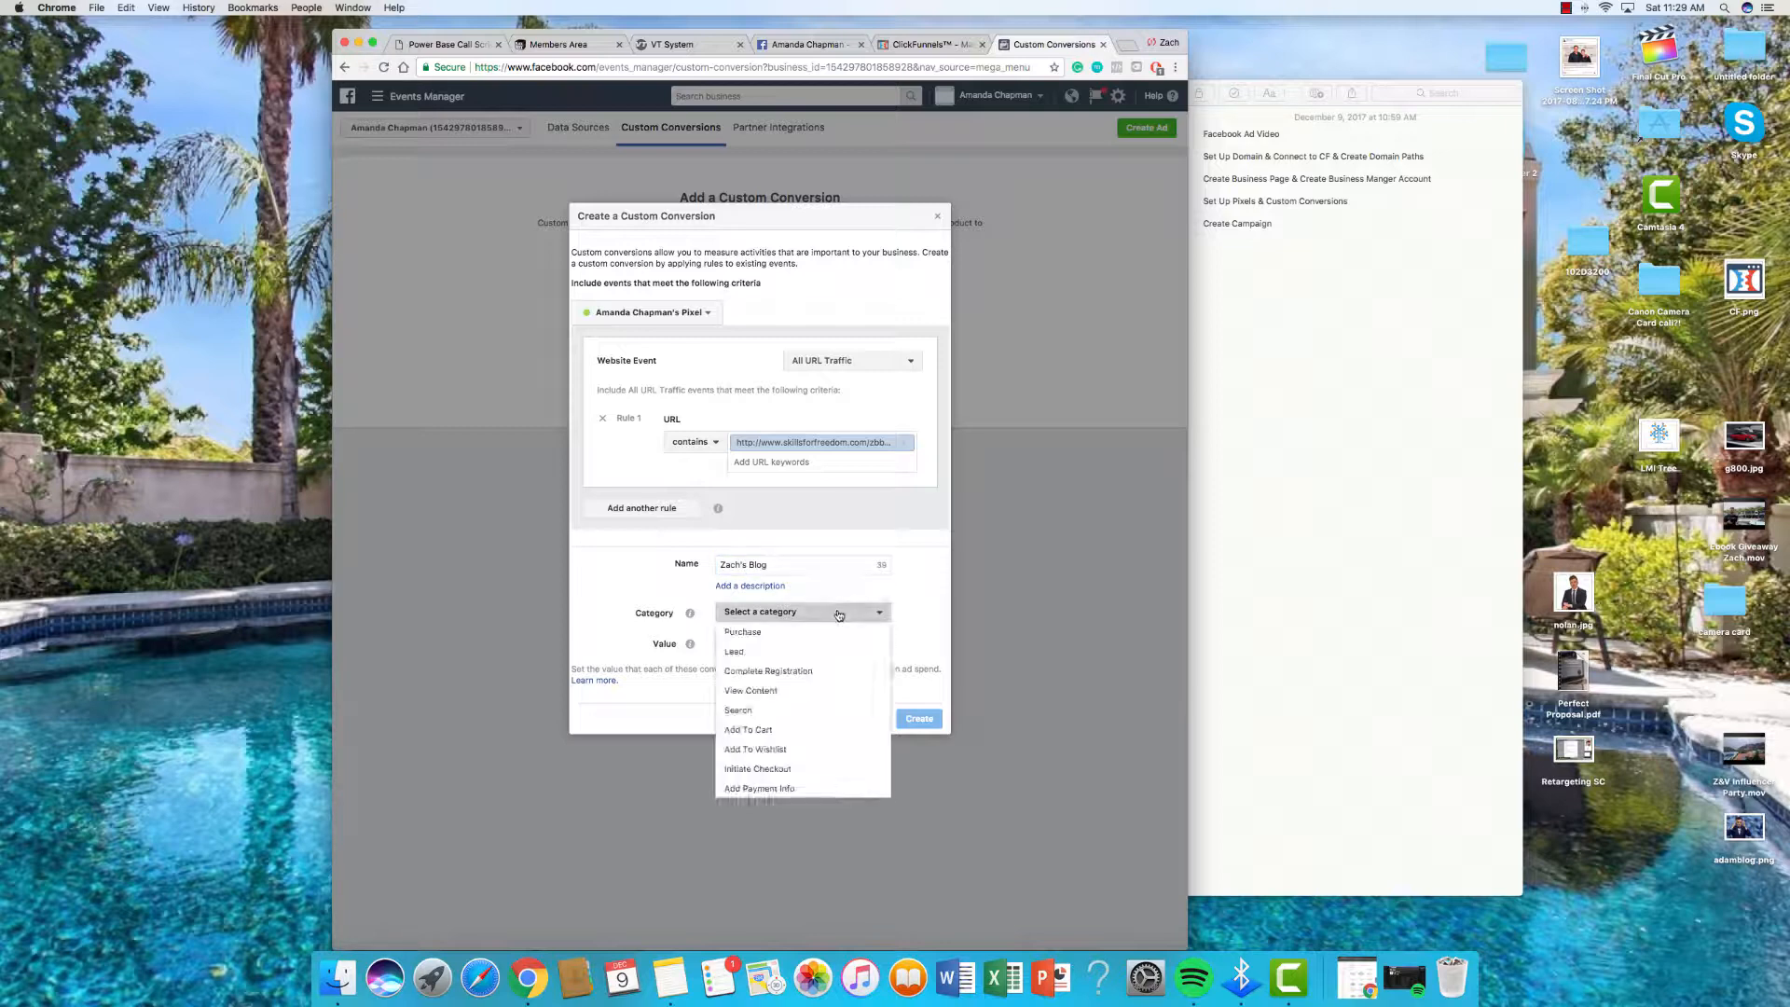
left_click(821, 691)
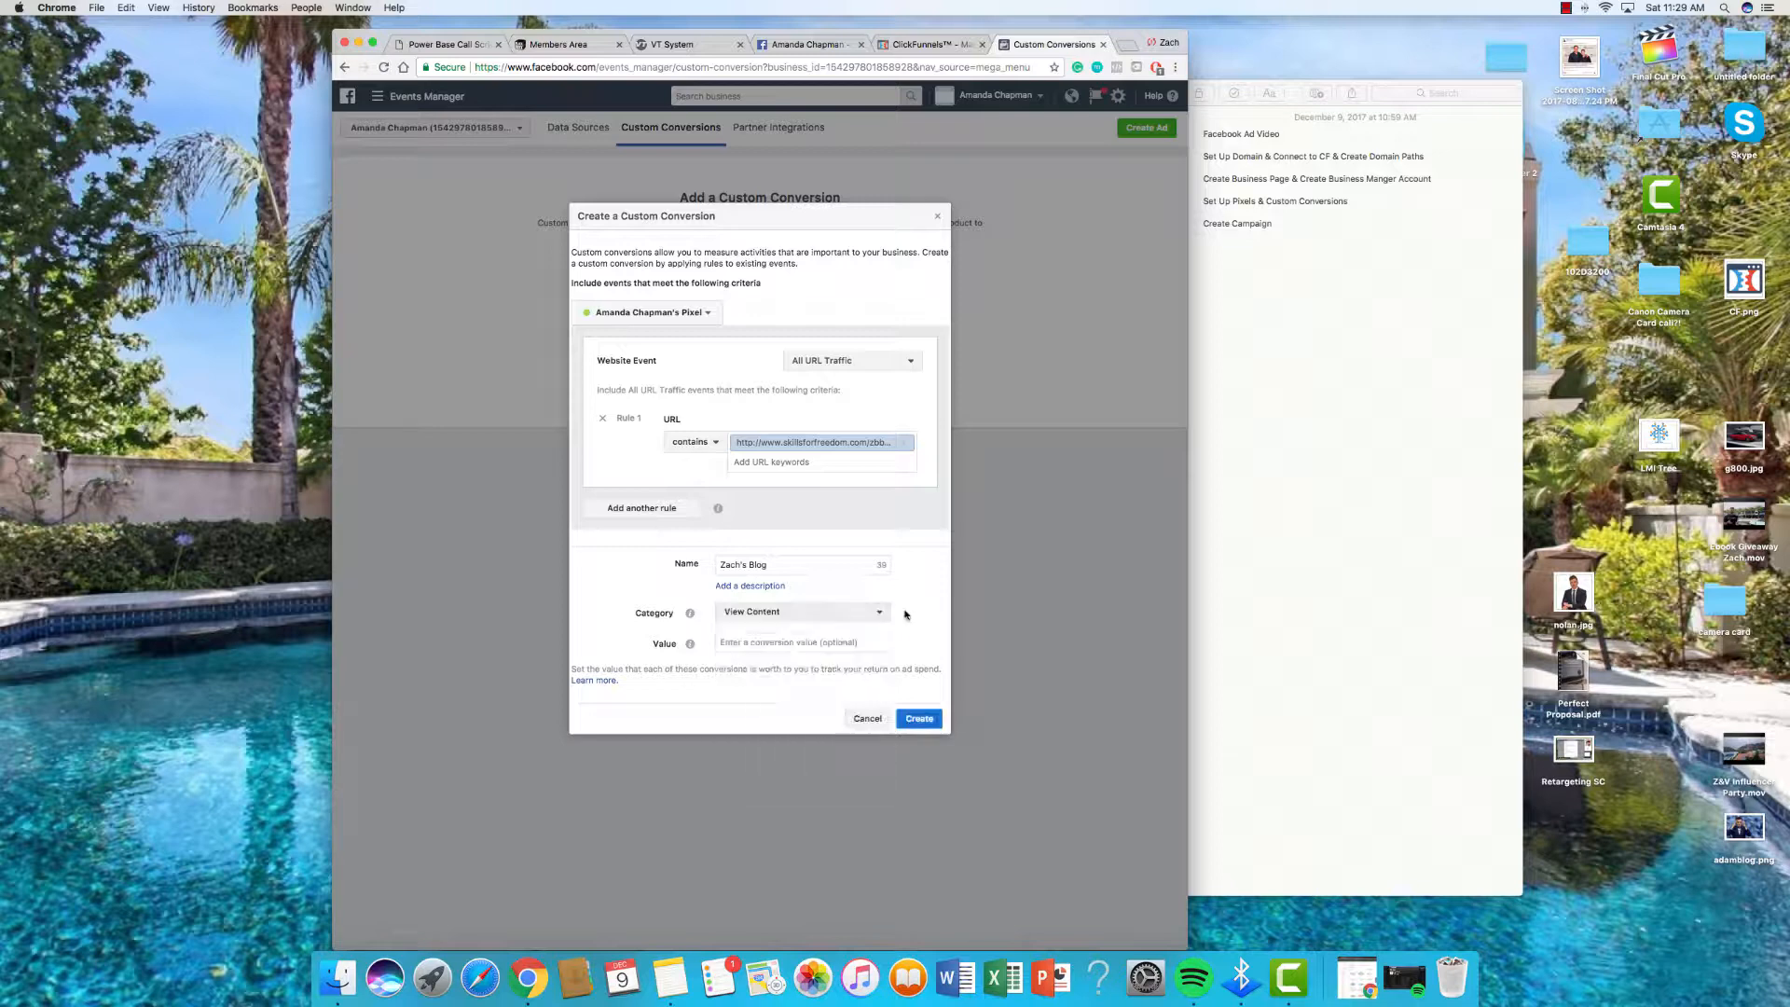
left_click(917, 718)
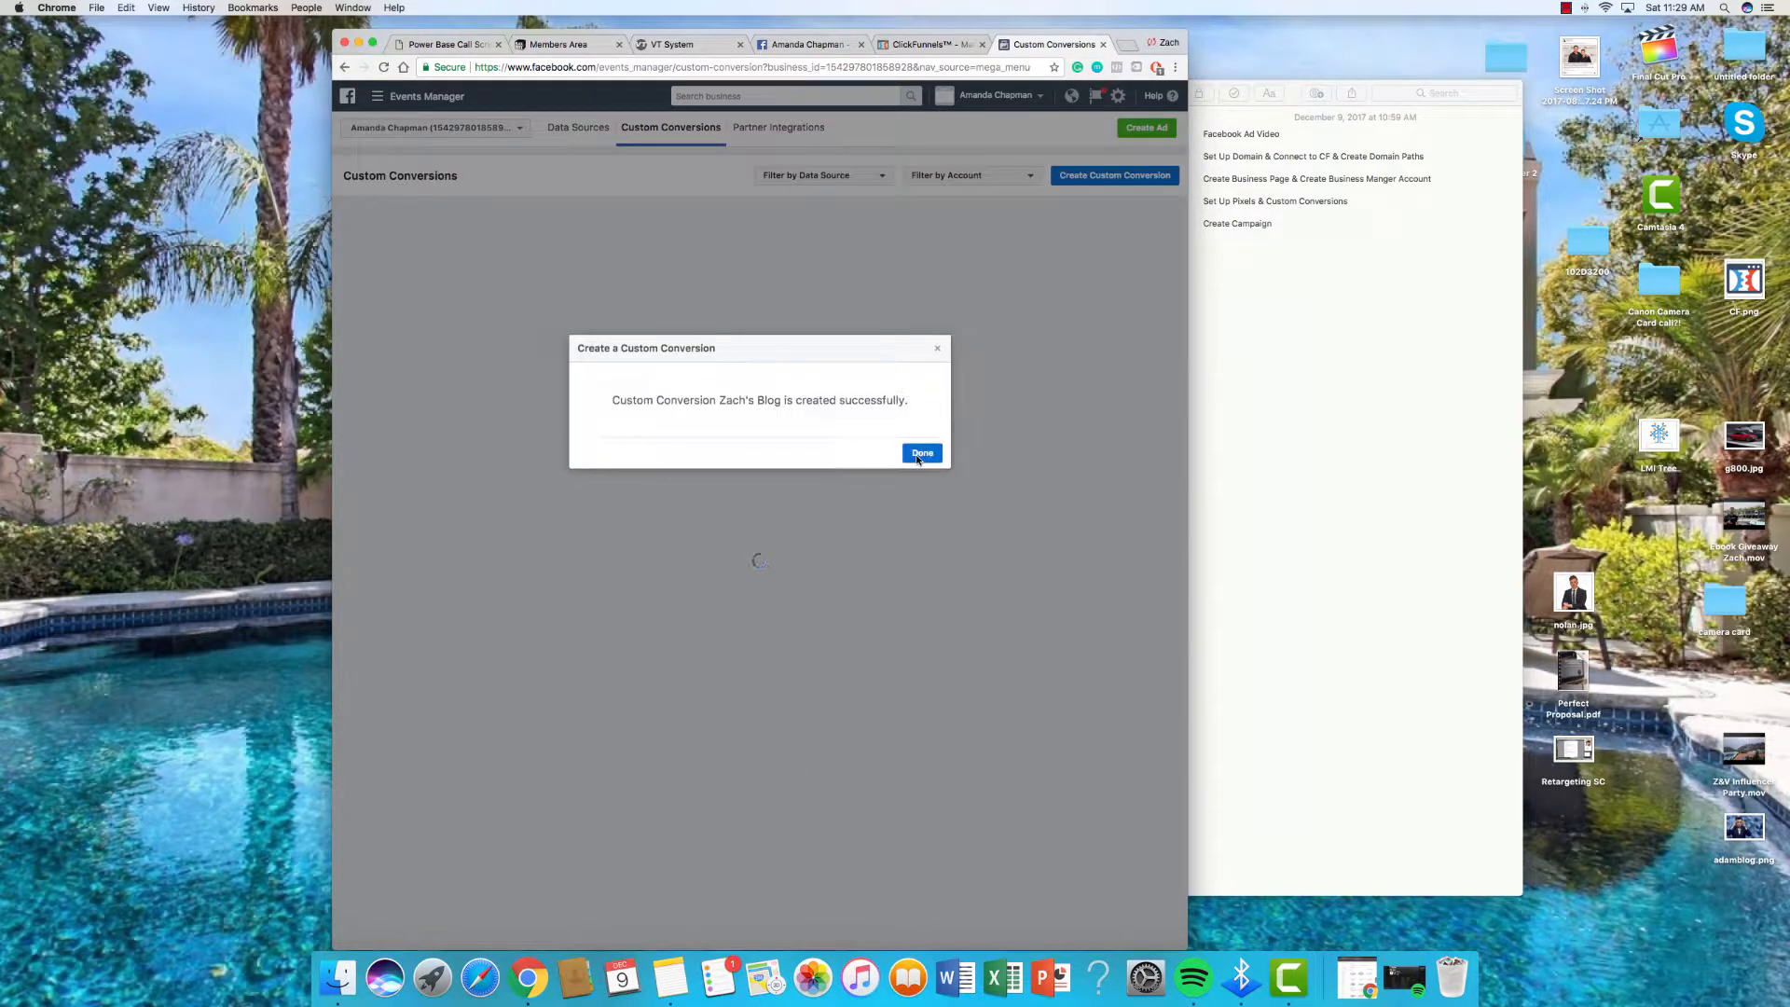
Step: Dismiss the confirmation and open another blank custom conversion form
left_click(922, 454)
left_click(559, 428)
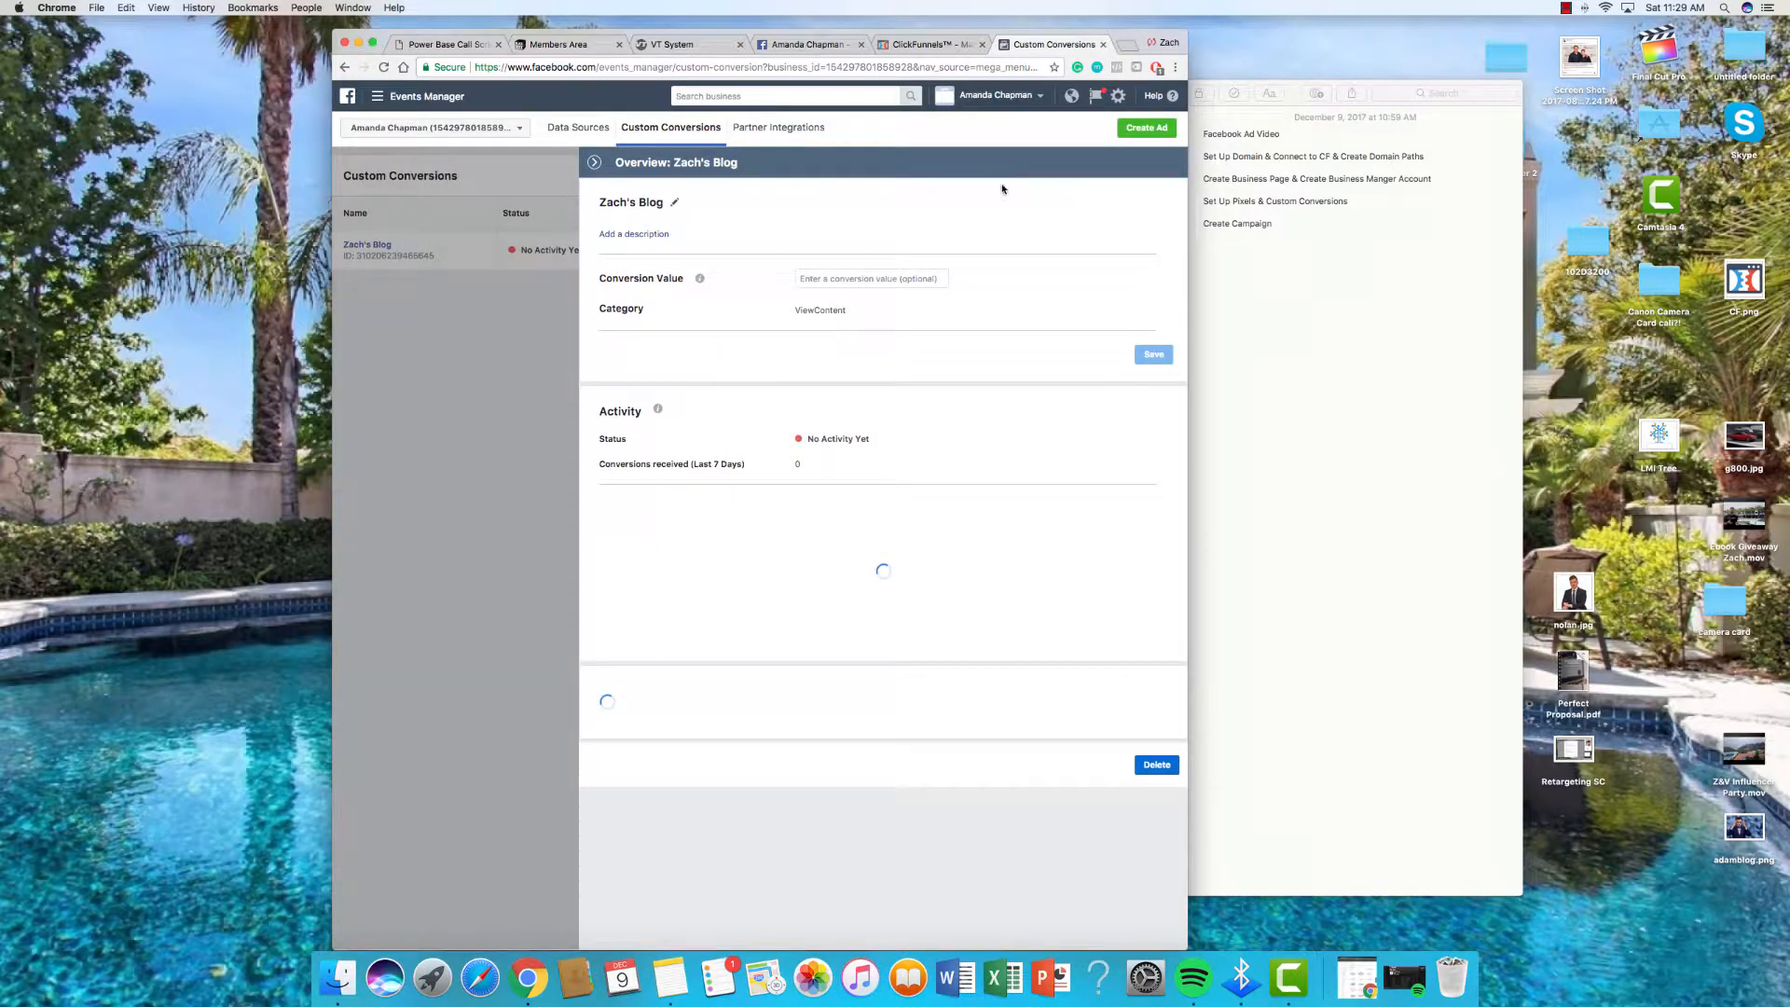
left_click(1115, 175)
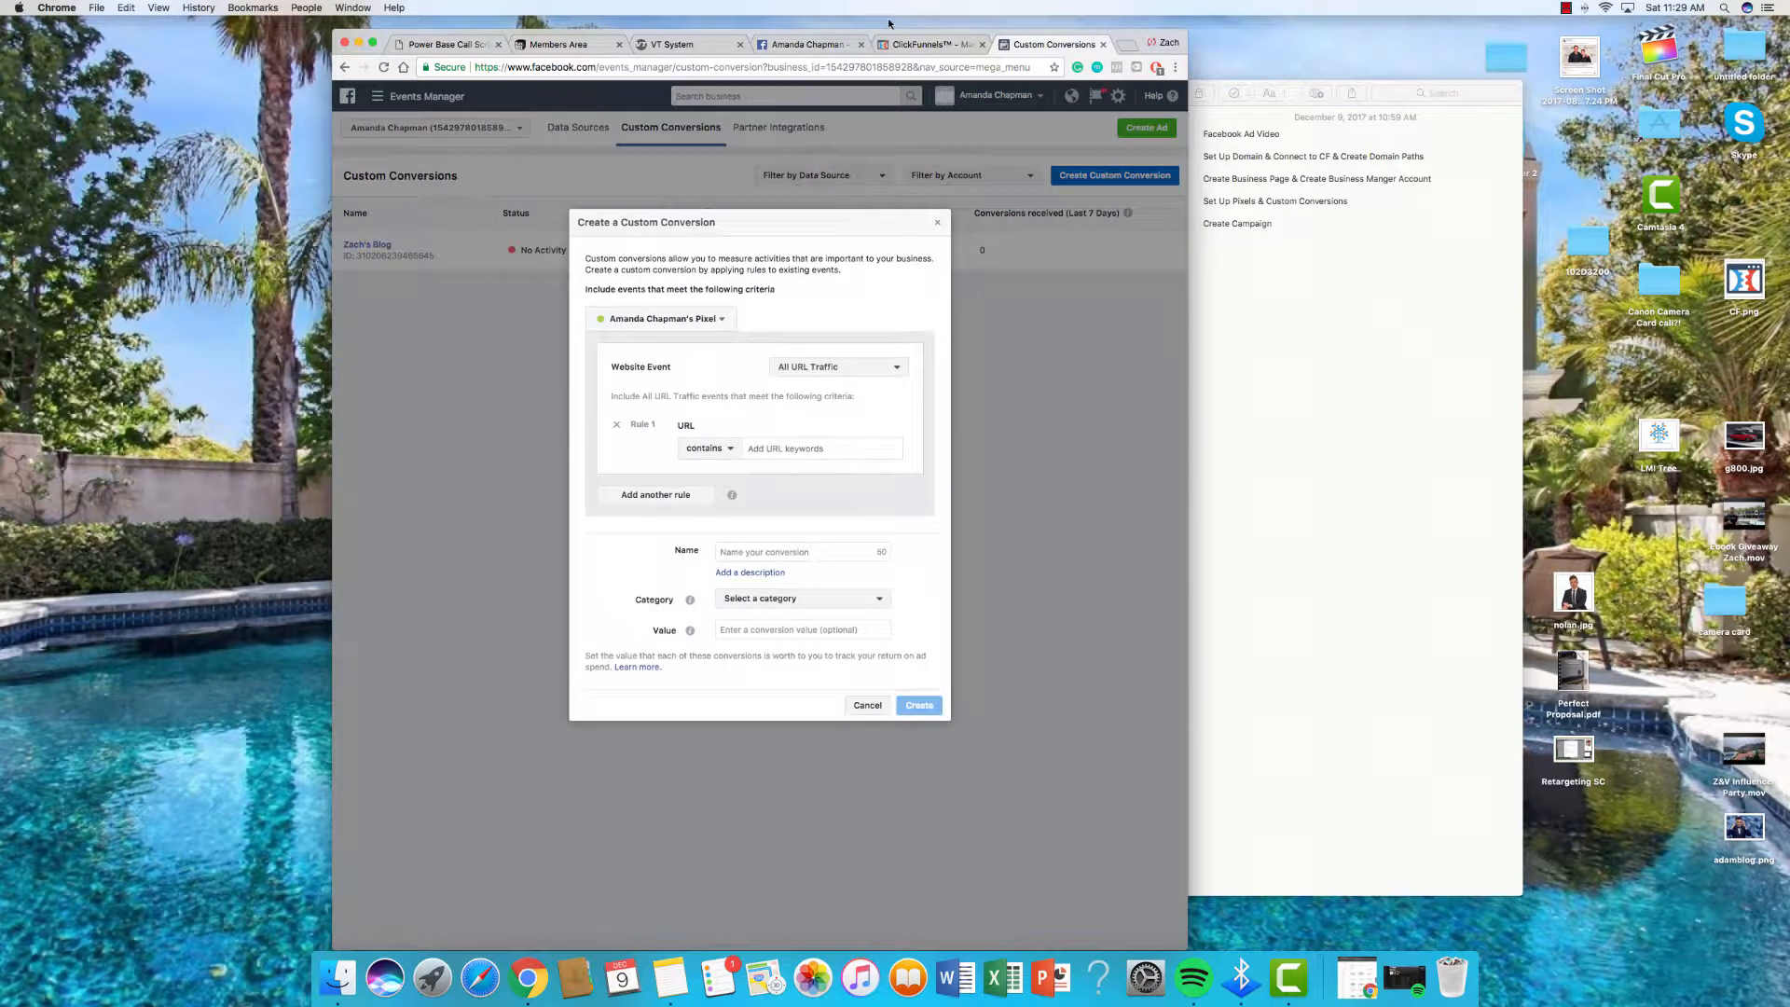
Step: Copy the Auto Webinar Registration URL and load skillsforfreedom.com/register in a new tab
left_click(930, 45)
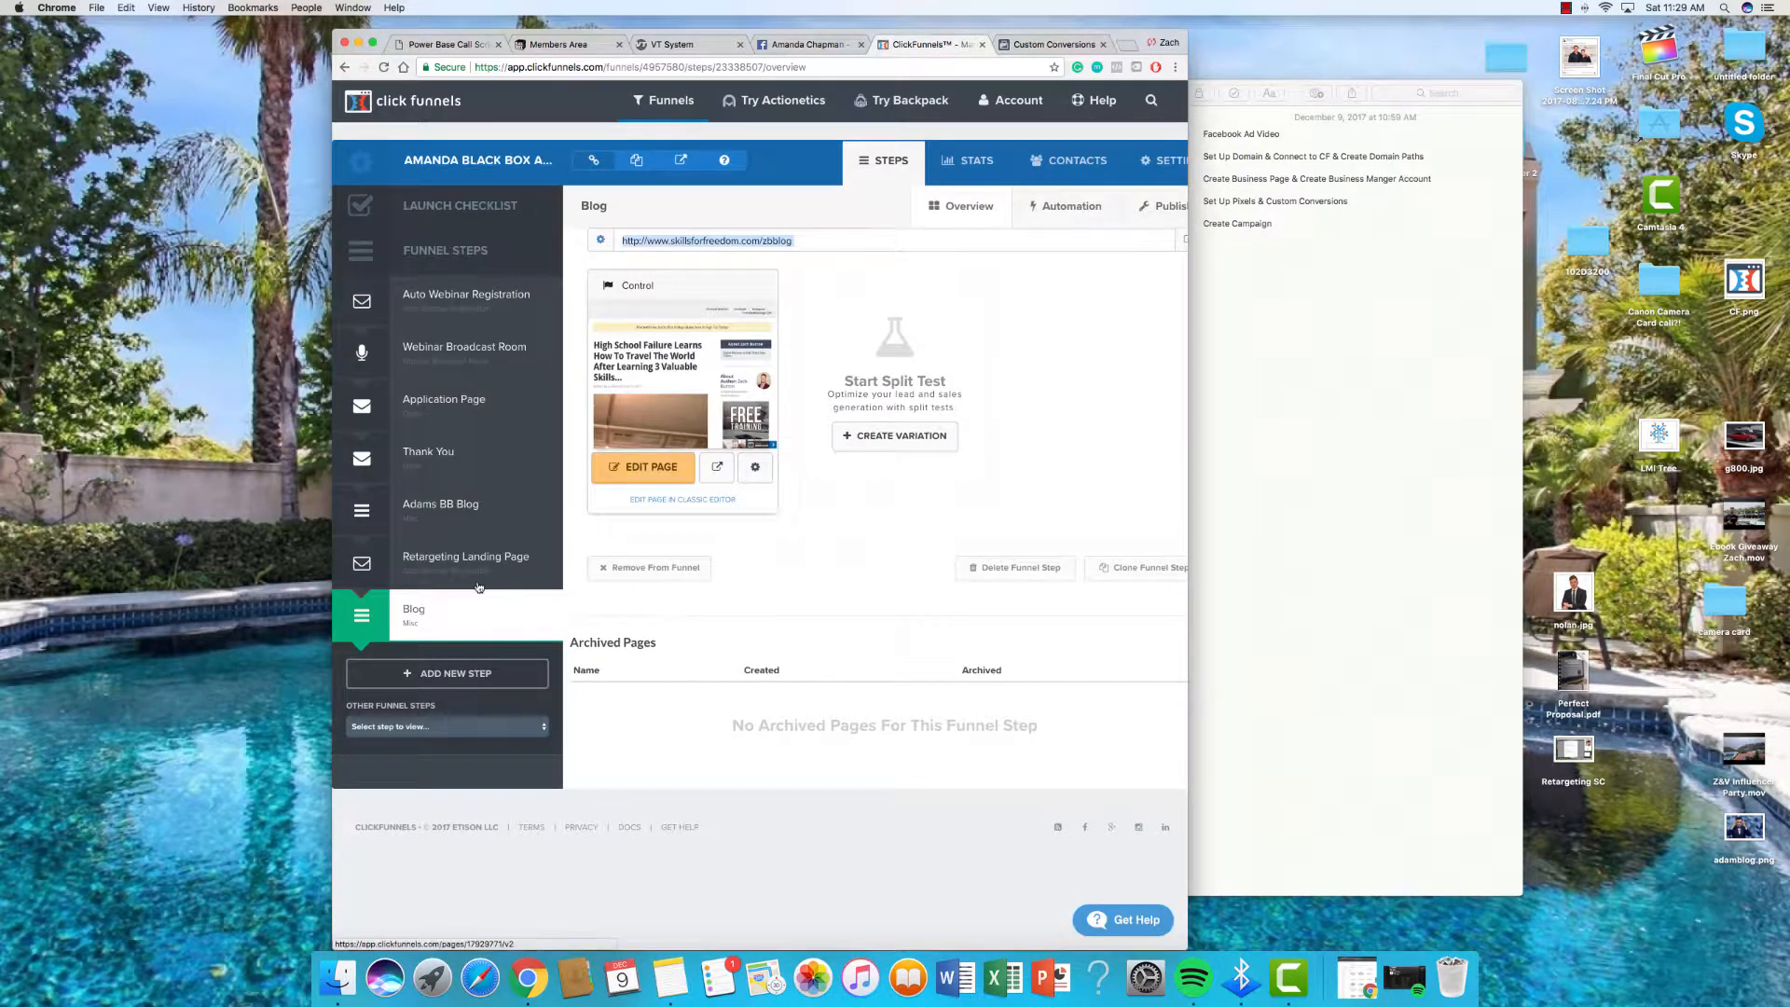
left_click(477, 310)
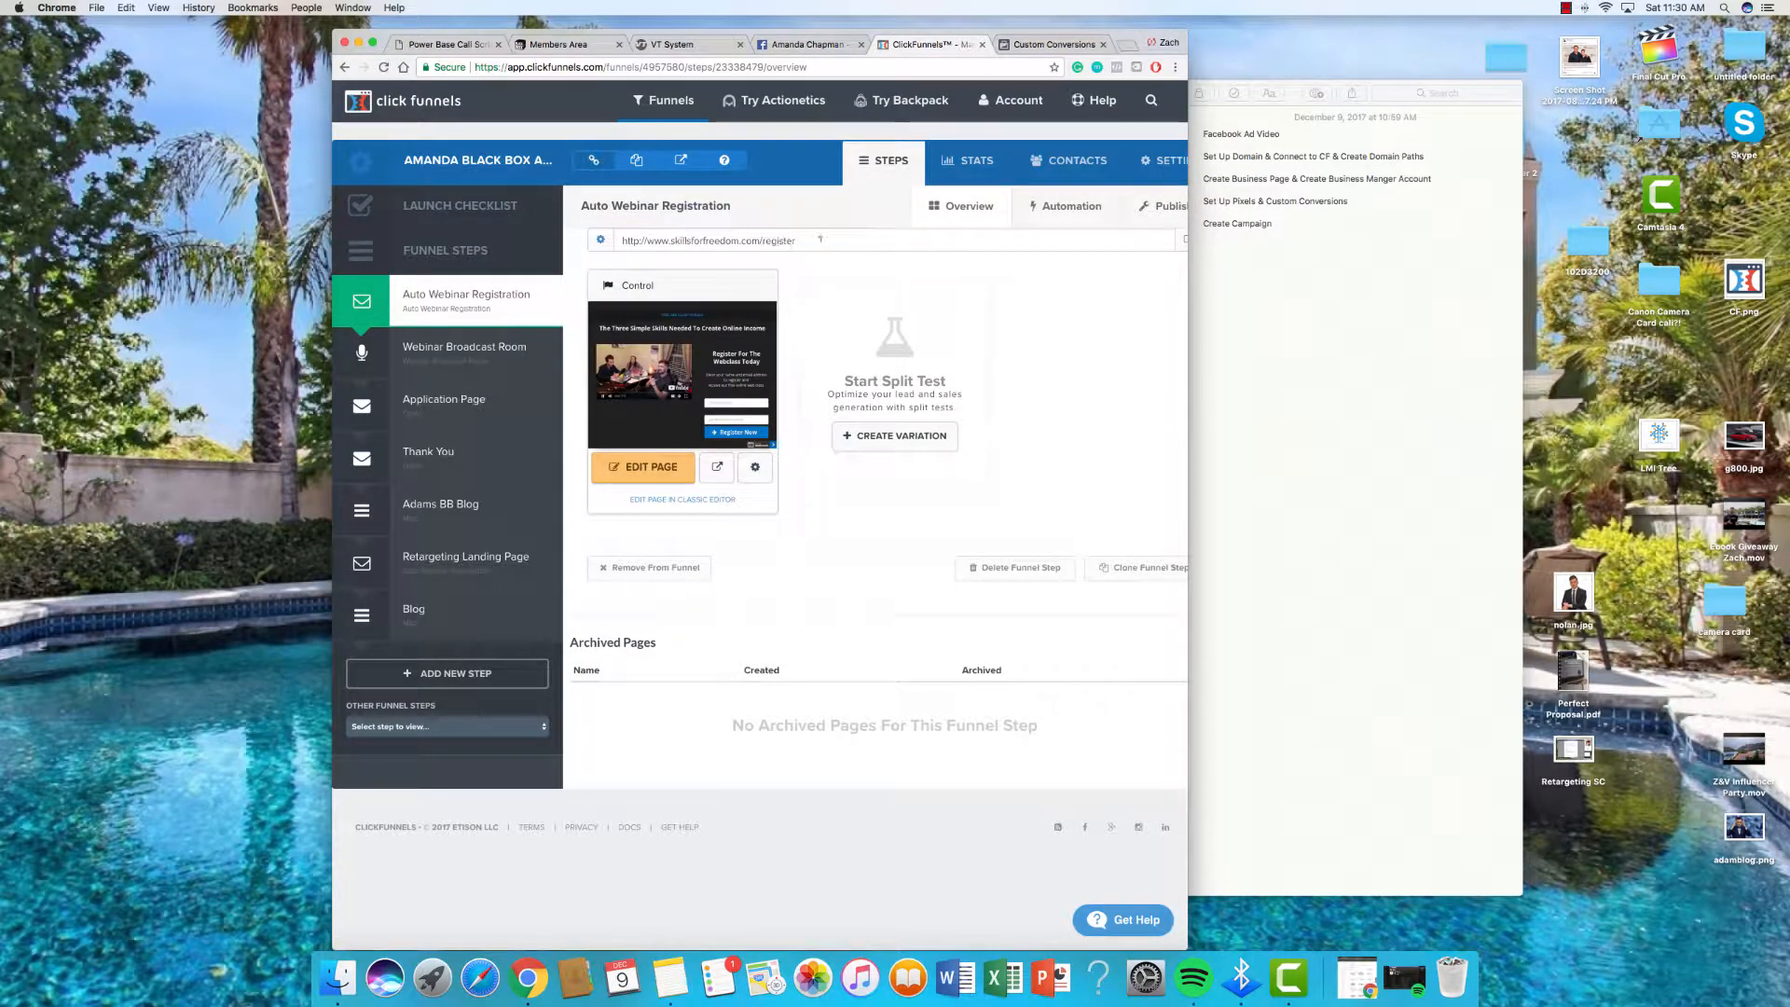
double_click(774, 241)
triple_click(655, 240)
key("super+c")
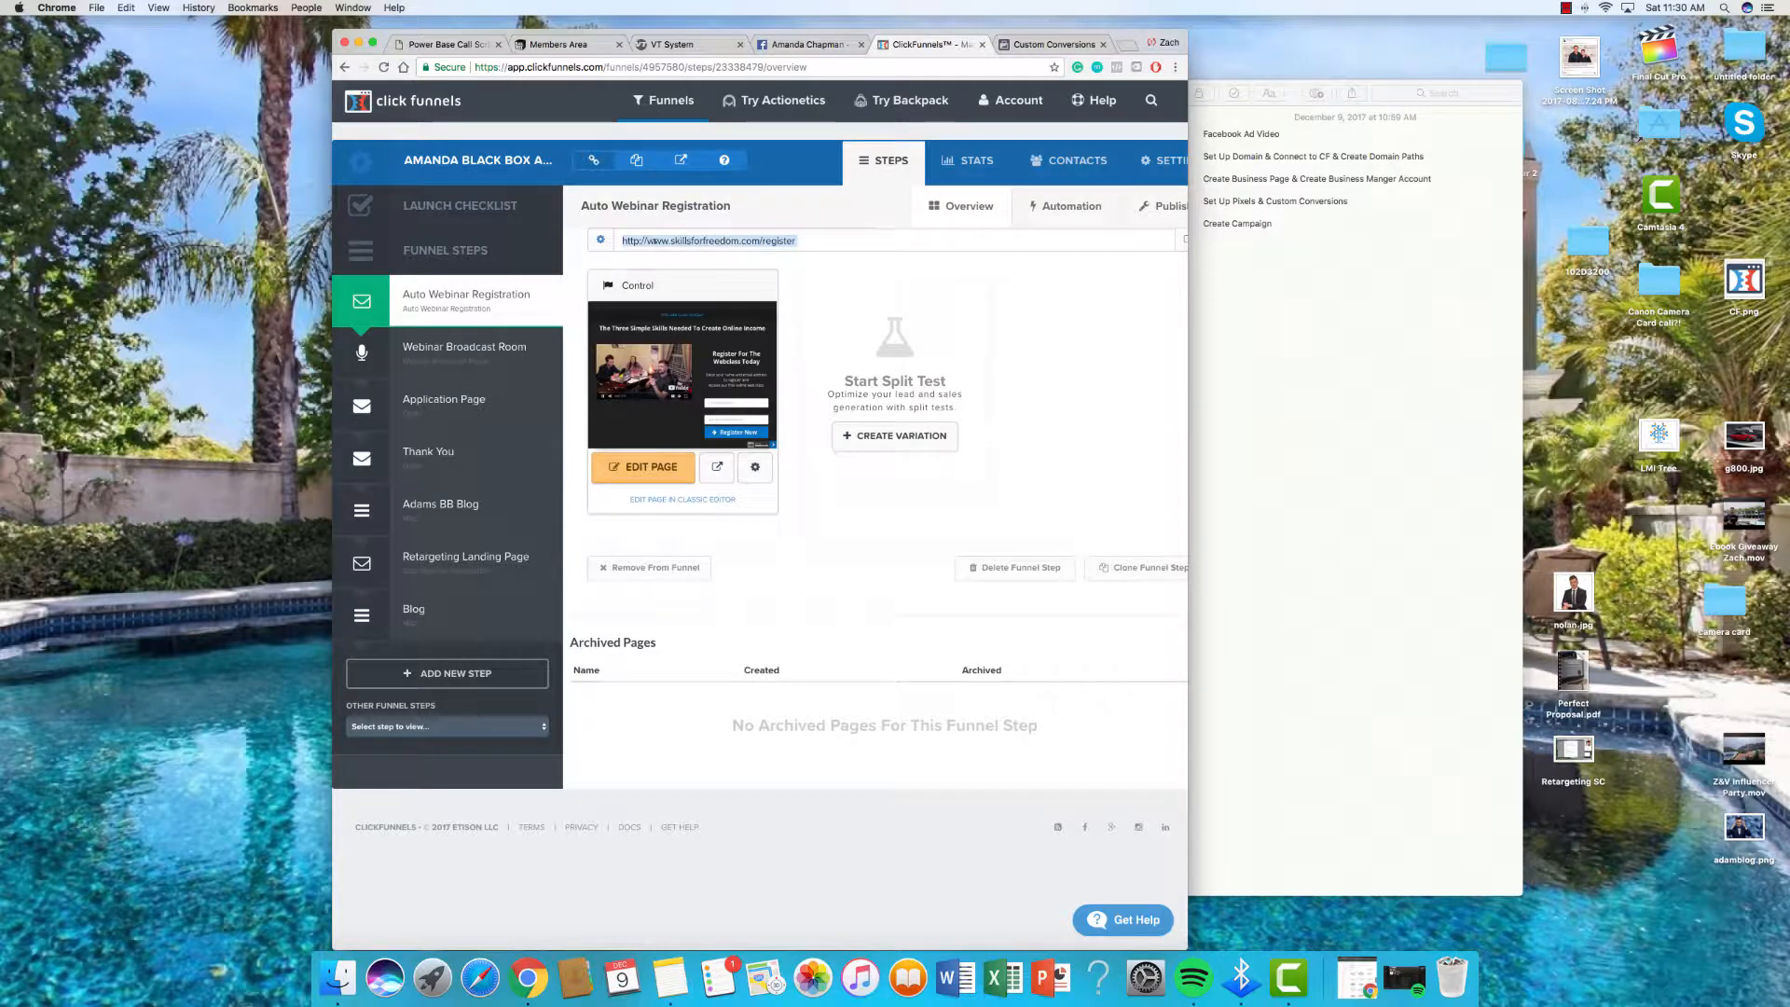
left_click(1132, 43)
key("super+v")
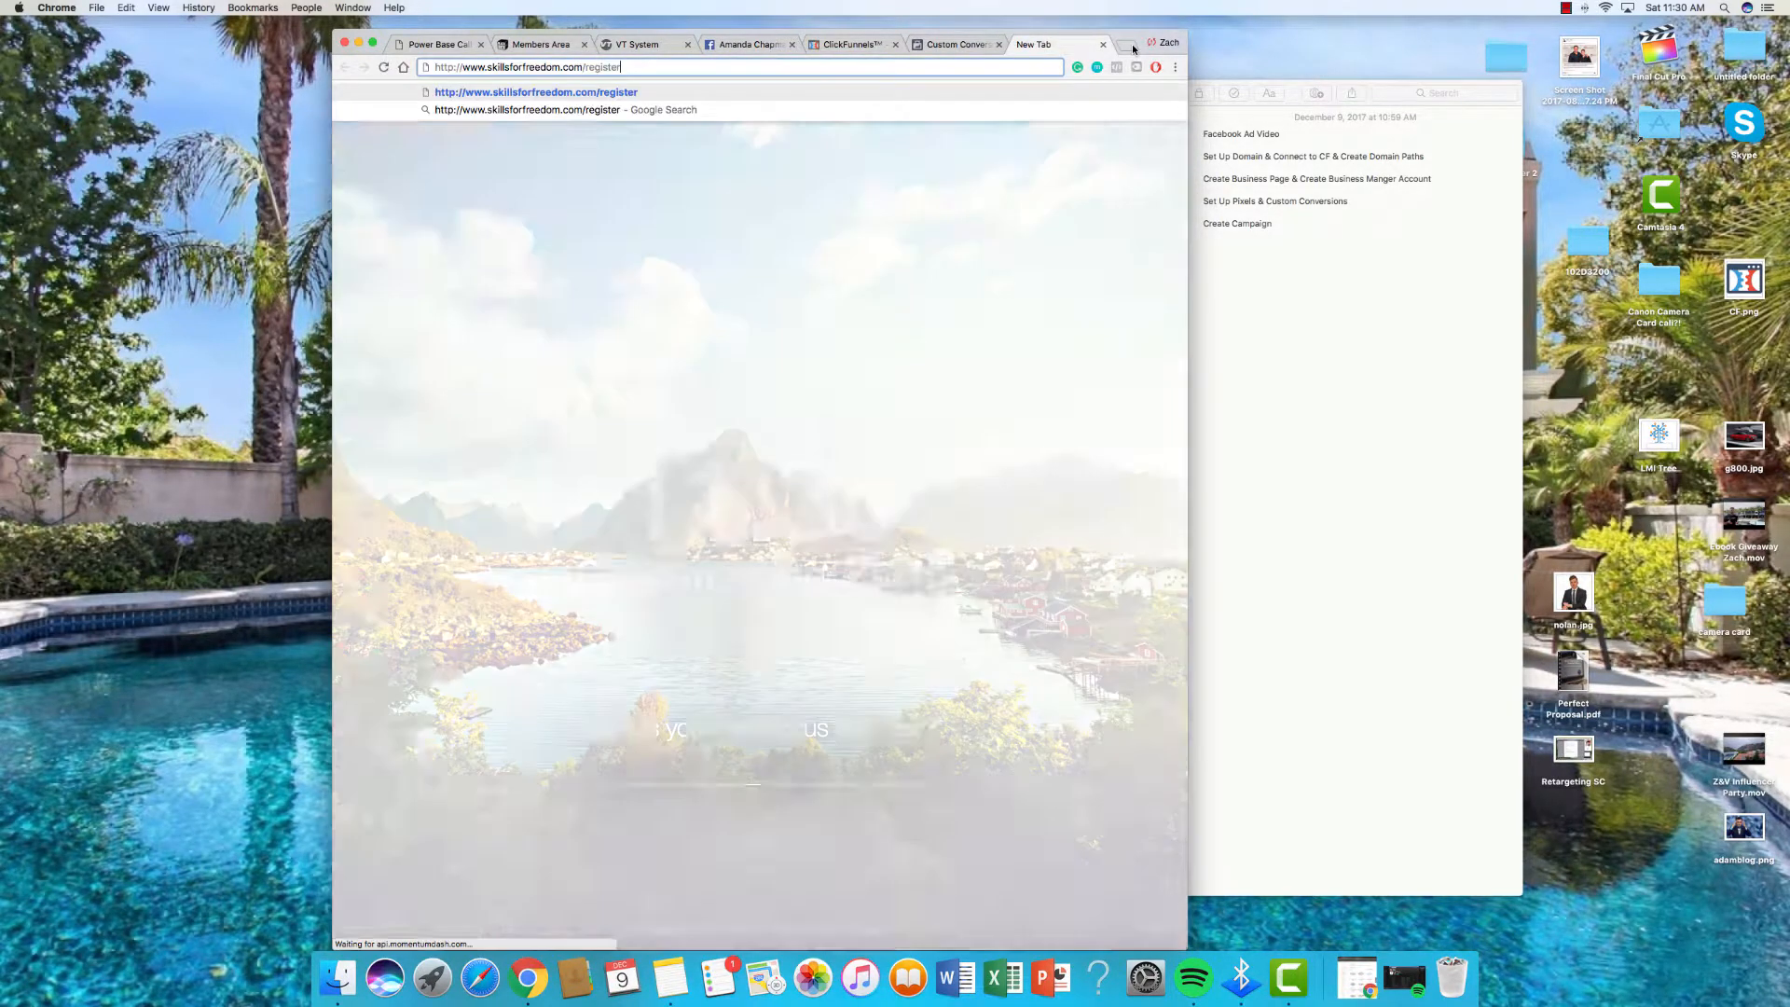
key("Return")
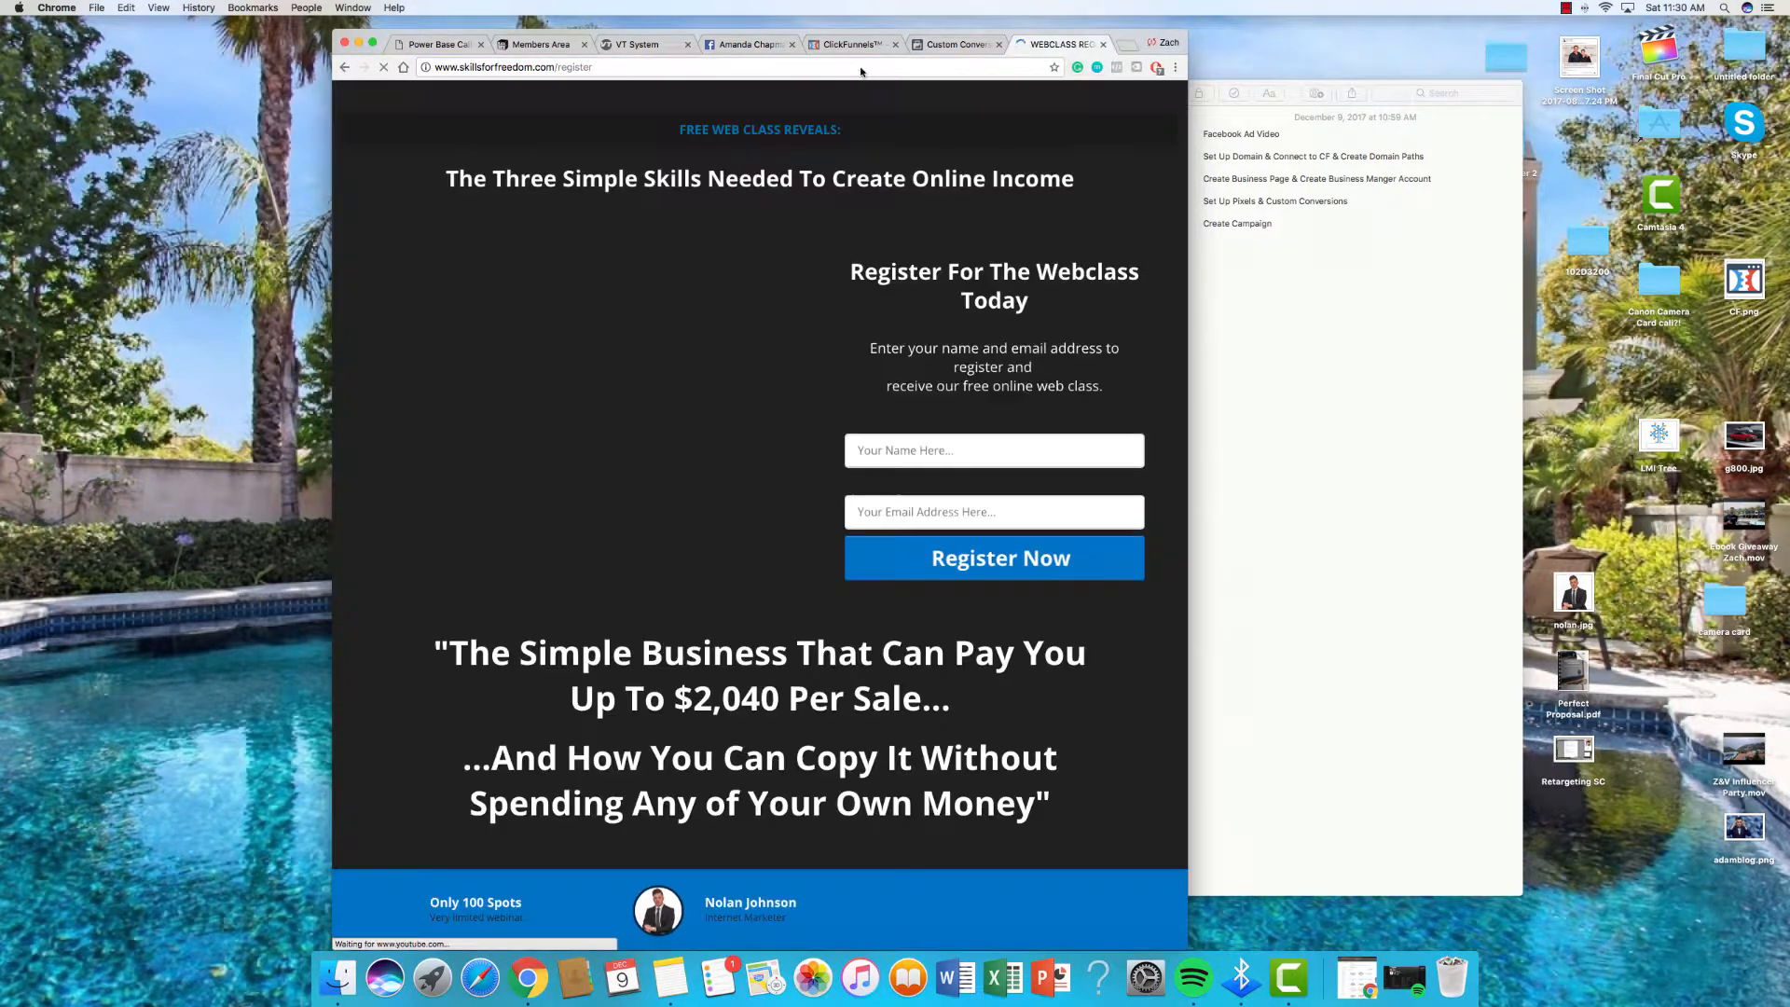
left_click(860, 66)
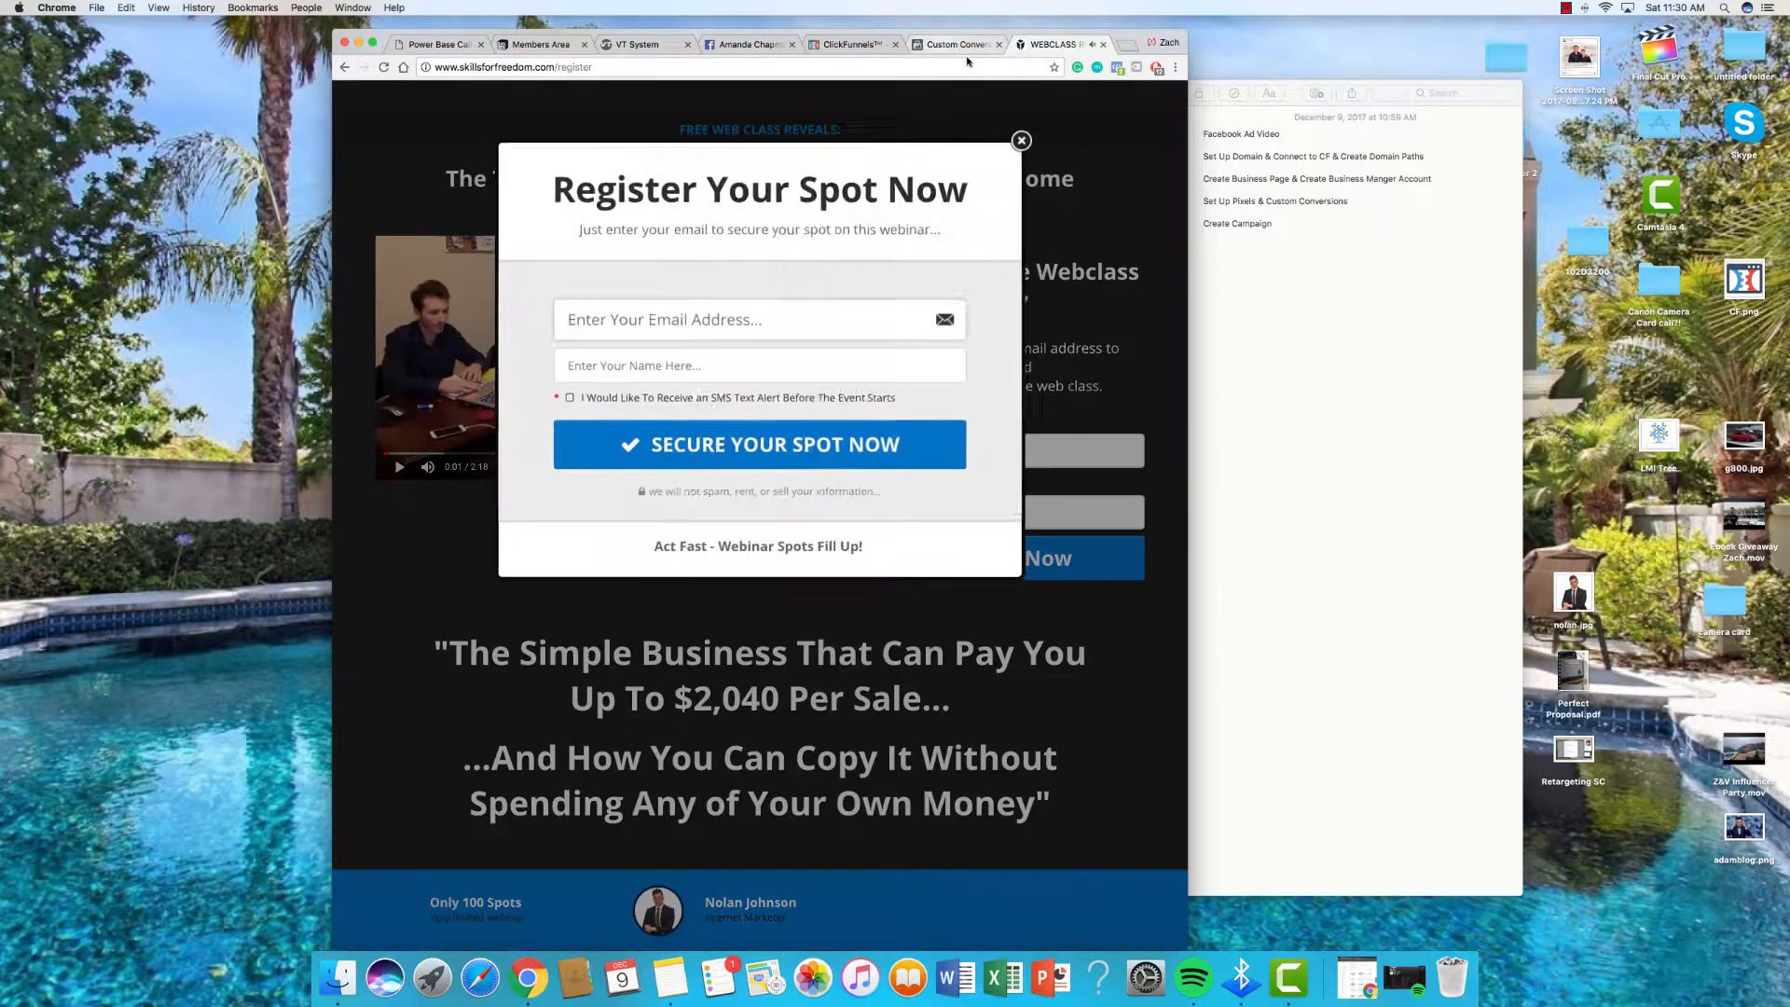
left_click(960, 45)
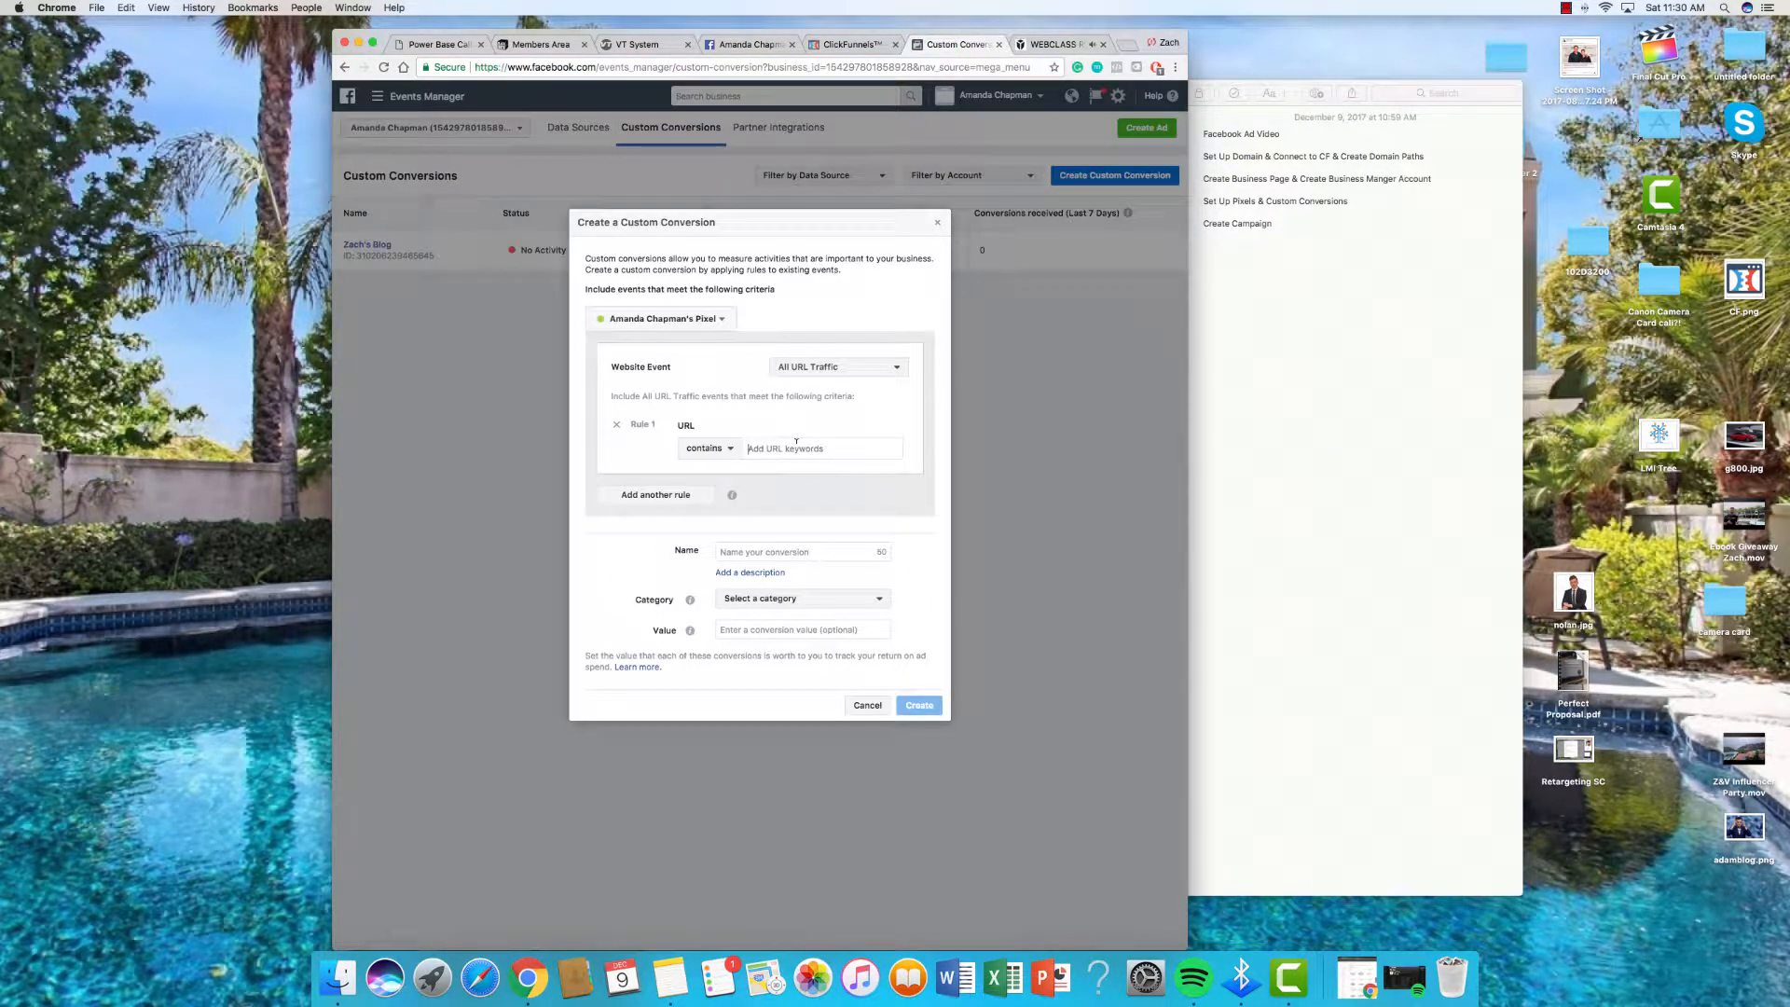
Step: Create a View Content custom conversion named Landing Page Register for the pasted /register URL
left_click(797, 443)
key("super+v")
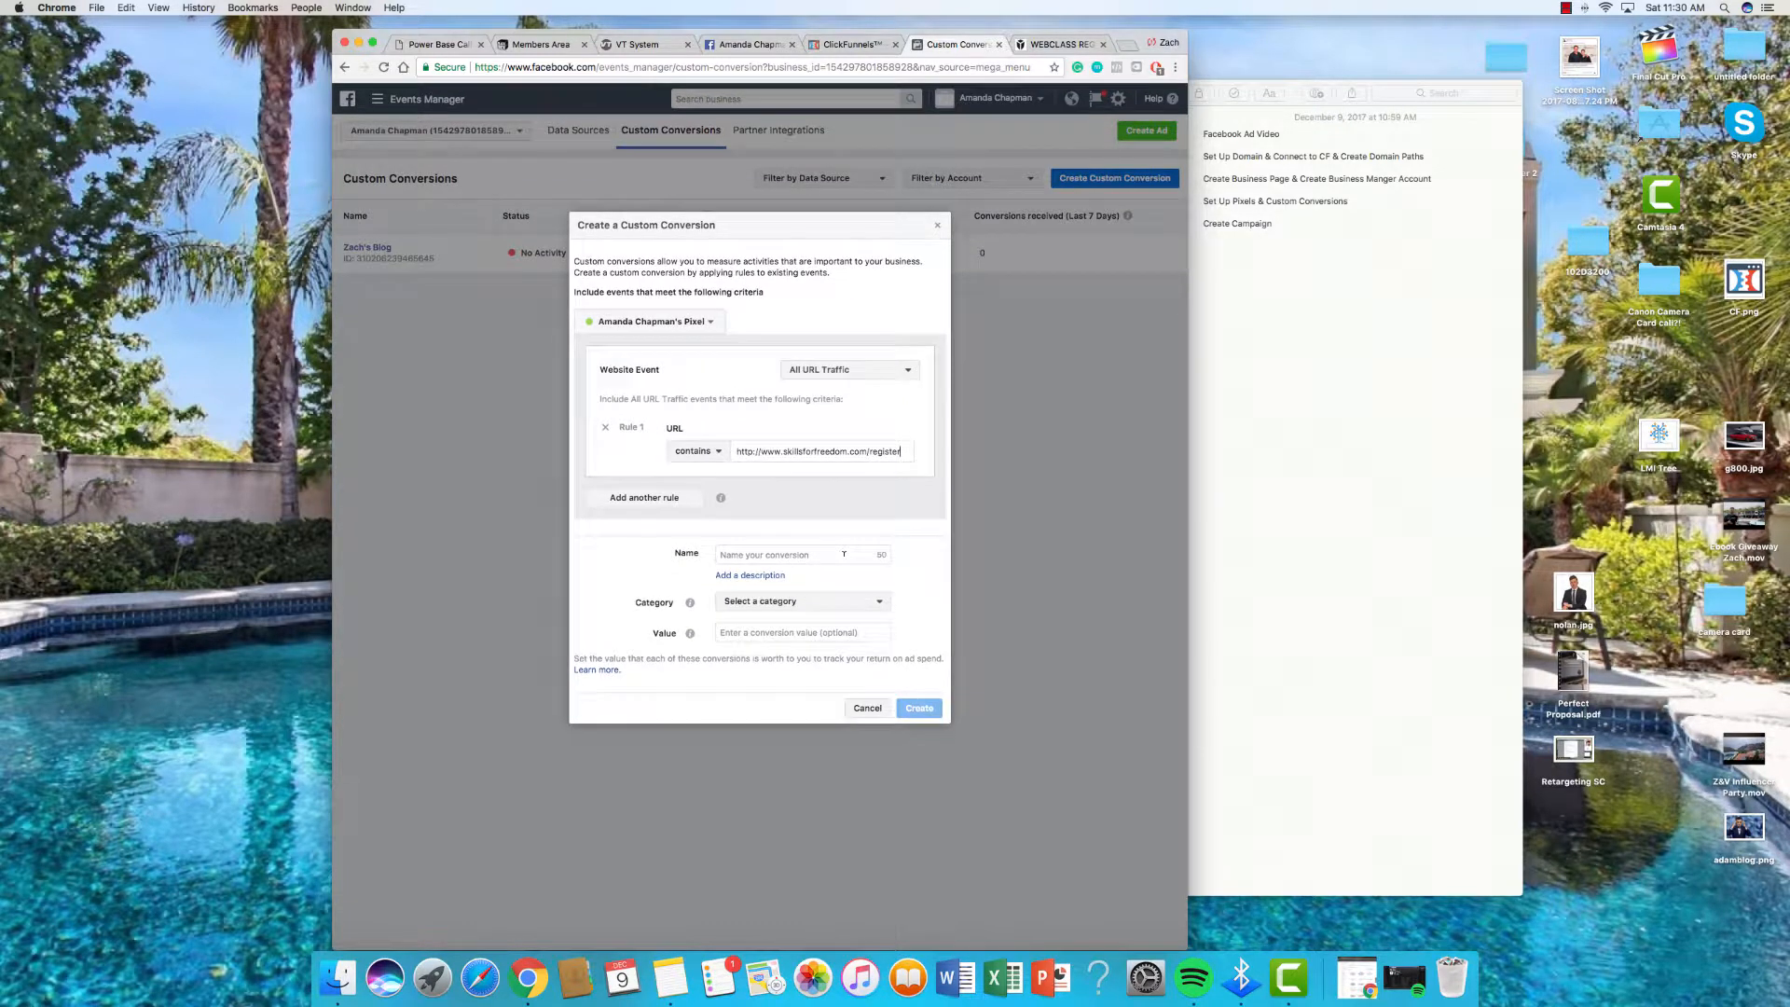
left_click(844, 558)
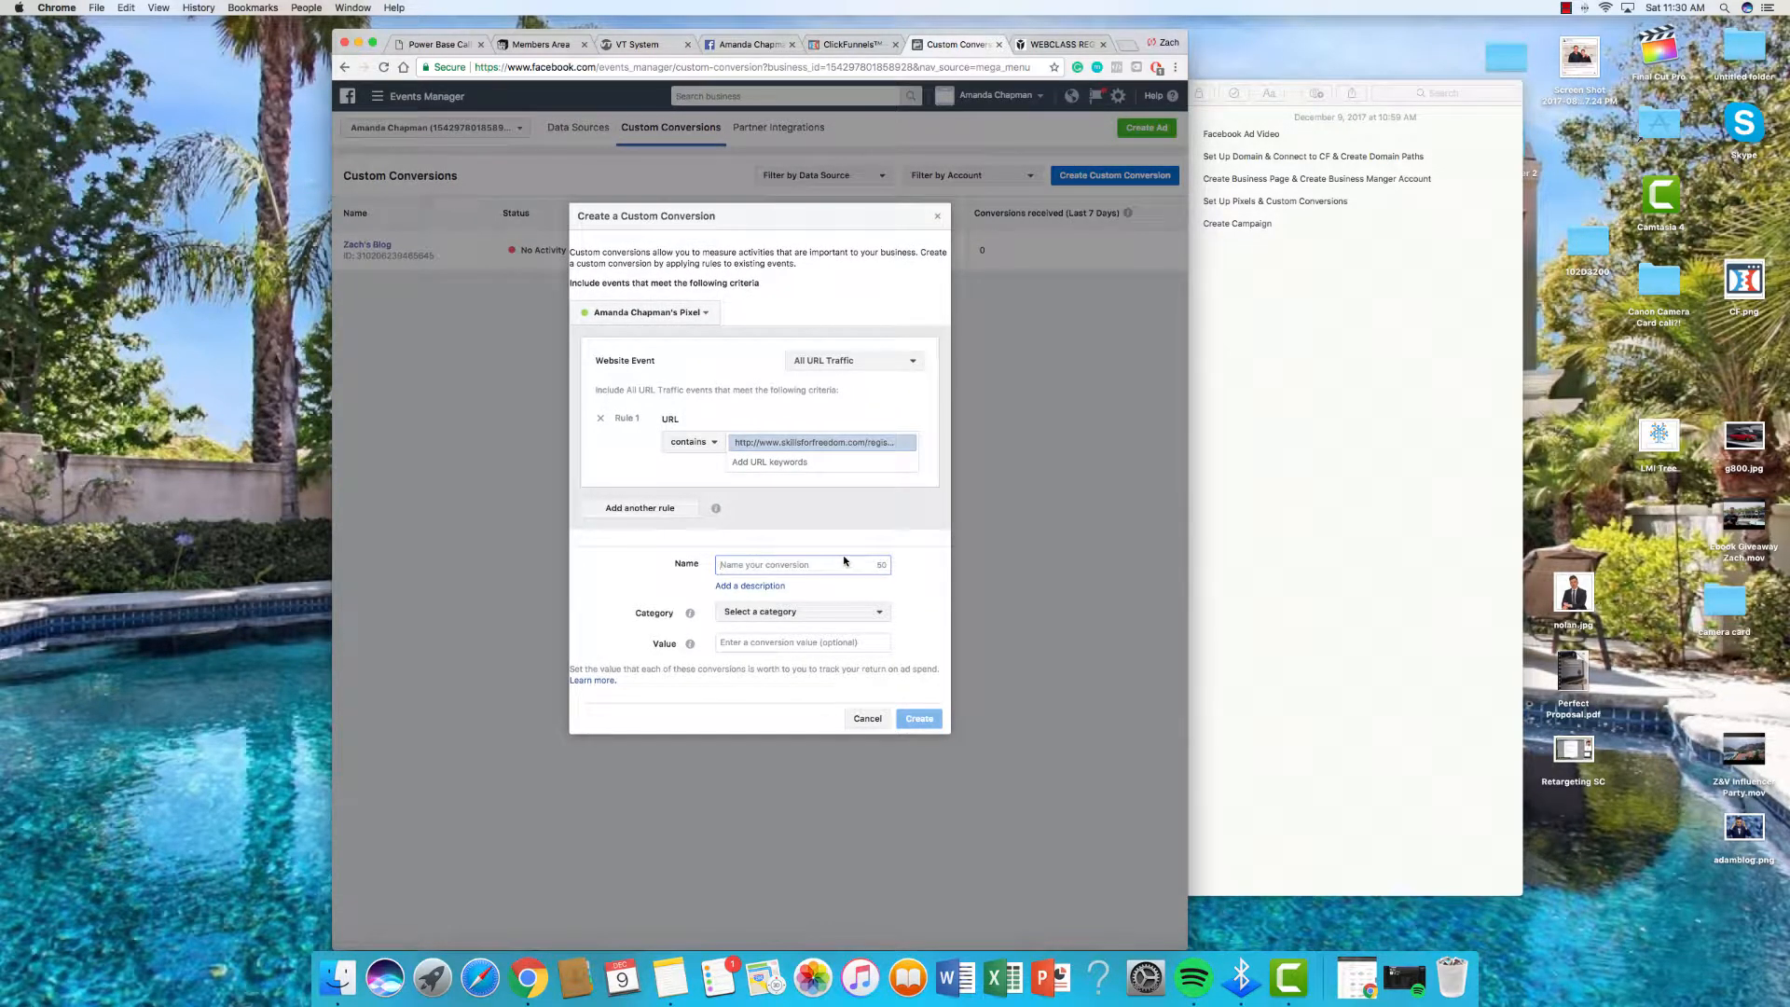
type("Landing Page Register")
left_click(870, 614)
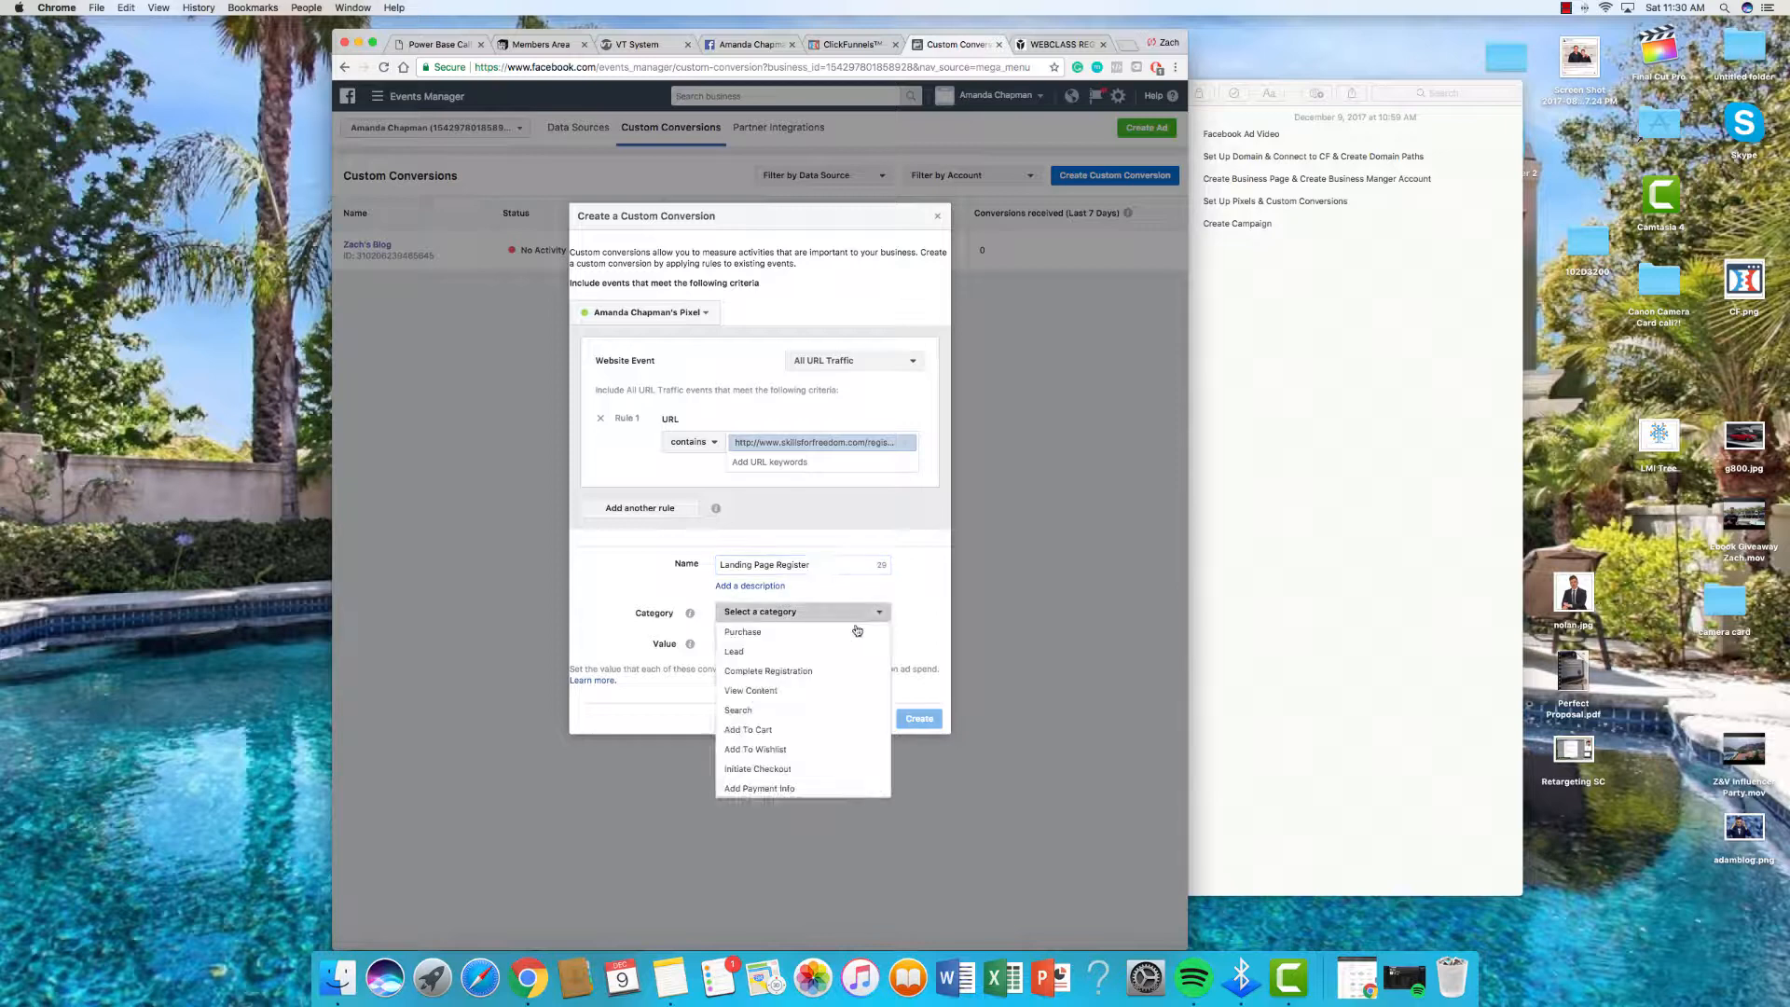
left_click(780, 709)
left_click(786, 613)
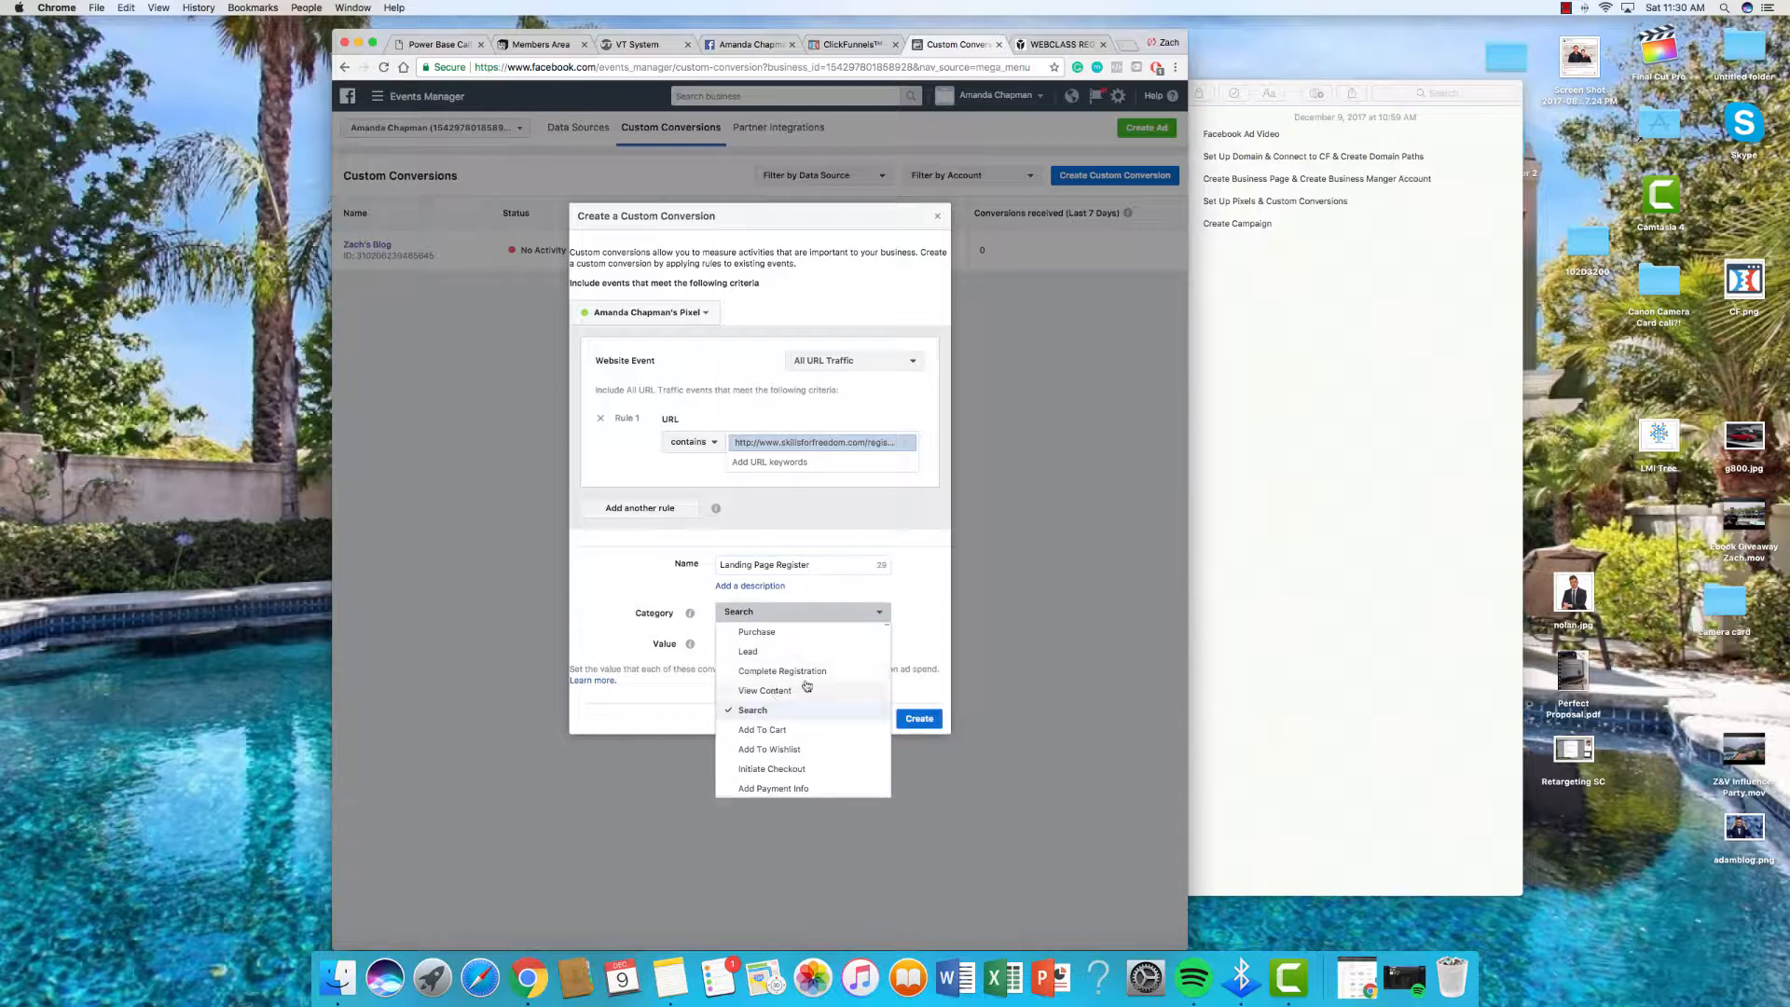
left_click(803, 687)
left_click(914, 719)
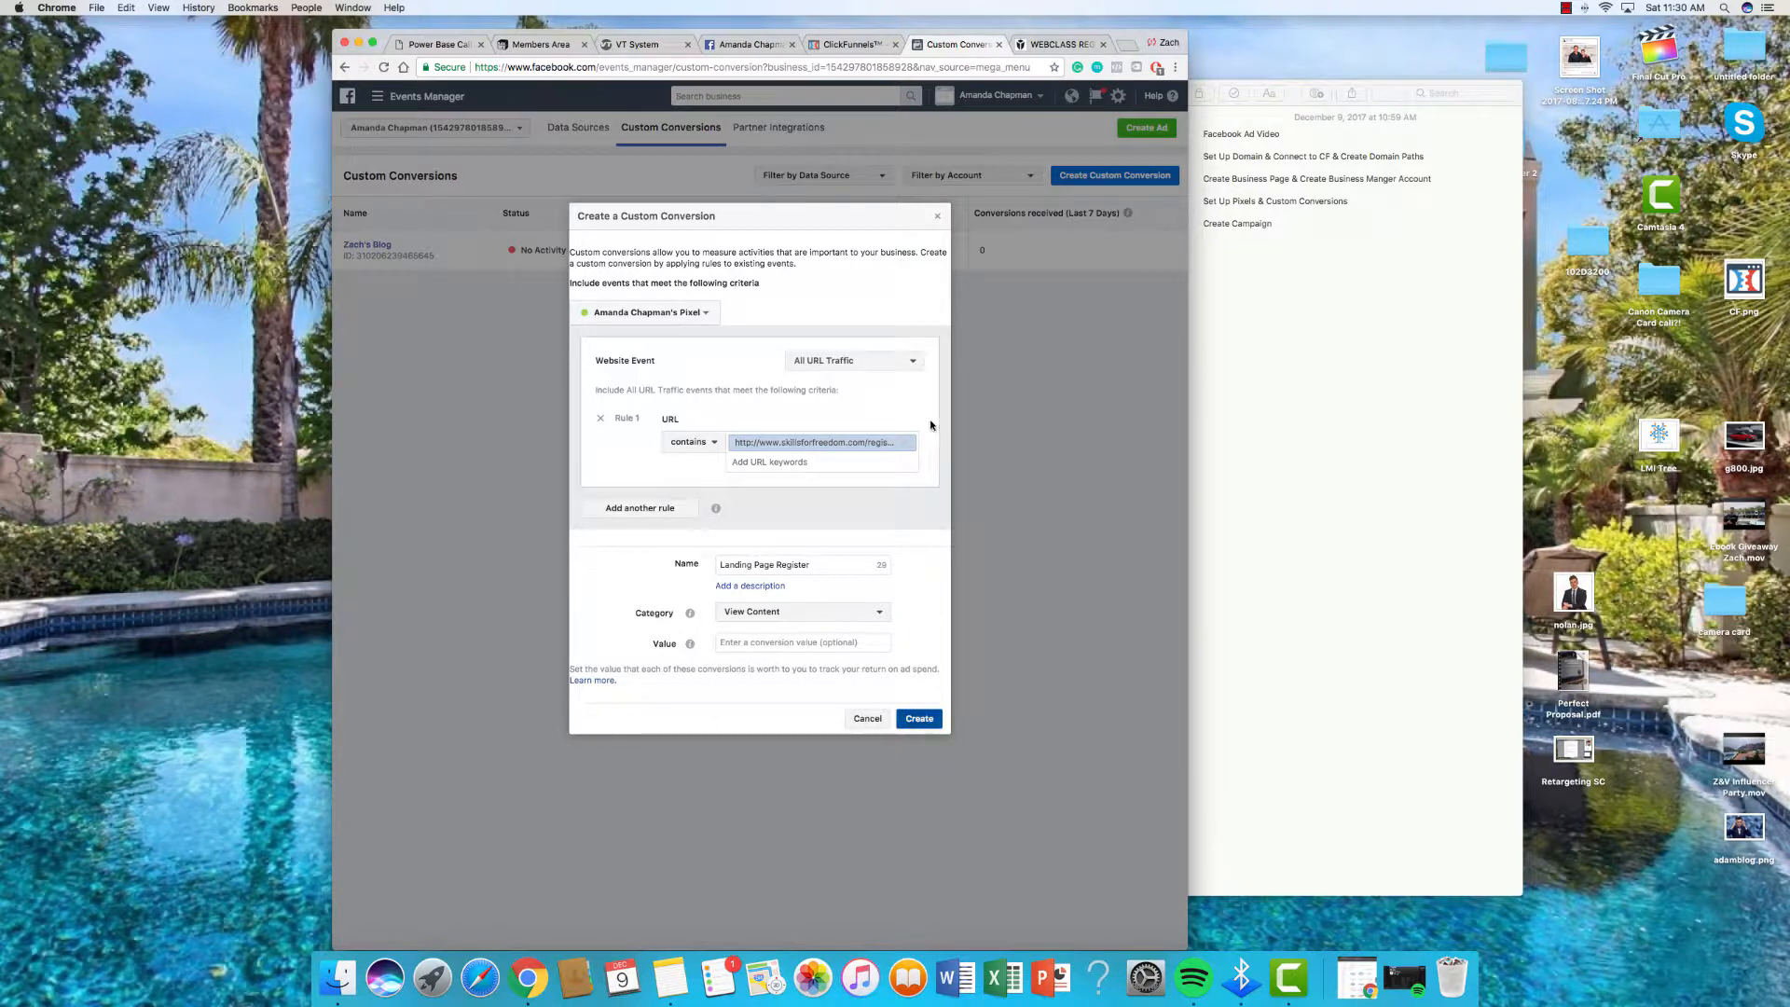
left_click(917, 458)
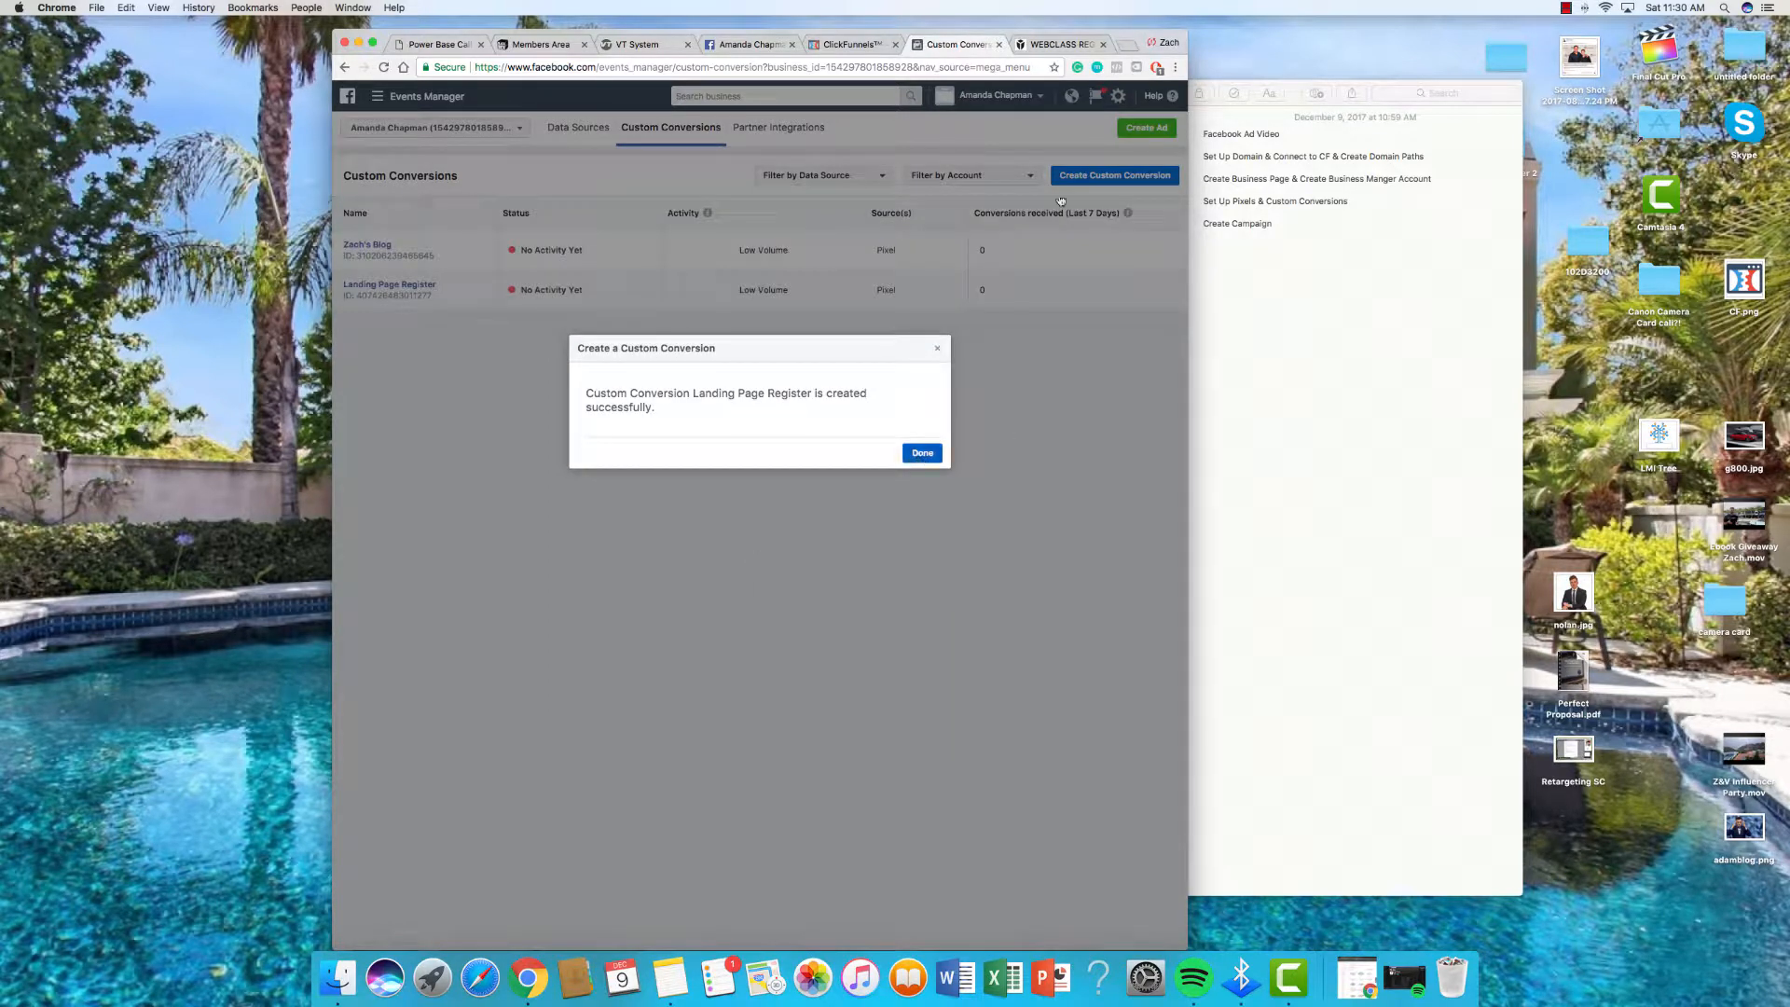
Step: Start a fresh custom conversion form, then open the Webinar Broadcast Room step in ClickFunnels
left_click(455, 355)
left_click(1087, 176)
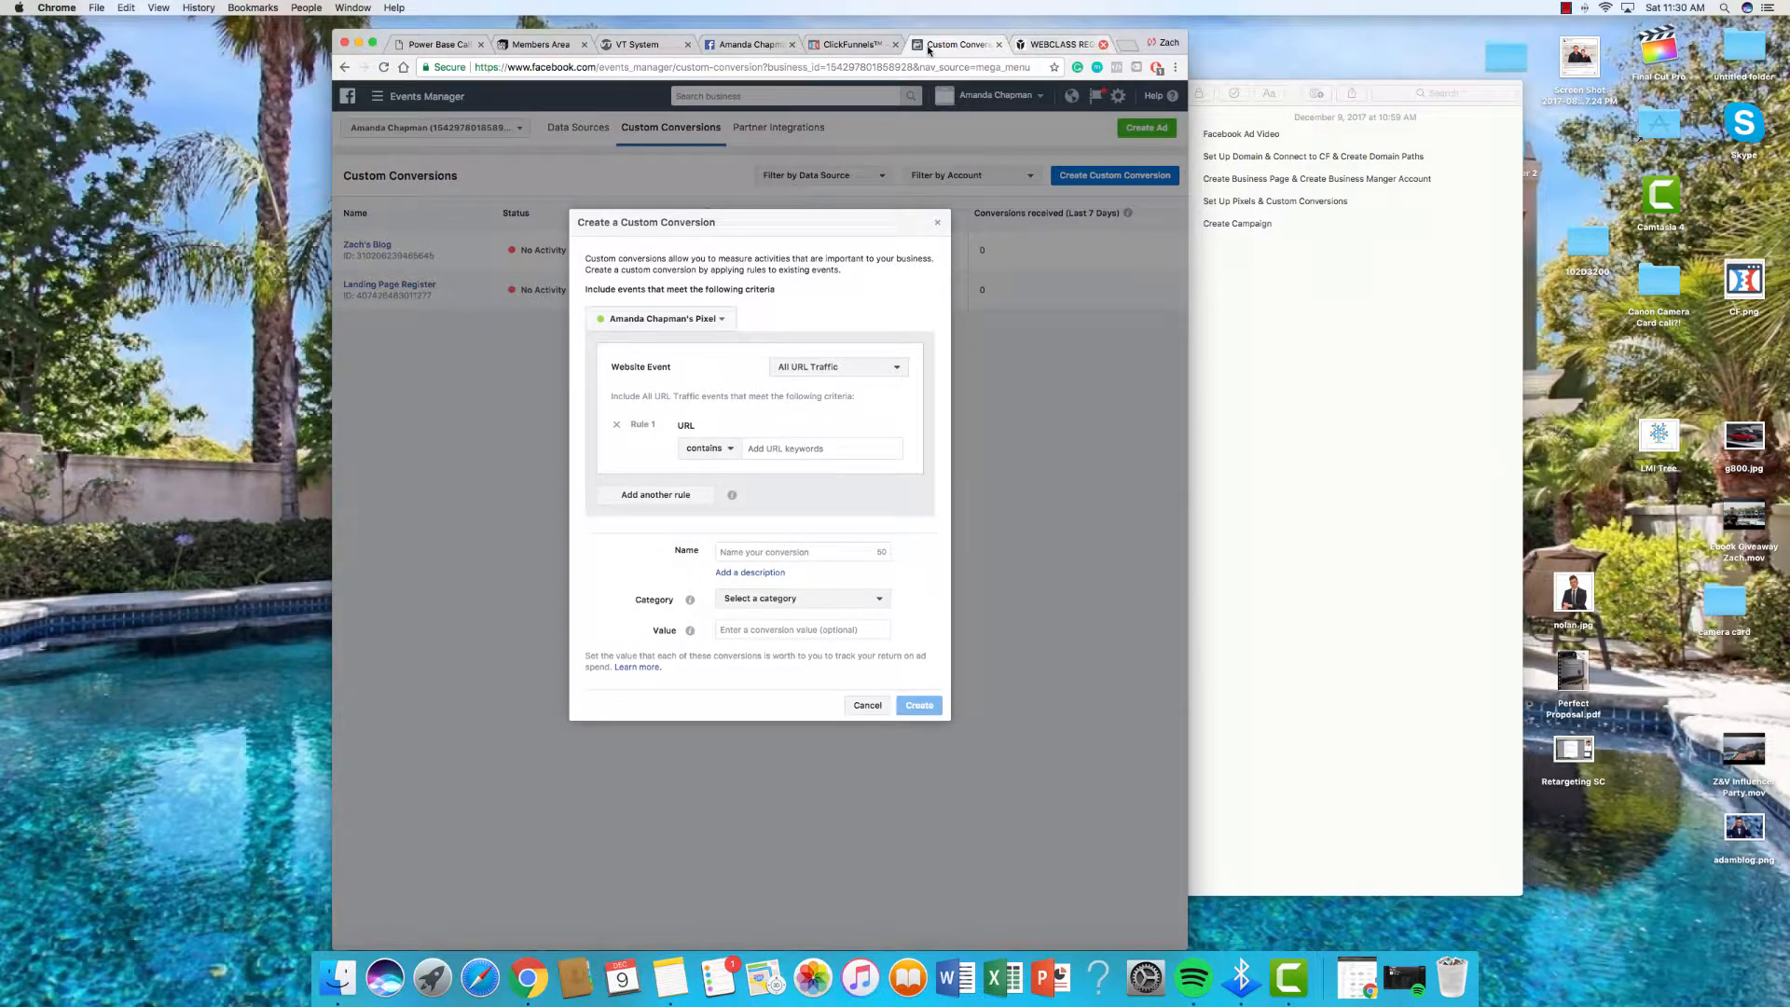
left_click(923, 49)
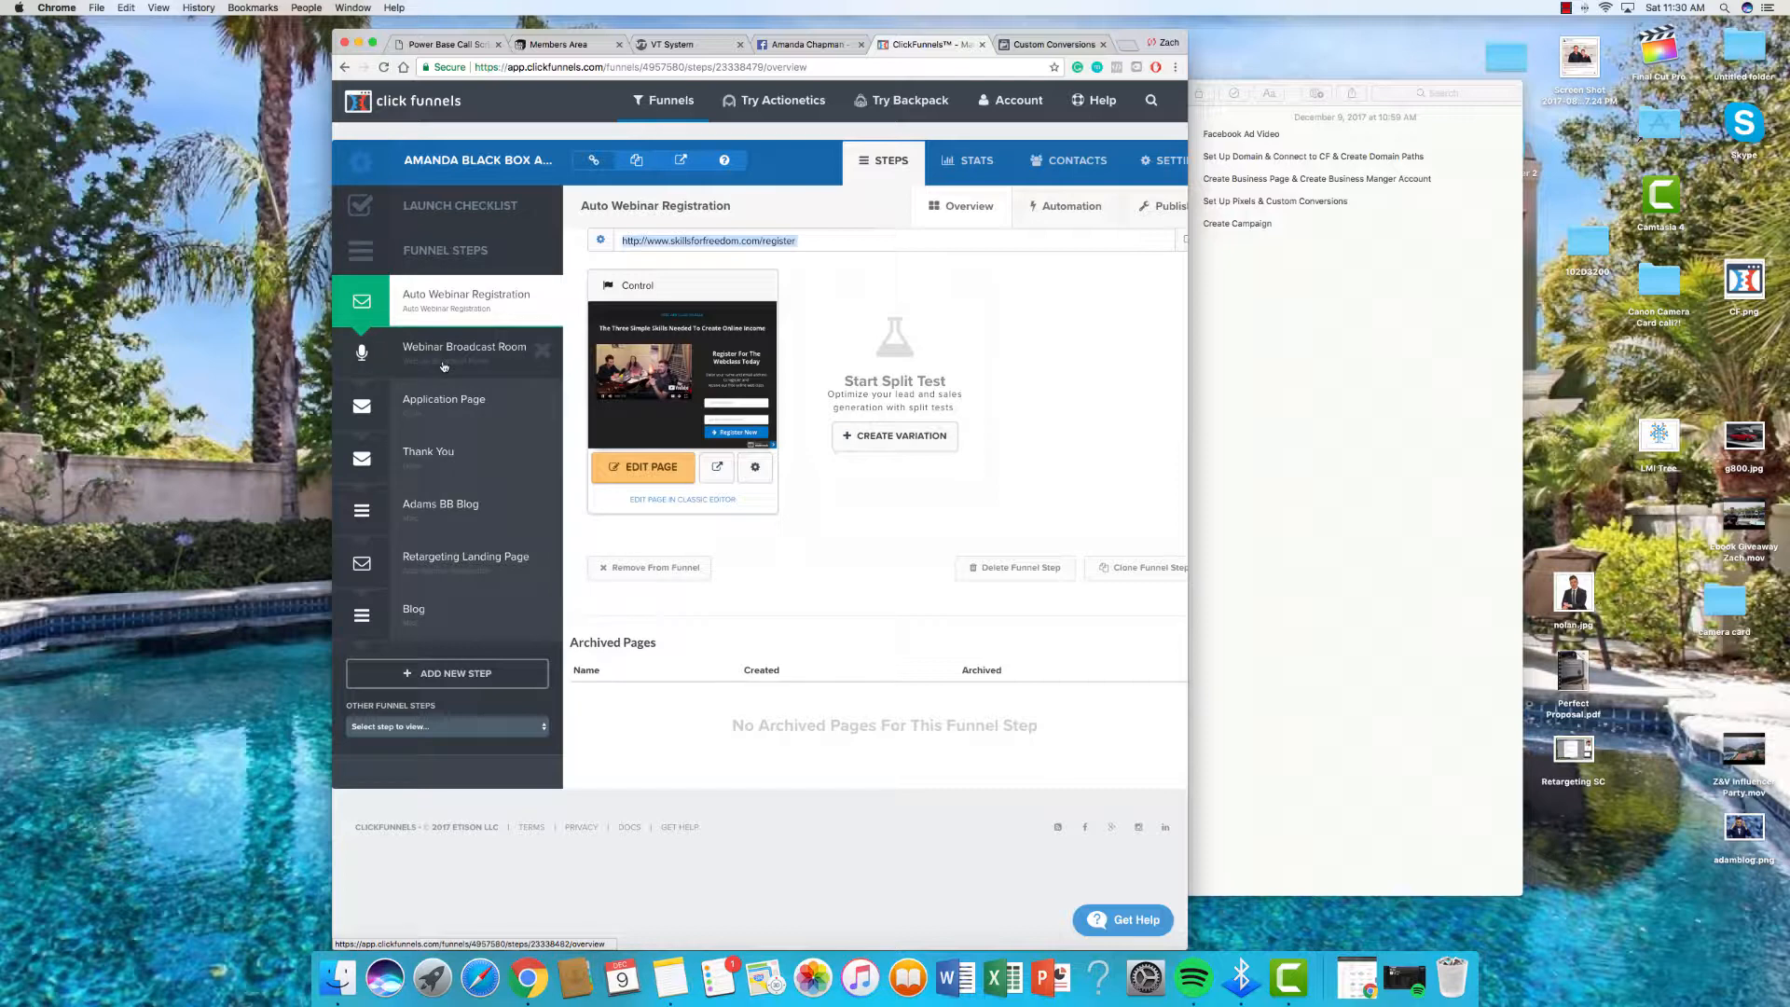
left_click(444, 366)
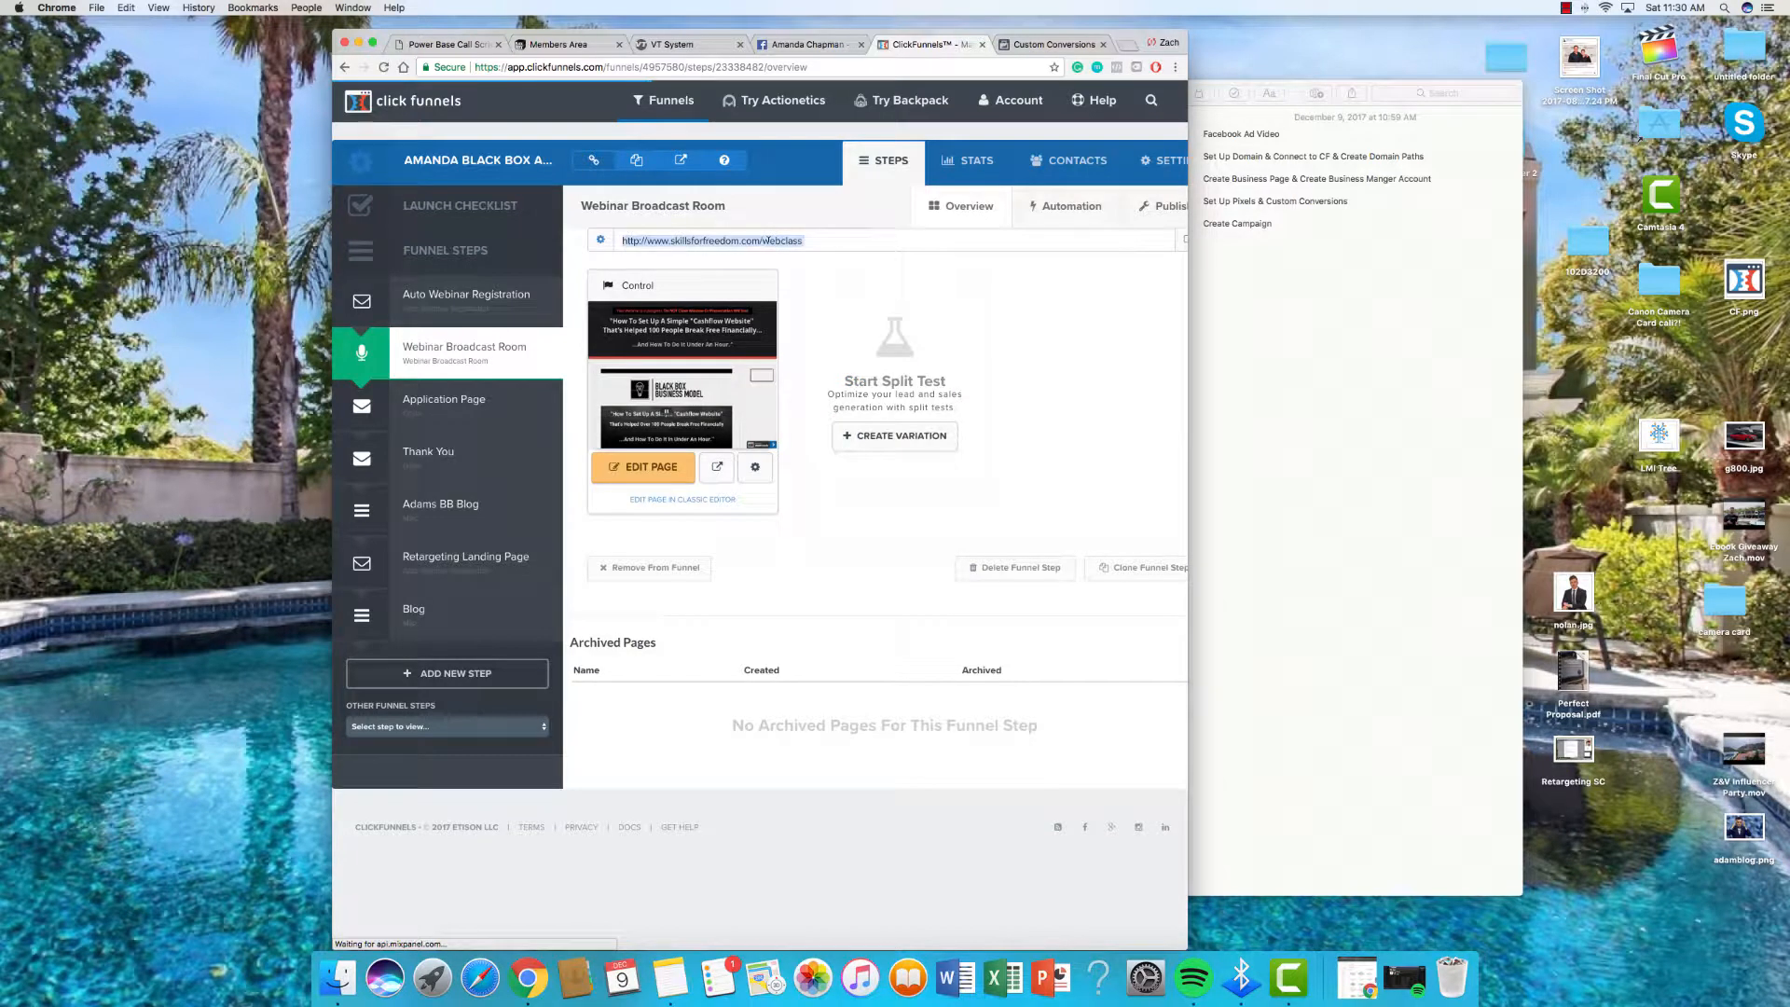
Step: Create a Lead custom conversion named Webinar Room for the /webclass URL, leaving a blank new form
key("ctrl+Tab")
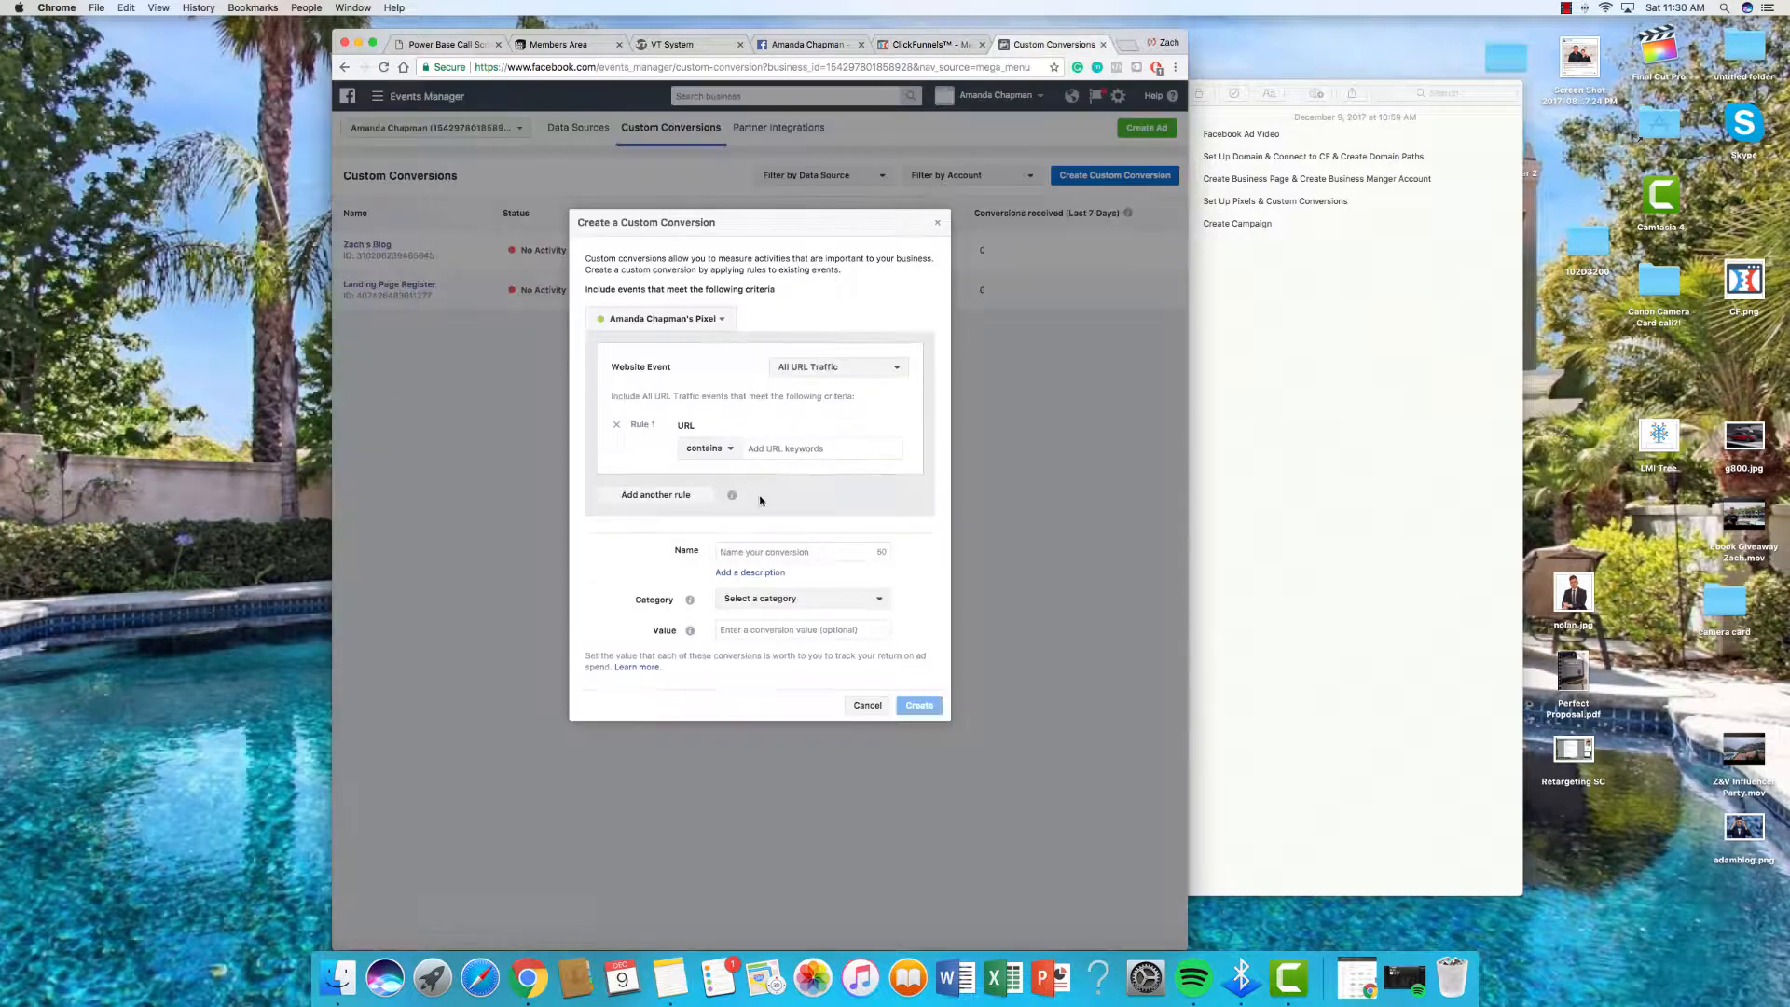
key("super+v")
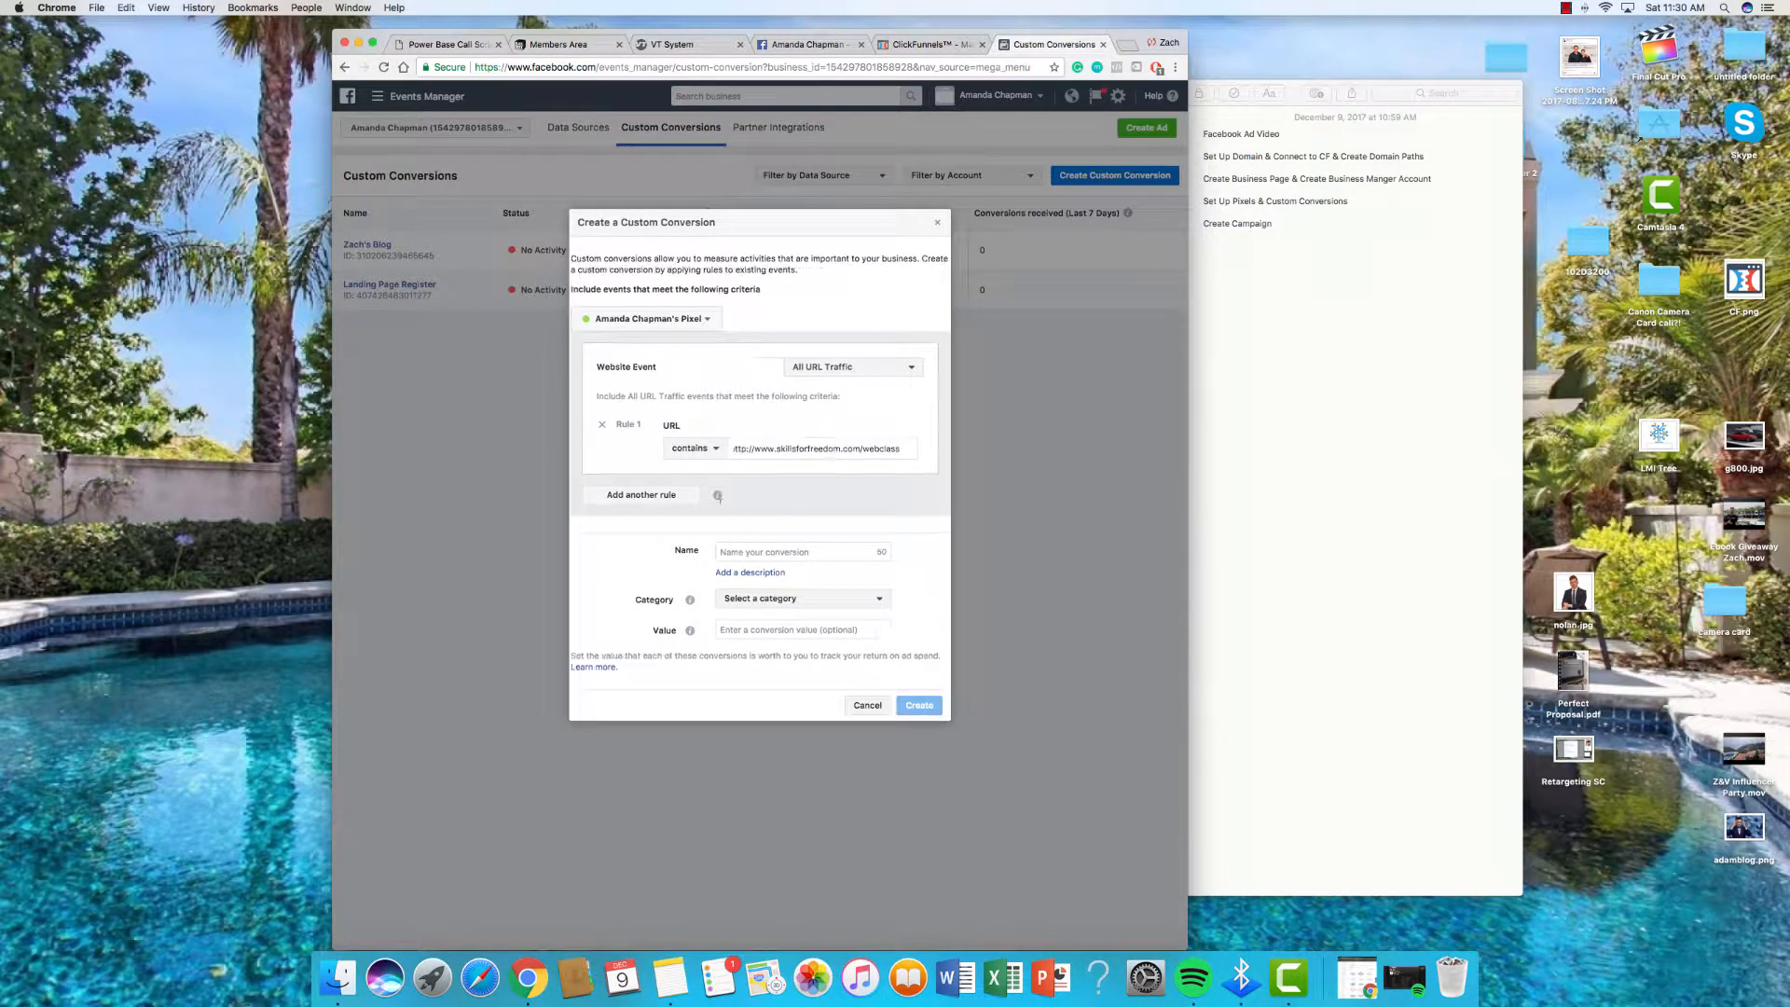
left_click(826, 551)
type("Webinar Room")
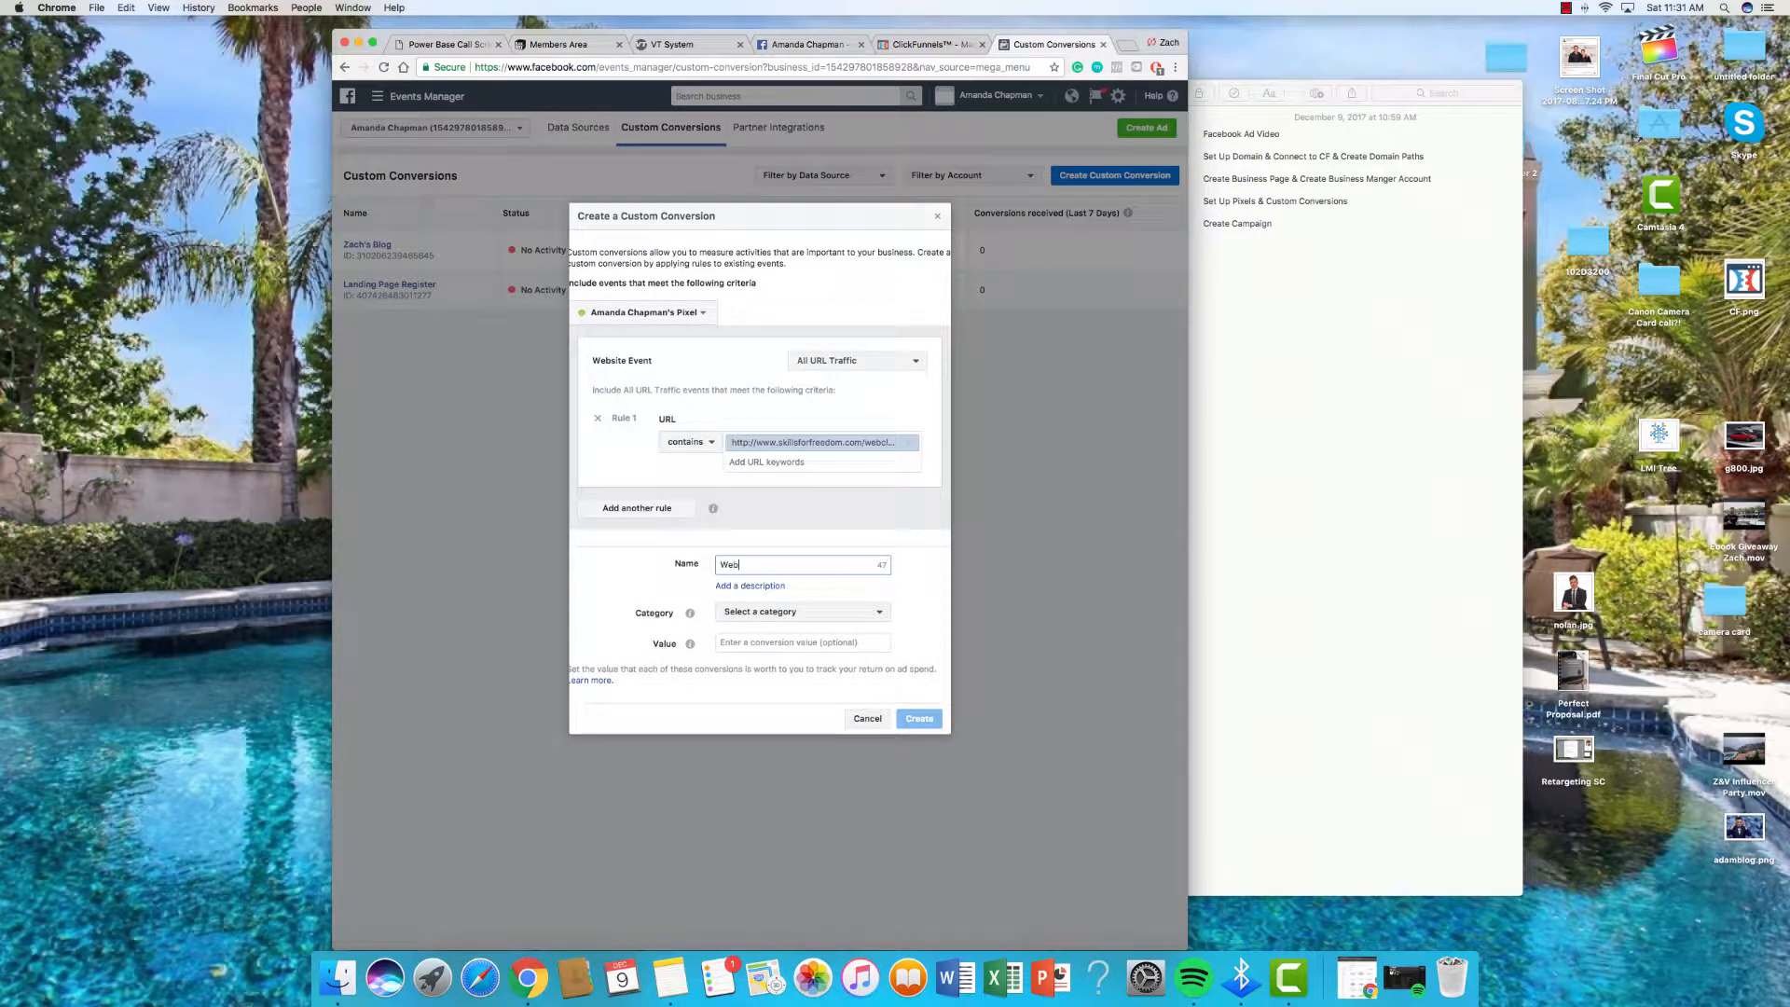
left_click(821, 612)
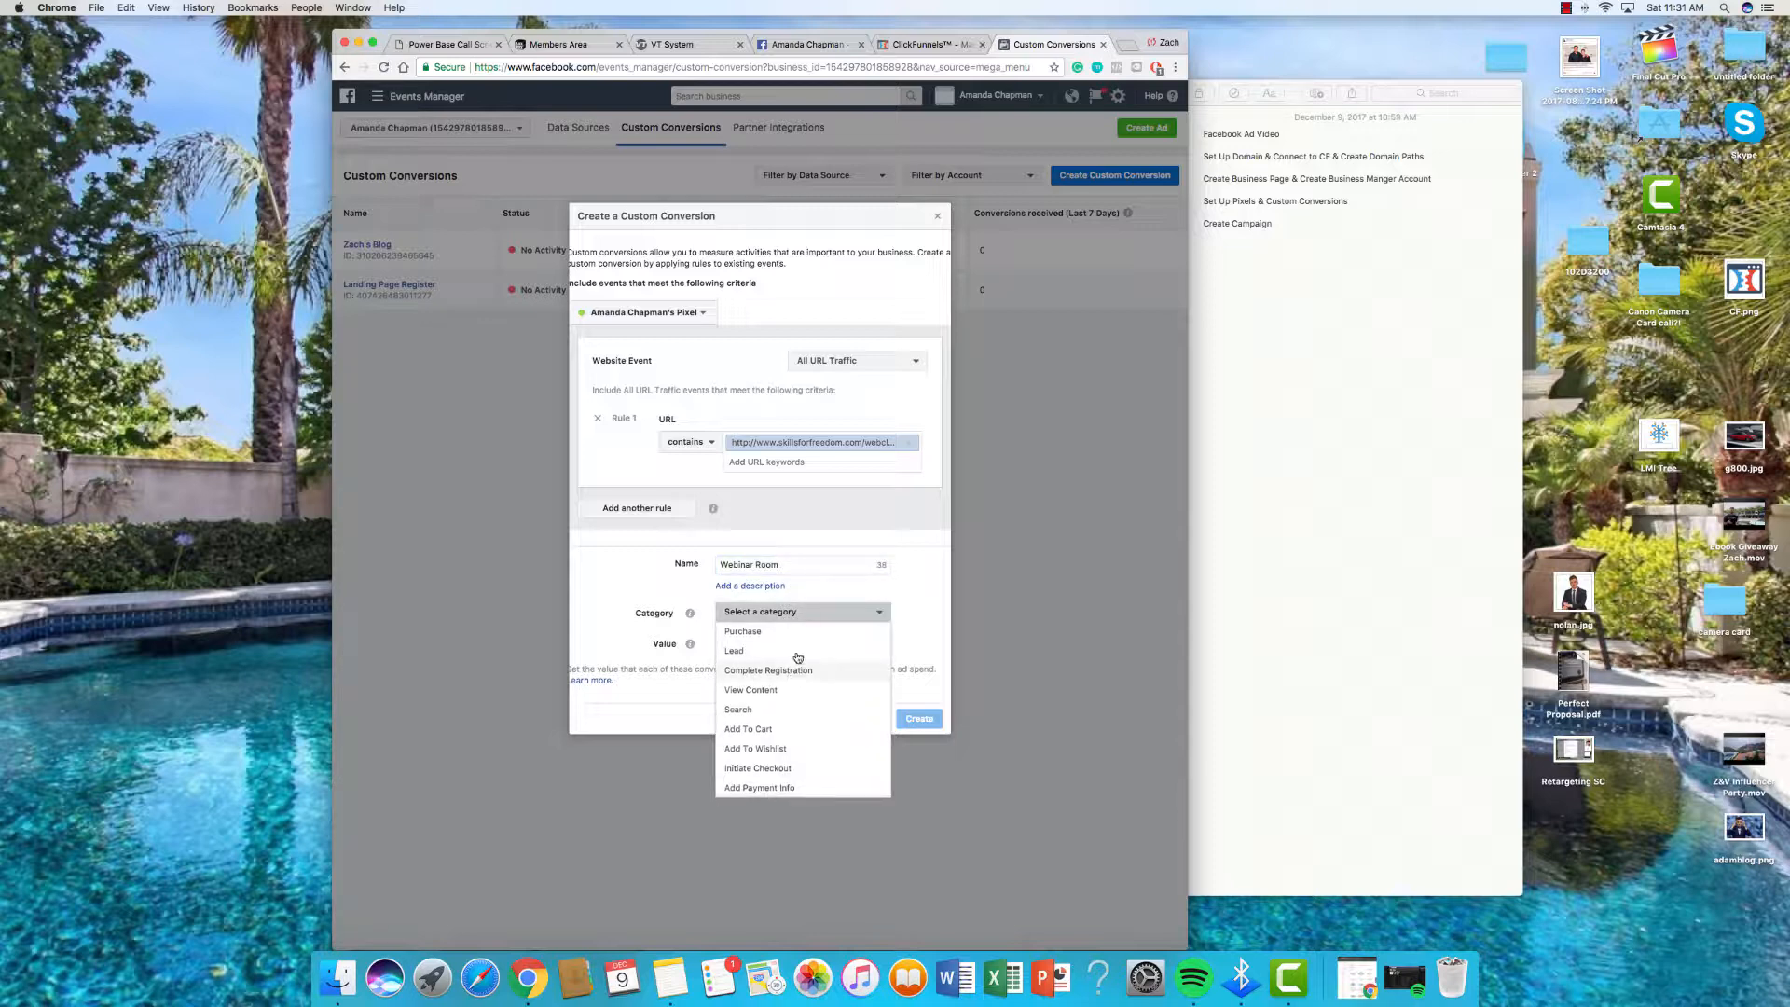
left_click(746, 651)
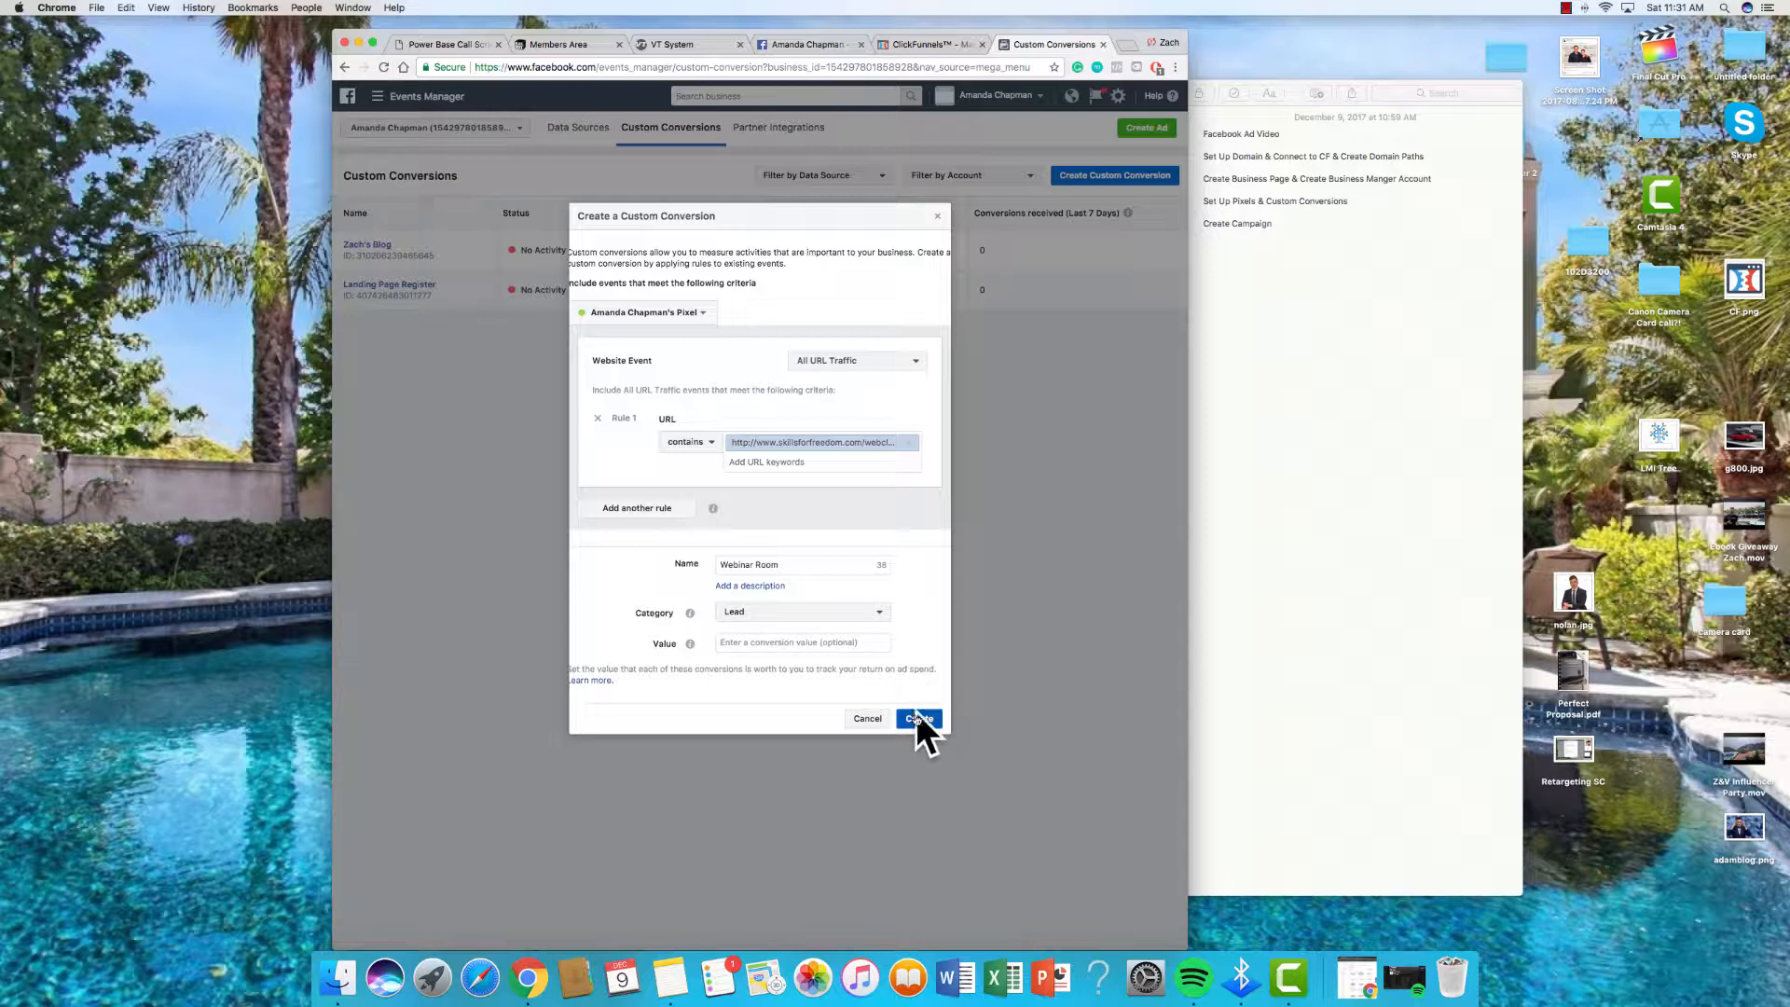
key("Return")
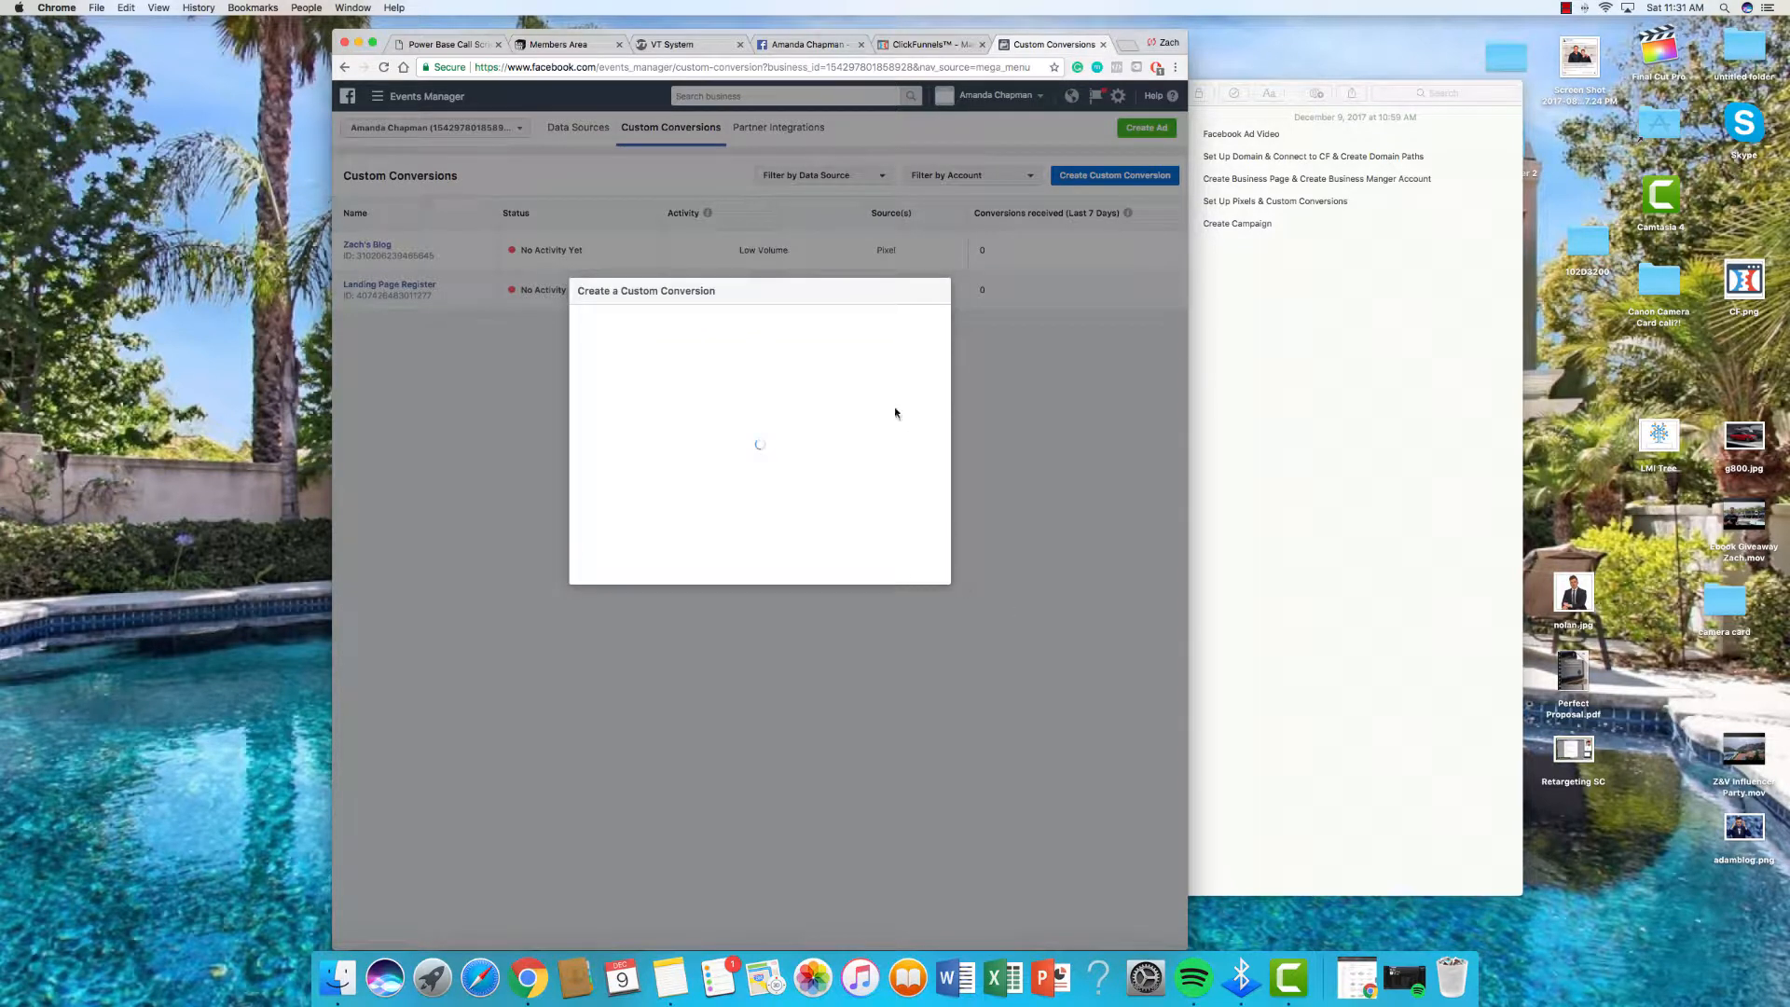
left_click(922, 453)
left_click(1160, 807)
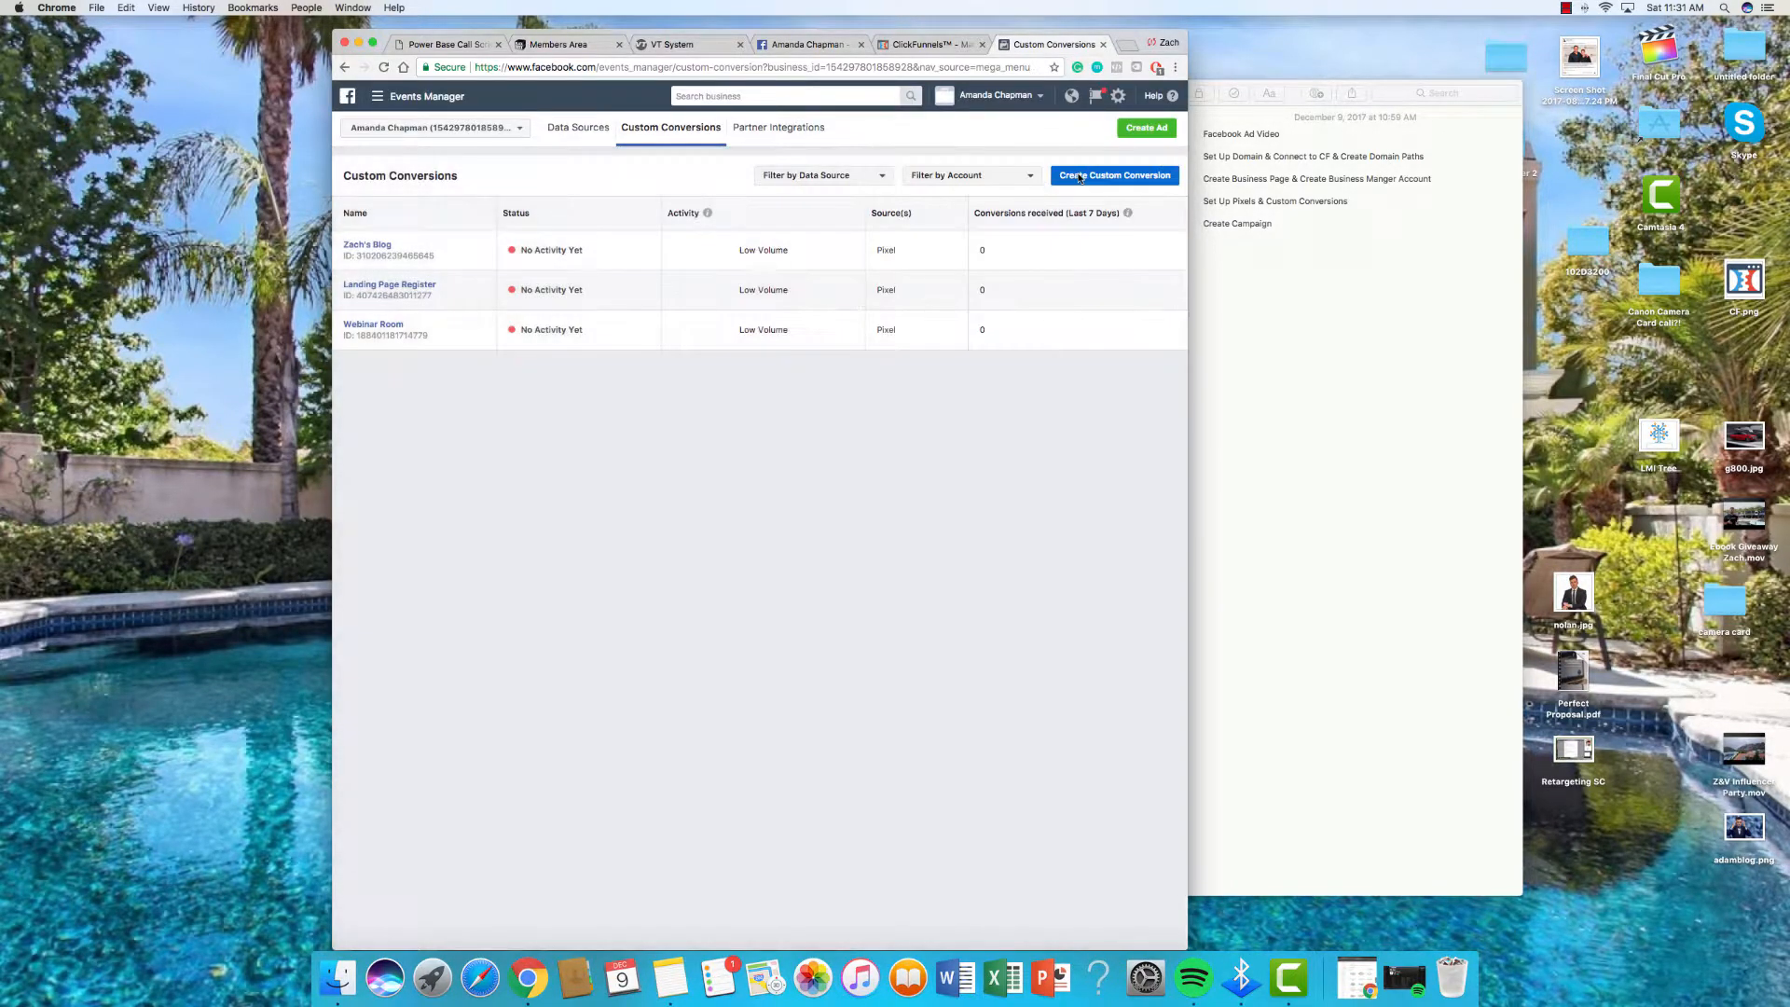
left_click(1076, 177)
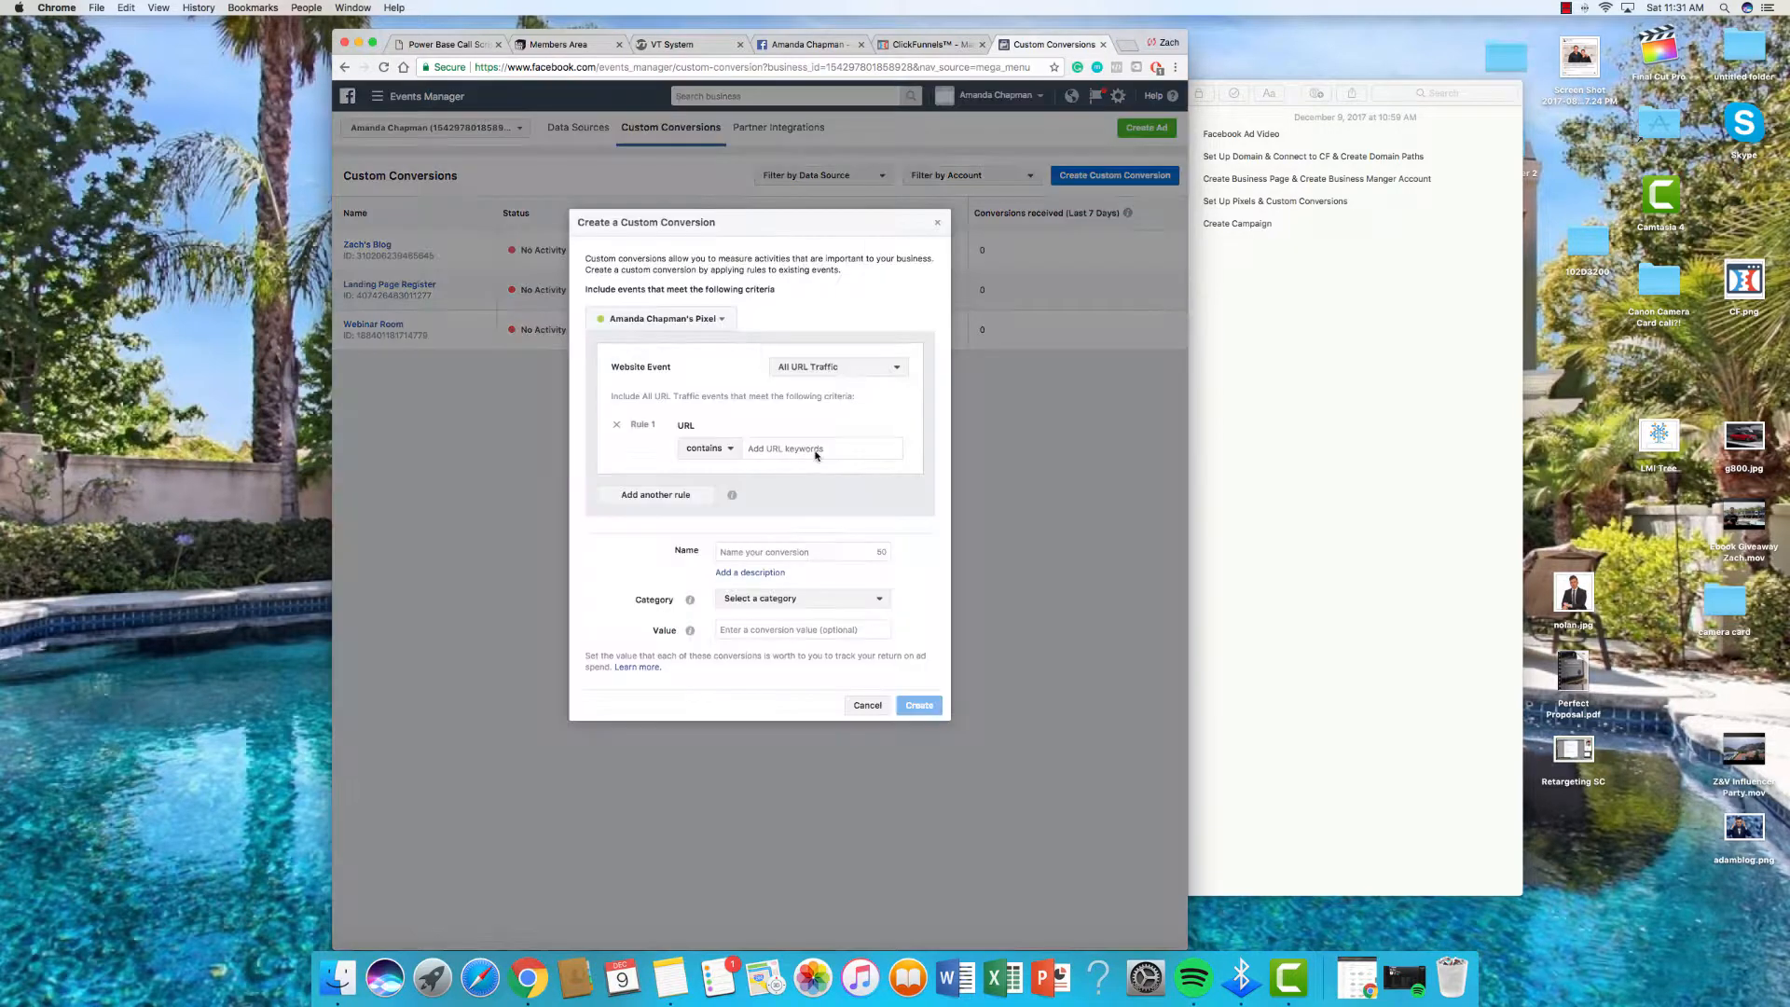
Step: Check the copied webclass page URL in a temporary browser tab, then close it
left_click(946, 46)
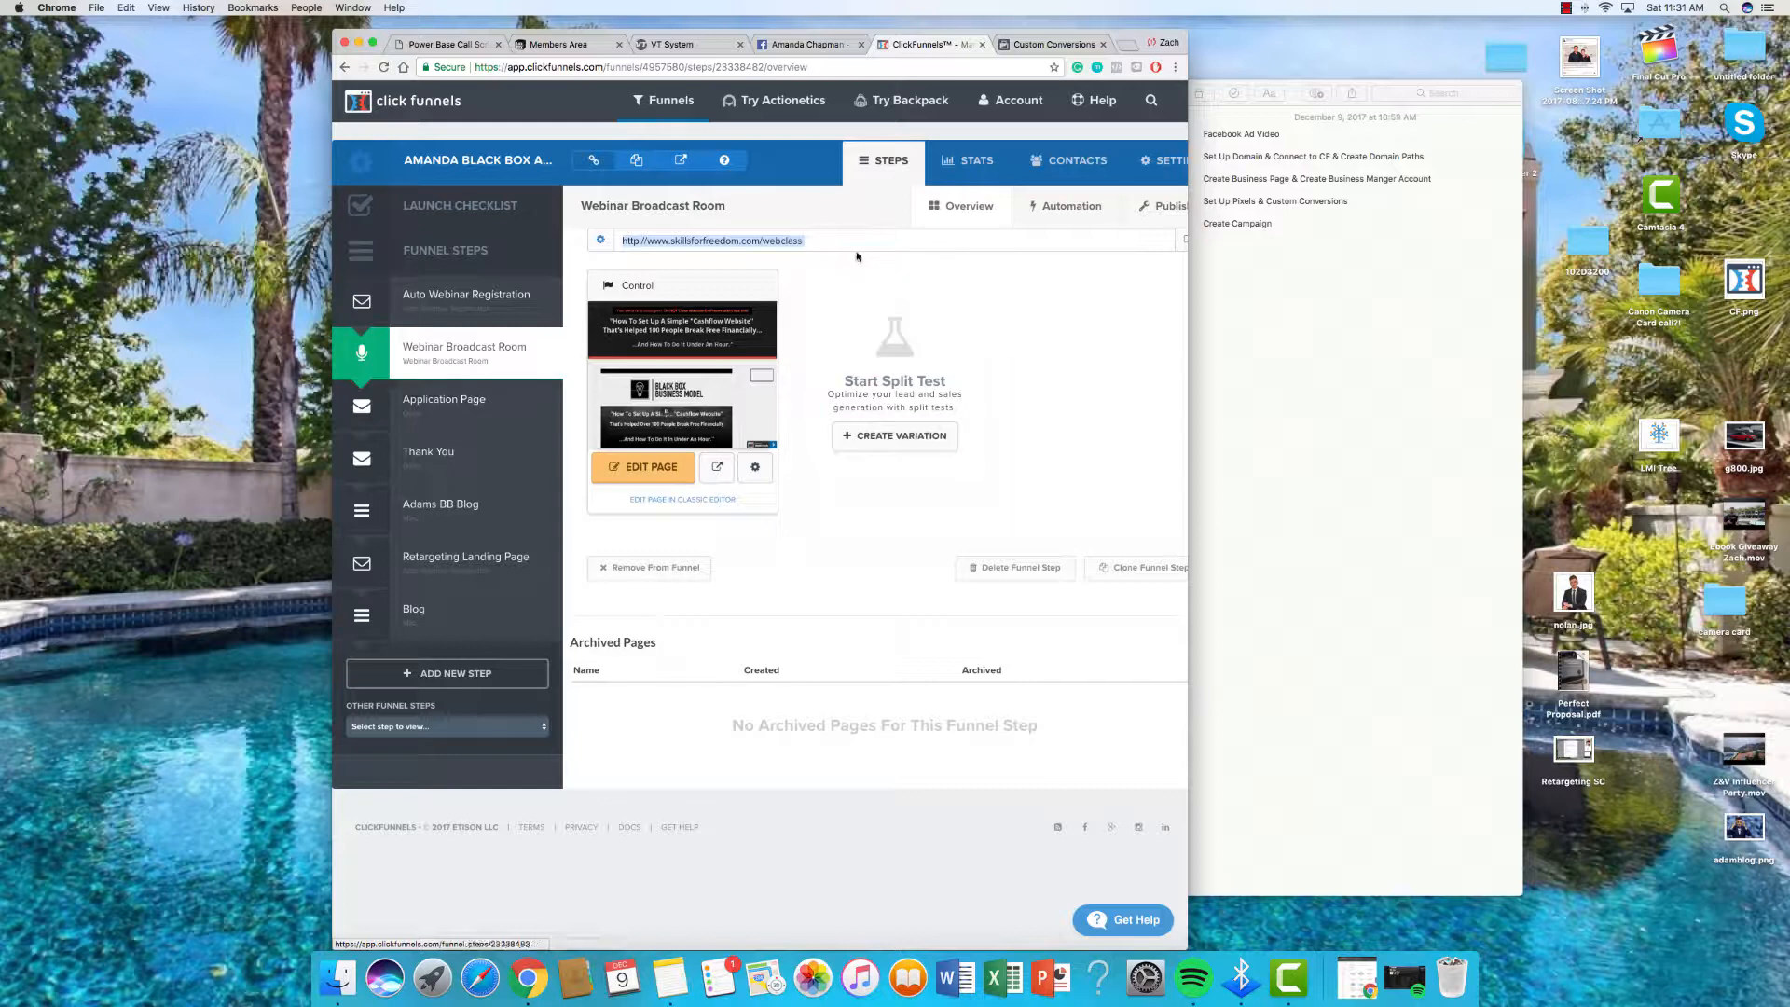
left_click(1130, 47)
key("super+v")
key("Return")
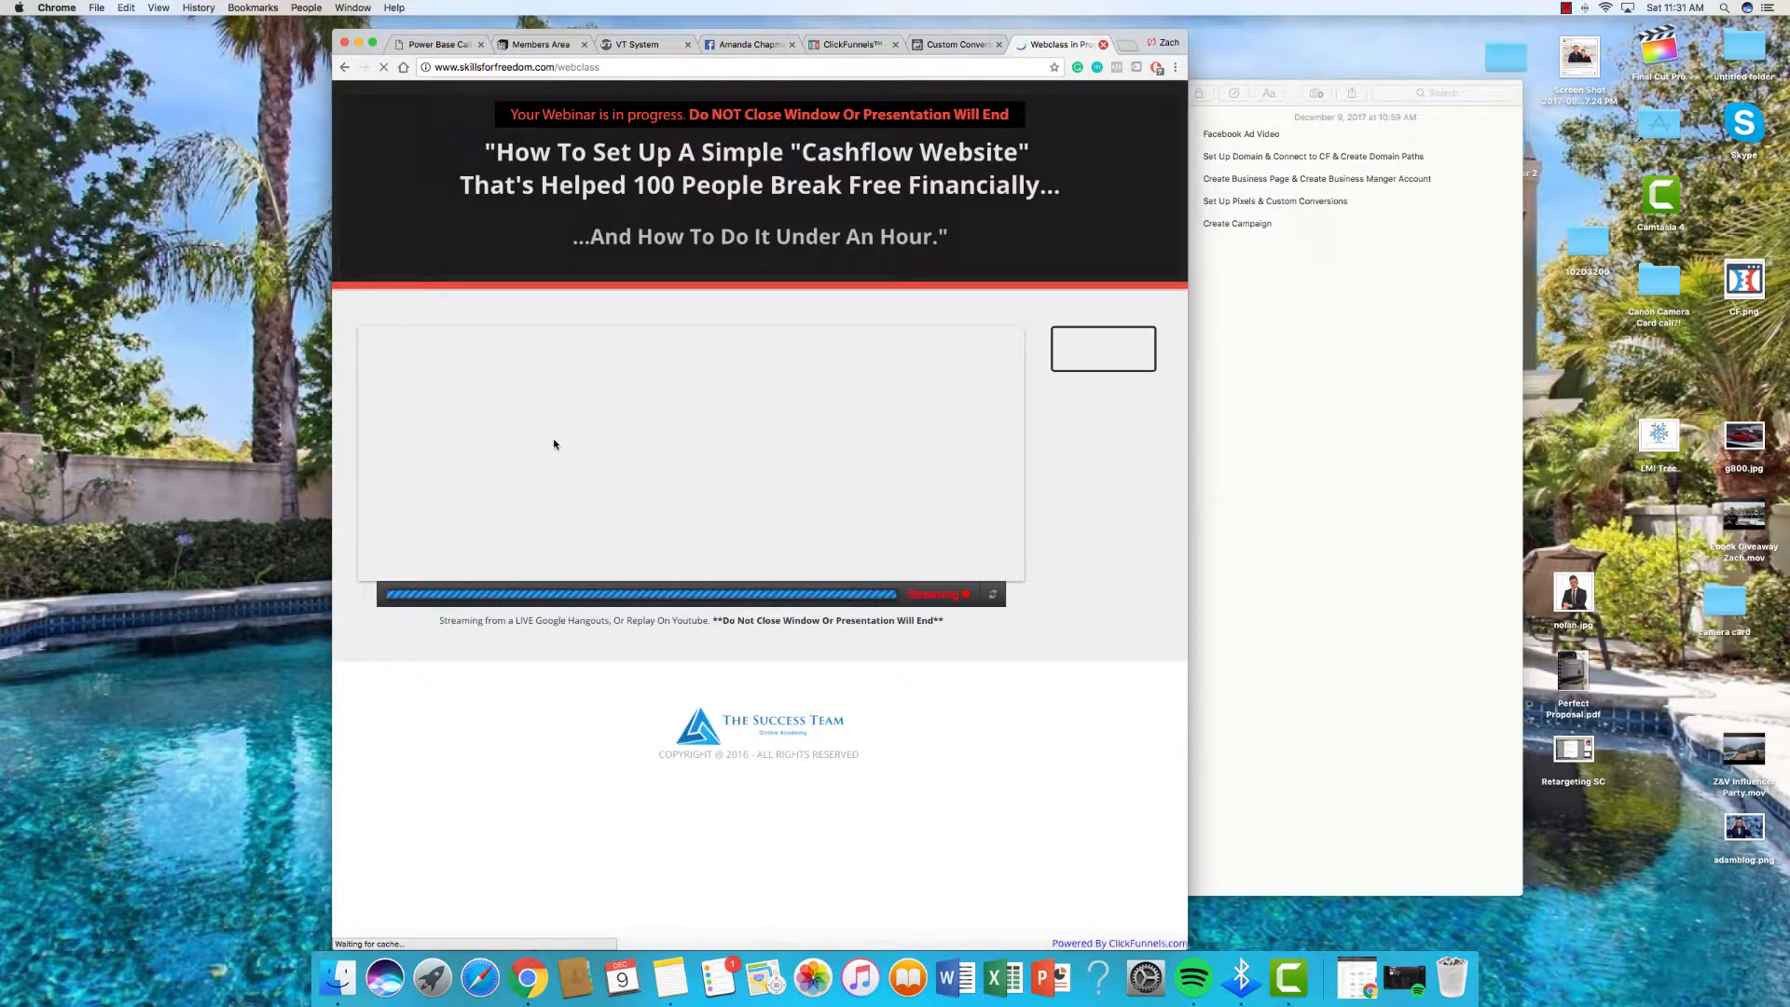
left_click(1104, 47)
left_click(440, 423)
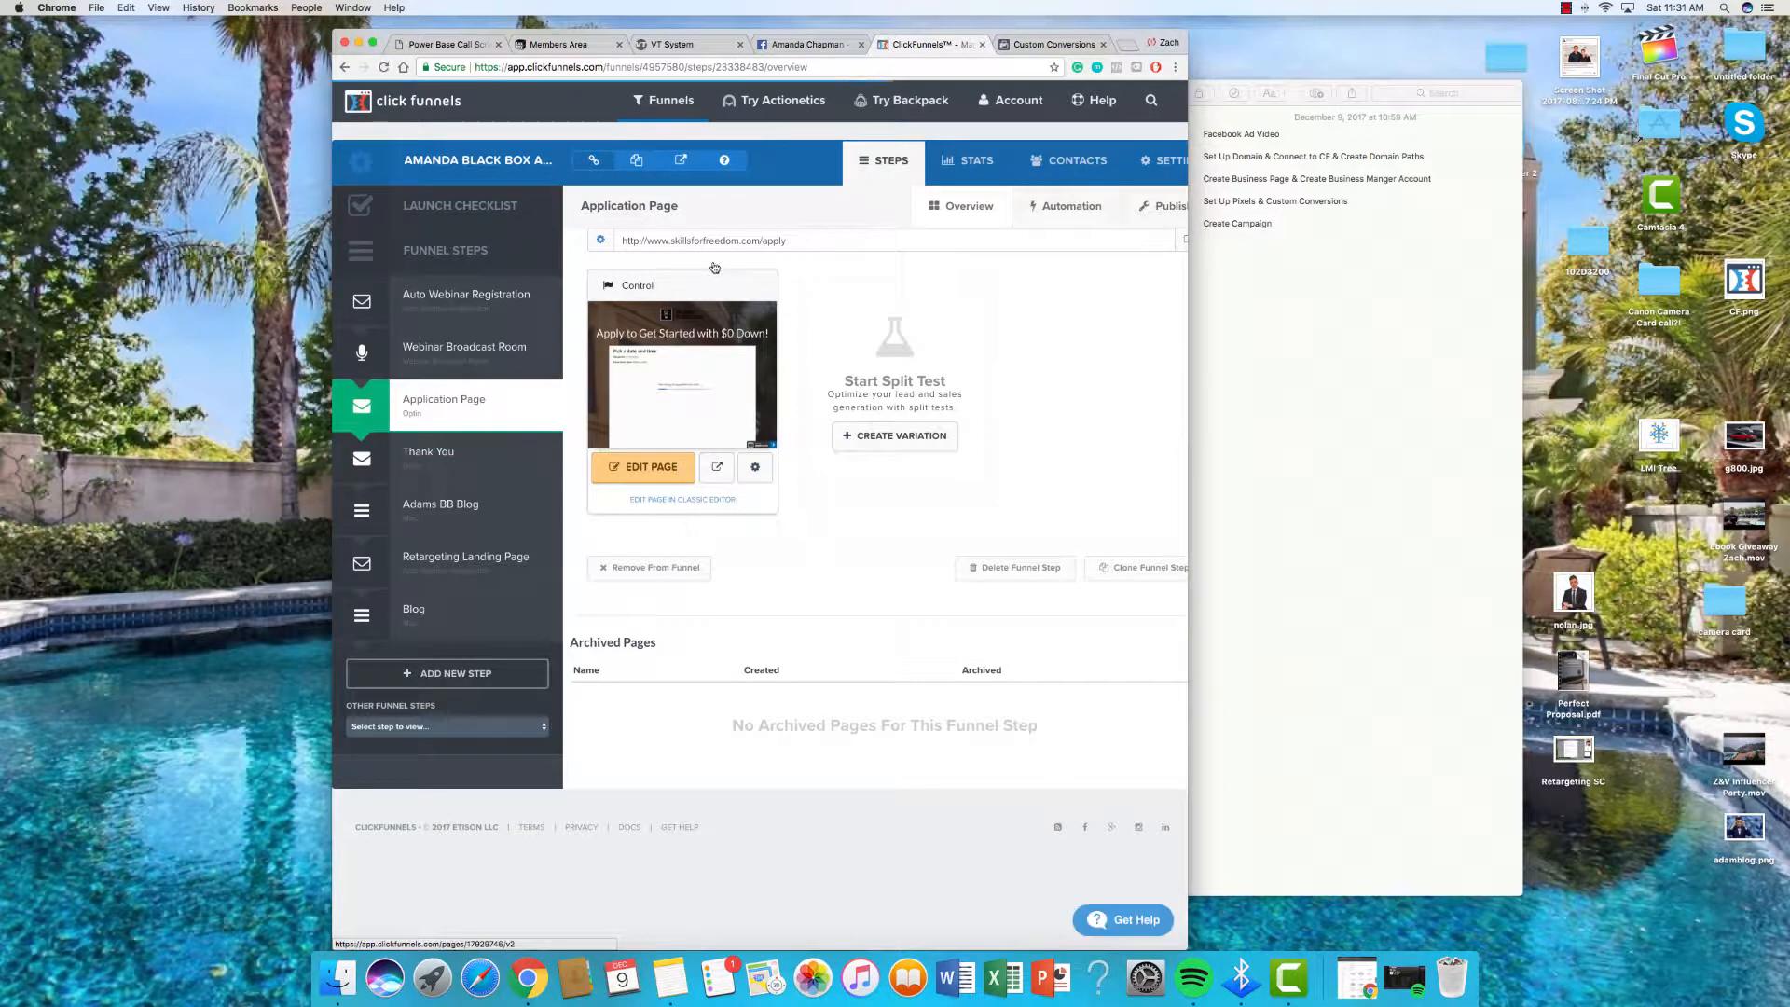
left_click(717, 241)
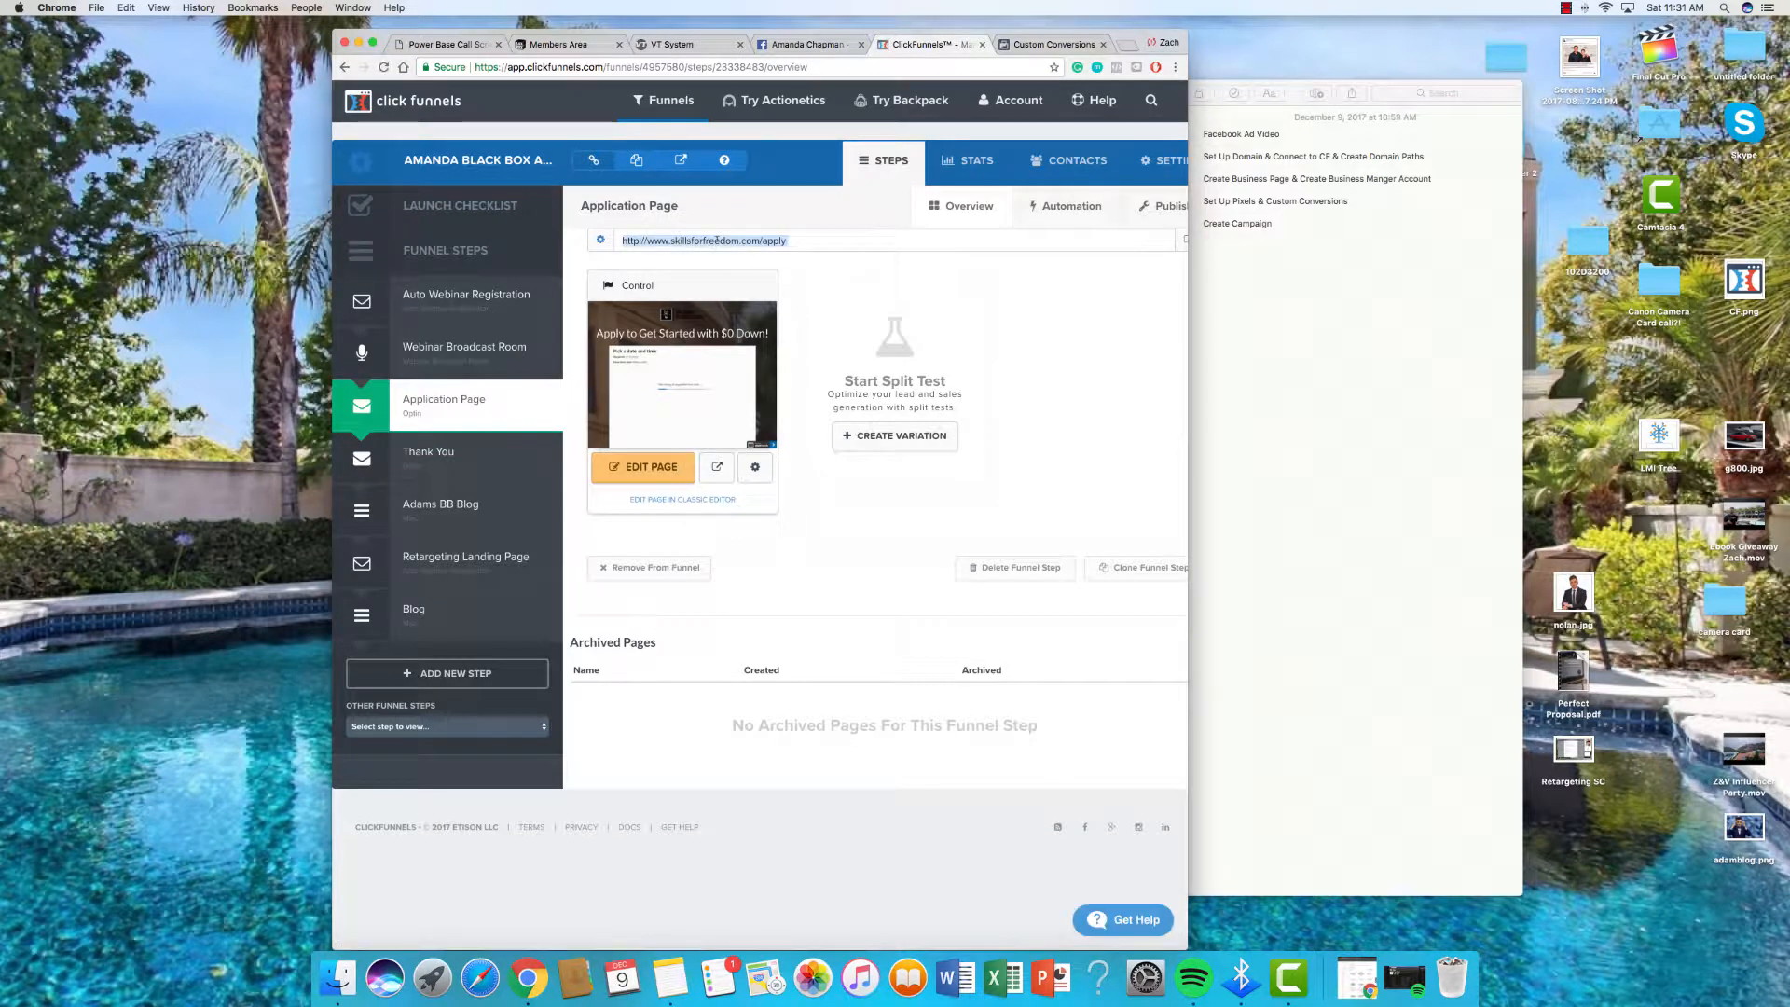
key("super+c")
left_click(1122, 44)
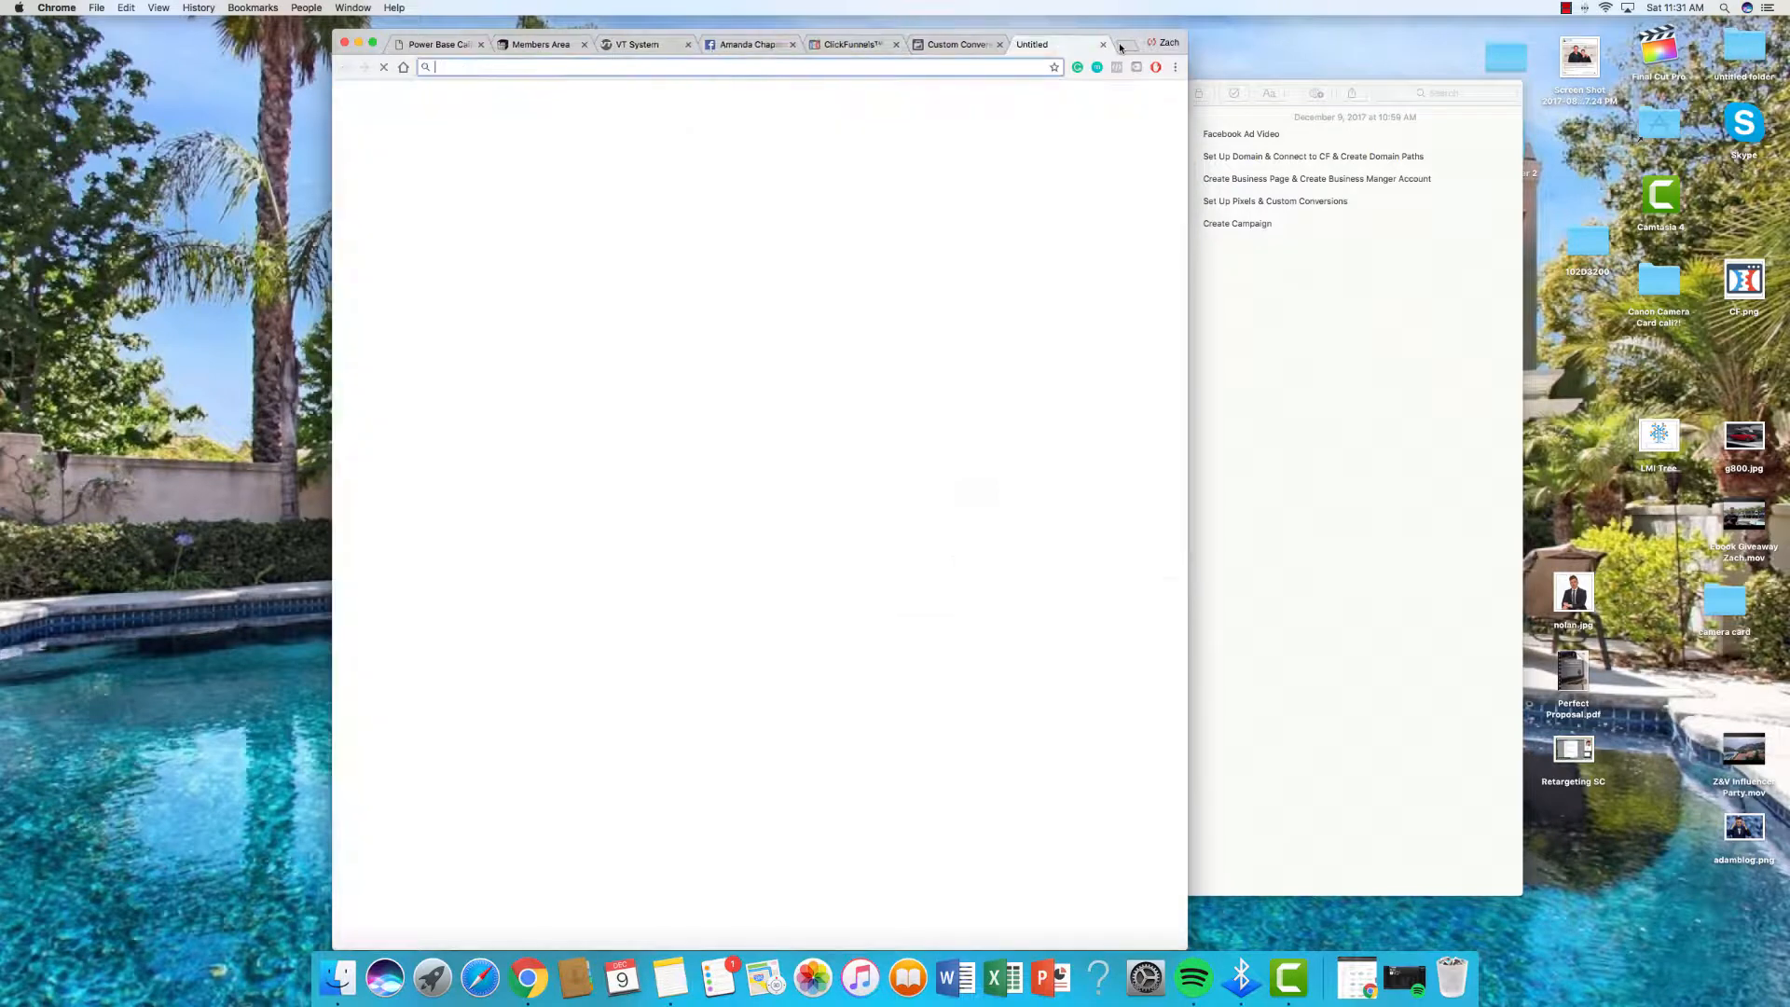
key("super+v")
key("Return")
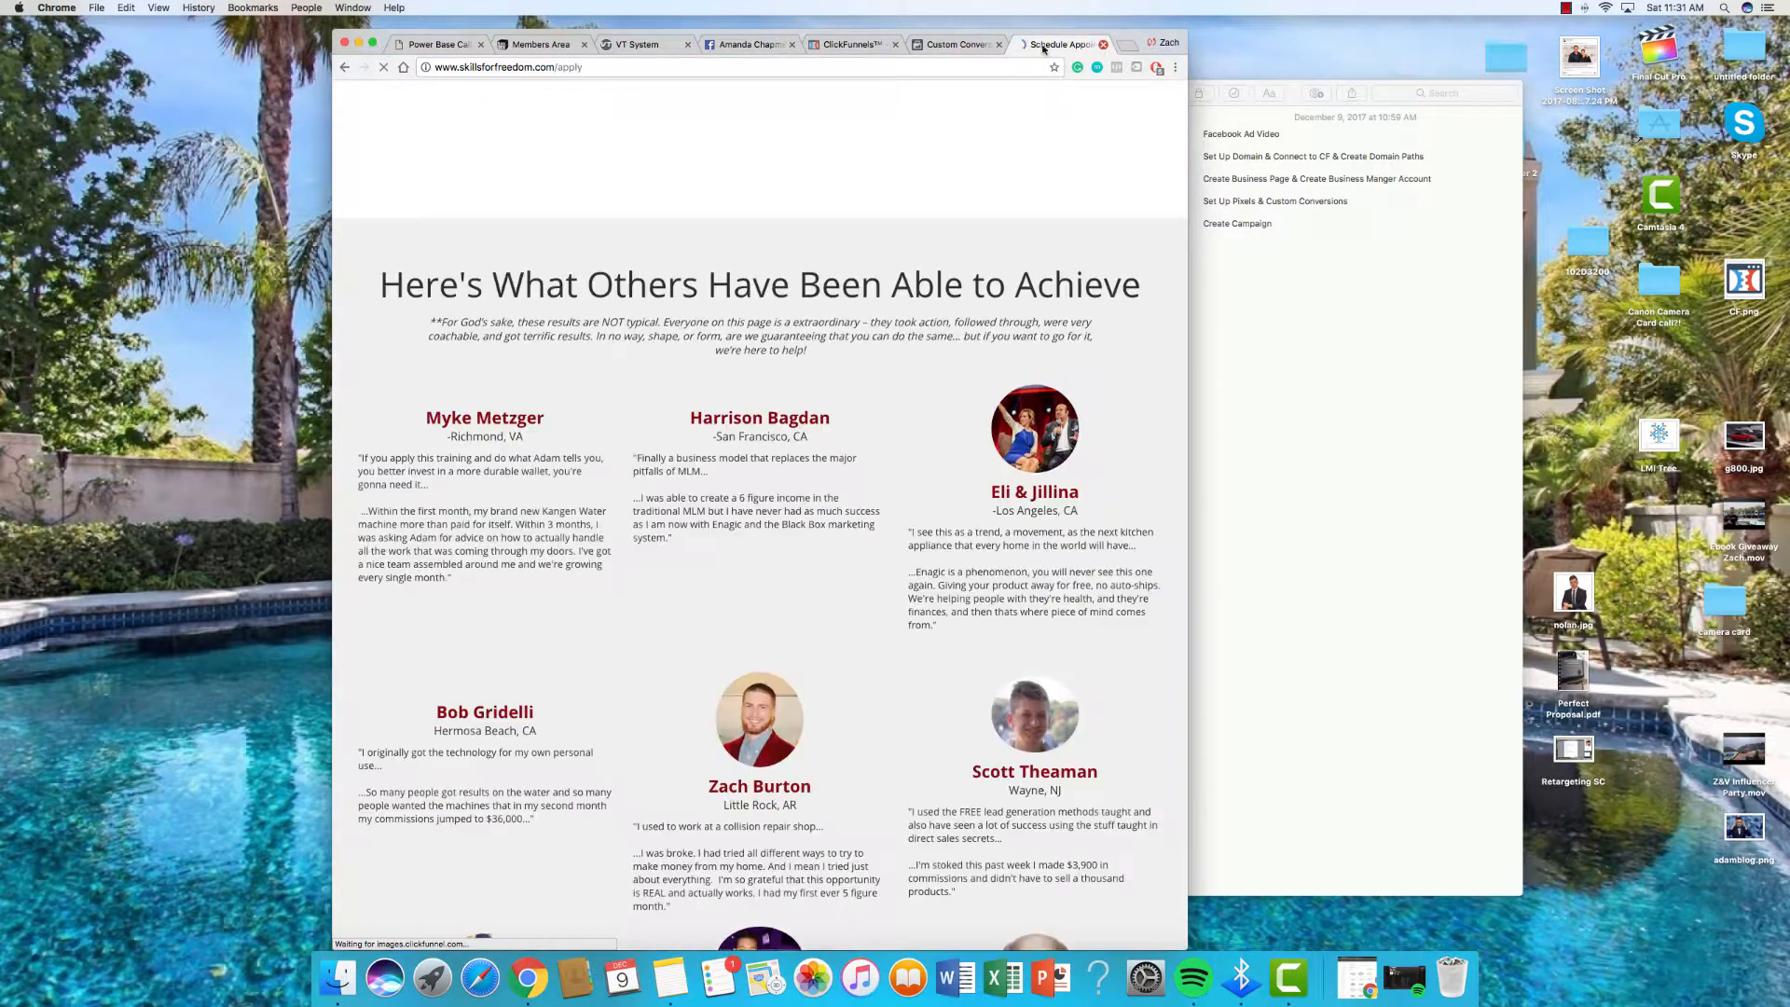
left_click(1102, 44)
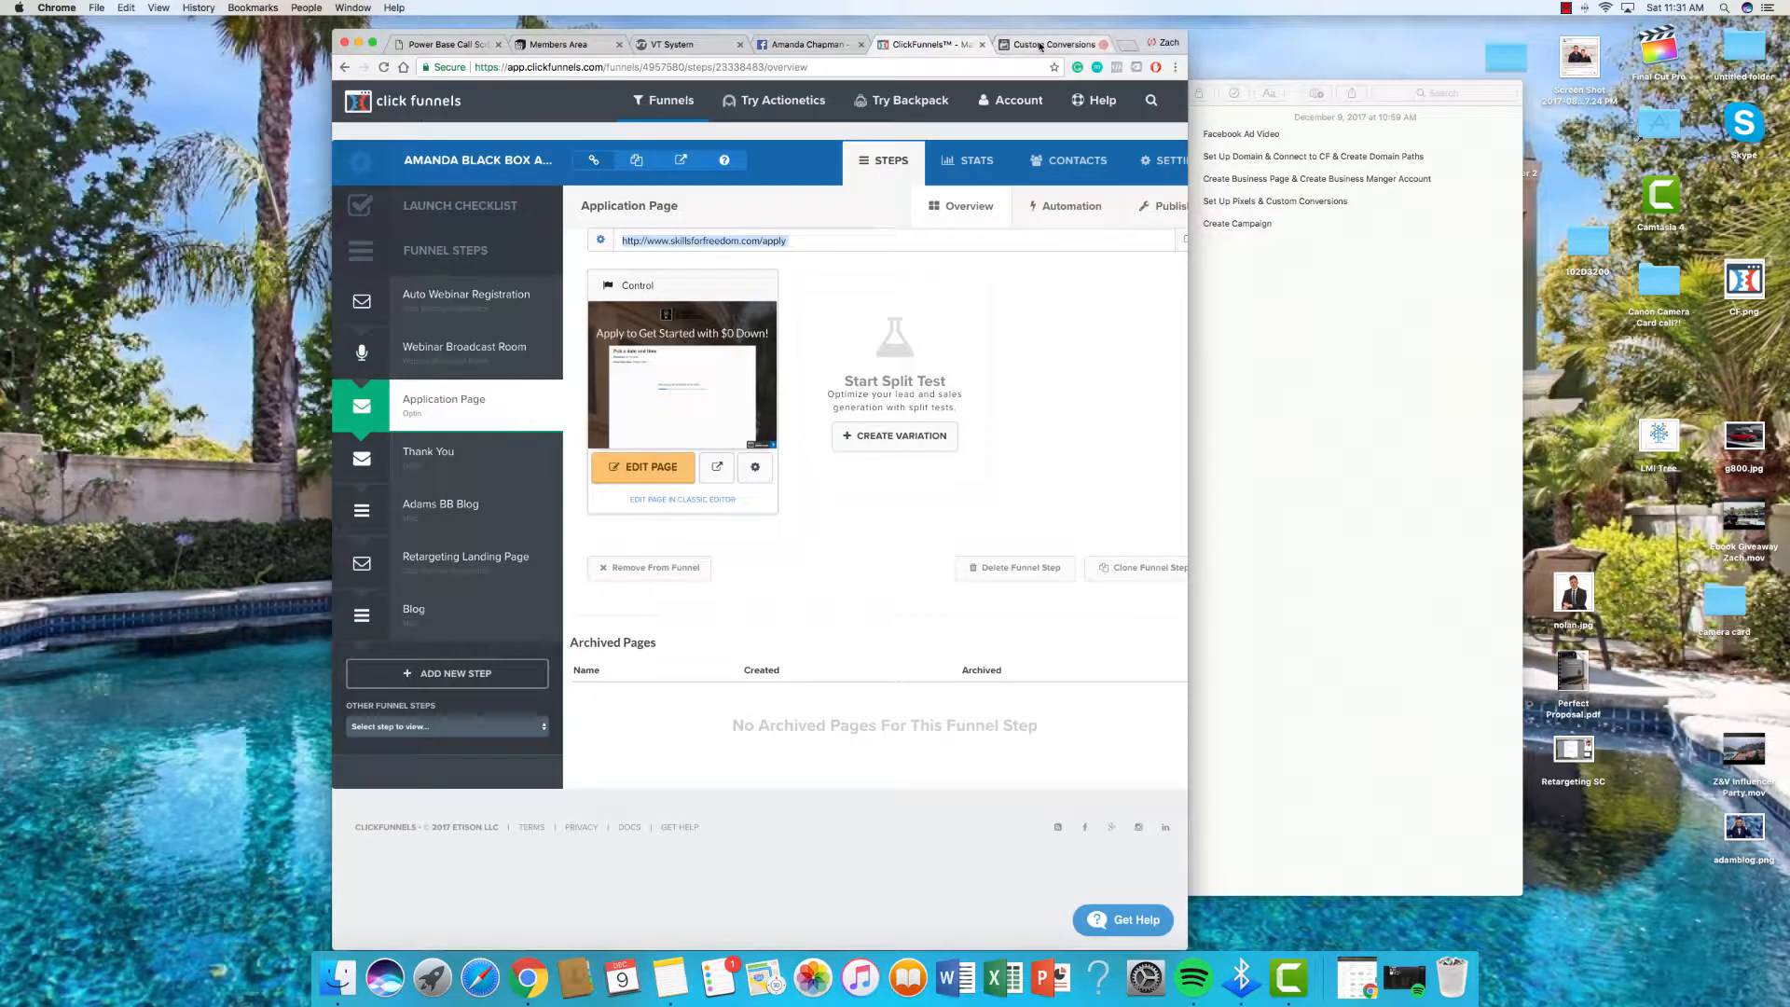
Step: Create an Initiate Checkout custom conversion named Application Page for the /apply URL
left_click(1054, 43)
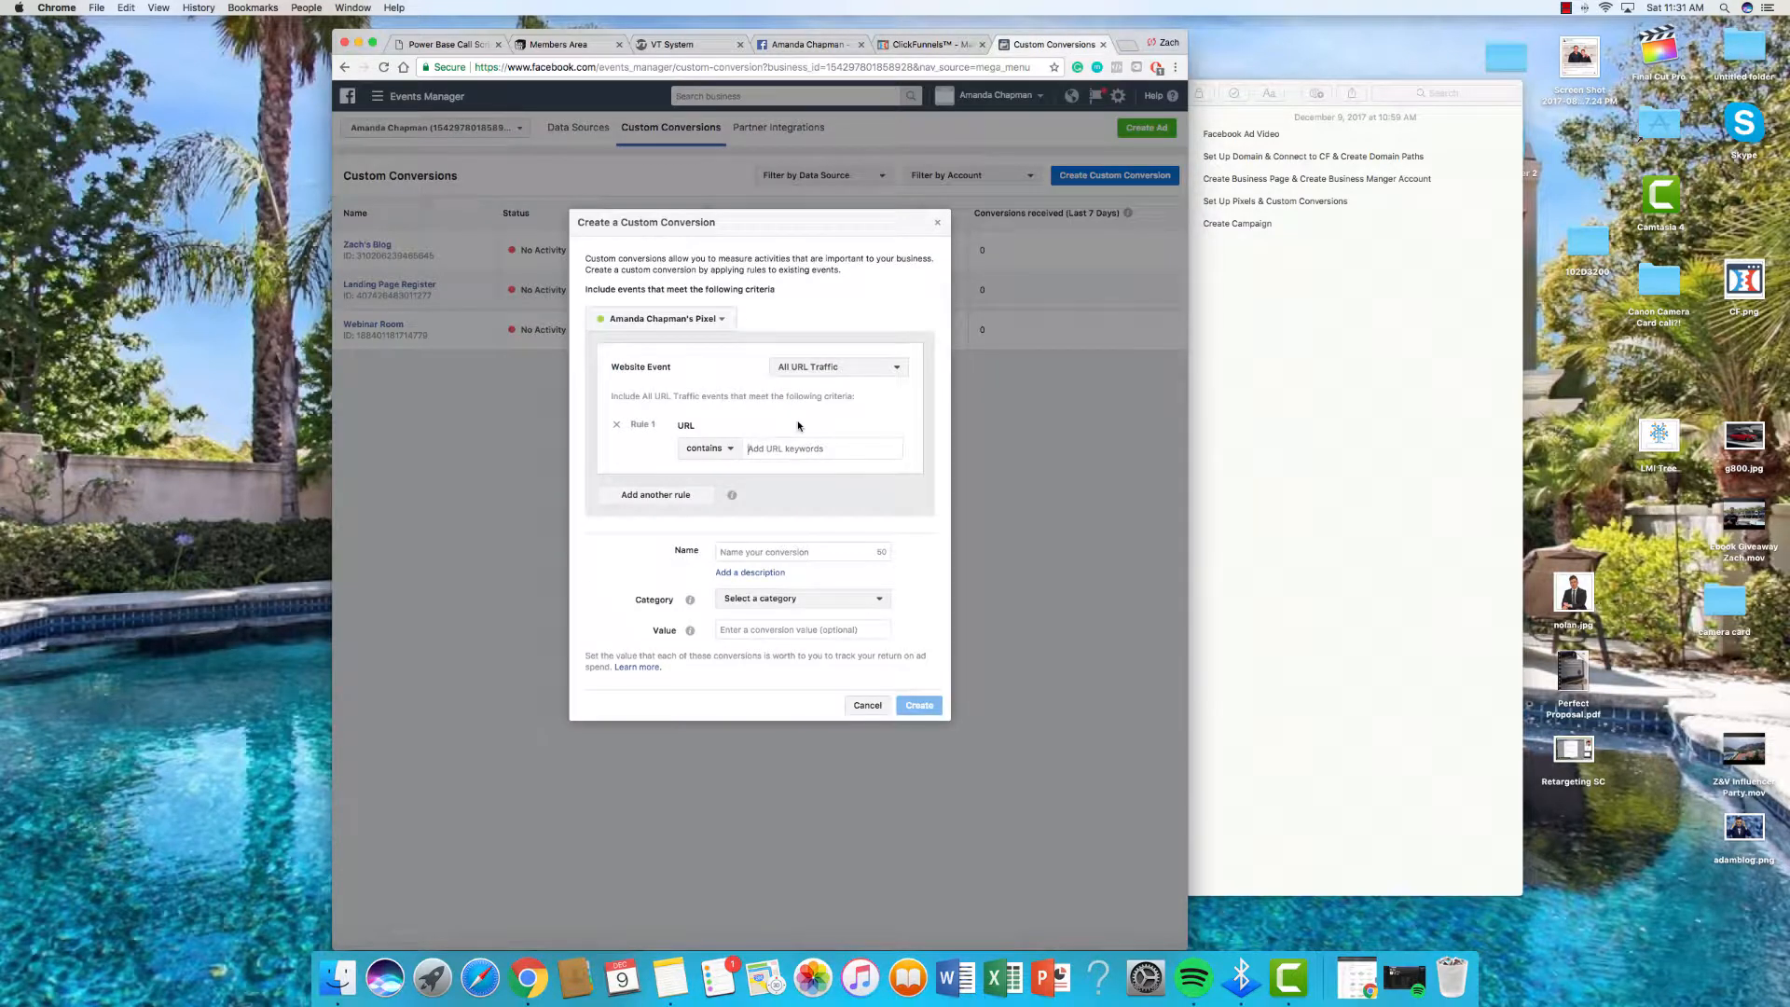
key("super+v")
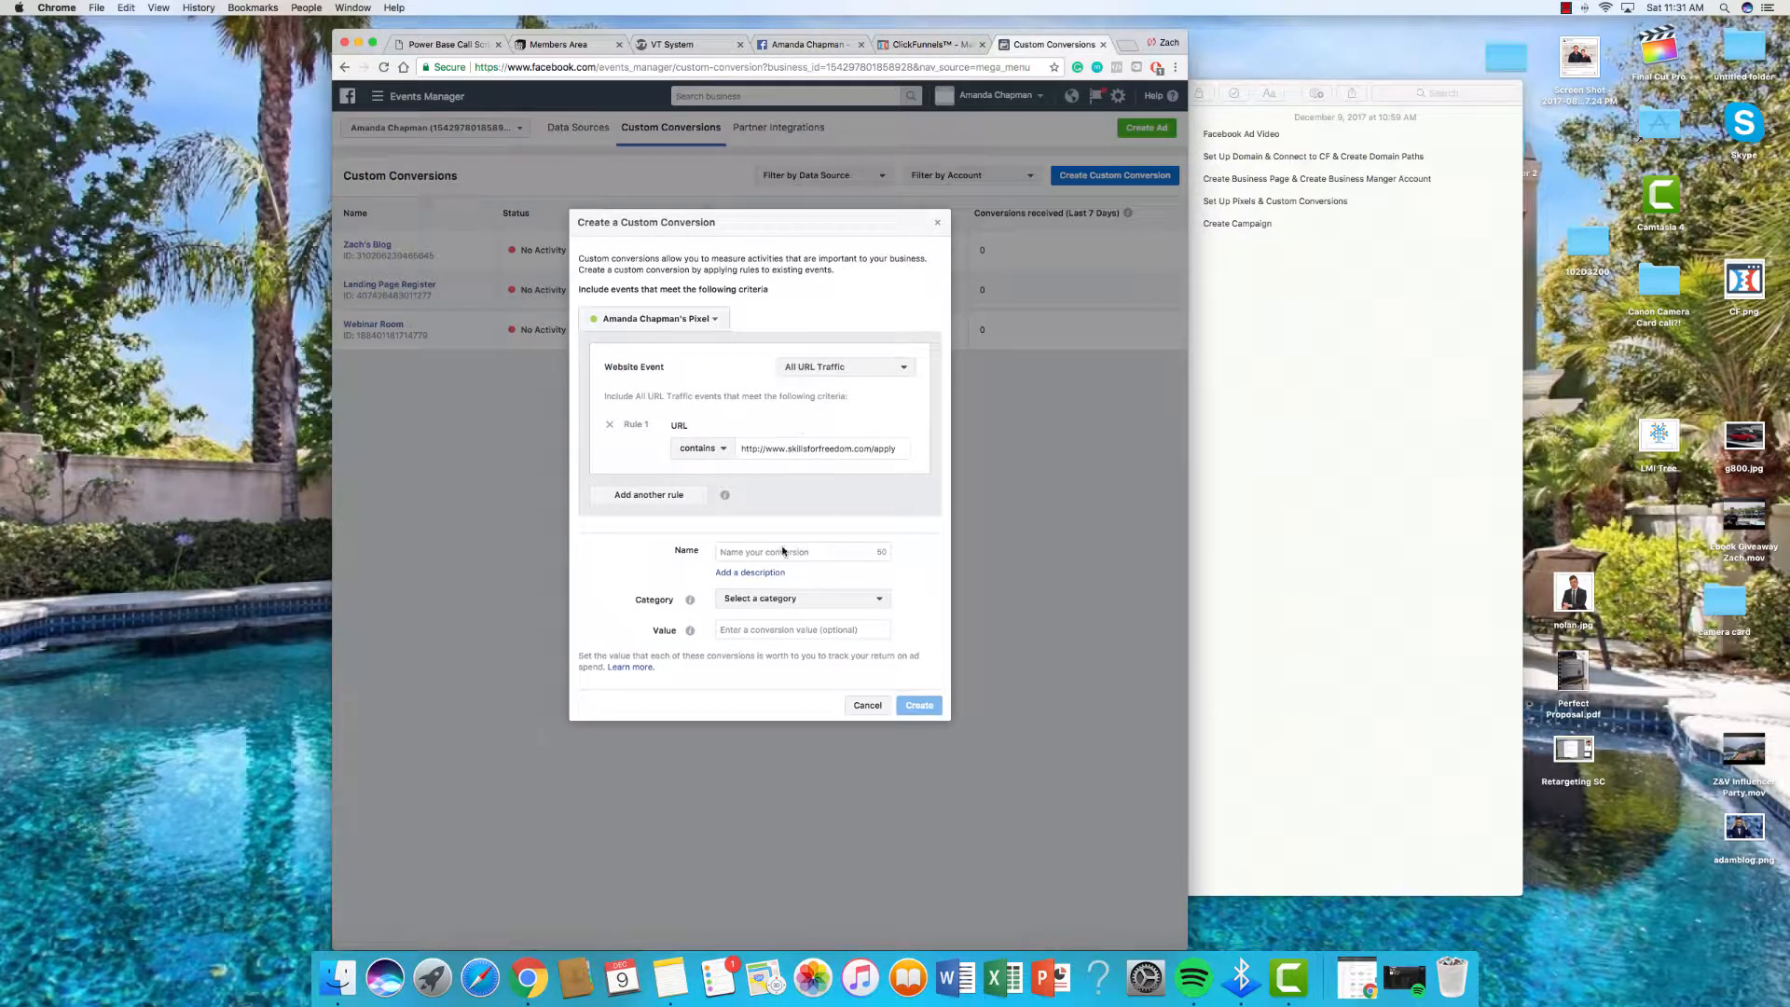
left_click(886, 552)
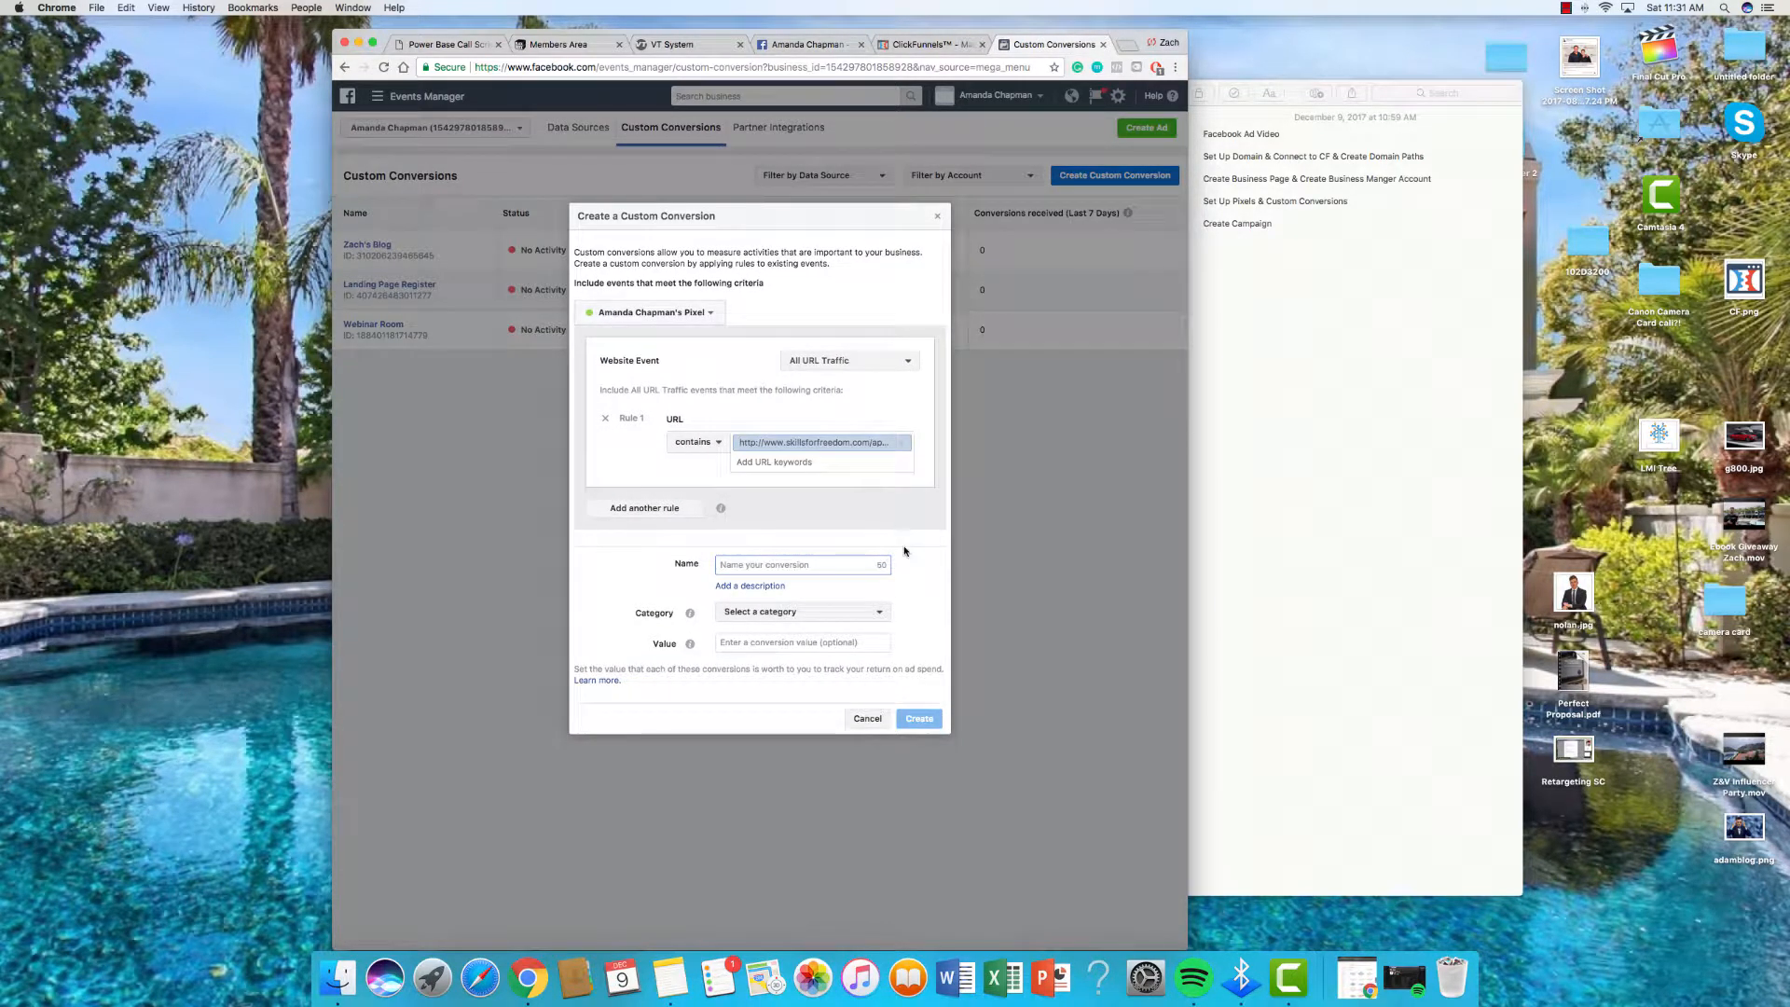
type("APp")
left_click(766, 613)
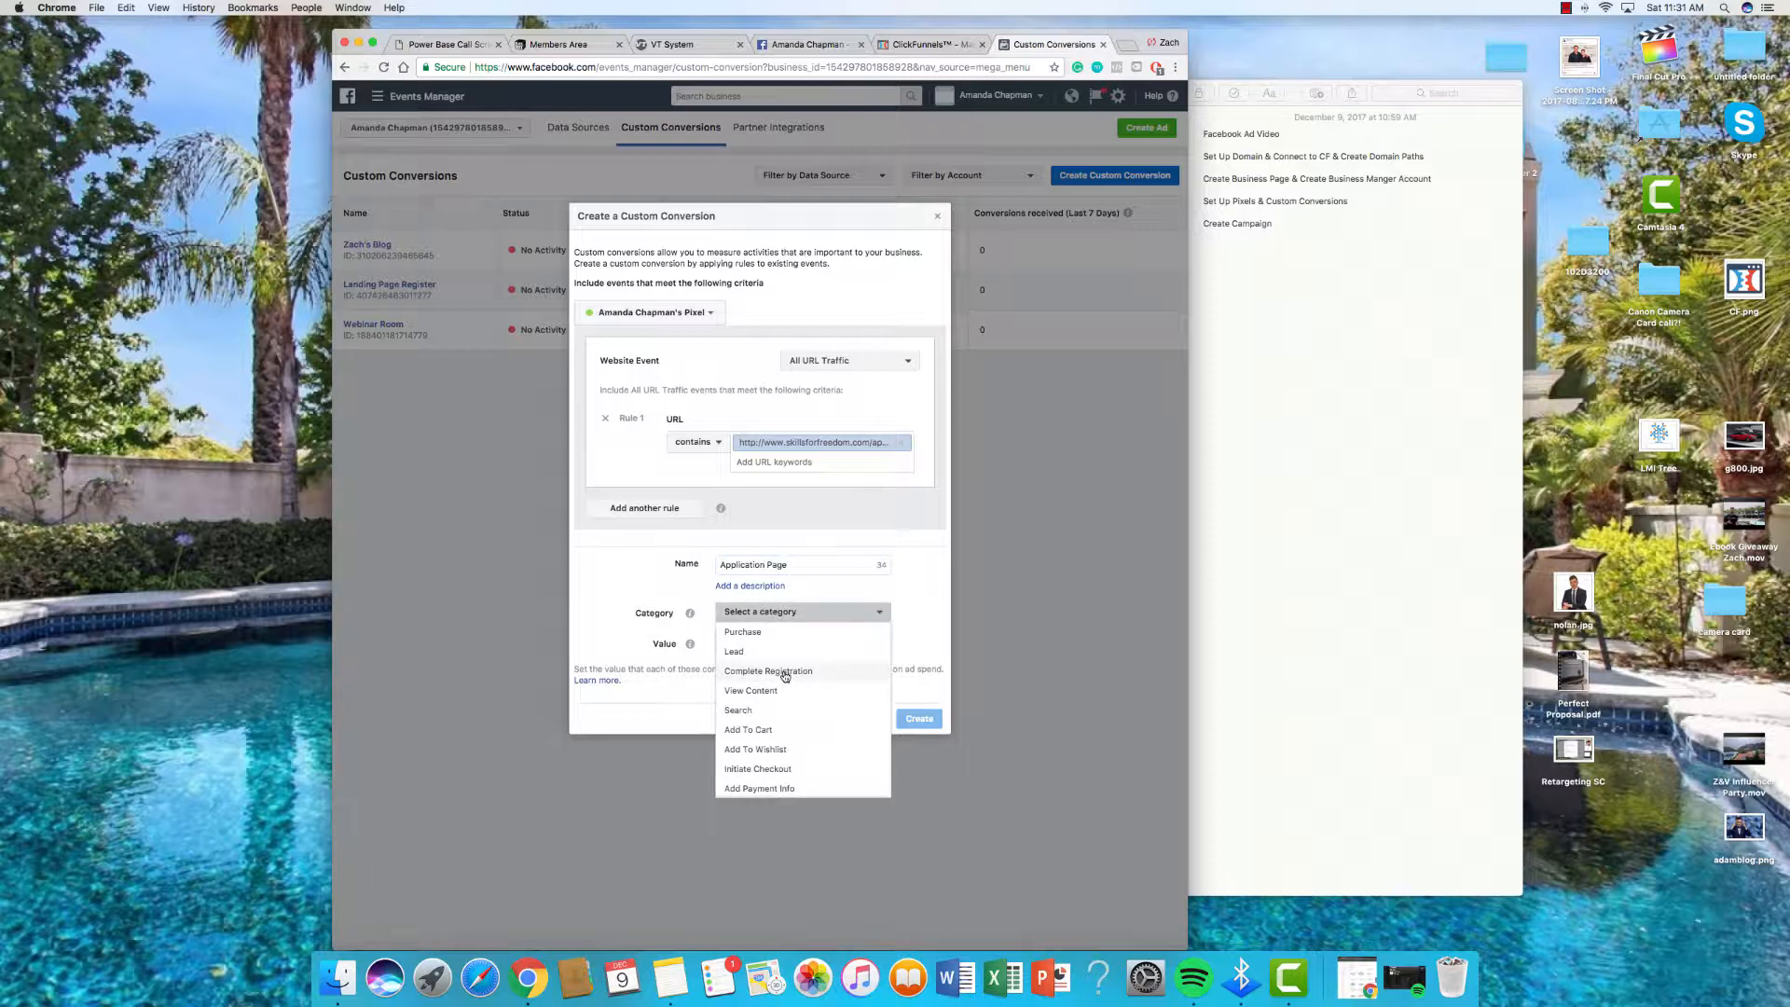
left_click(776, 771)
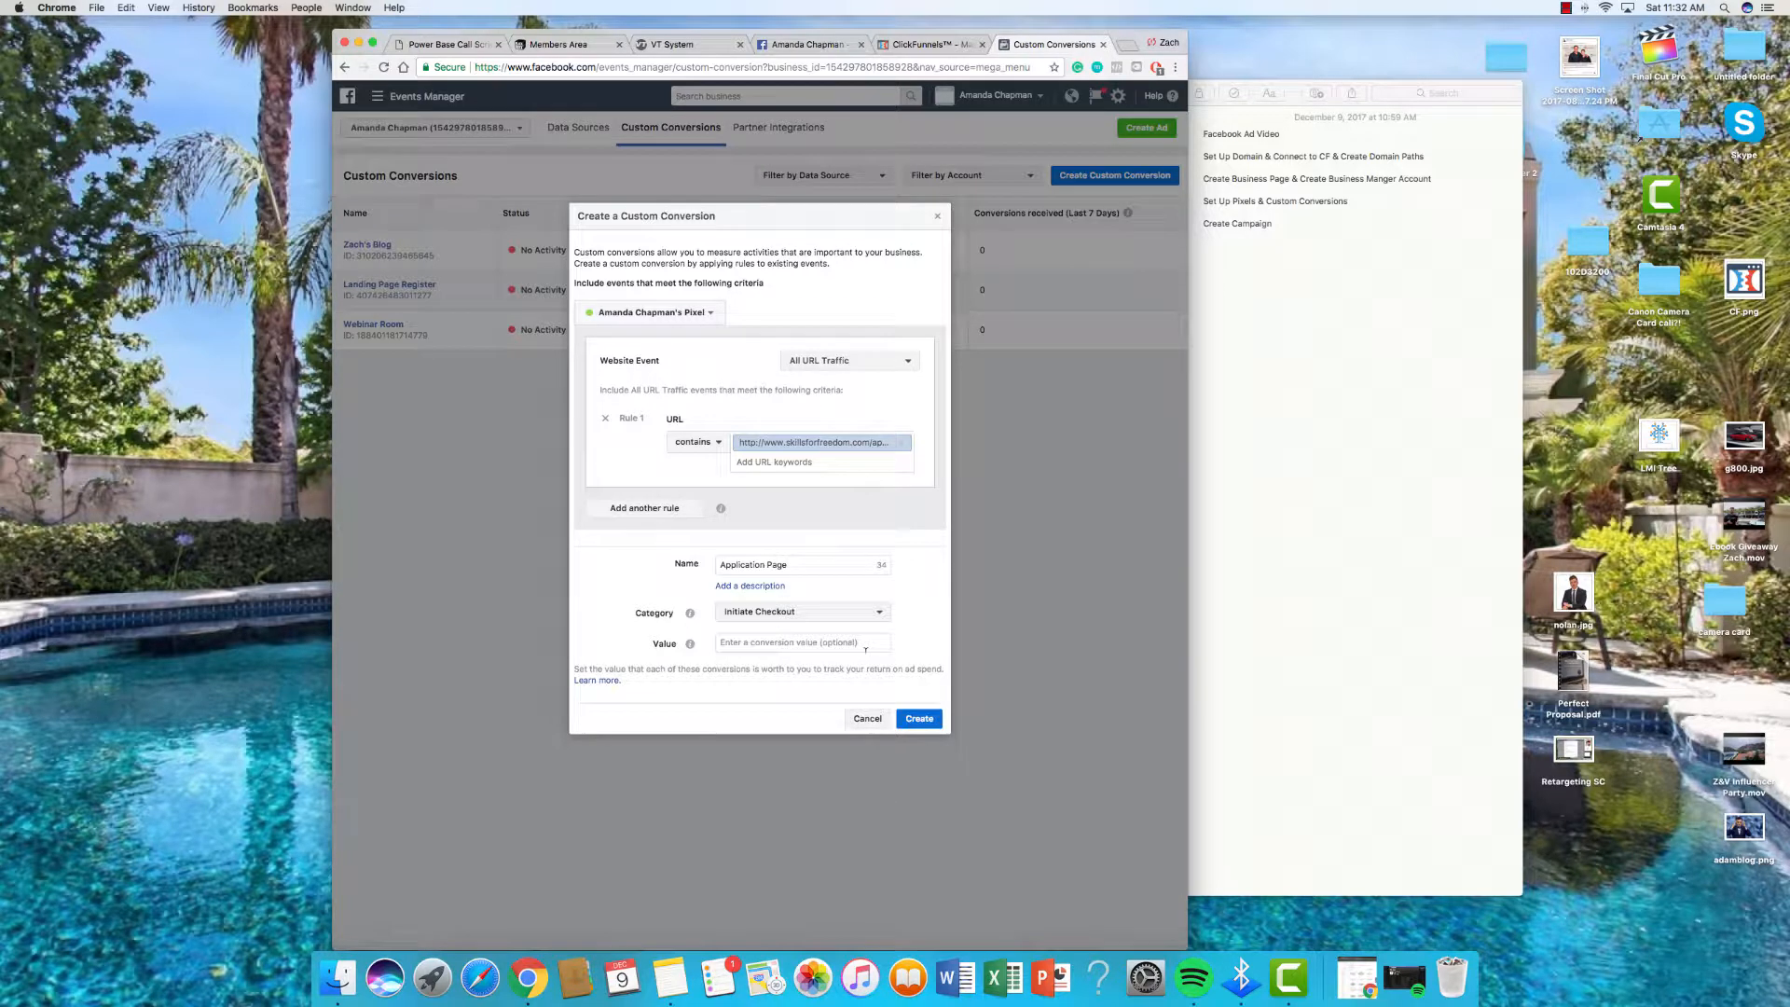
left_click(921, 719)
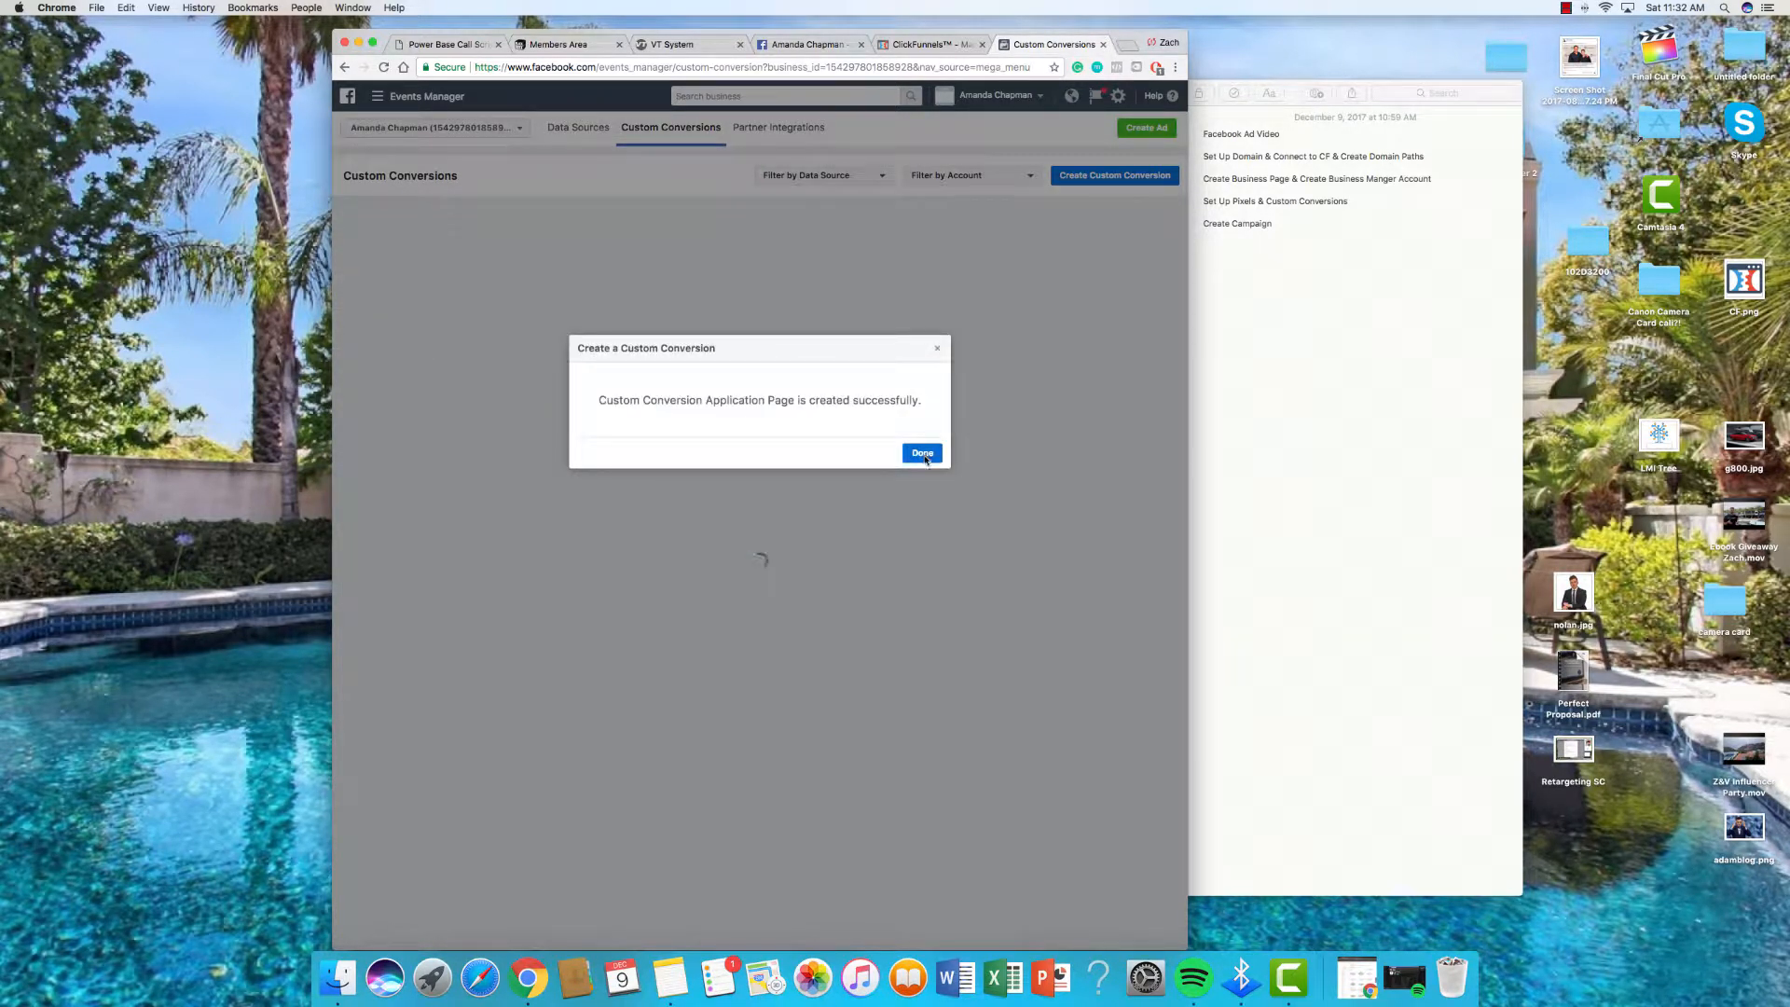
left_click(924, 457)
Step: Leave the custom conversions list for Power Editor and dismiss the ad-blocker warning
left_click(500, 461)
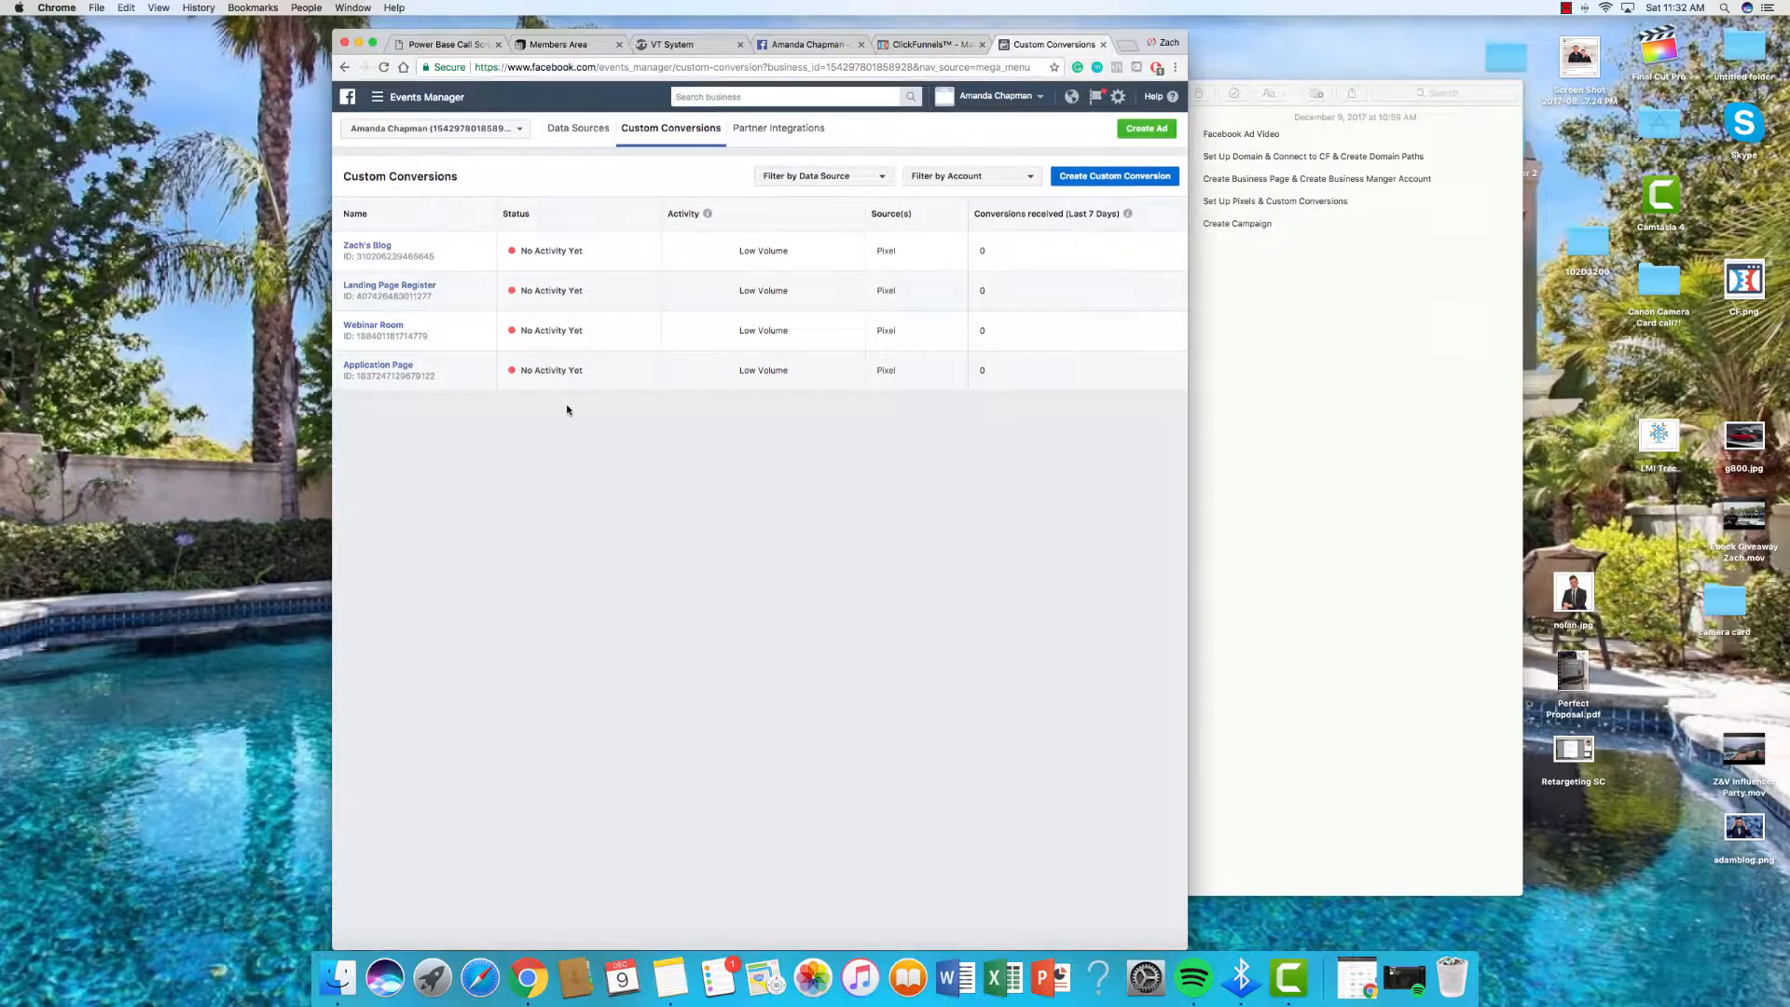
left_click(390, 101)
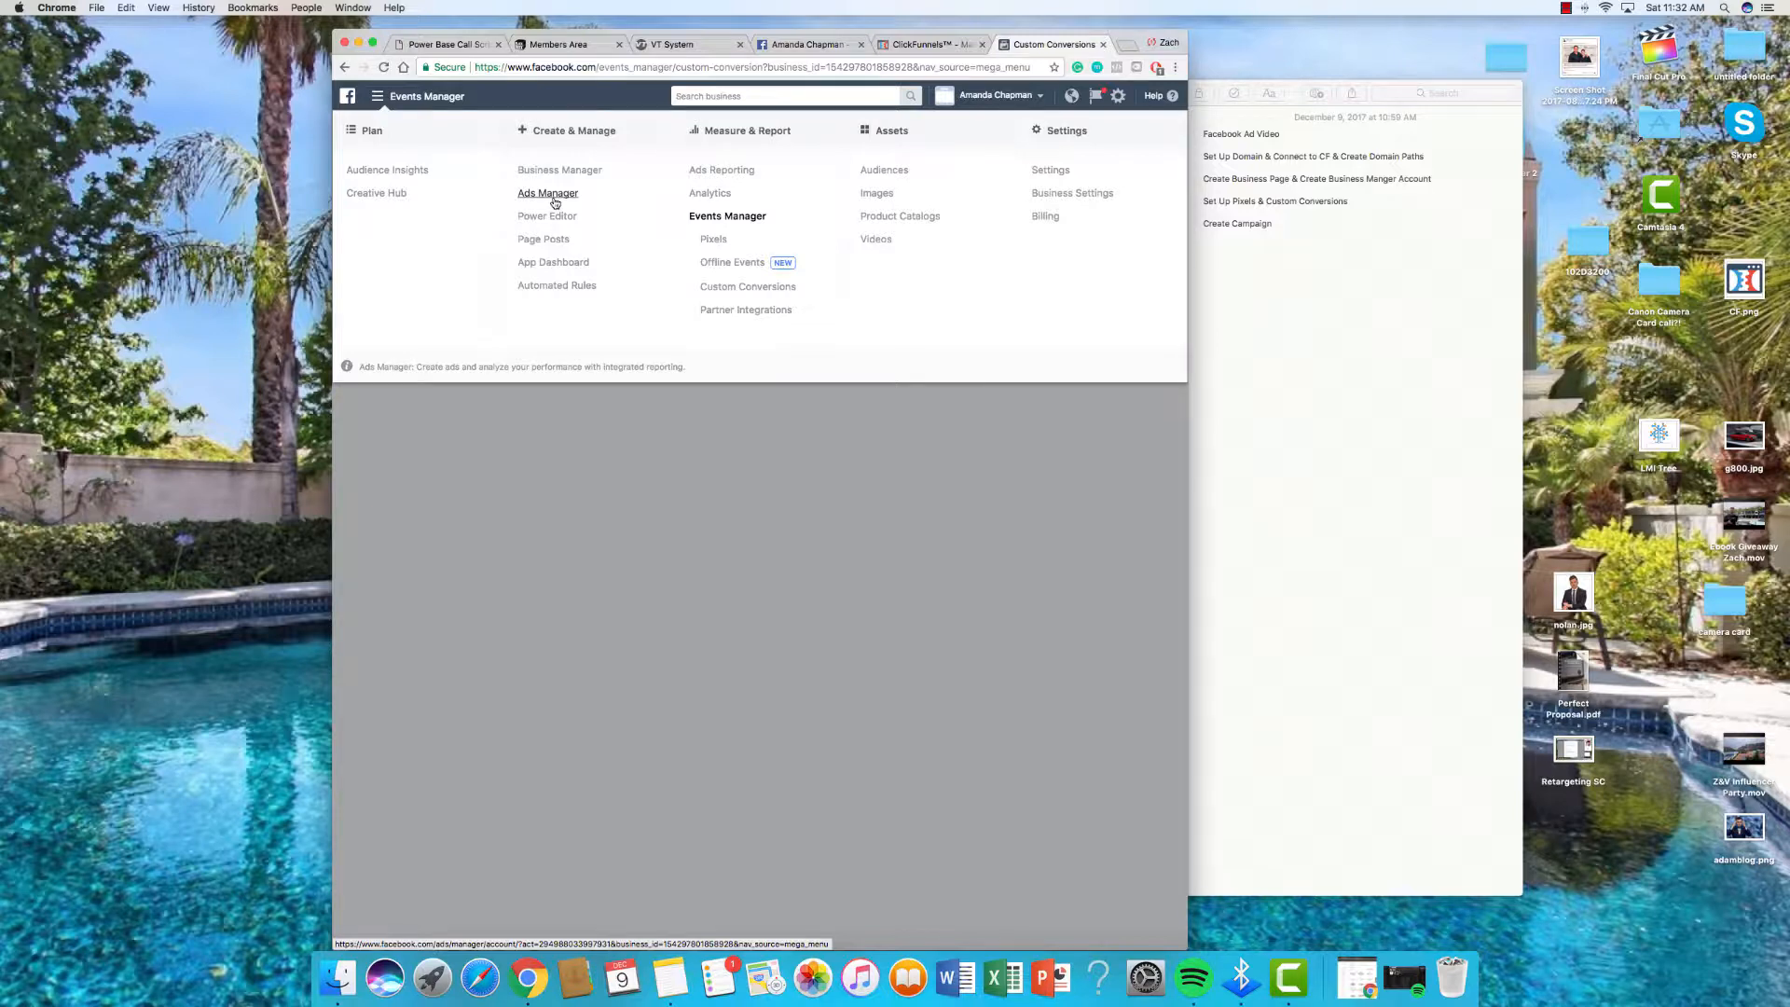
left_click(550, 217)
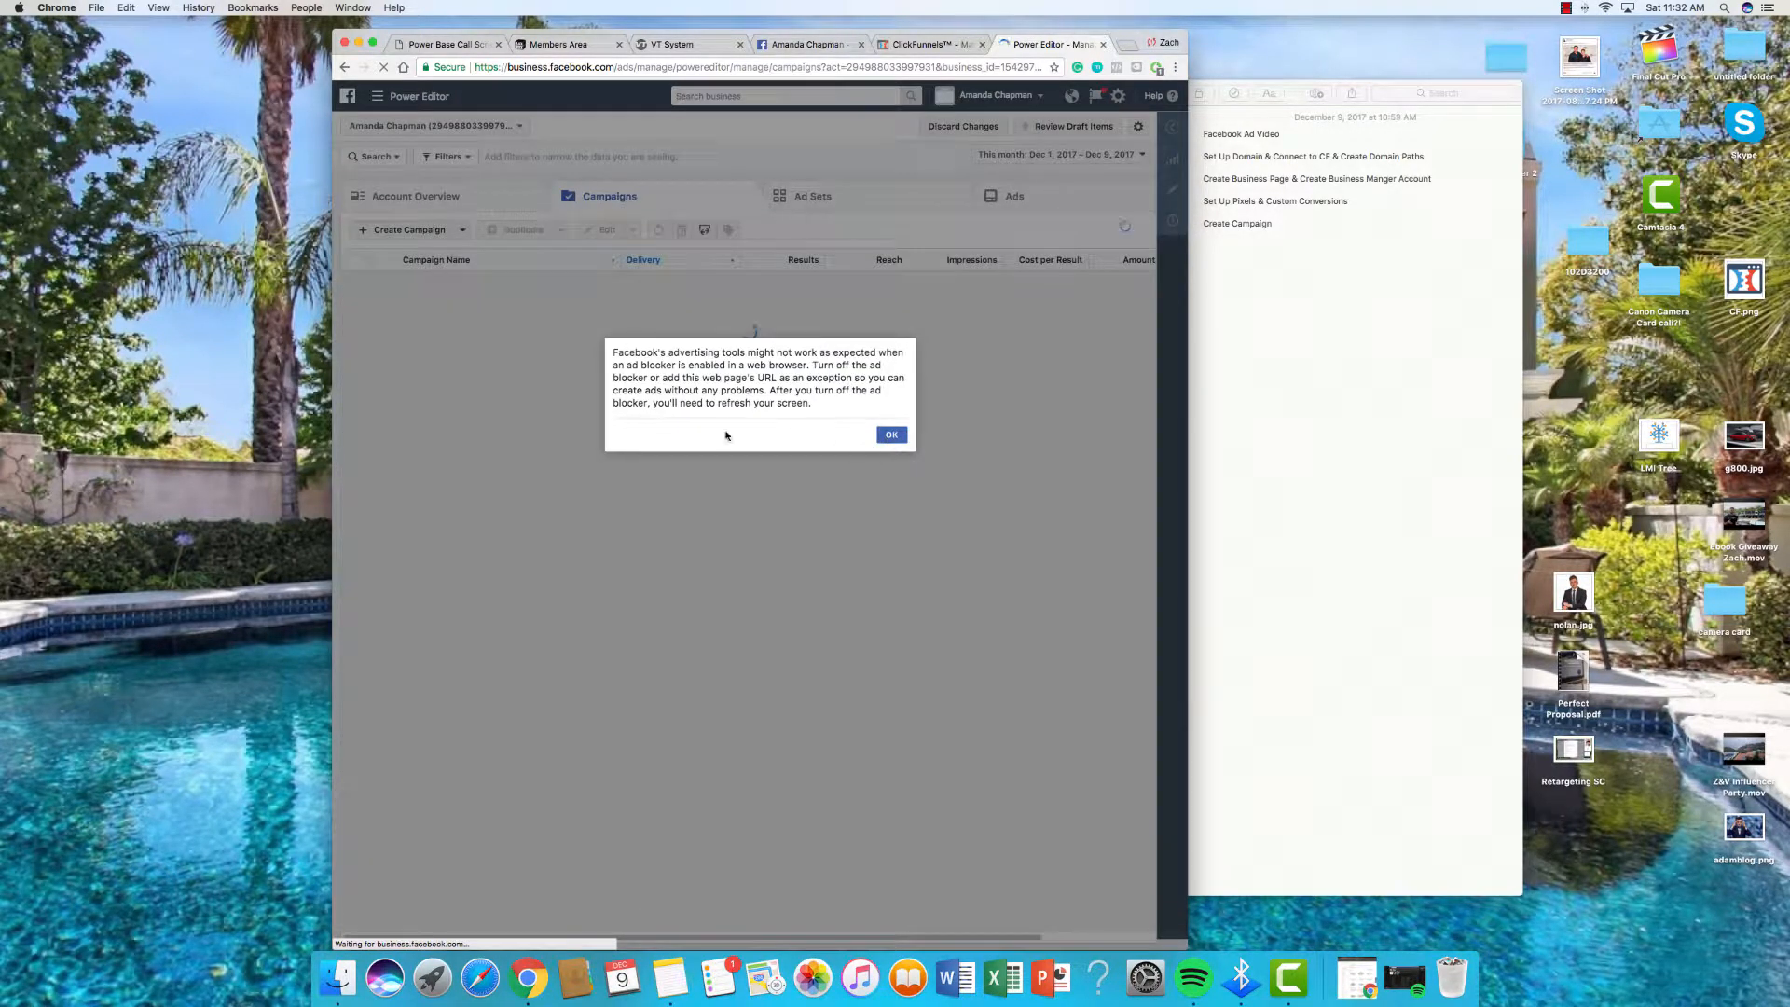
left_click(573, 424)
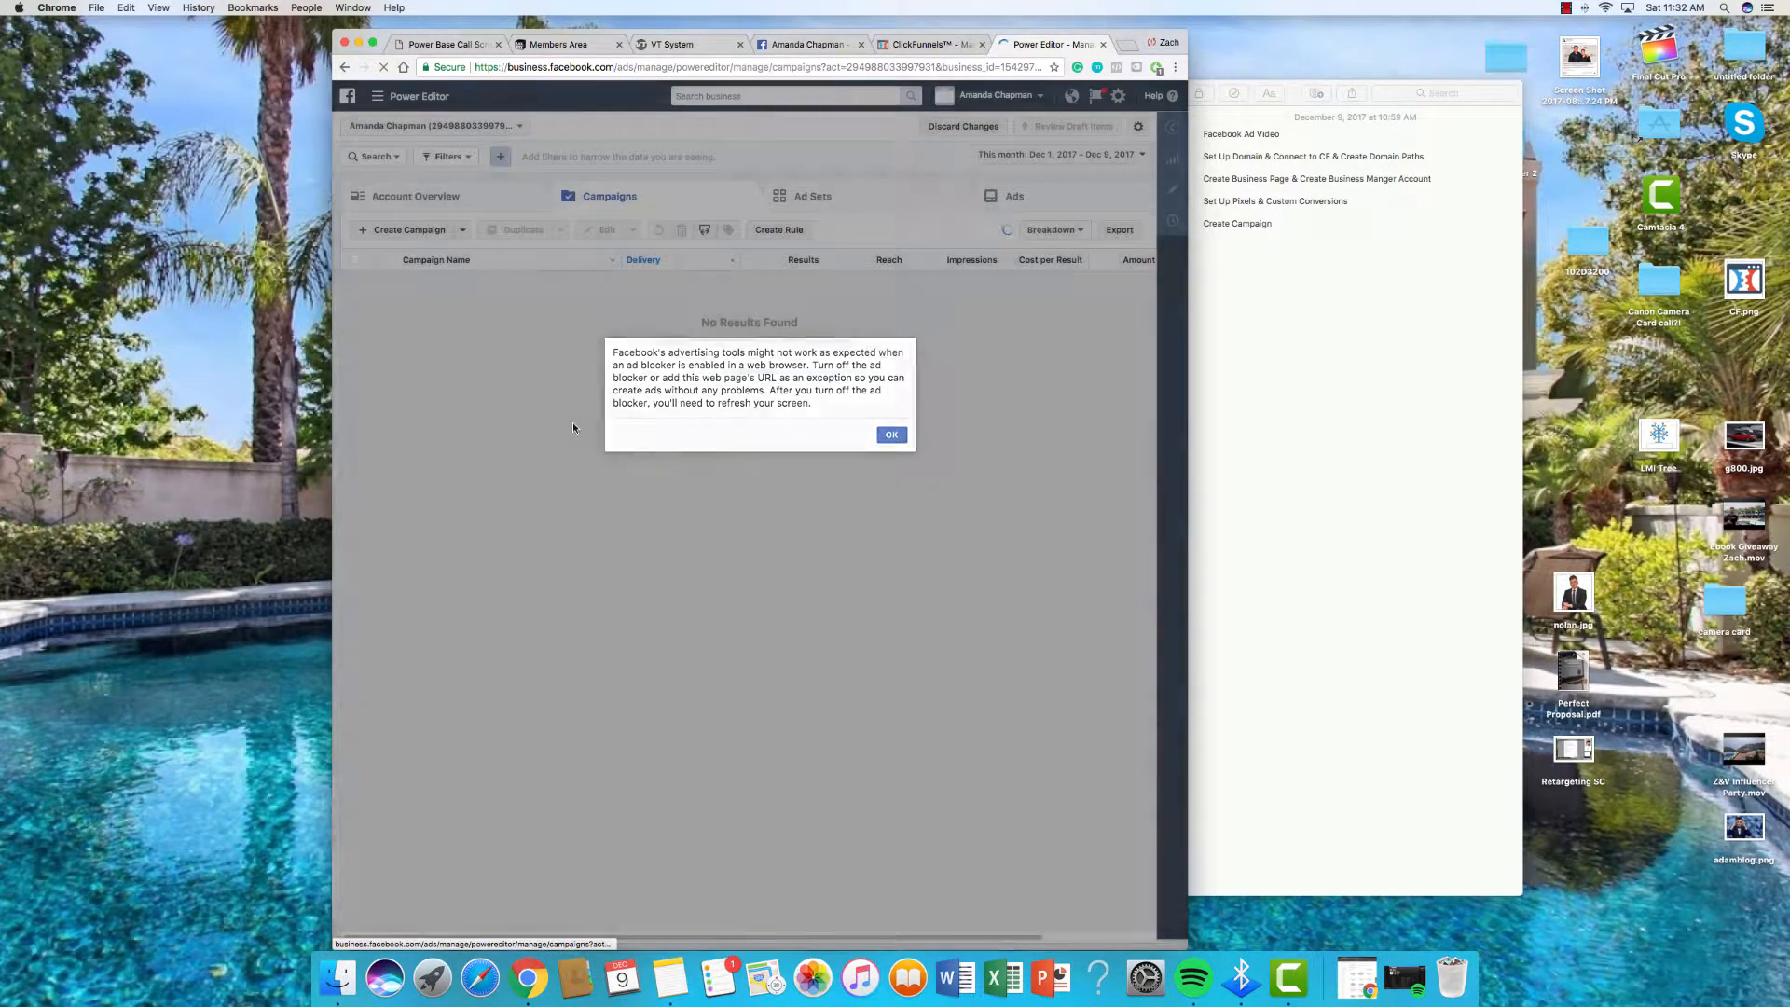
Step: On the business Page, close both chat windows and the Main Button tip
left_click(811, 44)
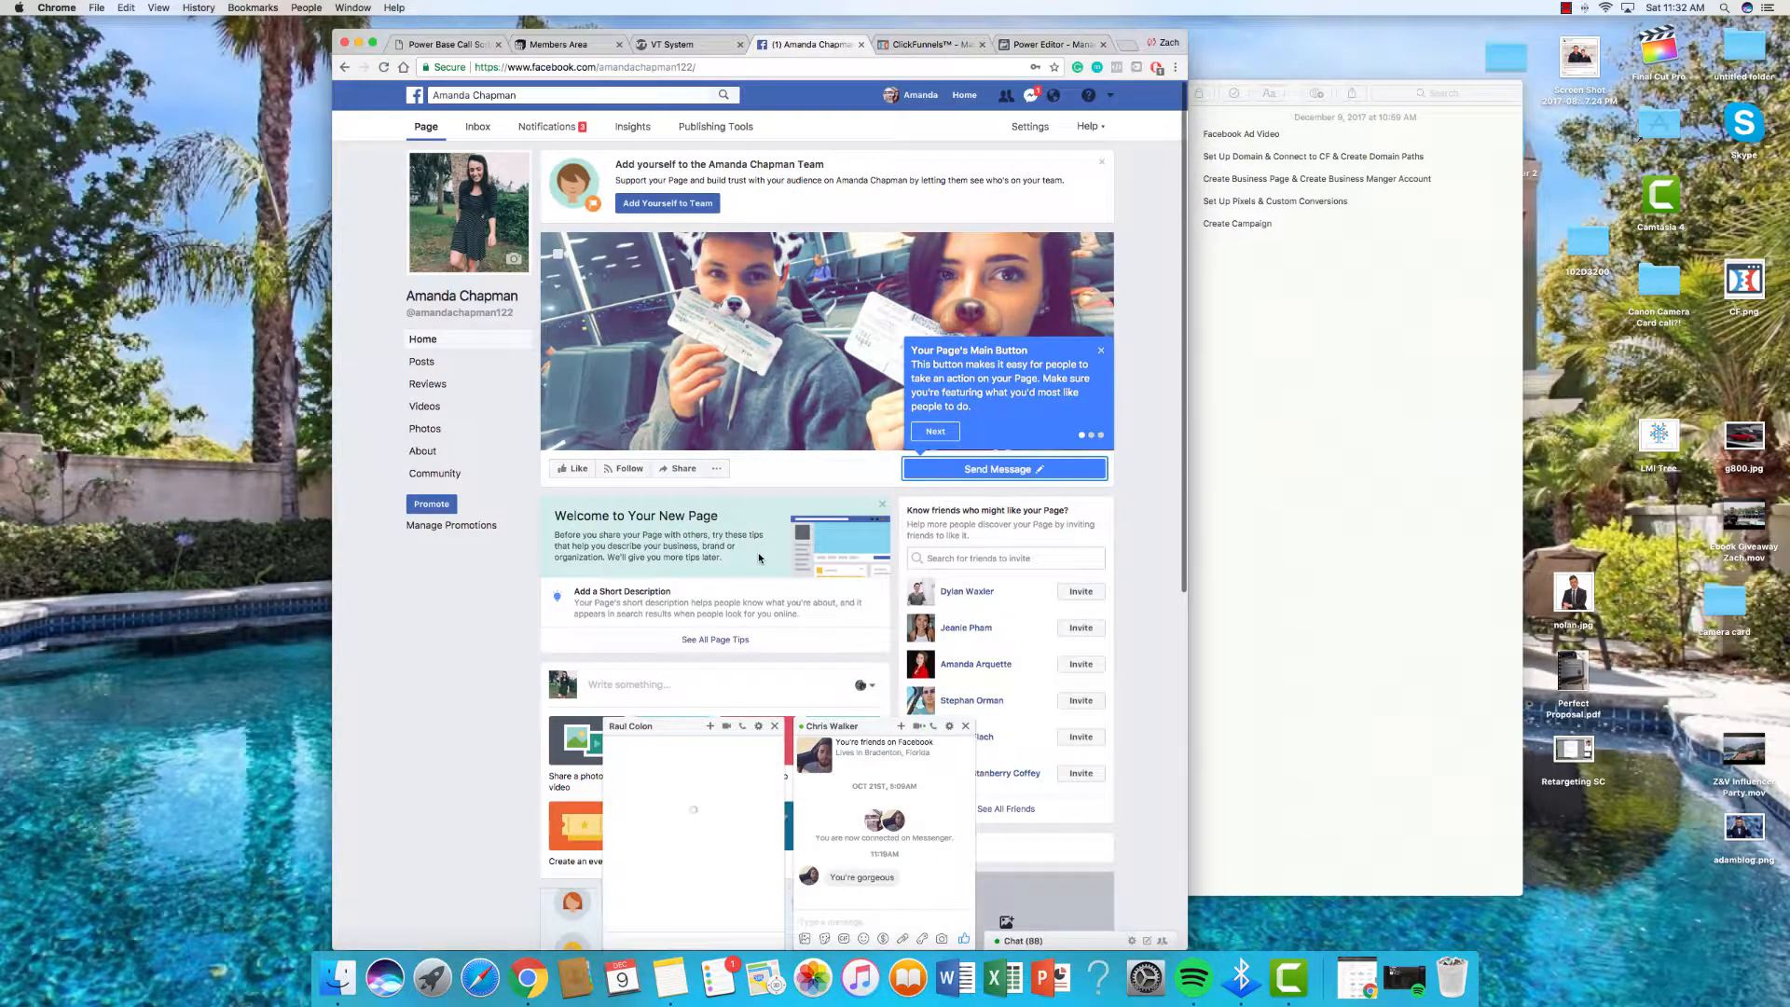
scroll(758, 552, "down", 6)
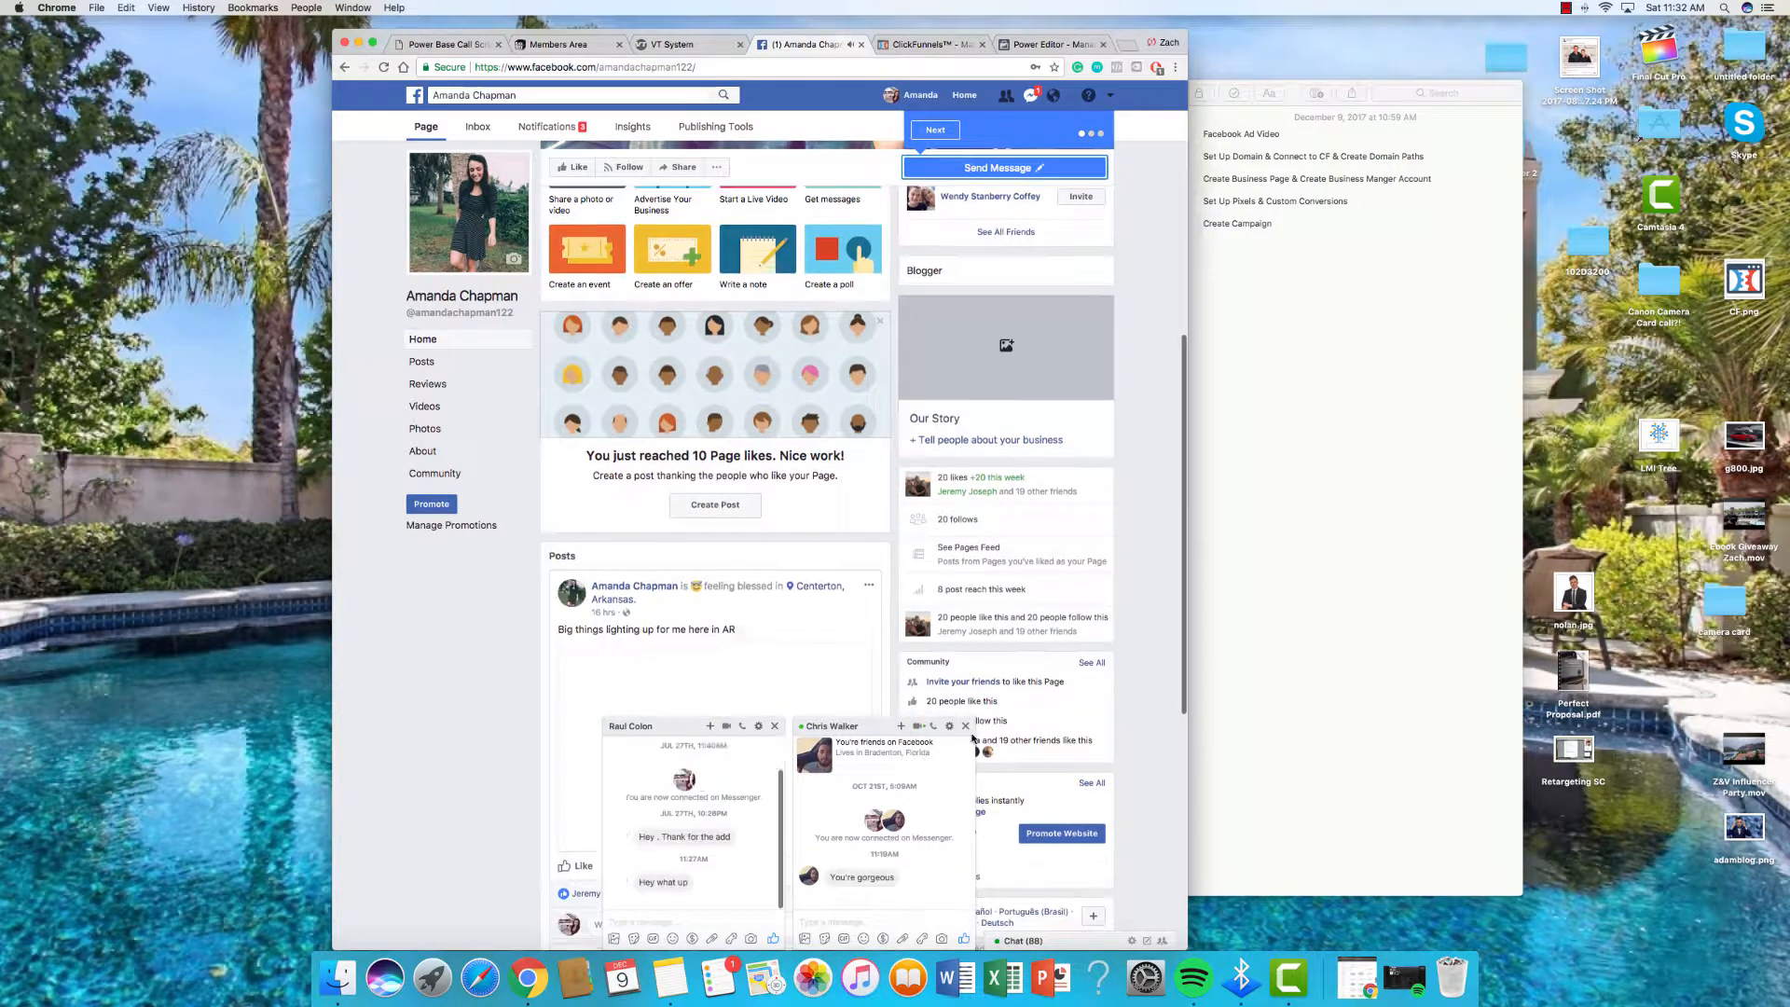
left_click(965, 726)
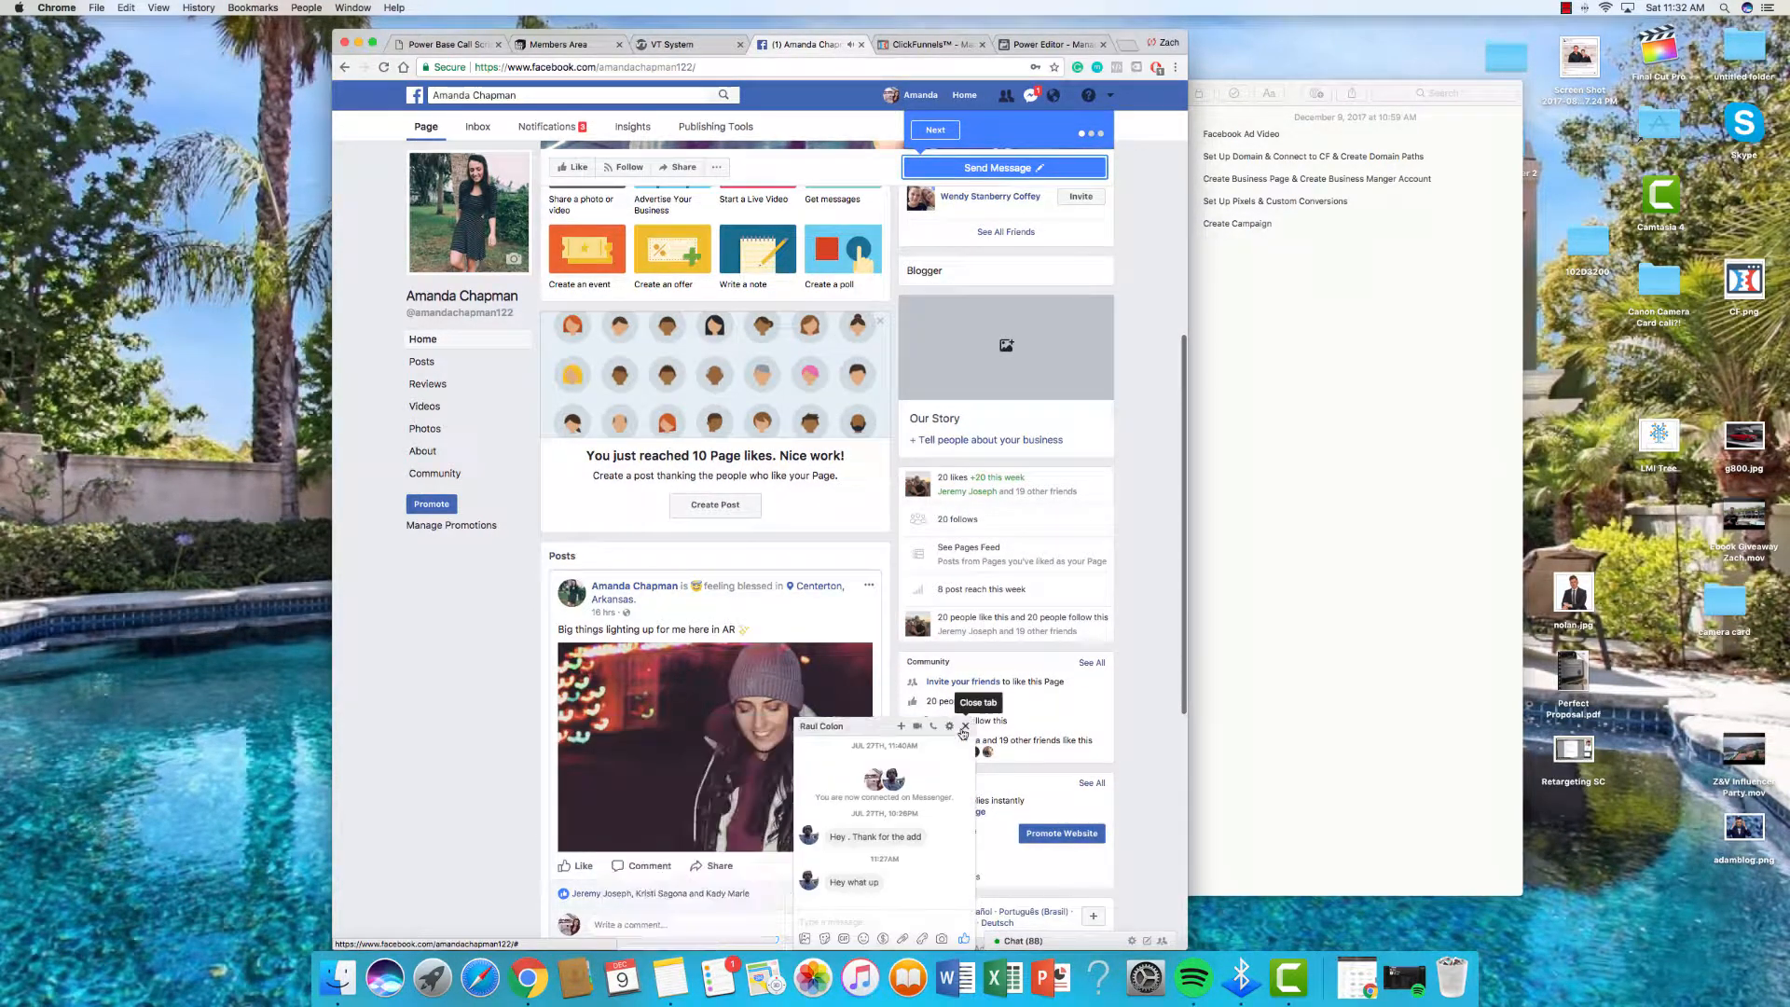
left_click(965, 727)
scroll(474, 651, "down", 1)
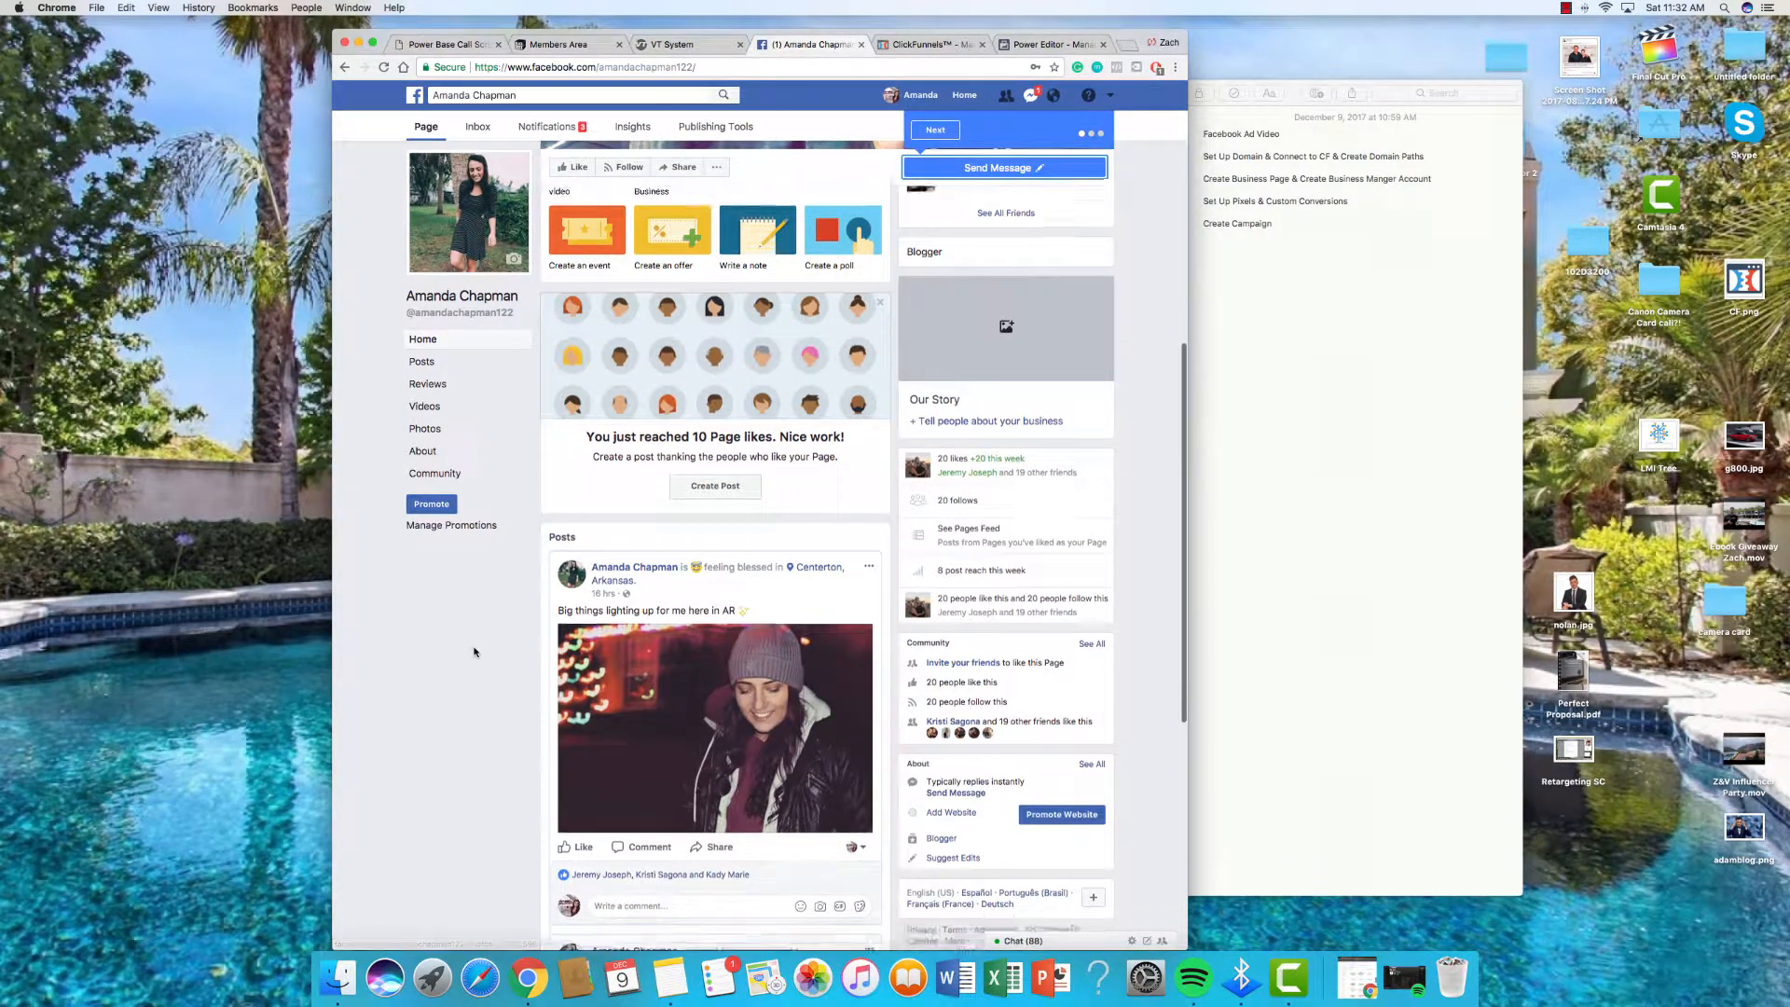
scroll(474, 652, "down", 1)
scroll(480, 643, "up", 3)
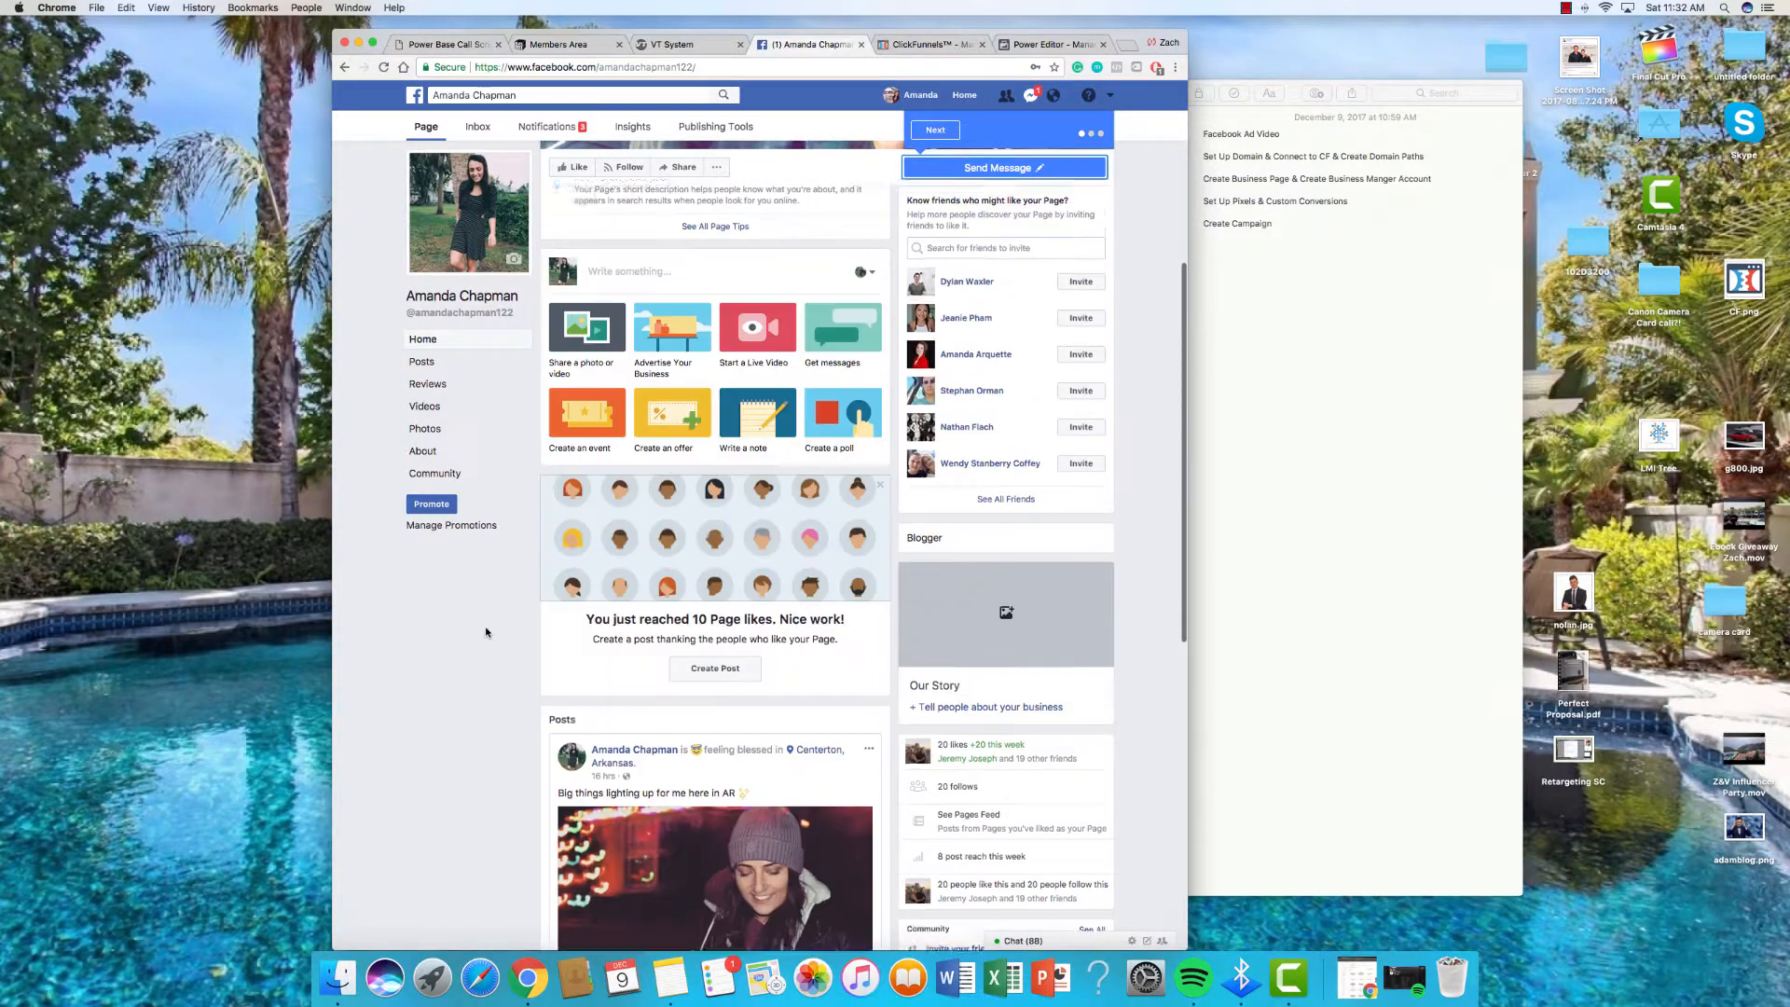
scroll(486, 632, "up", 5)
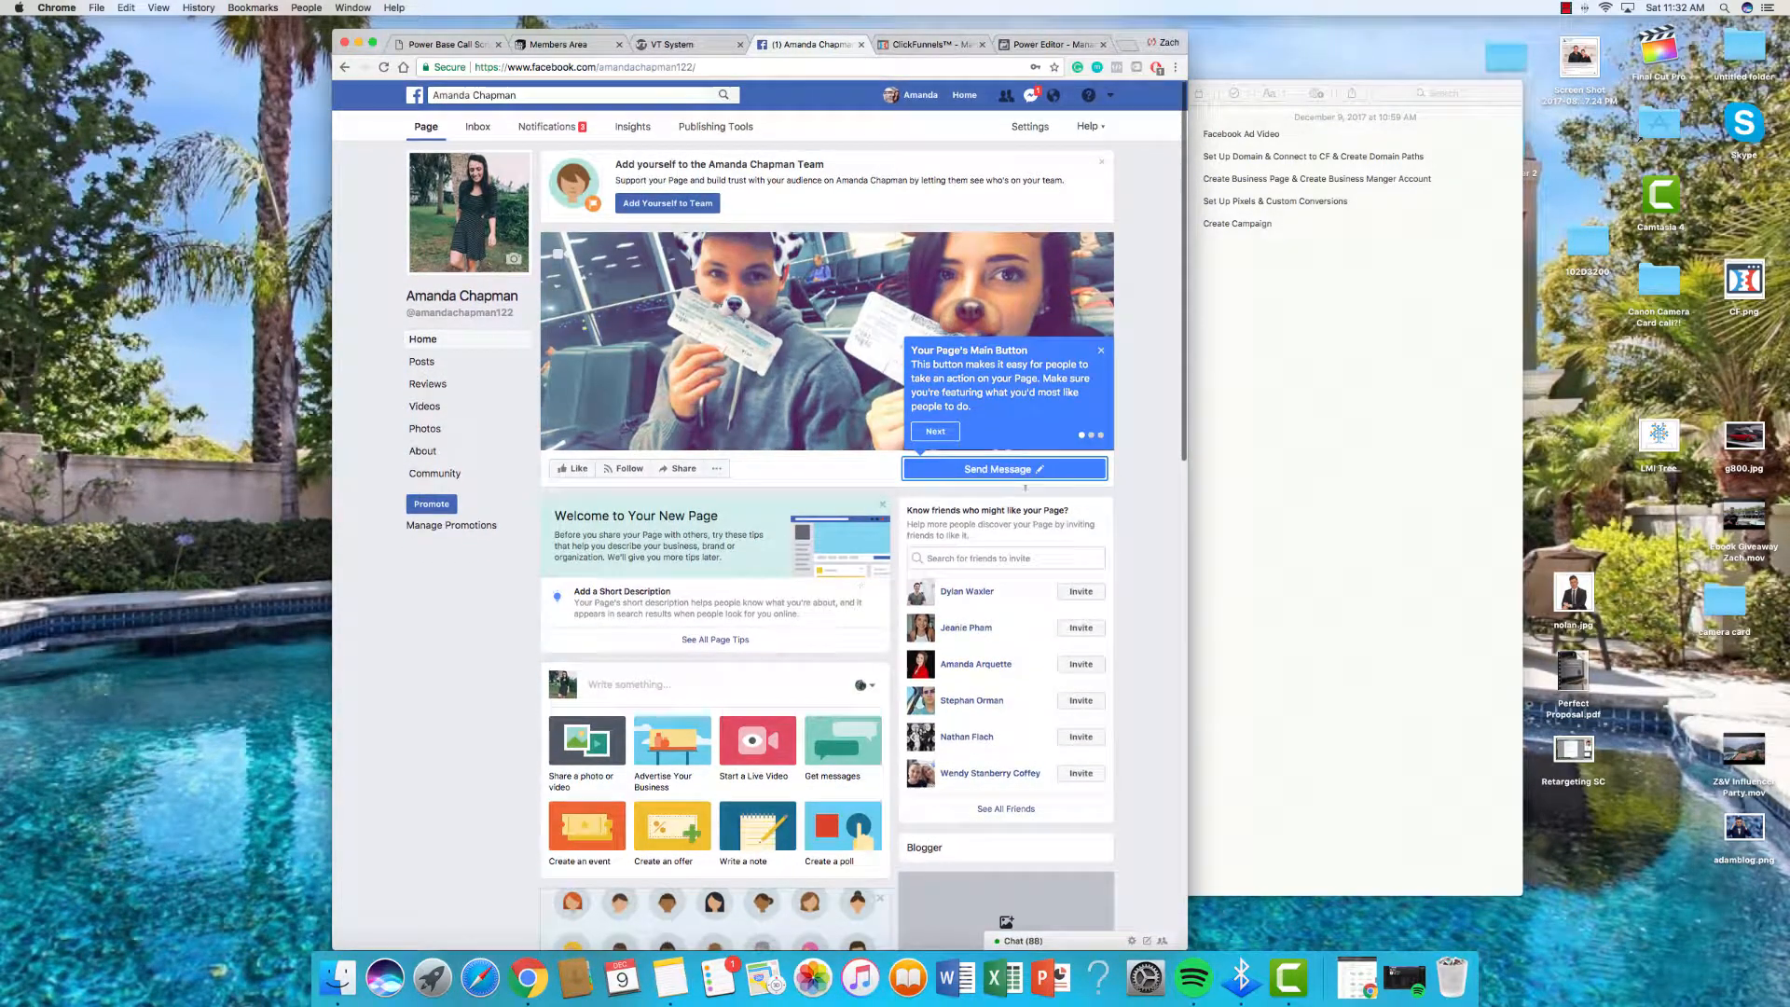
left_click(1100, 349)
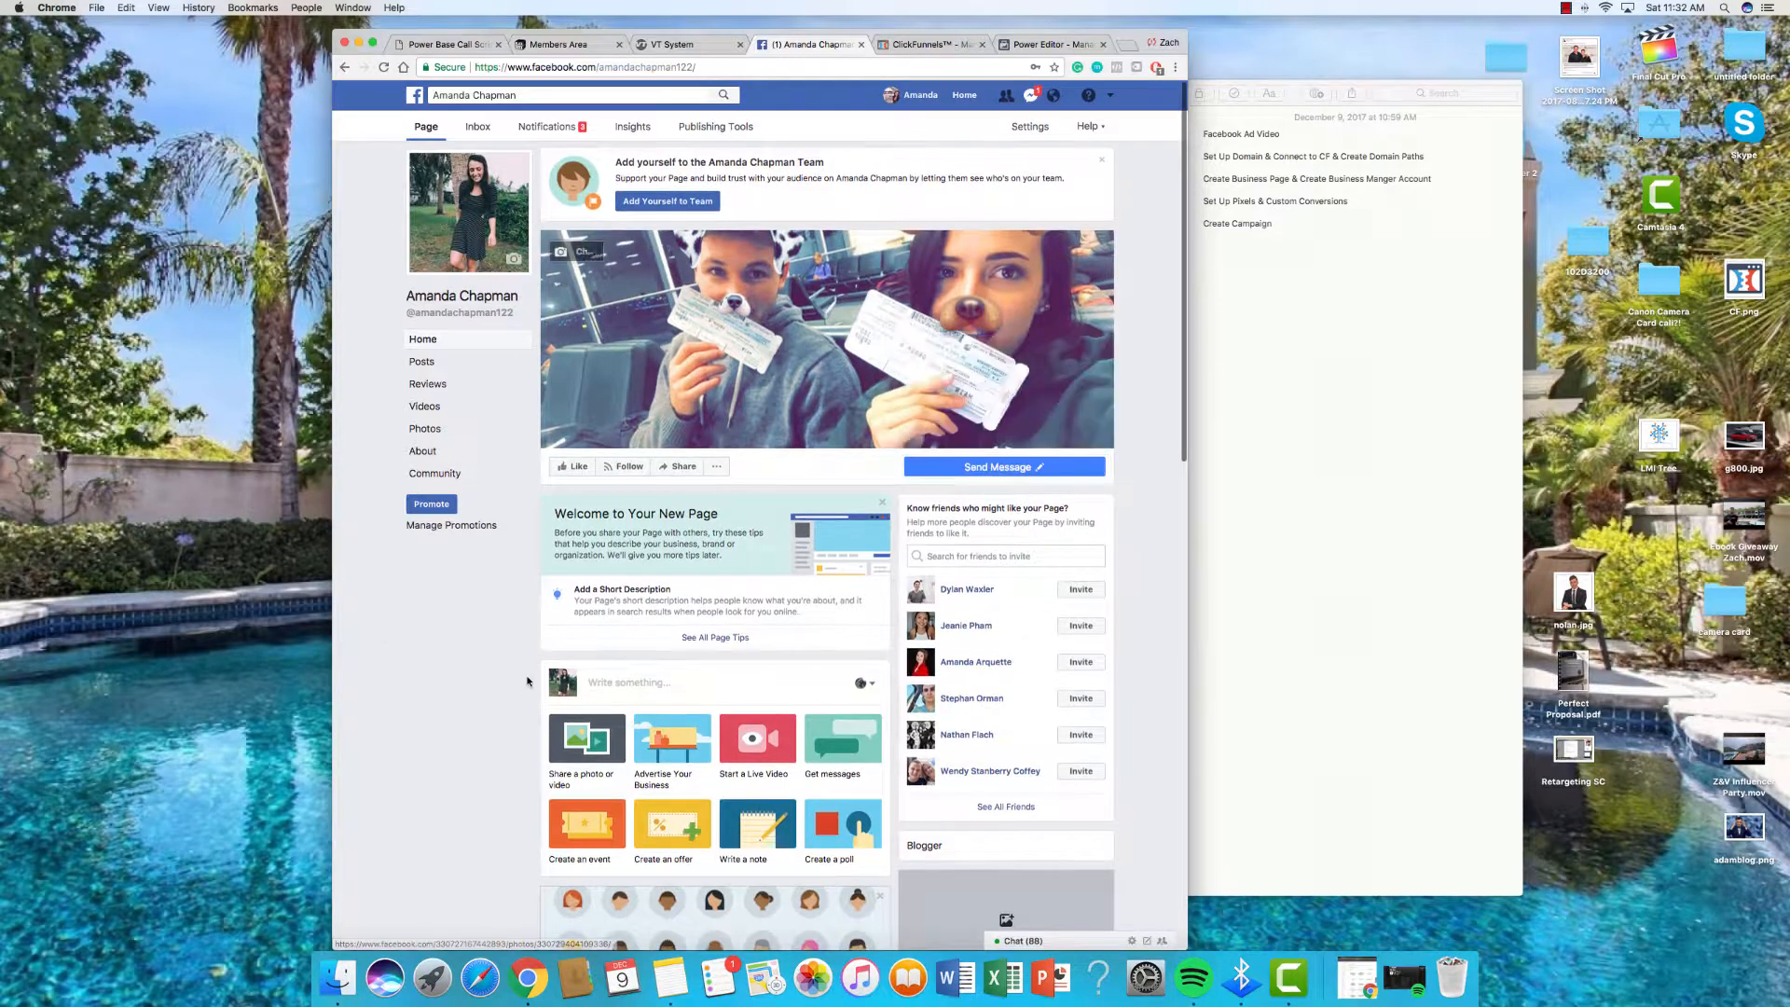
scroll(526, 681, "down", 12)
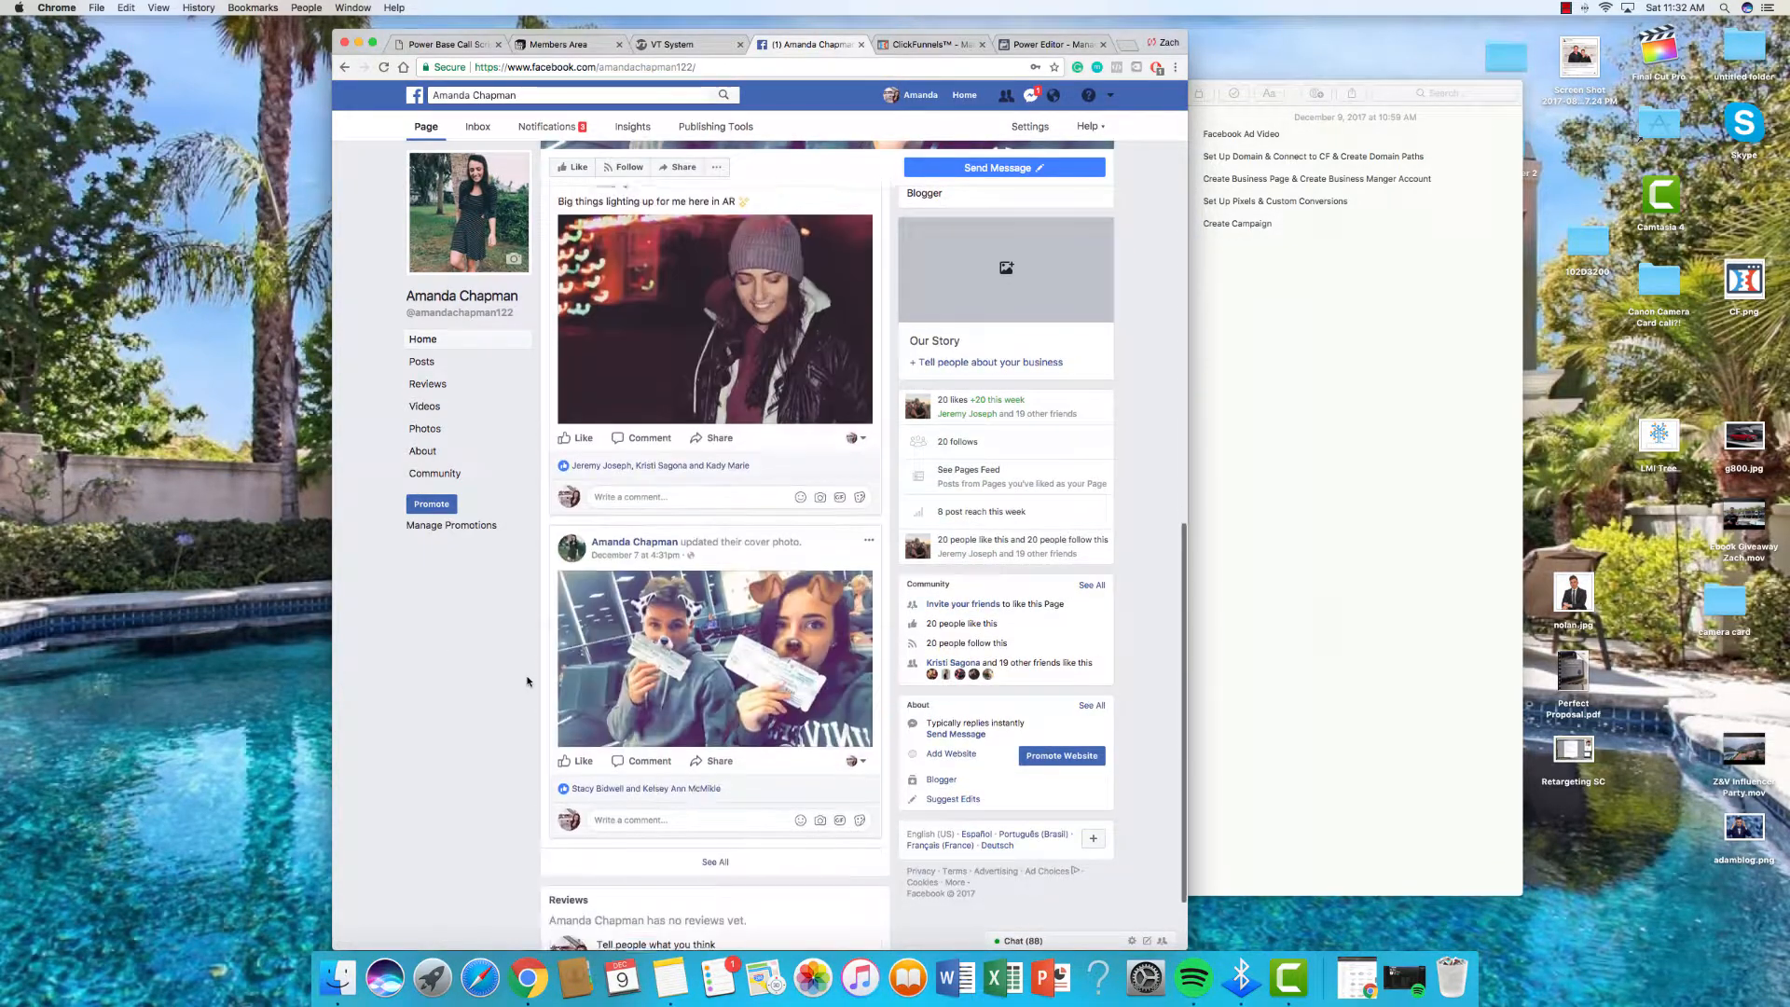
scroll(531, 680, "up", 10)
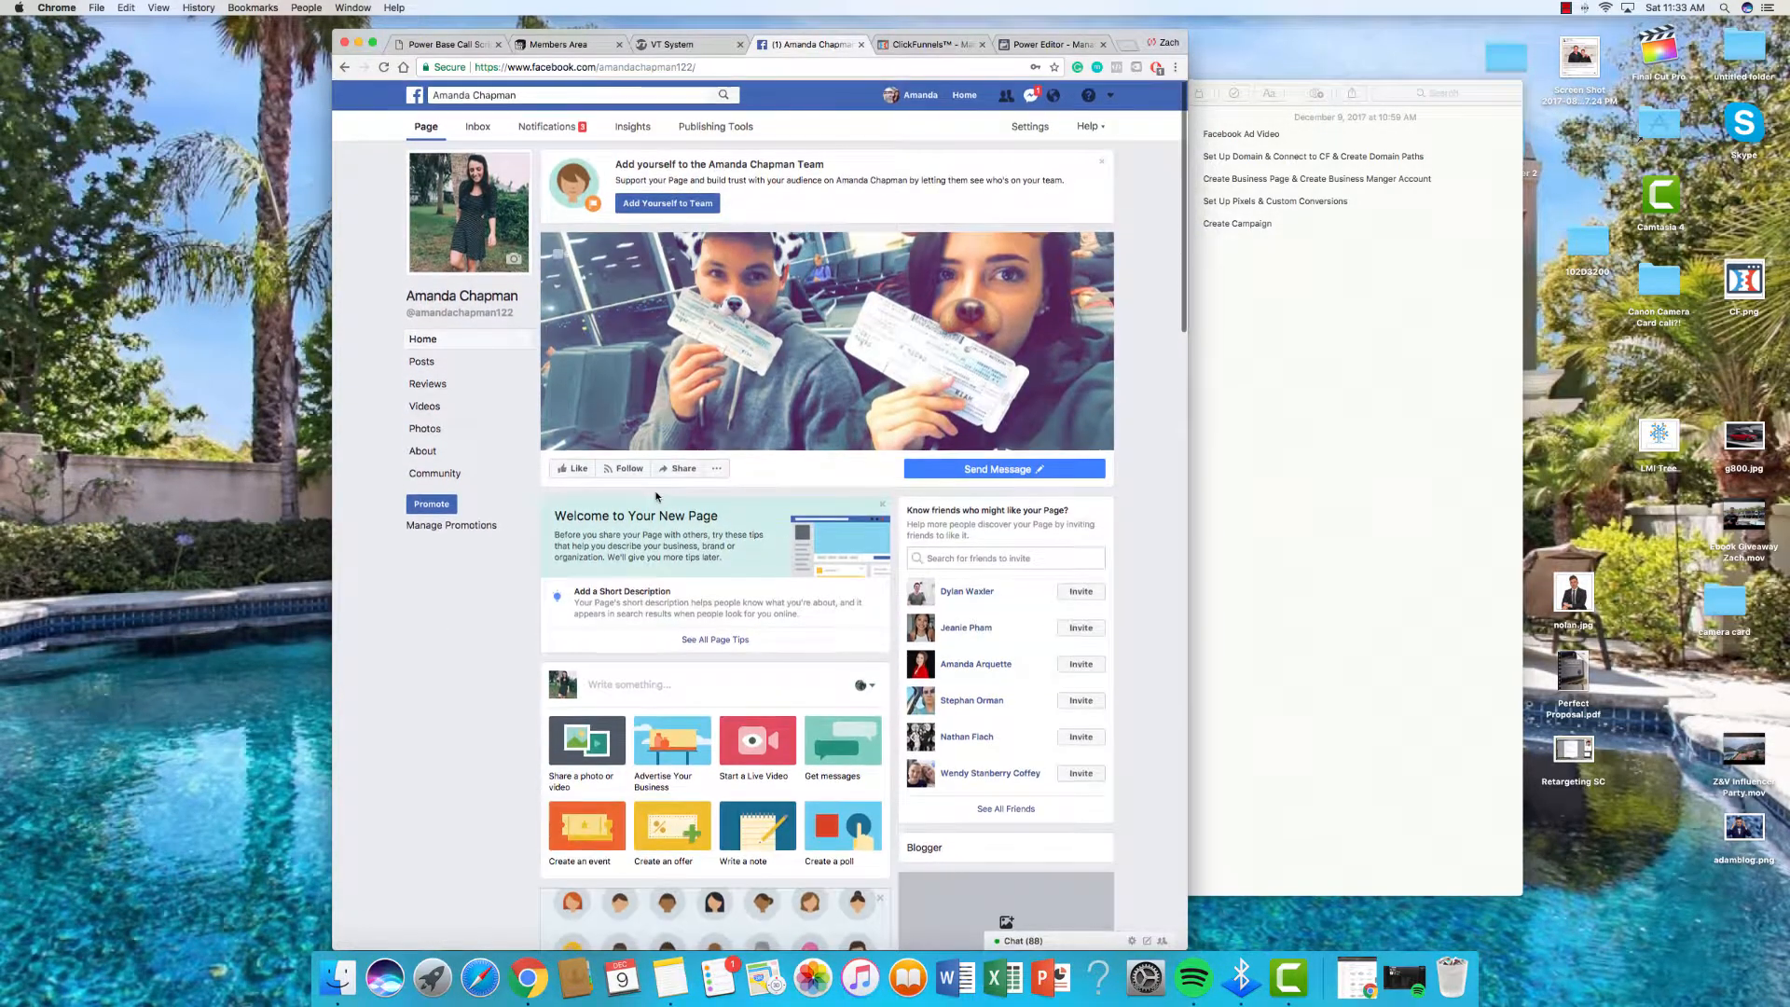
Step: Draft a Page post 'This Is My Ad Watch & Buy', then discard it
left_click(660, 681)
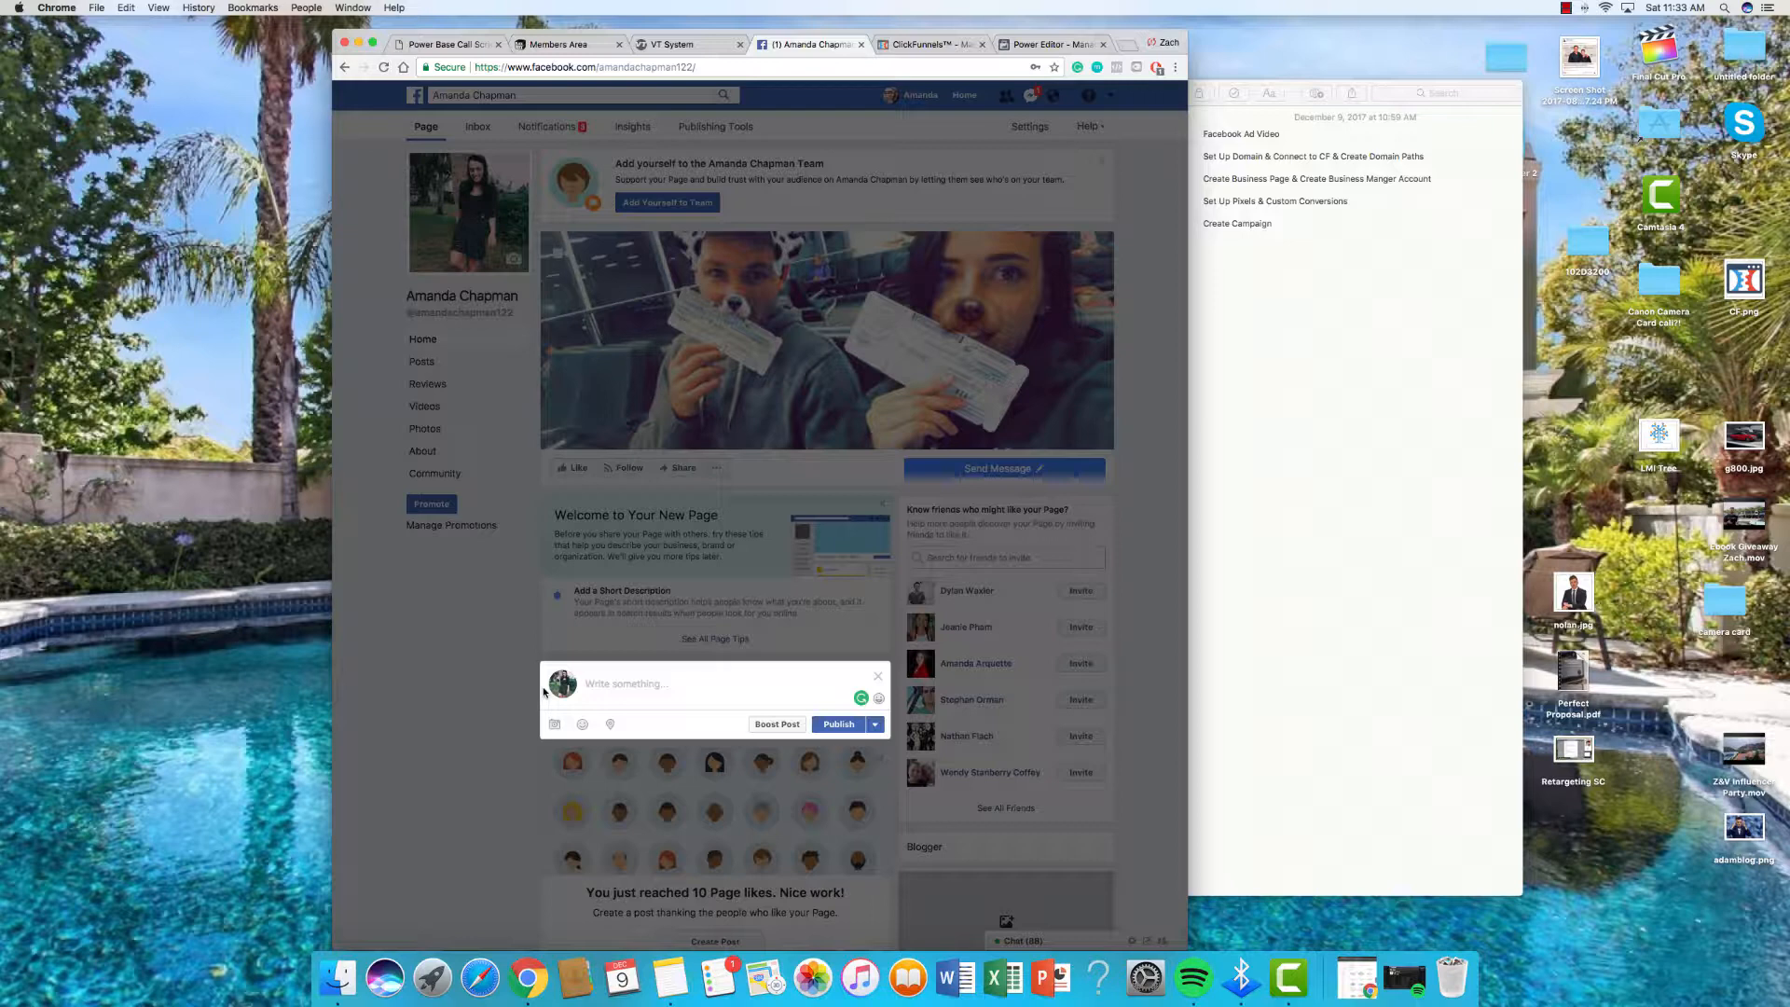
type("This Is")
type(" My Ad WQa")
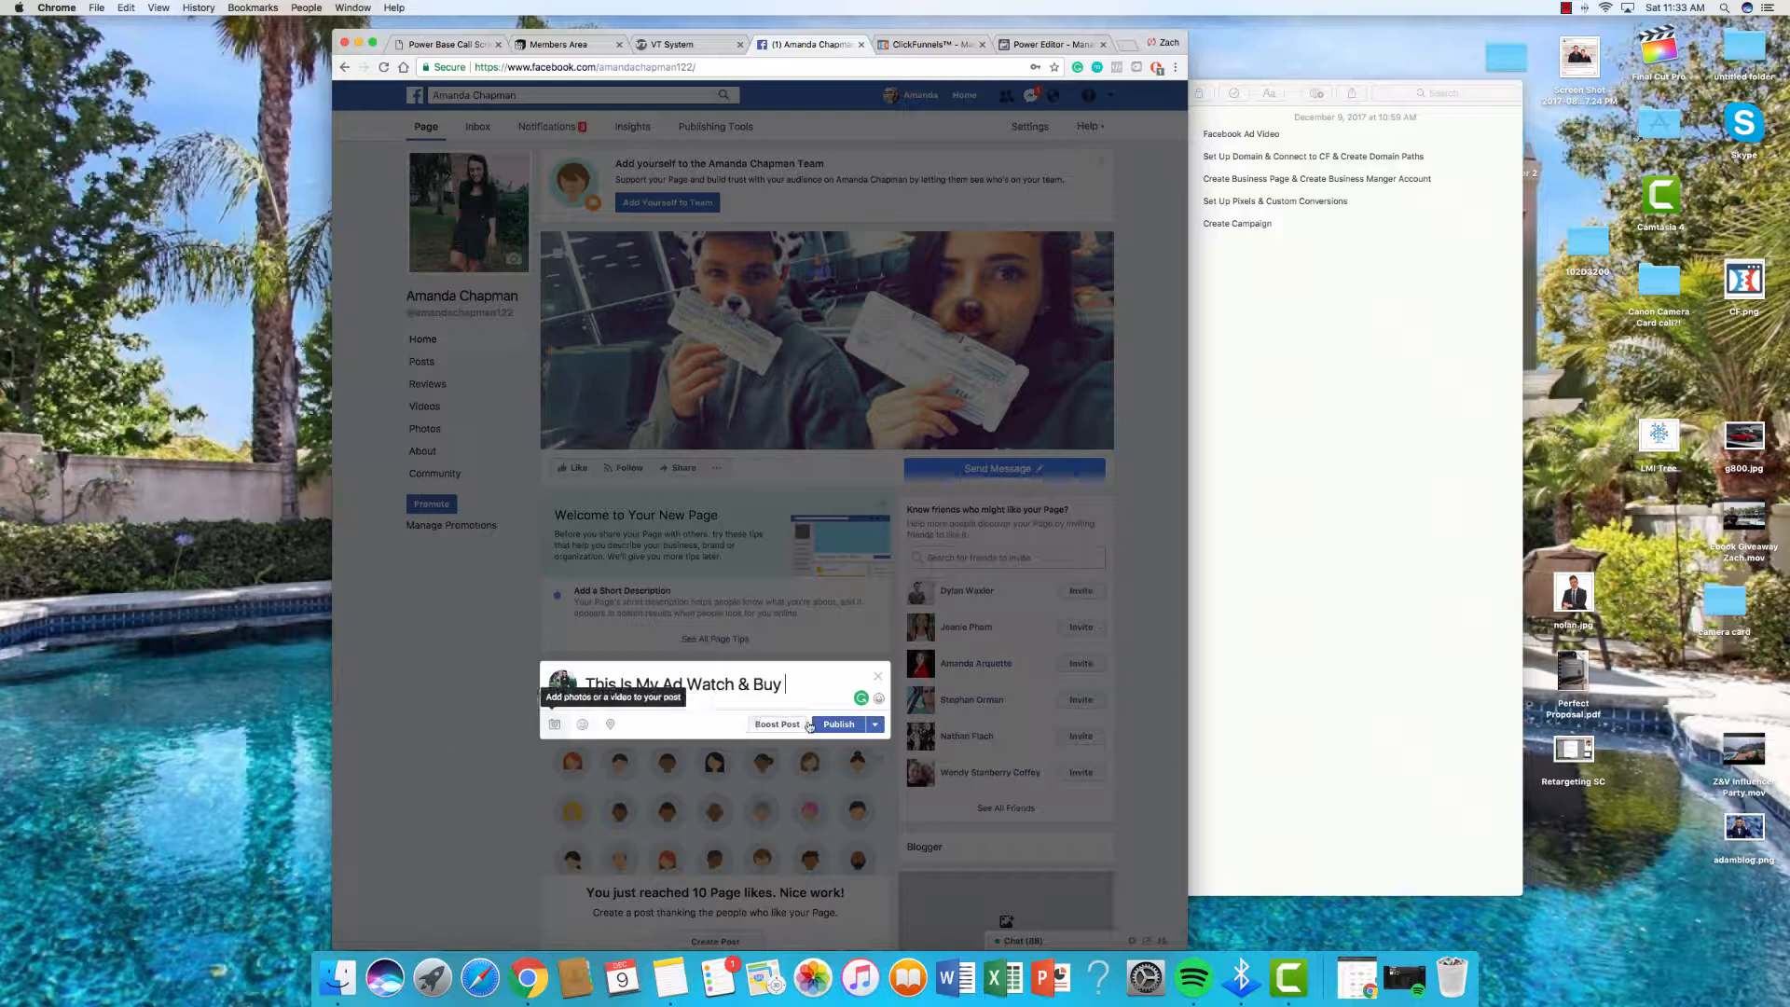
left_click(879, 678)
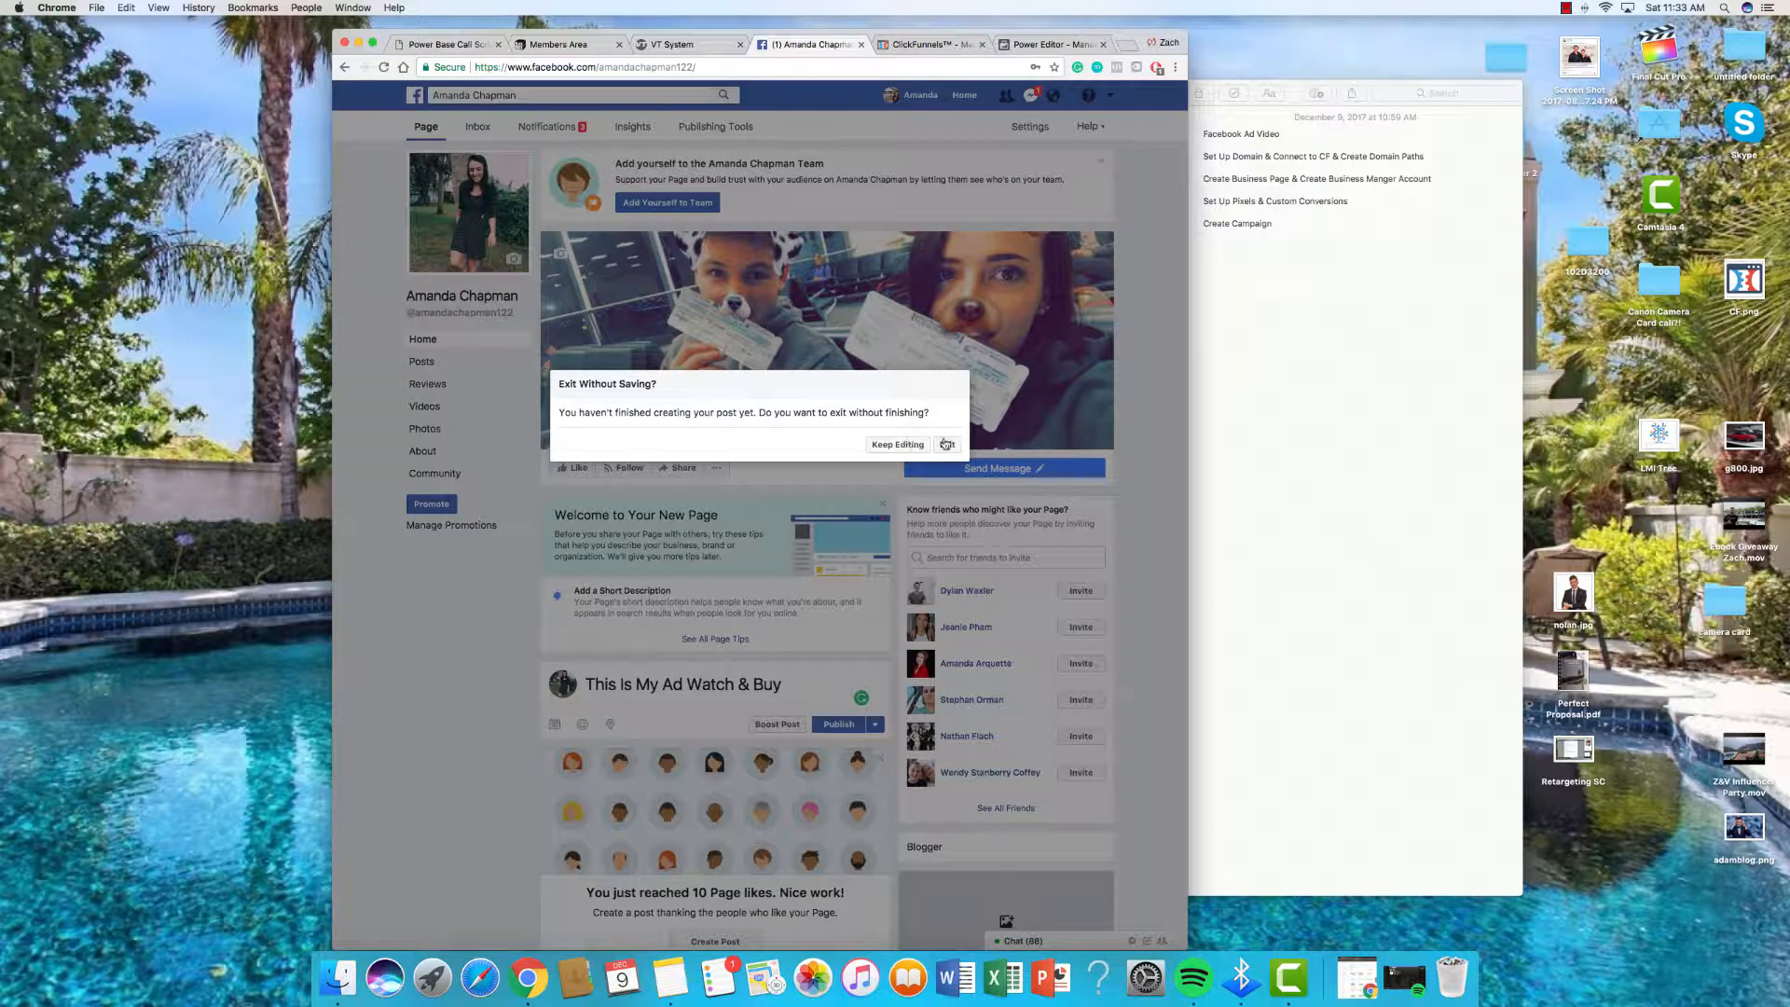
left_click(946, 443)
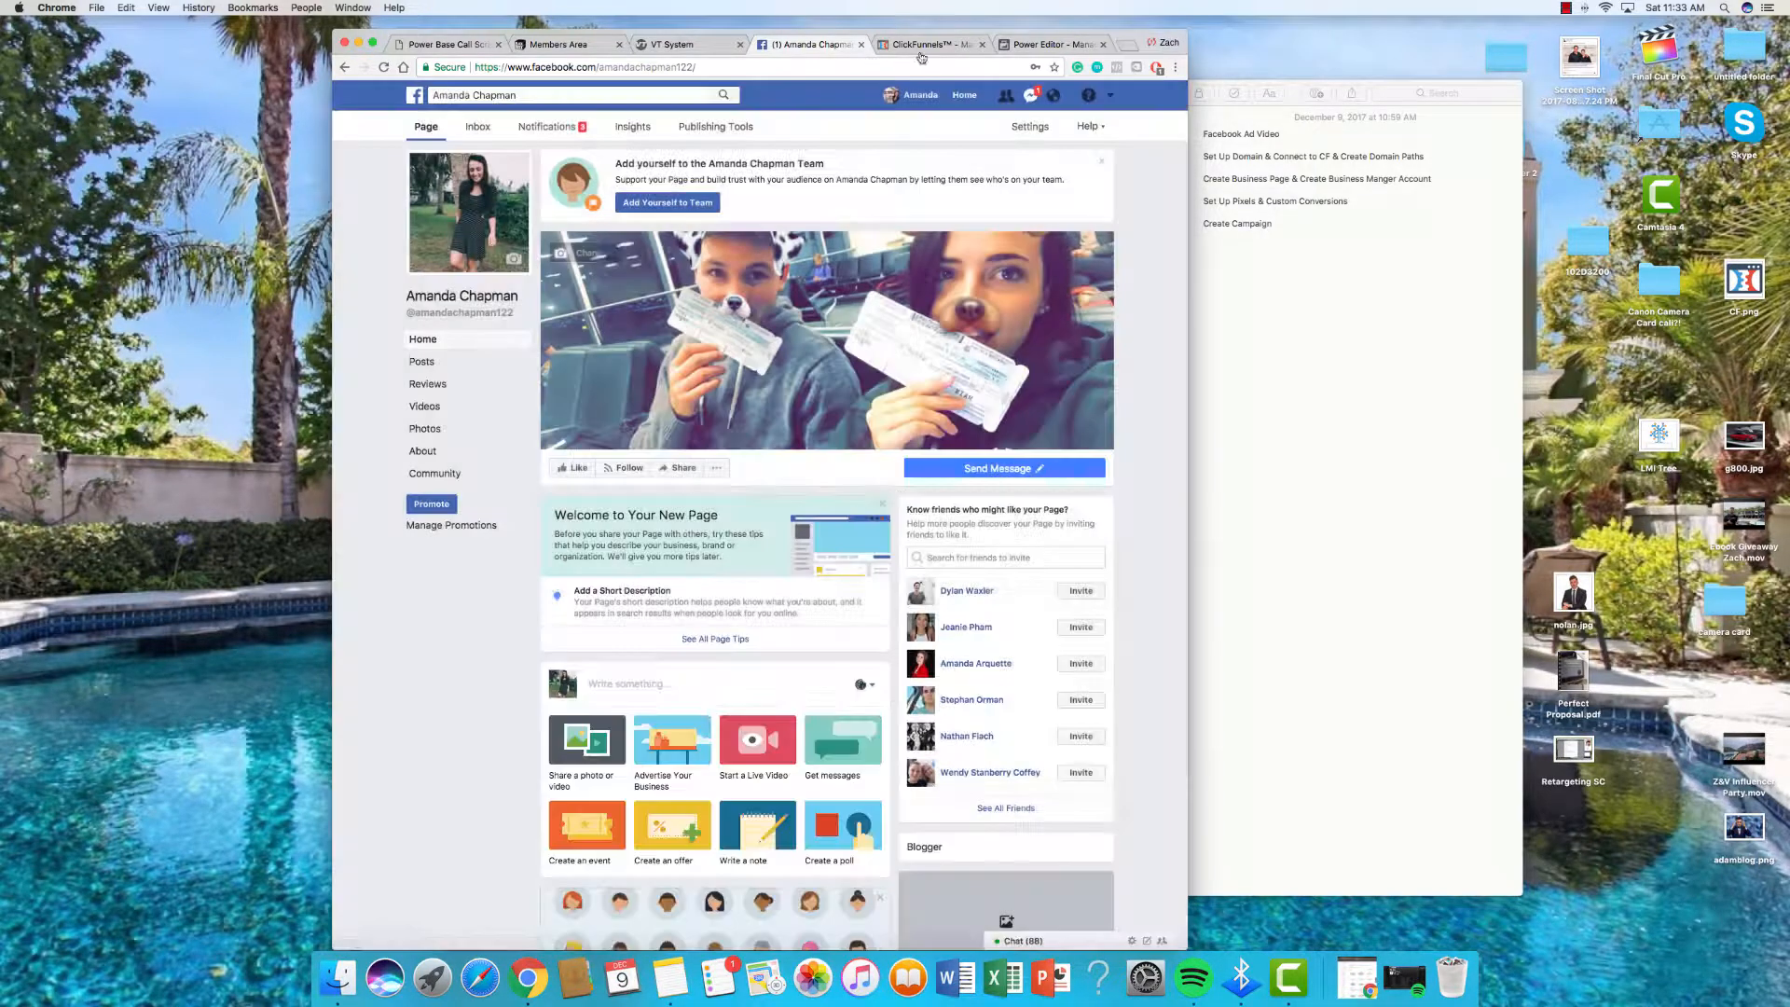
left_click(1056, 43)
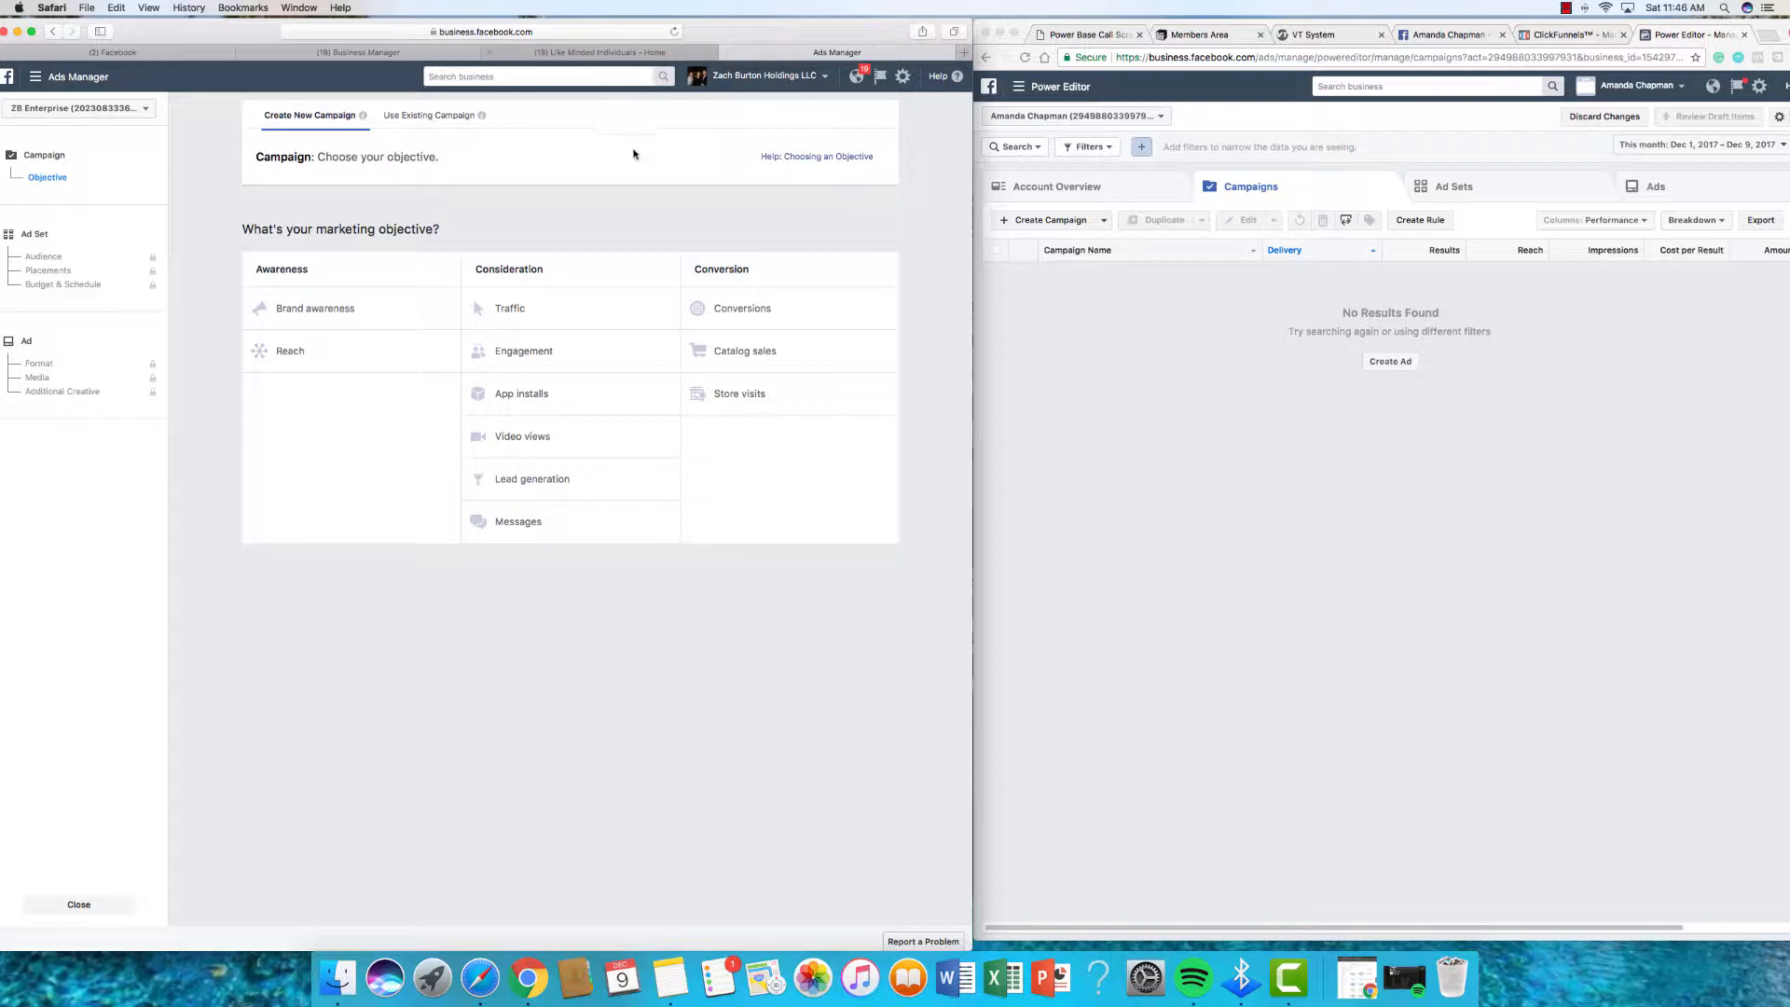
Step: On the Like Minded Individuals Page, expand the full text of the 'Chat Bots. Facebook™ Ads.' video post
left_click(623, 53)
scroll(549, 336, "down", 10)
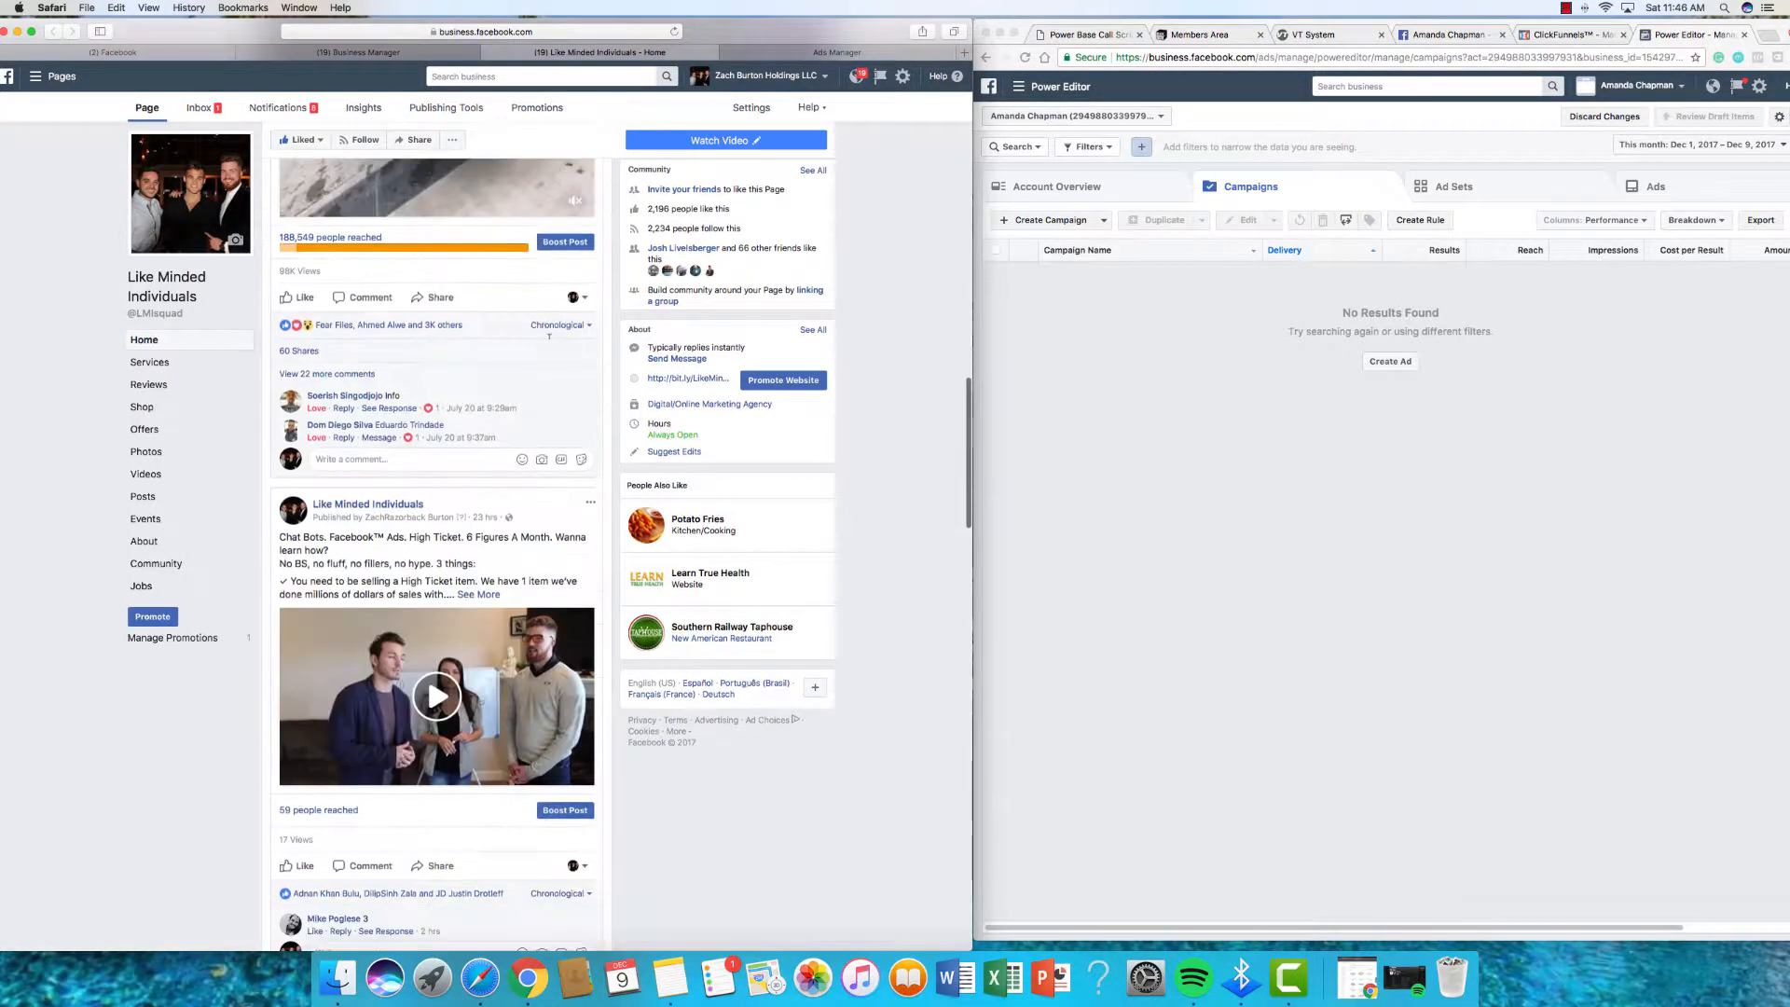
scroll(550, 336, "down", 5)
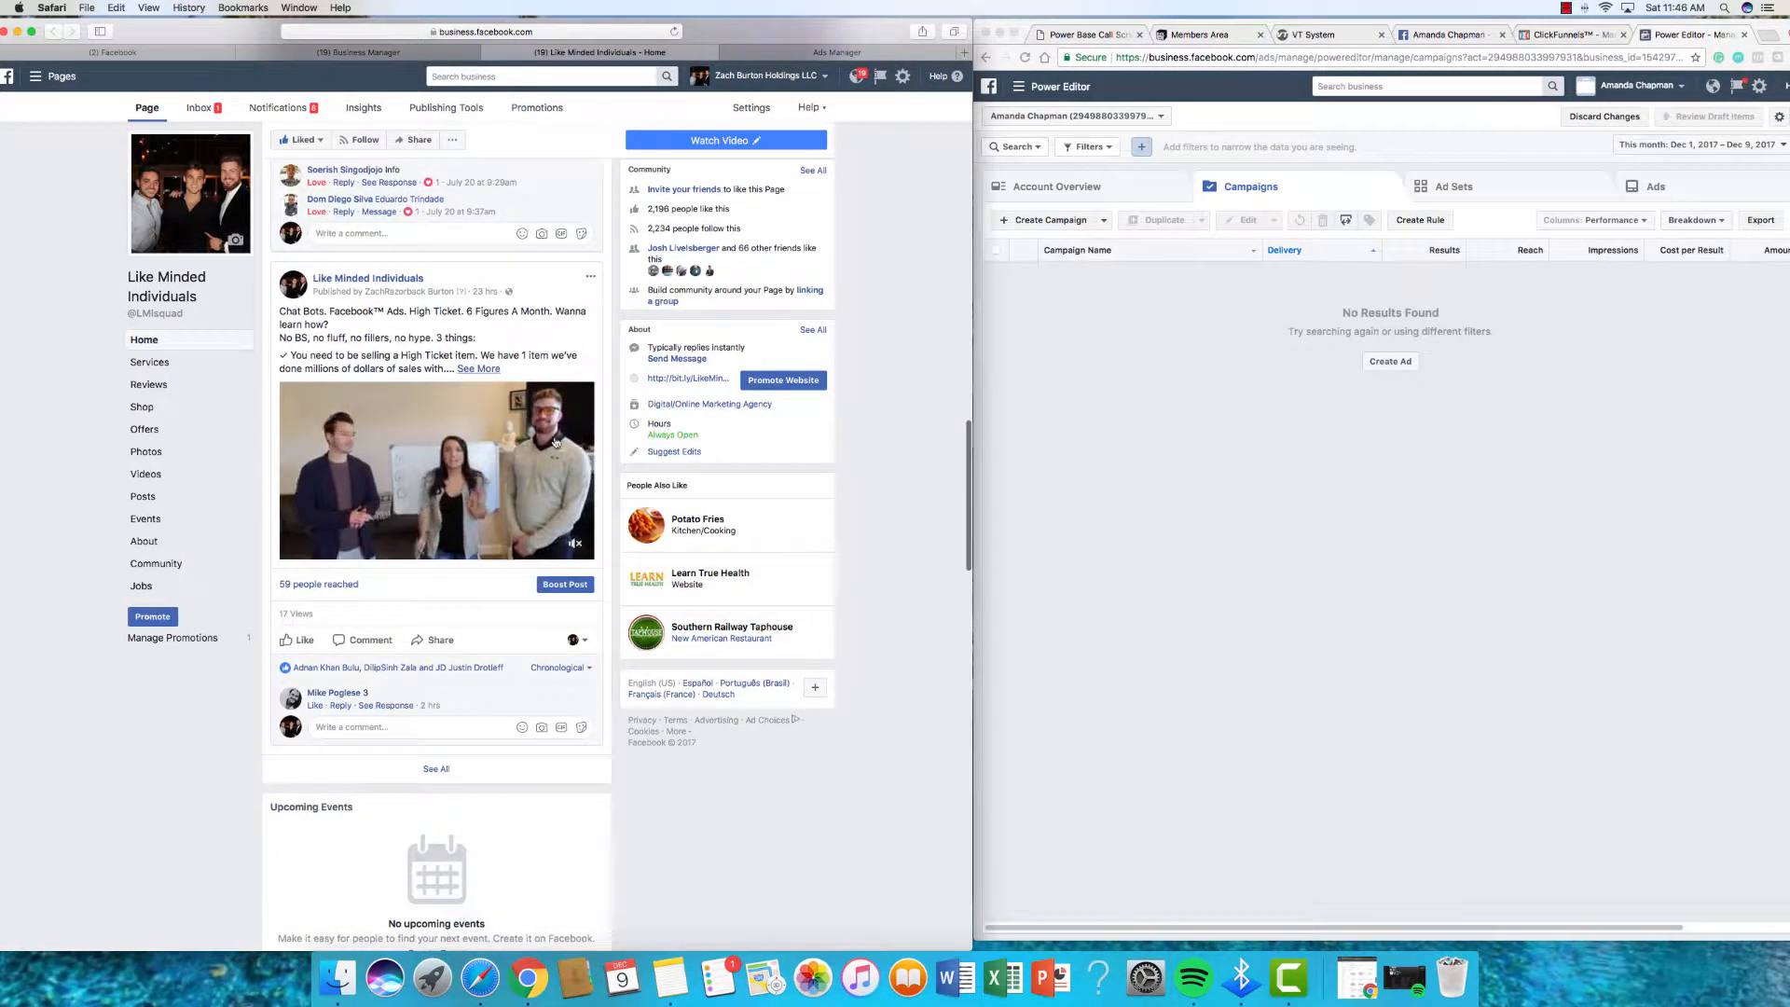
left_click(479, 378)
scroll(469, 471, "down", 1)
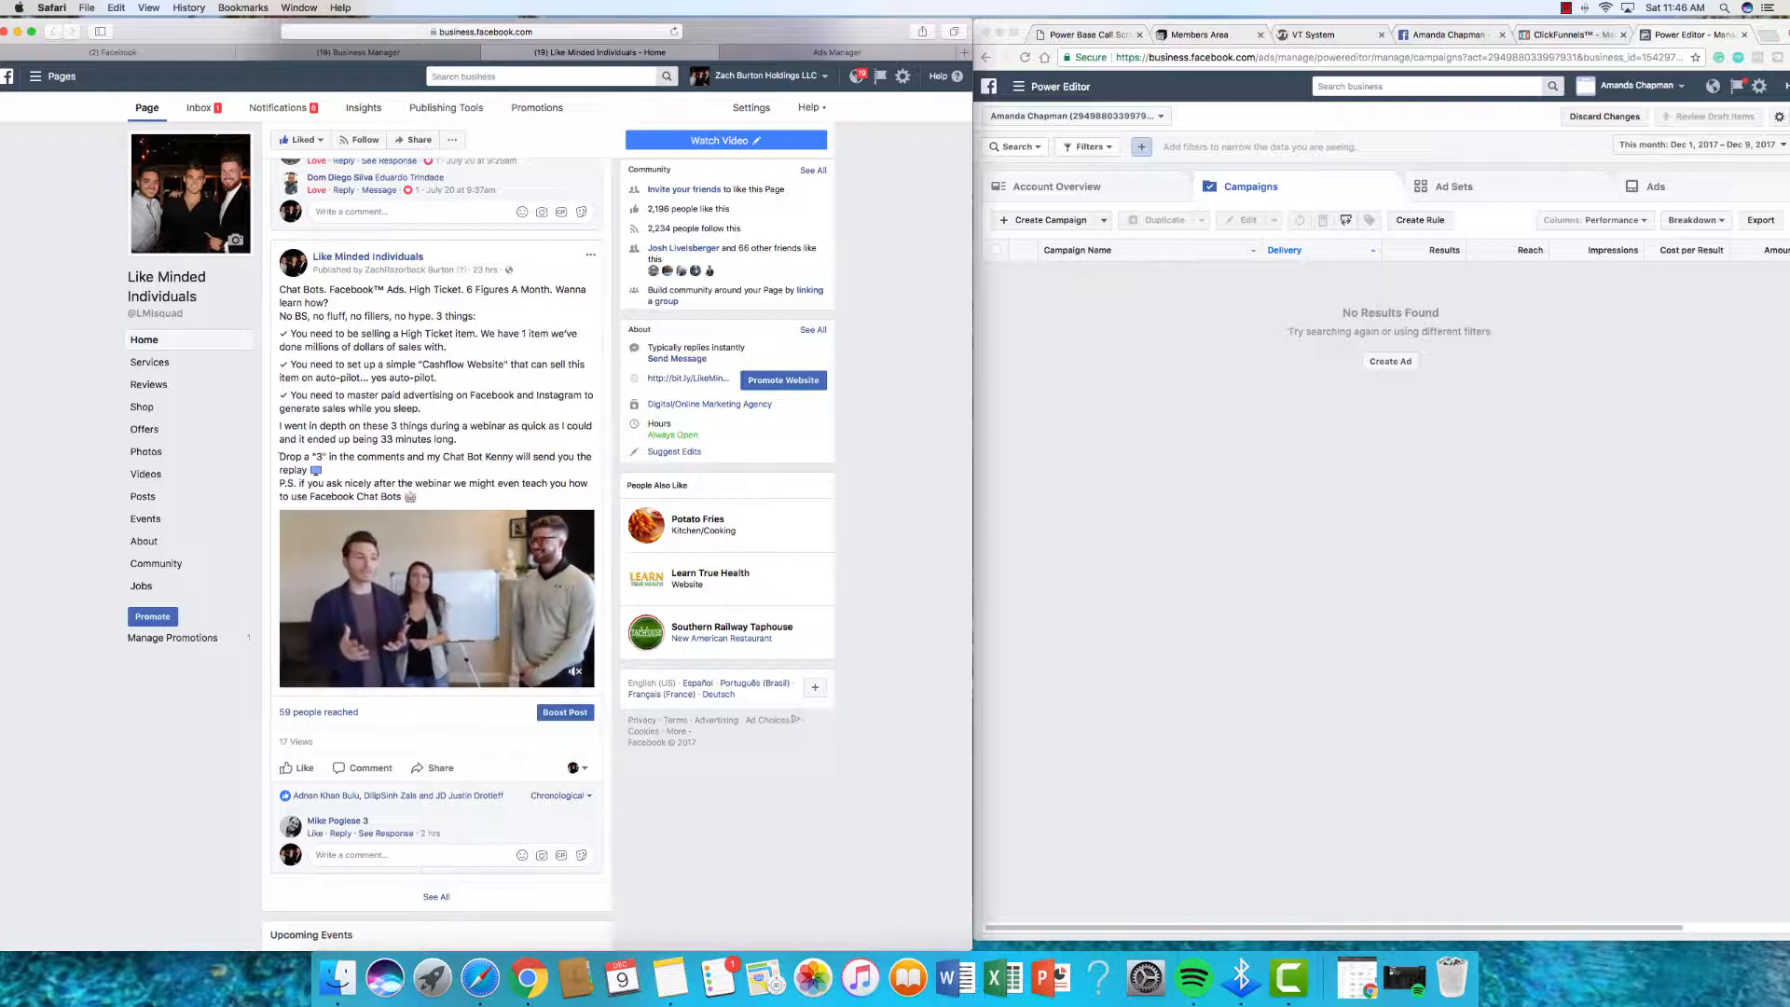
left_click_drag(280, 457, 525, 456)
left_click(527, 456)
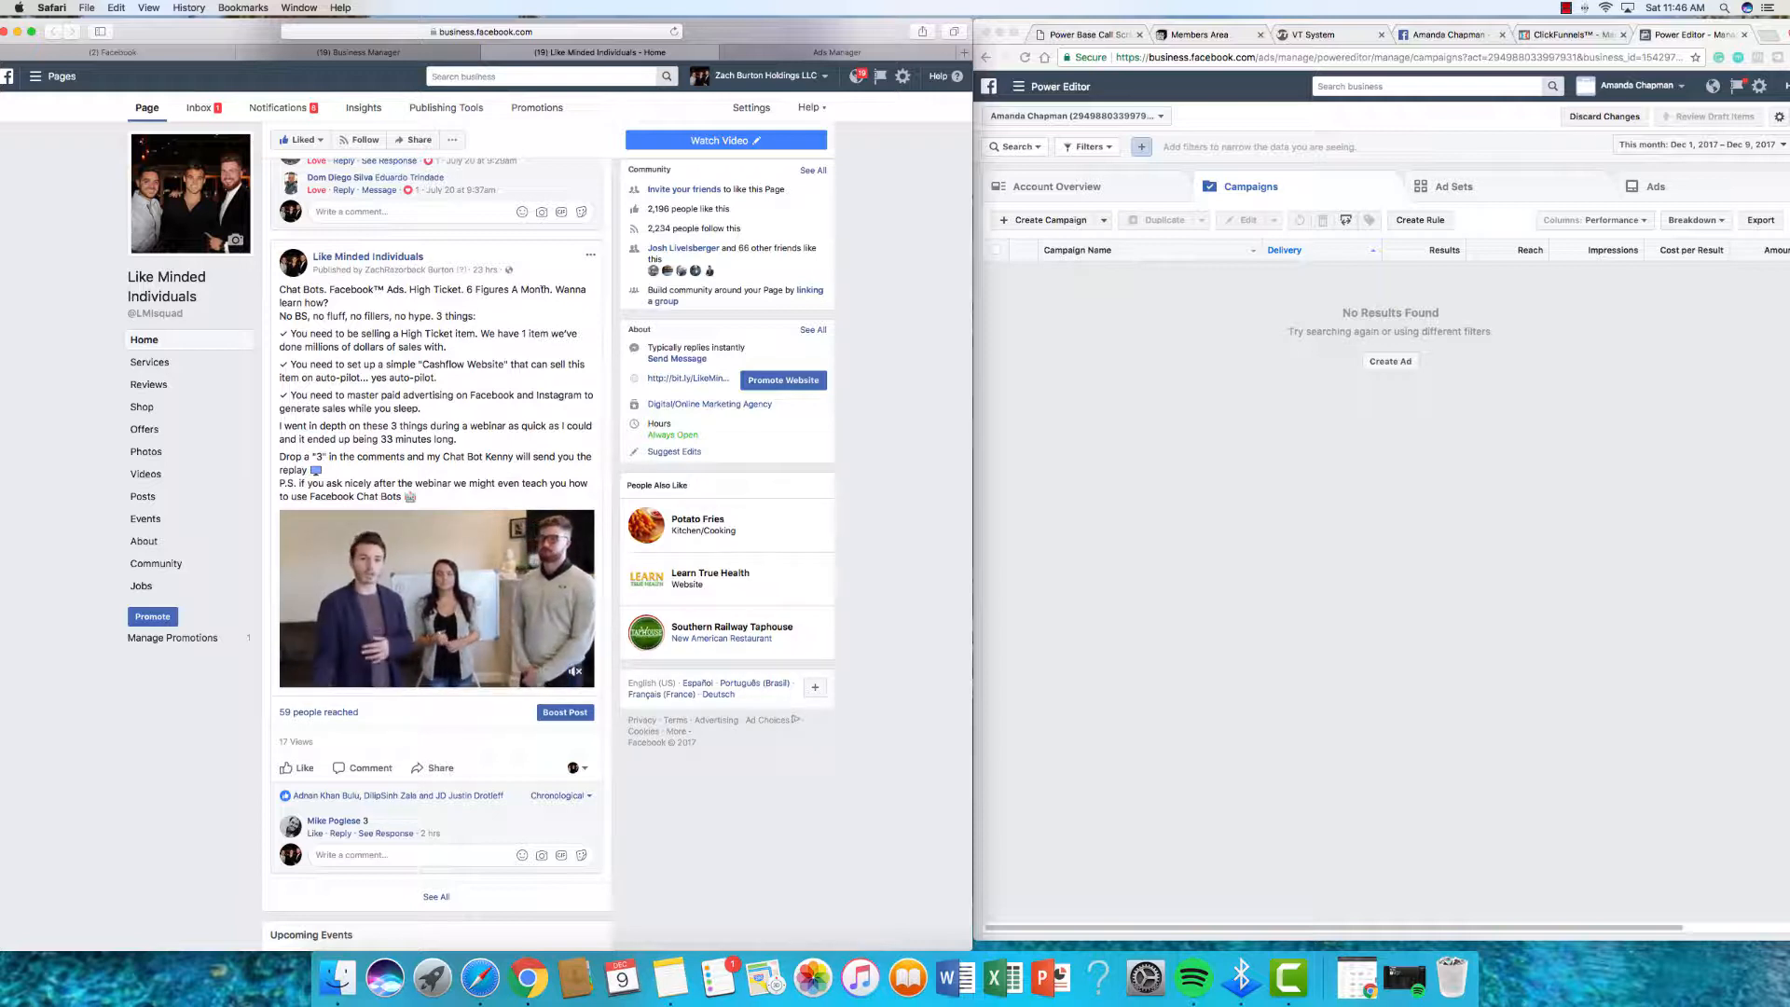
mouse_move(464, 290)
left_mouse_down()
mouse_move(551, 291)
mouse_move(447, 291)
left_mouse_up()
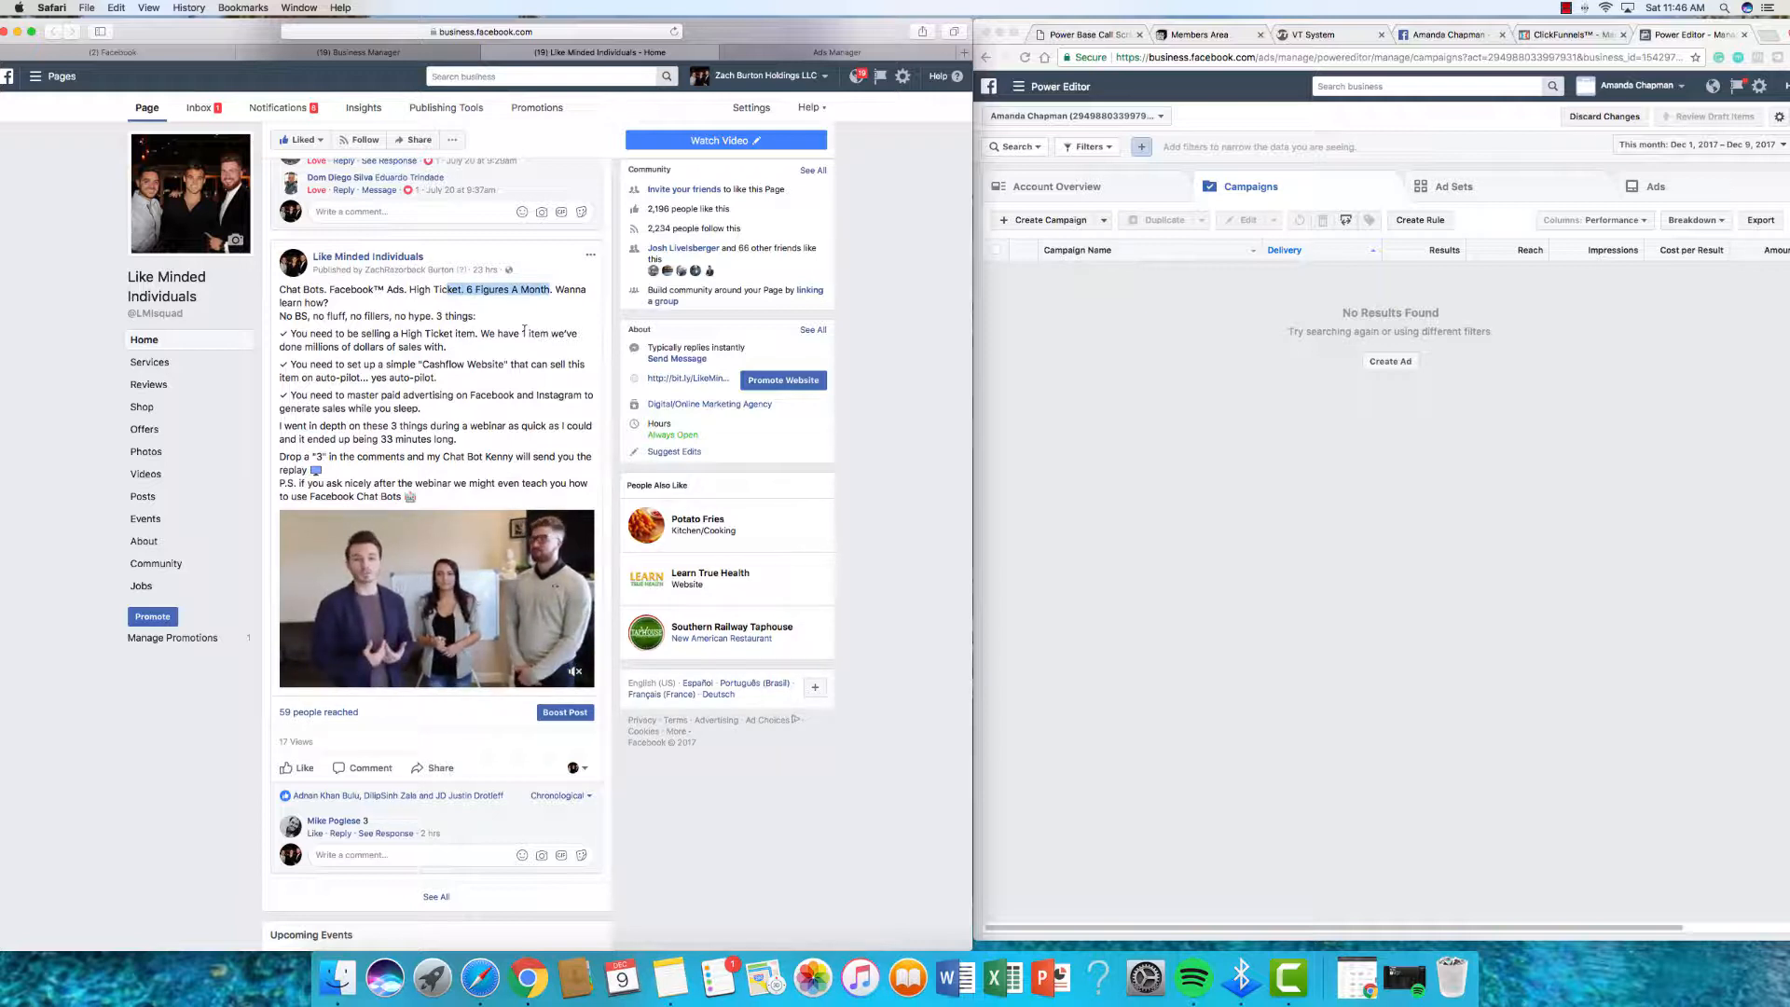
left_click(531, 299)
scroll(529, 417, "down", 2)
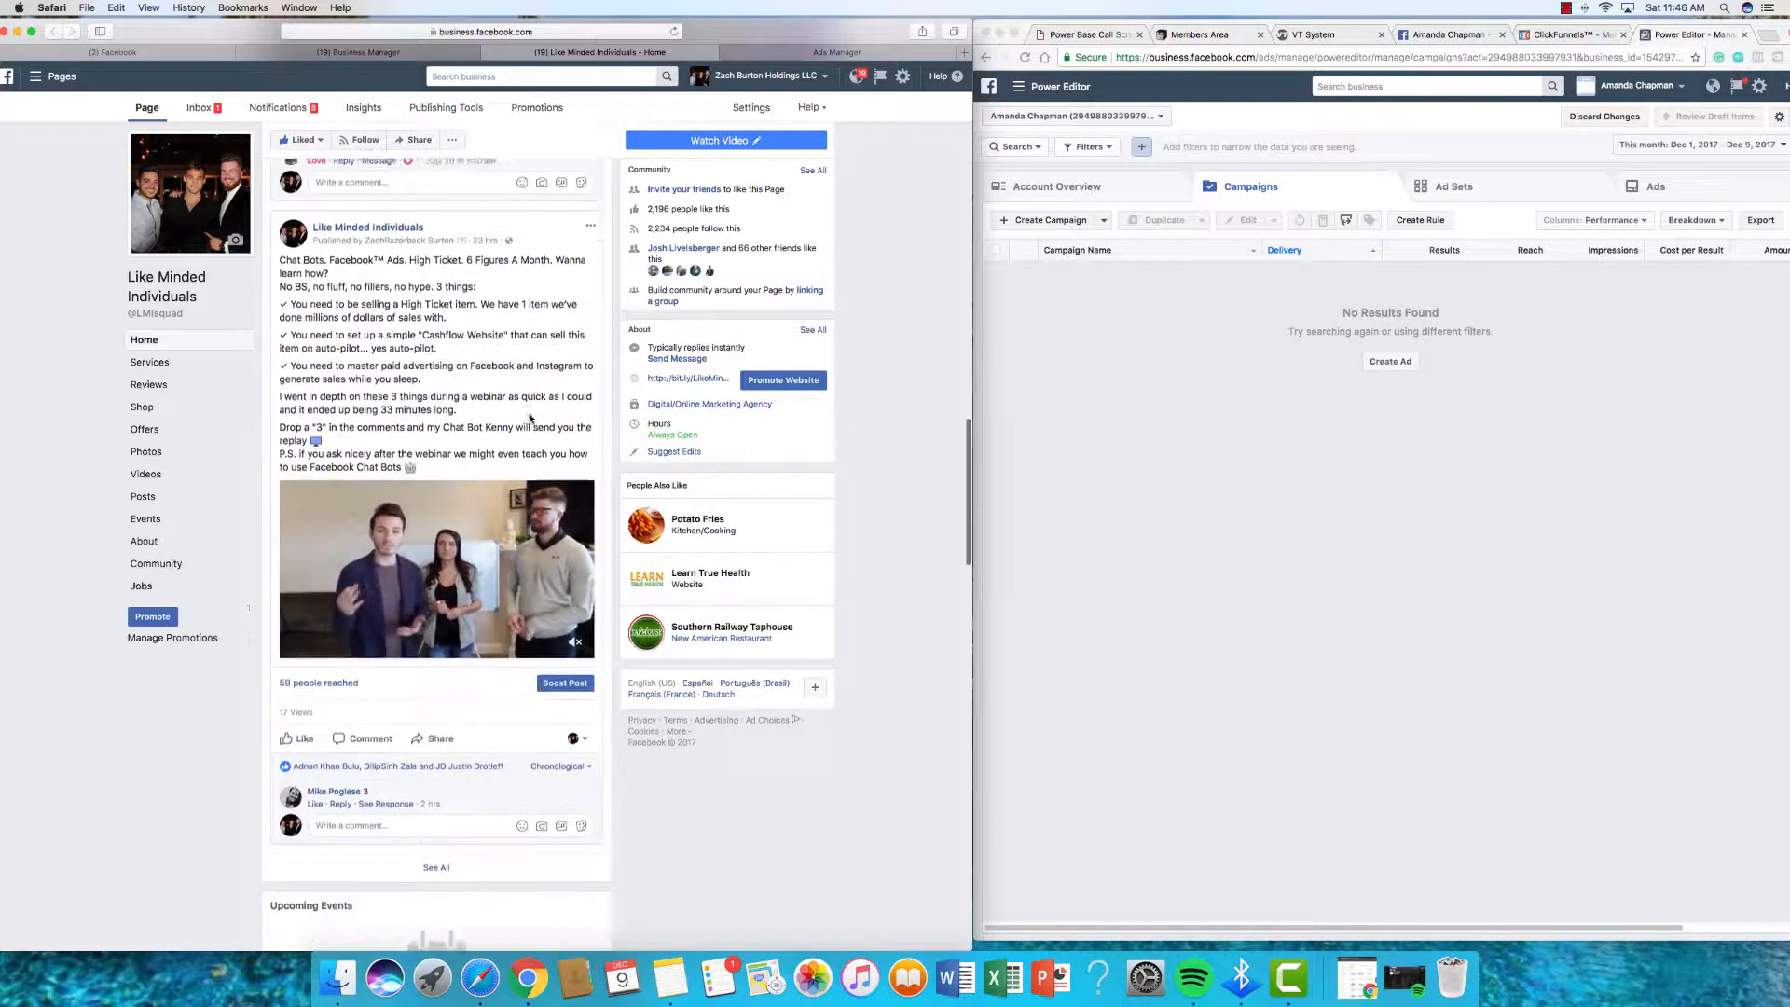
scroll(530, 416, "up", 2)
scroll(529, 417, "down", 1)
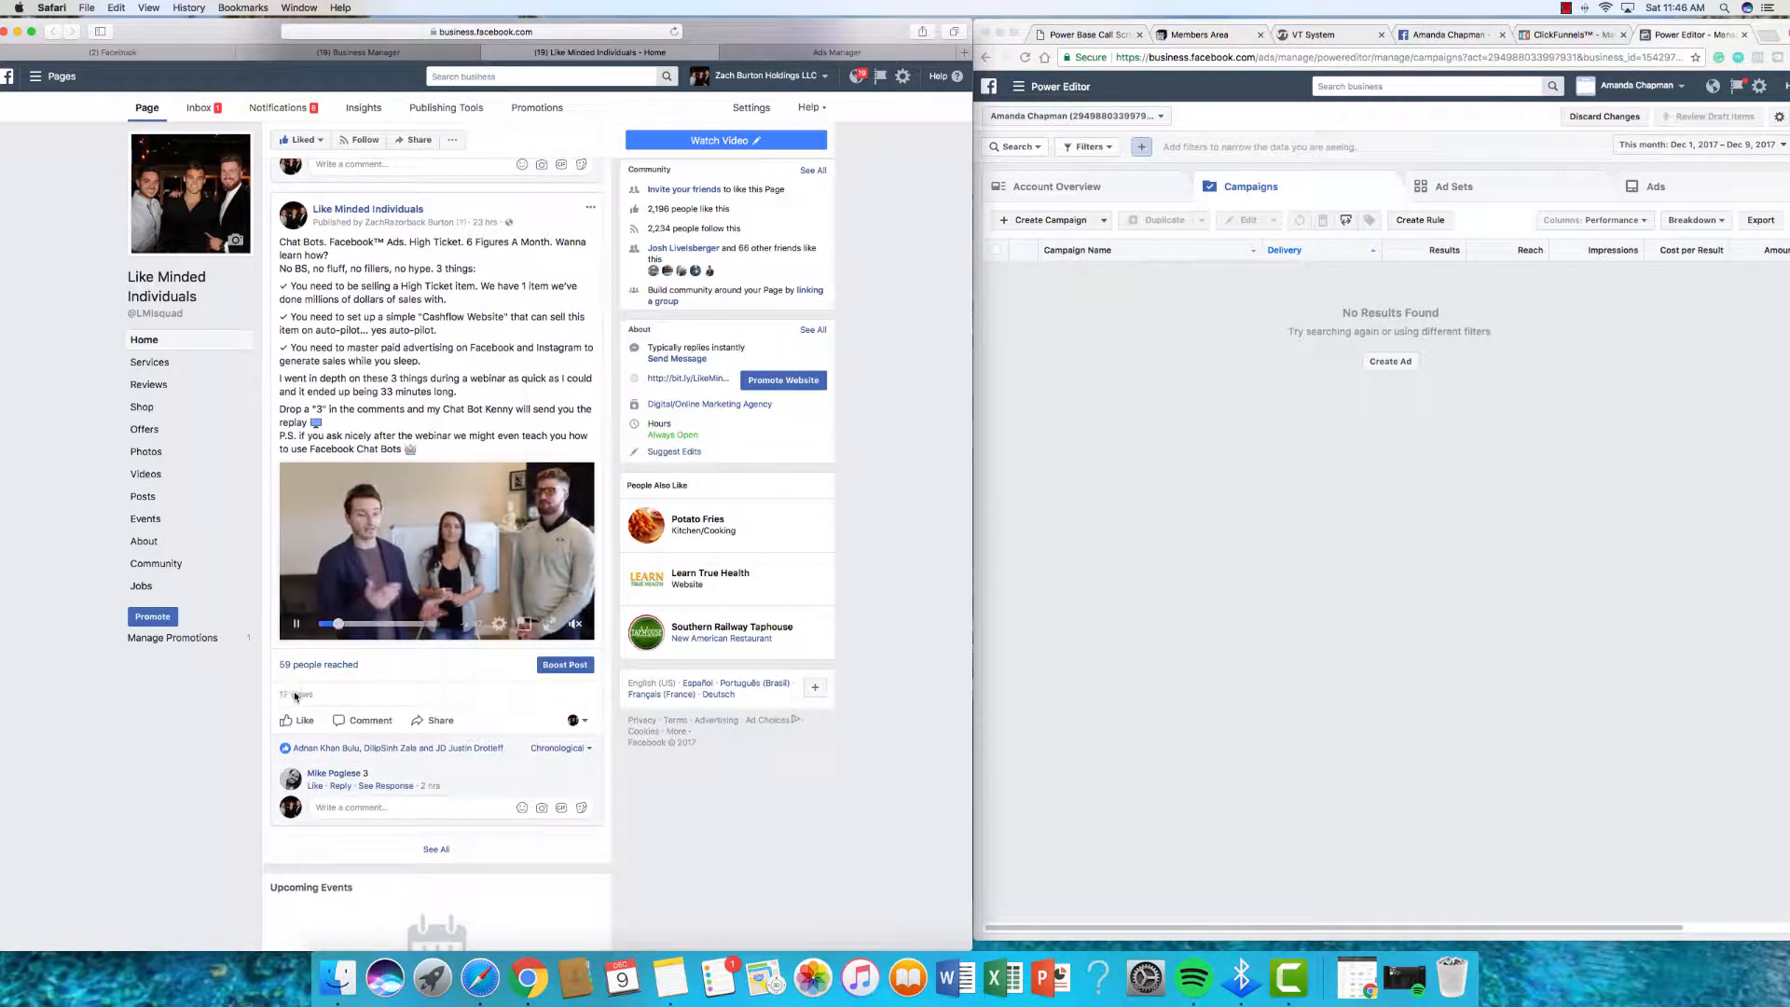
scroll(338, 783, "up", 1)
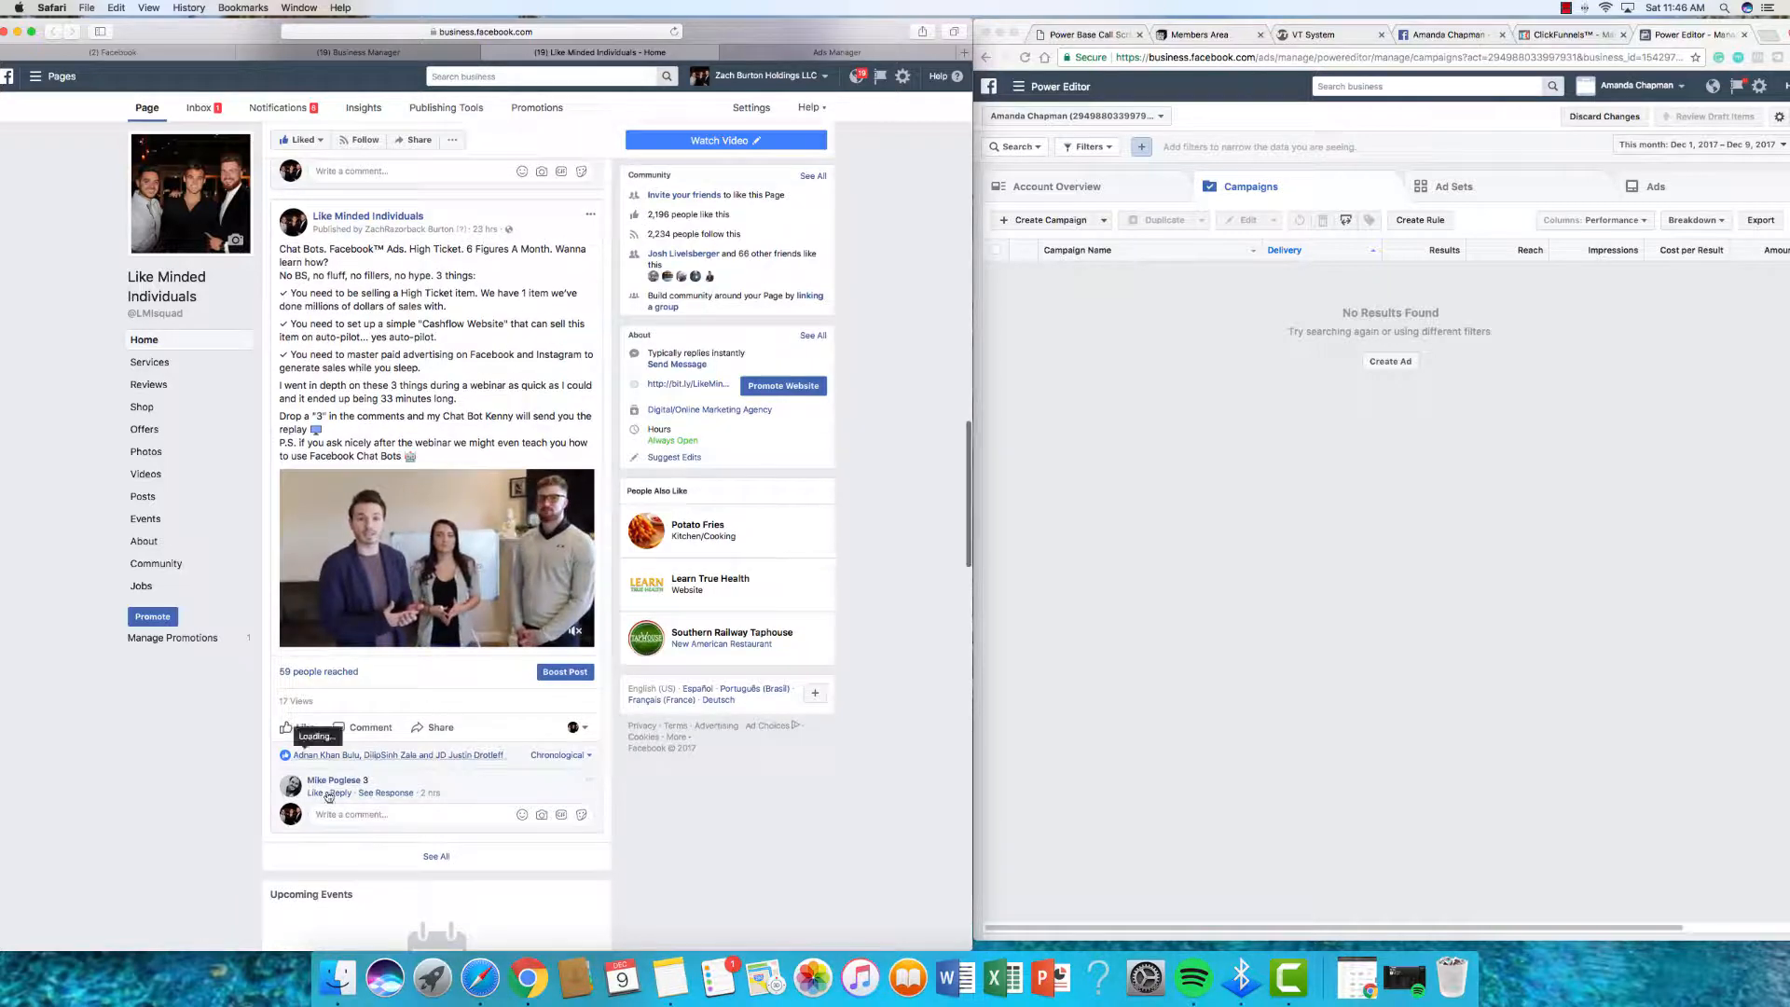
scroll(367, 766, "down", 1)
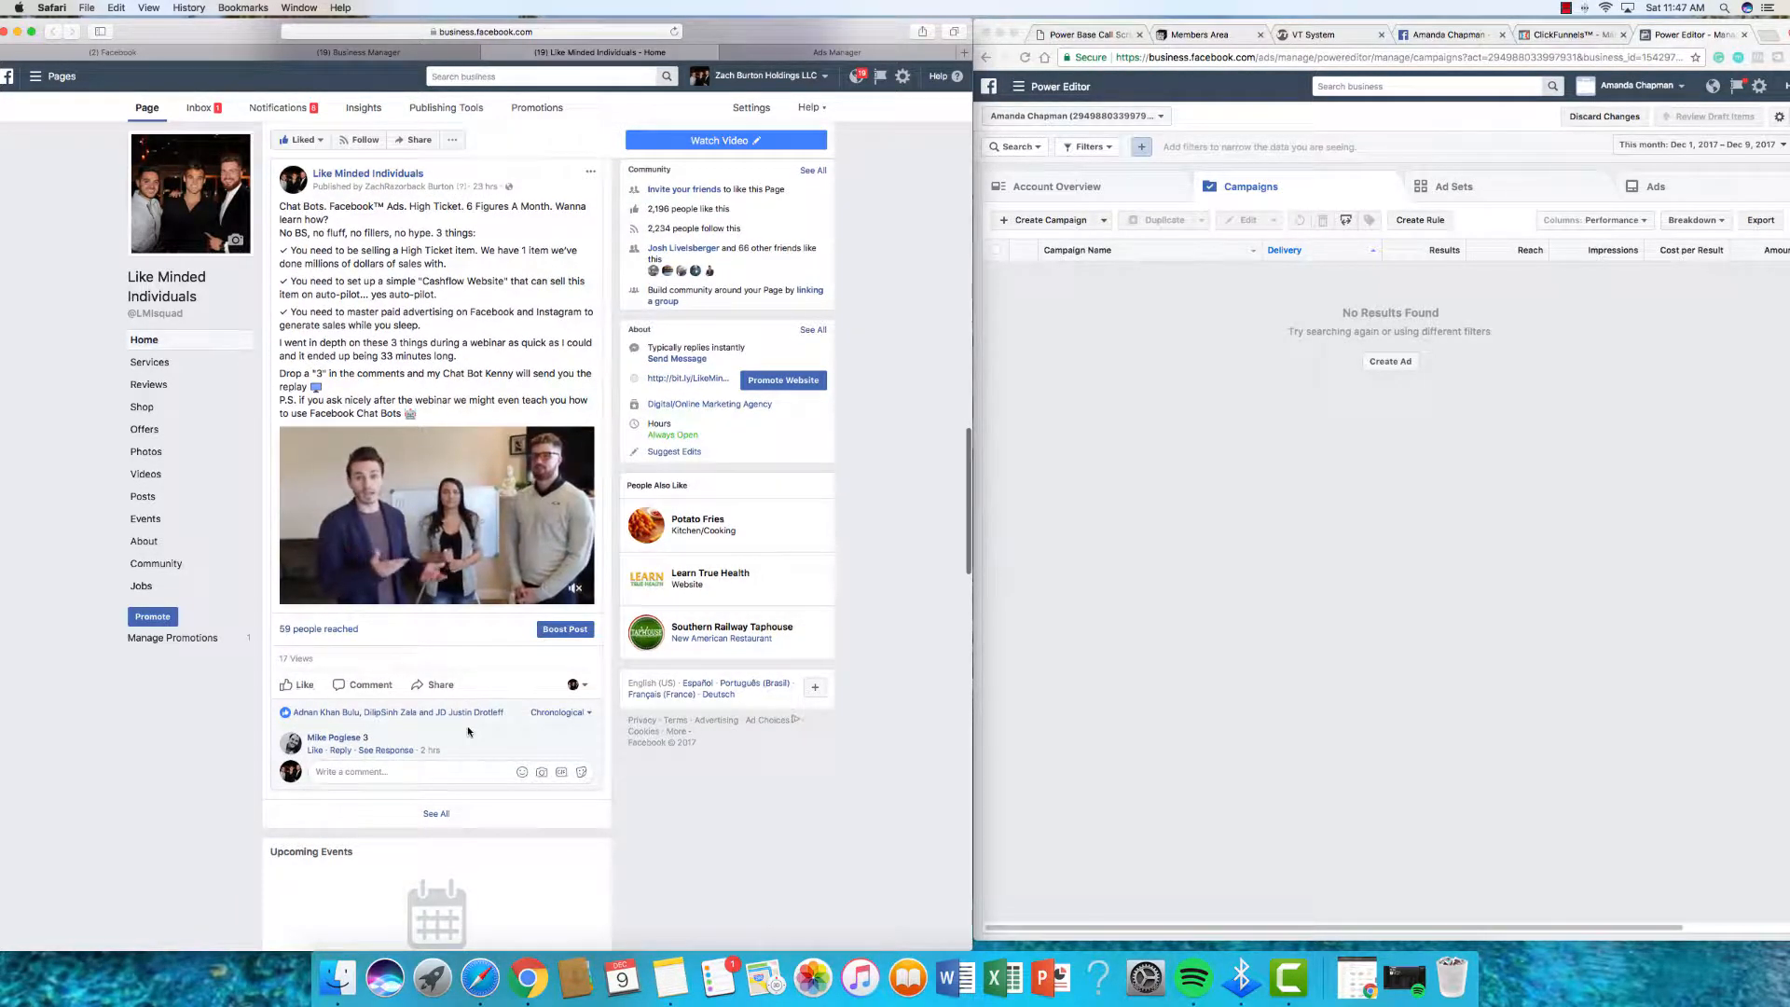
scroll(464, 718, "up", 1)
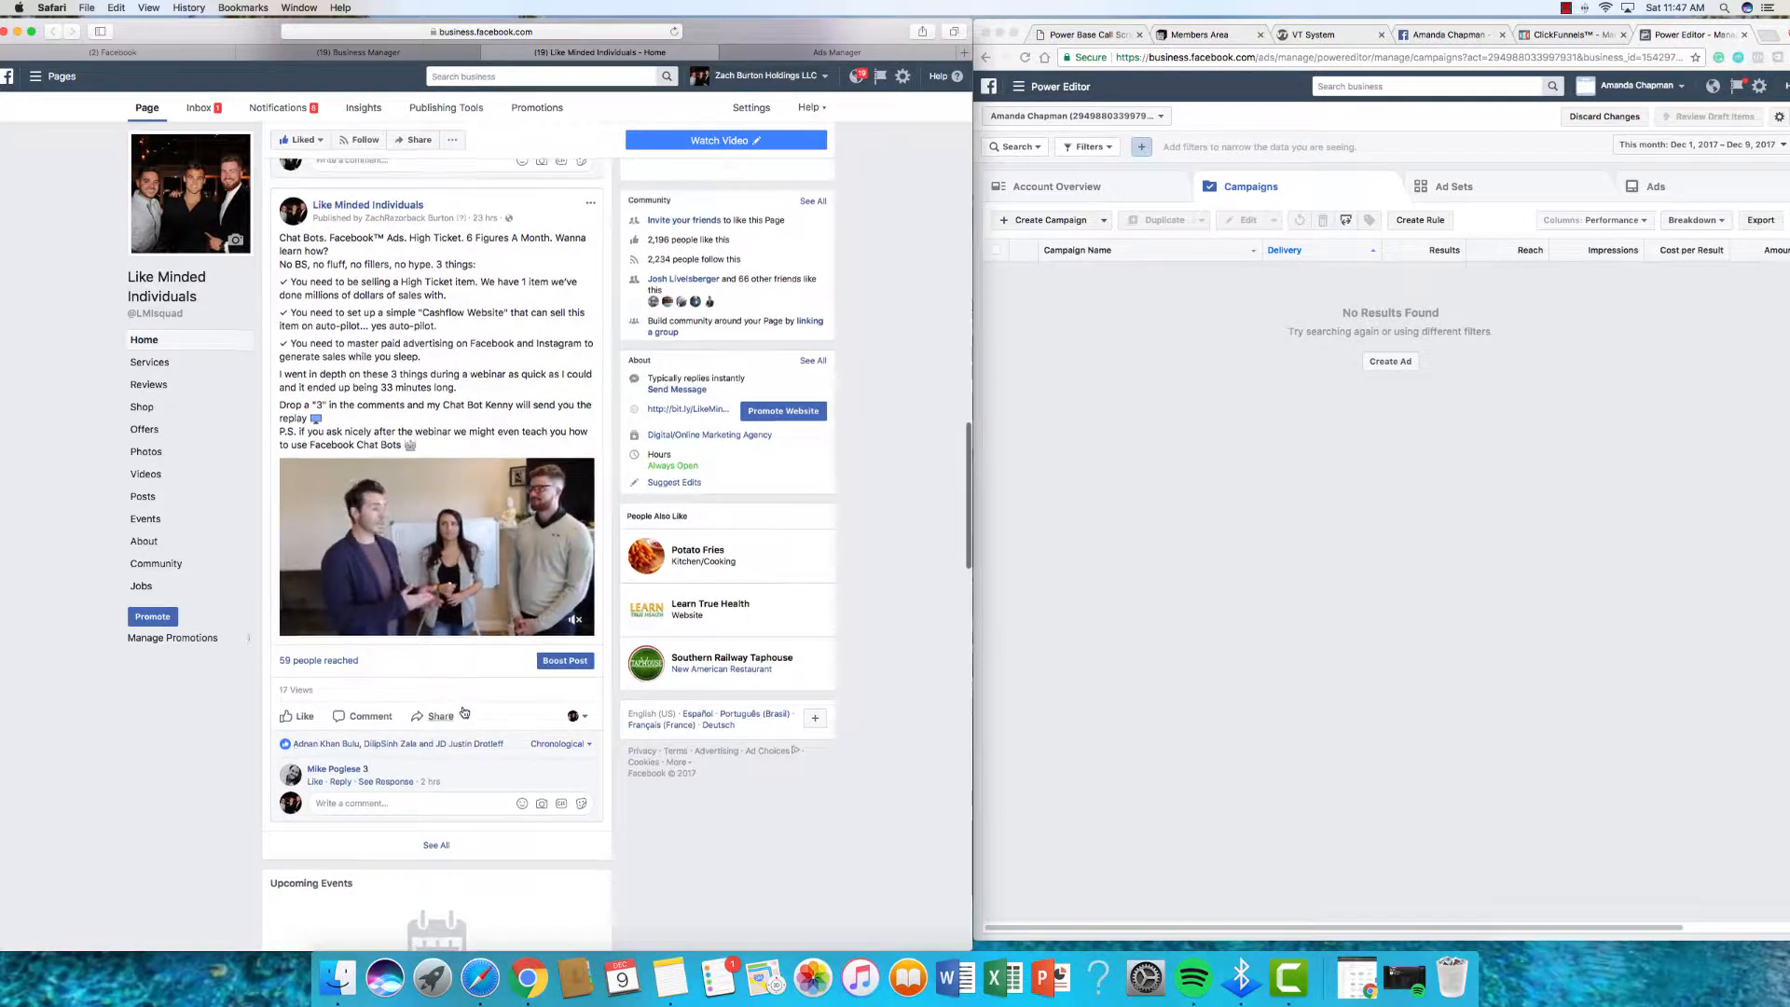
scroll(464, 714, "down", 1)
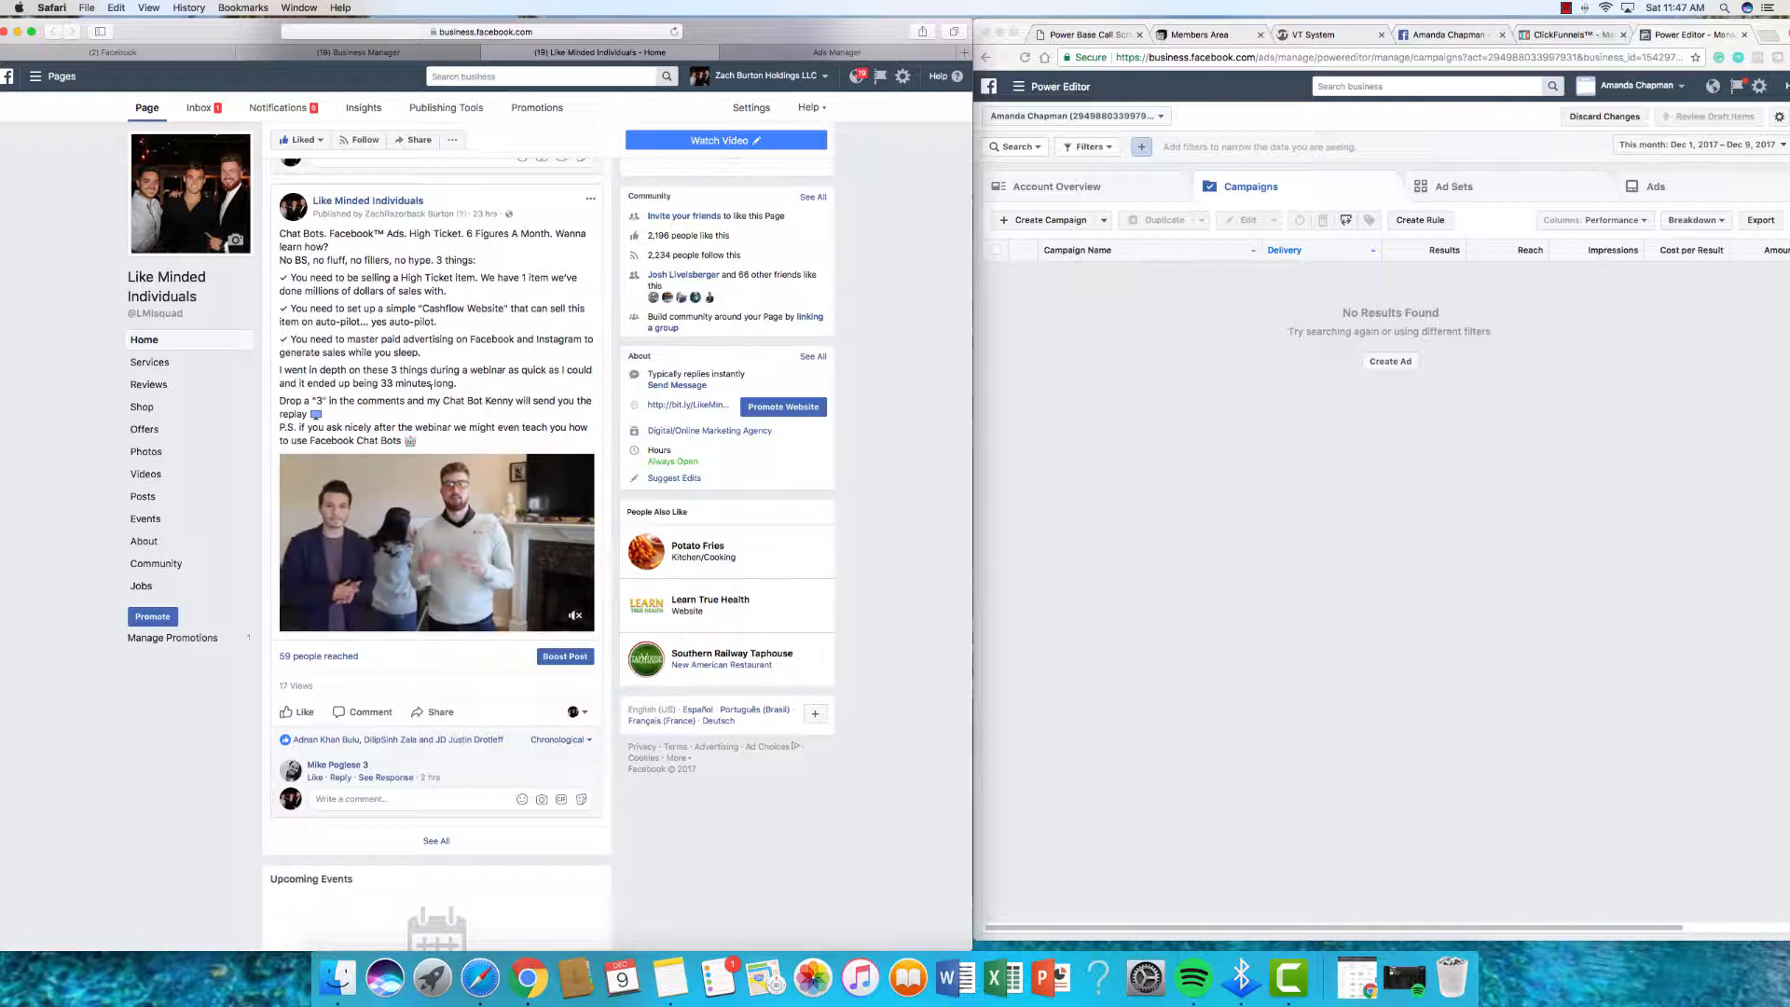
Step: Create a Traffic campaign named Chat Bot Post and continue to the ad set
left_click(797, 53)
left_click(567, 312)
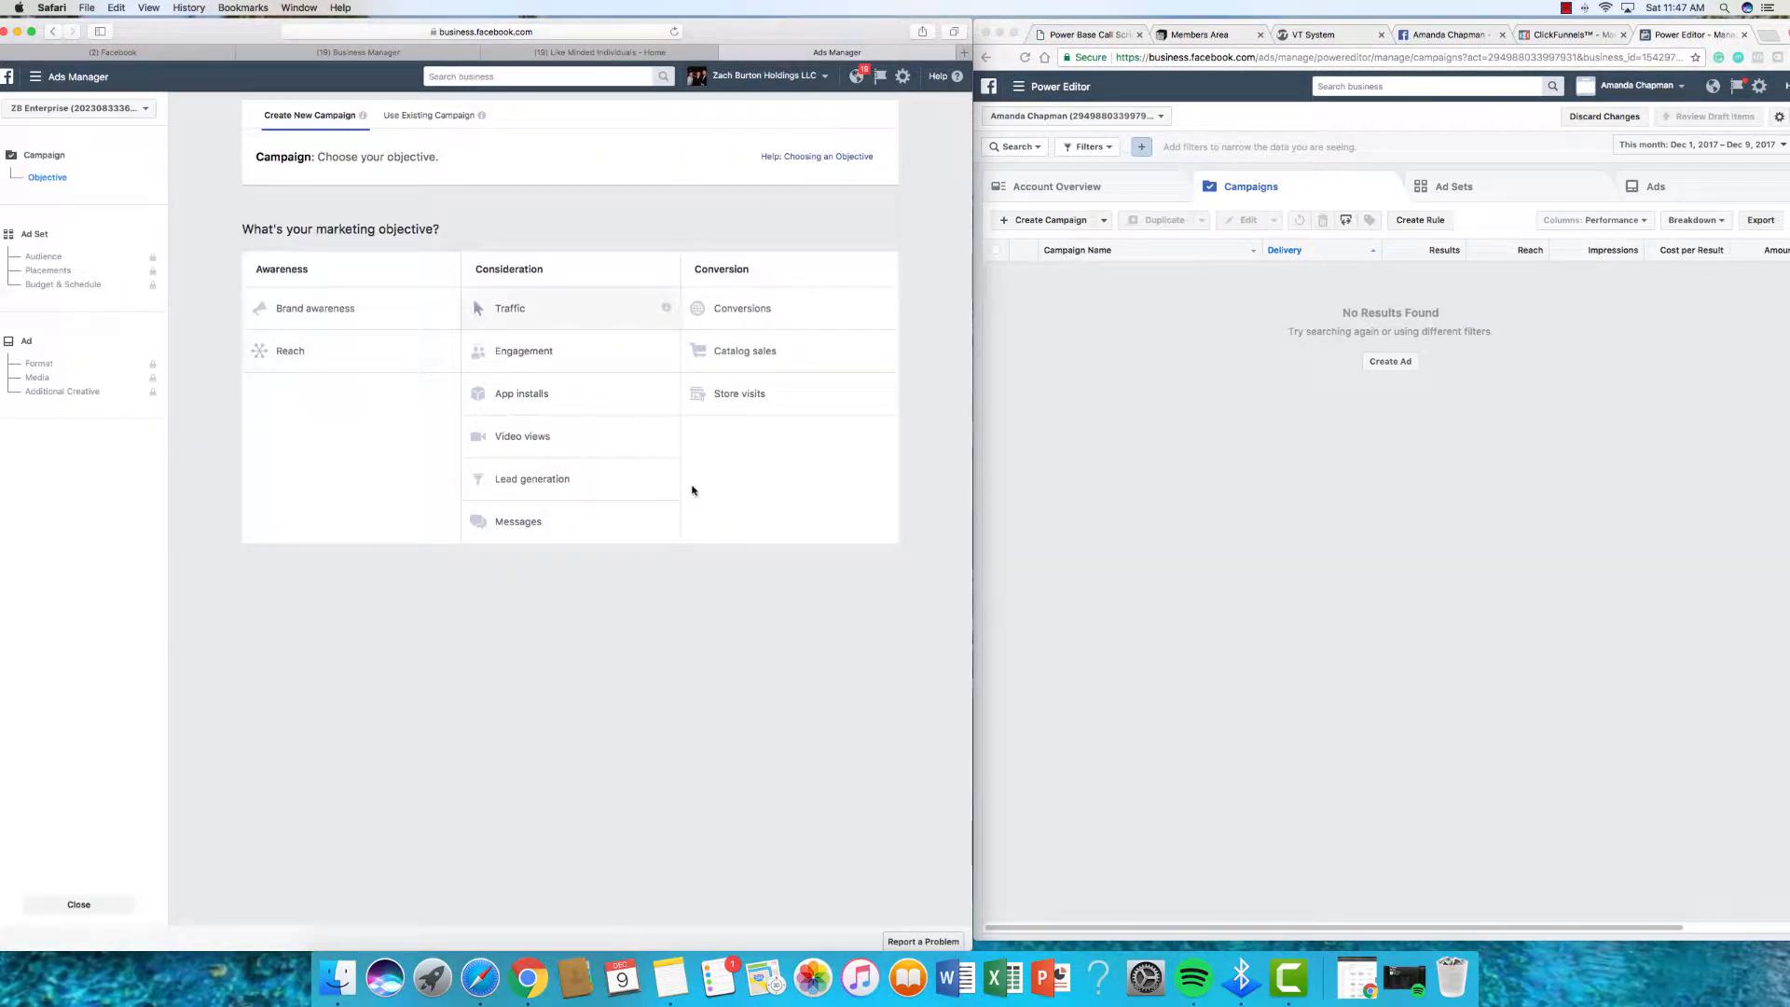
double_click(592, 747)
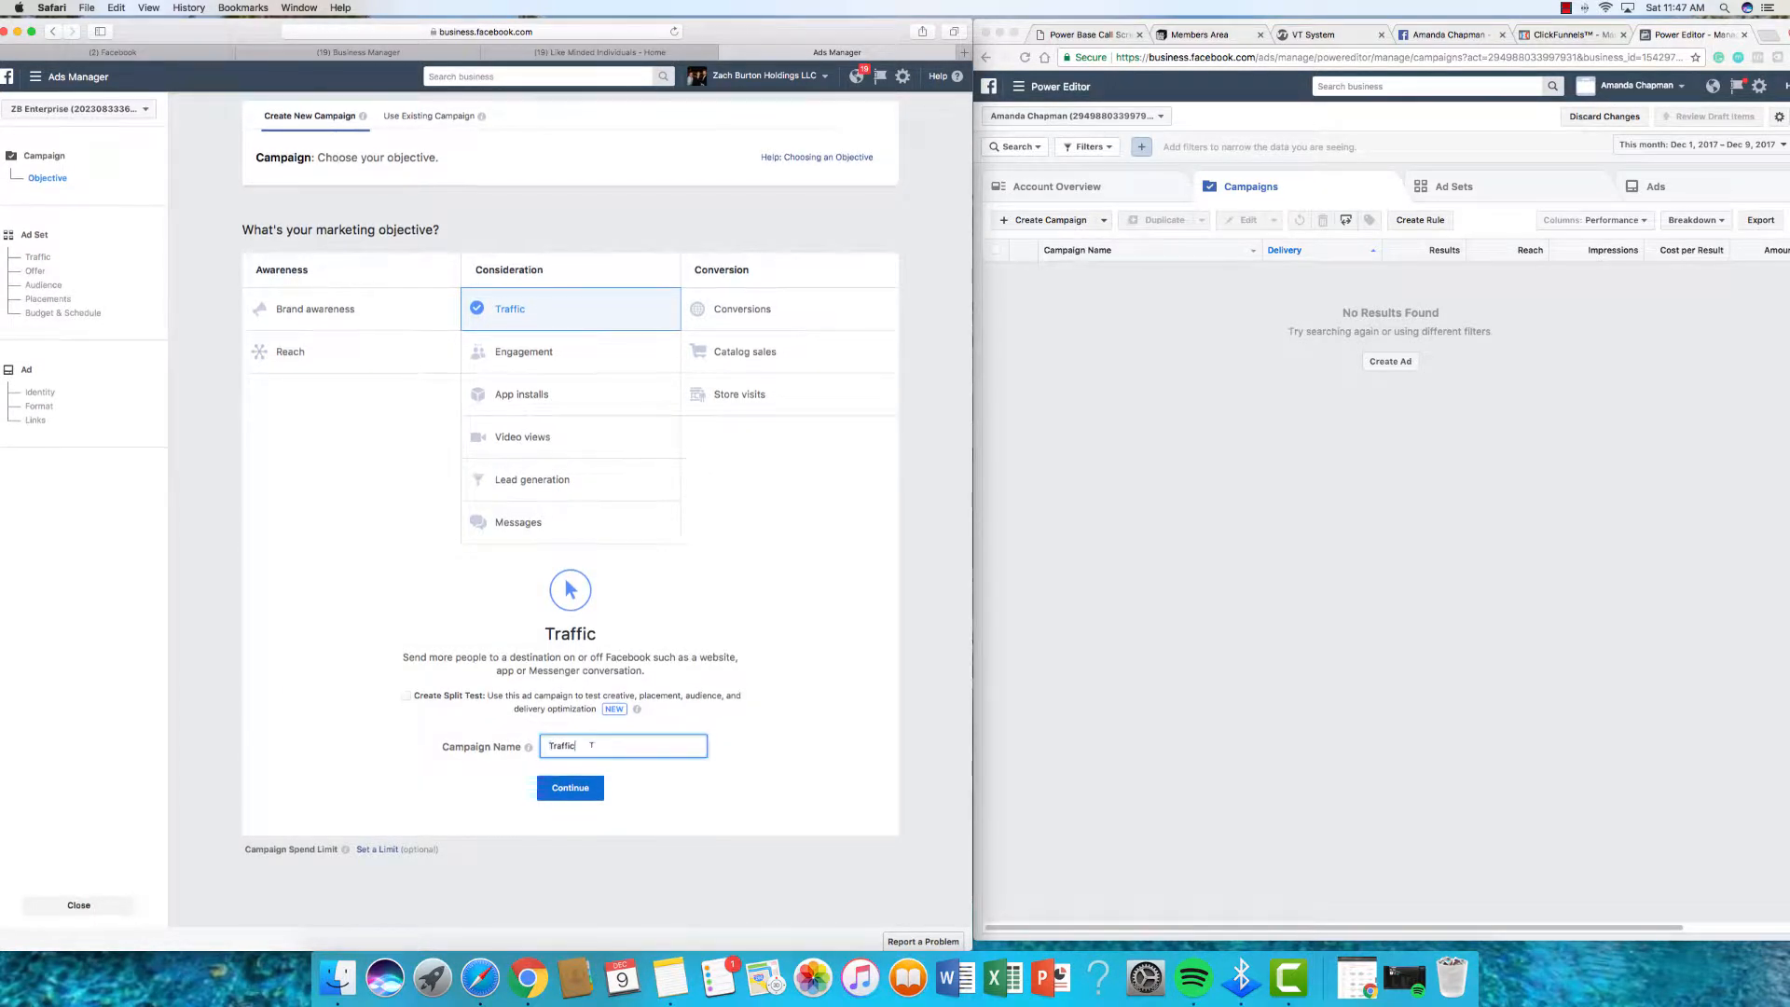
type("Chat Bot Post")
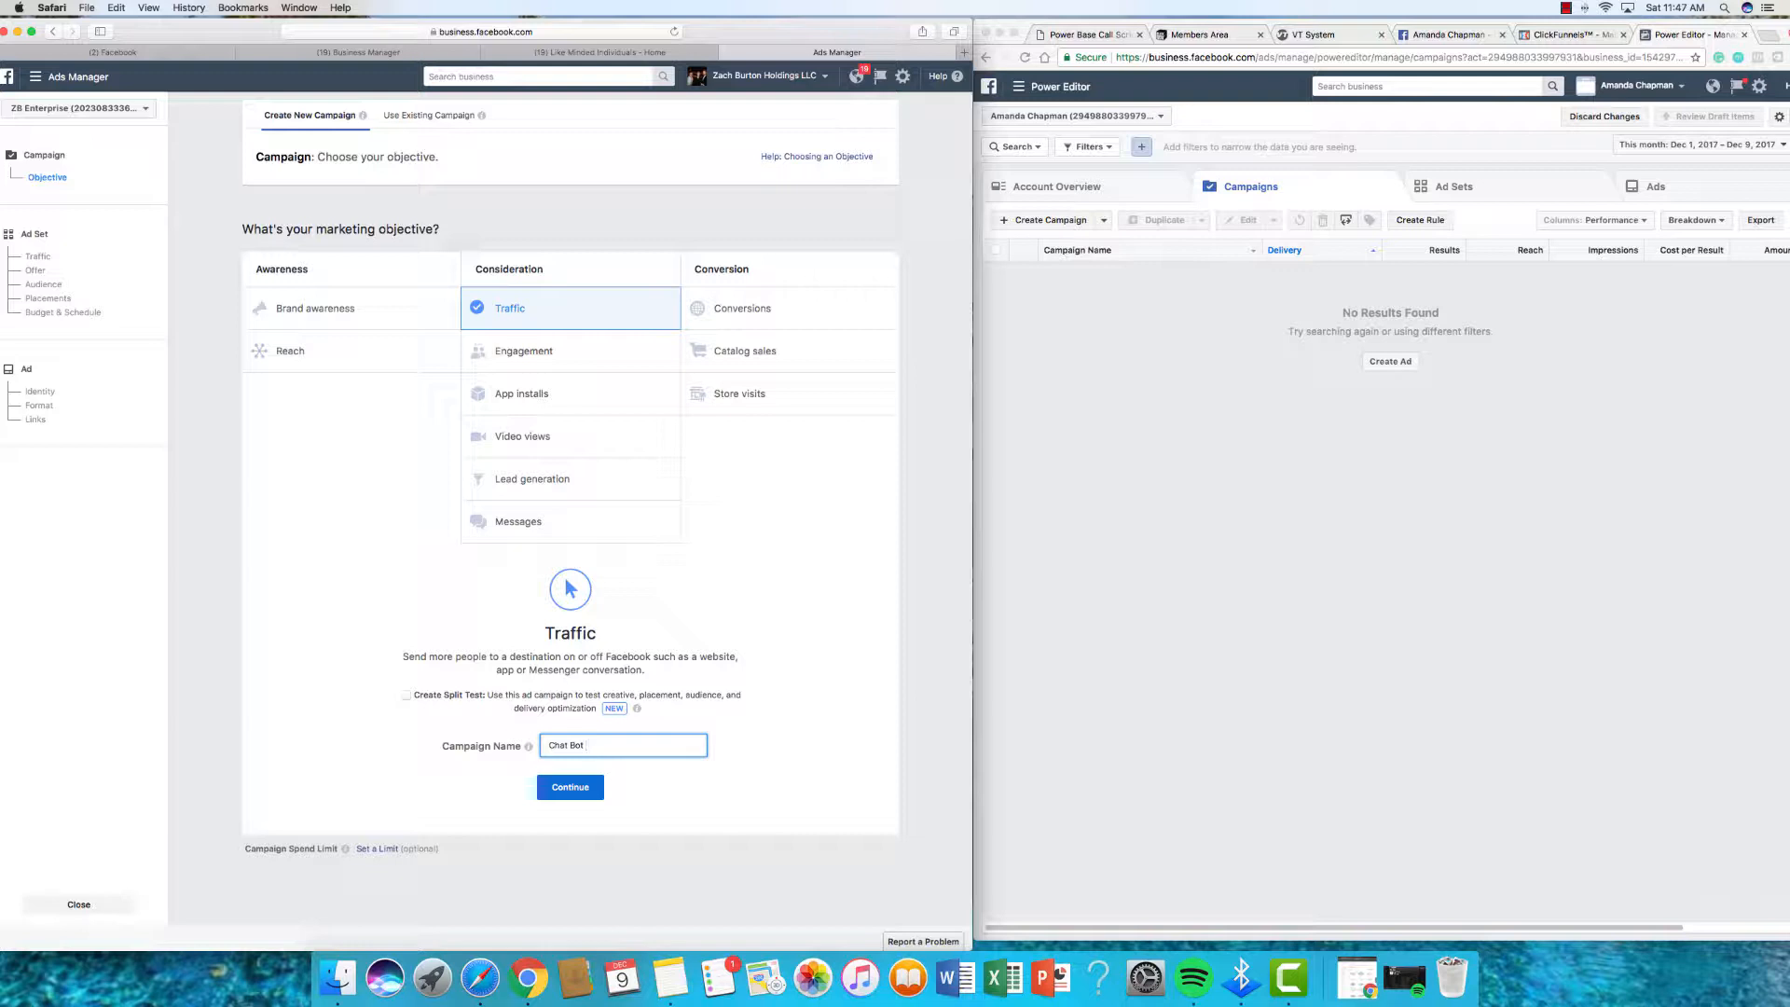
left_click(570, 787)
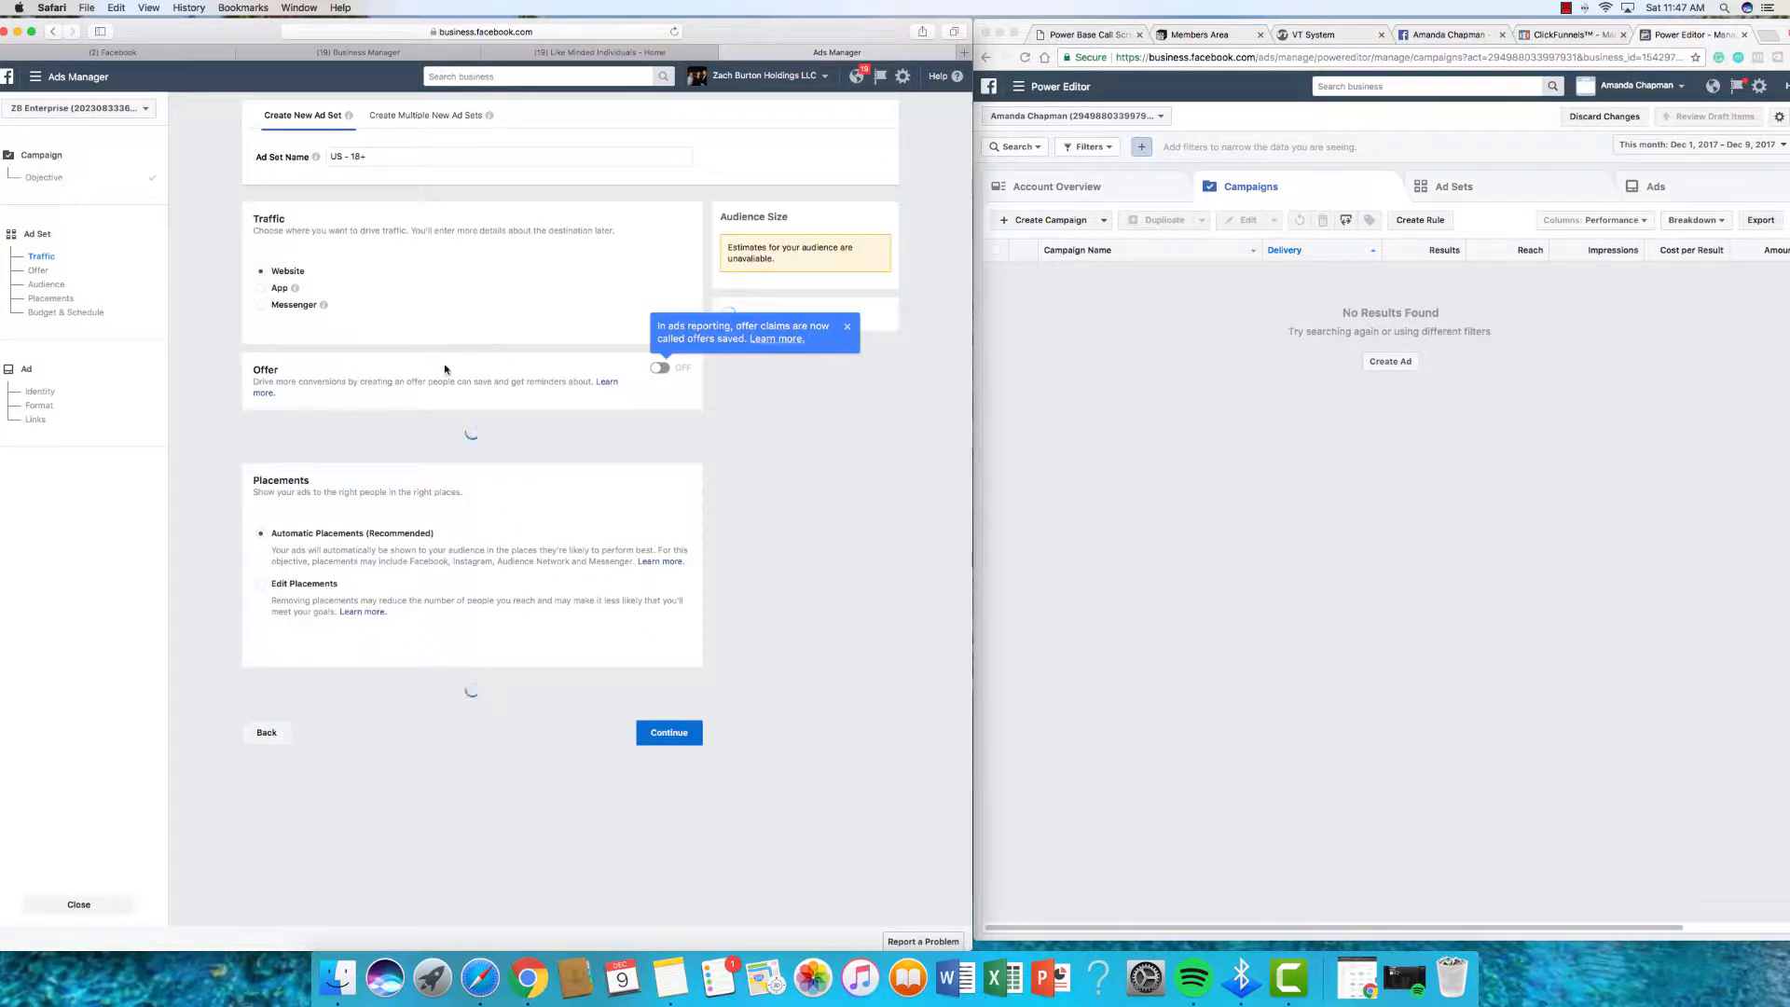
Step: Rename the ad set to Chatty Botty
left_click(421, 148)
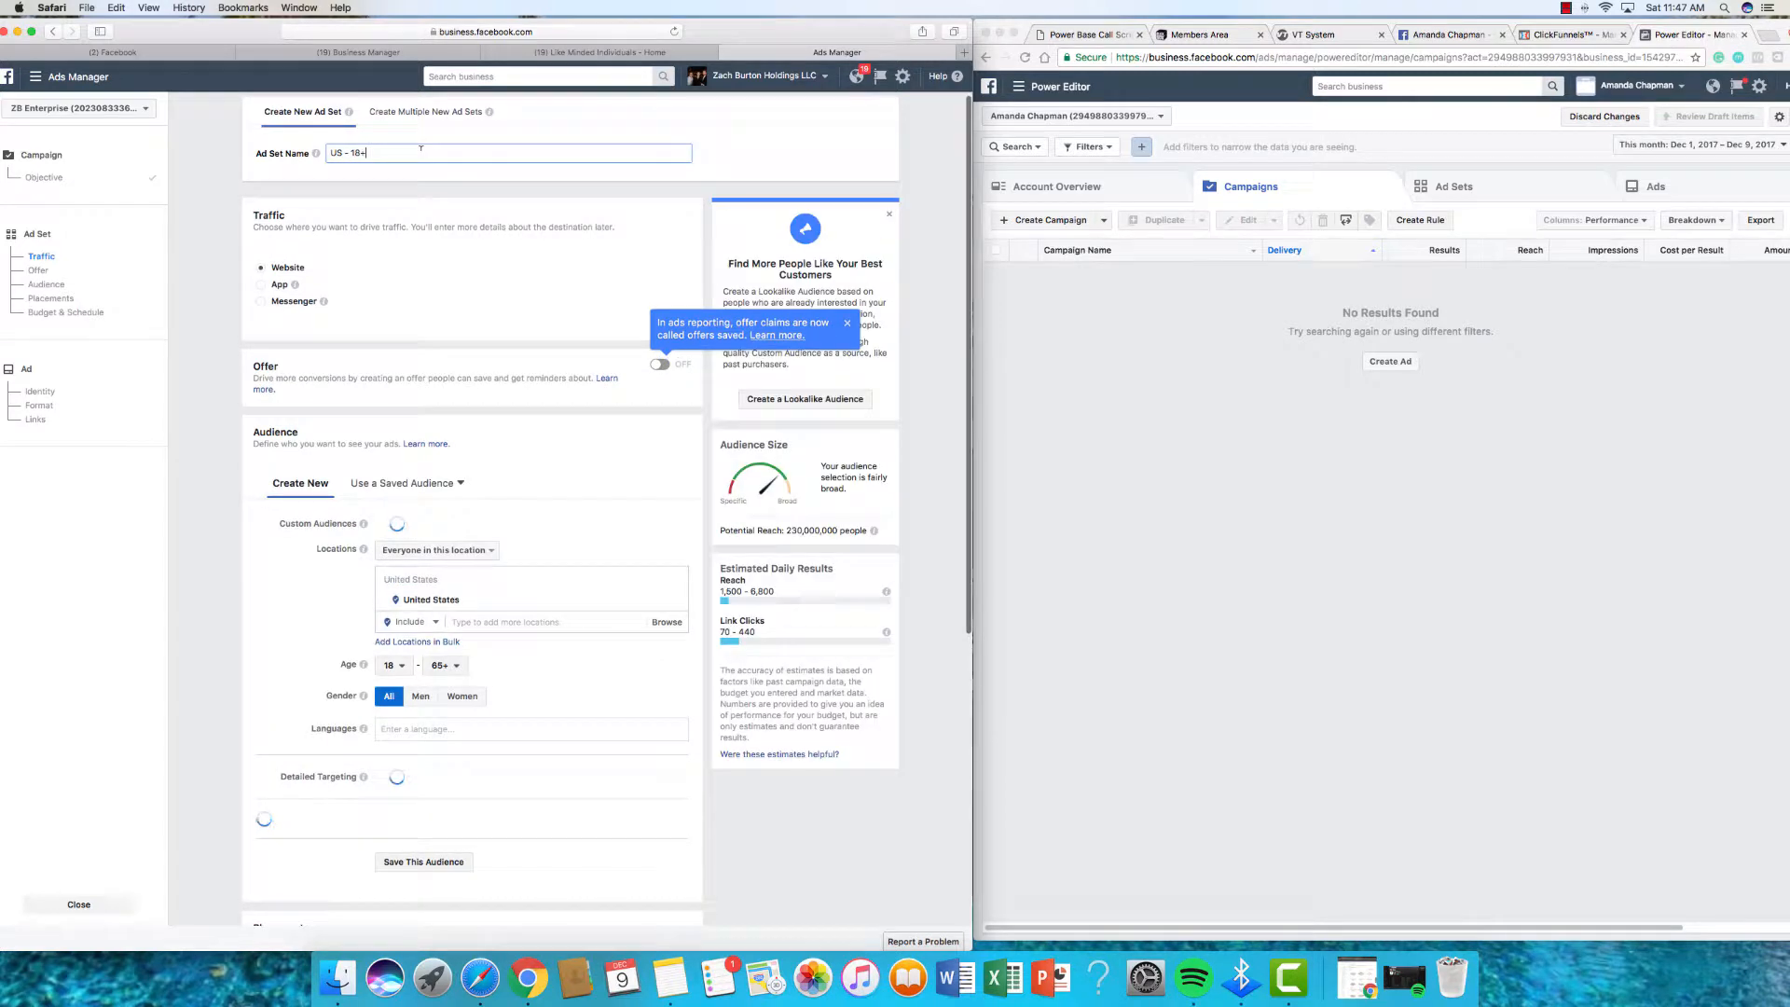
key("super+a")
type("Chaty")
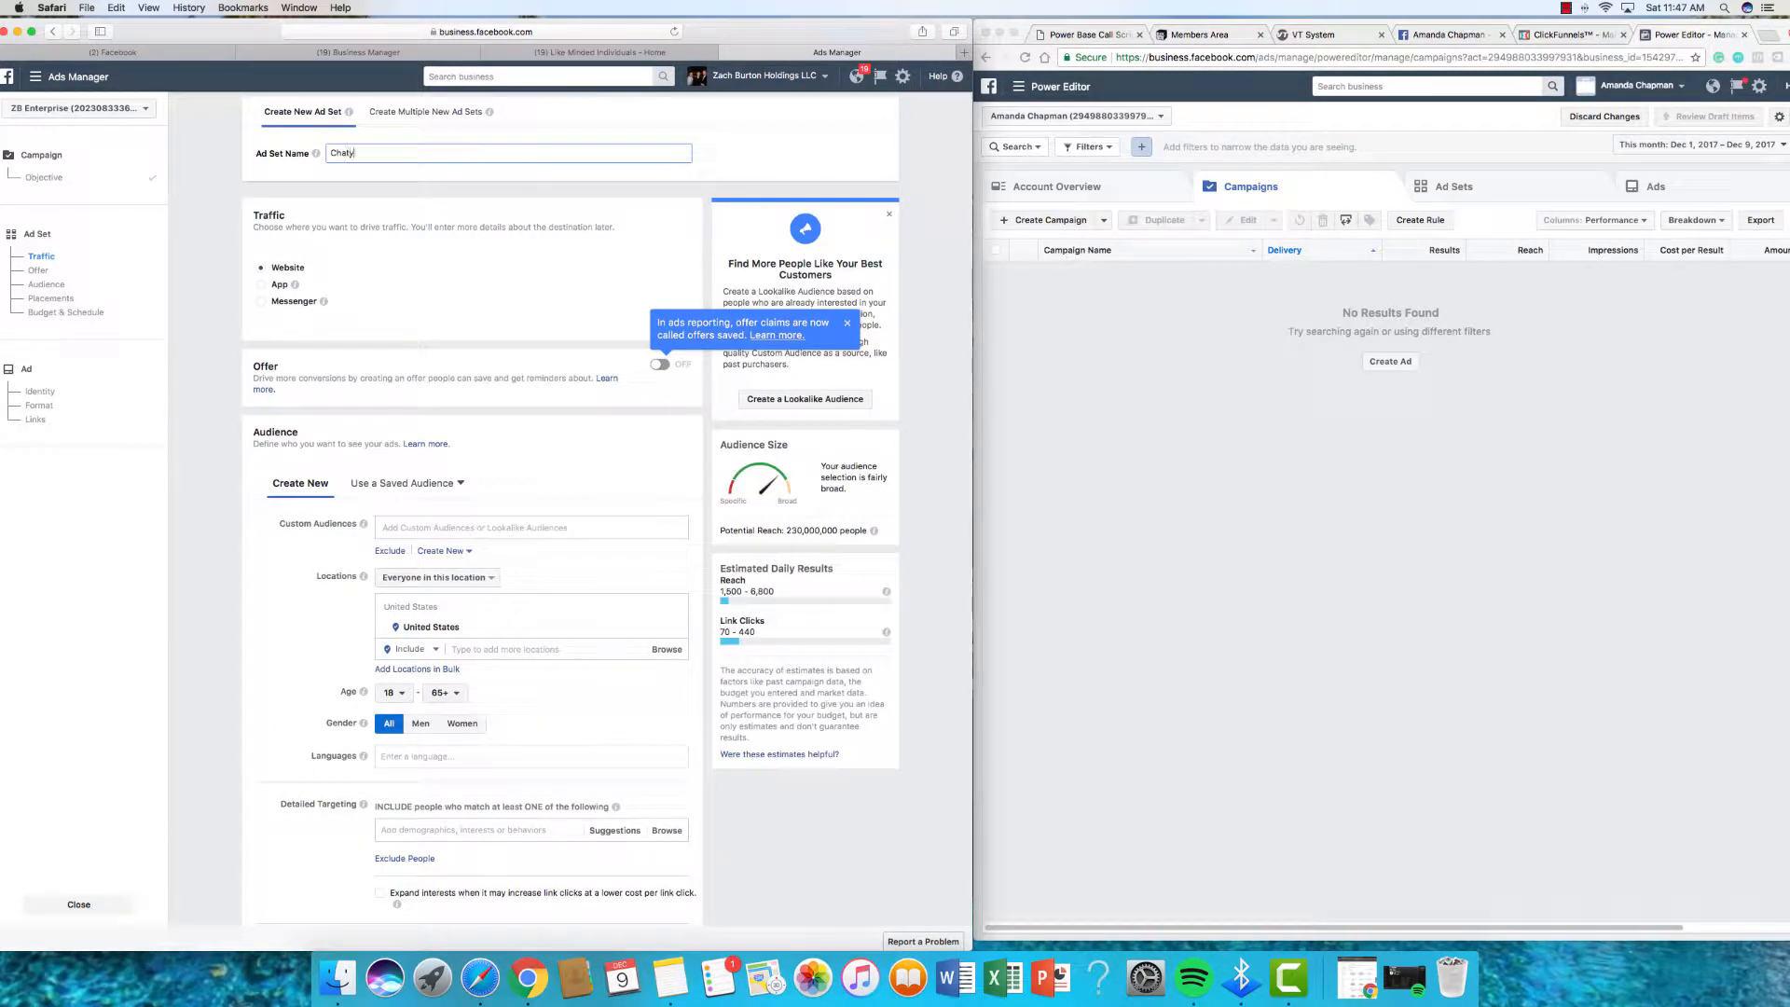
type("ty")
key("BackSpace")
key("BackSpace")
key("BackSpace")
scroll(443, 328, "down", 5)
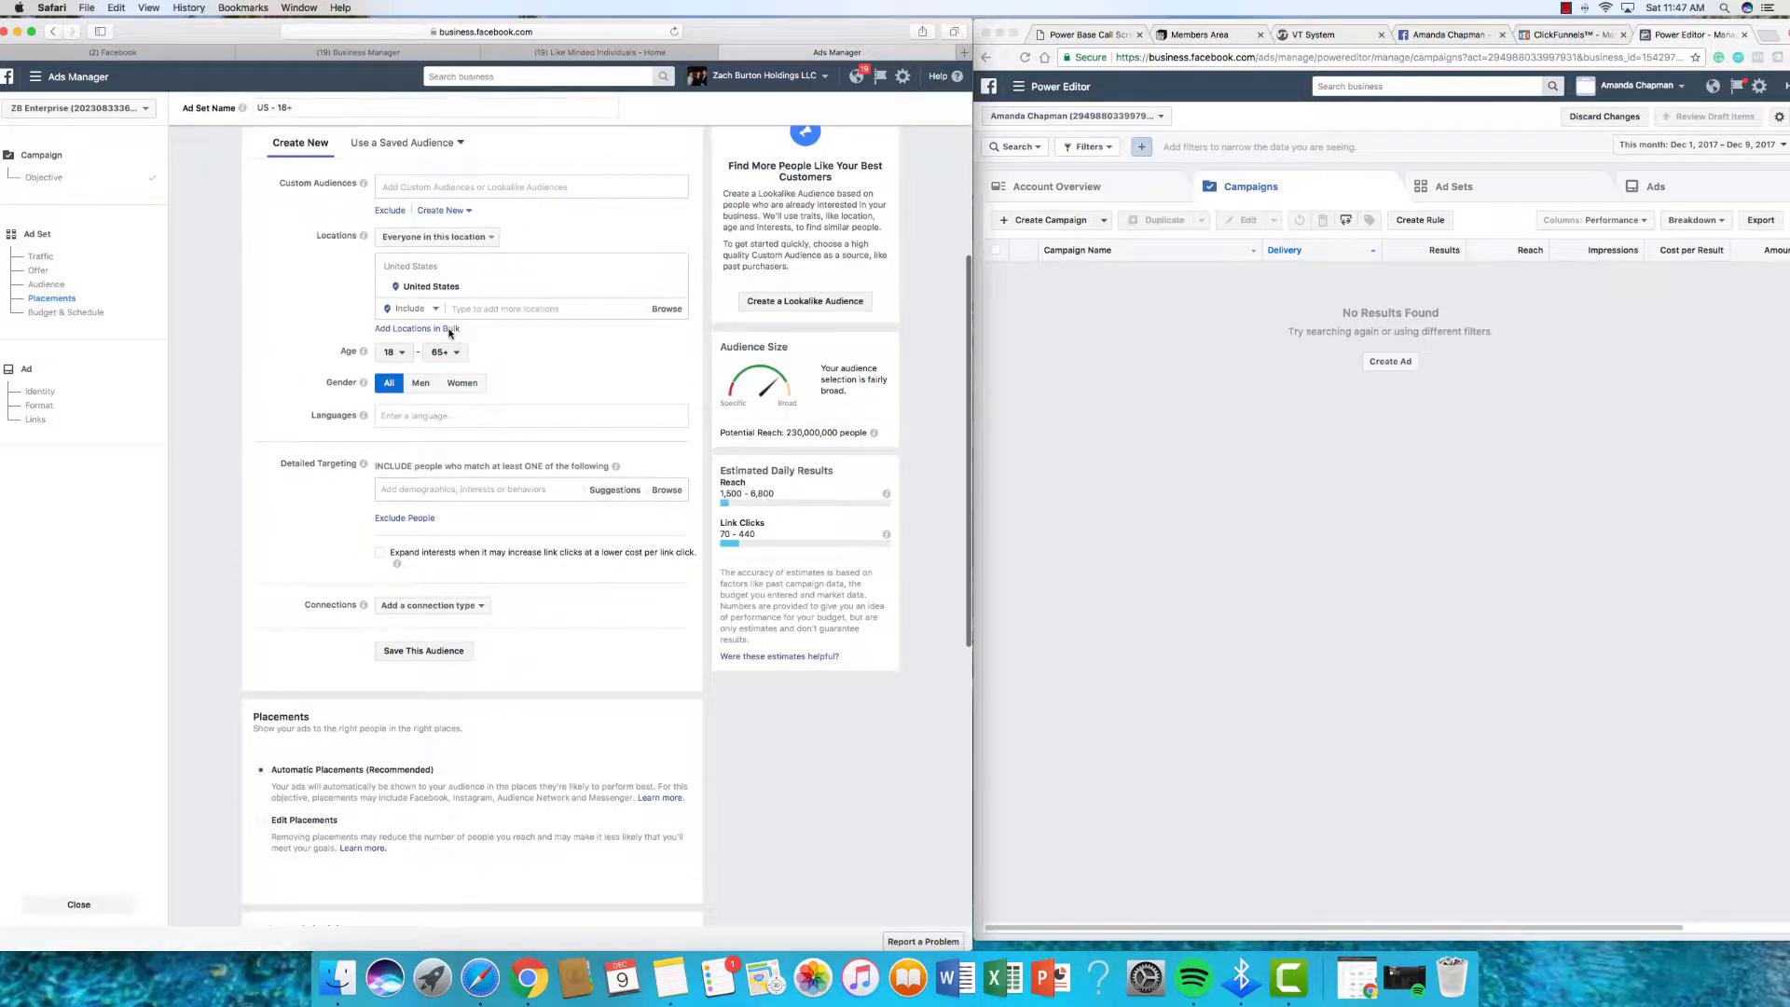
scroll(432, 322, "up", 1)
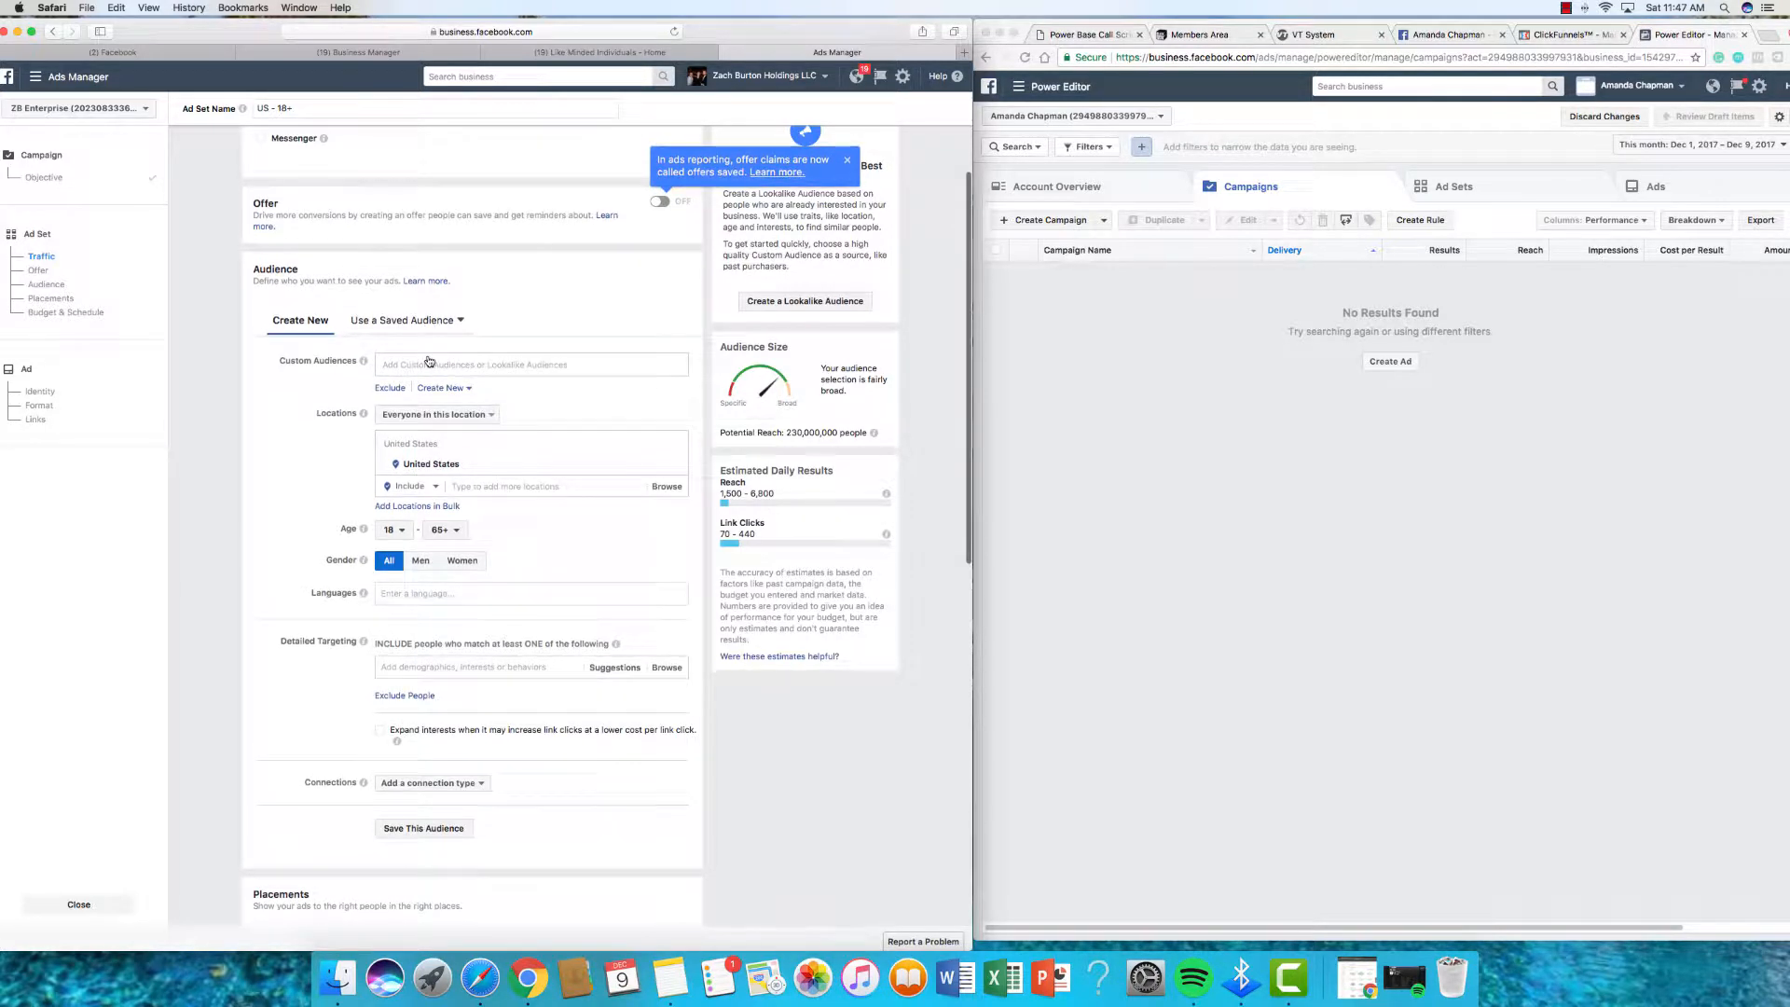
Step: Add the Lookalike (US, 1%) Success Team Email List official (1) custom audience
scroll(428, 354, "down", 1)
left_click(428, 358)
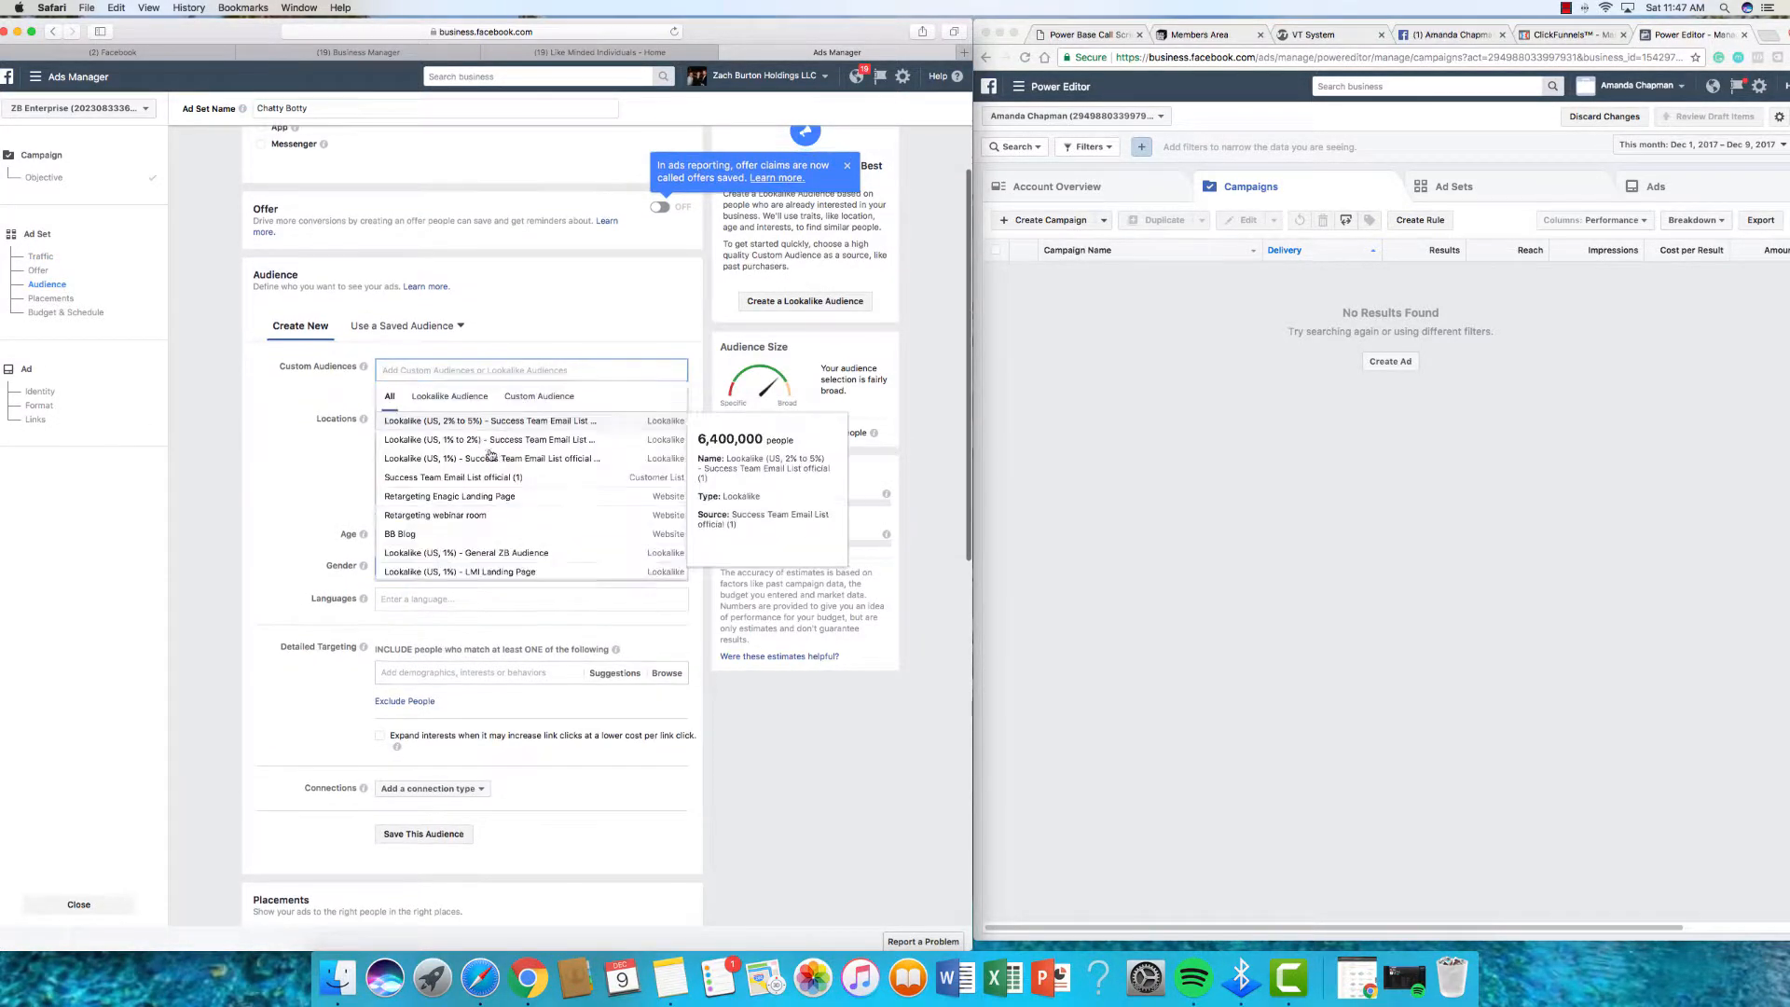
scroll(500, 463, "down", 1)
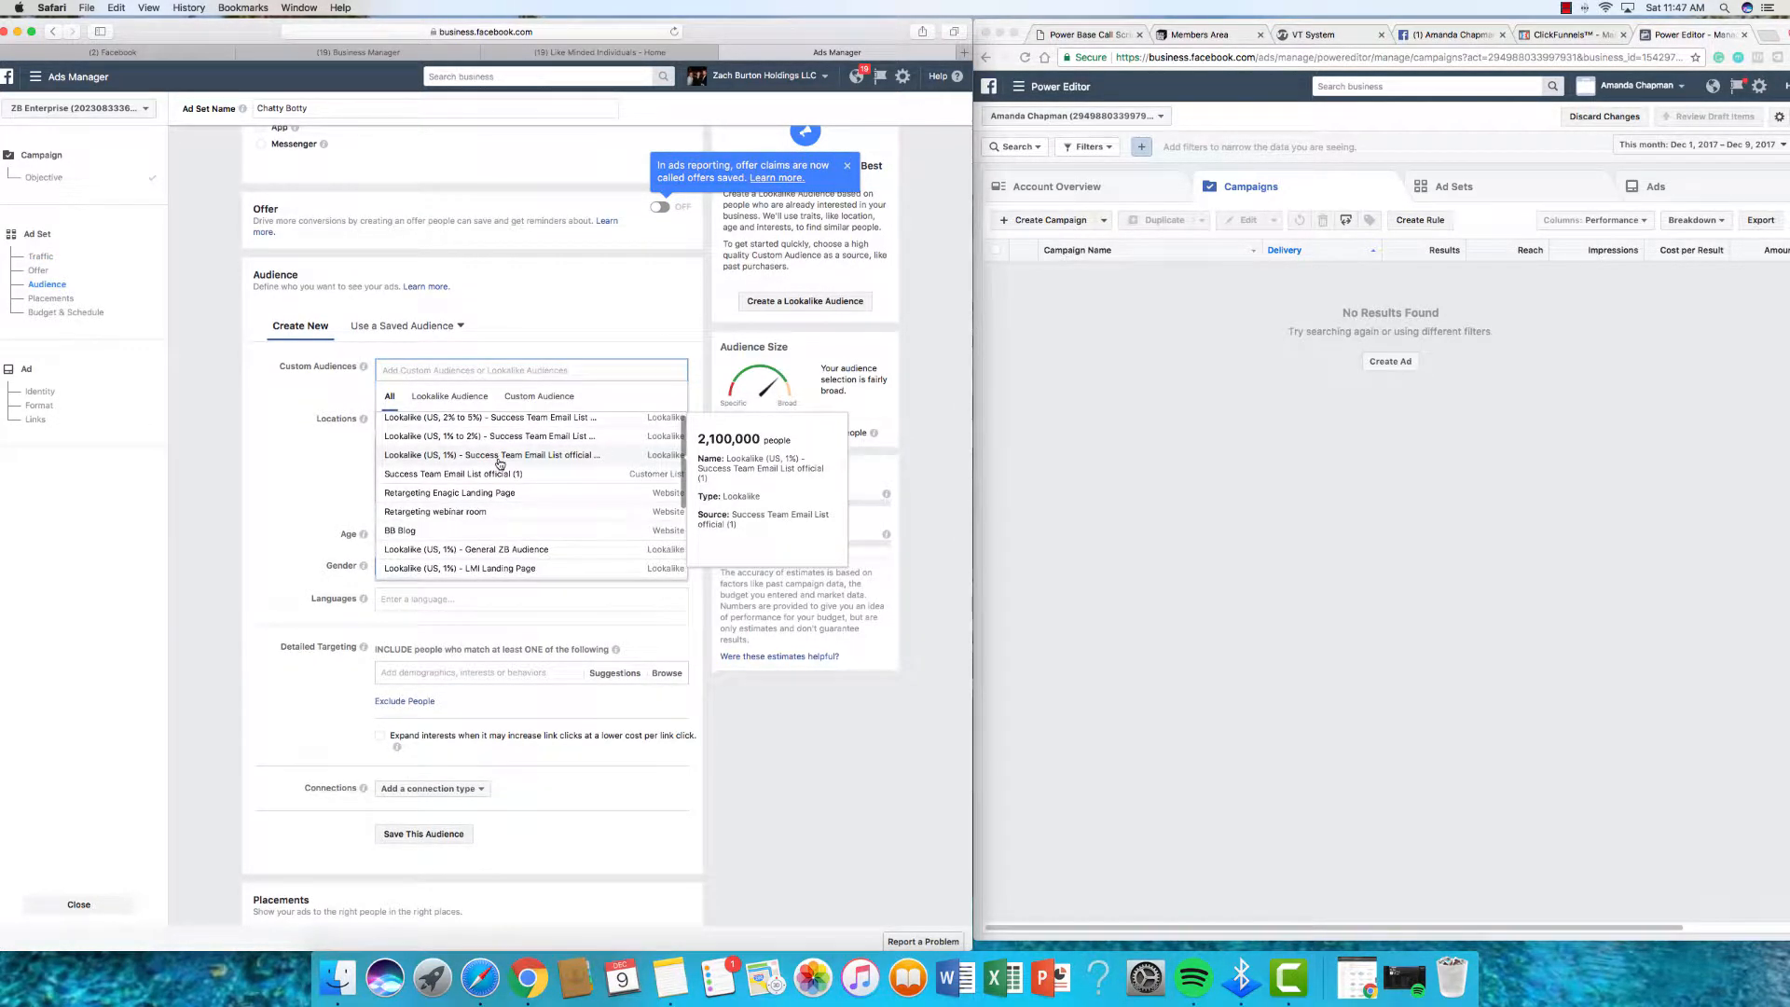
left_click(500, 463)
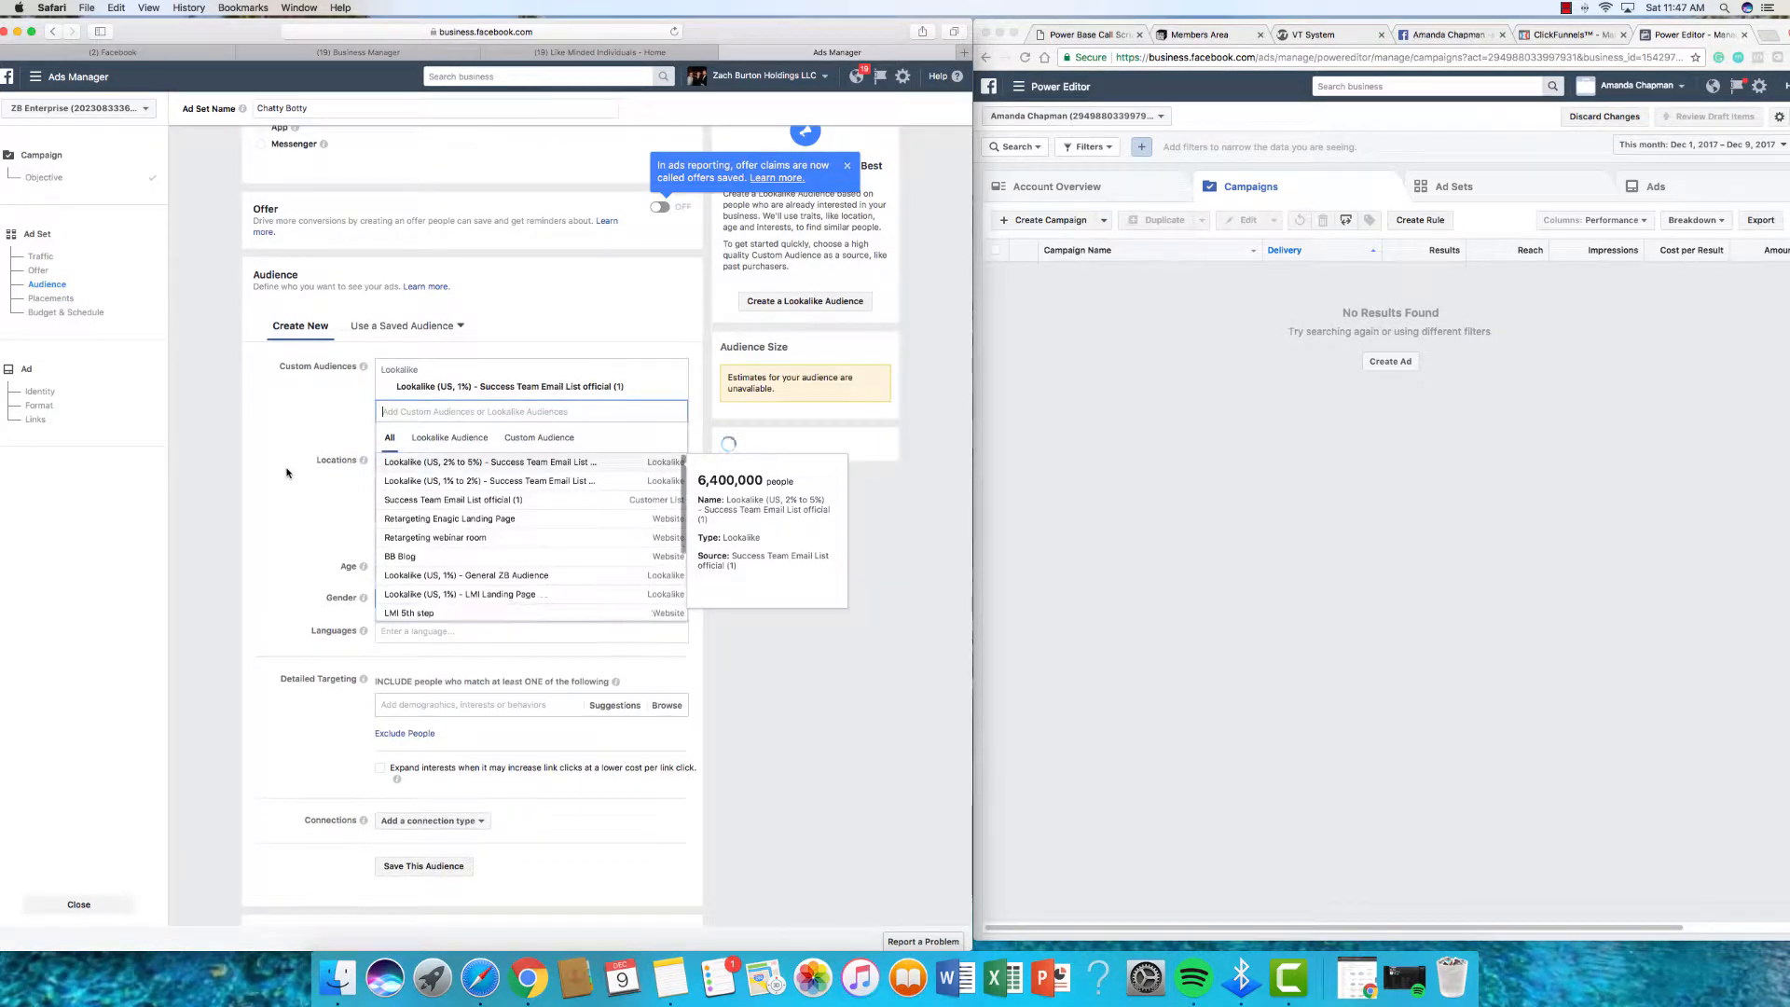
left_click(286, 473)
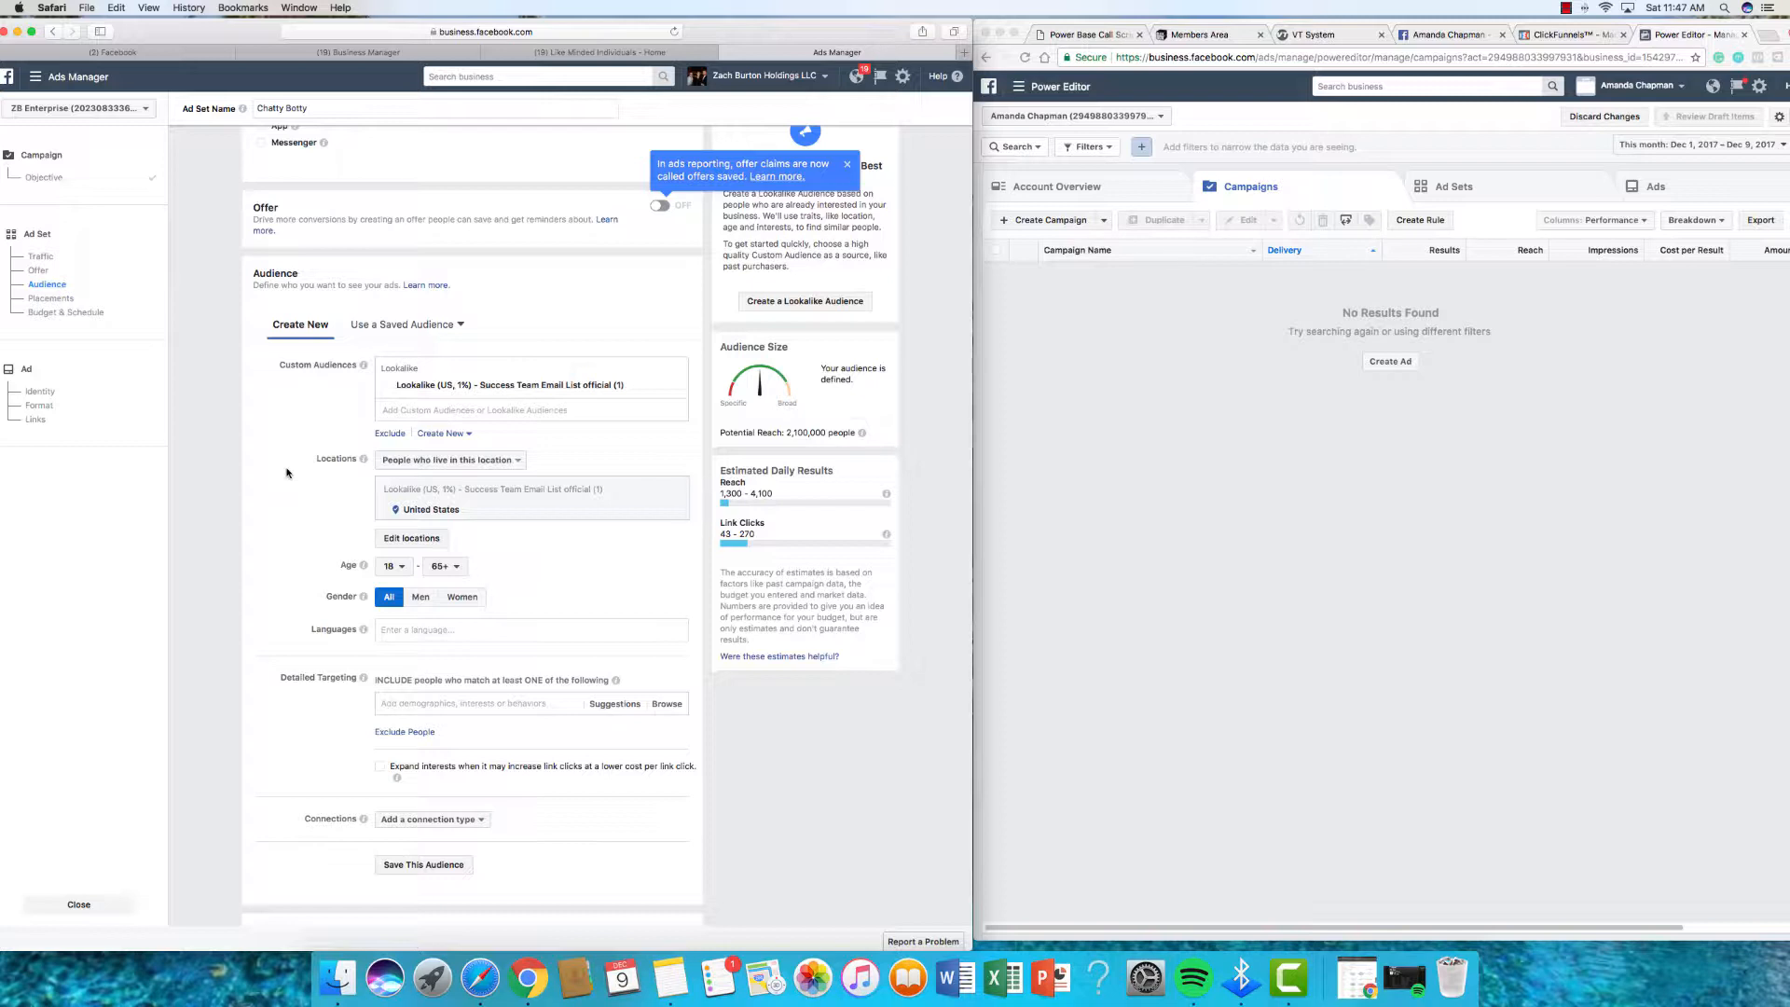
Step: Restrict targeting to men aged 23 to 36
scroll(401, 565, "down", 1)
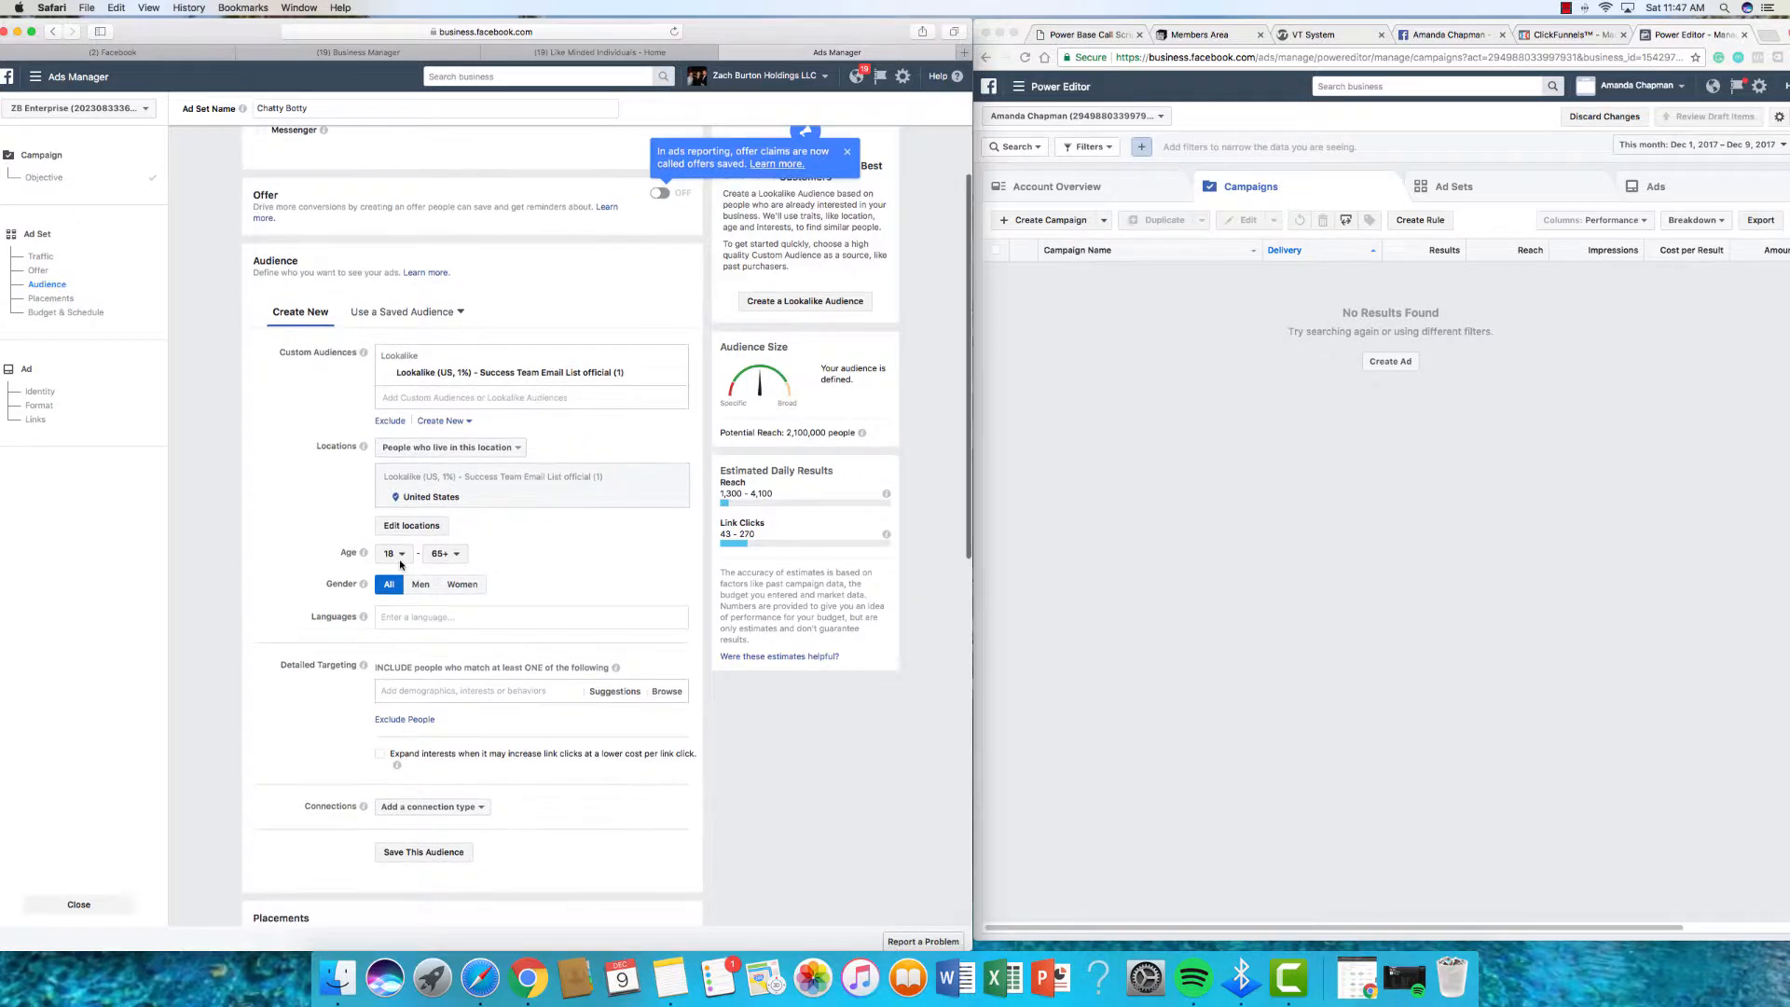
left_click(399, 559)
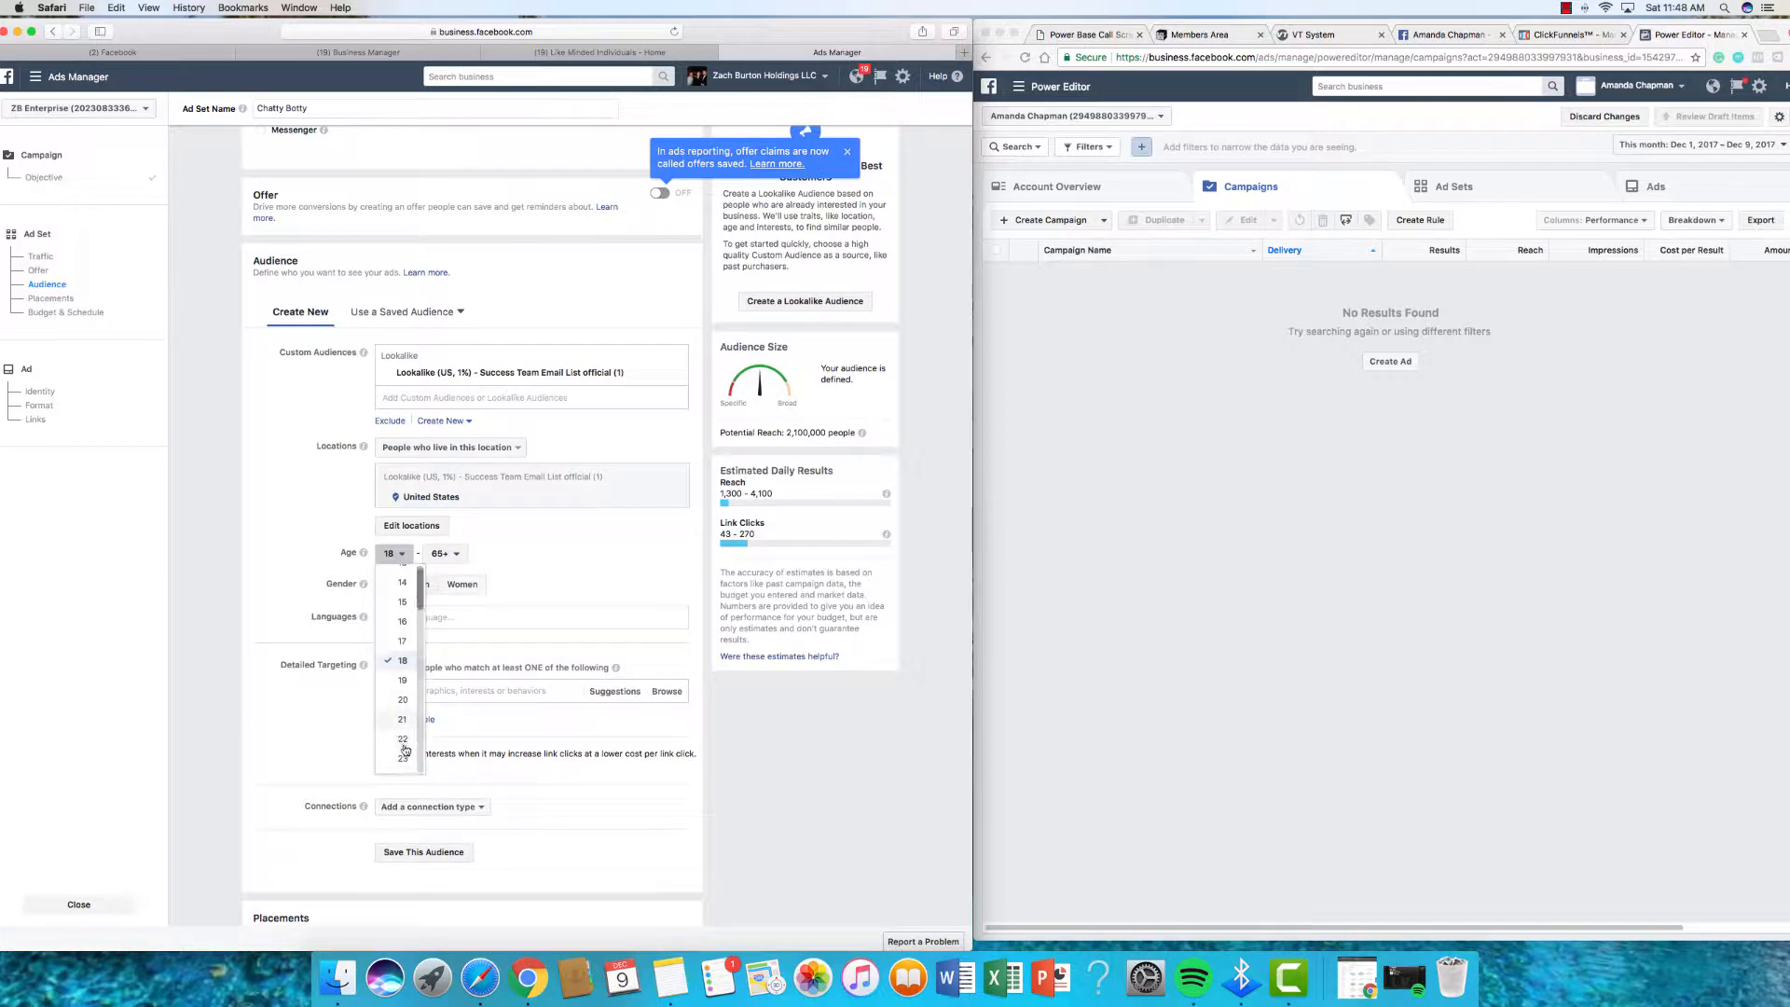
left_click(437, 560)
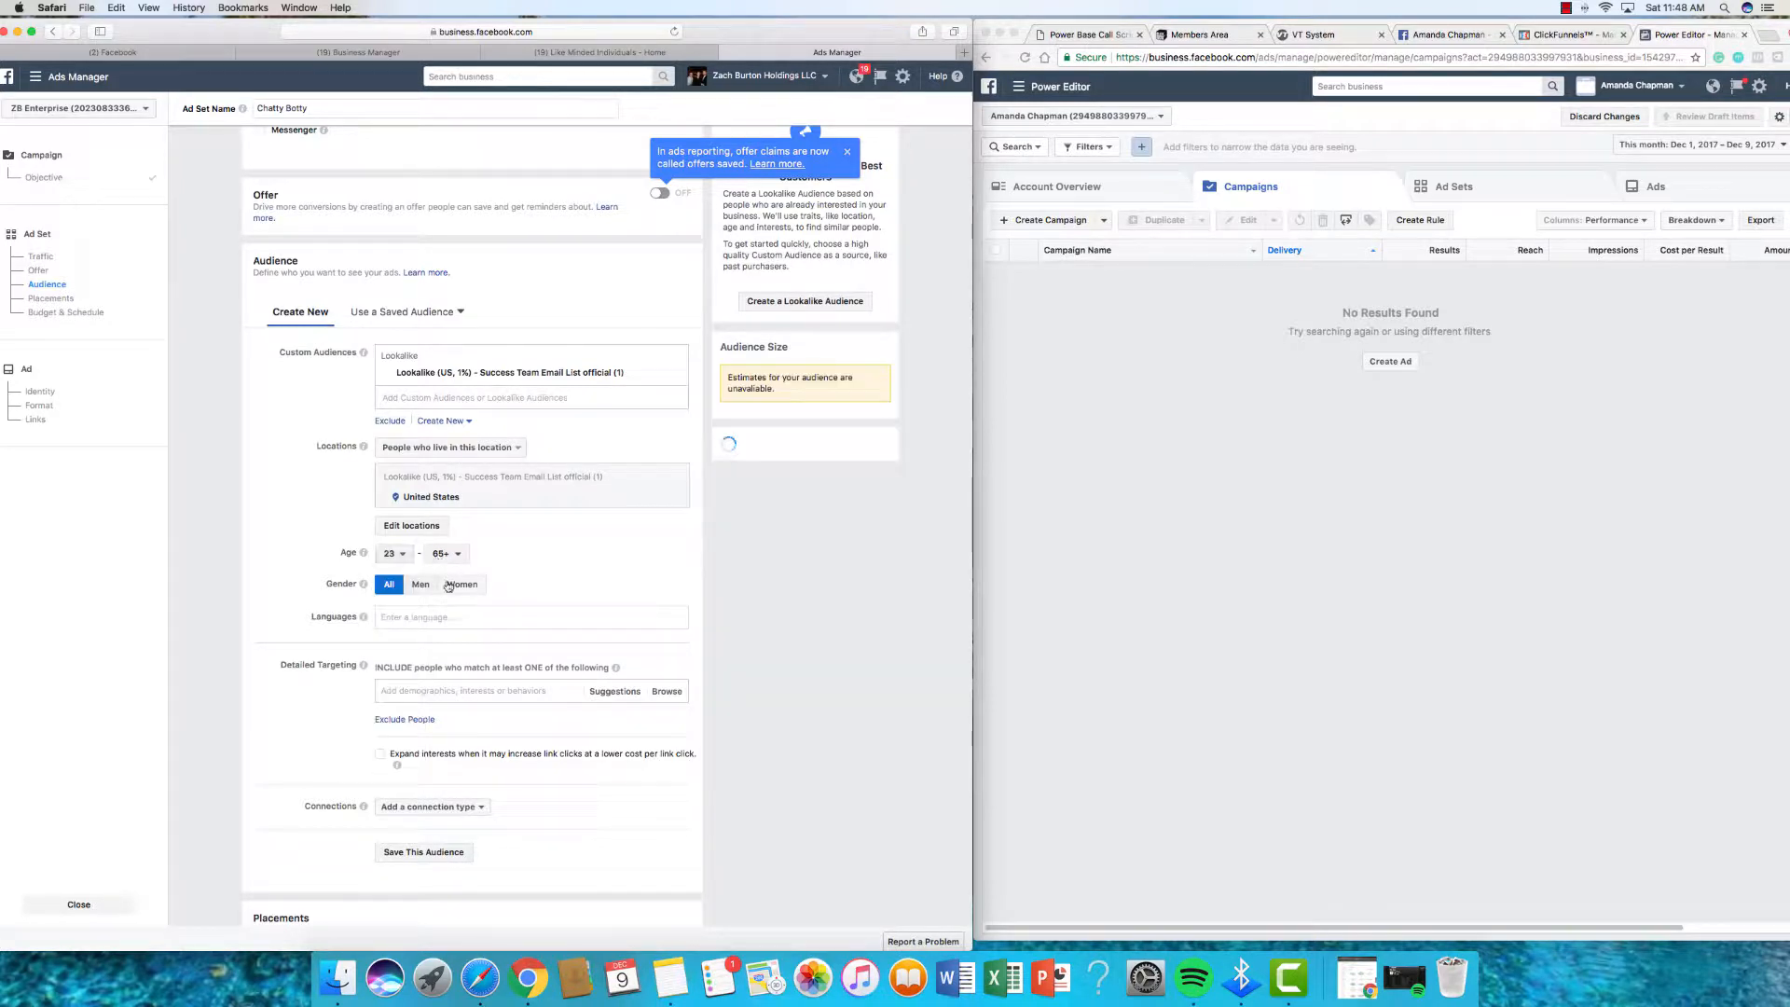
left_click(441, 555)
scroll(450, 613, "up", 2)
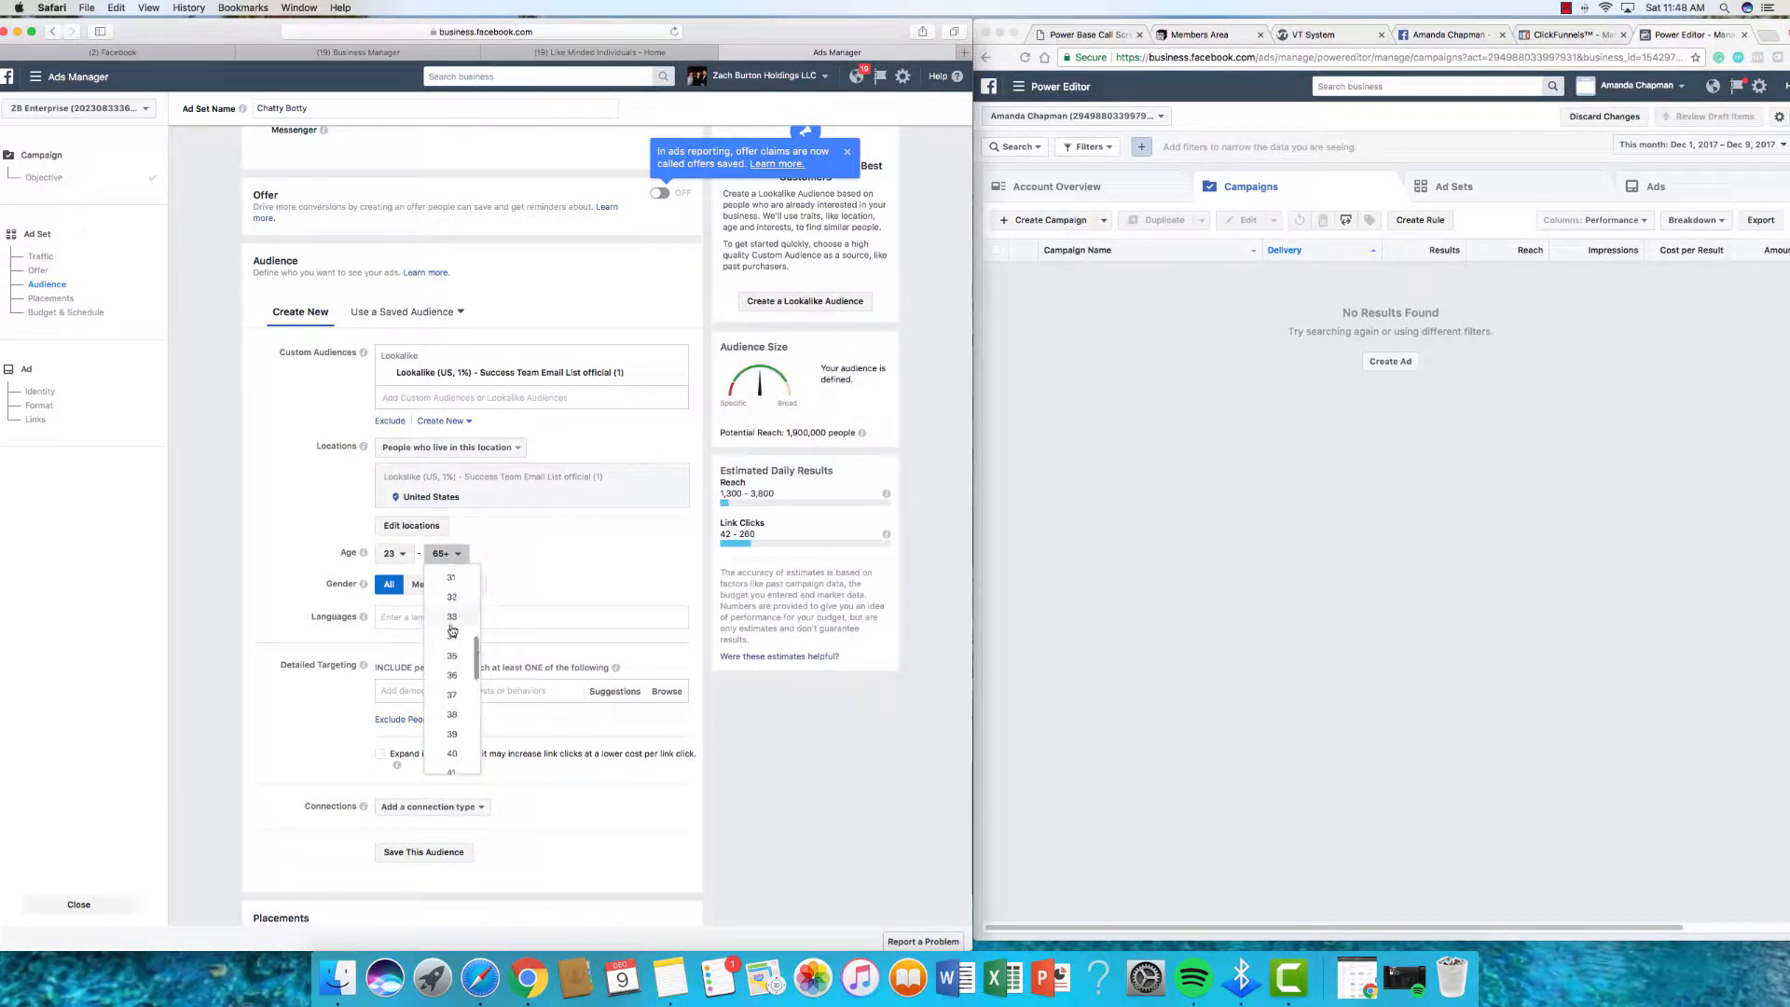
left_click(452, 651)
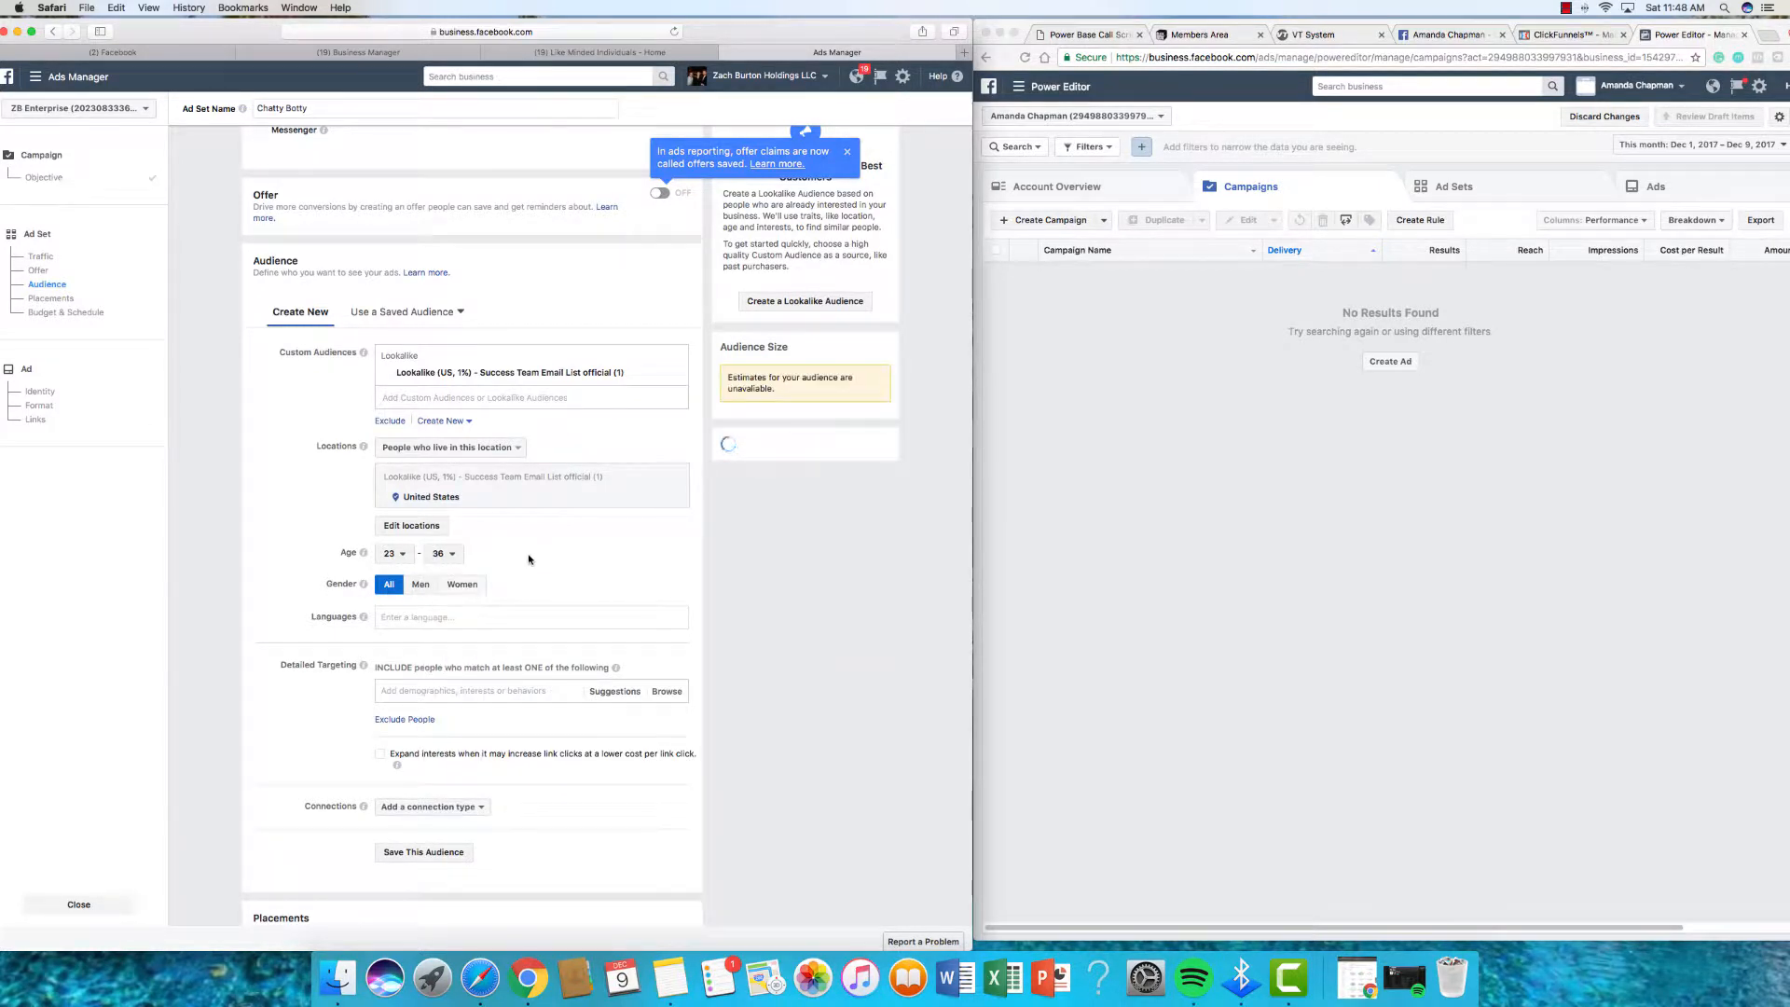
scroll(422, 590, "up", 1)
left_click(423, 588)
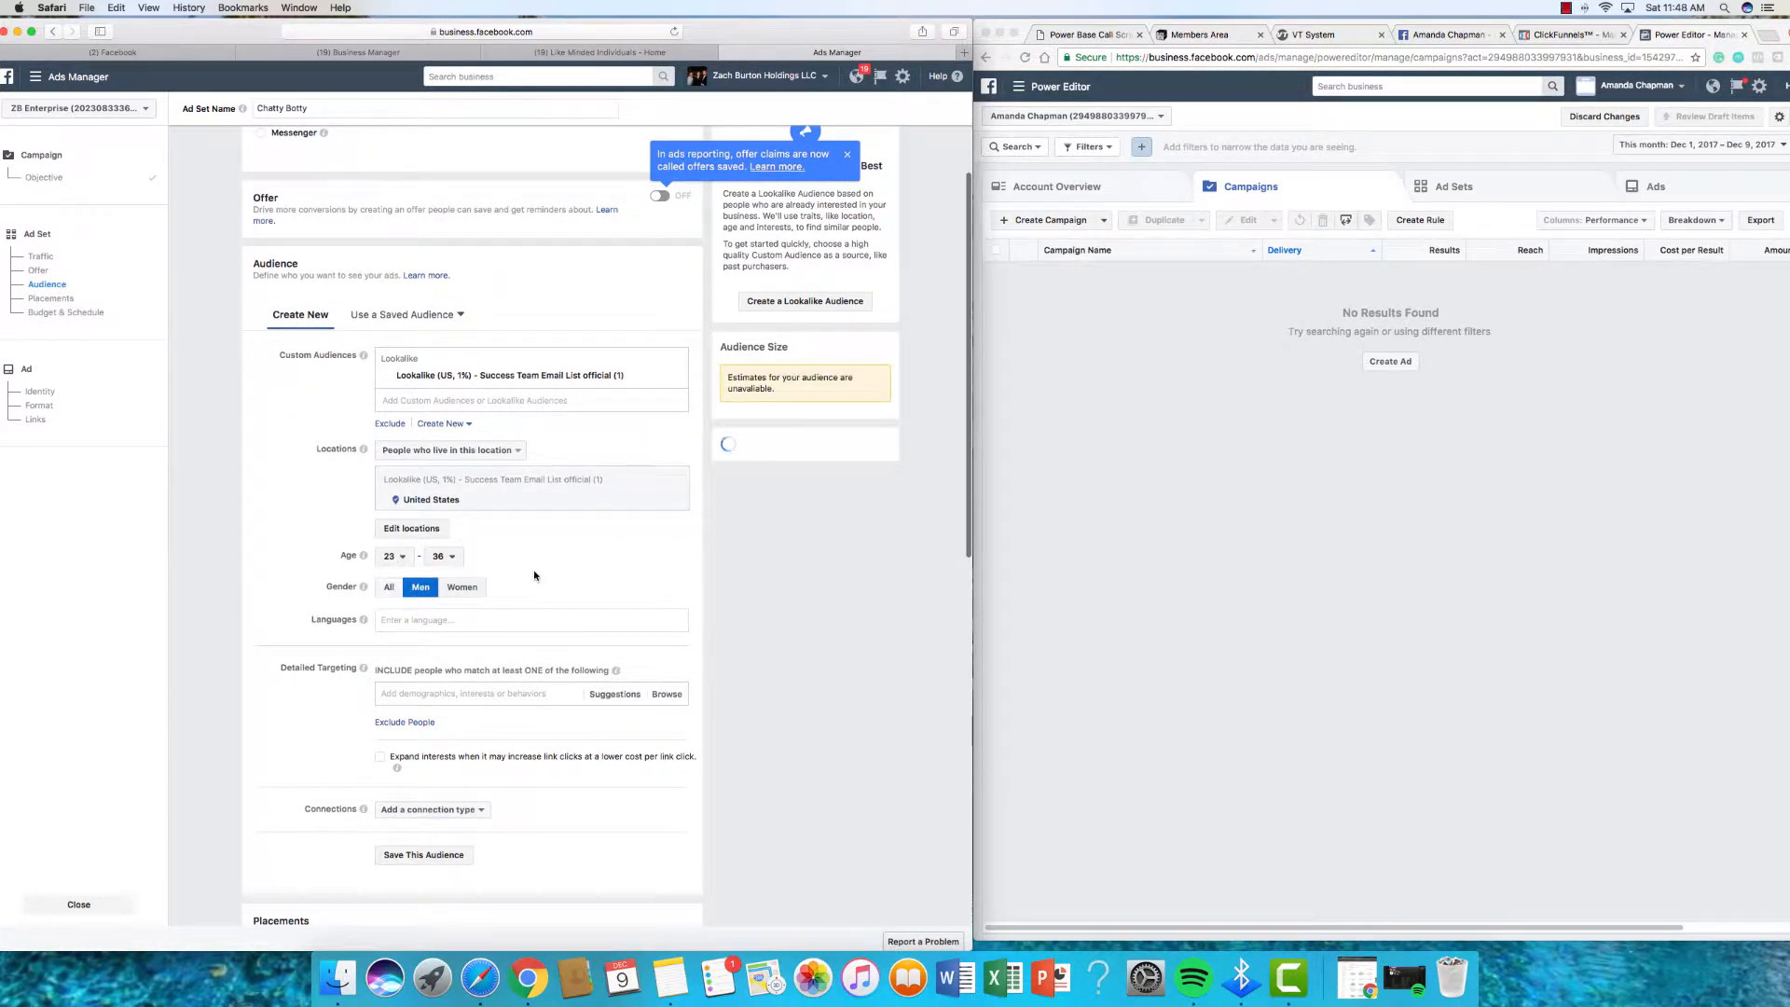
scroll(536, 576, "down", 1)
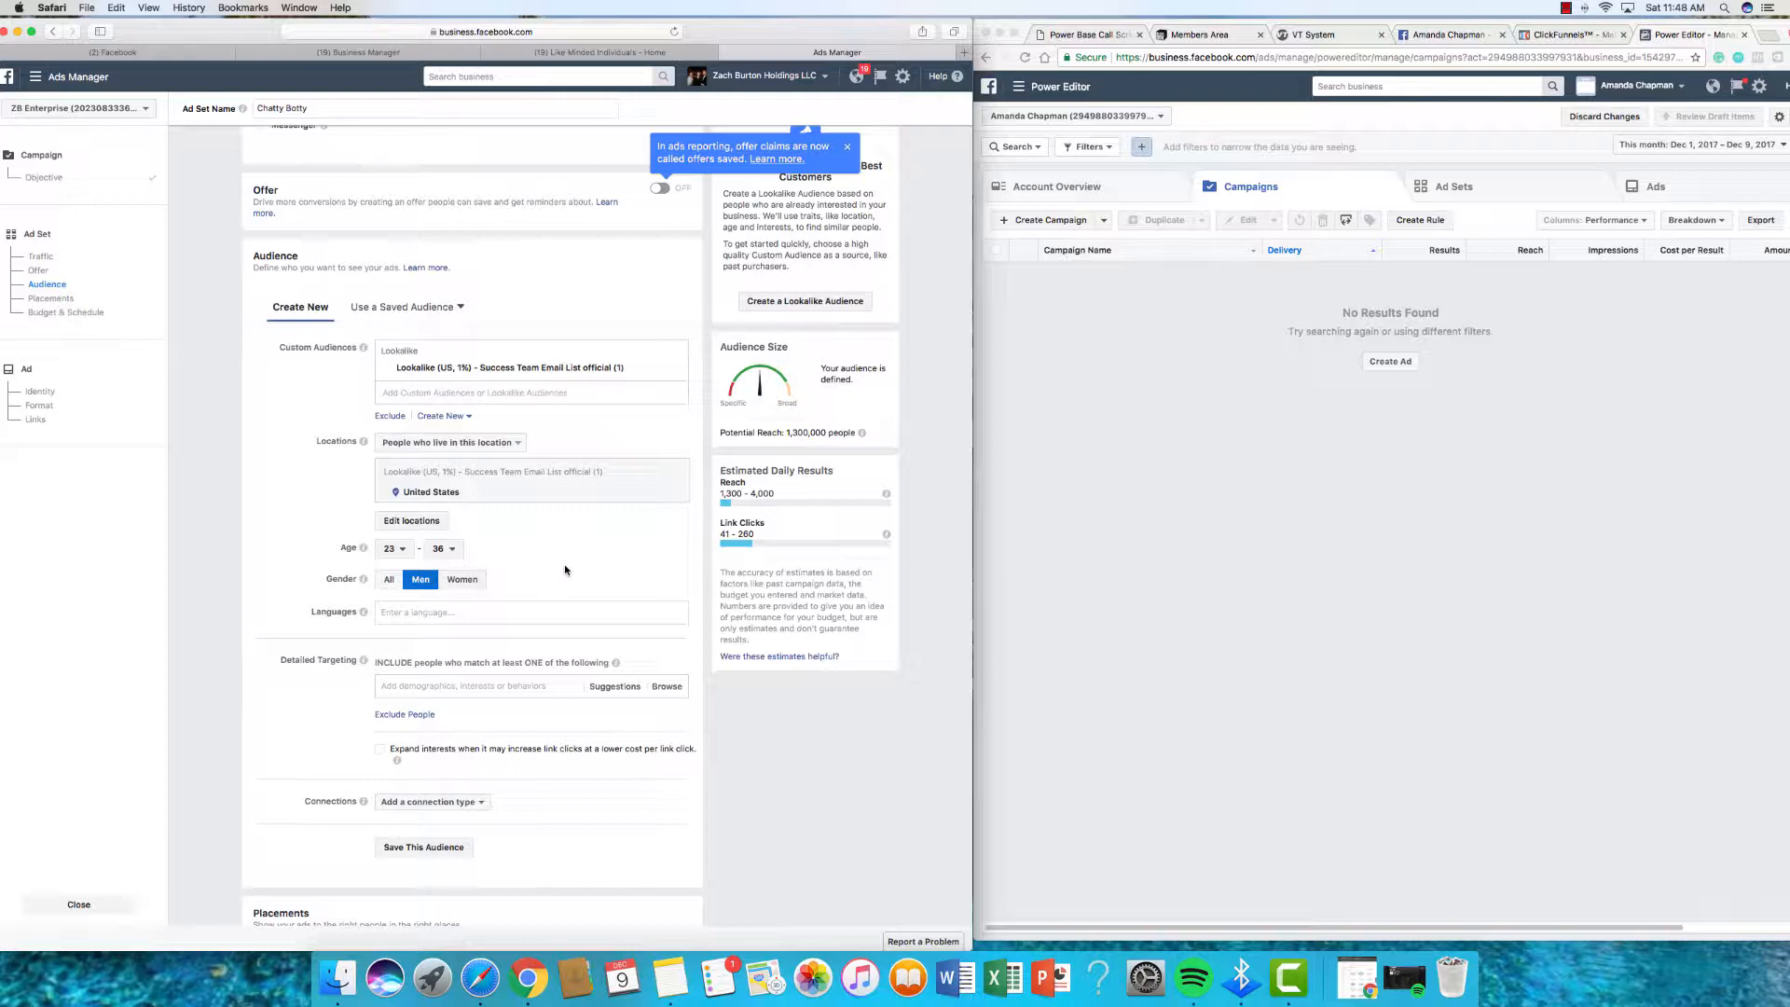
scroll(532, 573, "down", 5)
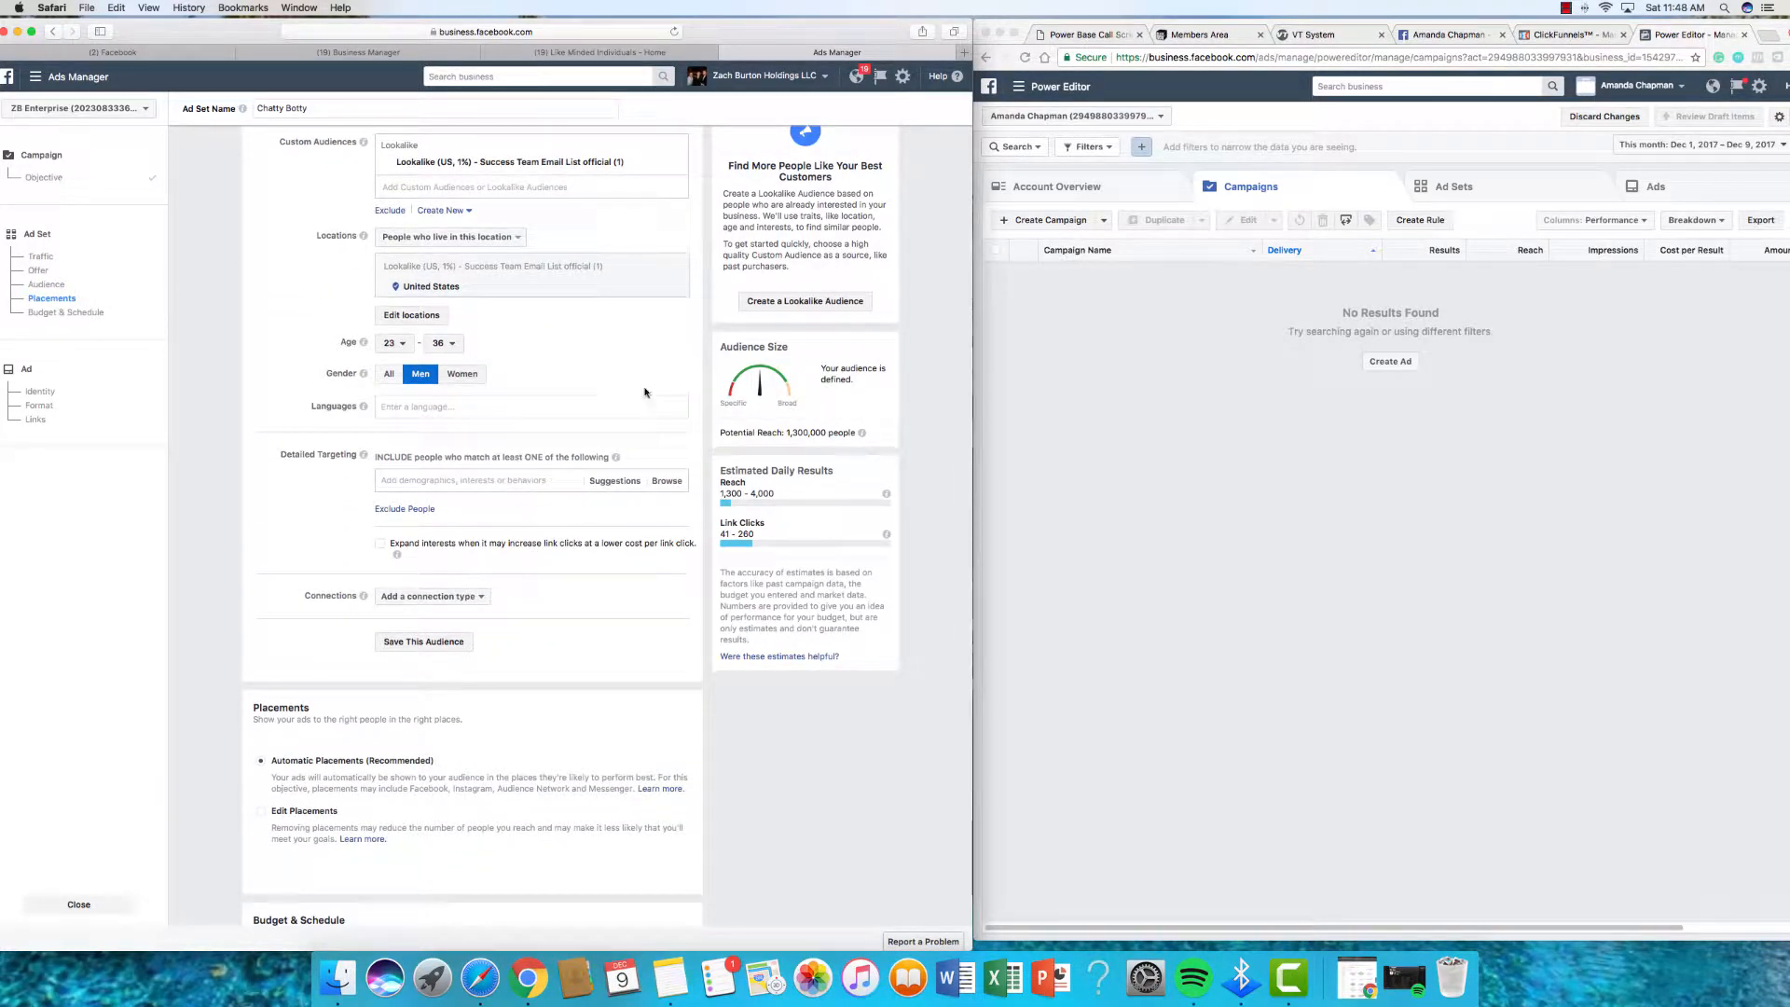
Step: Switch to manual placements, excluding Audience Network and Messenger
scroll(644, 393, "up", 1)
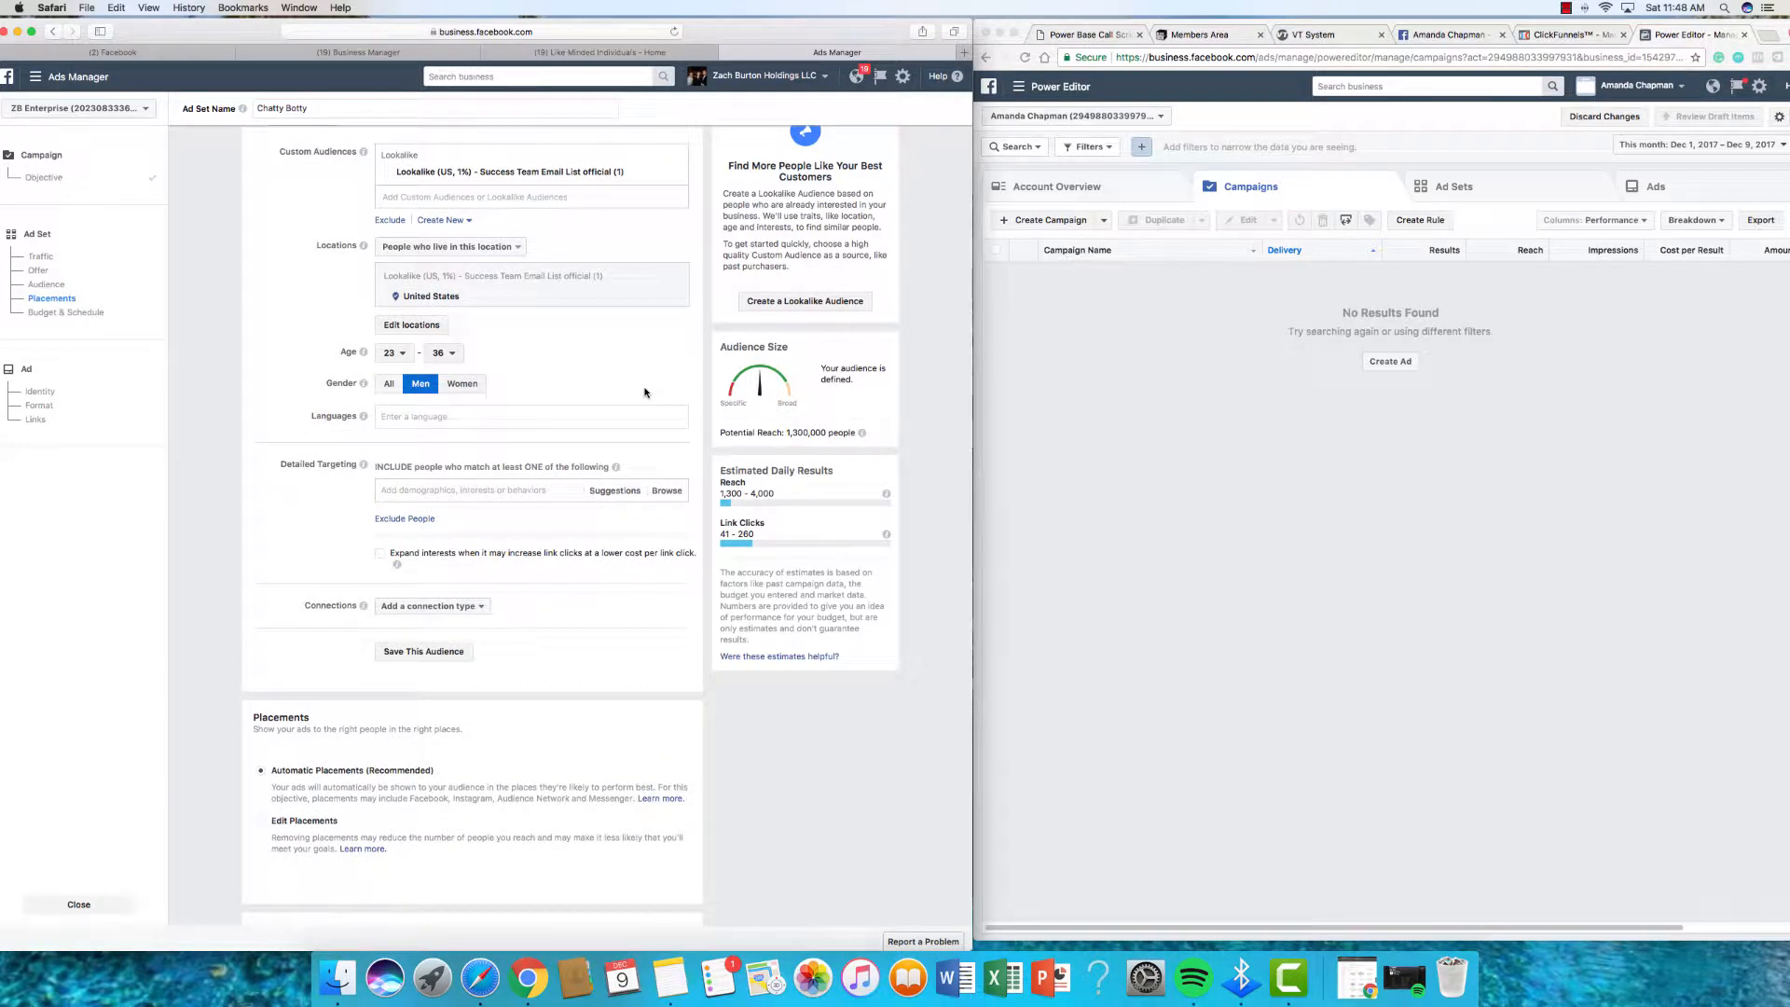
scroll(463, 379, "down", 1)
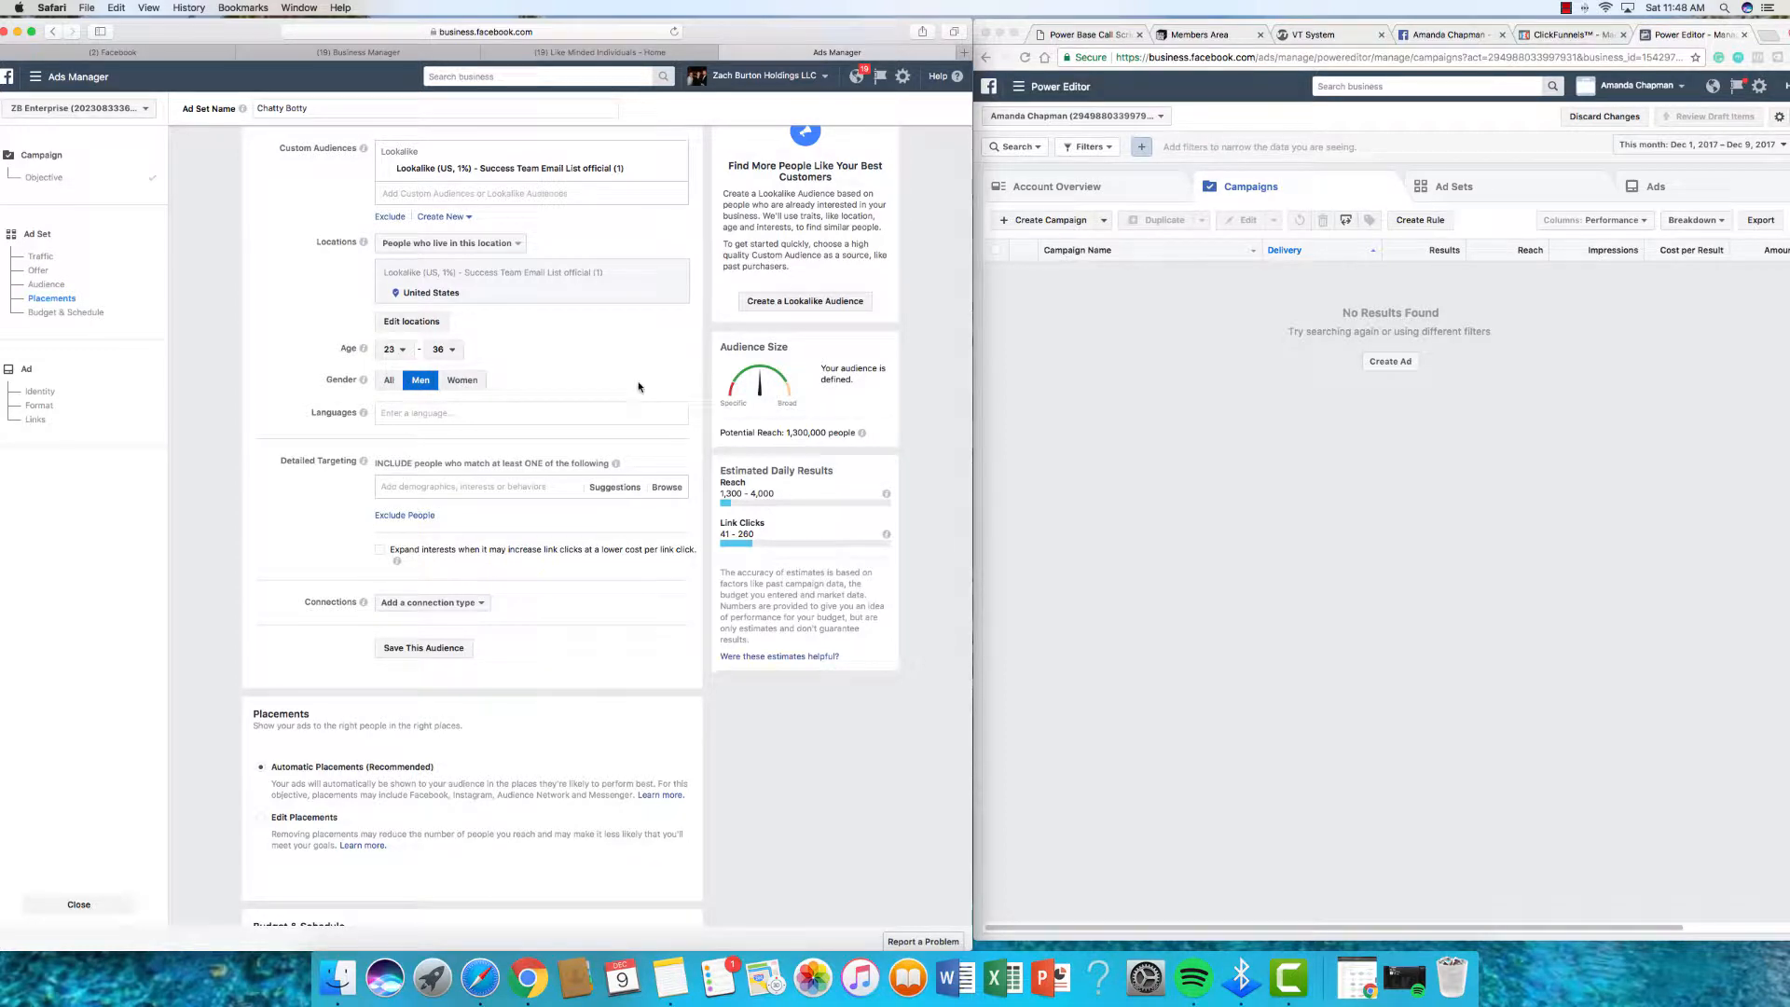
scroll(560, 391, "down", 5)
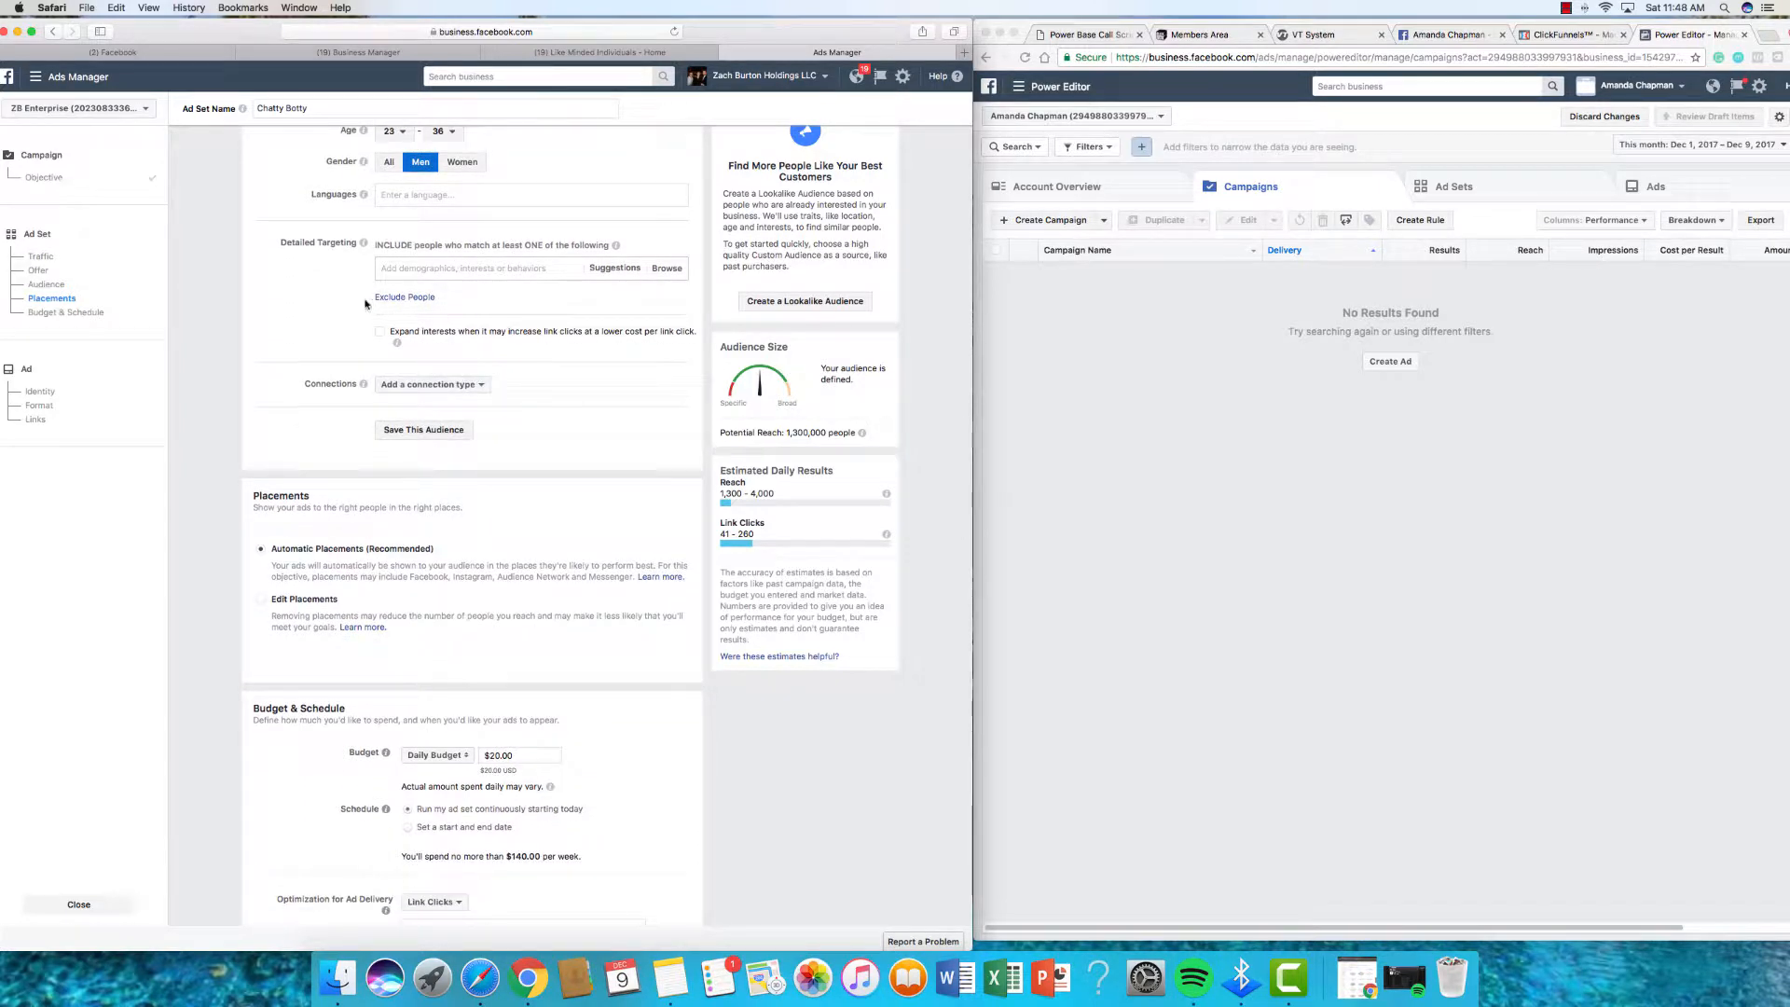
scroll(357, 354, "down", 4)
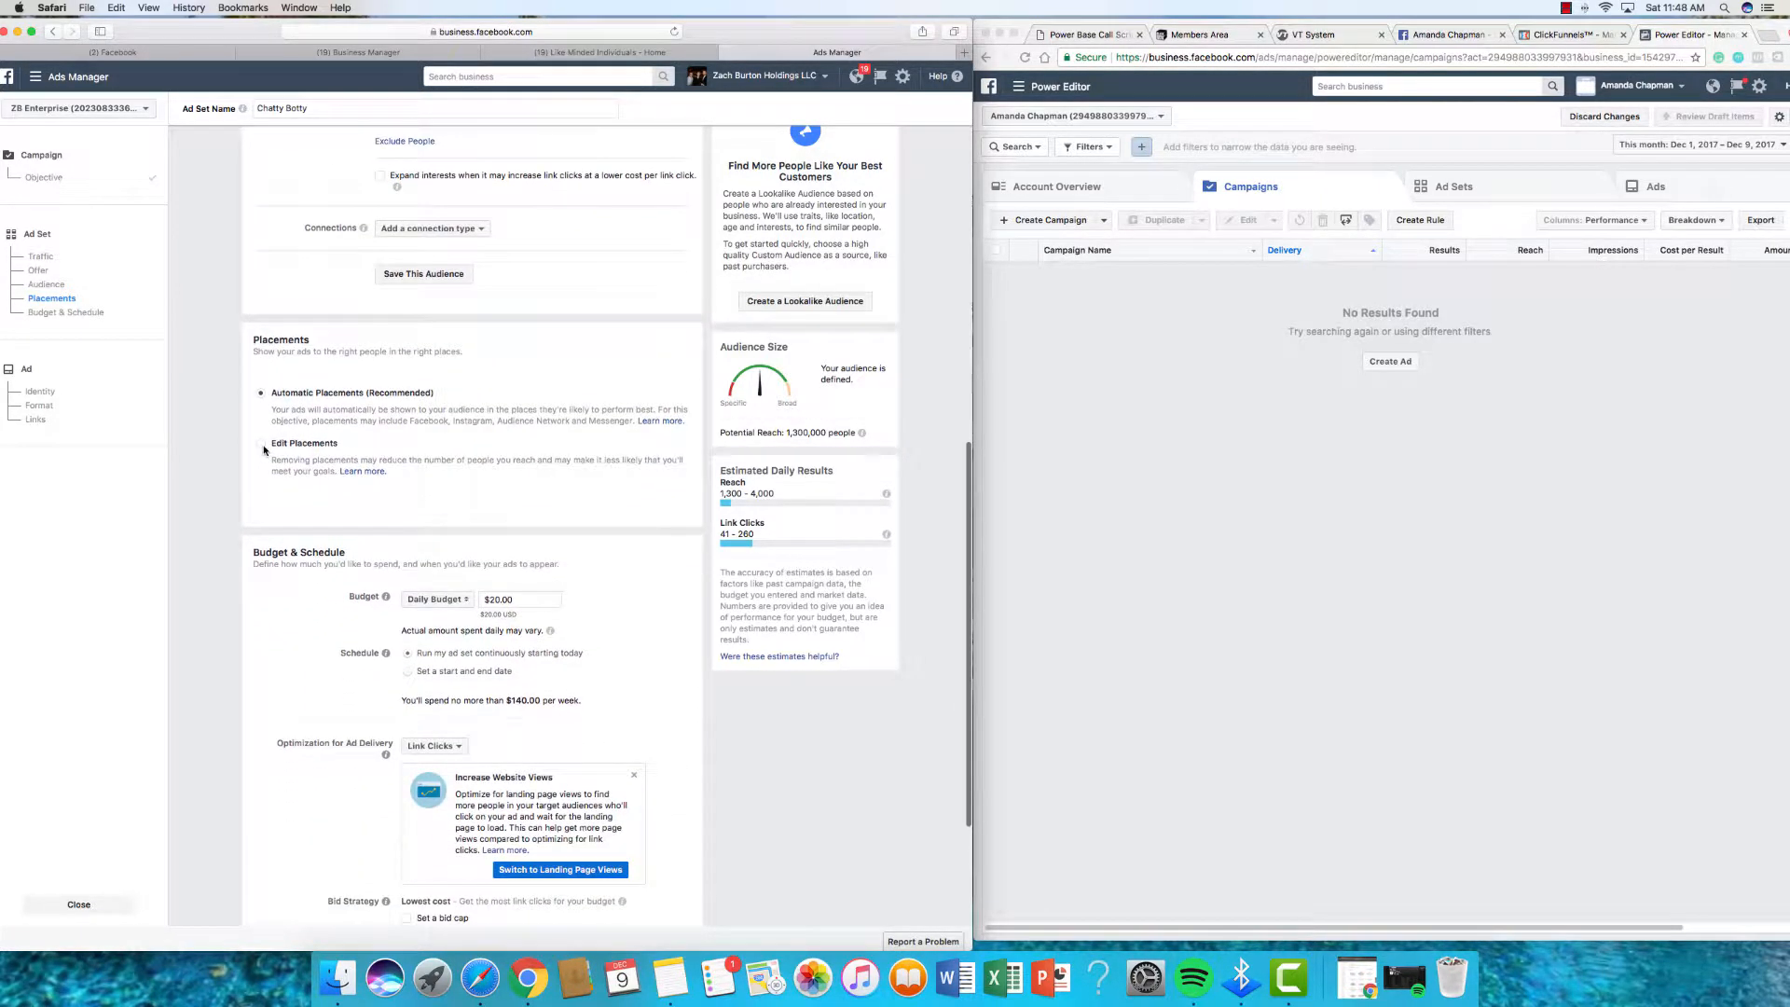
left_click(264, 447)
scroll(573, 569, "down", 2)
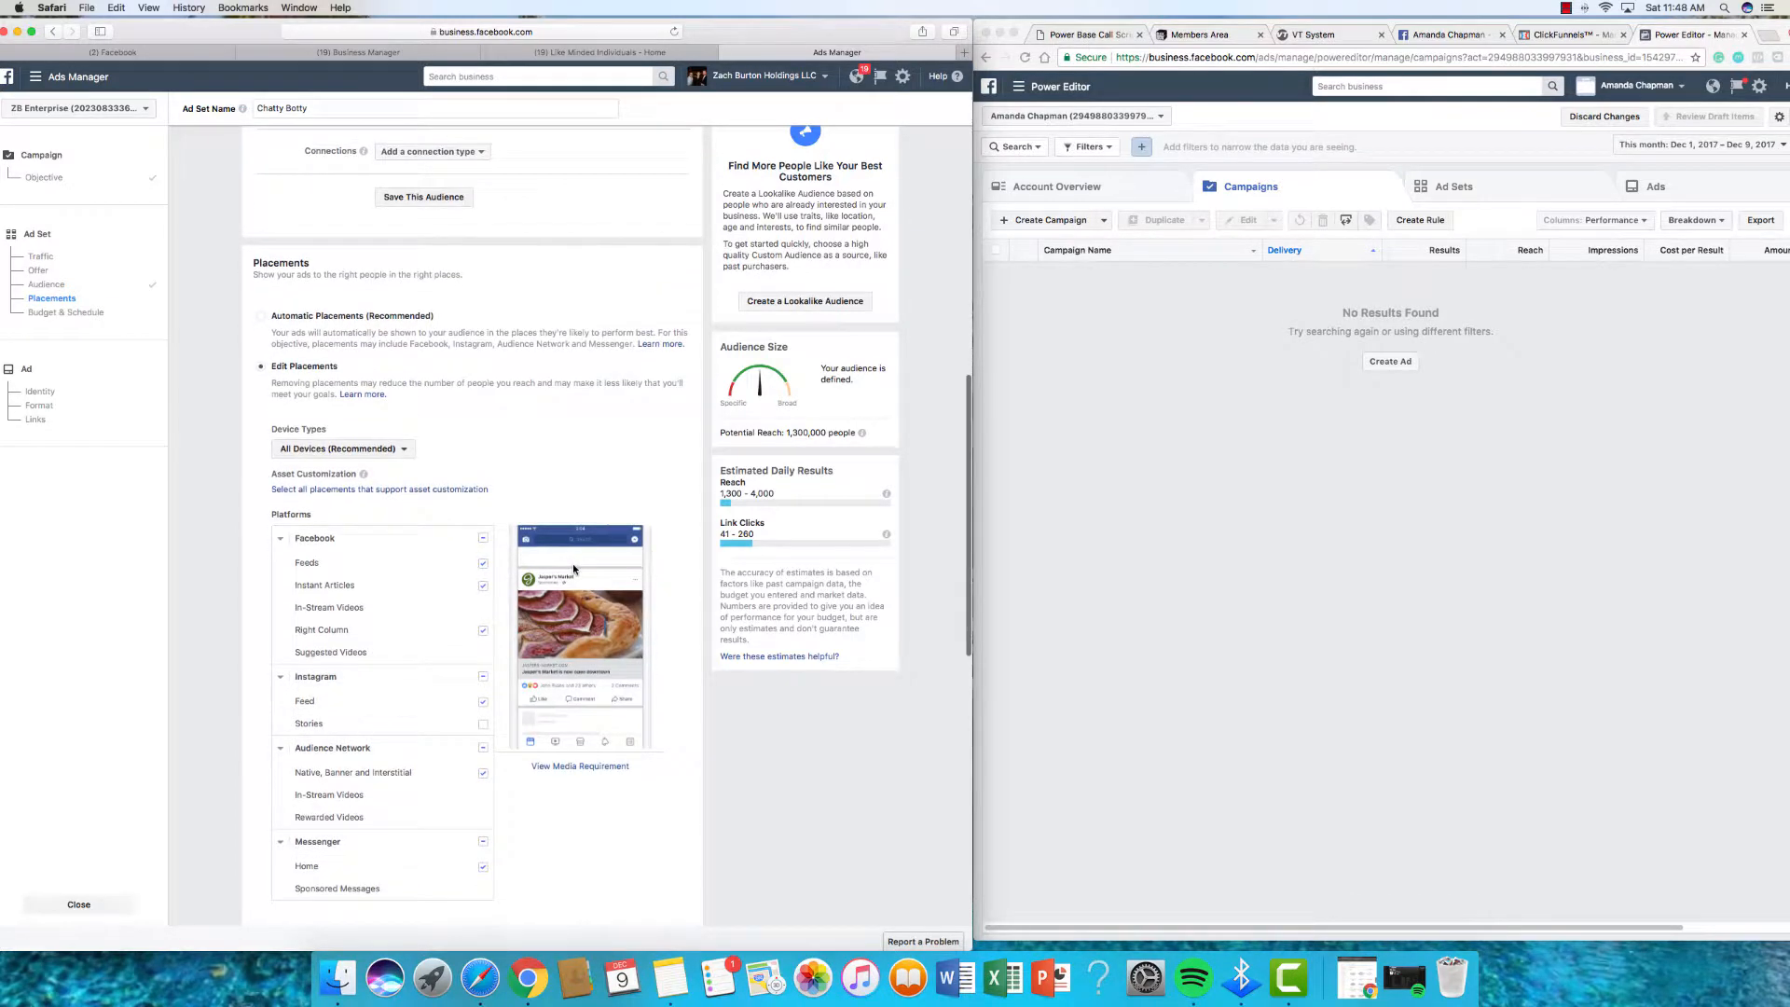
scroll(573, 569, "down", 3)
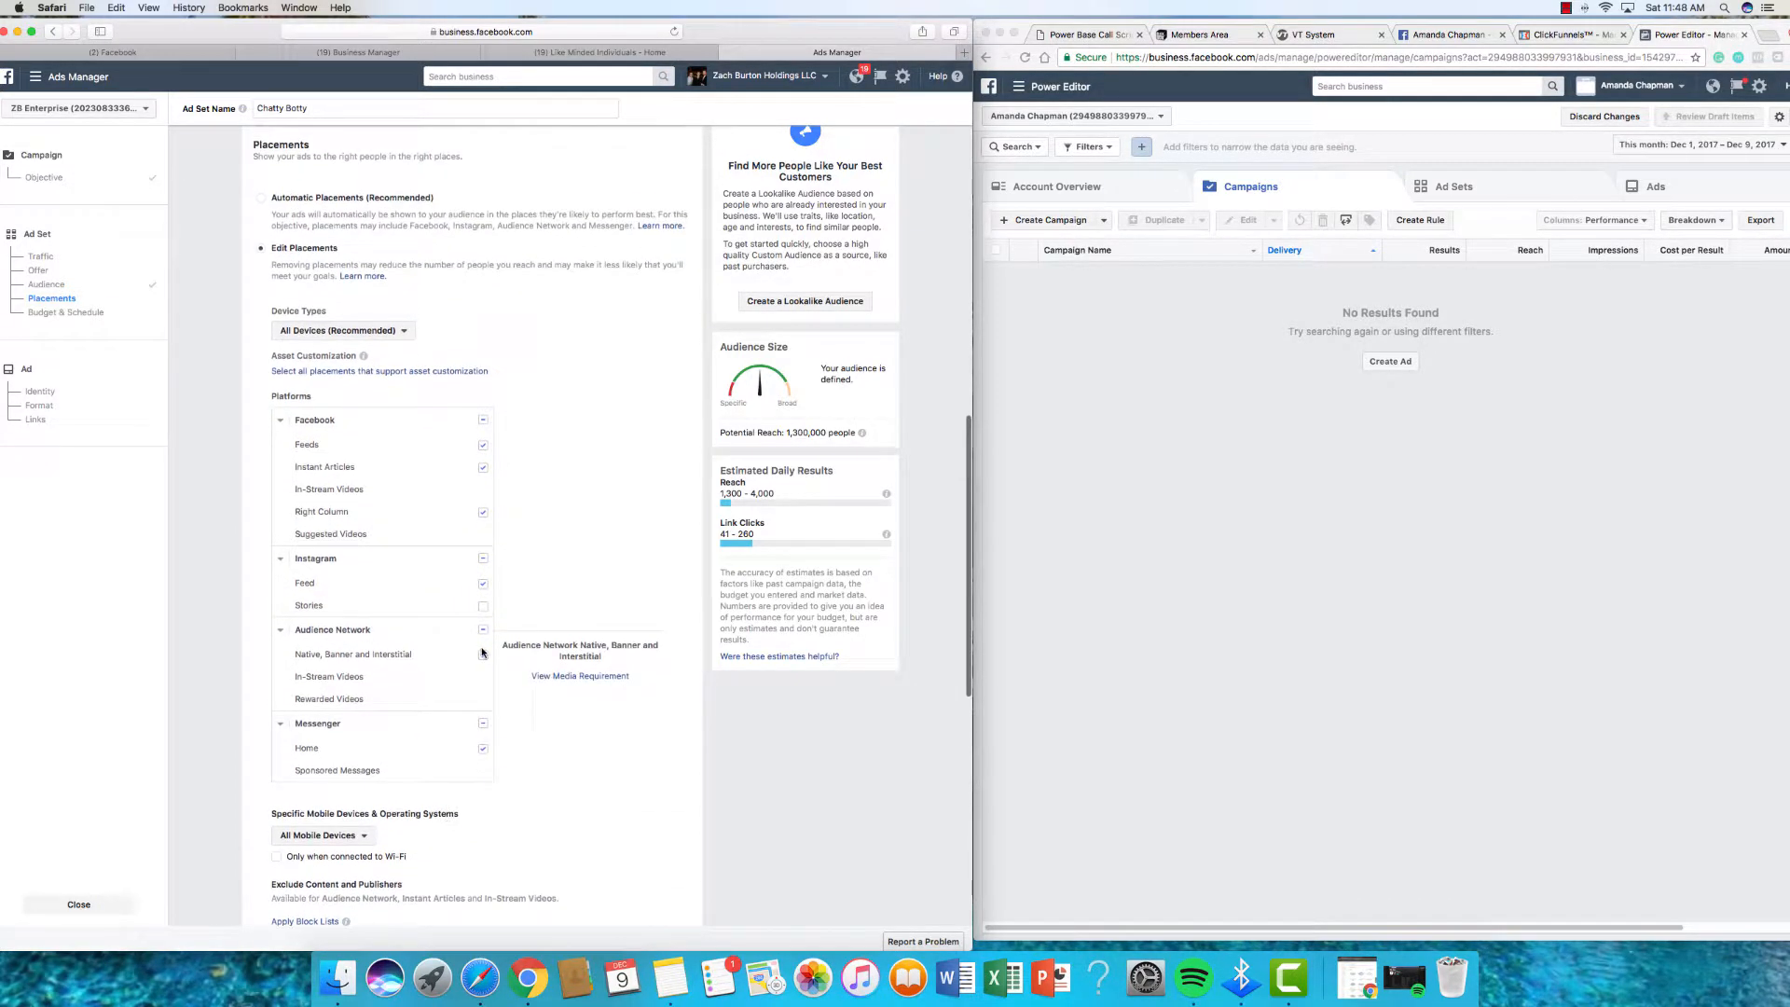
left_click(483, 724)
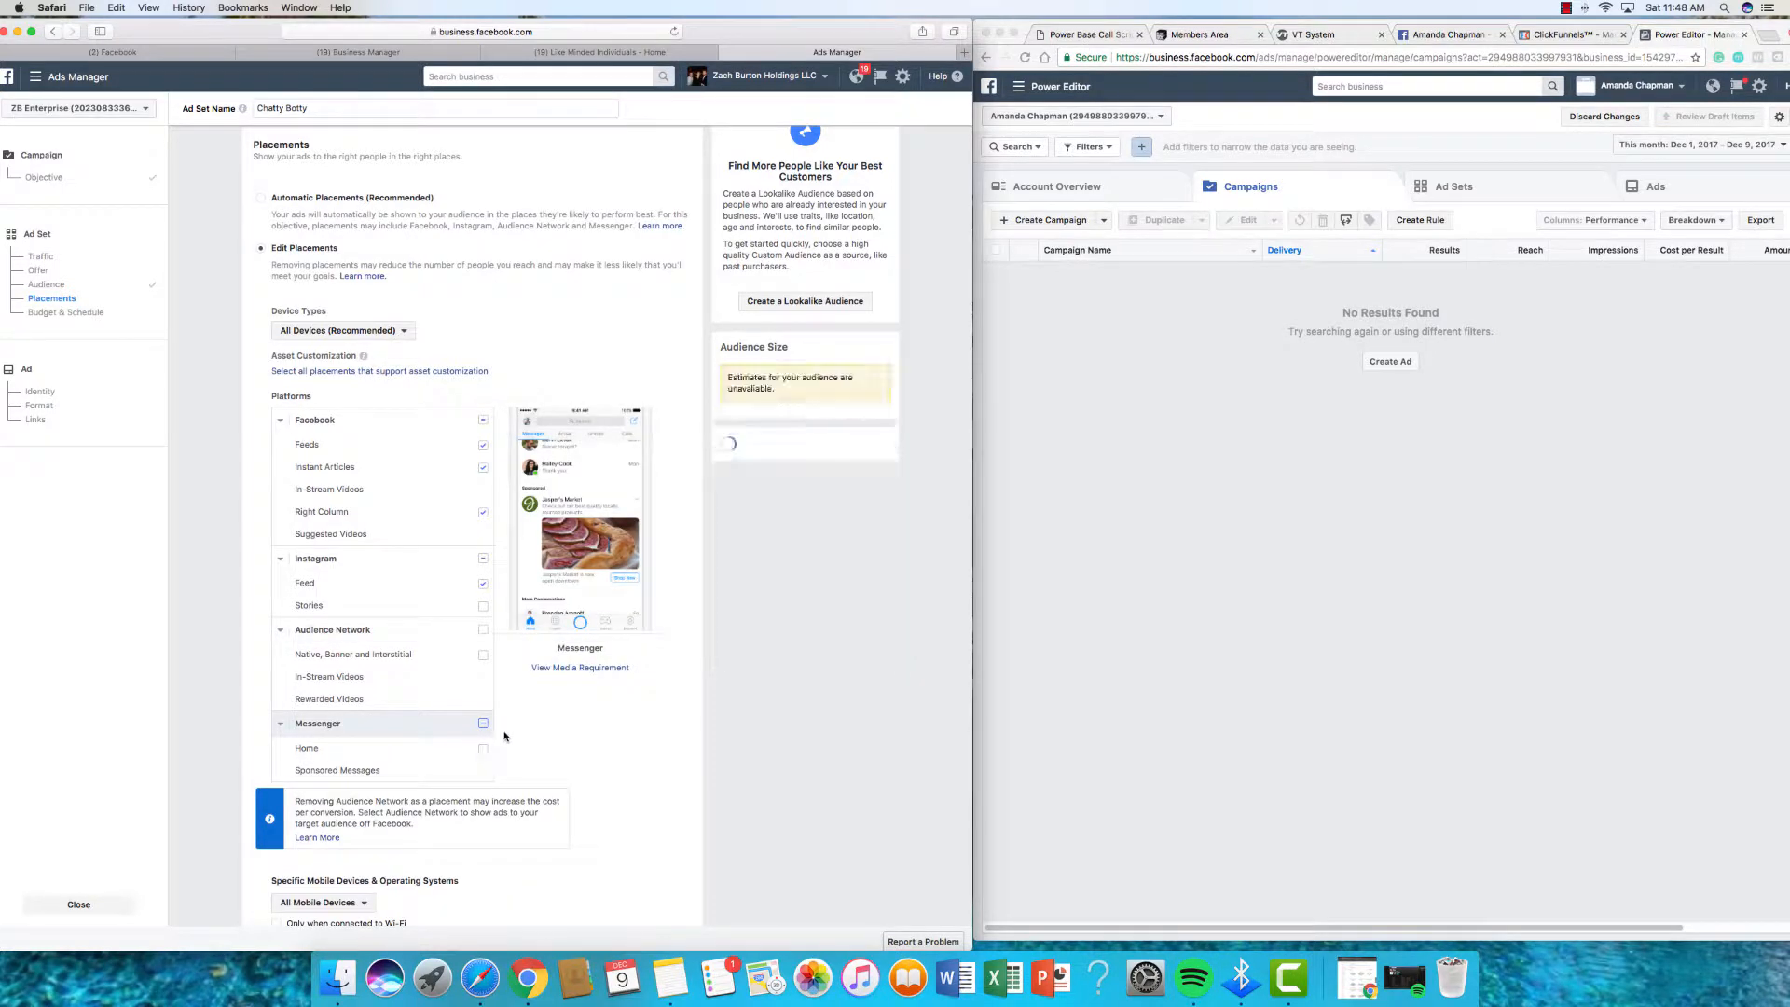
left_click(483, 725)
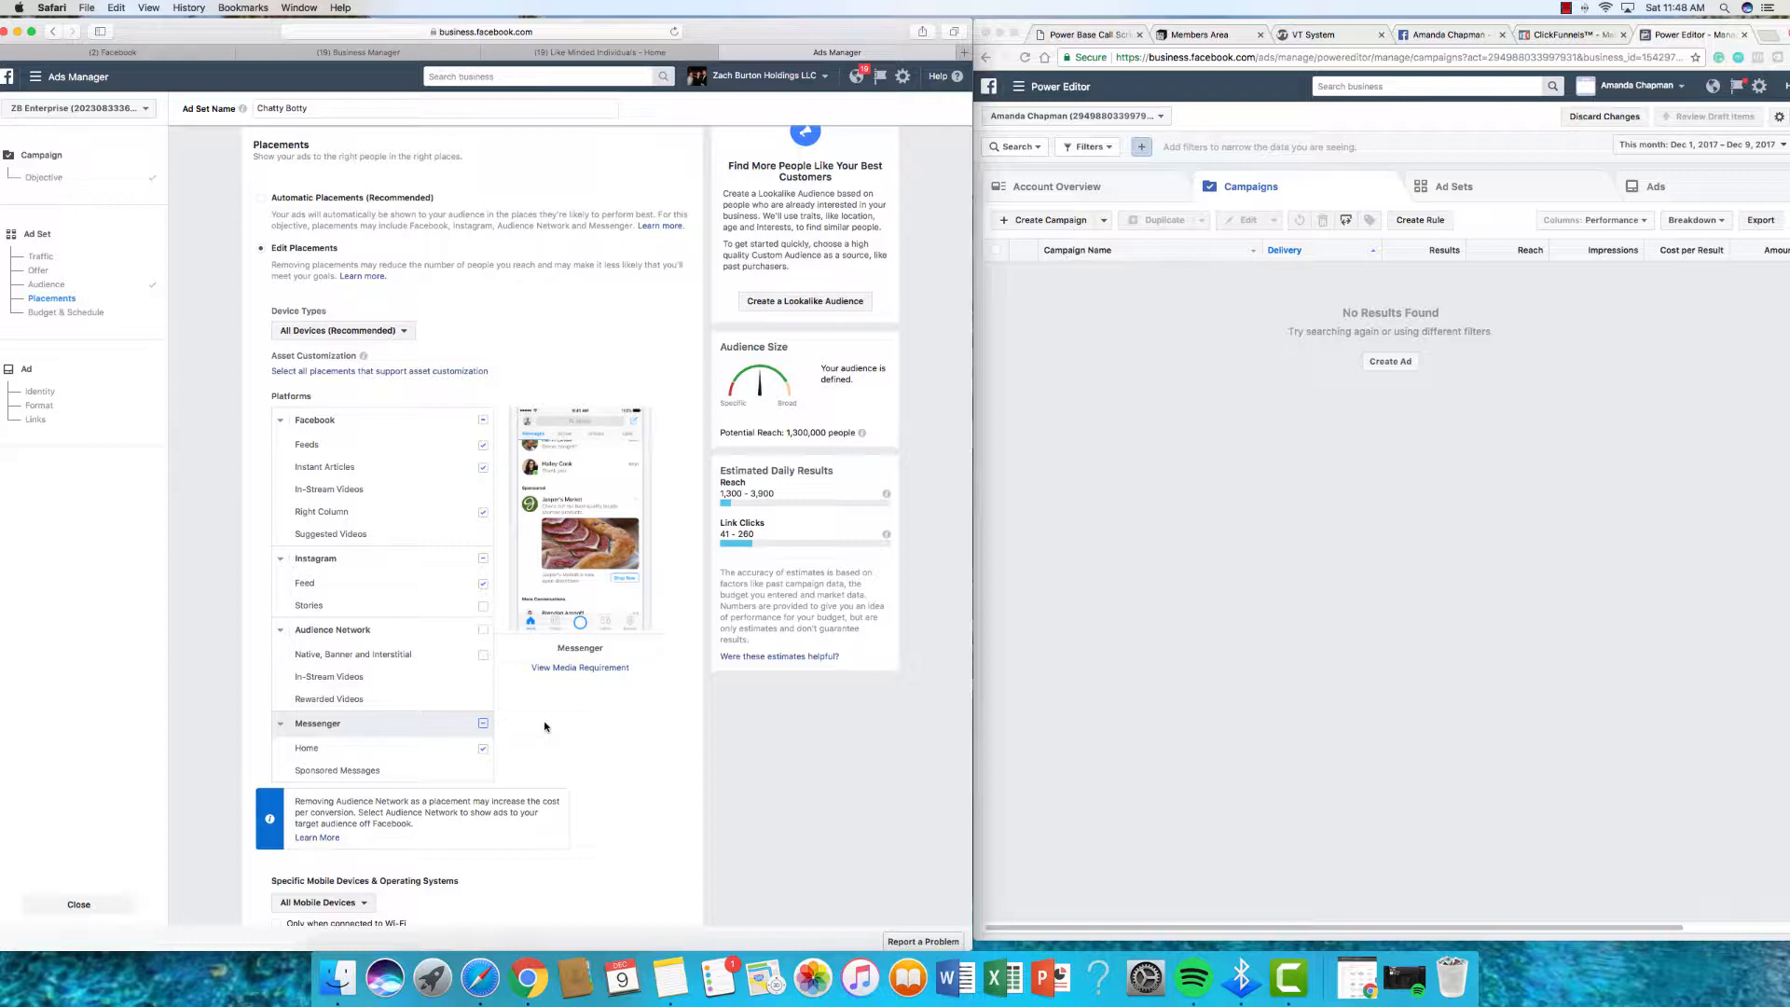
Step: Lower the daily budget from $20 to $5.00
scroll(545, 727, "down", 5)
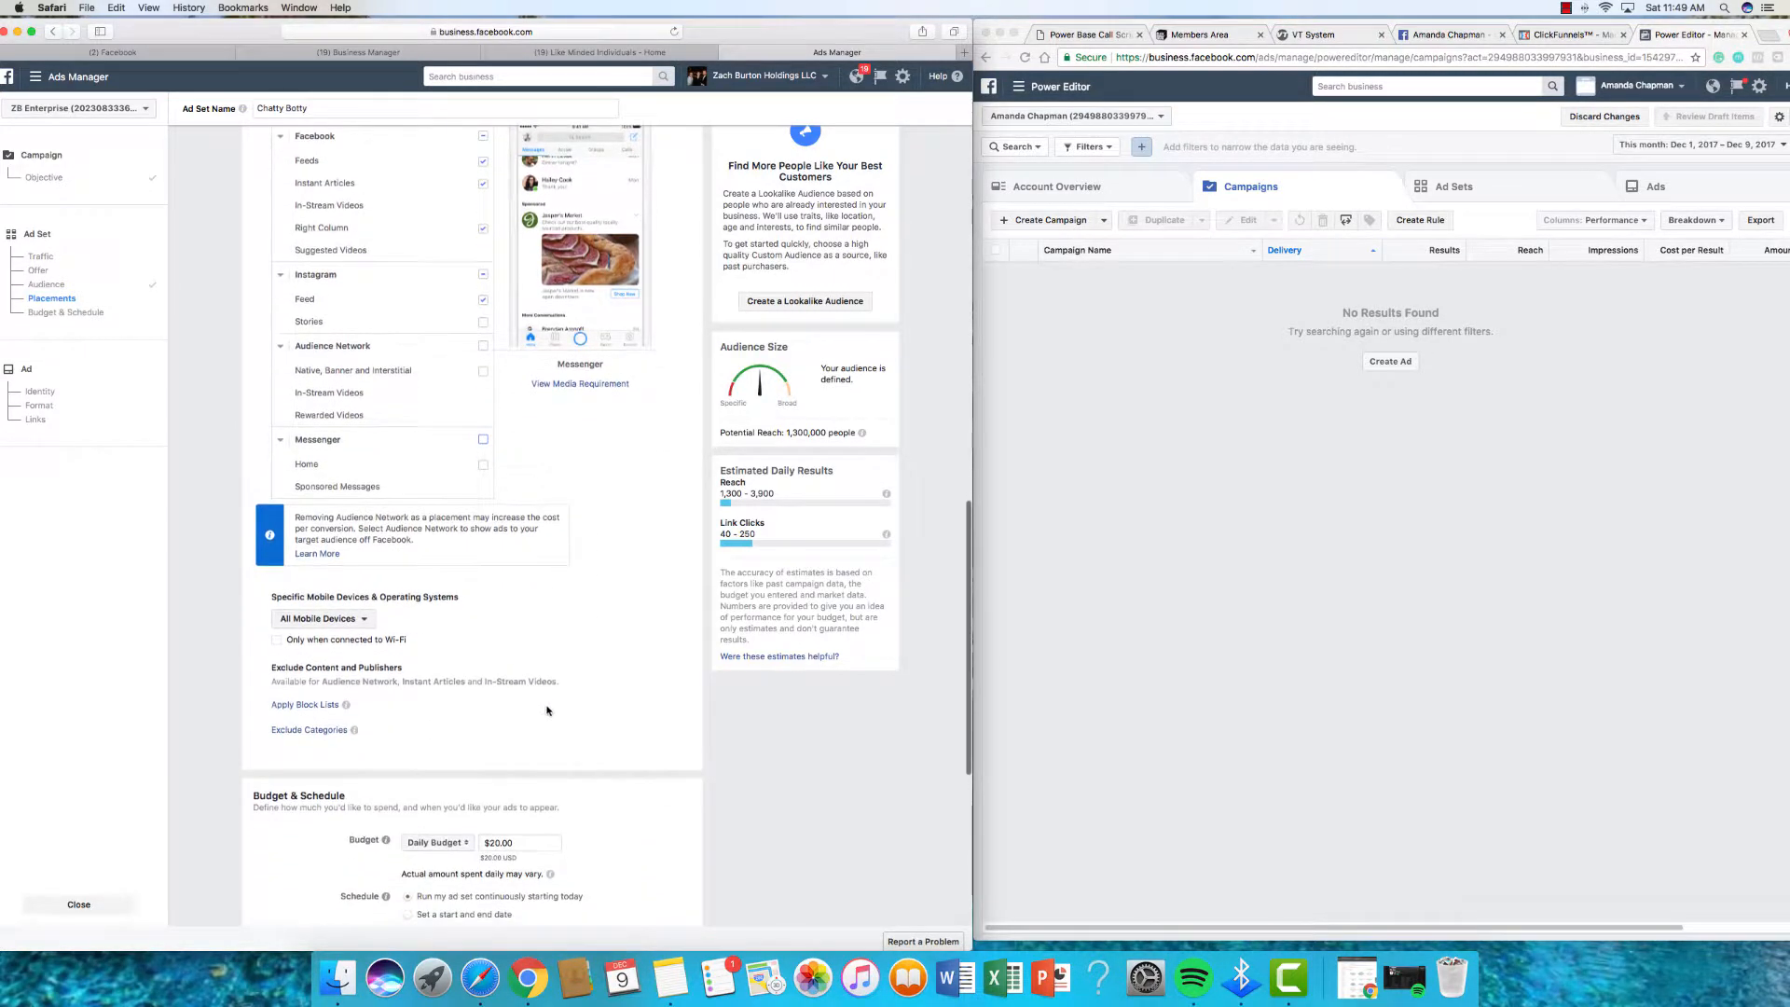
scroll(545, 704, "up", 2)
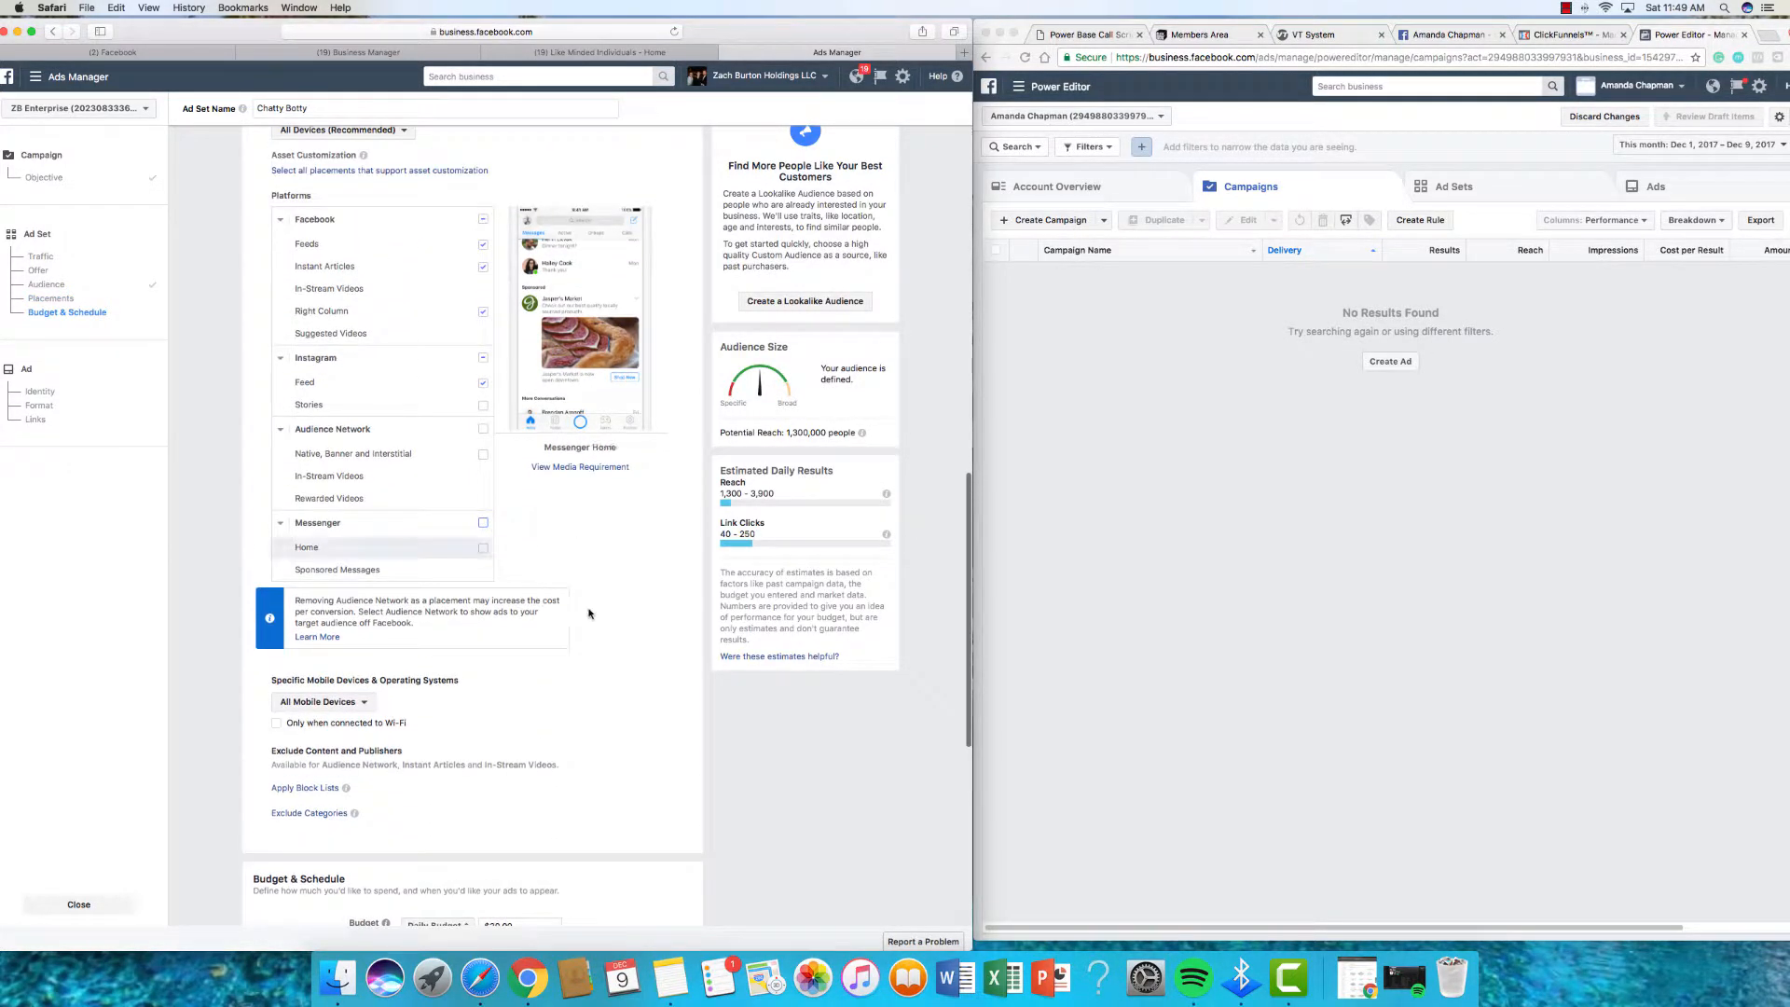
scroll(522, 494, "down", 2)
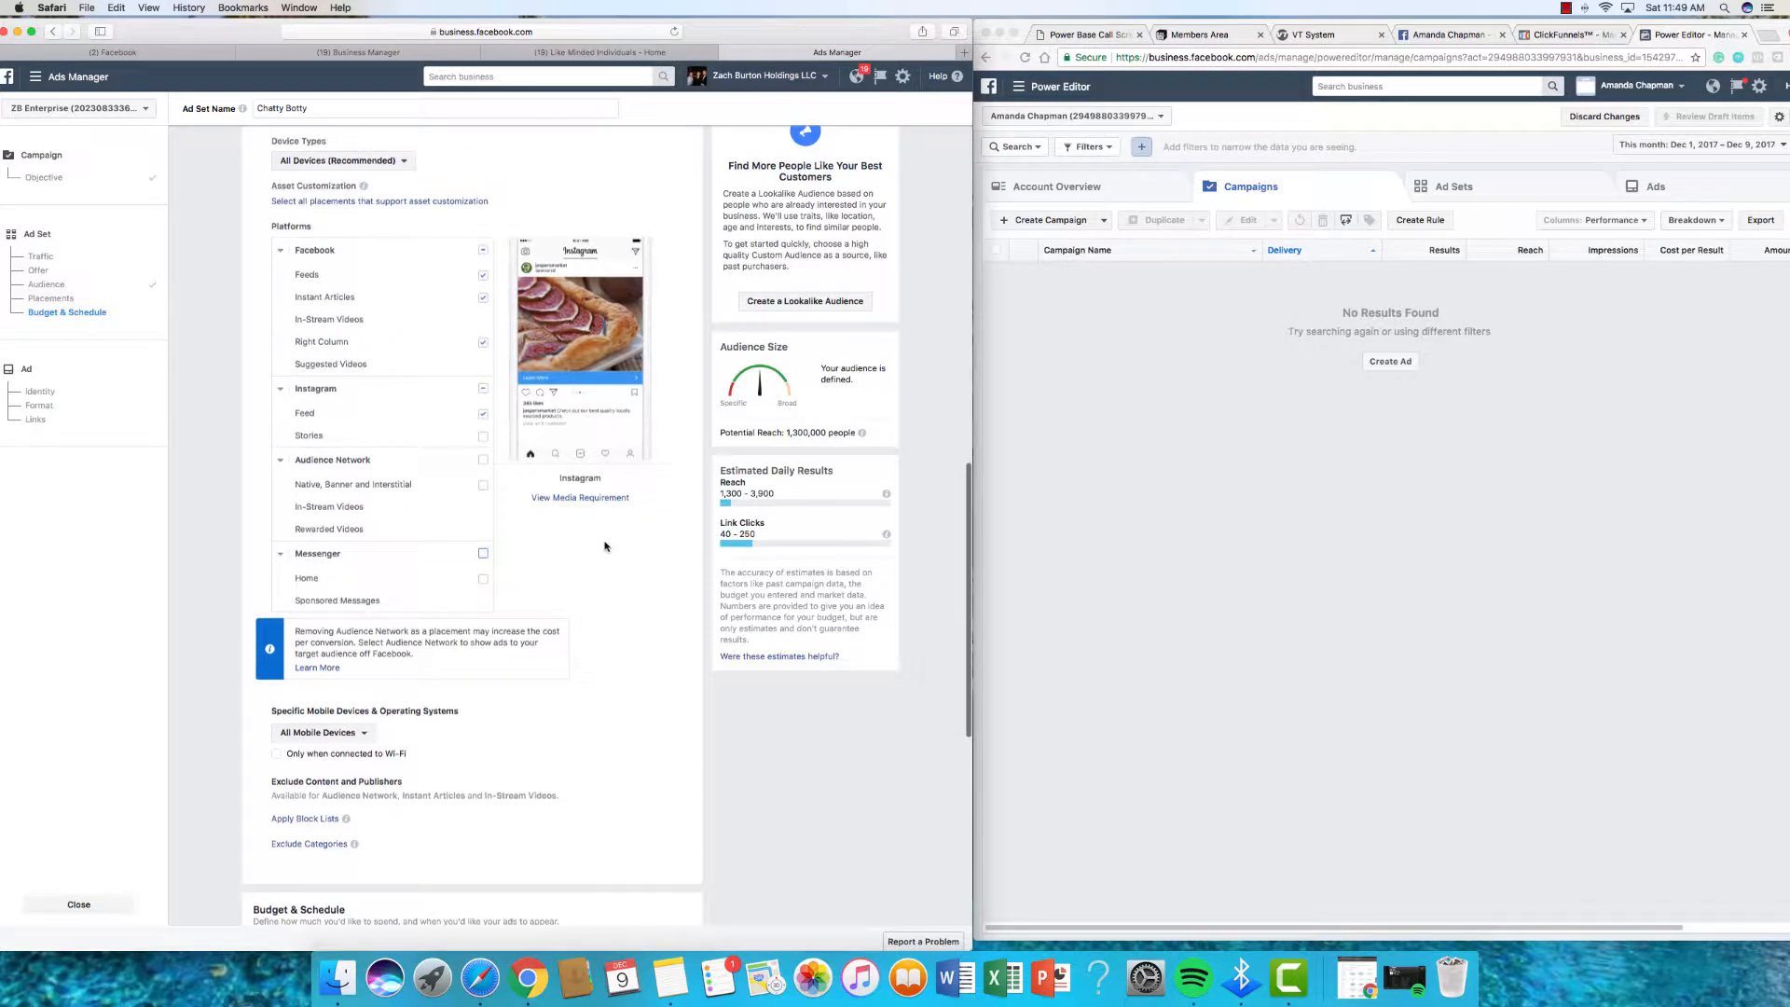
scroll(441, 475, "down", 3)
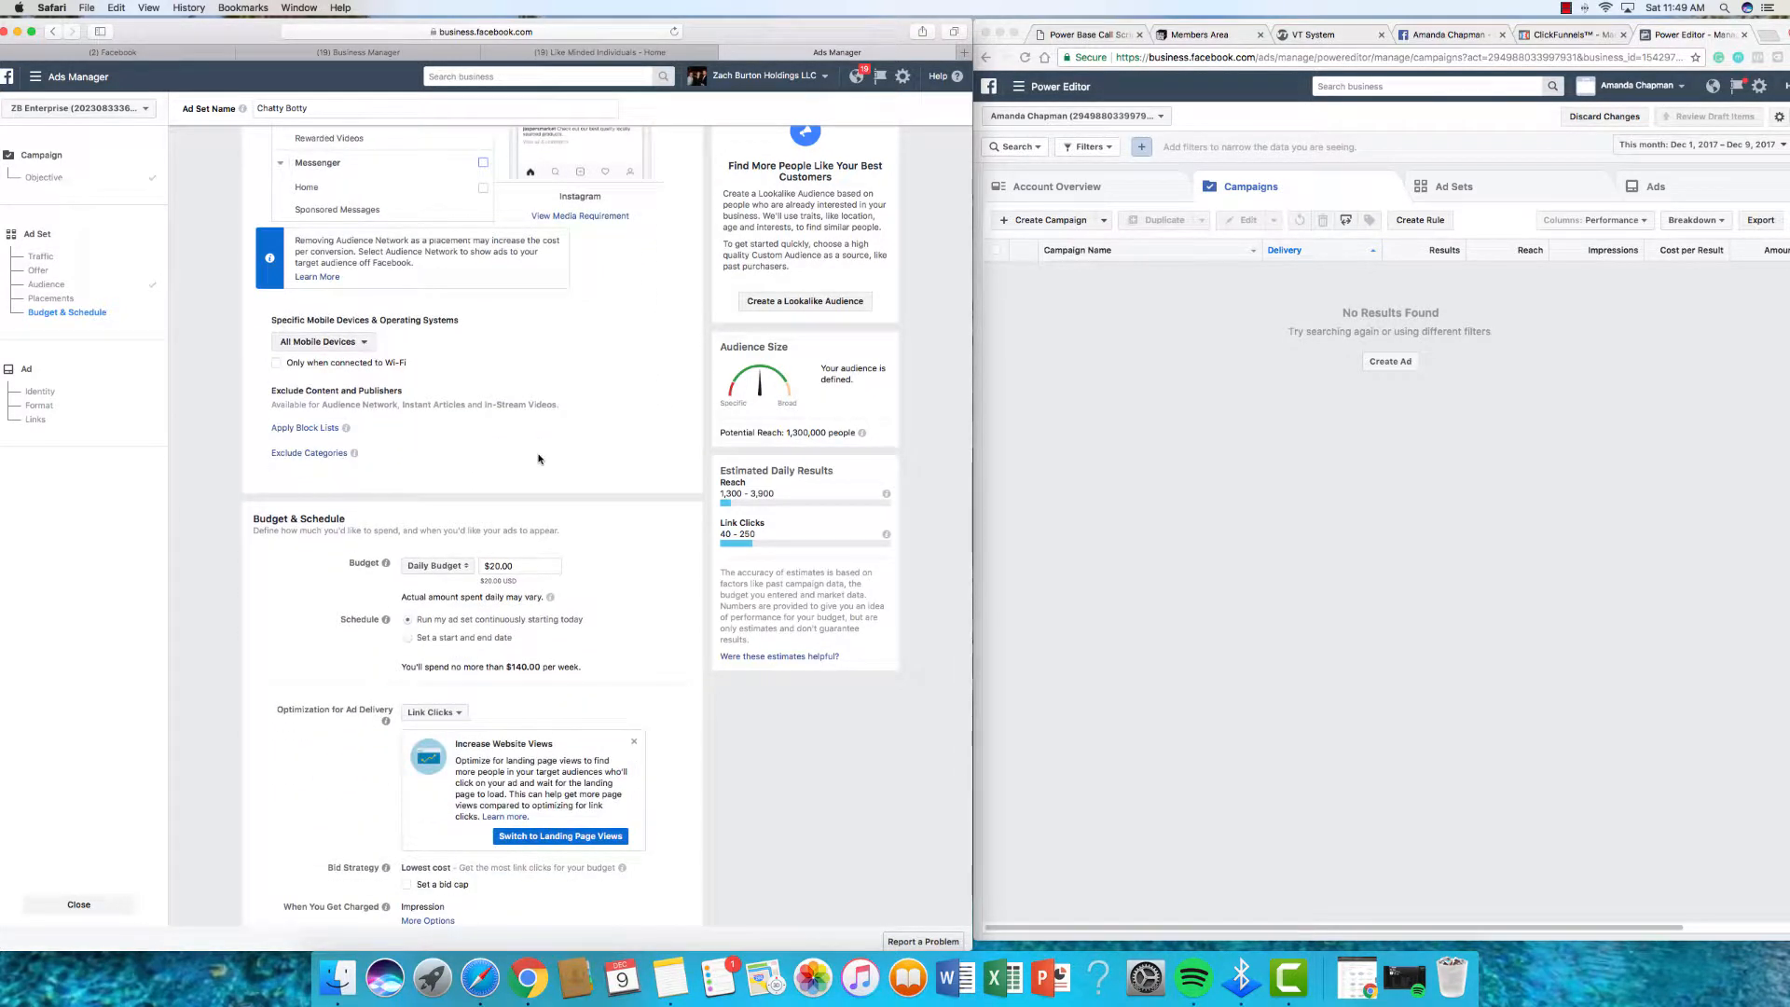
scroll(538, 458, "down", 2)
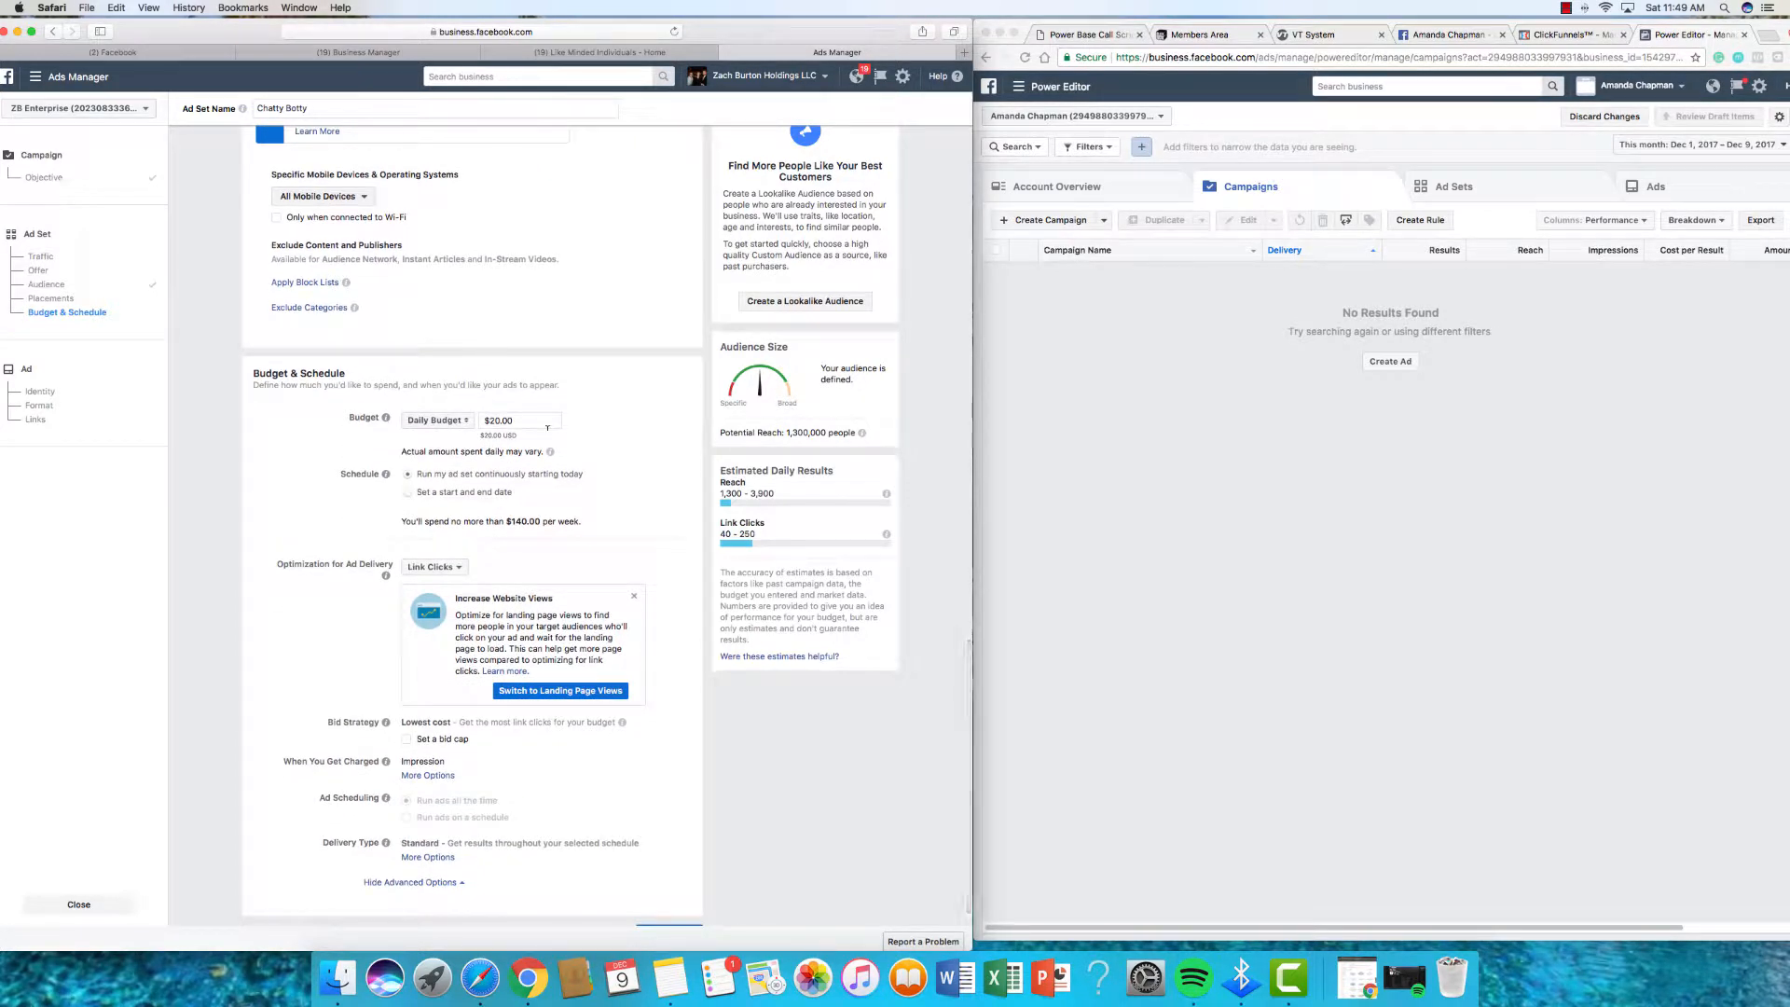
left_click(547, 425)
key("BackSpace")
key("BackSpace")
left_click(619, 438)
Step: Keep delivery optimization on Link Clicks
scroll(630, 437, "down", 1)
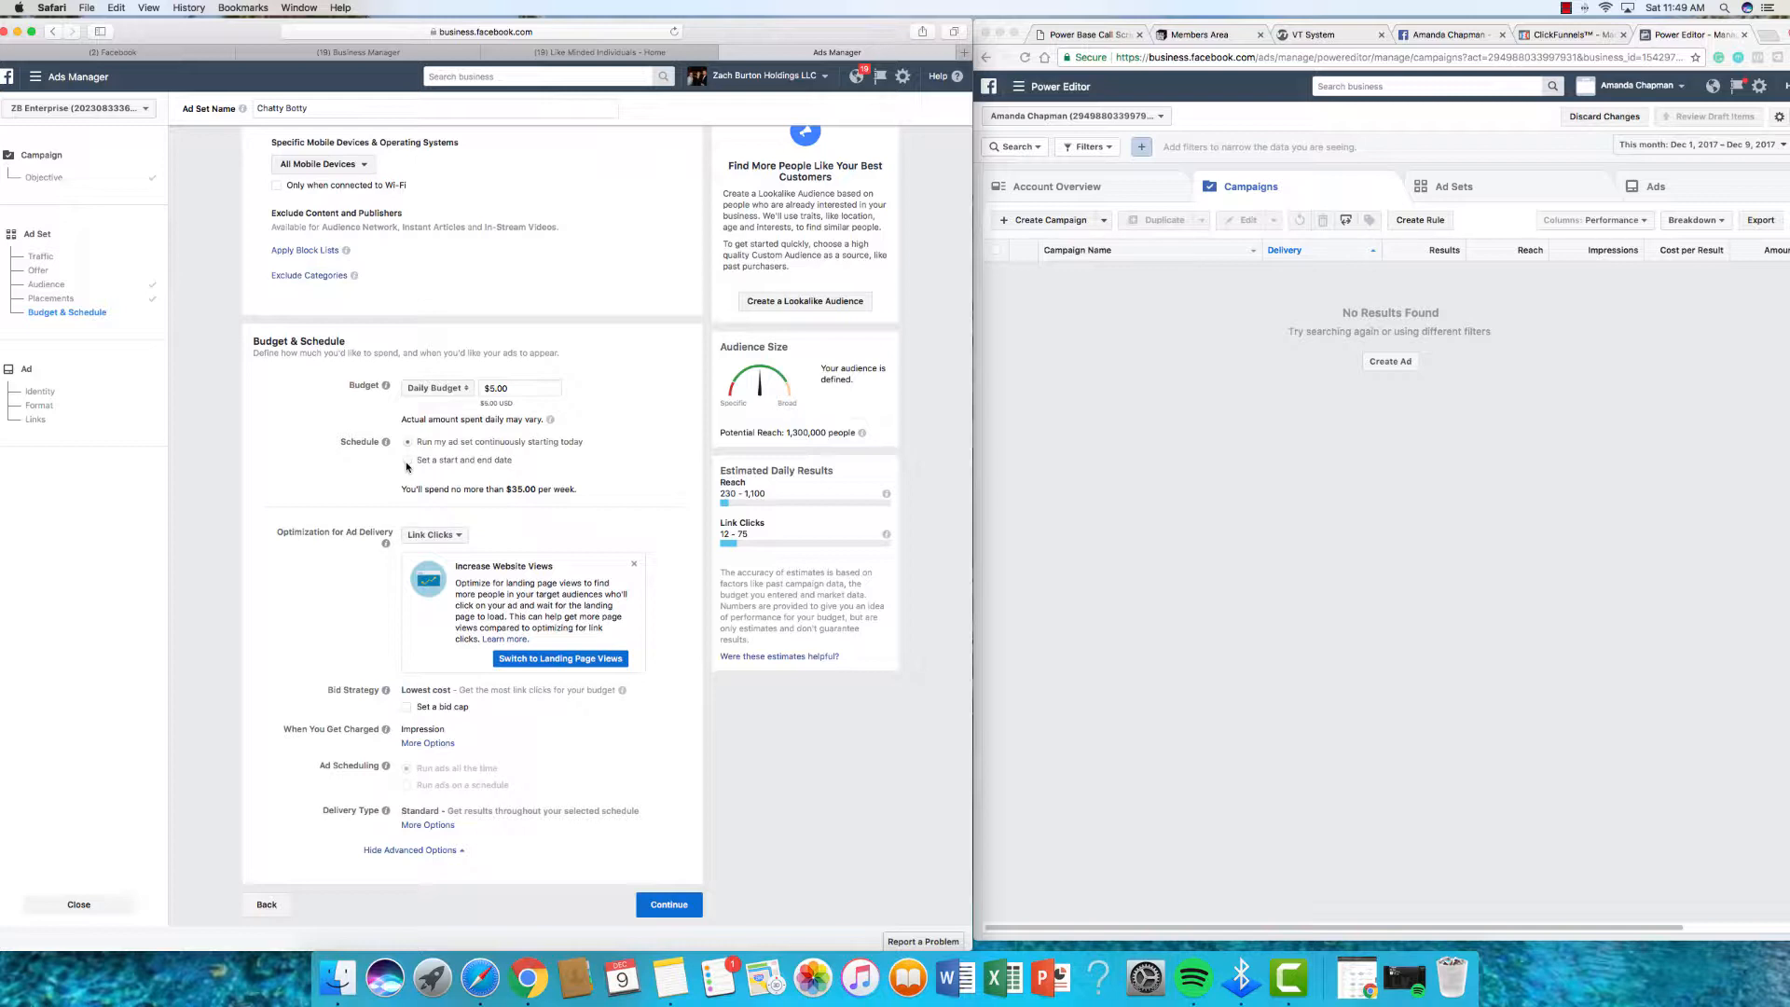
scroll(597, 479, "up", 1)
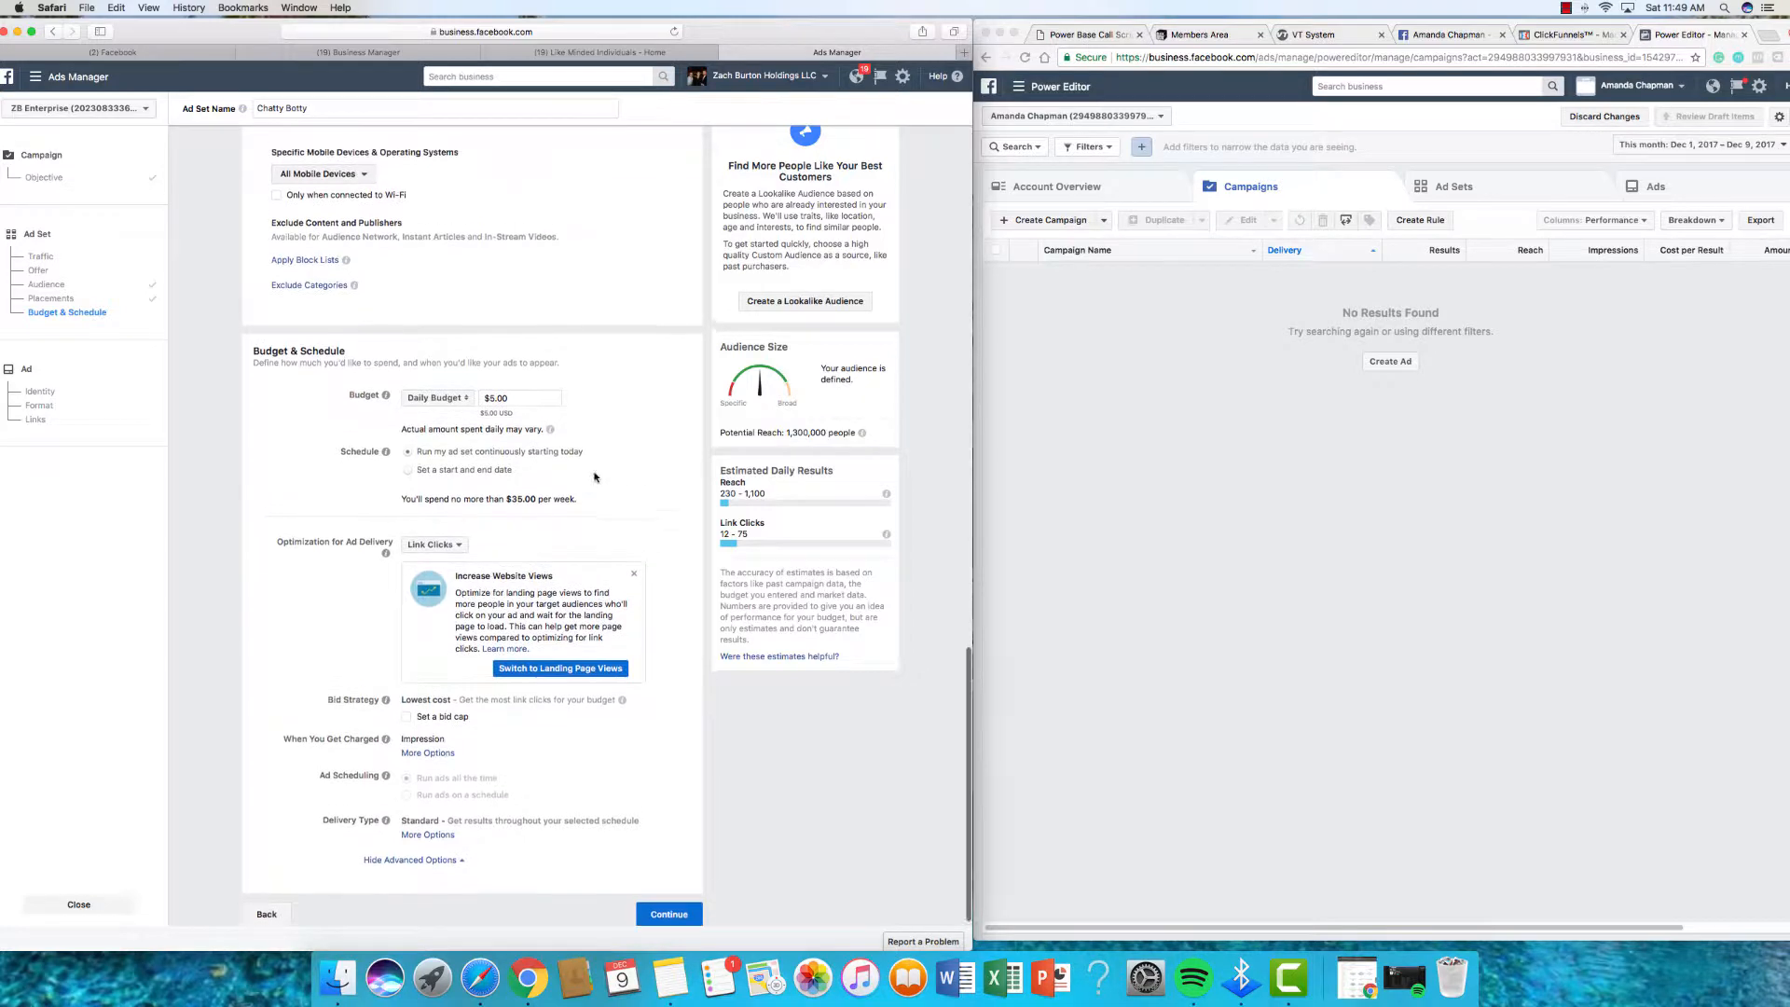
scroll(599, 493, "down", 1)
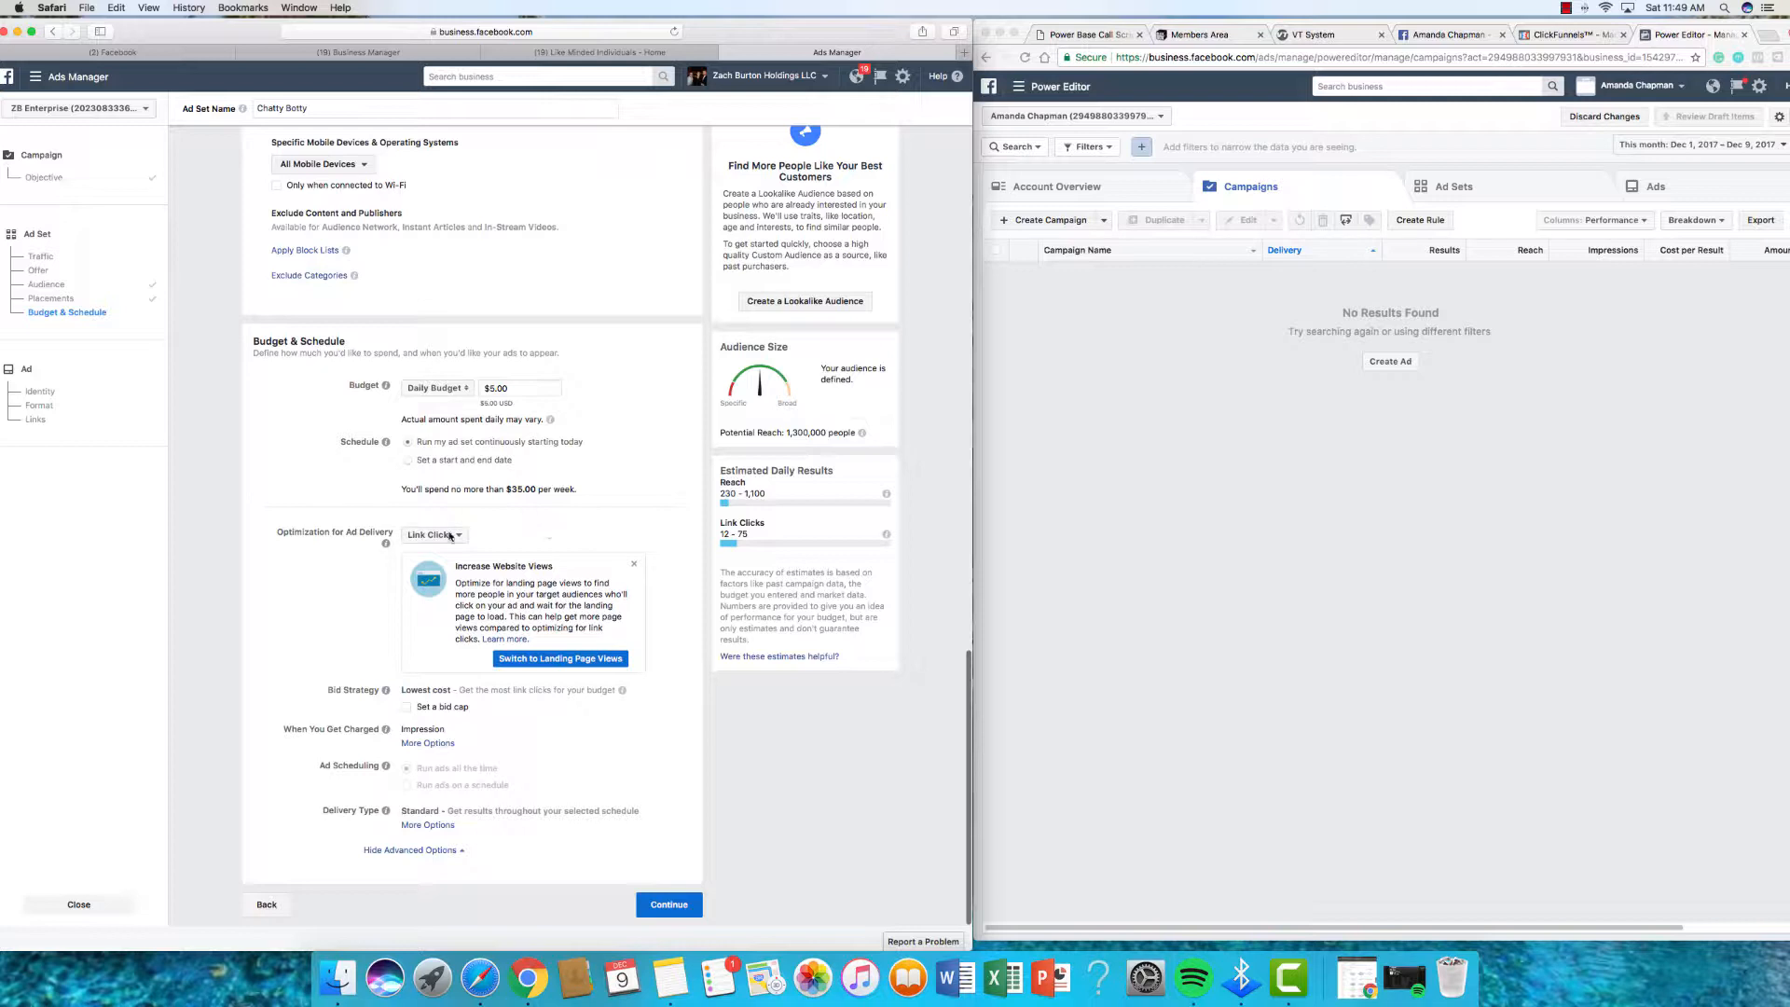
left_click(475, 545)
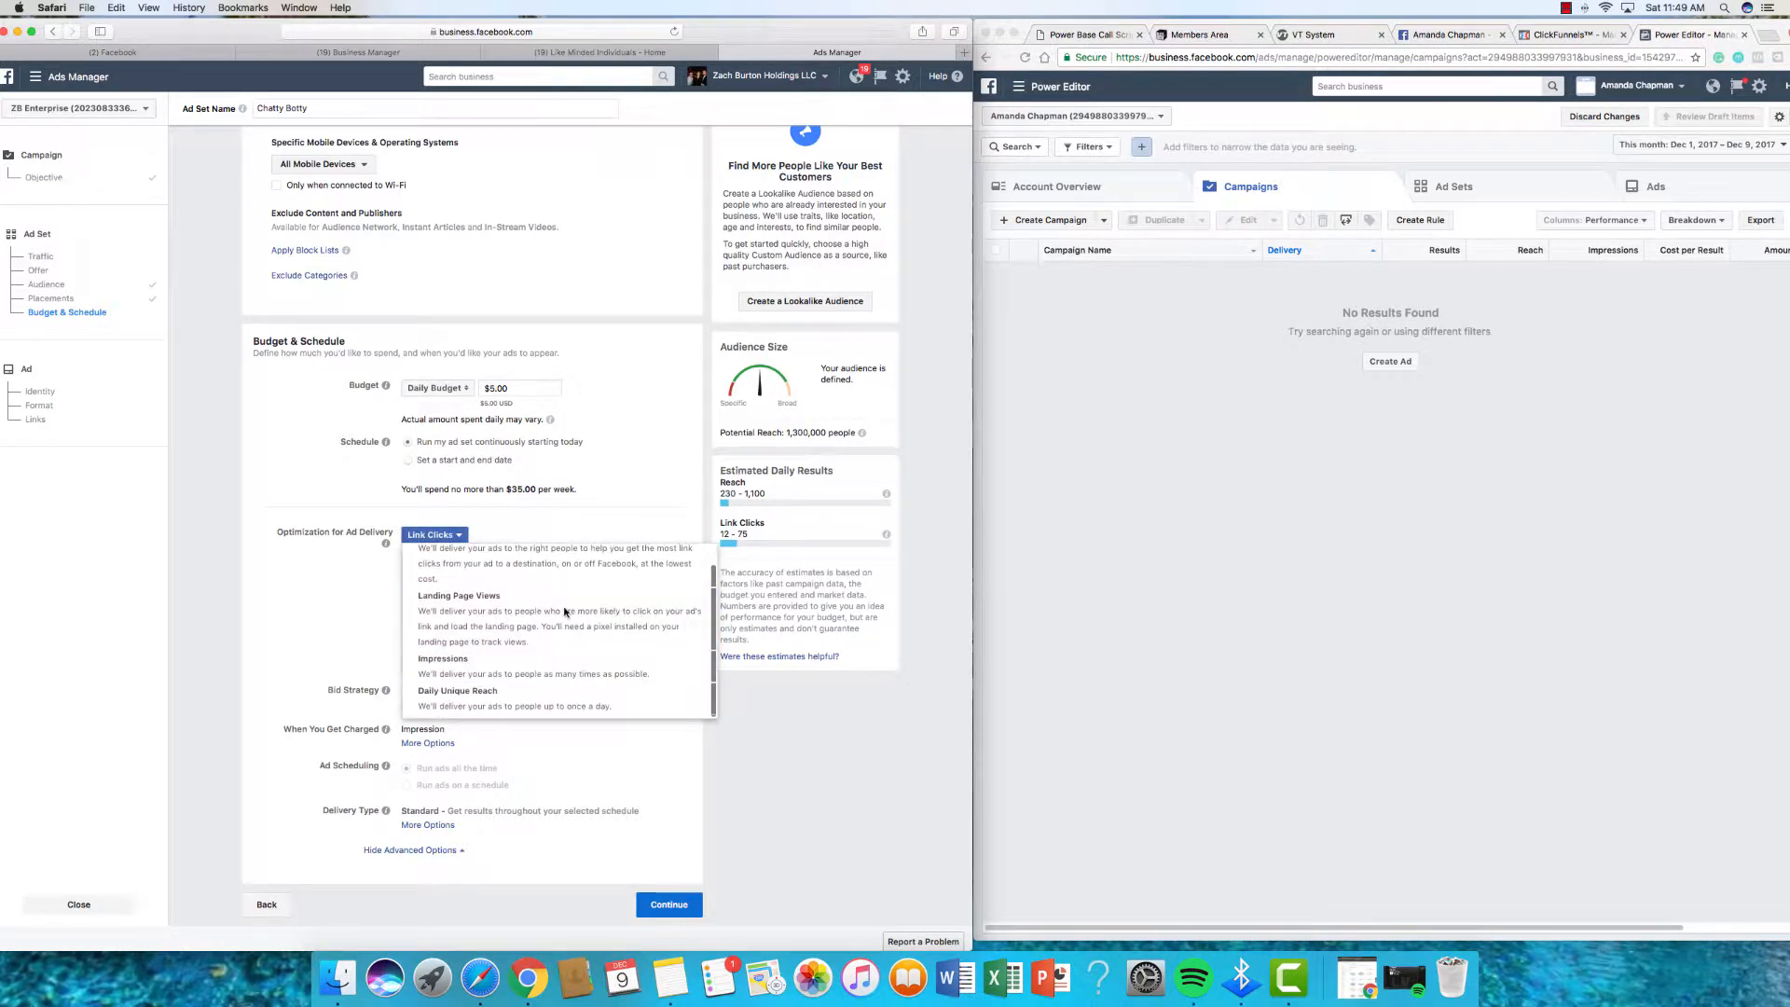
scroll(616, 569, "up", 3)
left_click(669, 612)
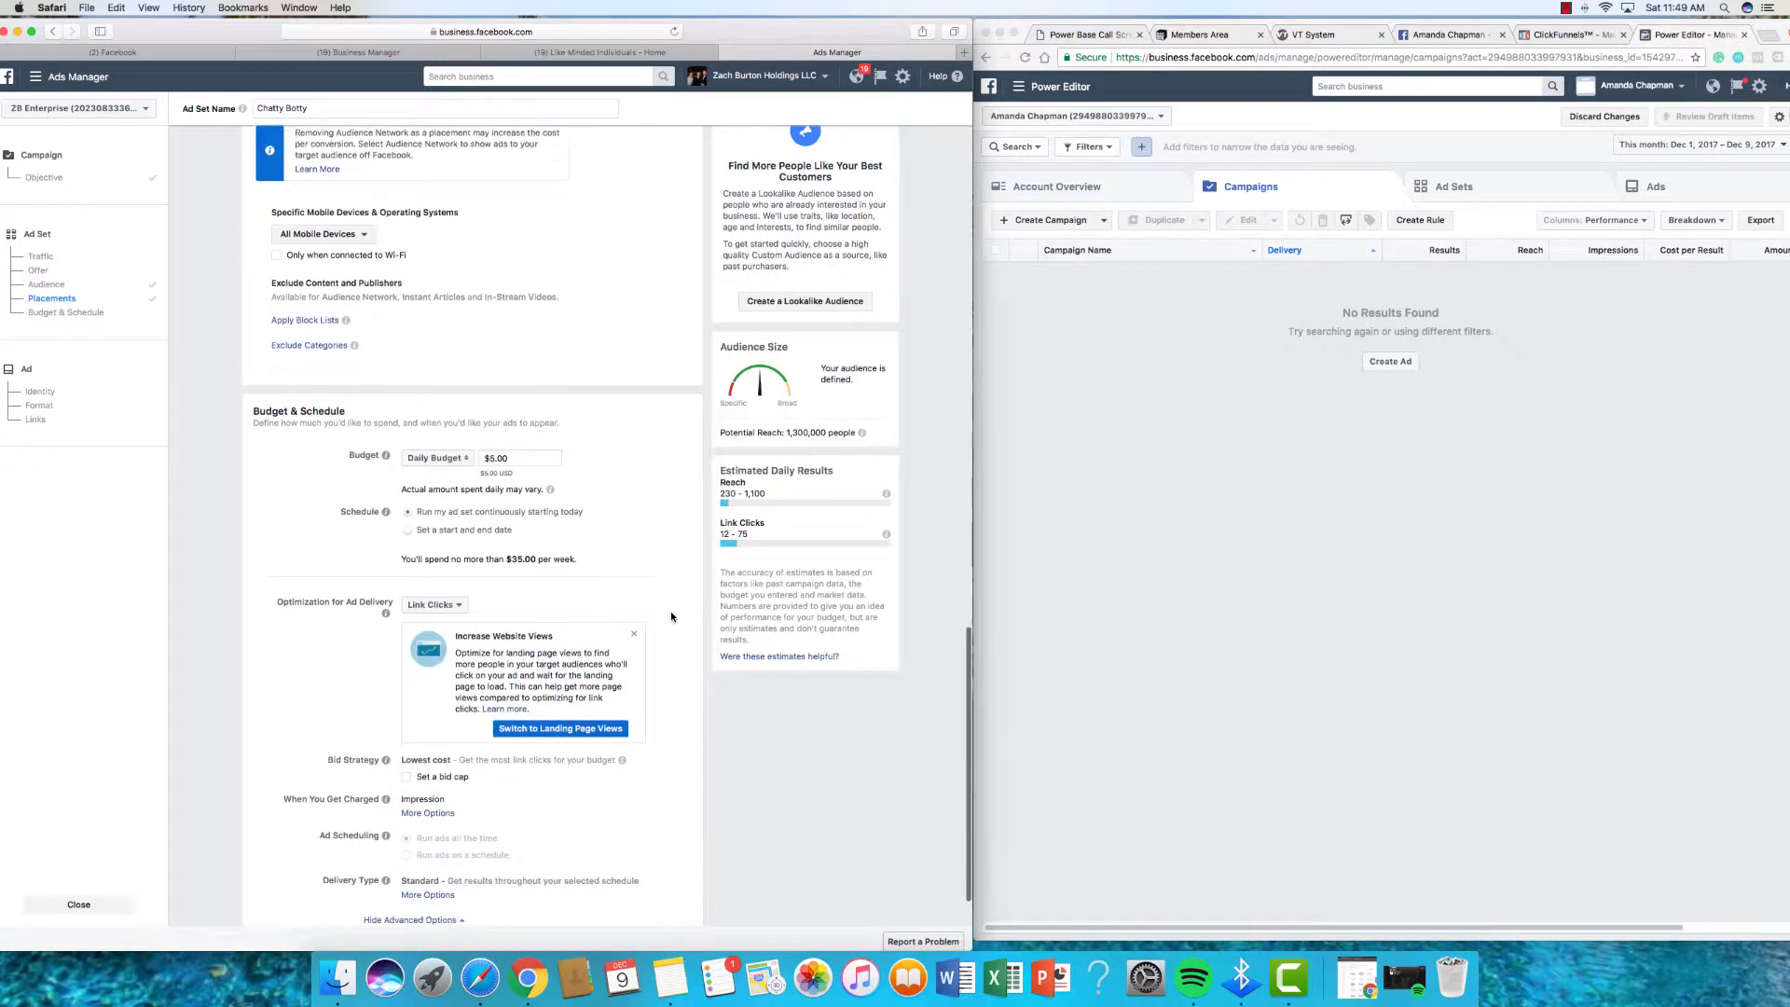
scroll(670, 612, "down", 3)
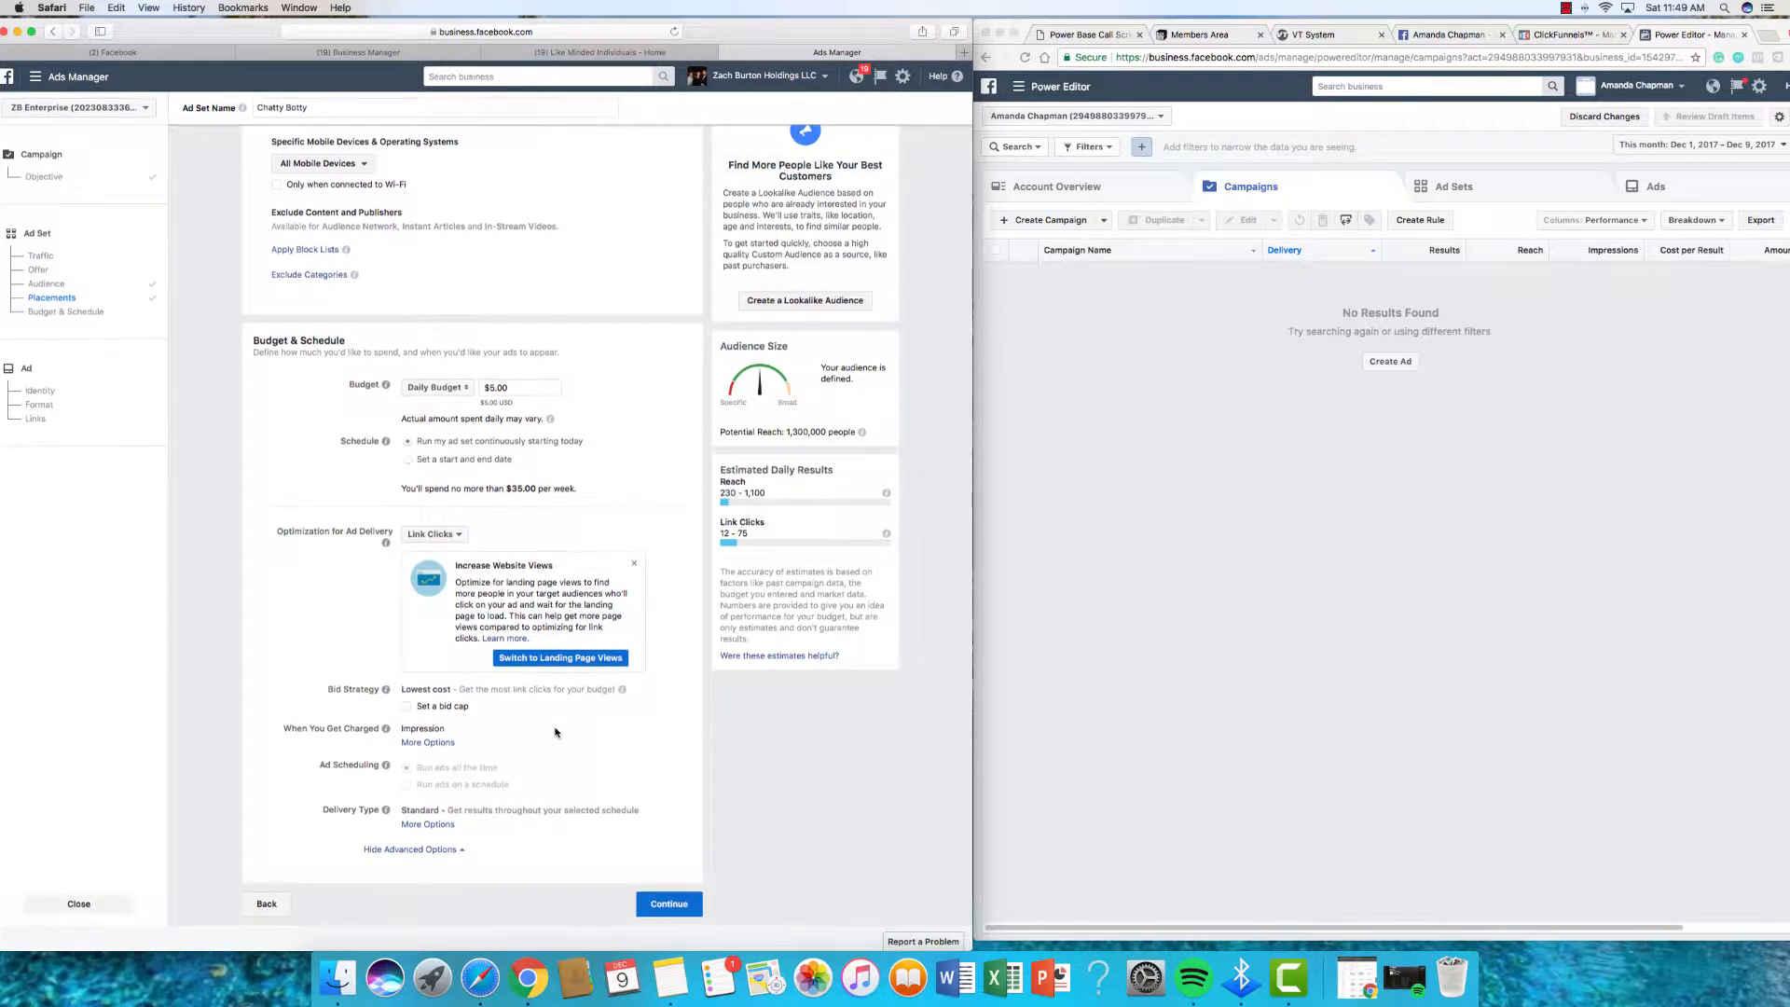
scroll(672, 808, "up", 1)
scroll(671, 804, "down", 1)
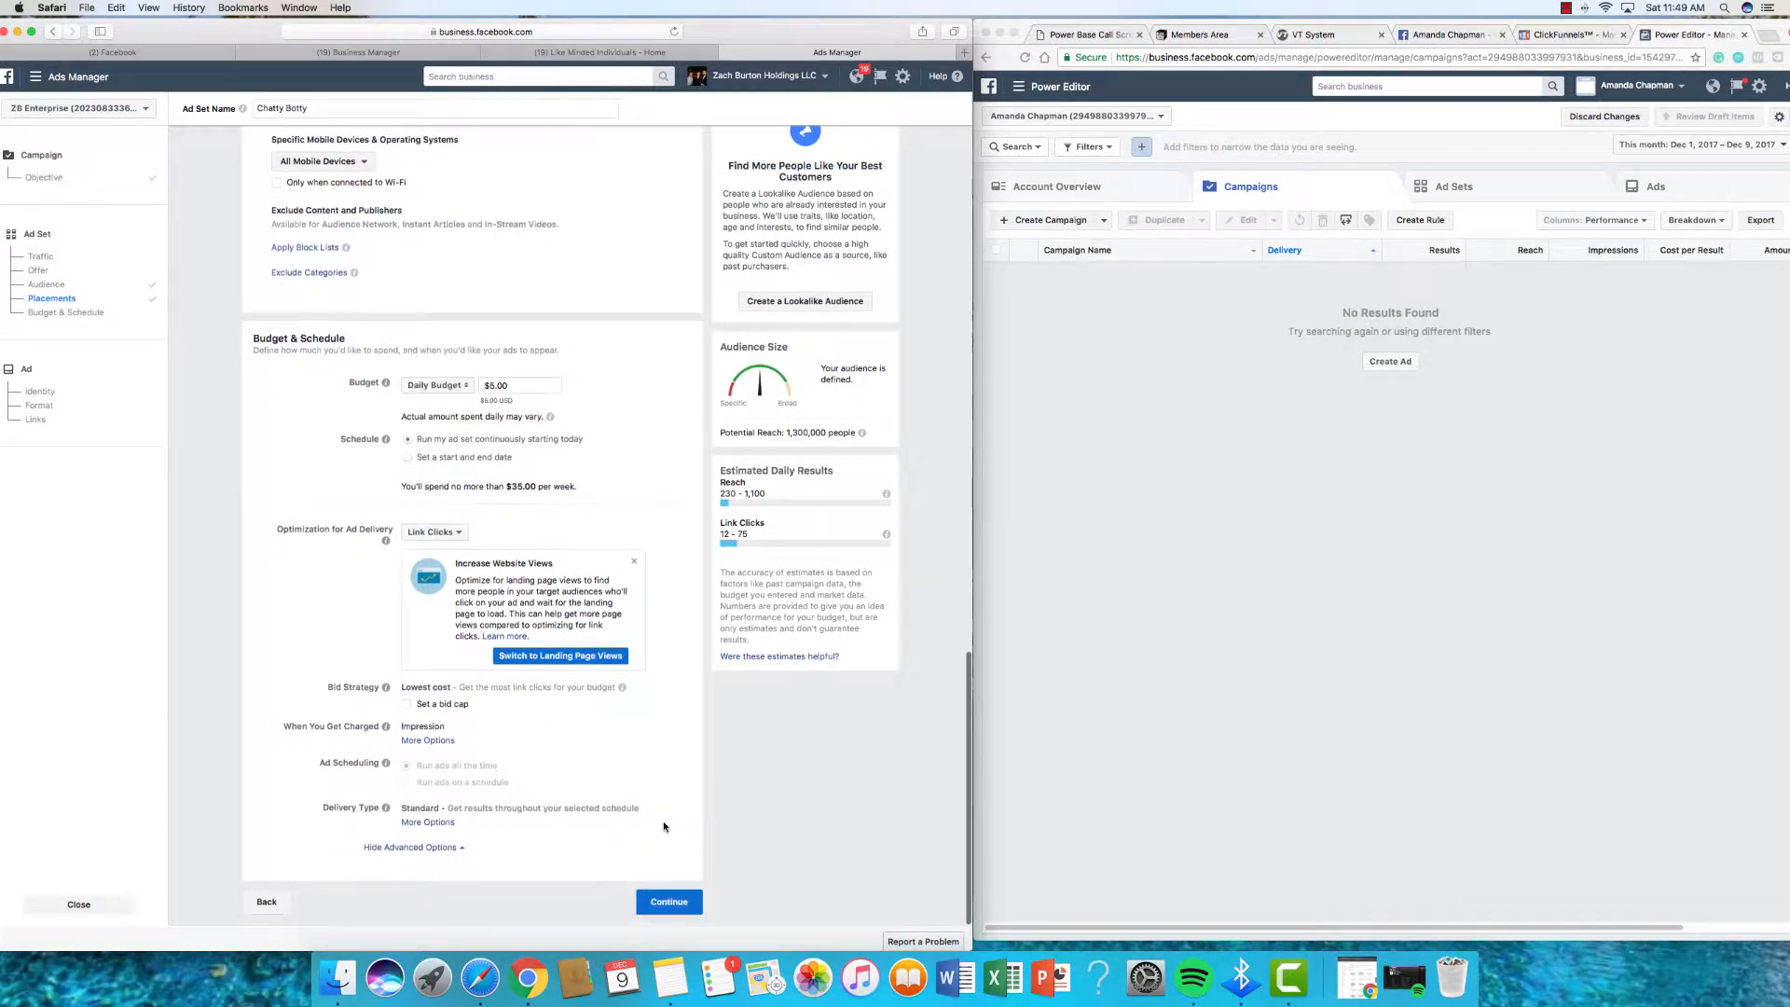
Step: Continue to the ad step and name the new ad 'Enagic Chat Bot'
left_click(657, 911)
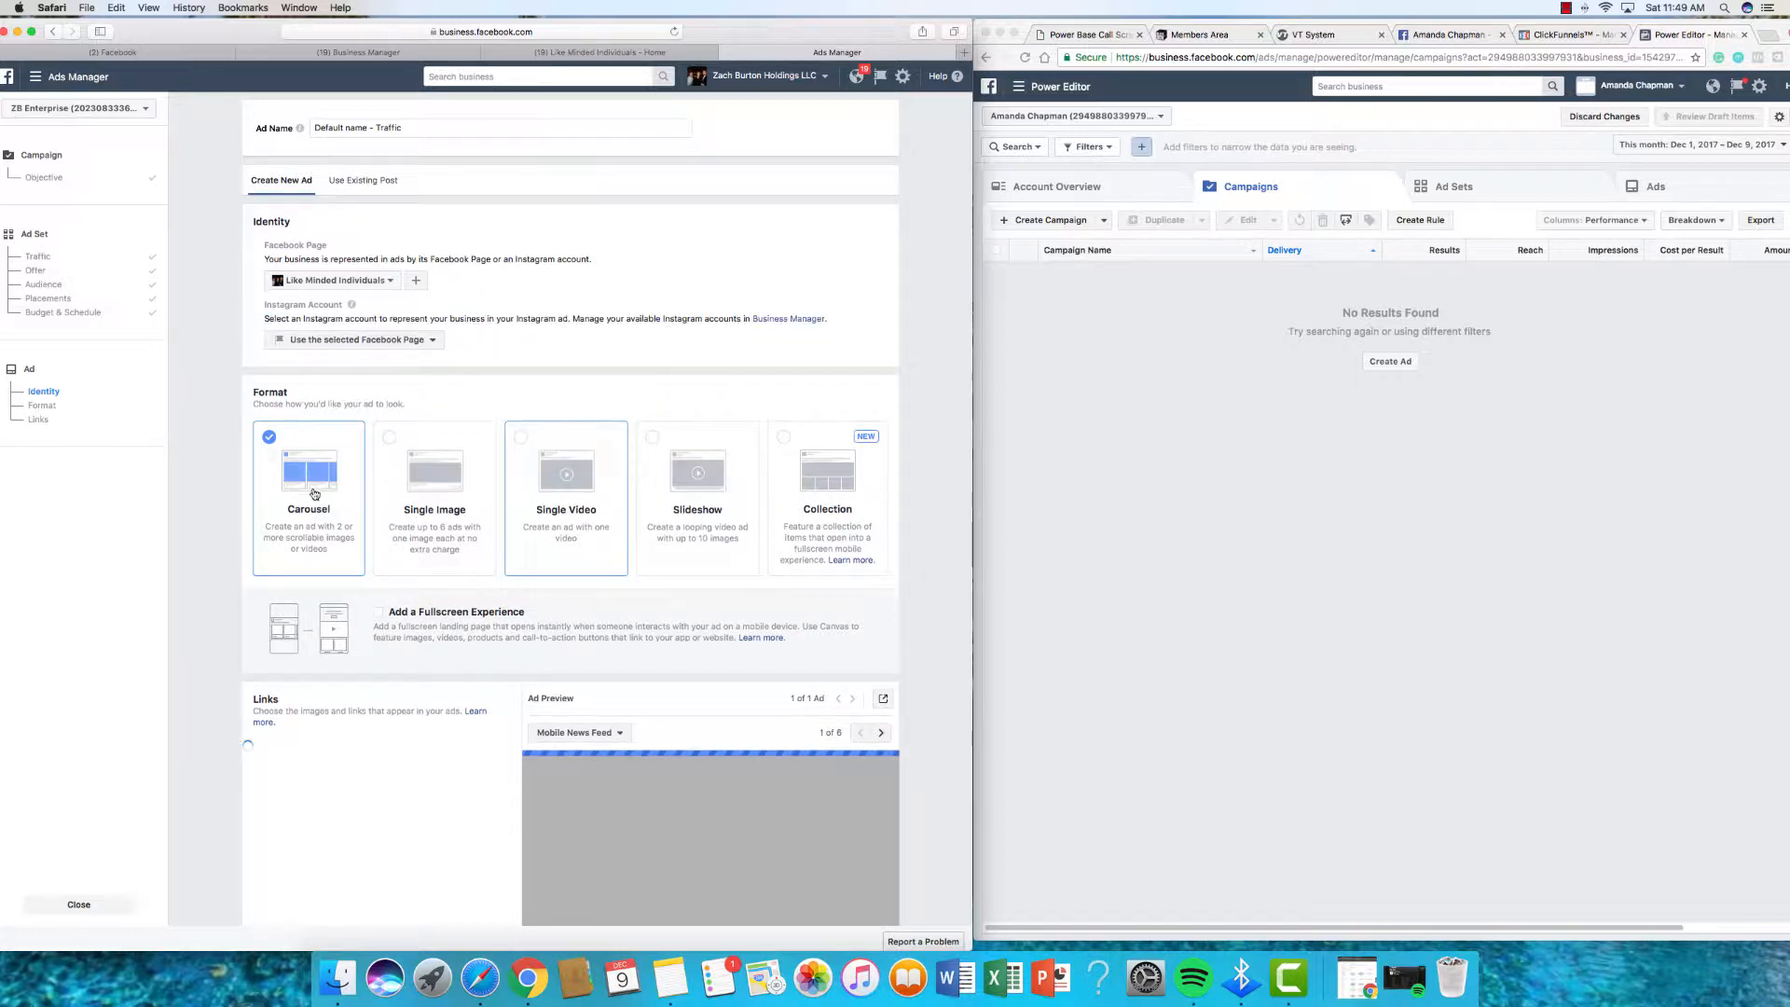
scroll(404, 699, "down", 1)
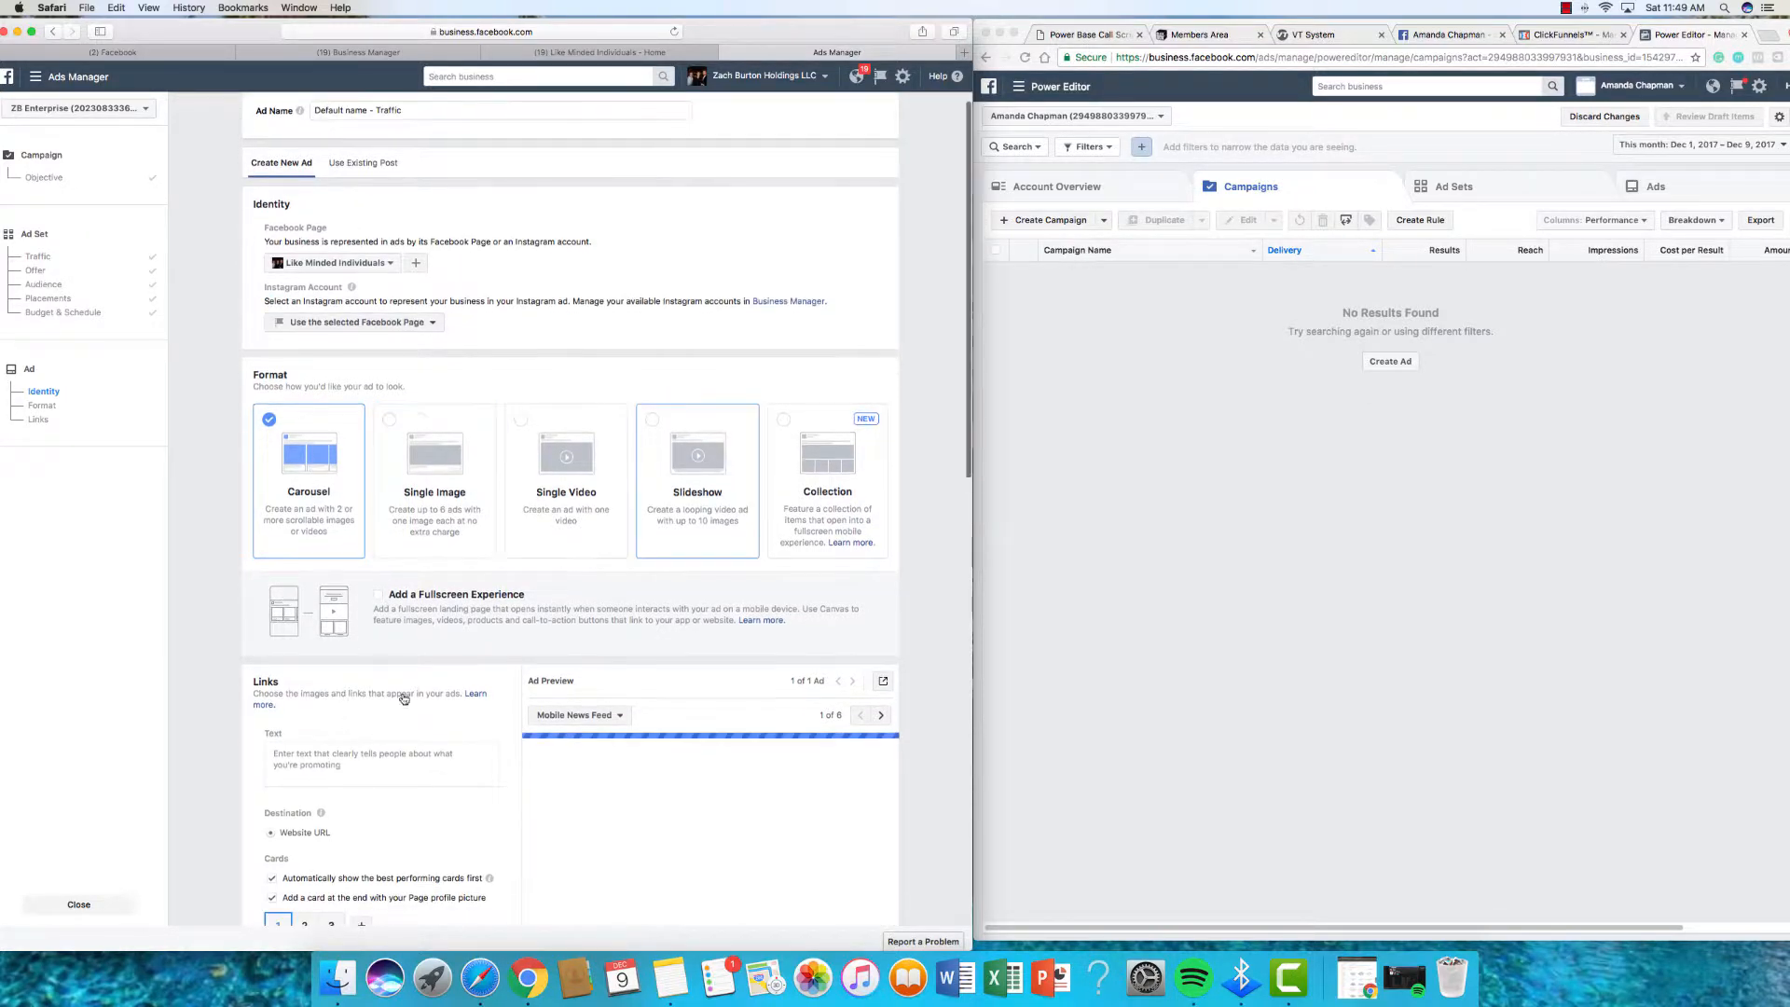
scroll(396, 177, "down", 1)
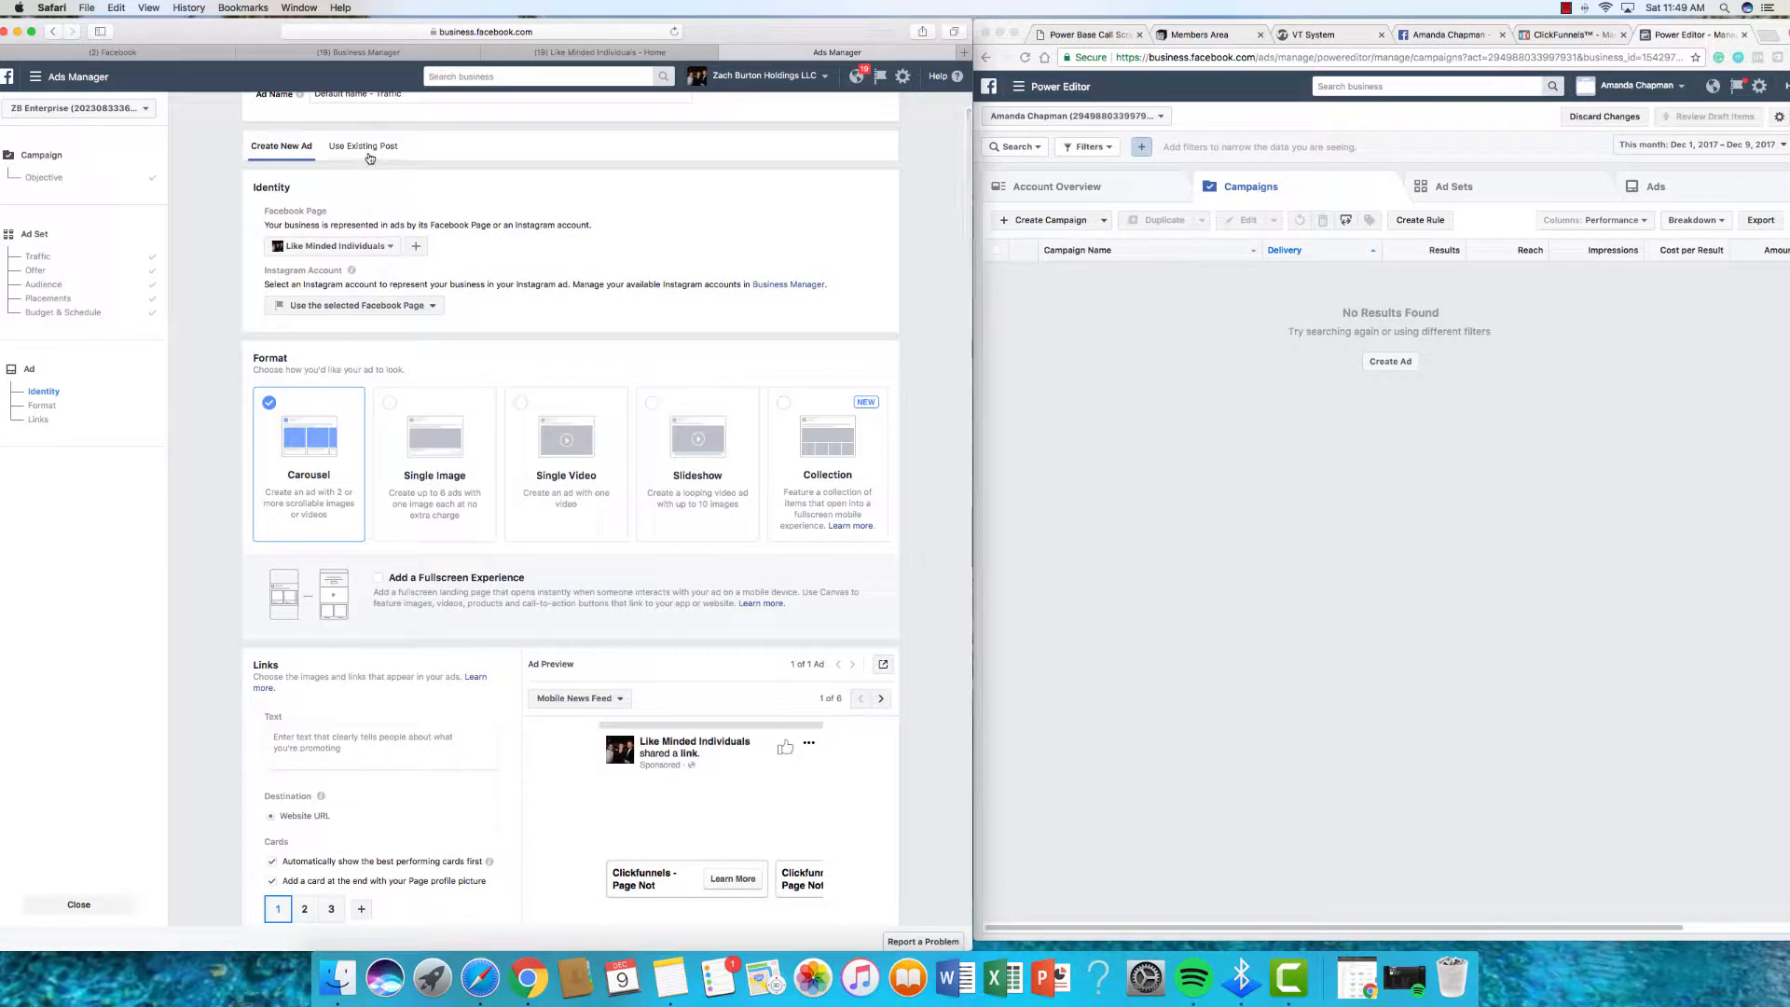
scroll(369, 158, "up", 2)
triple_click(414, 122)
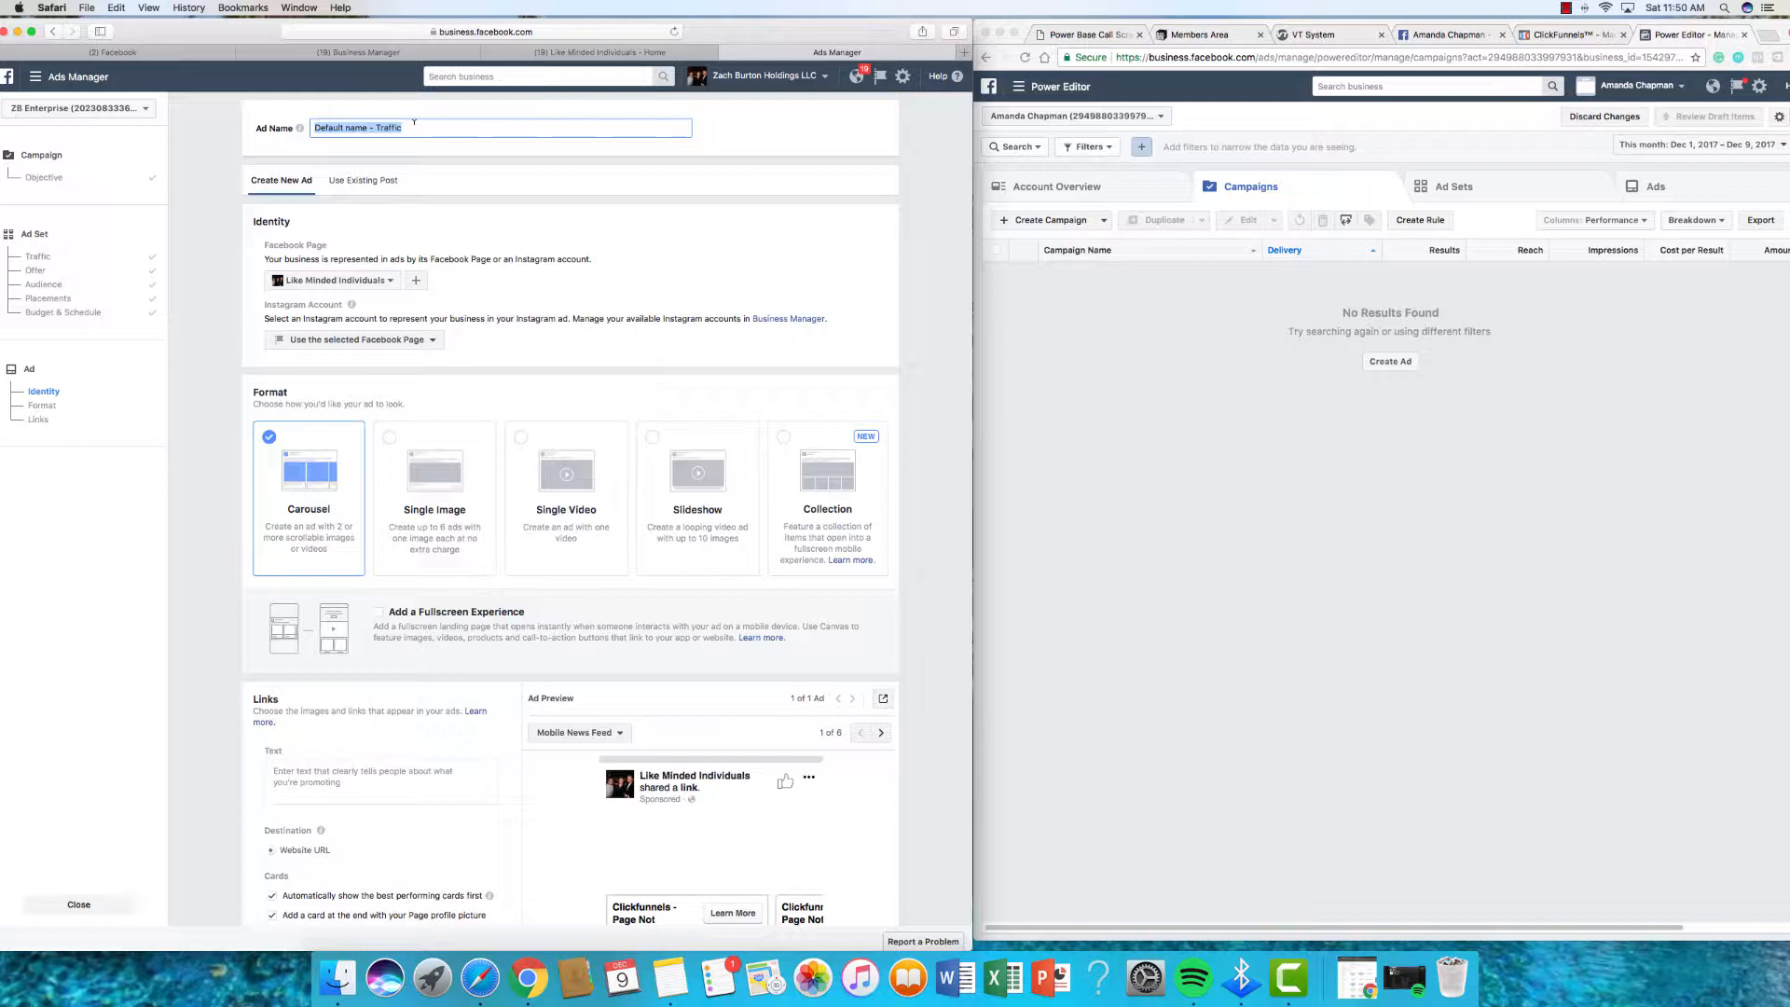
type("Enagi")
key("BackSpace")
type("c Chat Bot")
scroll(494, 252, "down", 2)
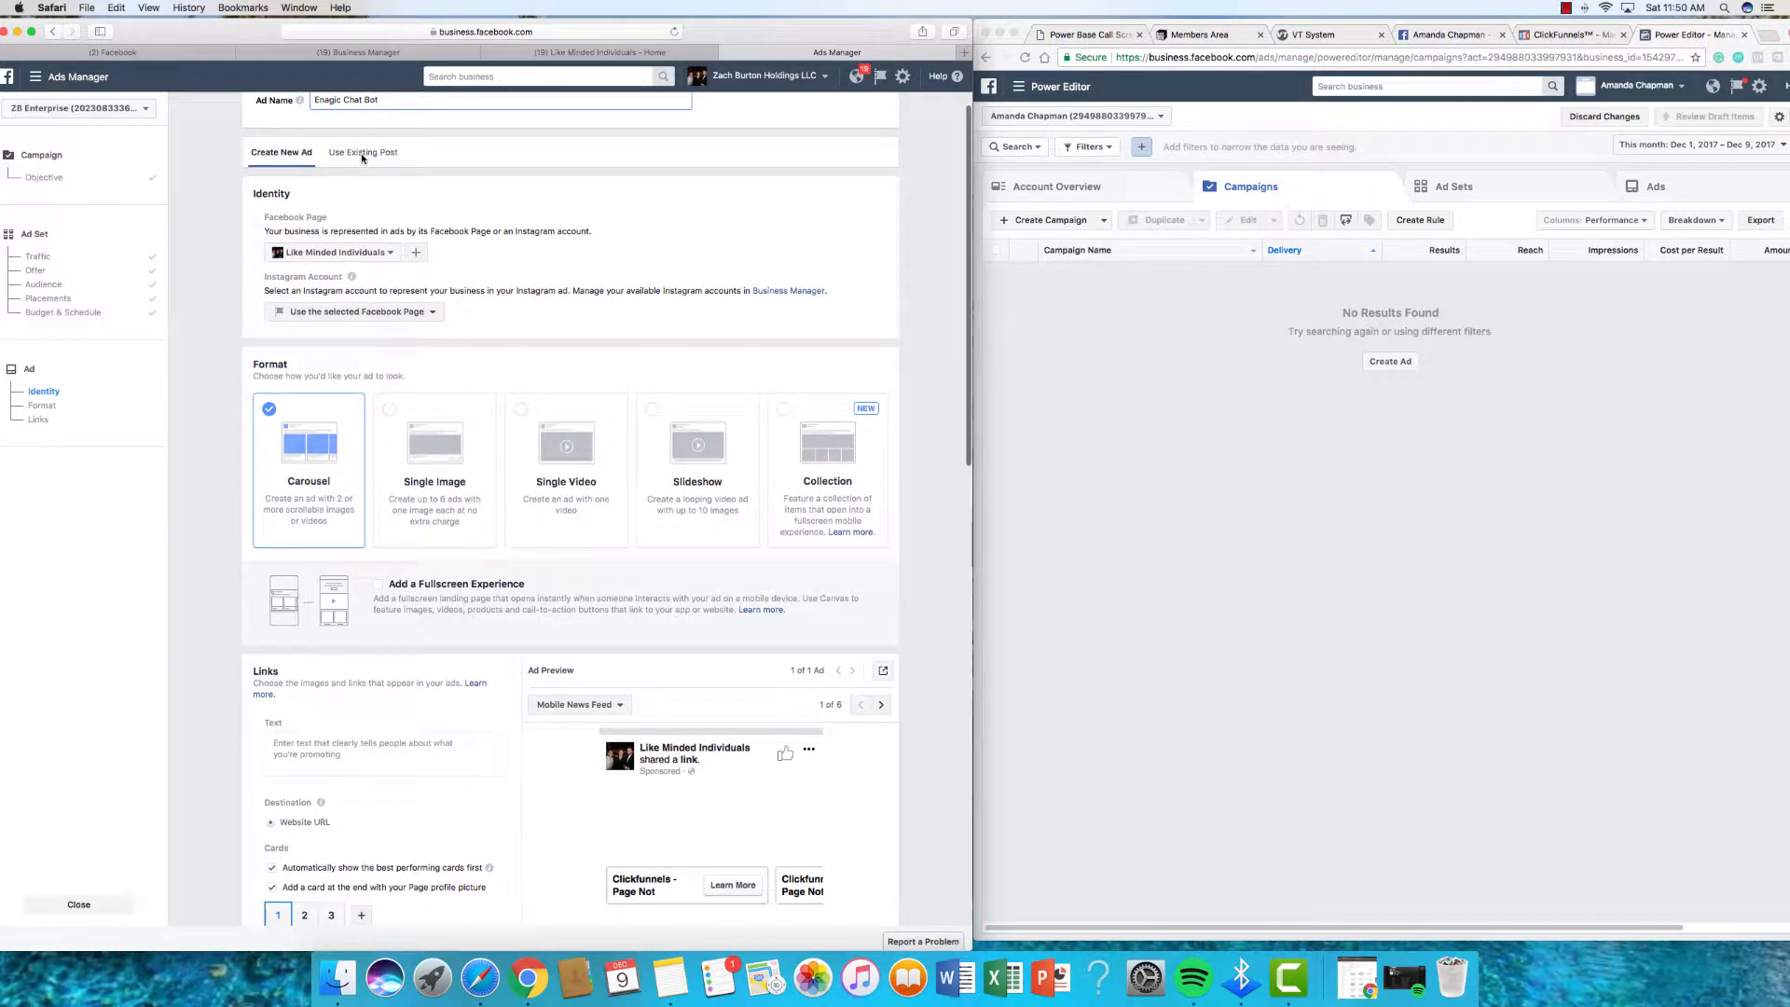
Step: Use the existing Like Minded Individuals chat-bots video post for the ad
left_click(363, 152)
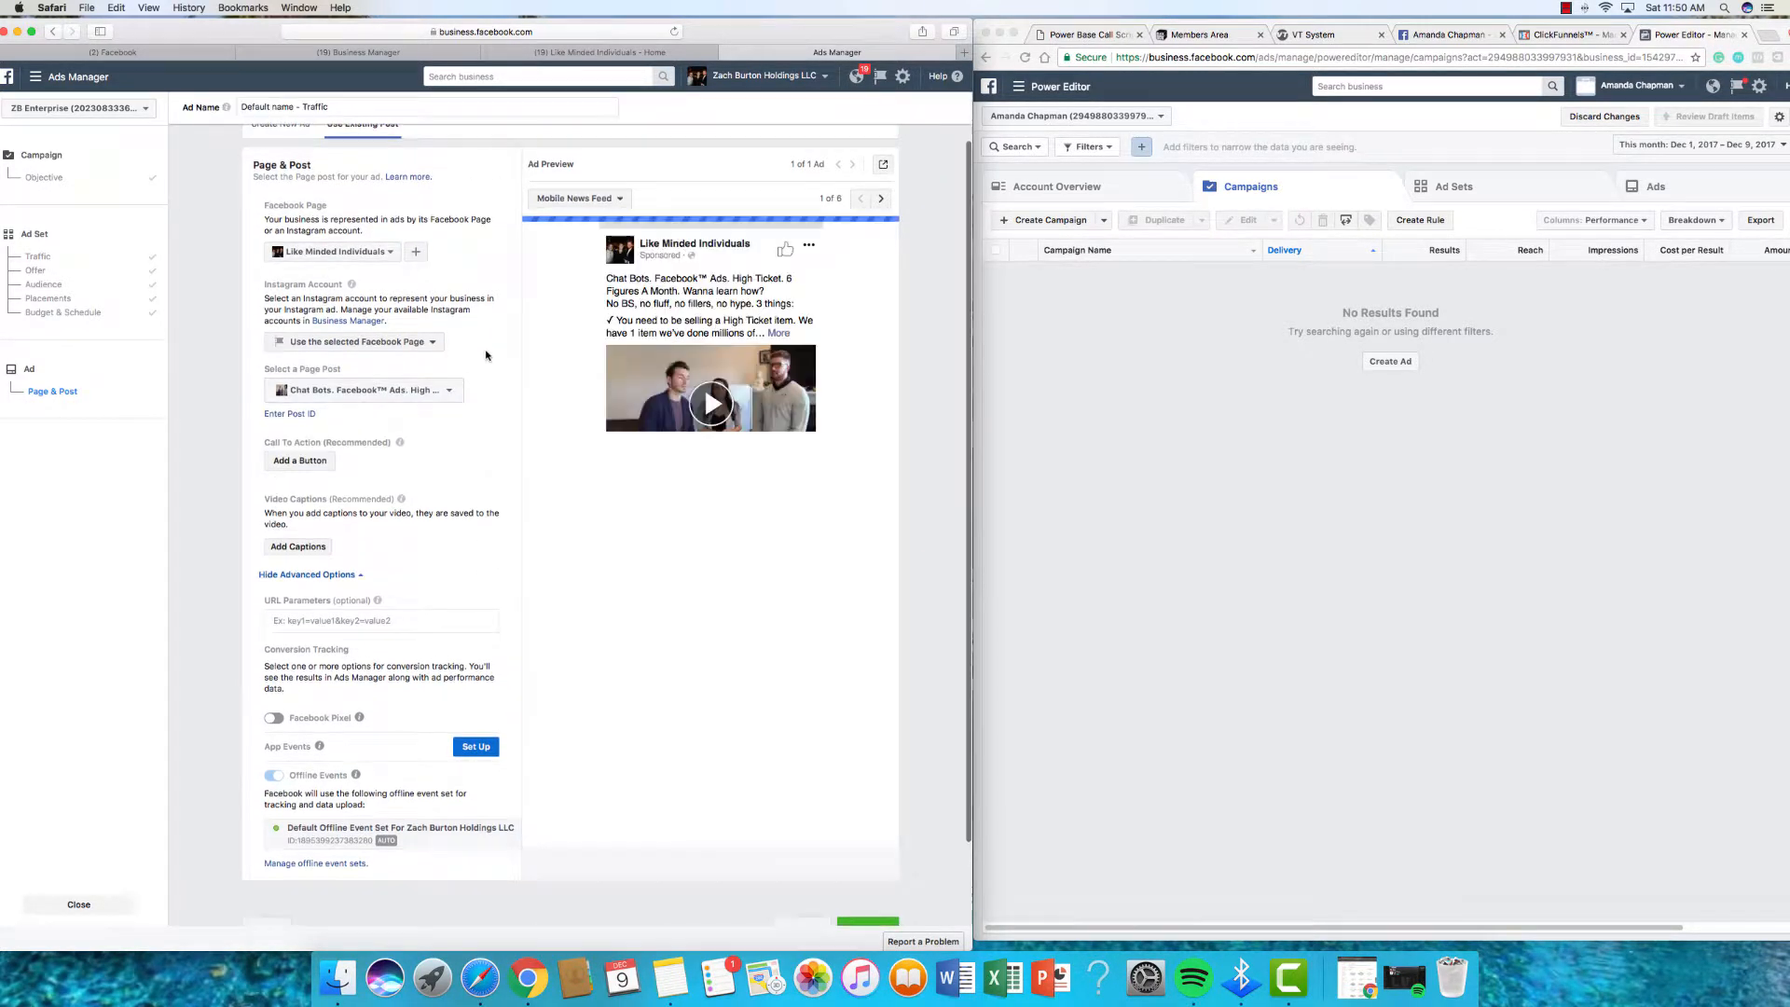
scroll(486, 355, "up", 2)
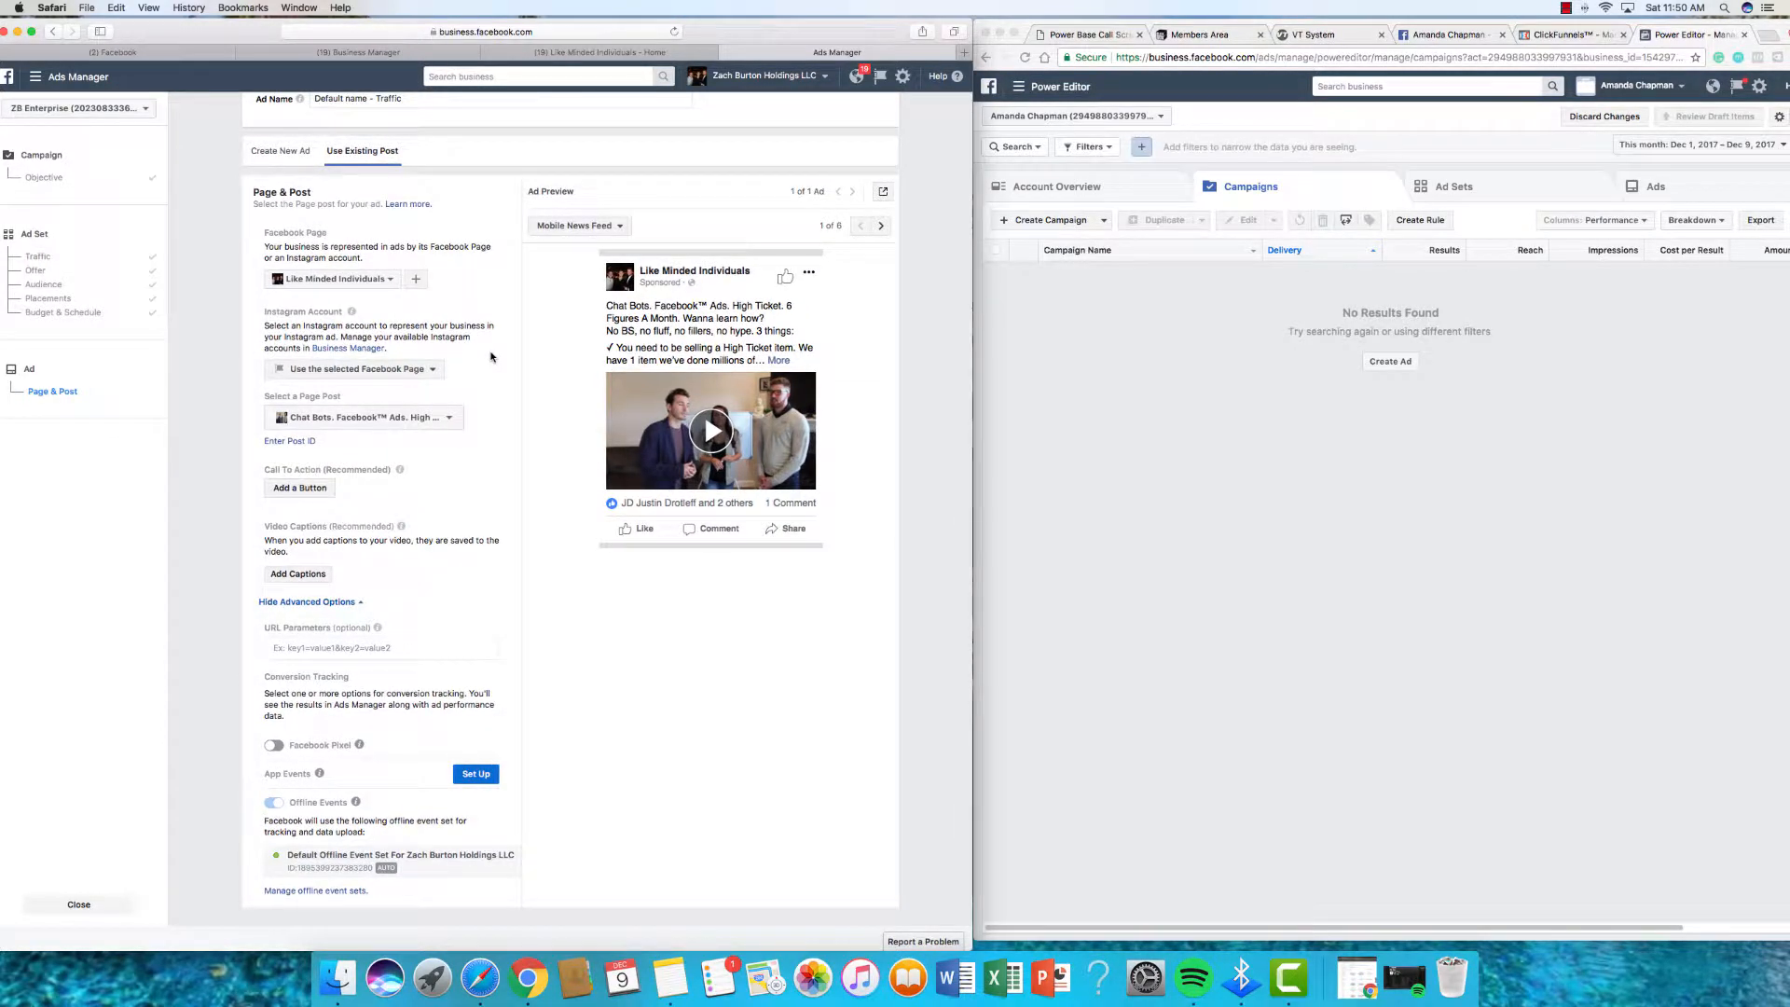
scroll(496, 360, "right", 1)
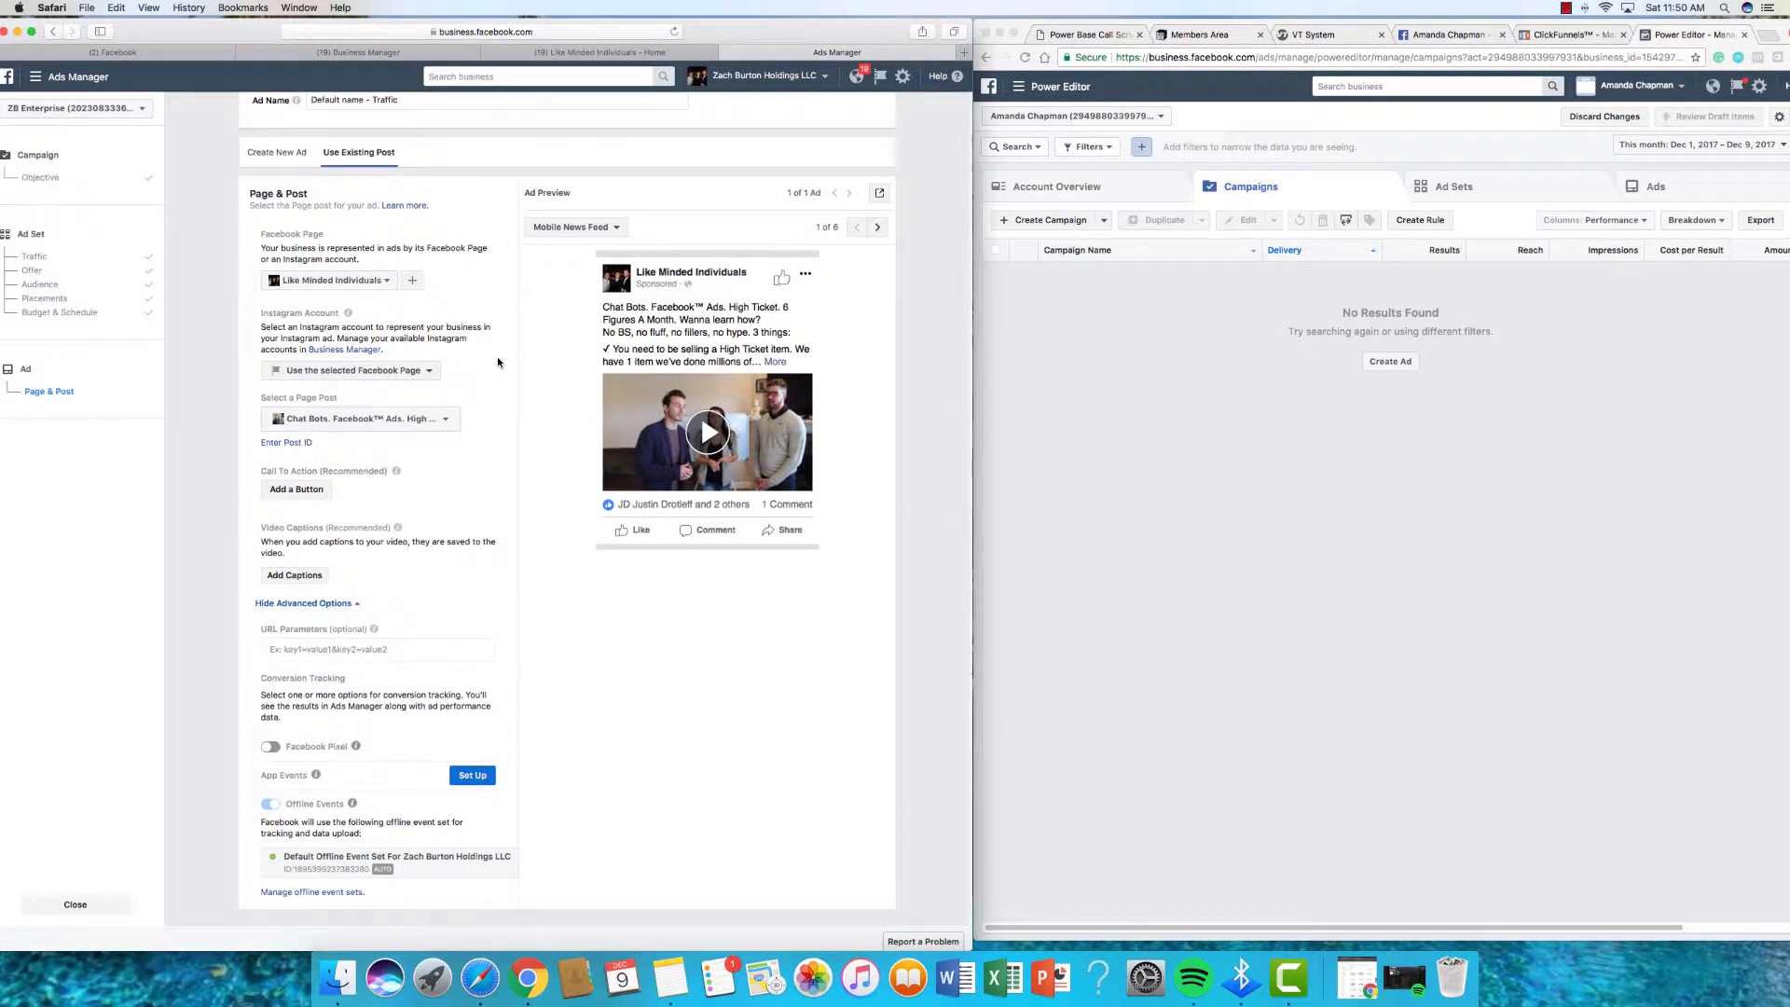
scroll(498, 362, "left", 1)
scroll(498, 360, "down", 2)
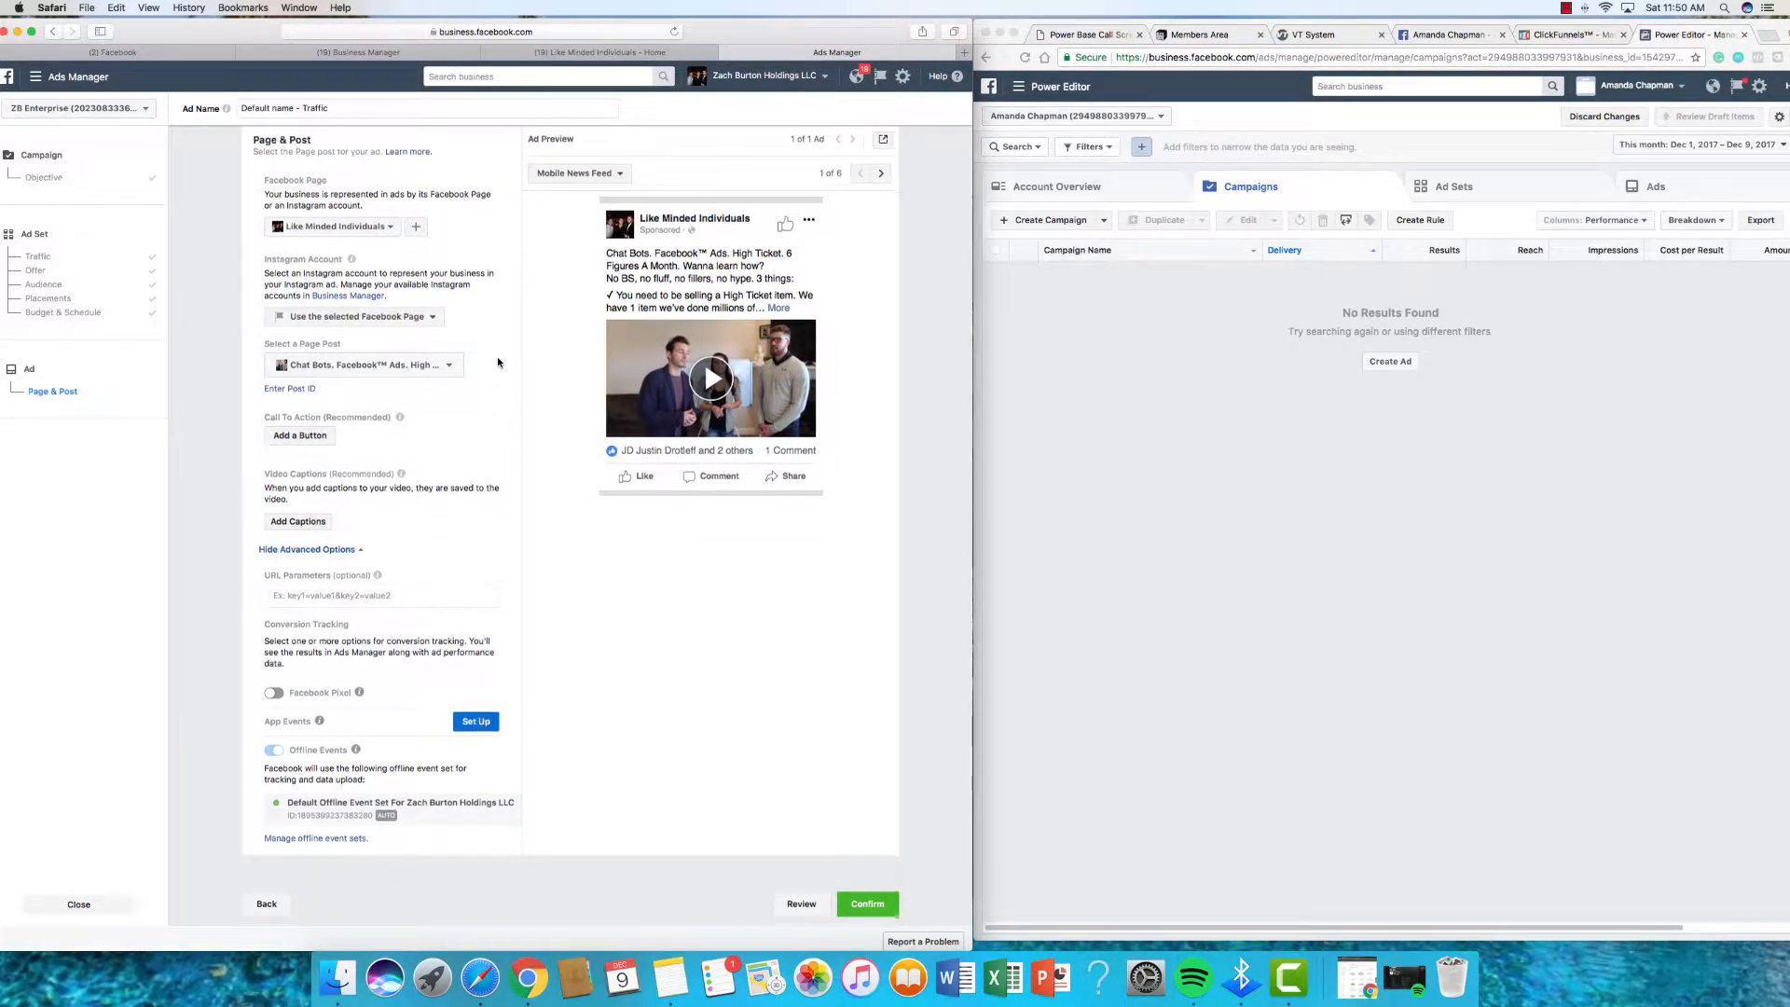
scroll(497, 362, "down", 3)
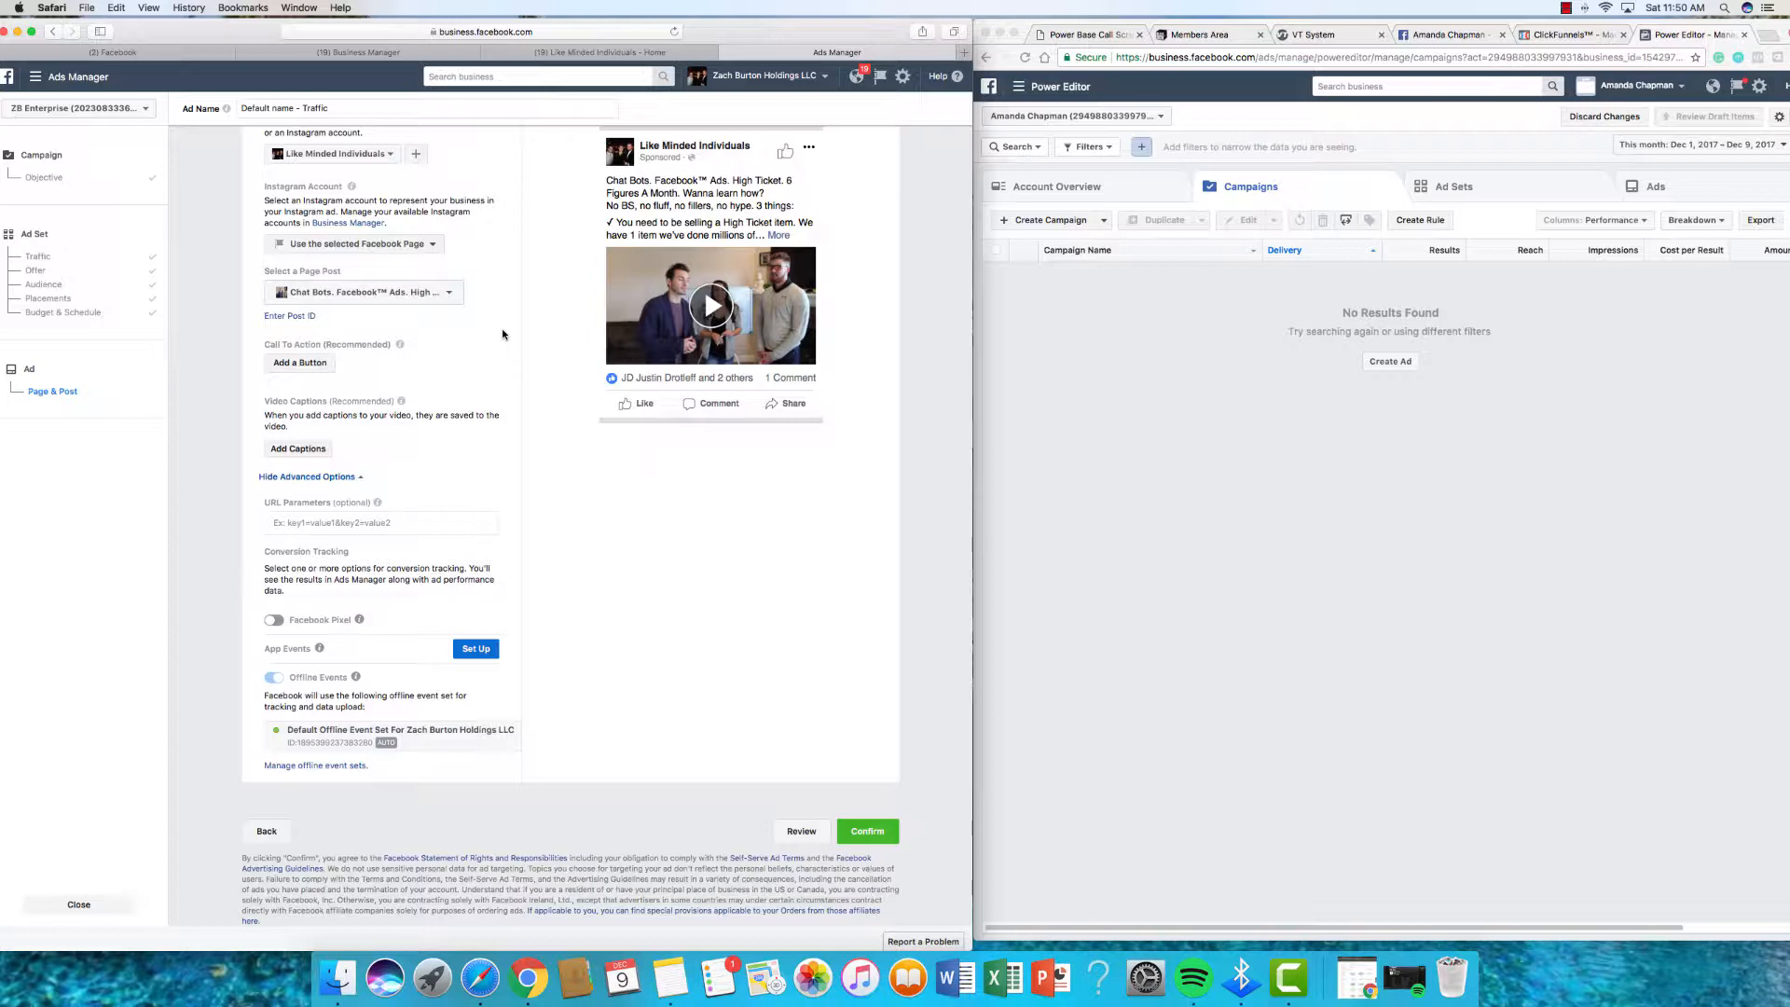
Step: Open the Add a Button dialog, leave Learn More as the call to action, and cancel
left_click(307, 369)
left_click(328, 403)
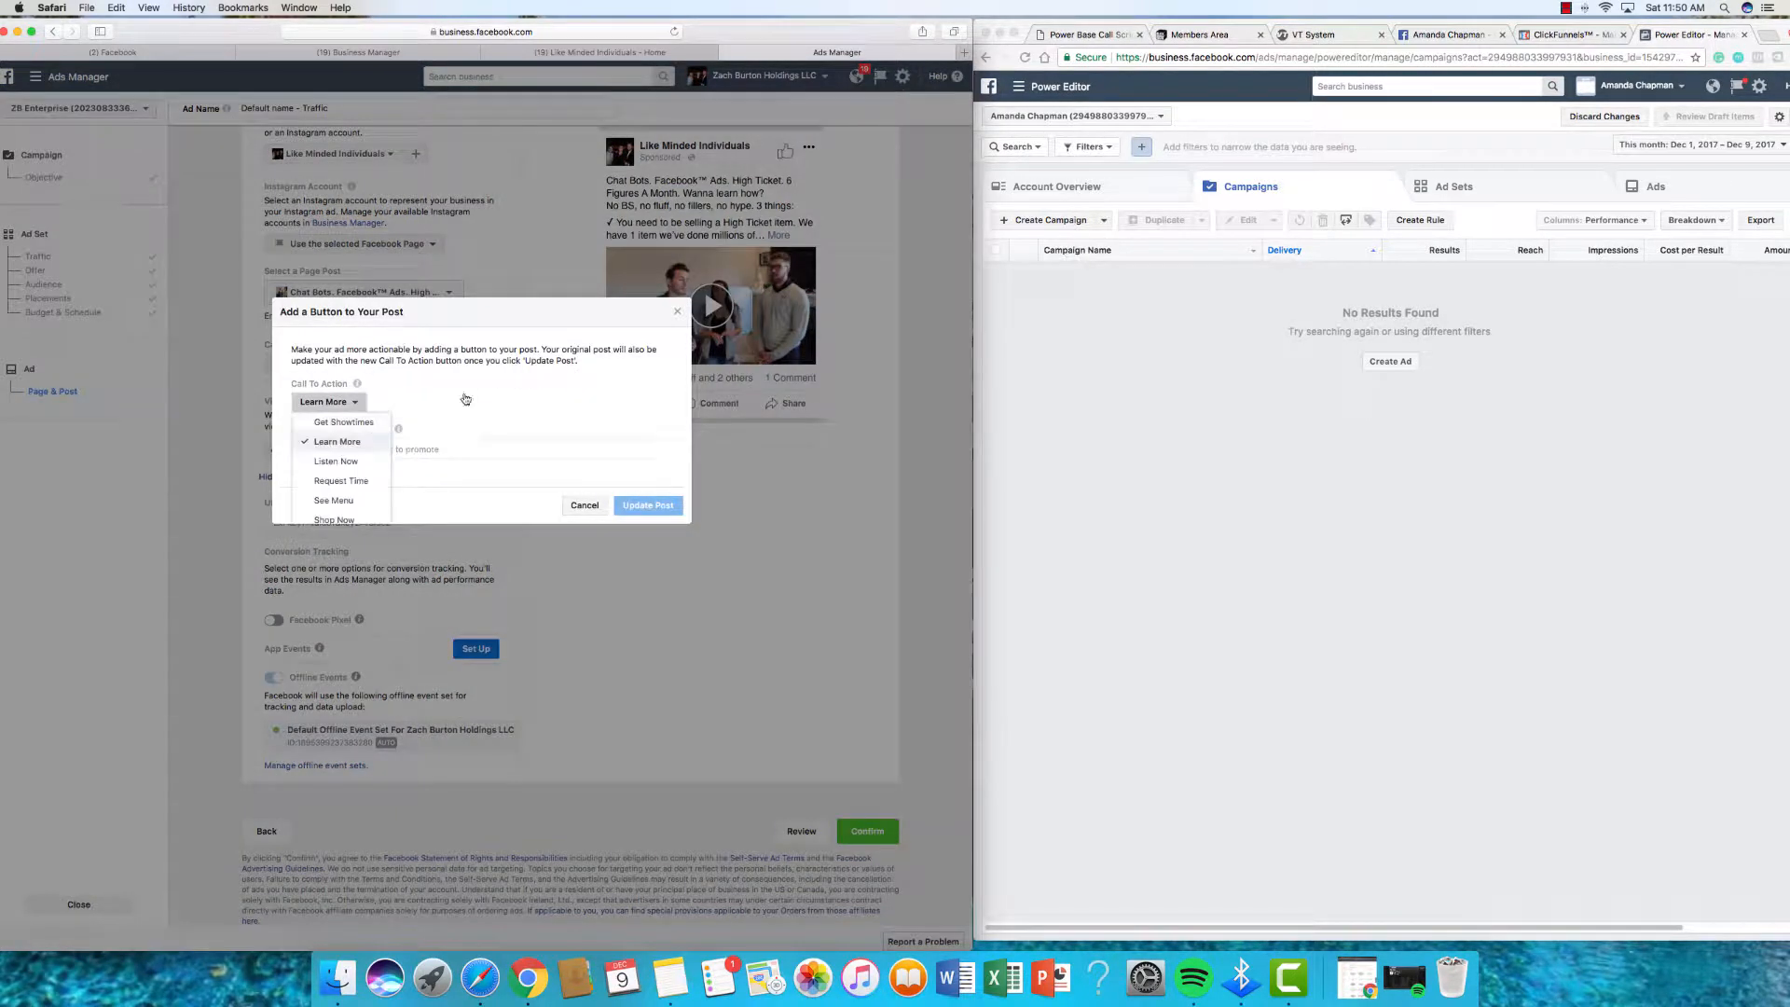
left_click(487, 476)
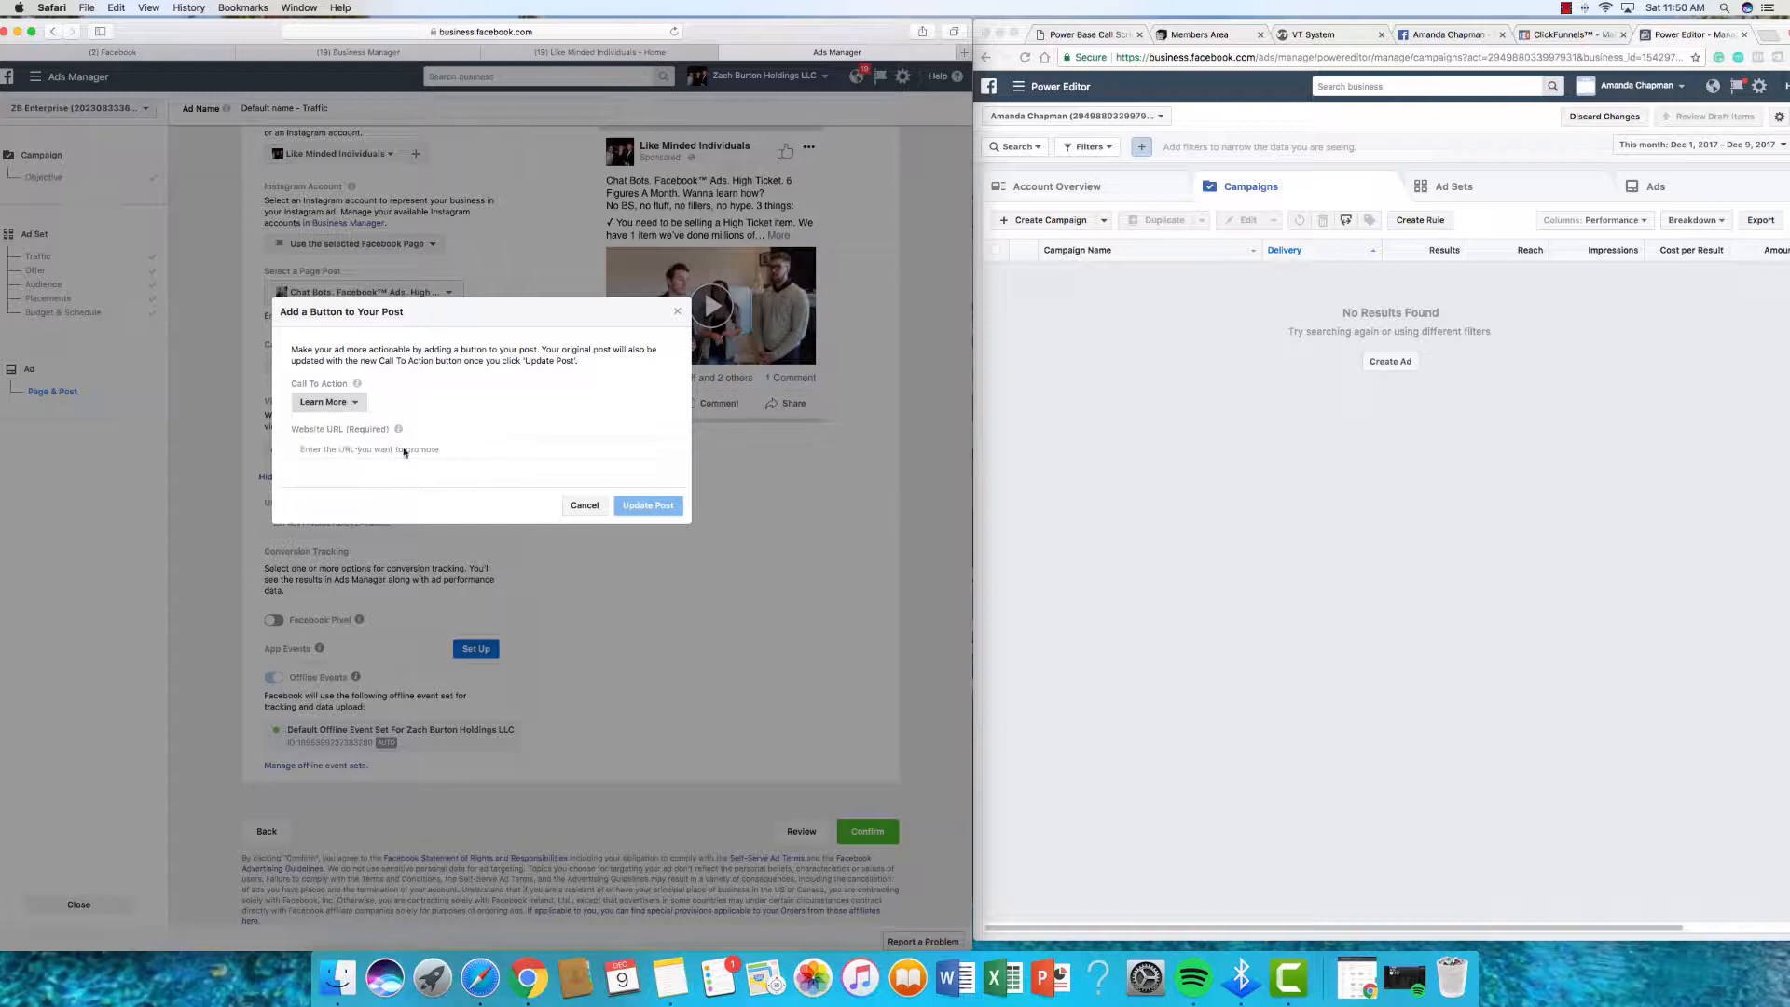
left_click(582, 506)
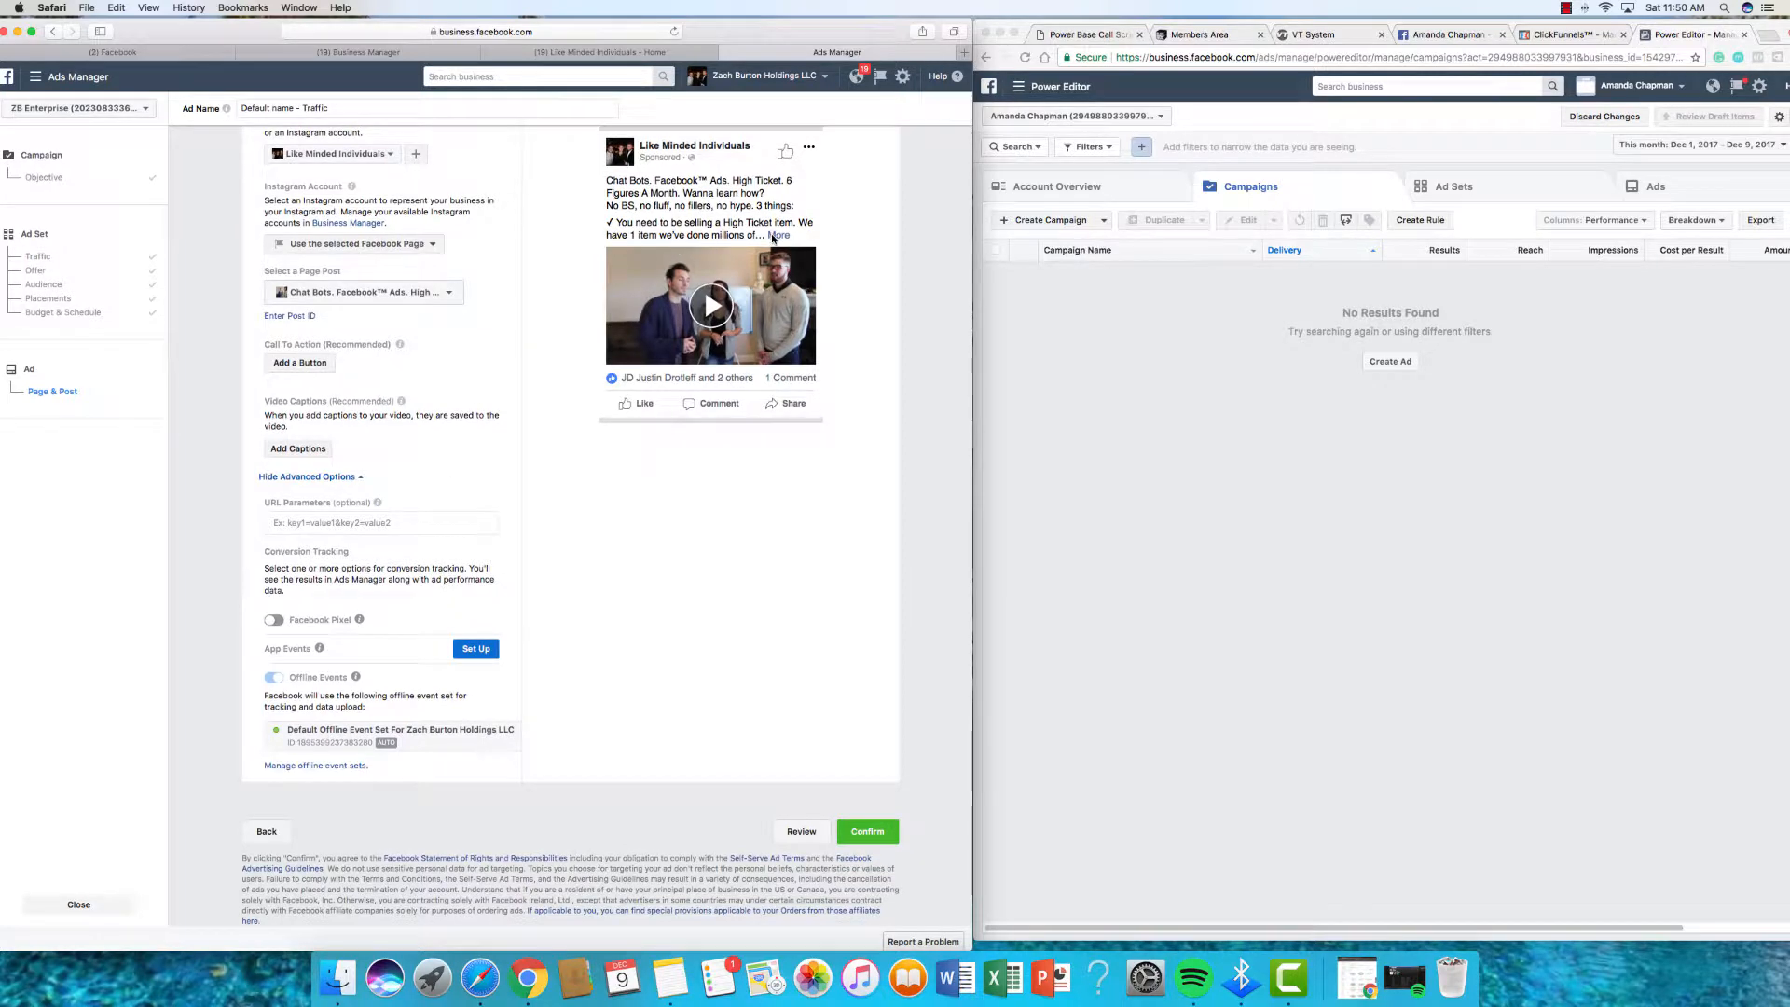
scroll(484, 278, "up", 3)
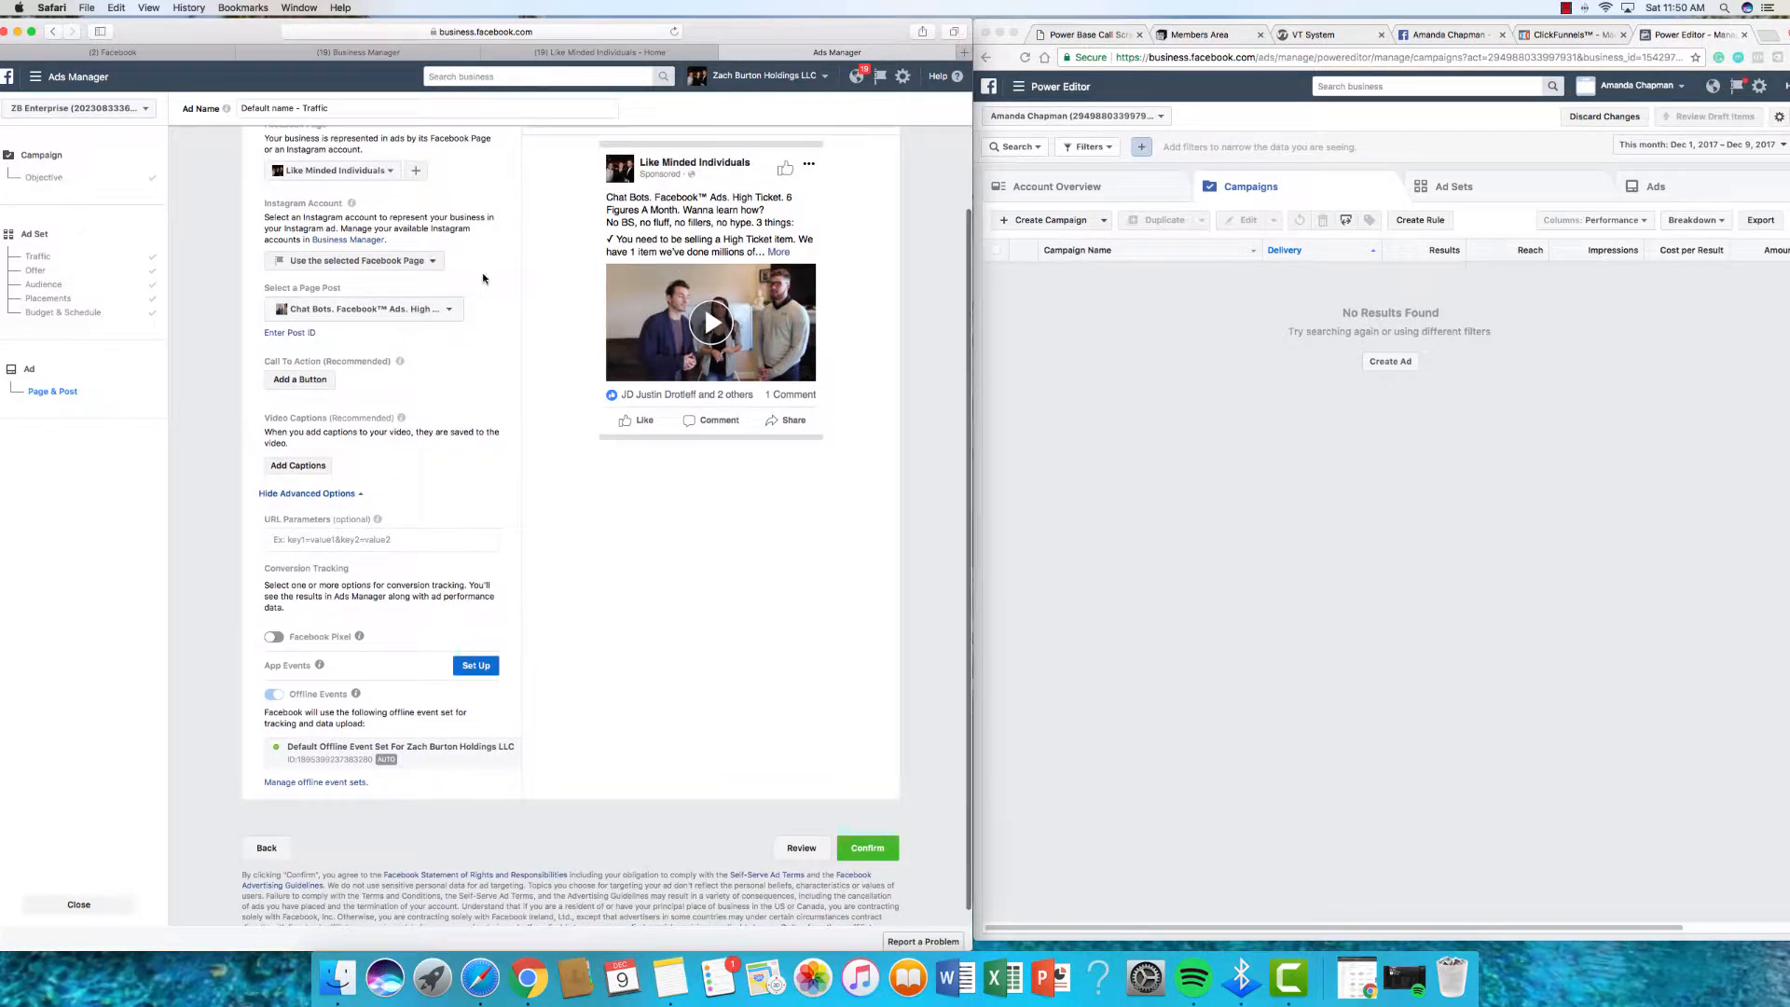
scroll(453, 280, "down", 3)
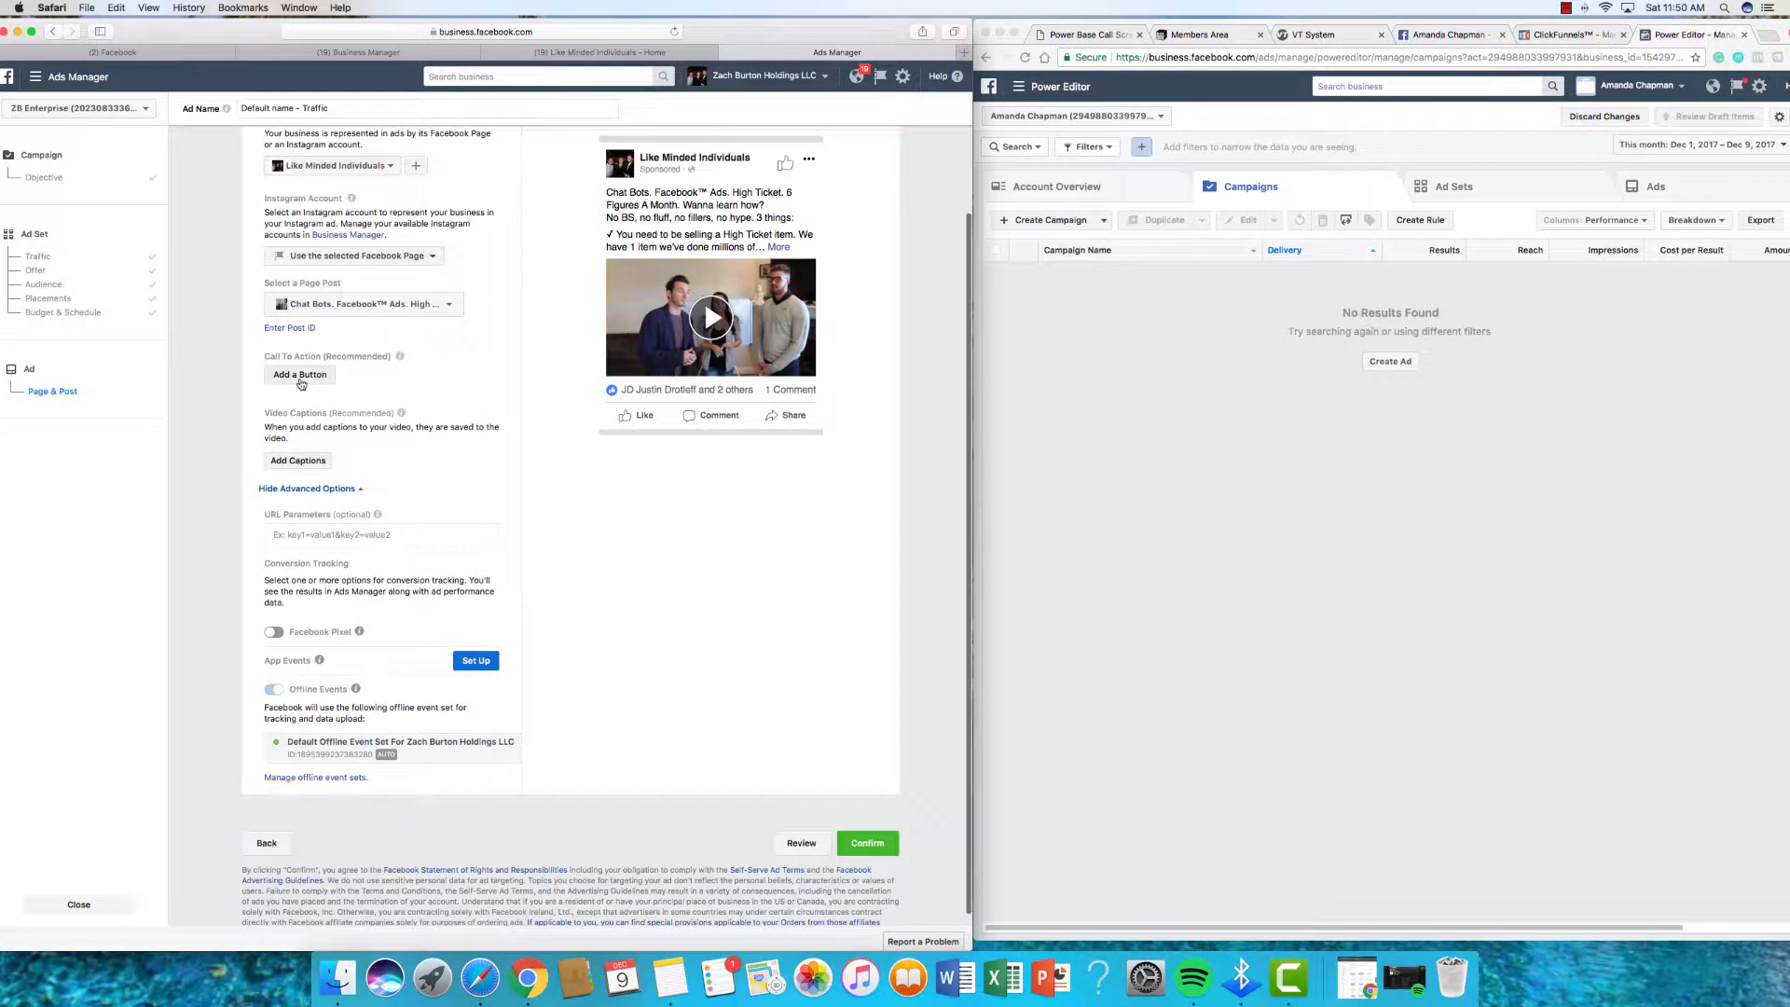
Step: Reopen the button dialog, check the Website URL field and Learn More, then cancel again
left_click(299, 374)
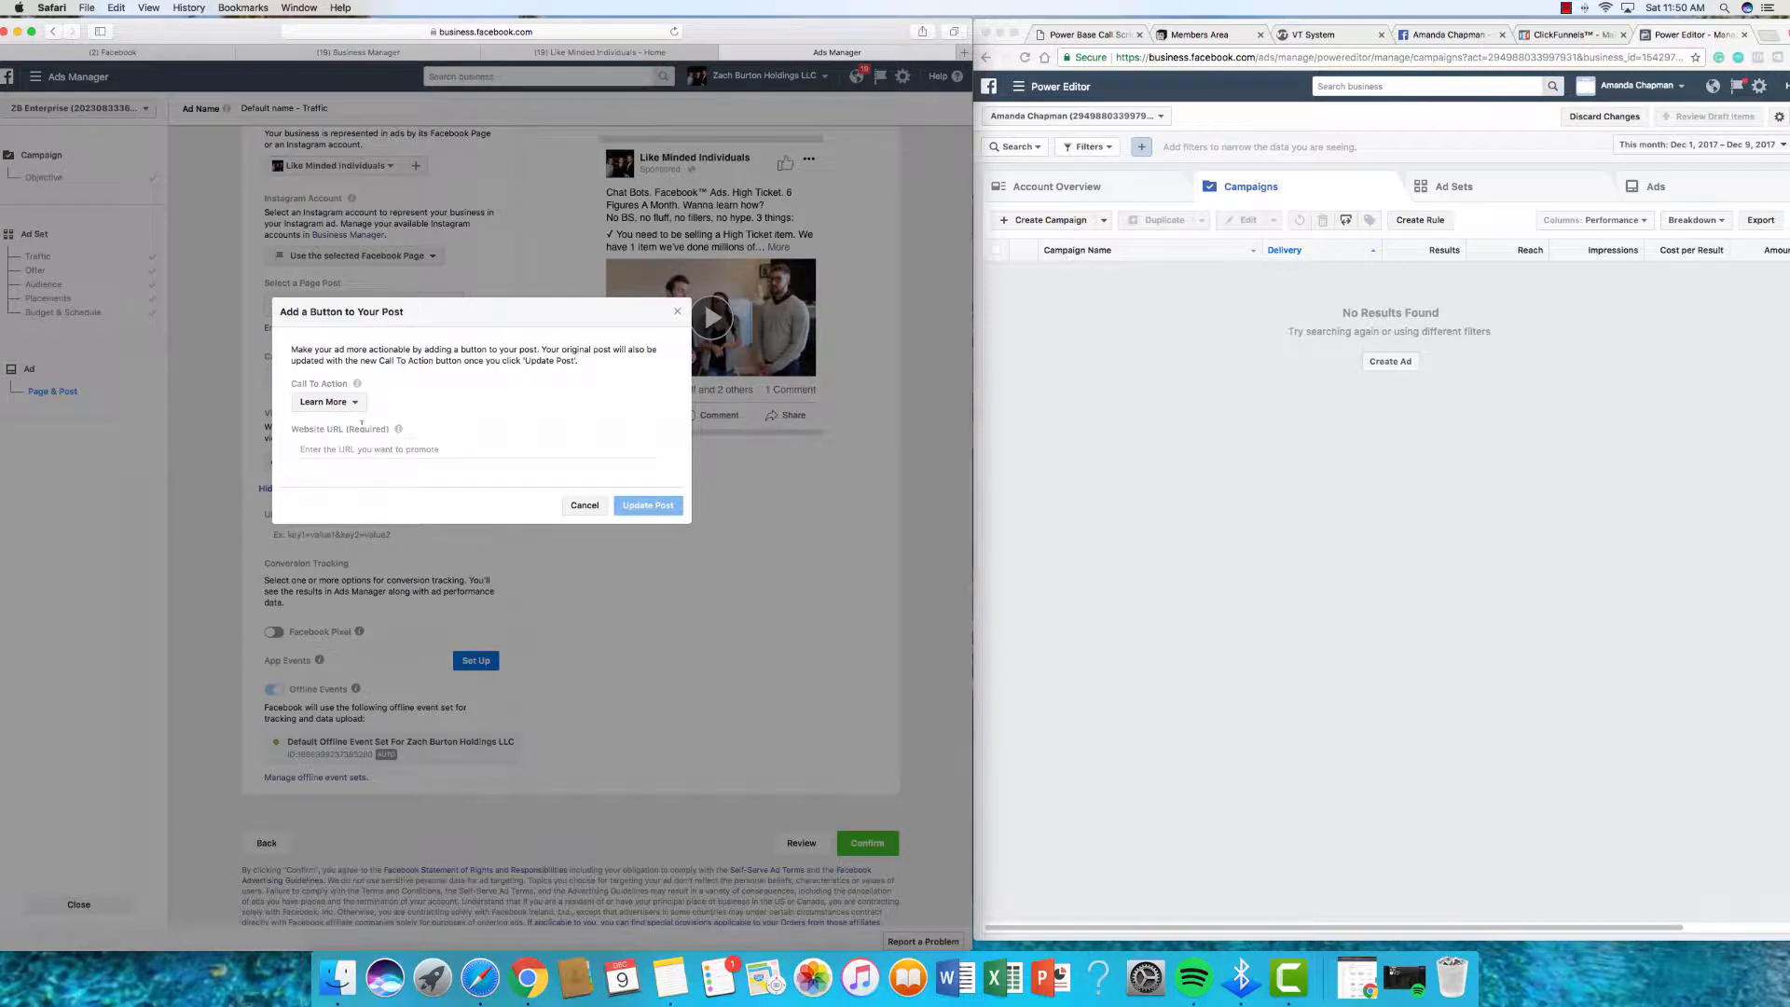
left_click(362, 425)
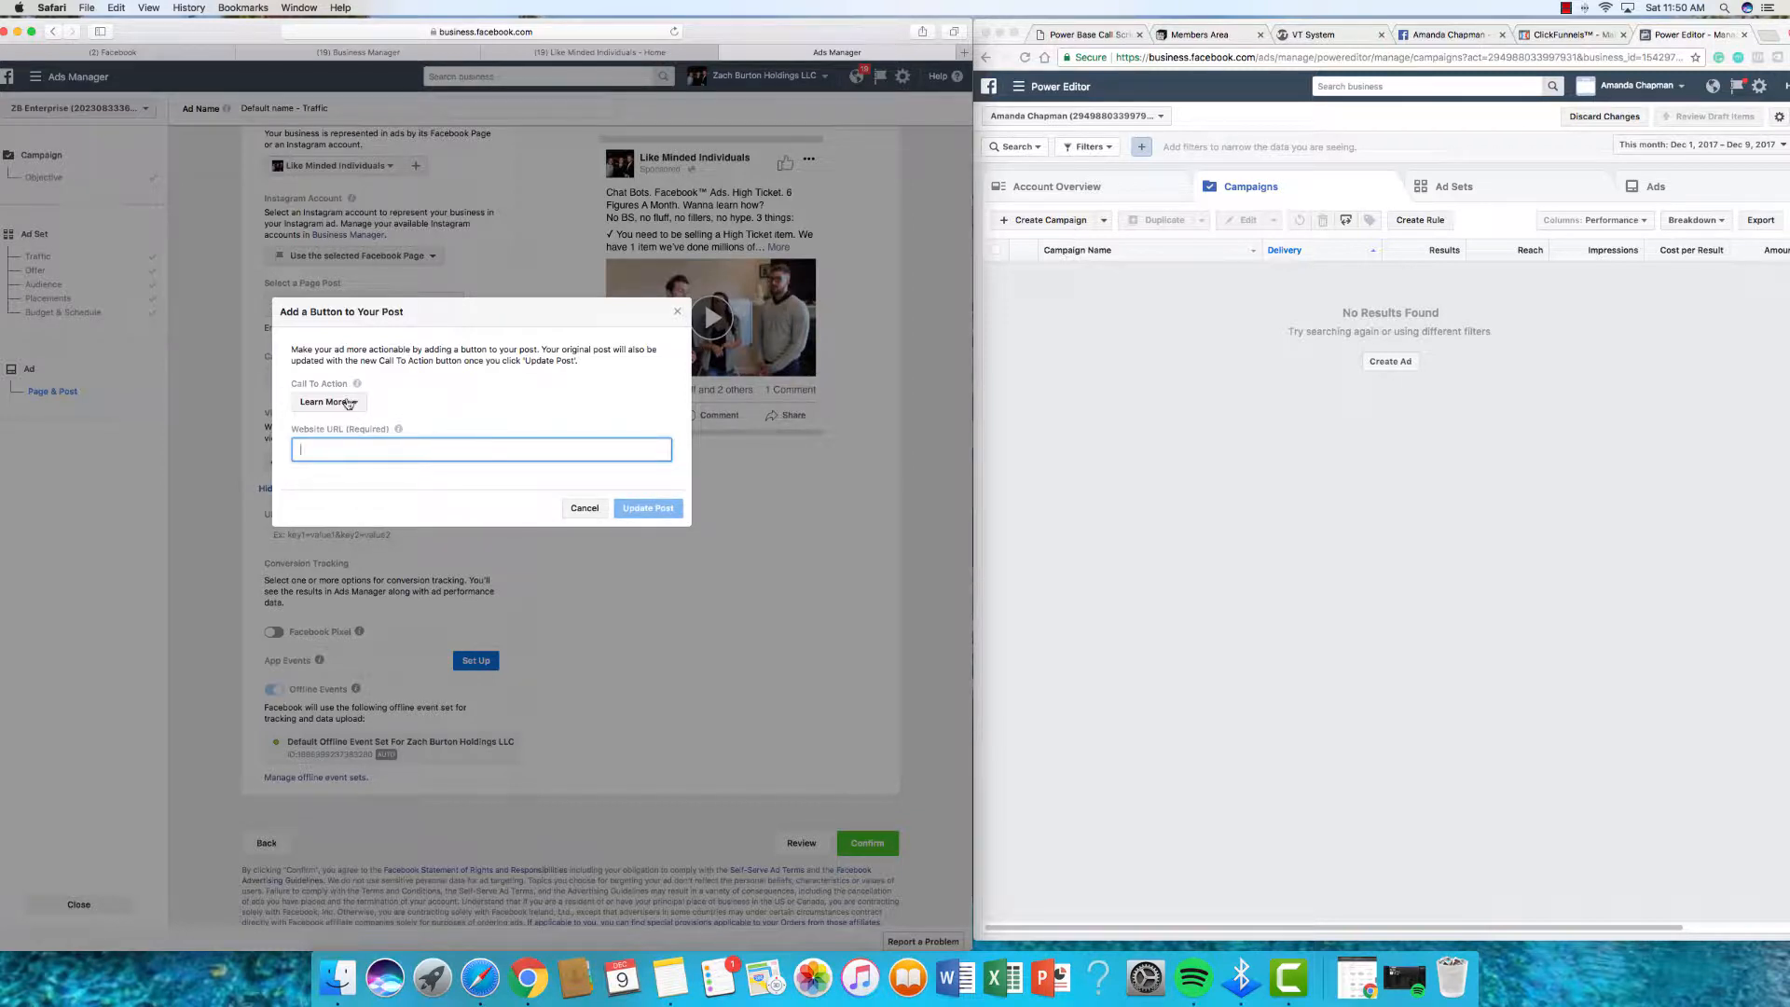
left_click(350, 403)
scroll(345, 466, "down", 2)
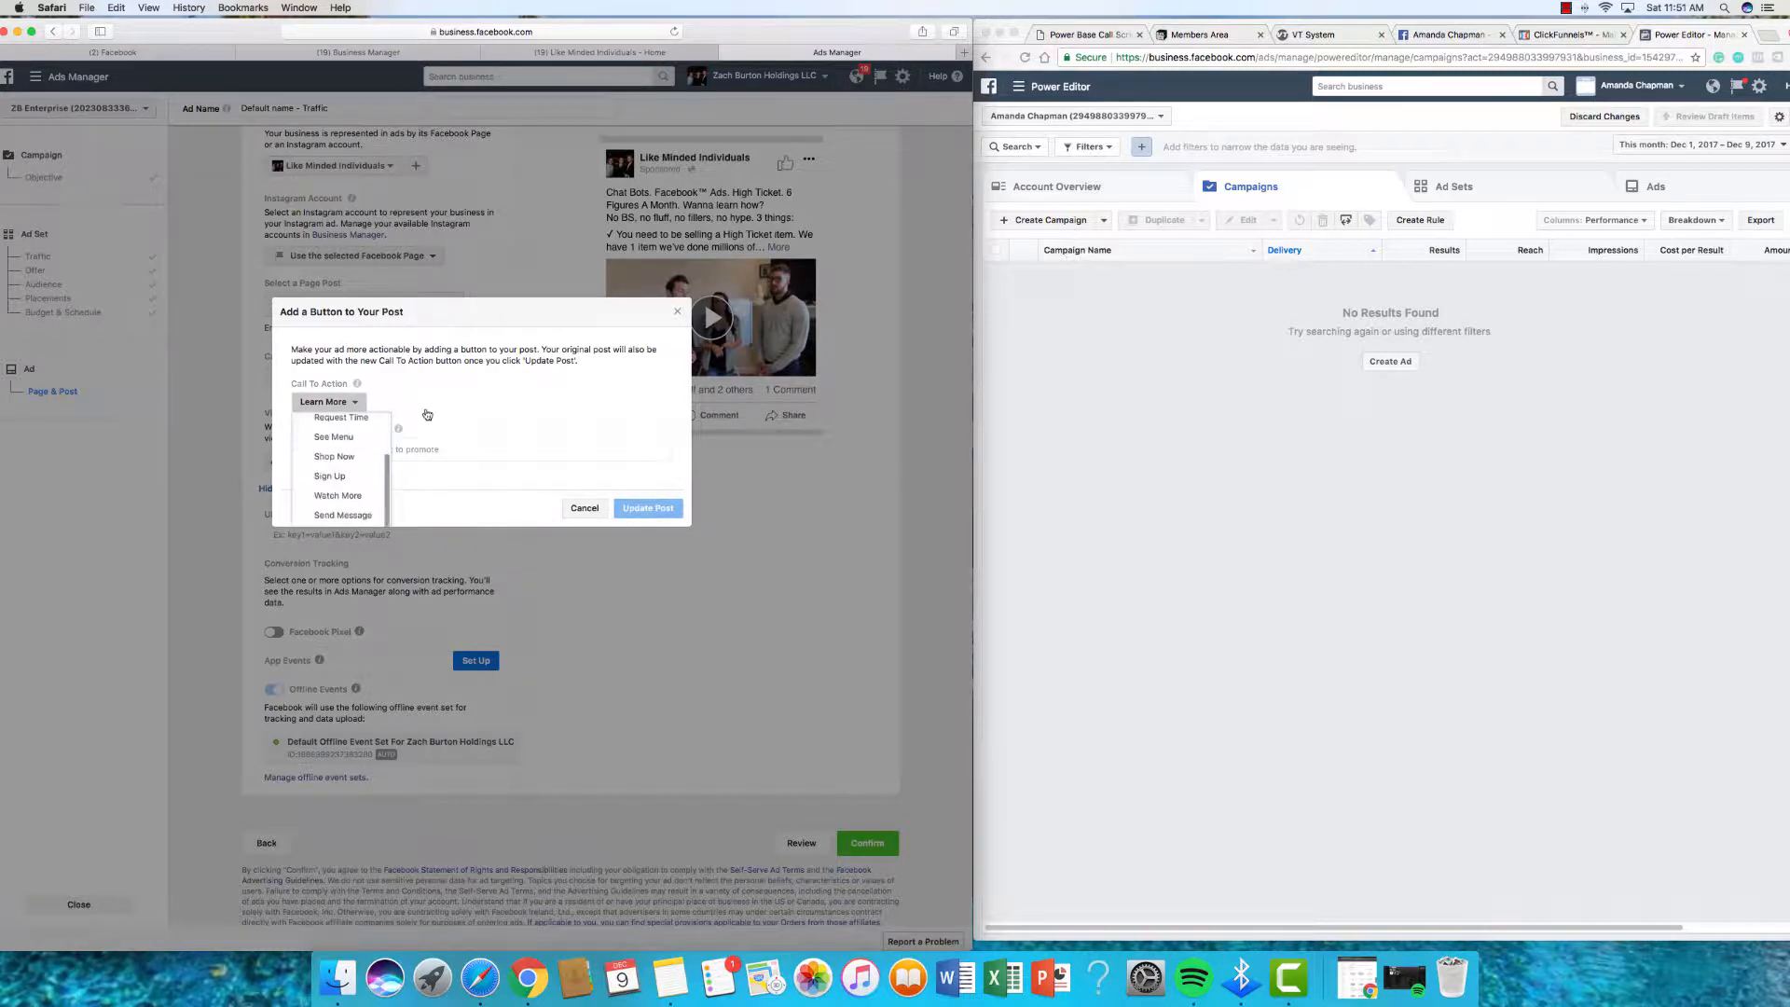
left_click(579, 449)
left_click(591, 510)
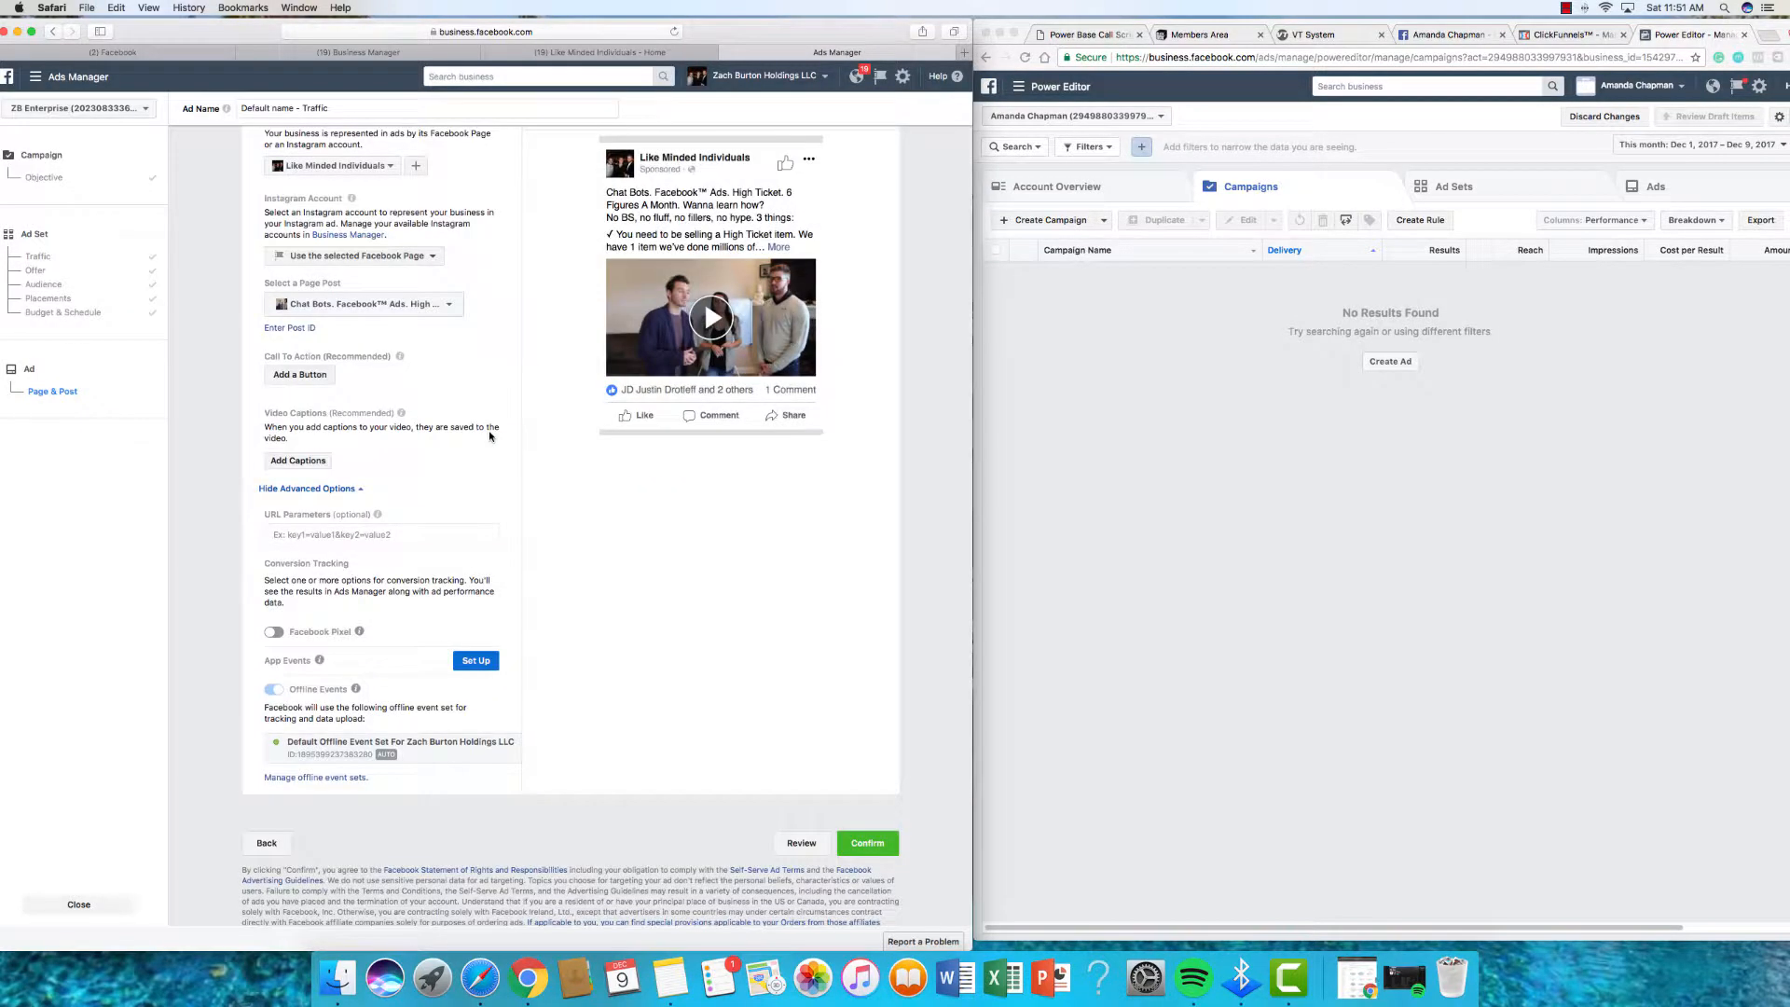
scroll(417, 439, "down", 1)
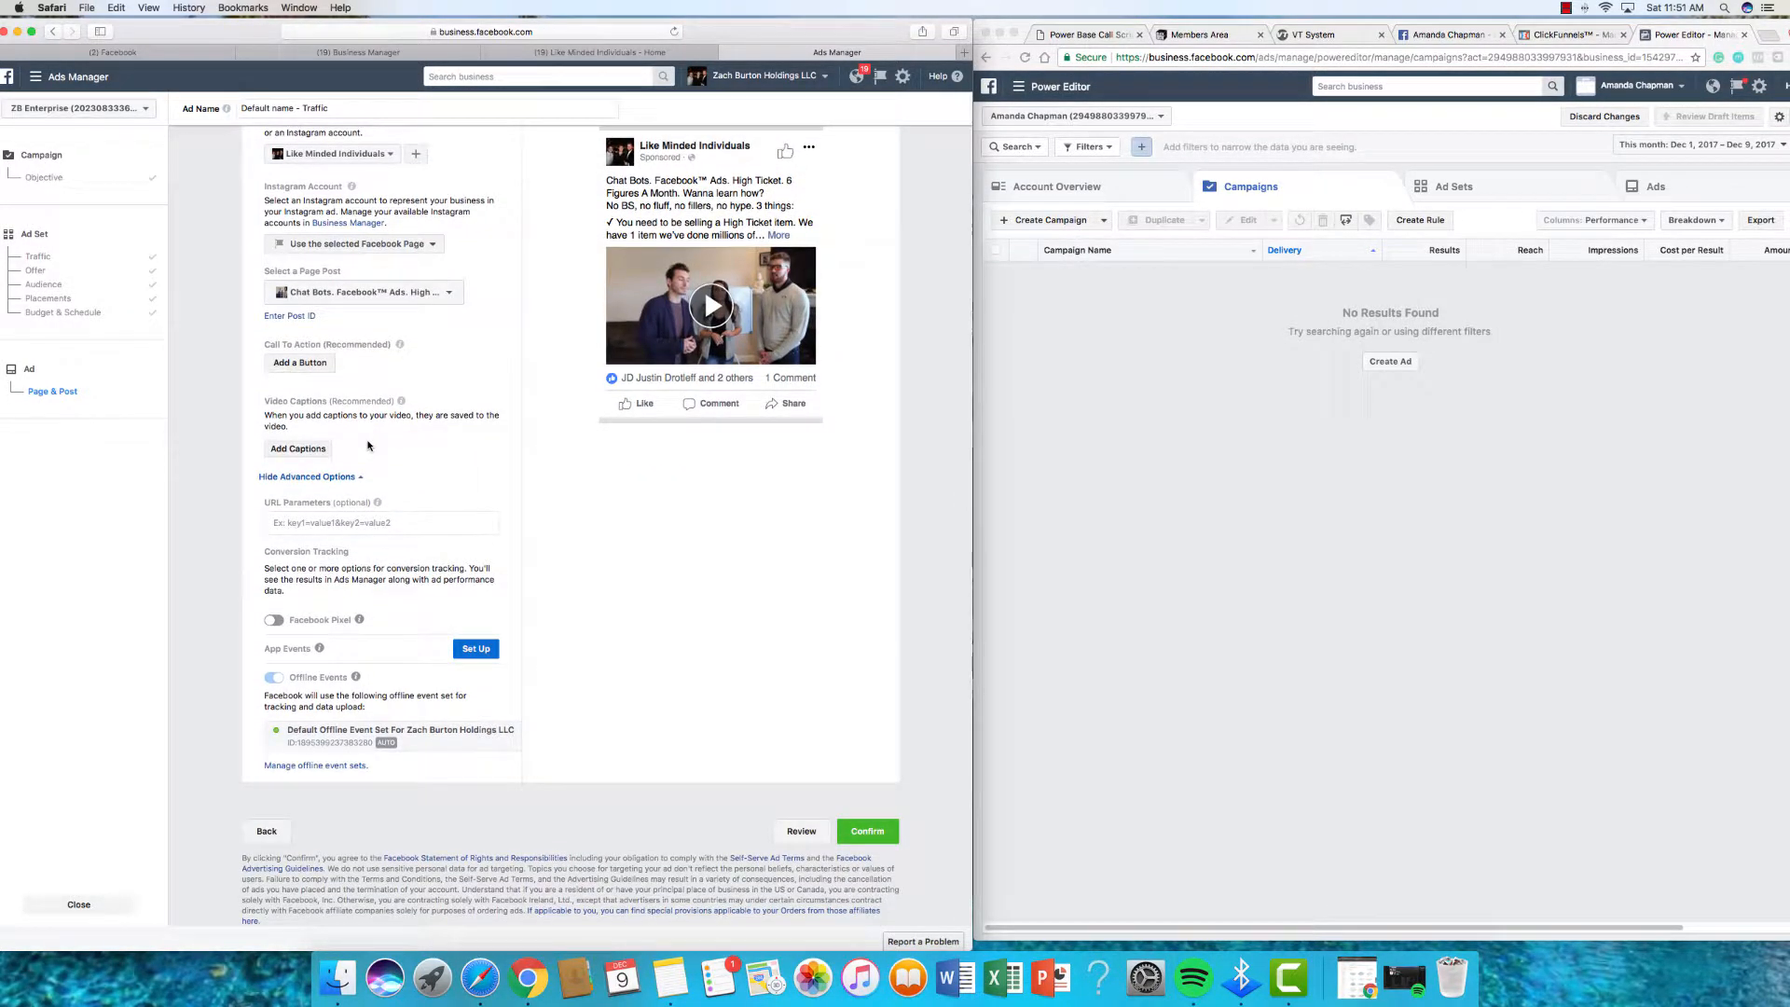
left_click(451, 511)
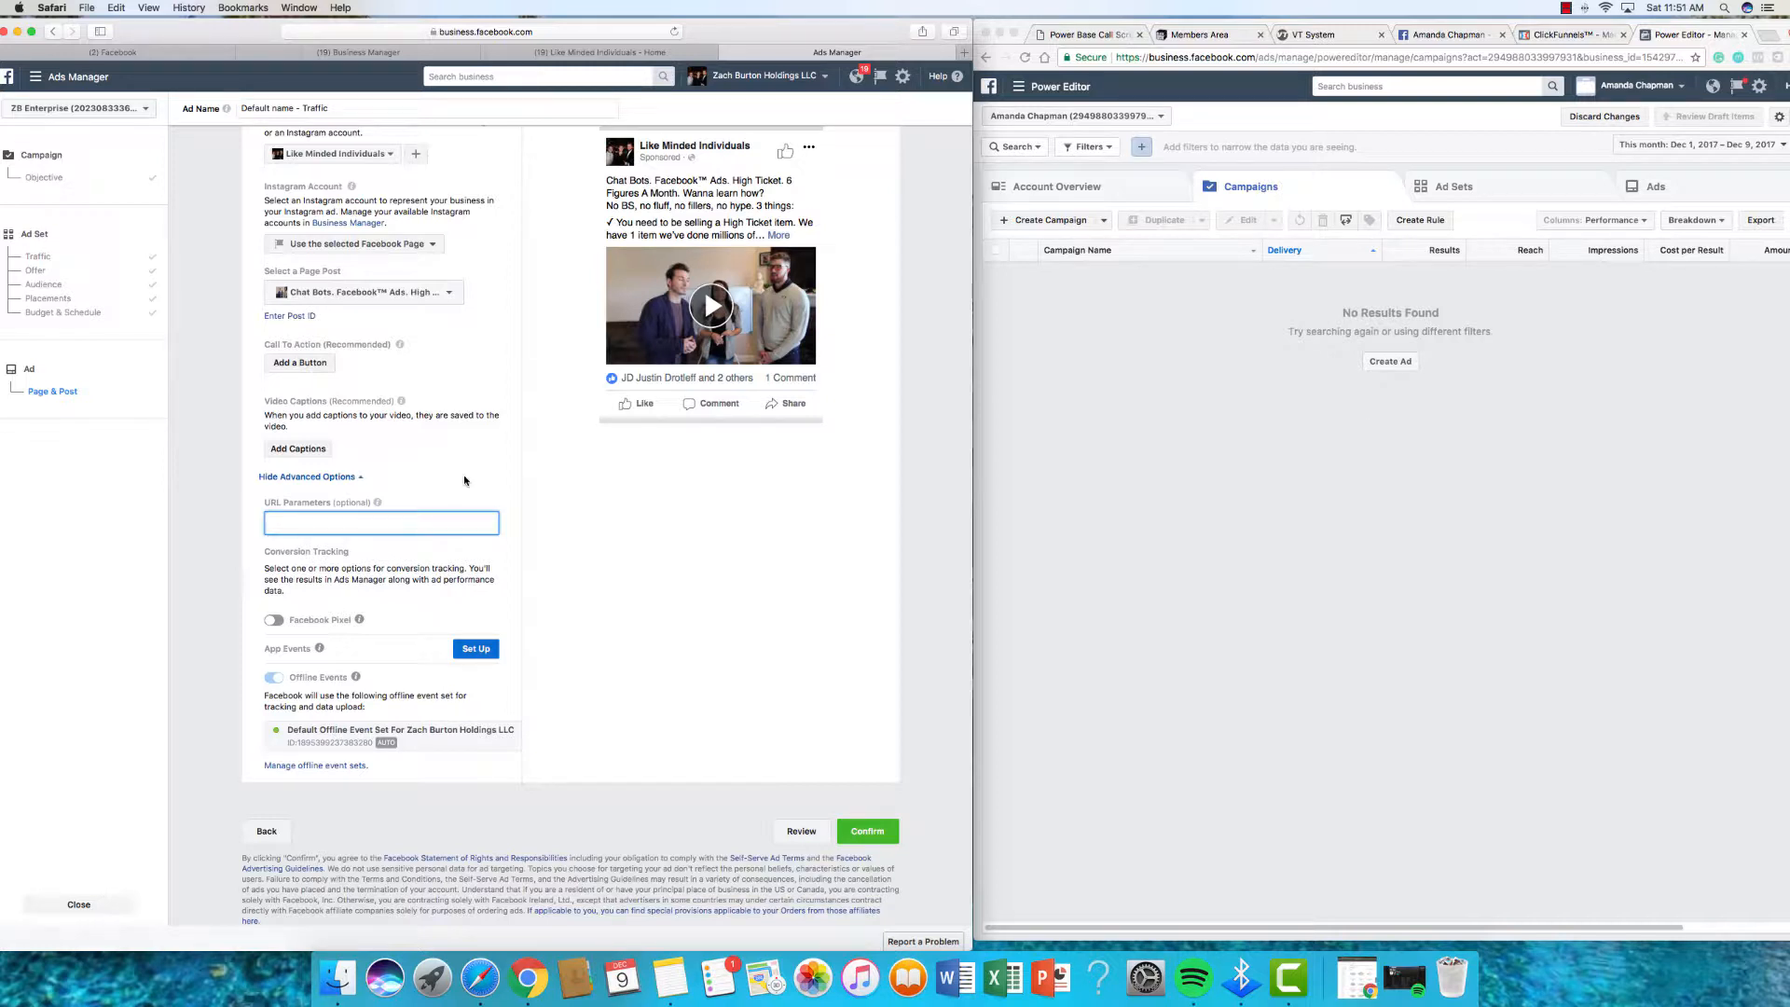
left_click(464, 481)
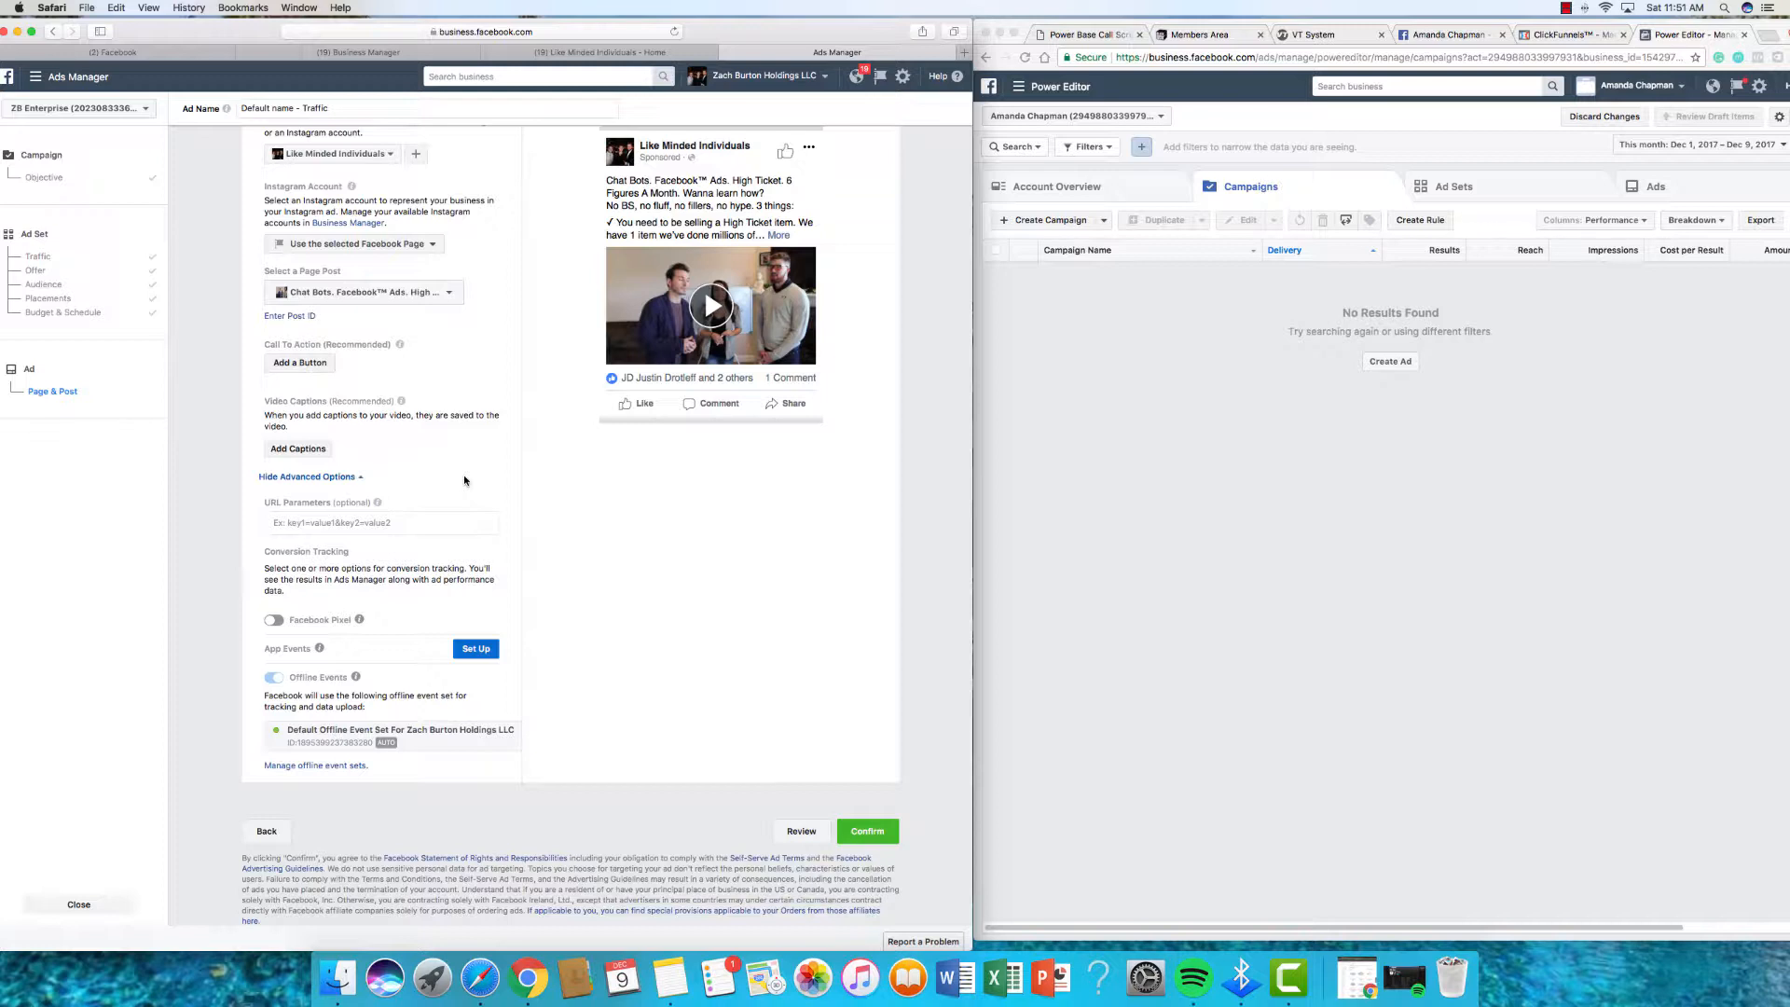
scroll(464, 480, "up", 1)
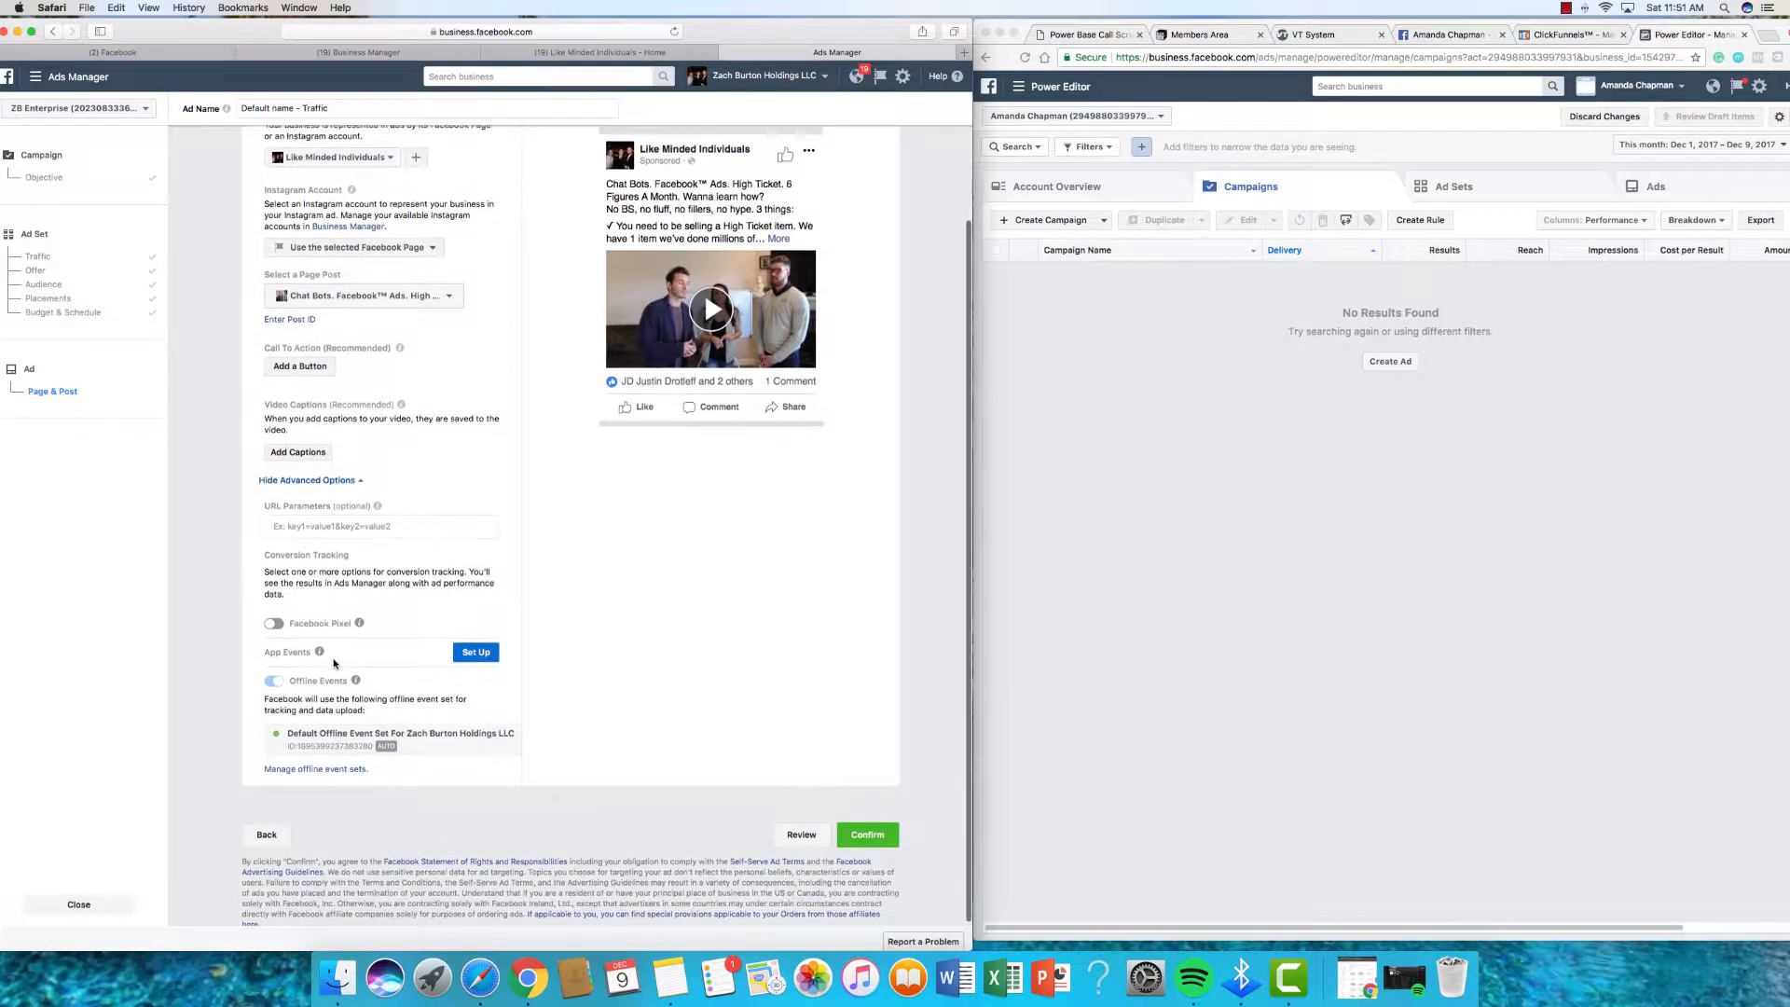
left_click(275, 625)
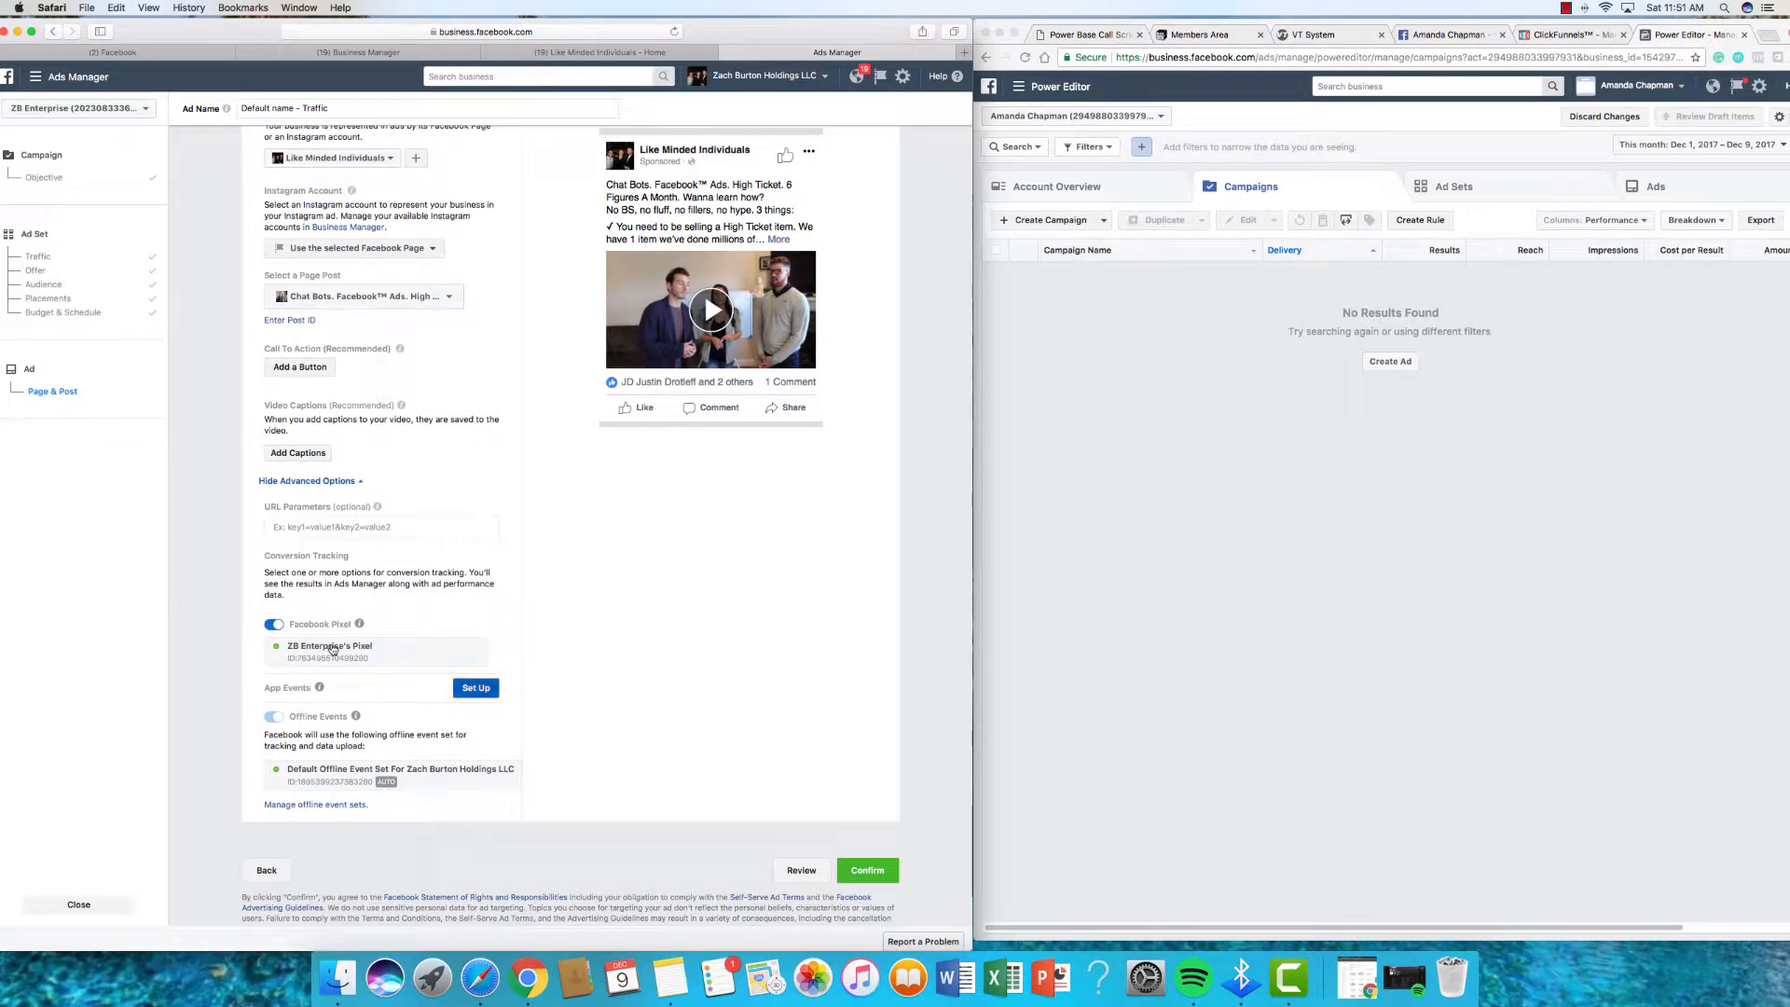
scroll(504, 671, "down", 1)
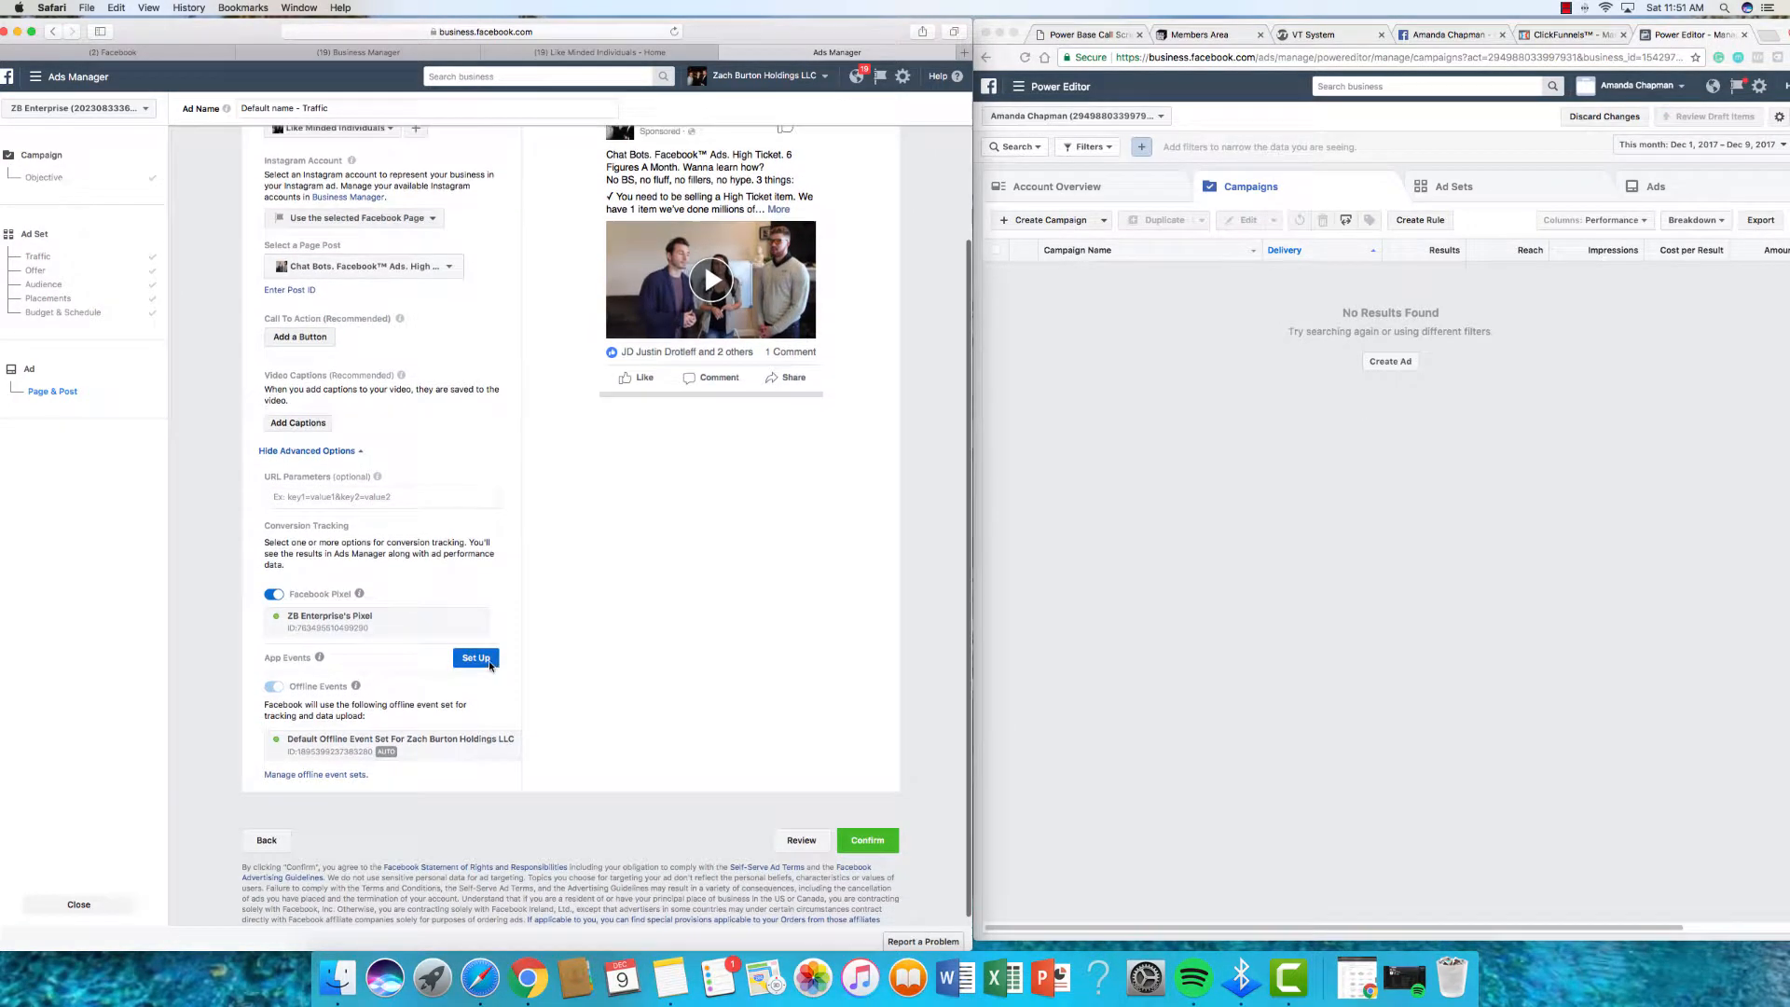
scroll(483, 695, "up", 5)
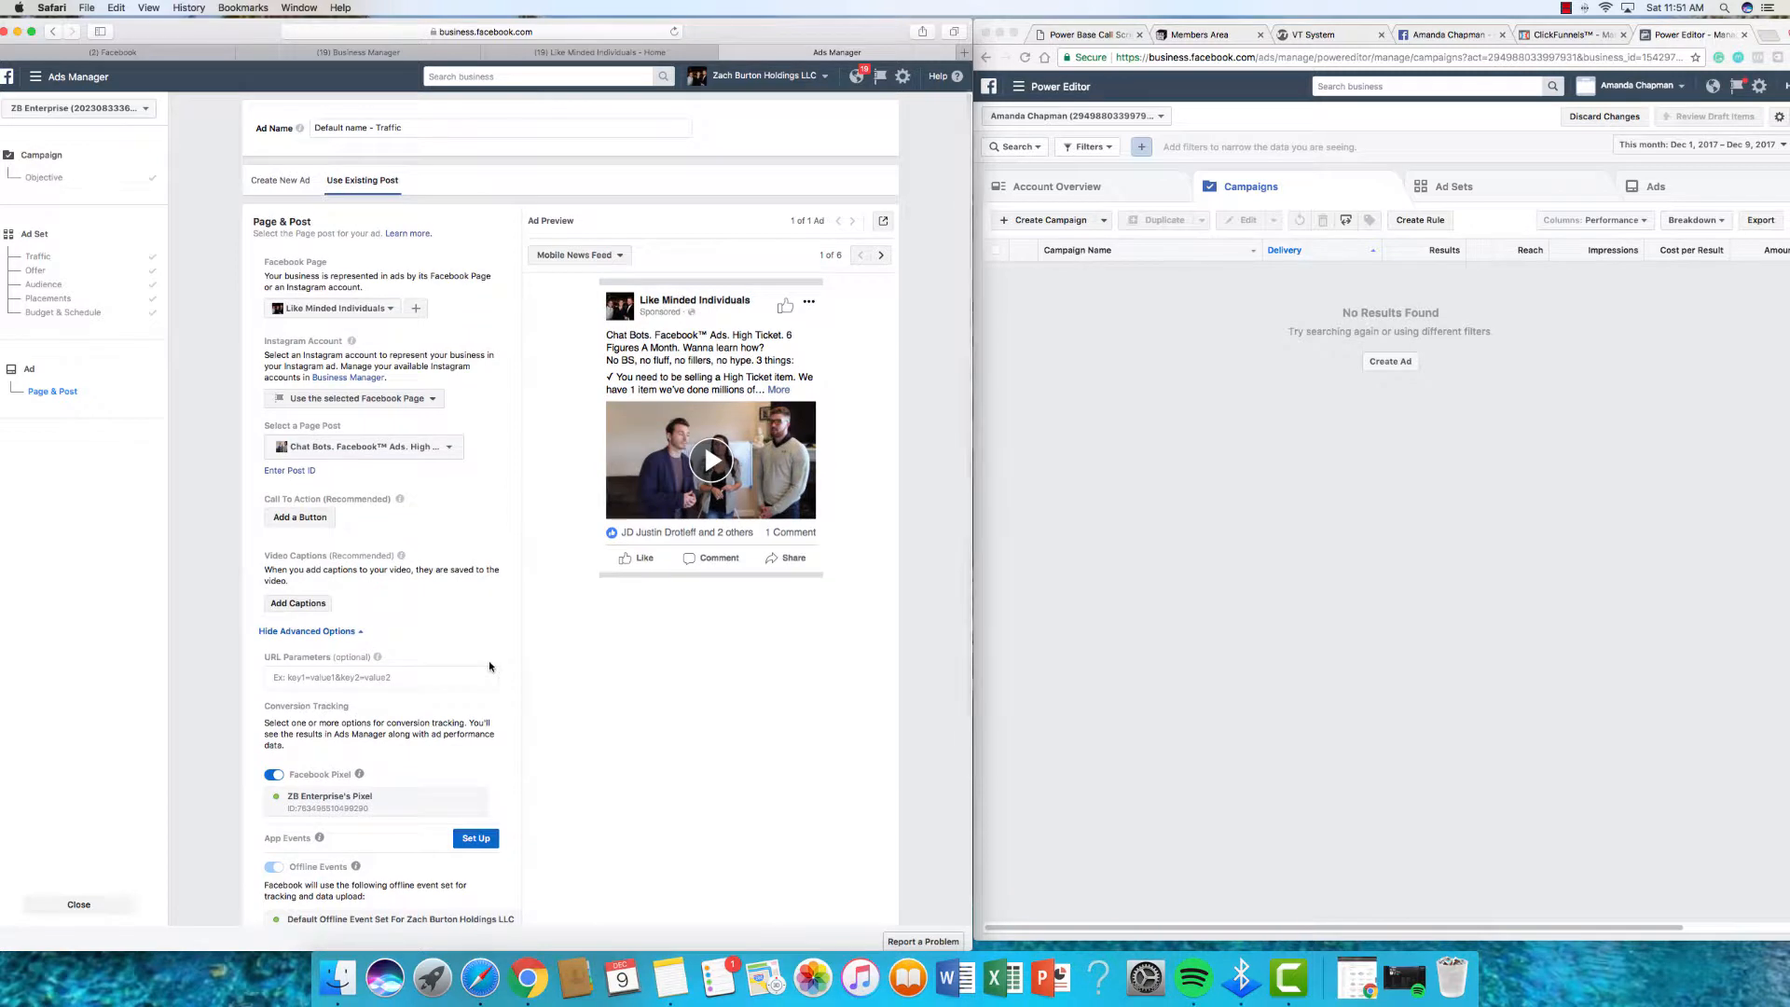
scroll(490, 666, "down", 1)
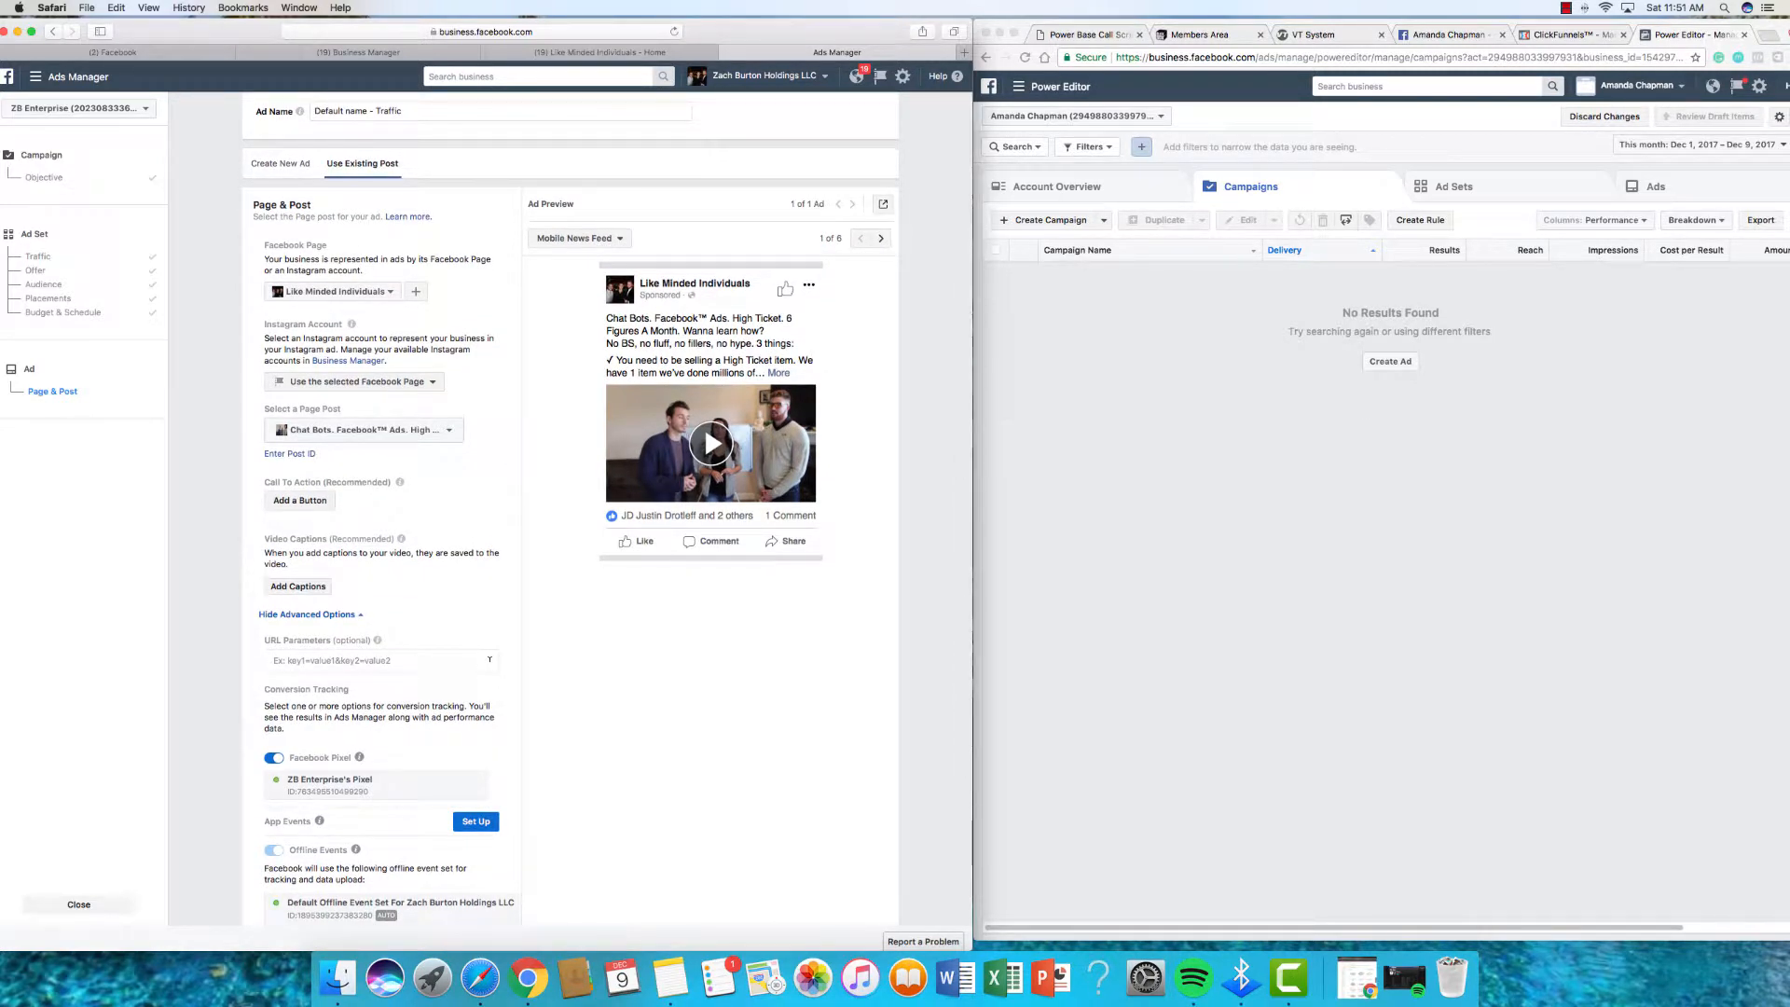
scroll(546, 560, "down", 1)
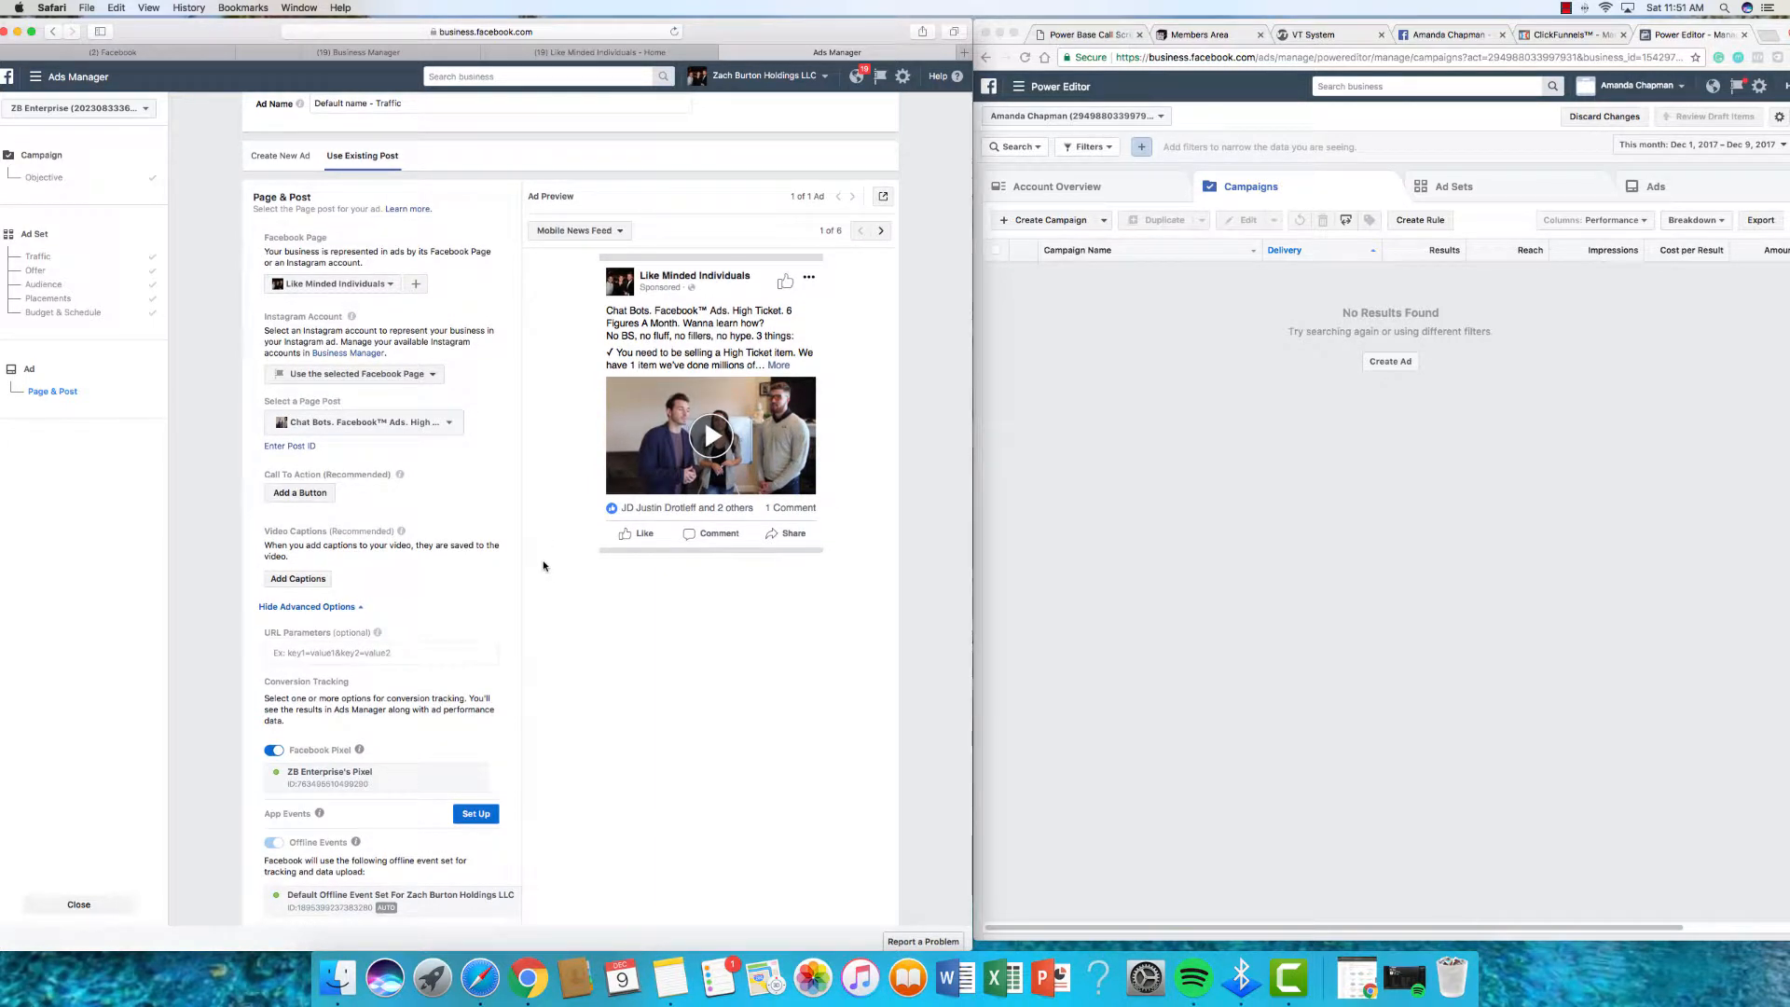
scroll(527, 550, "up", 2)
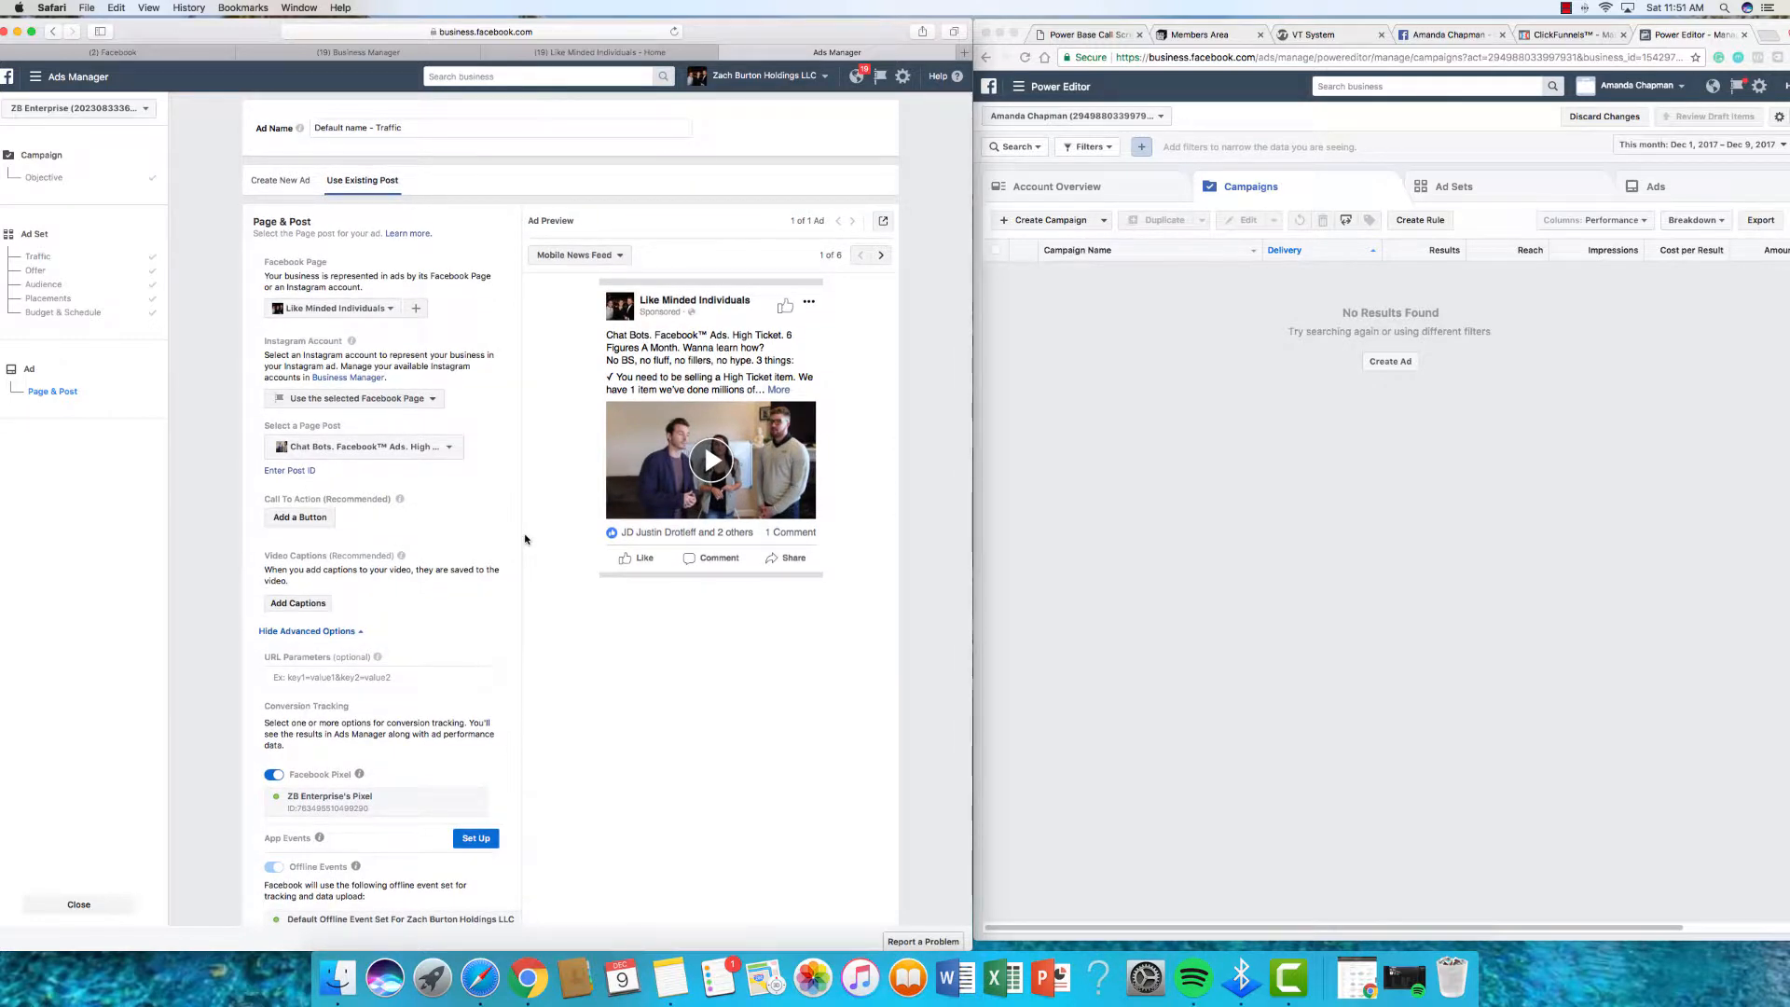
scroll(525, 539, "down", 5)
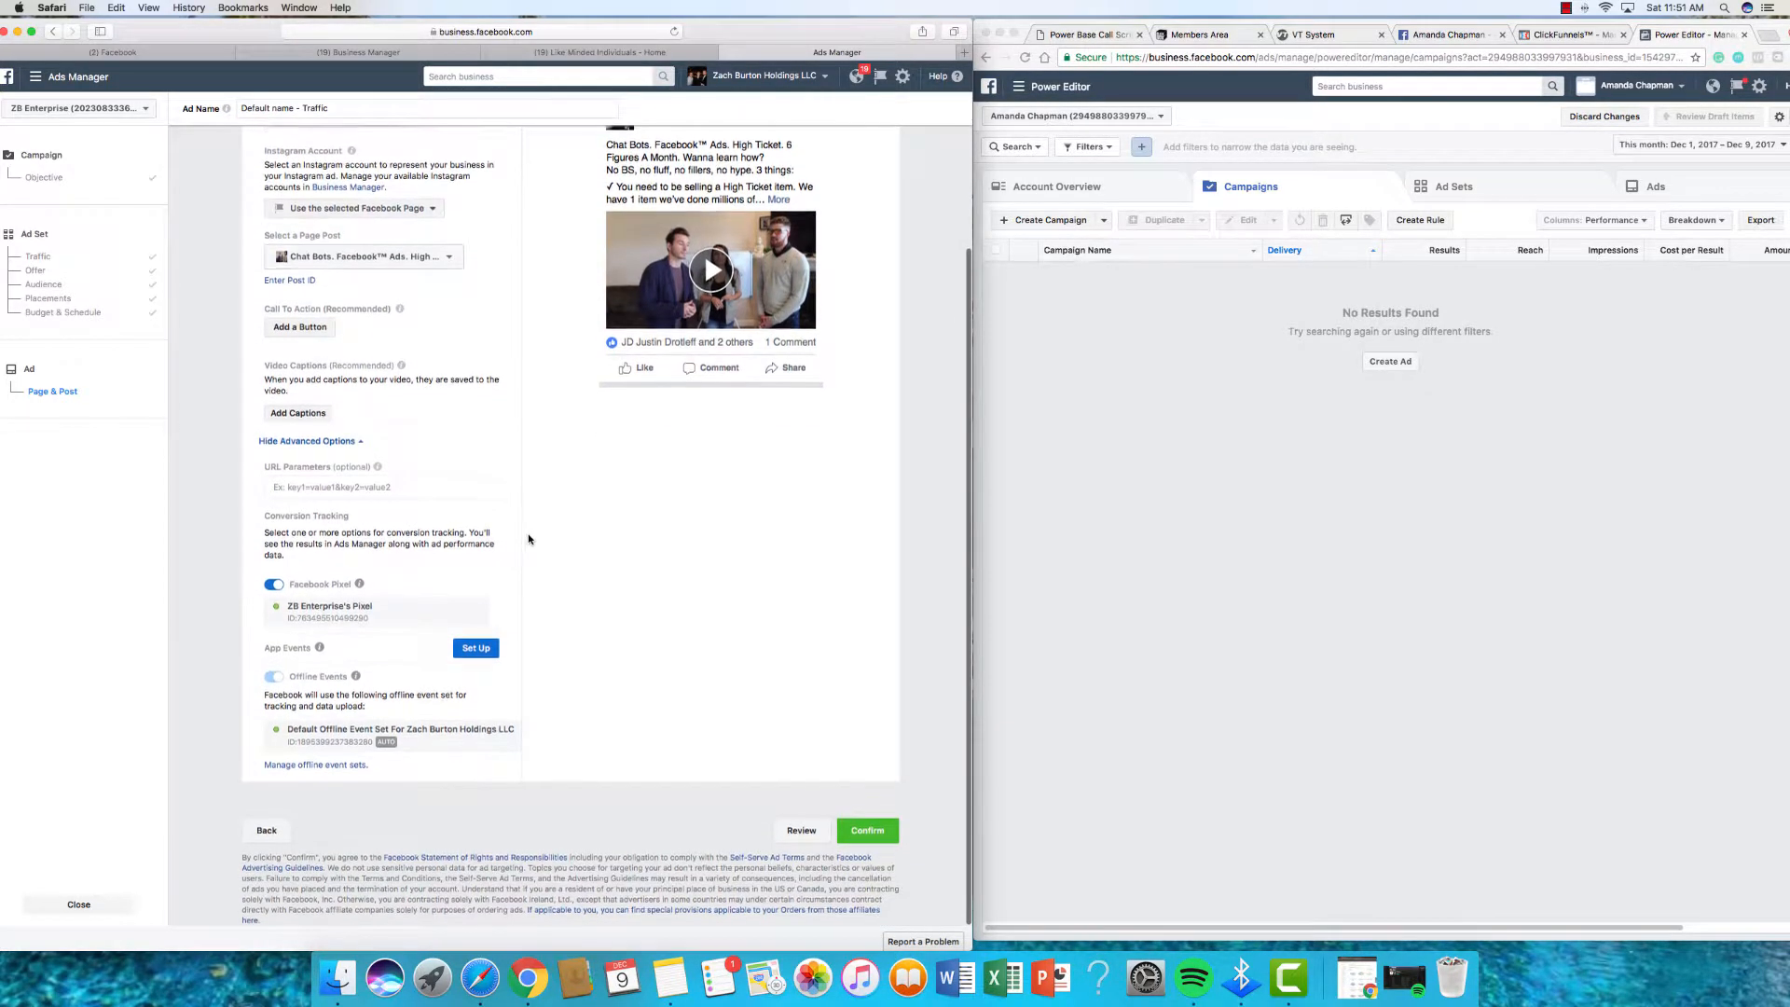
scroll(529, 539, "up", 3)
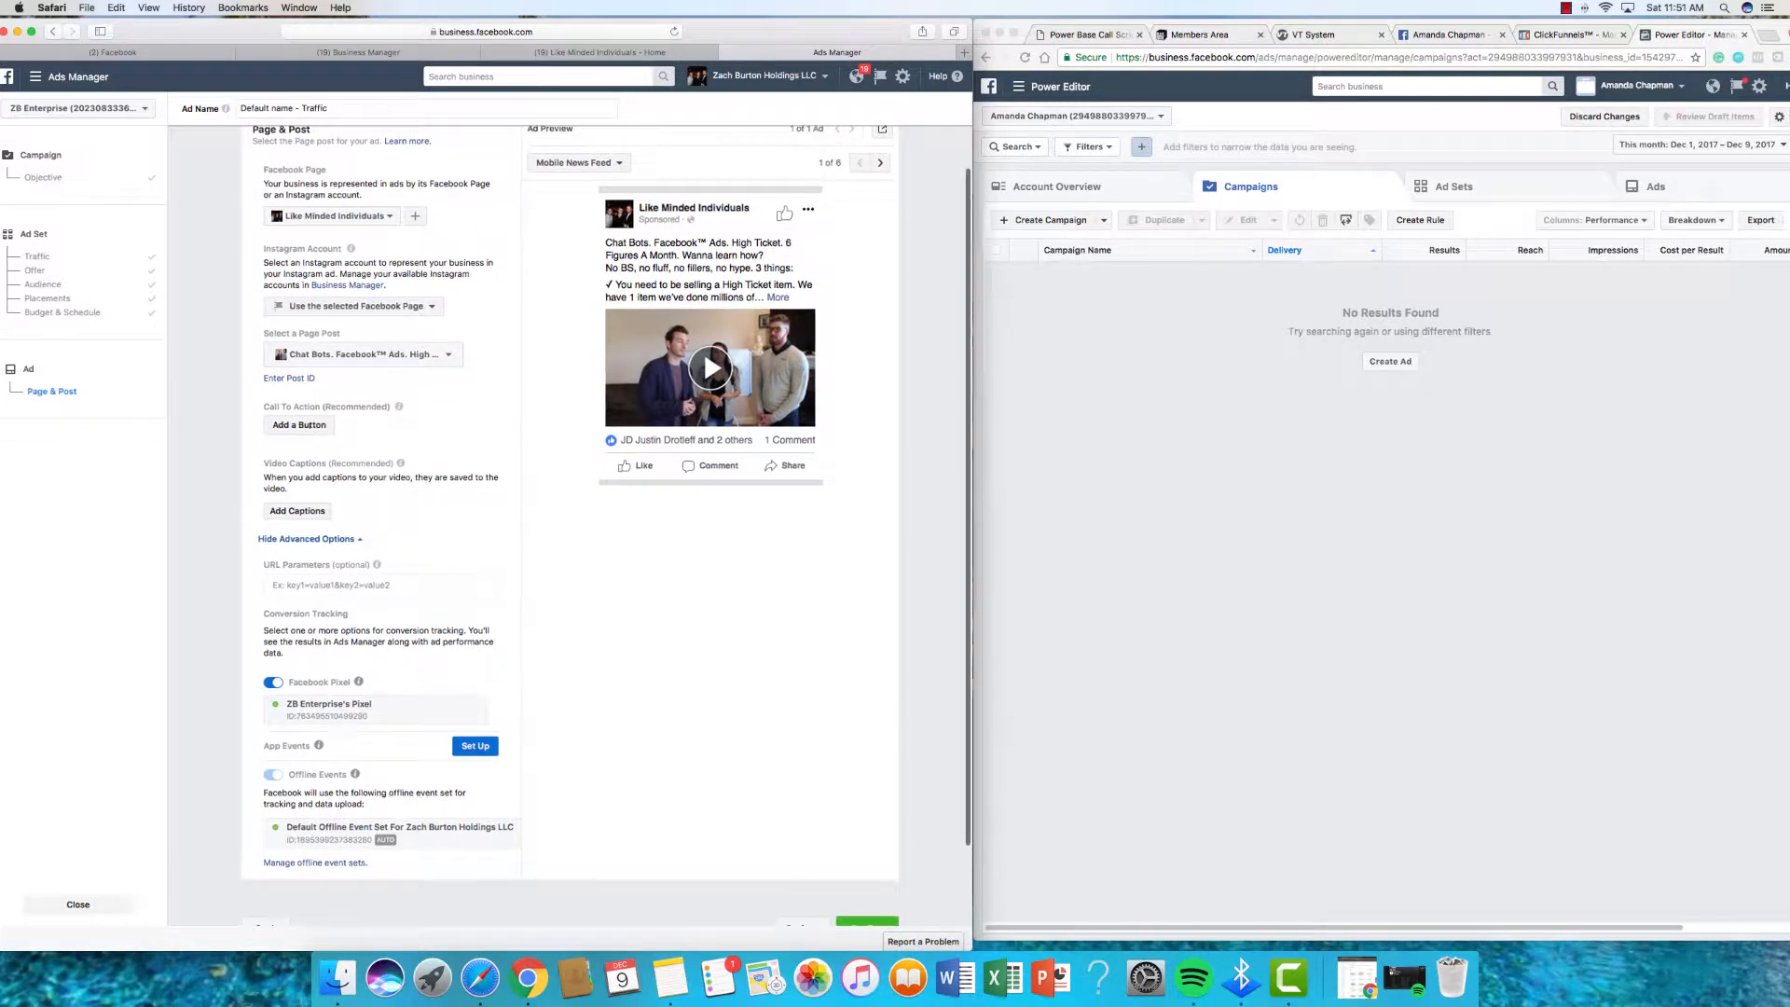
Step: Open a blank new Chrome tab and cancel the Add a Button dialog unused
left_click(300, 428)
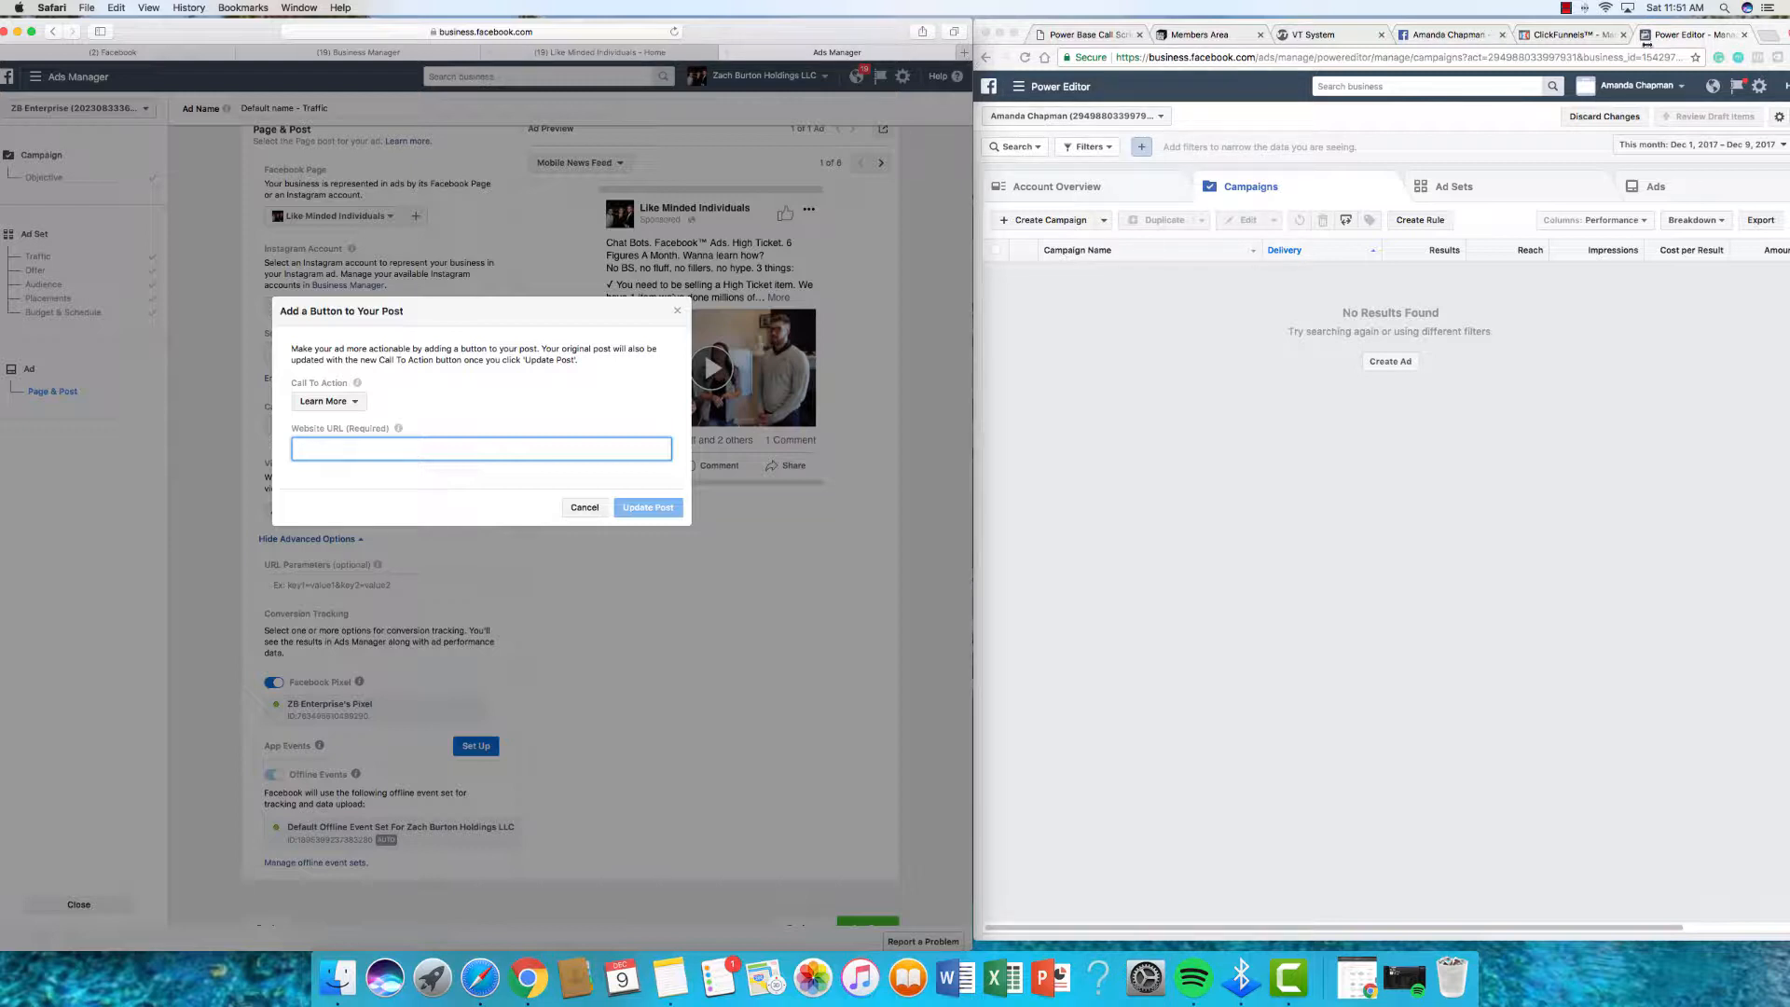
left_click(1765, 38)
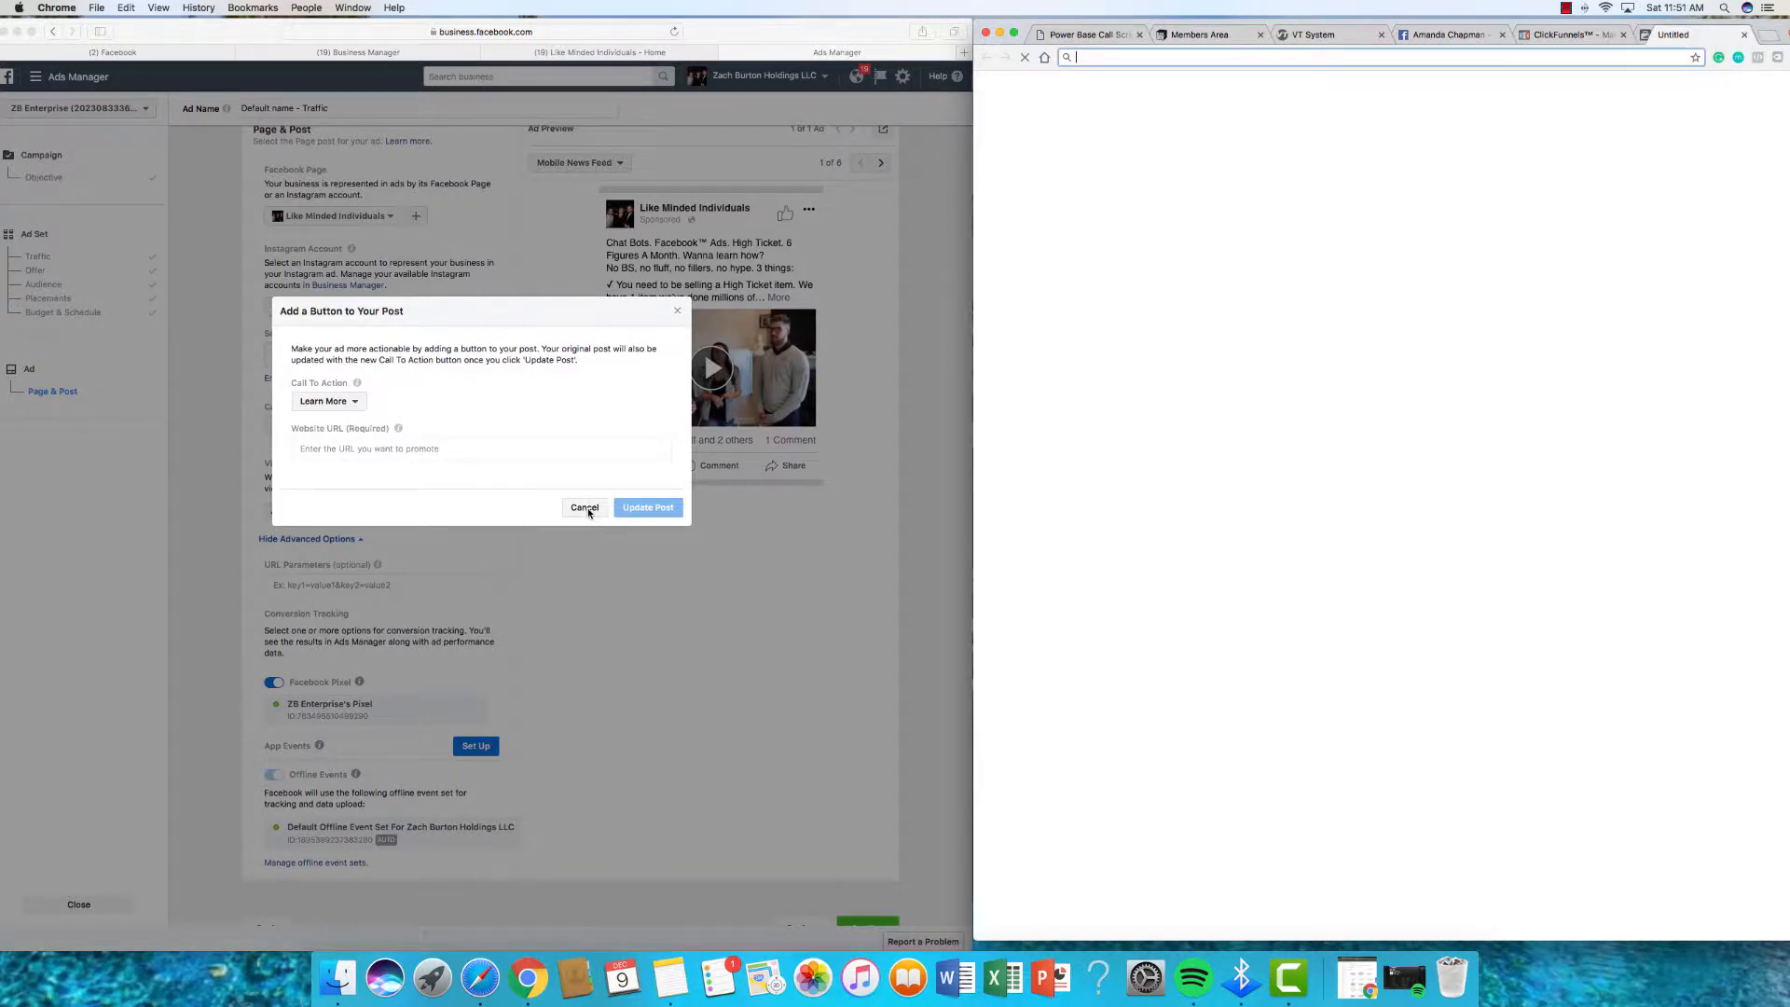
left_click(588, 510)
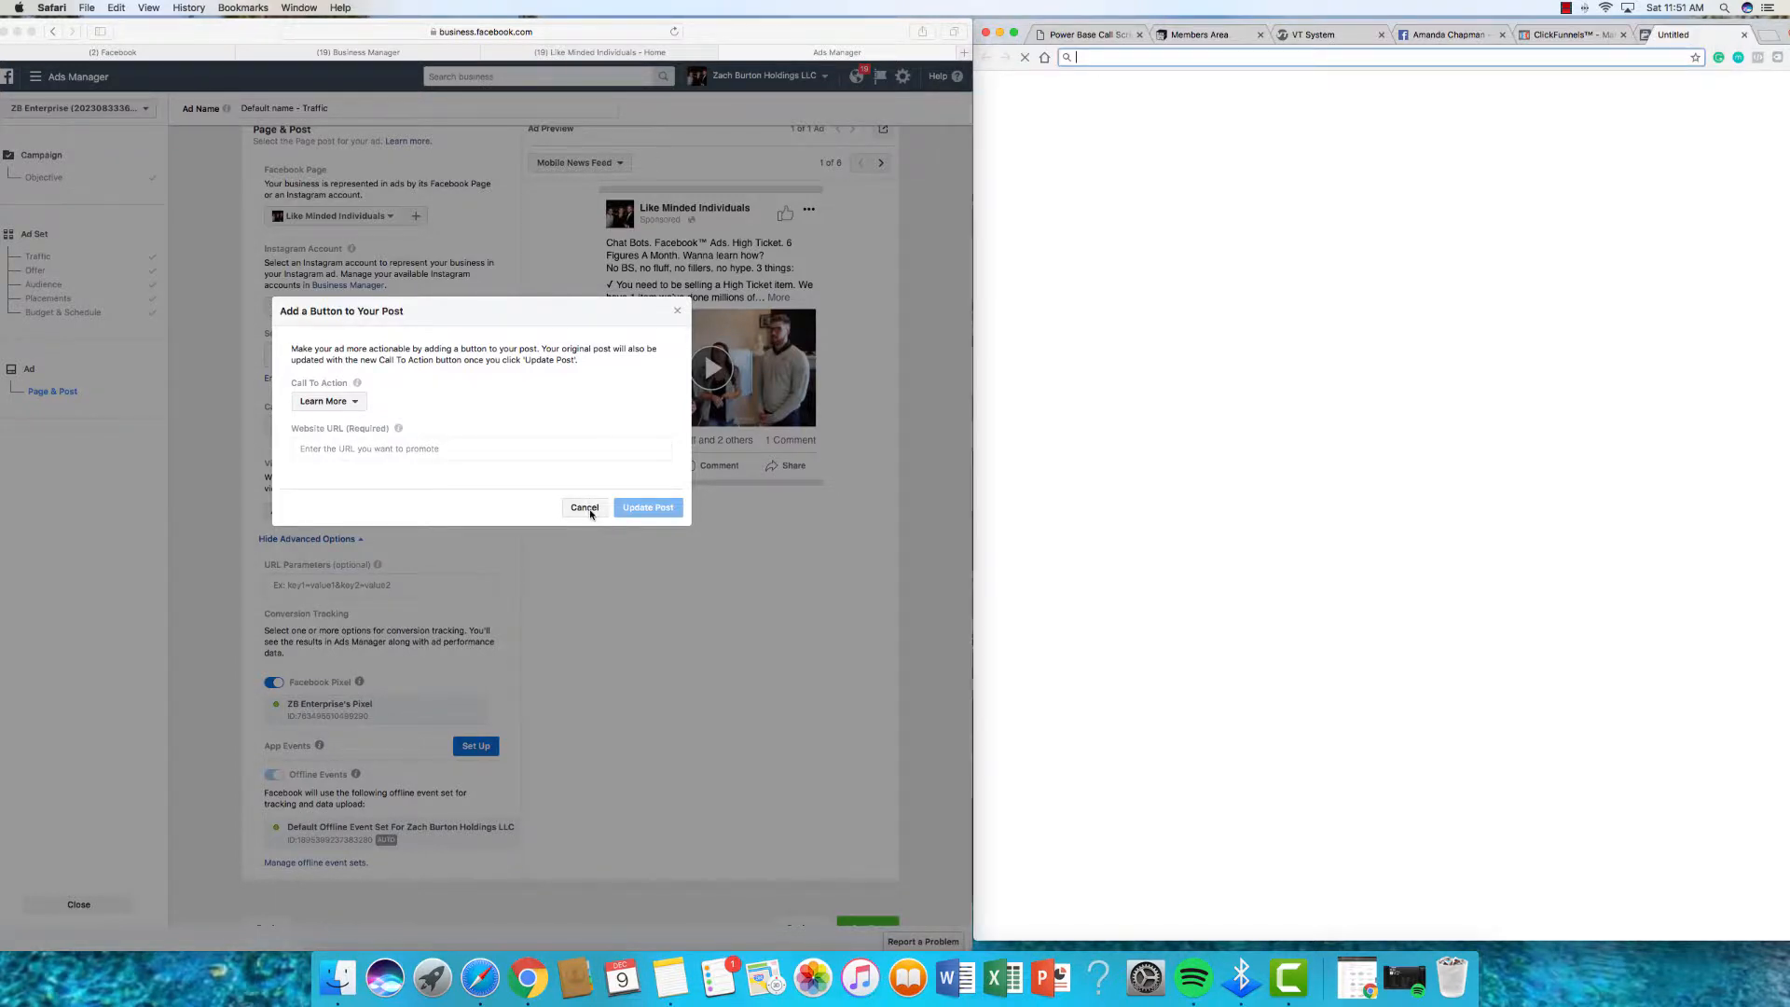
left_click(588, 512)
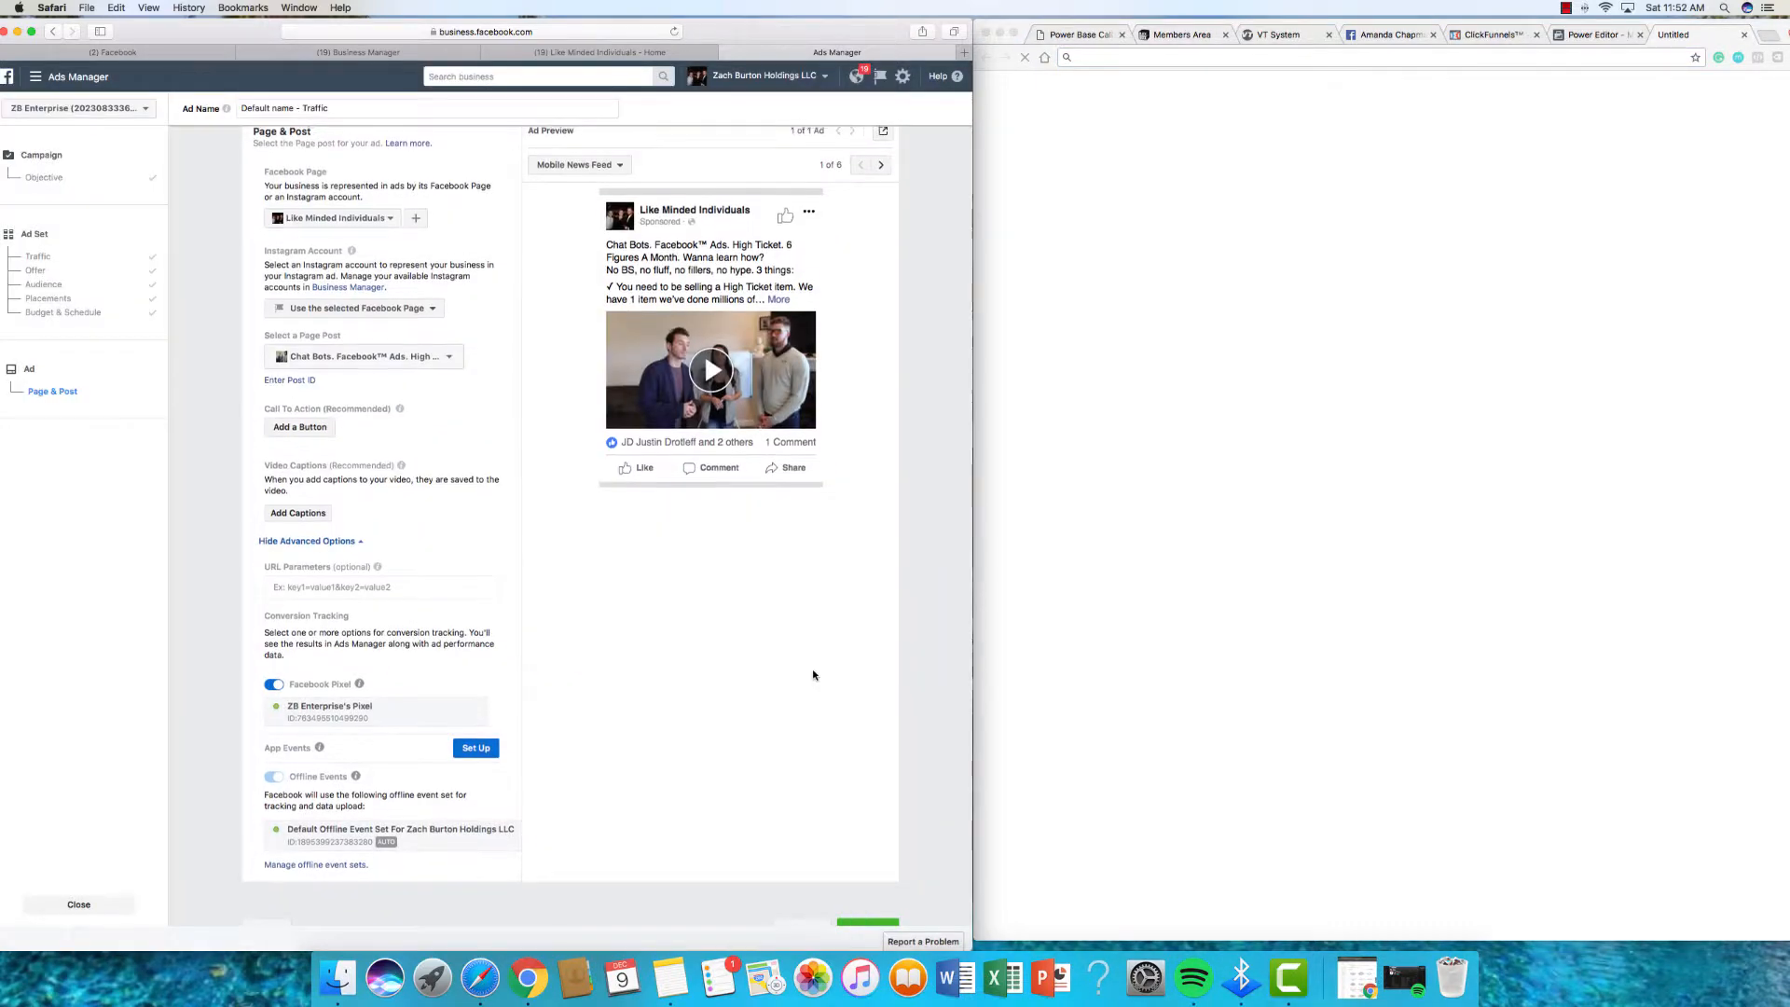
scroll(811, 668, "down", 3)
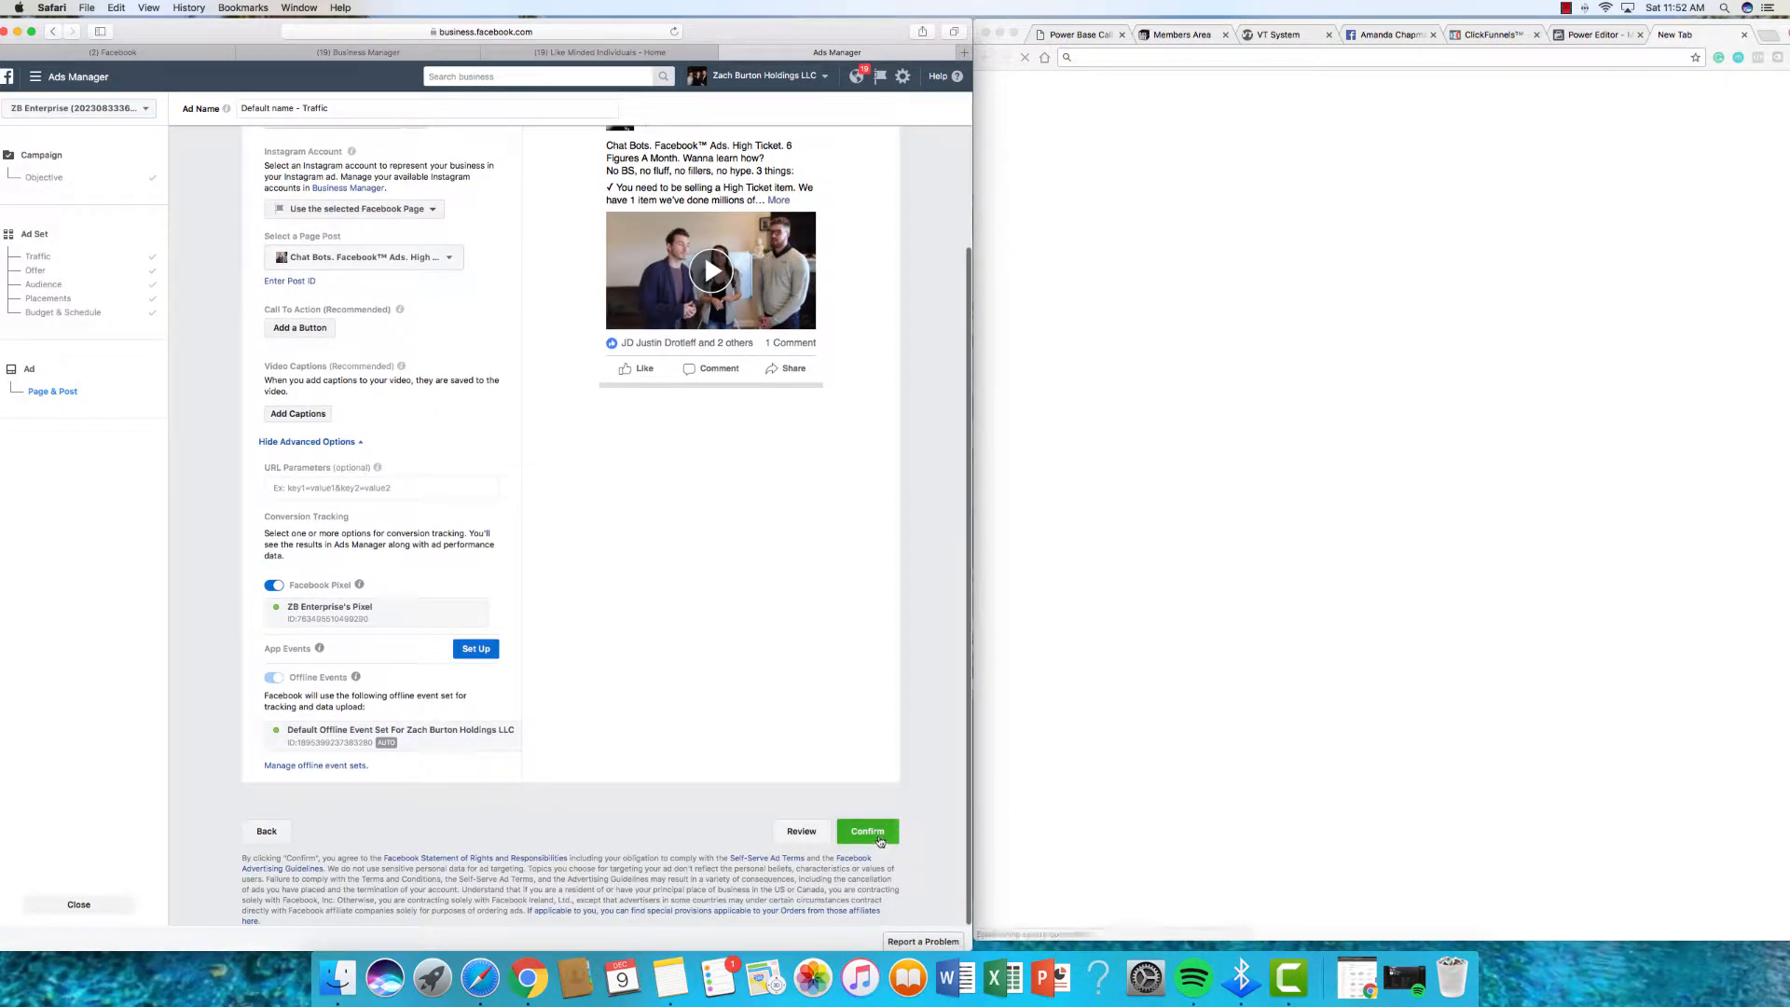
Step: Confirm the ad and read the error requiring an external link or call to action
left_click(867, 832)
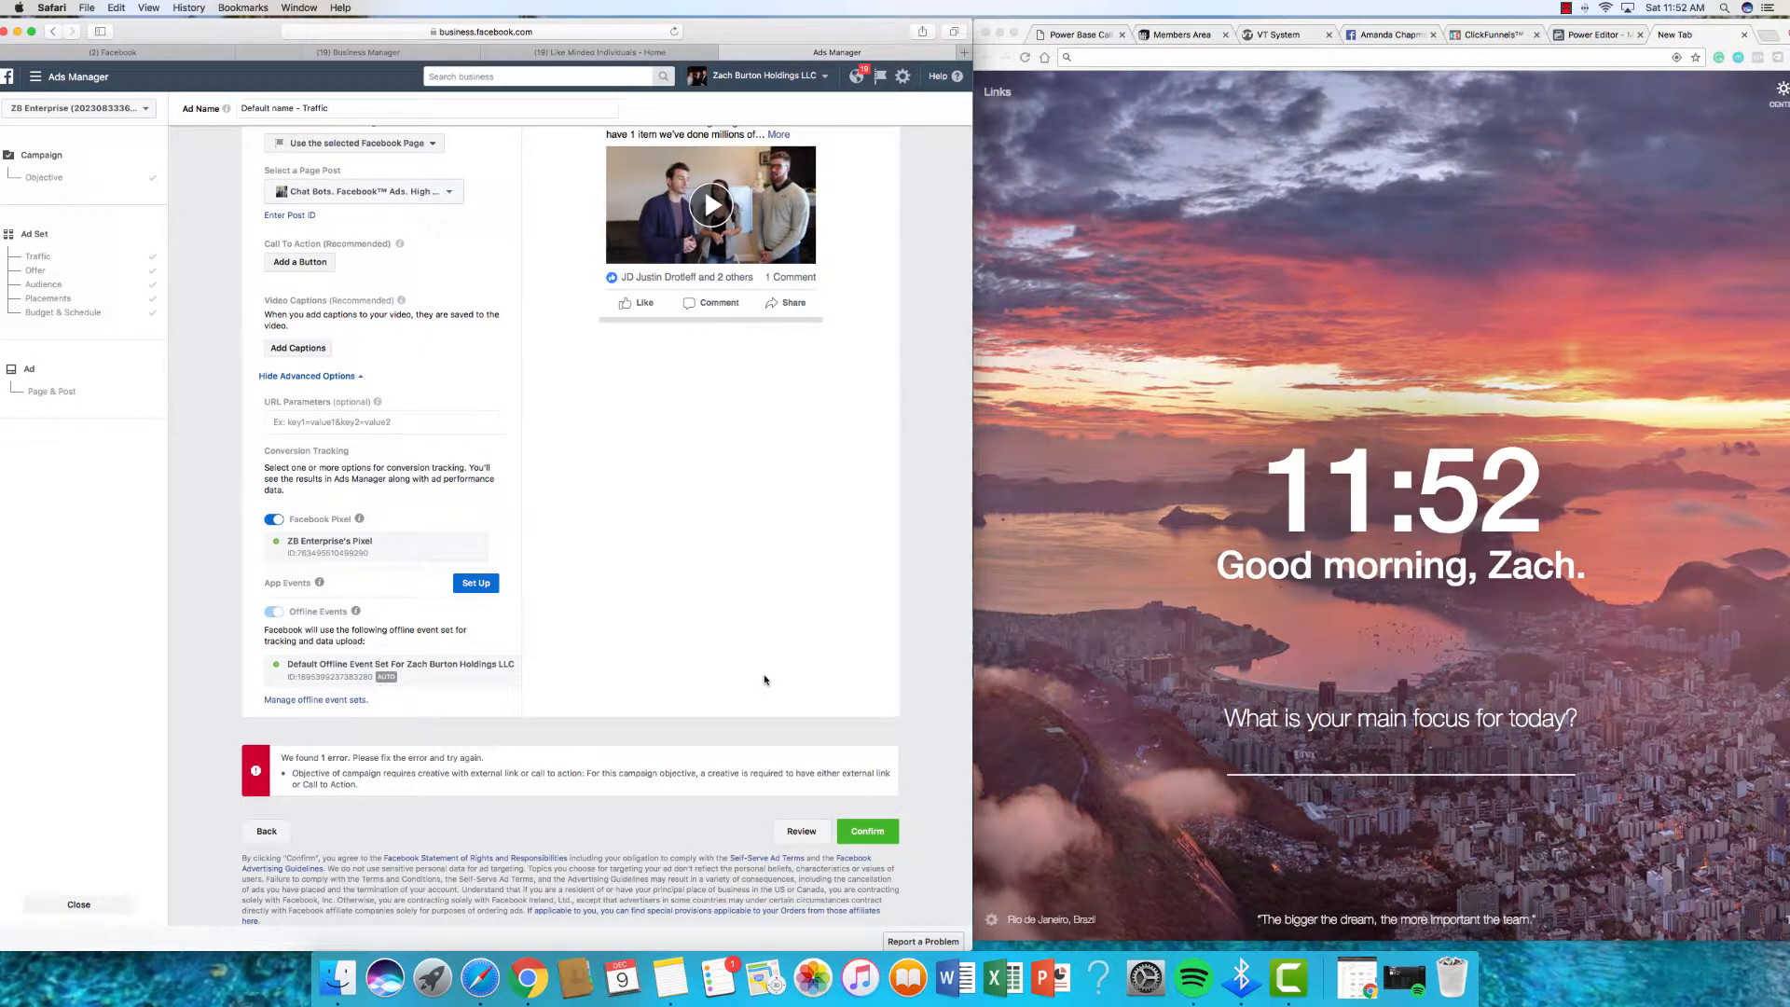
scroll(765, 680, "up", 5)
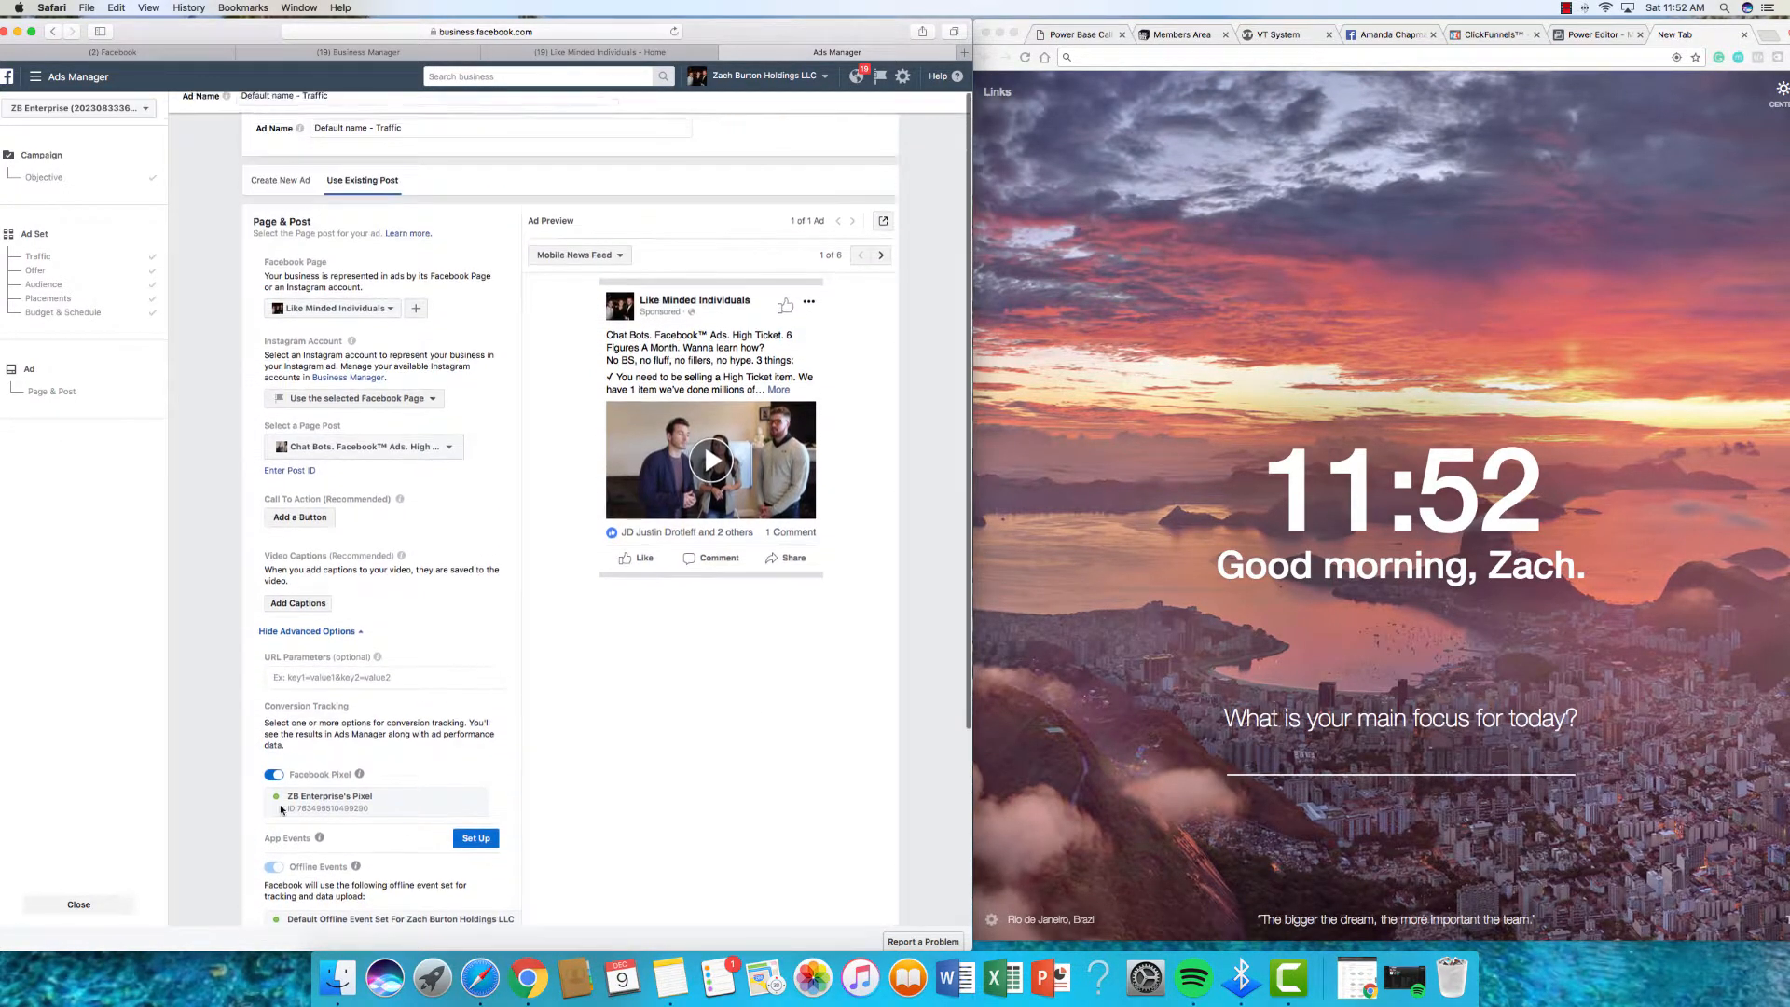
scroll(282, 810, "down", 5)
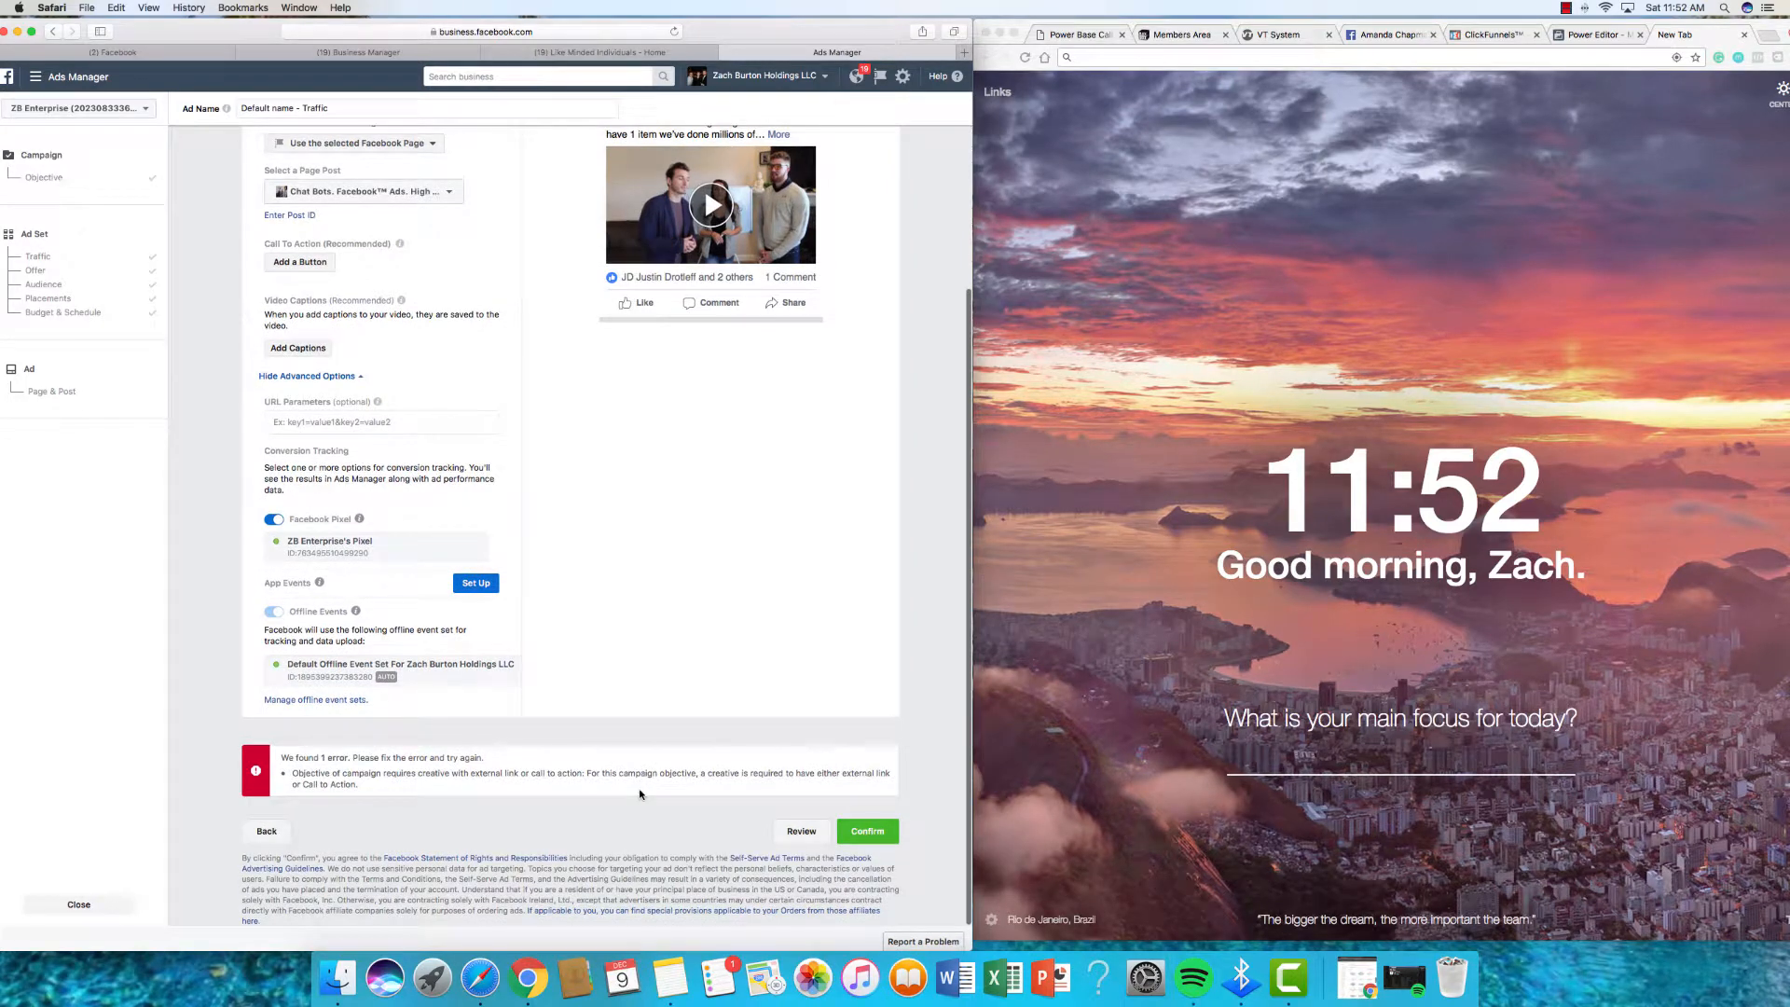
scroll(641, 793, "up", 3)
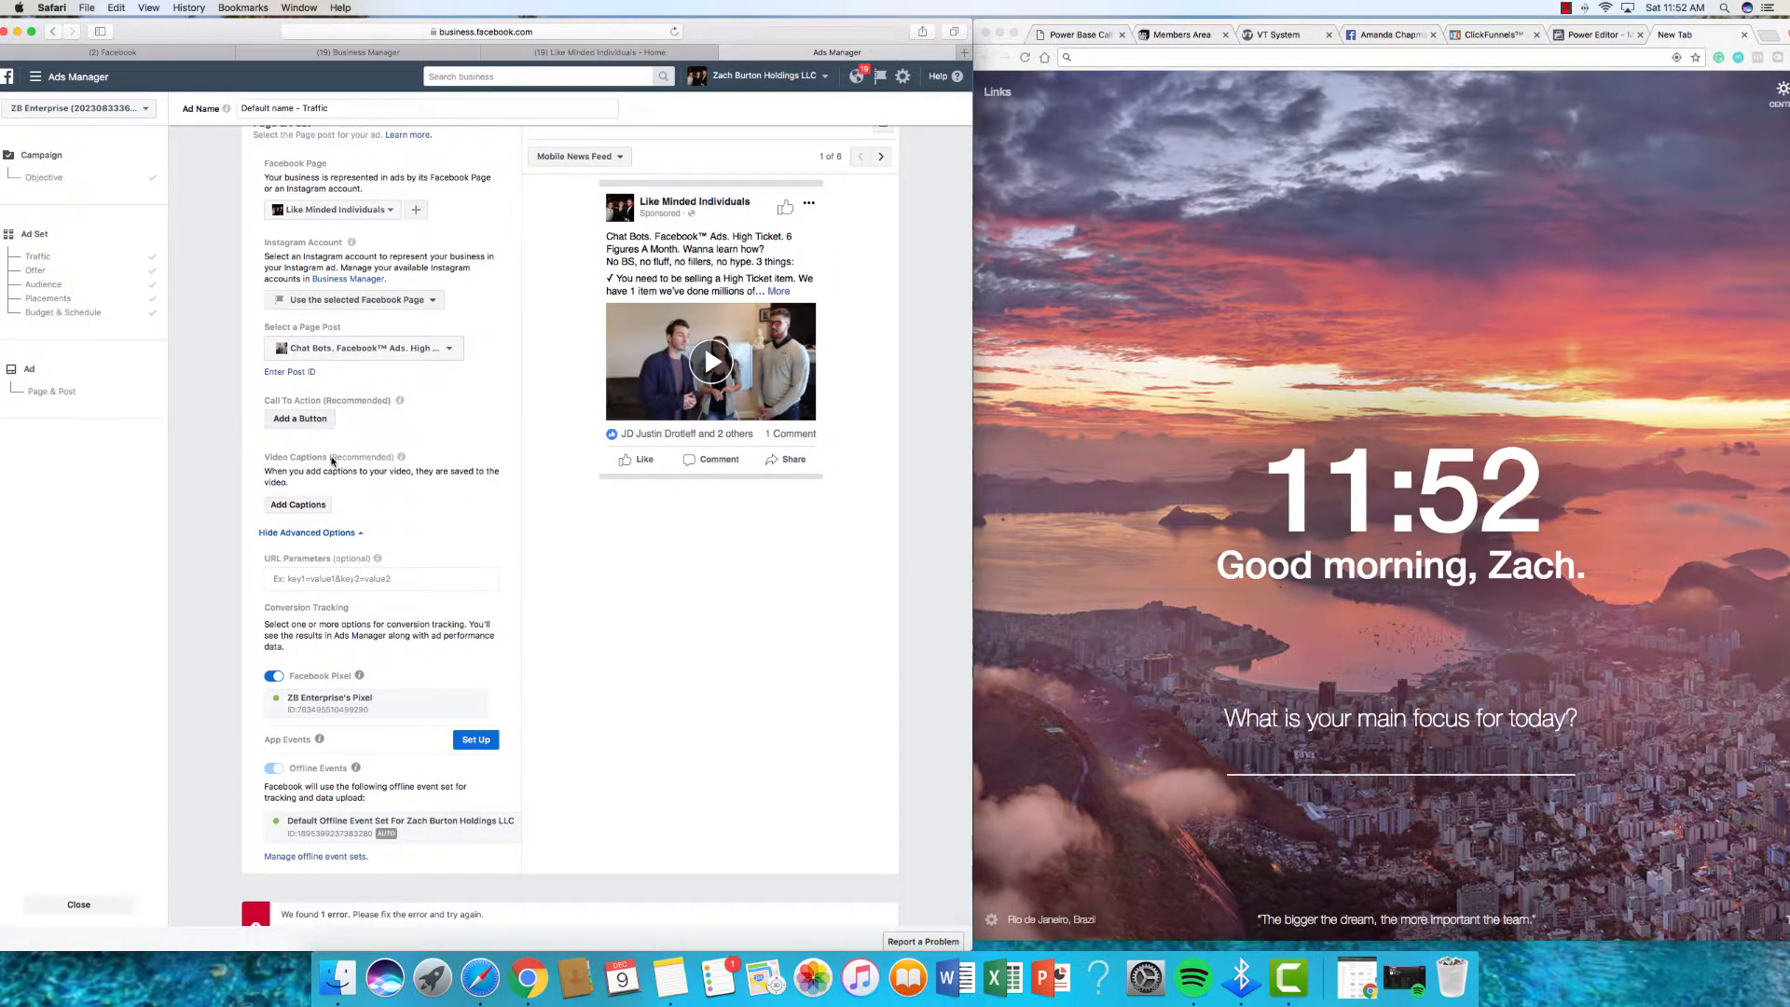
scroll(332, 460, "down", 2)
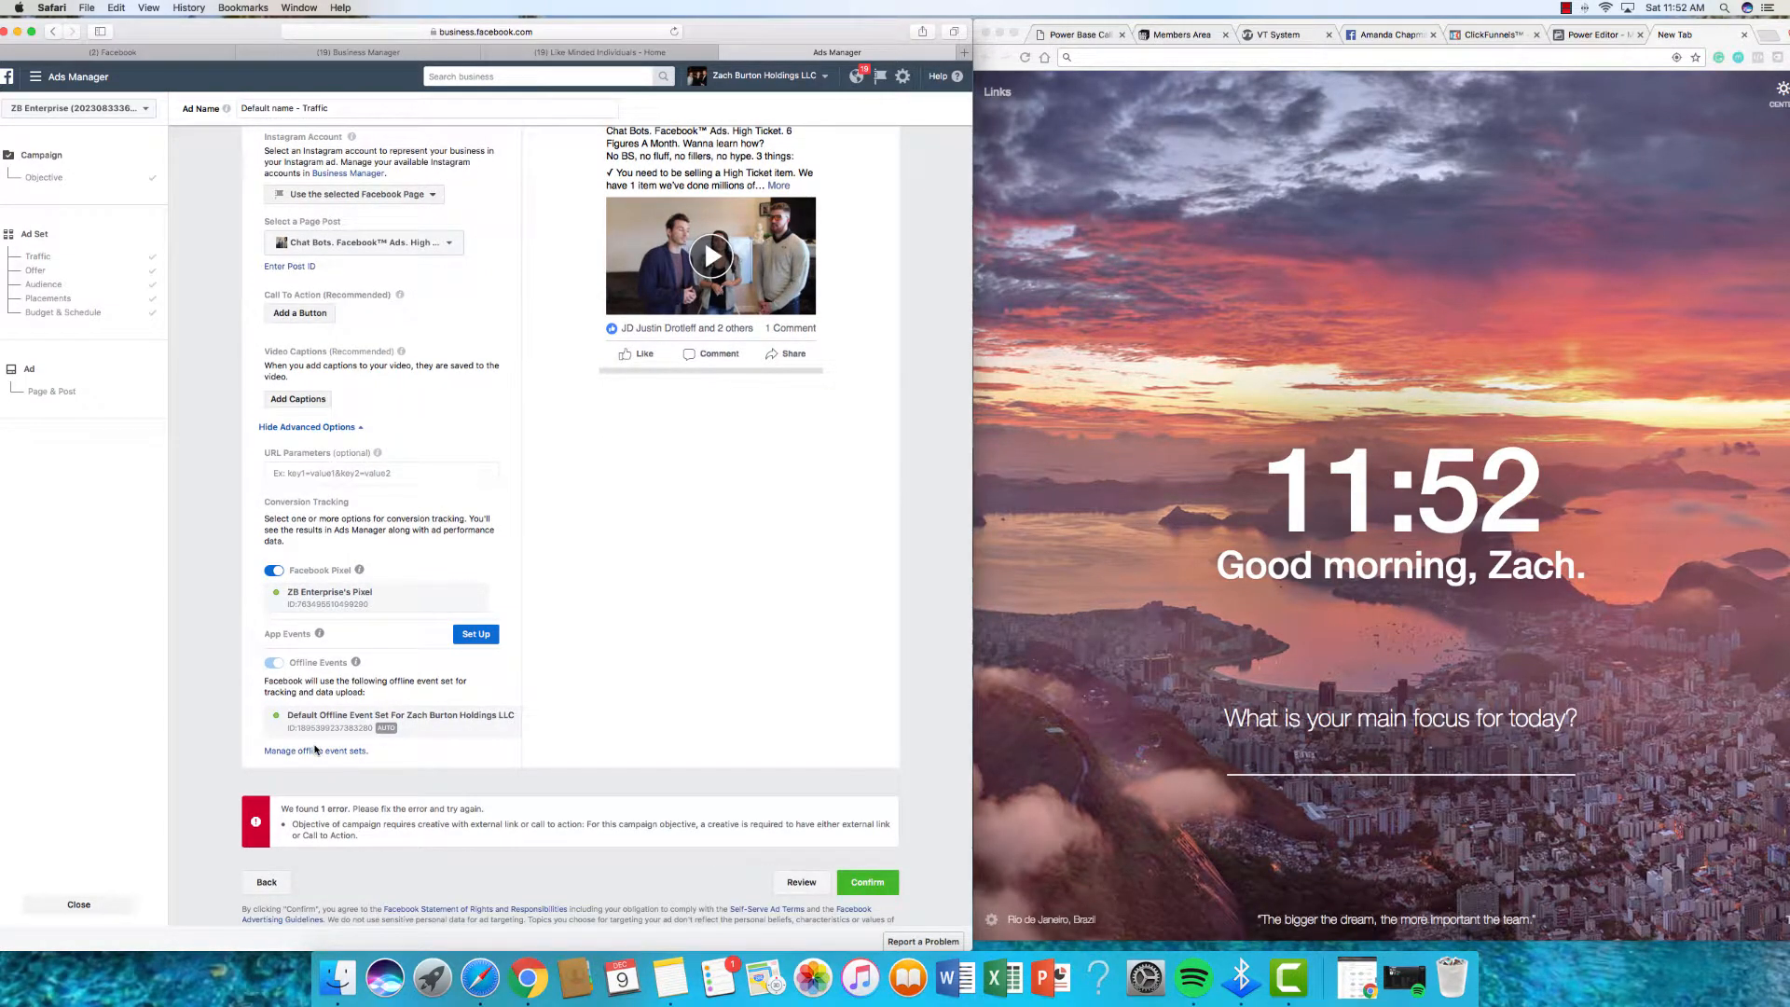
scroll(315, 749, "up", 1)
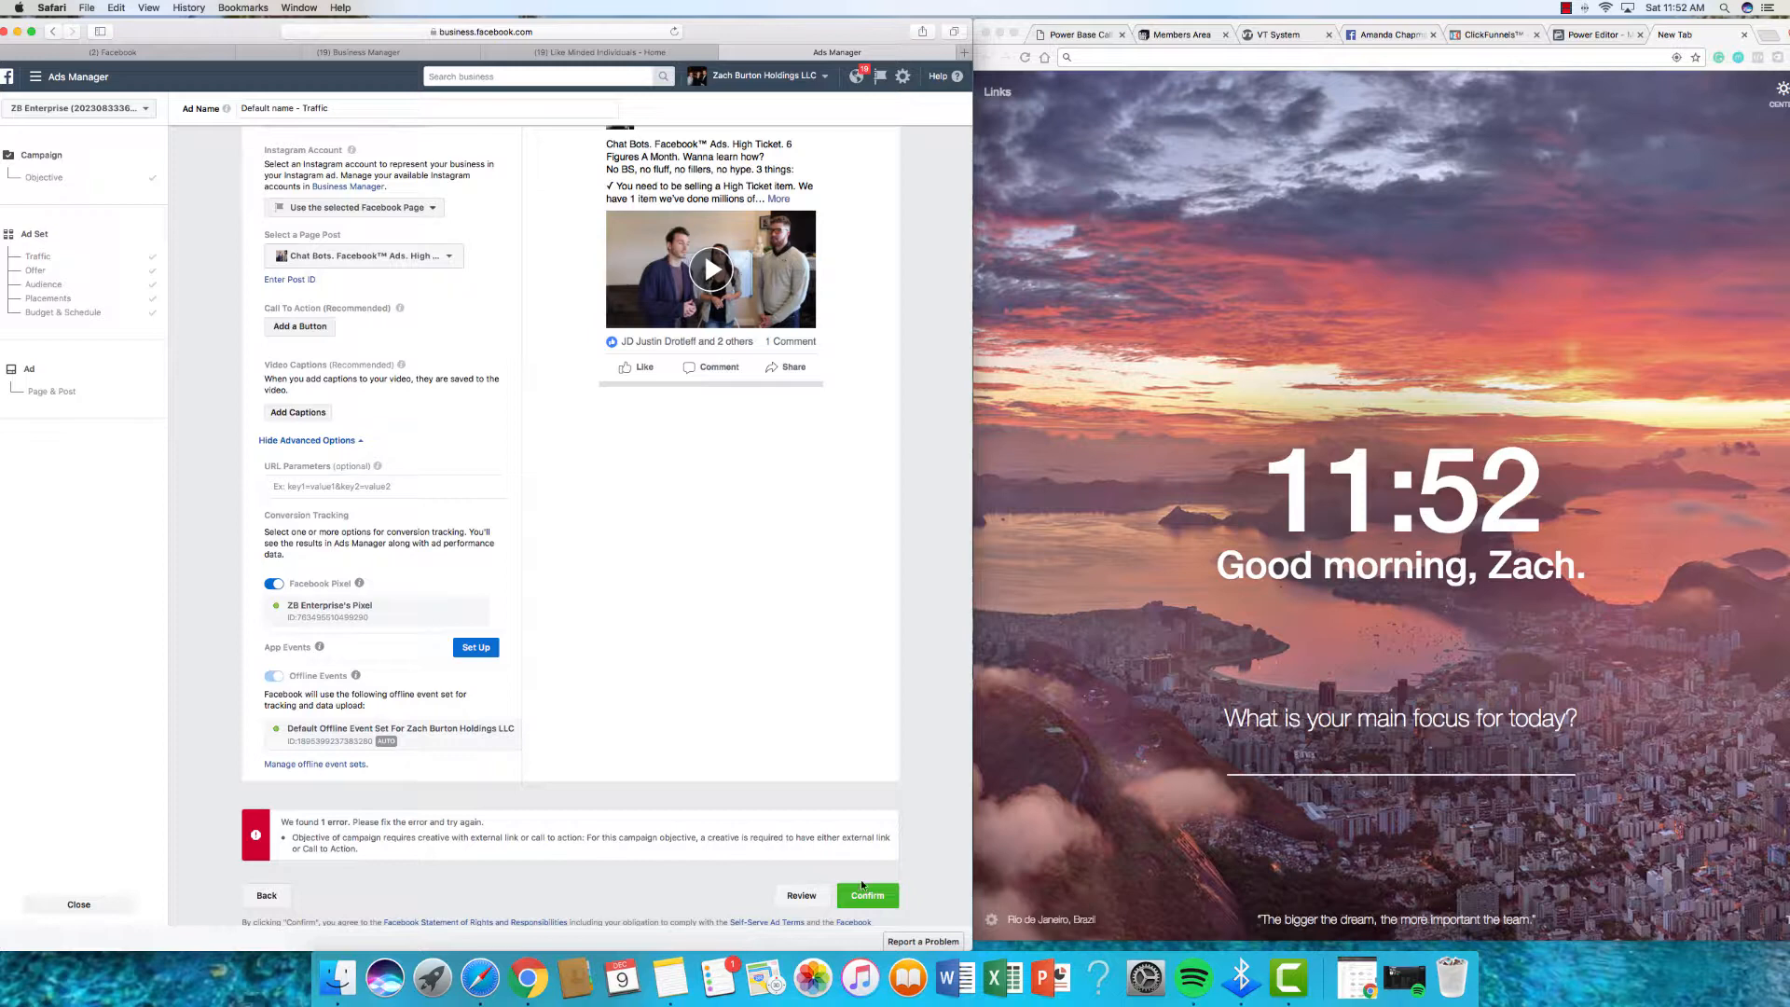
left_click(1568, 8)
left_click(1574, 37)
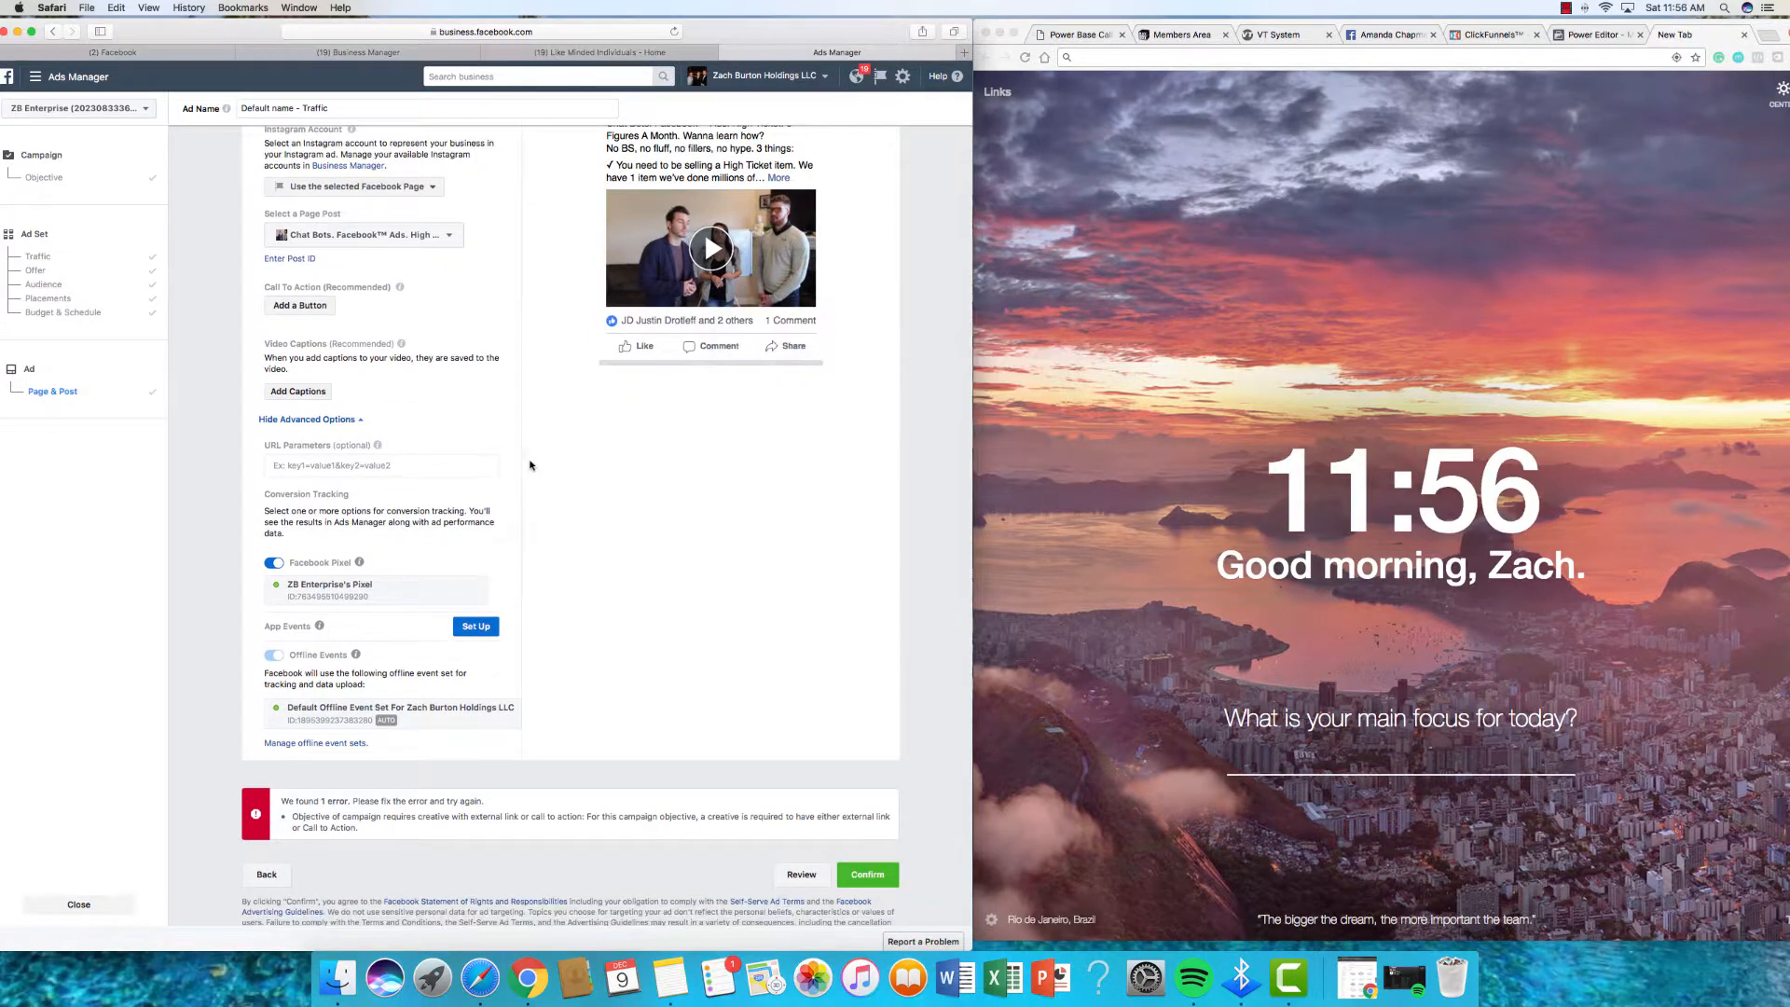
Step: Add a Learn More button linking to the pasted m.me Messenger URL and update the post
left_click(311, 312)
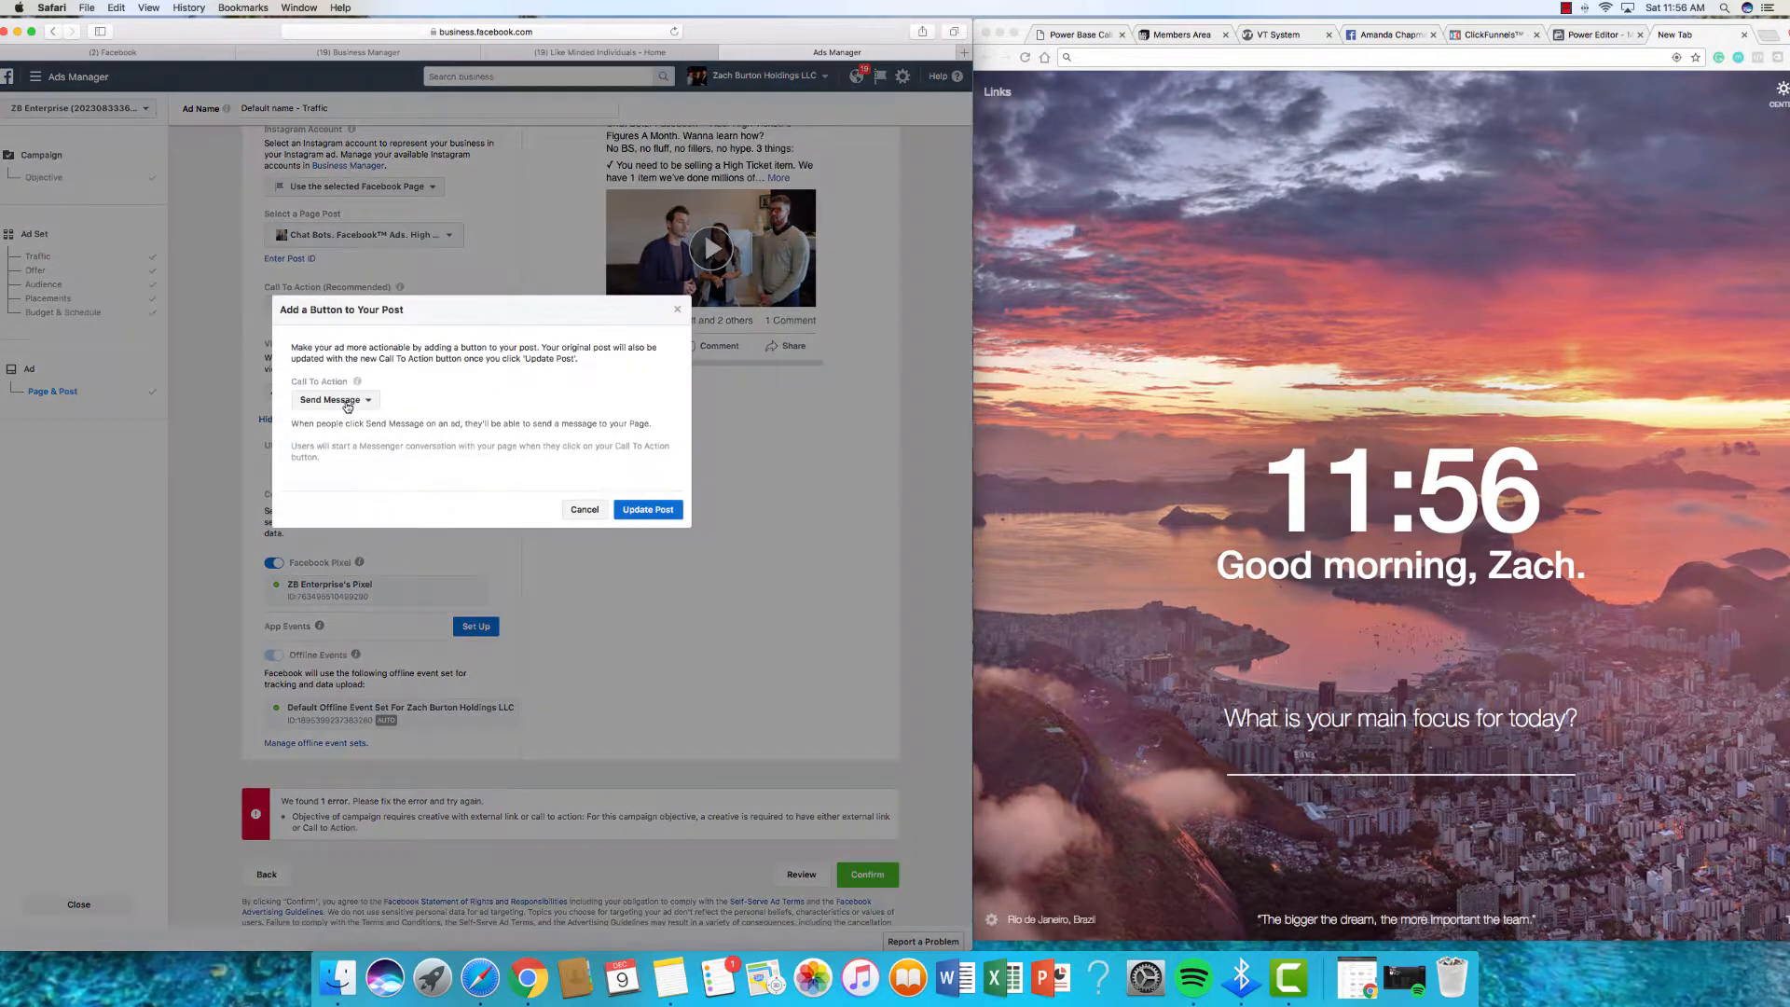
left_click(347, 406)
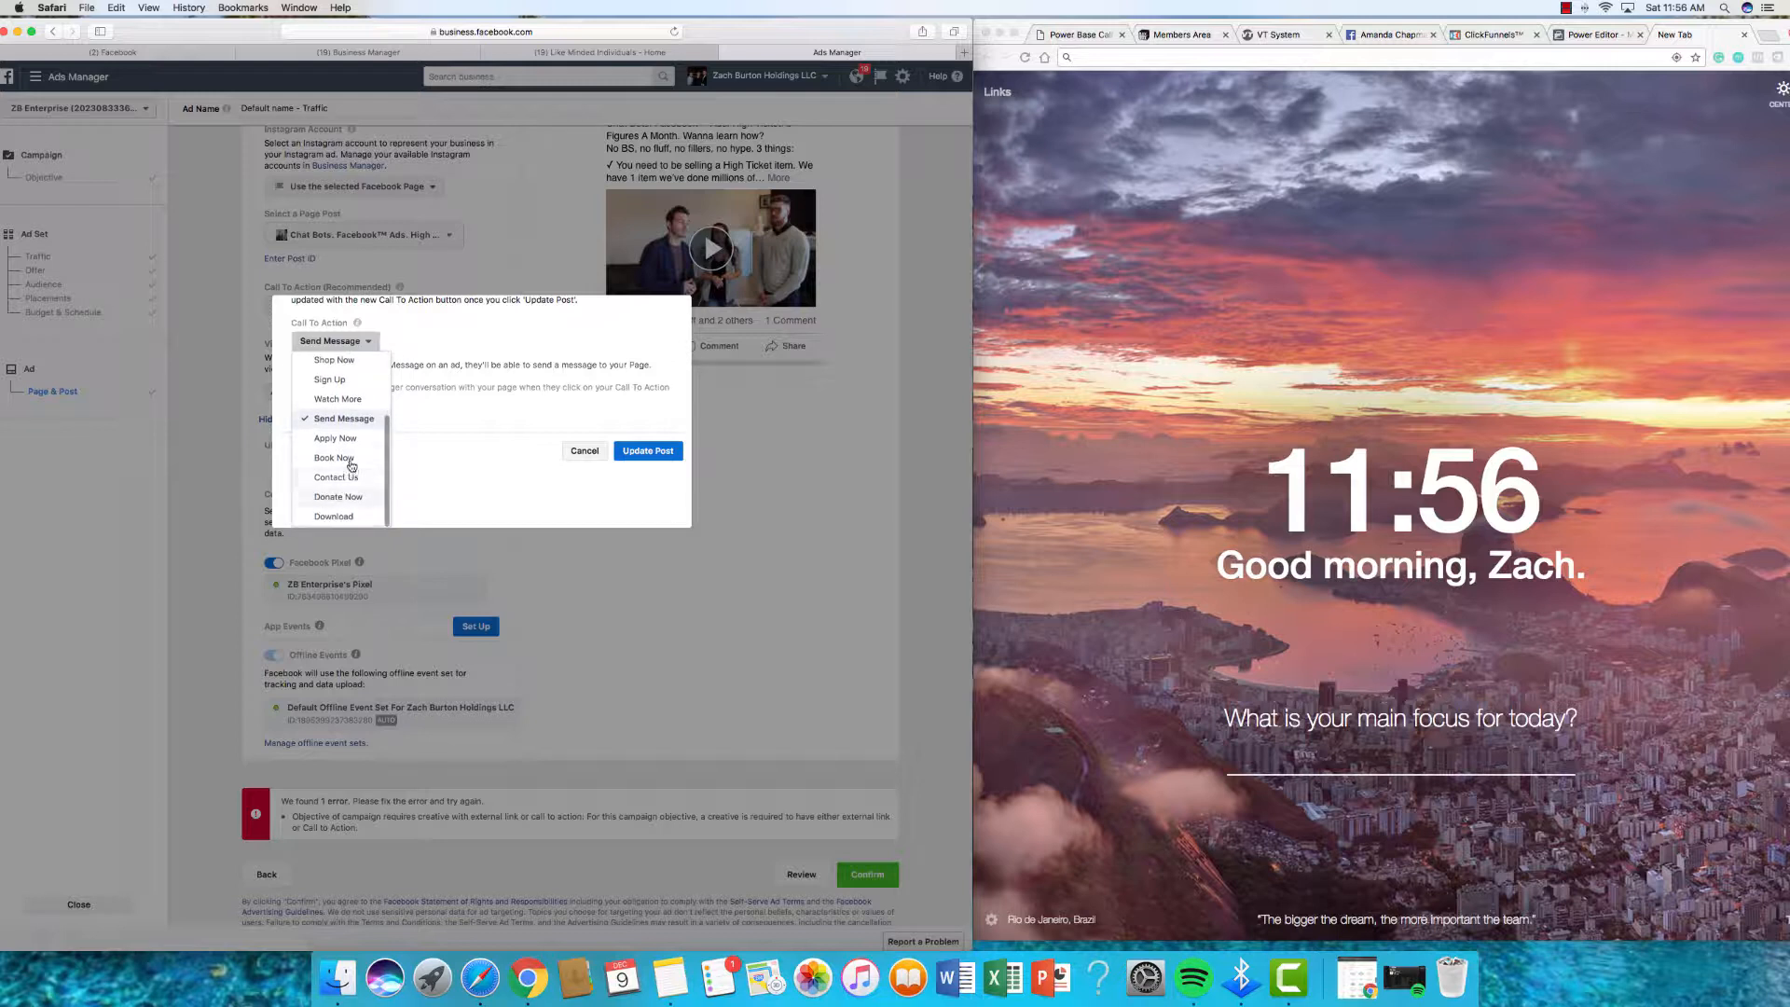
scroll(353, 477, "up", 3)
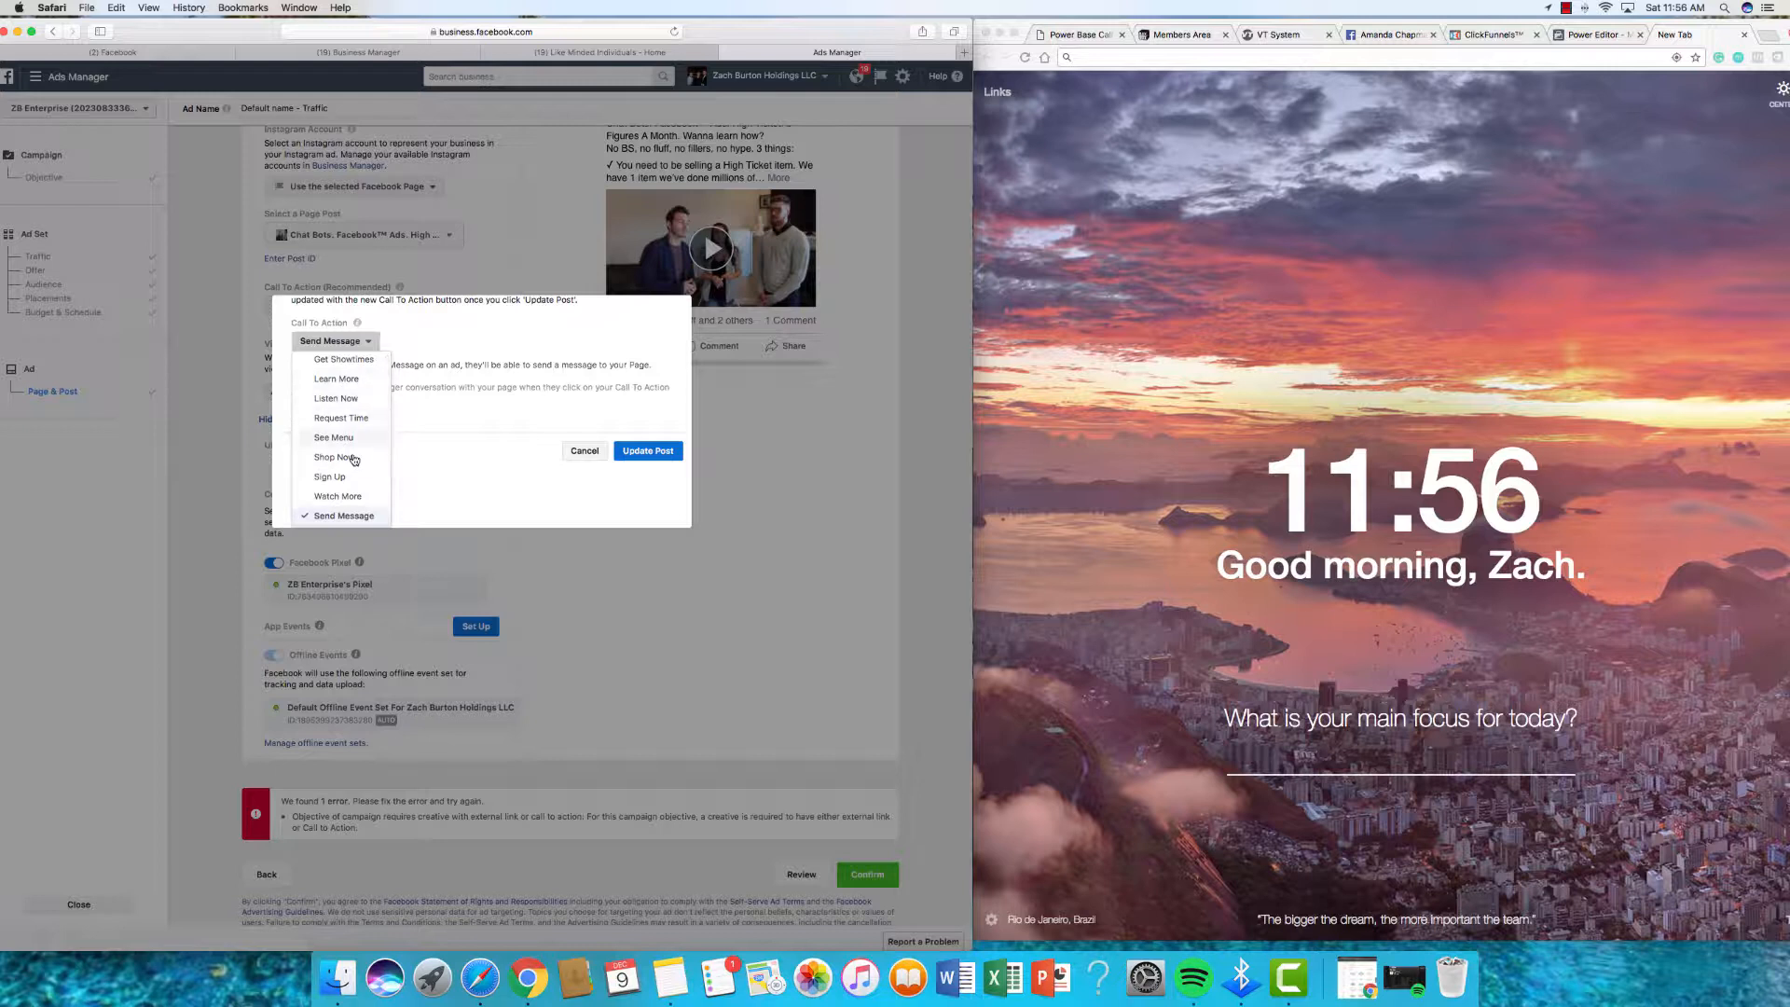
left_click(349, 379)
left_click(369, 447)
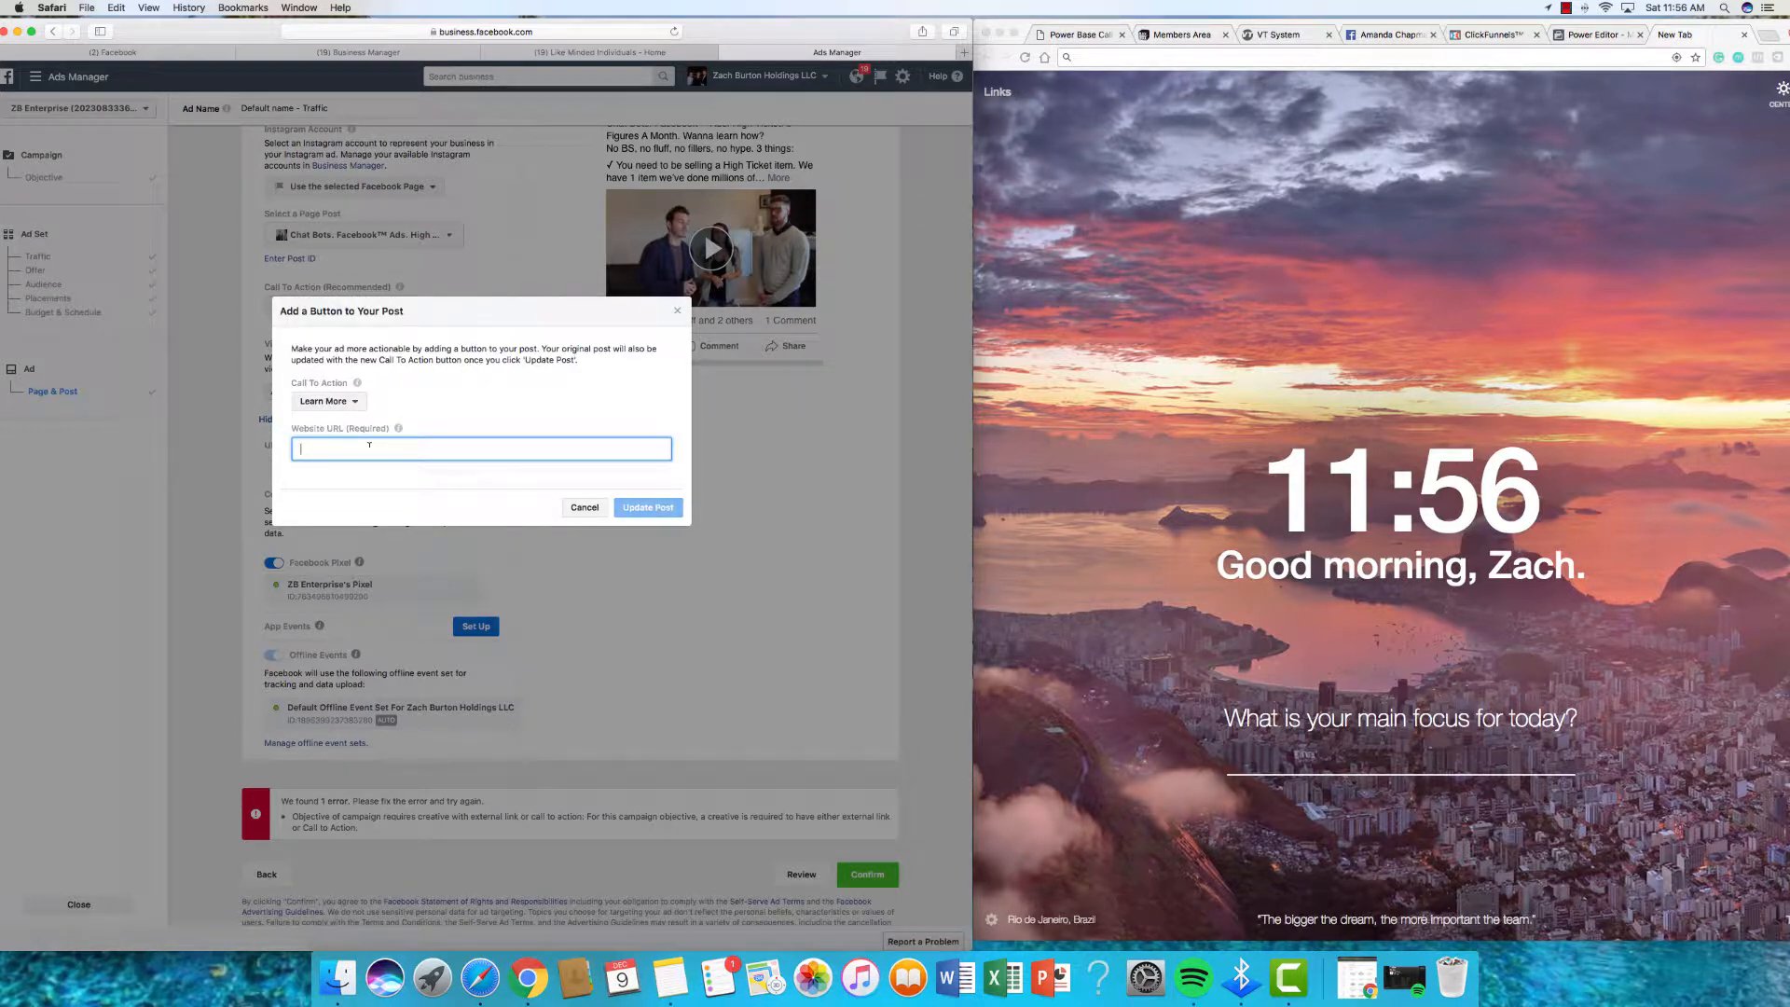
type("https://m.me/LMIsquad?ref=w950819")
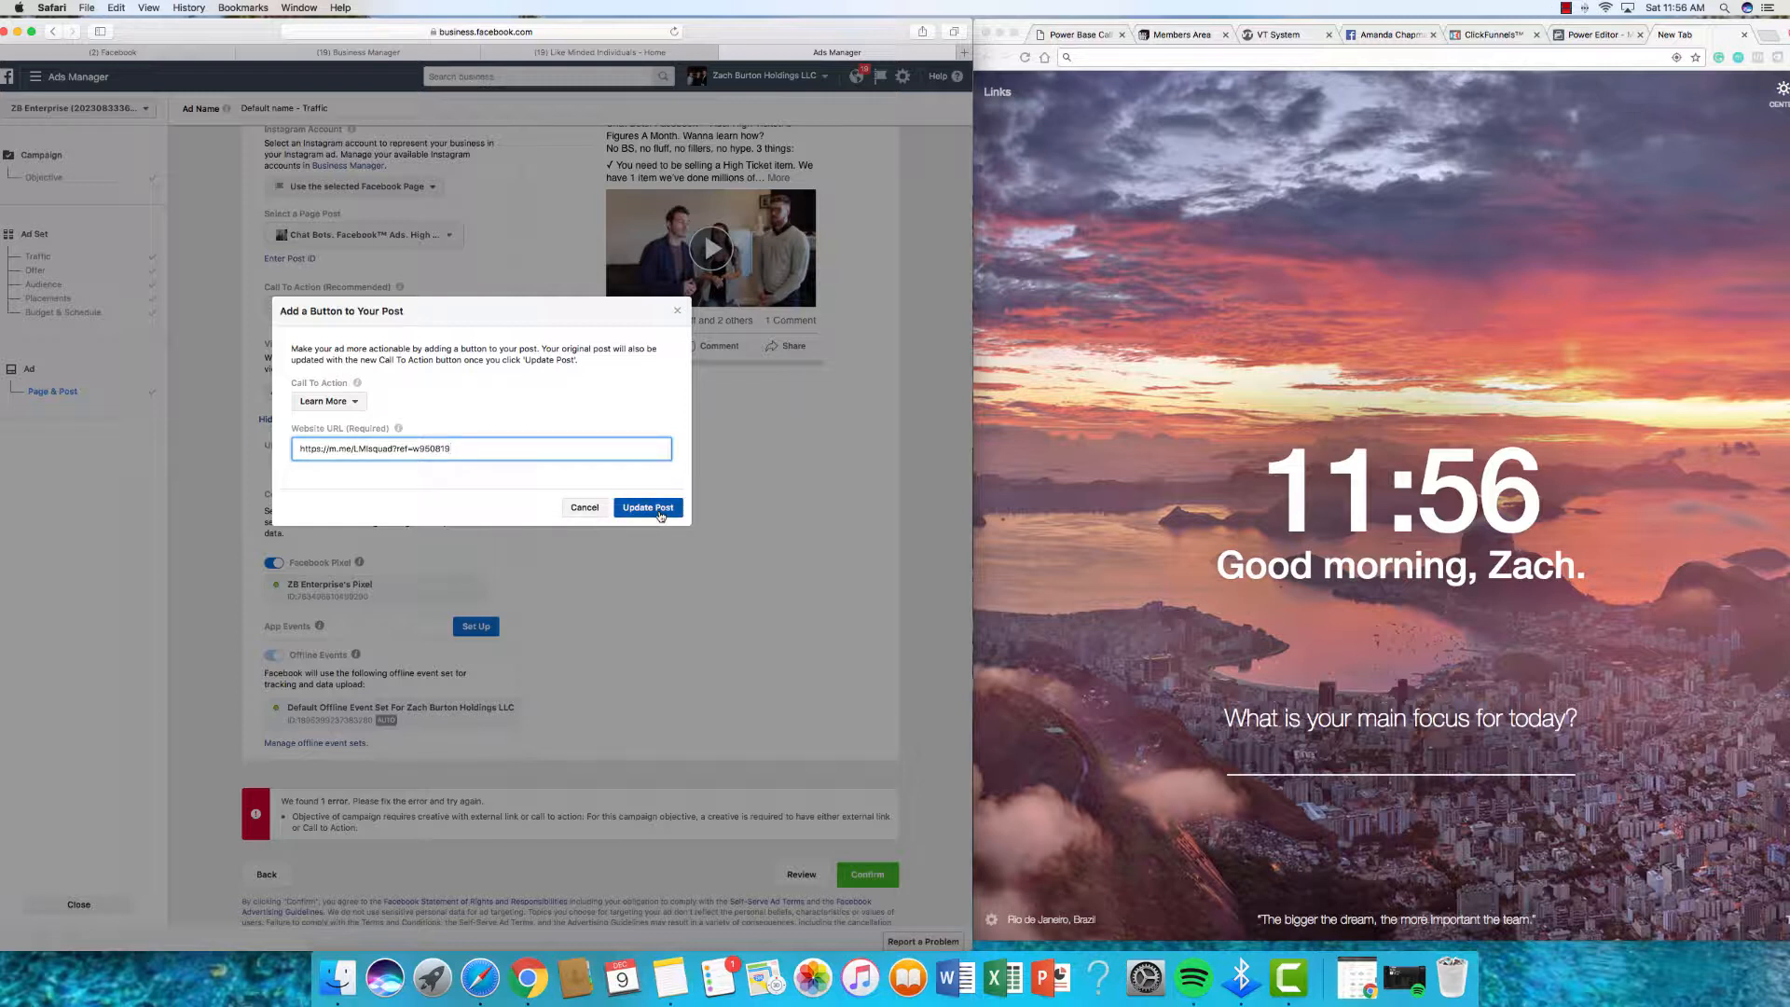
left_click(649, 509)
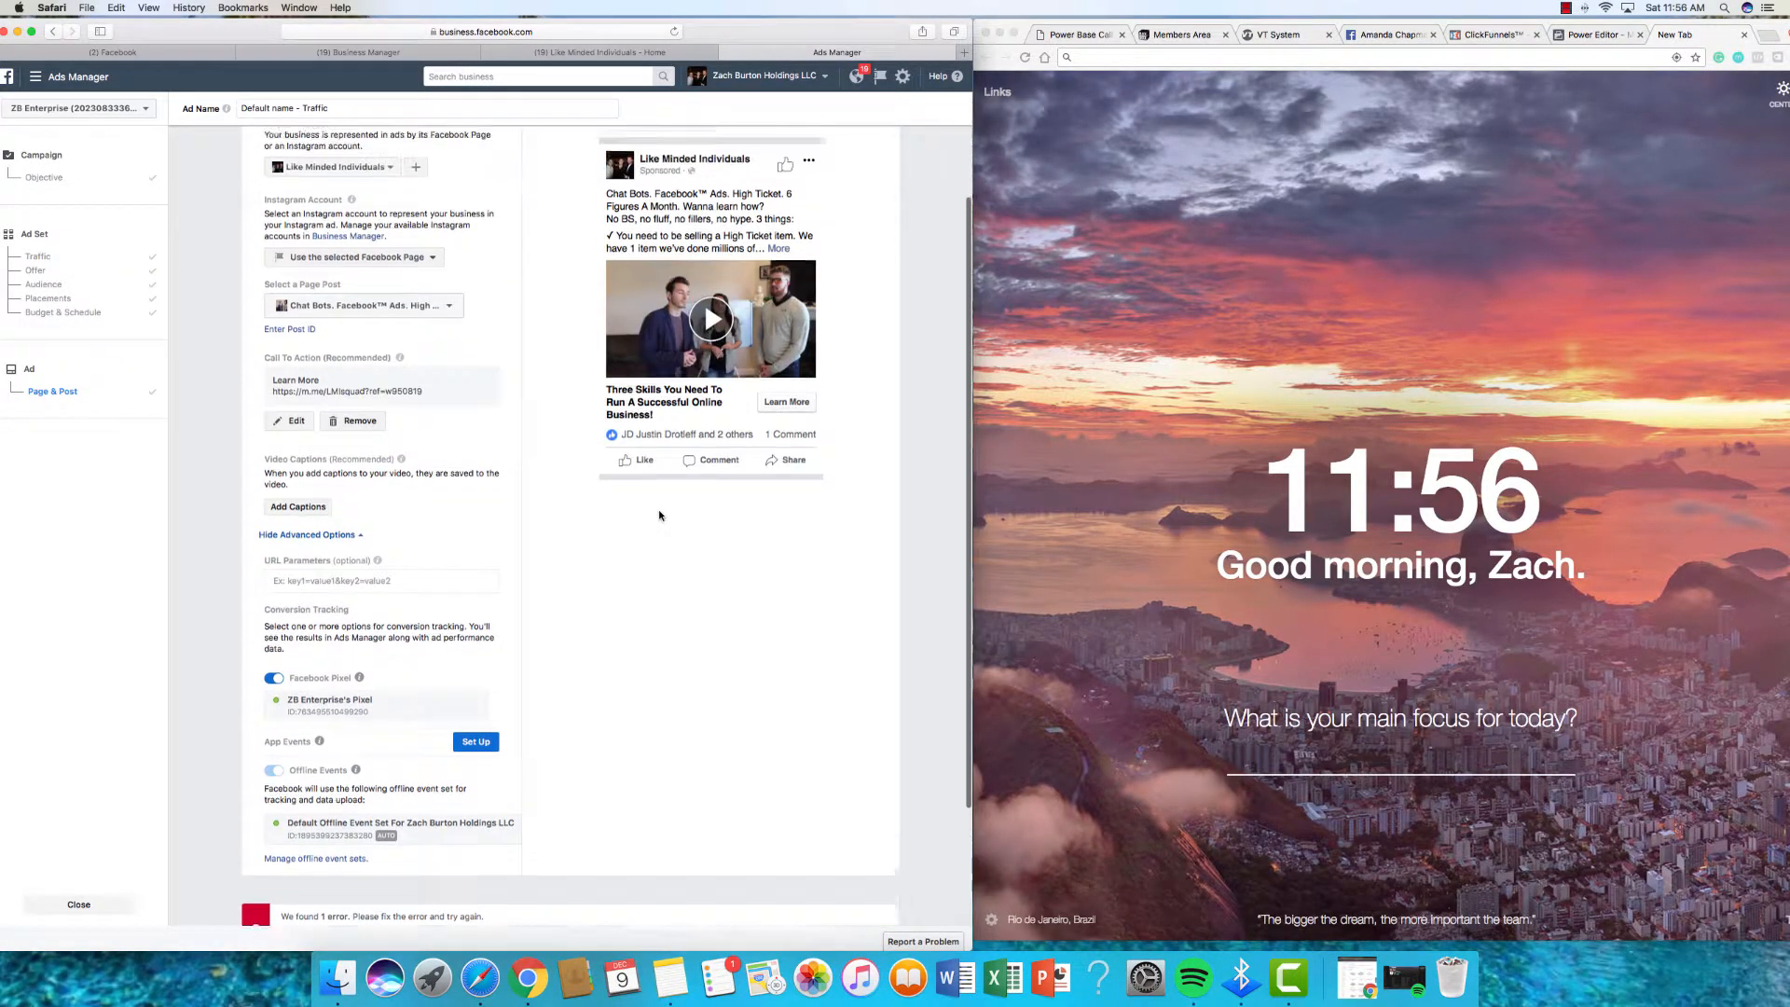
Step: Submit the Chat Bot Post Traffic ad for review and return to the campaigns list
scroll(769, 435, "up", 1)
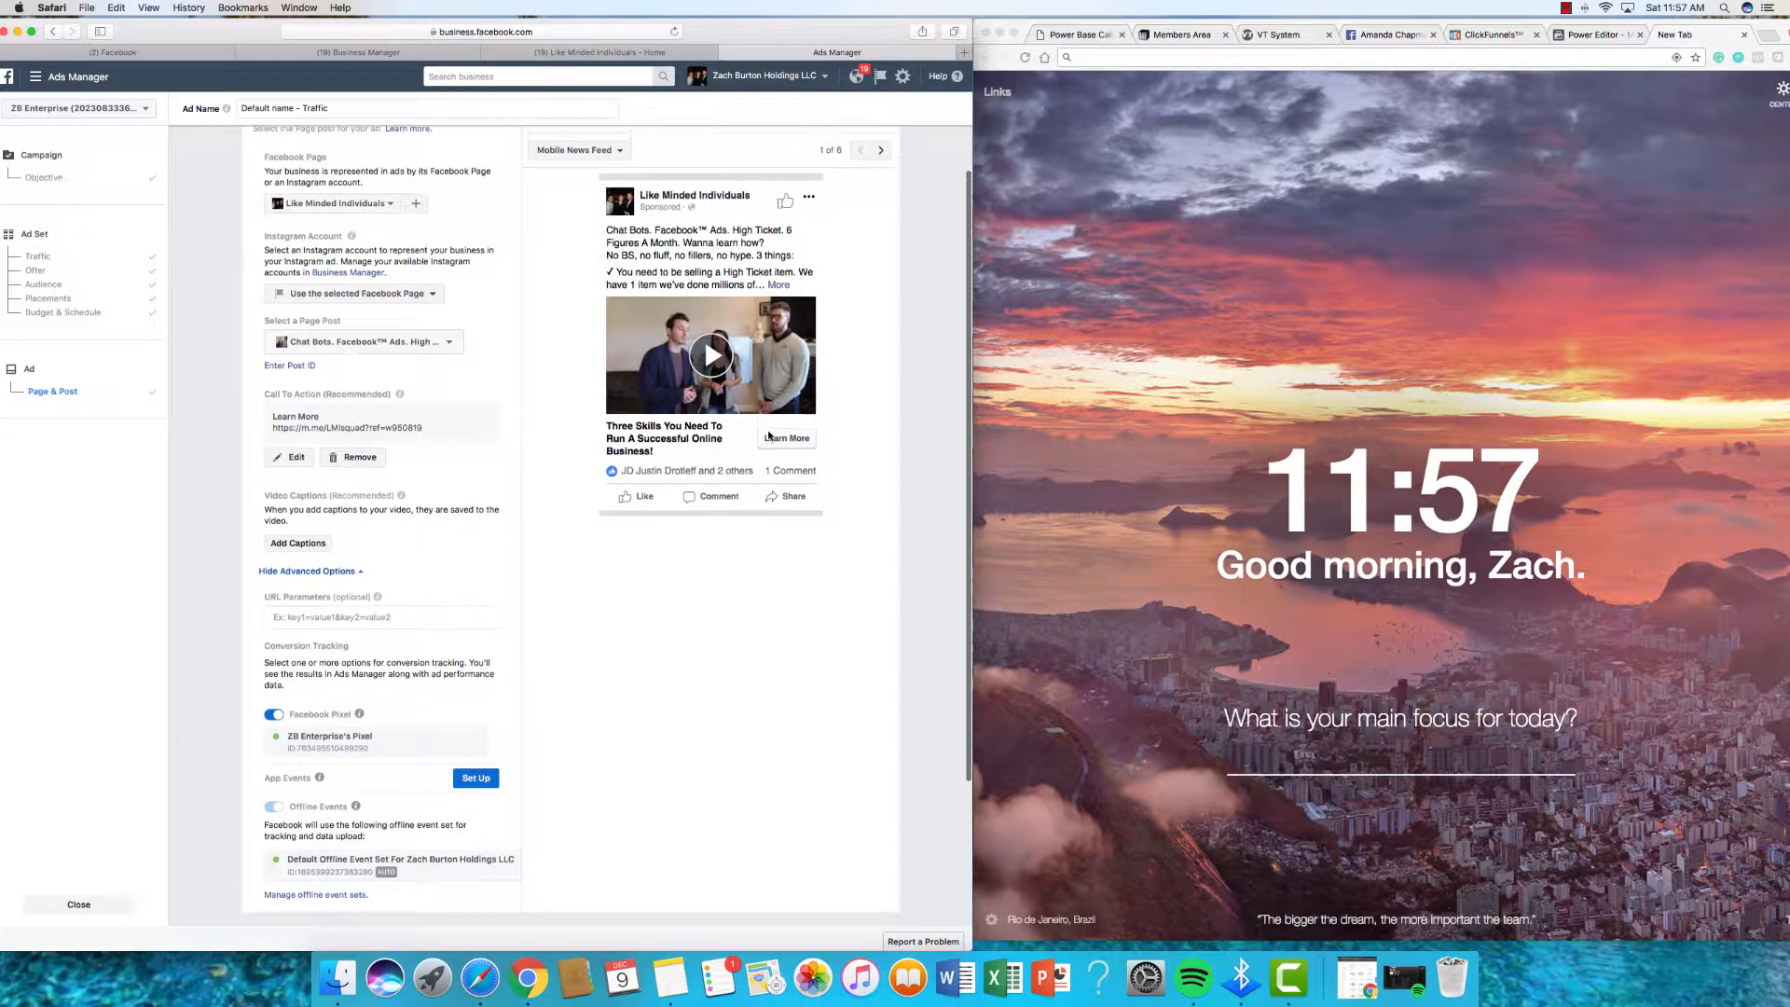
scroll(523, 548, "down", 5)
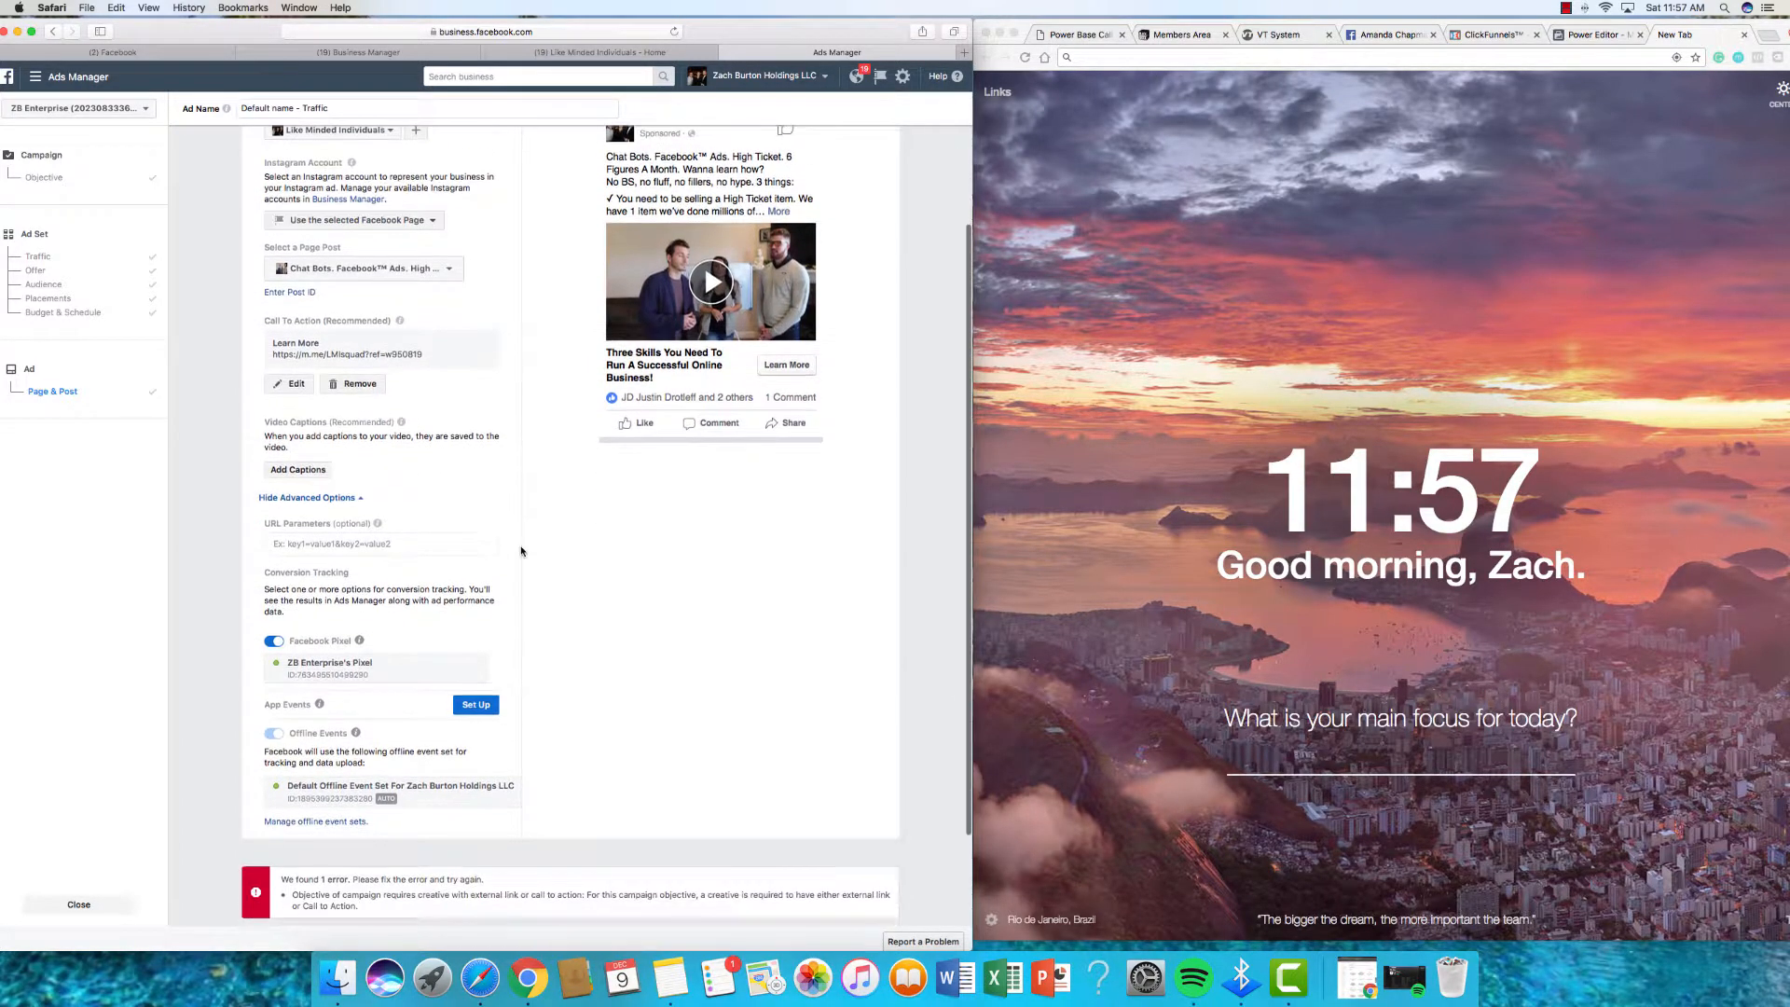
scroll(521, 551, "down", 2)
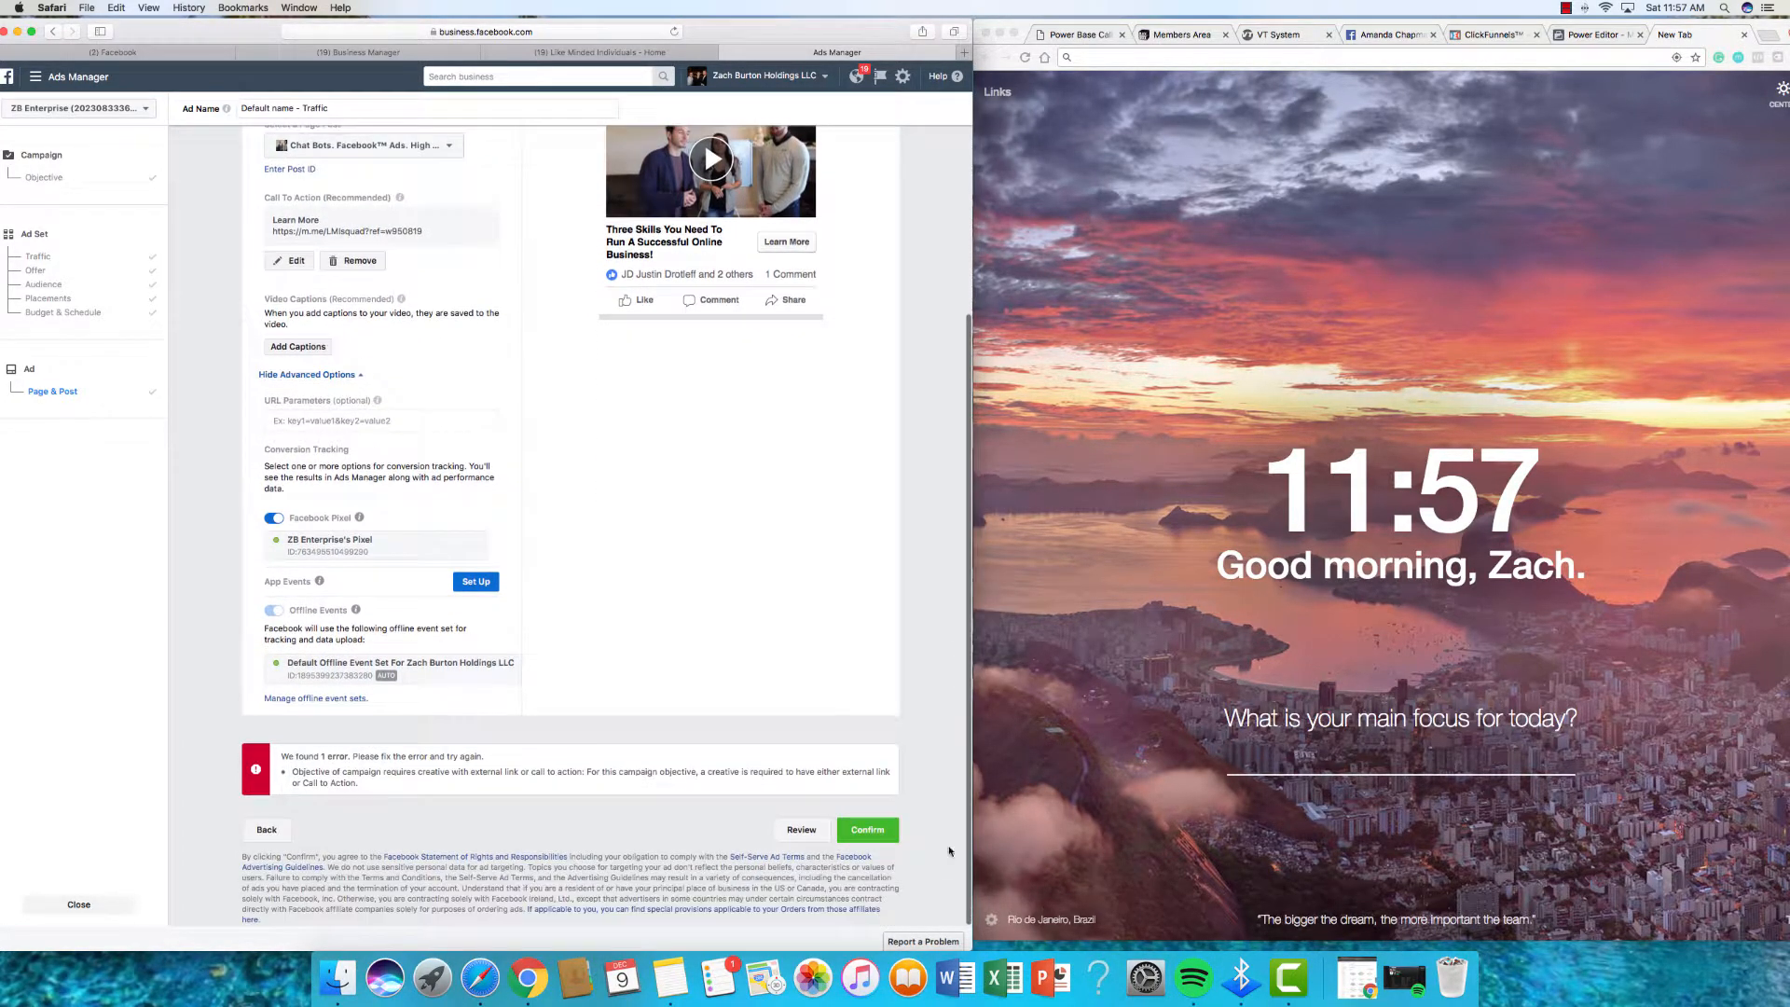
left_click(886, 841)
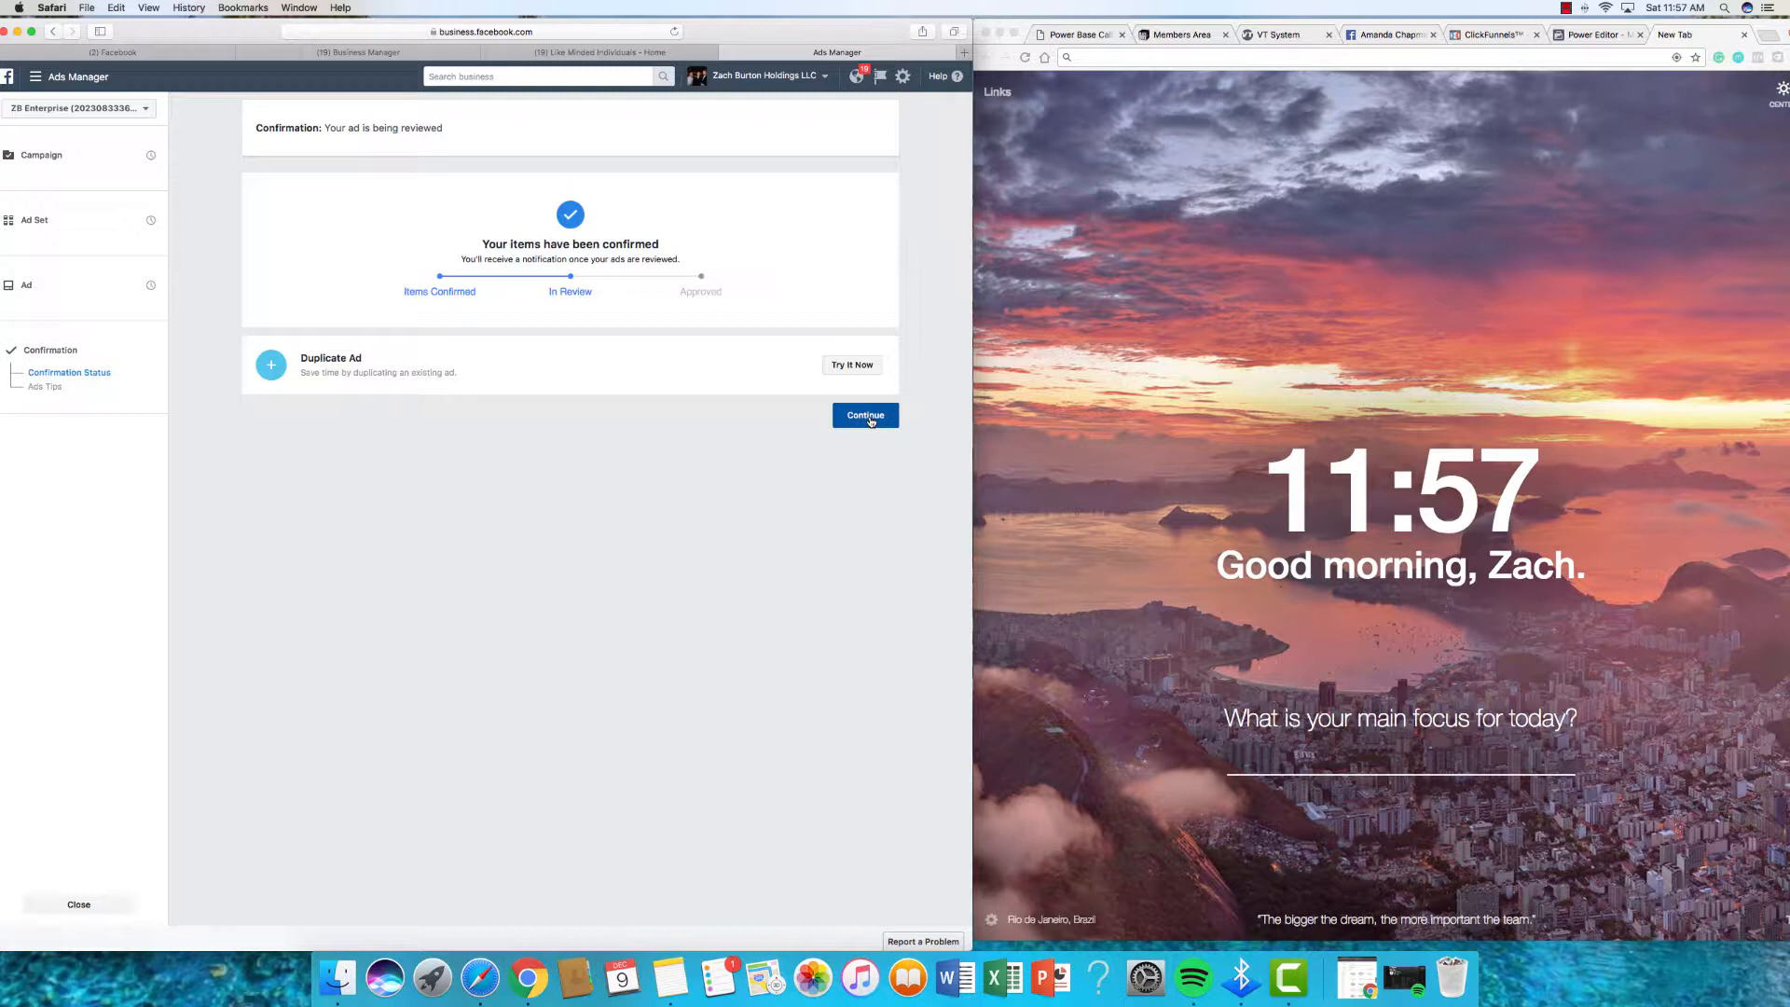
left_click(868, 418)
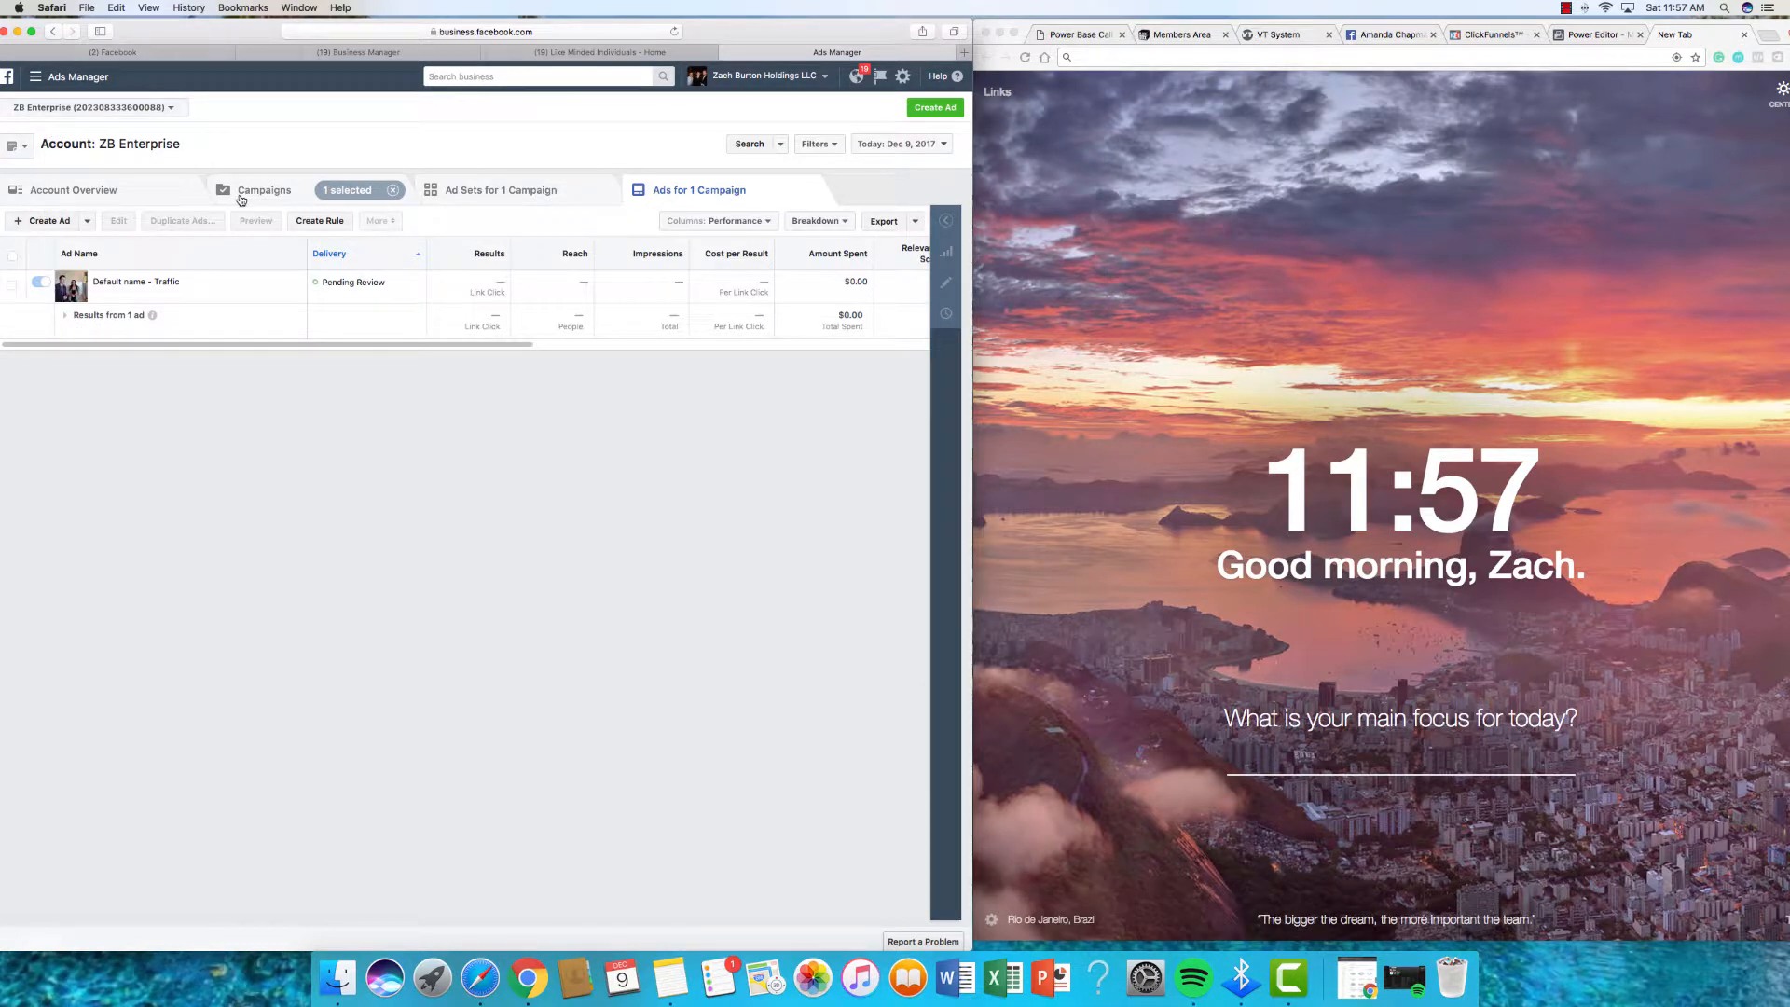
left_click(241, 200)
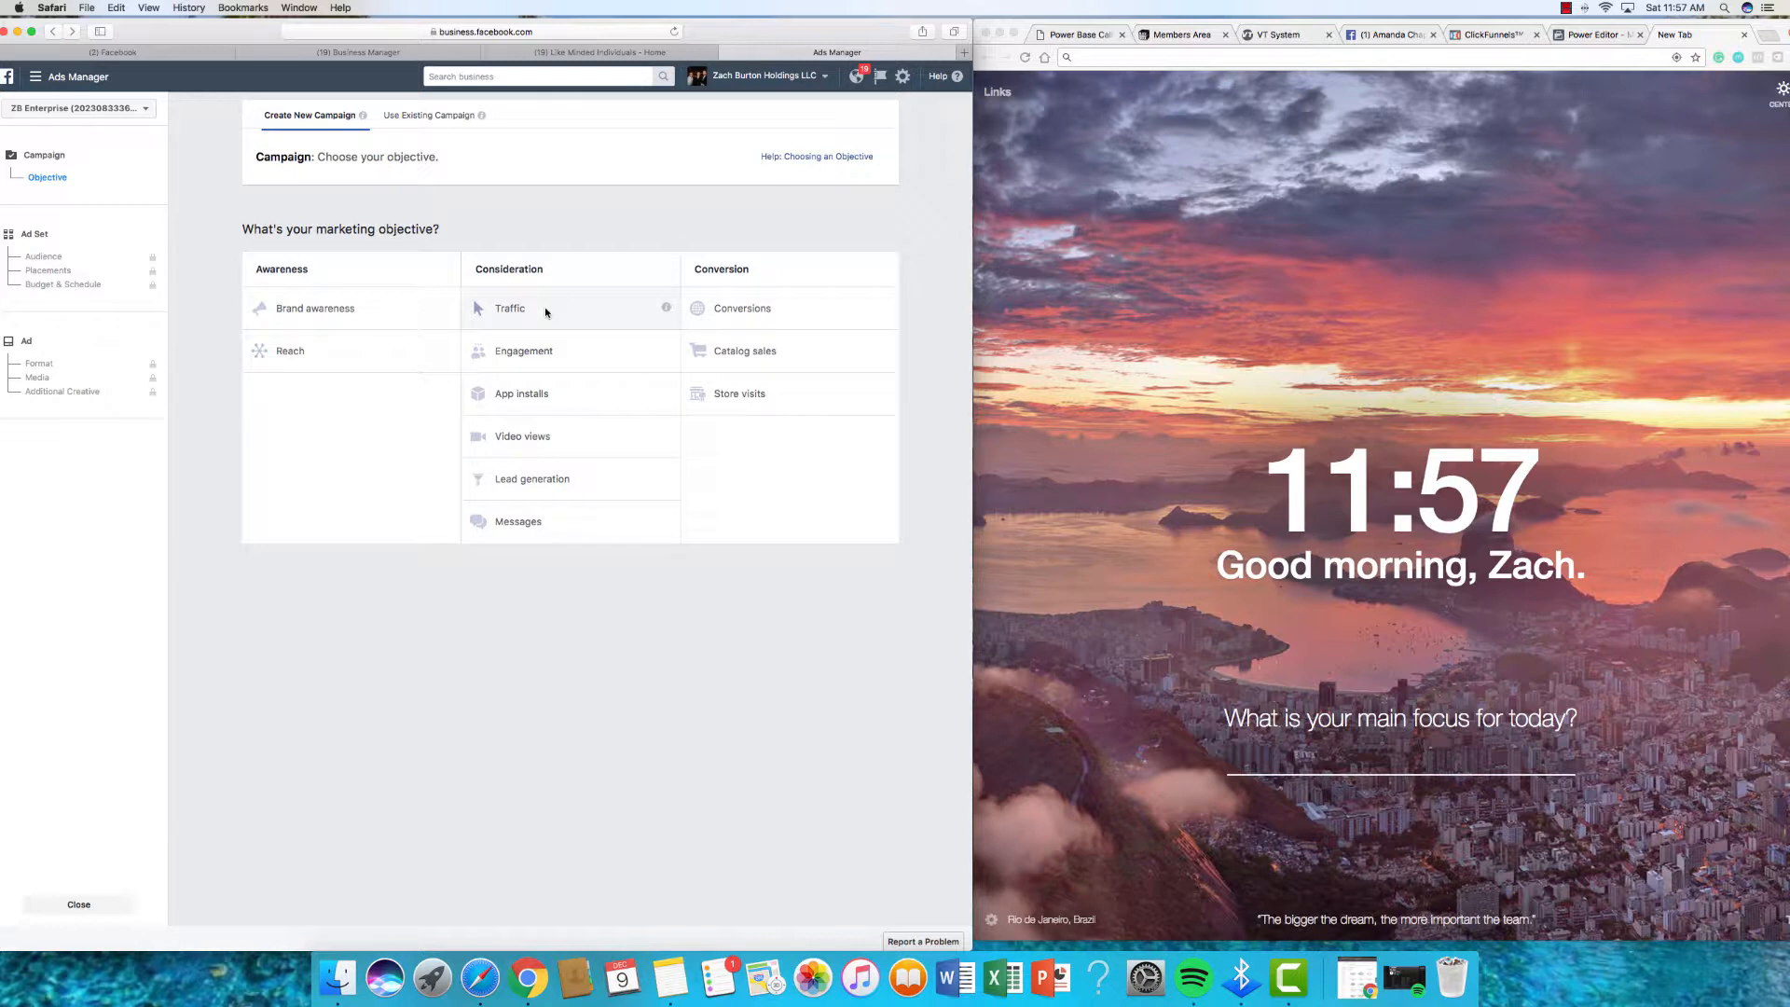
Step: Choose the Traffic objective and target the Lookalike (US, 1%) email-list custom audience
left_click(546, 313)
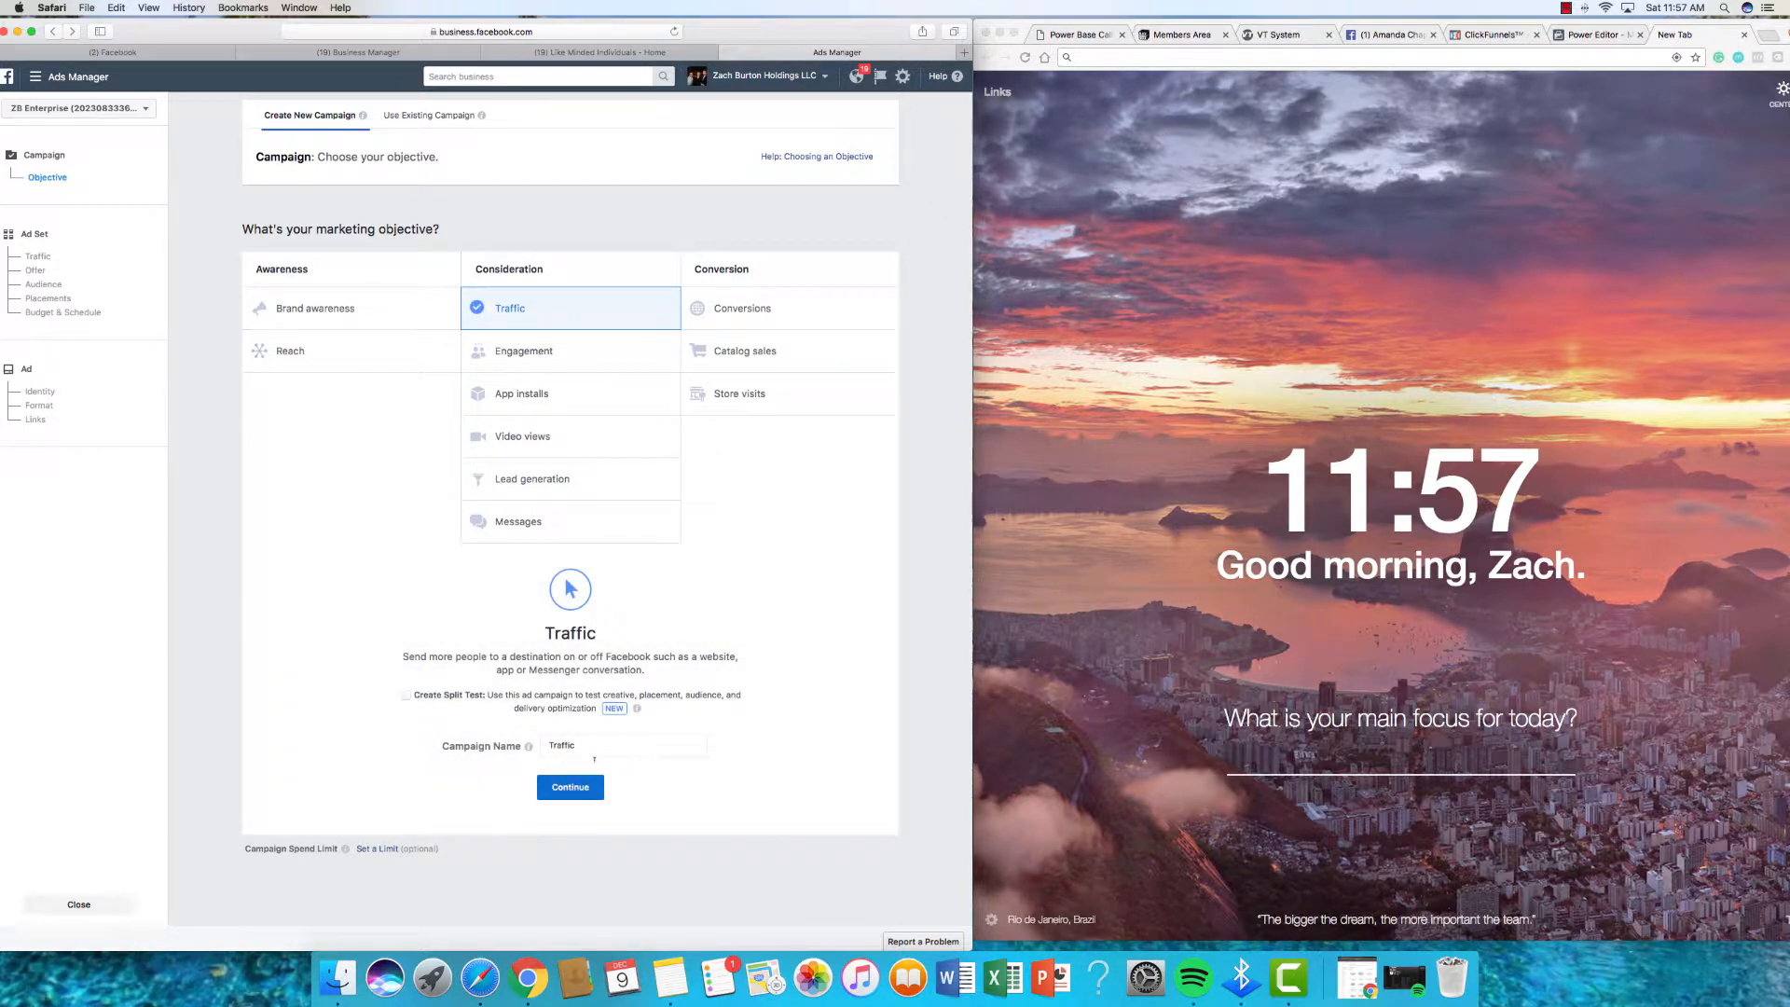
left_click(573, 790)
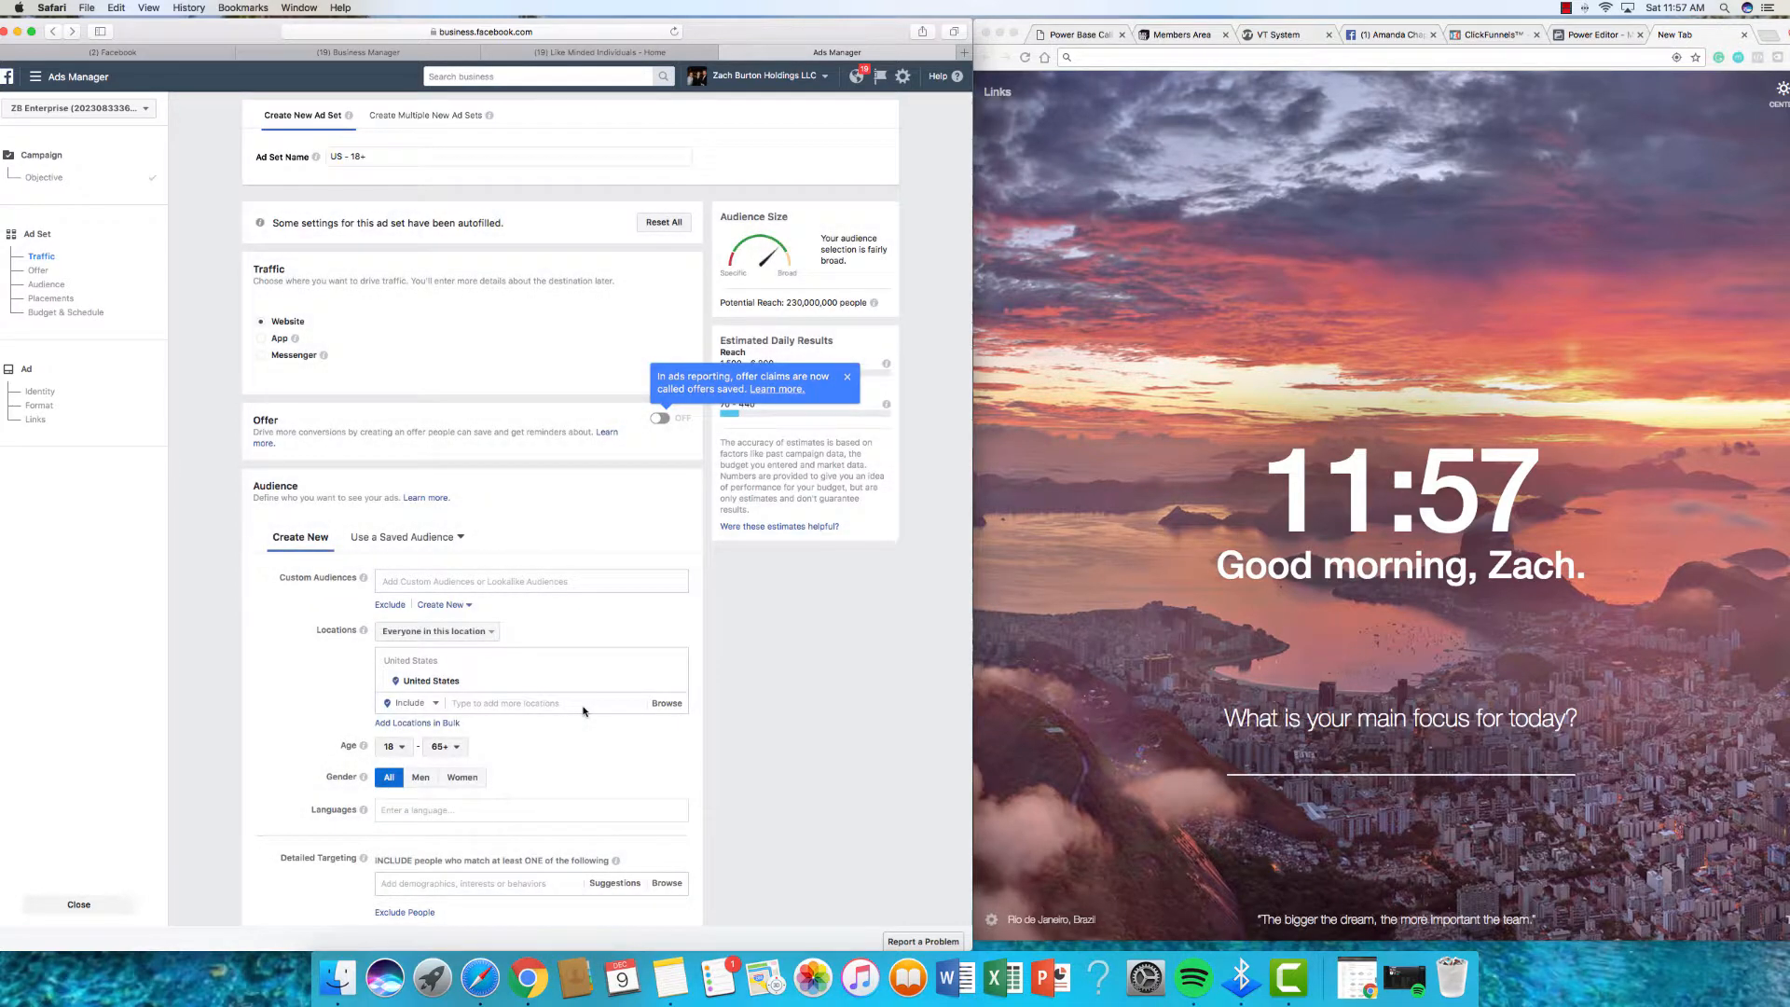
scroll(562, 594, "down", 2)
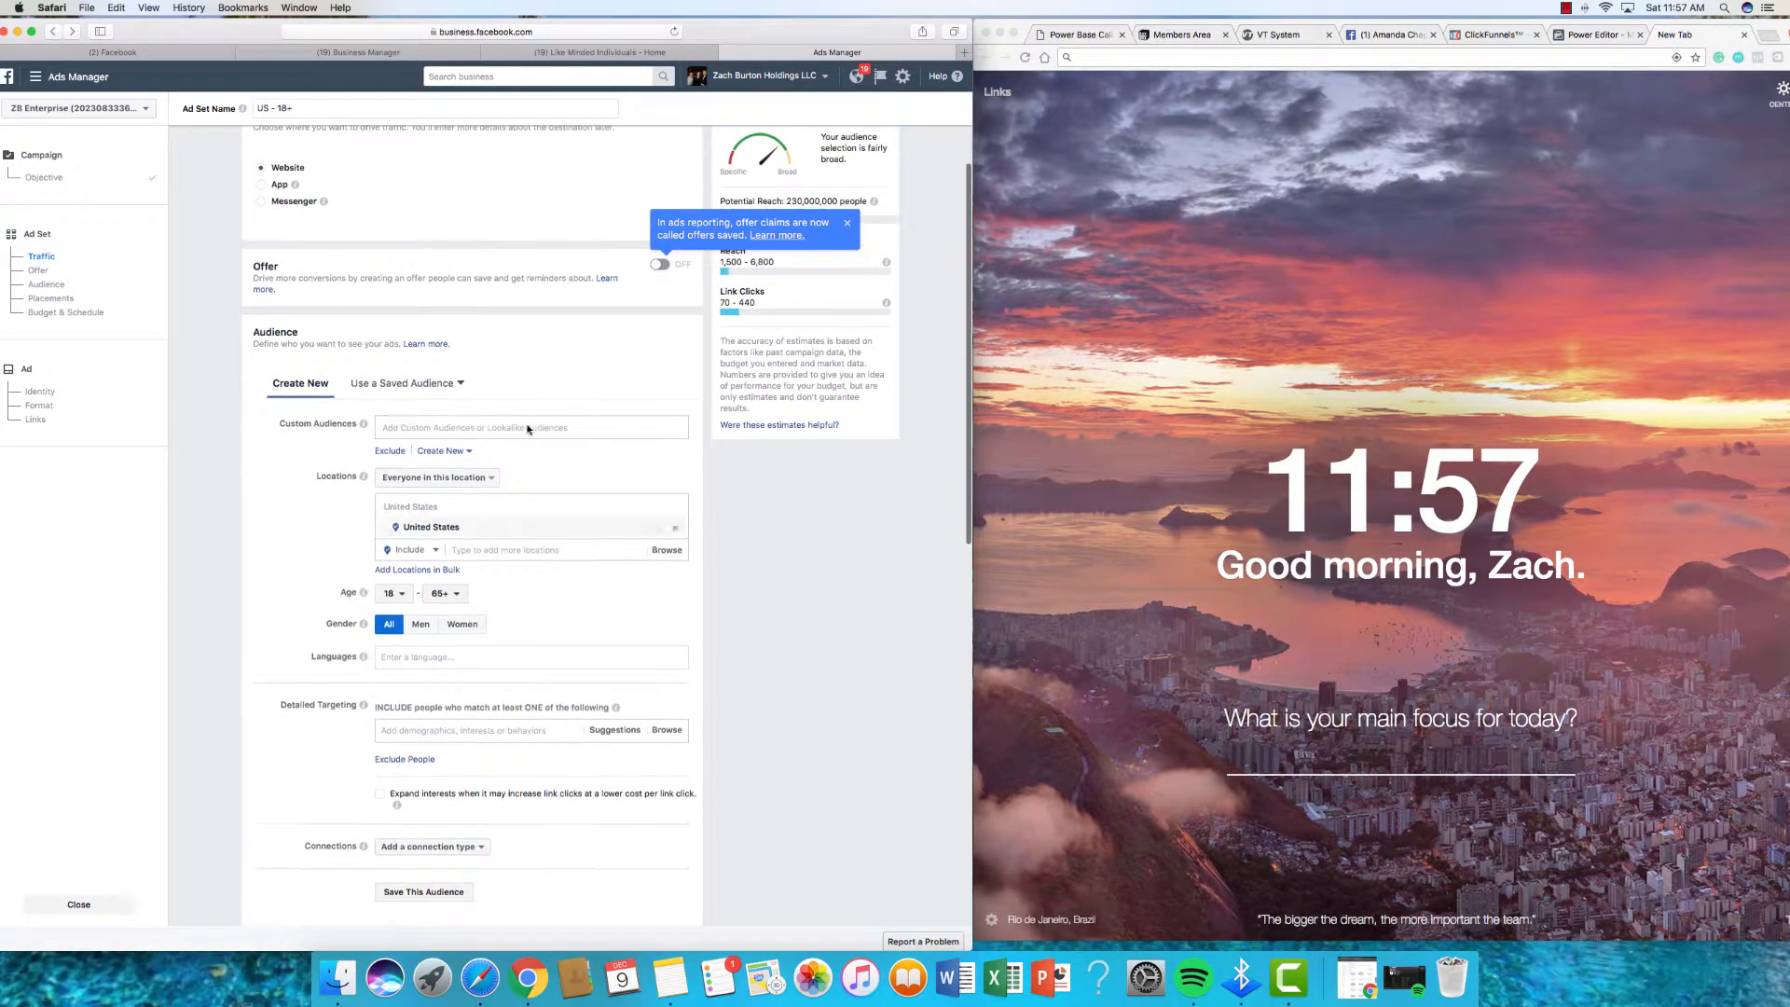
left_click(528, 428)
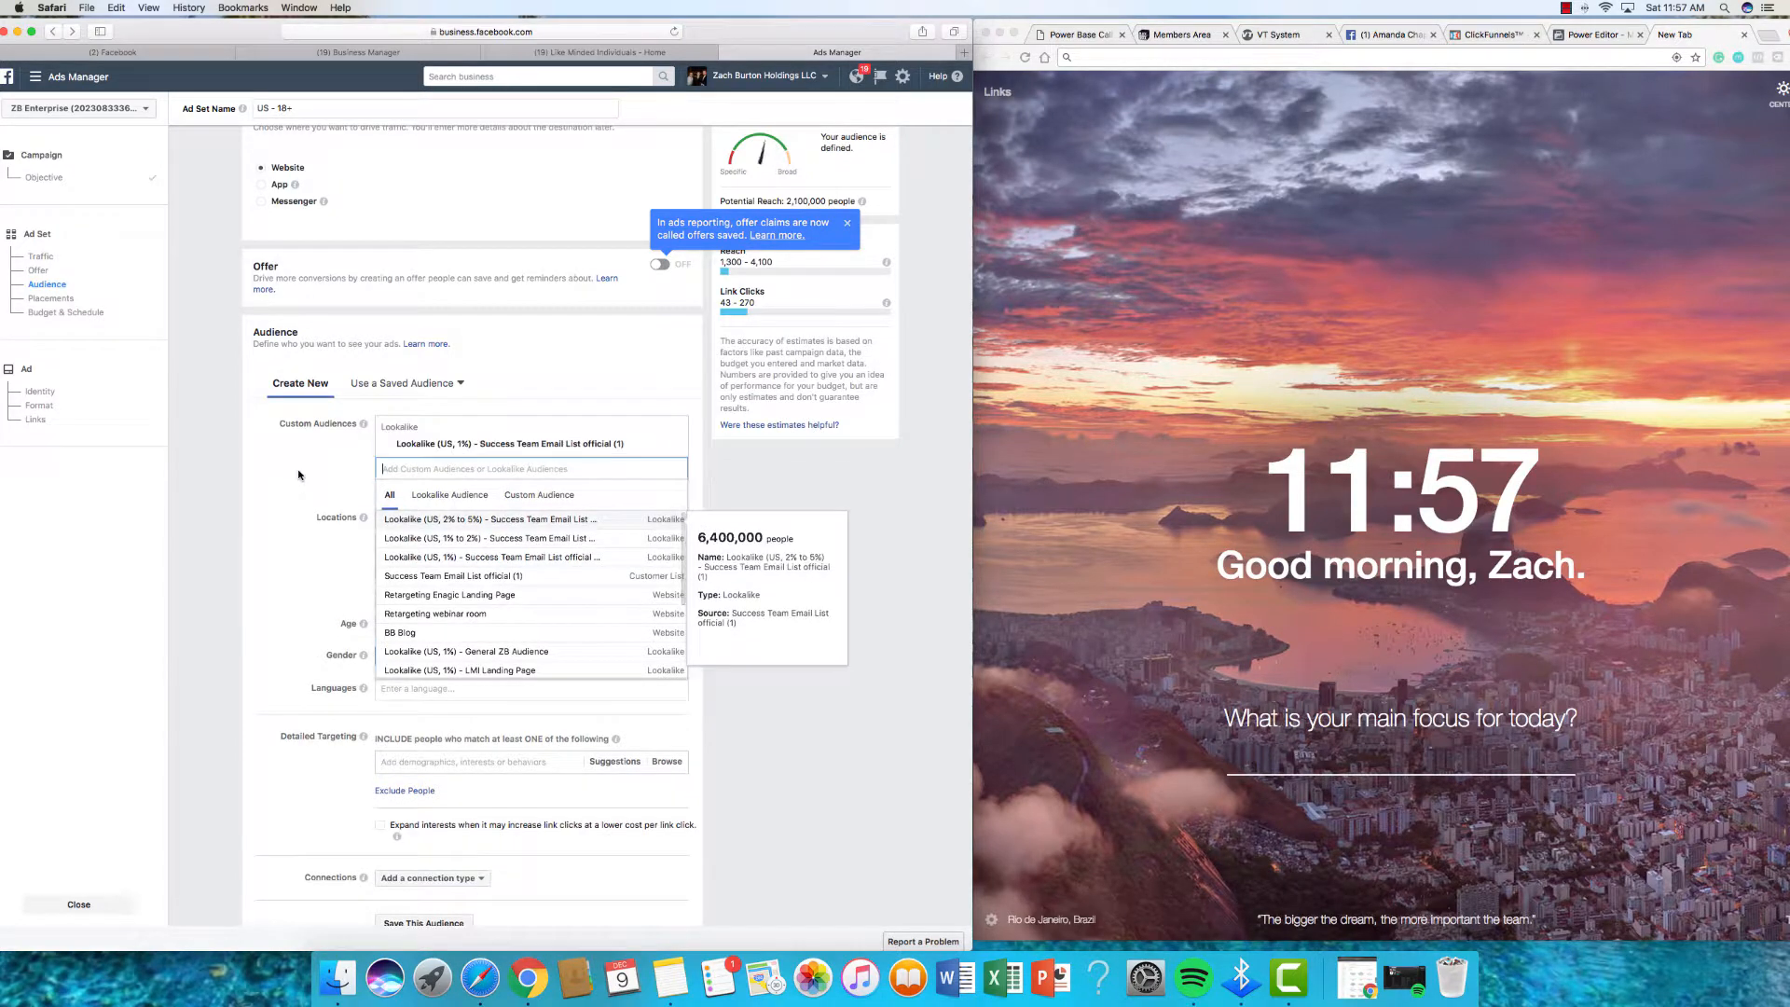
left_click(401, 516)
Step: Restrict the audience to men and keep Link Clicks as the delivery optimization
scroll(391, 456, "down", 3)
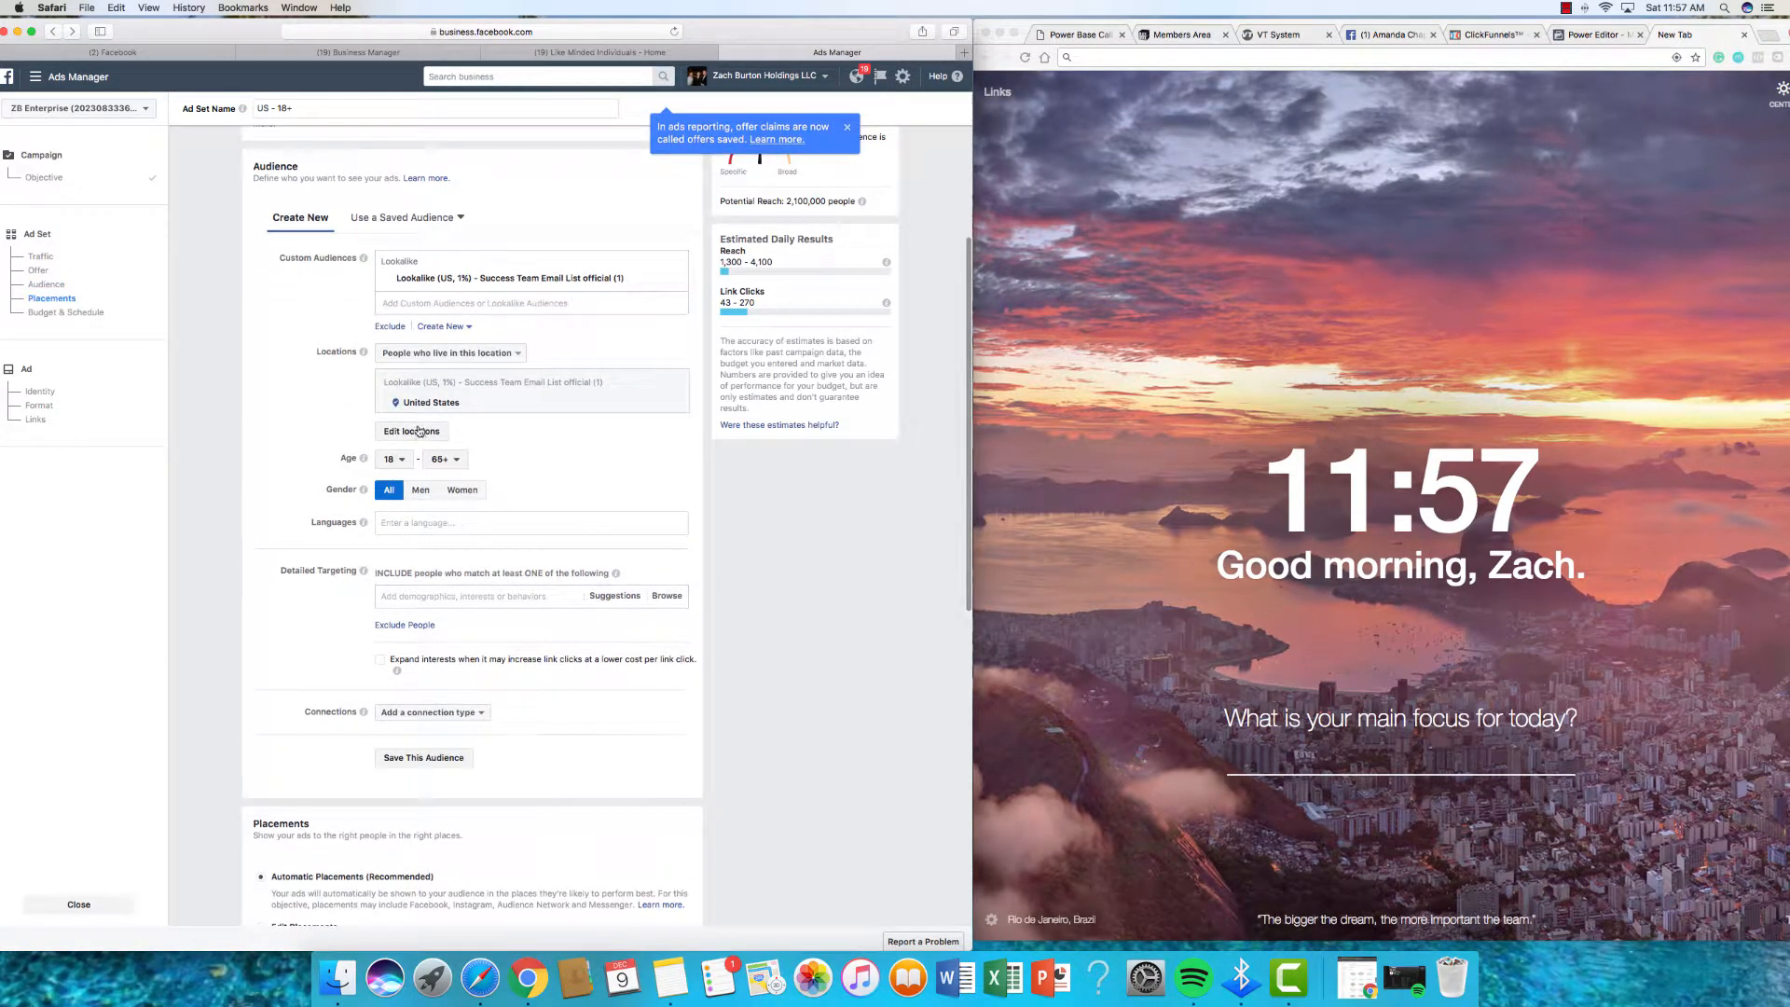
scroll(391, 456, "down", 2)
left_click(419, 424)
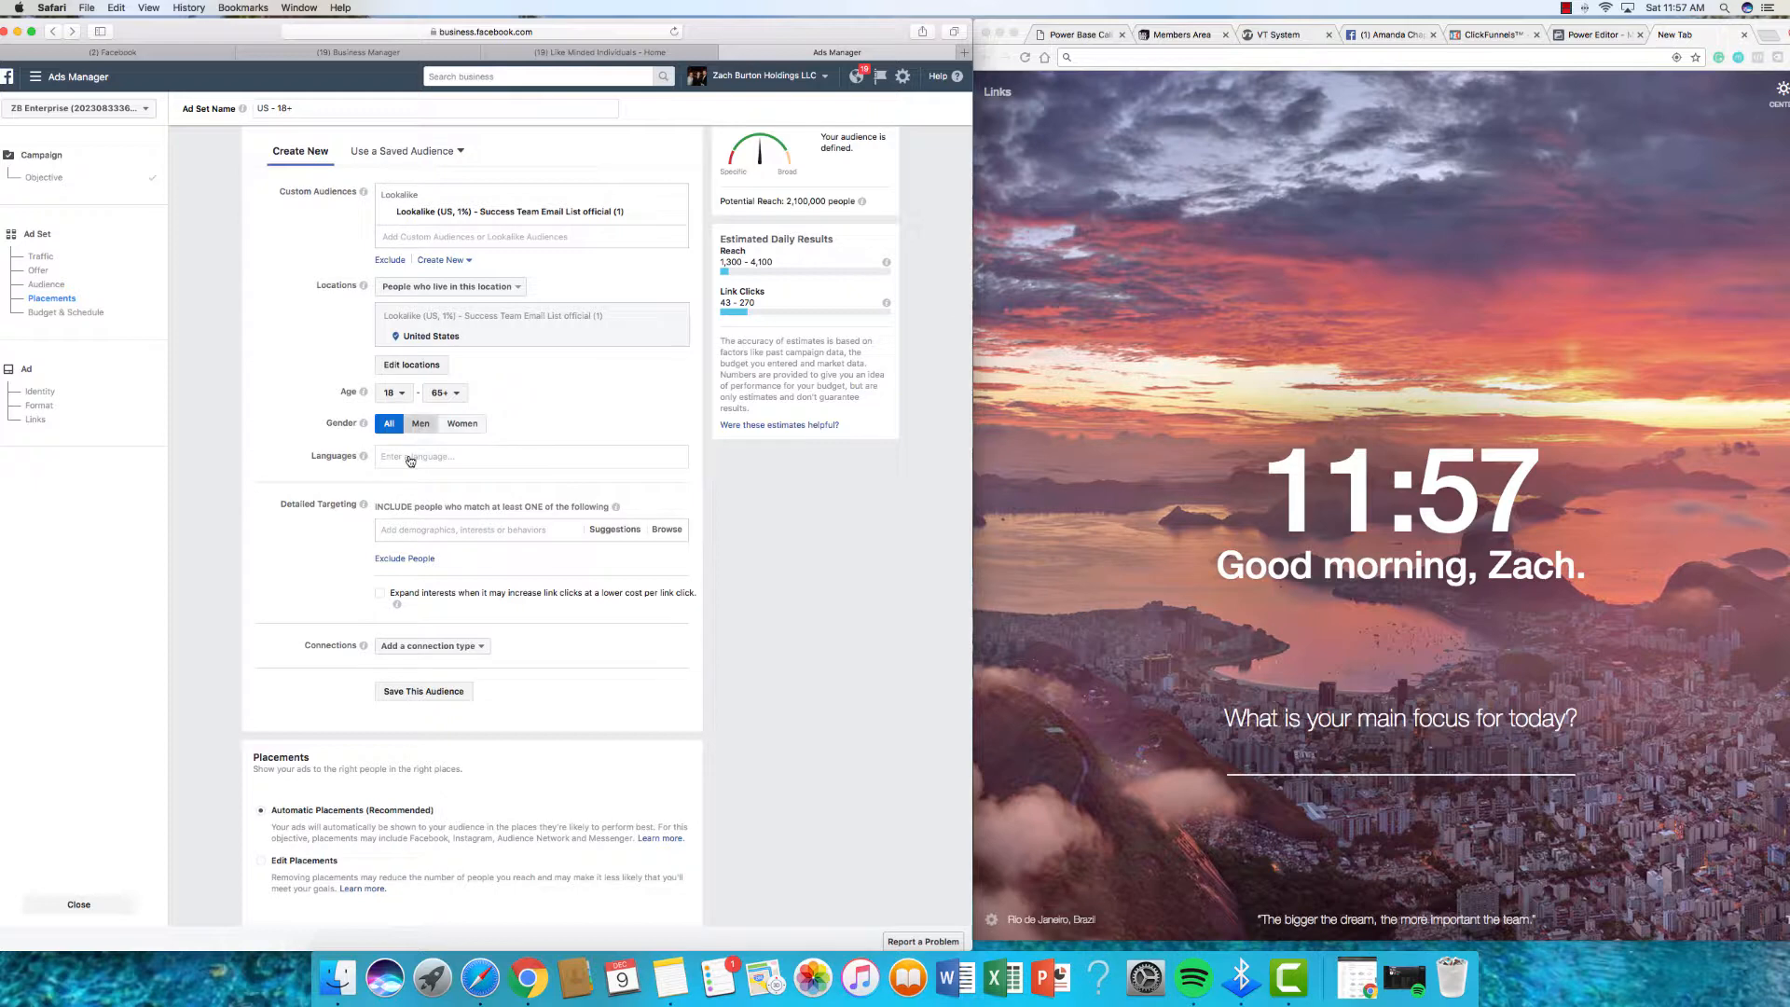
scroll(411, 445, "down", 2)
scroll(396, 462, "down", 5)
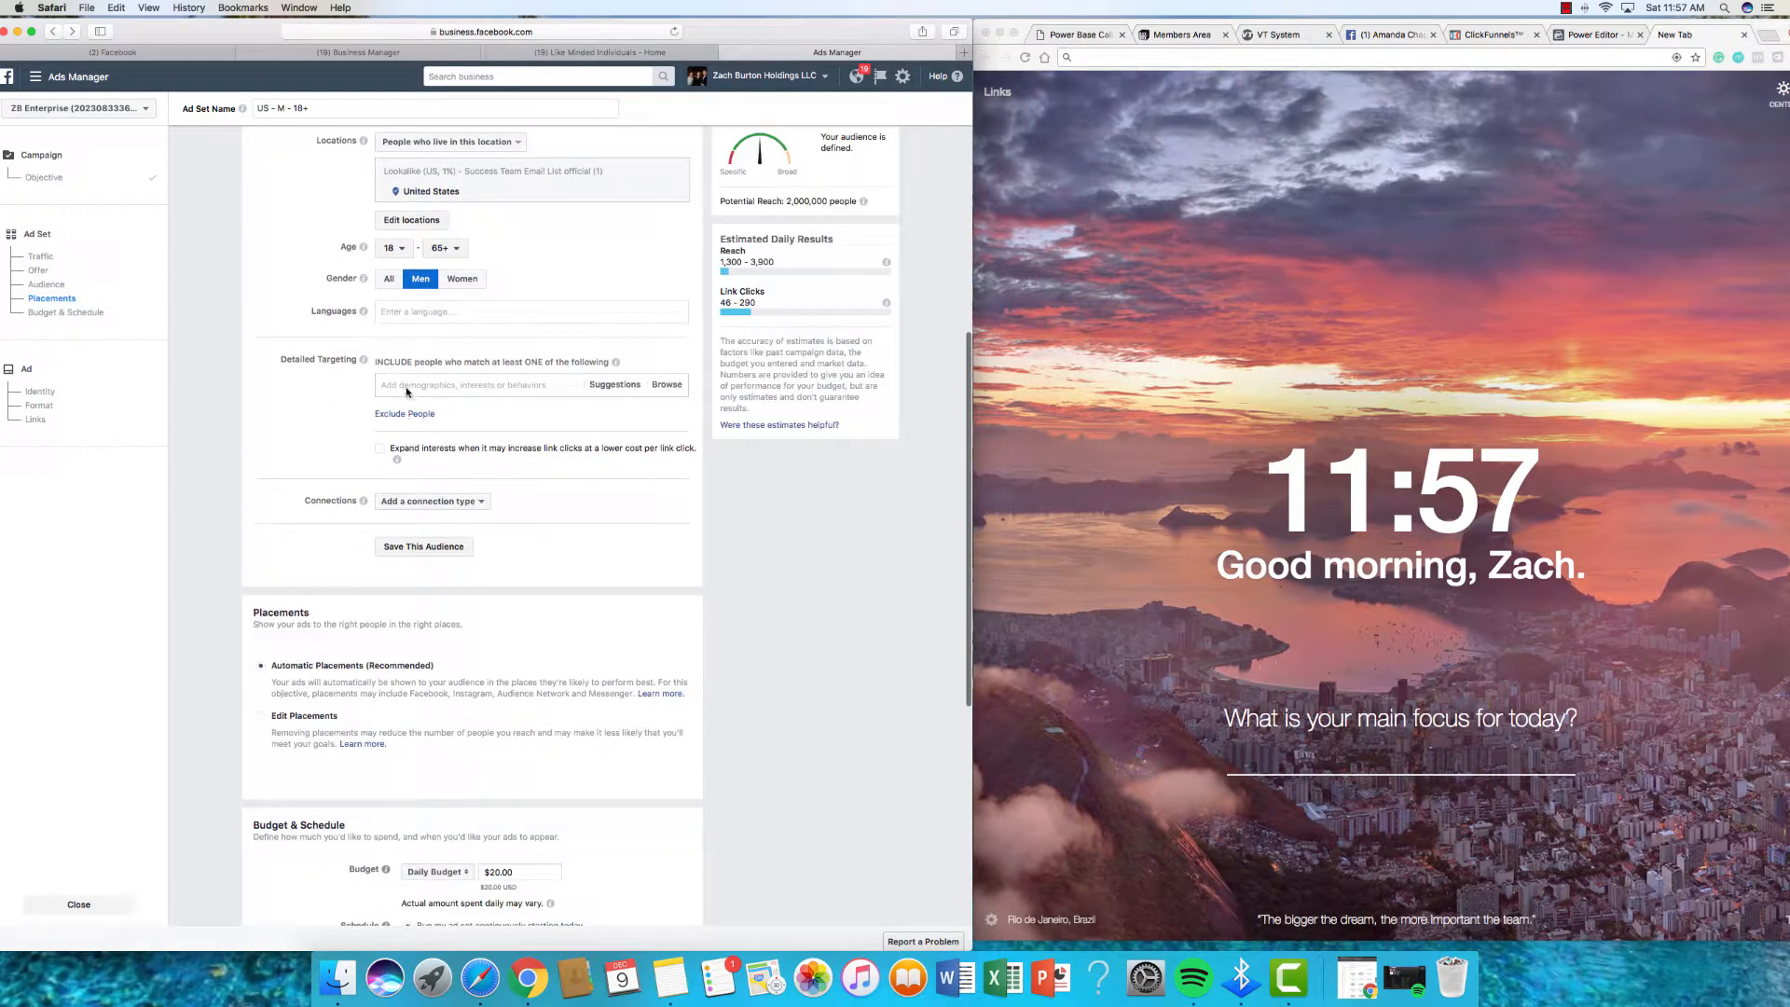
scroll(379, 480, "down", 5)
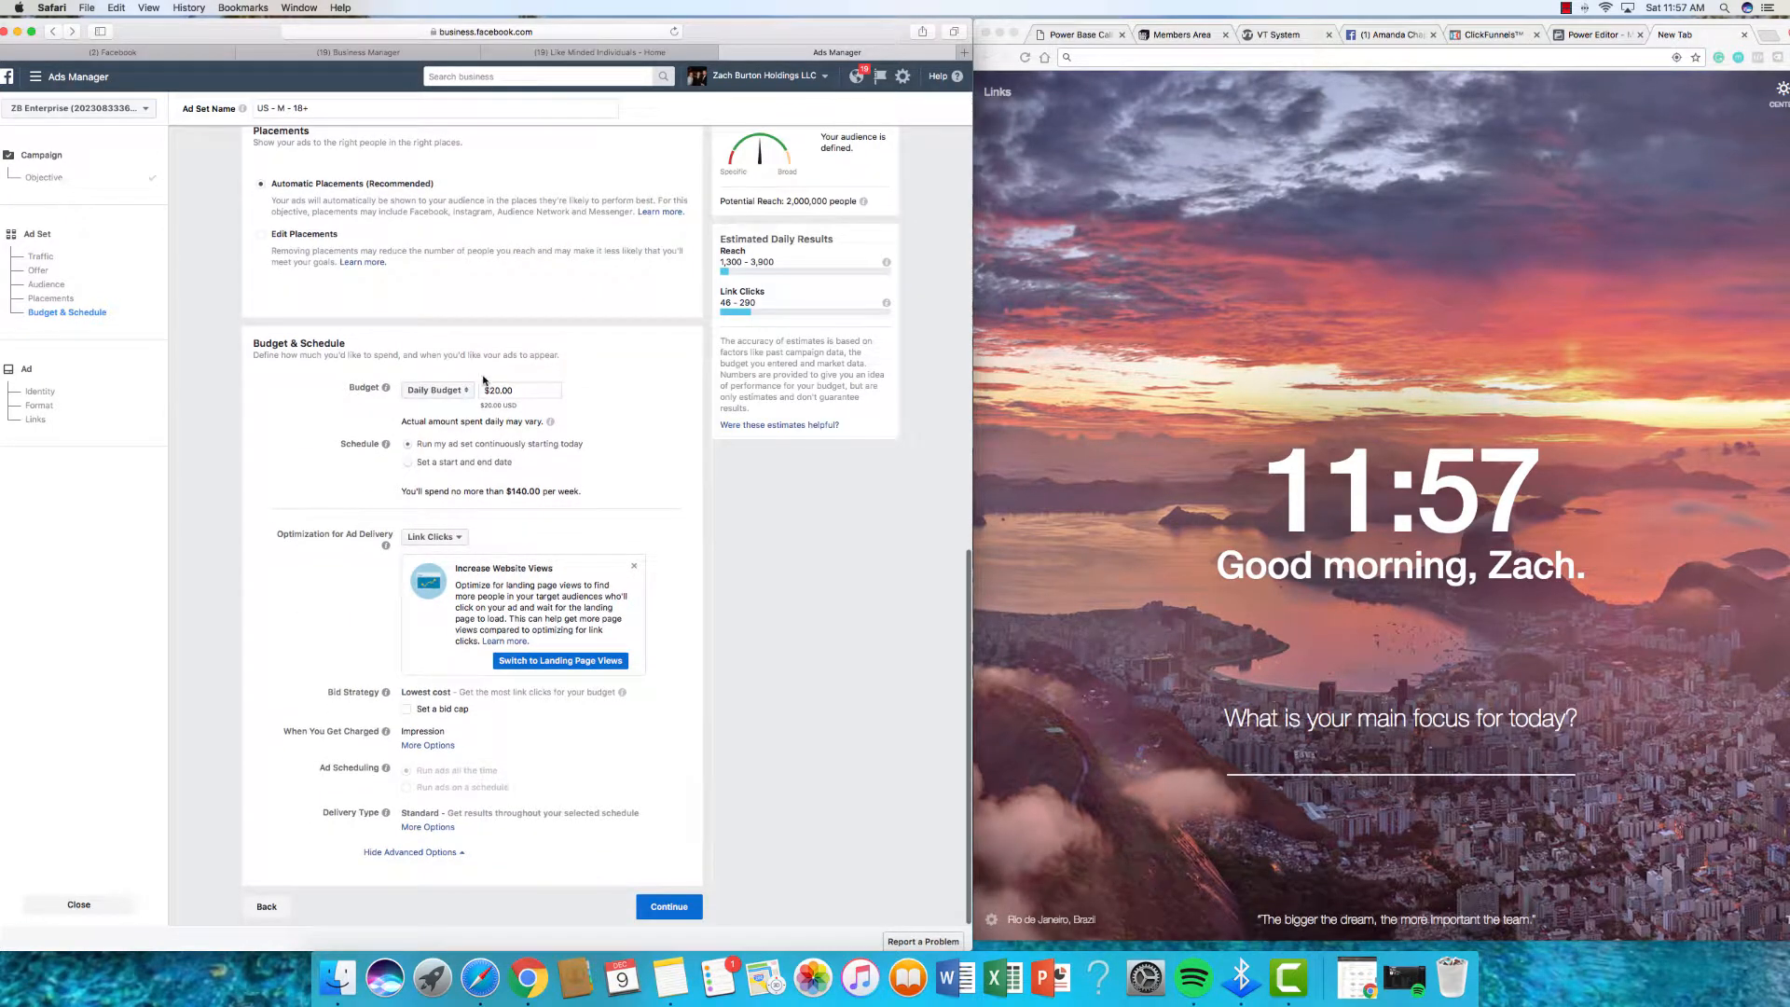
left_click(452, 535)
left_click(632, 669)
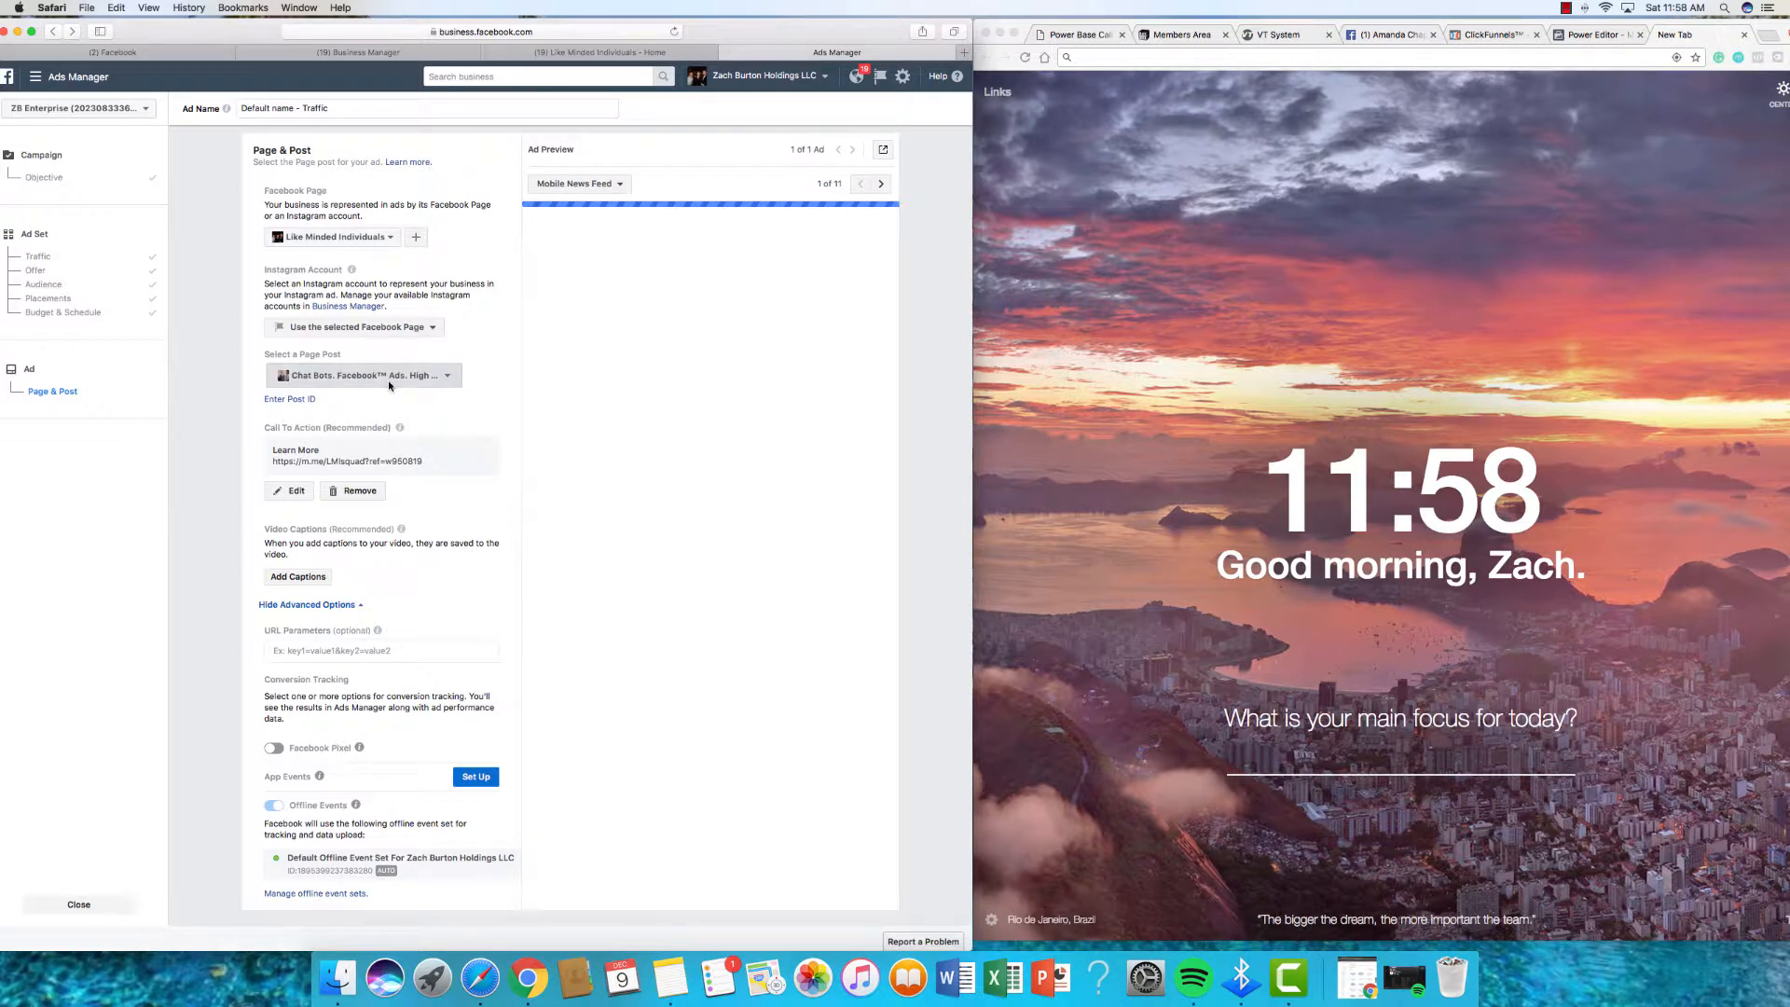
Step: Browse the page post list, then switch to building a new Single Image ad instead
left_click(390, 378)
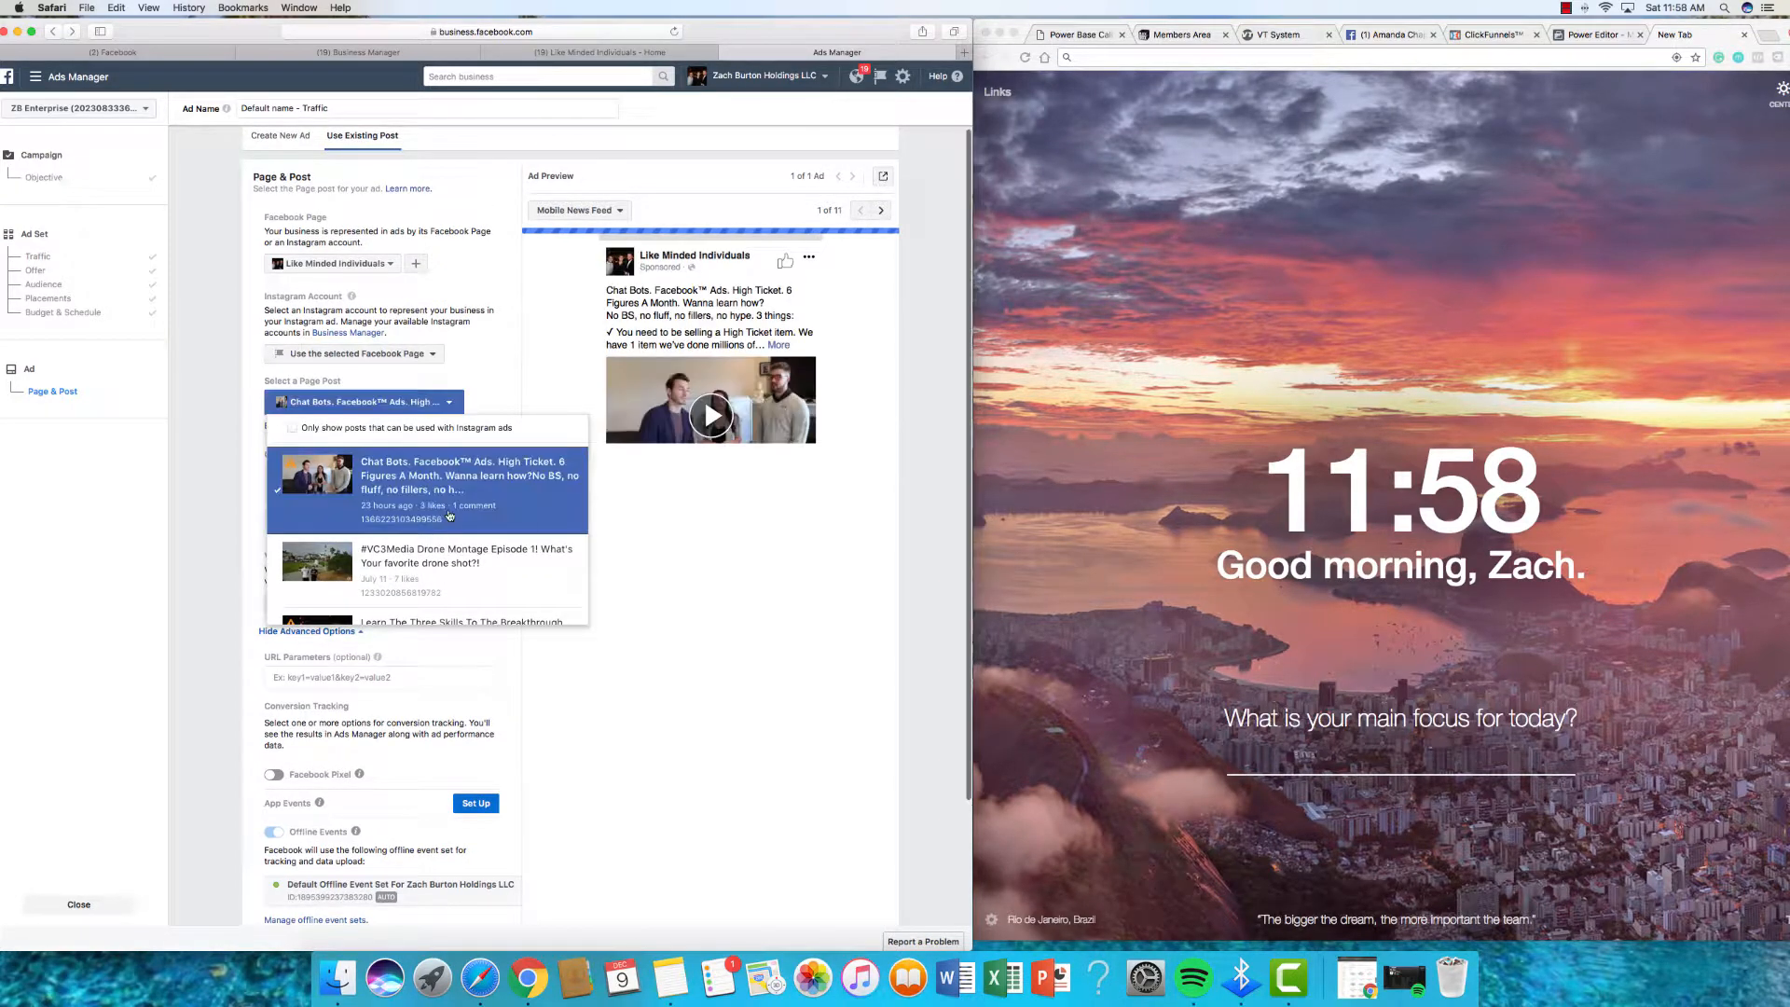
scroll(448, 516, "down", 5)
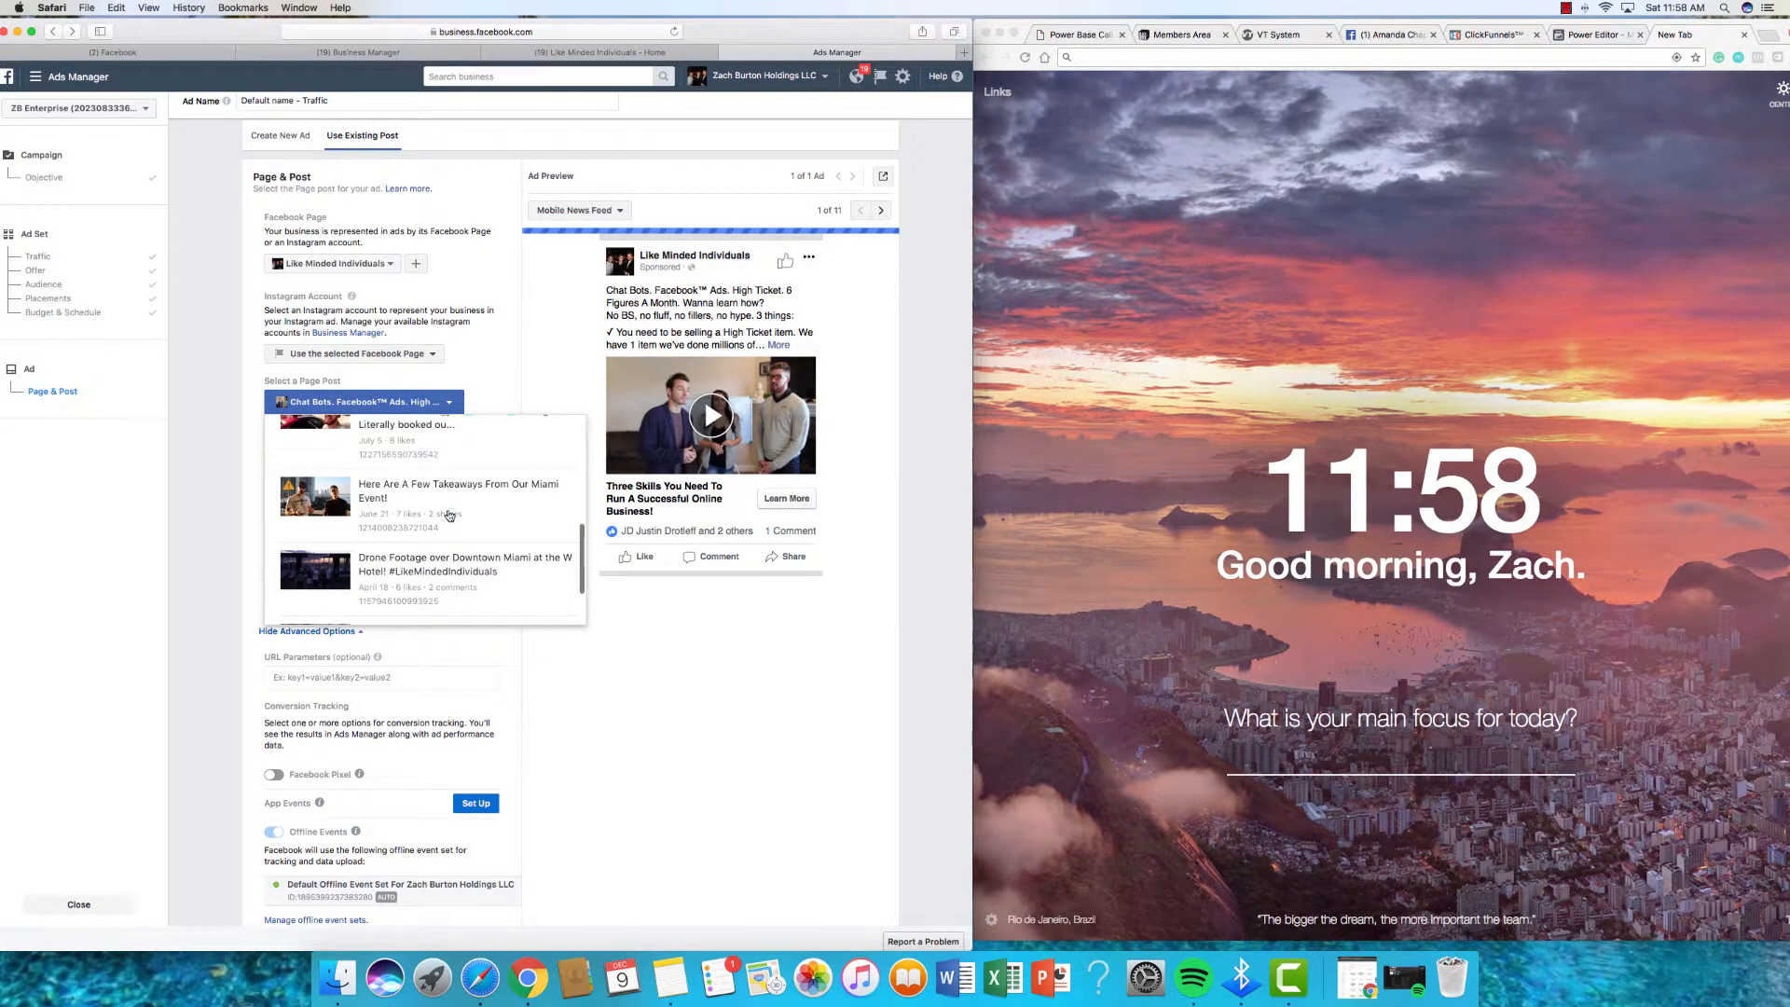
scroll(448, 515, "down", 2)
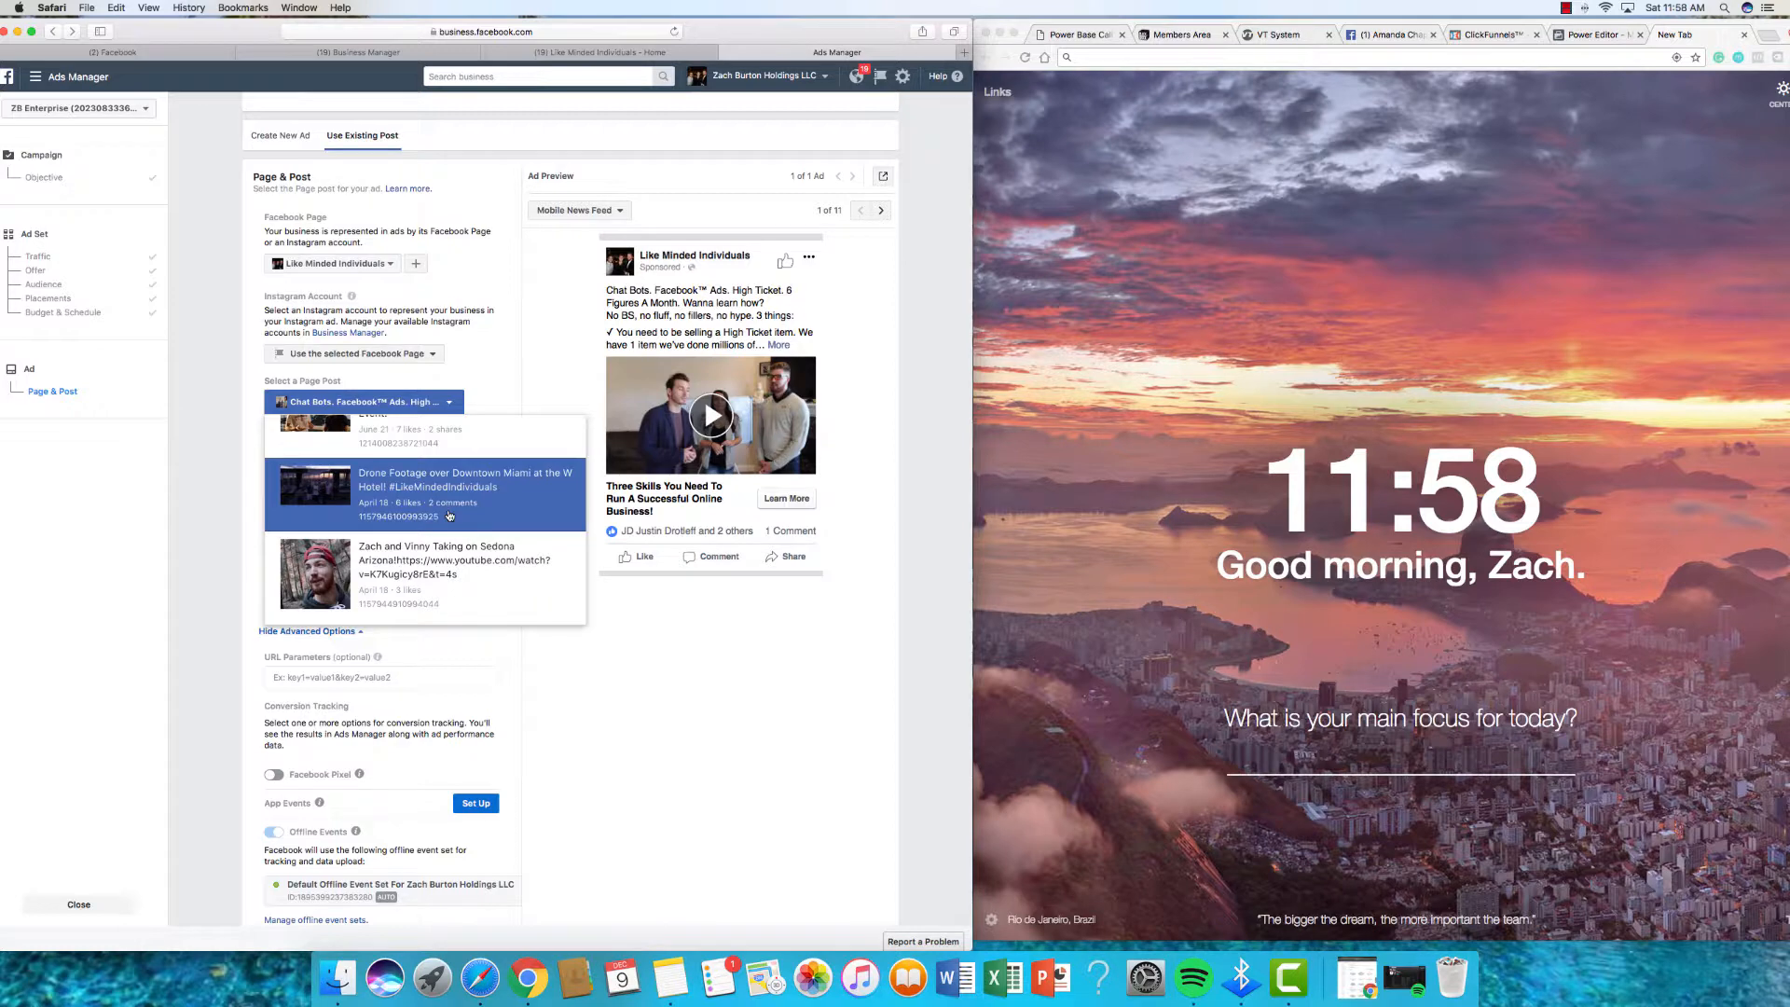
scroll(488, 336, "down", 1)
left_click(487, 336)
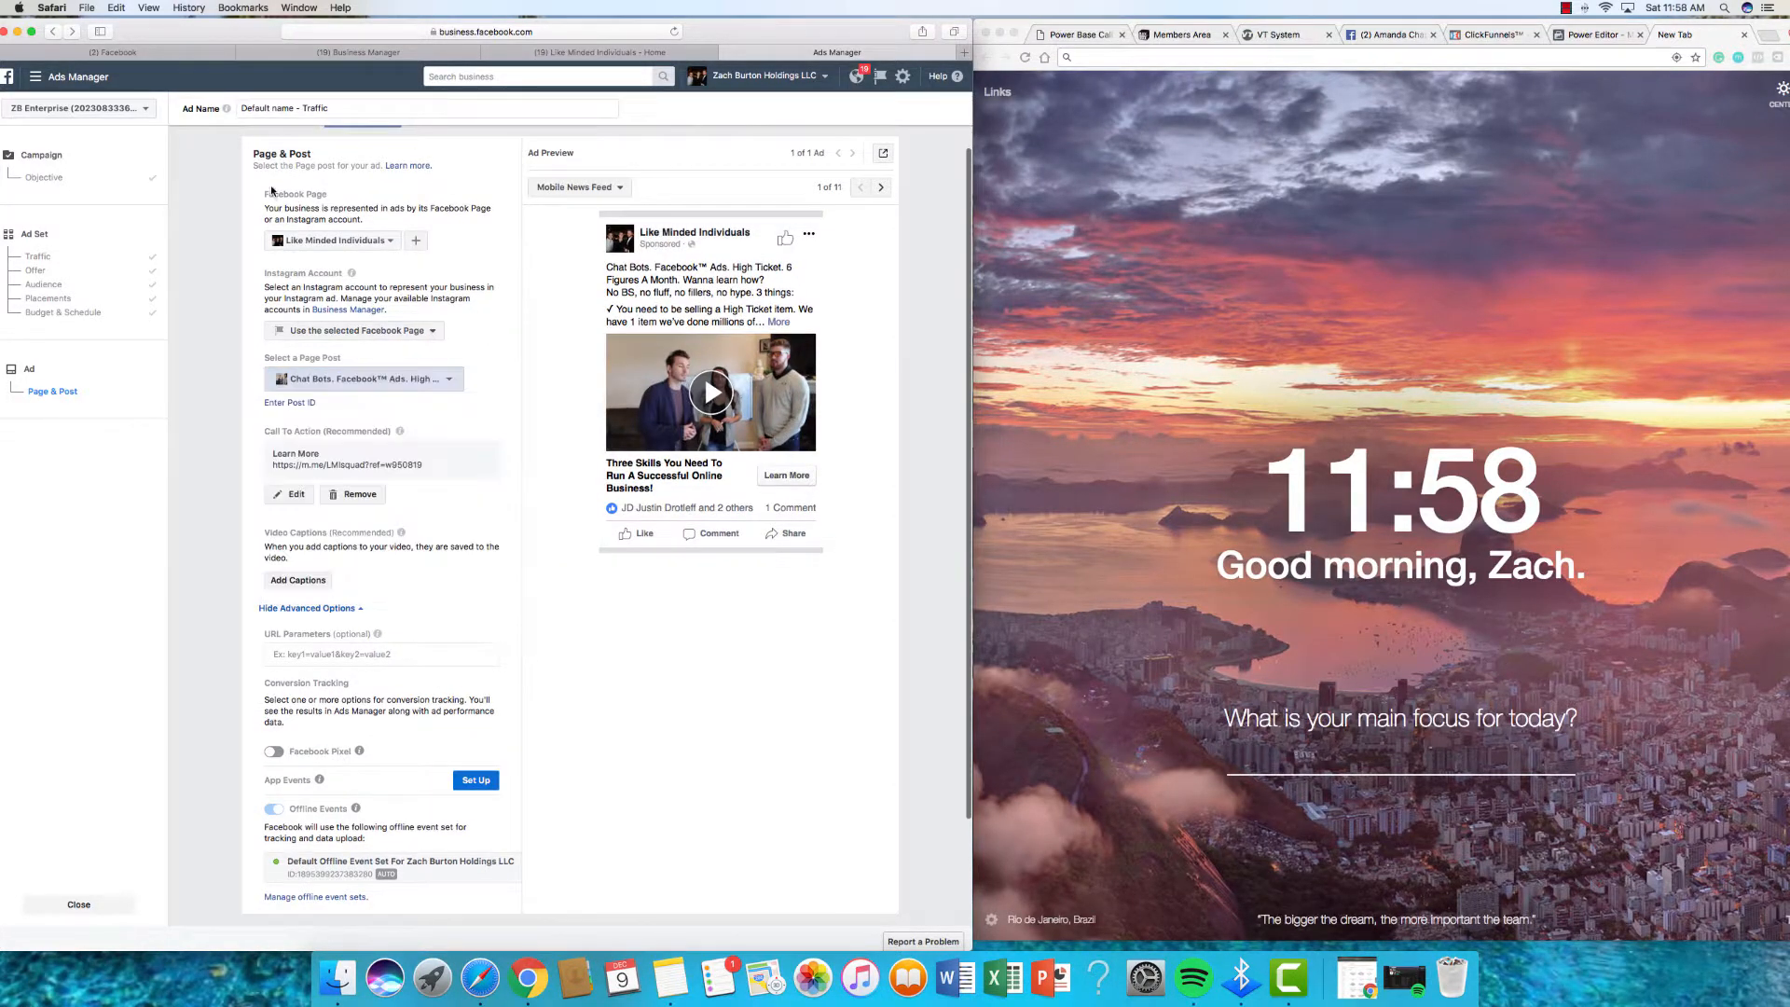
scroll(271, 190, "up", 2)
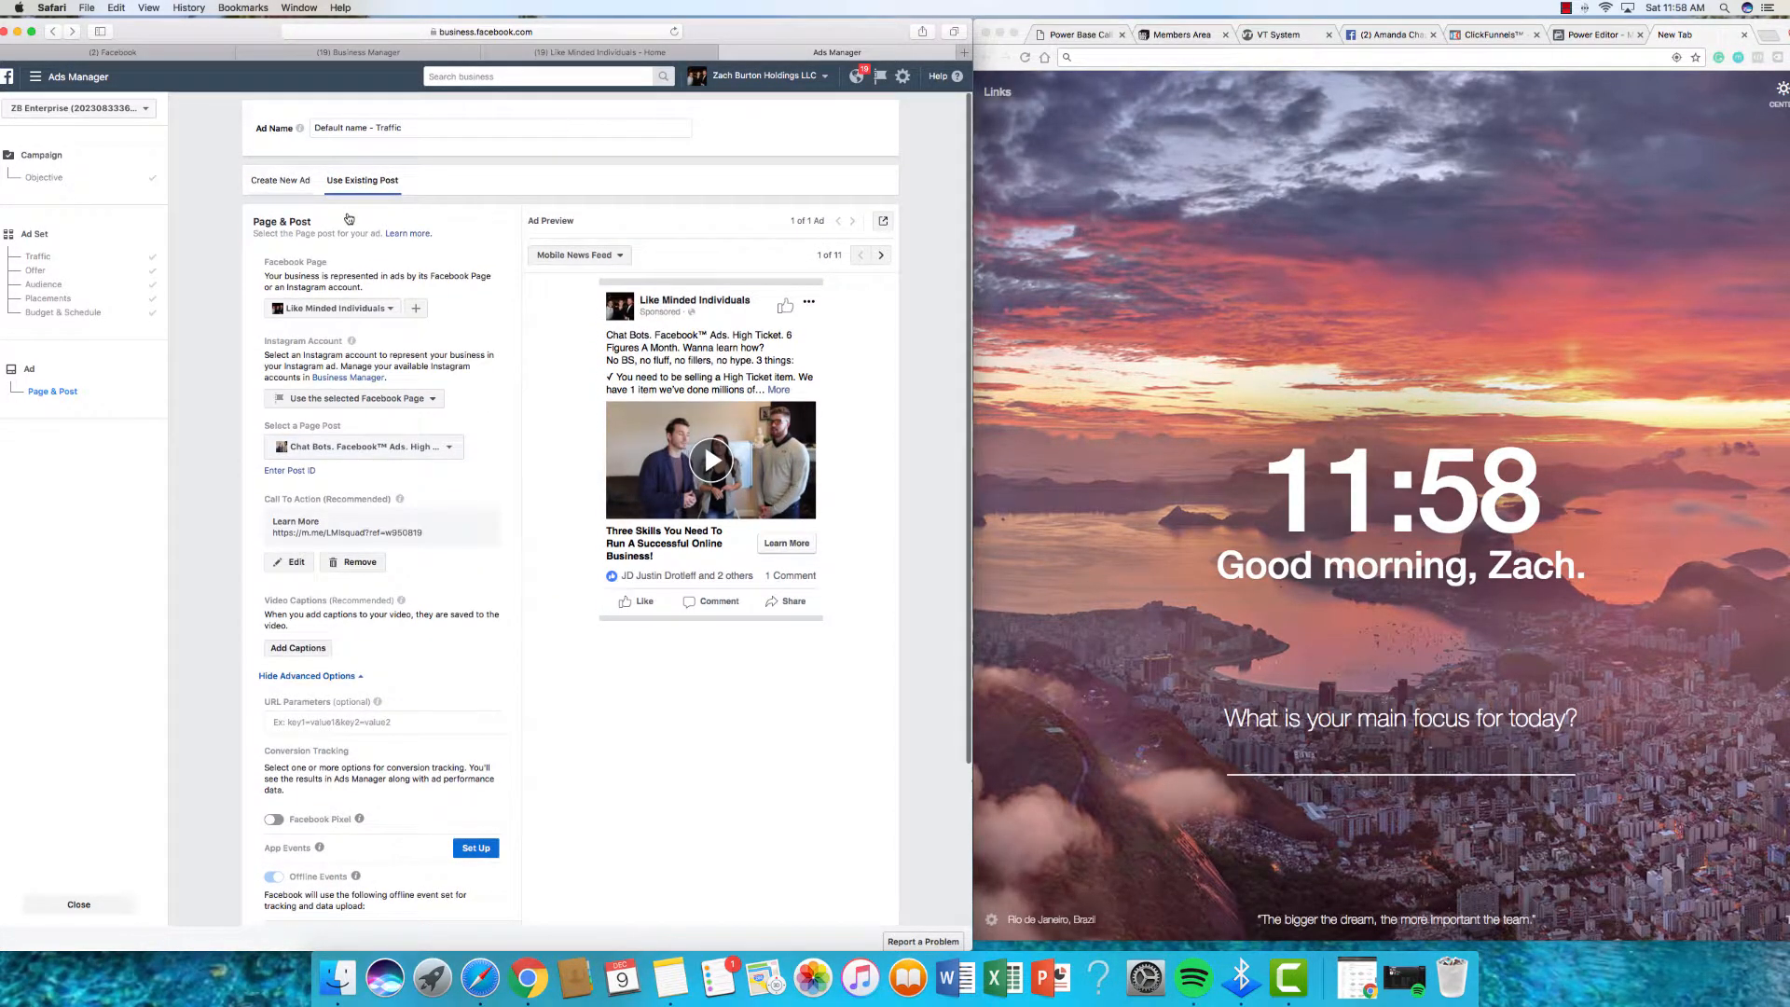
left_click(280, 181)
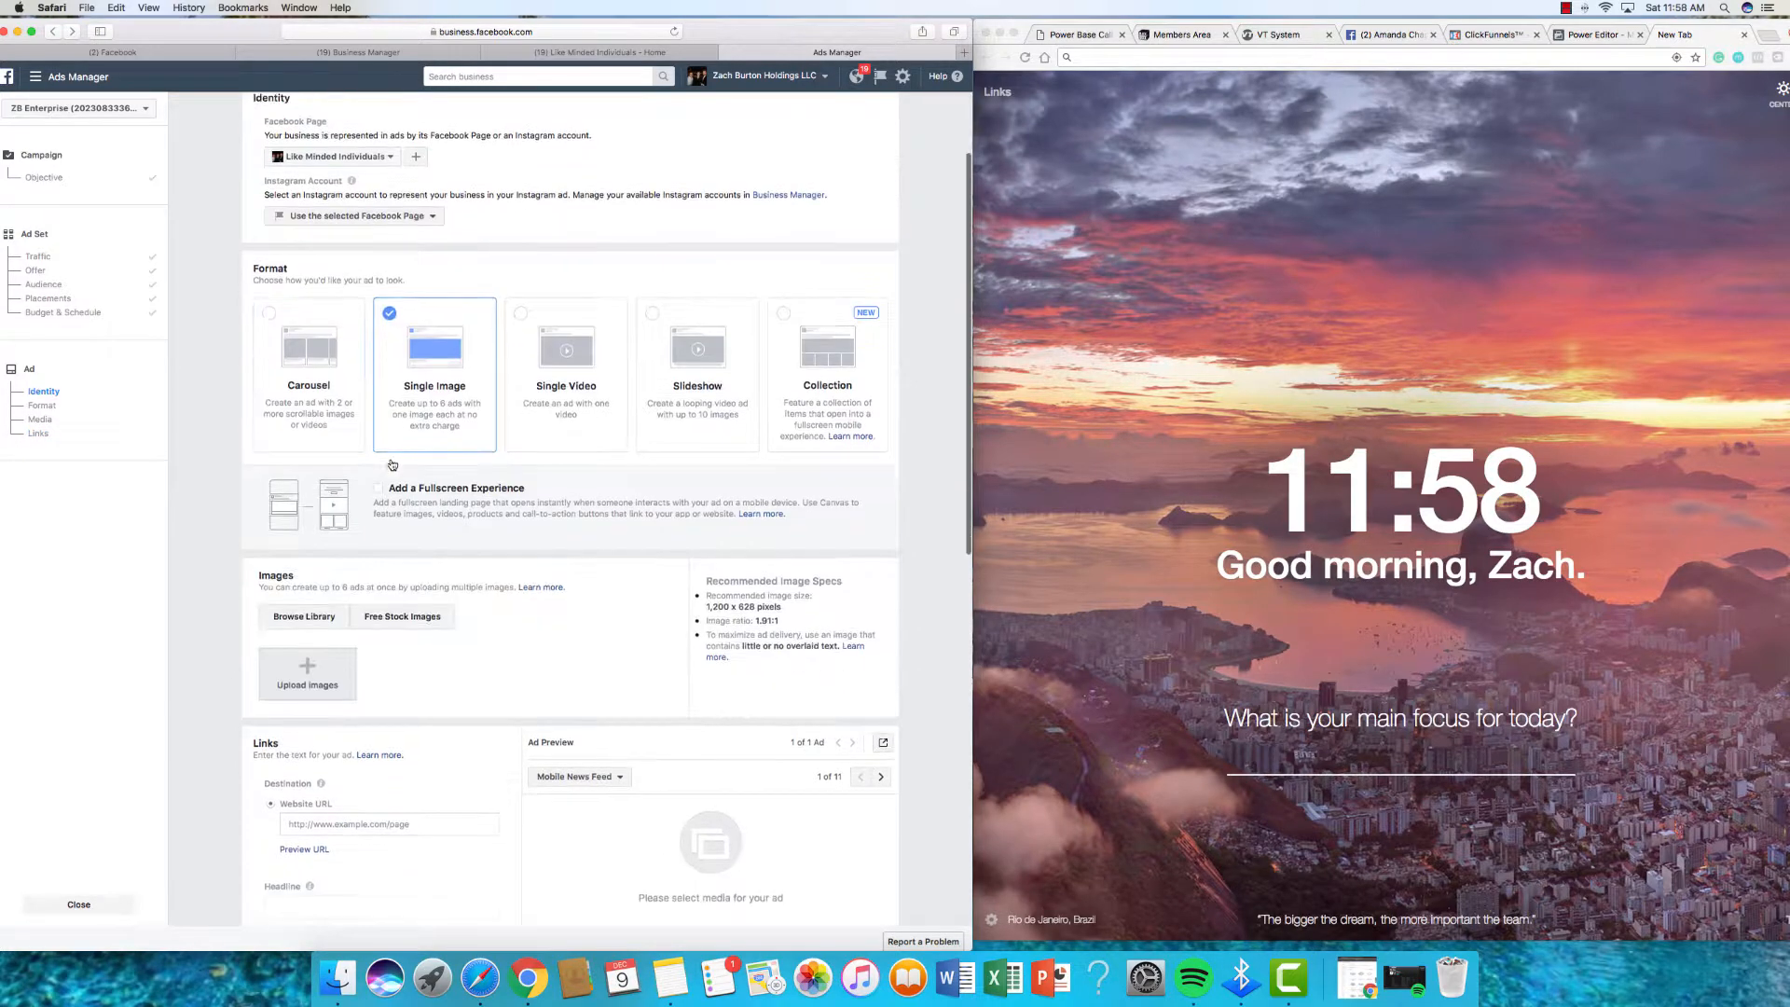
Step: Start an image upload for the single-image ad, then bring up Chrome's ClickFunnels Members Area tab
scroll(393, 464, "down", 3)
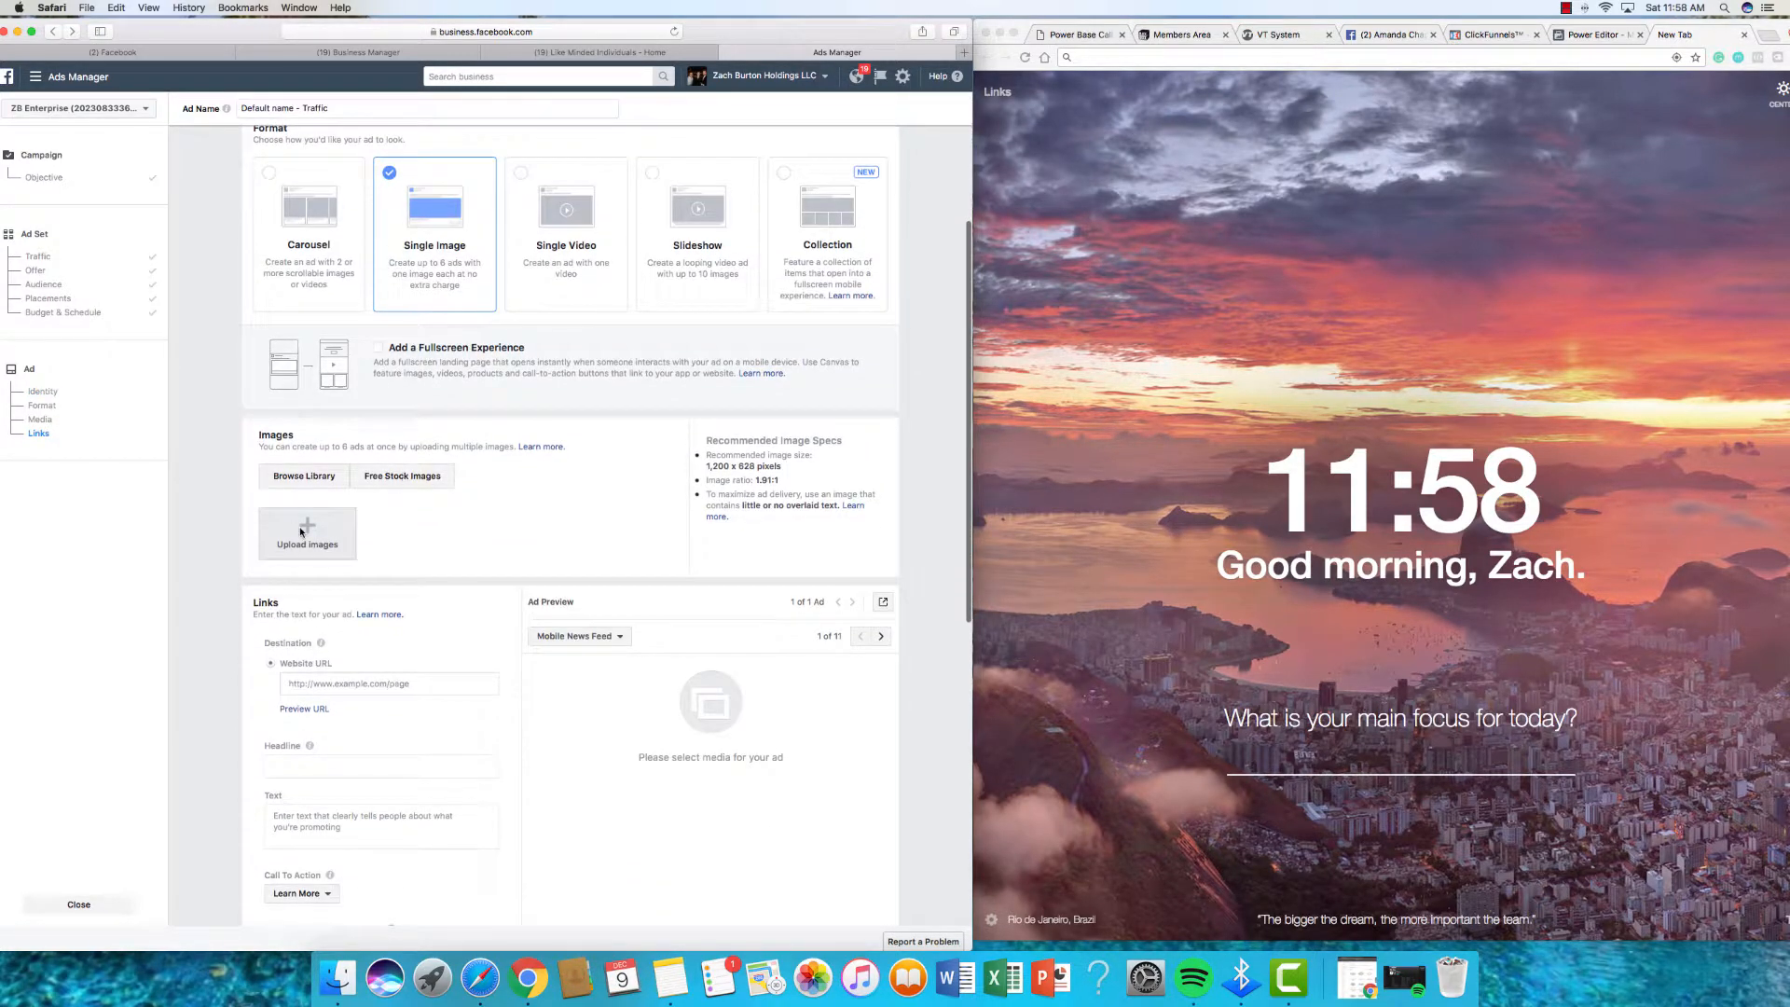
left_click(301, 532)
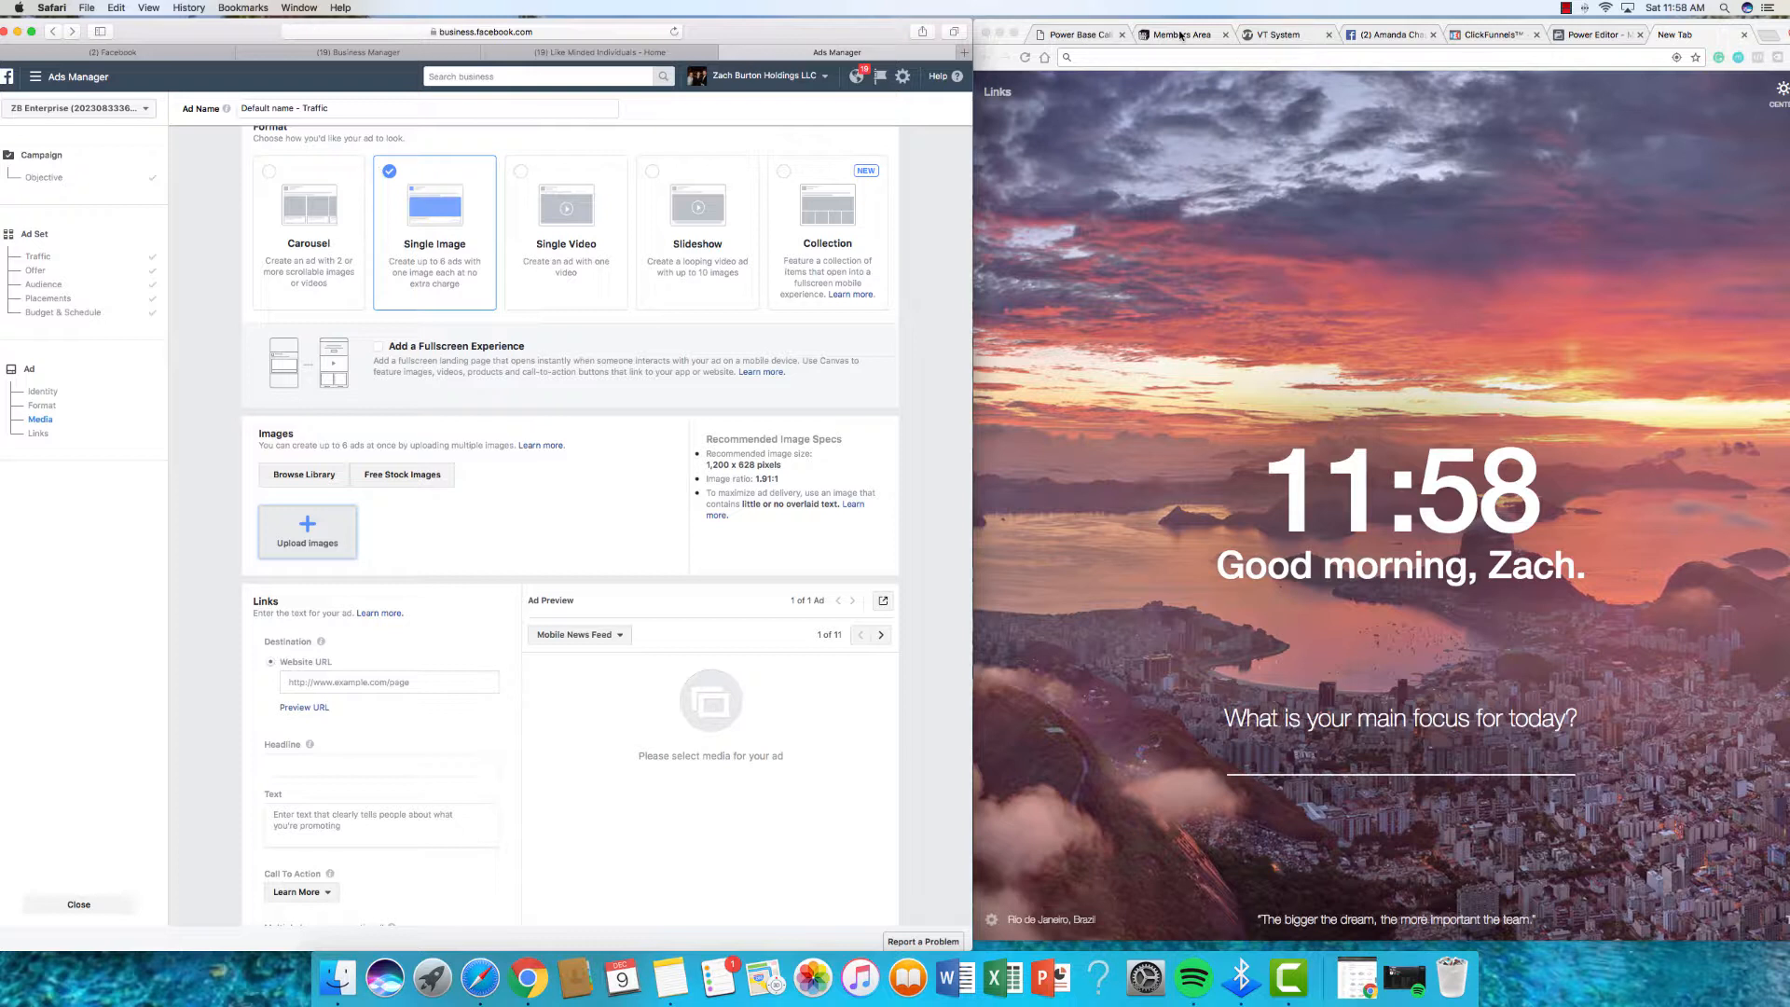
key("super+Tab")
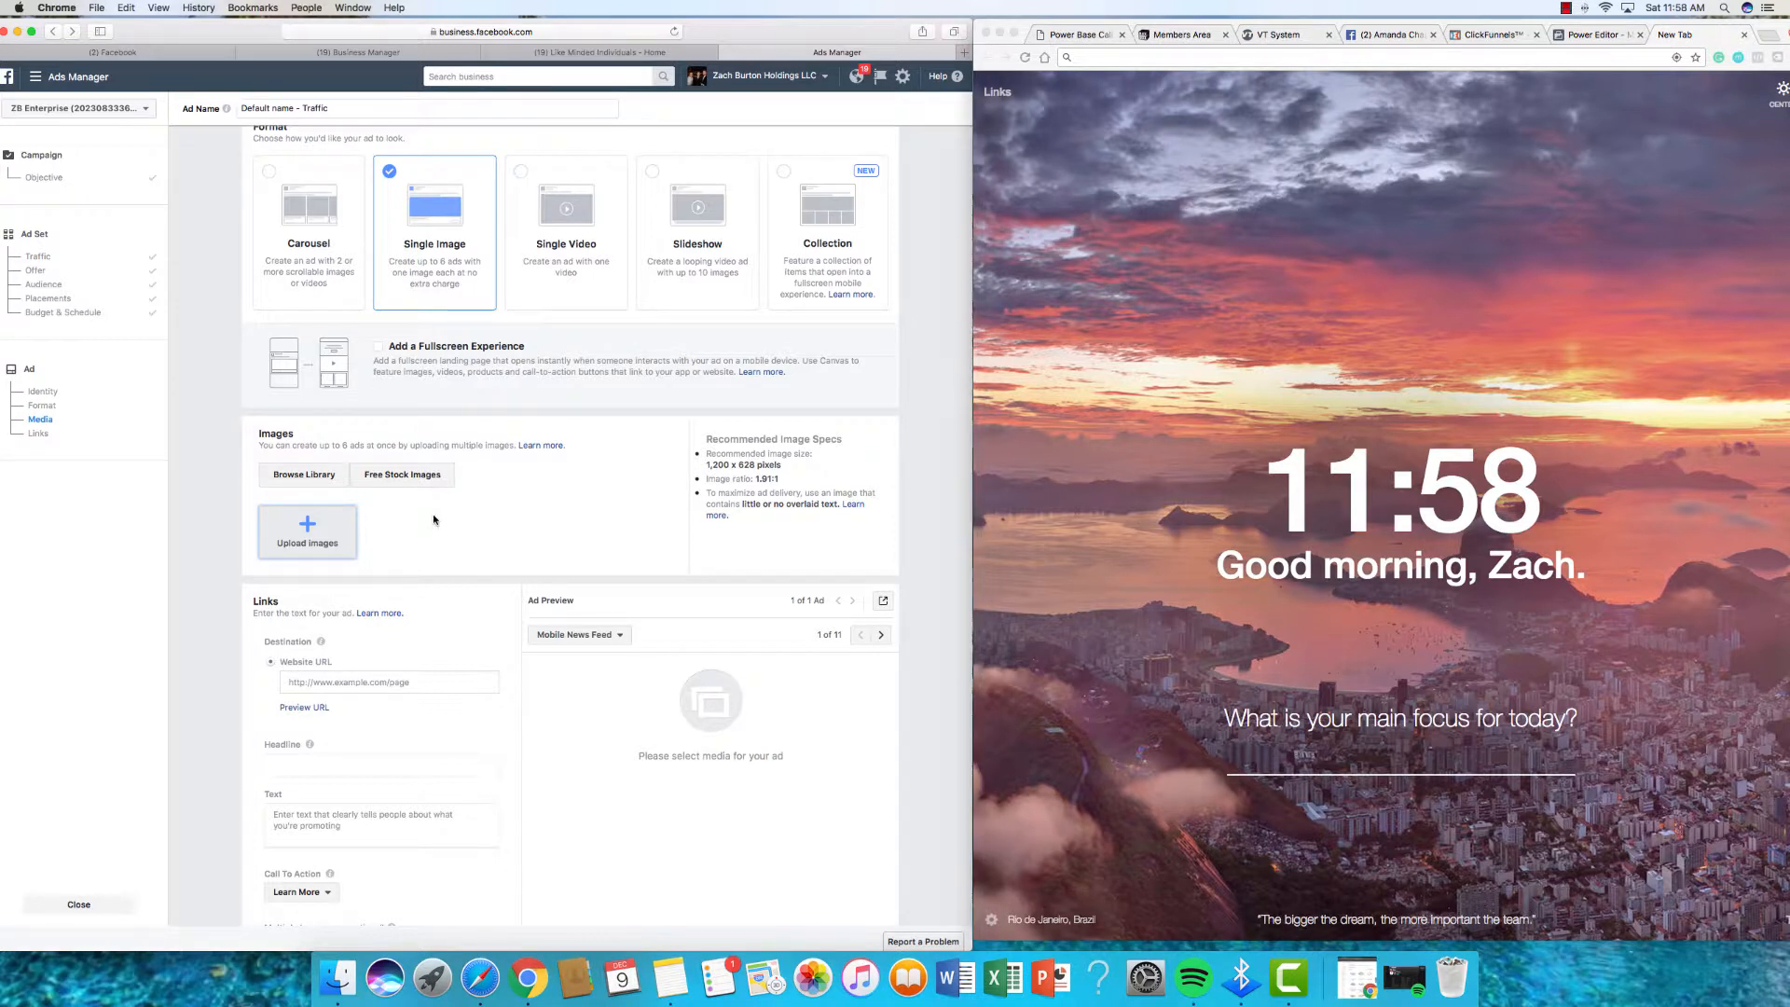
key("super+Tab")
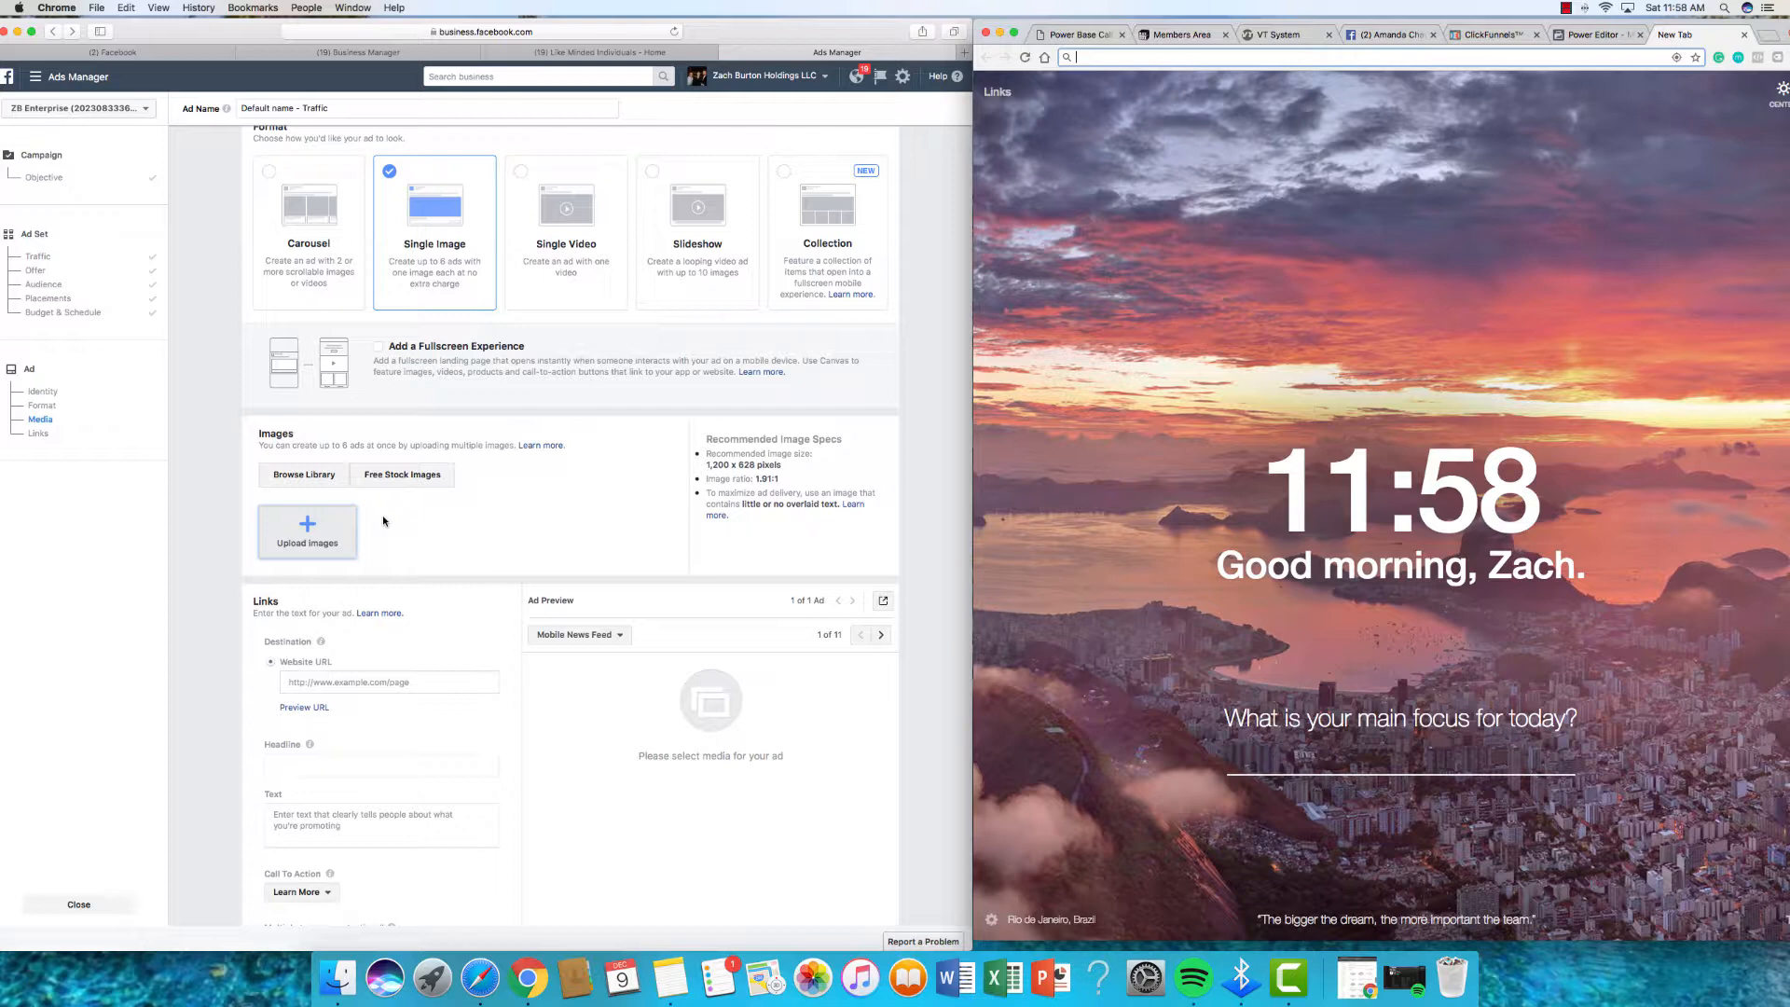
key("super+2")
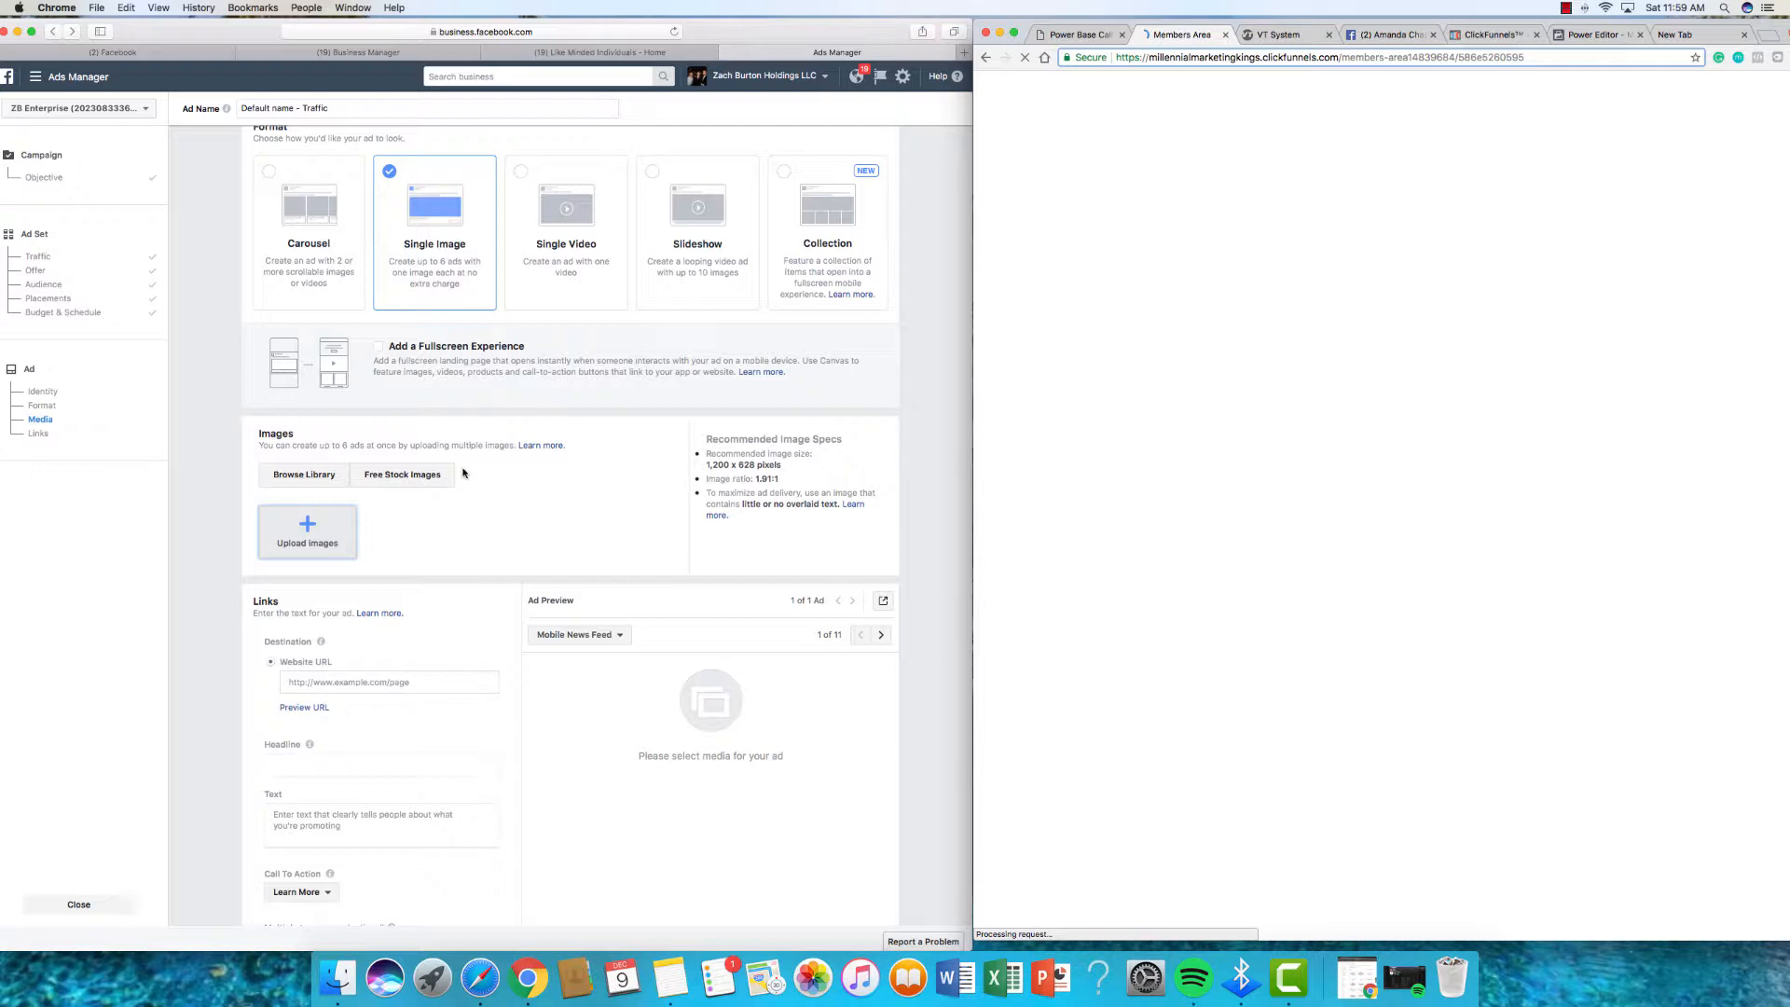
left_click(474, 519)
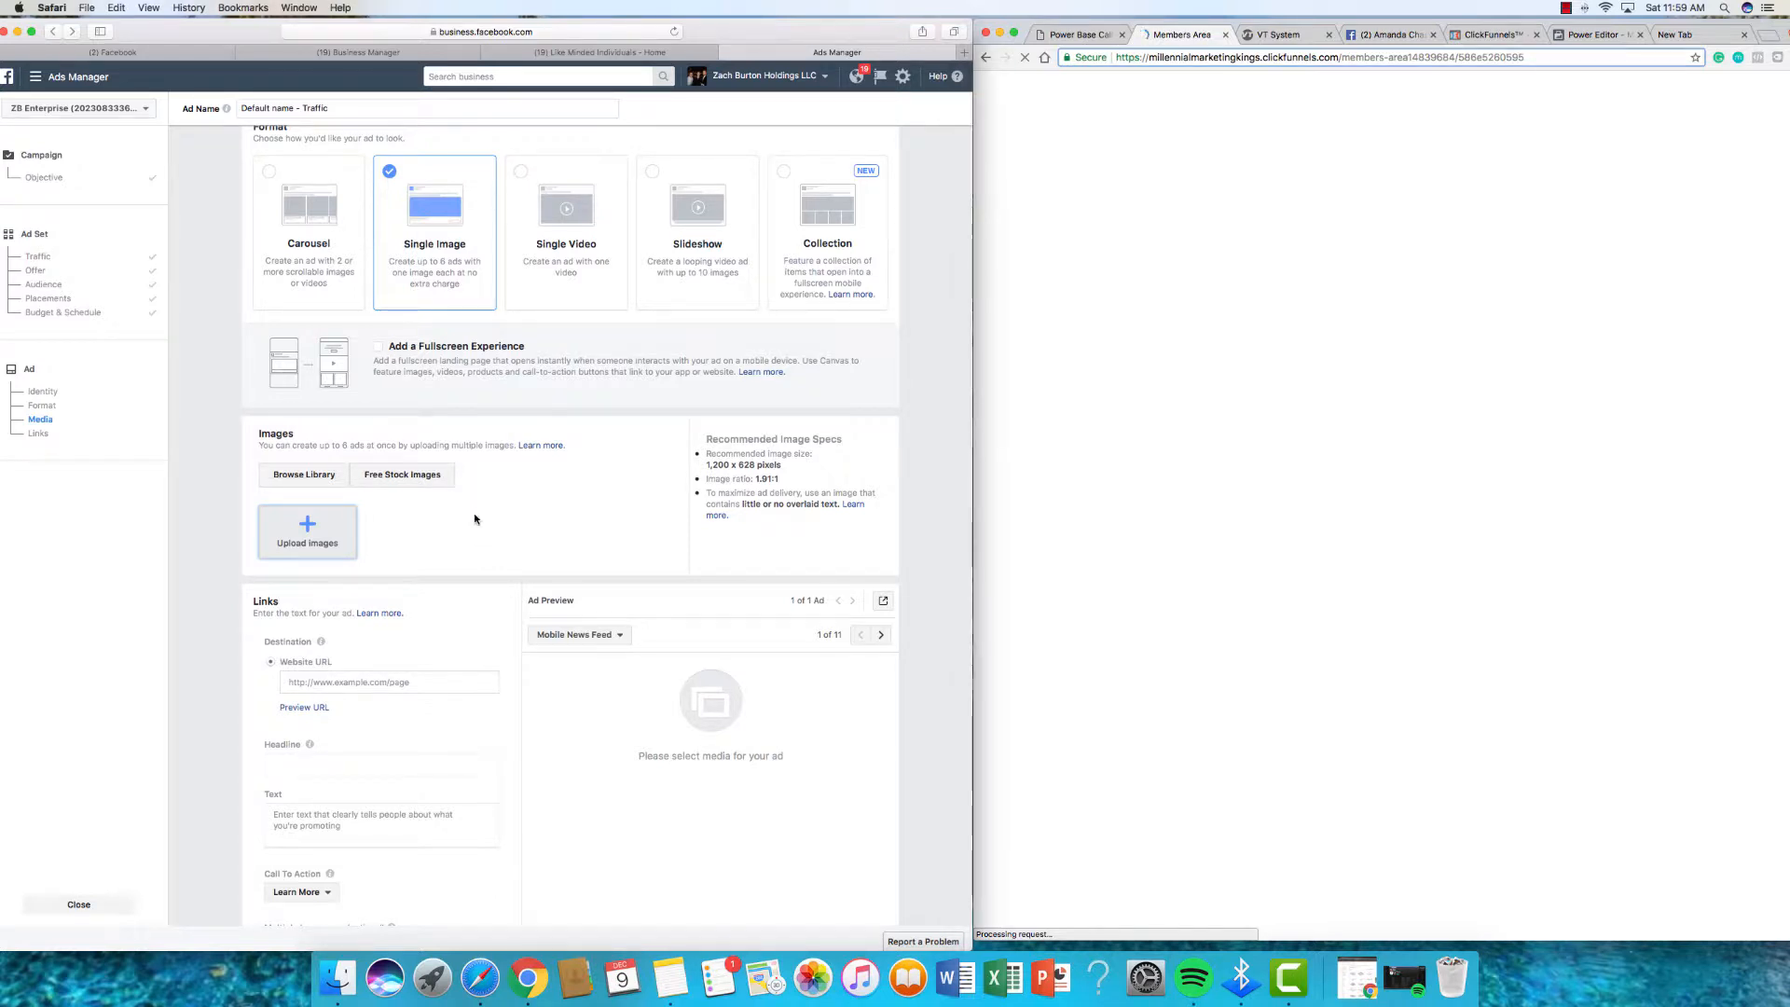
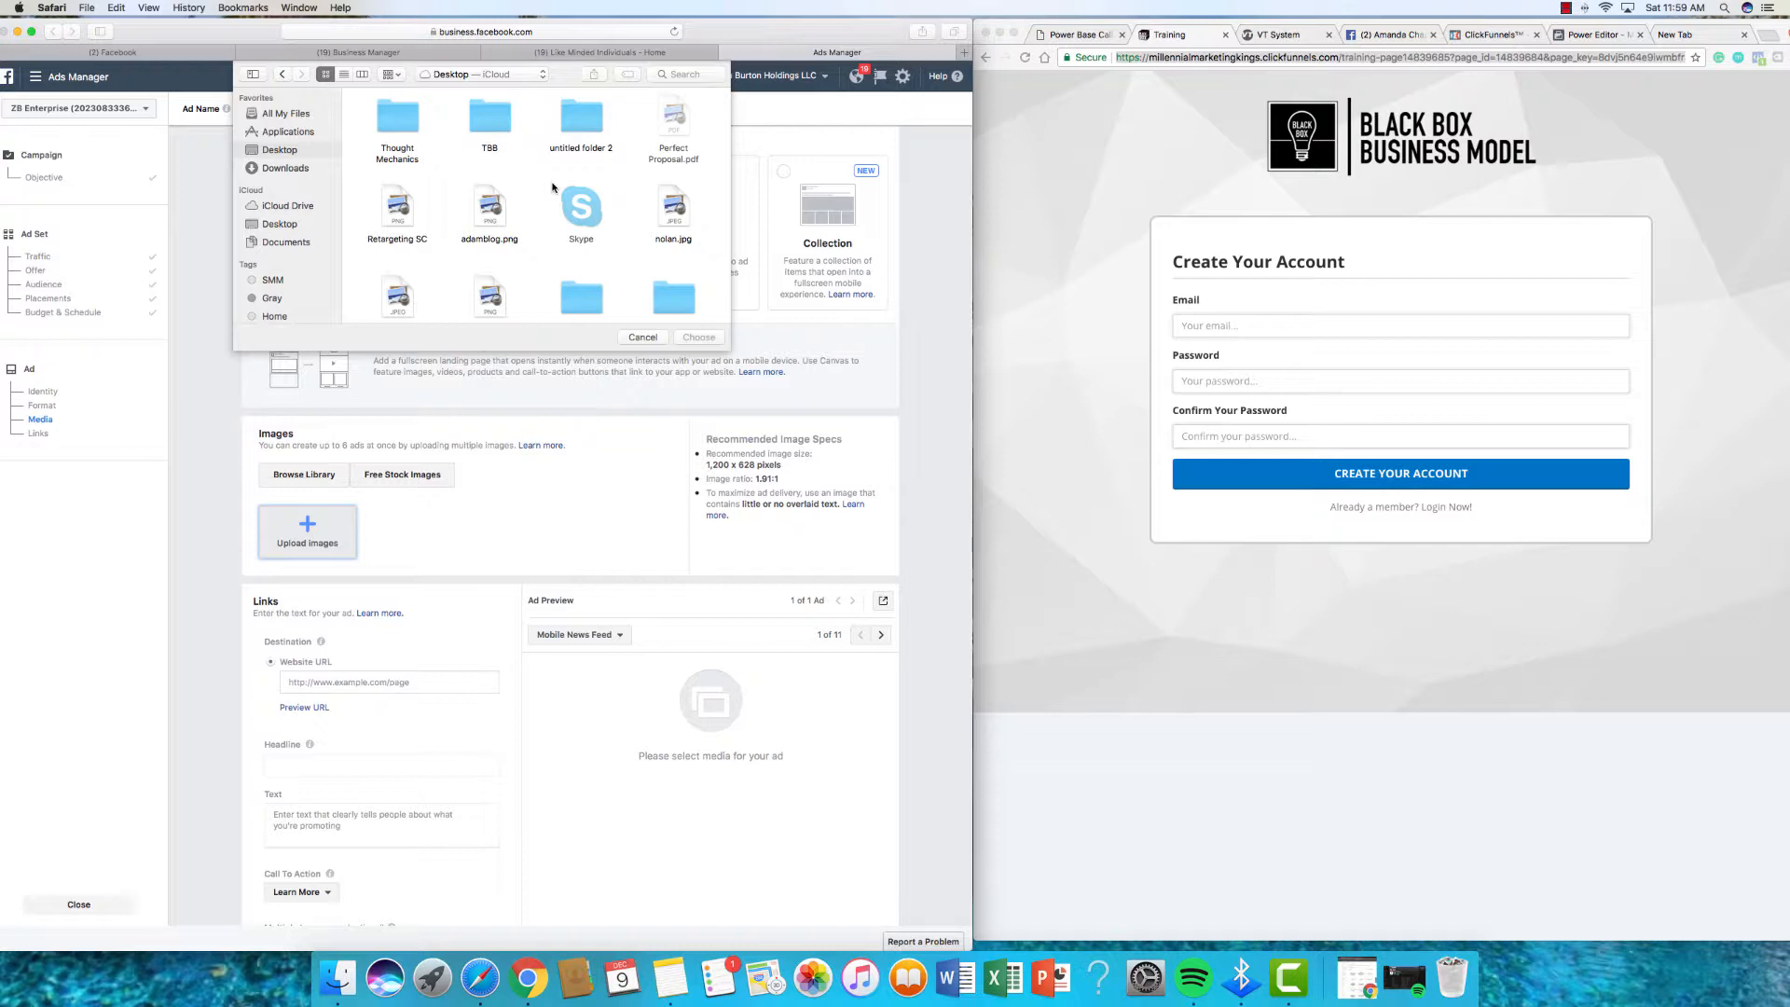
Step: Upload adamblog.png as the ad image so it appears in the news feed preview
scroll(522, 188, "down", 2)
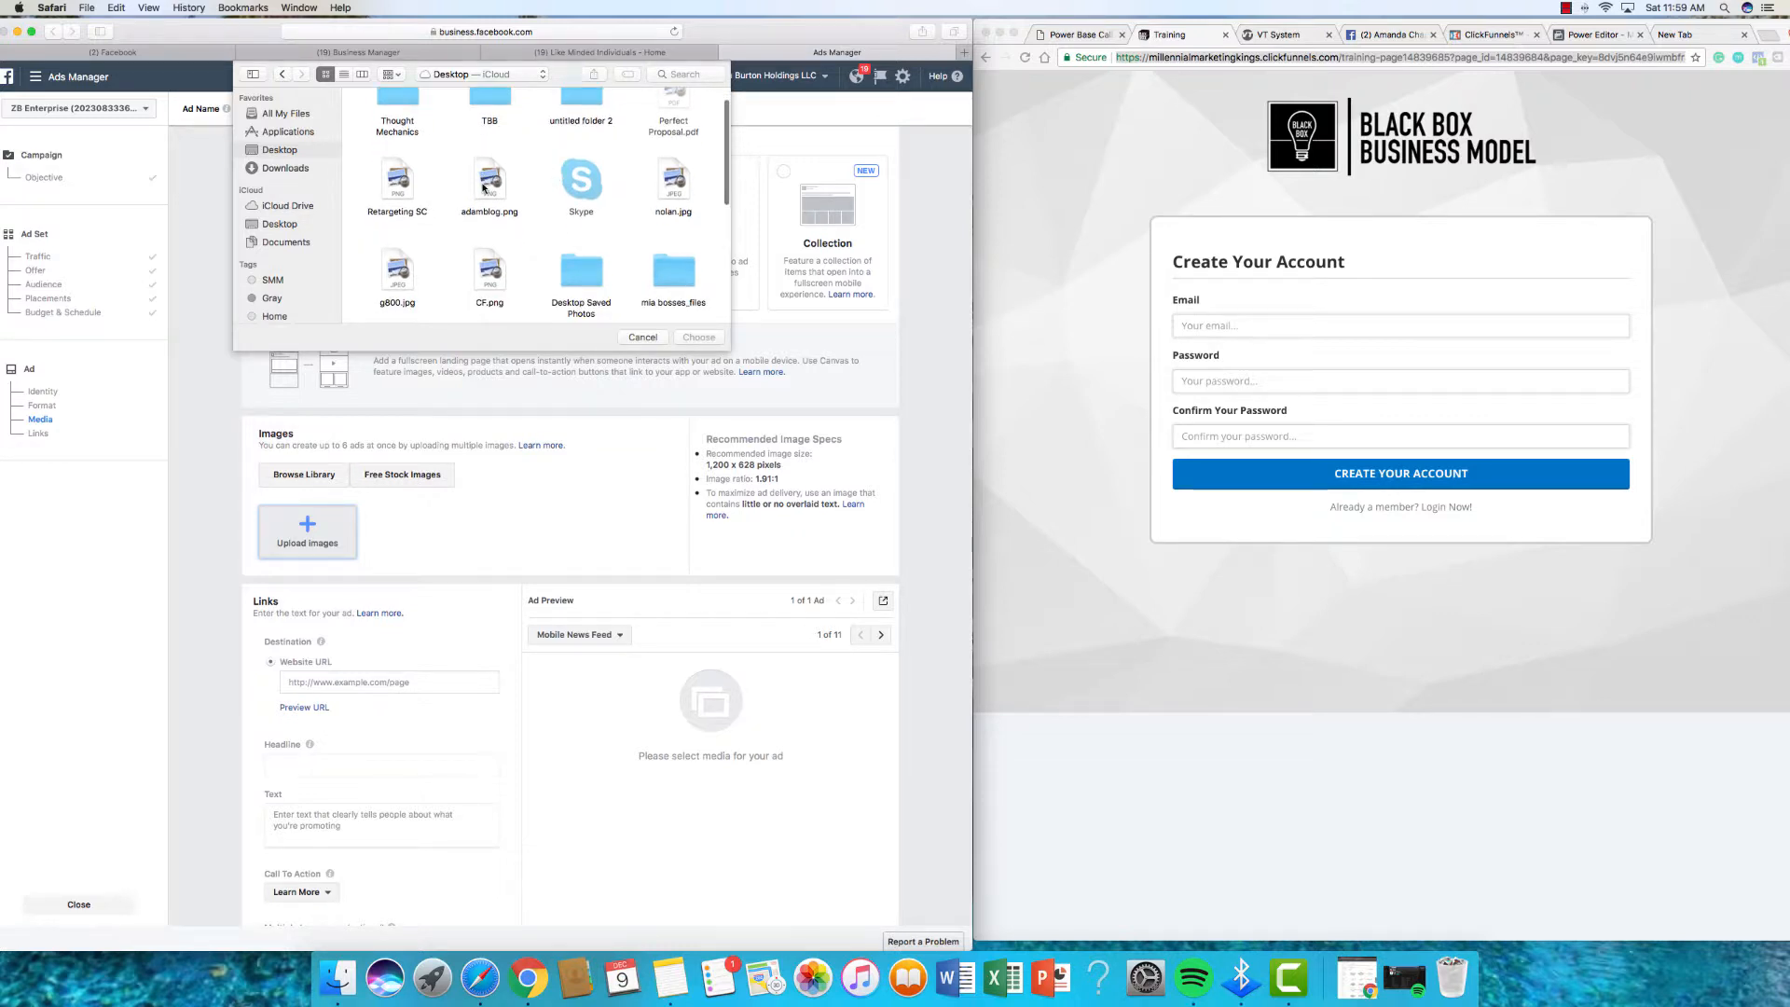
left_click(484, 188)
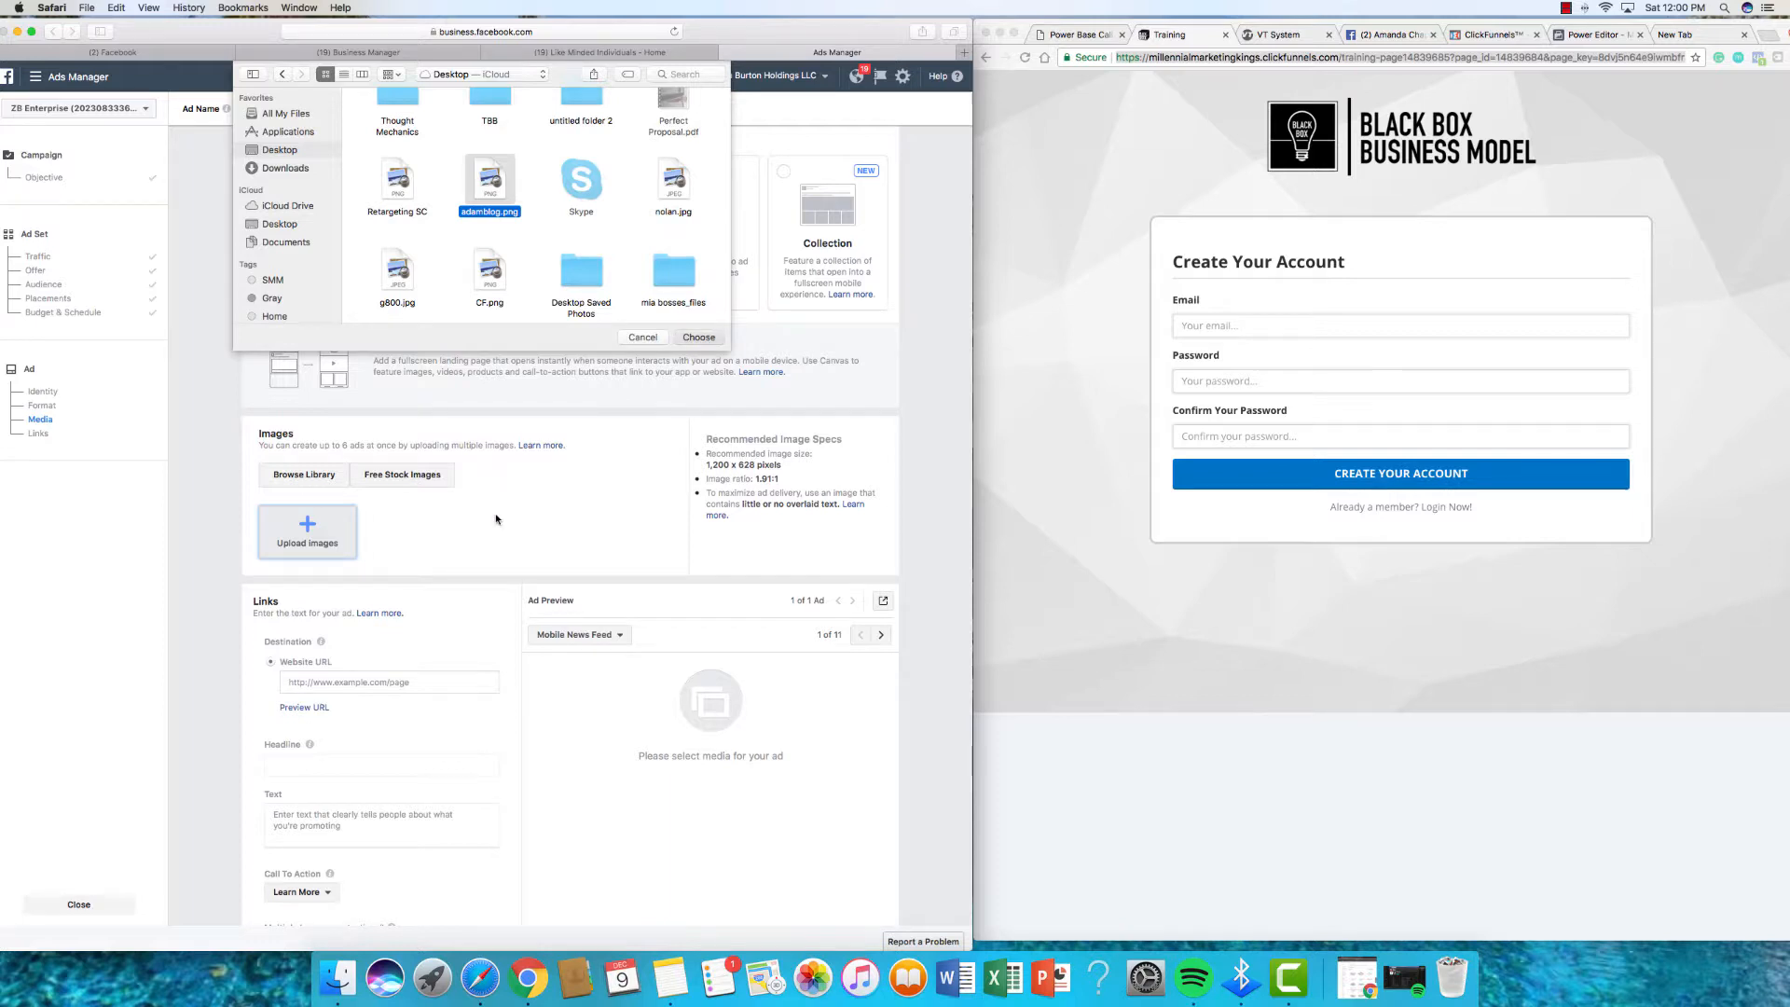
key("Return")
scroll(492, 527, "down", 2)
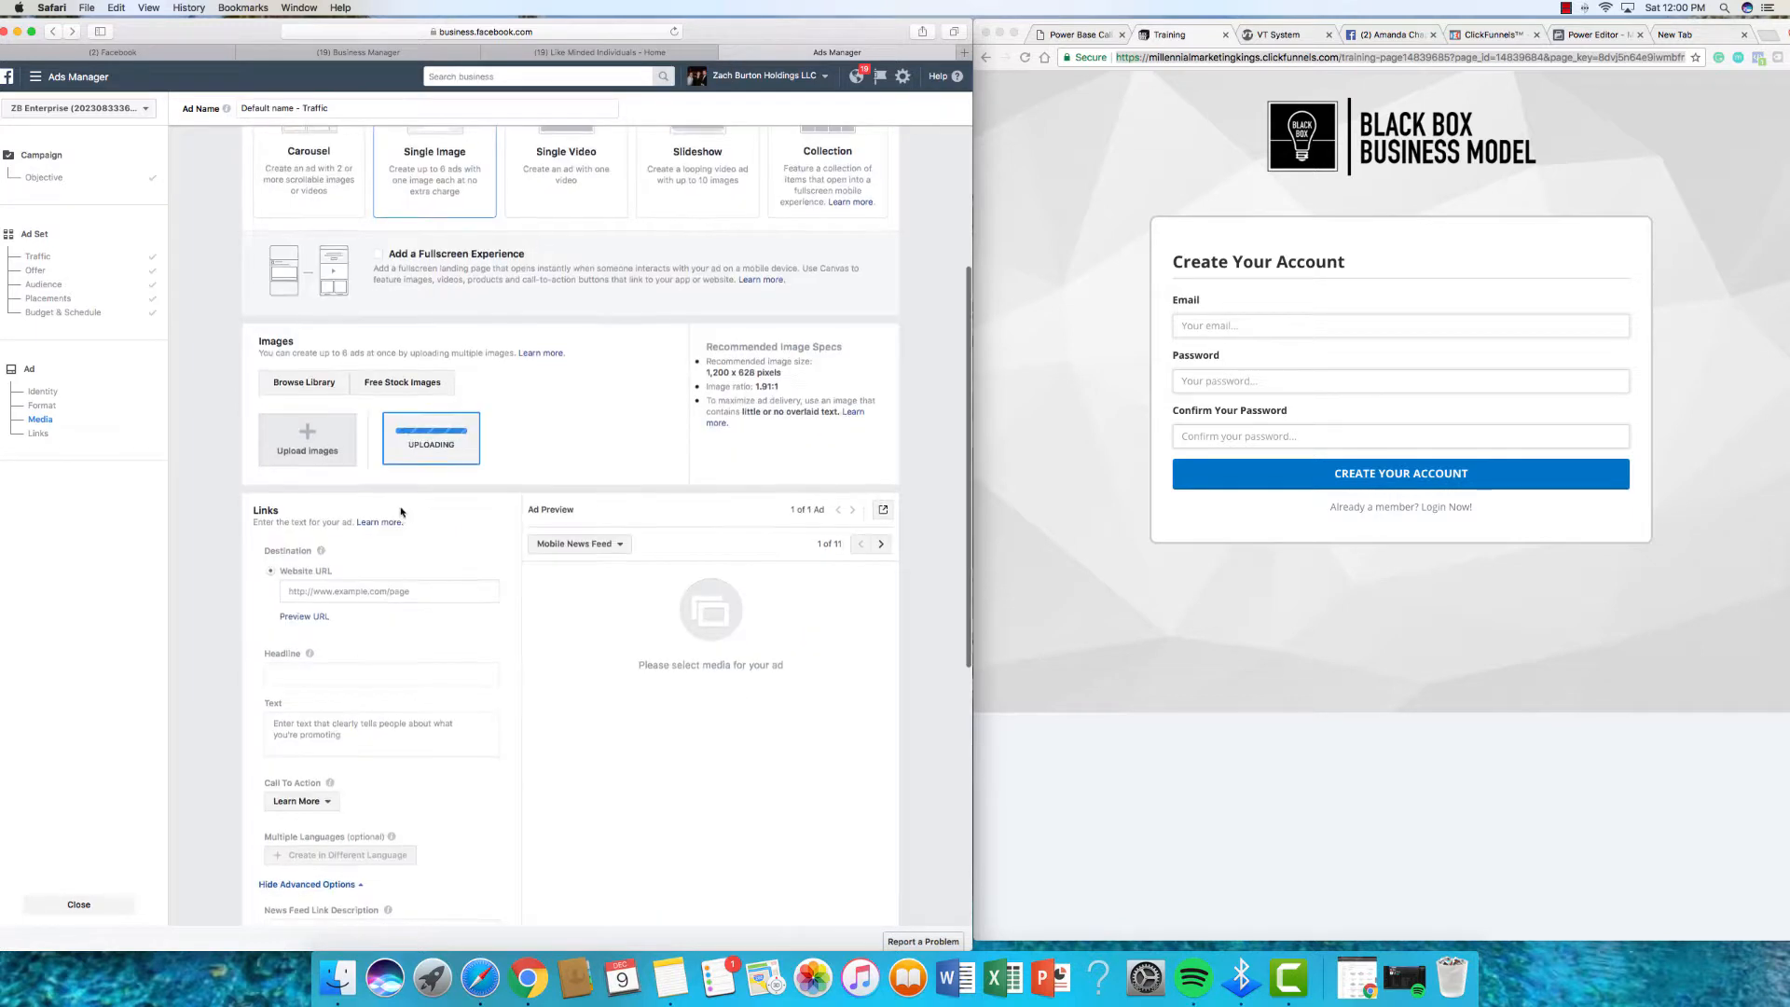
scroll(401, 512, "down", 2)
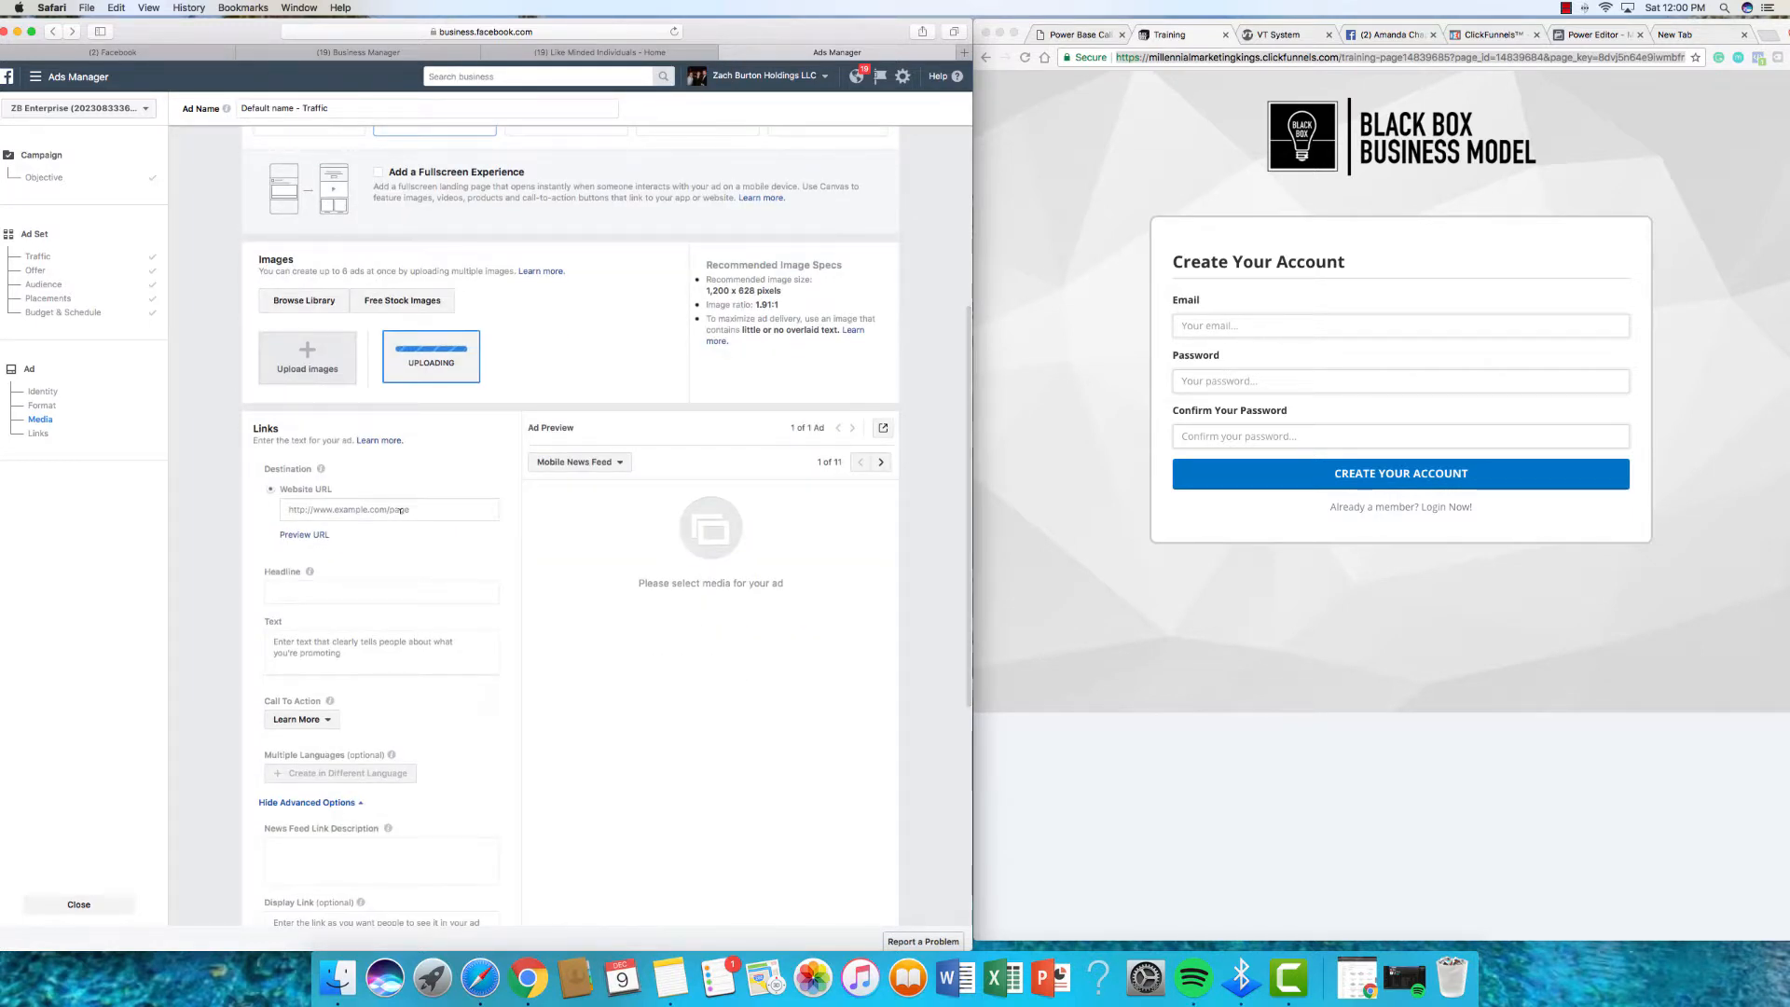
left_click(401, 511)
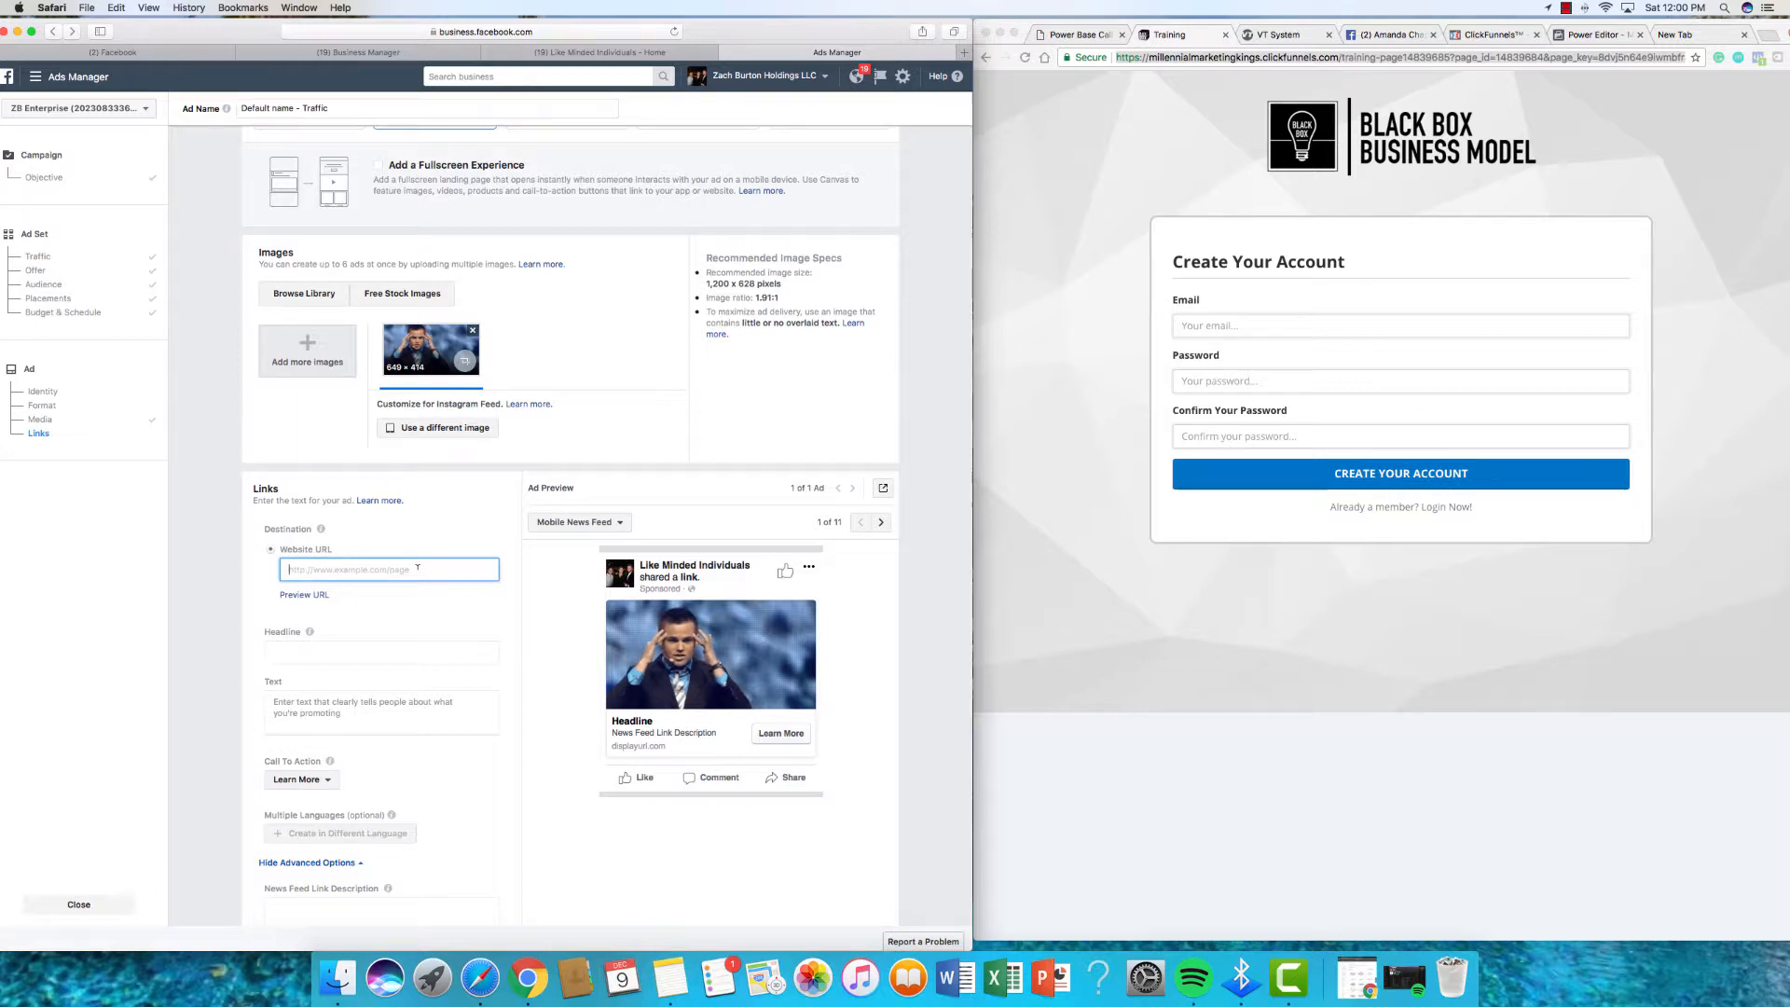
Step: Set the website URL to millennialmarketingkings.com/blog using the autocomplete suggestion
type("mill")
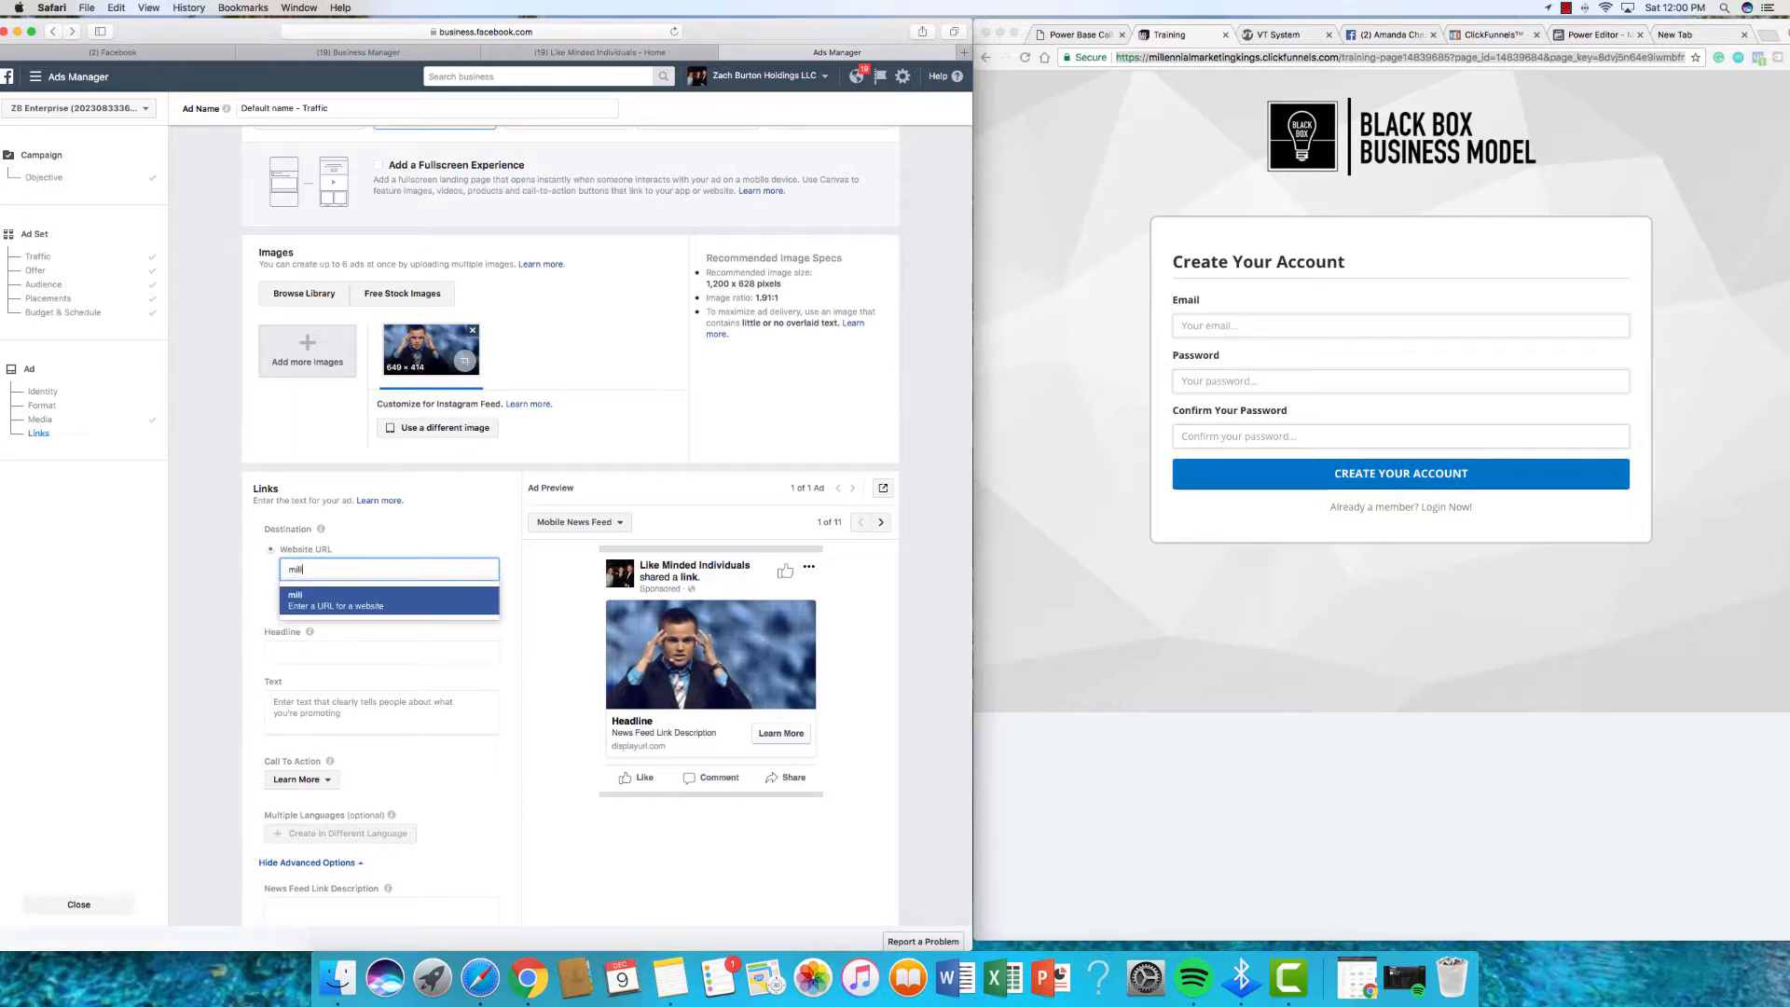
type("ienn")
type("ialmarketingkings.com")
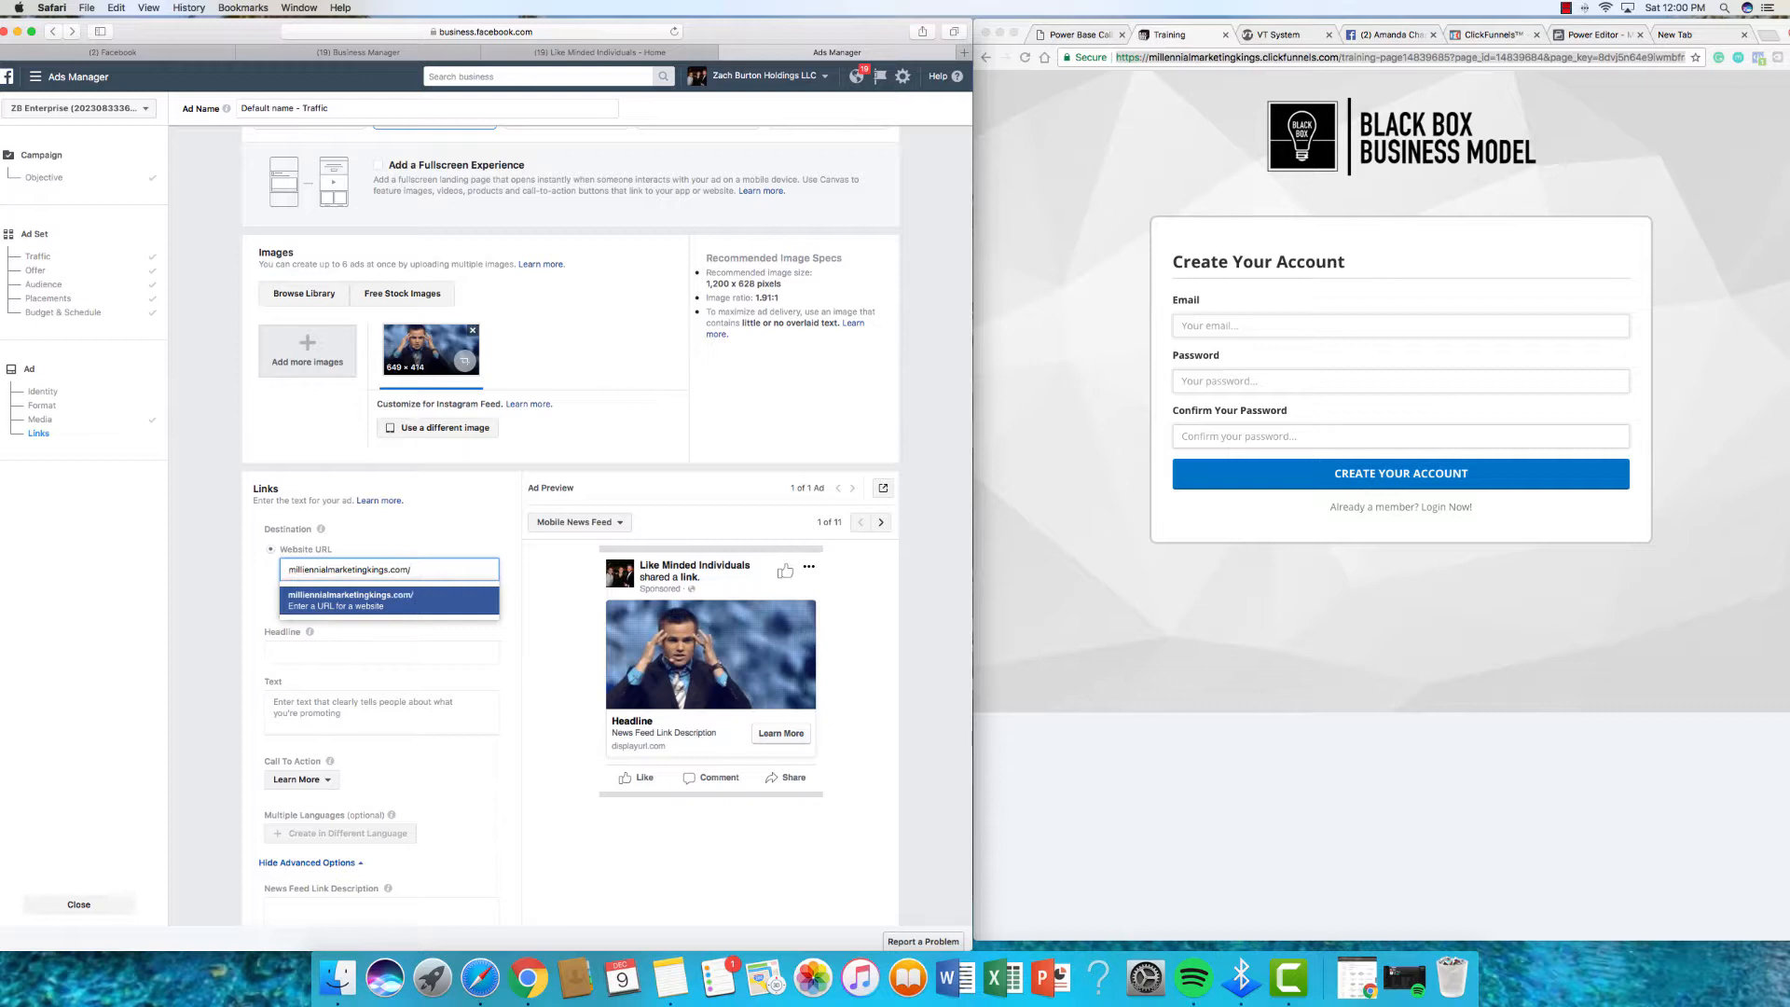
type("/blog")
left_click(442, 543)
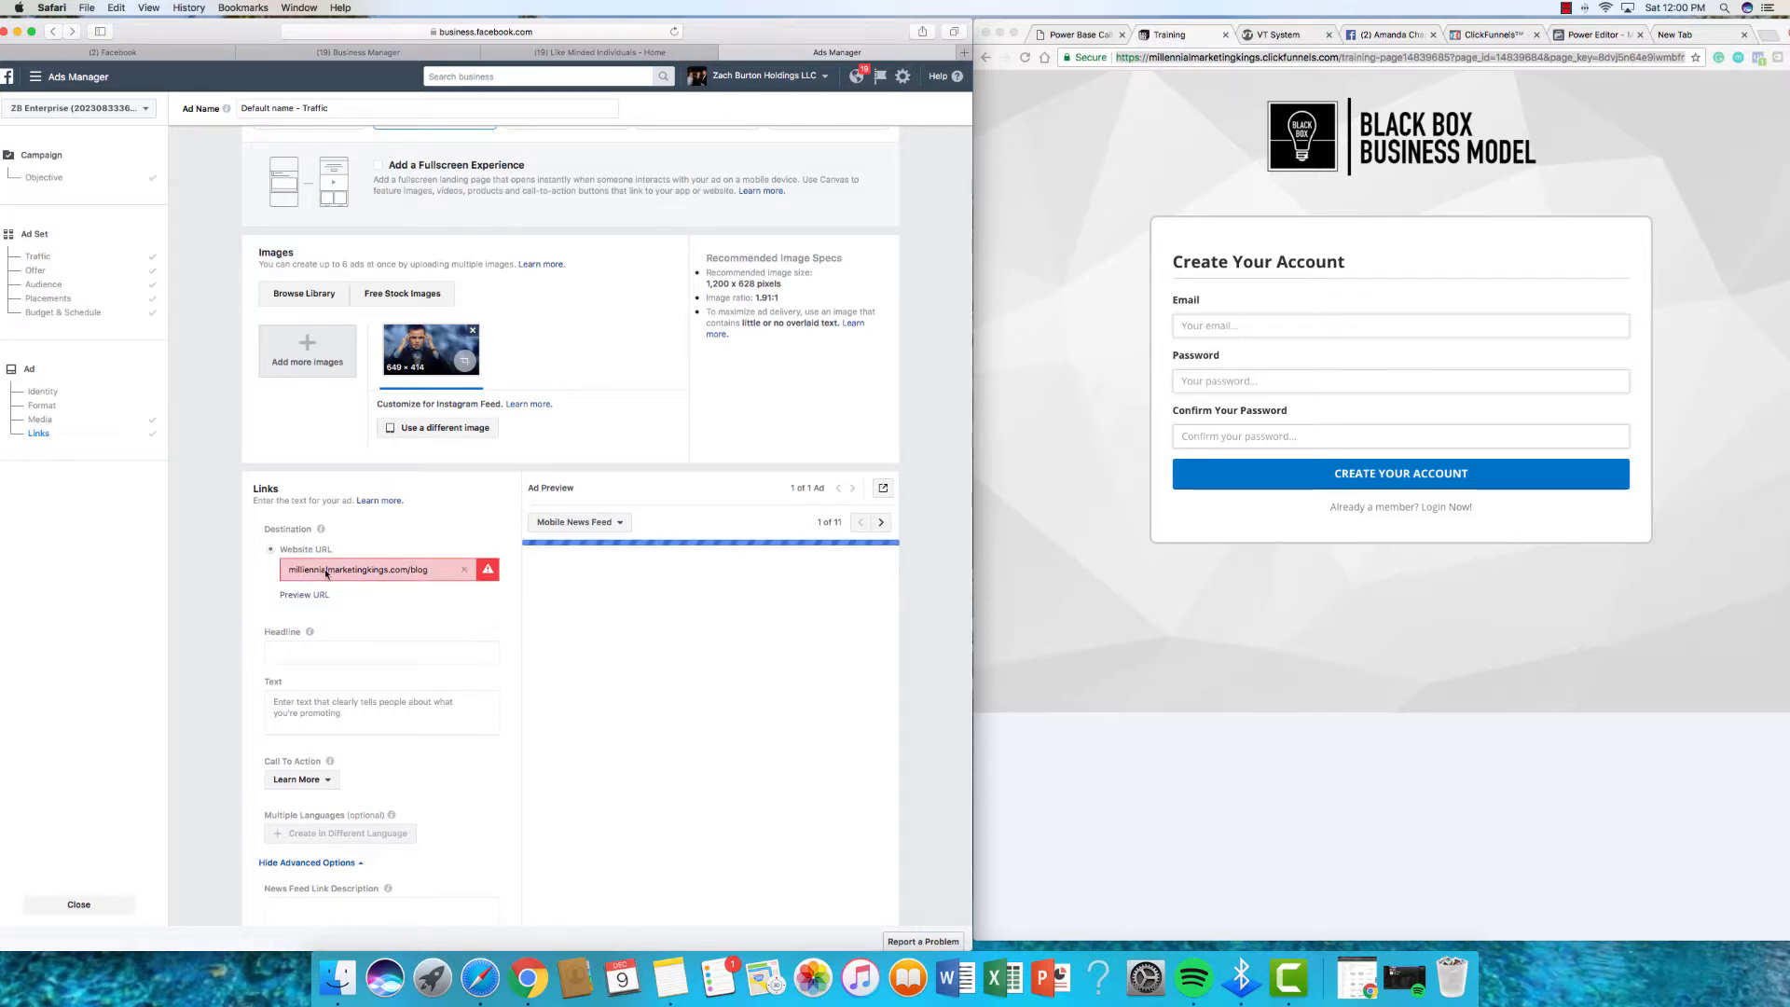
scroll(396, 652, "down", 2)
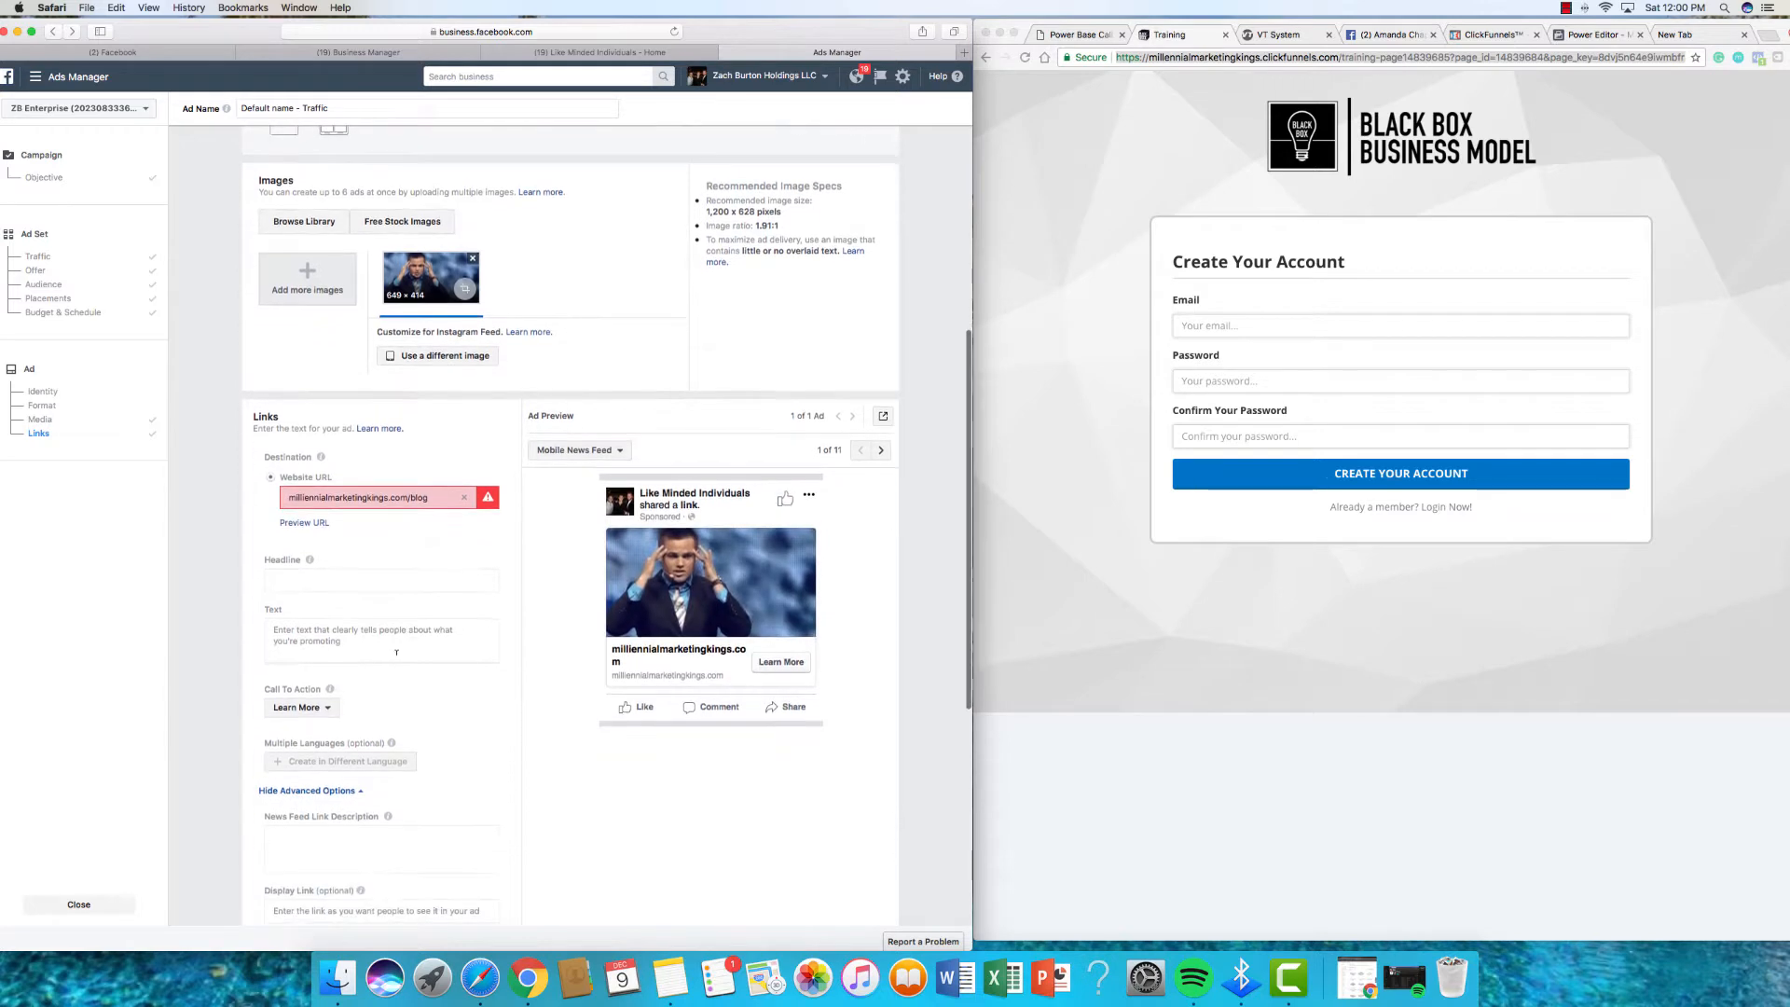
scroll(397, 652, "down", 1)
scroll(413, 497, "down", 1)
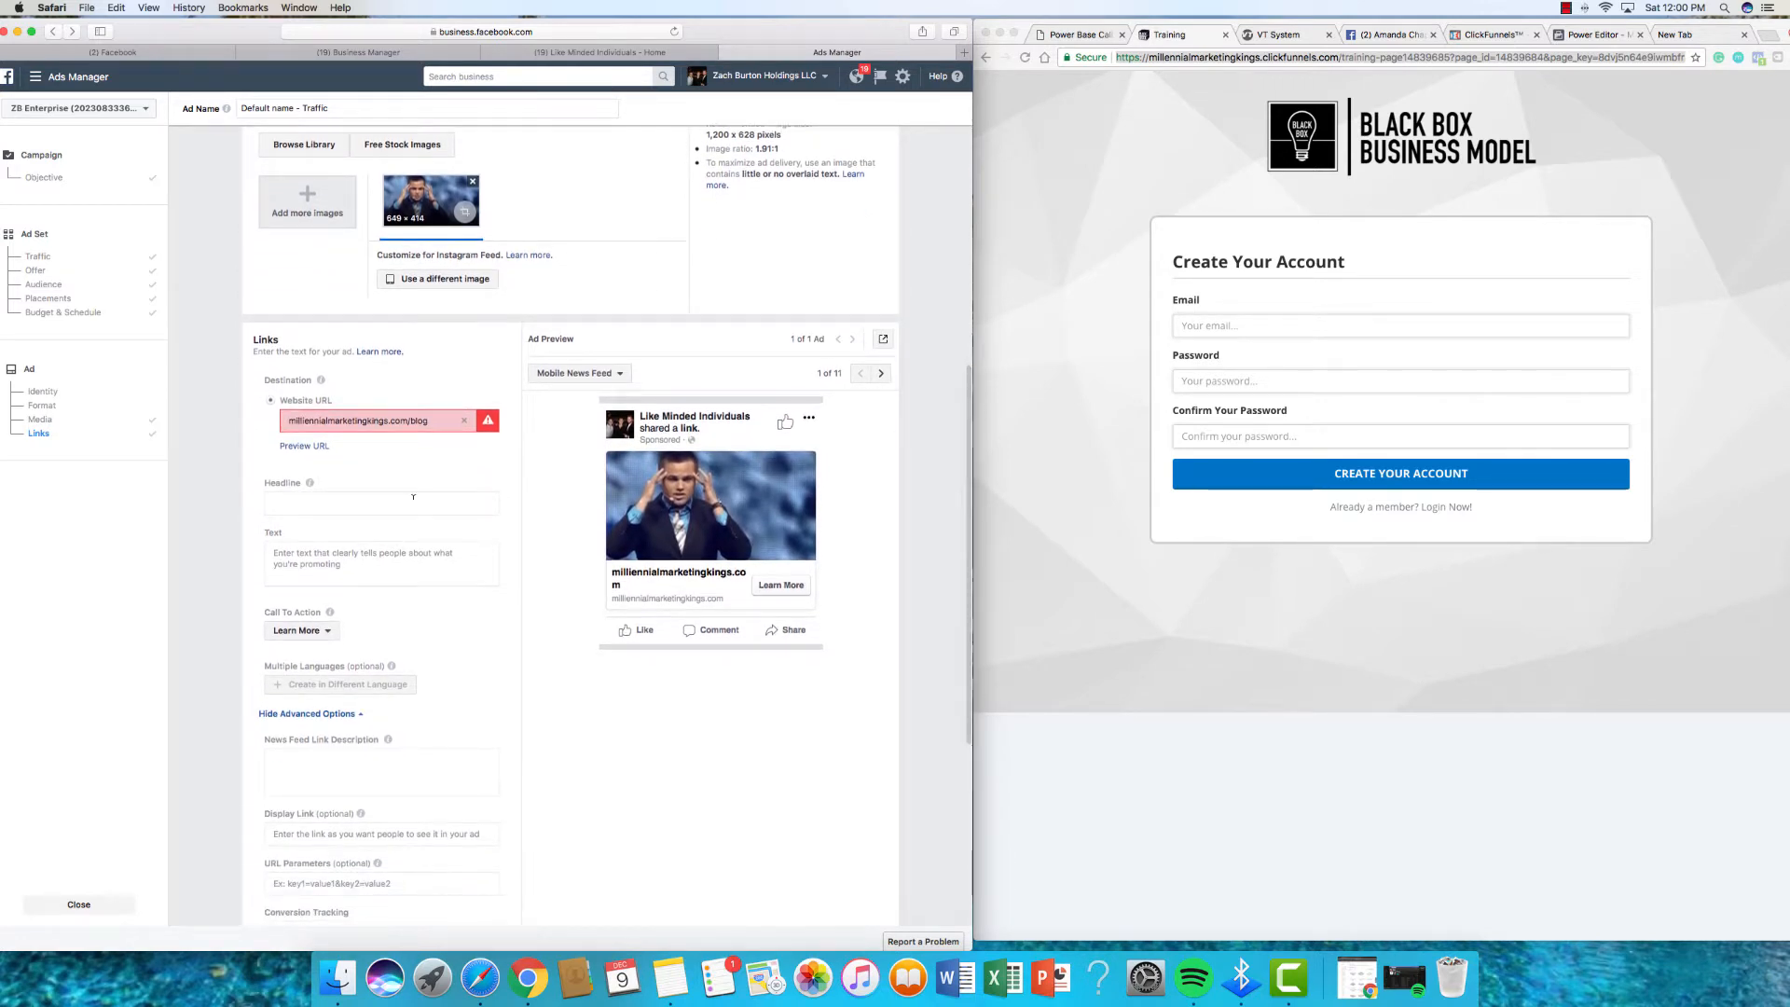
left_click(413, 497)
Step: Enter the headline 'They Said it couldn't be done... Here is the proof!', fixing a typo
type("They")
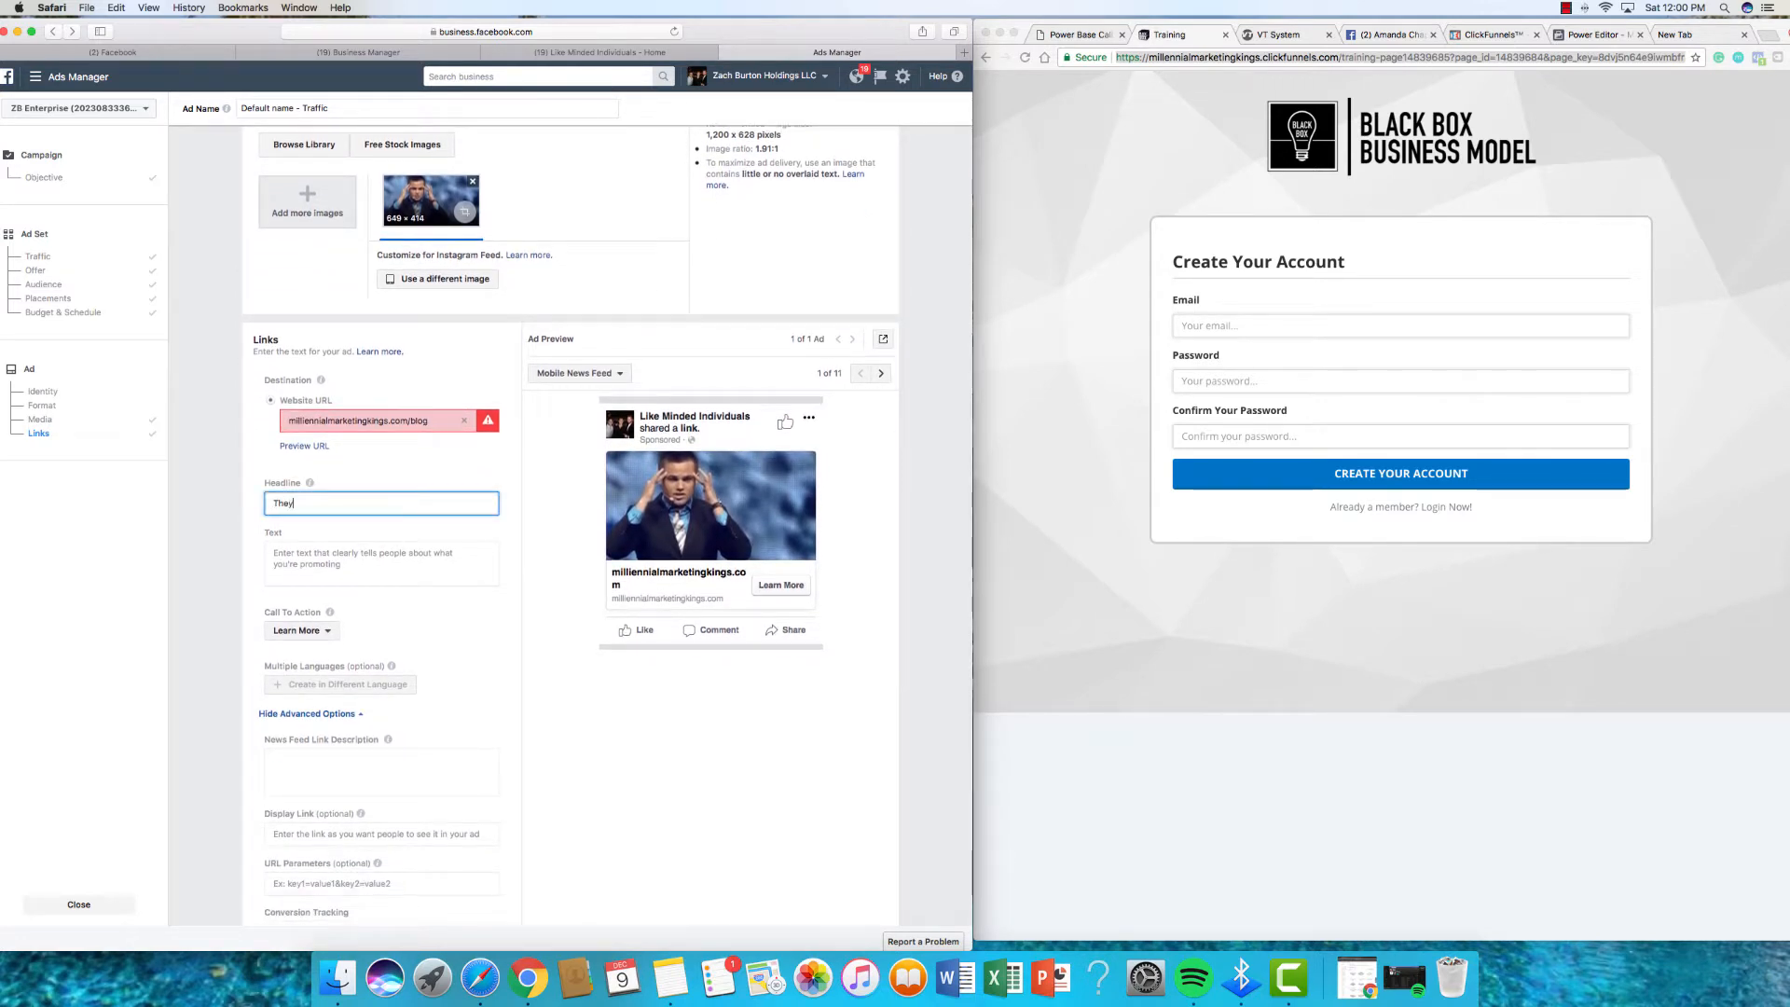
type(" Said It couldnt")
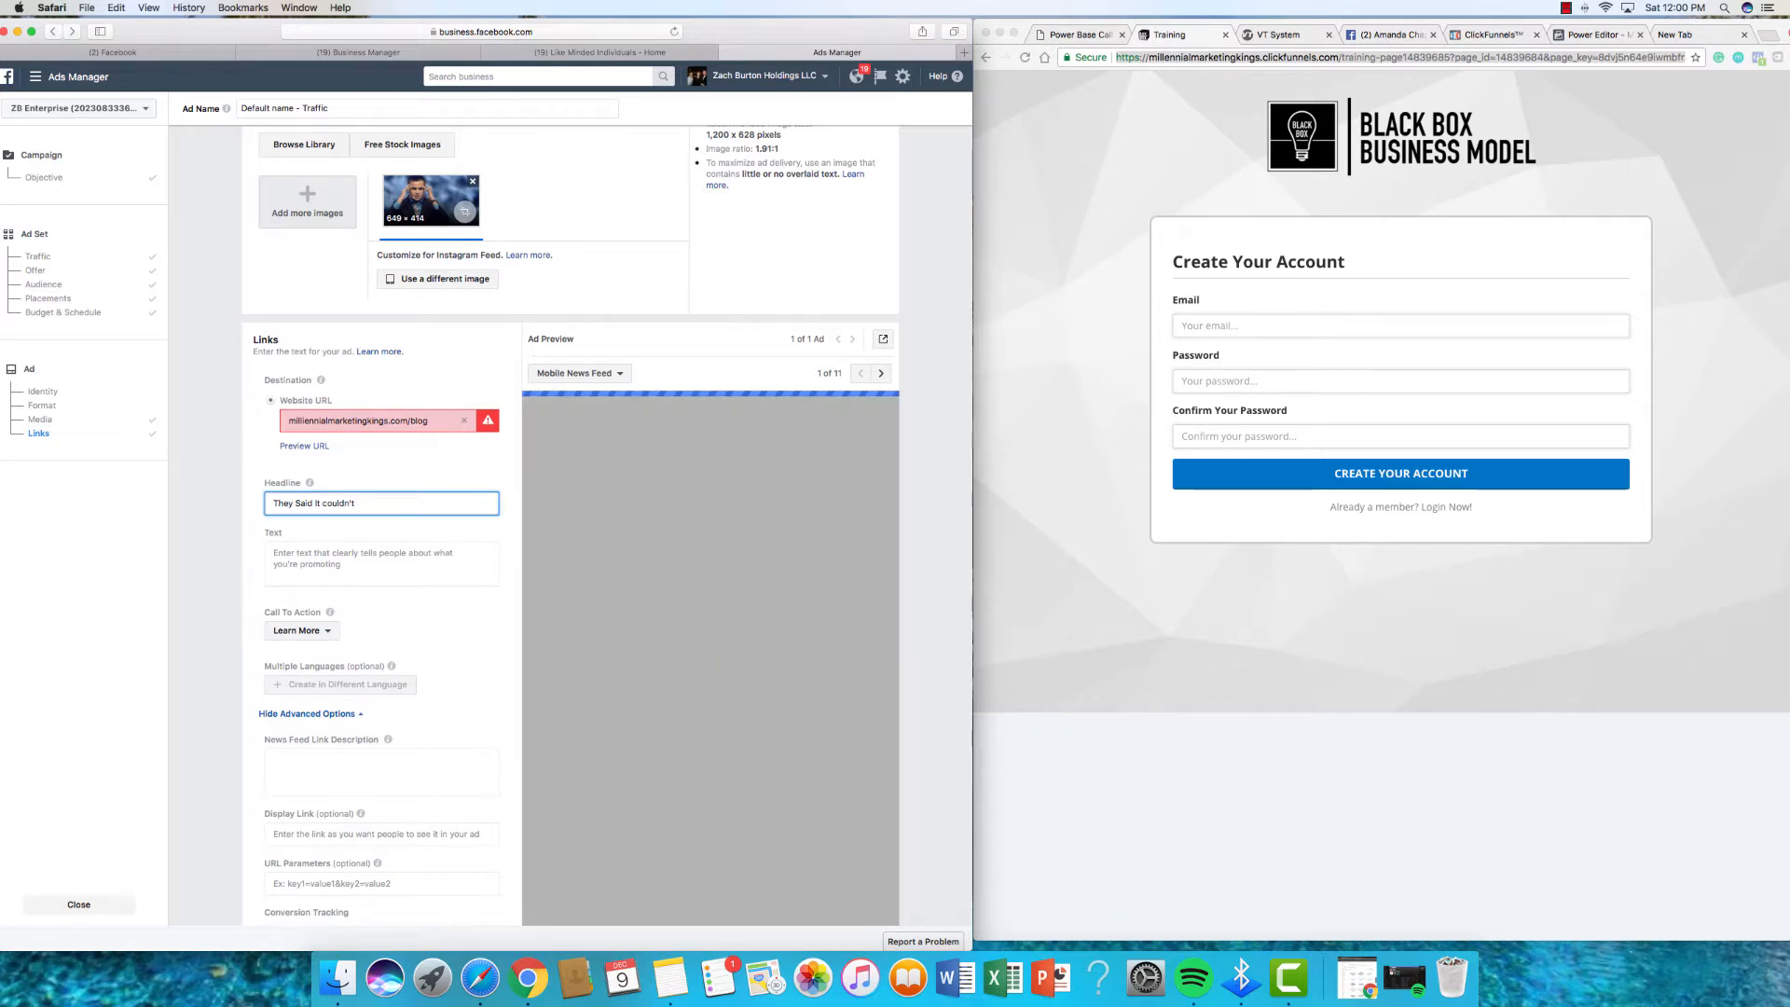
scroll(403, 470, "down", 1)
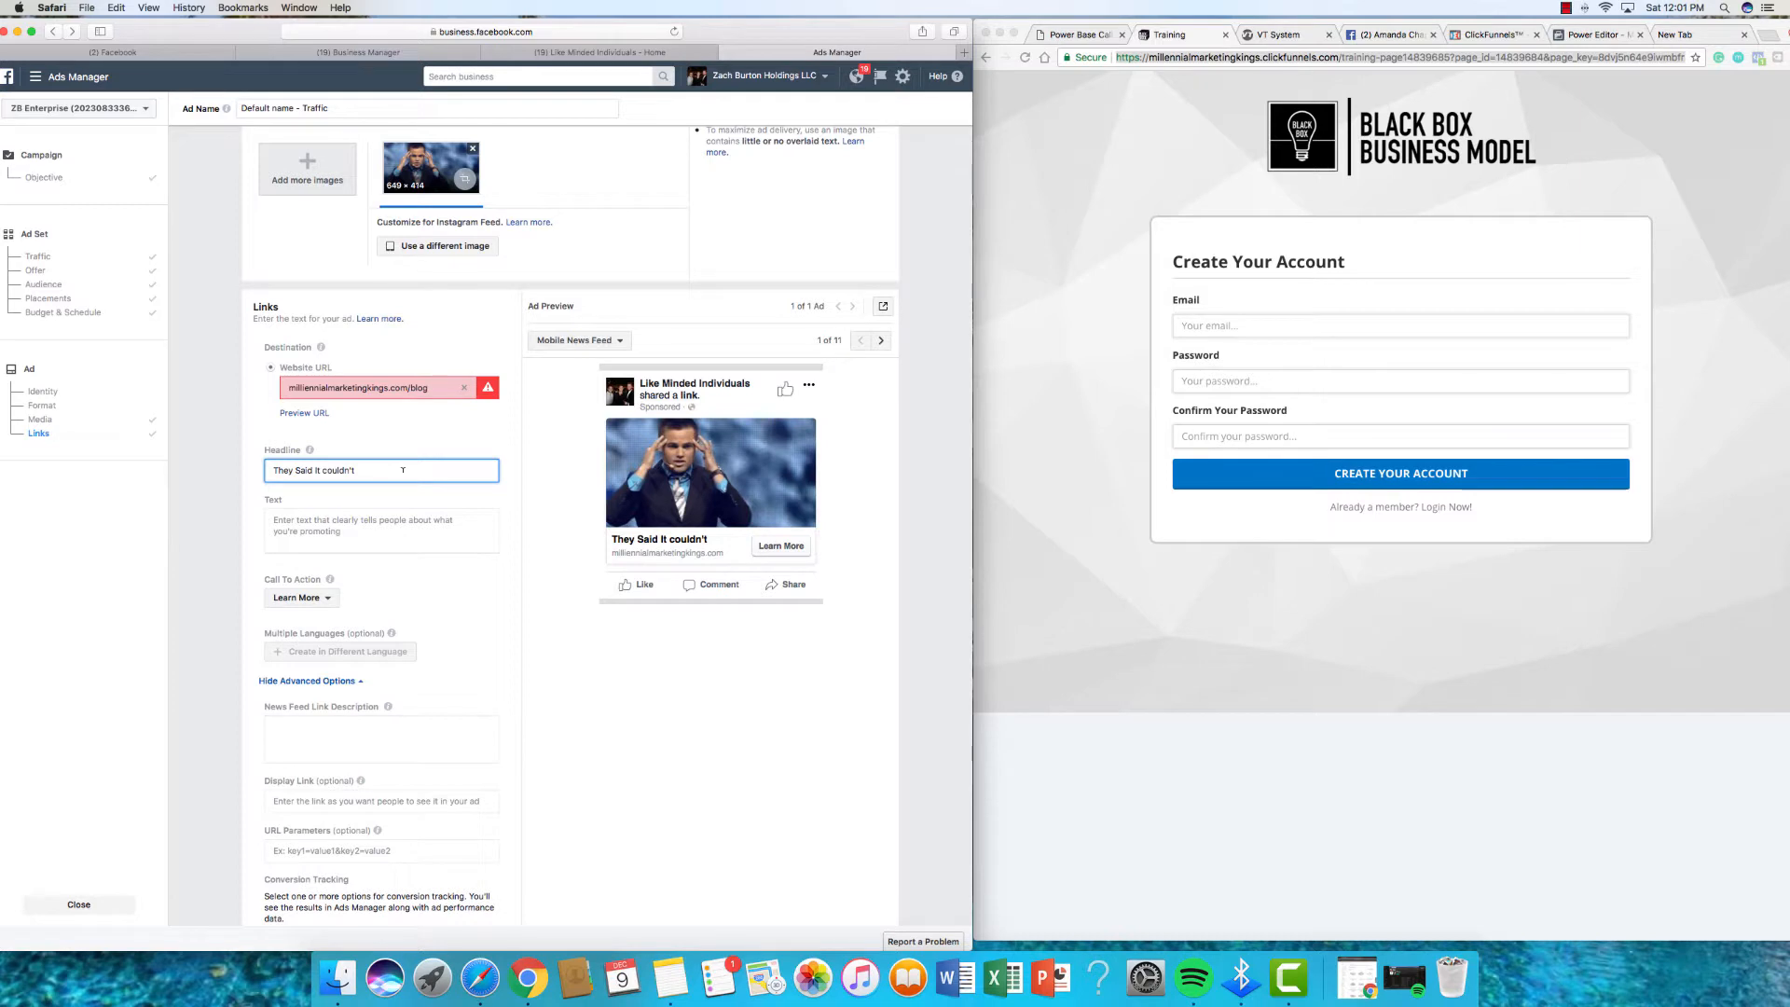
type("Cou")
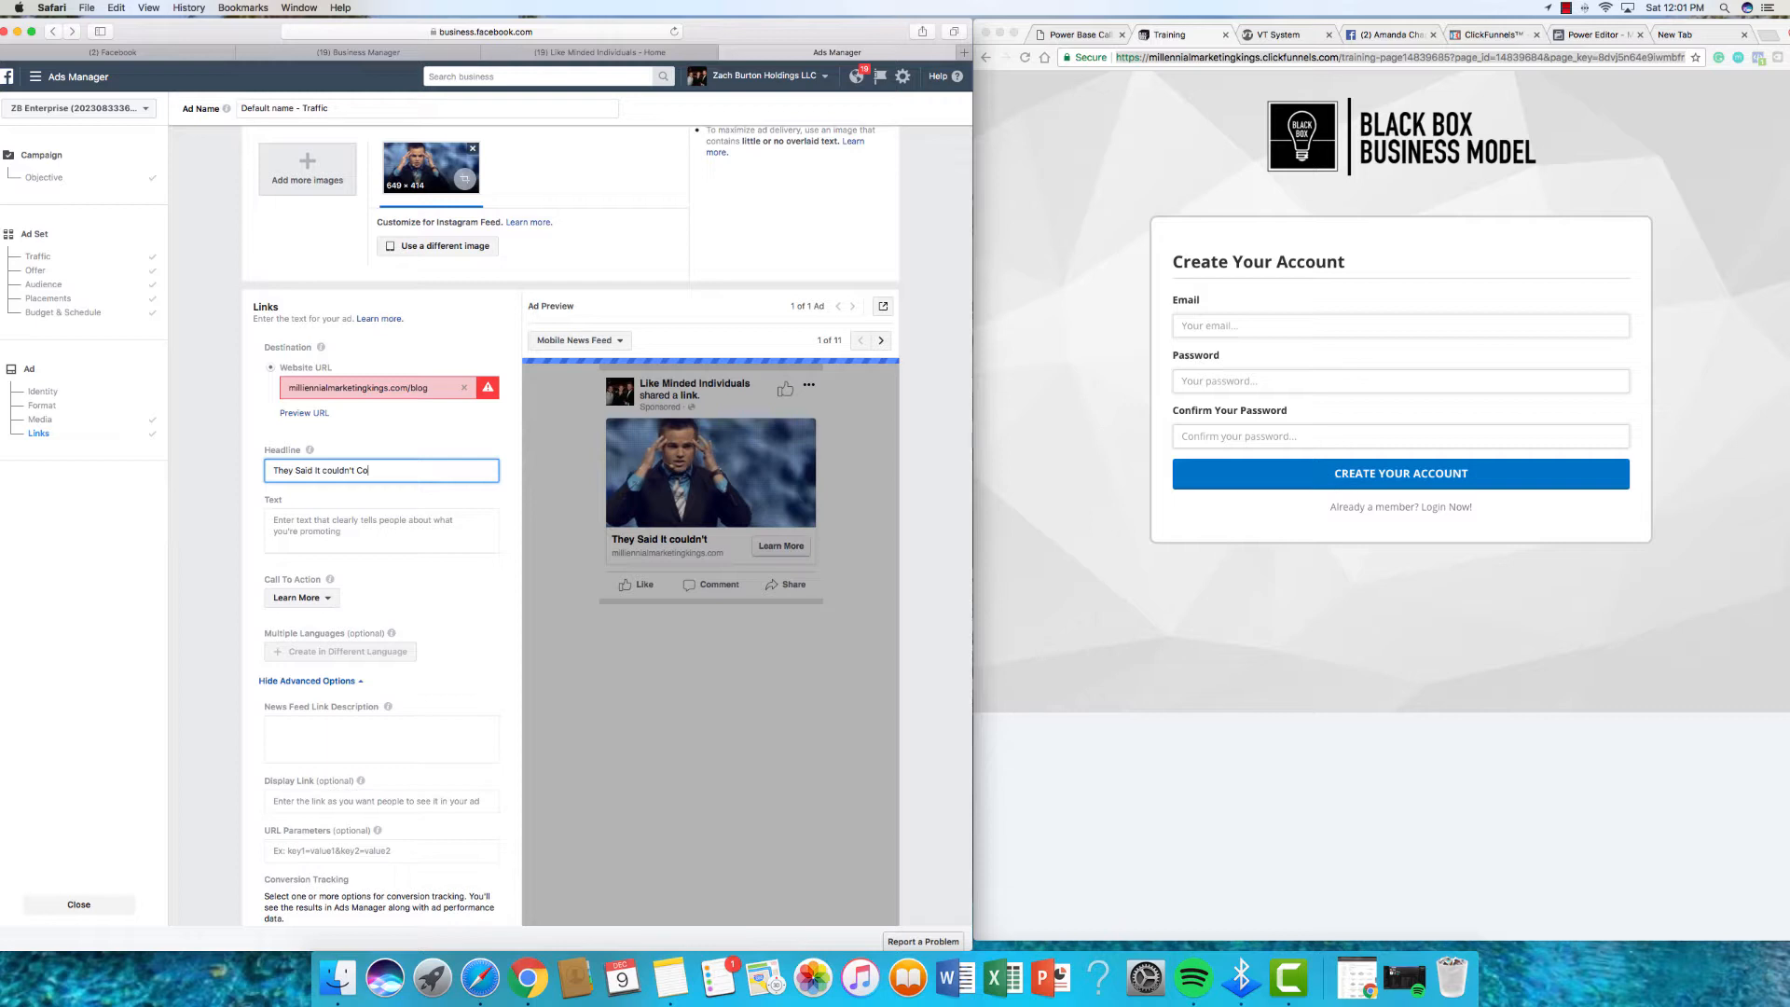
key("BackSpace")
key("BackSpace")
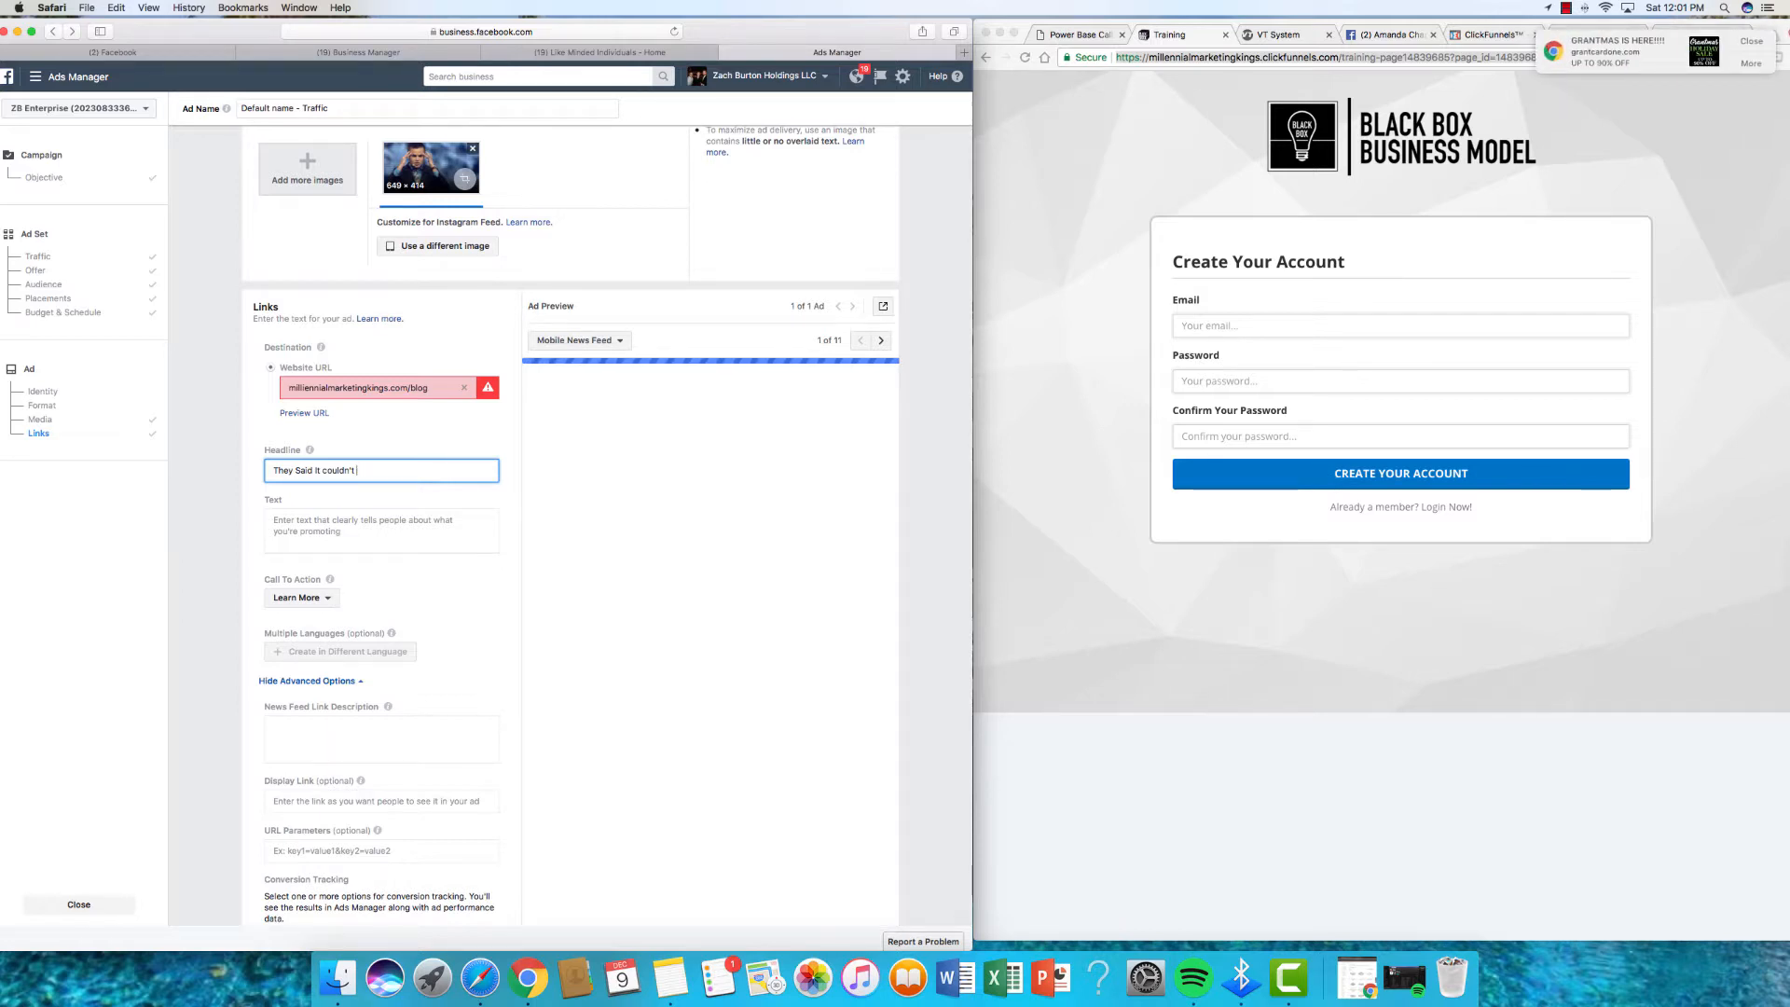
type("be done ... He")
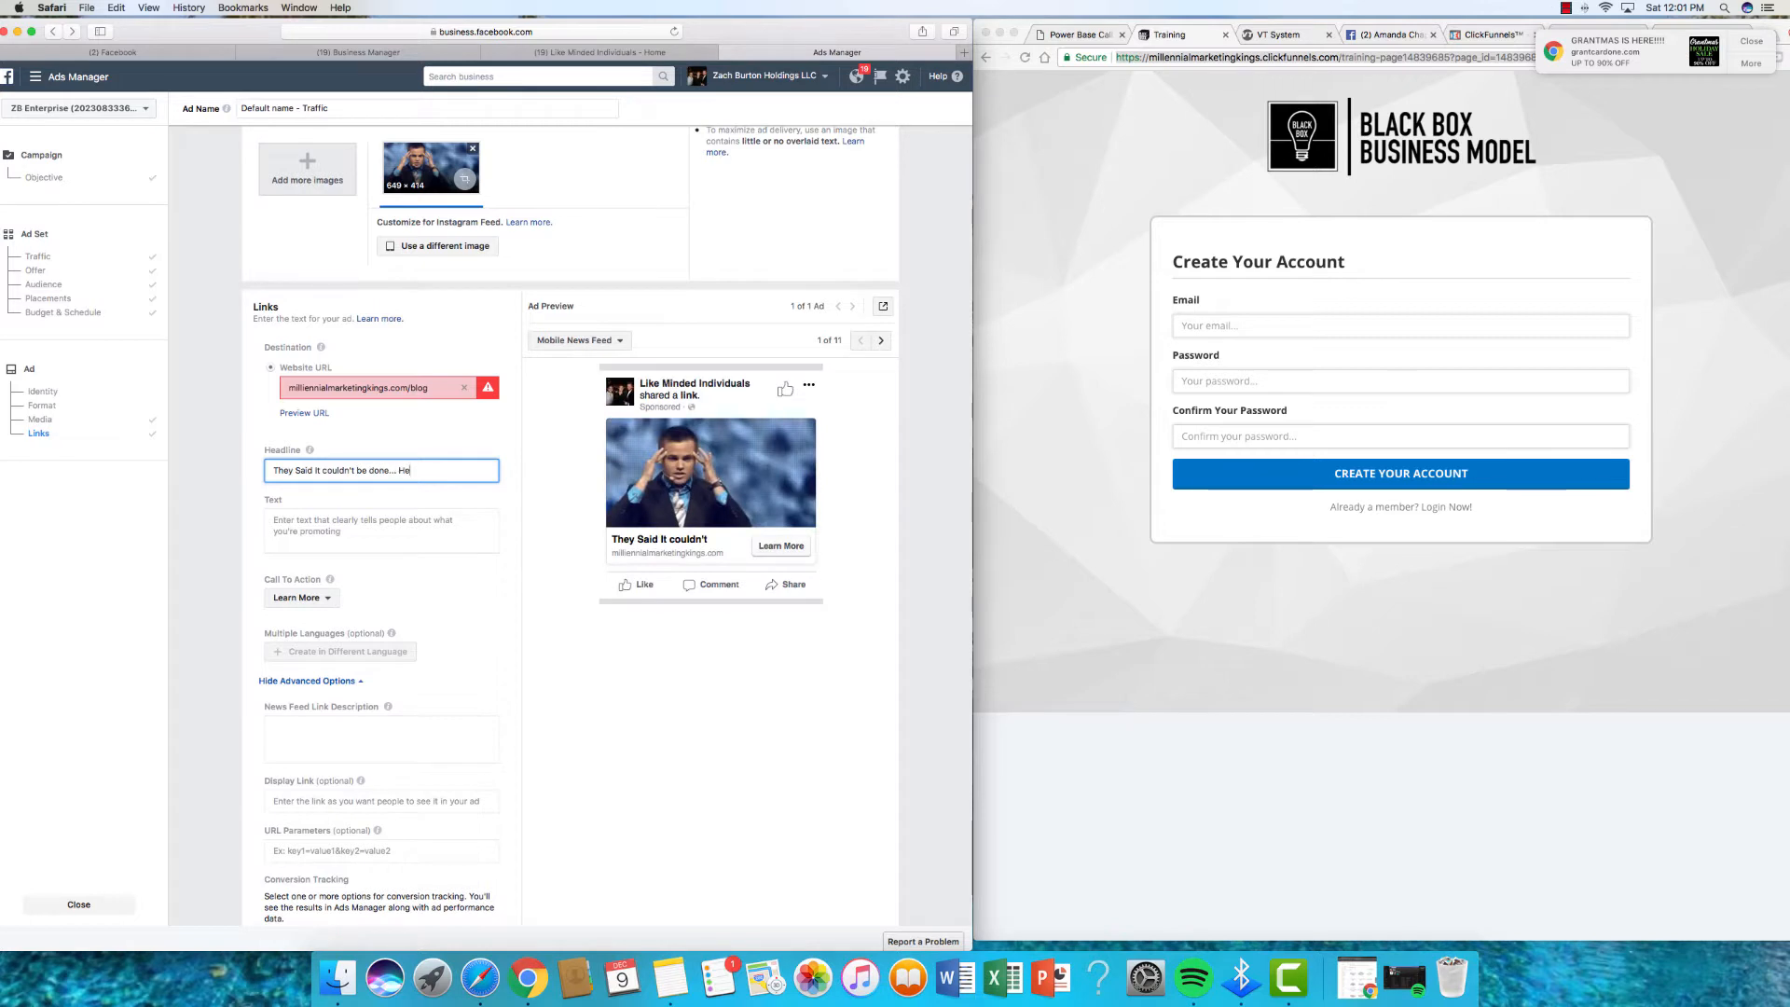
type("re is the proof!")
left_click(405, 537)
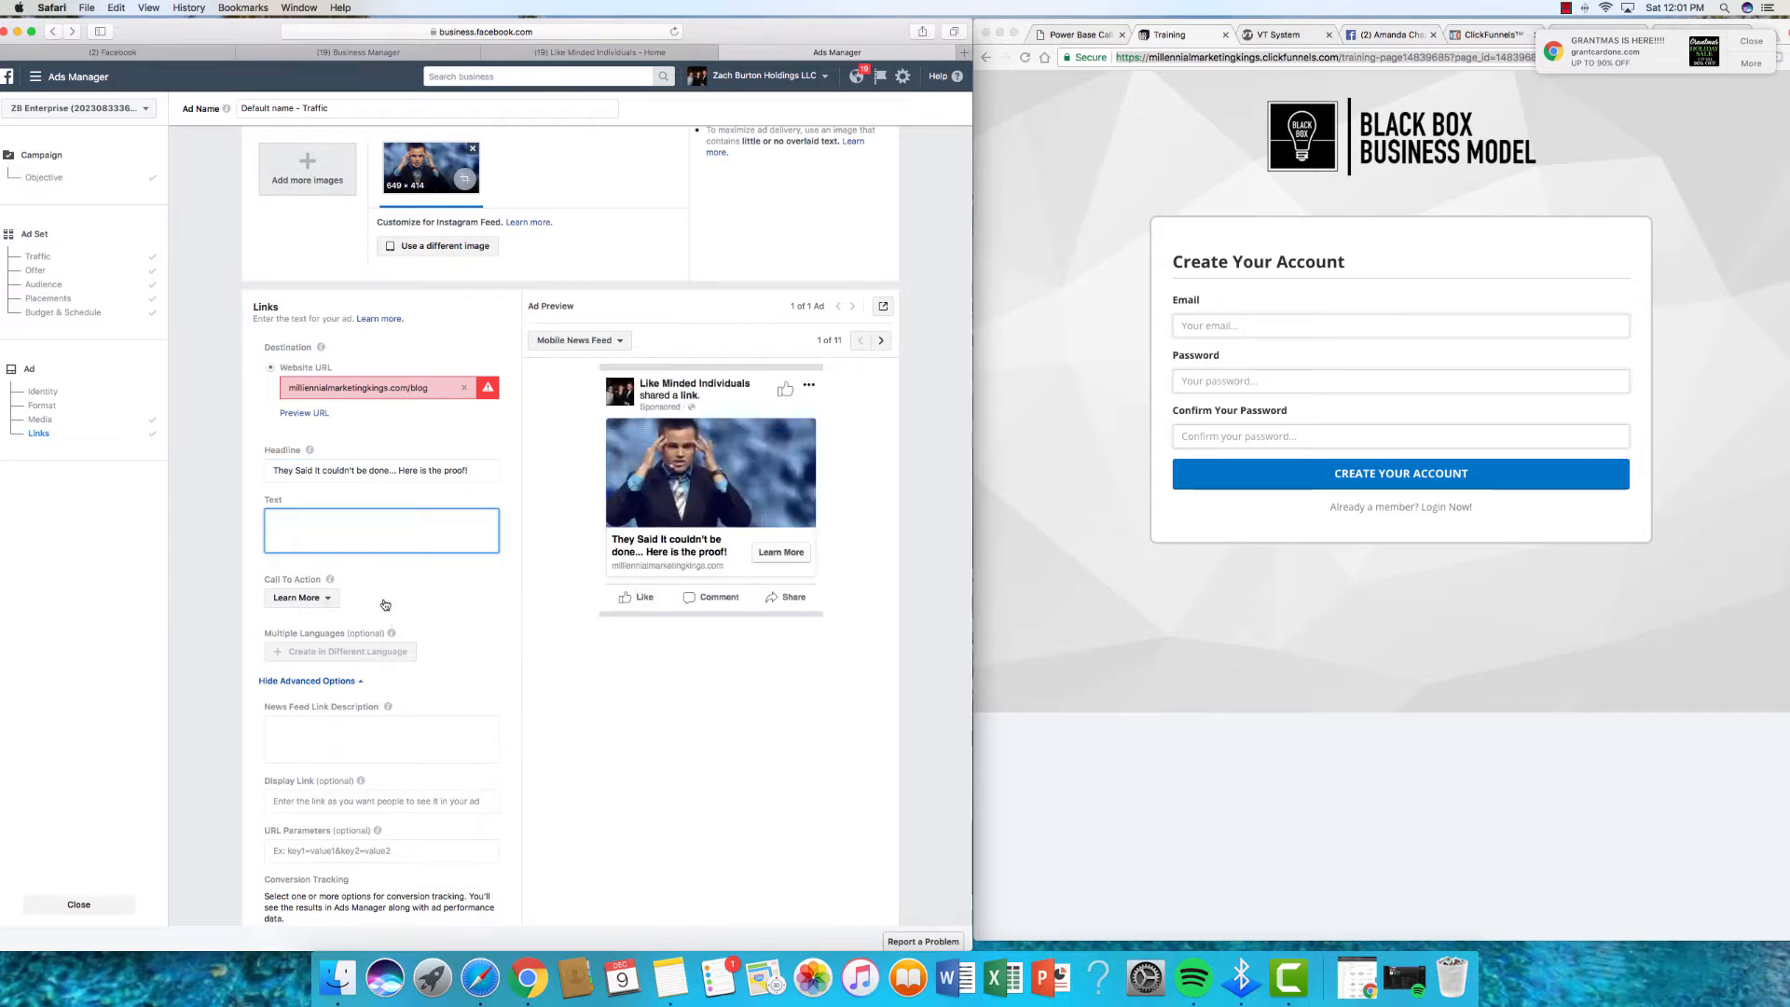
left_click(328, 601)
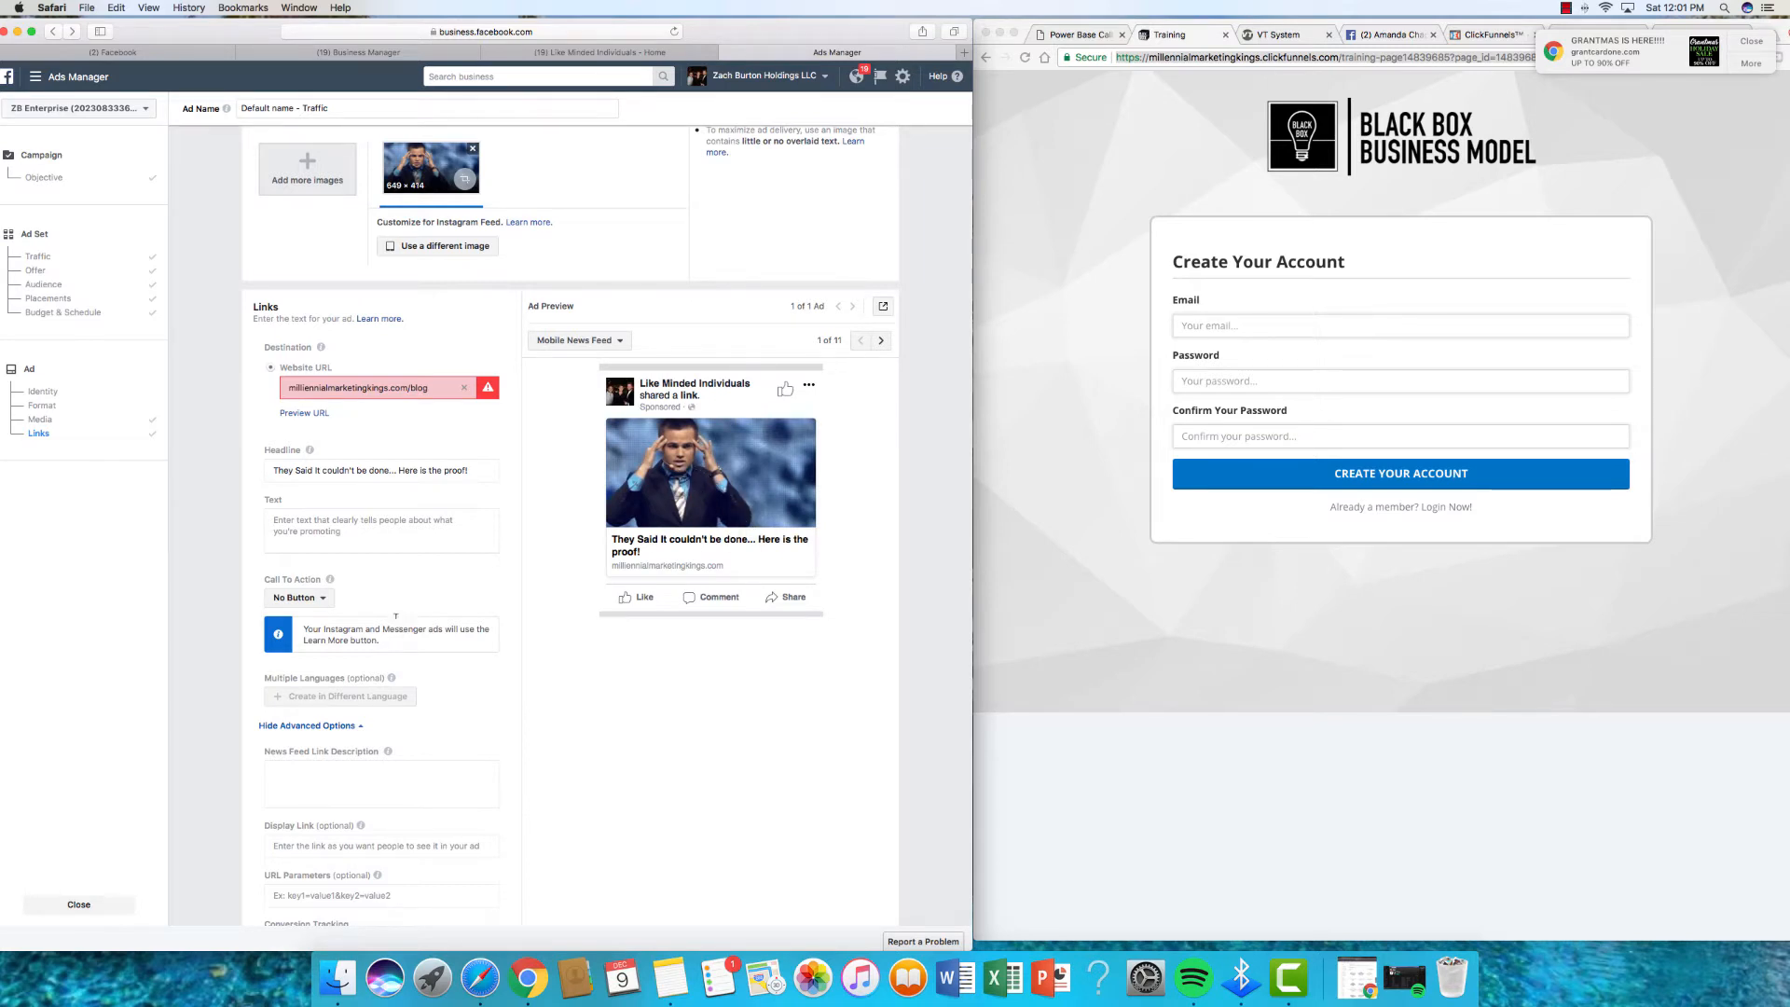
scroll(463, 637, "down", 5)
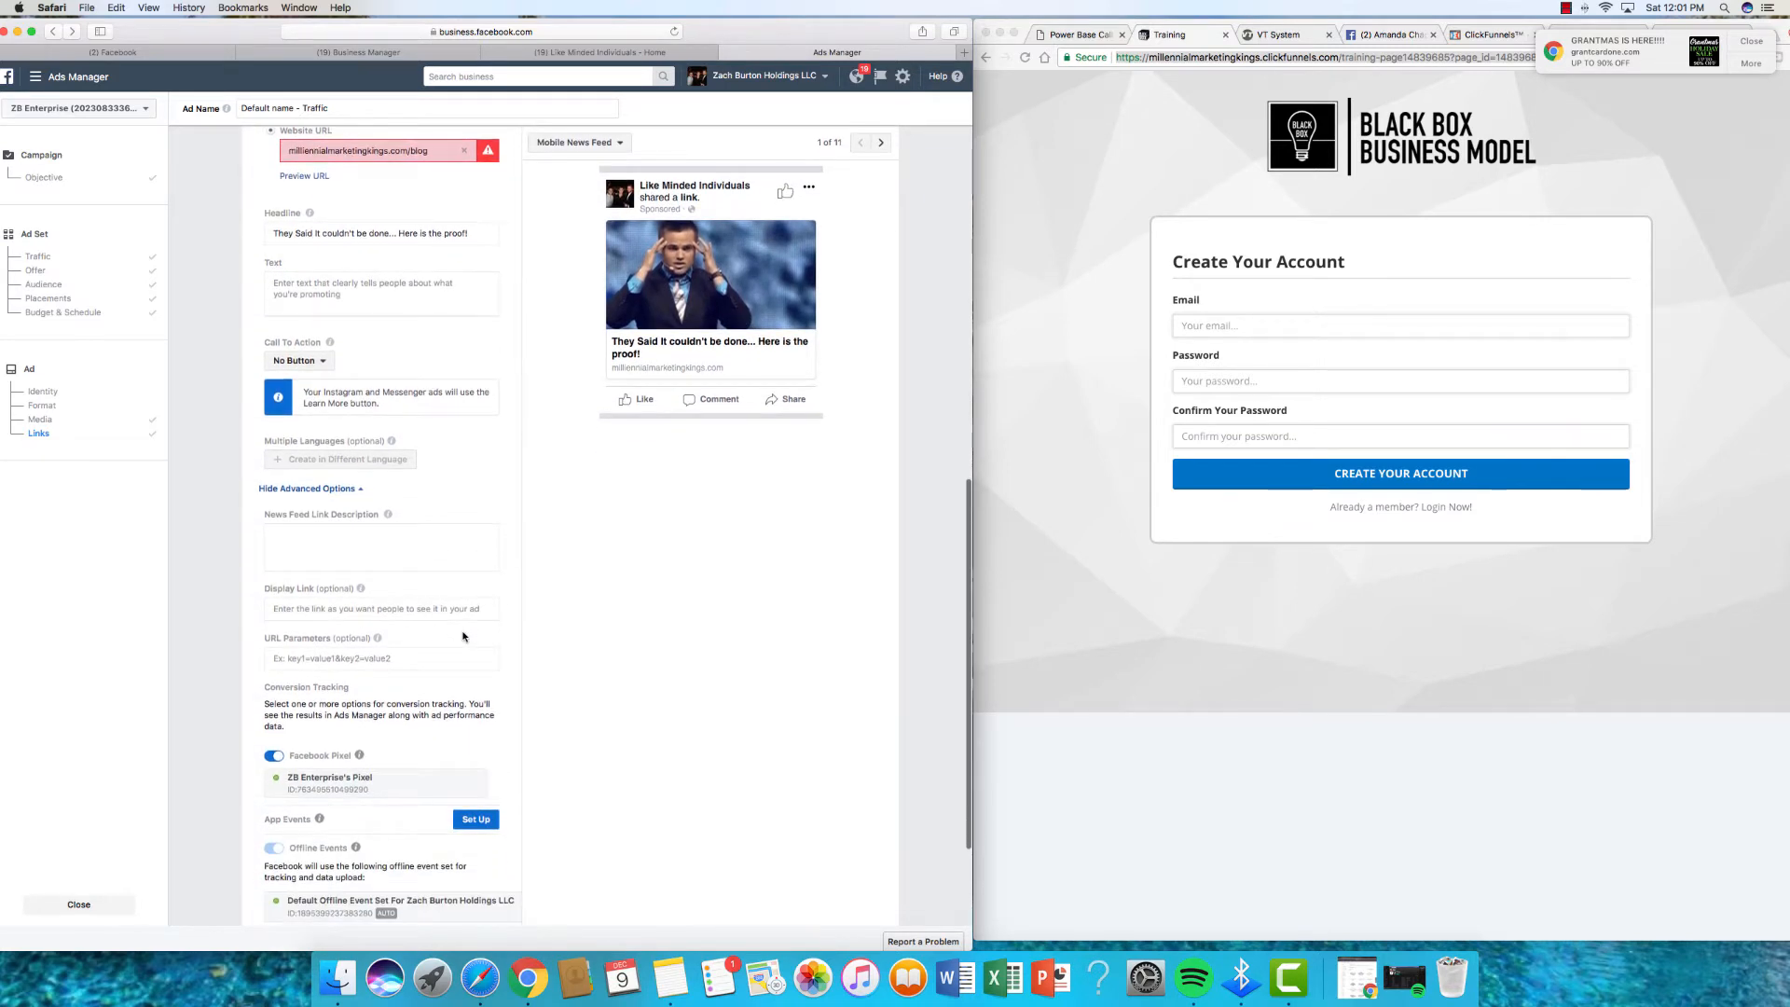
scroll(475, 620, "down", 2)
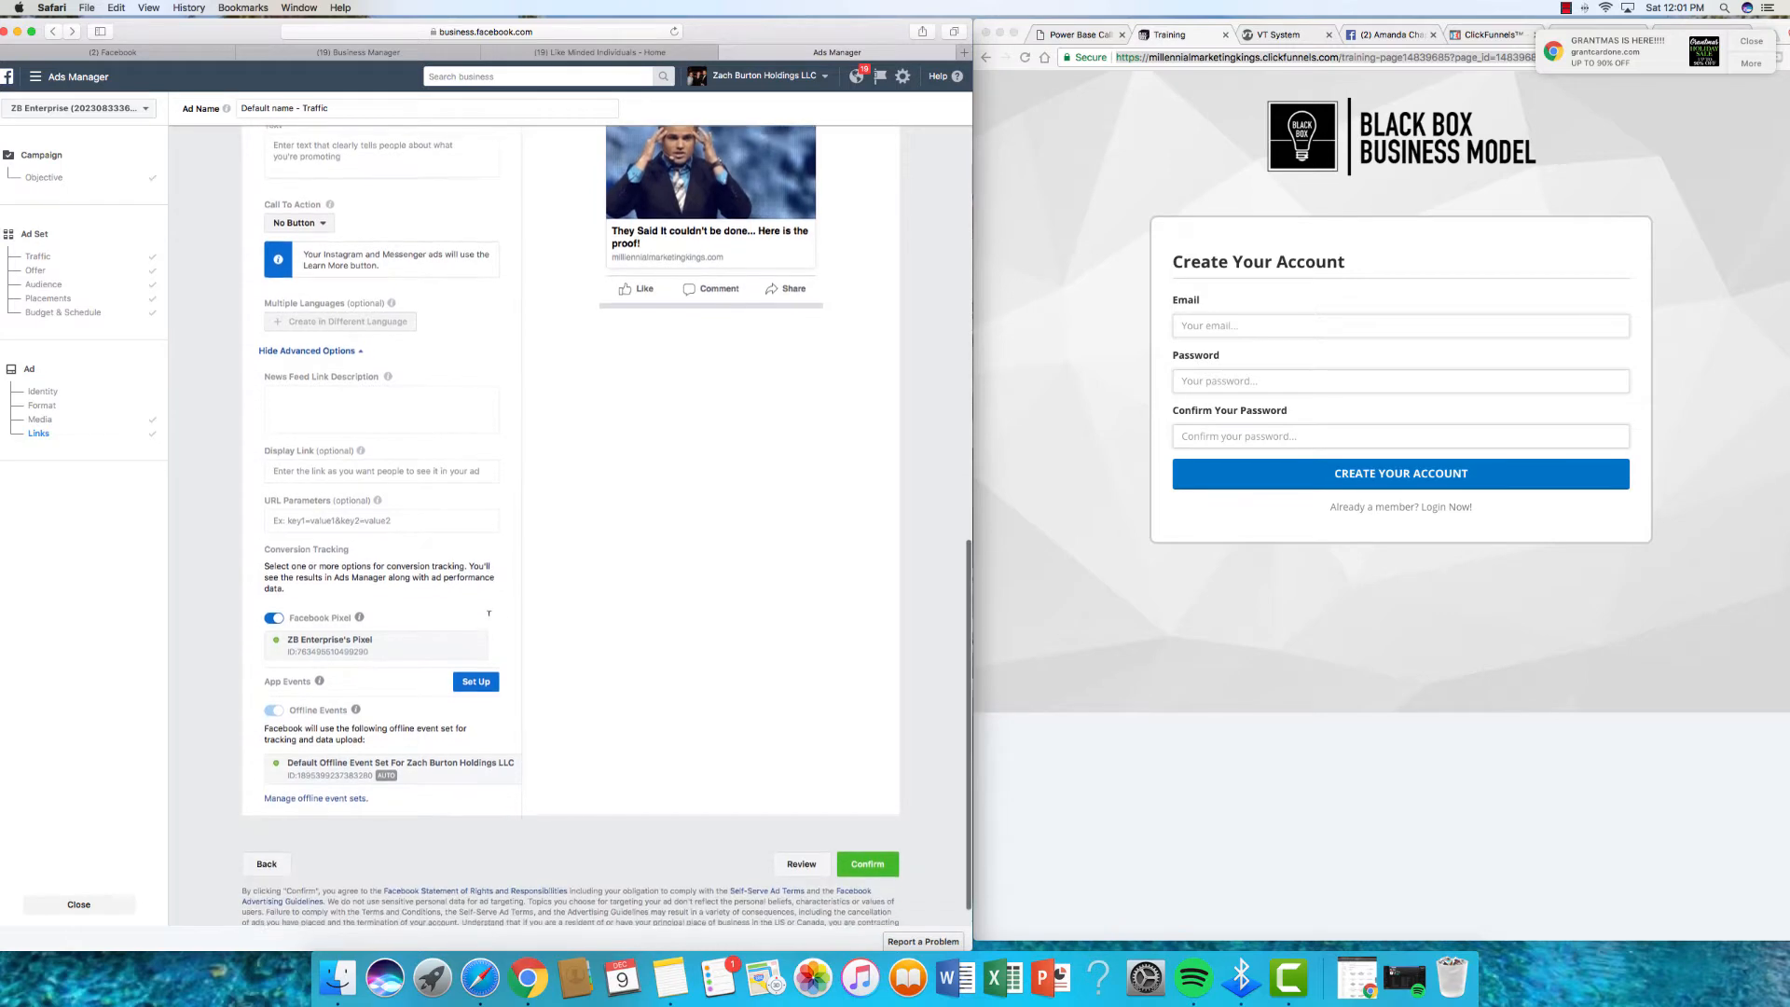
scroll(498, 613, "up", 10)
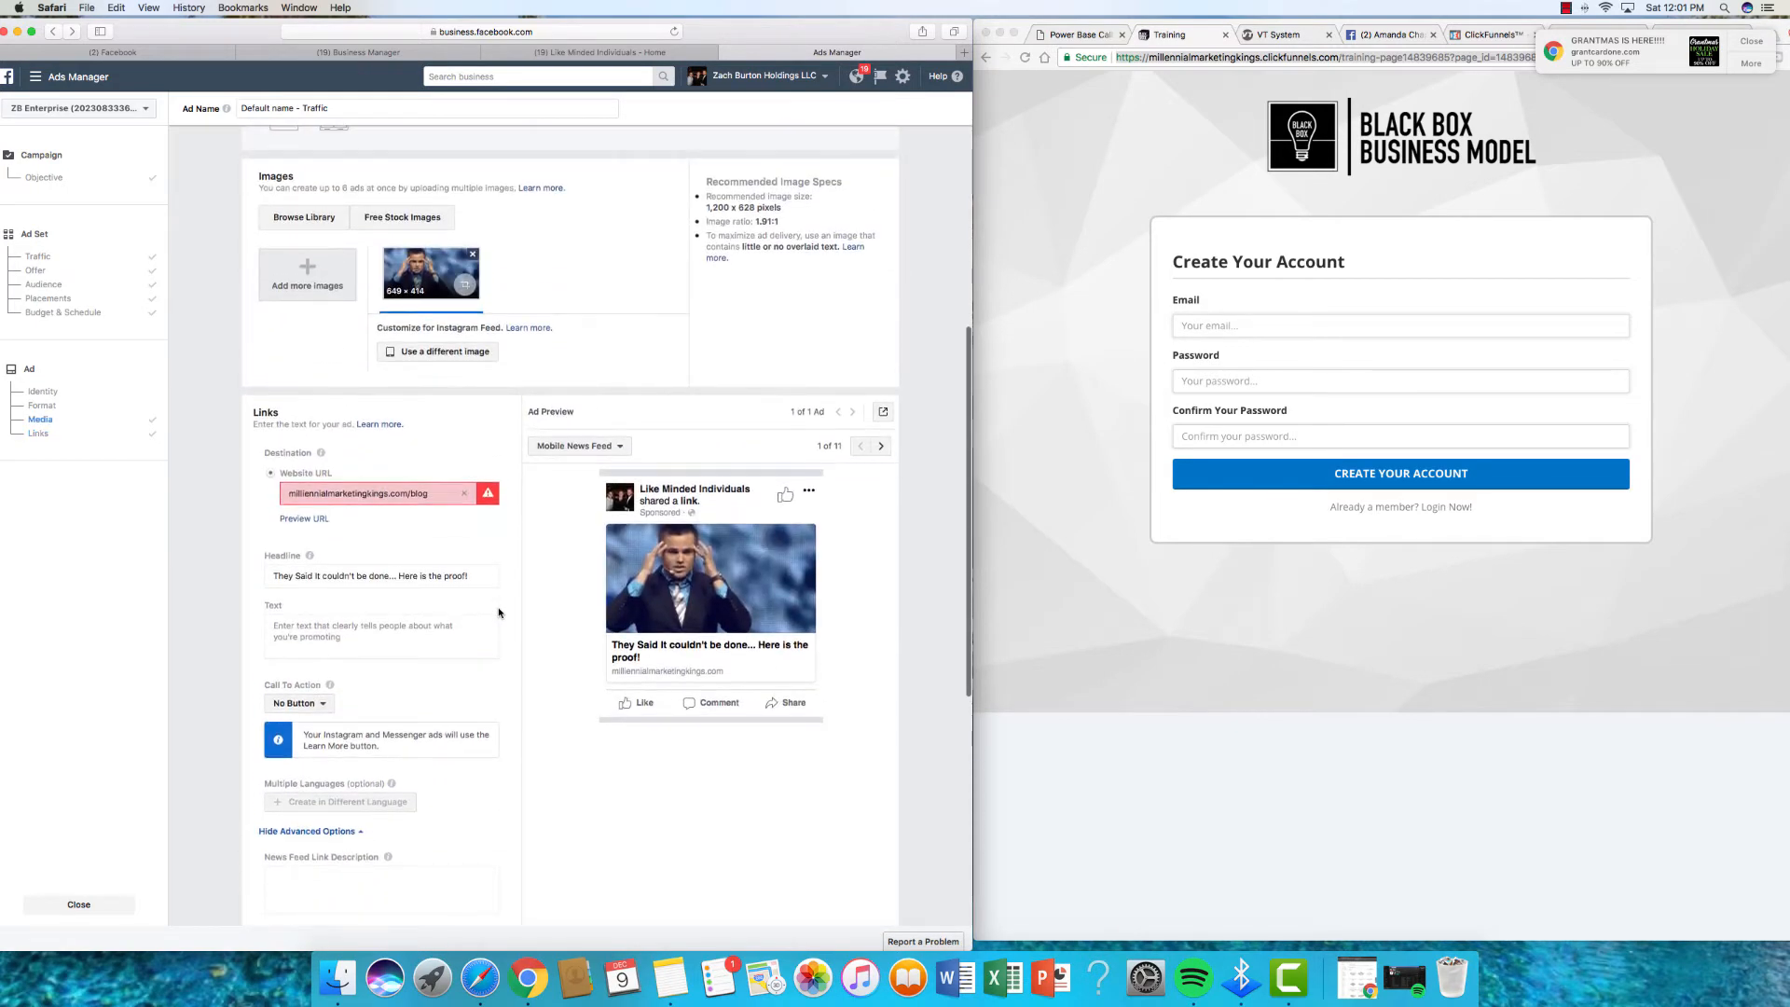
scroll(466, 602, "down", 4)
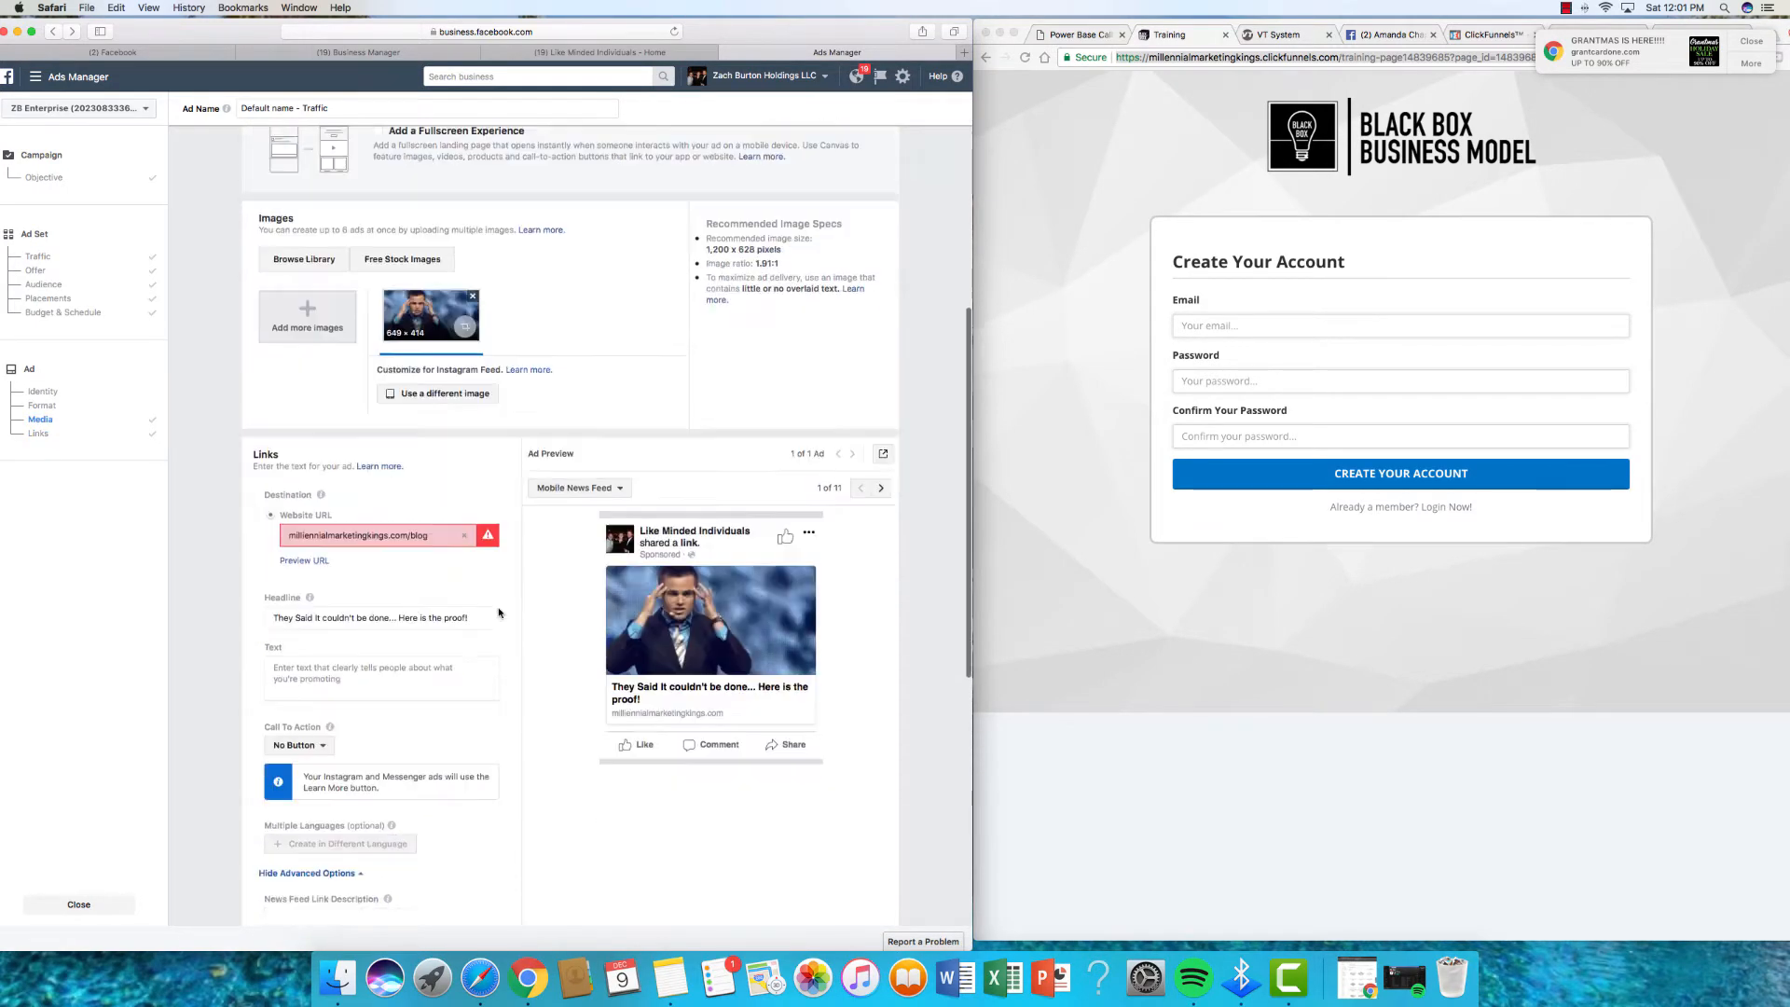
scroll(463, 600, "down", 5)
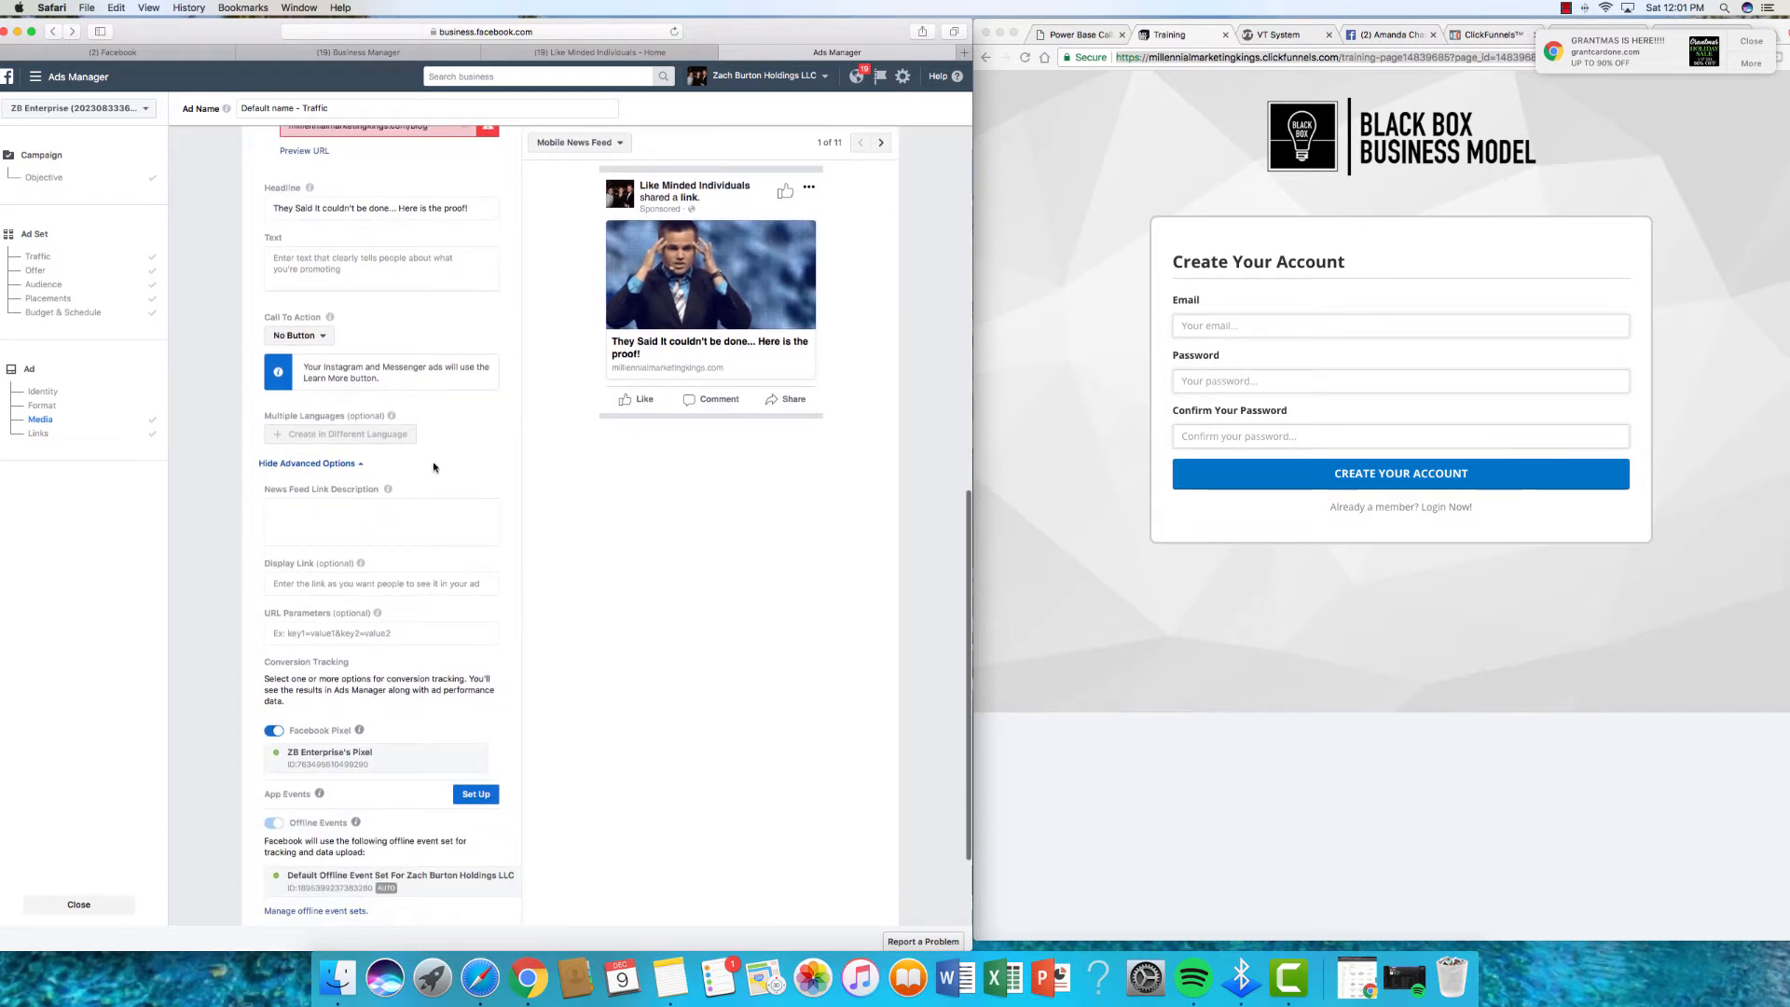
scroll(420, 440, "down", 1)
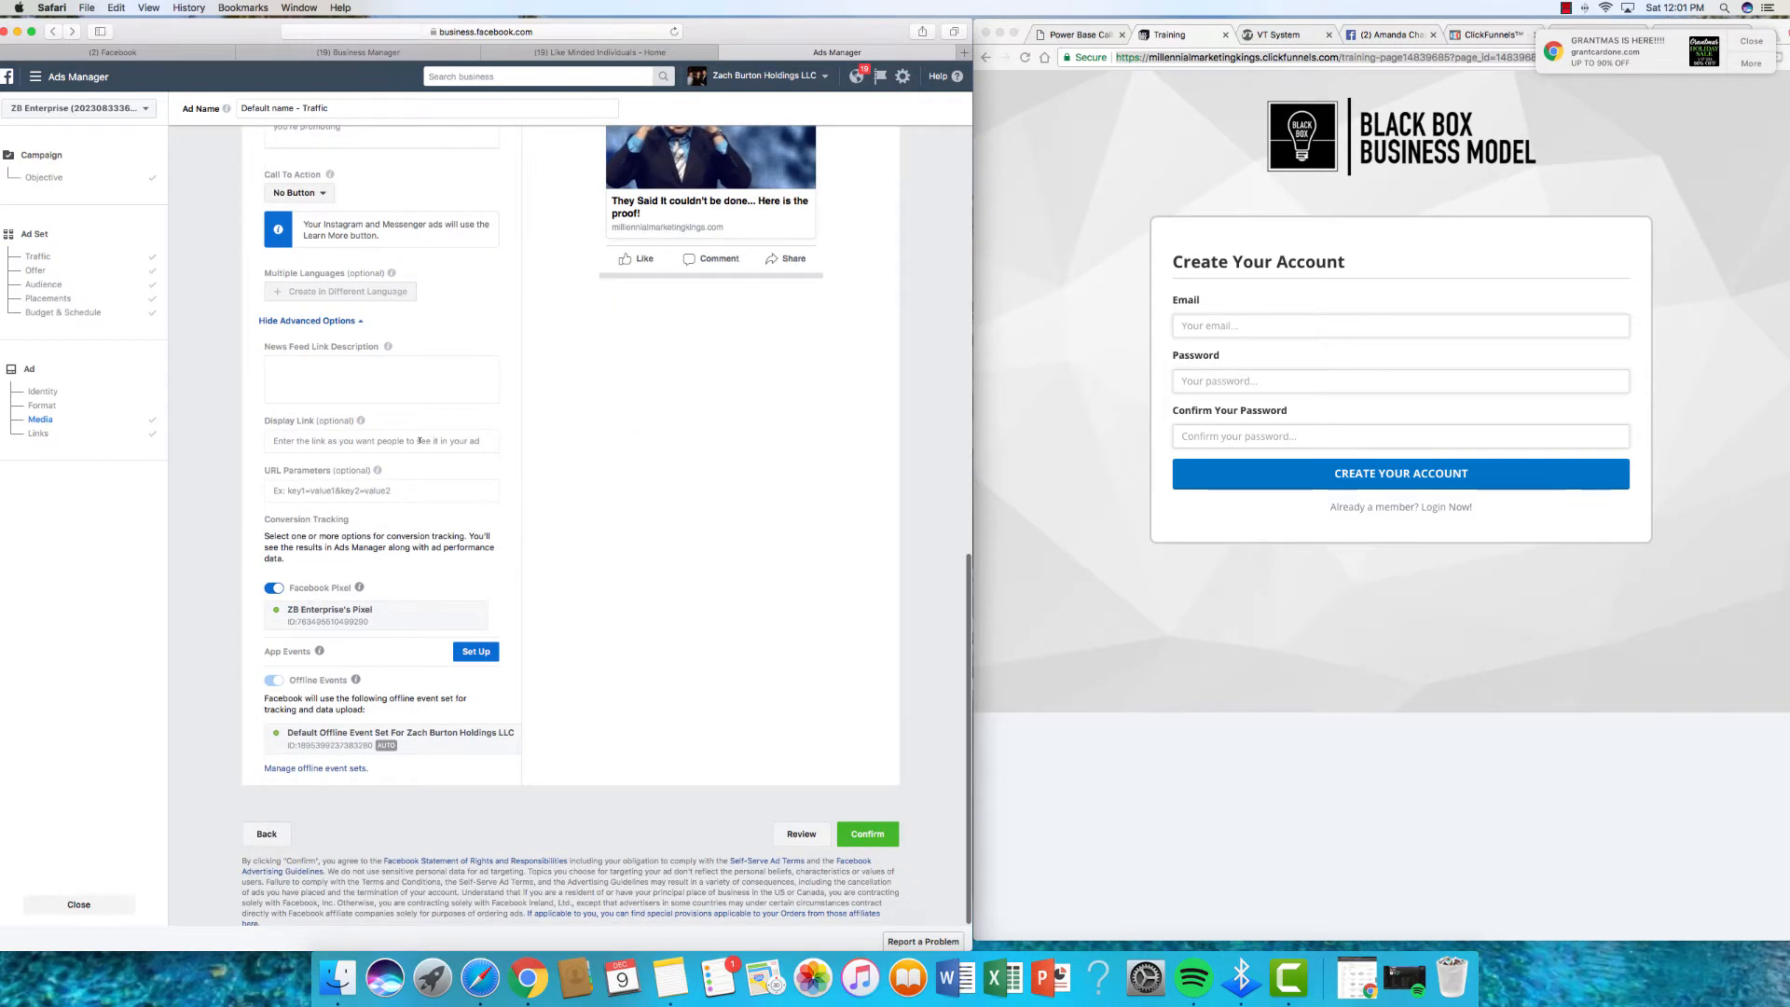
scroll(419, 440, "down", 1)
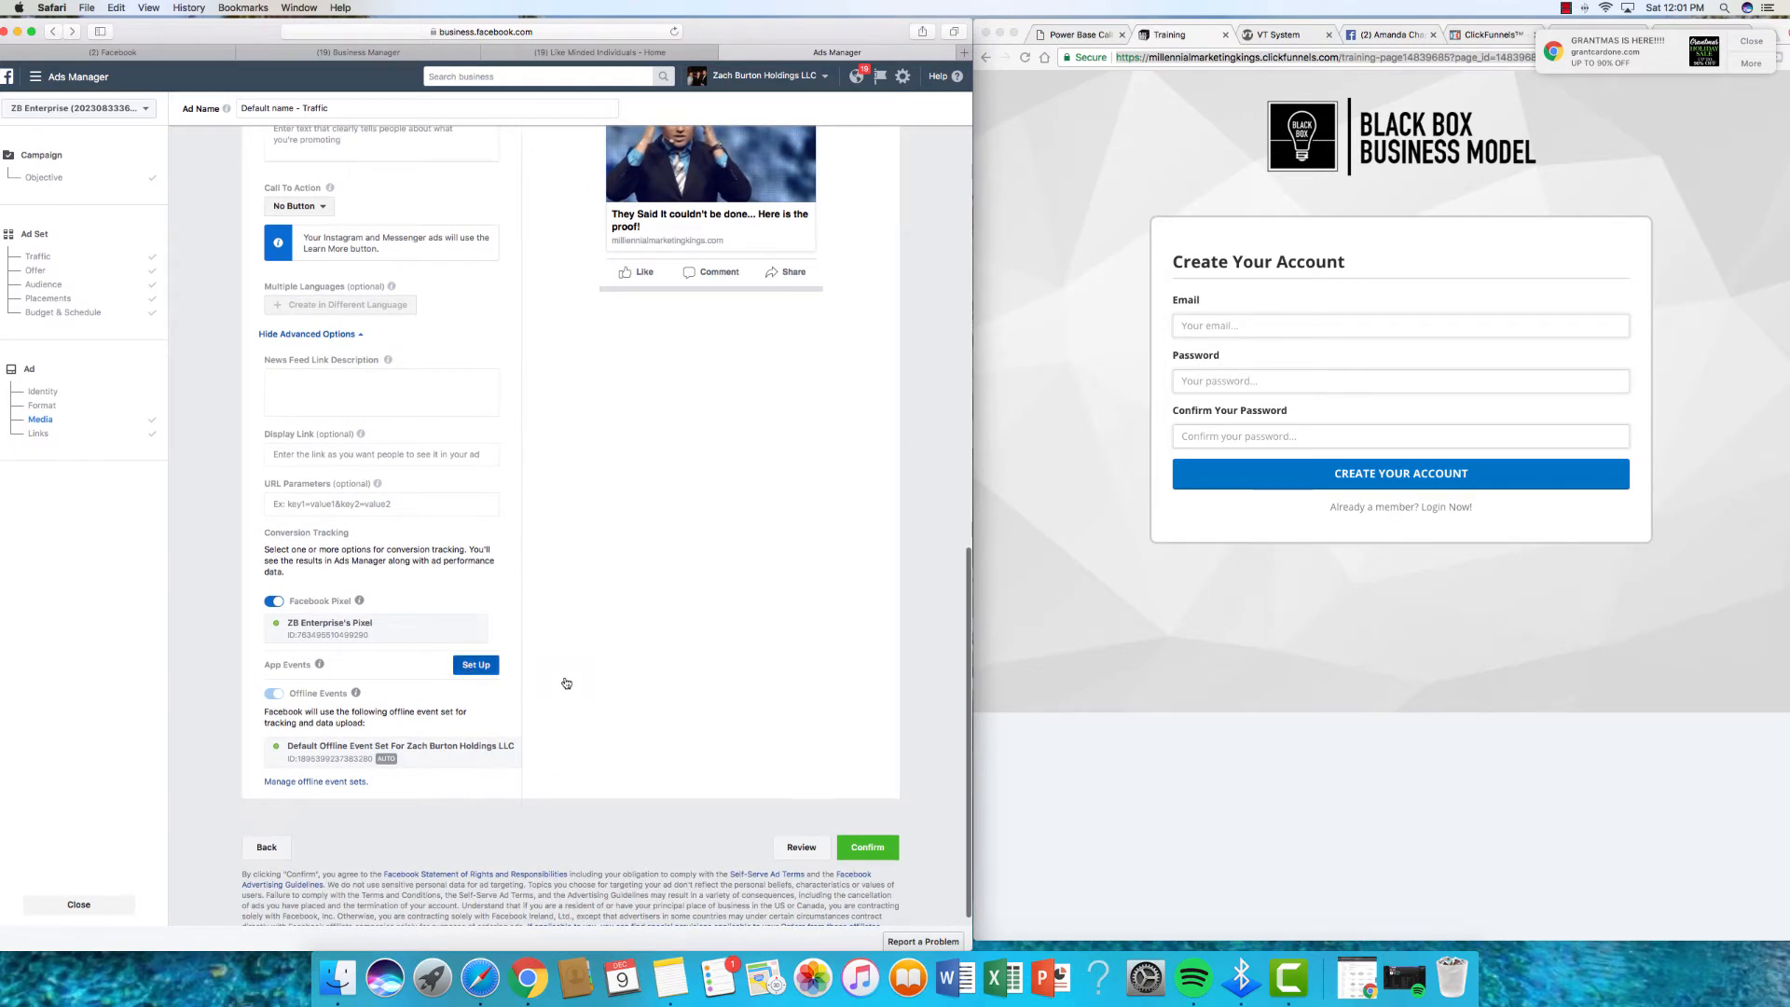
scroll(564, 676, "up", 10)
scroll(567, 673, "up", 3)
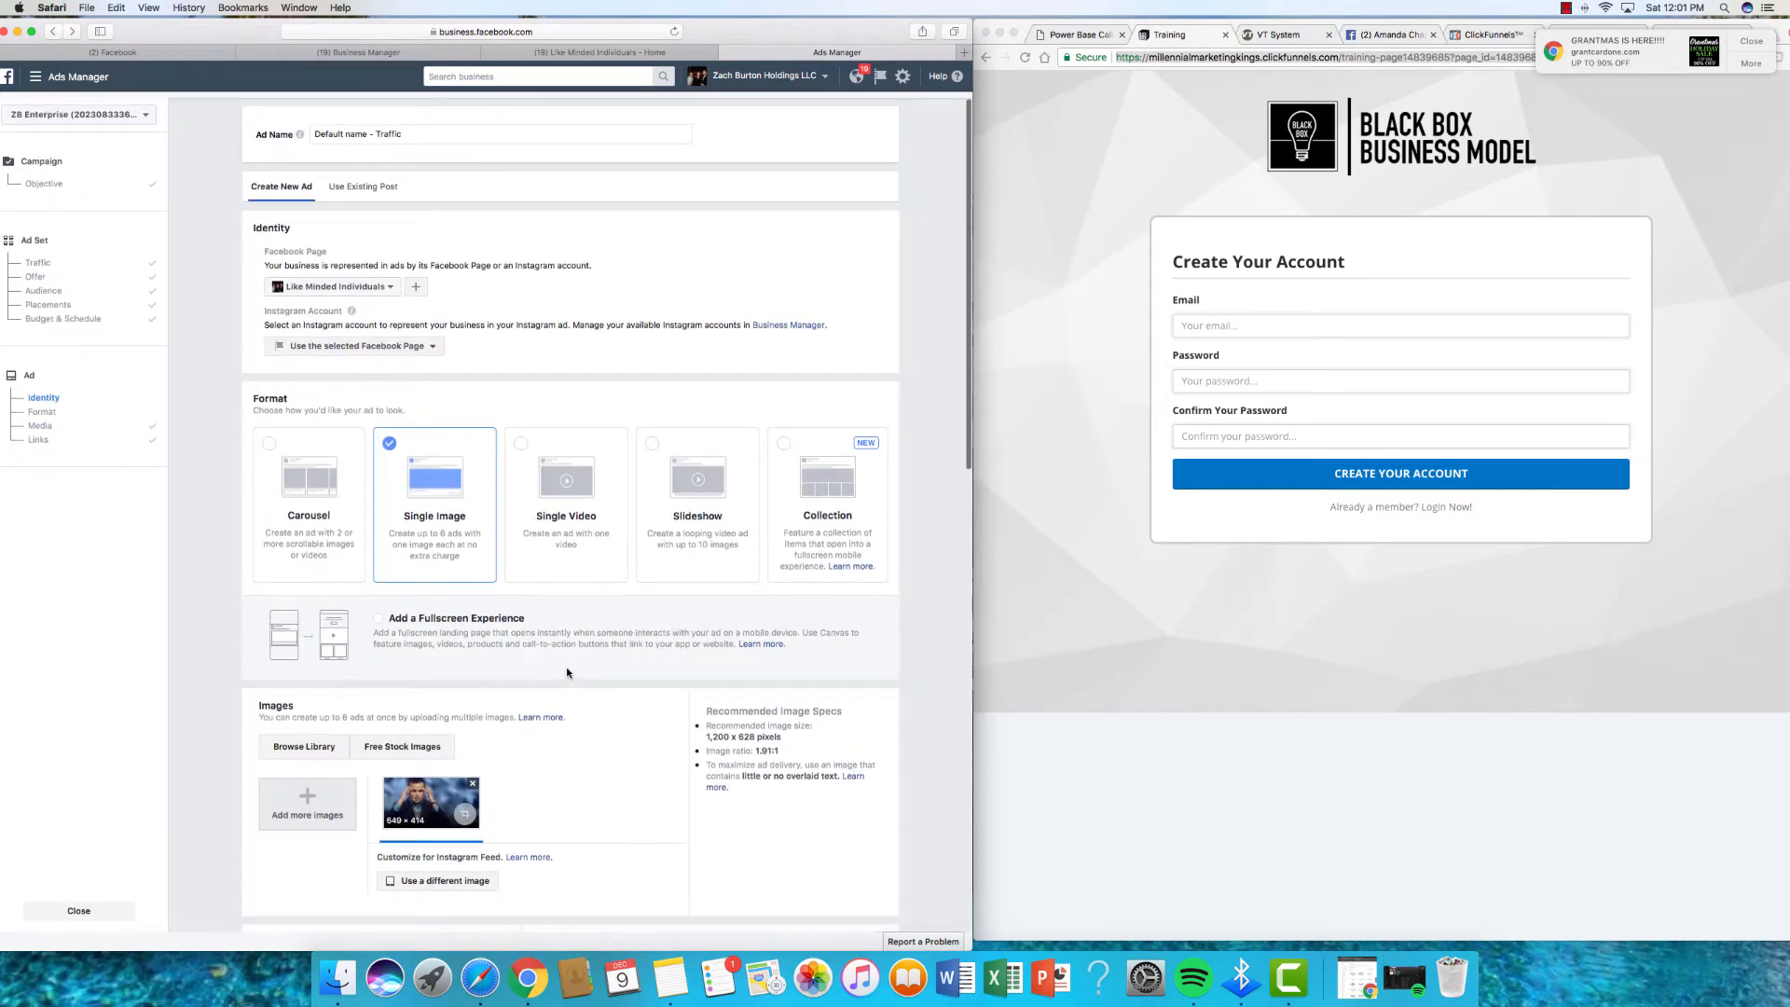
scroll(567, 672, "down", 10)
scroll(523, 697, "down", 3)
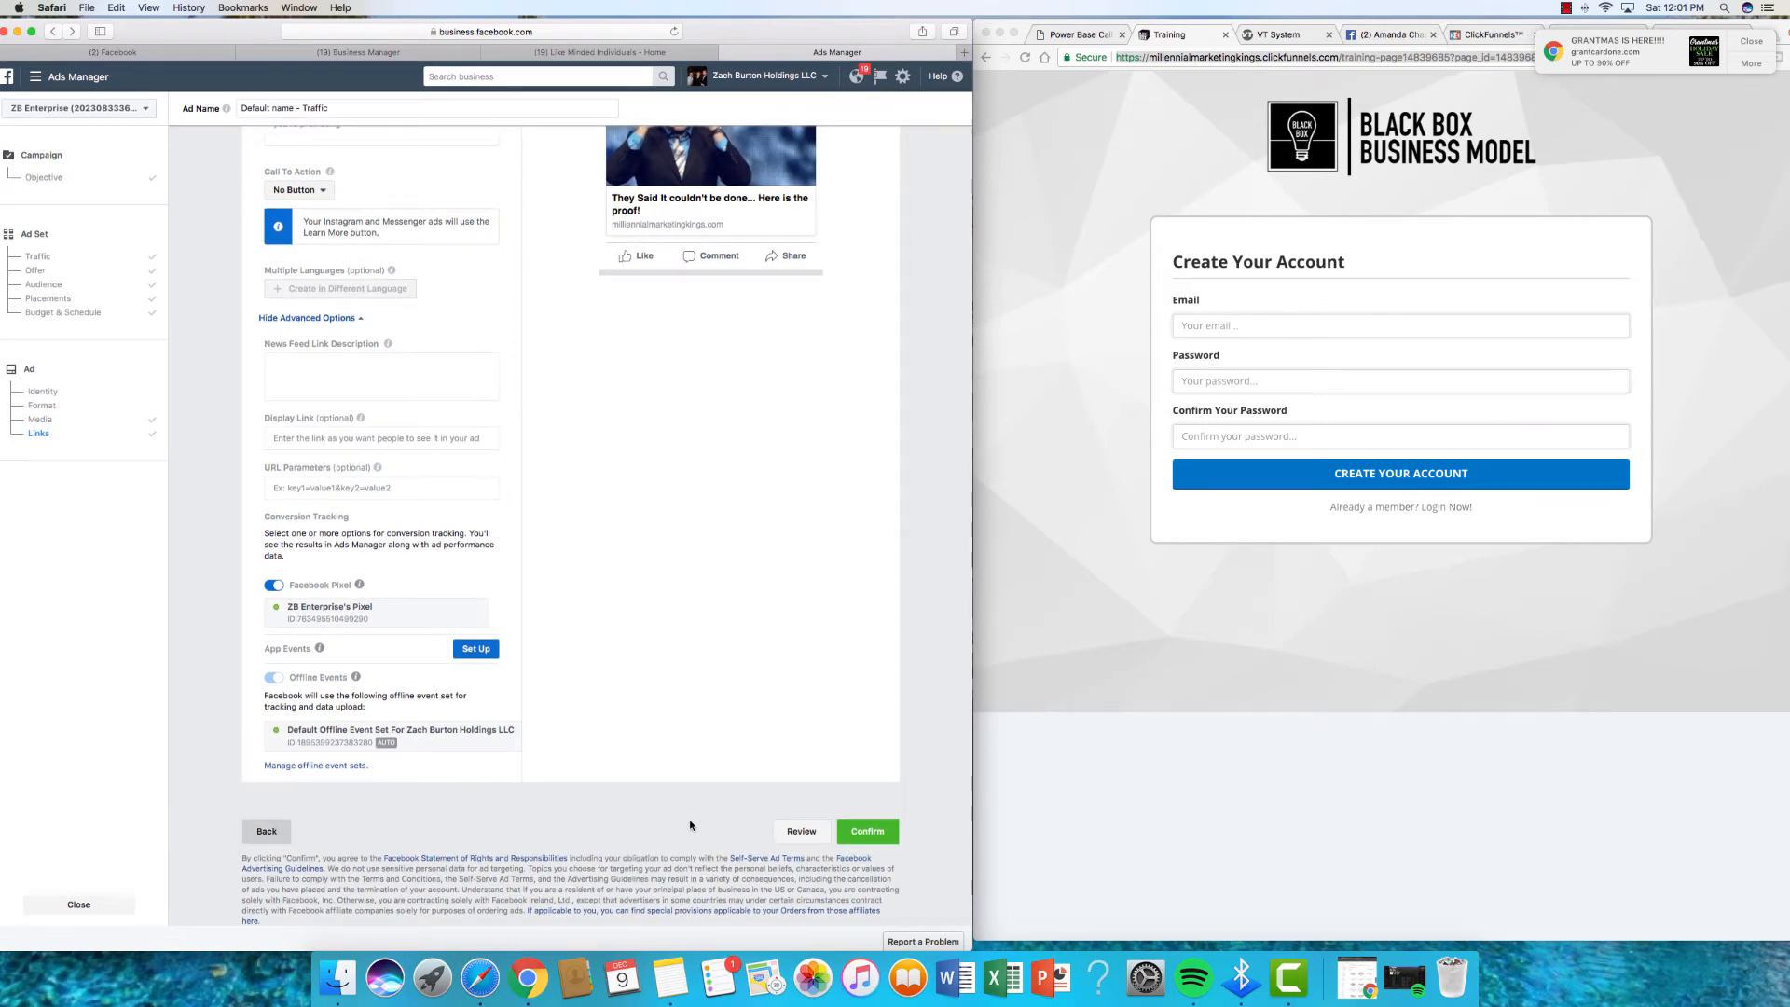
scroll(445, 633, "down", 12)
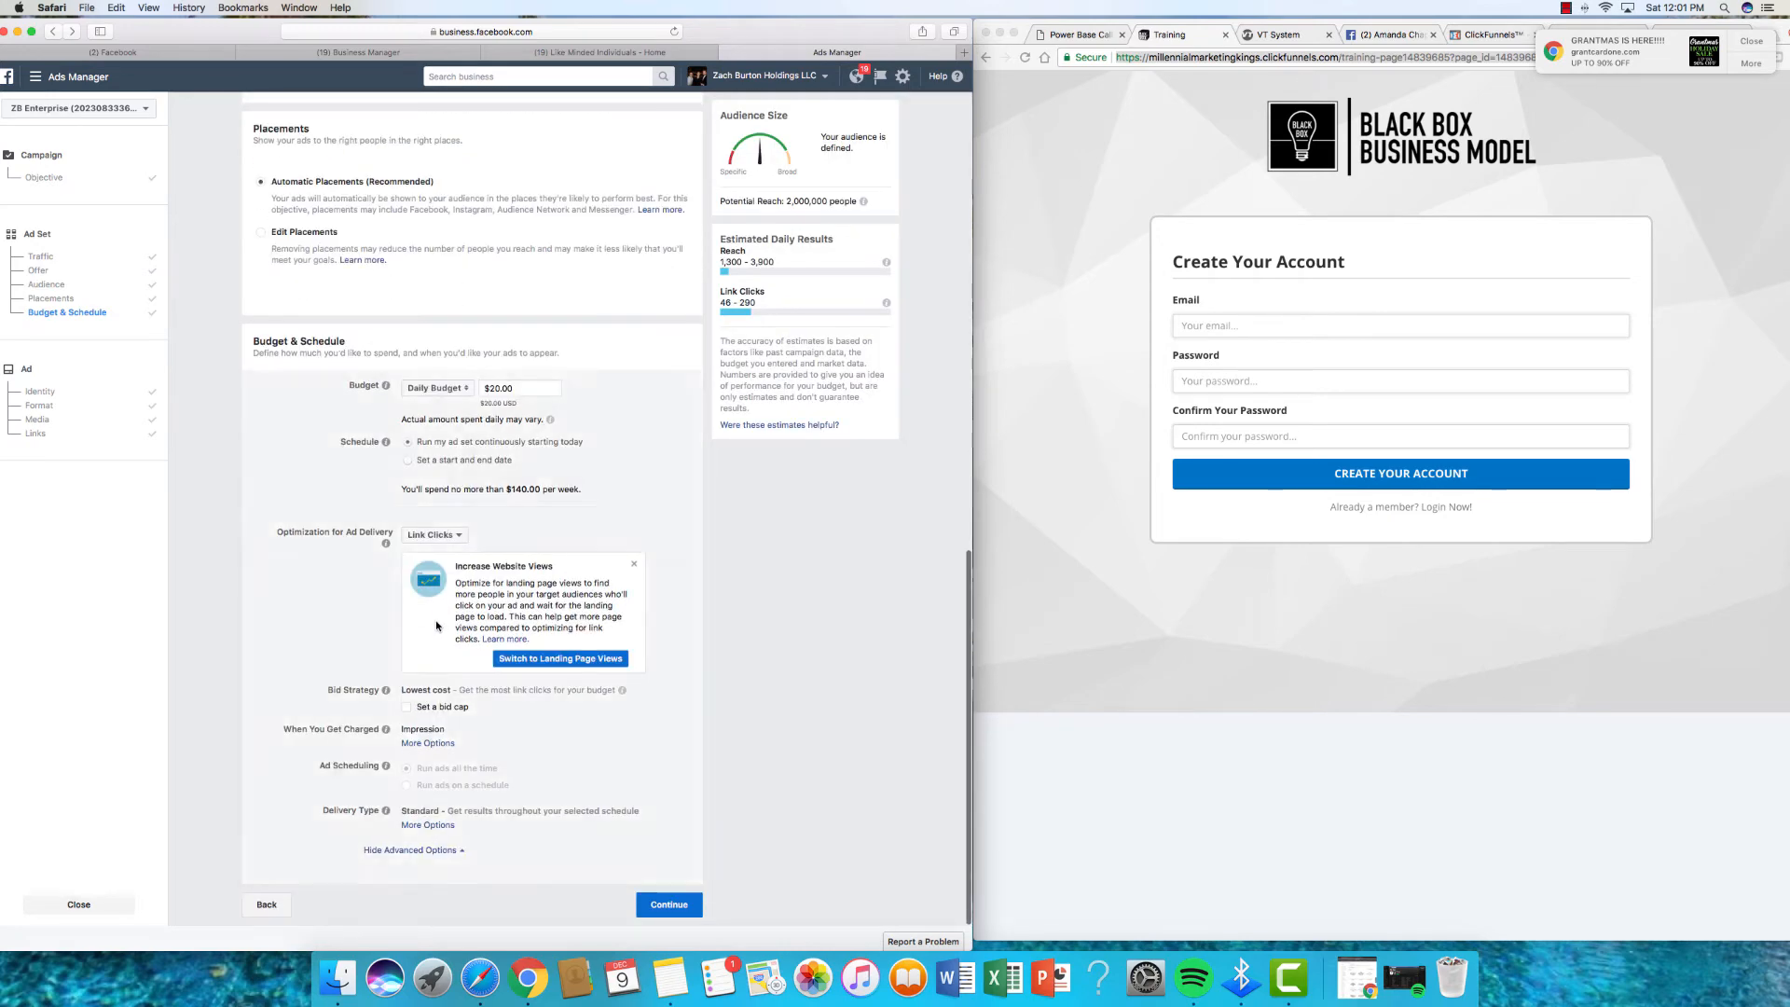
scroll(436, 626, "up", 10)
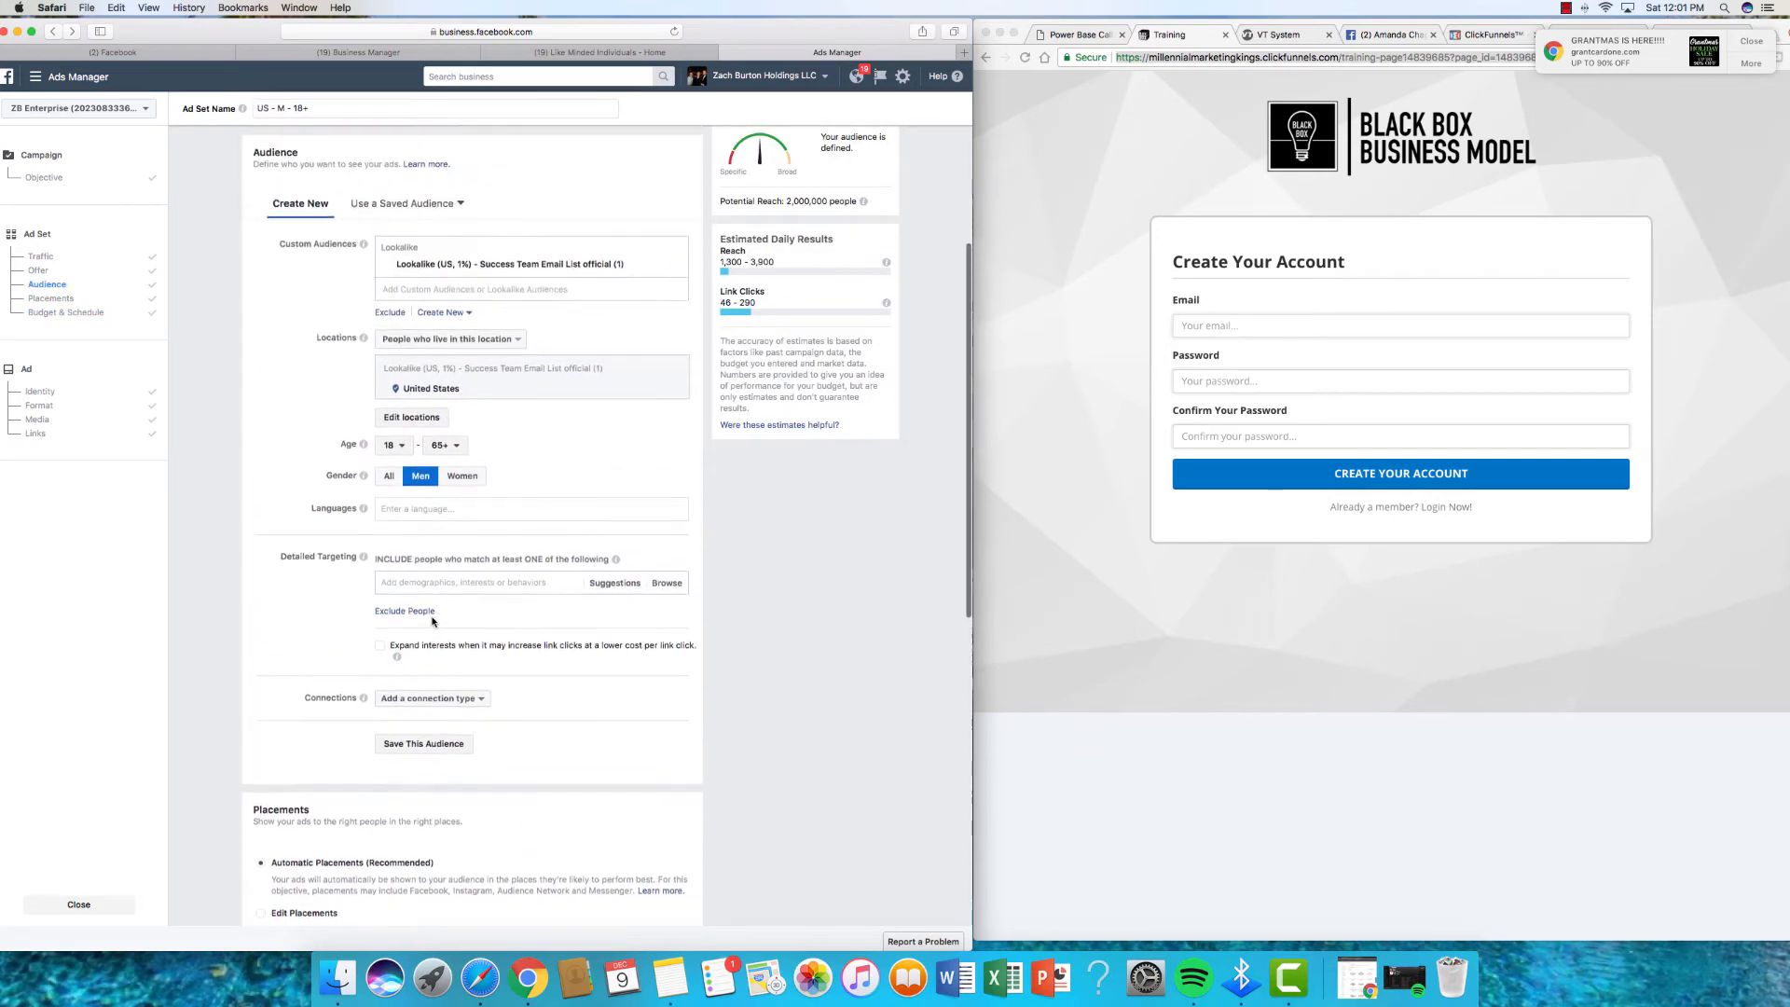
scroll(432, 622, "up", 5)
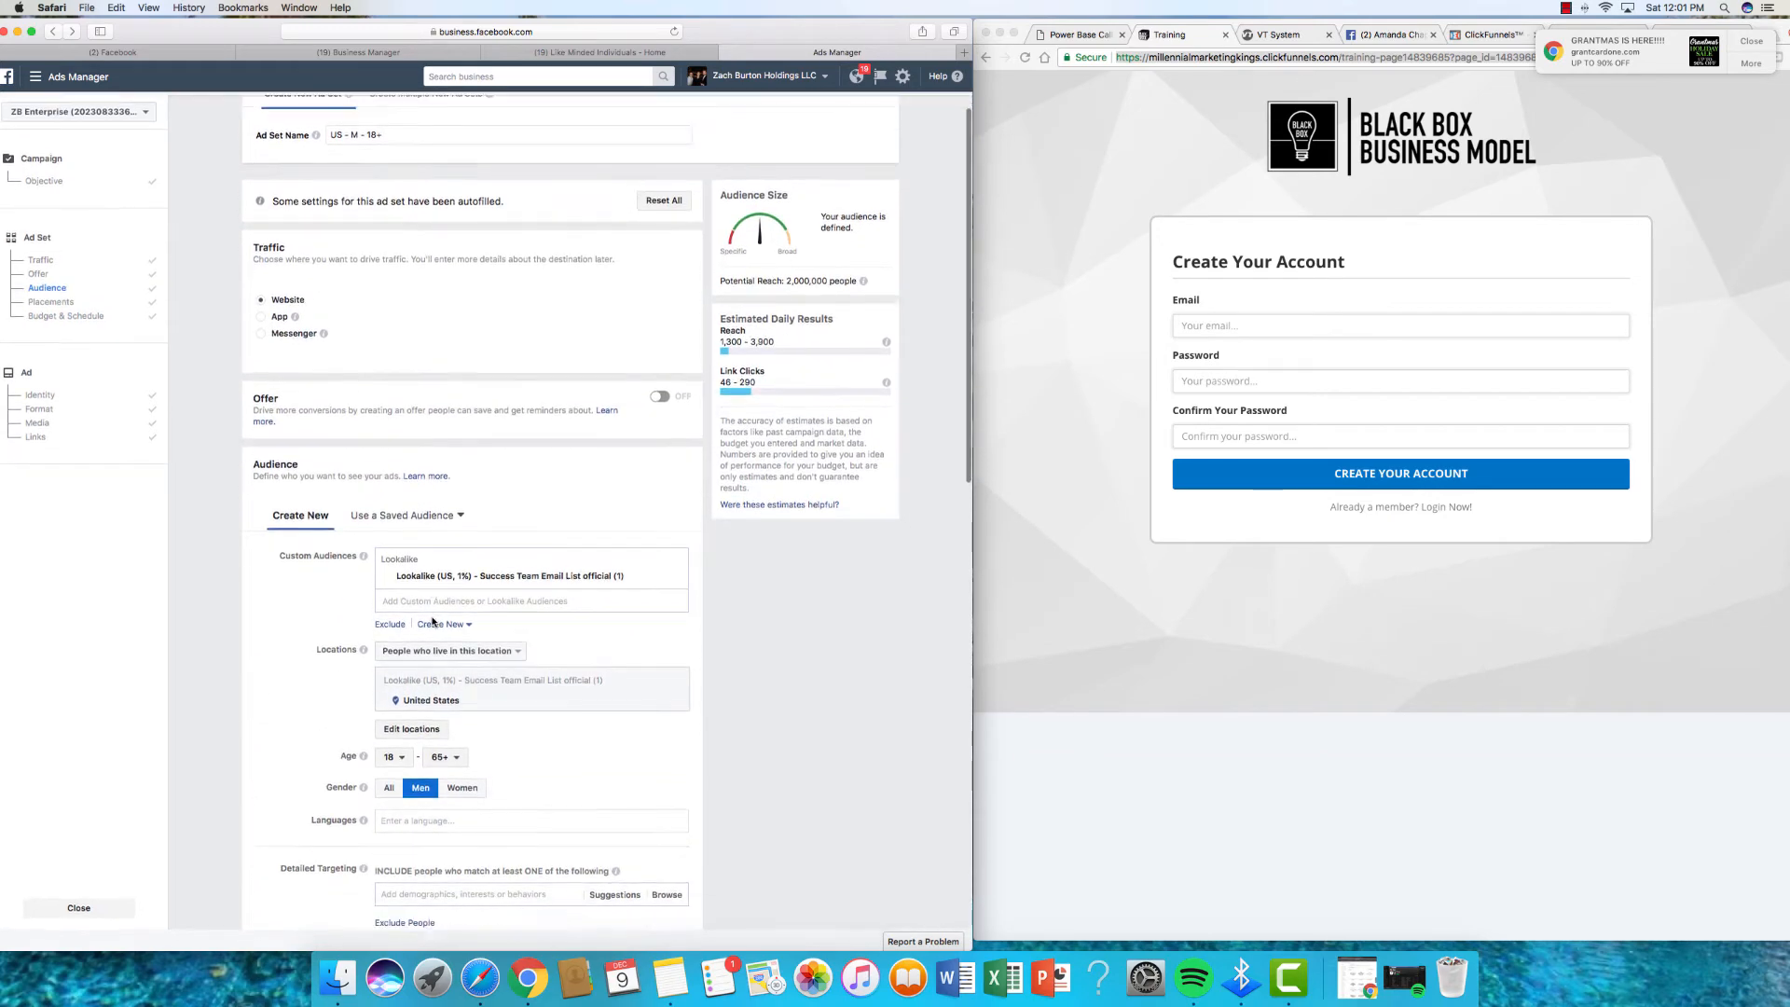
scroll(433, 622, "down", 10)
scroll(433, 617, "up", 11)
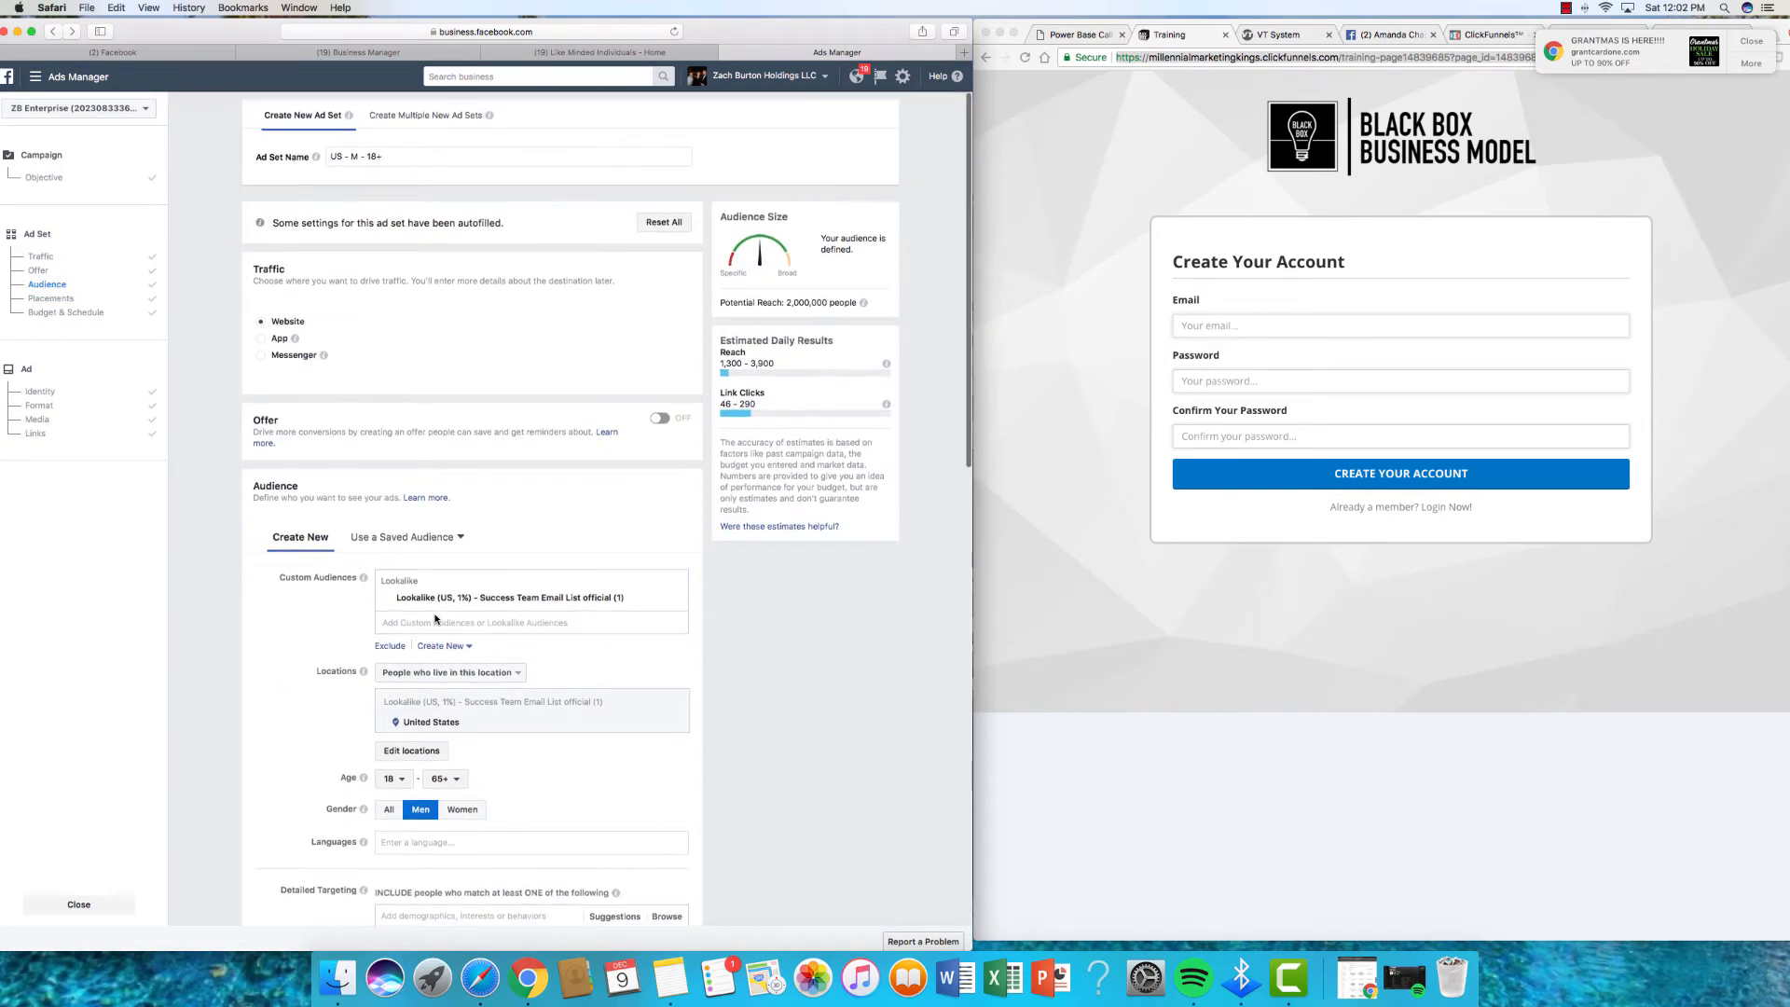
scroll(666, 782, "down", 10)
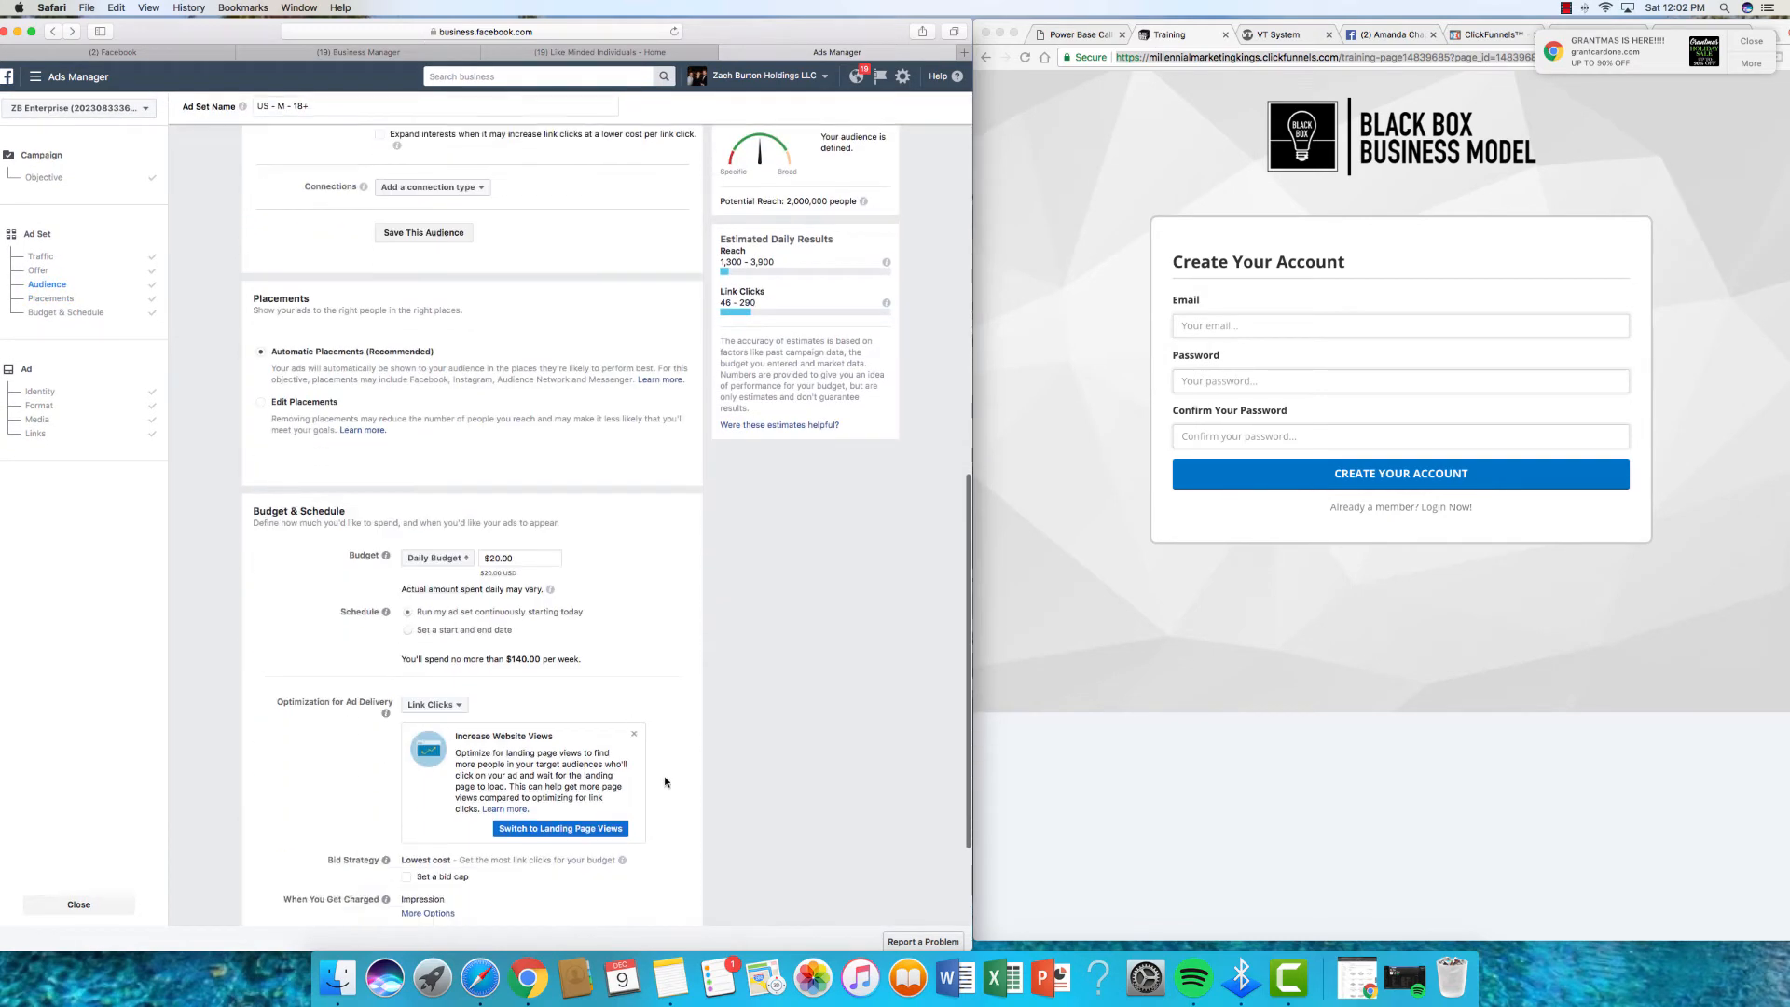
scroll(666, 781, "down", 4)
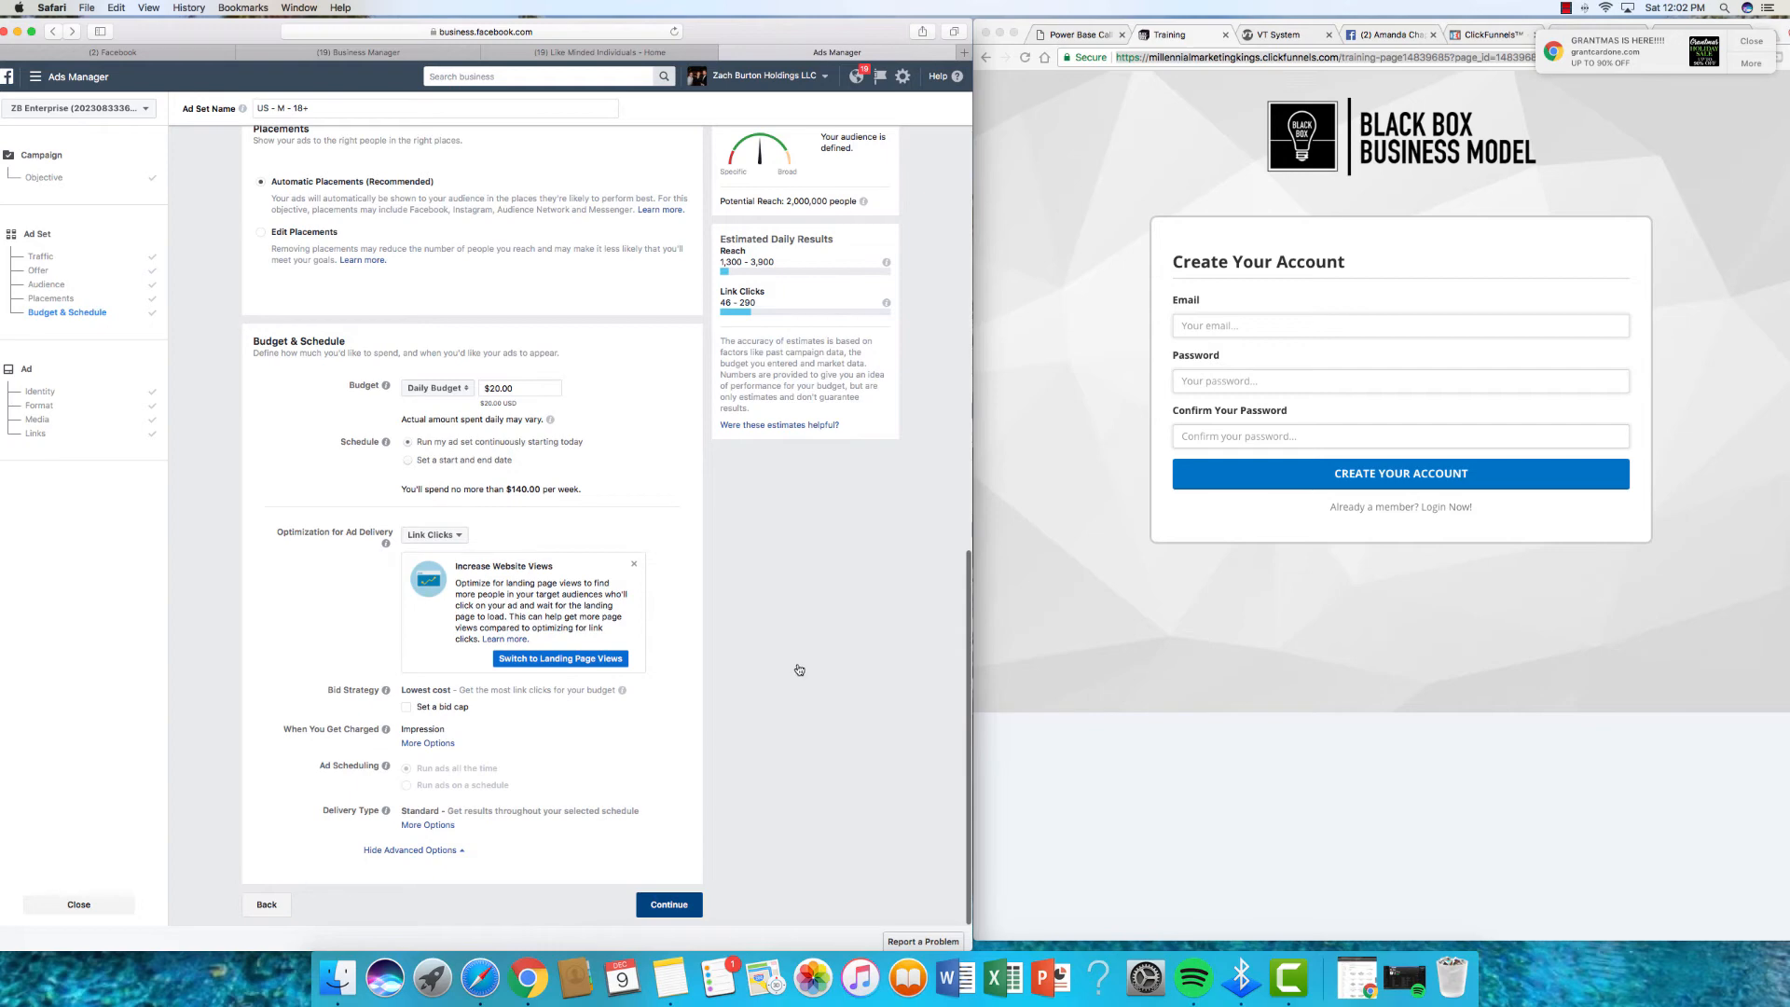
scroll(799, 670, "down", 12)
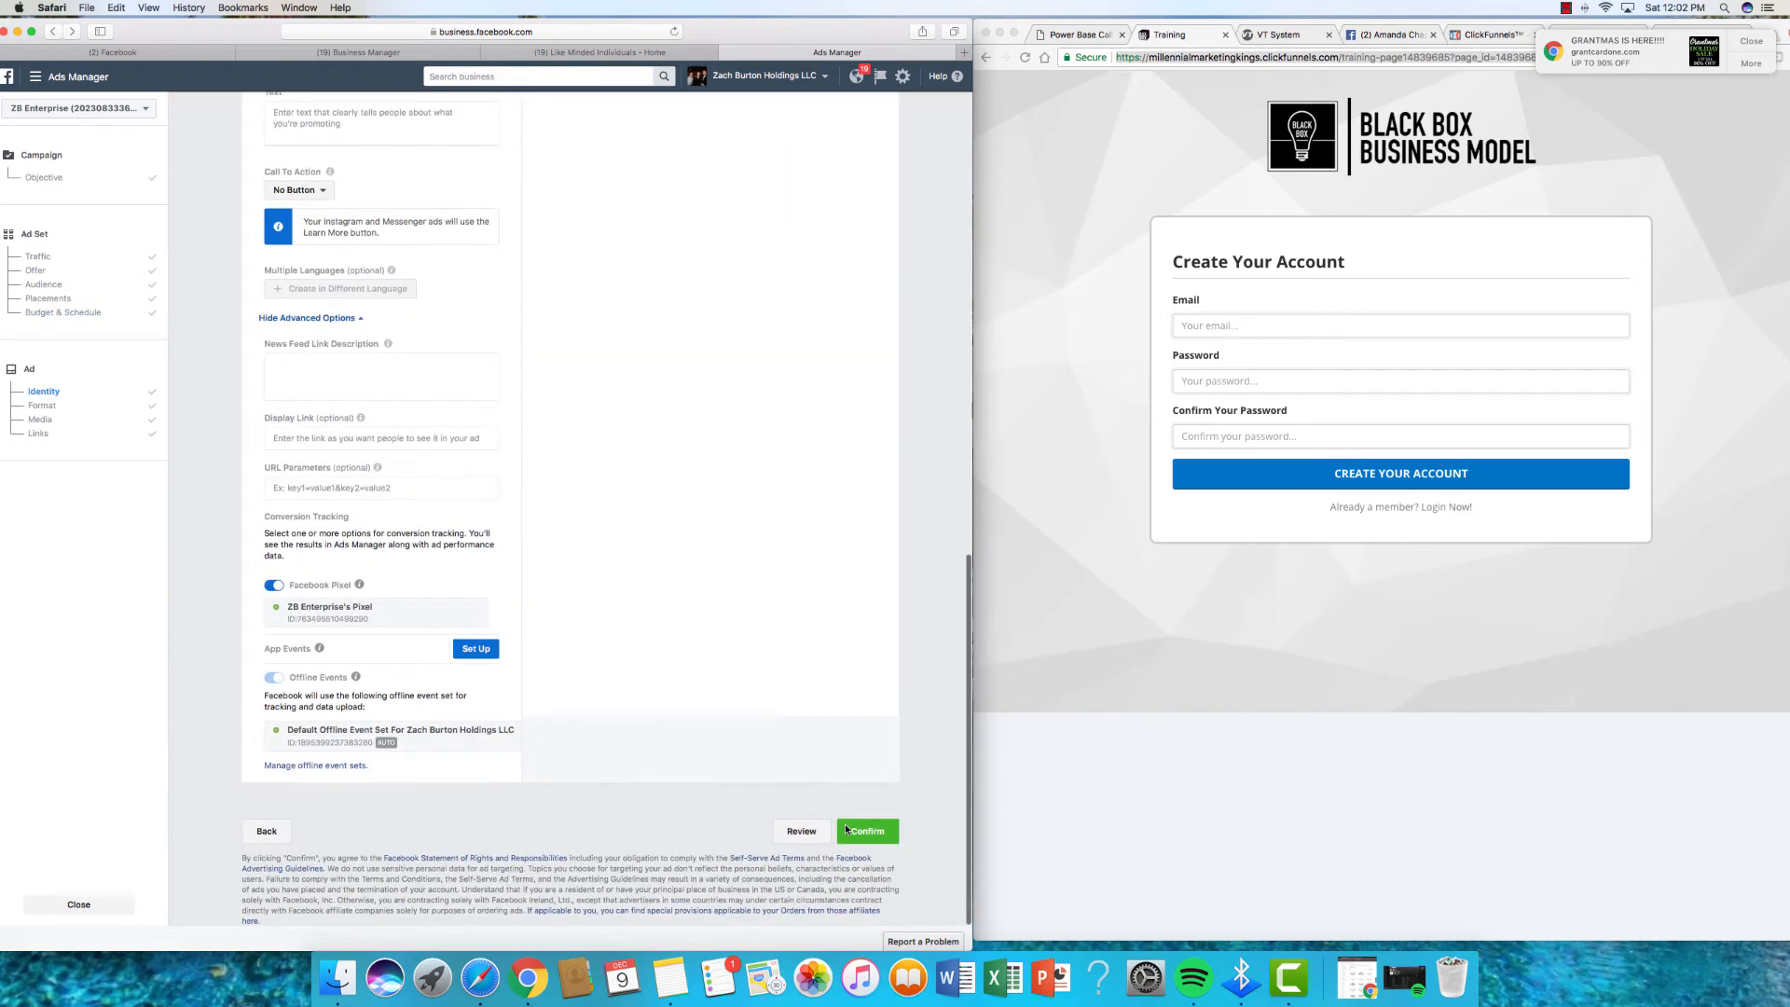
left_click(848, 830)
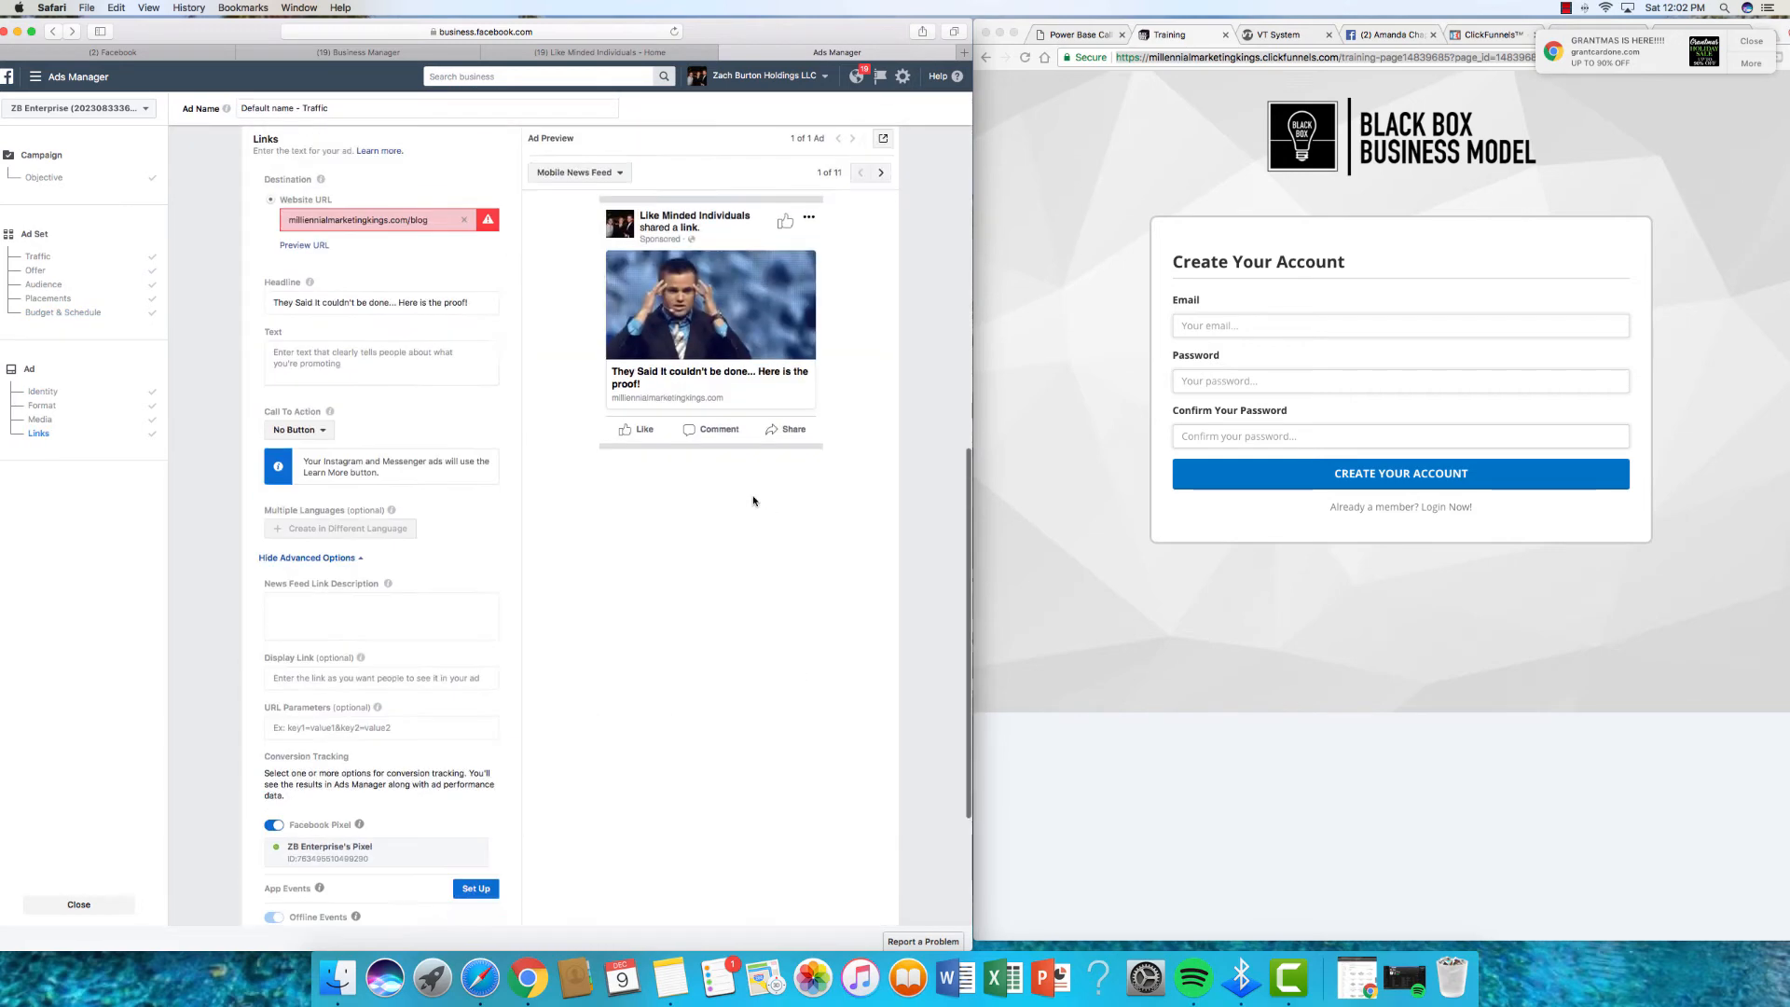
scroll(754, 501, "up", 5)
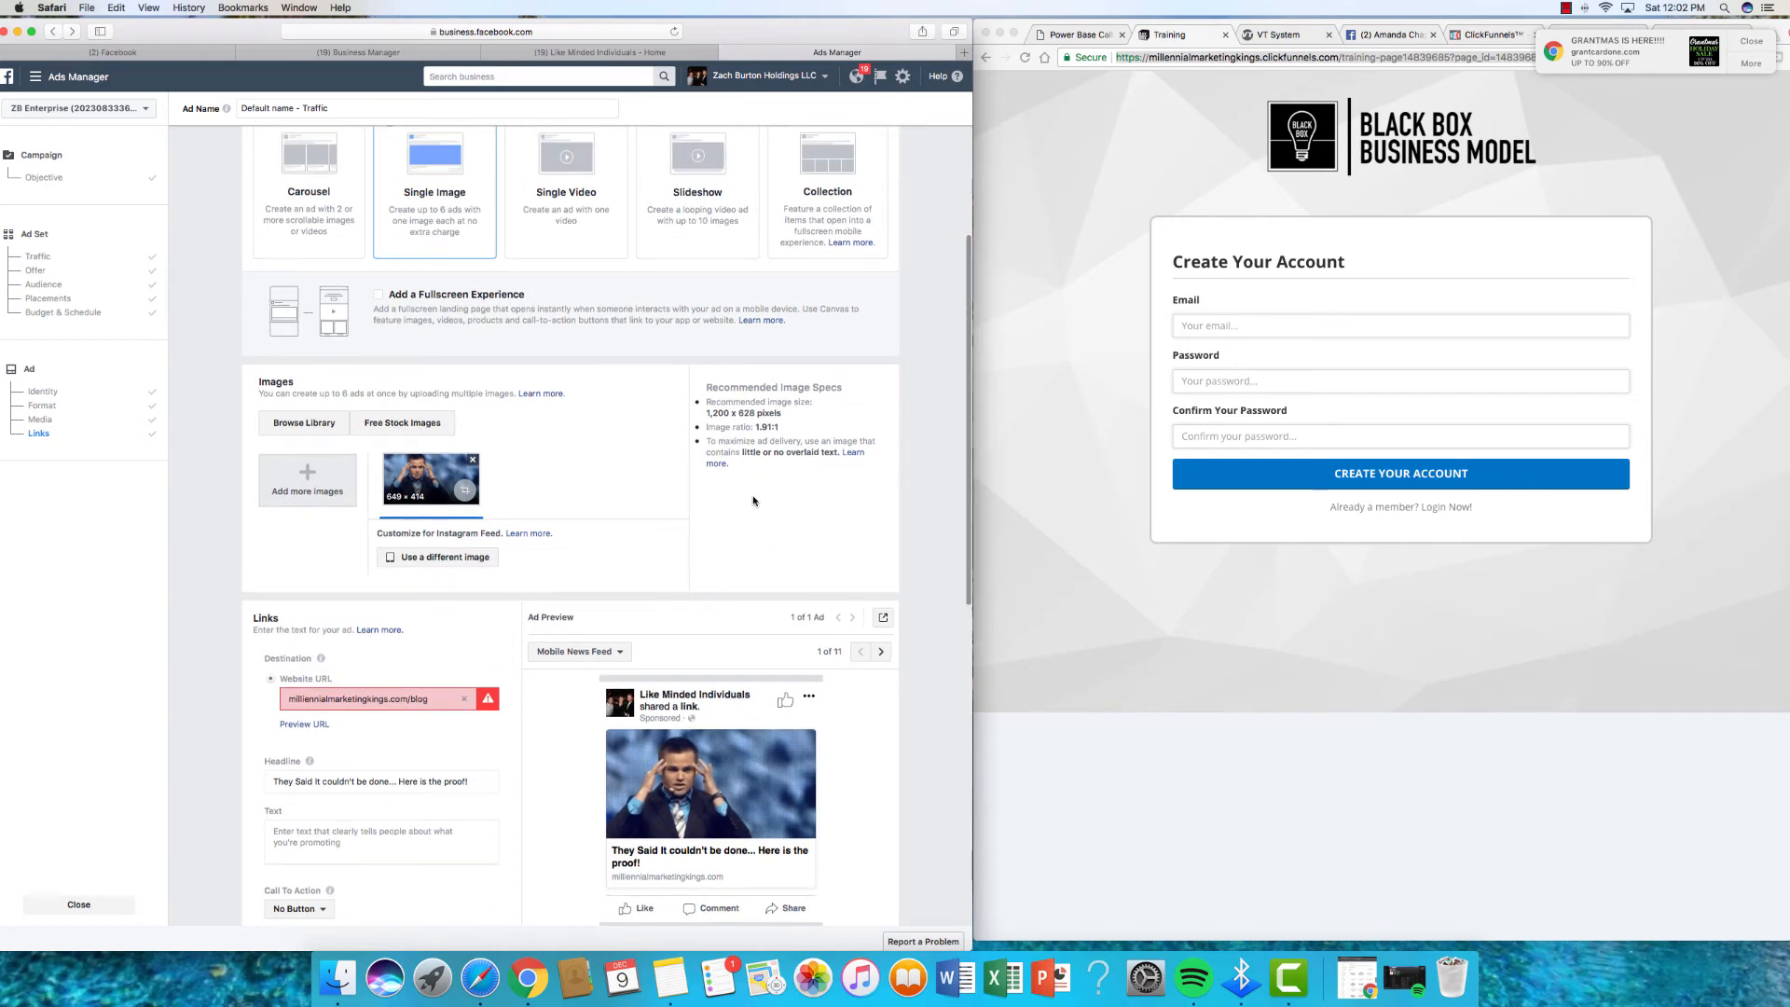
scroll(753, 501, "down", 3)
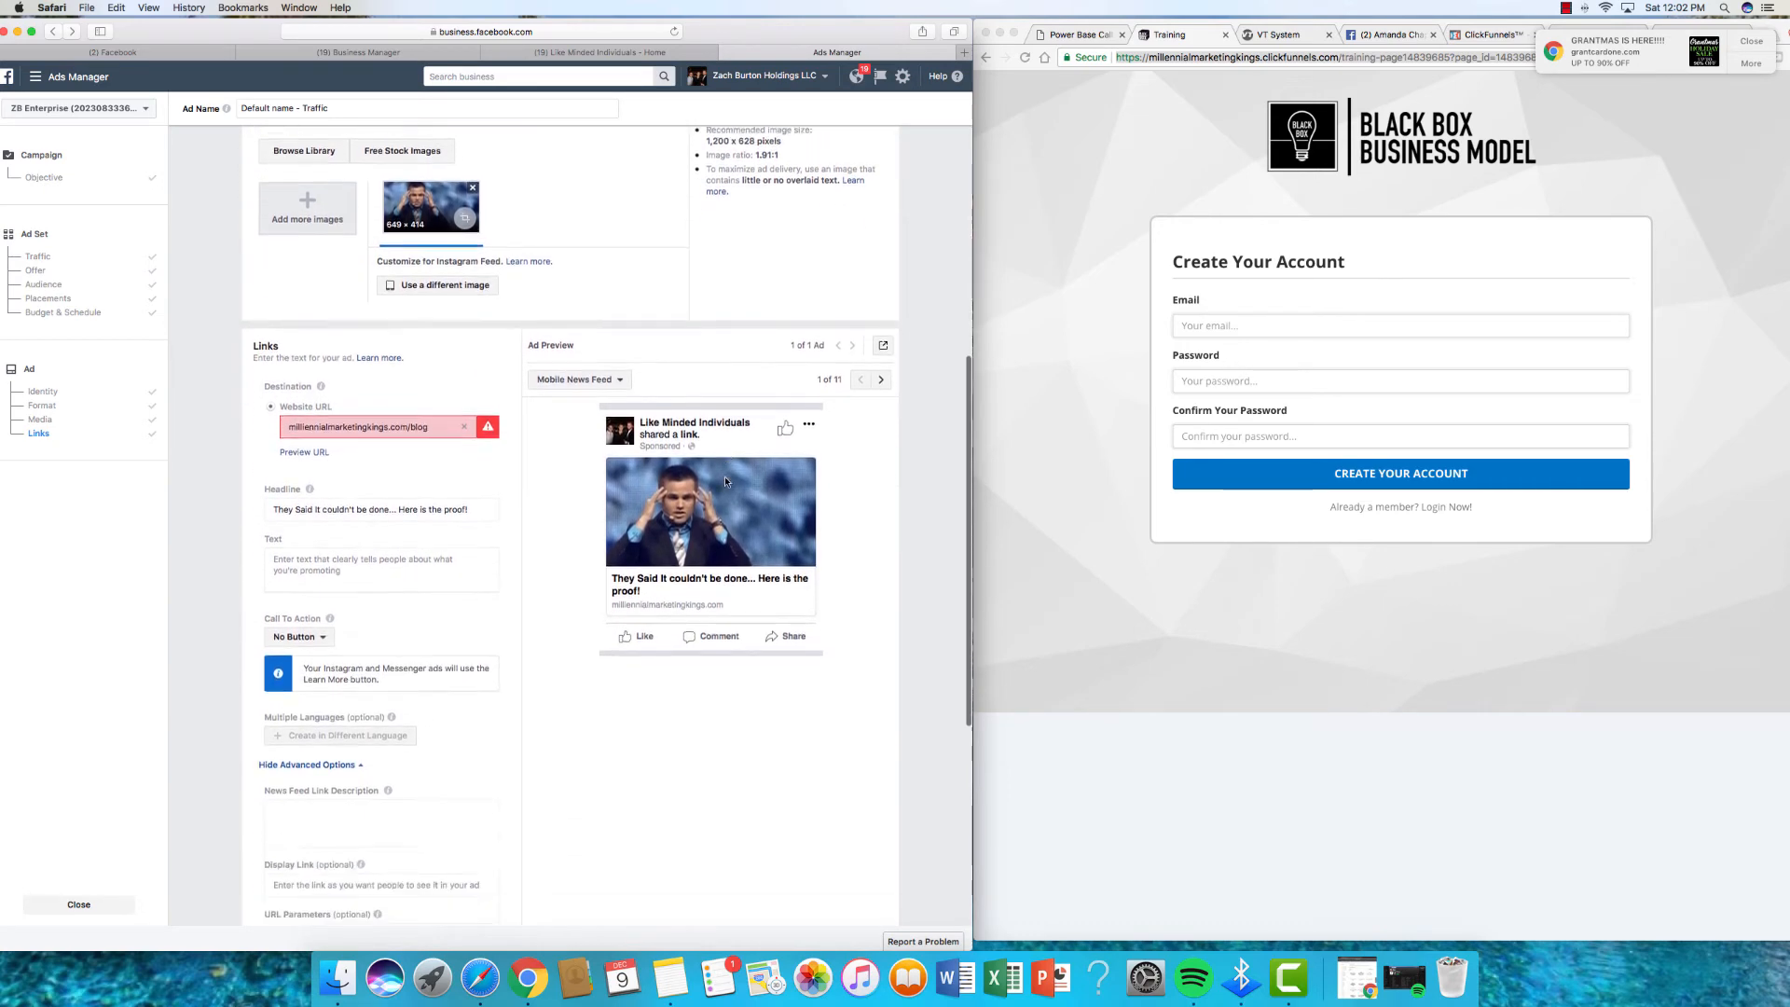
scroll(724, 481, "down", 4)
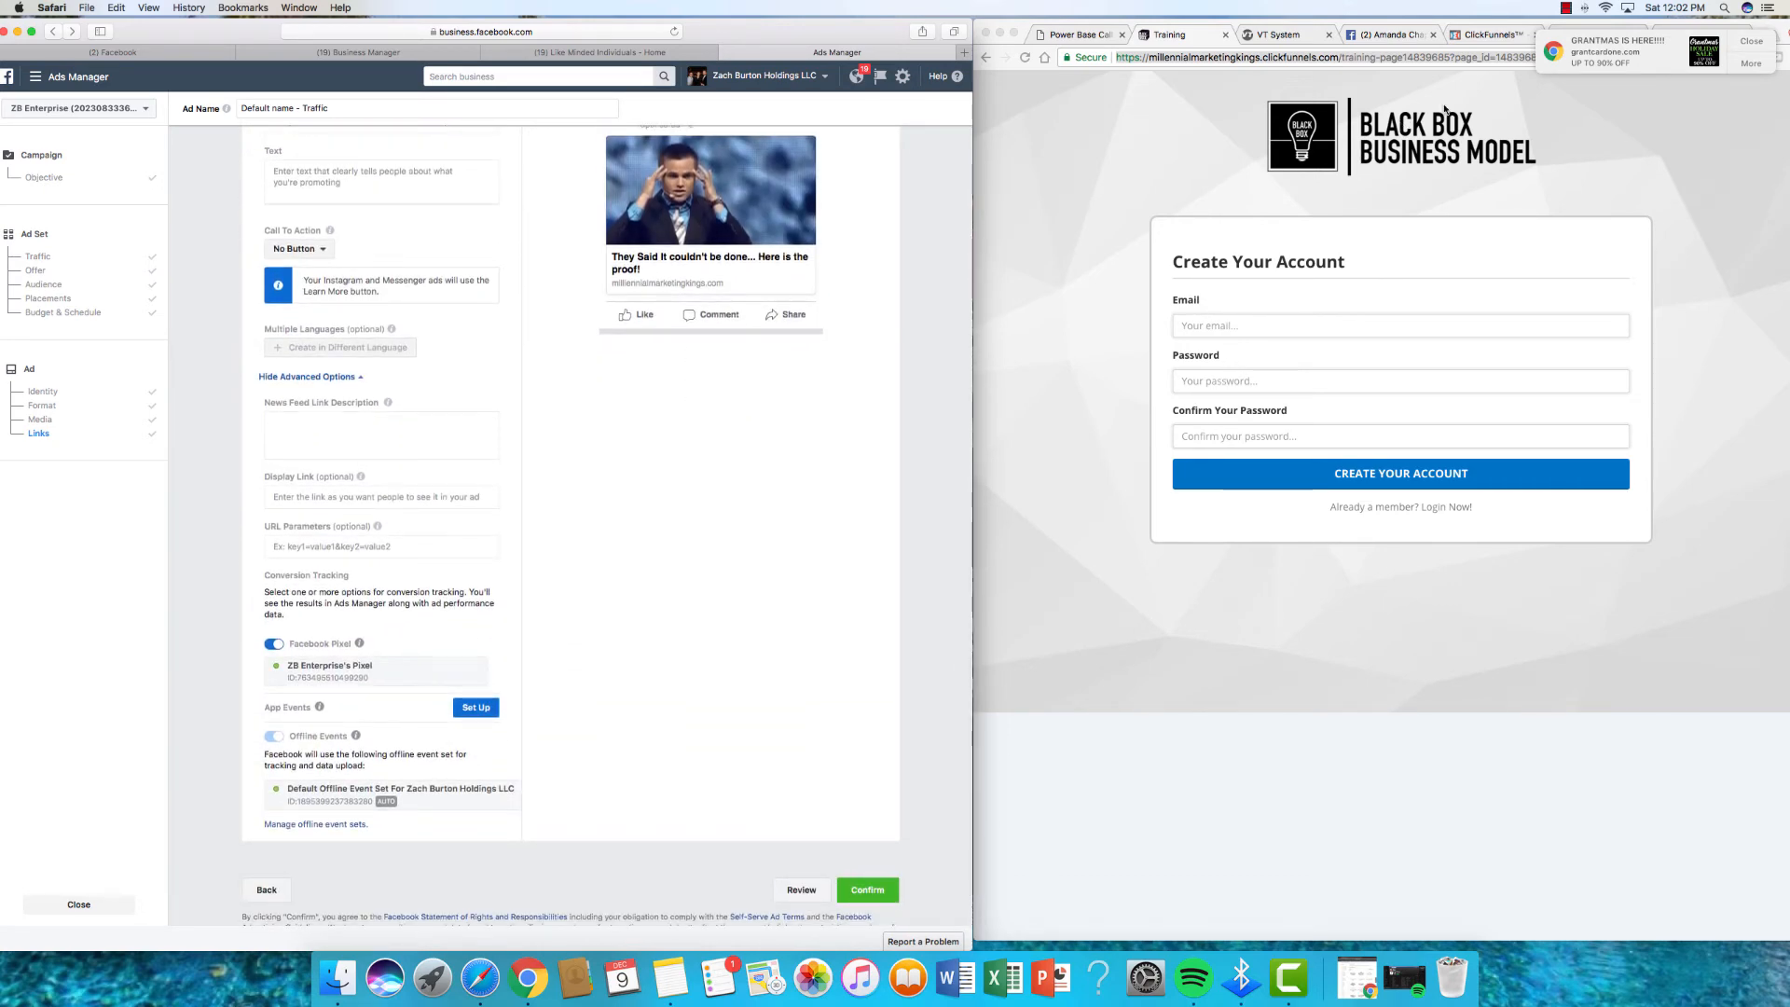
left_click(1567, 8)
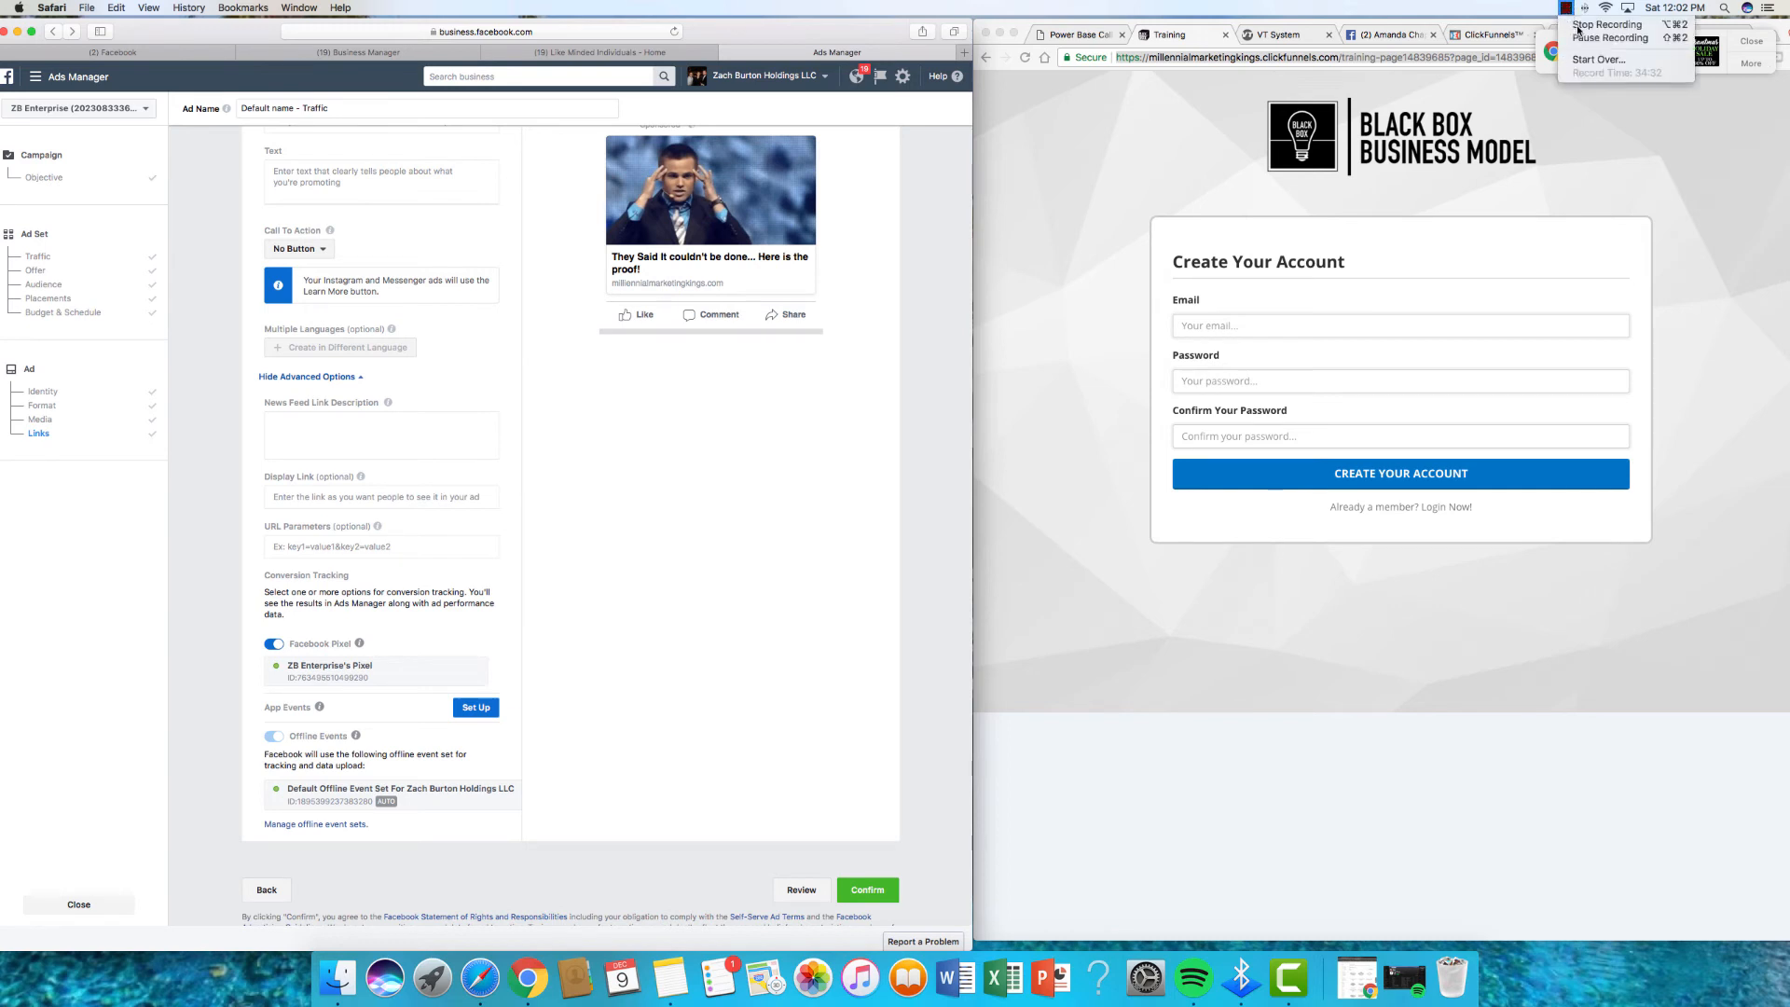